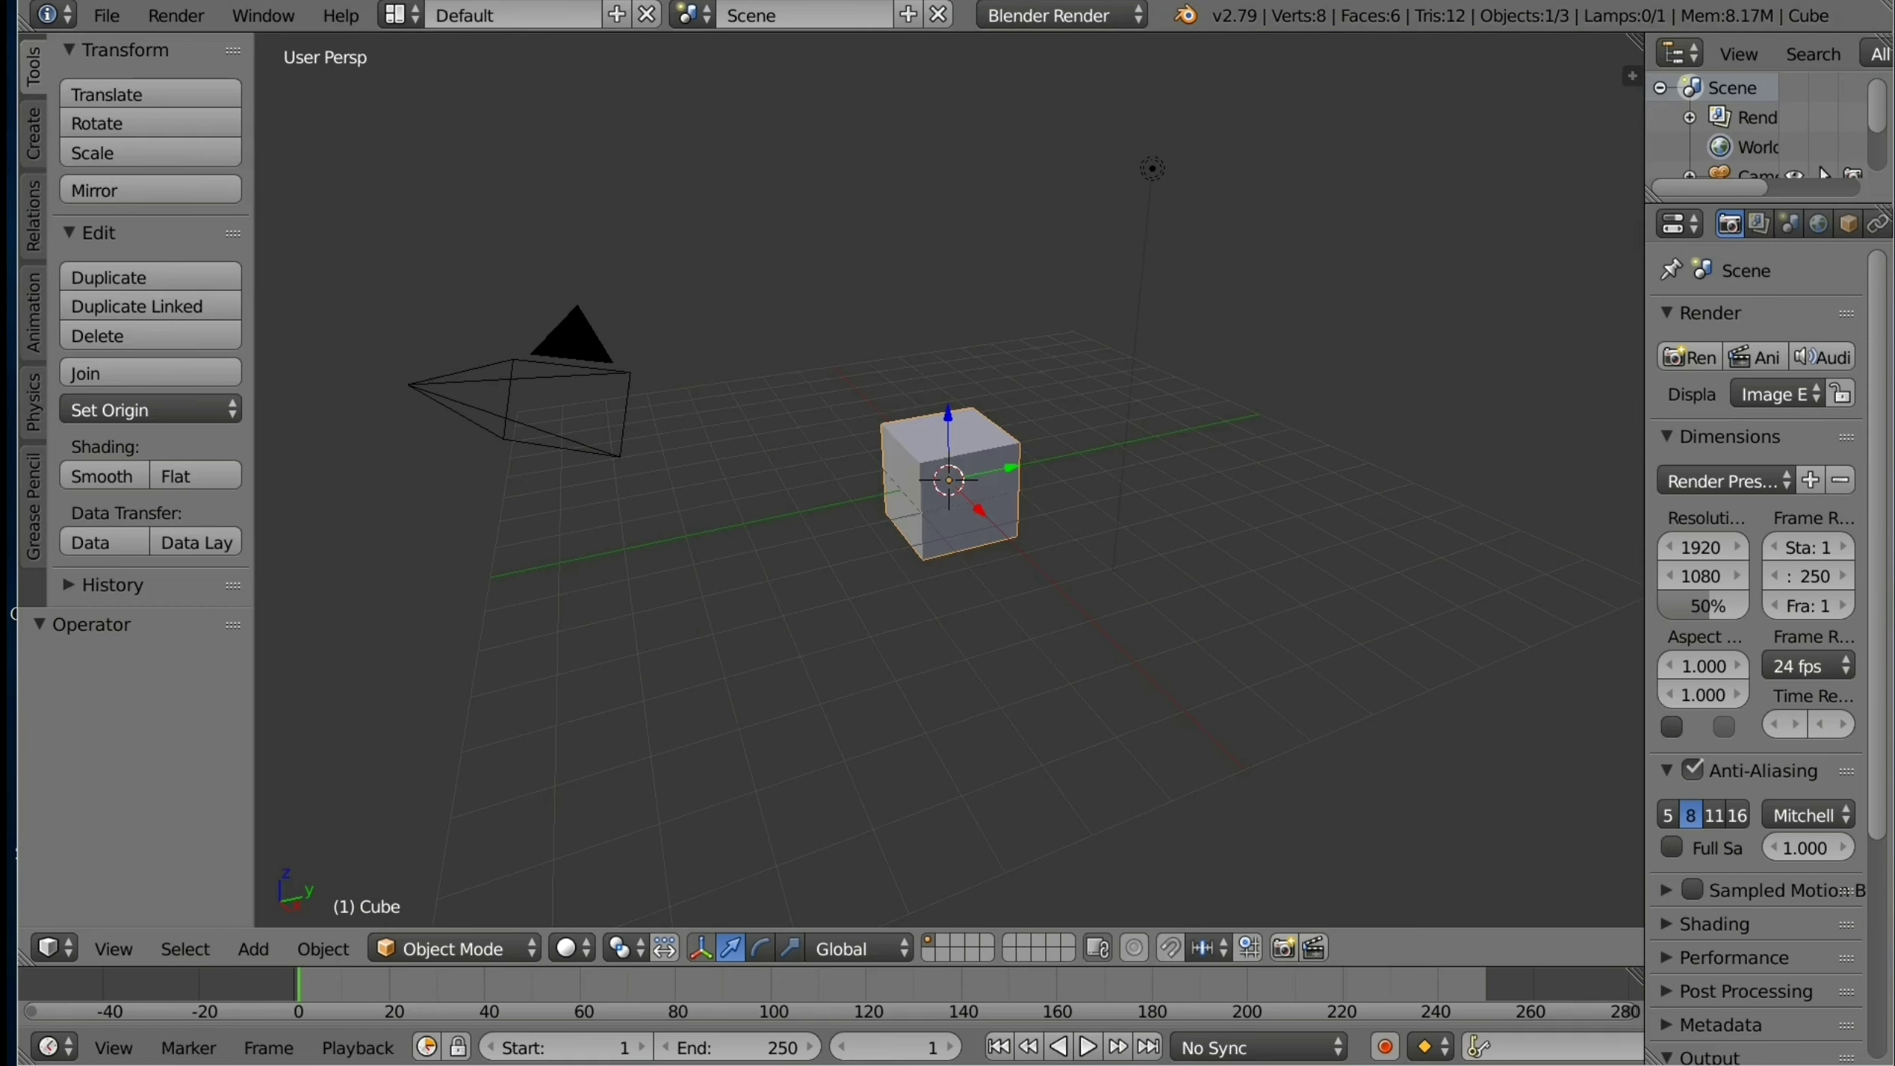
Step: Delete the default cube, then enable Background Images in the sidebar with one empty image slot
{"action": "key", "text": "x"}
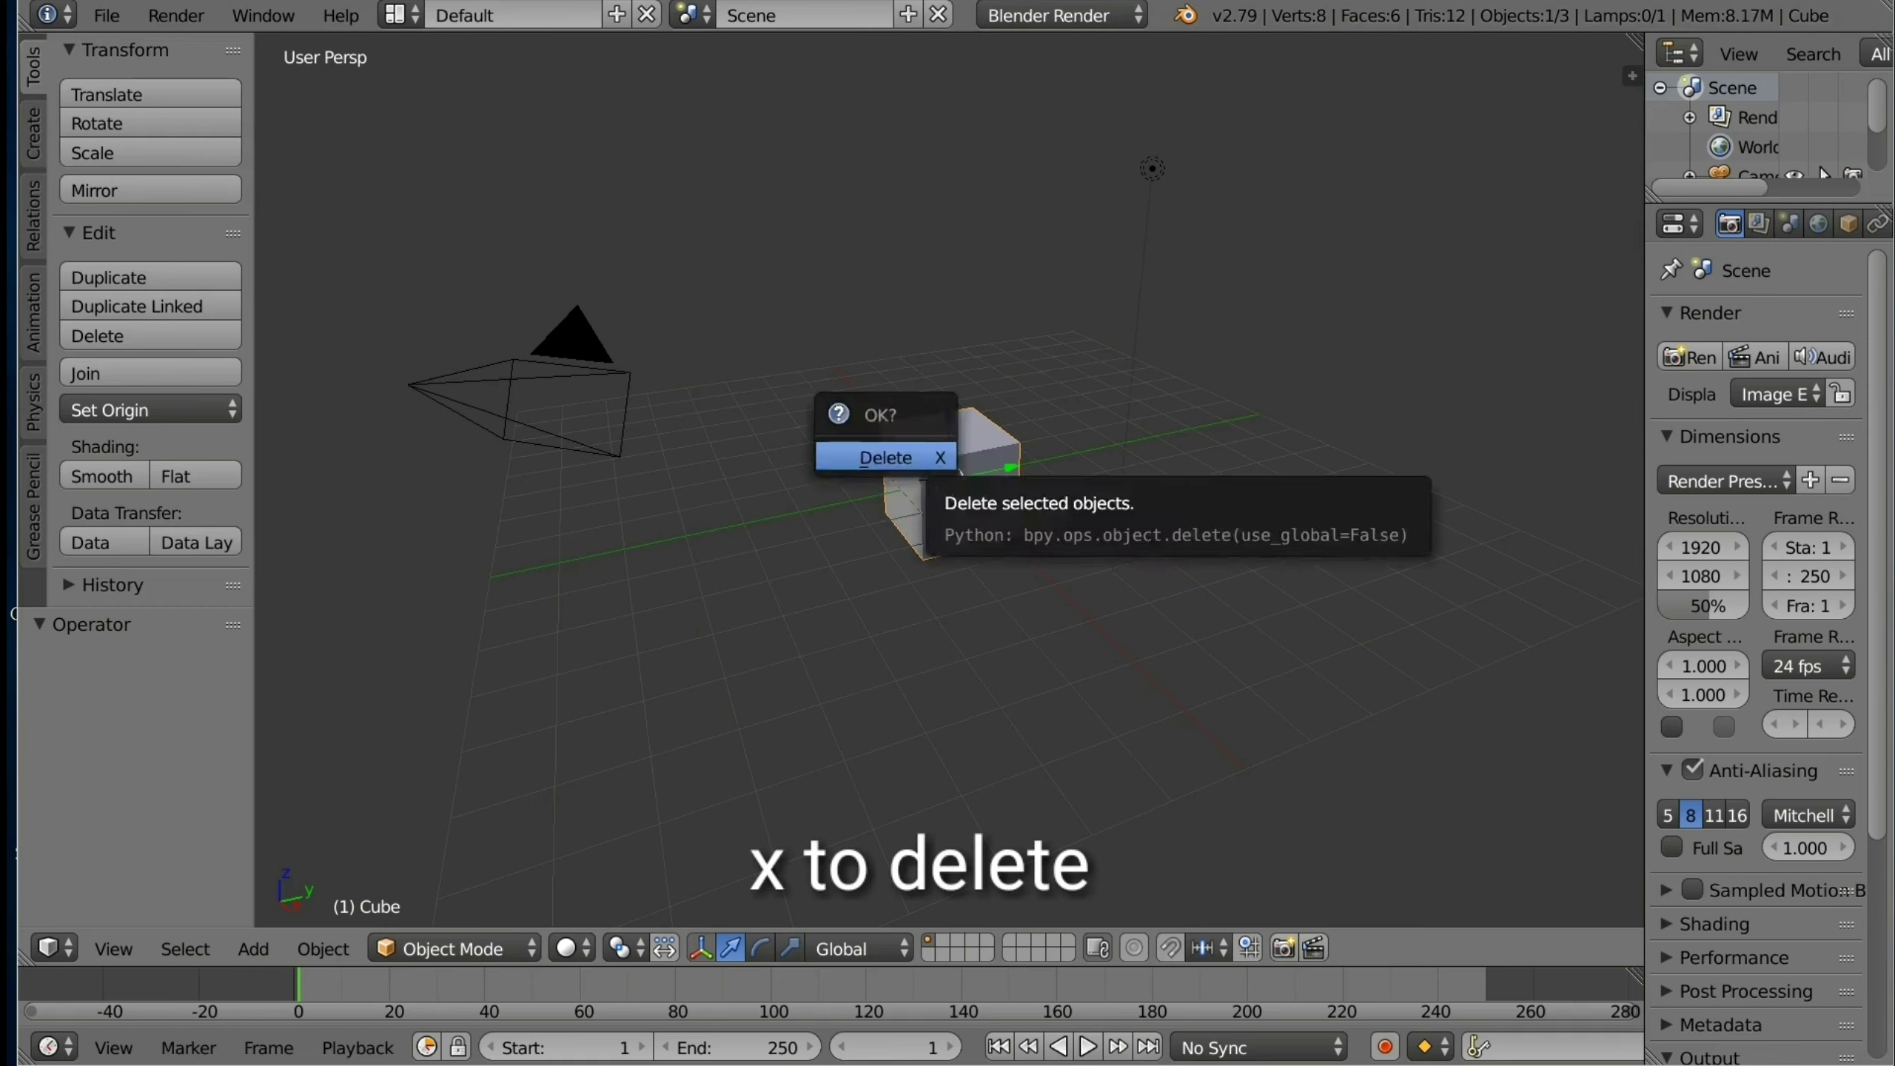
{"action": "key", "text": "Return"}
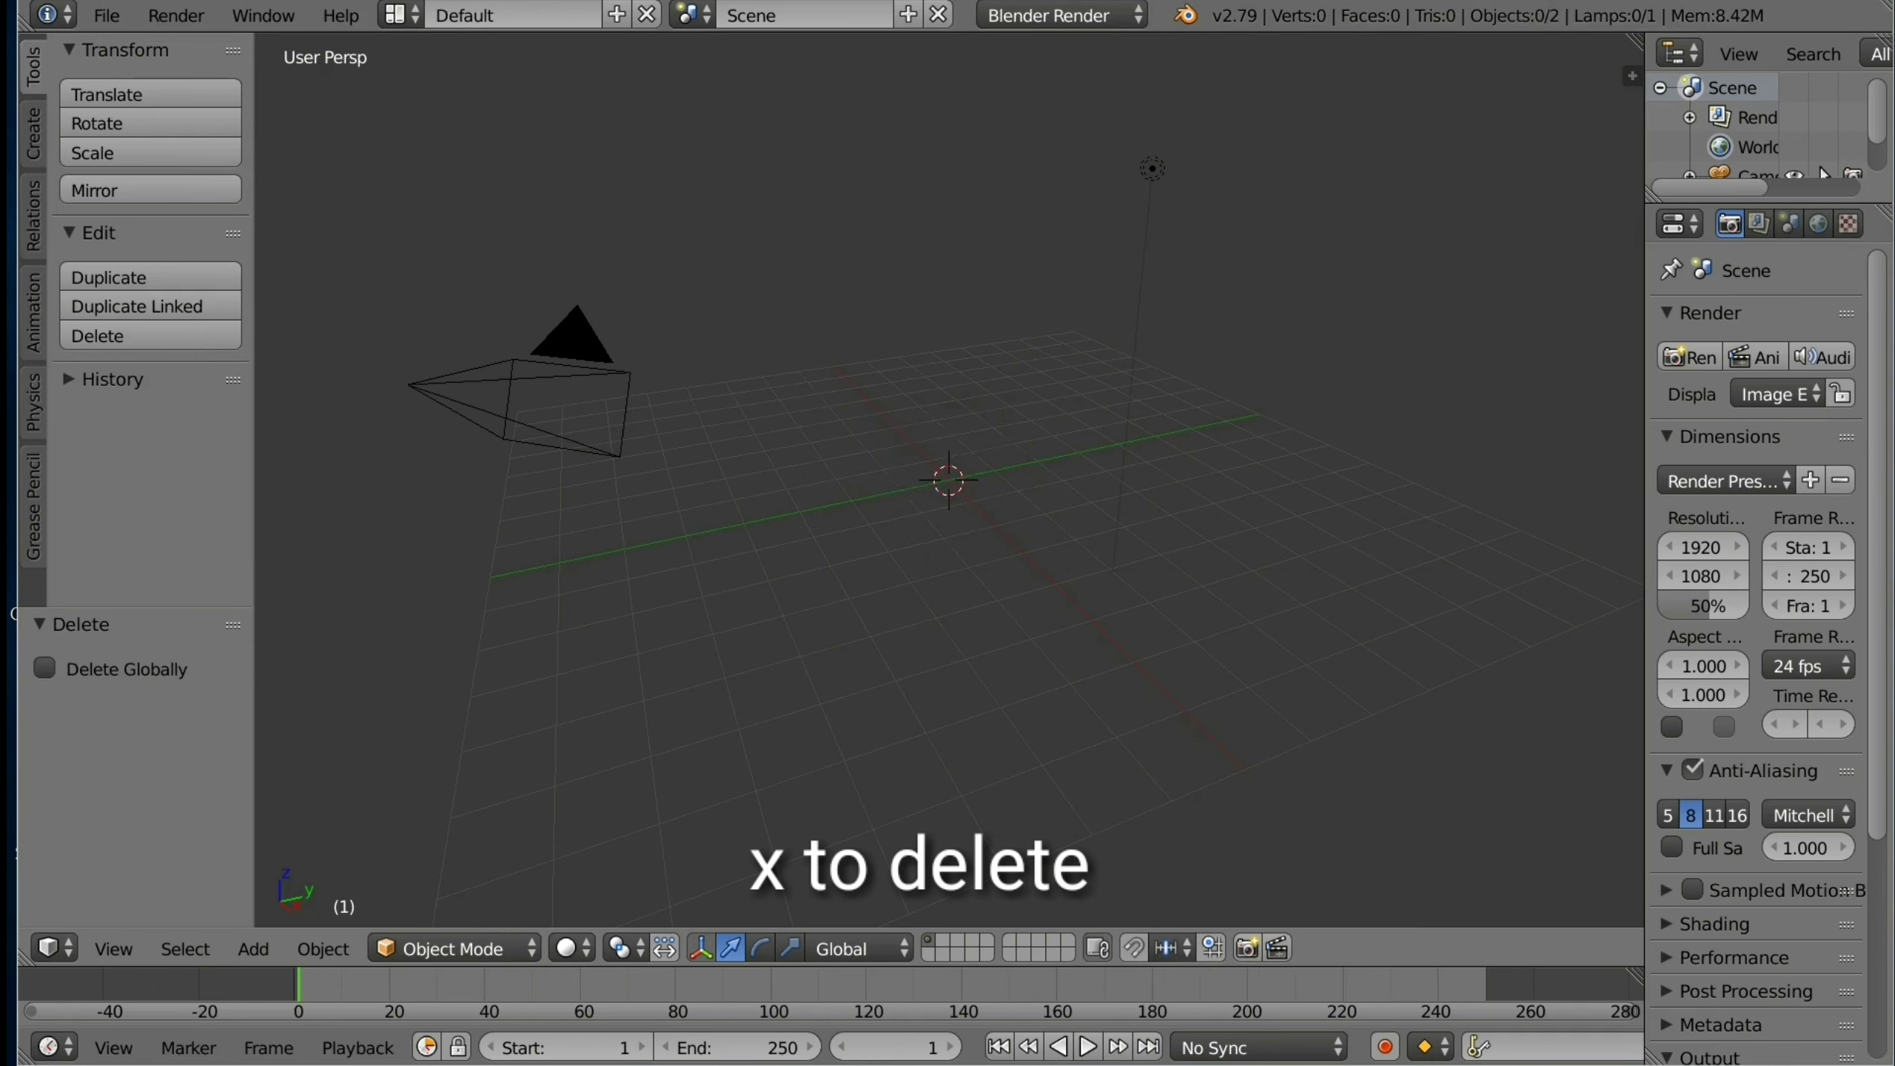
{"action": "key", "text": "n"}
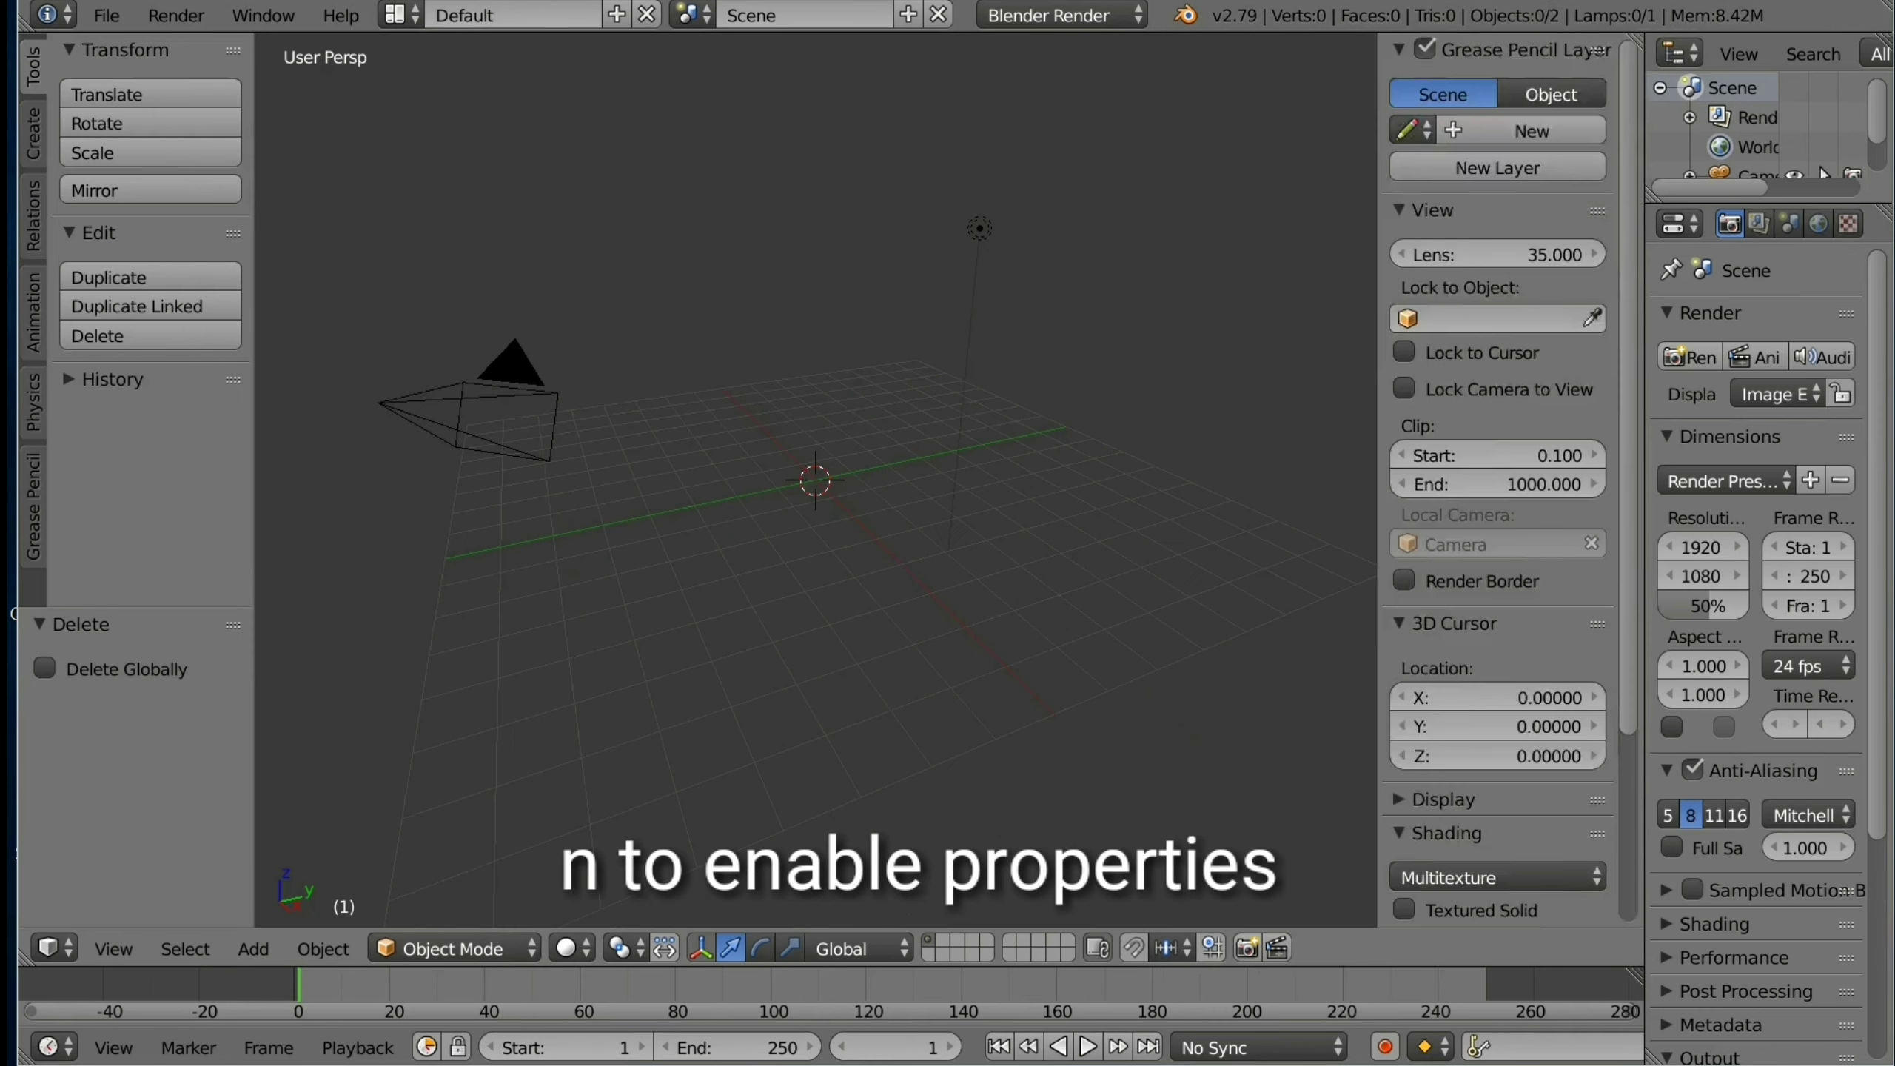
{"action": "scroll", "coordinate": [1499, 478], "scroll_direction": "down", "scroll_amount": 5}
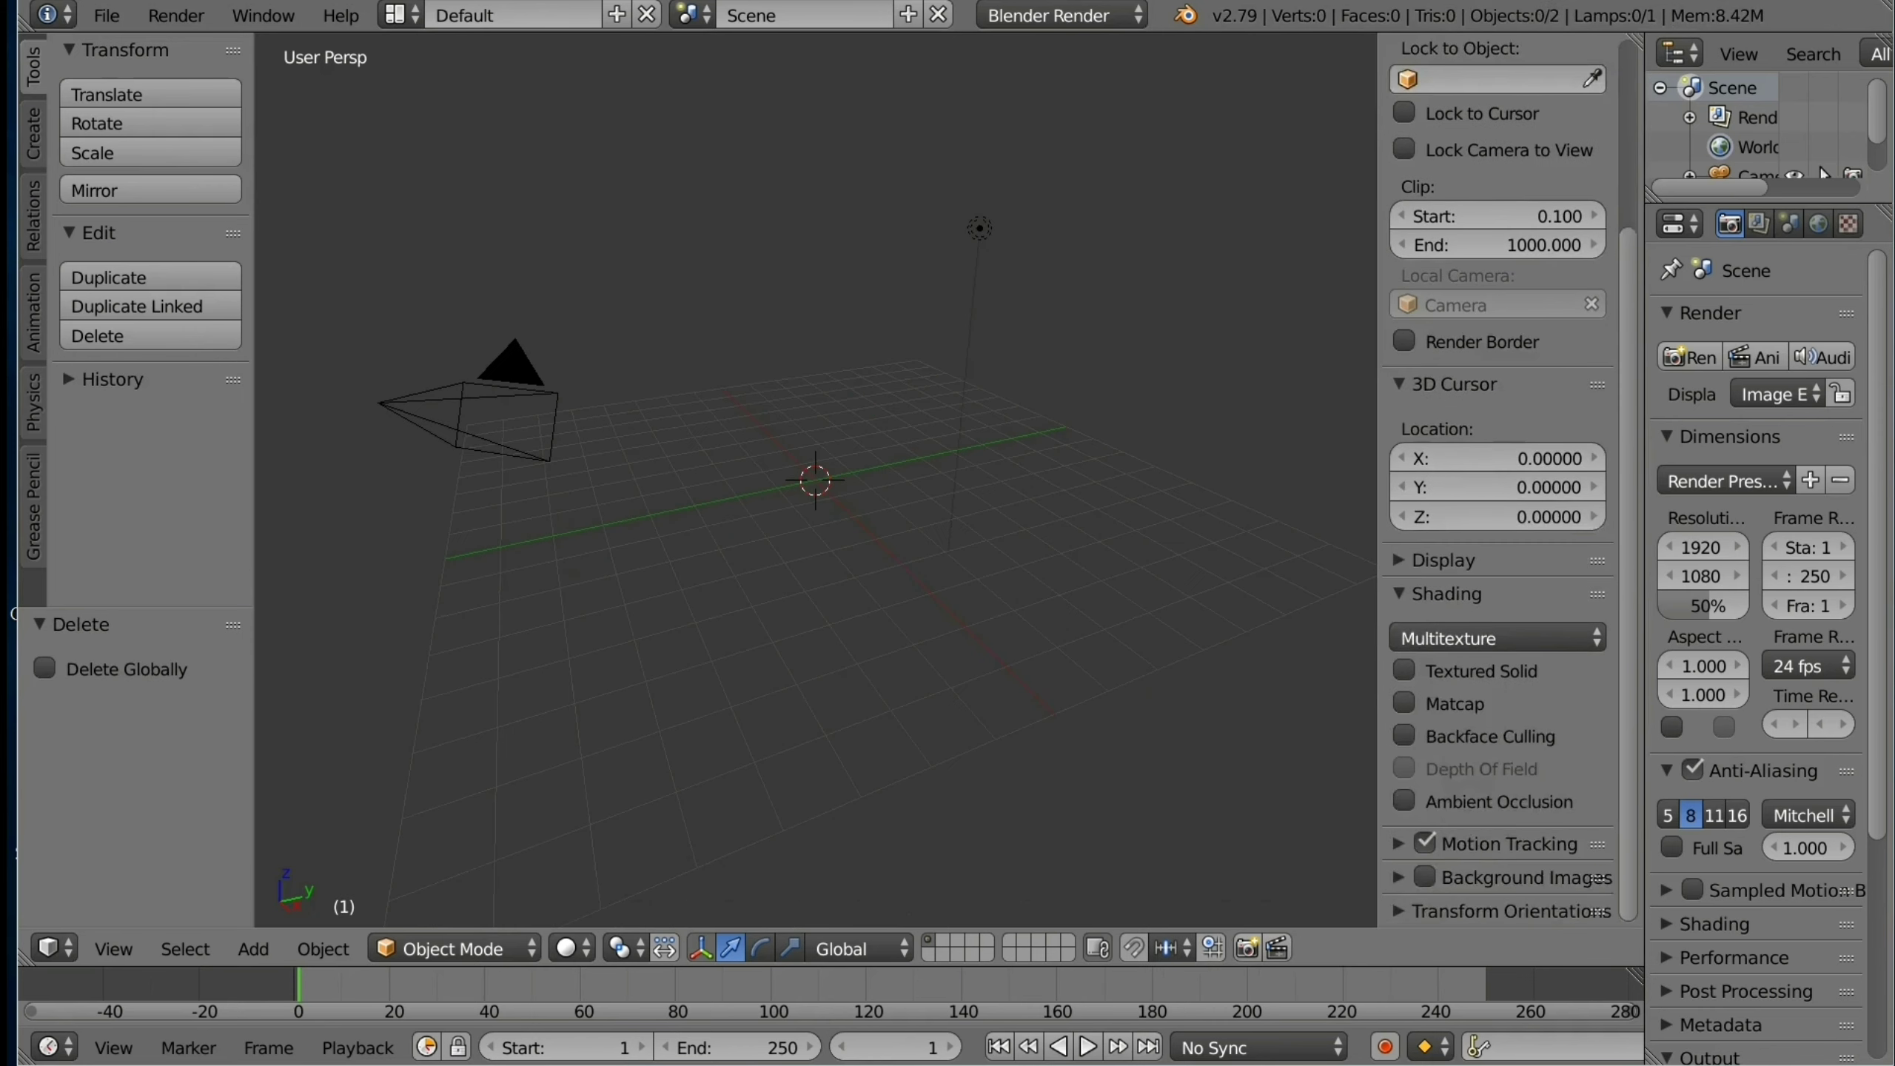
{"action": "left_click", "coordinate": [1425, 877]}
{"action": "left_click", "coordinate": [1515, 877]}
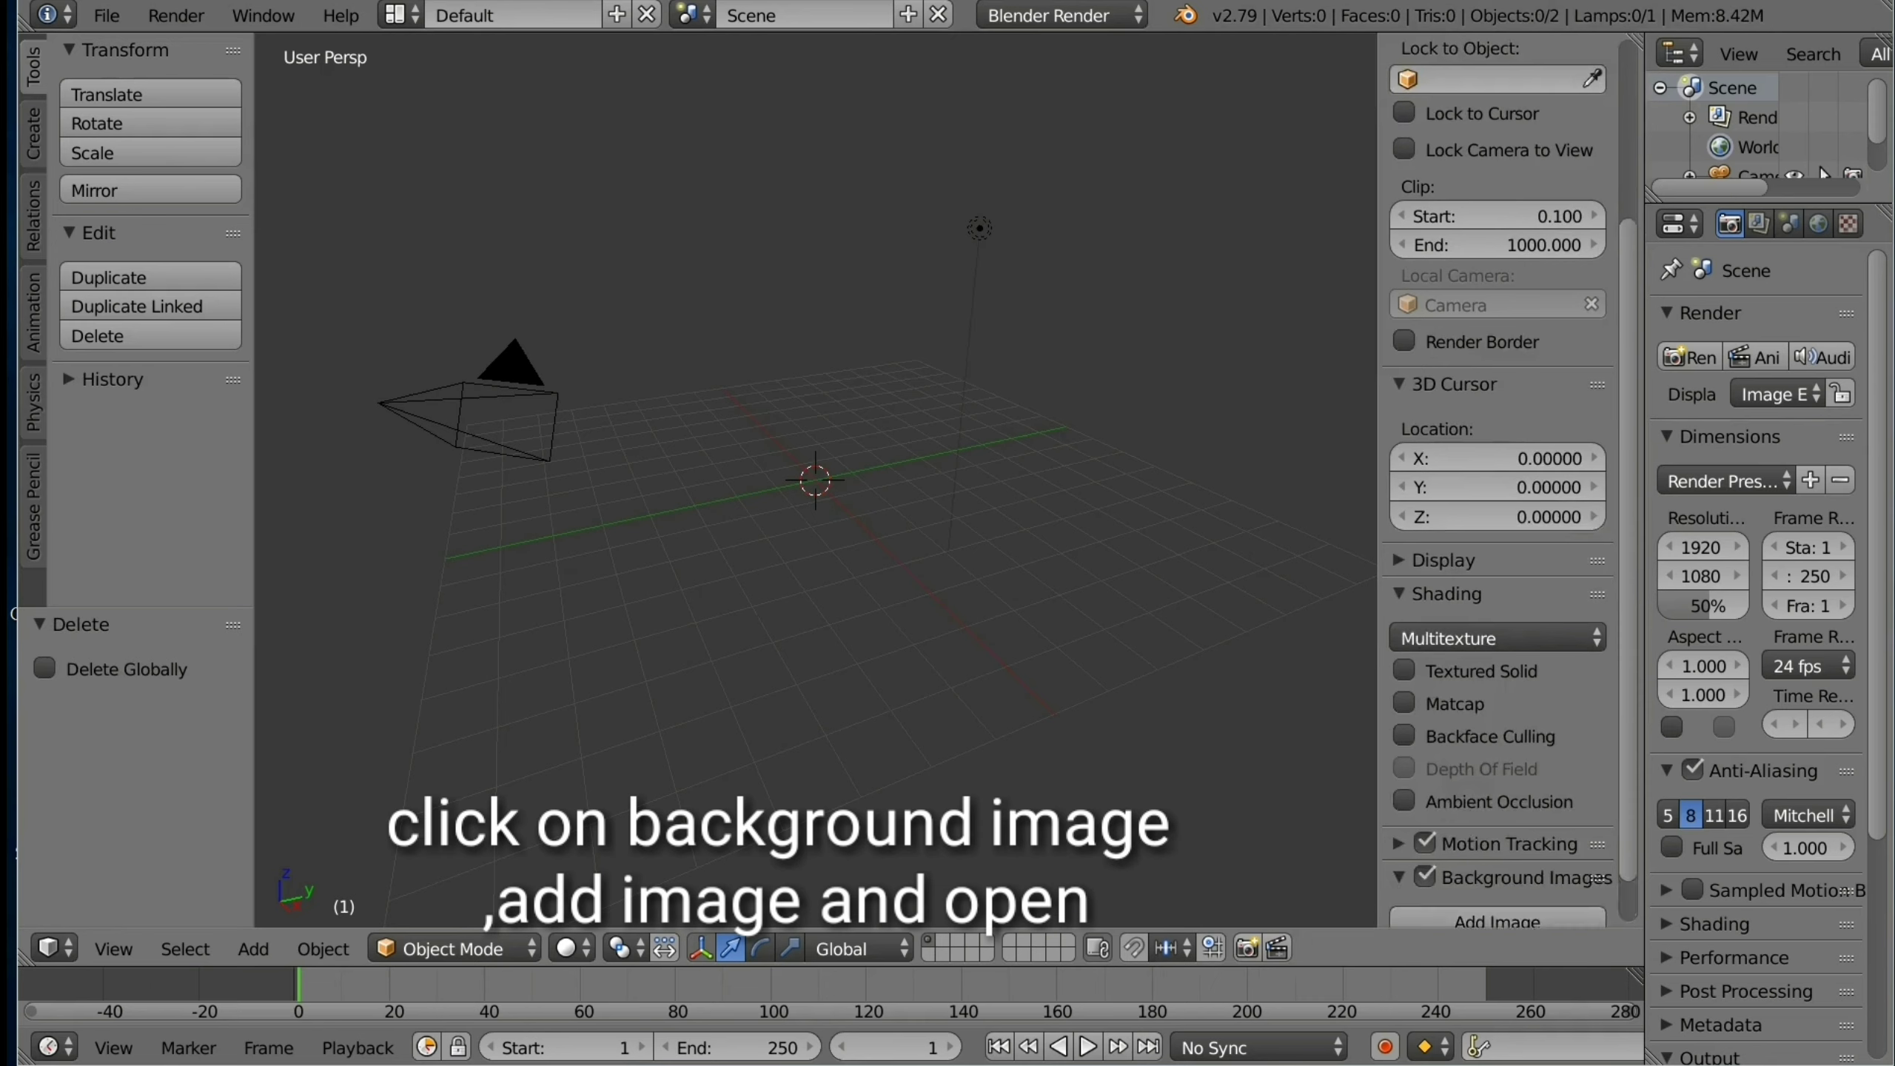
{"action": "scroll", "coordinate": [1497, 873], "scroll_direction": "down", "scroll_amount": 2}
{"action": "left_click", "coordinate": [1498, 868]}
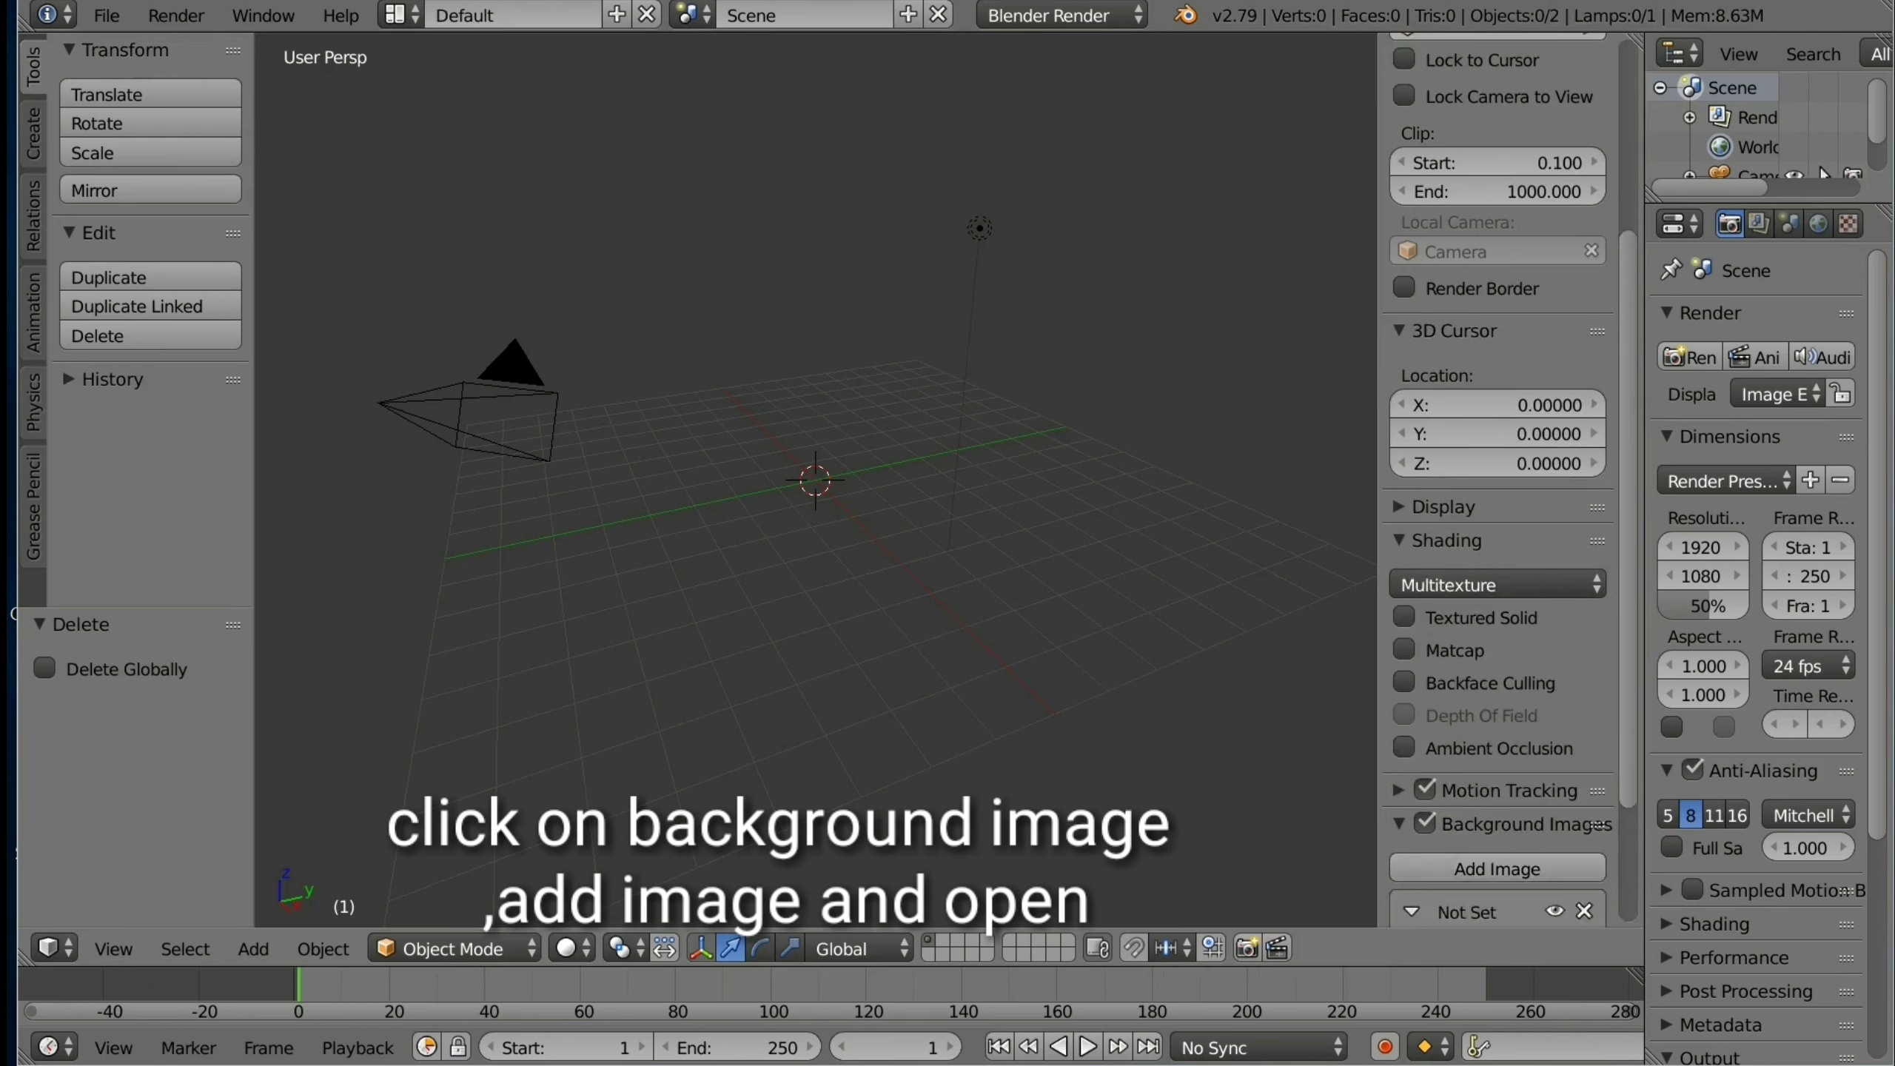
{"action": "scroll", "coordinate": [1498, 672], "scroll_direction": "down", "scroll_amount": 6}
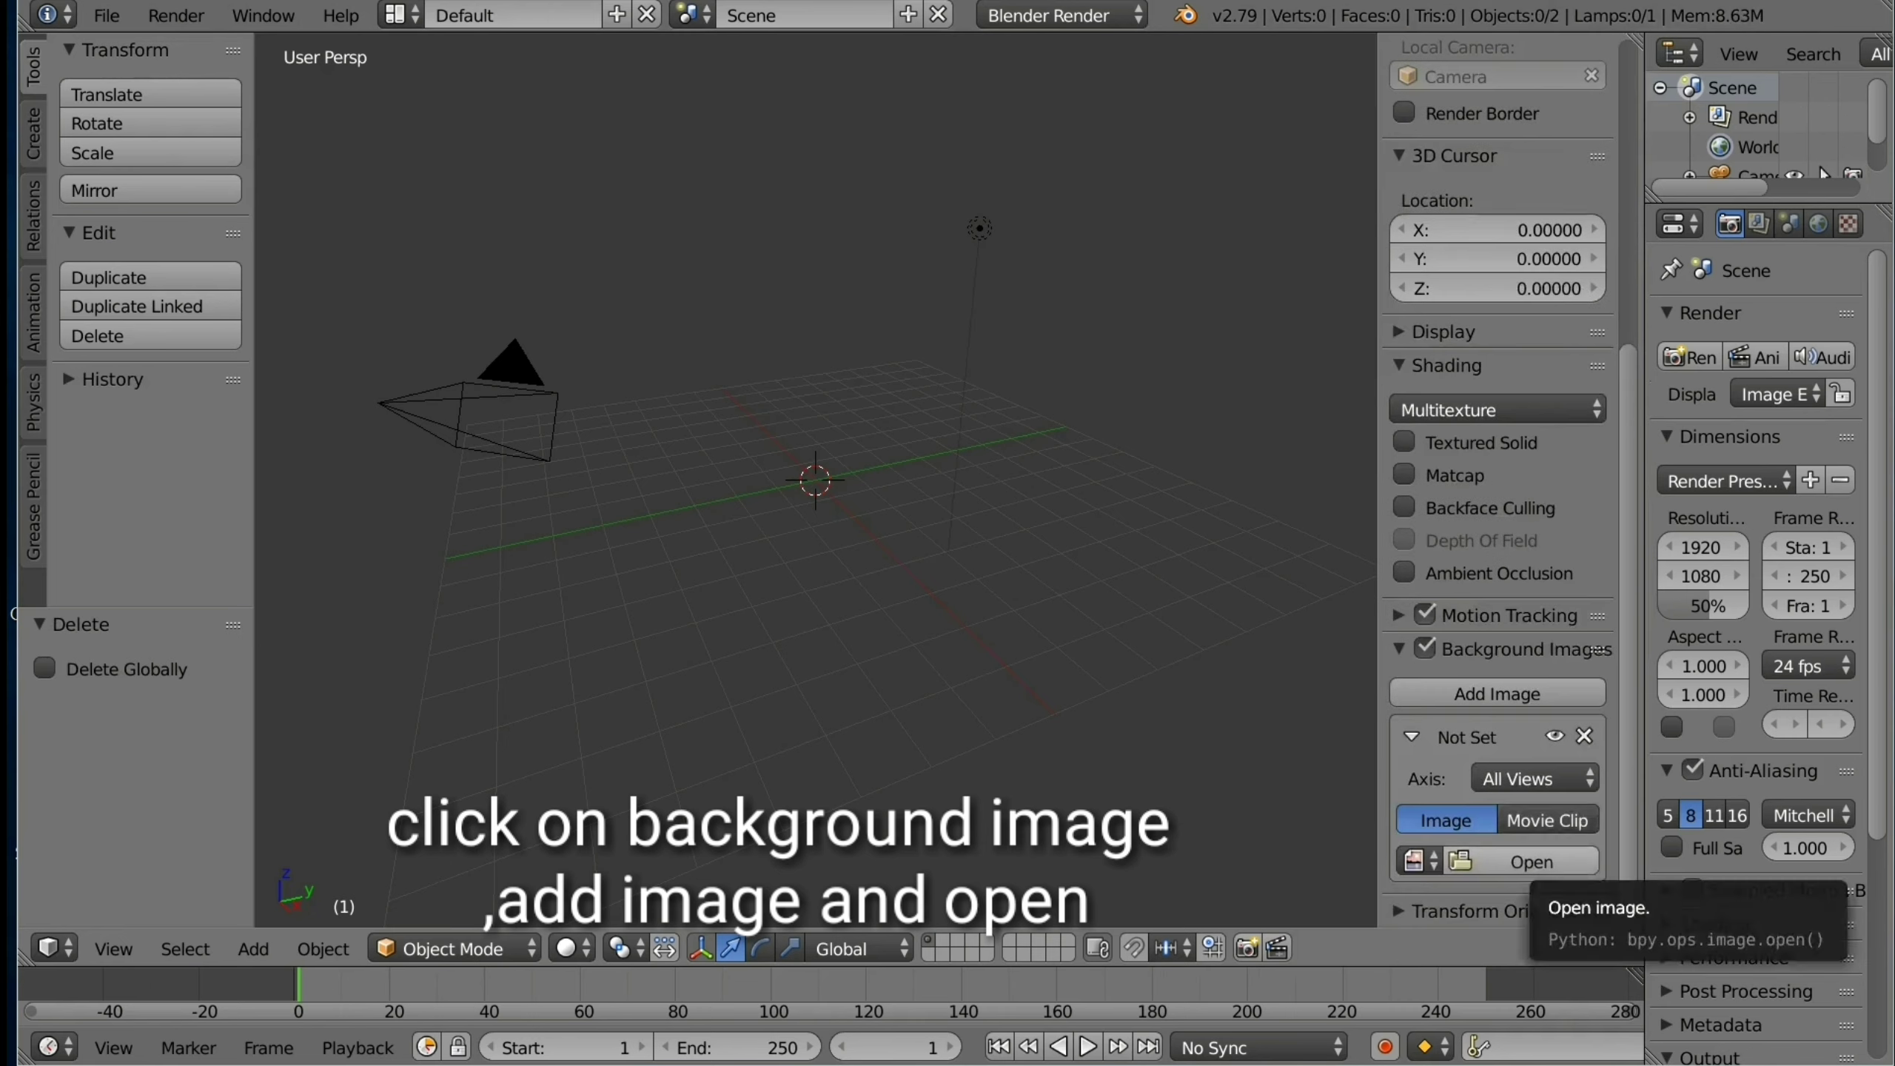
Step: Load the Desktop photo e14-40w-tear-bulb…7530352-31.jpg into the background image slot
{"action": "left_click", "coordinate": [1526, 862]}
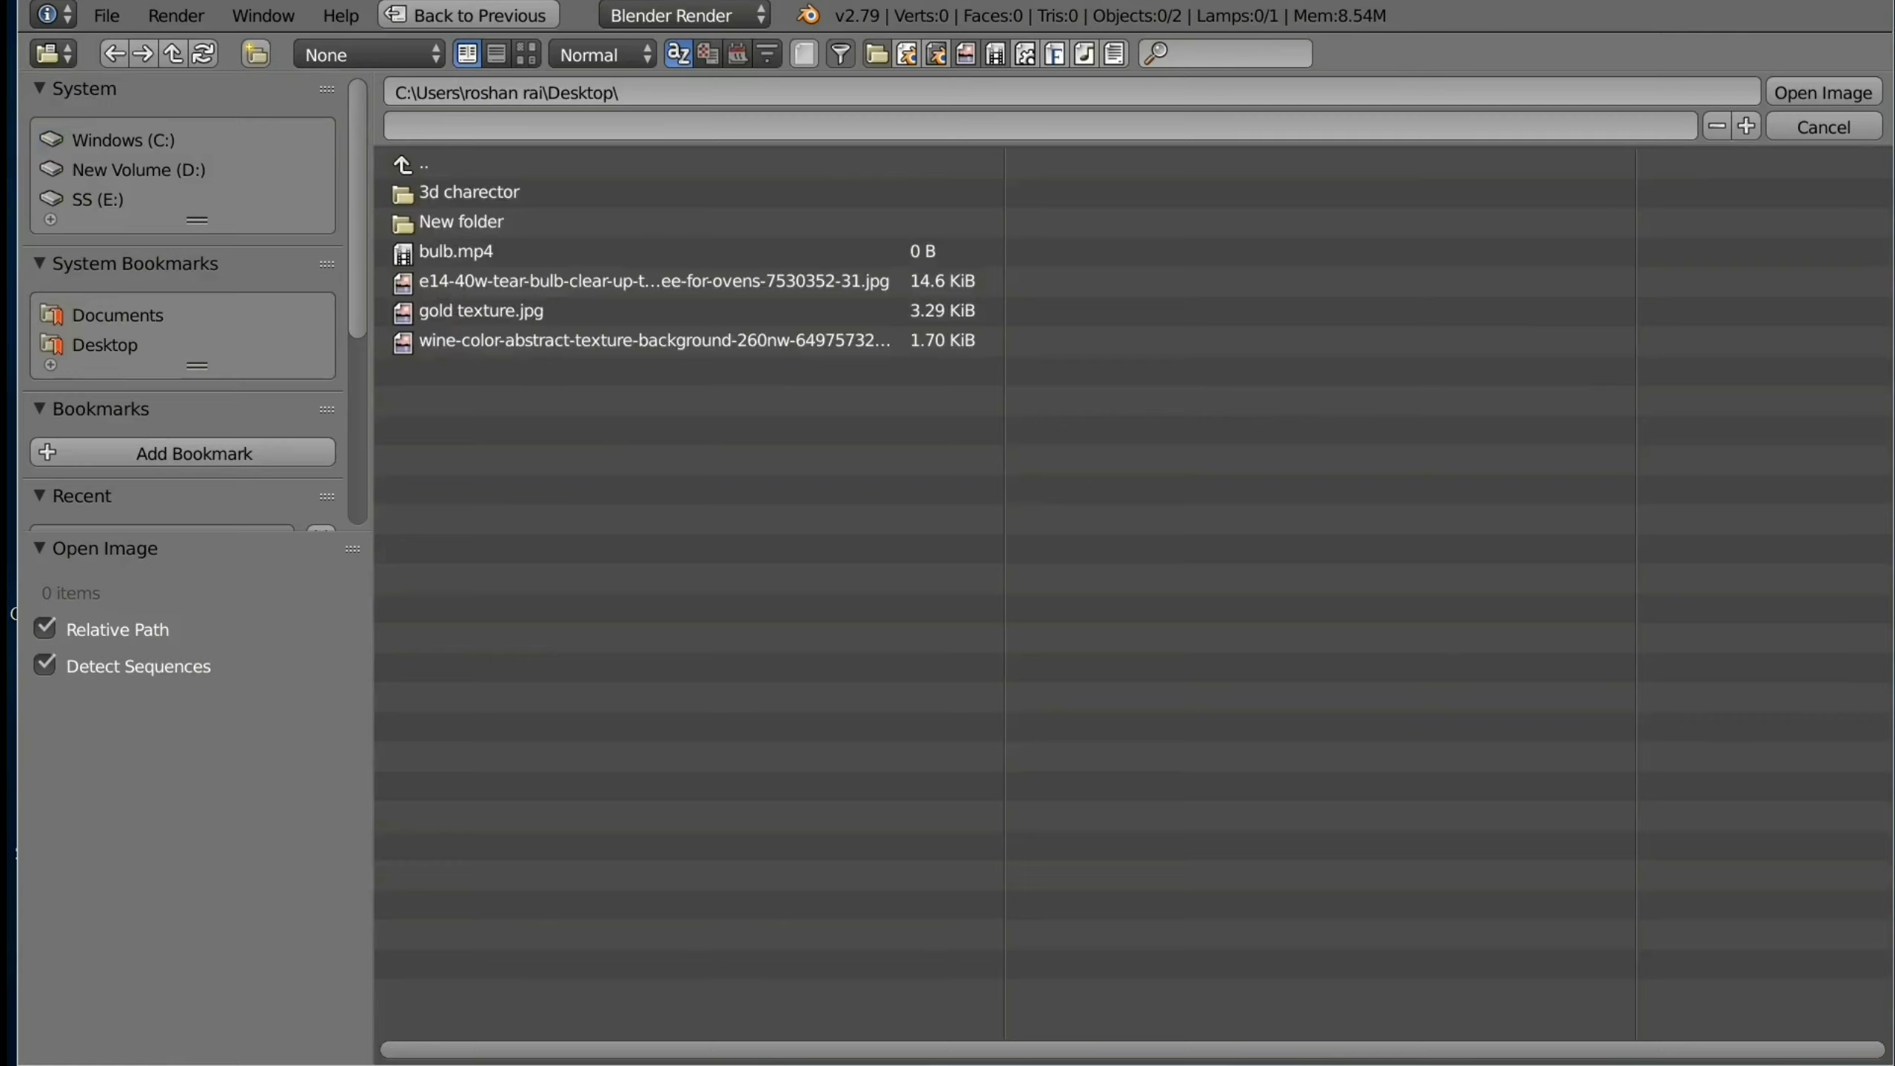
{"action": "left_click", "coordinate": [527, 54]}
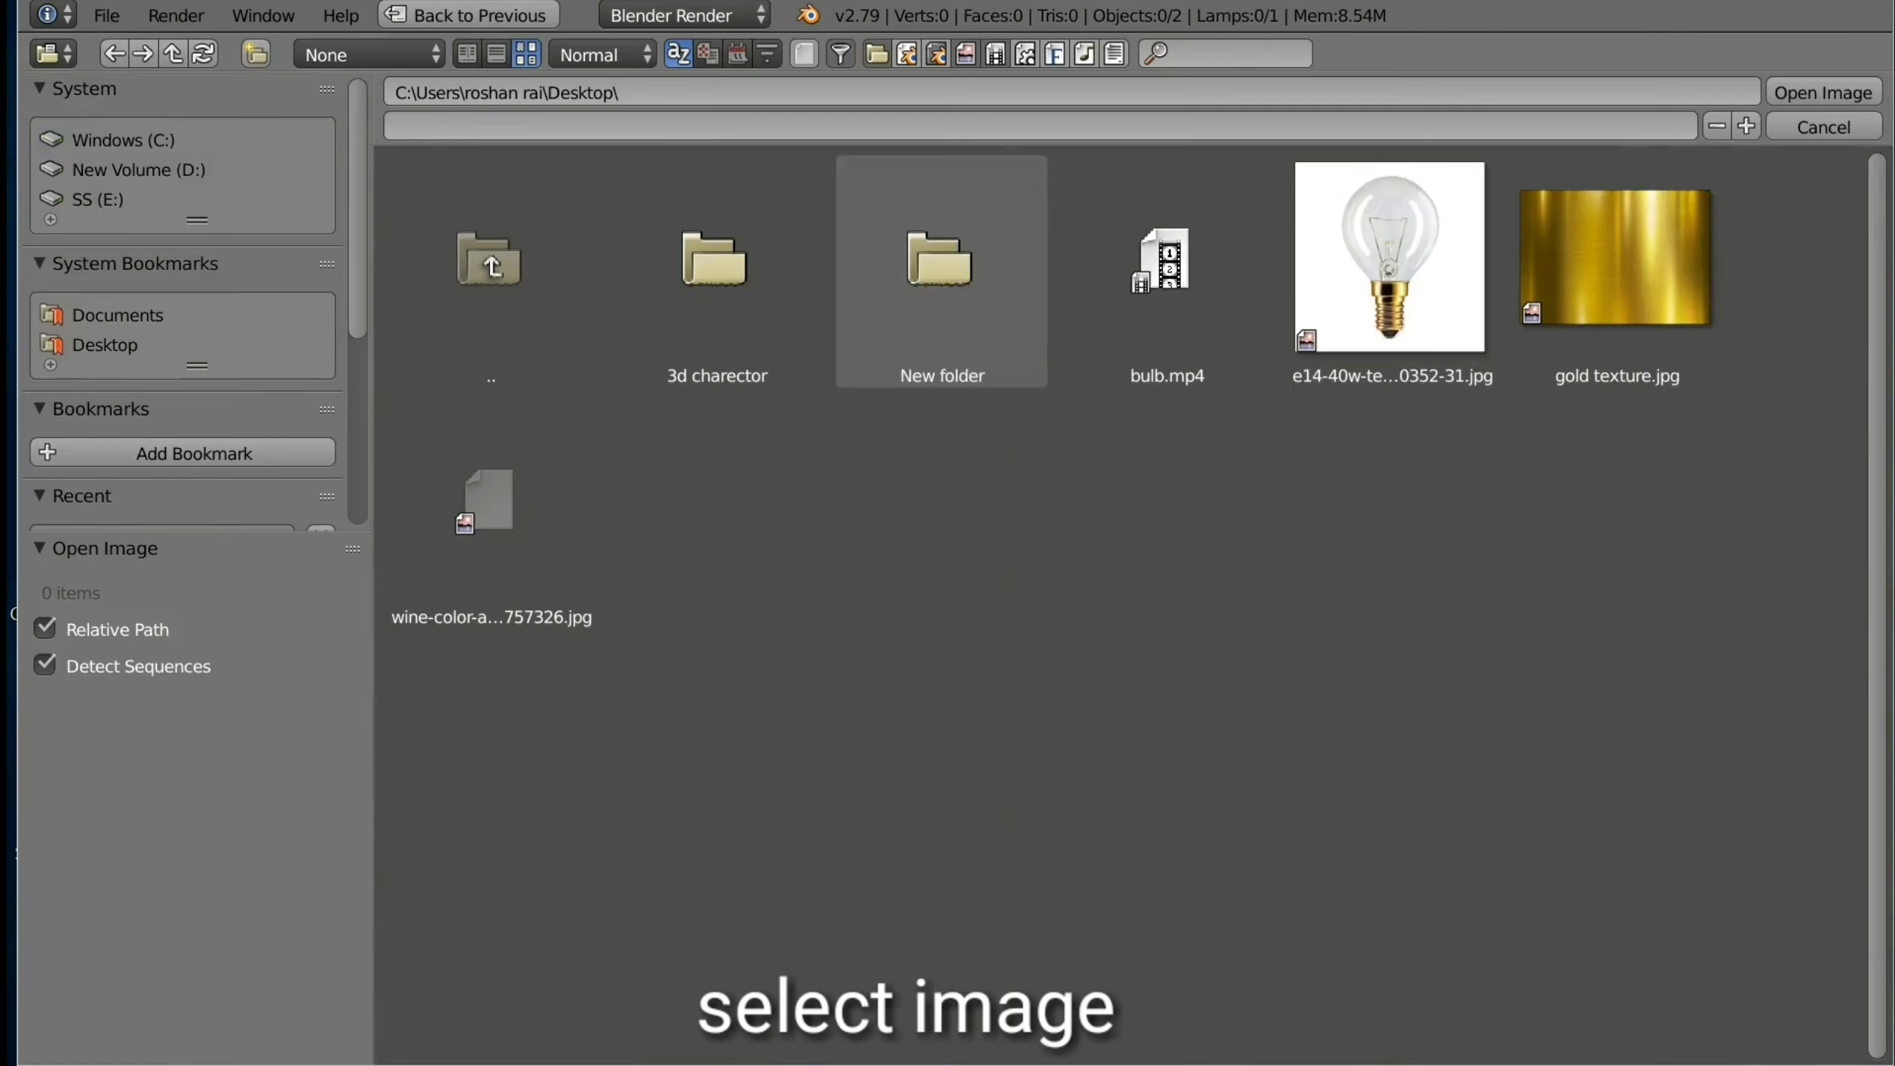
{"action": "left_click", "coordinate": [1390, 269]}
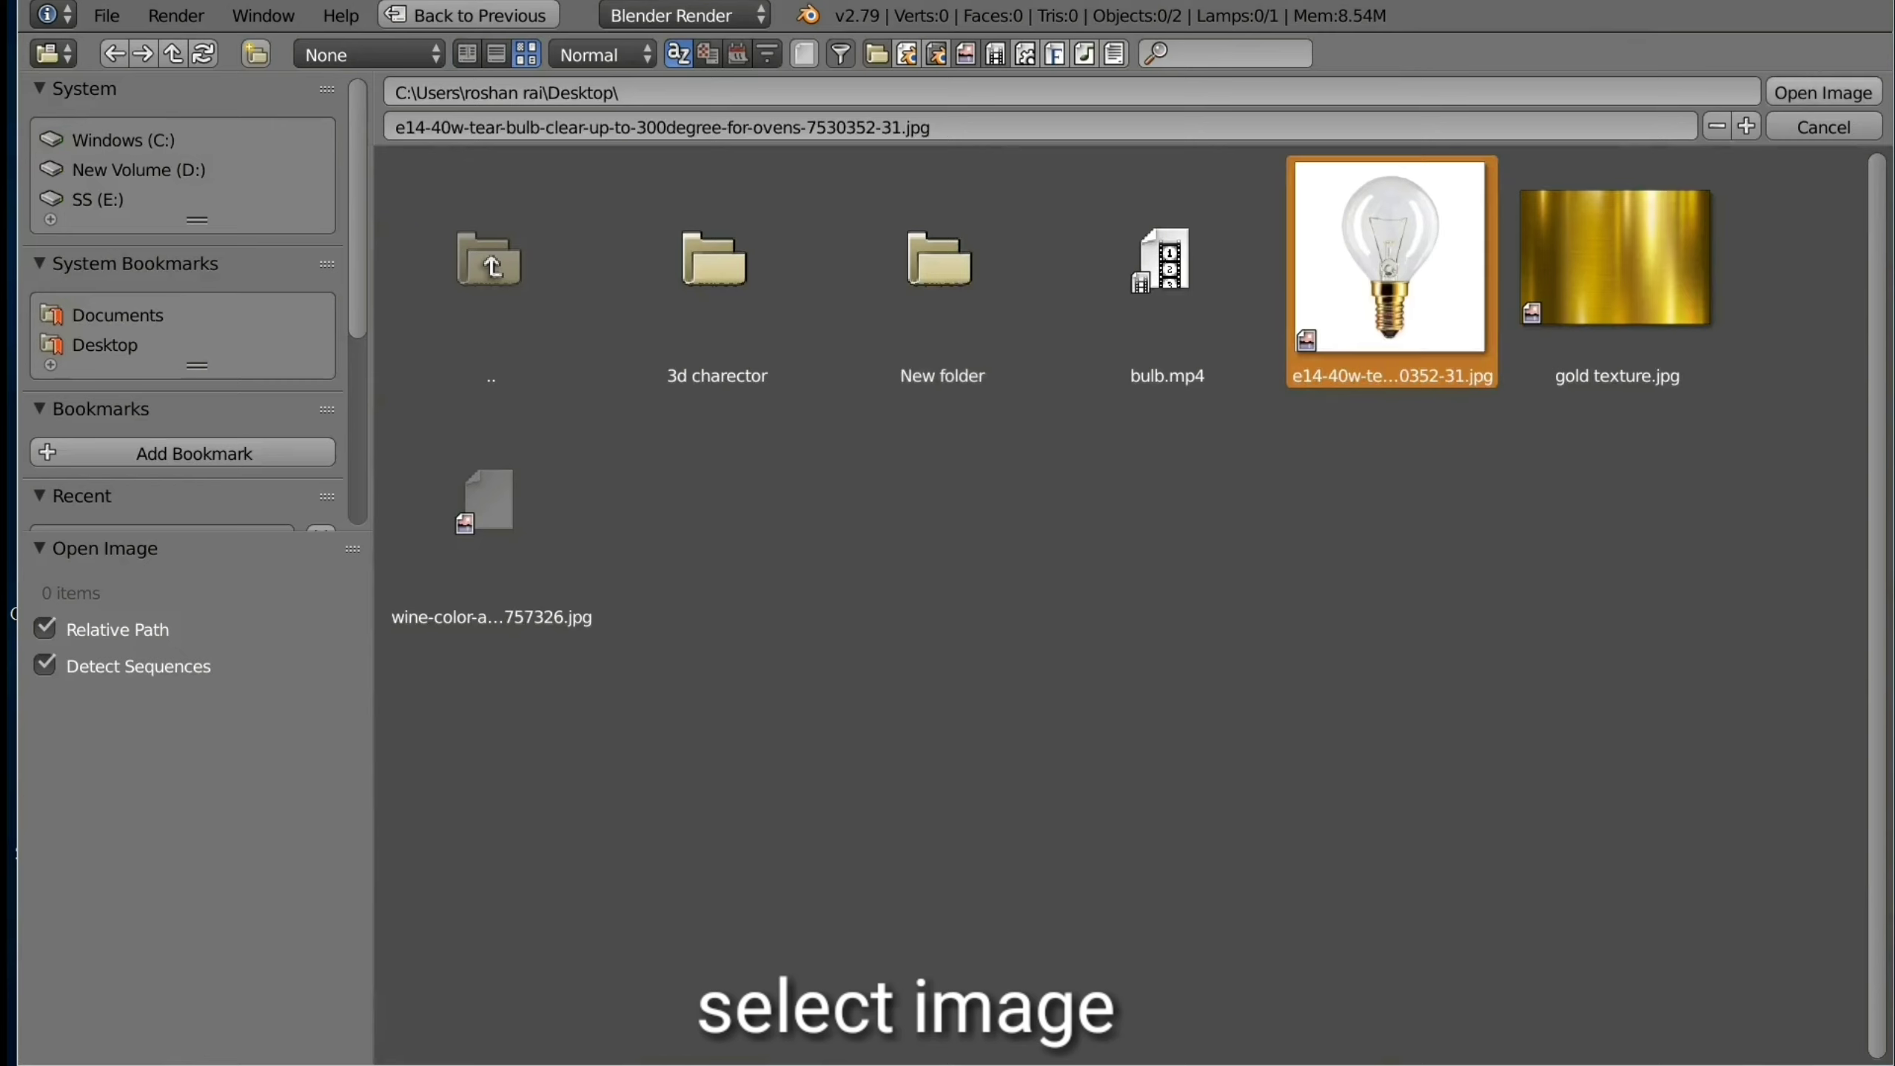
{"action": "left_click", "coordinate": [1824, 92]}
Step: In front orthographic view, add a UV sphere and scale it up to 2.125
{"action": "key", "text": "1"}
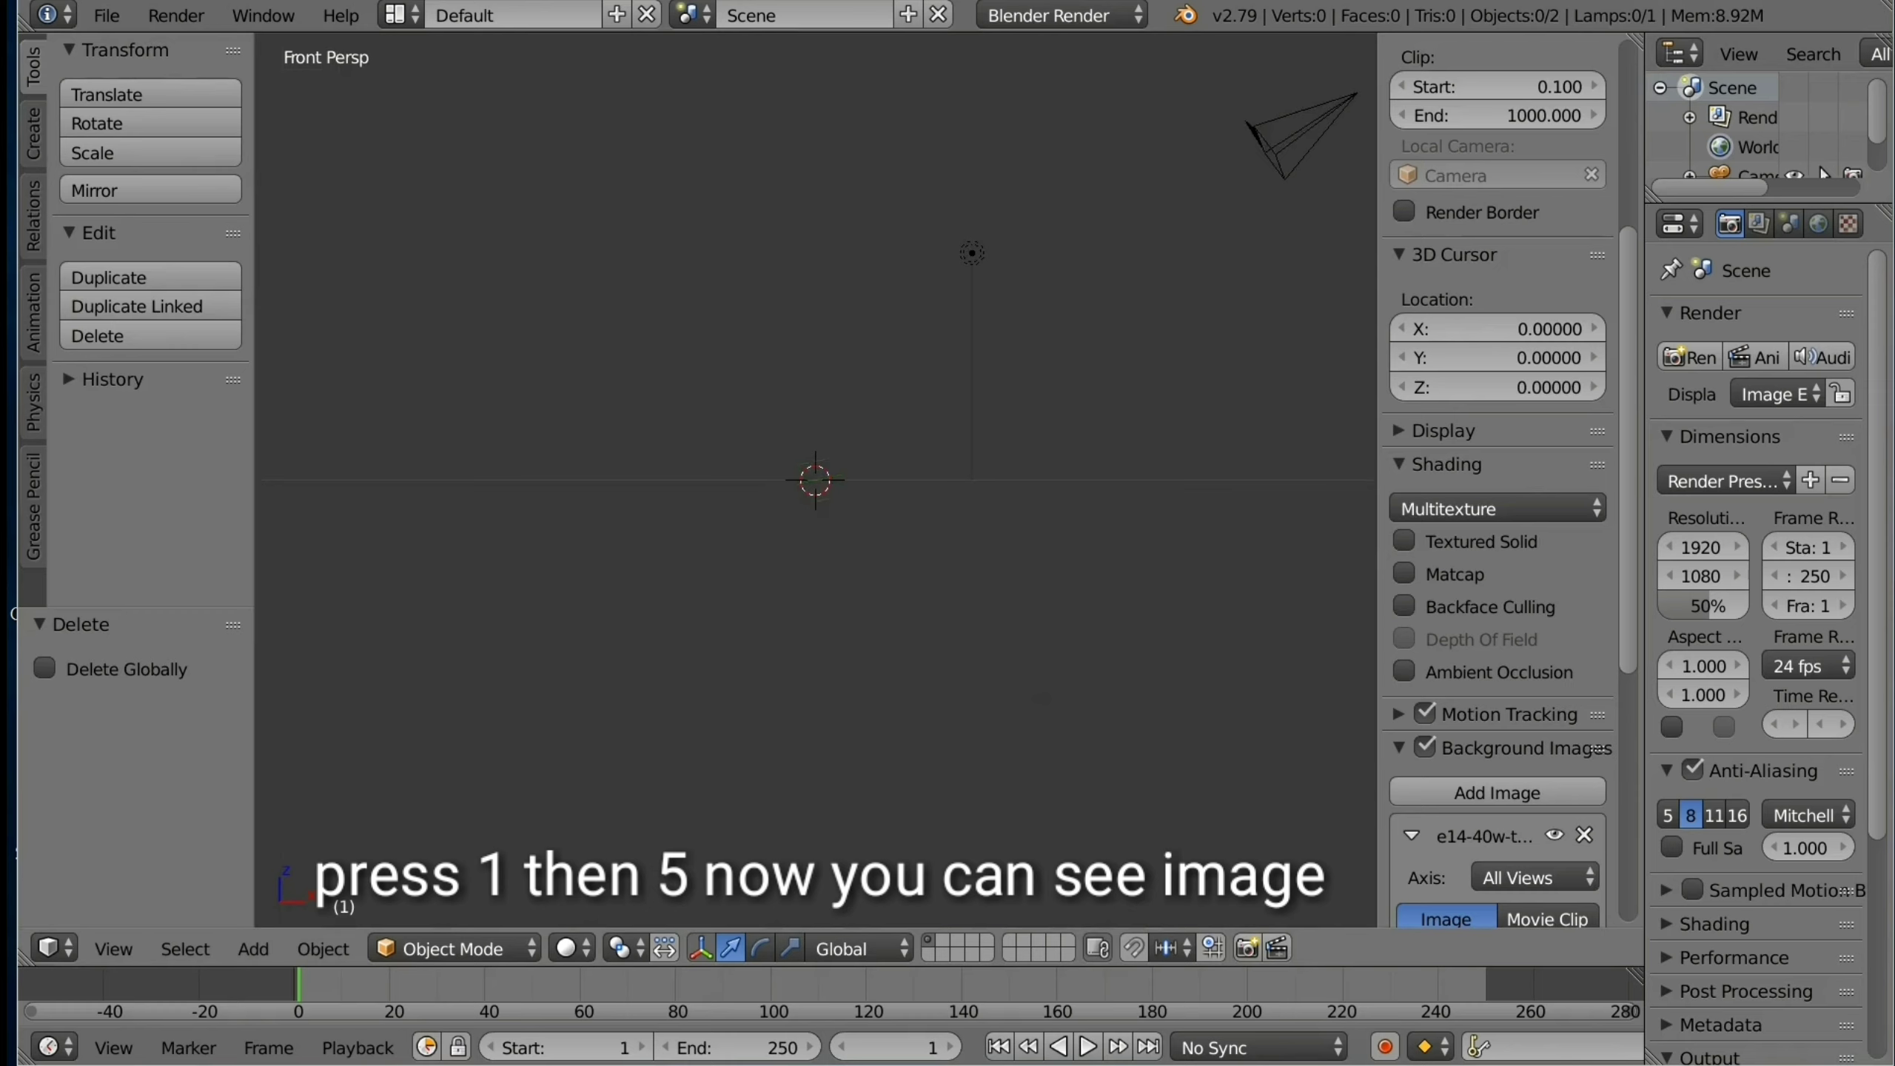
{"action": "key", "text": "5"}
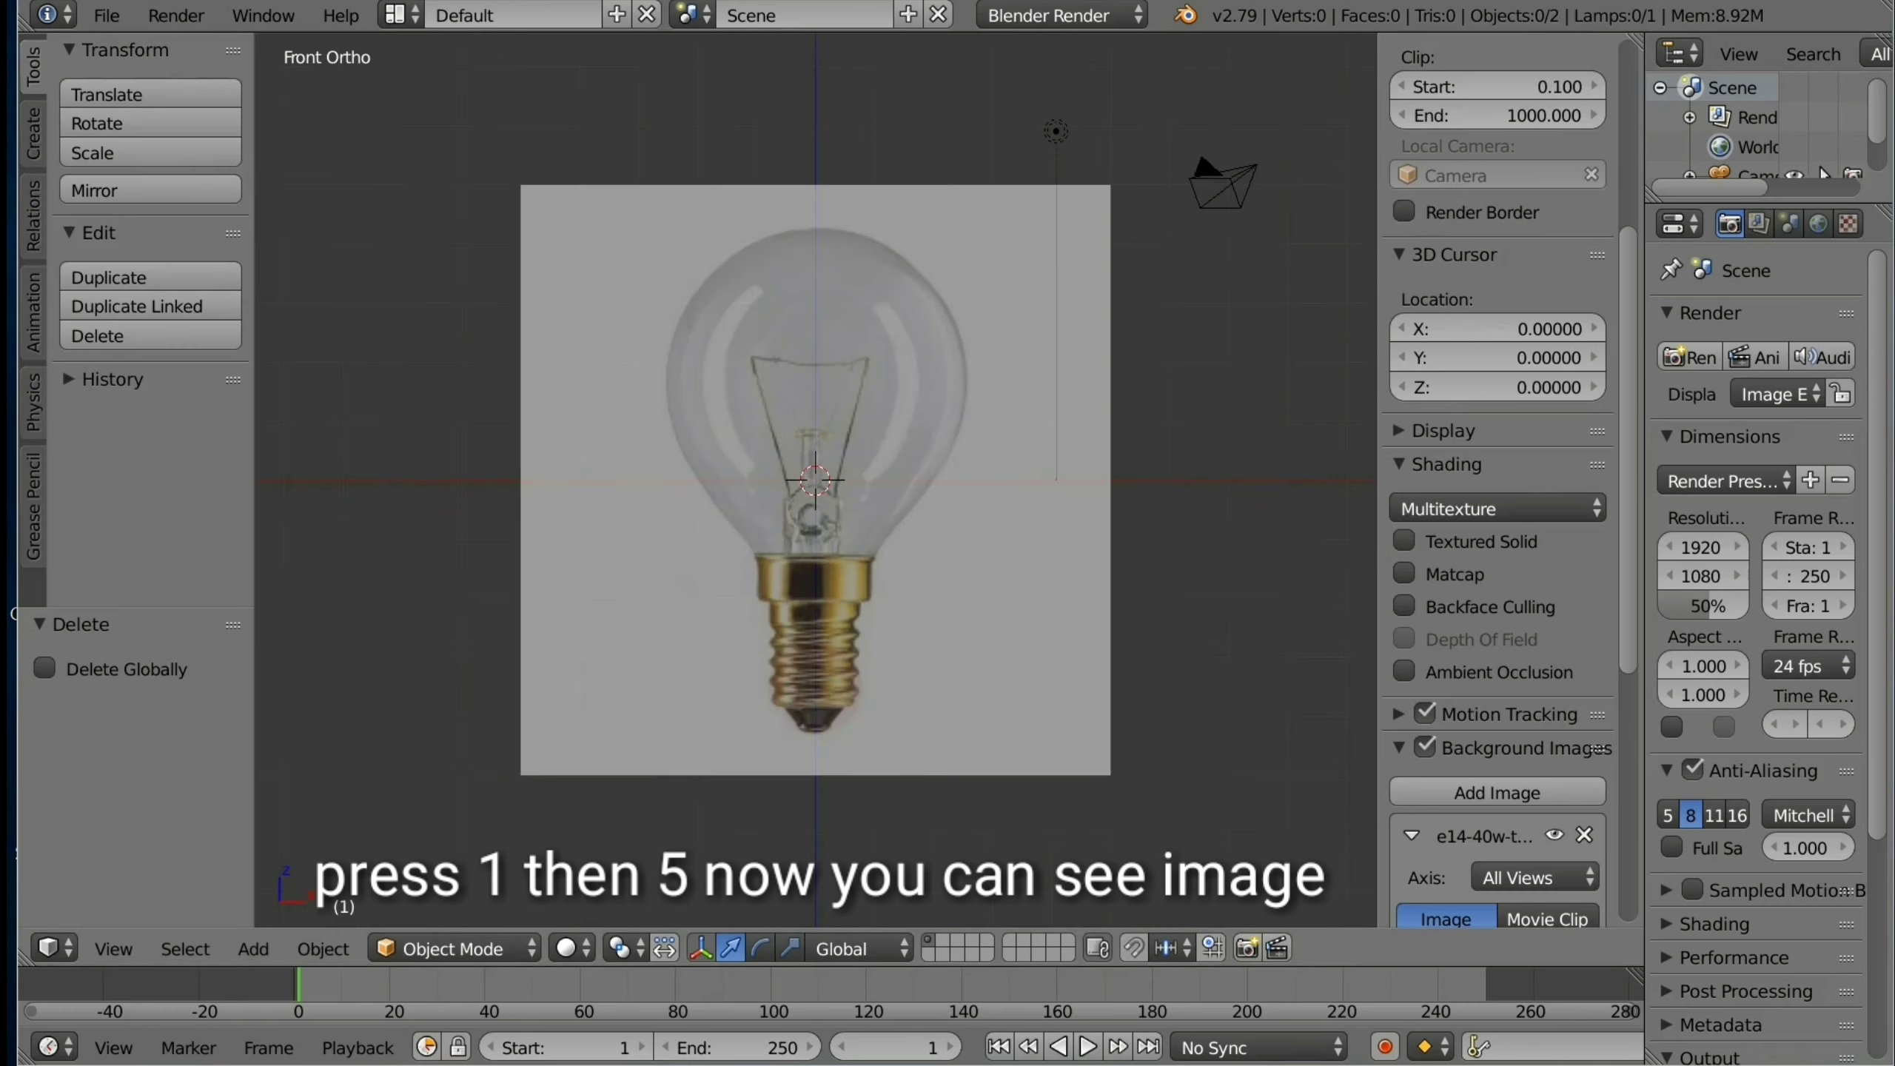
{"action": "left_click", "coordinate": [253, 949]}
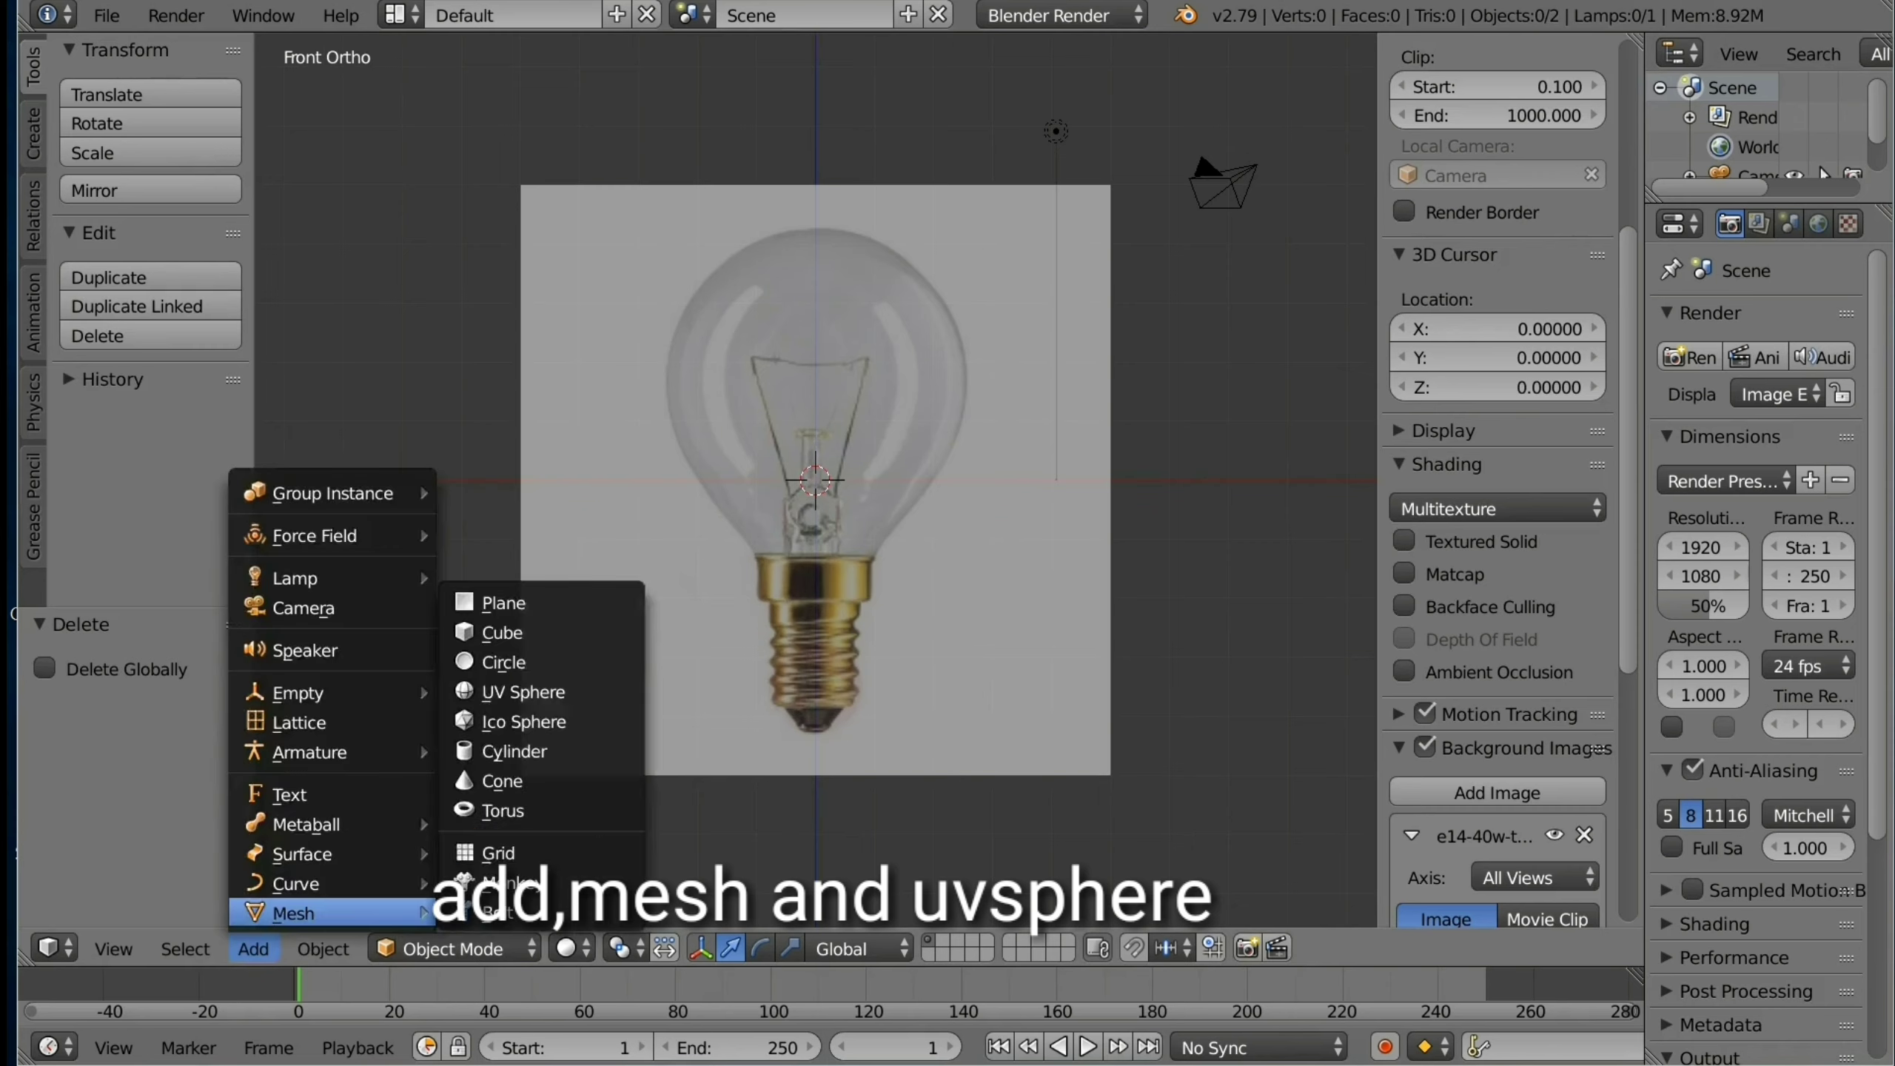
{"action": "left_click", "coordinate": [523, 692]}
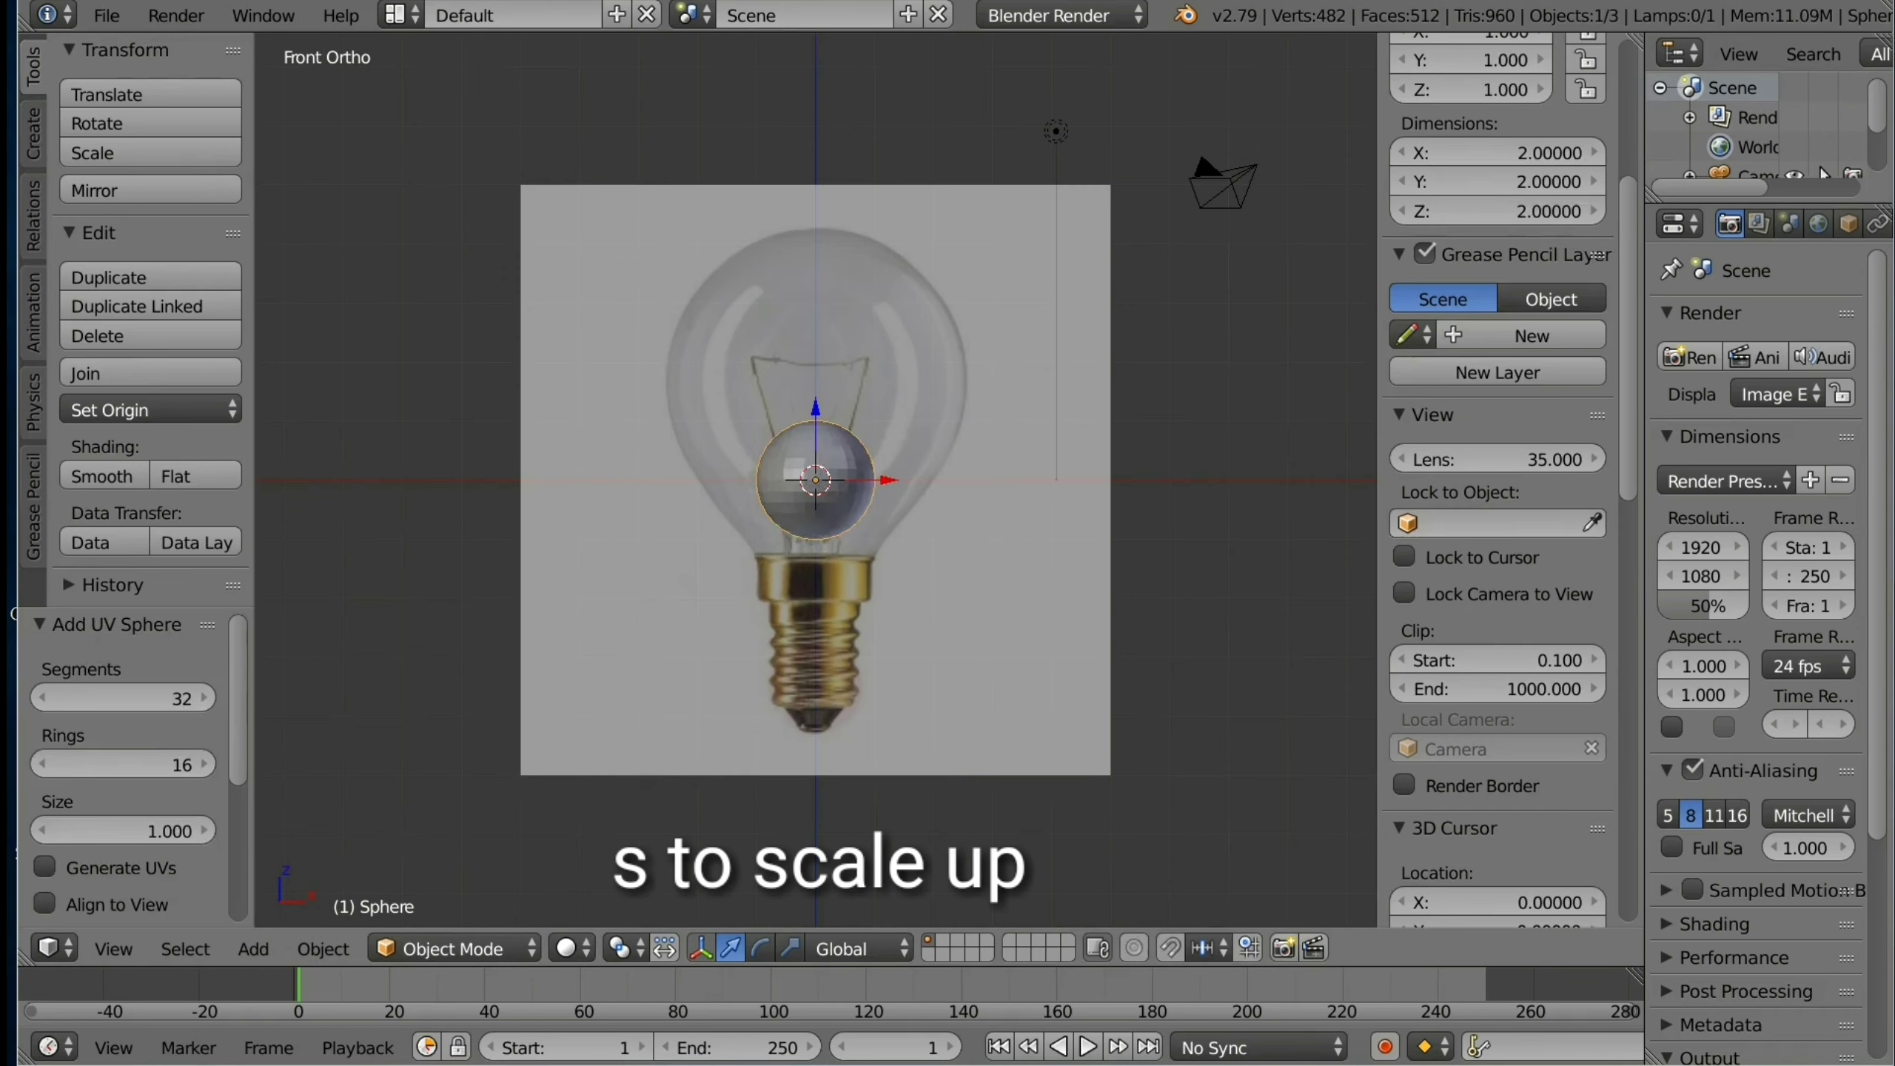
{"action": "key", "text": "s"}
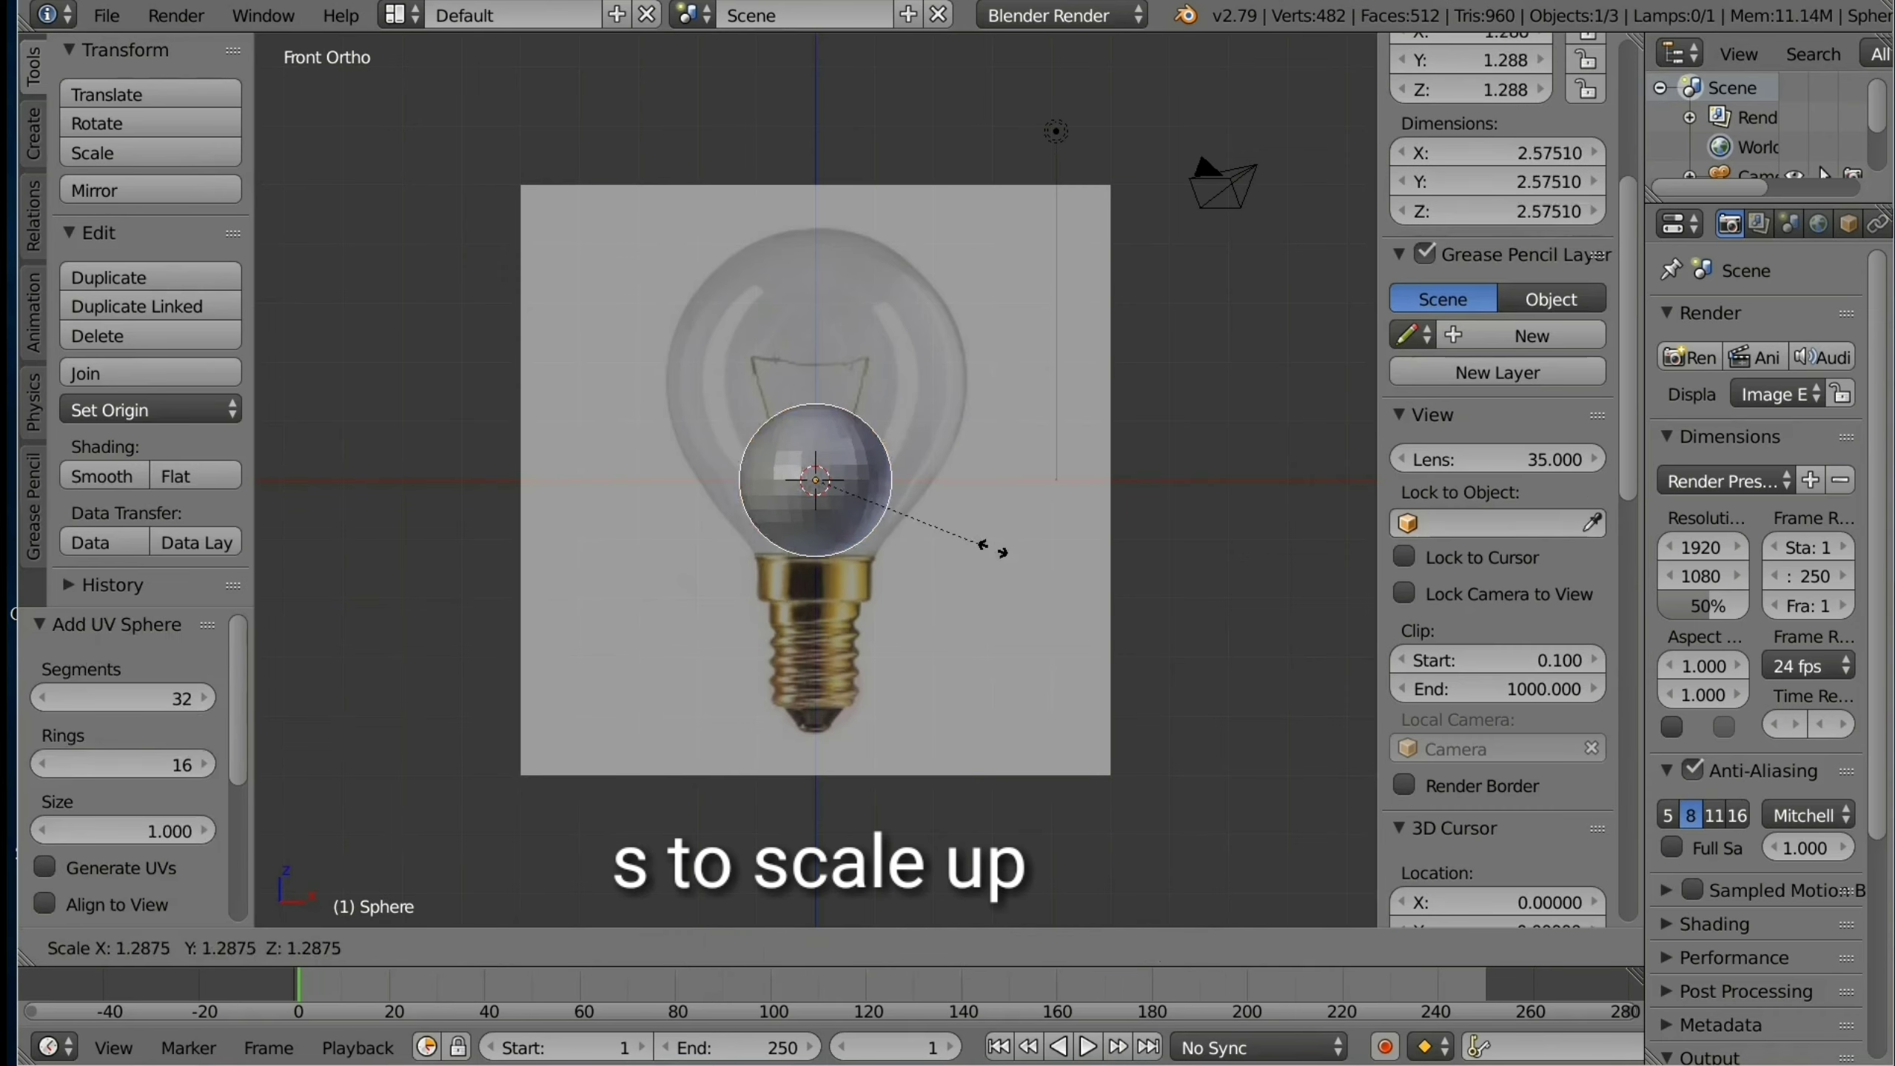
{"action": "left_click", "coordinate": [1112, 554]}
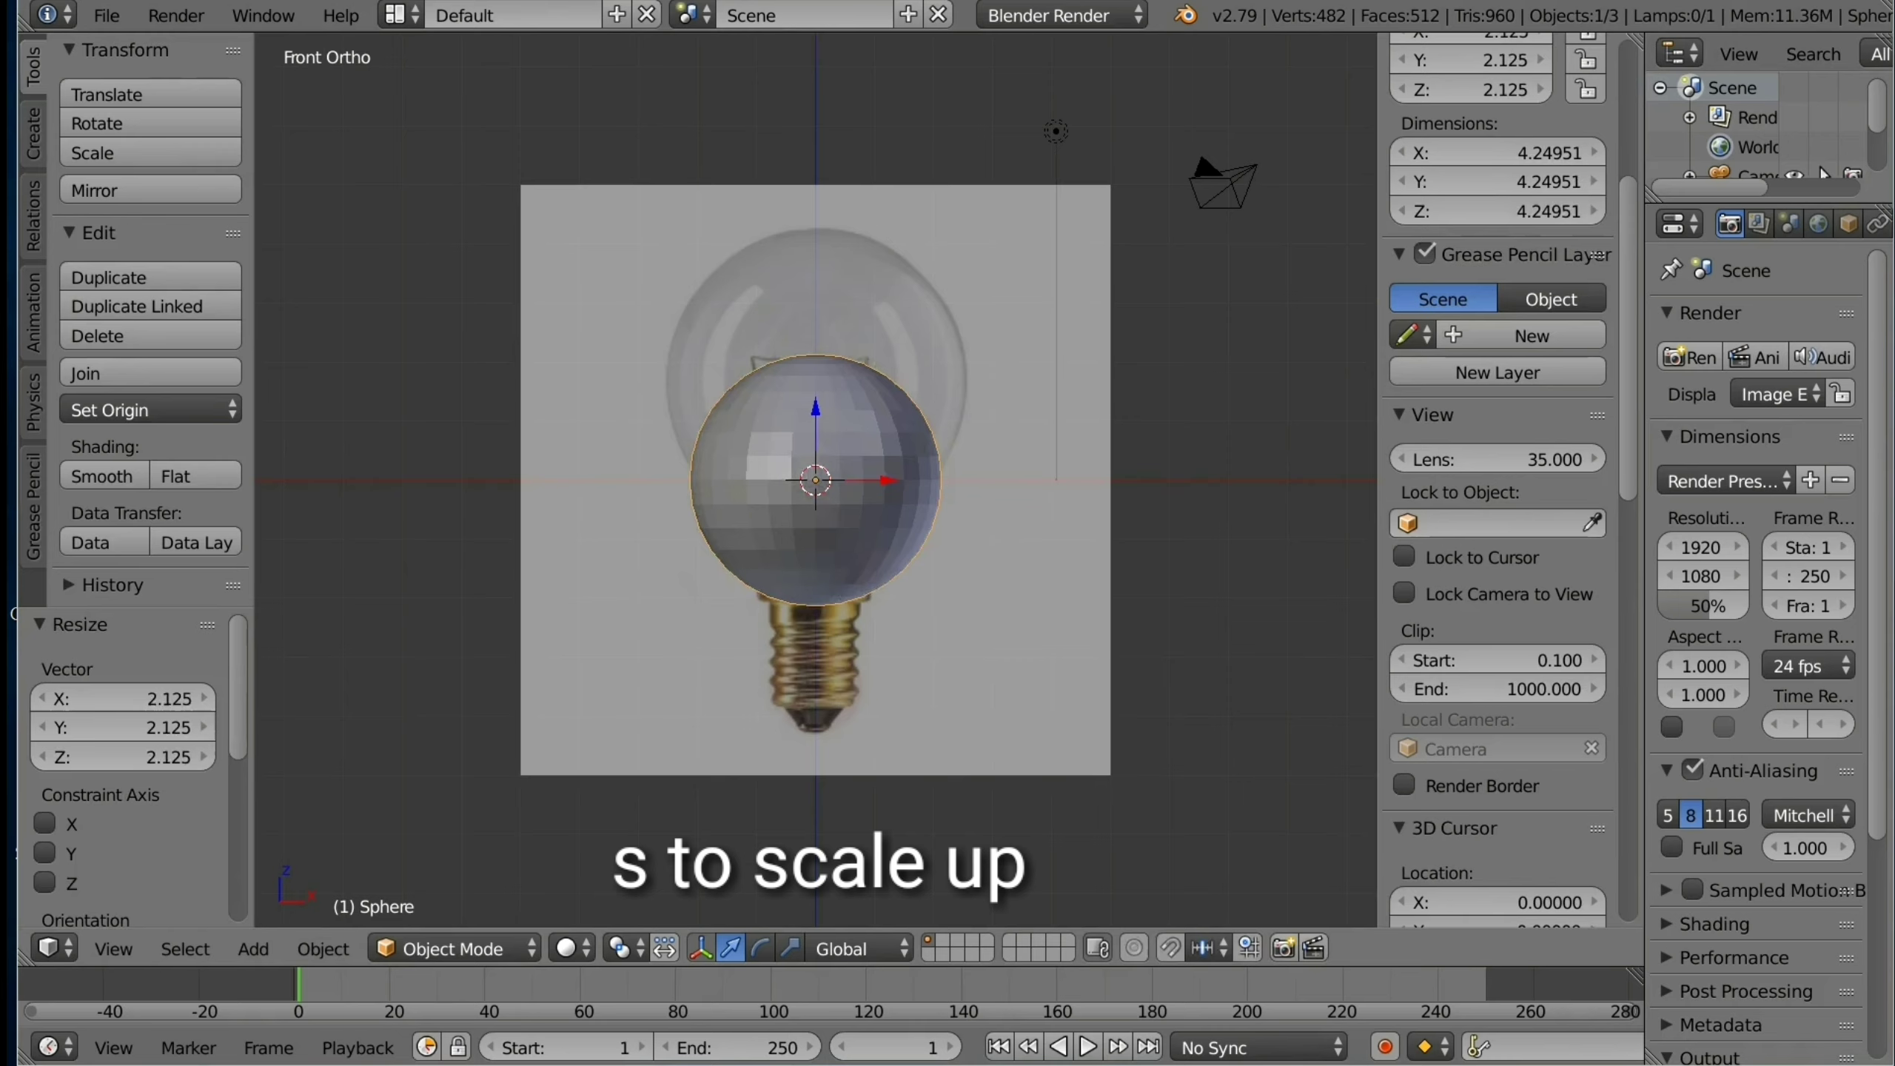
Step: Raise the sphere 1.691 on Z and rescale it to 2.75 to cover the glass globe
{"action": "key", "text": "g"}
{"action": "key", "text": "z"}
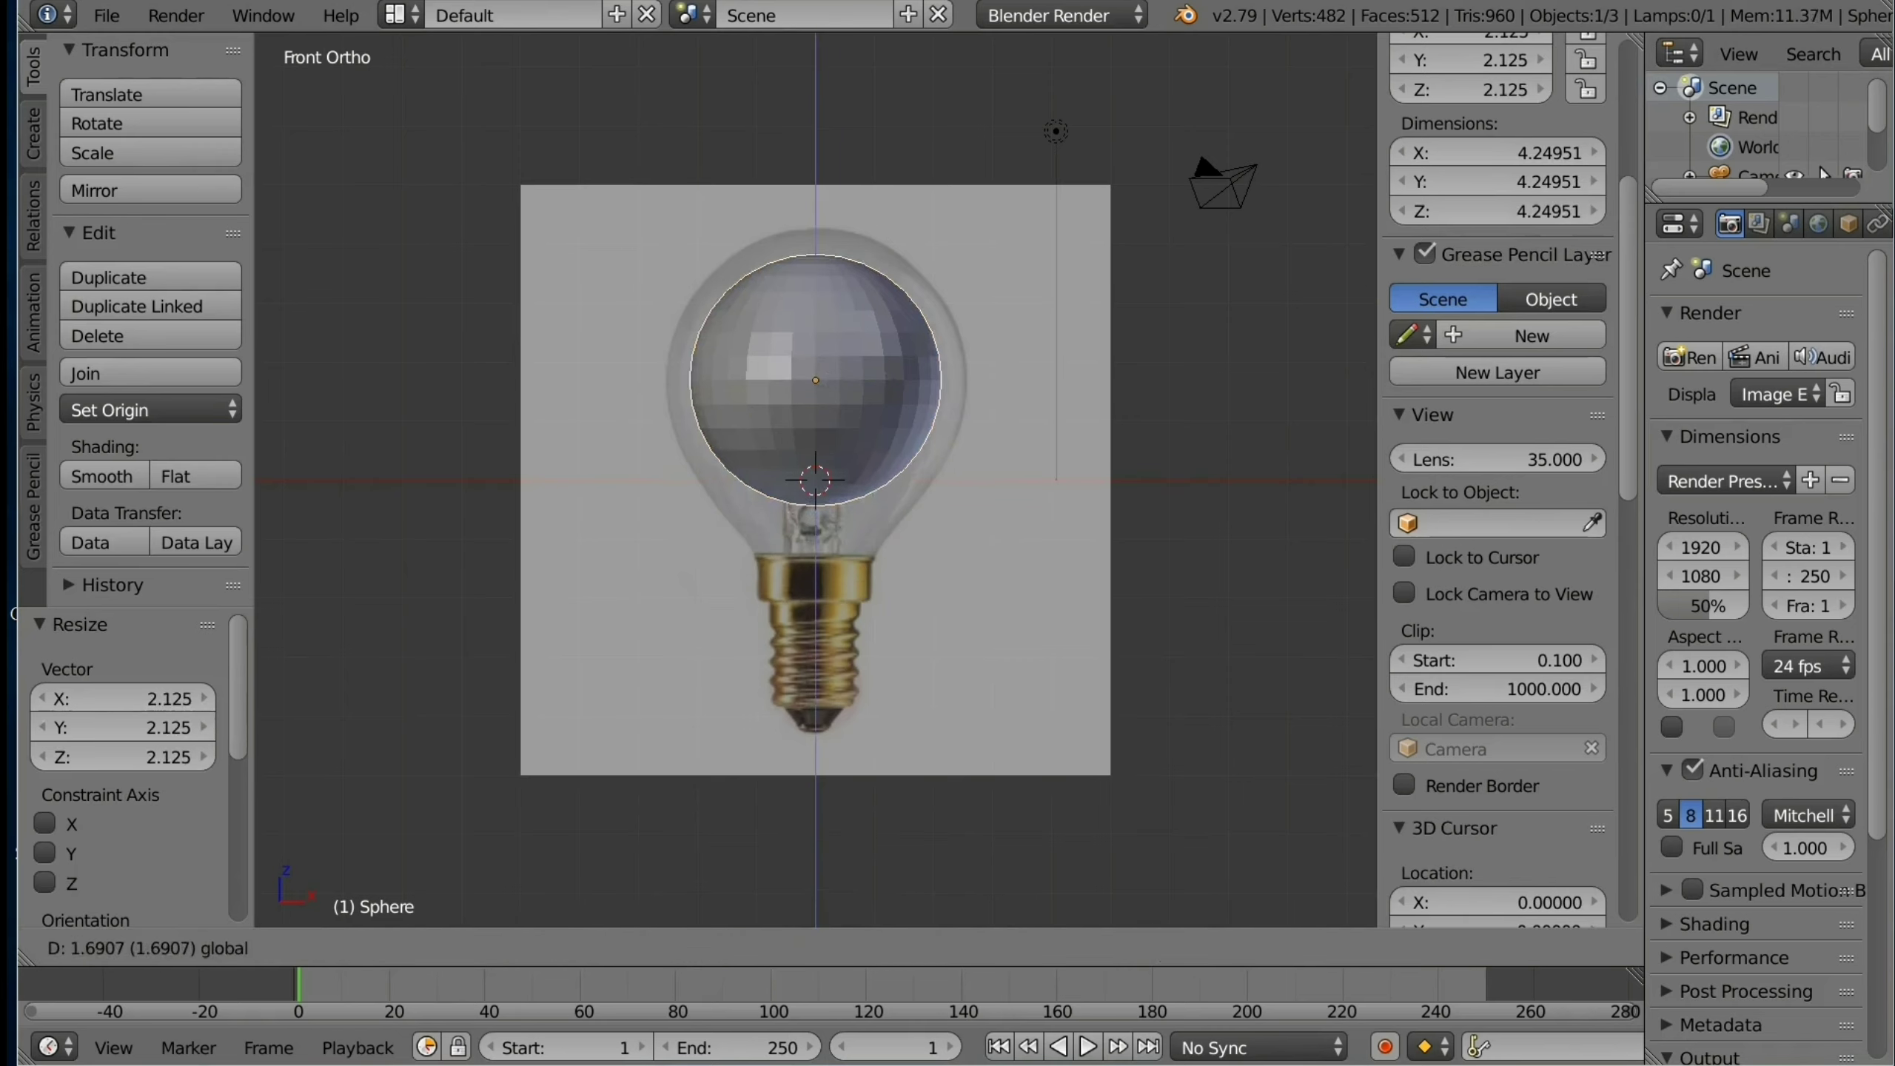
{"action": "key", "text": "Return"}
{"action": "key", "text": "s"}
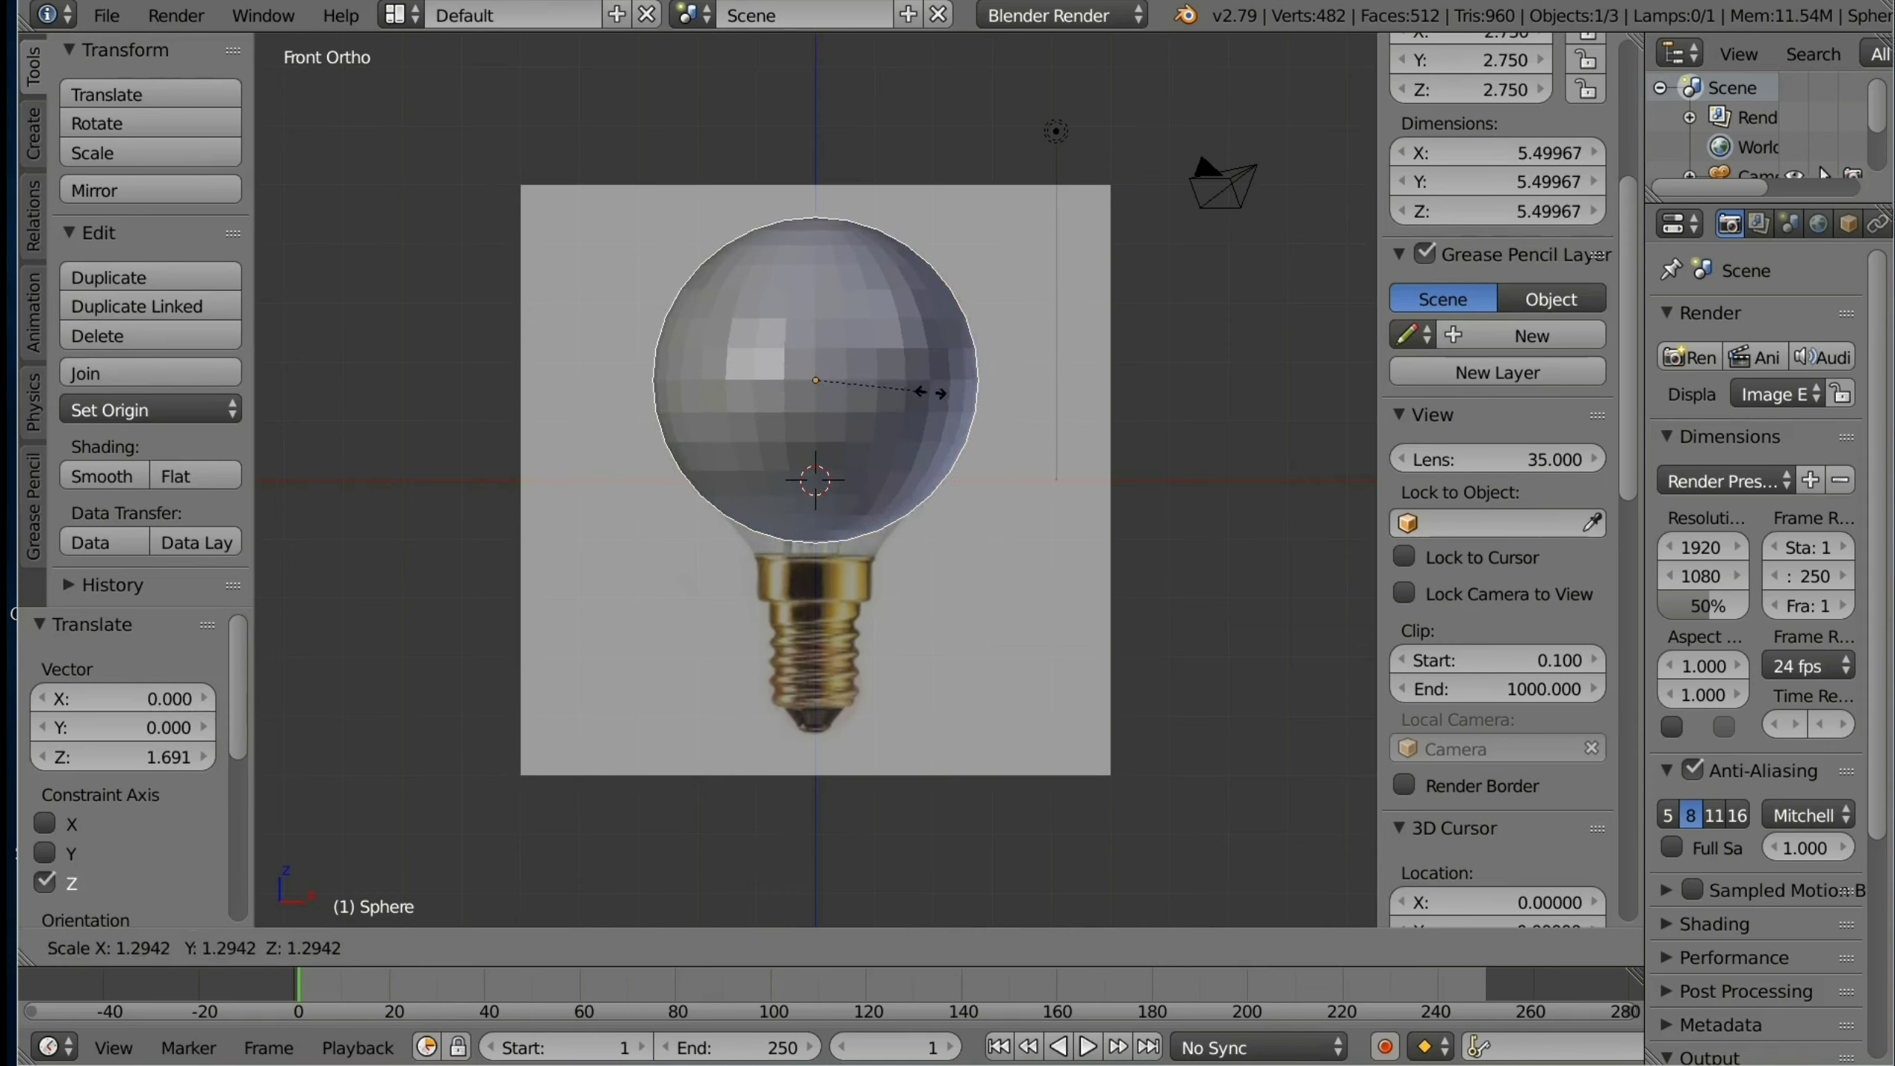
{"action": "key", "text": "Return"}
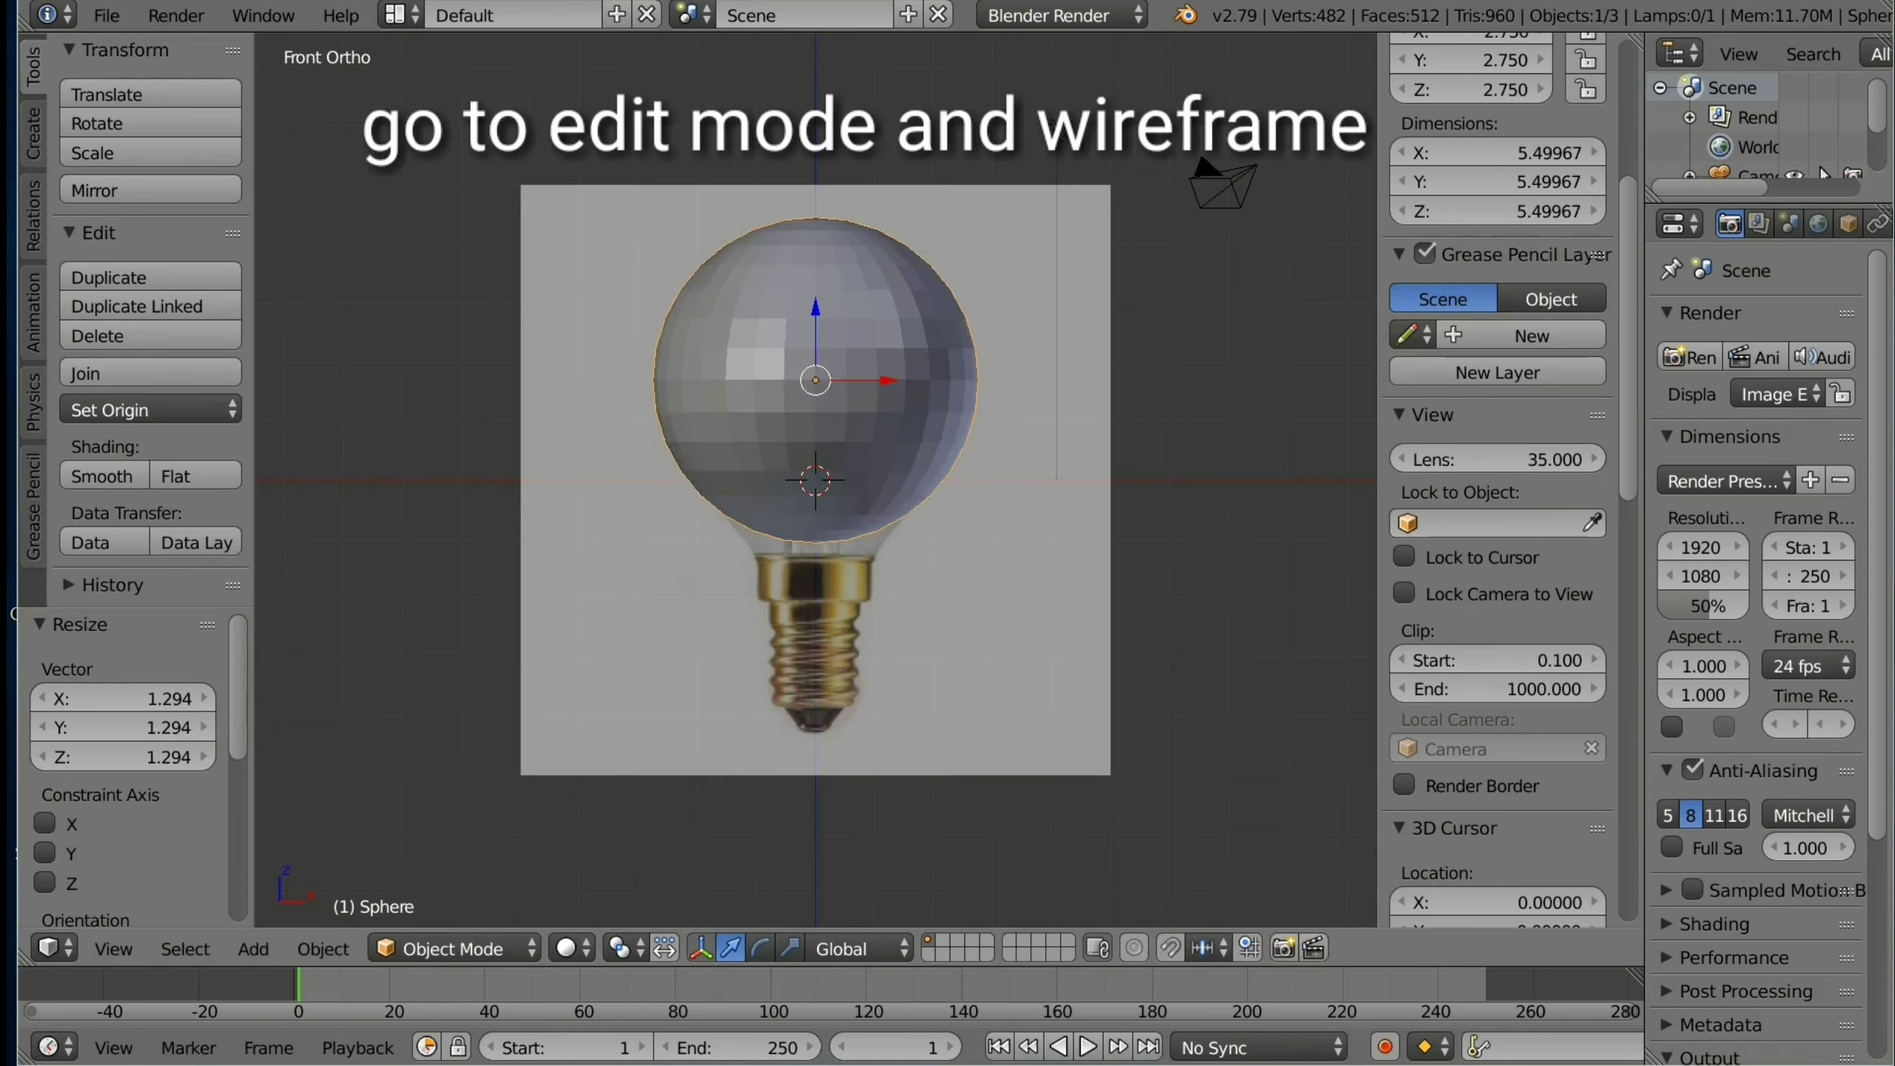
Step: Put the UV sphere in Edit Mode with wireframe shading and no vertices selected
{"action": "key", "text": "Tab"}
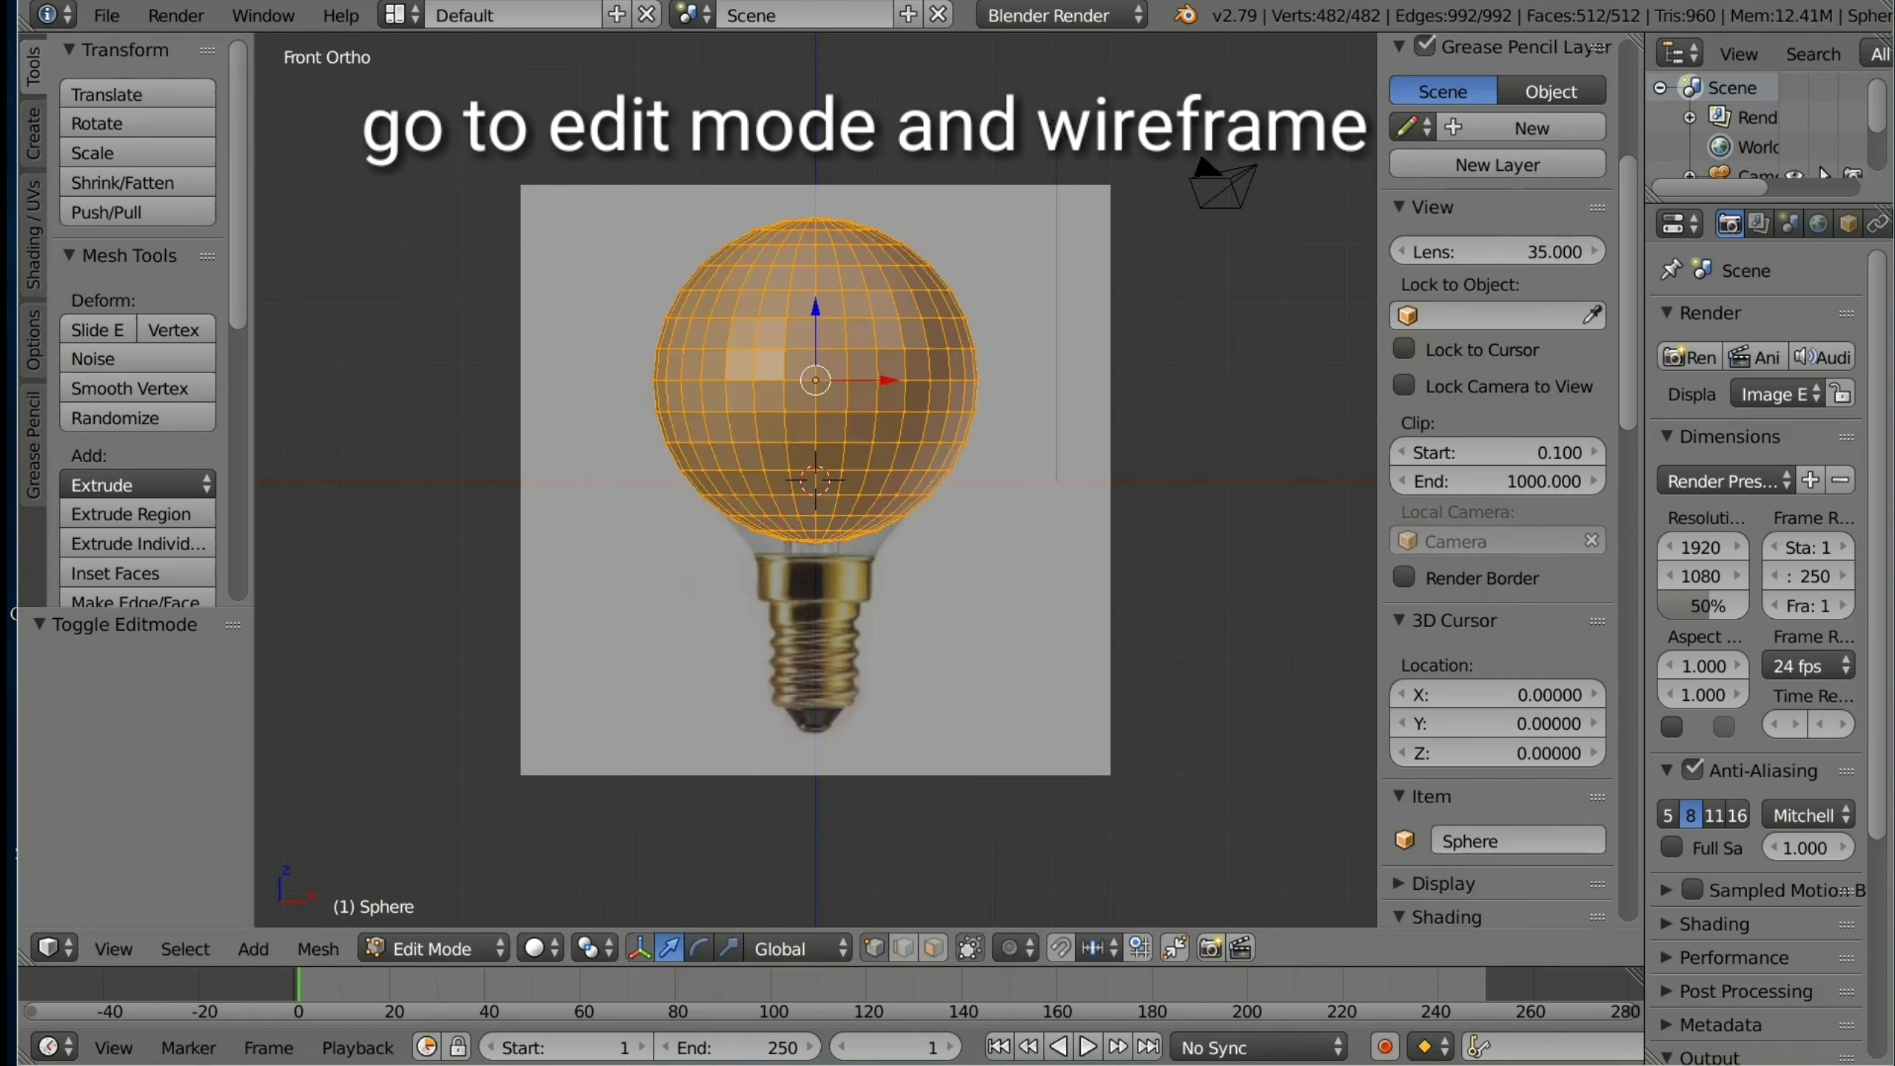
{"action": "left_click", "coordinate": [541, 948]}
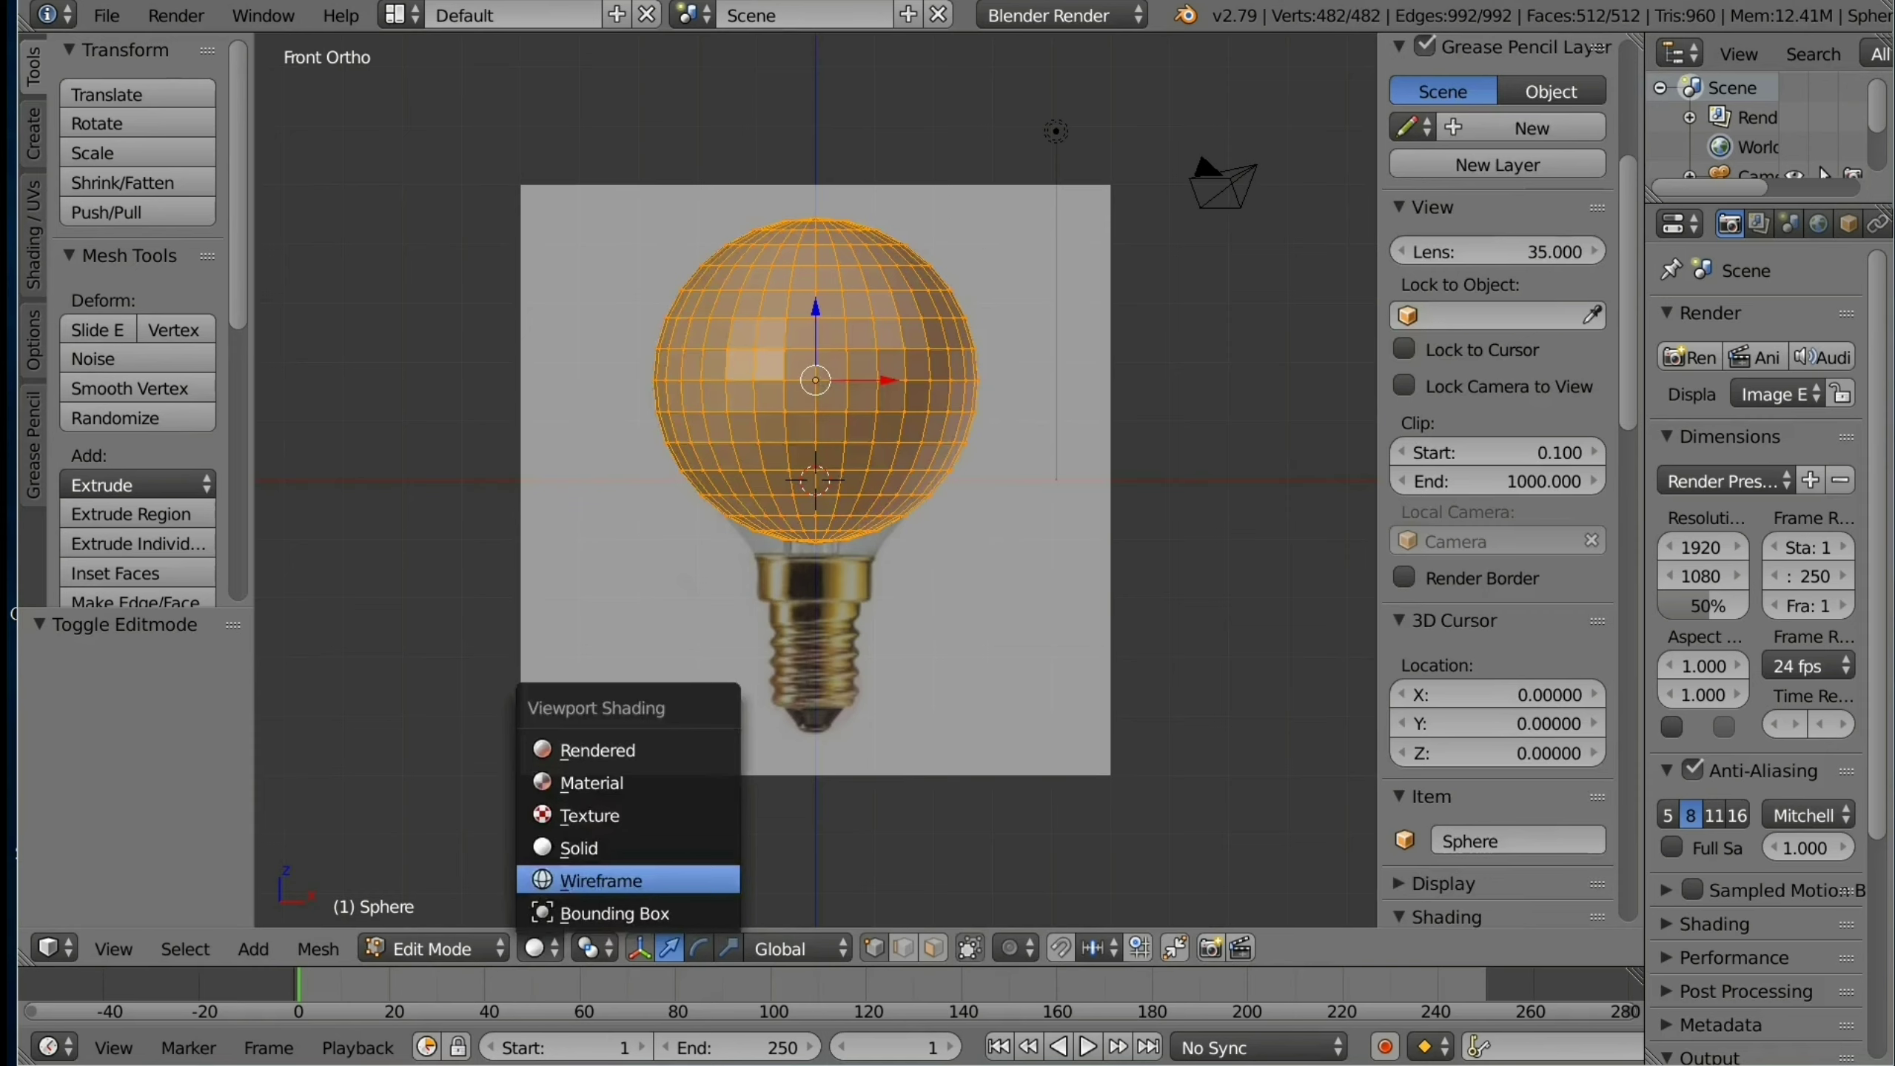
{"action": "left_click", "coordinate": [600, 880]}
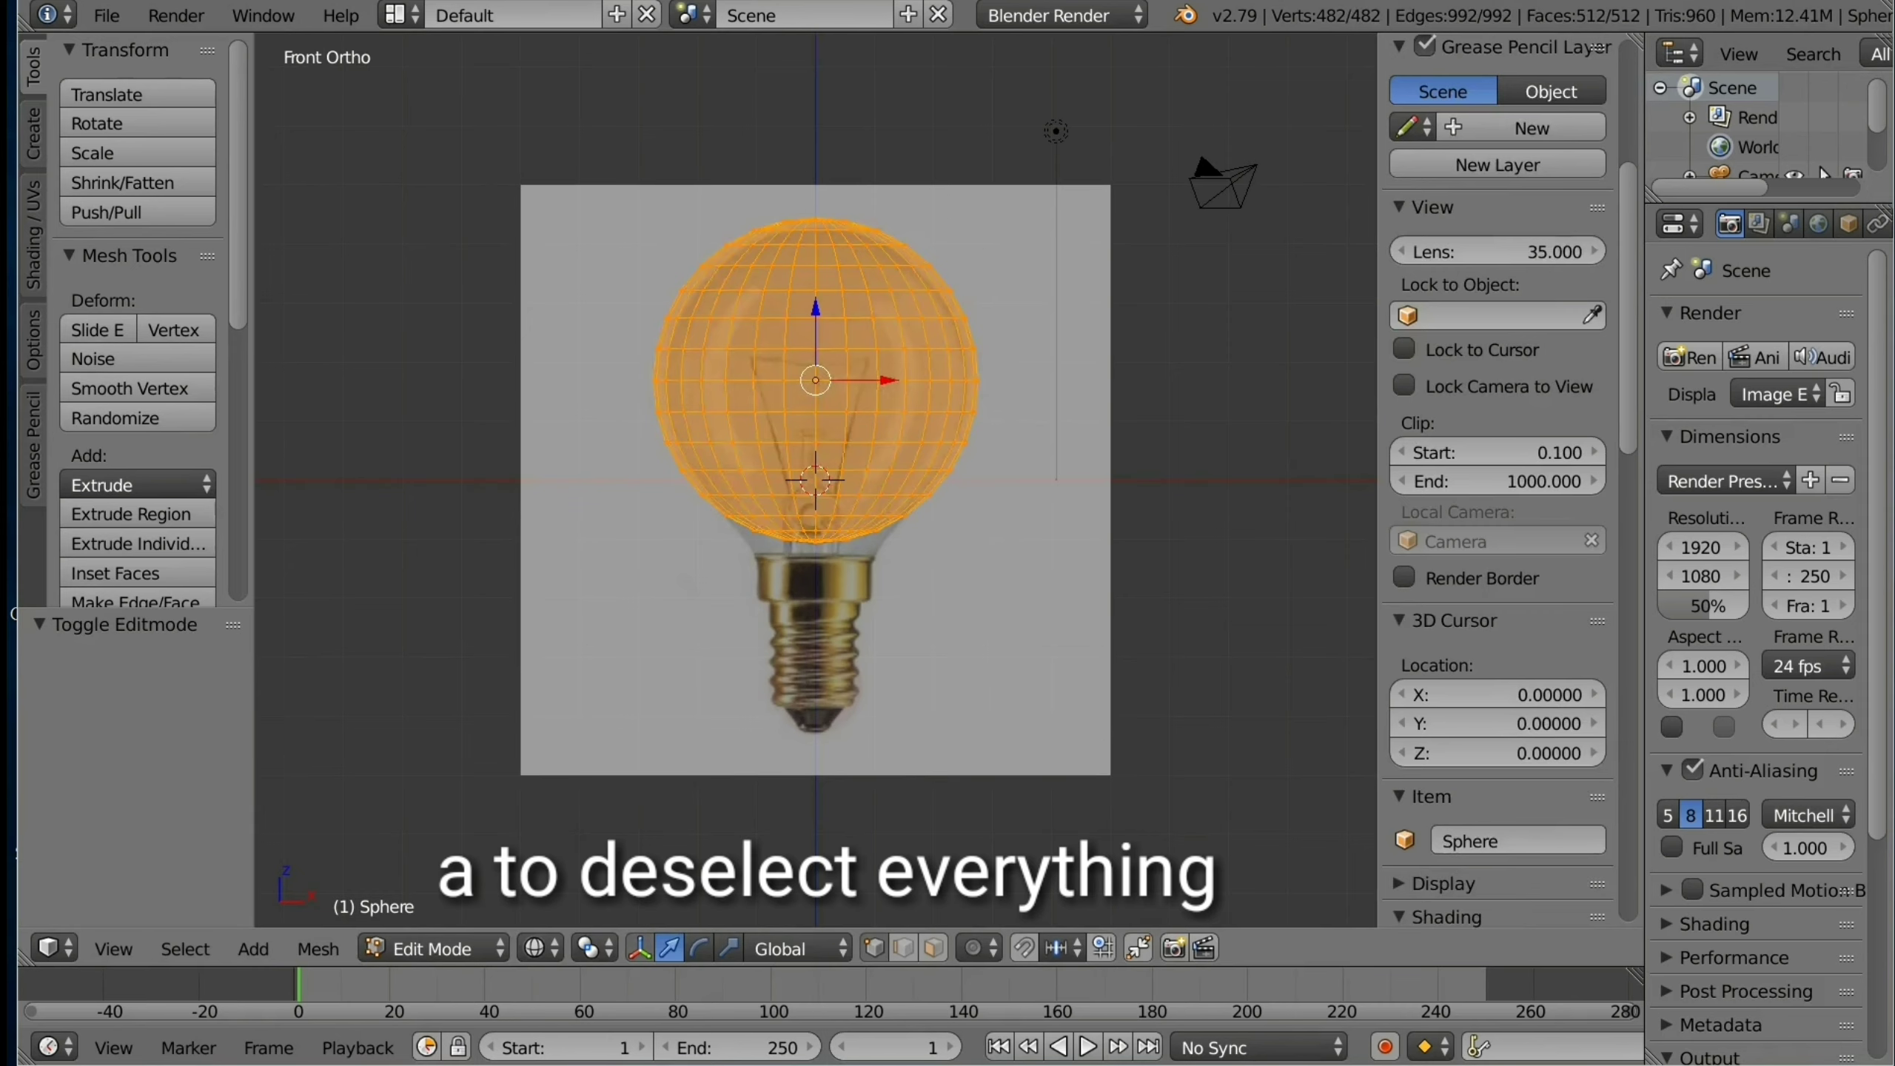
{"action": "key", "text": "a"}
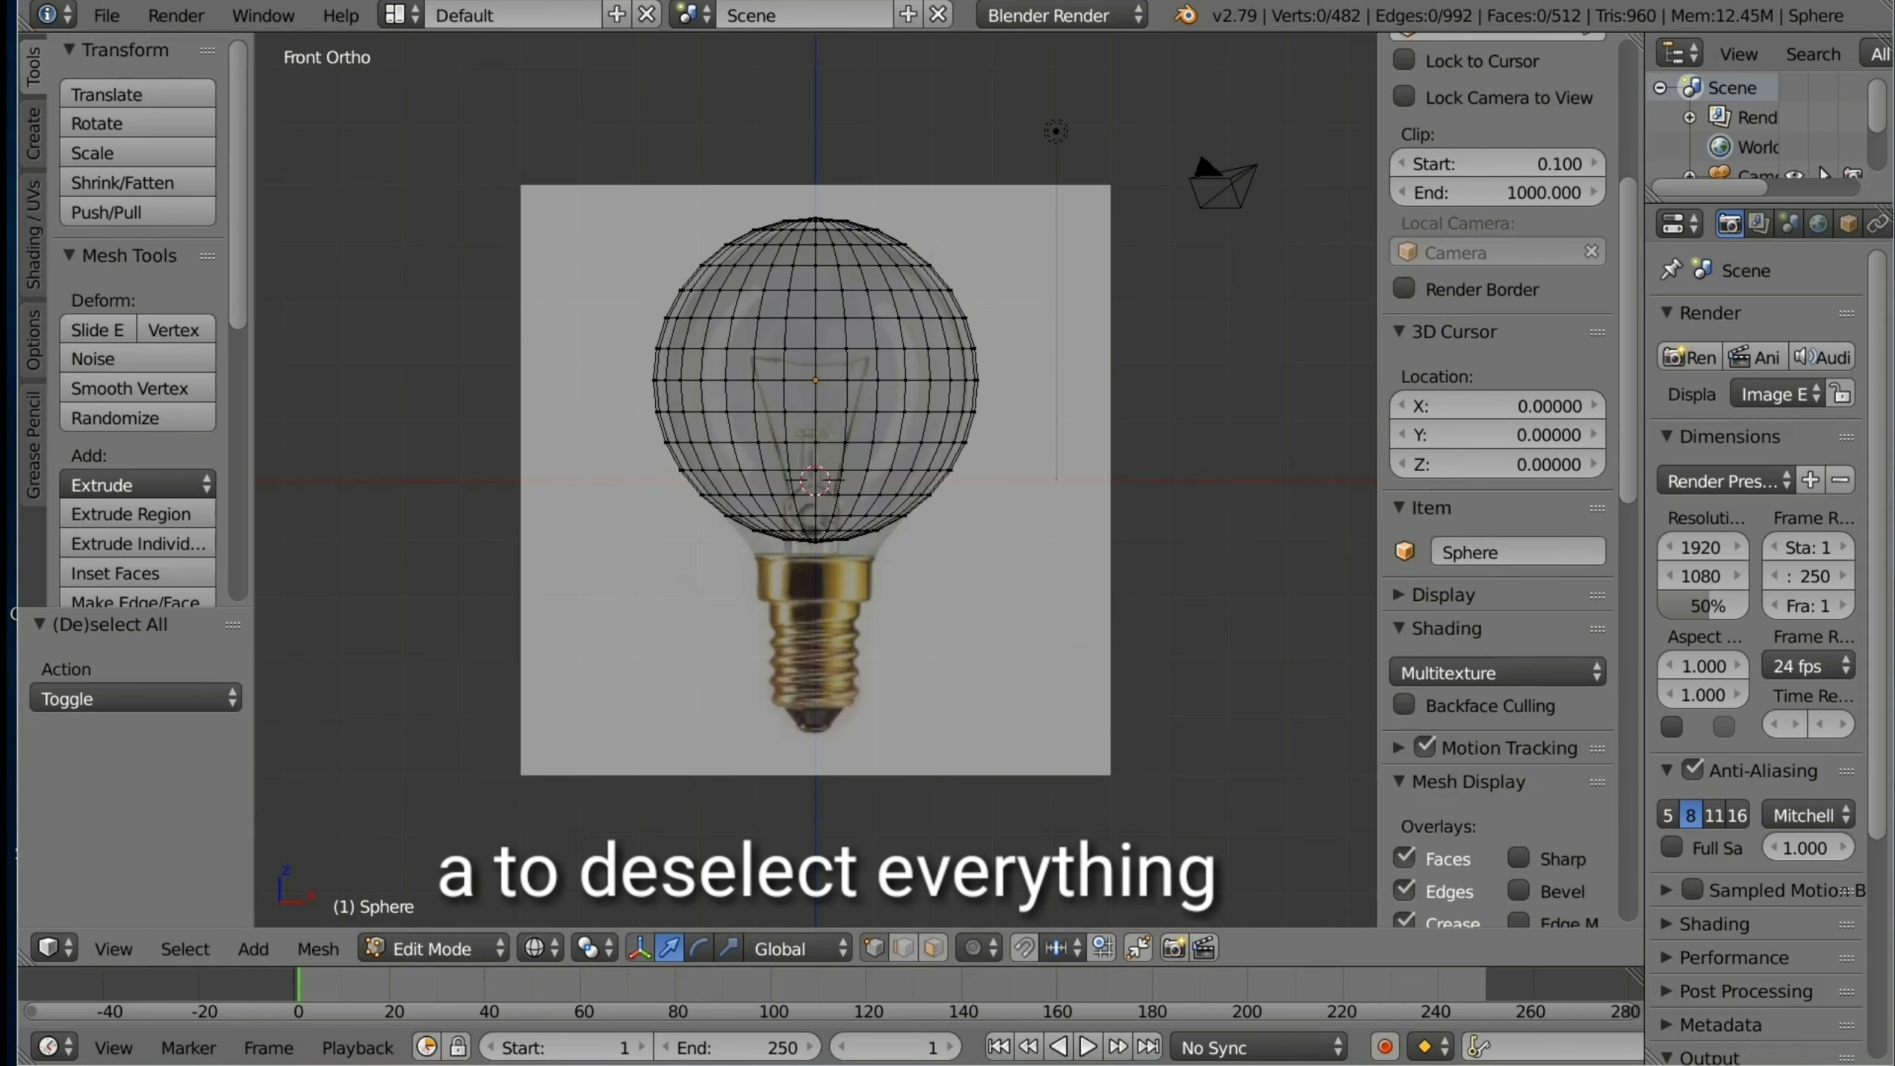
Step: Box-select the sphere's bottom rings, lower them 0.368 on Z, then scale them to 0.307 along Z
{"action": "key", "text": "b"}
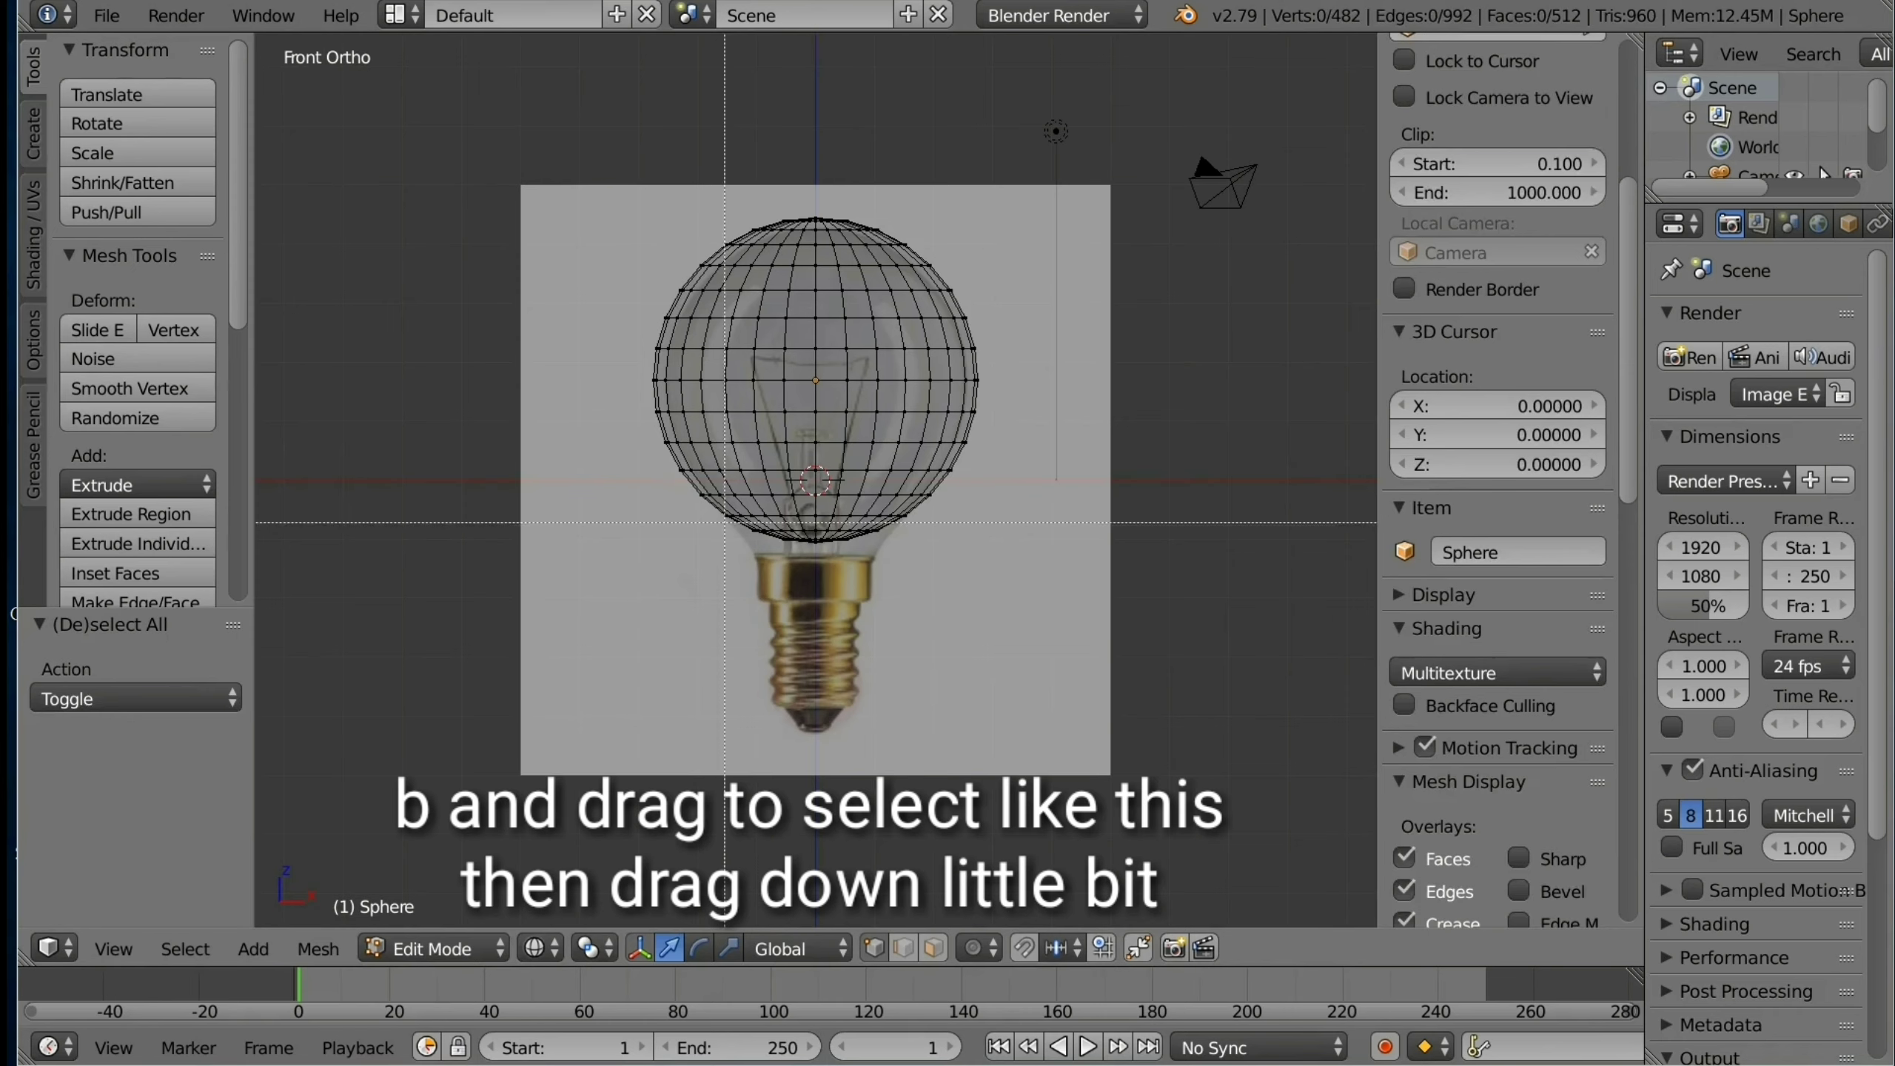
{"action": "left_click_drag", "start_coordinate": [724, 523], "coordinate": [914, 545]}
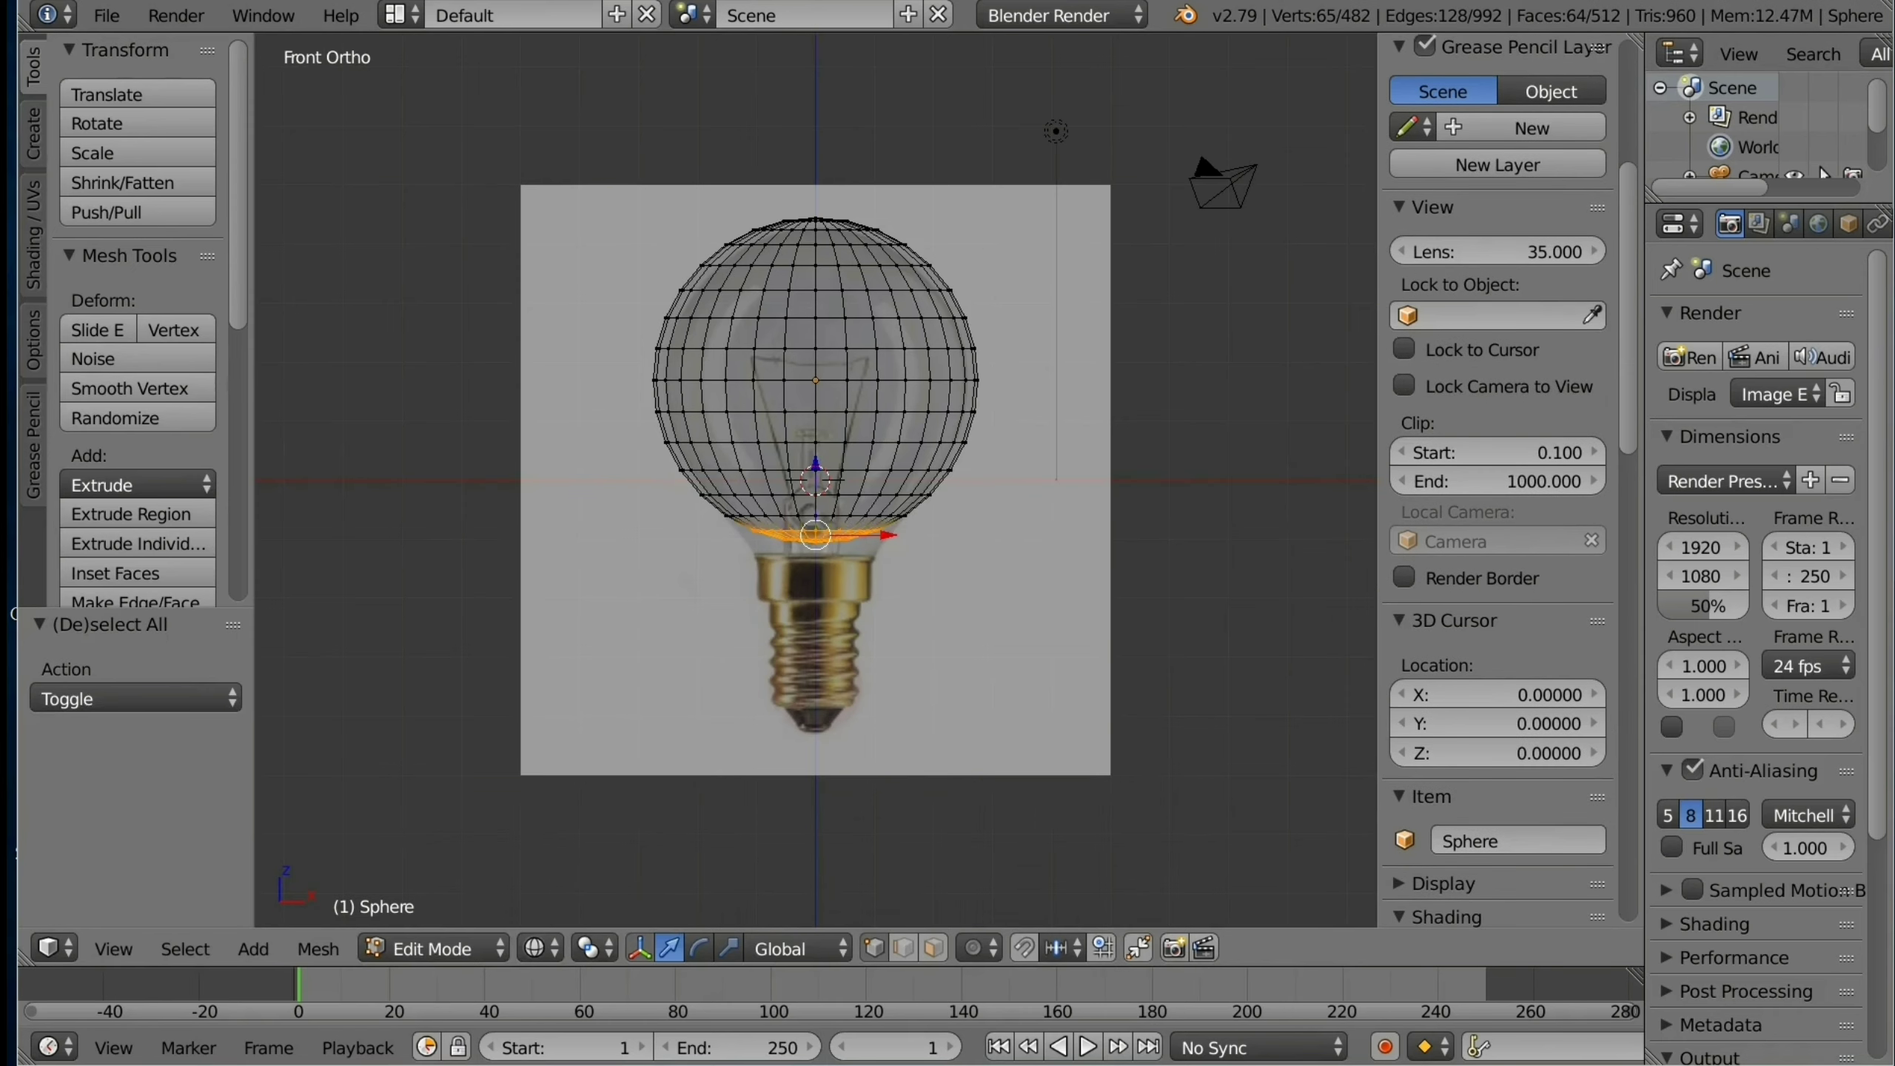
{"action": "key", "text": "g"}
{"action": "key", "text": "z"}
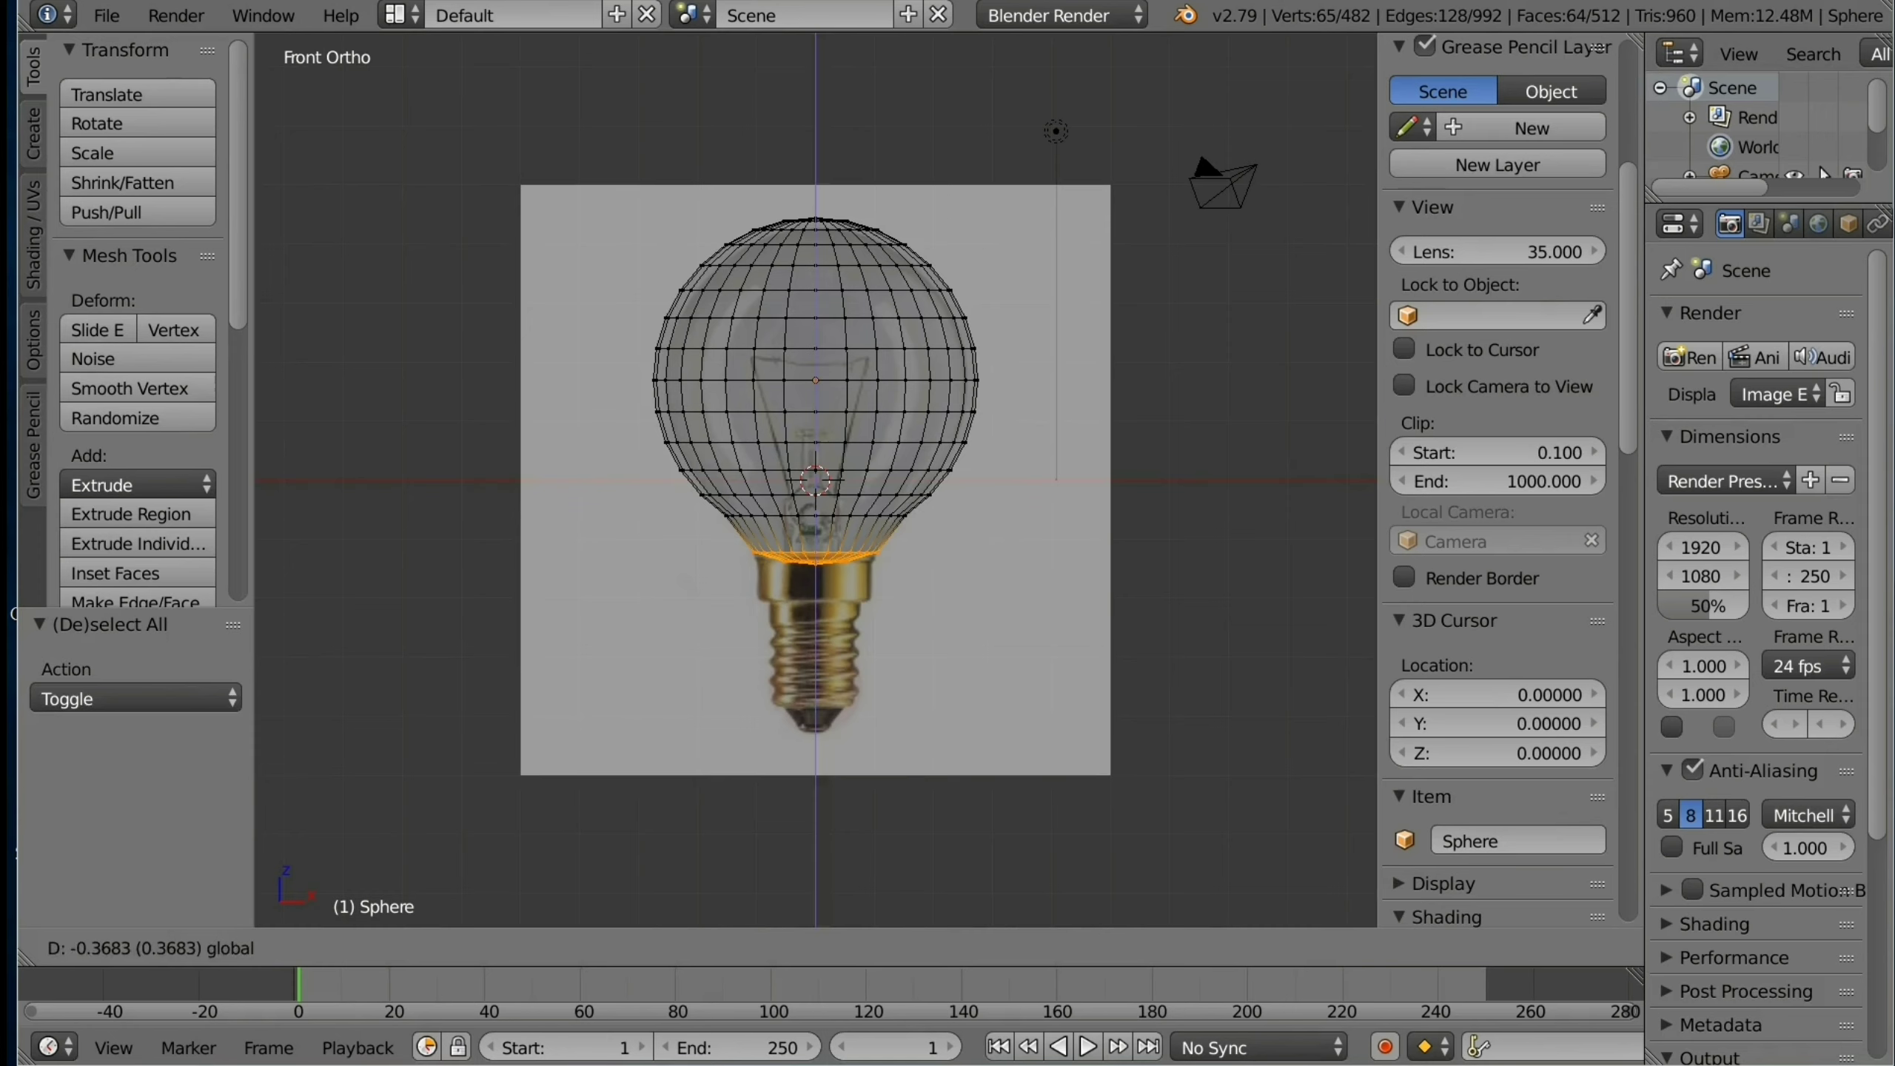
{"action": "key", "text": "Return"}
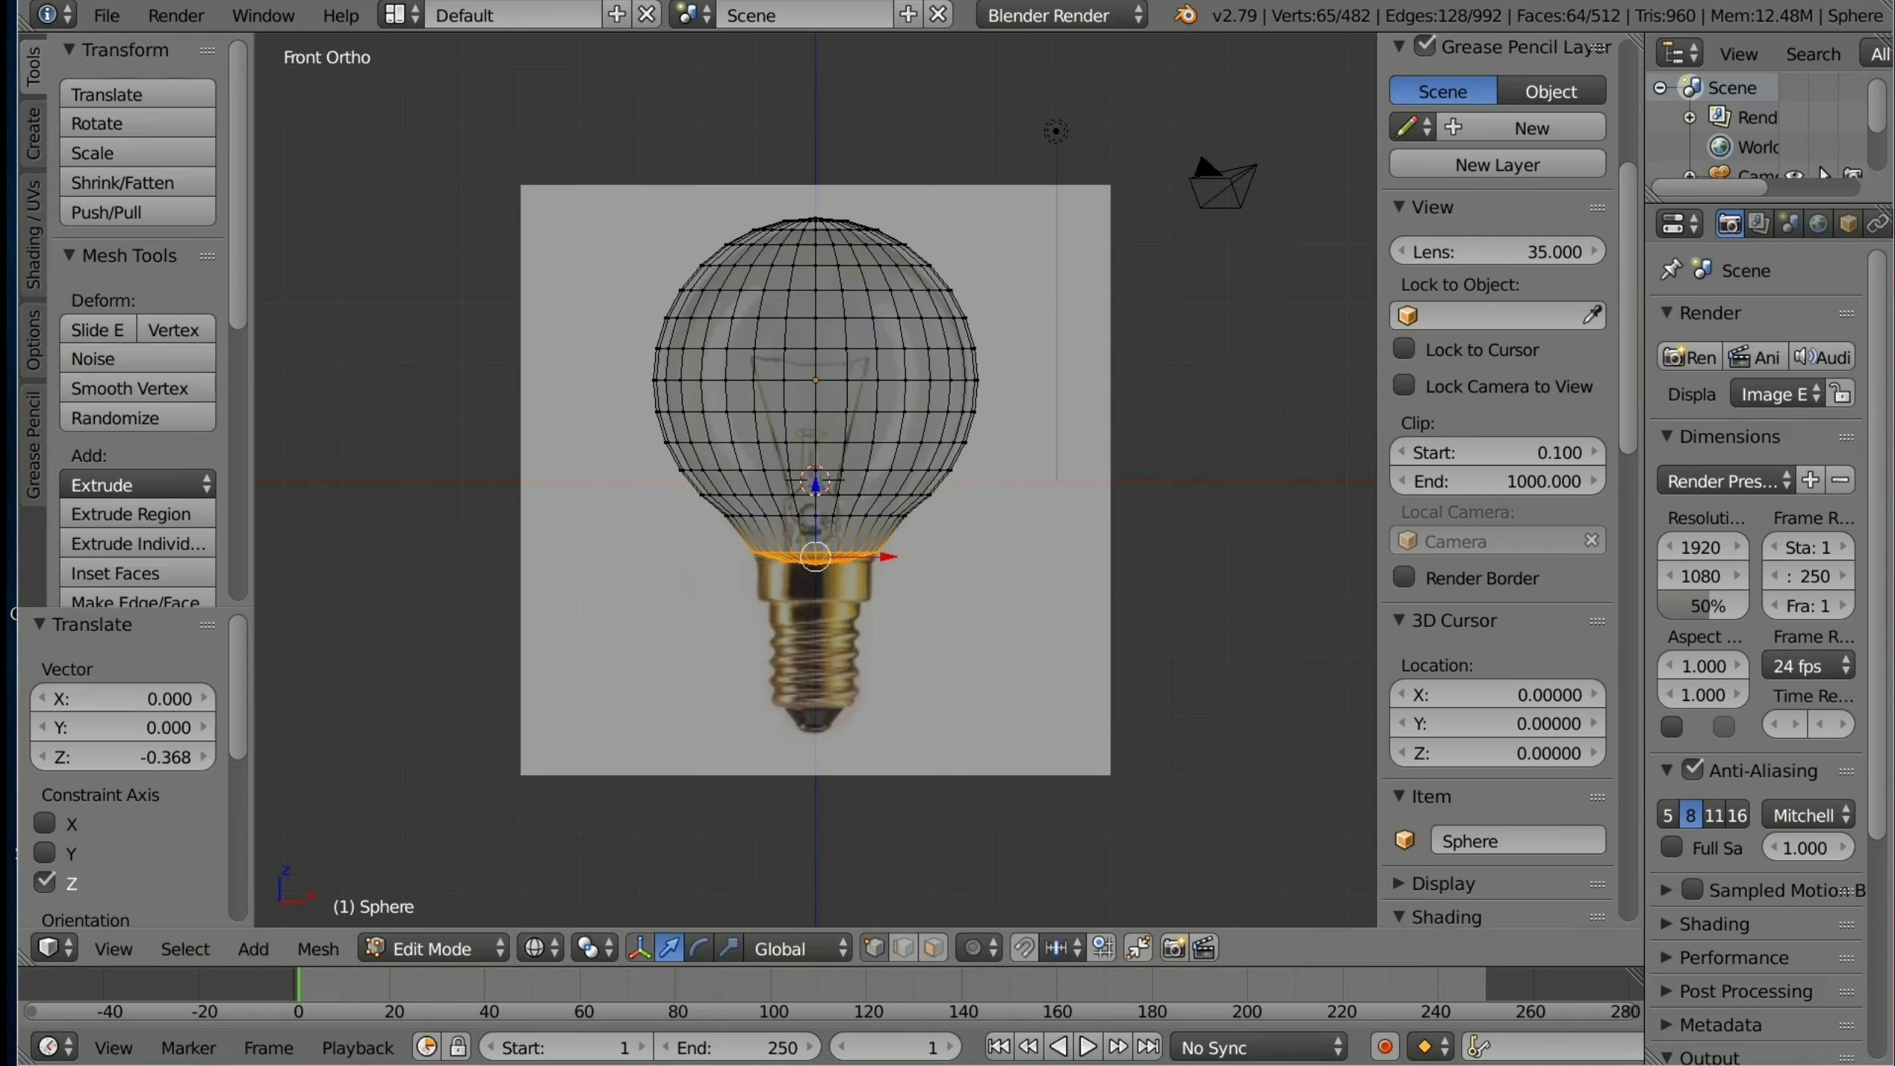
{"action": "key", "text": "s"}
{"action": "key", "text": "z"}
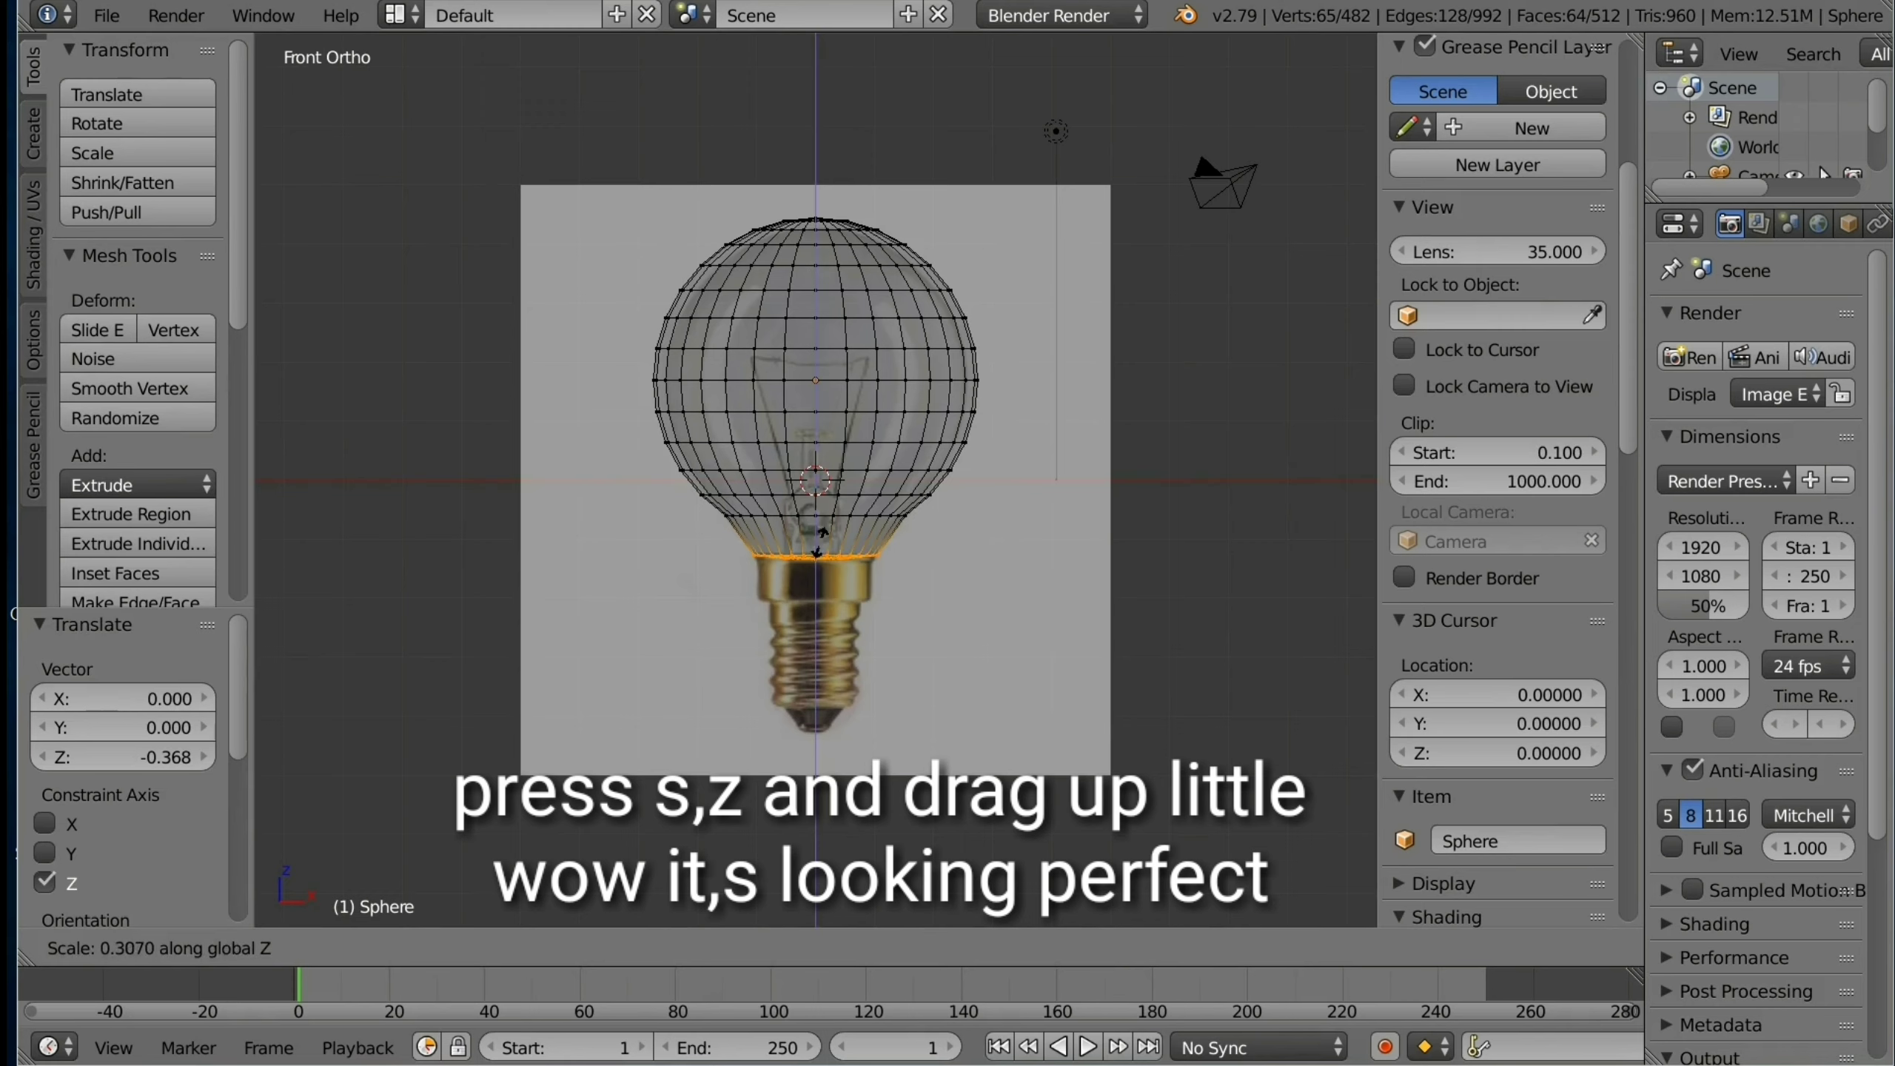
{"action": "left_click", "coordinate": [819, 542]}
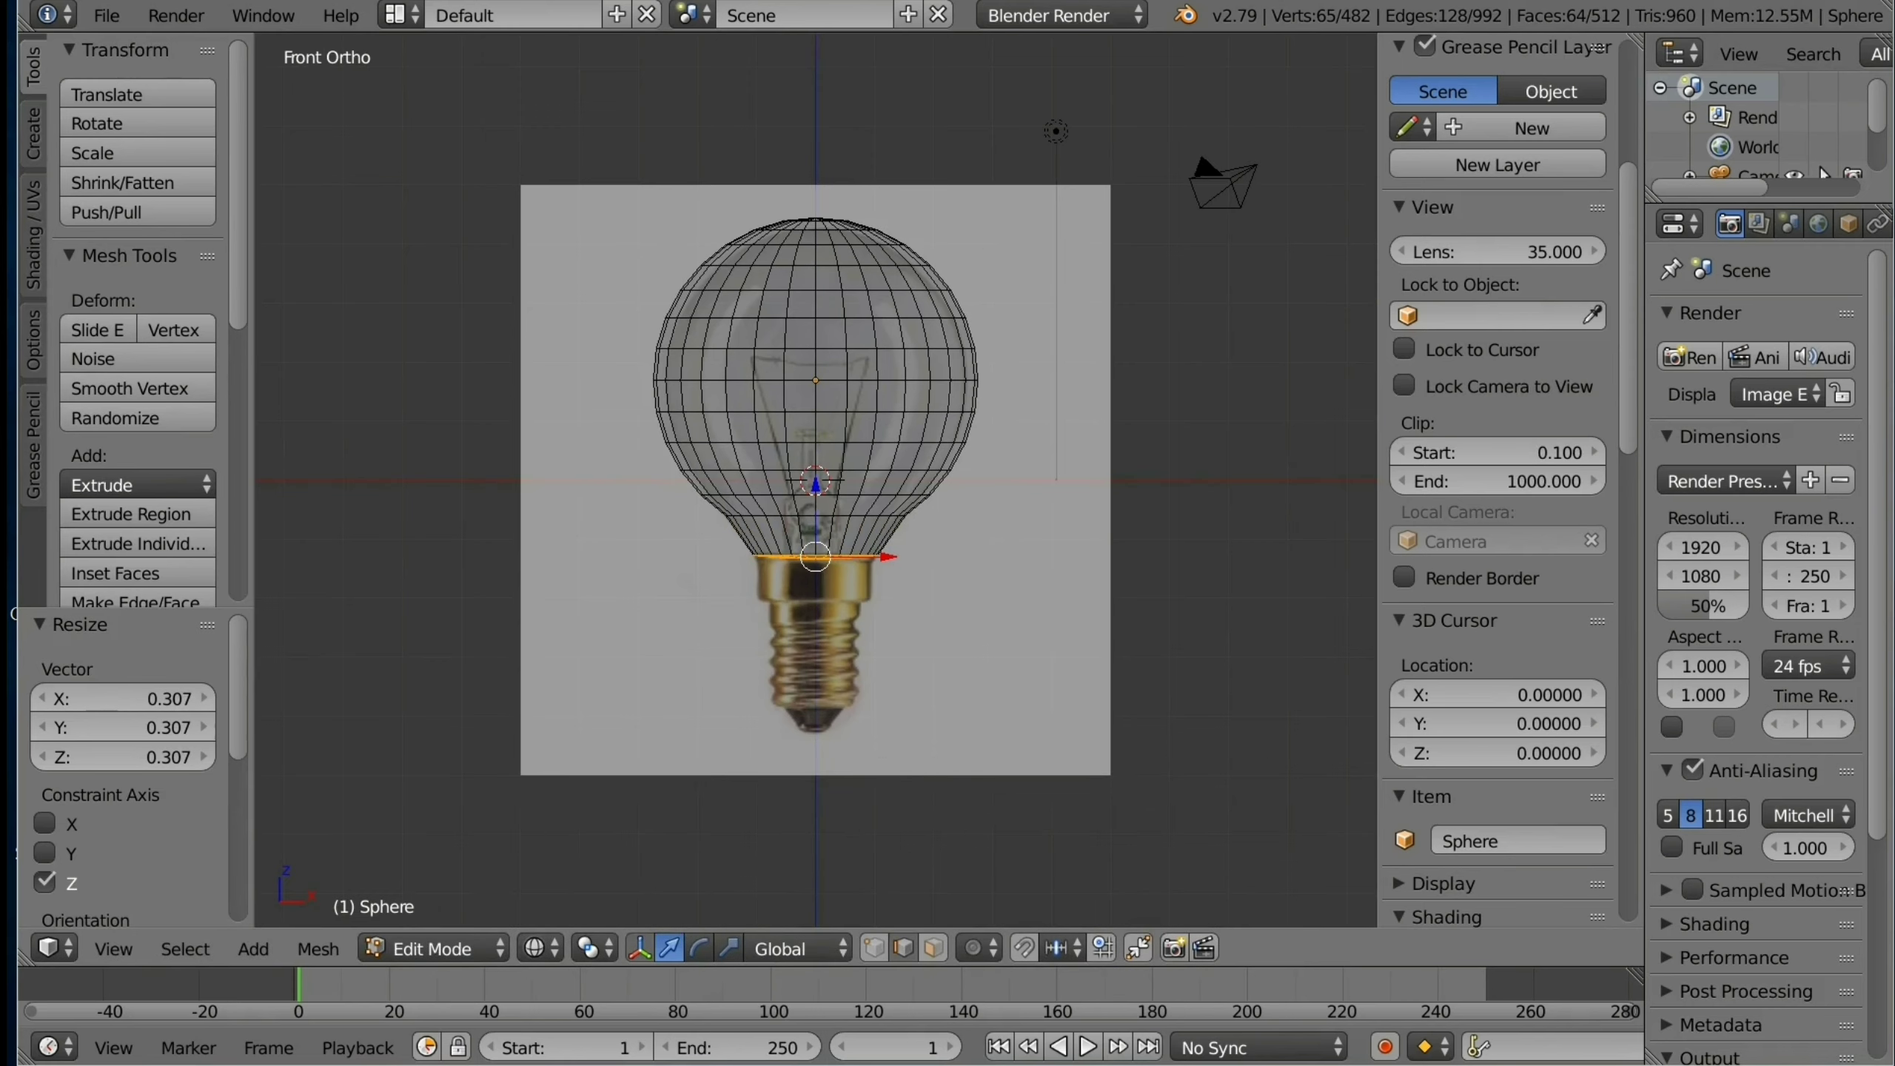
Step: Scale the ring above the neck to 0.916 then 0.886, and the next ring to 0.932
{"action": "right_click", "coordinate": [739, 495], "text": "alt"}
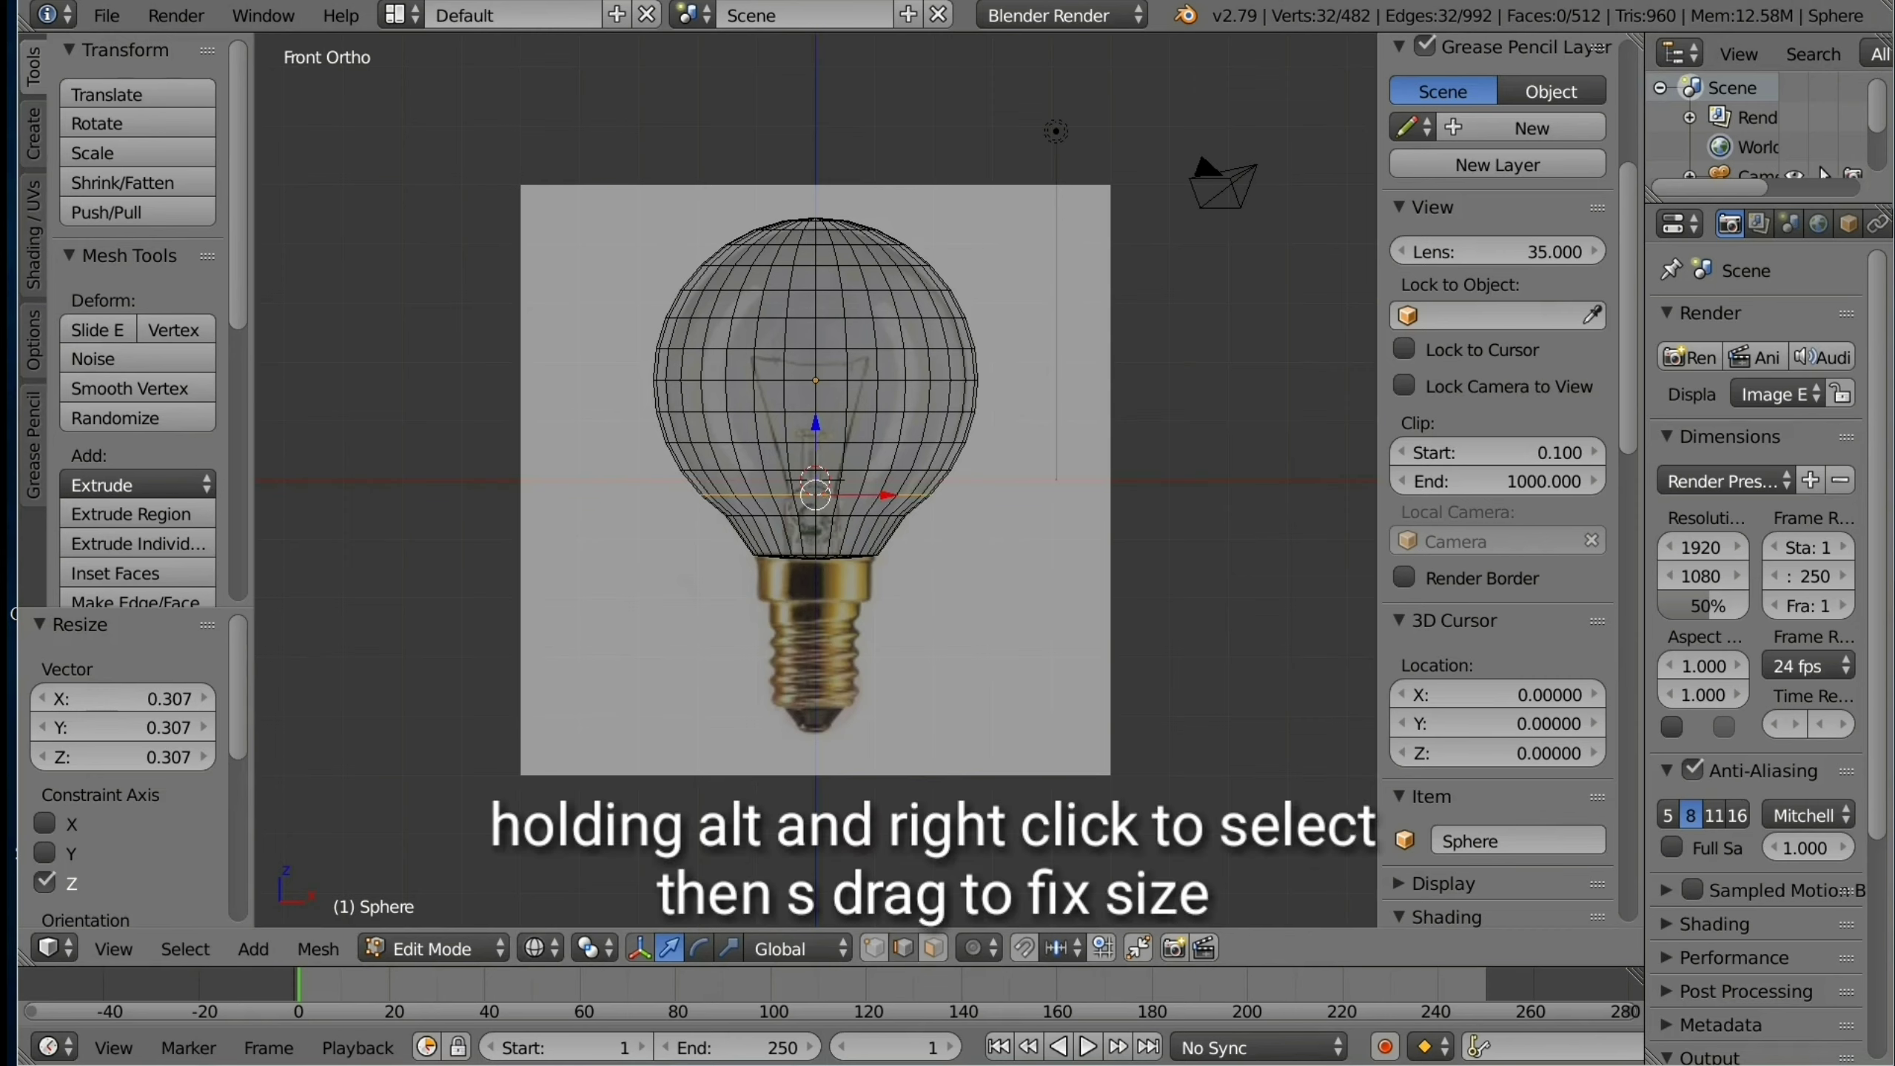
{"action": "key", "text": "s"}
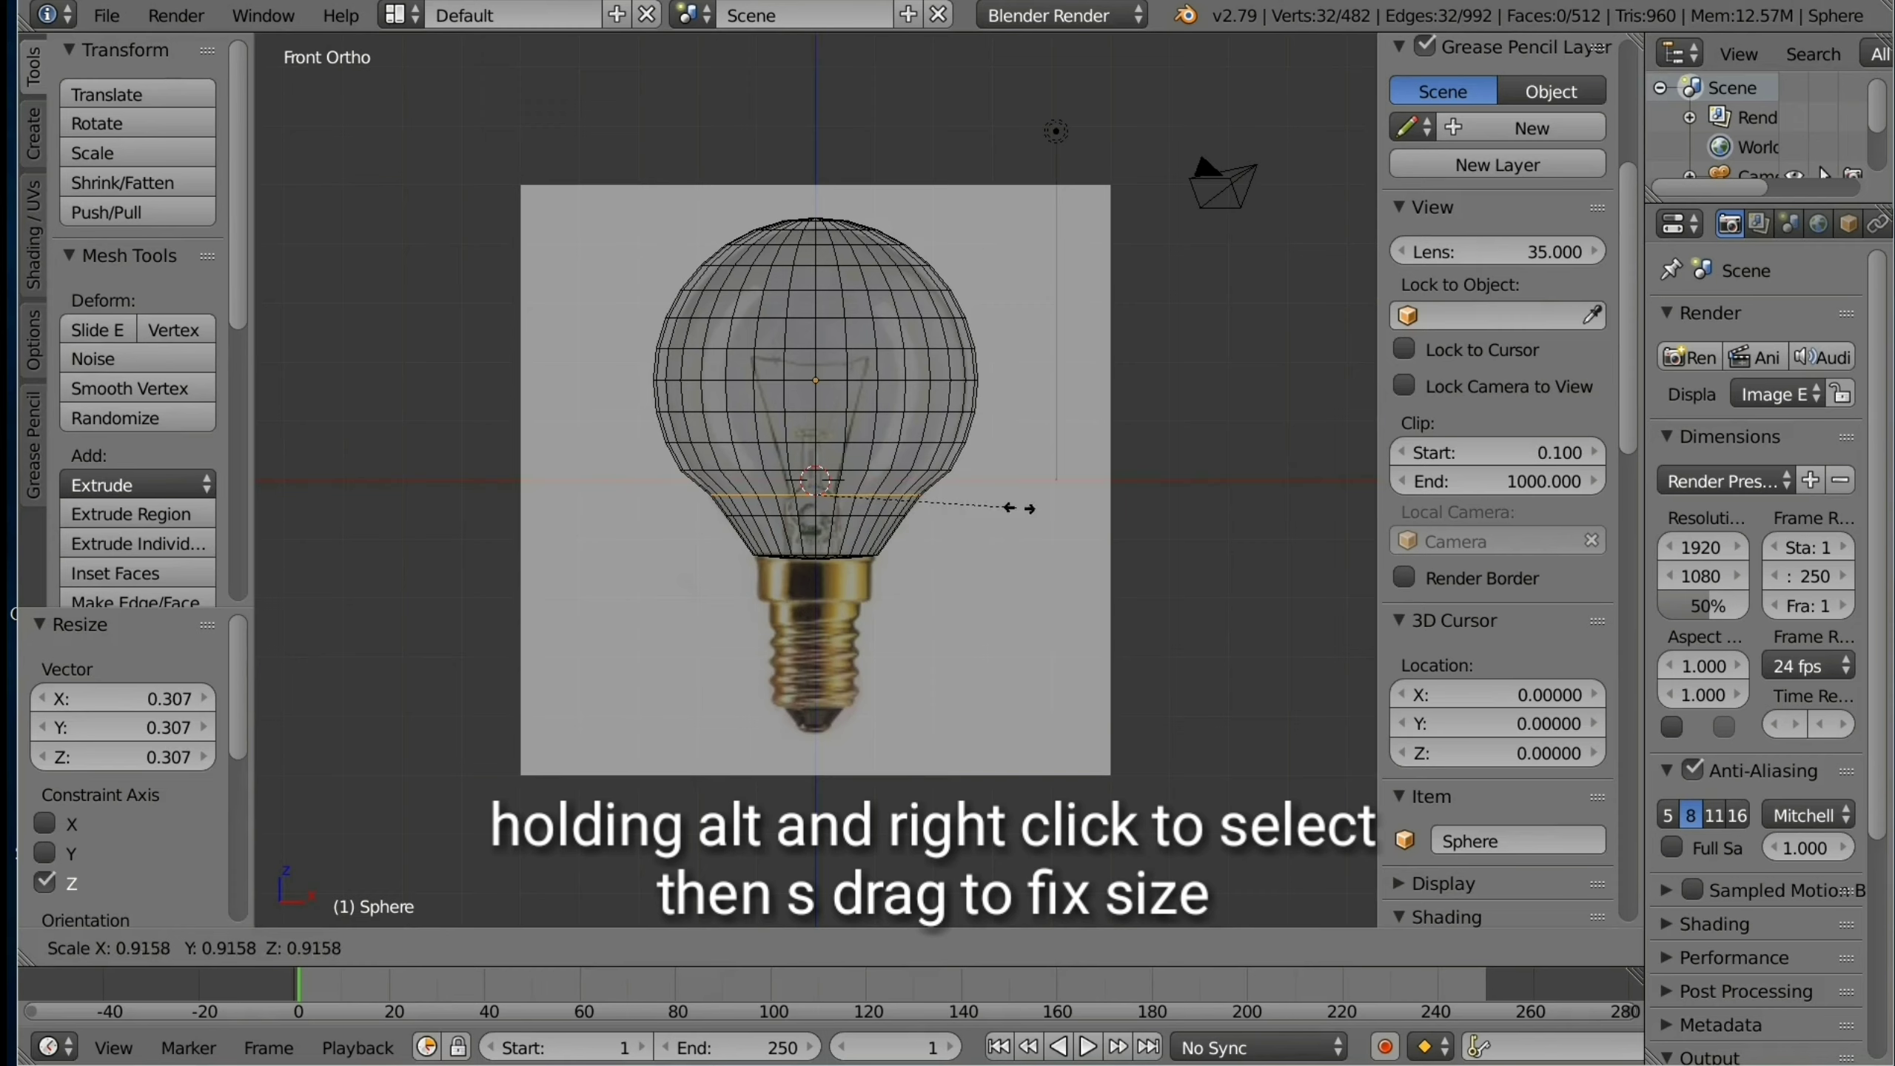
{"action": "left_click", "coordinate": [1019, 508]}
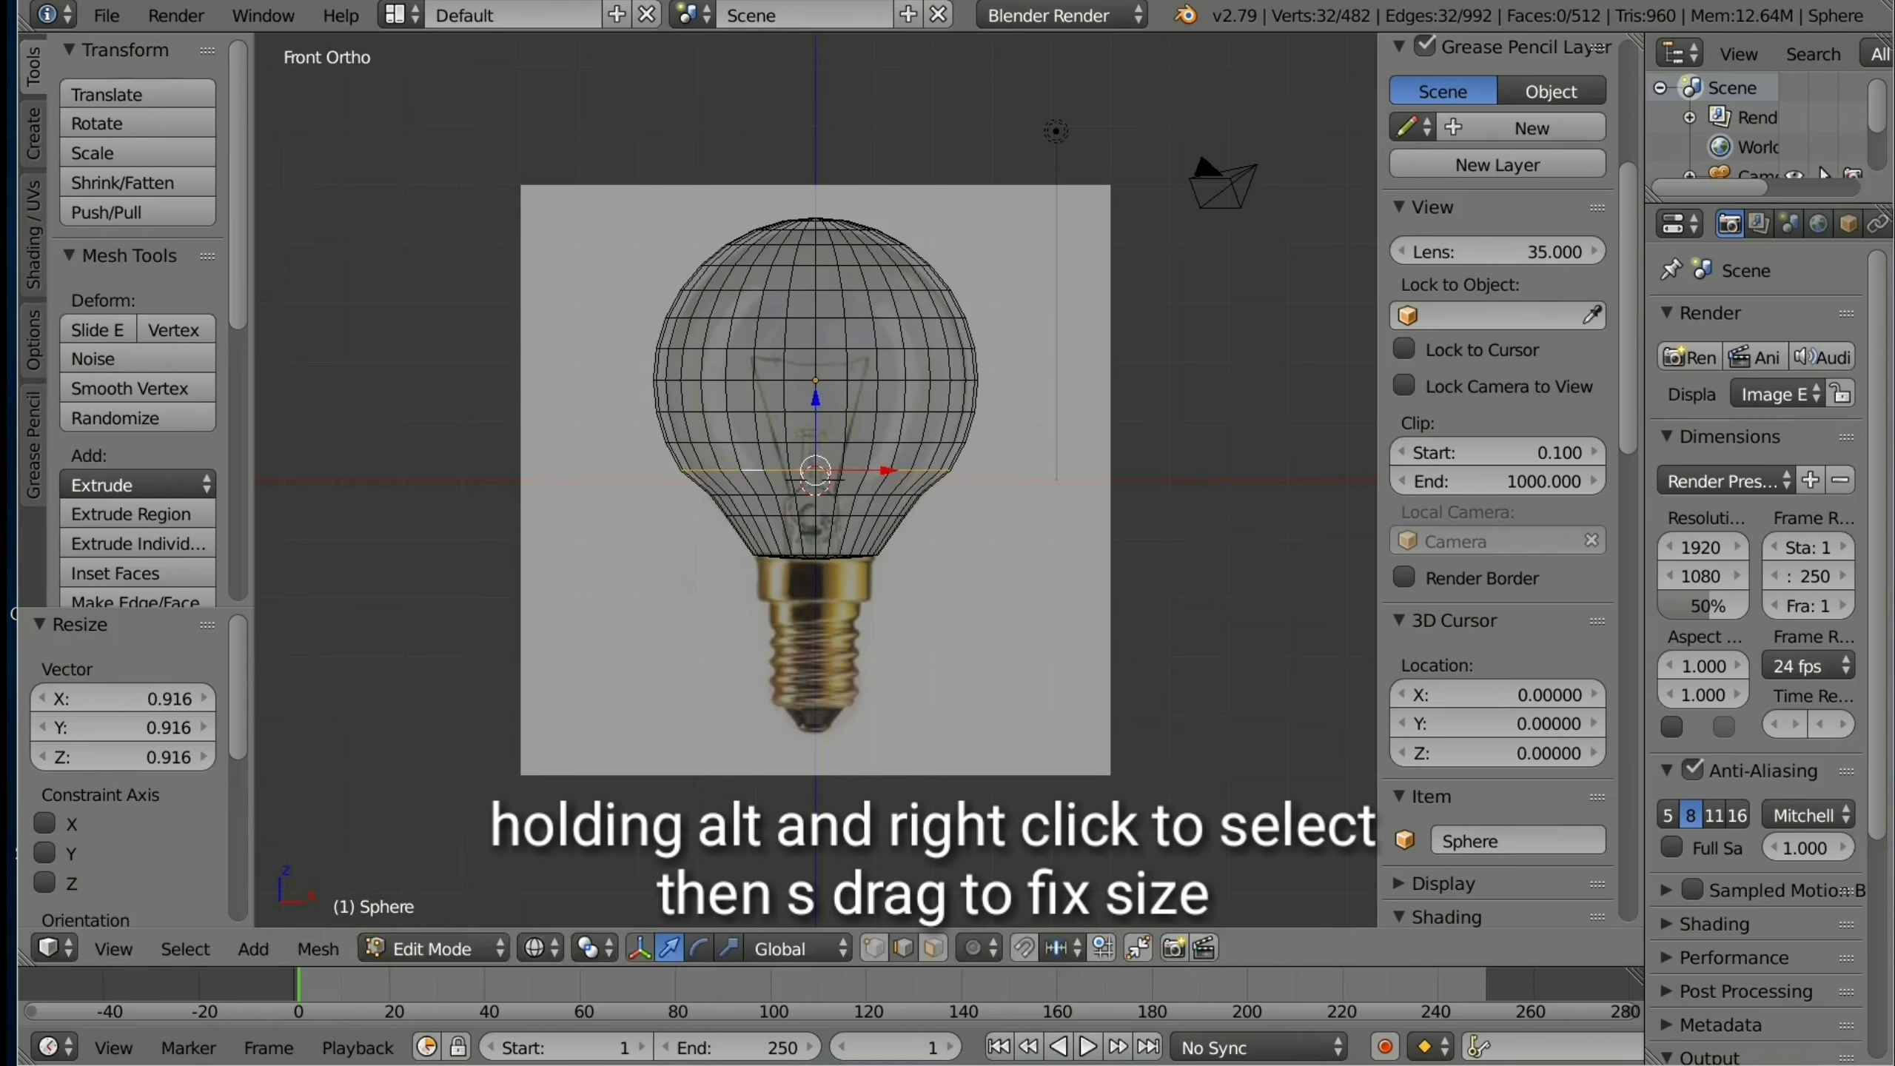
{"action": "key", "text": "s"}
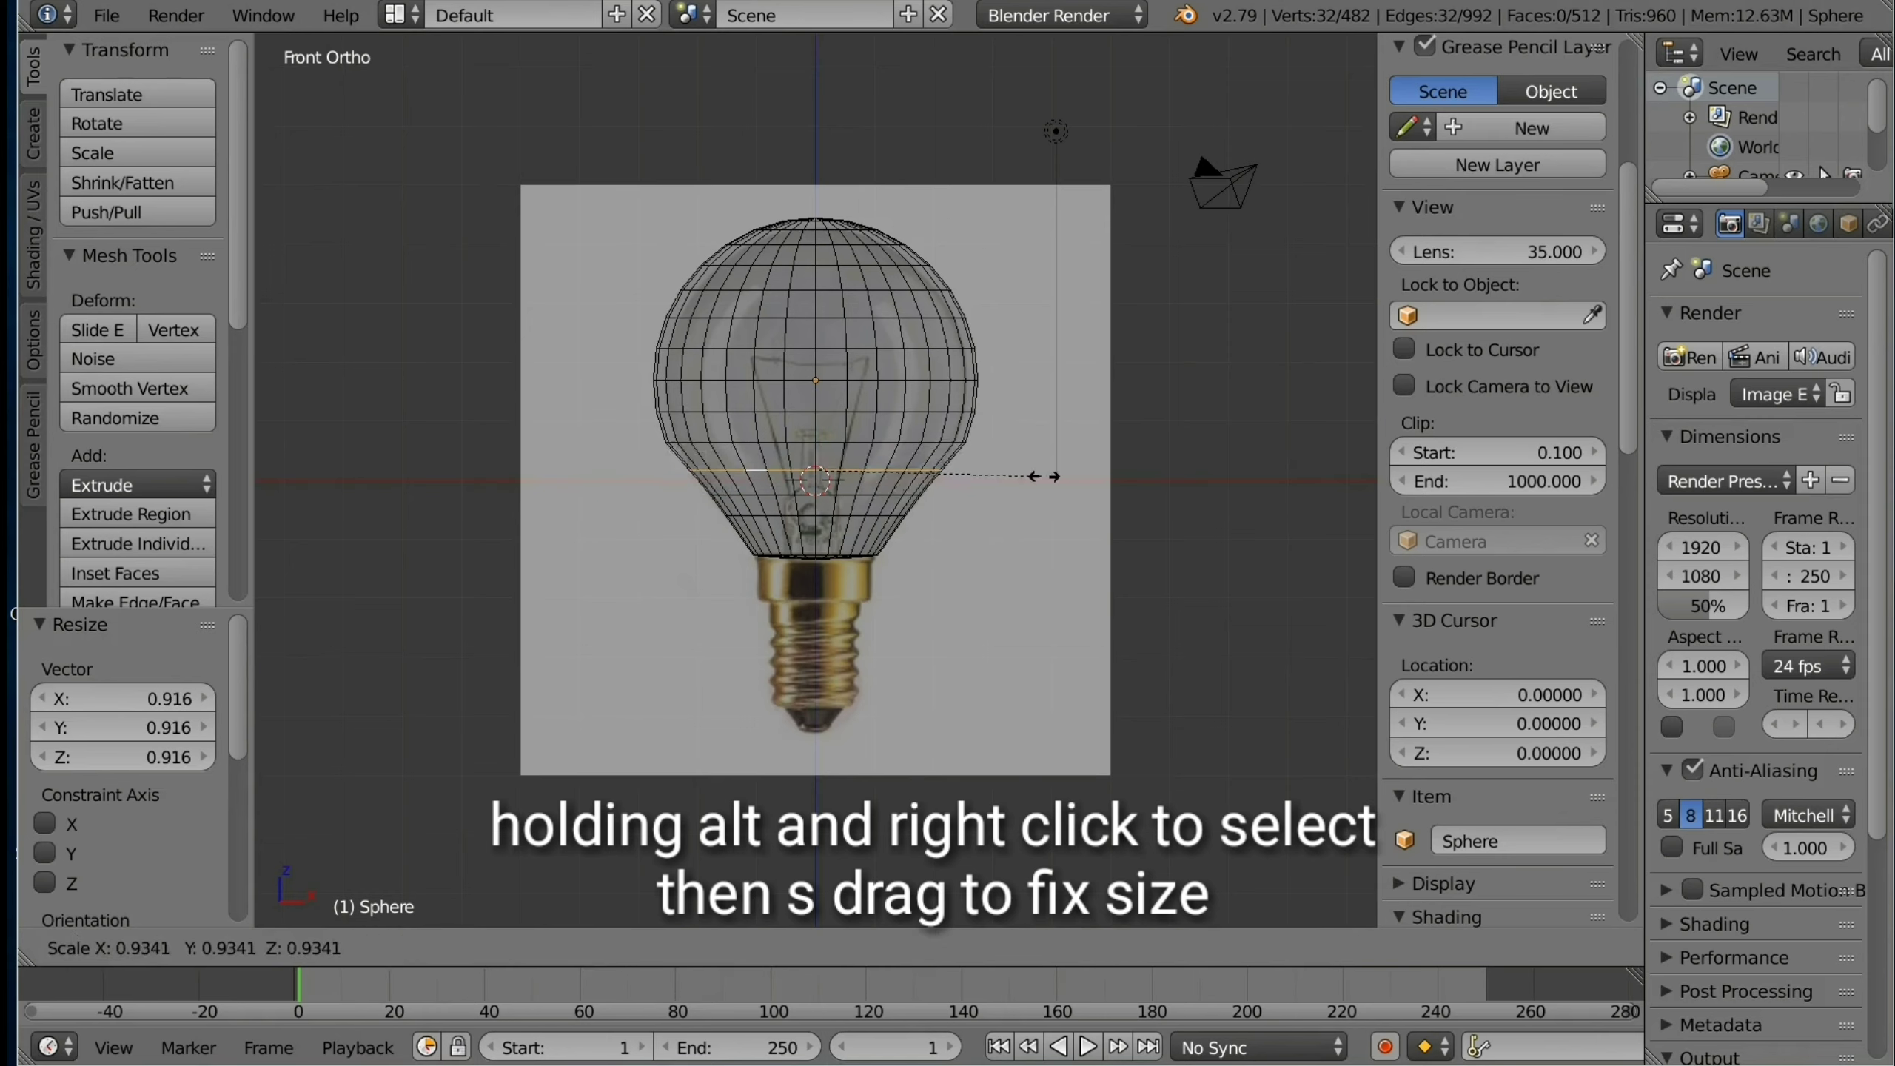
{"action": "left_click", "coordinate": [1033, 472]}
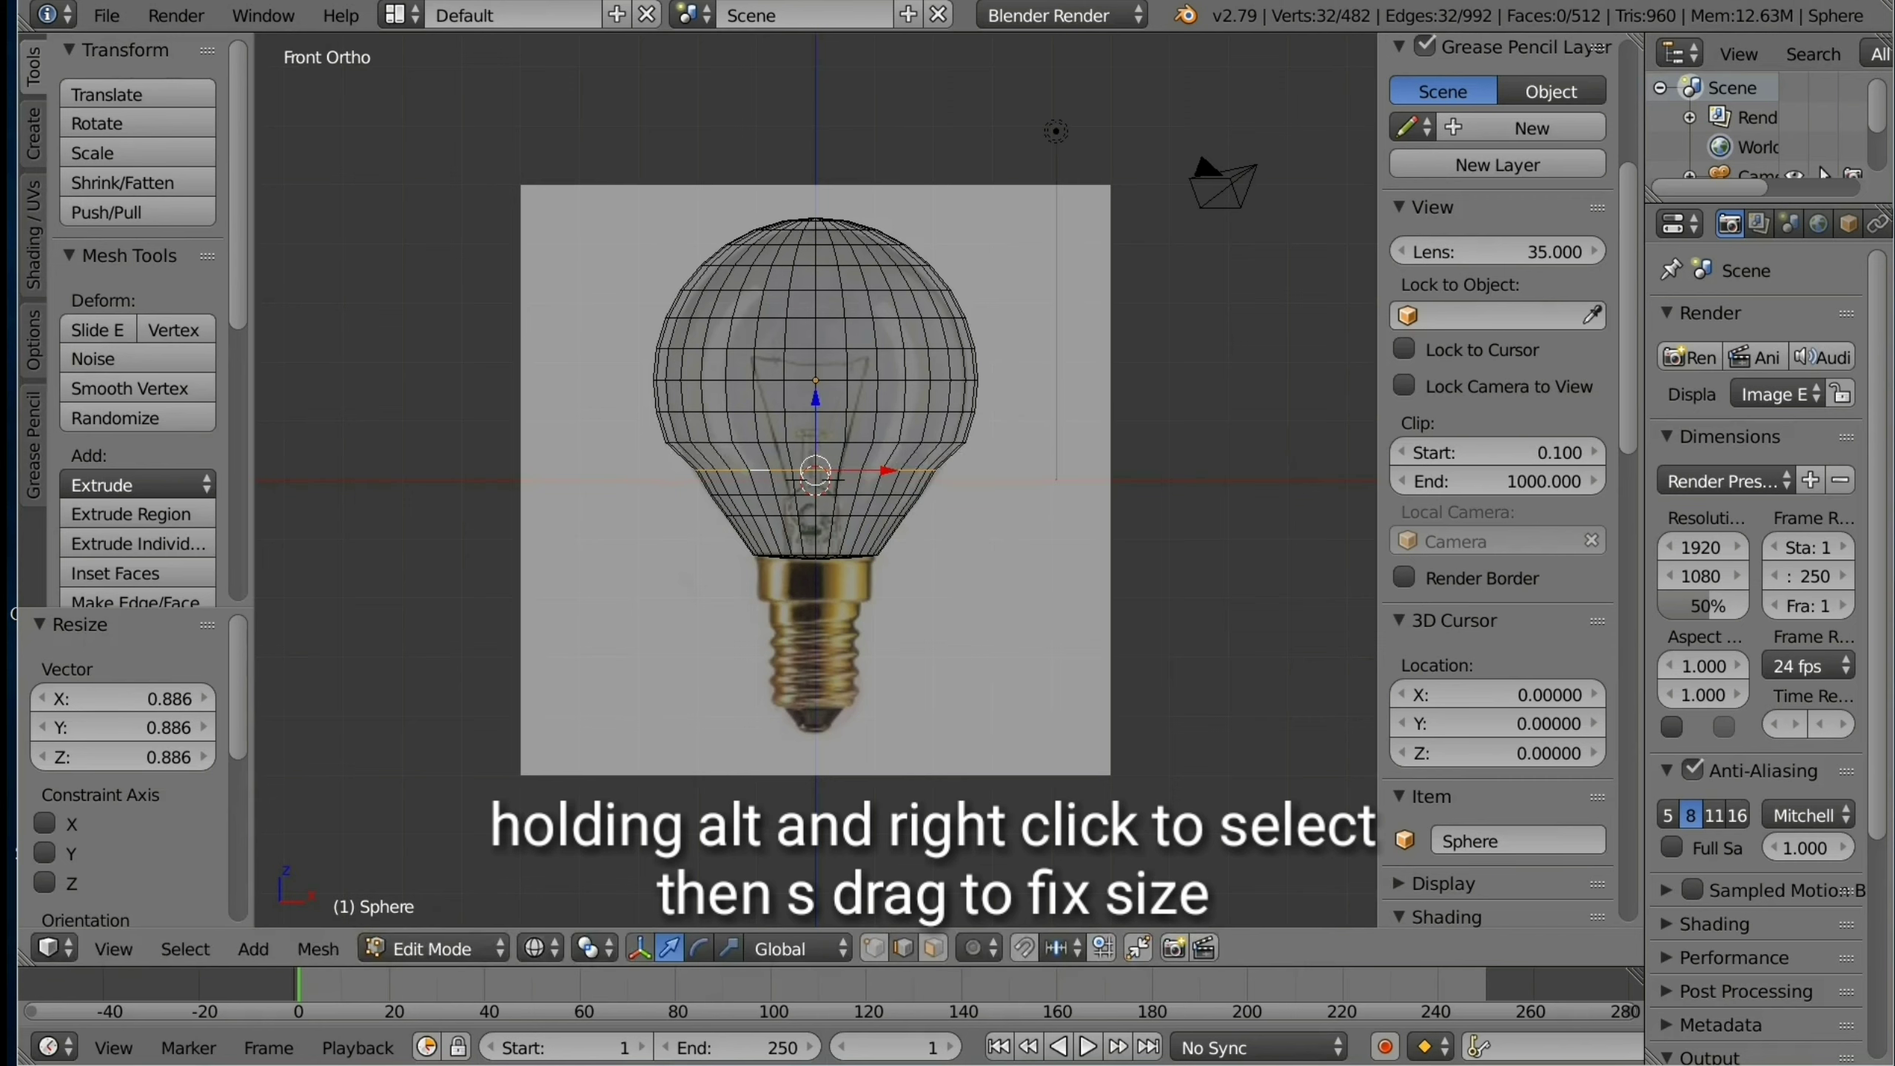
{"action": "right_click", "coordinate": [747, 443], "text": "alt"}
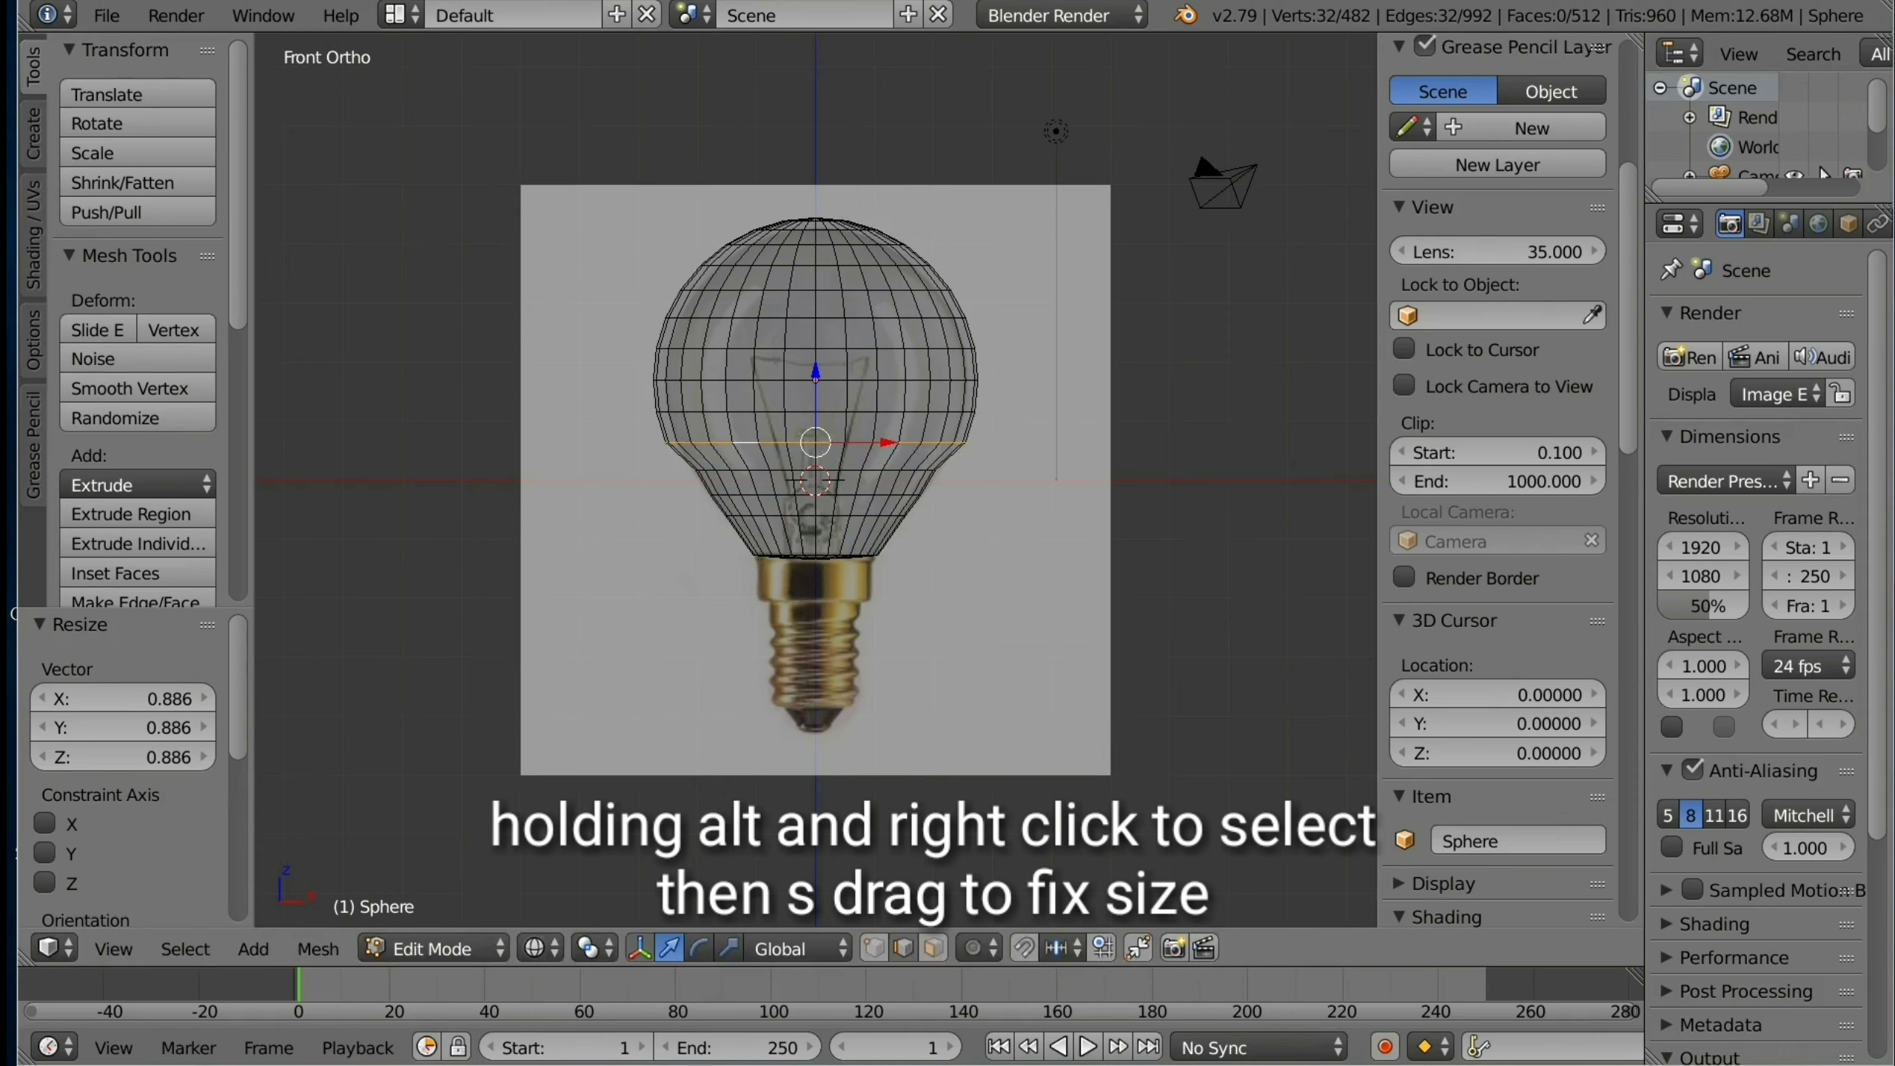
{"action": "key", "text": "s"}
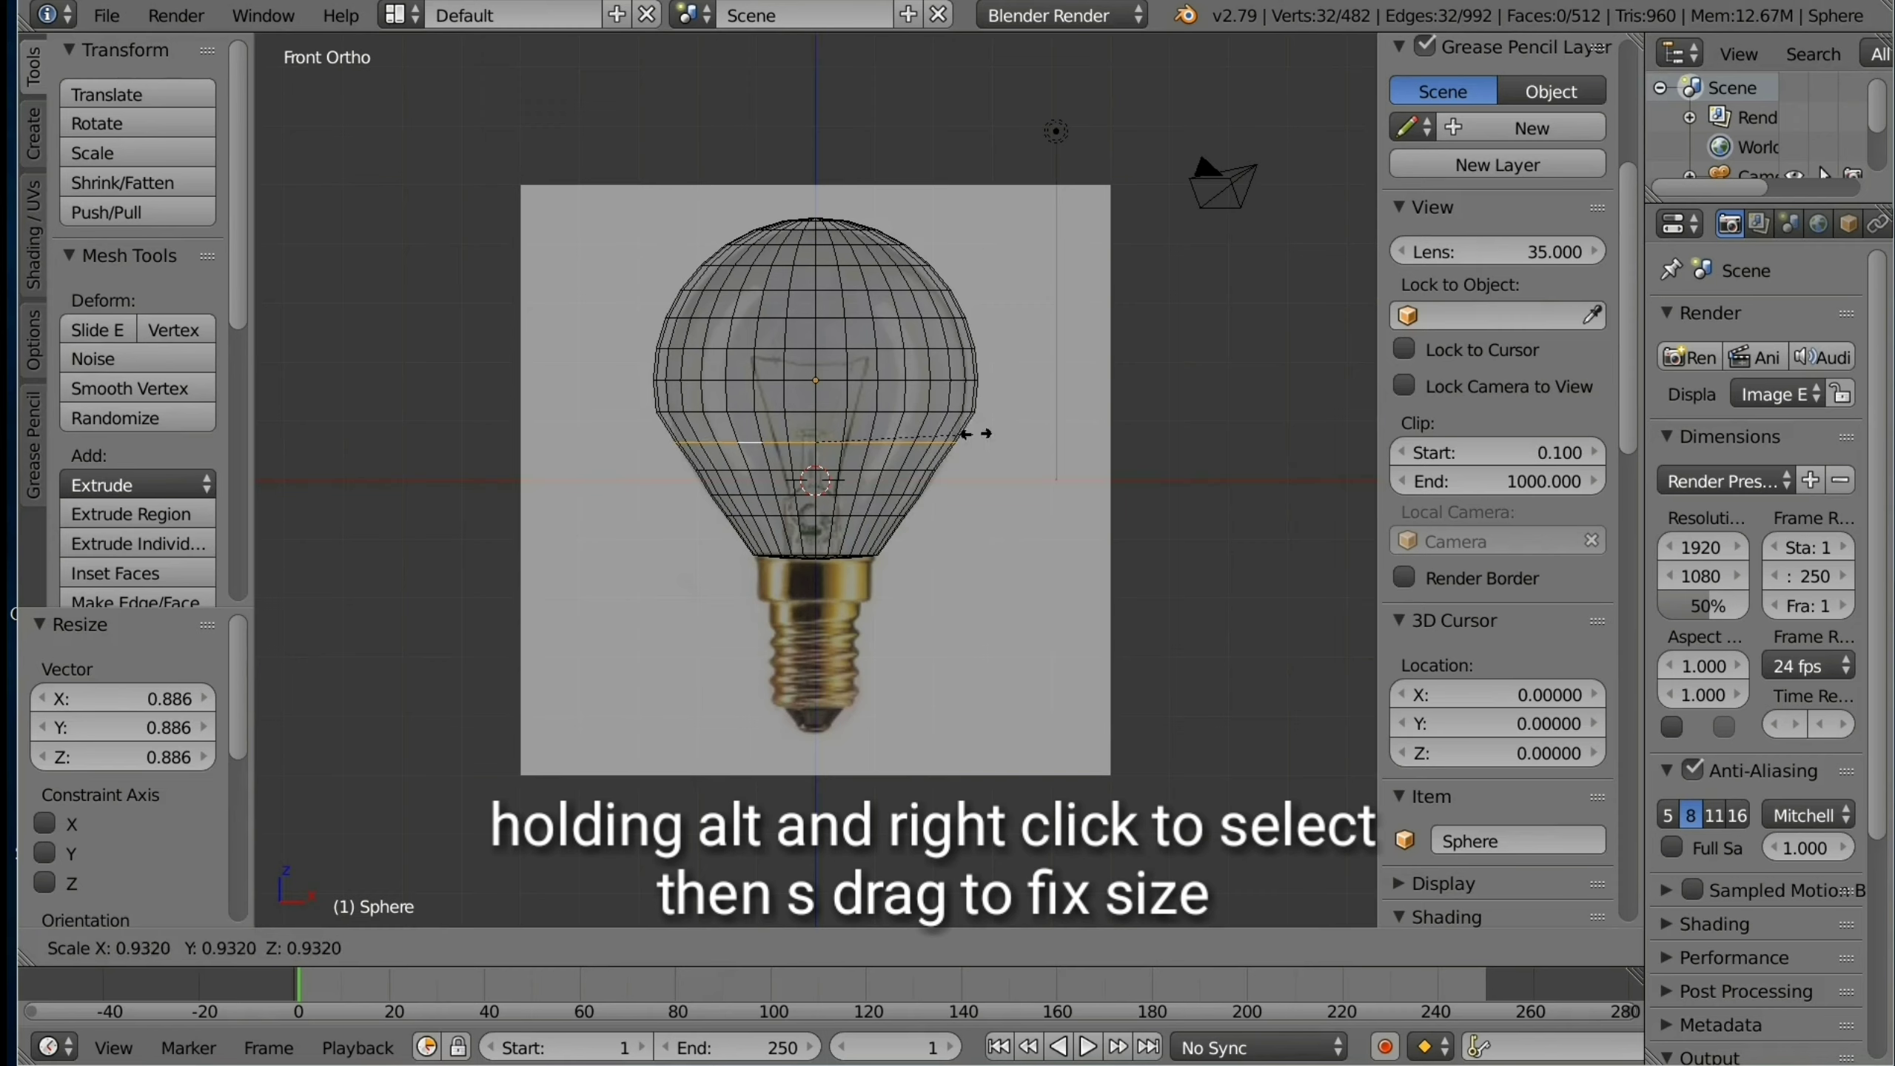
{"action": "left_click", "coordinate": [976, 434]}
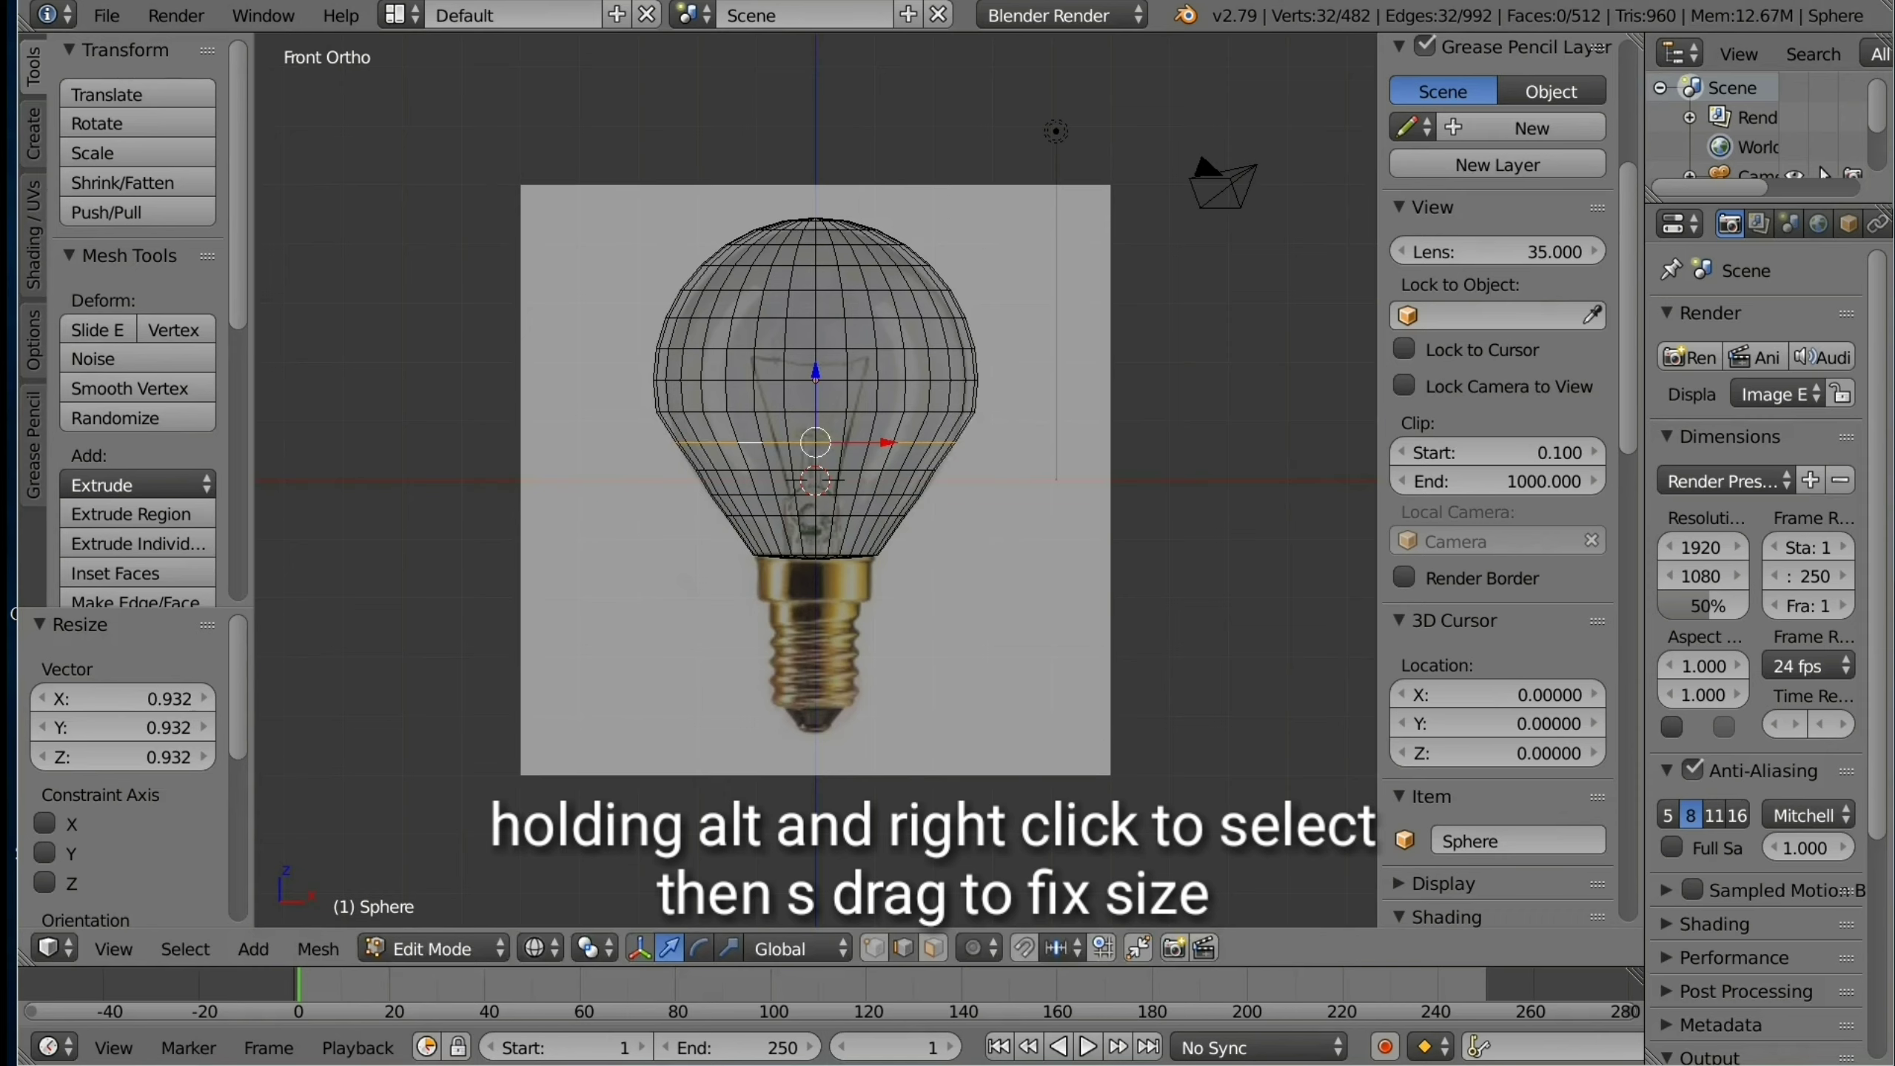
Step: Scale the next three rings, around the widest point, to 0.939, 0.934 and 0.928
{"action": "right_click", "coordinate": [742, 412], "text": "alt"}
{"action": "key", "text": "s"}
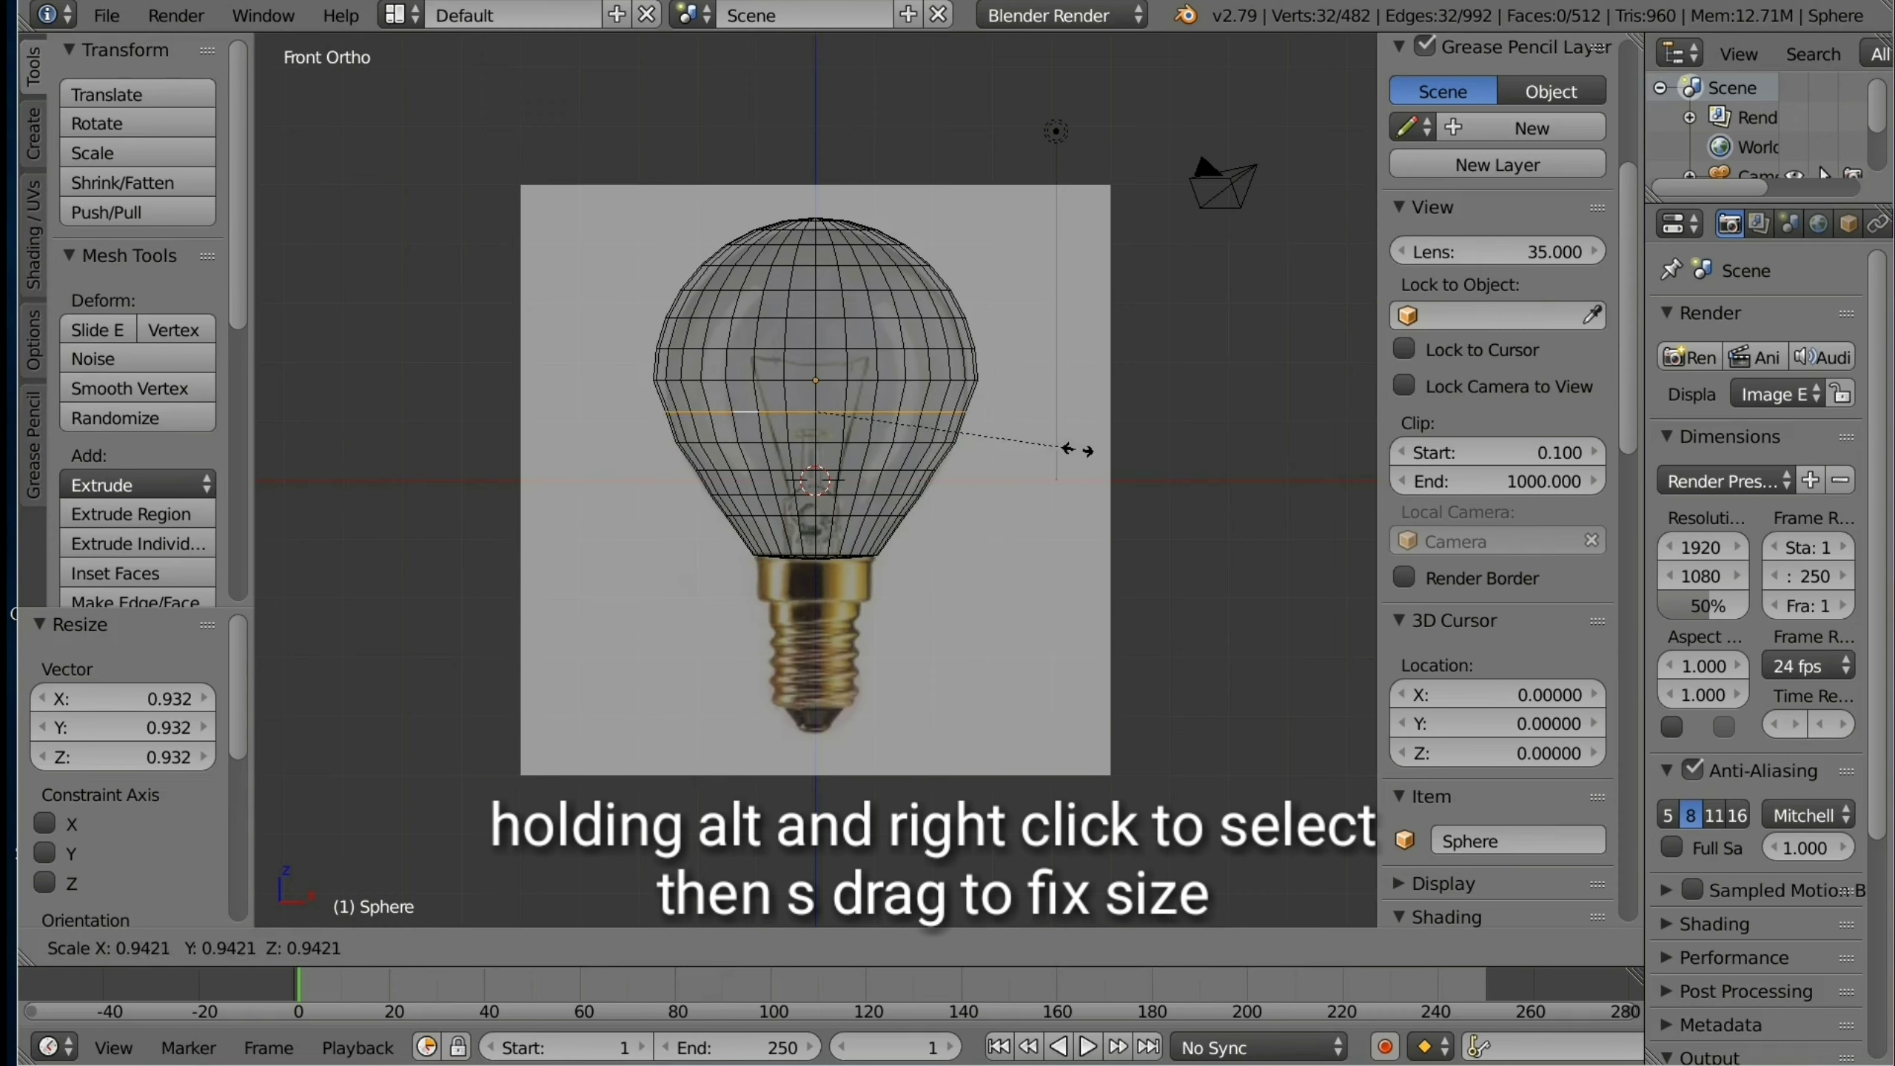
{"action": "left_click", "coordinate": [1076, 451]}
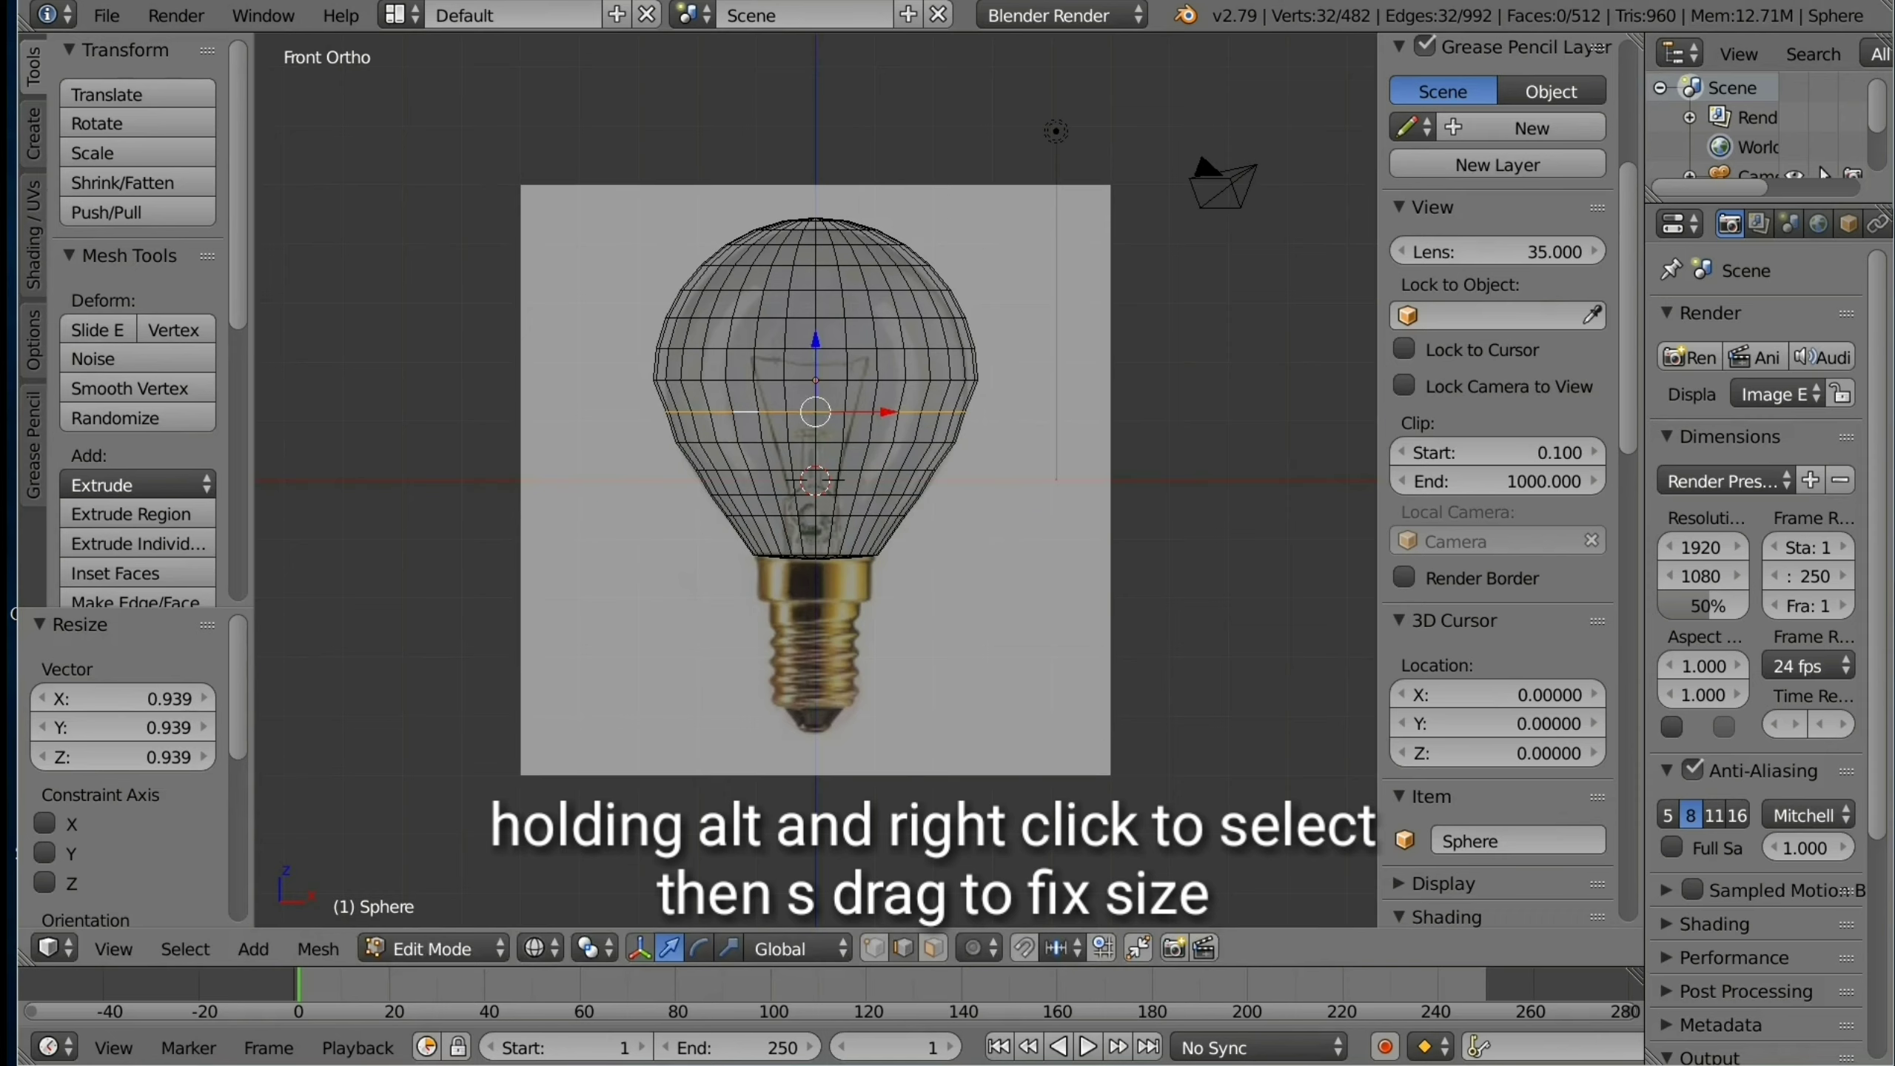
{"action": "right_click", "coordinate": [798, 380], "text": "alt"}
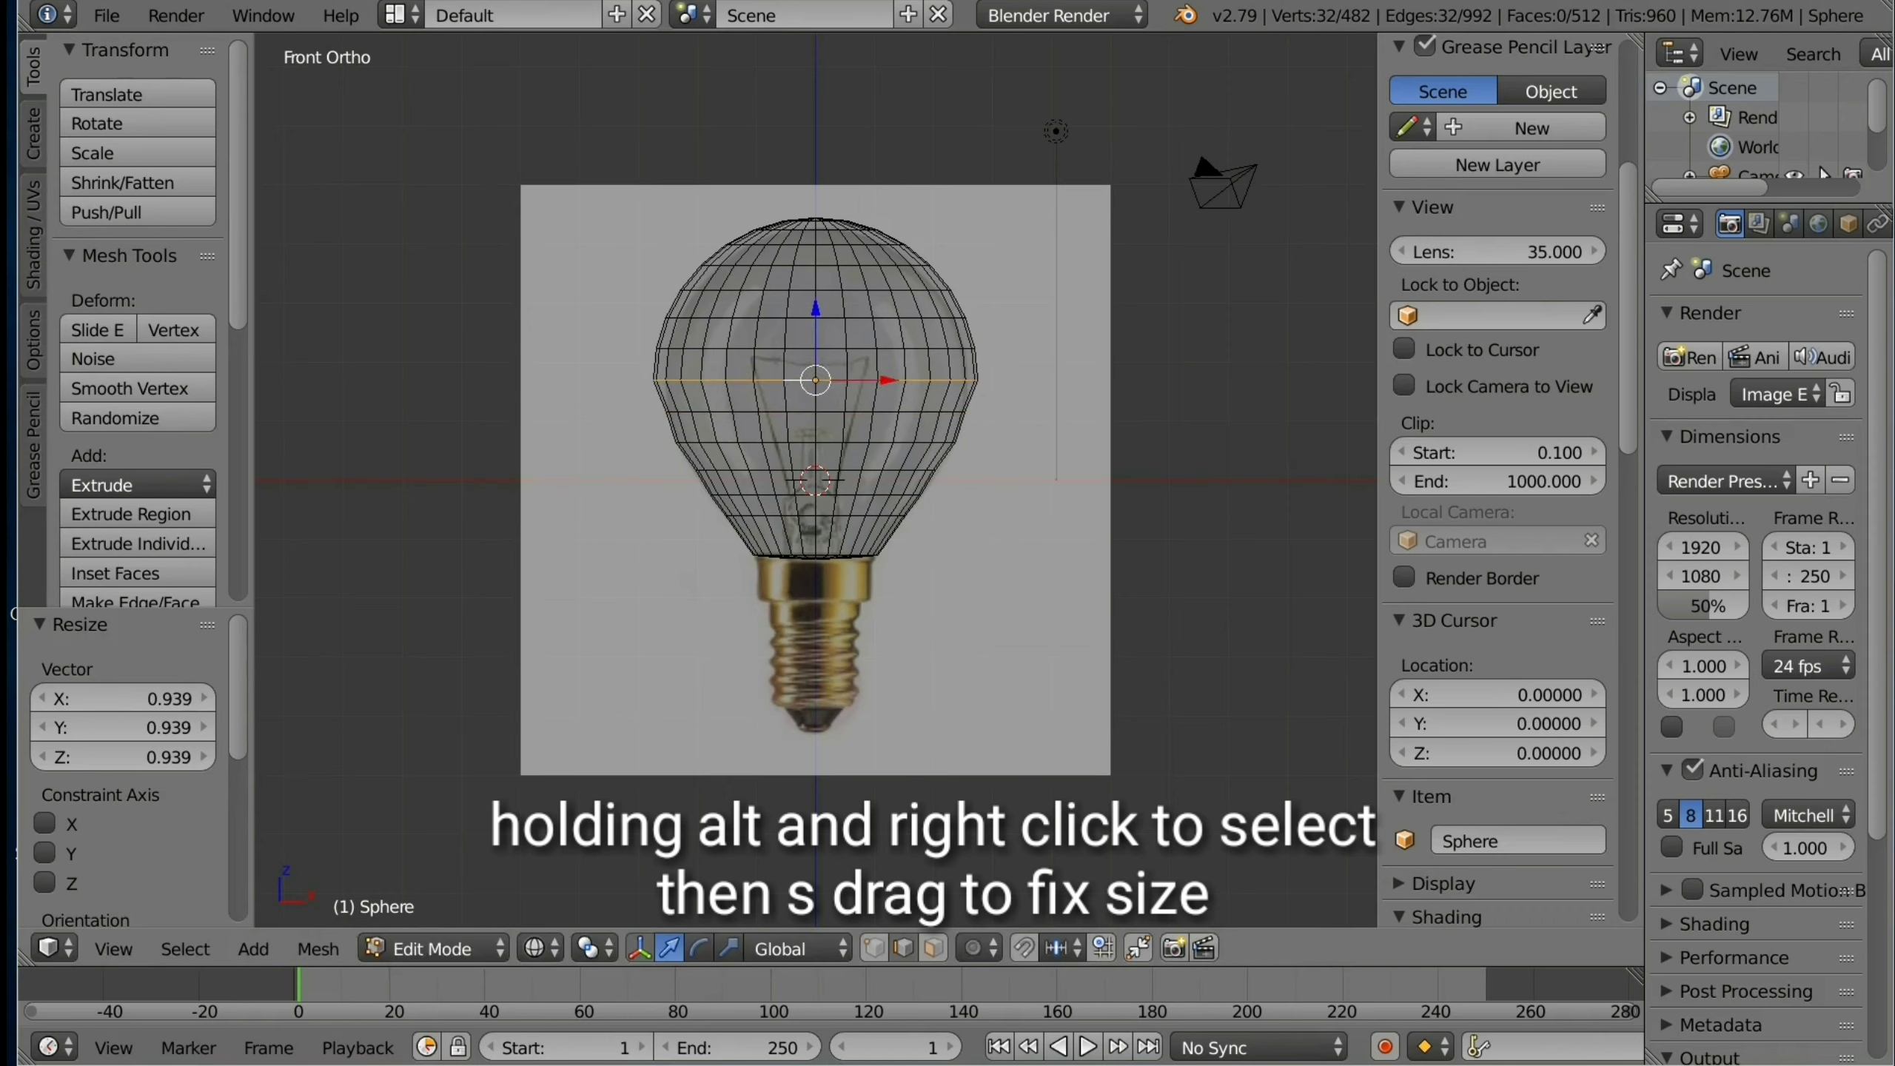
{"action": "key", "text": "s"}
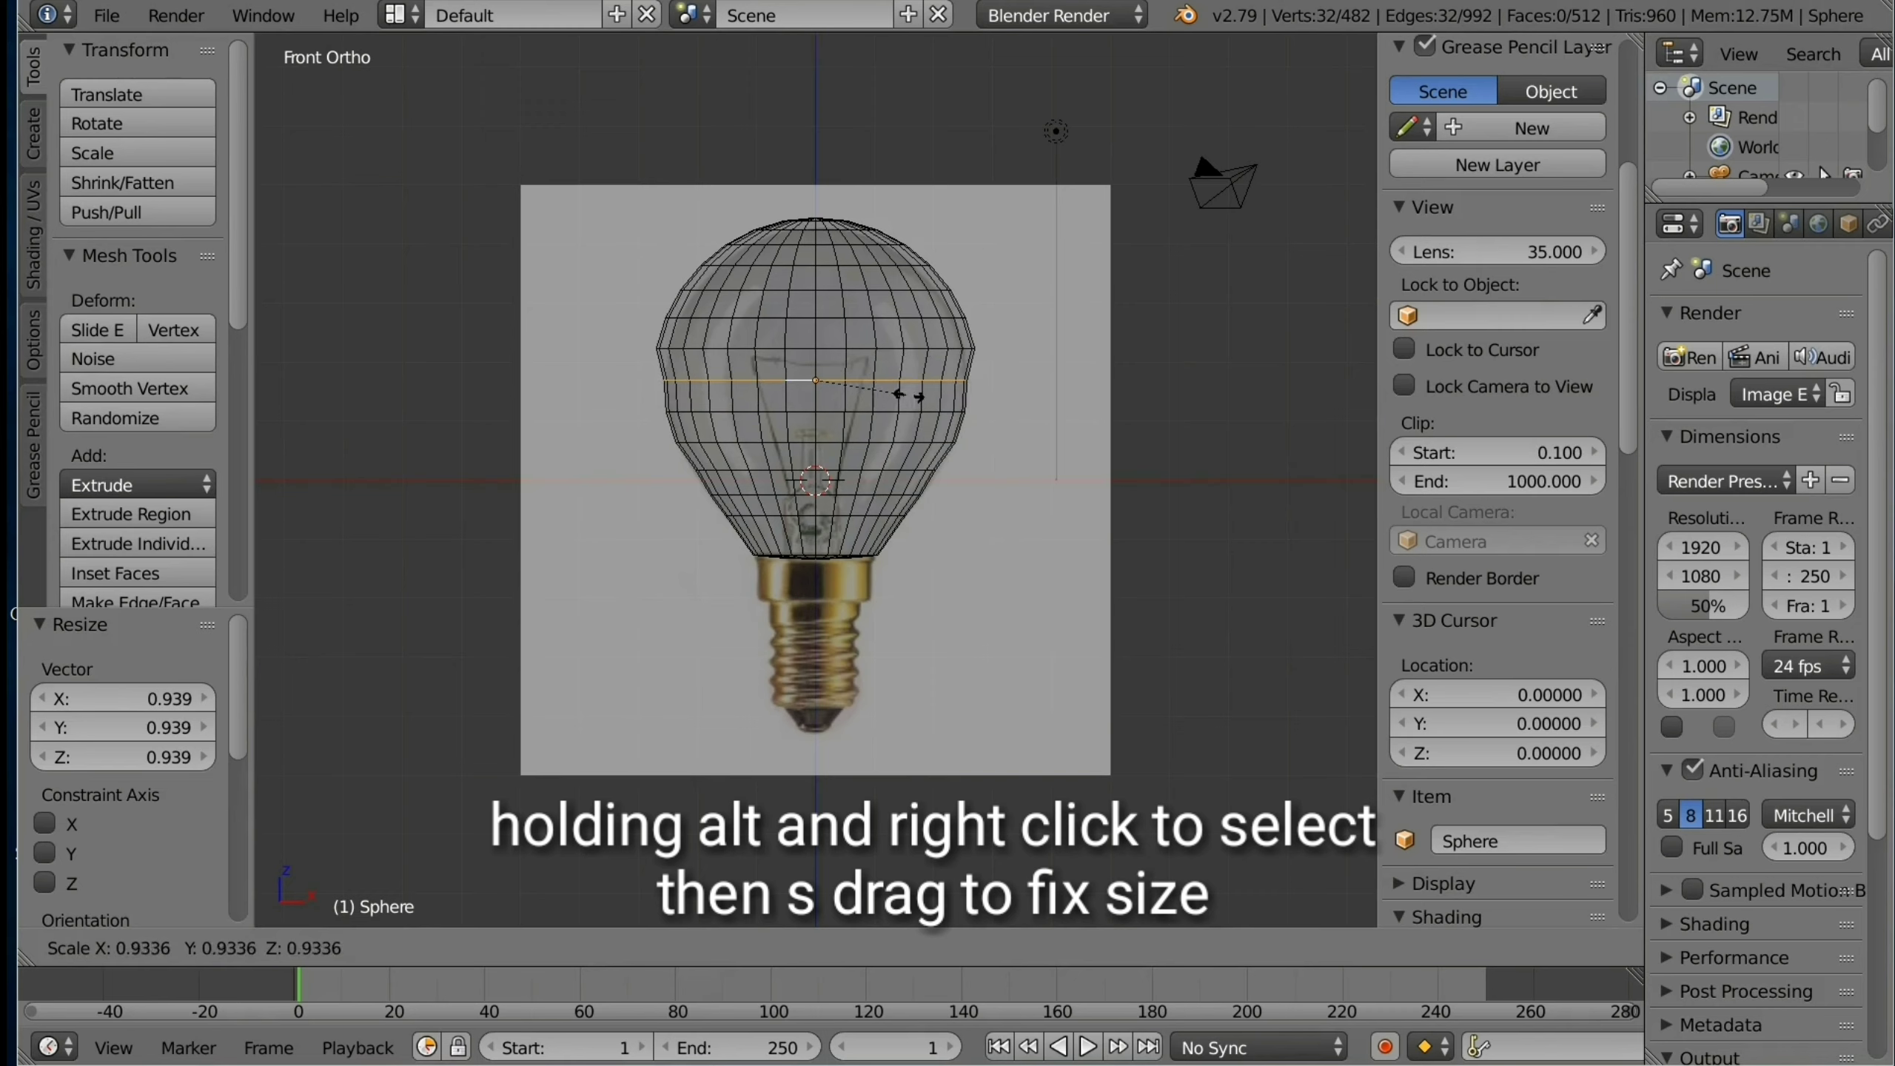
{"action": "left_click", "coordinate": [909, 396]}
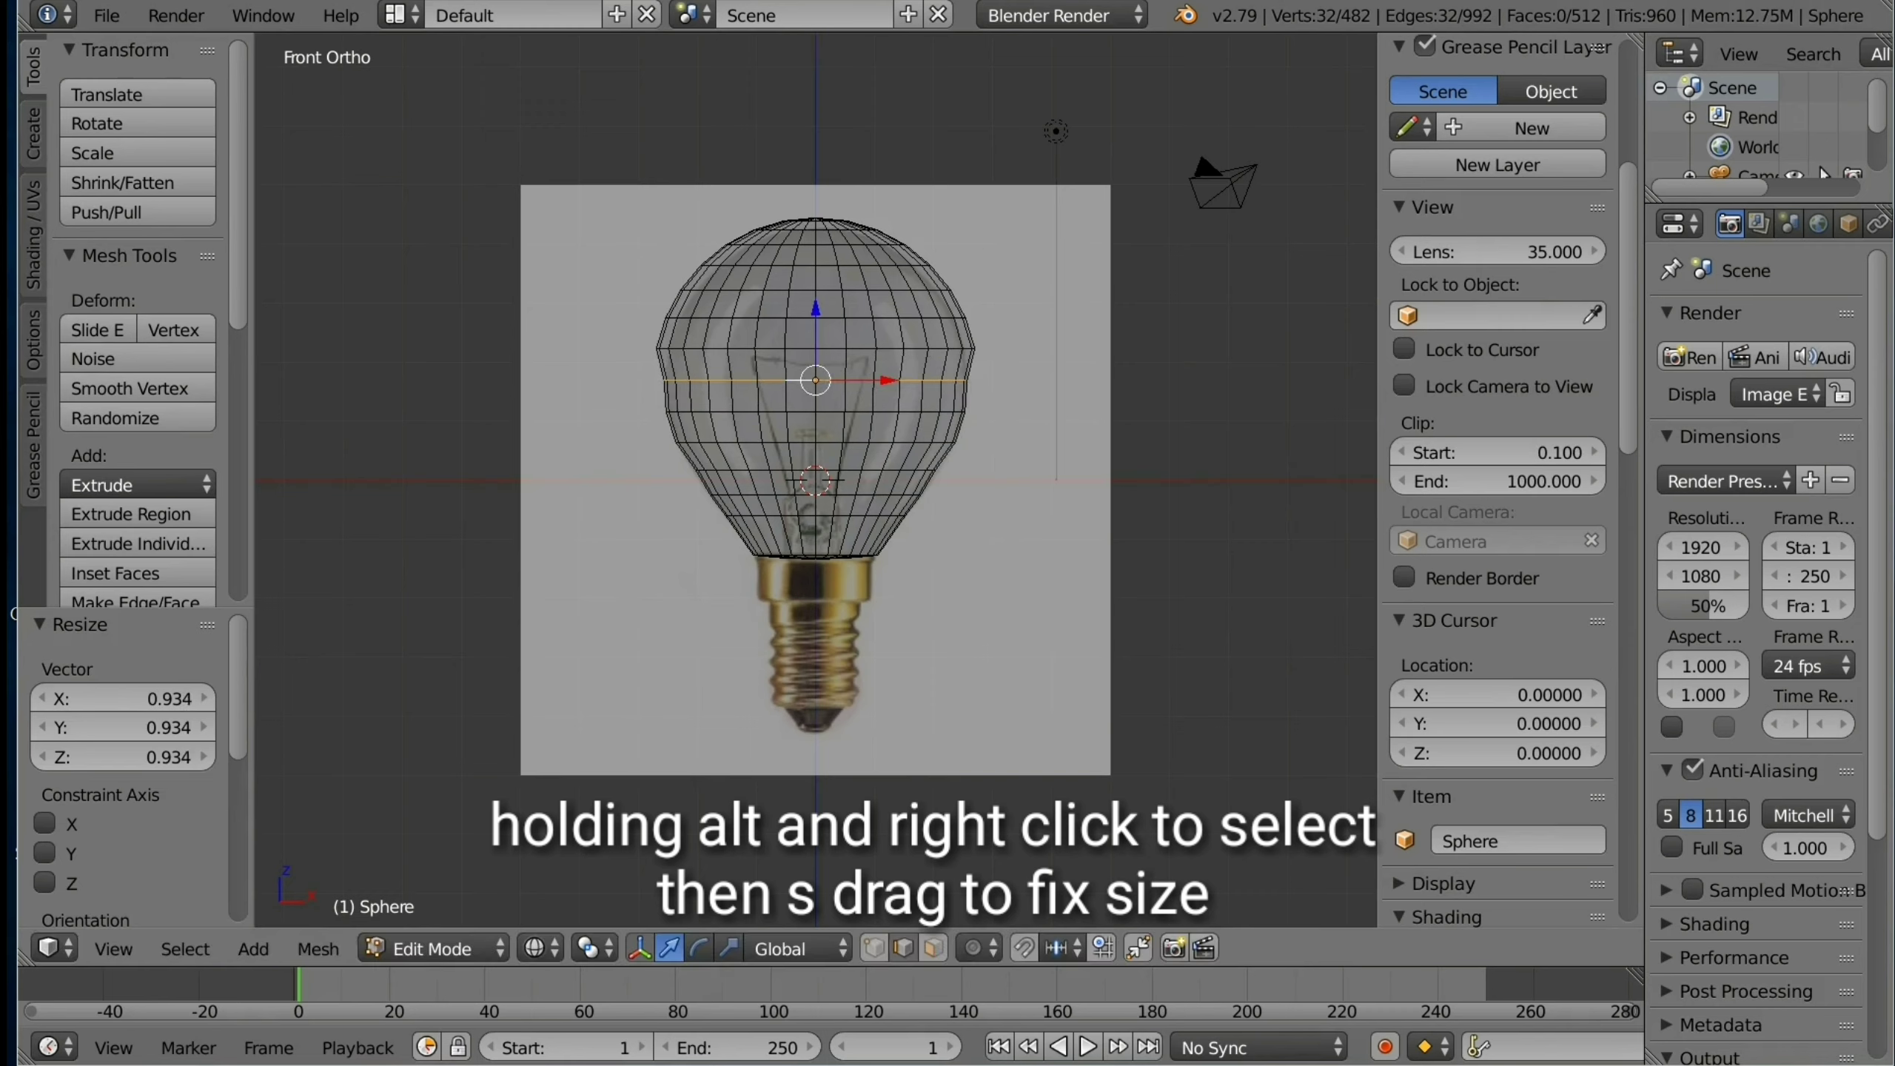
{"action": "right_click", "coordinate": [932, 349], "text": "alt"}
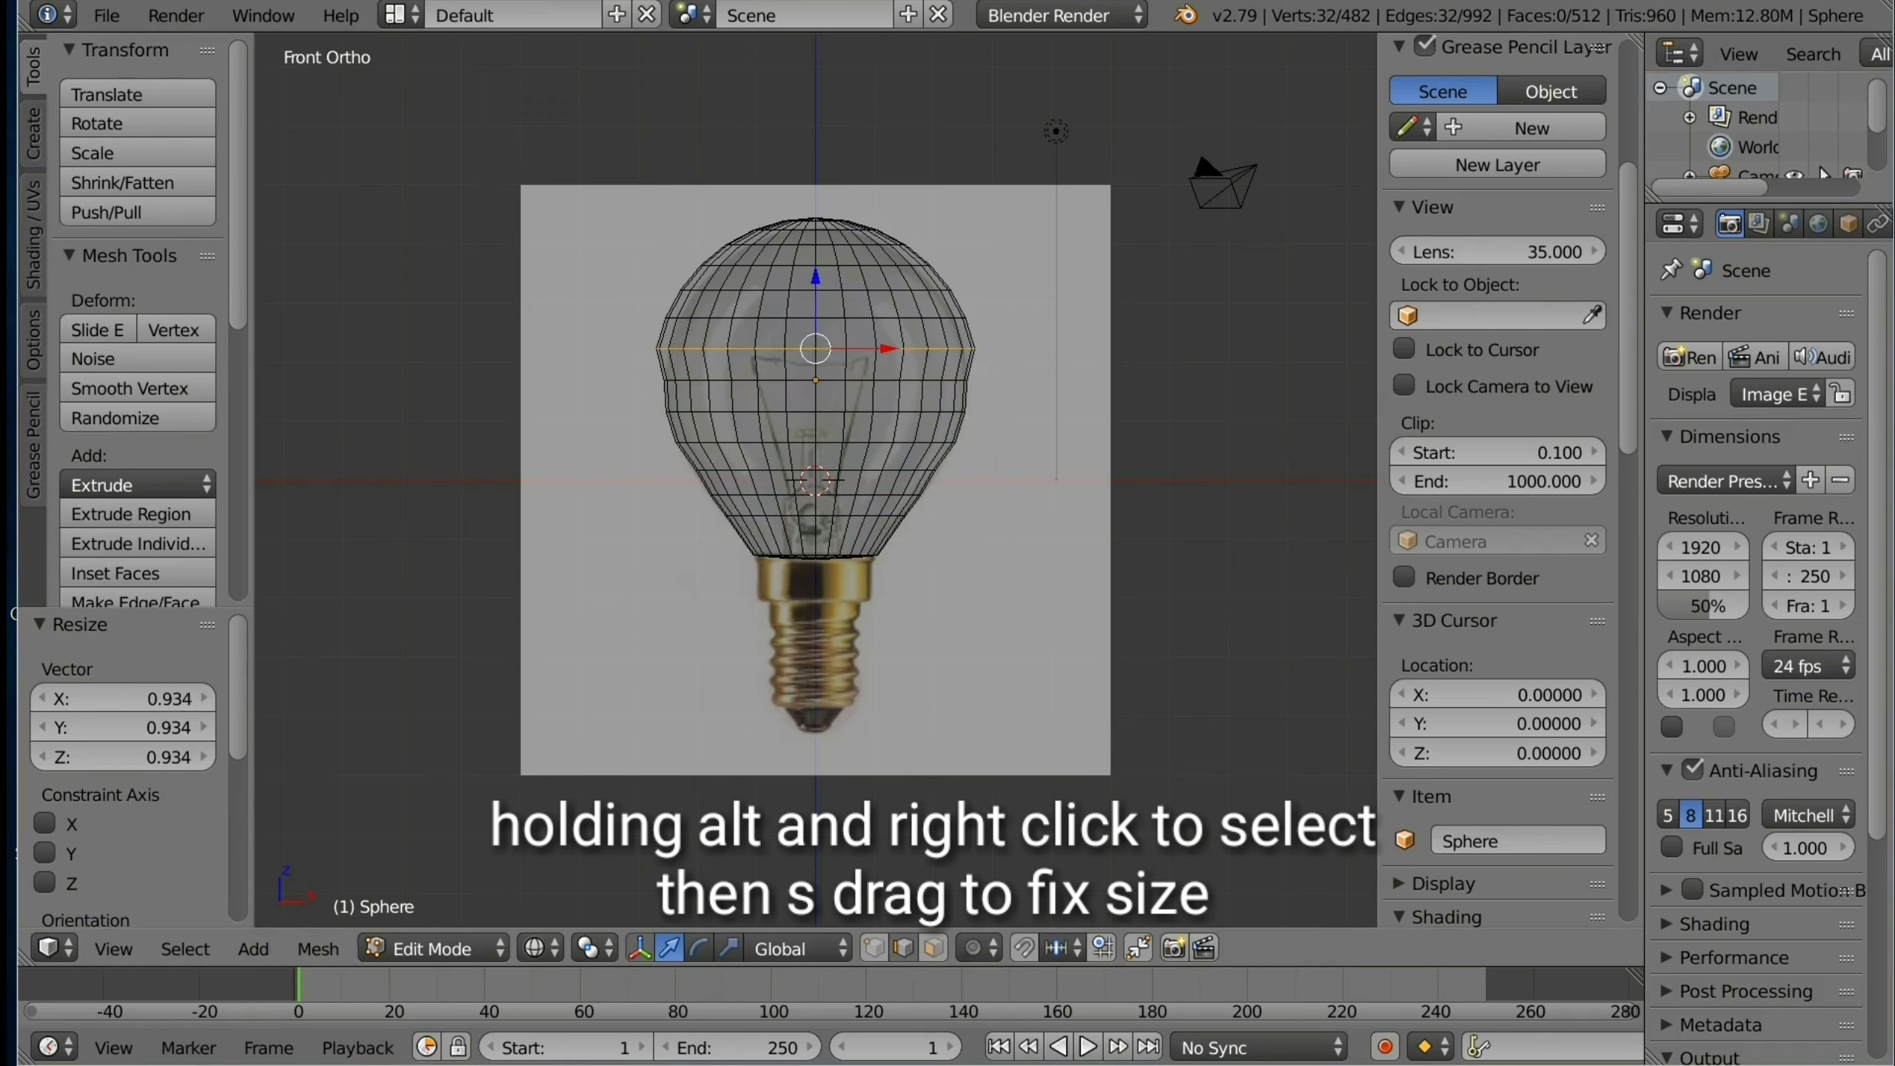
{"action": "key", "text": "s"}
{"action": "left_click", "coordinate": [995, 352]}
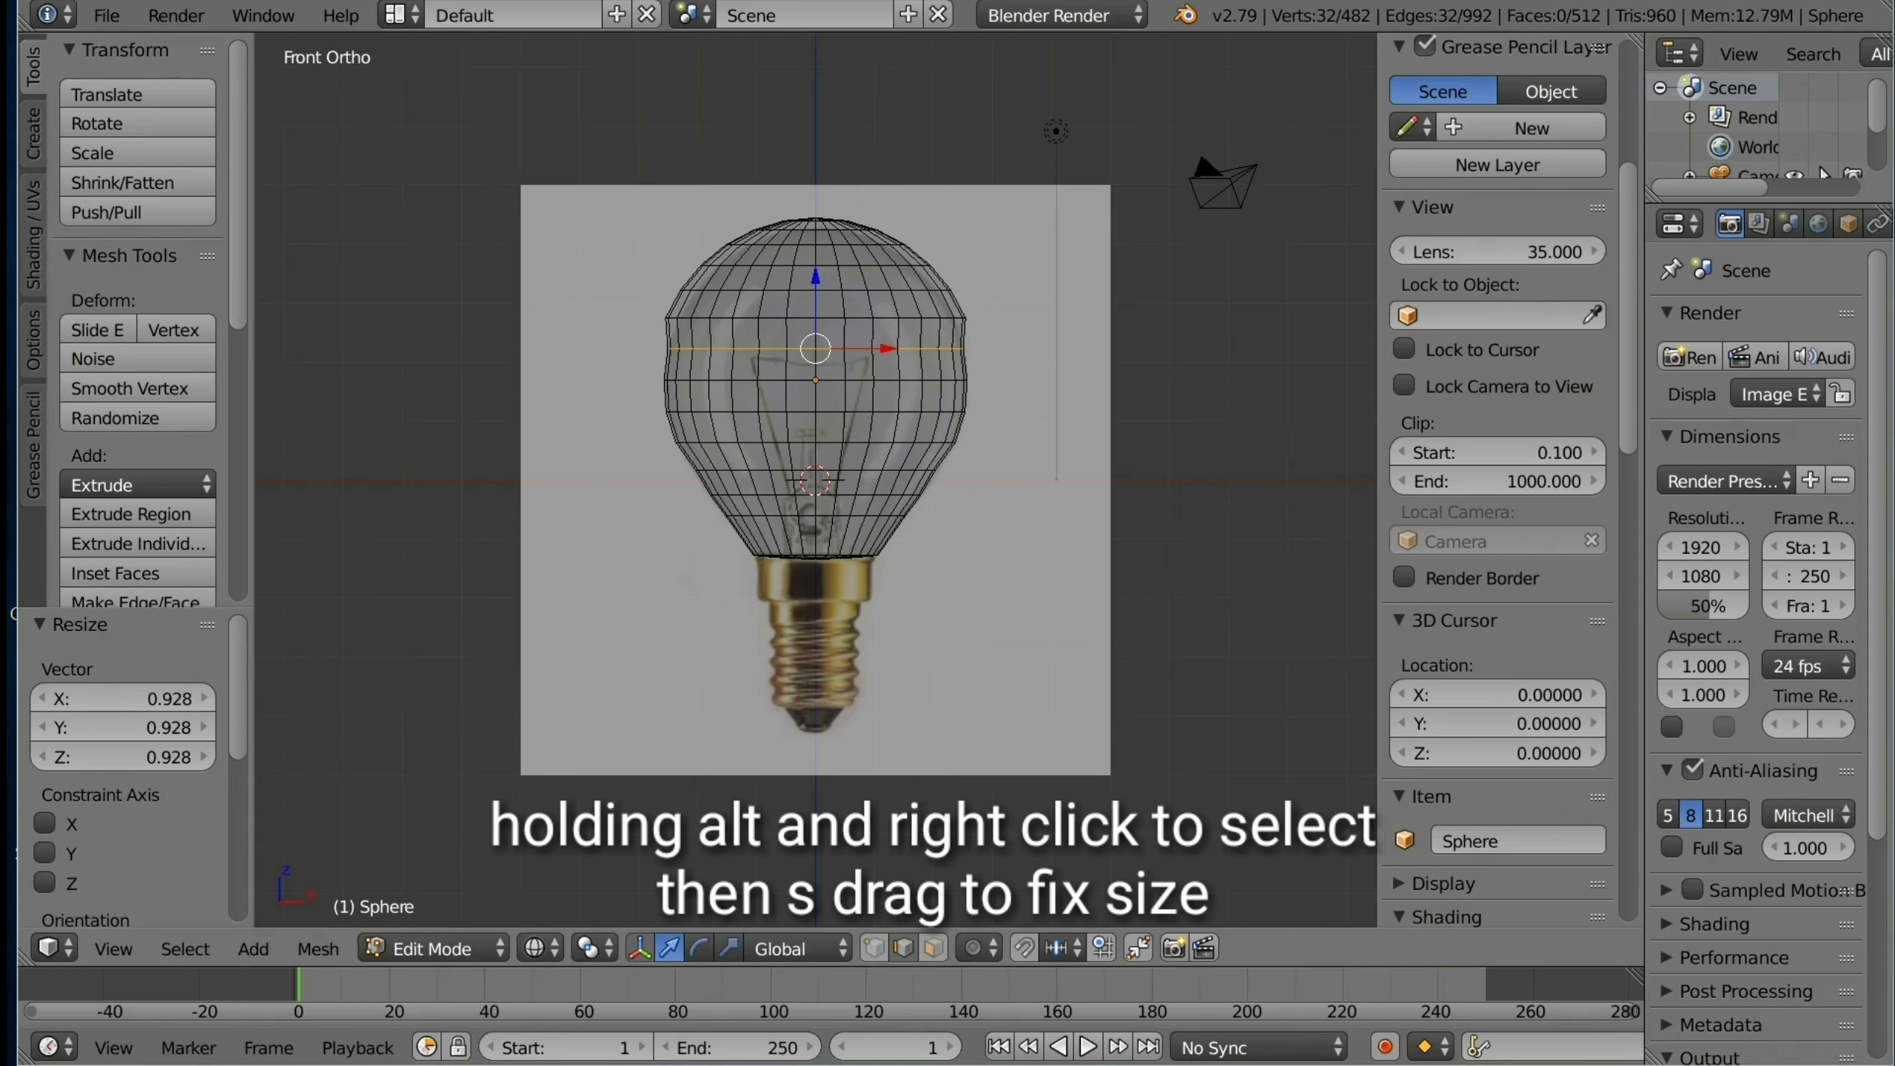
Step: Scale the next three rings toward the top to 0.917, 0.915 and 0.889
{"action": "right_click", "coordinate": [708, 319], "text": "alt"}
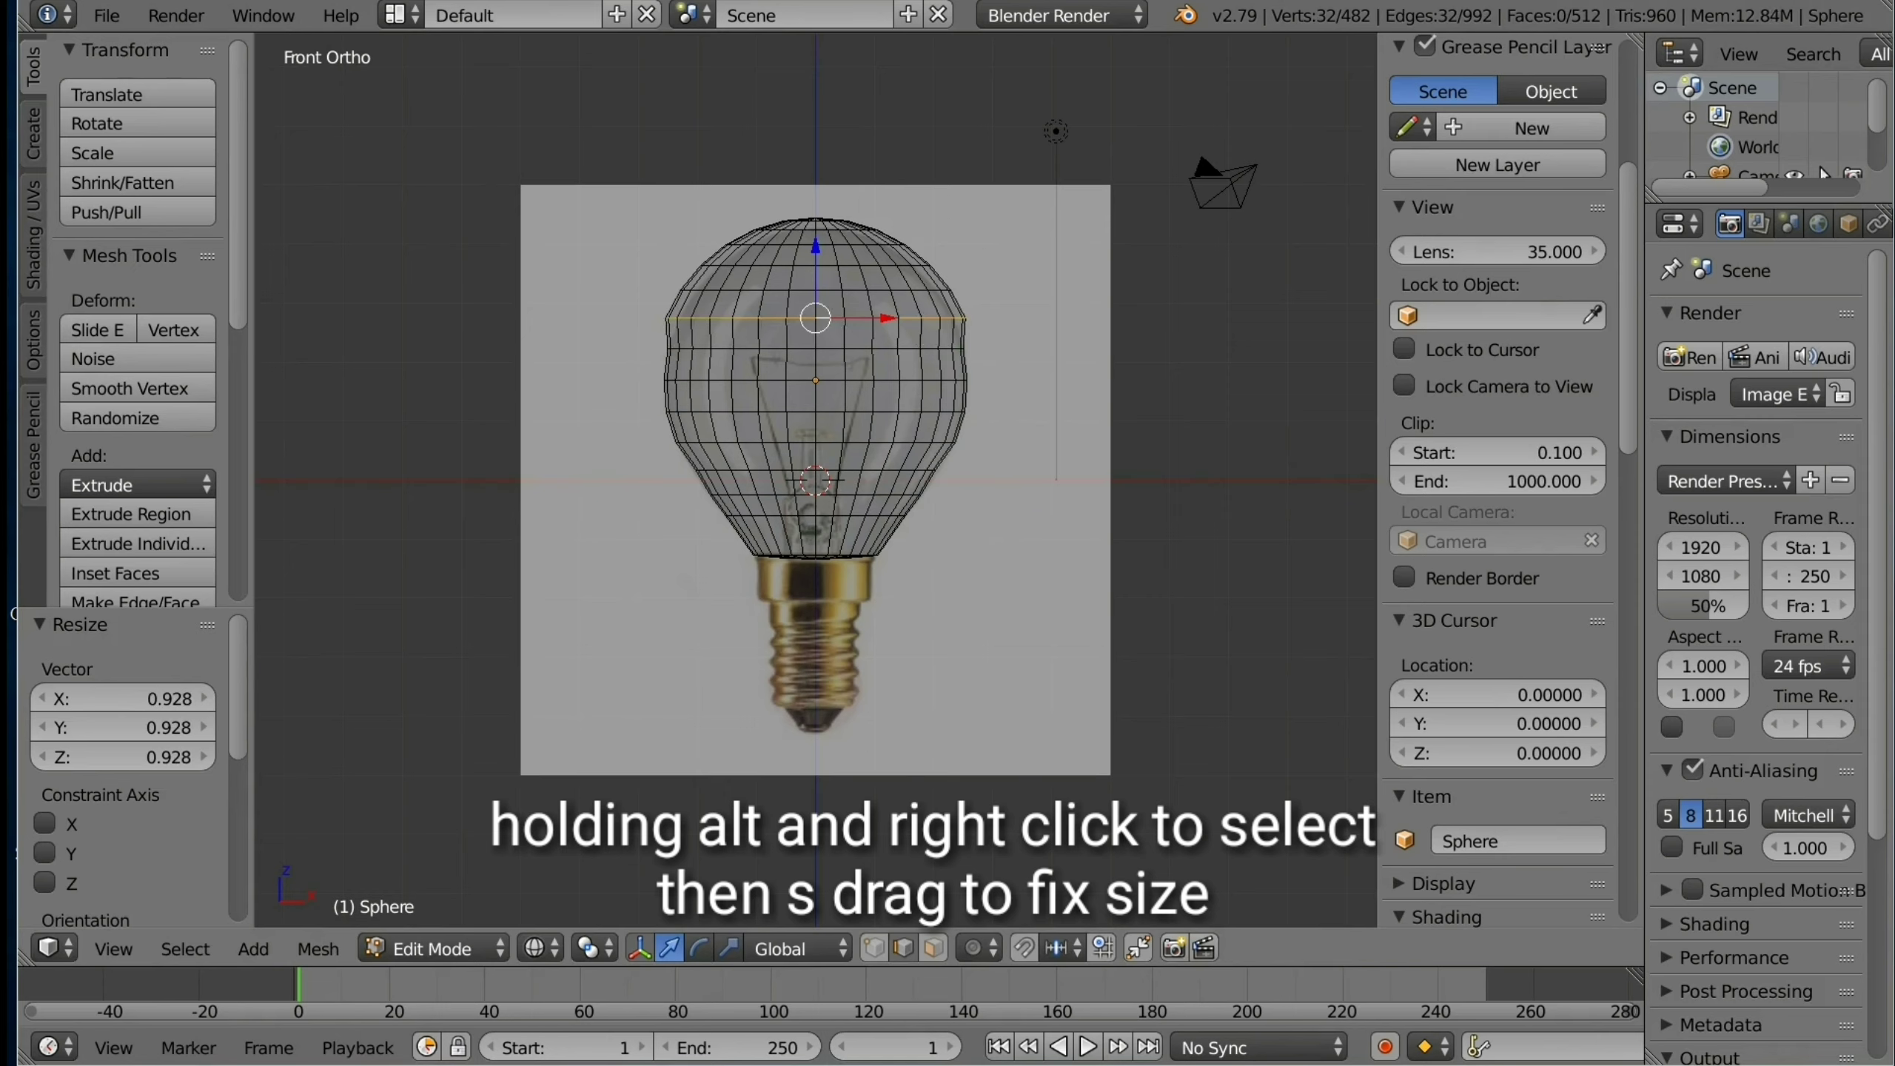
{"action": "key", "text": "s"}
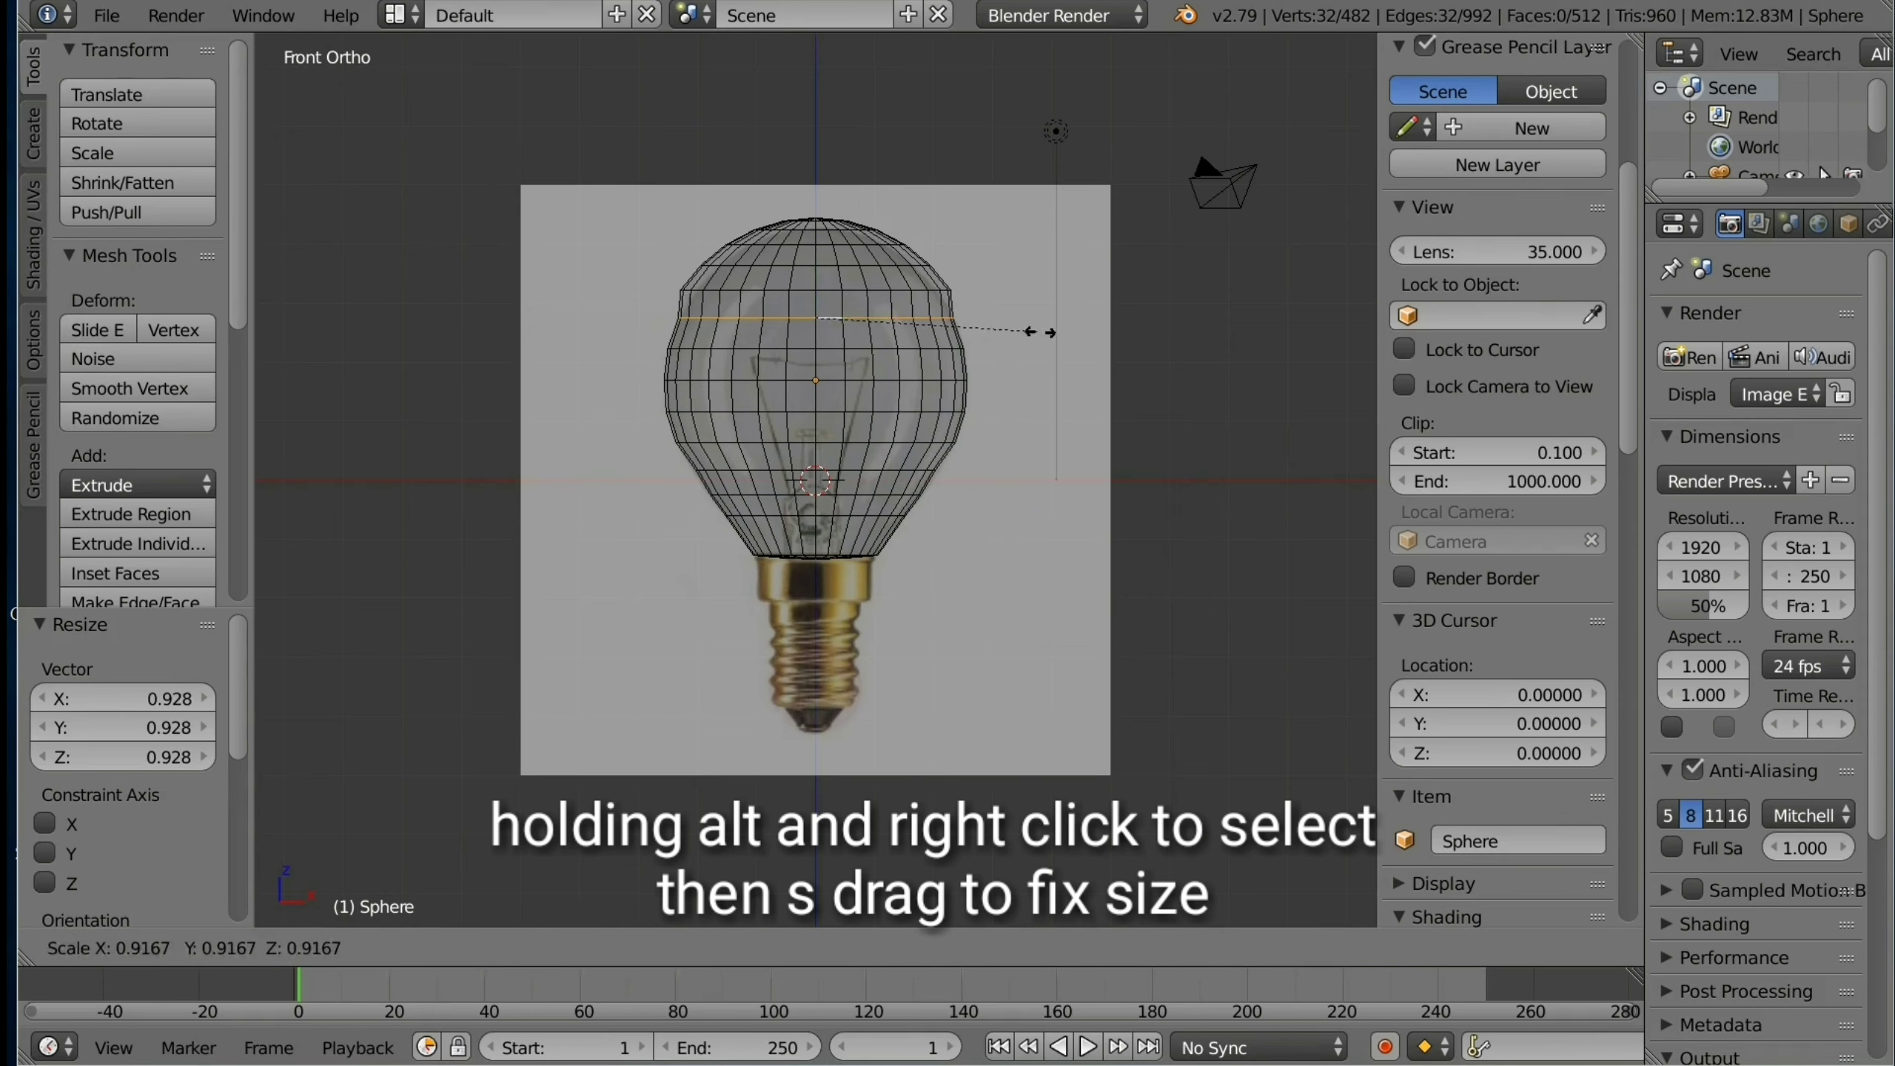
{"action": "left_click", "coordinate": [1041, 332]}
{"action": "key", "text": "x"}
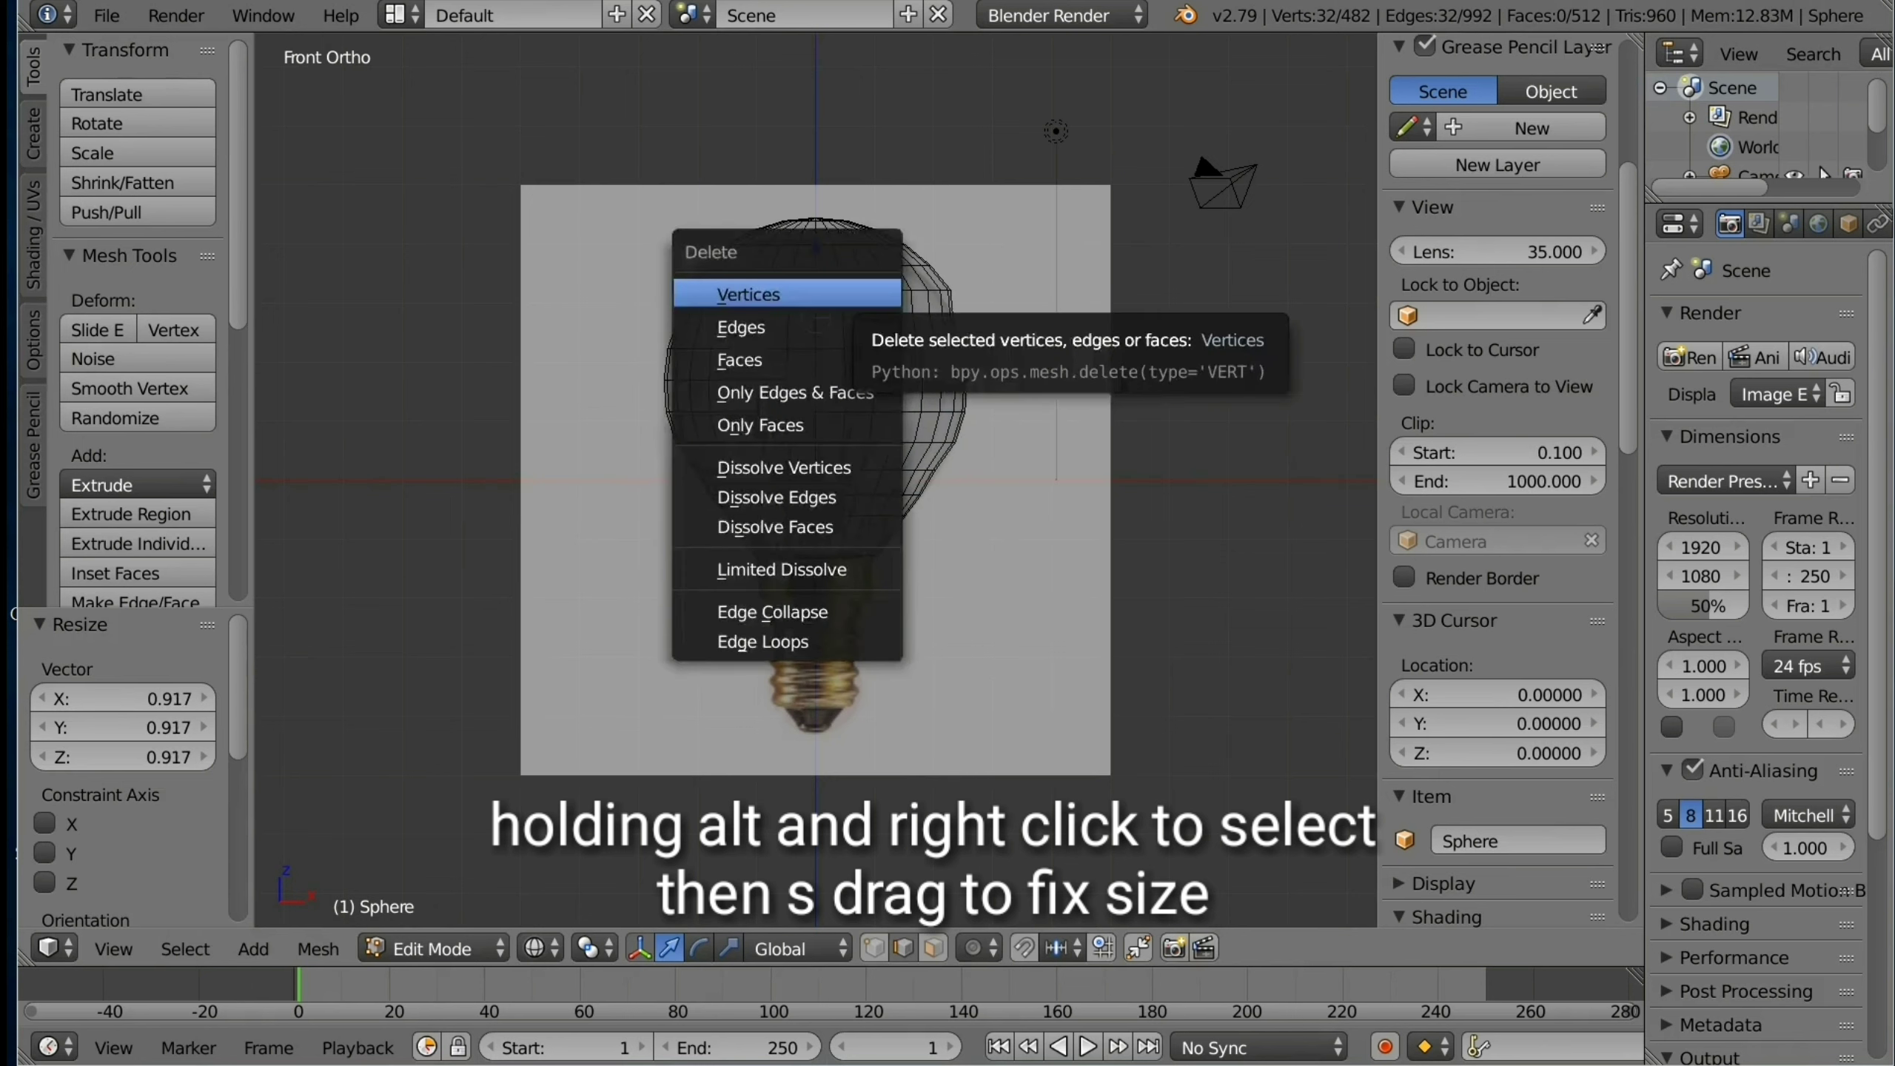
{"action": "key", "text": "Escape"}
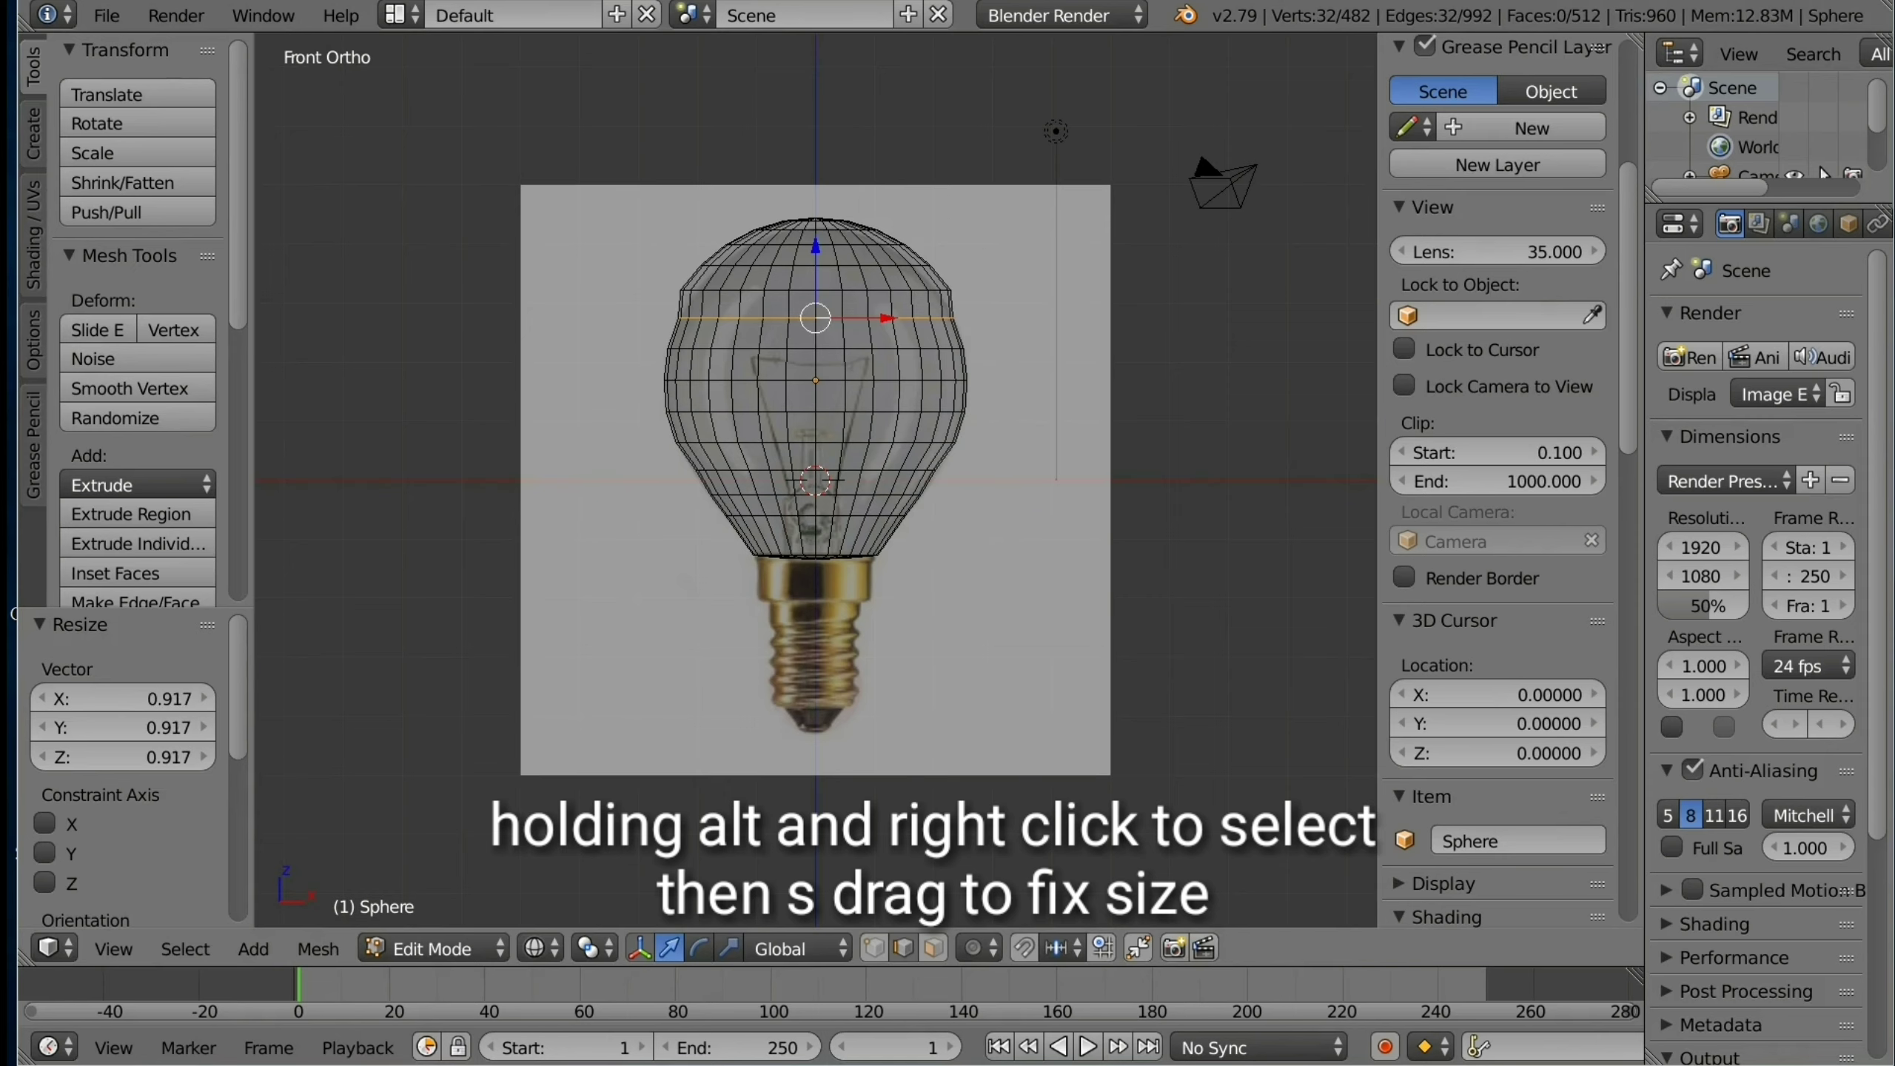
{"action": "right_click", "coordinate": [746, 291], "text": "alt"}
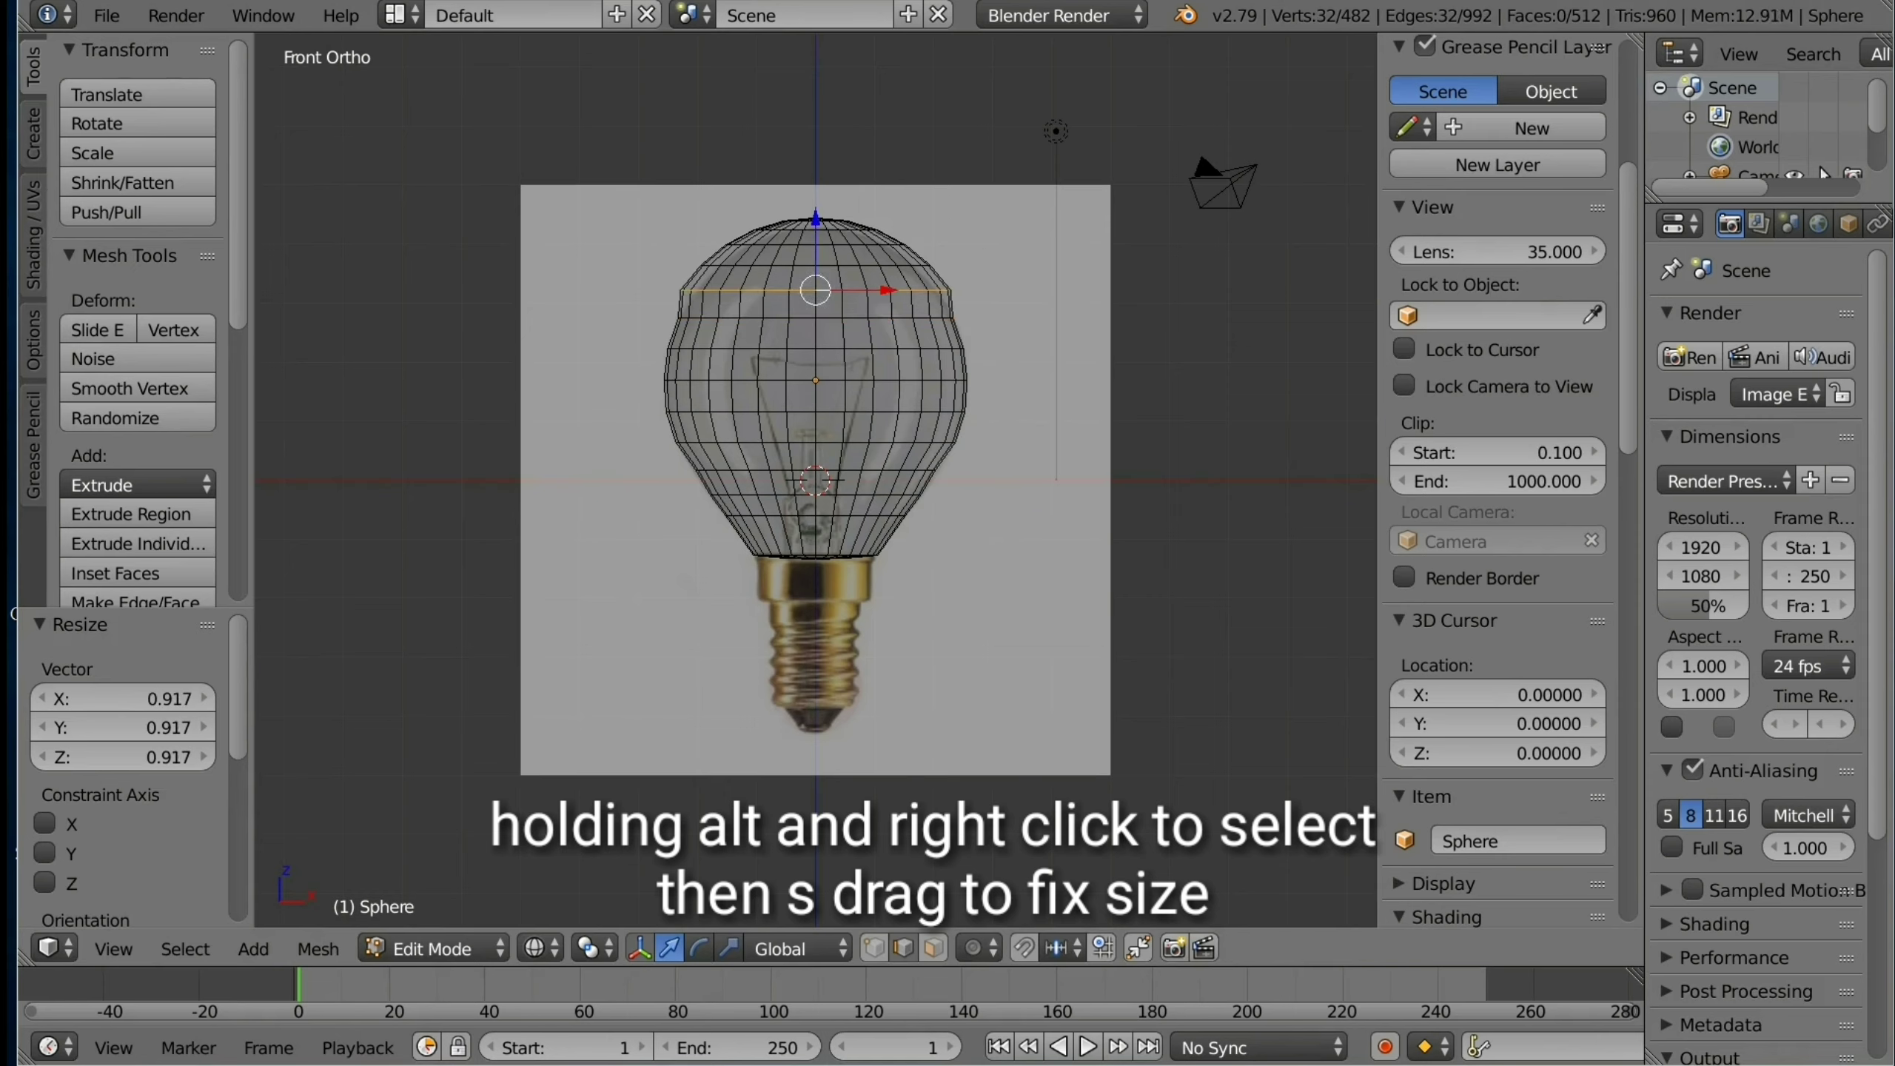
{"action": "key", "text": "s"}
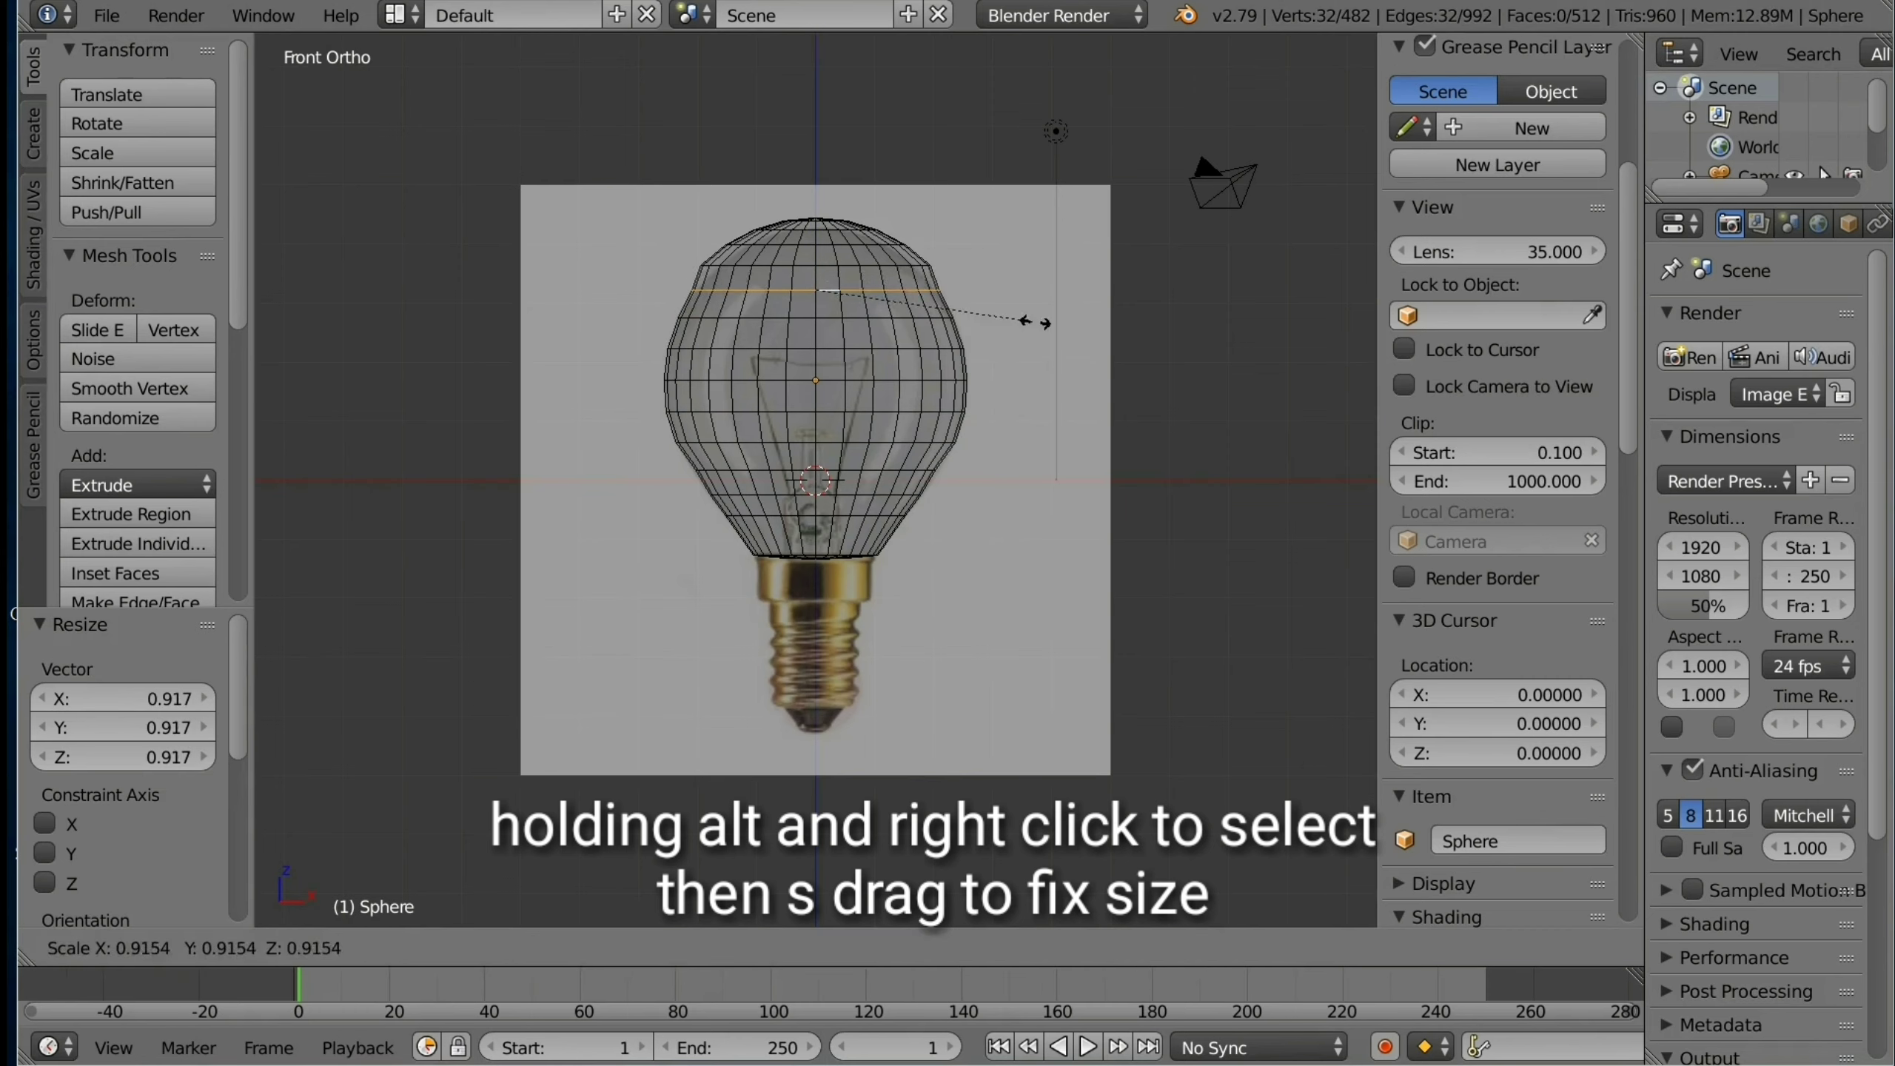
{"action": "left_click", "coordinate": [1036, 323]}
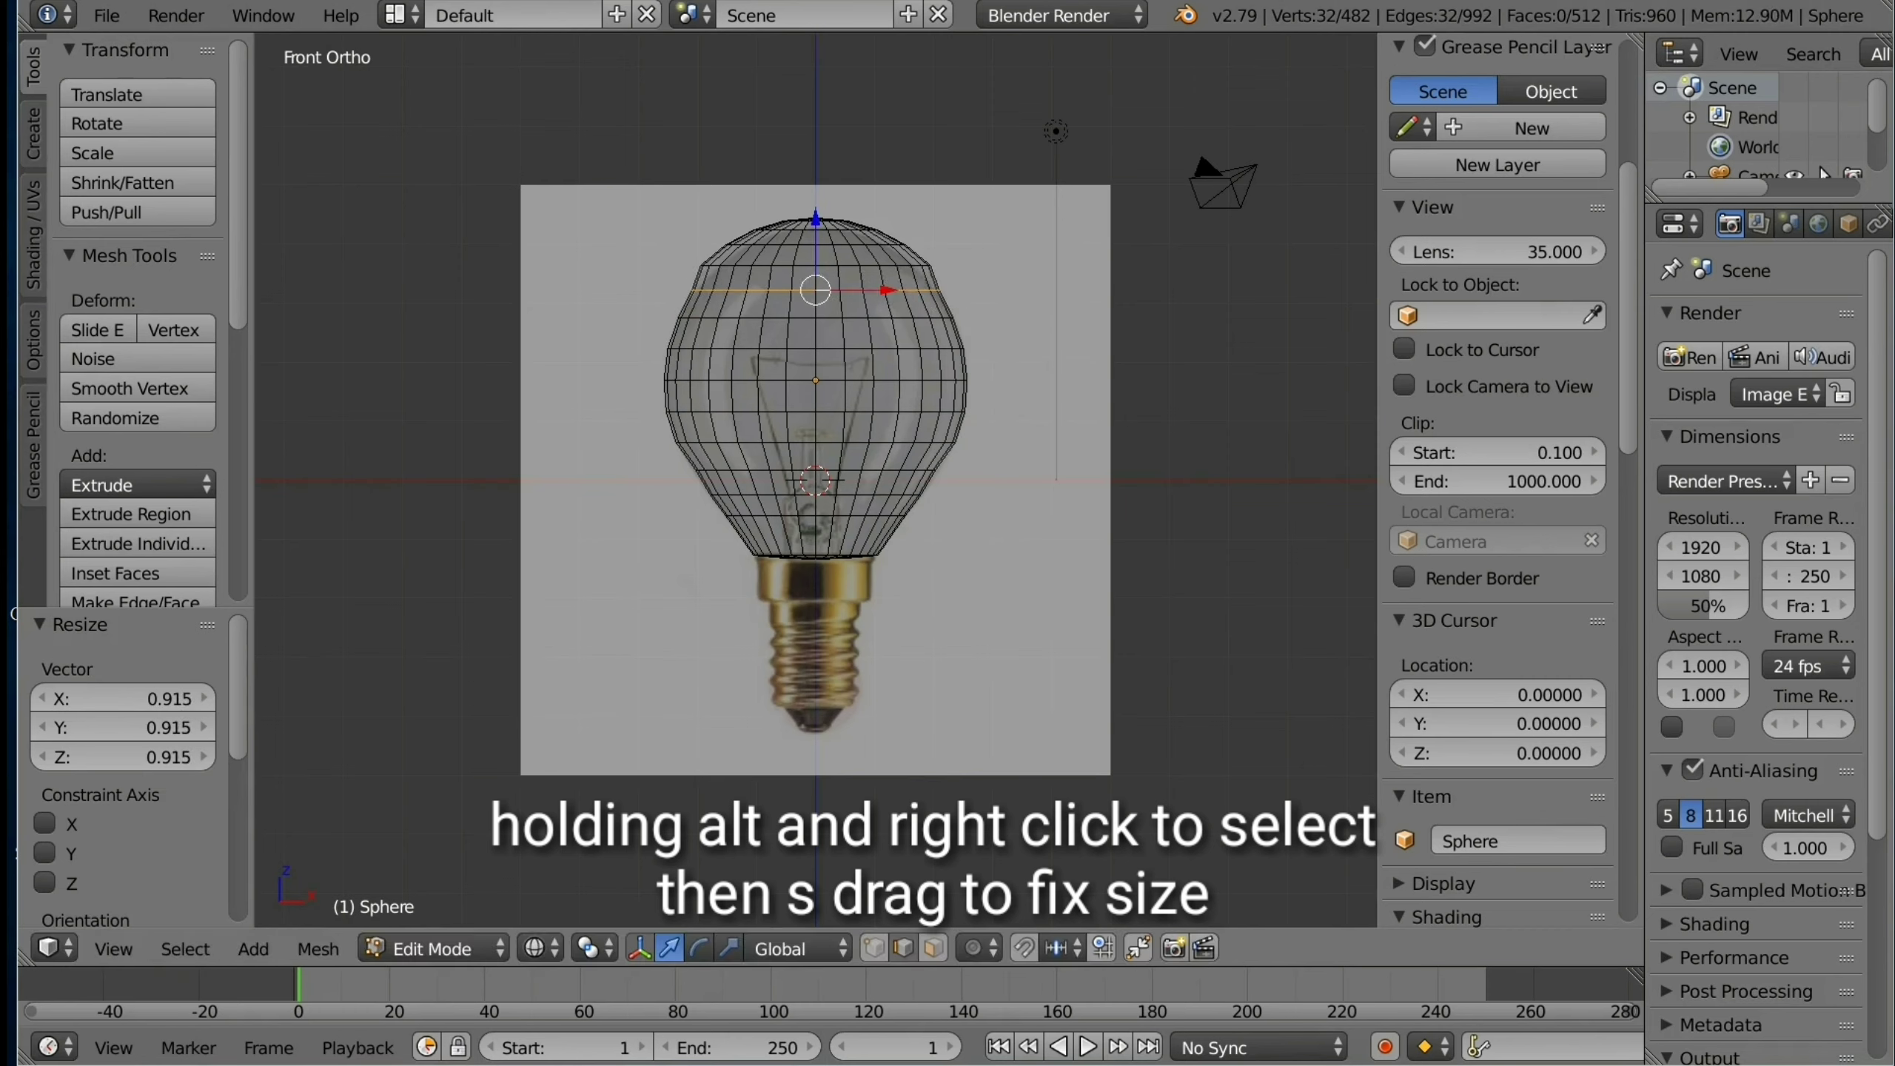
{"action": "right_click", "coordinate": [910, 266], "text": "alt"}
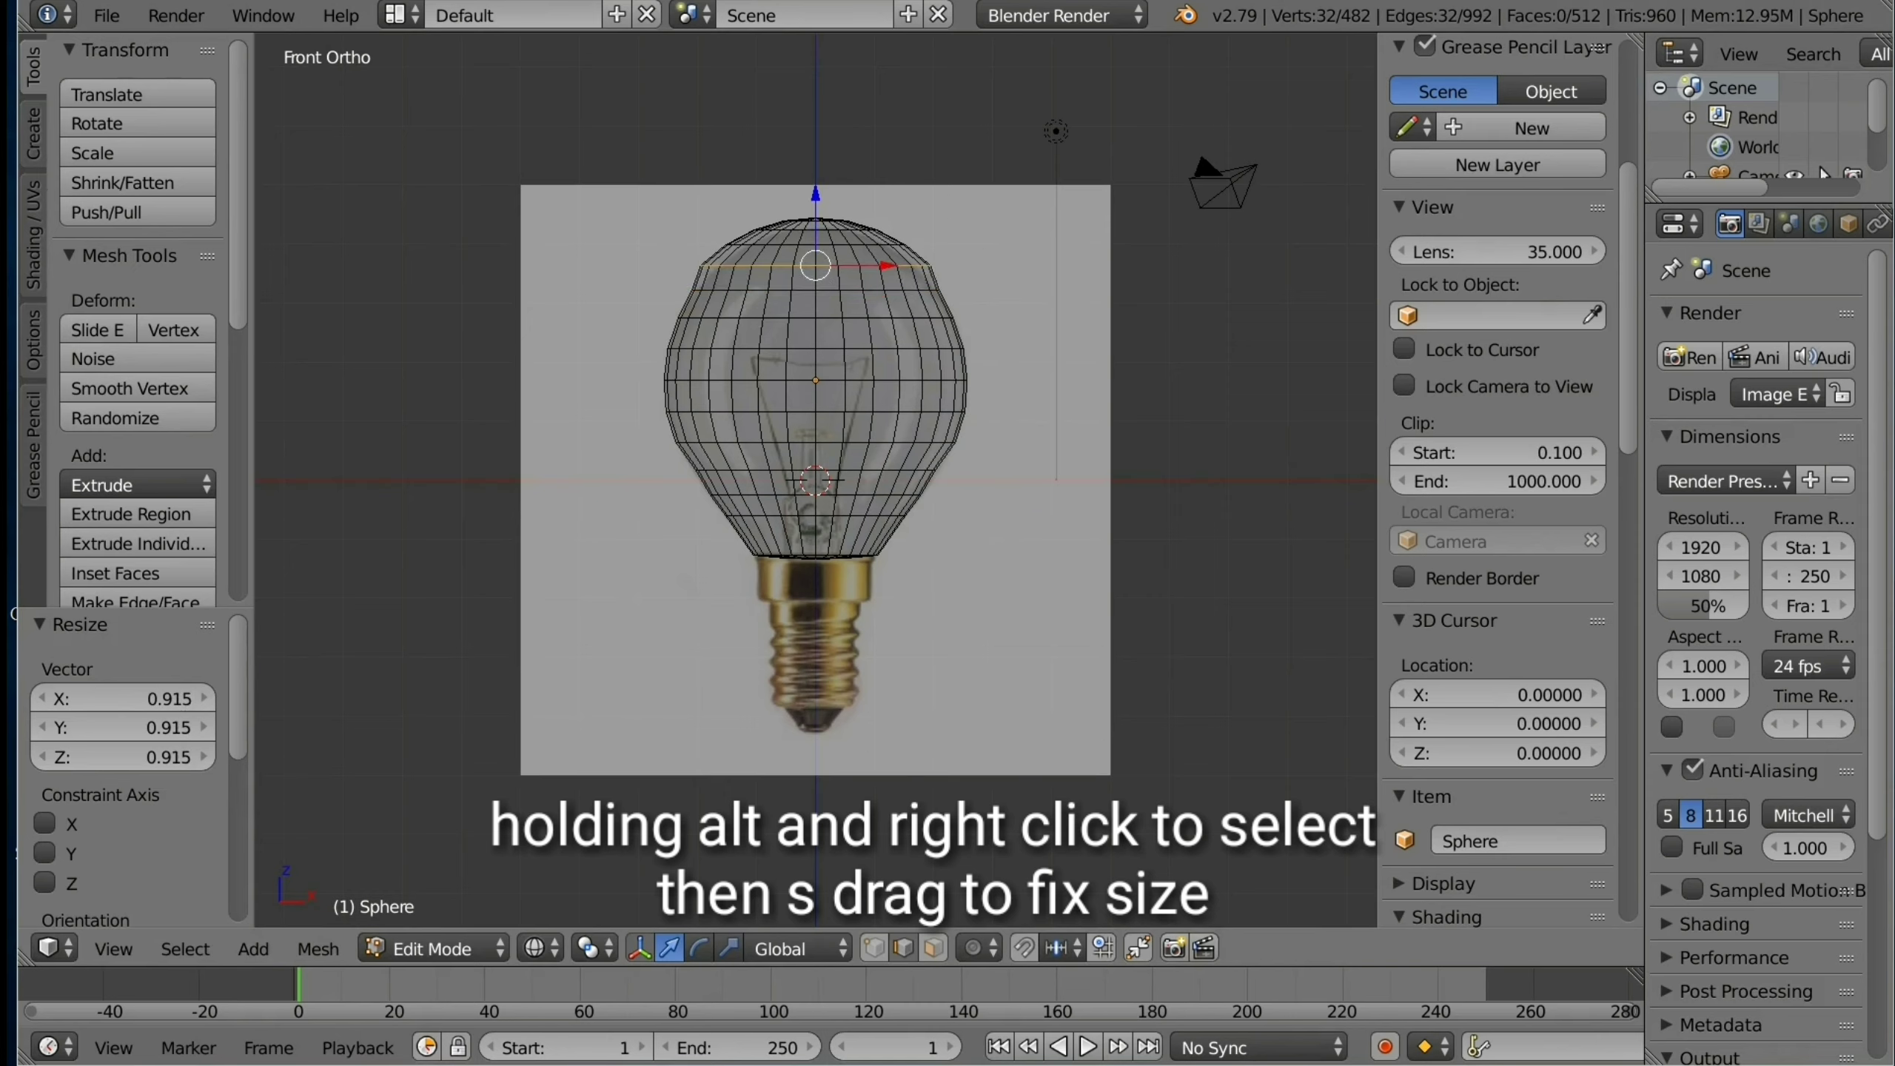
{"action": "key", "text": "s"}
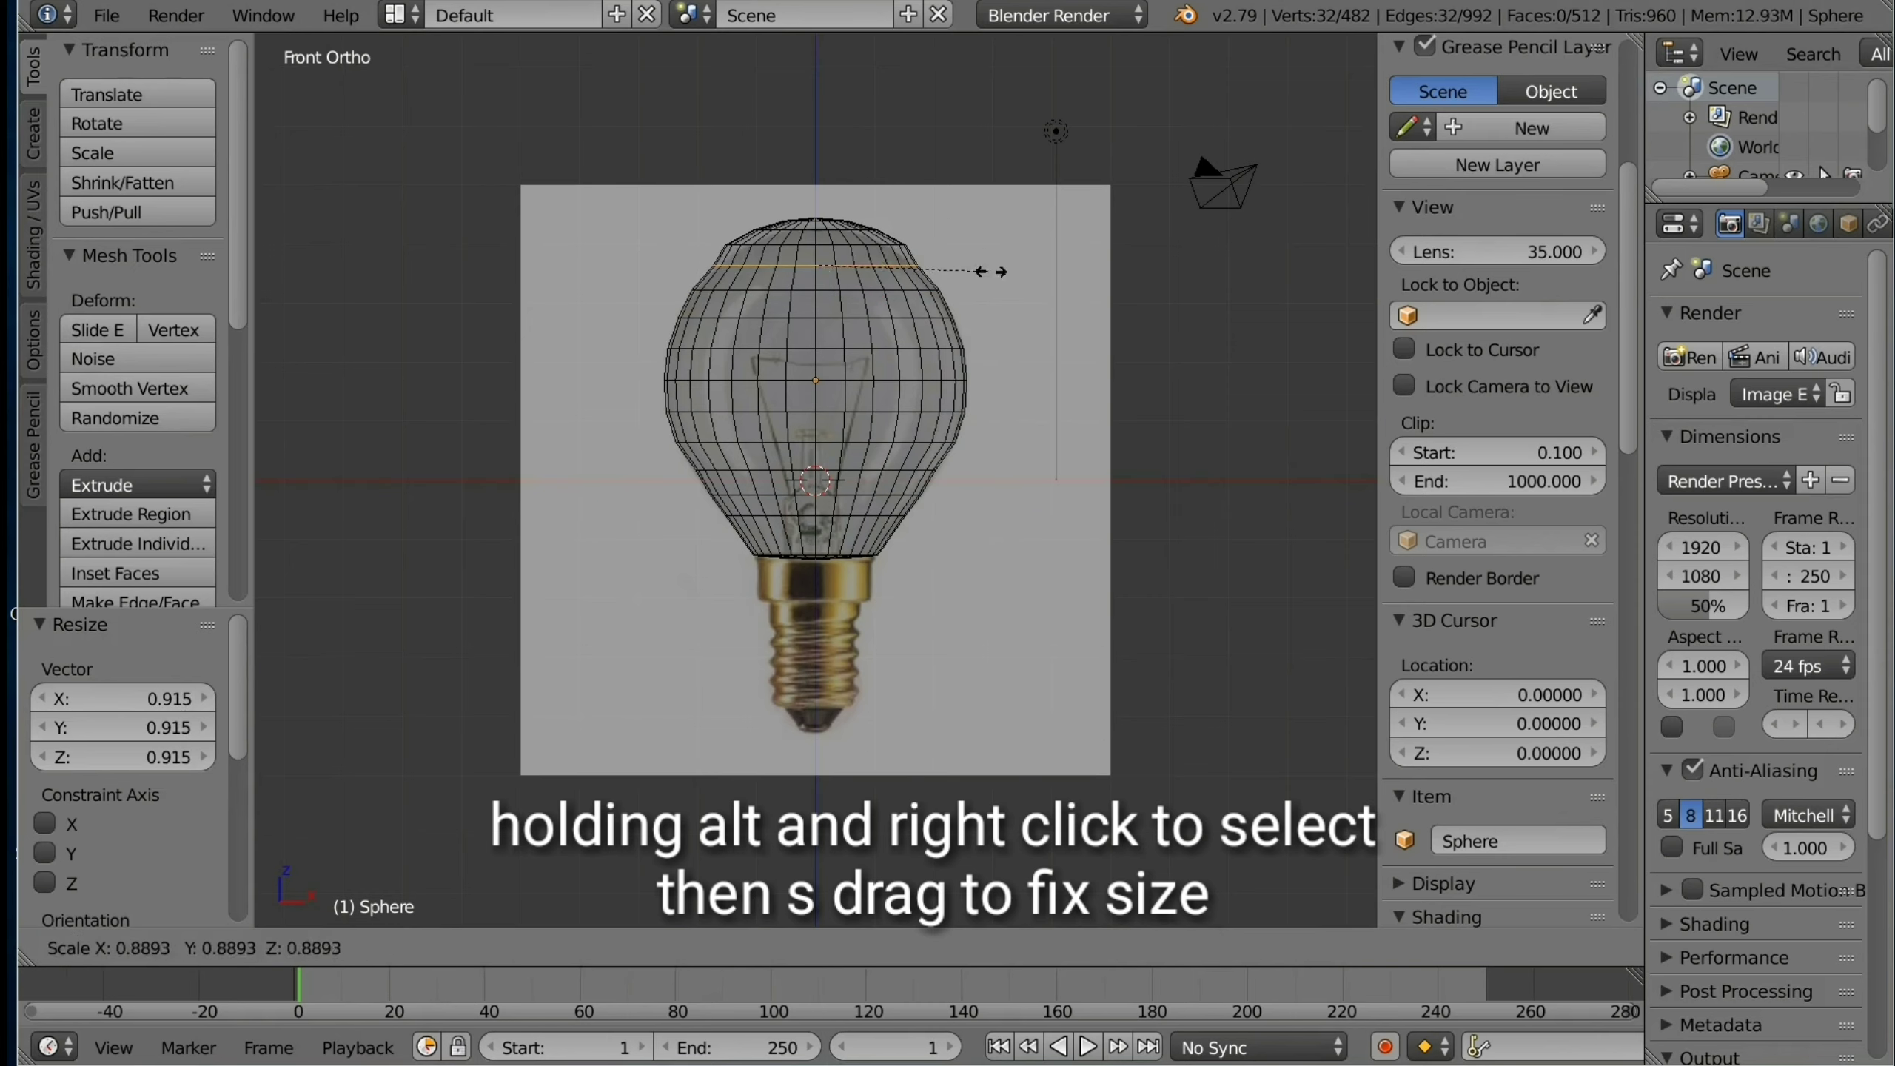
{"action": "left_click", "coordinate": [991, 272]}
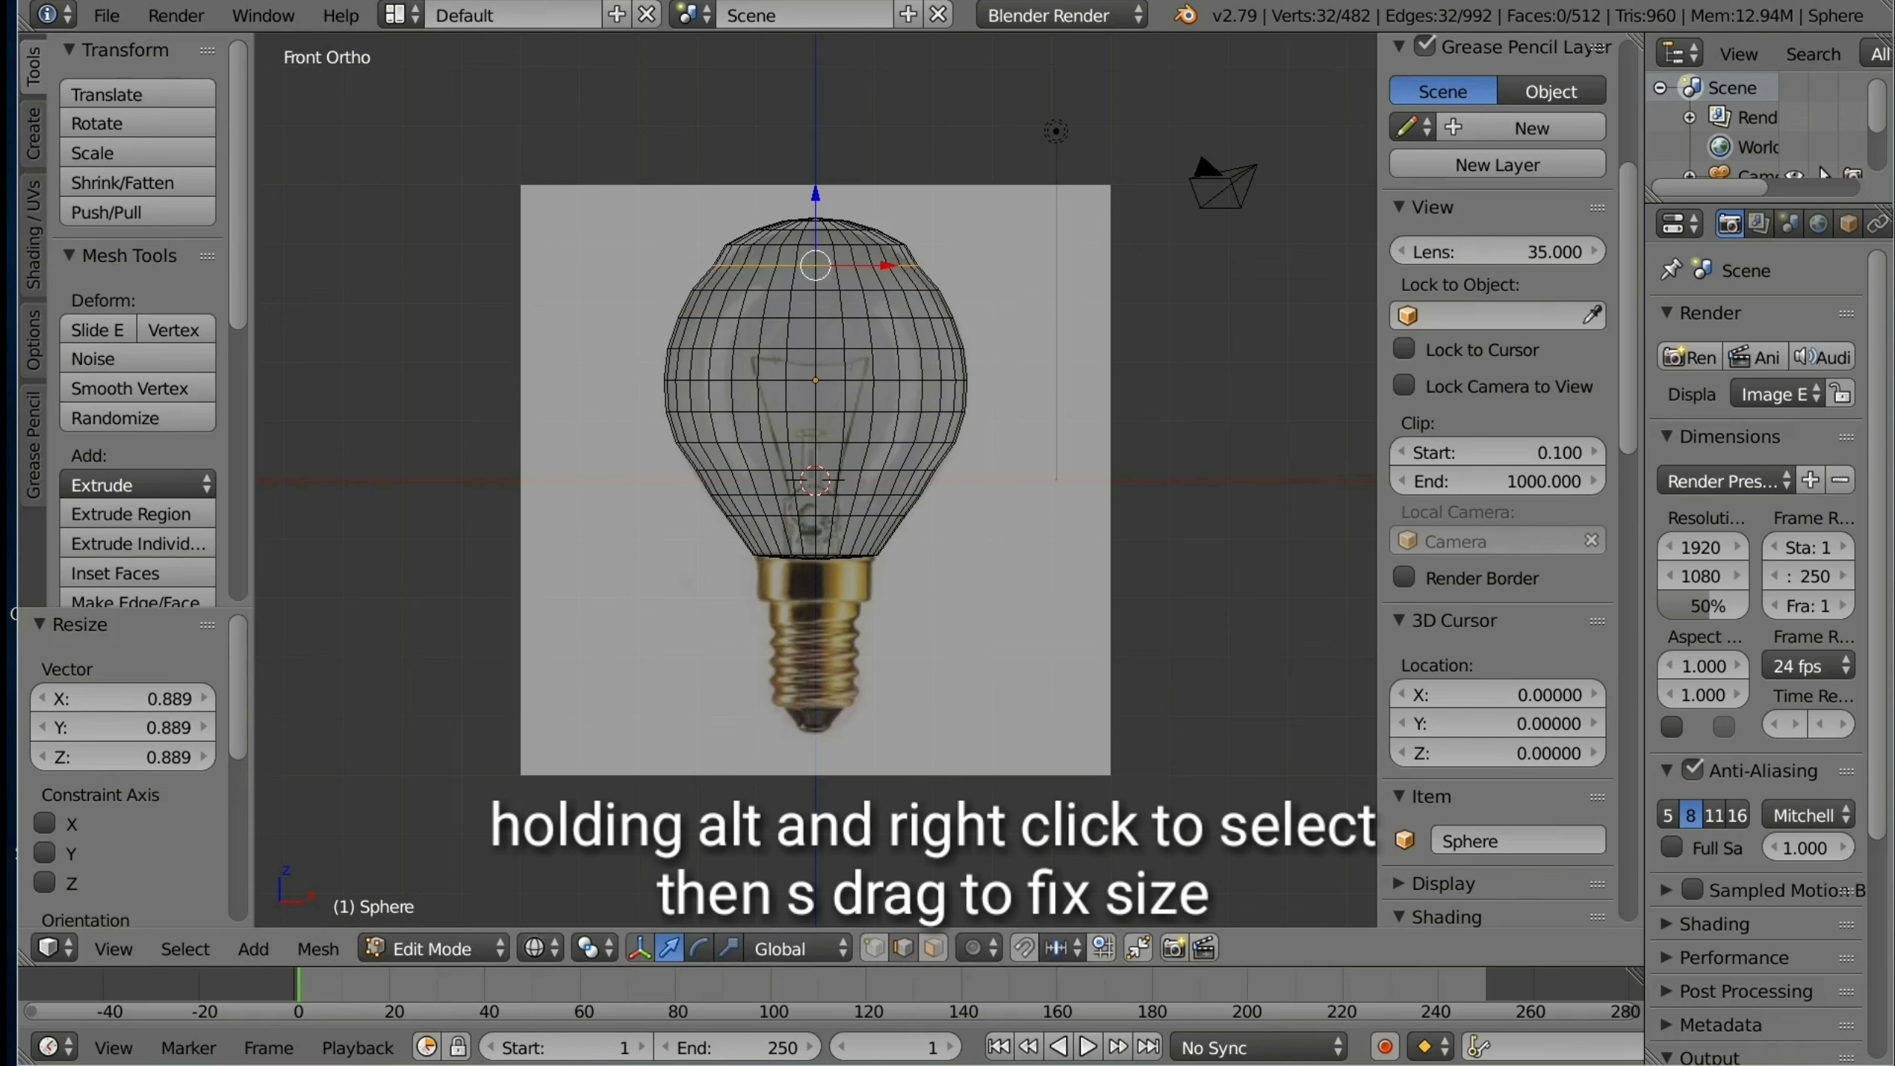
Step: Scale the two rings nearest the top to 0.843 and 0.829
{"action": "right_click", "coordinate": [899, 246], "text": "alt"}
{"action": "right_click", "coordinate": [881, 231], "text": "alt"}
{"action": "key", "text": "s"}
{"action": "left_click", "coordinate": [881, 231]}
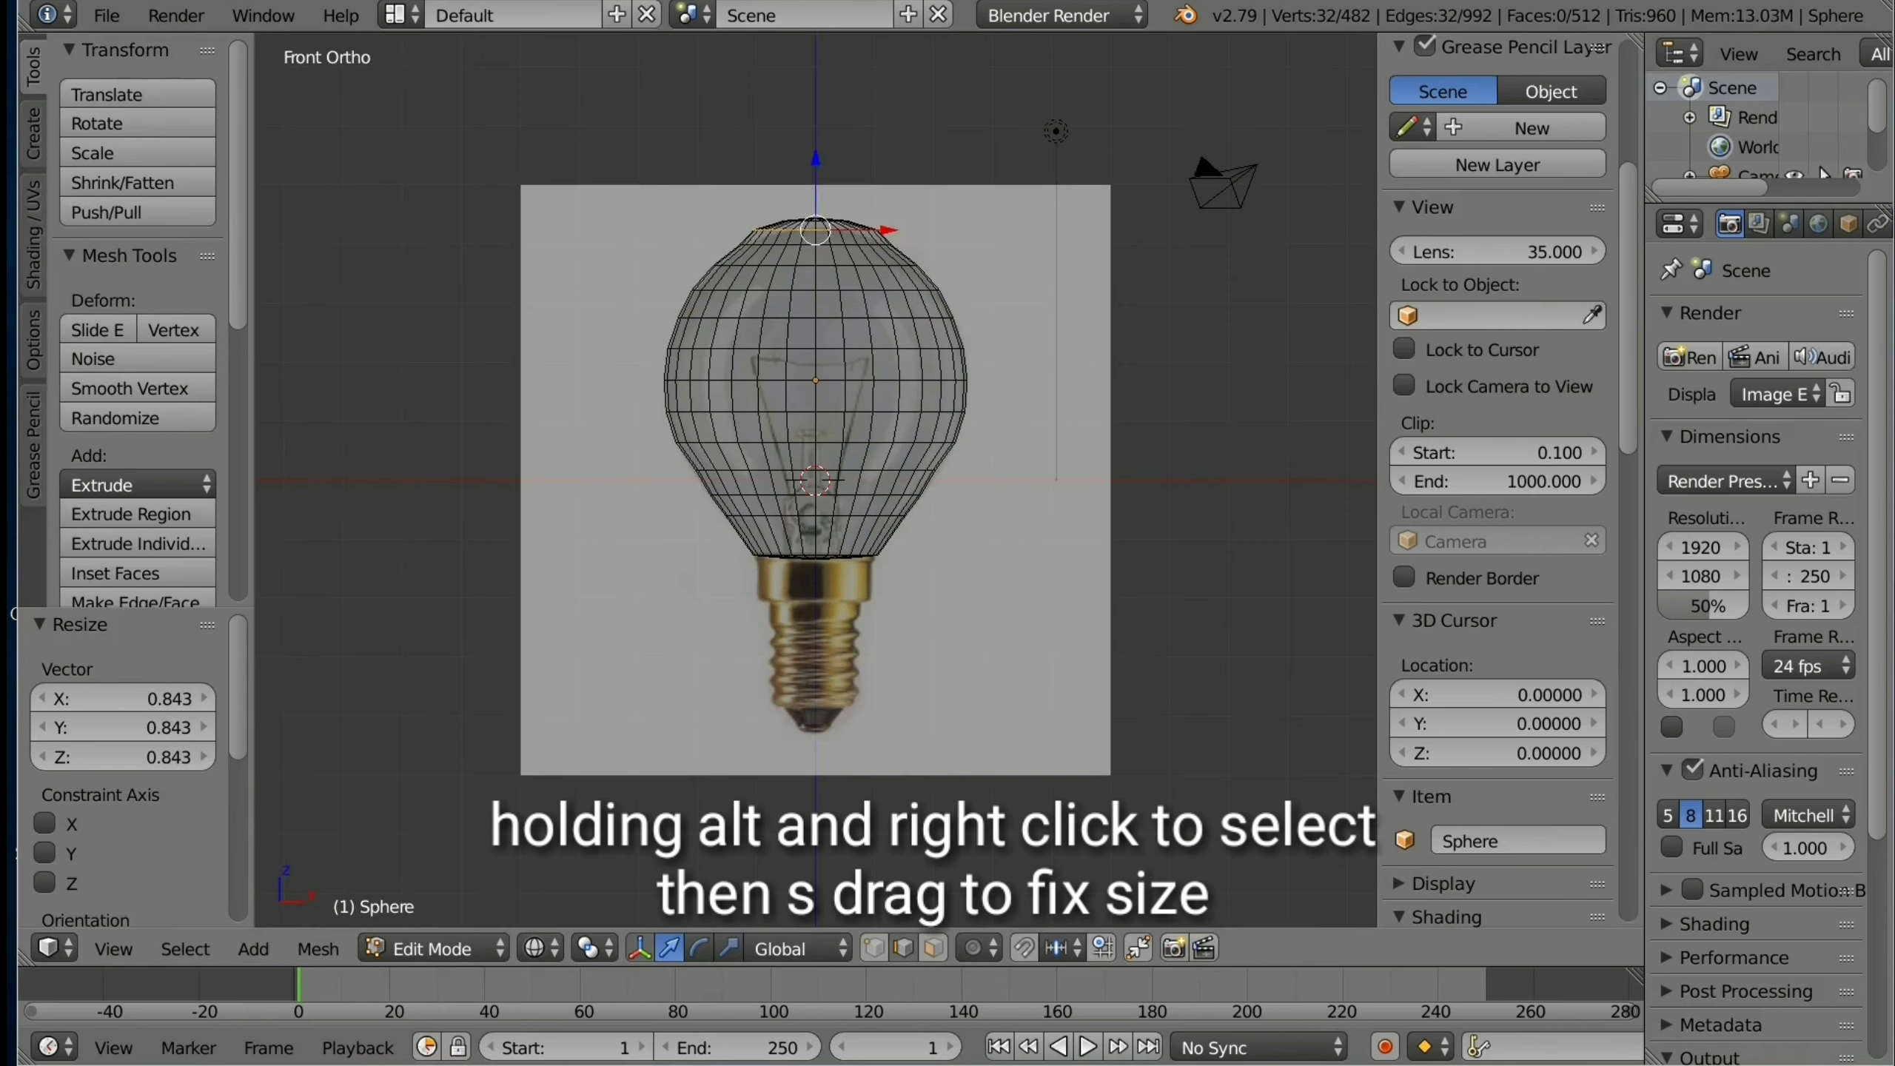
{"action": "key", "text": "s"}
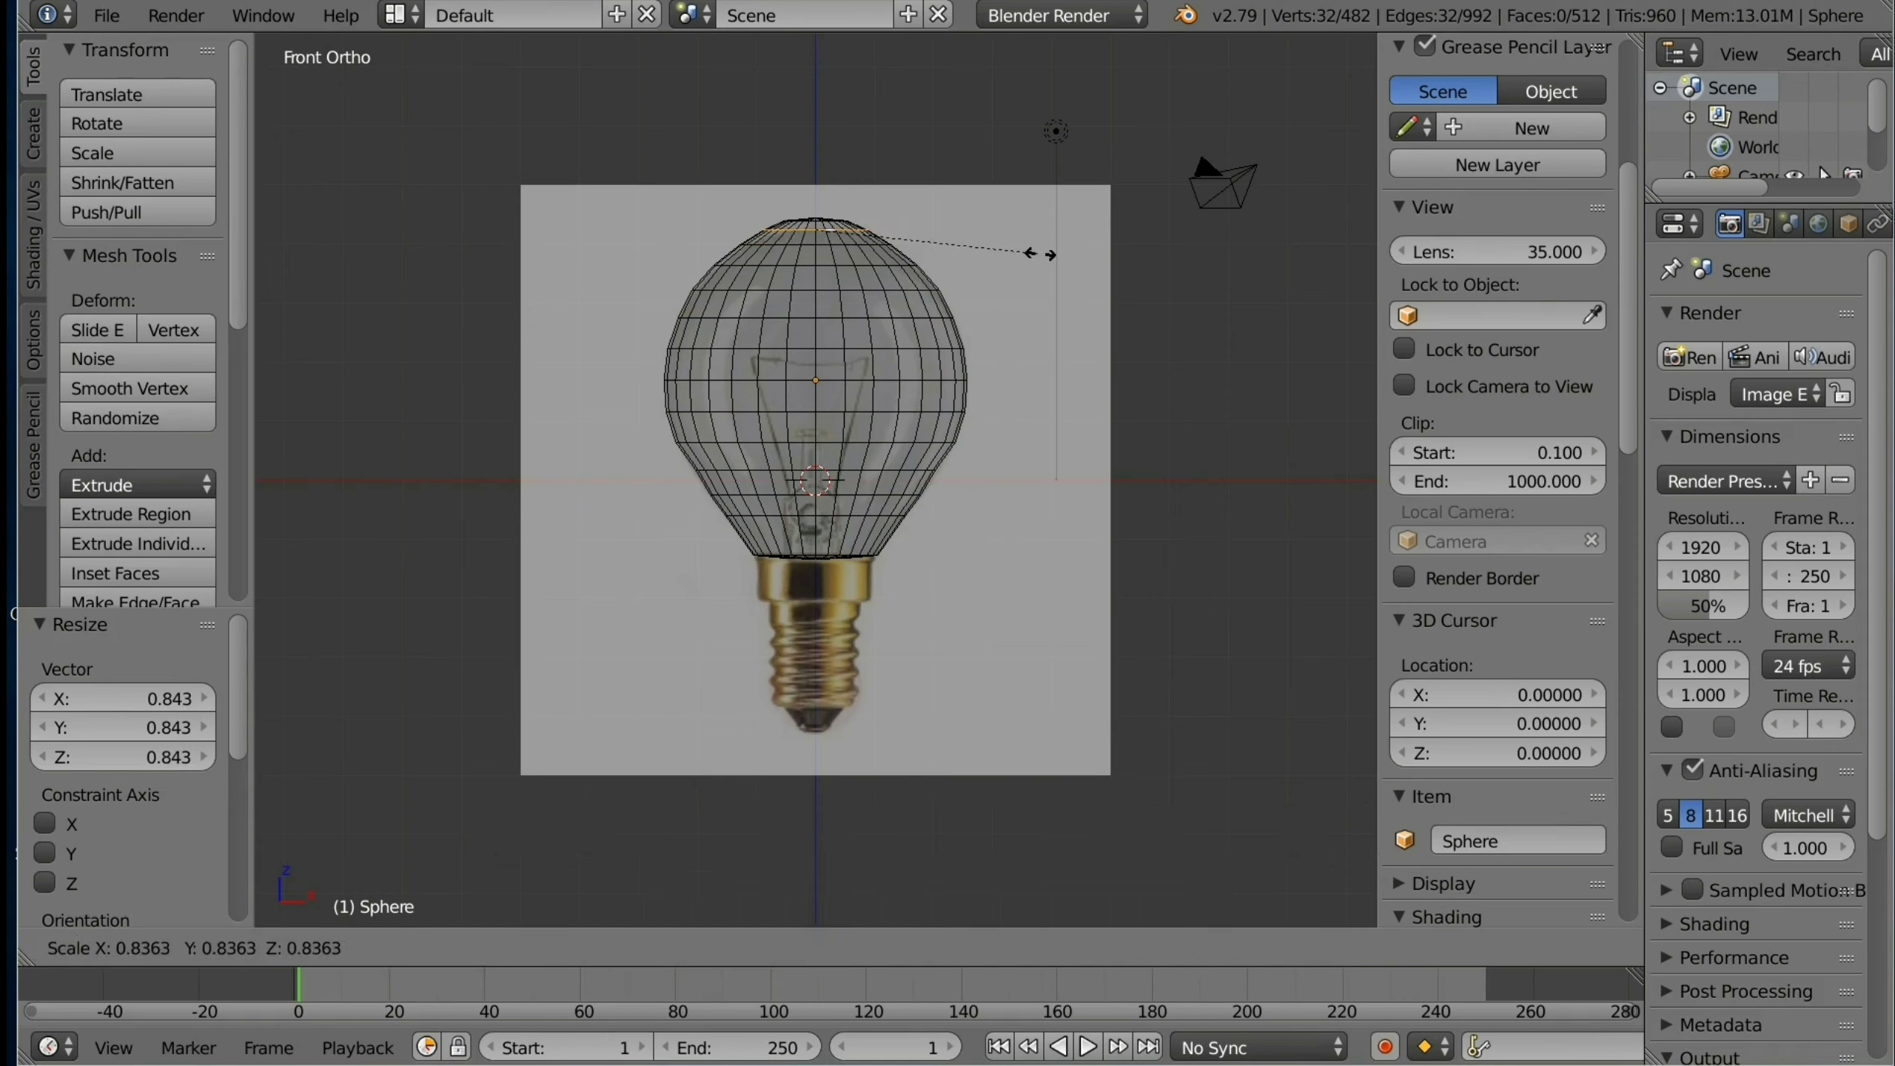
{"action": "left_click", "coordinate": [1038, 255]}
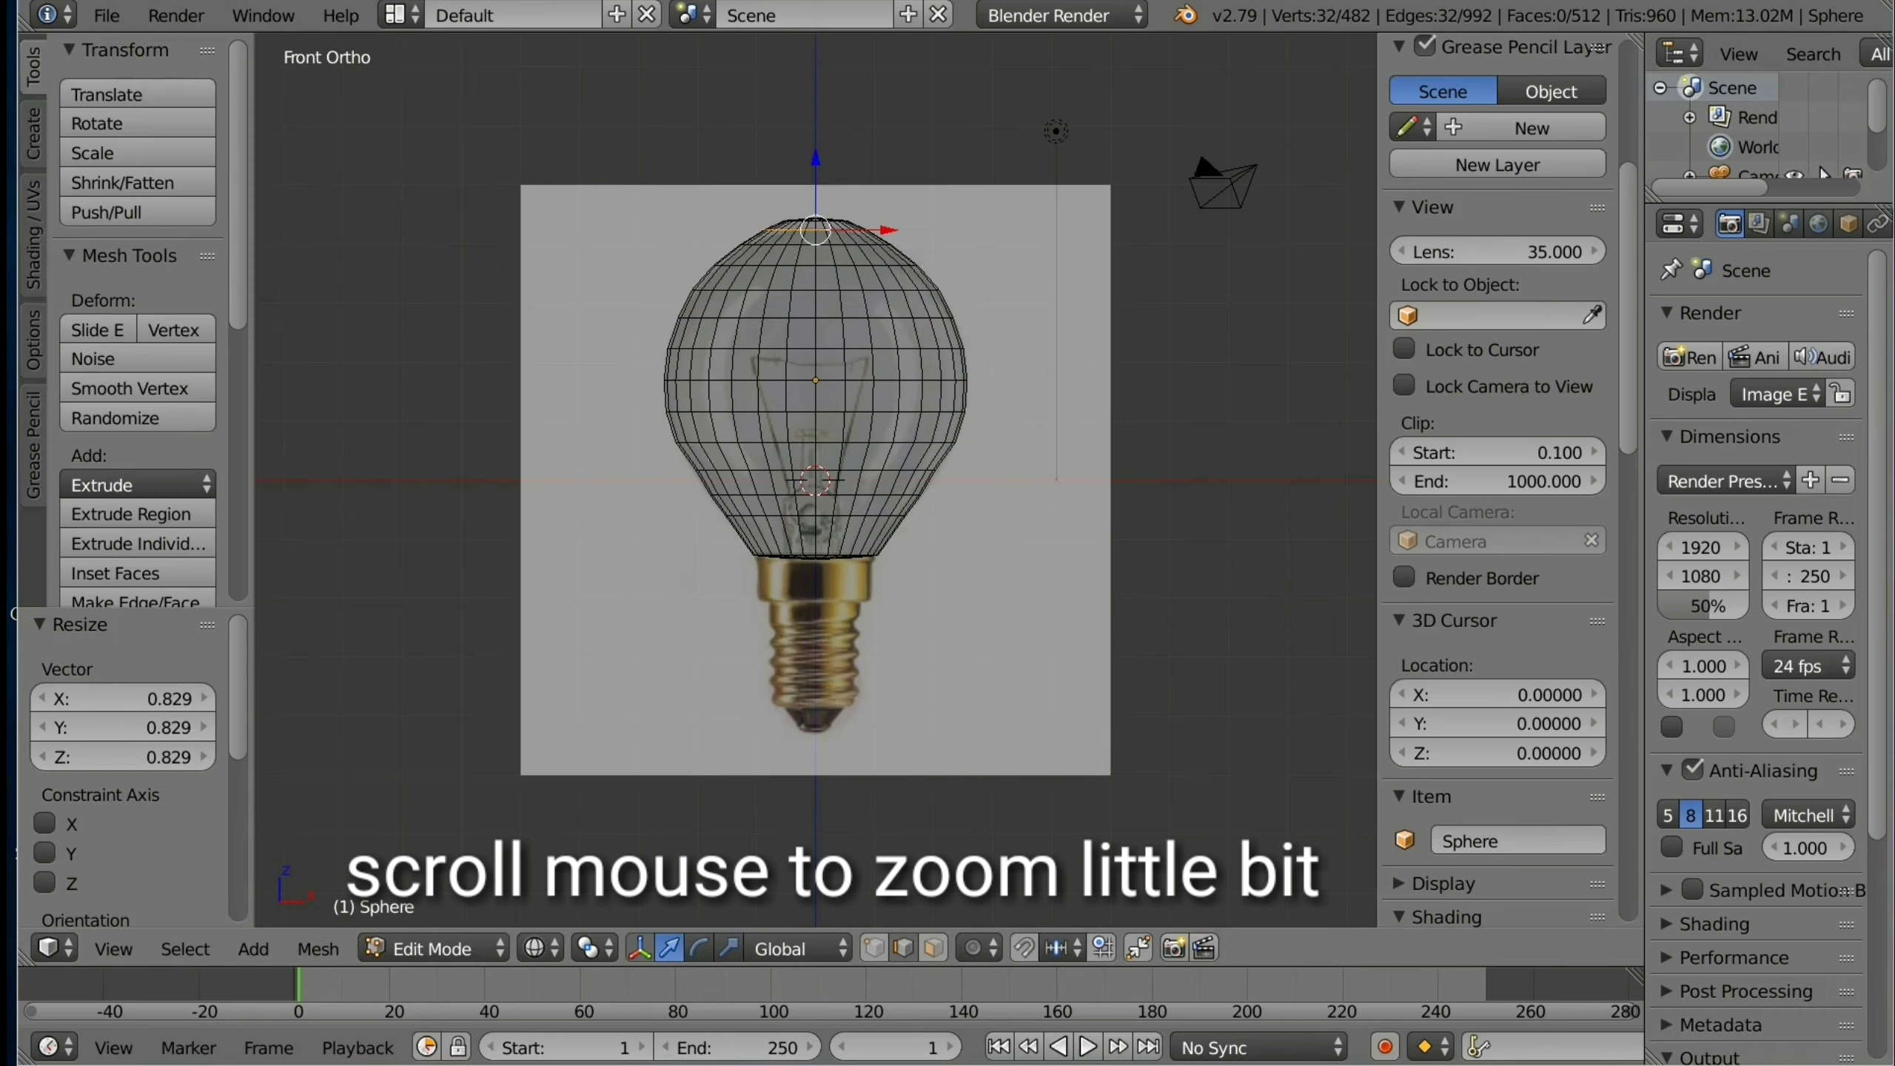
{"action": "scroll", "coordinate": [816, 480], "scroll_direction": "up", "scroll_amount": 2}
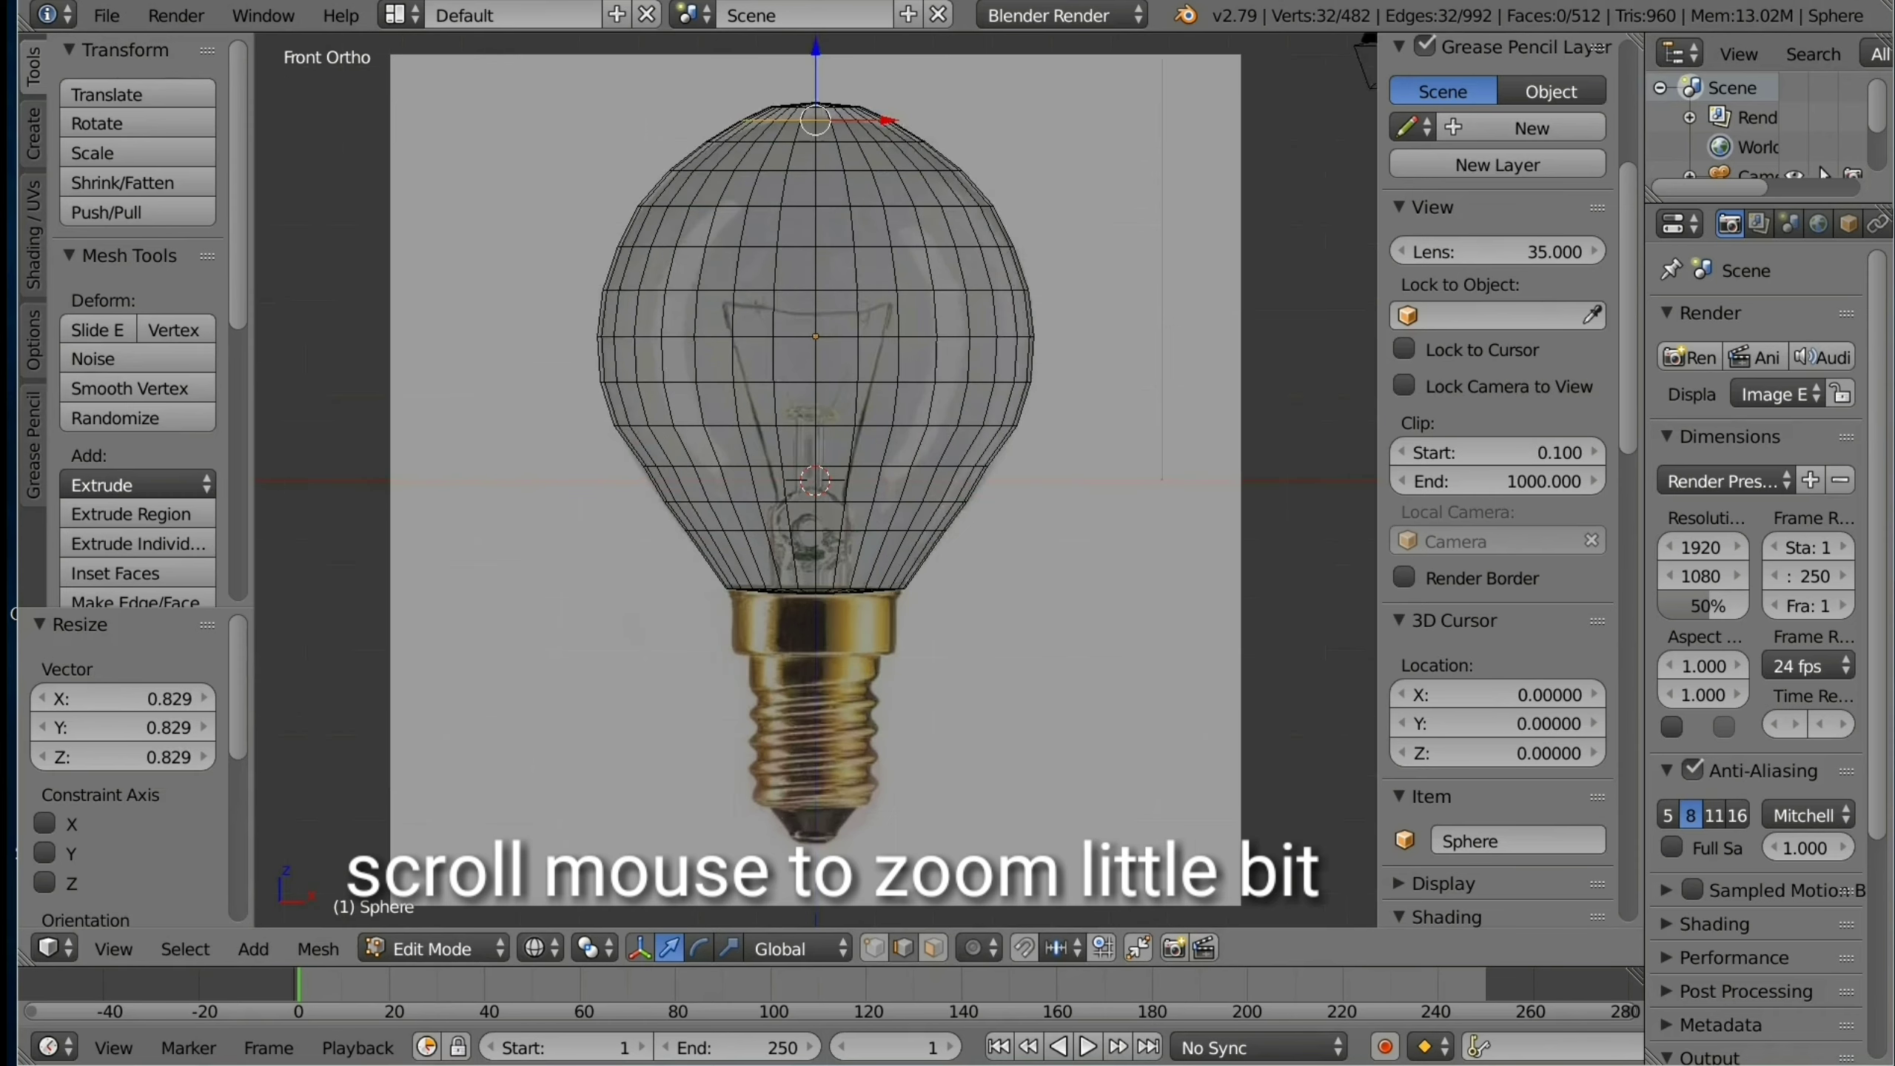
{"action": "scroll", "coordinate": [816, 480], "scroll_direction": "up", "scroll_amount": 1}
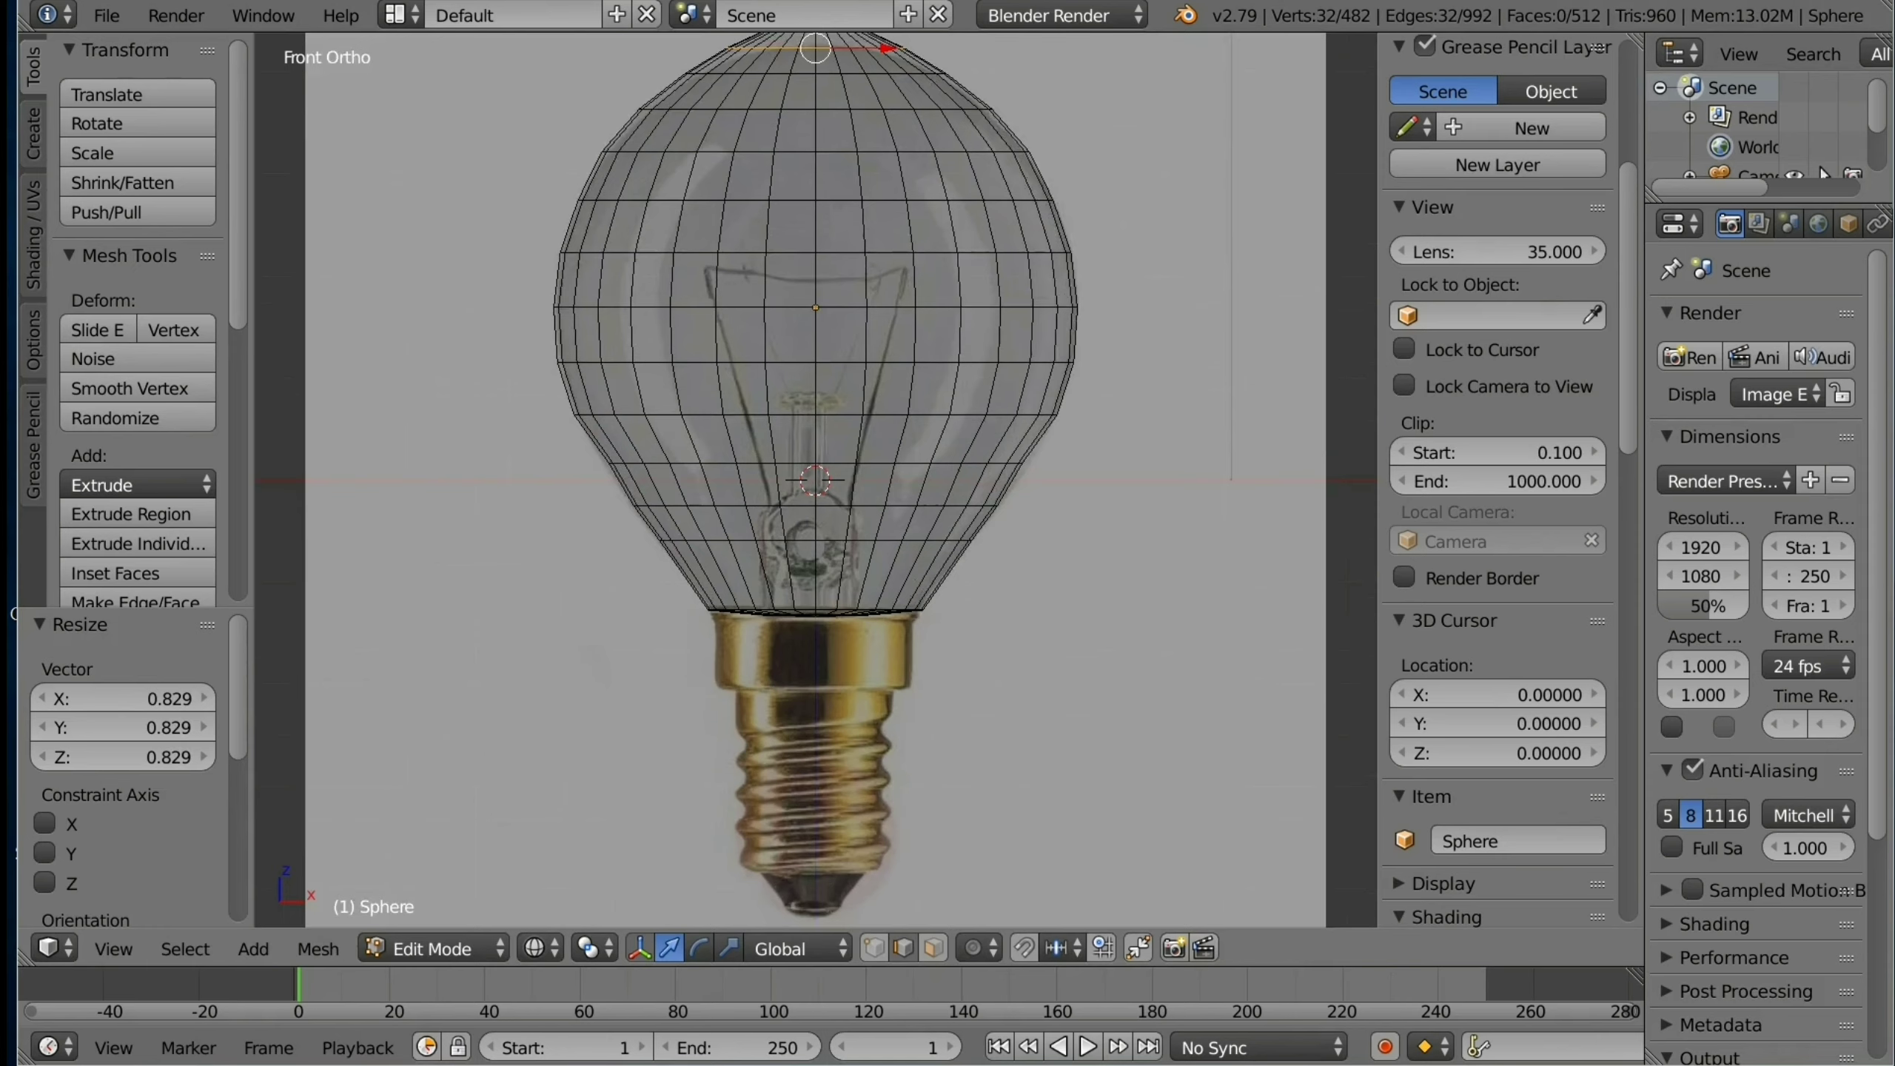
{"action": "scroll", "coordinate": [816, 480], "scroll_direction": "down", "scroll_amount": 1}
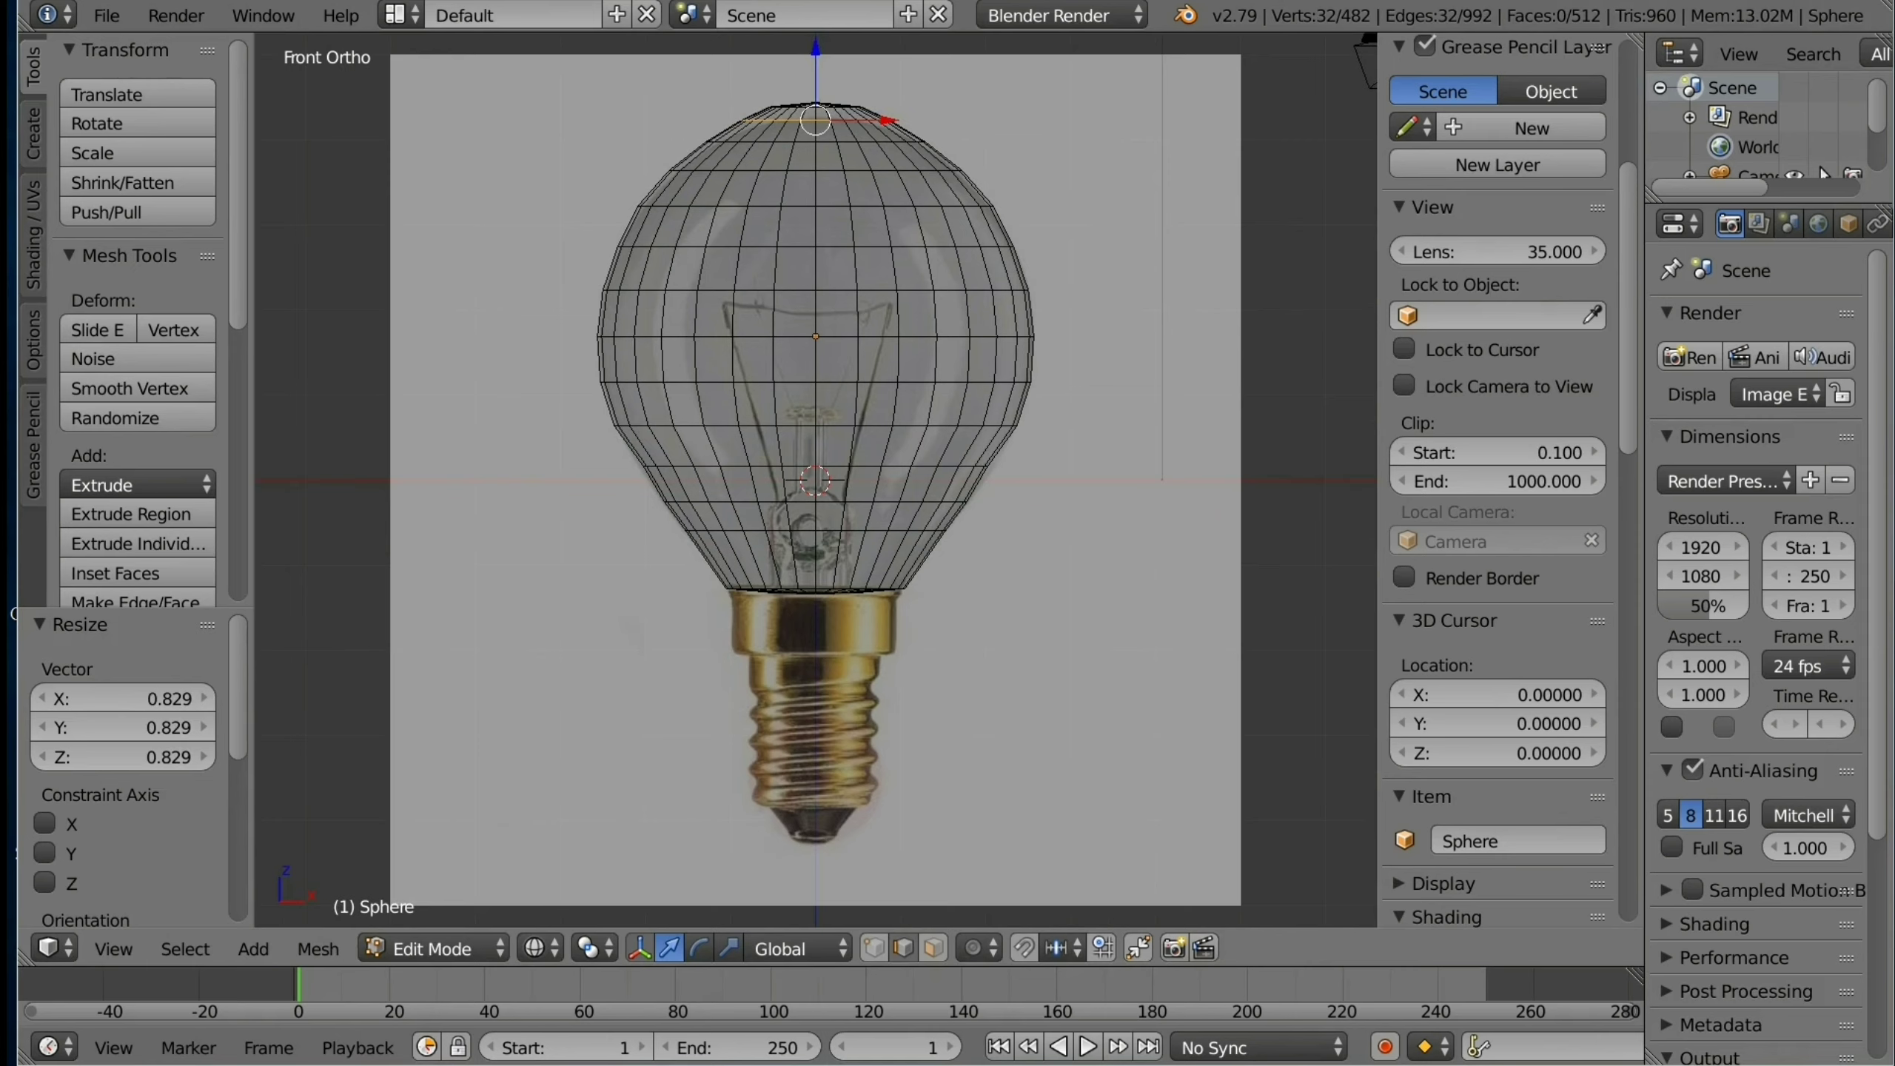
{"action": "right_click", "coordinate": [793, 105]}
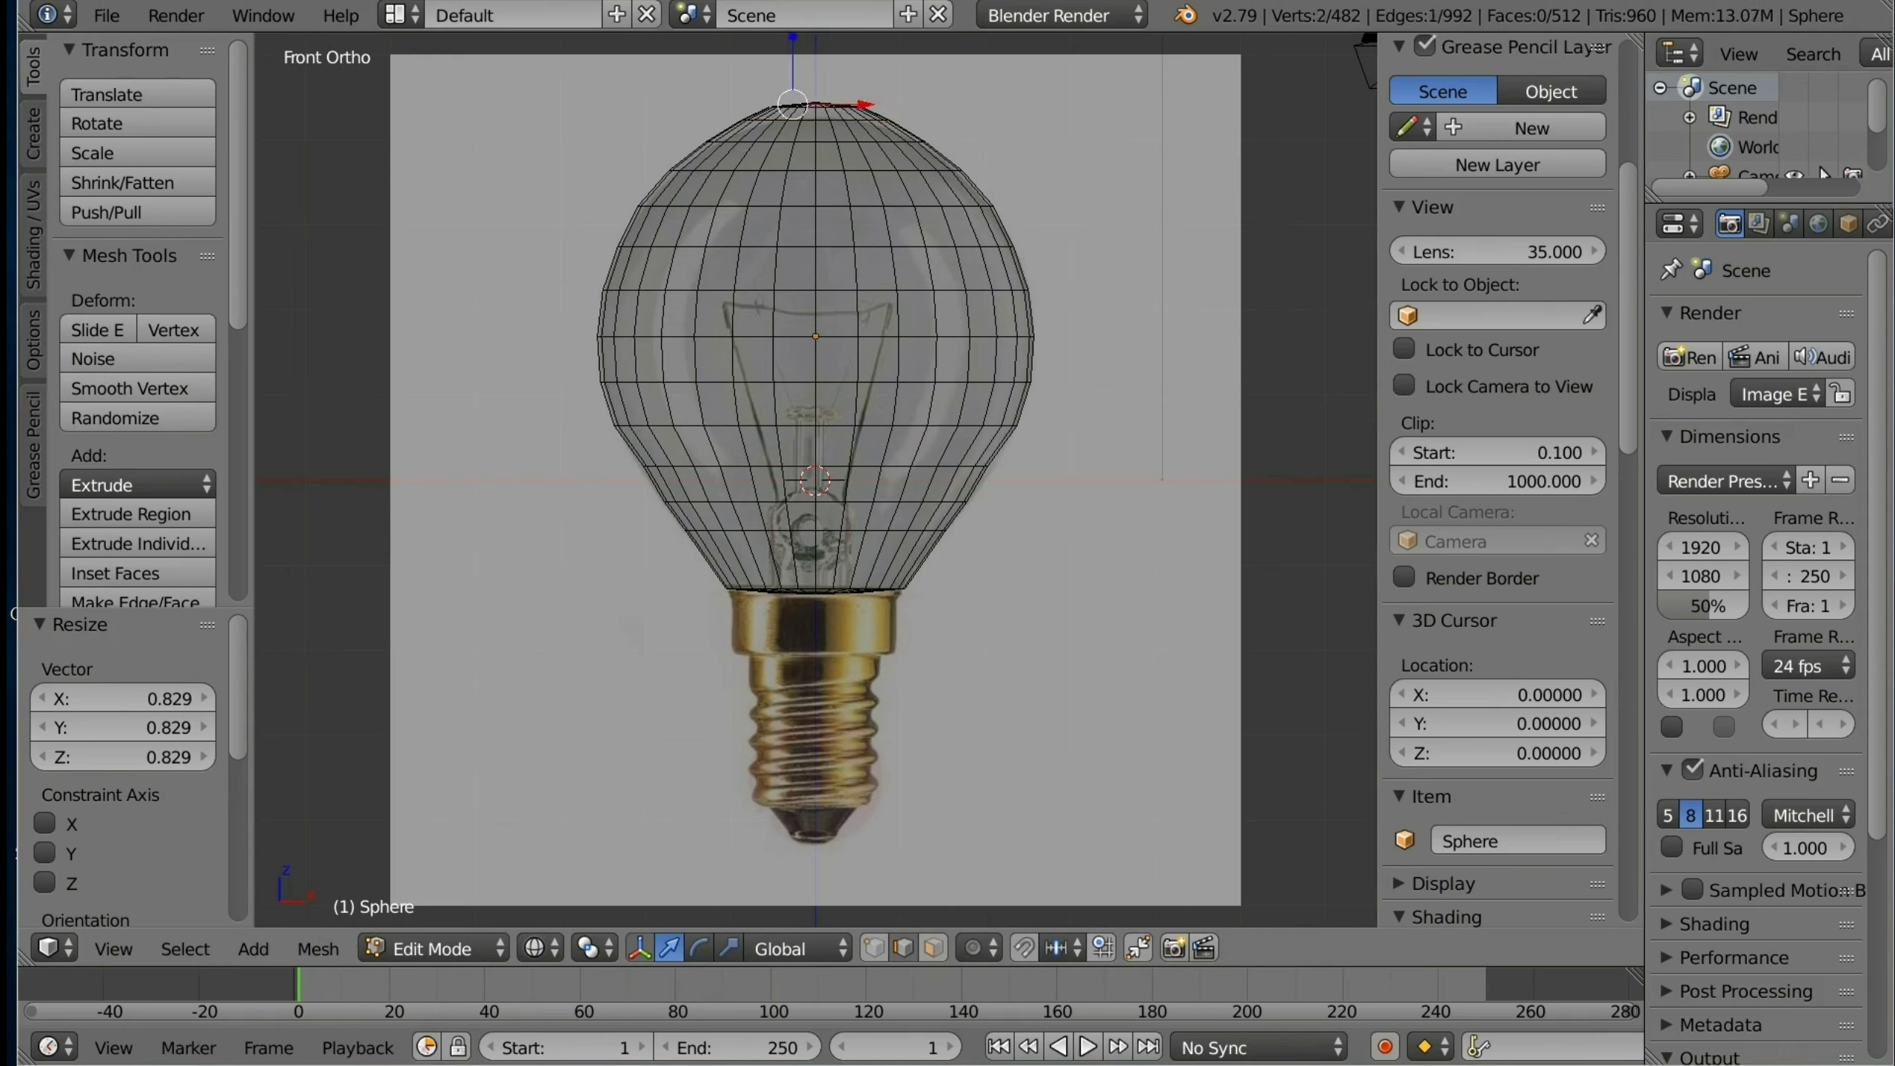
Step: Box-select the sphere's top vertices and shrink them slightly
{"action": "key", "text": "a"}
{"action": "scroll", "coordinate": [1497, 523], "scroll_direction": "down", "scroll_amount": 5}
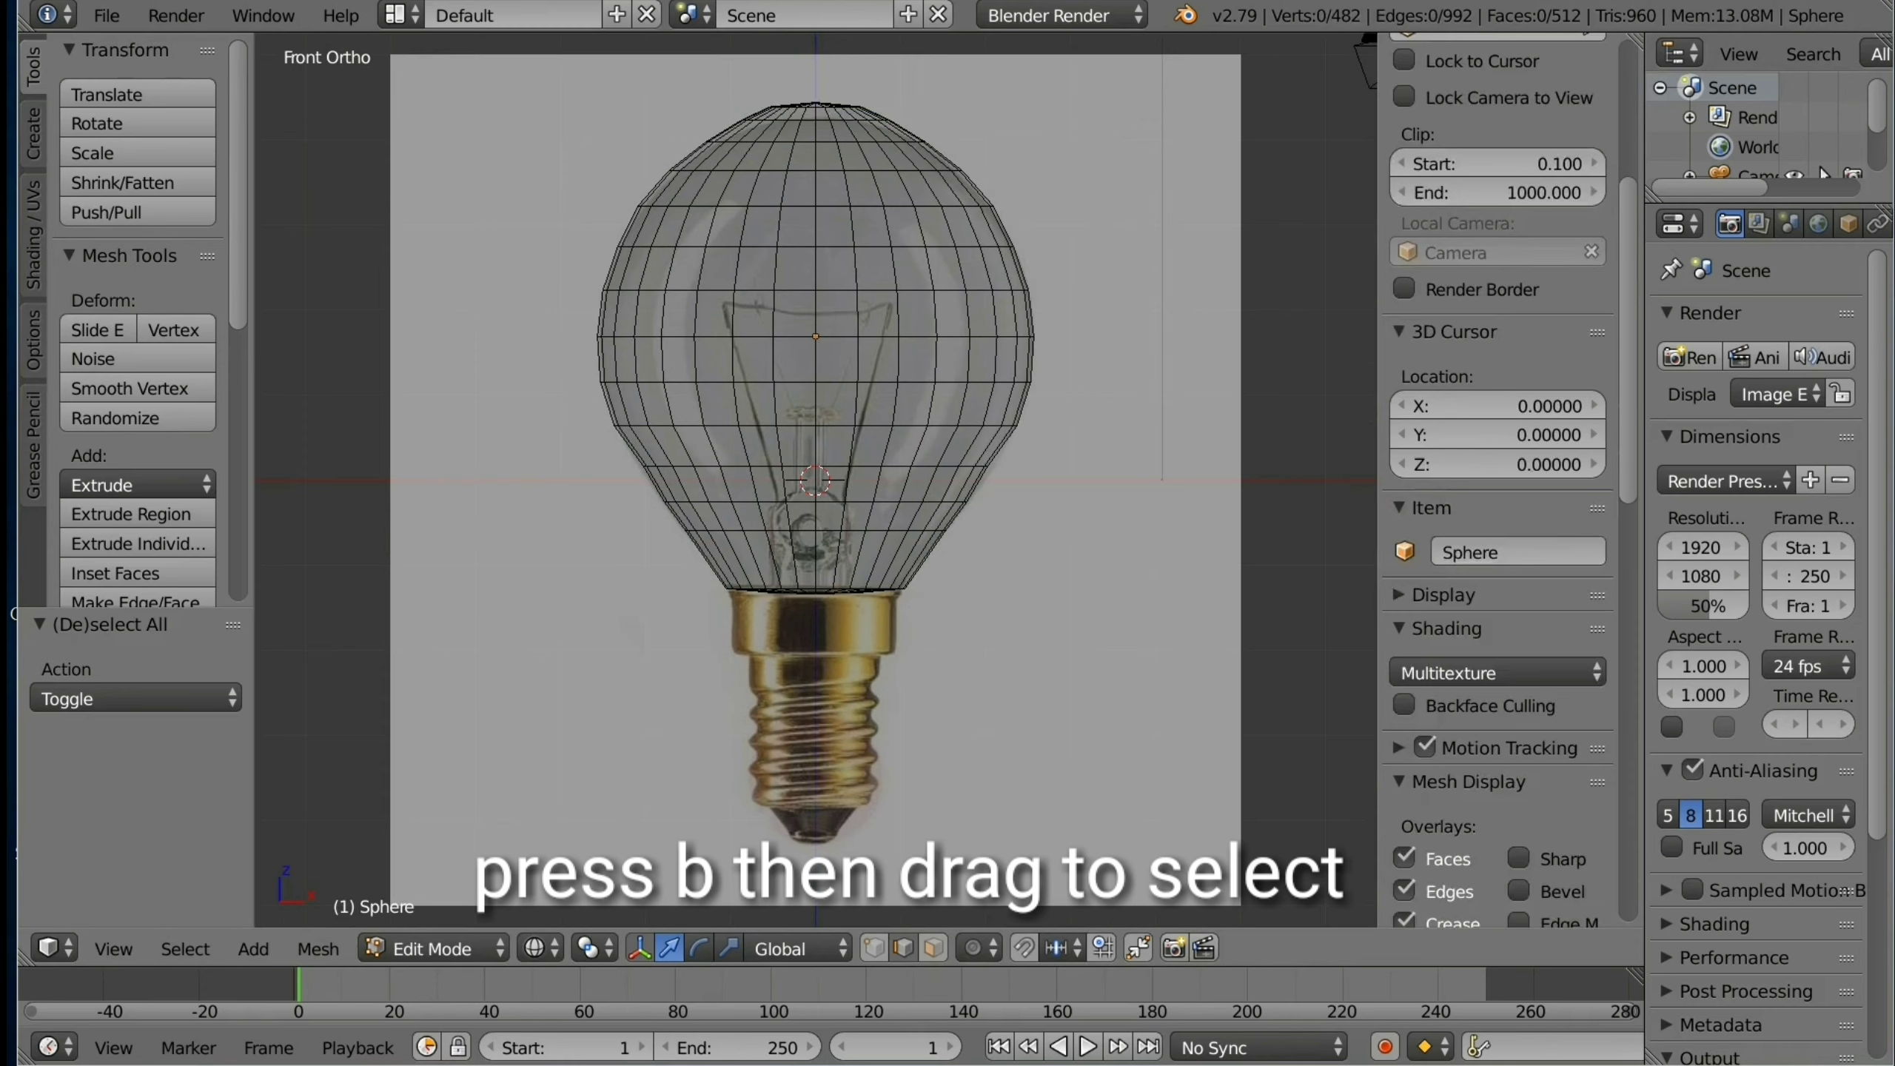
{"action": "key", "text": "b"}
{"action": "left_click_drag", "start_coordinate": [694, 73], "coordinate": [940, 113]}
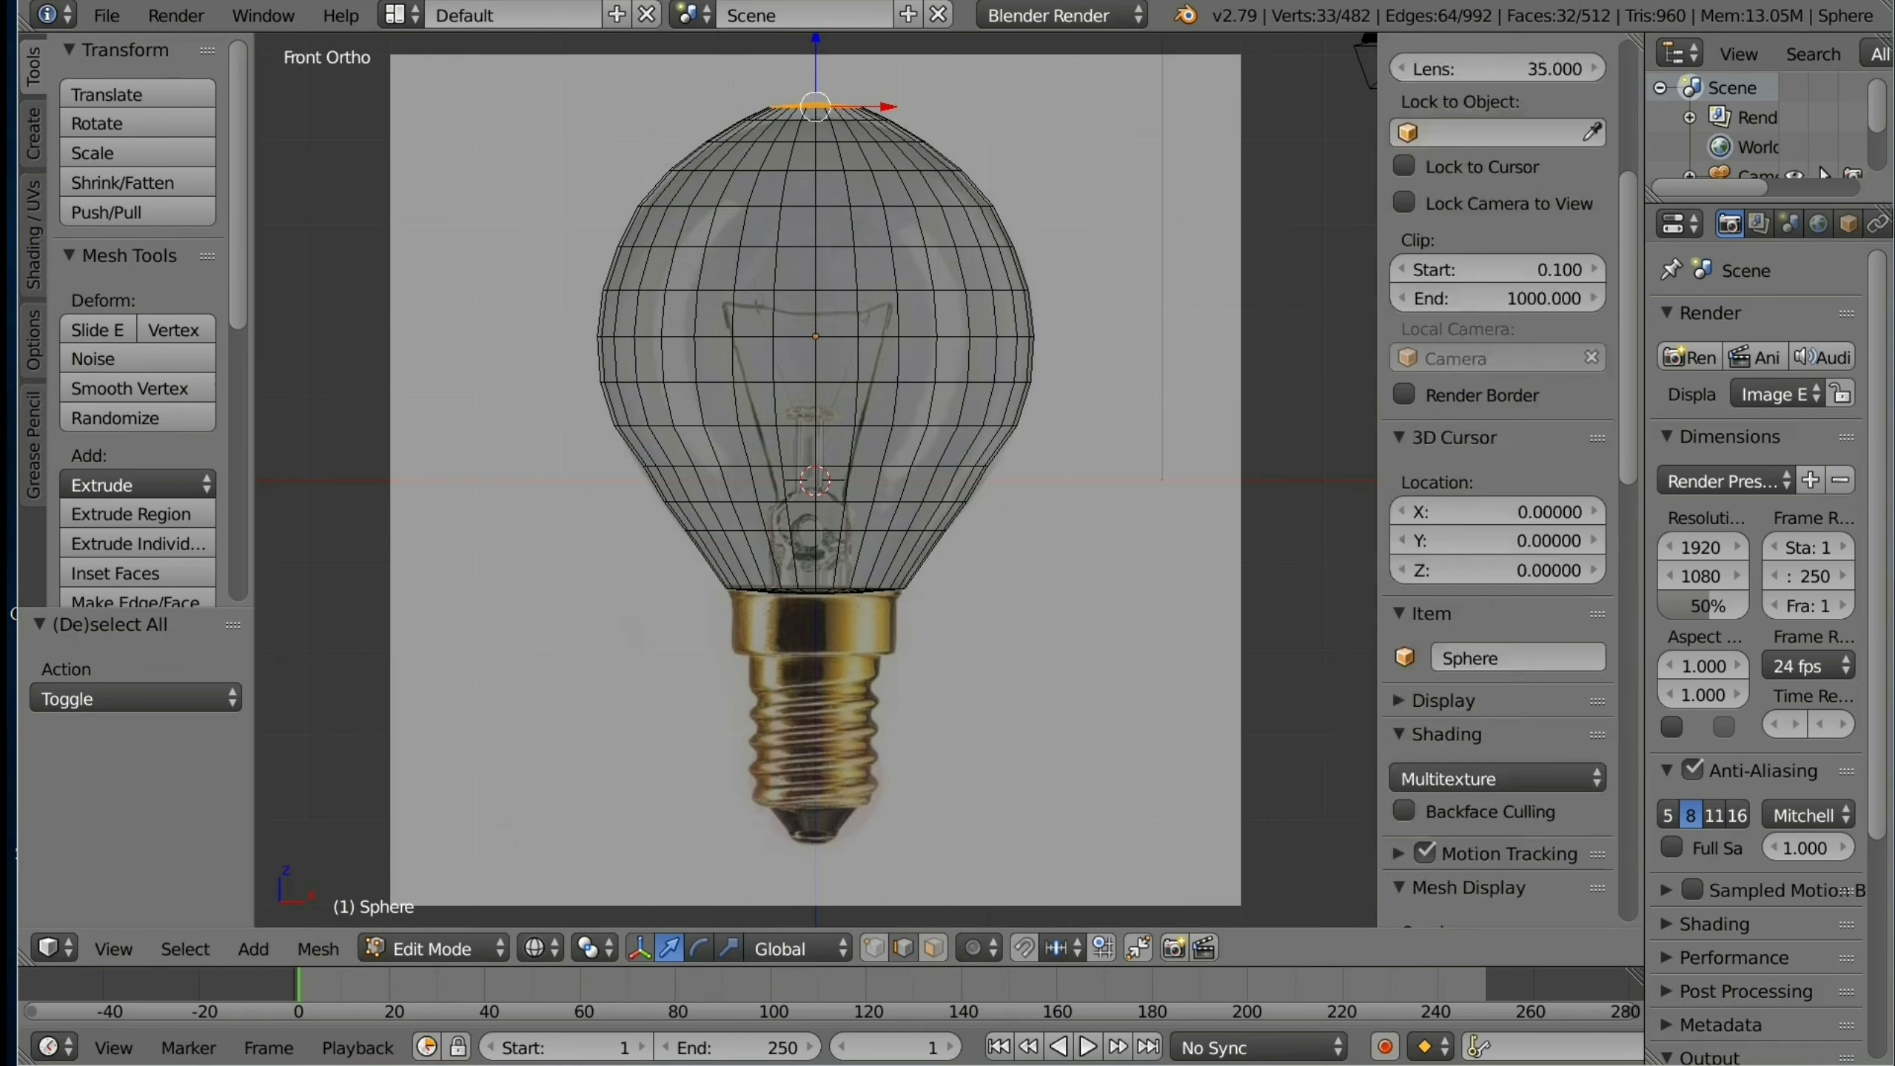
{"action": "scroll", "coordinate": [1498, 478], "scroll_direction": "up", "scroll_amount": 5}
{"action": "key", "text": "s"}
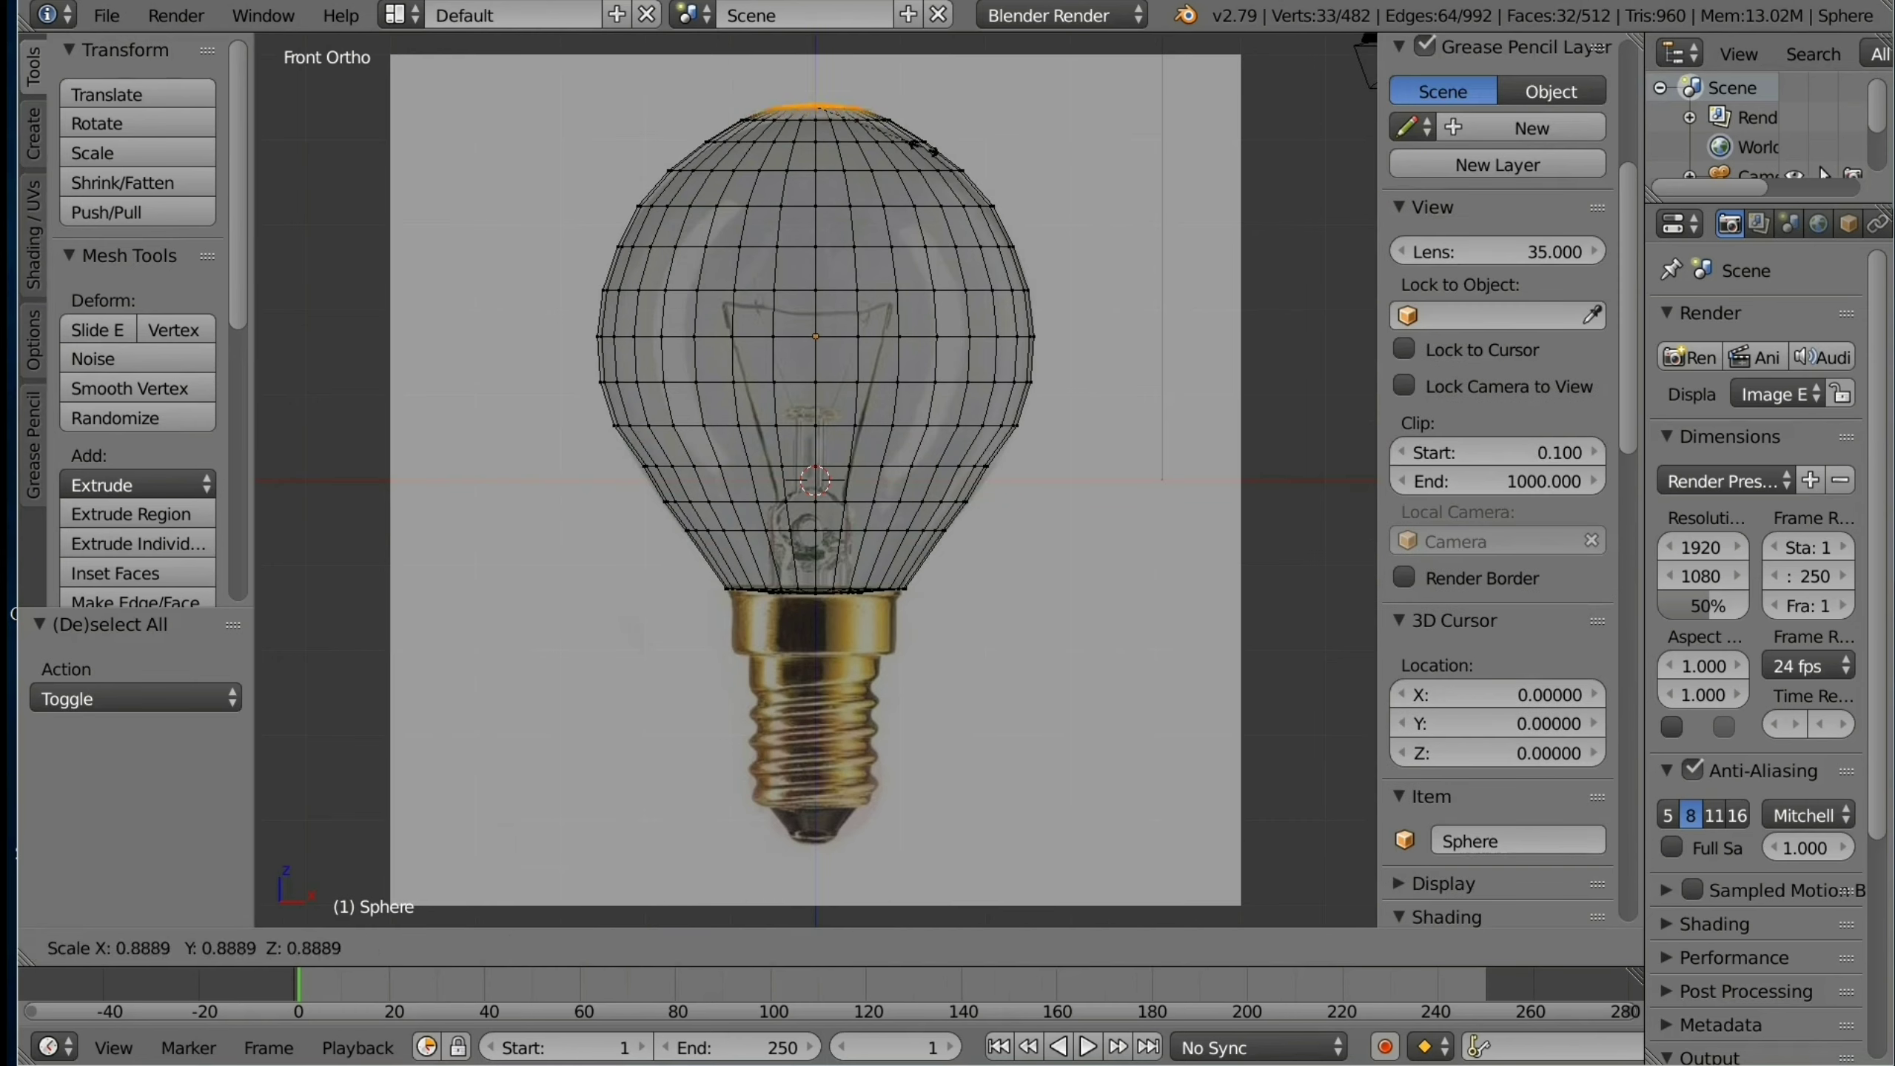
{"action": "left_click", "coordinate": [923, 148]}
Step: Merge the selected top vertices at center, leaving 450 vertices, and check from front view
{"action": "scroll", "coordinate": [149, 373], "scroll_direction": "down", "scroll_amount": 8}
{"action": "scroll", "coordinate": [208, 561], "scroll_direction": "down", "scroll_amount": 2}
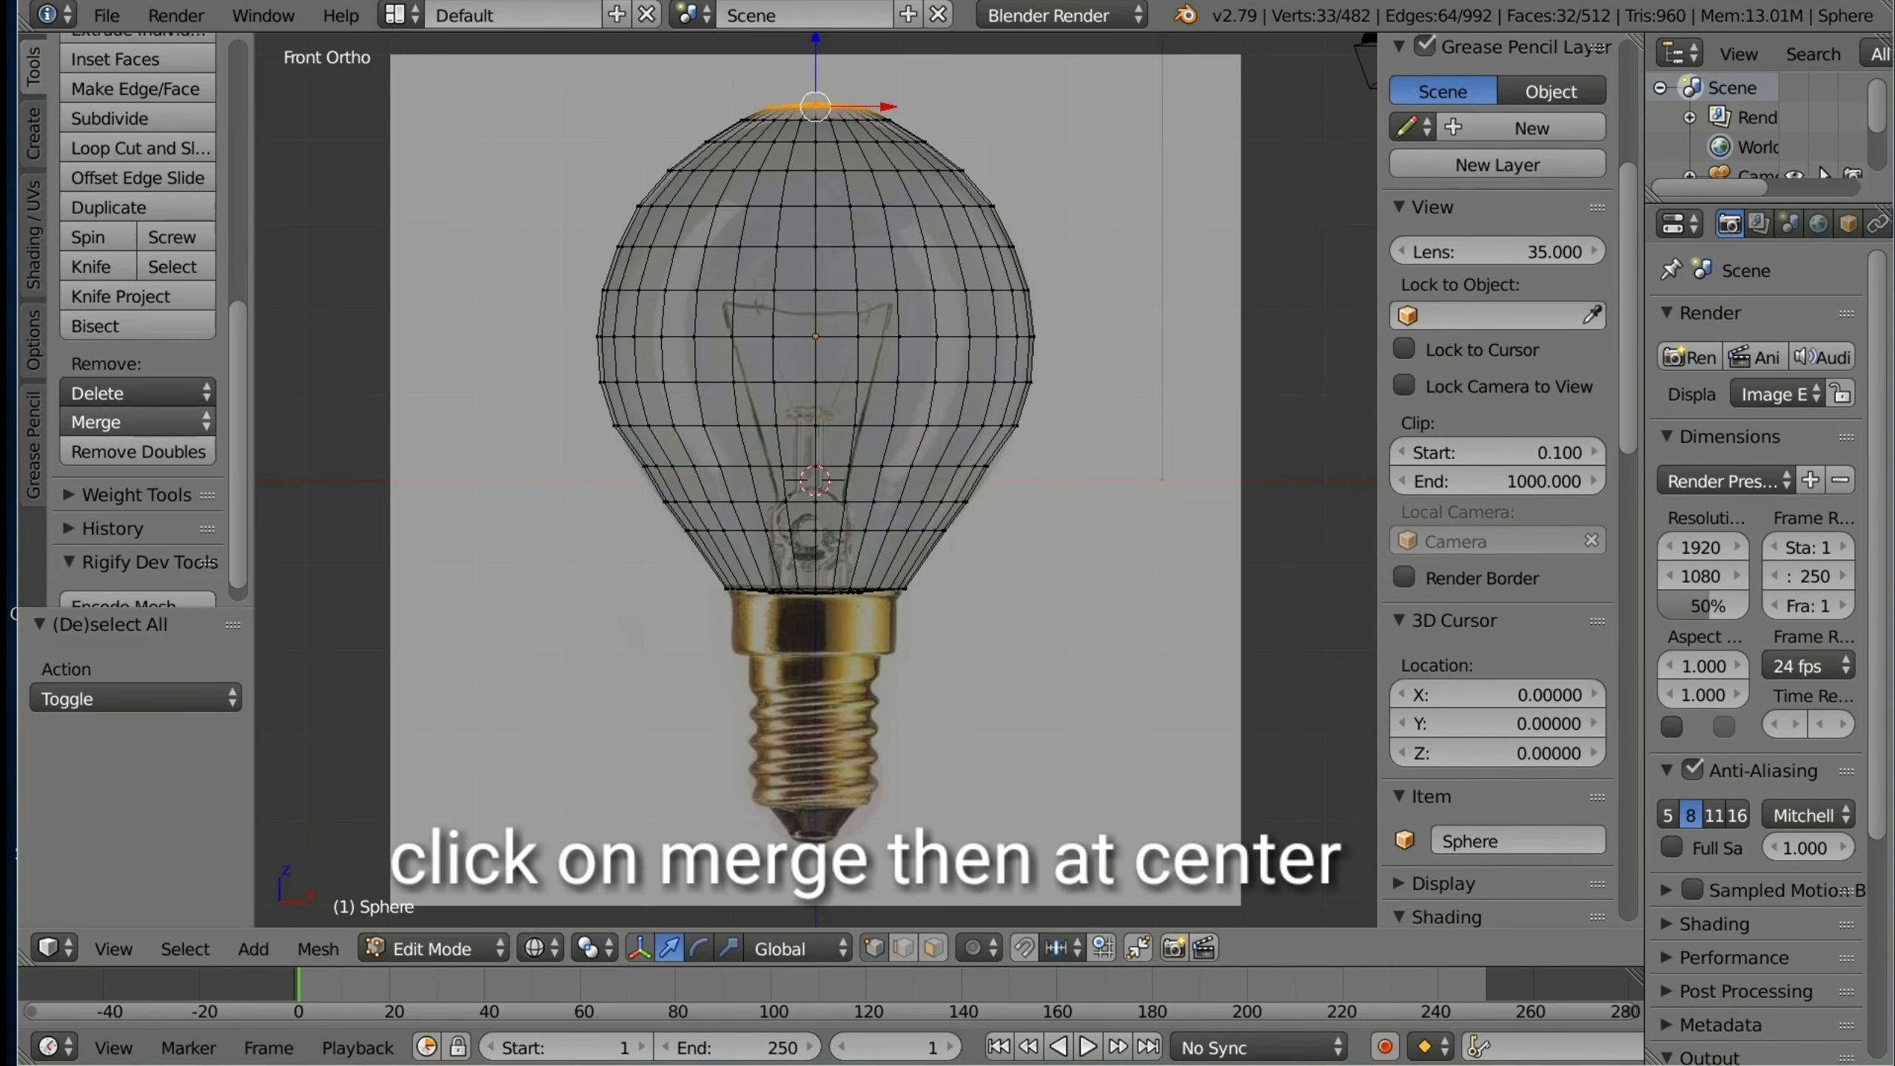
{"action": "left_click", "coordinate": [138, 422]}
{"action": "left_click", "coordinate": [139, 459]}
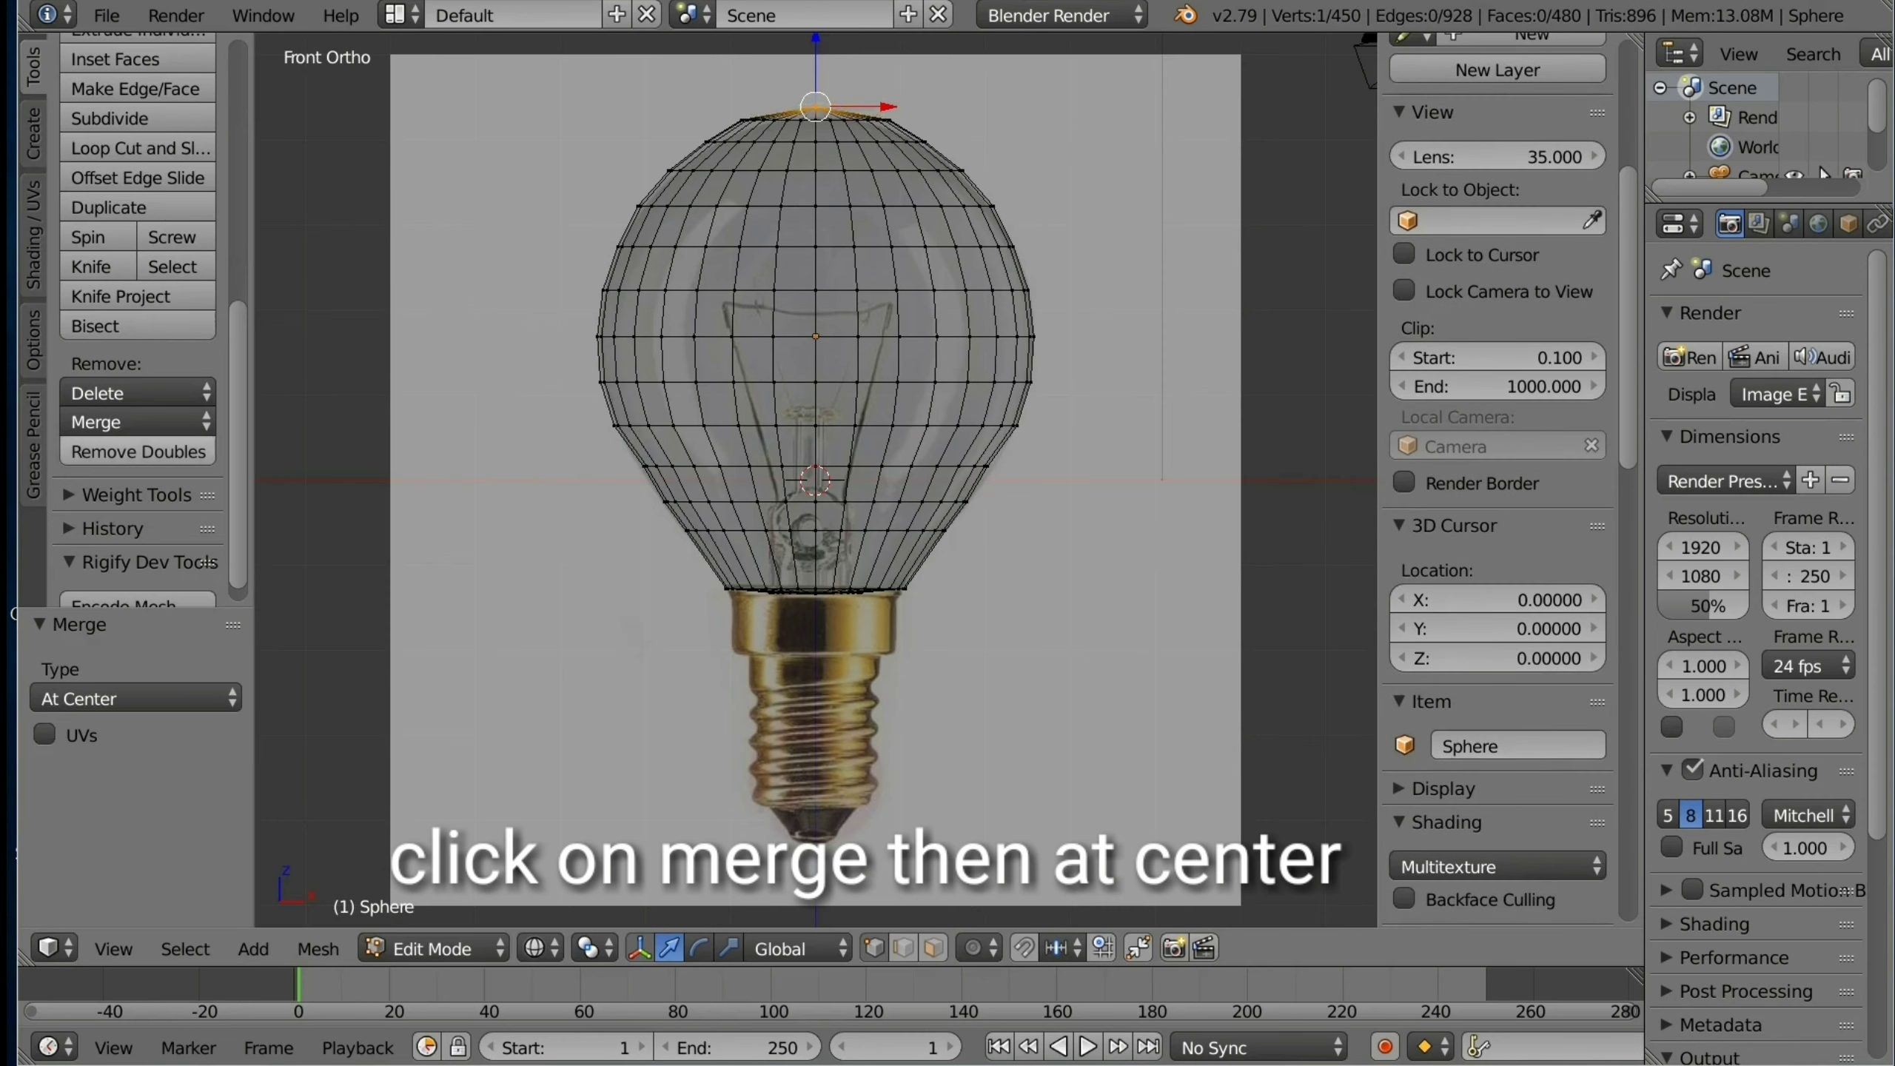
{"action": "middle_click_drag", "start_coordinate": [821, 523], "coordinate": [822, 388]}
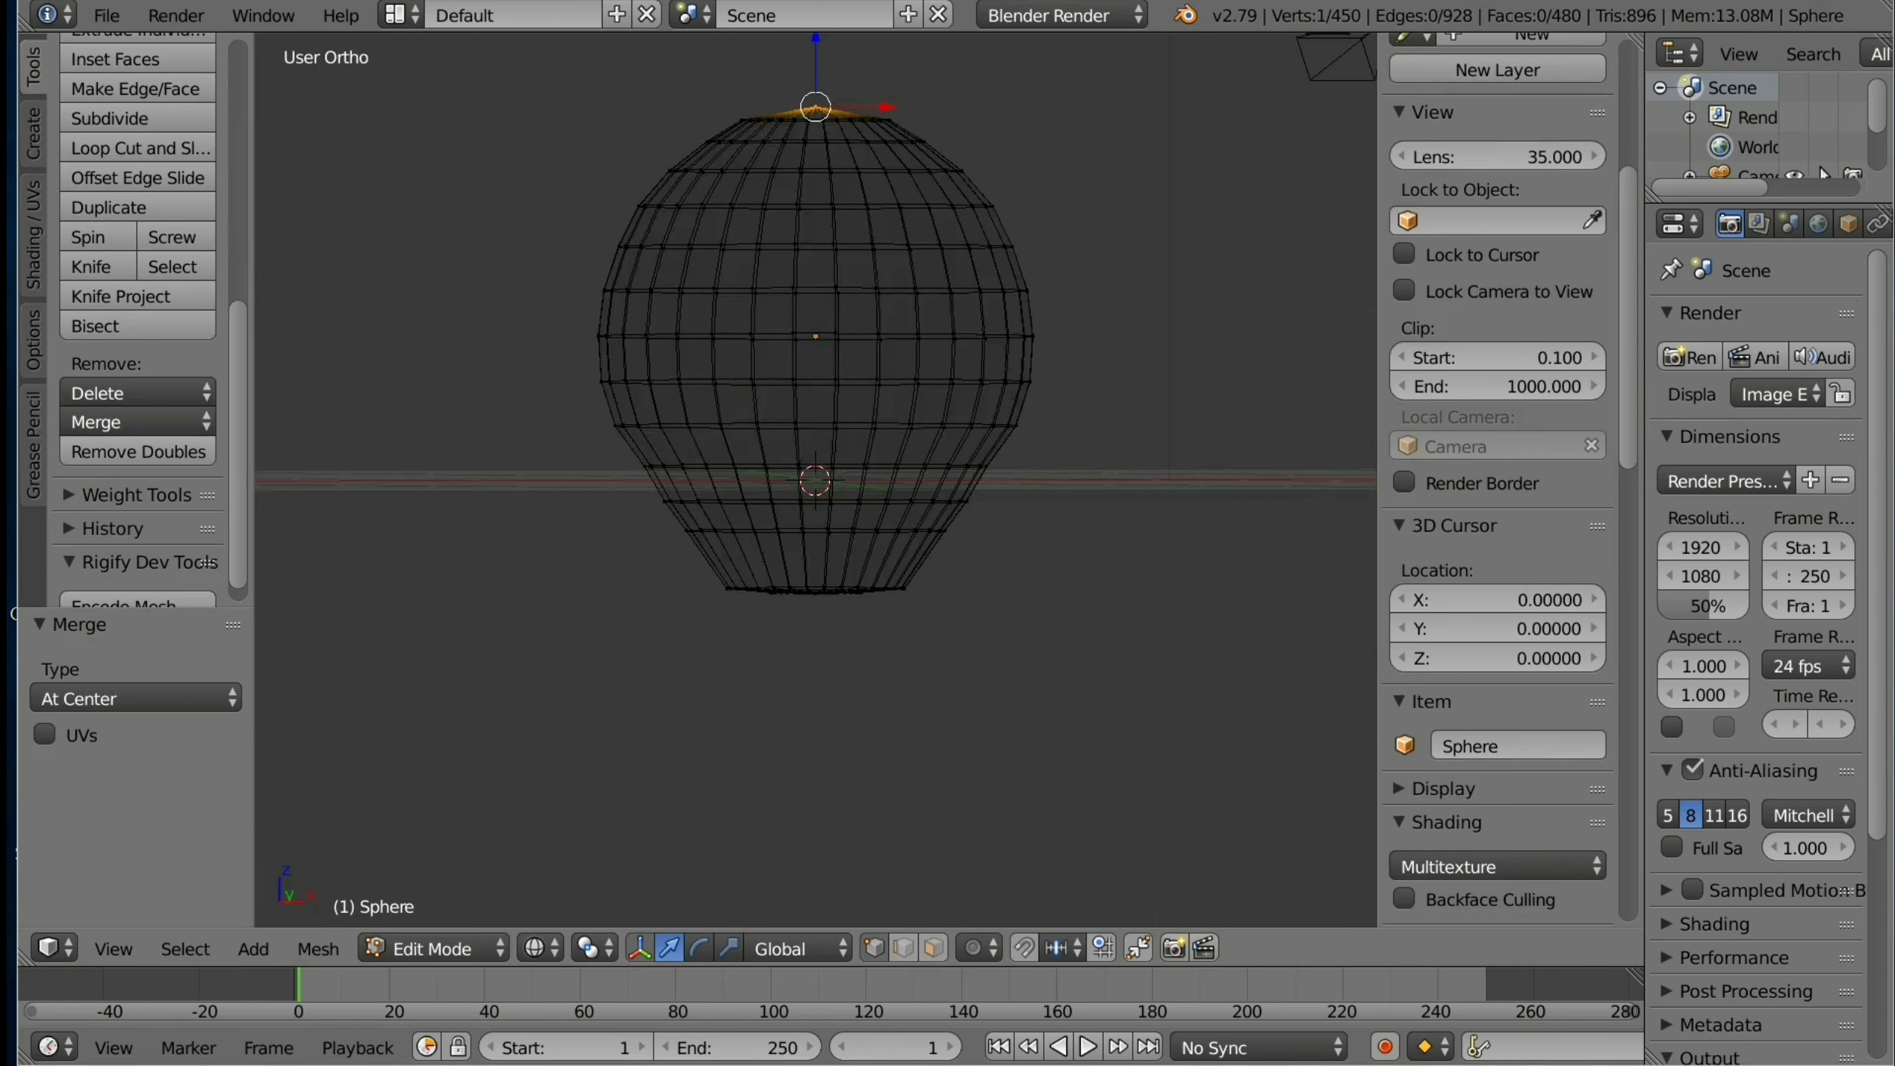
{"action": "key", "text": "KP_1"}
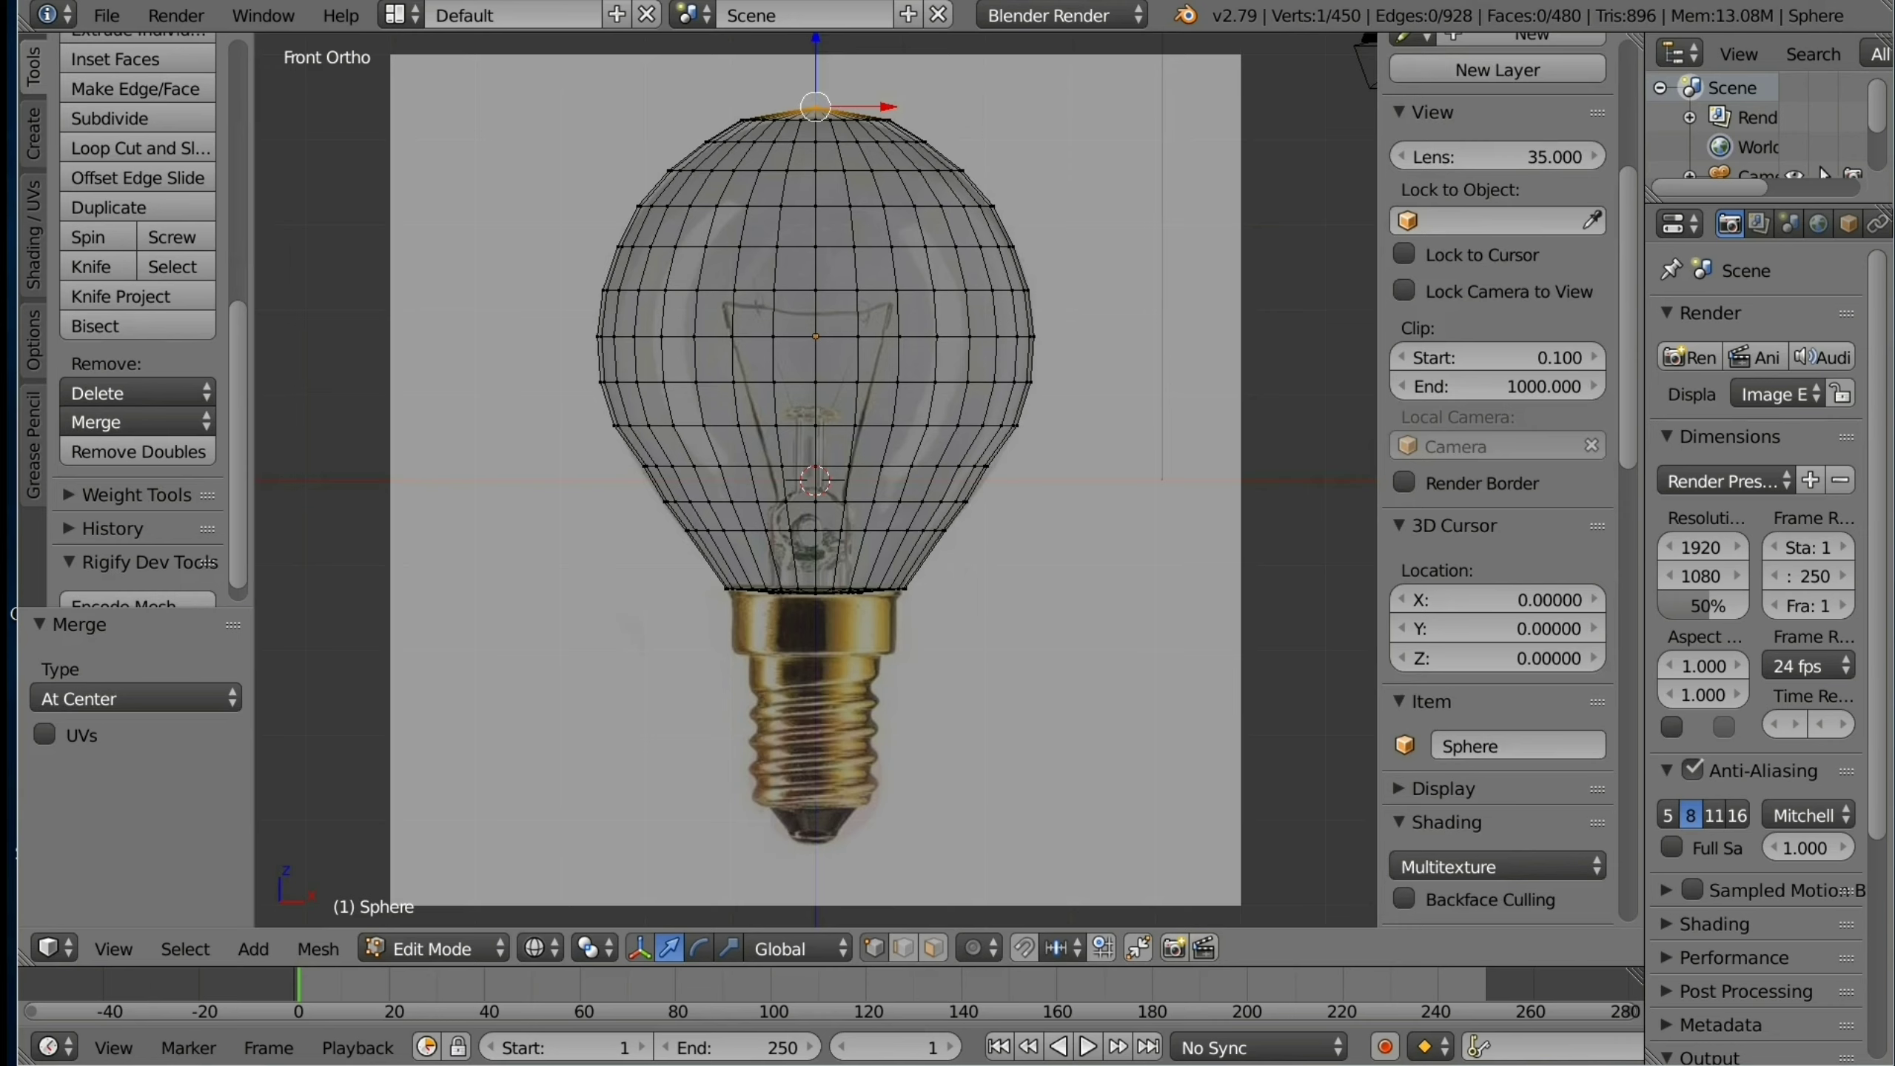
Step: Scale the bulb's top edge loop to 0.764
{"action": "right_click", "coordinate": [801, 120]}
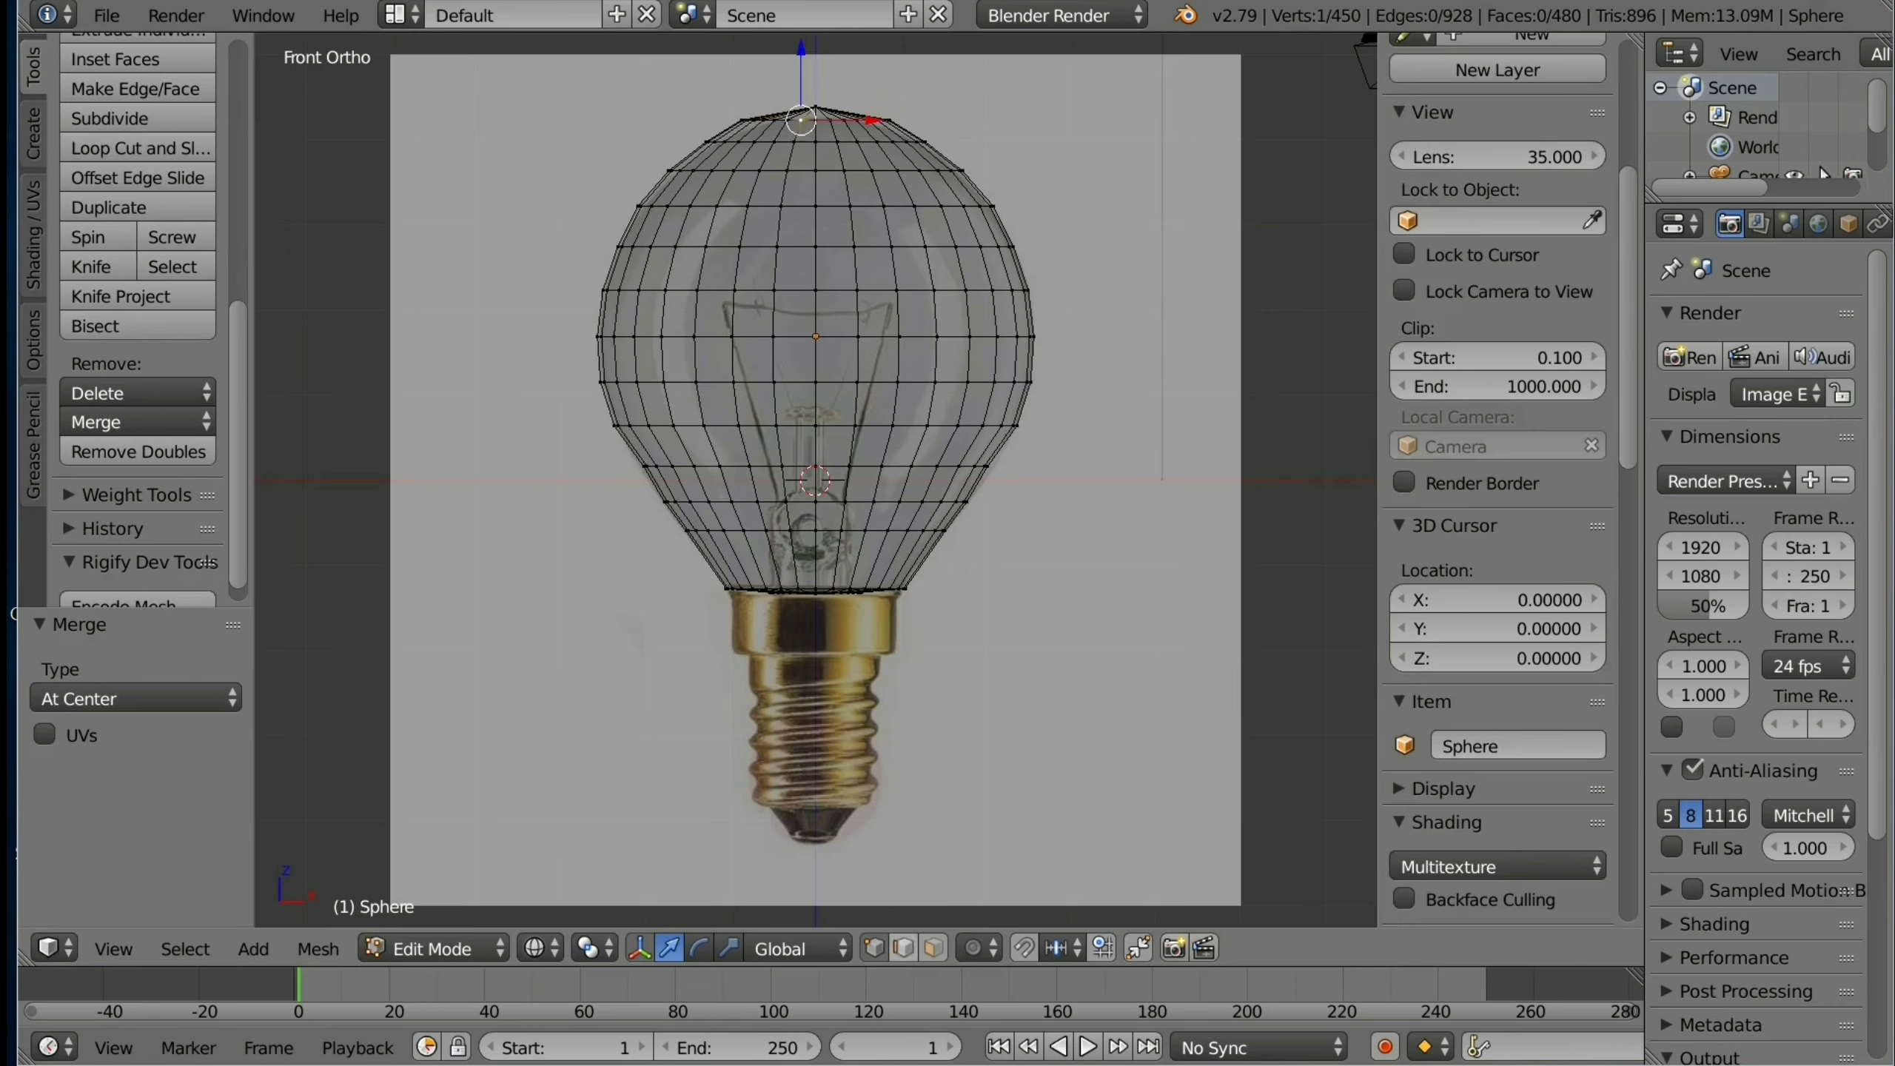
{"action": "key", "text": "a"}
{"action": "scroll", "coordinate": [1498, 523], "scroll_direction": "down", "scroll_amount": 5}
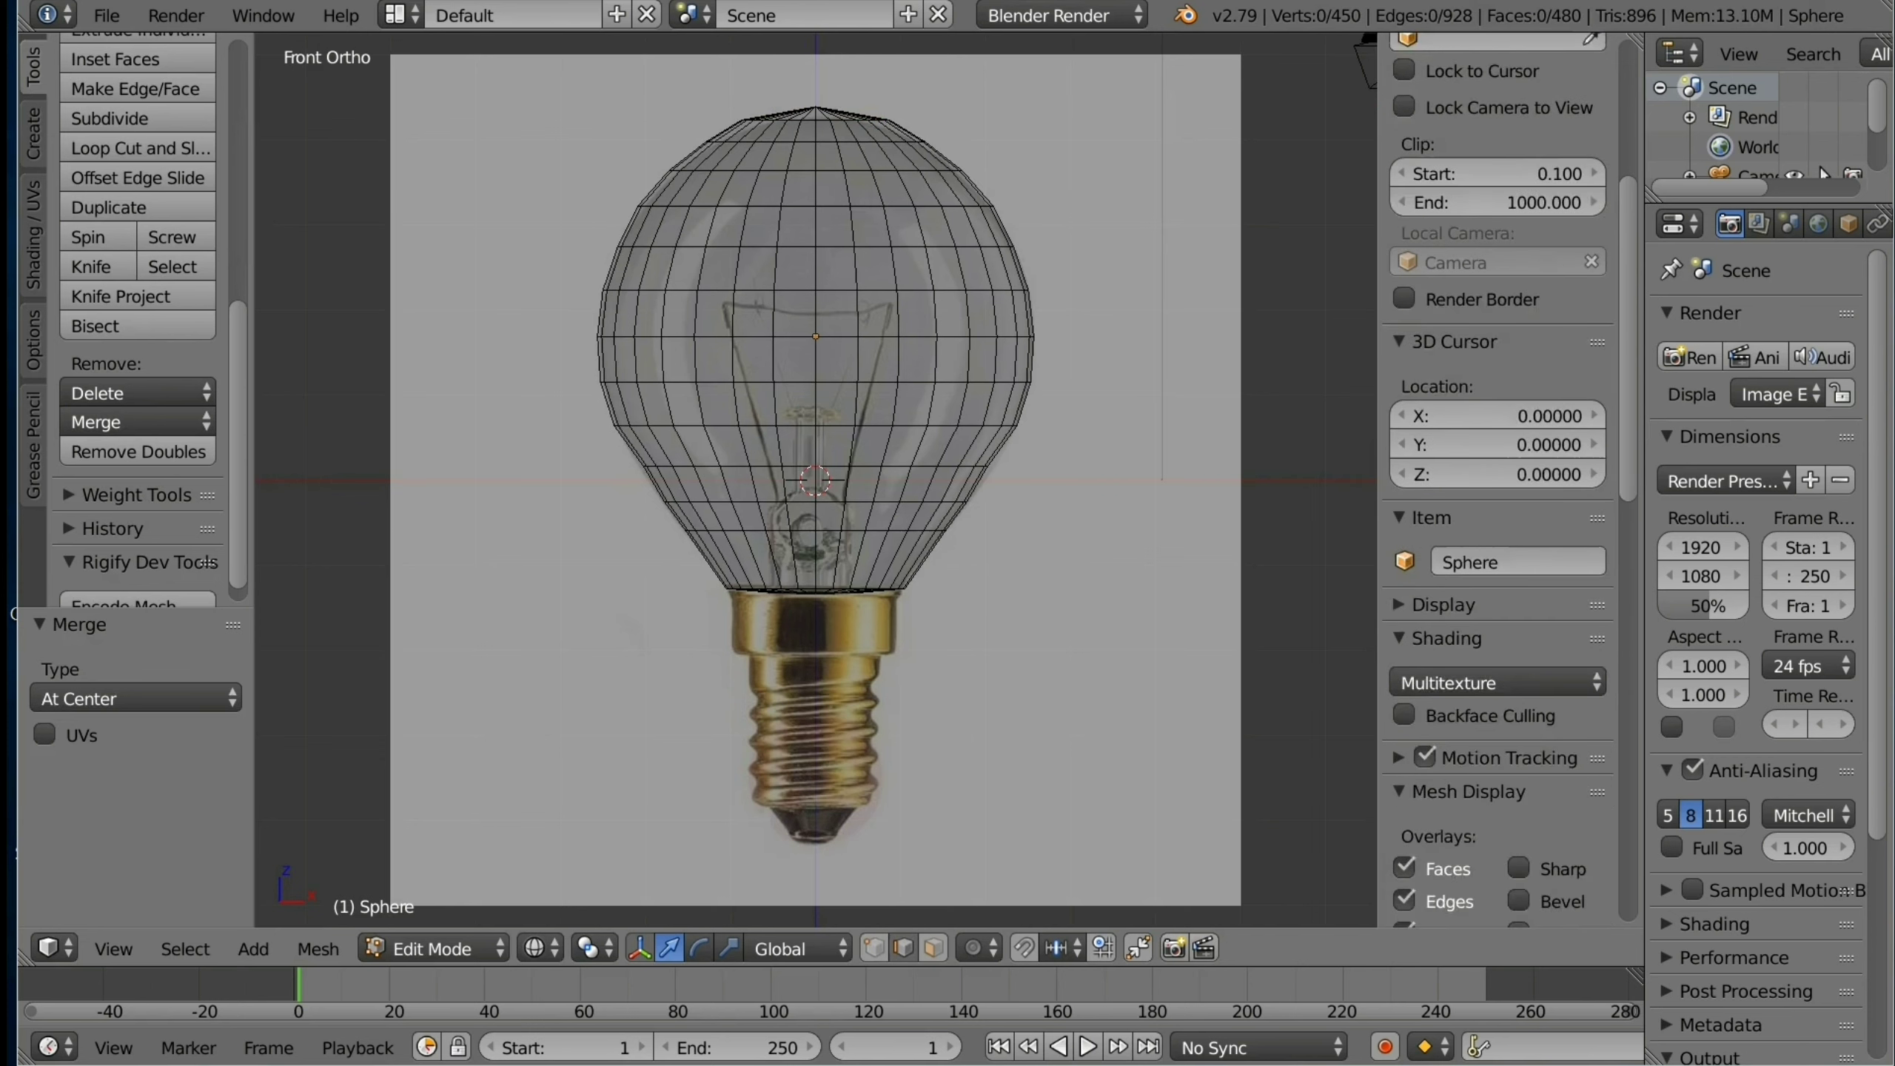
{"action": "scroll", "coordinate": [1497, 478], "scroll_direction": "down", "scroll_amount": 1}
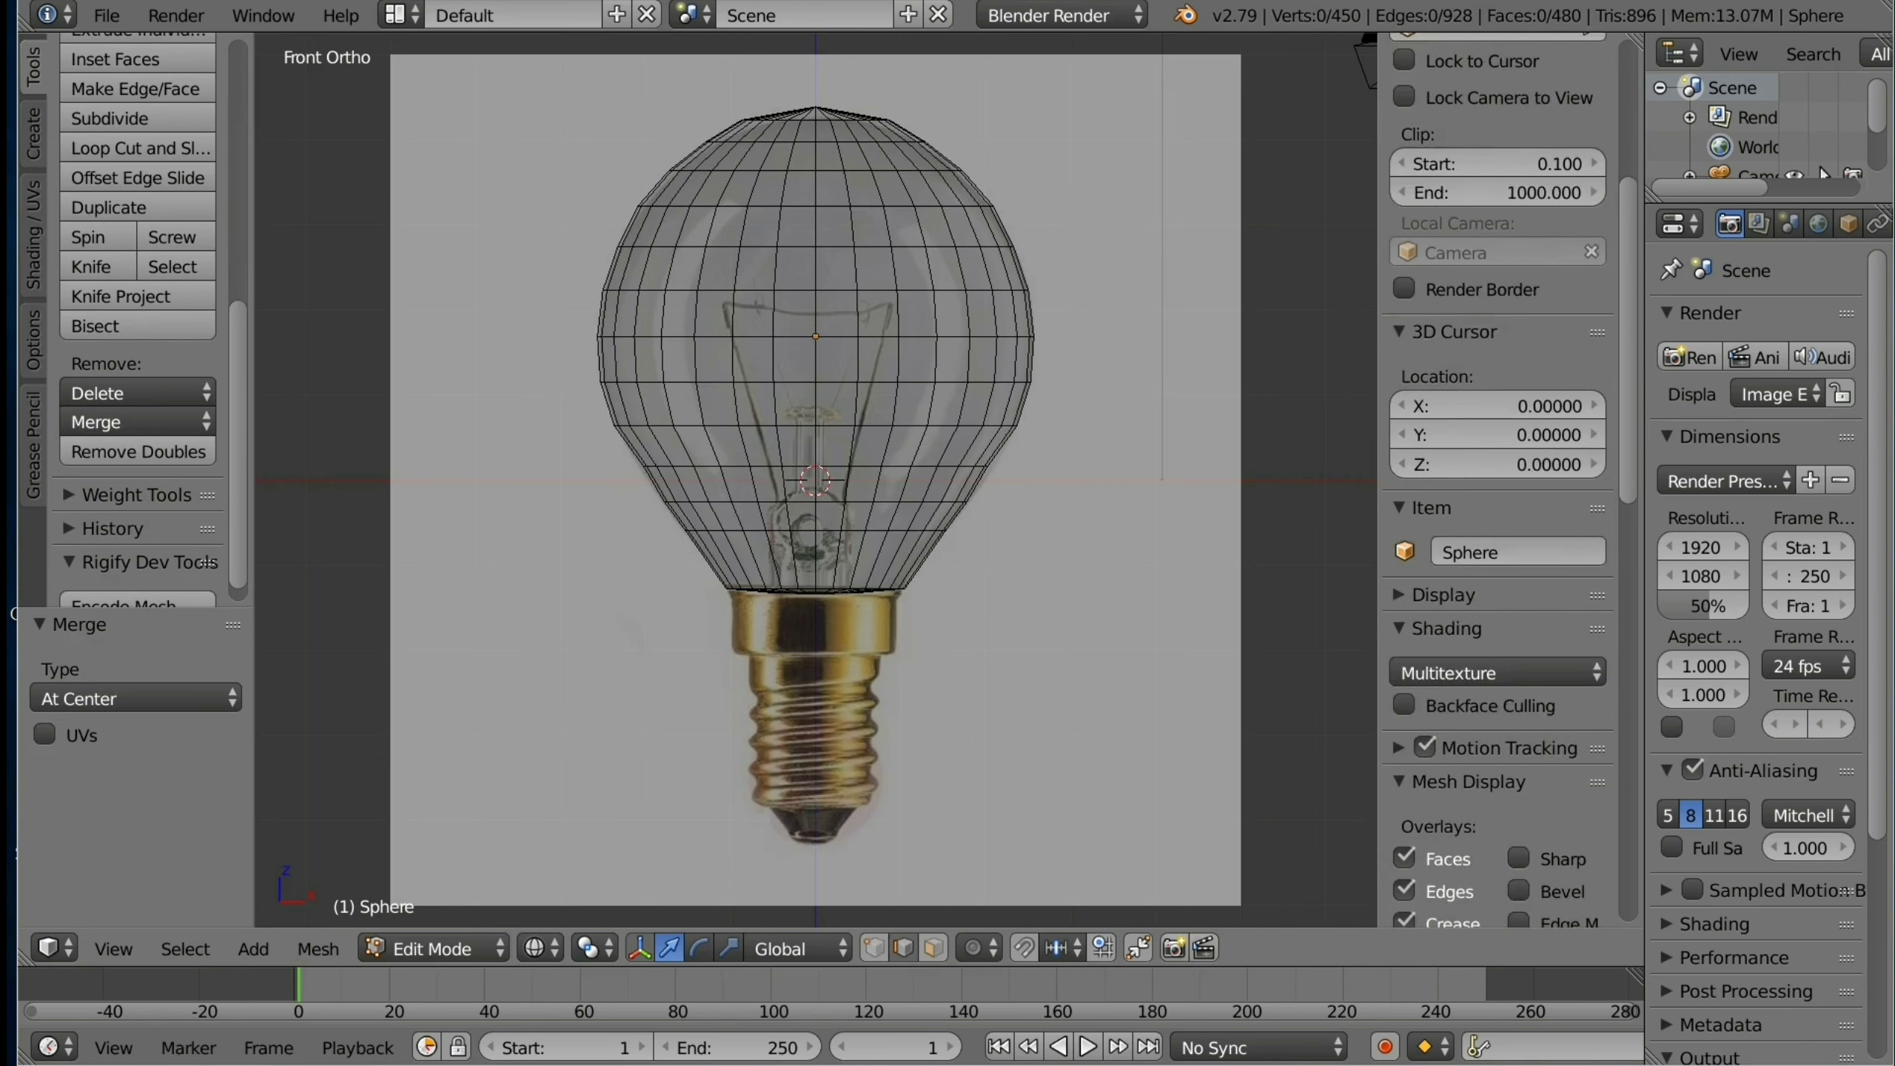
{"action": "right_click", "coordinate": [858, 119], "text": "alt"}
{"action": "scroll", "coordinate": [1498, 448], "scroll_direction": "up", "scroll_amount": 8}
{"action": "key", "text": "s"}
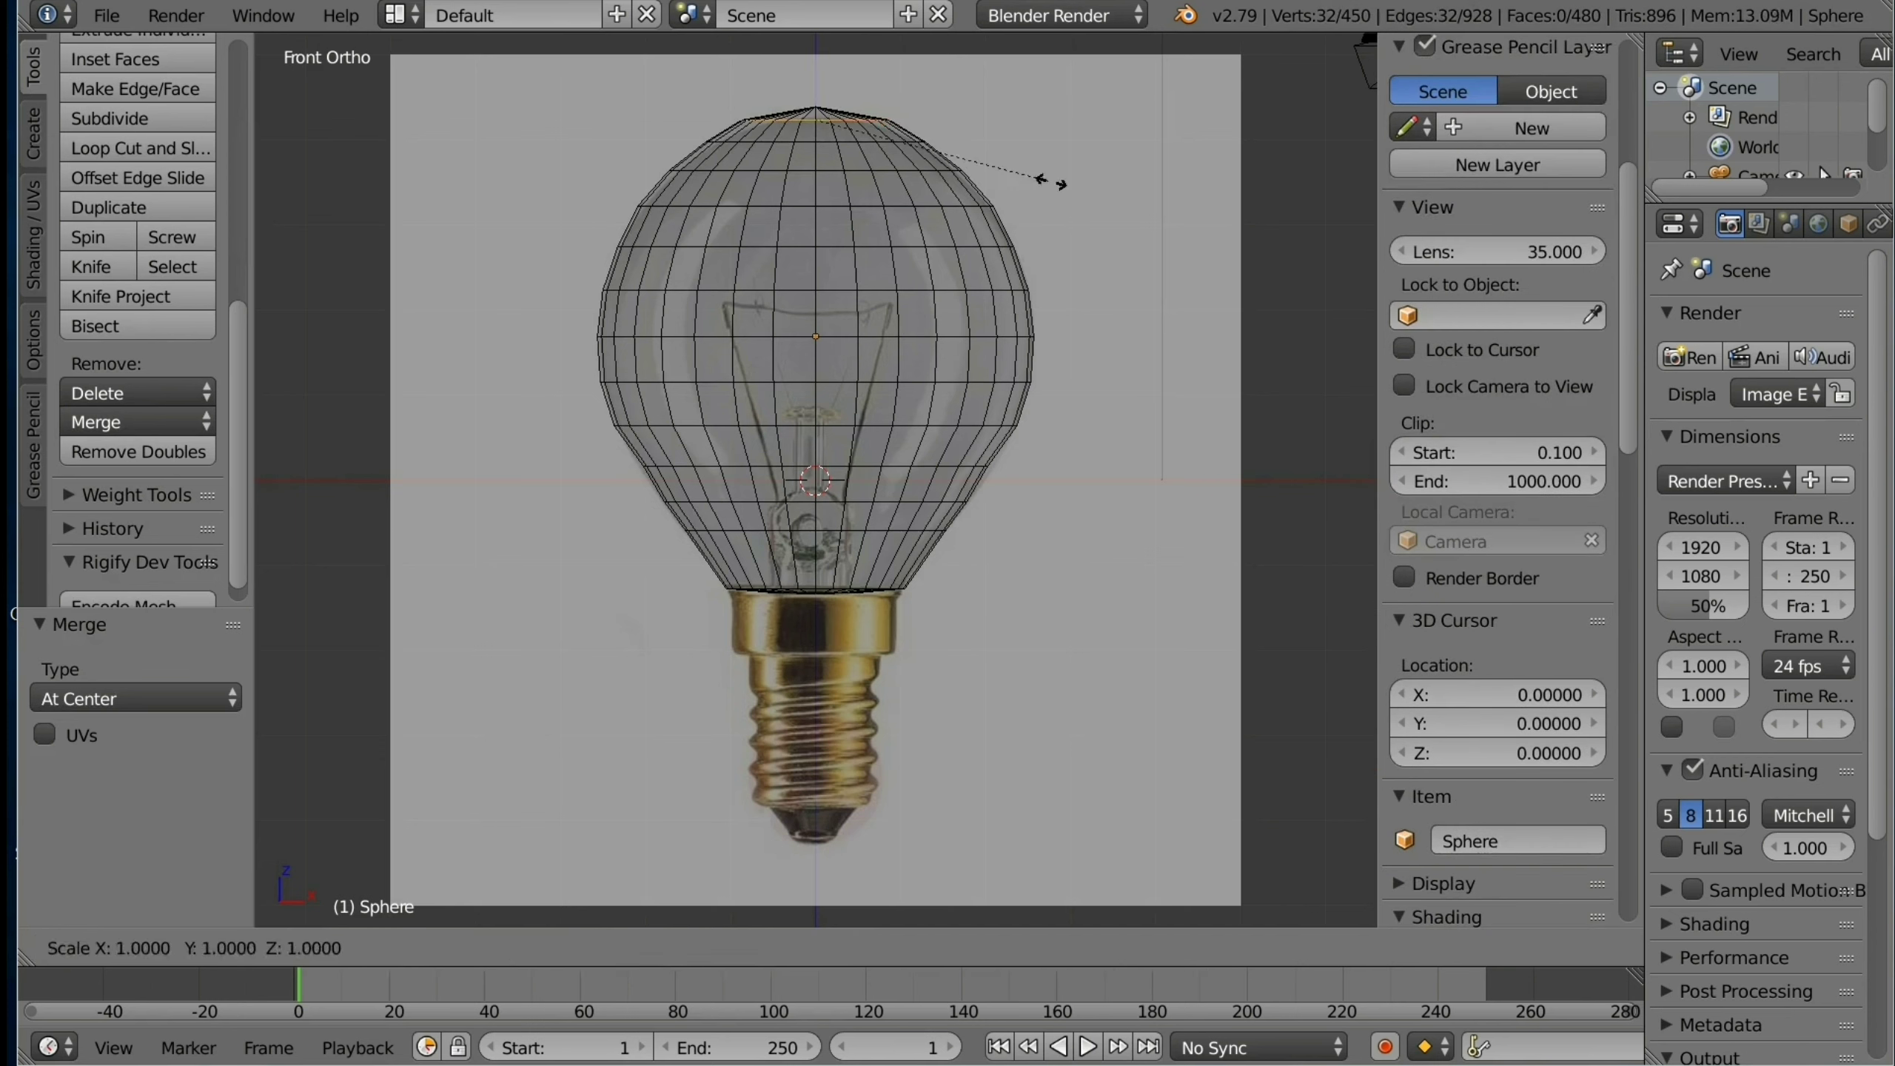
{"action": "left_click", "coordinate": [992, 179]}
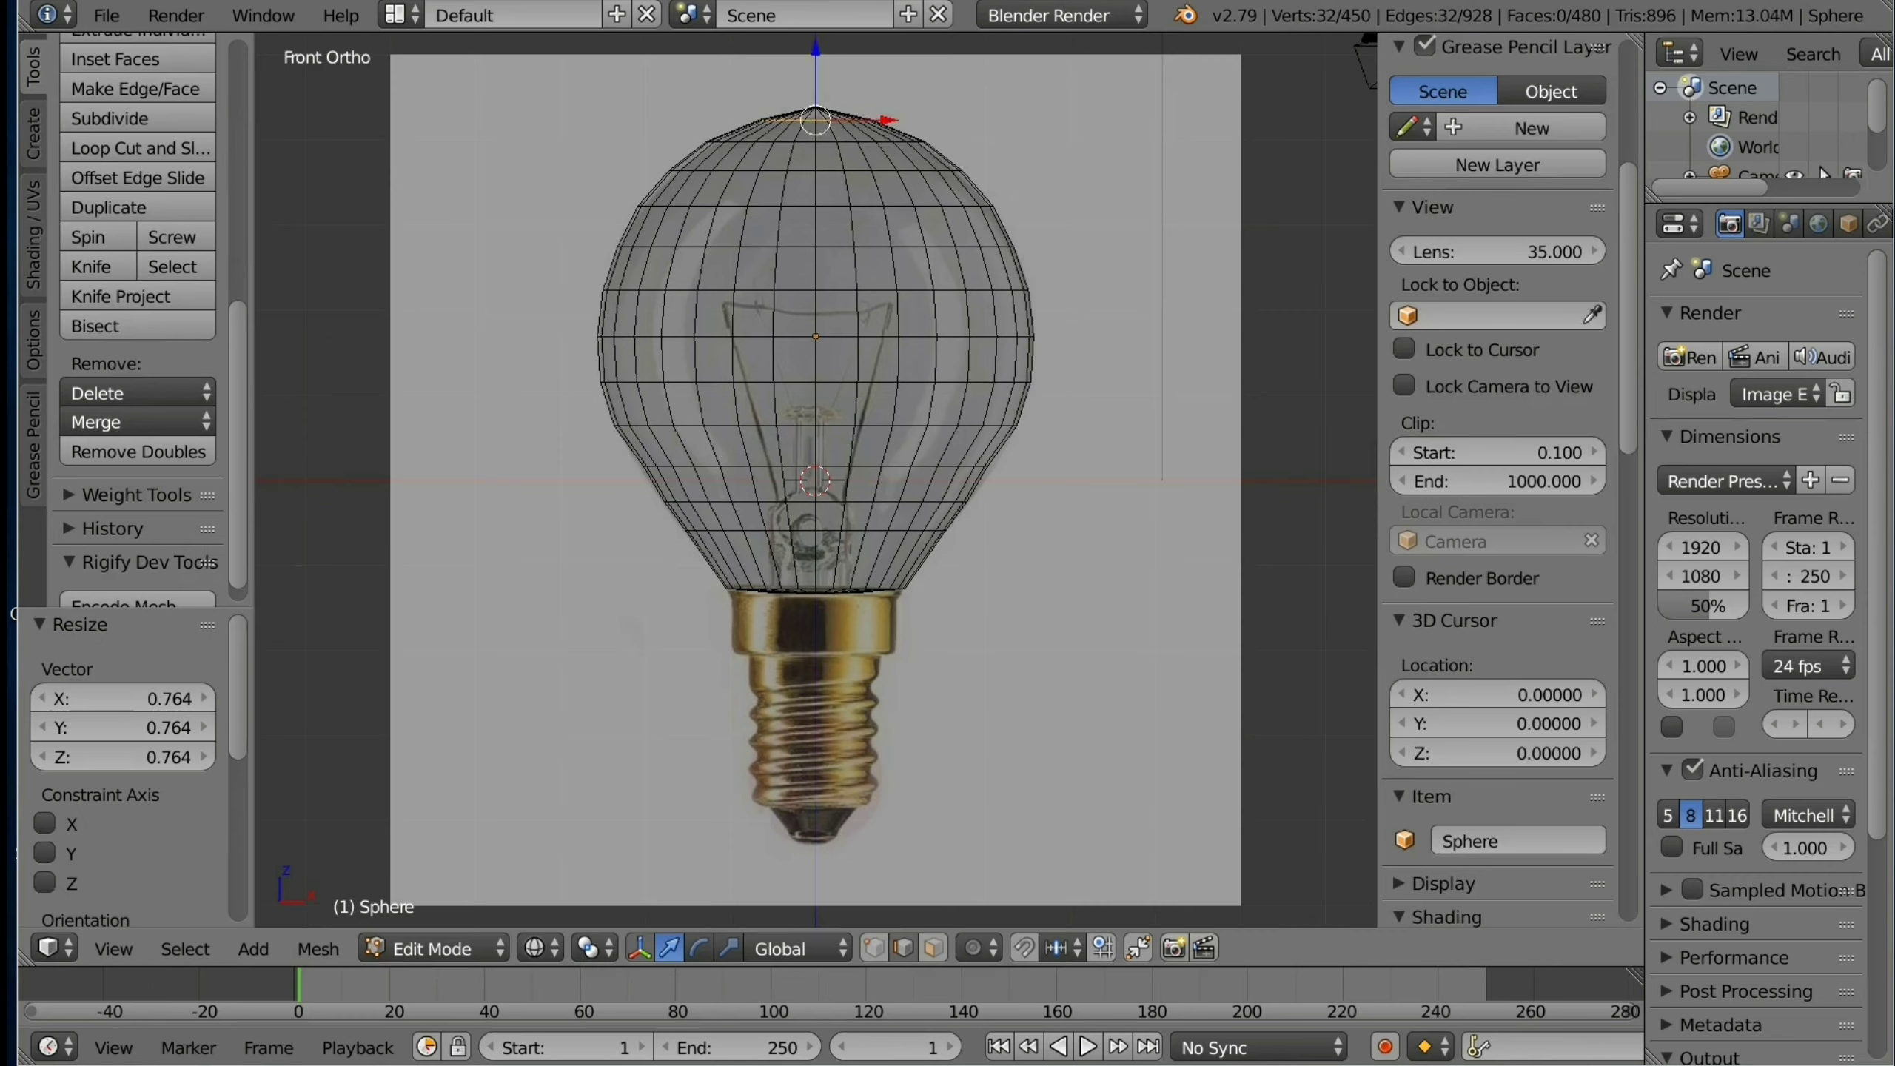
Step: Lower the single top pole vertex slightly on Z and return to Object Mode
{"action": "right_click", "coordinate": [787, 112]}
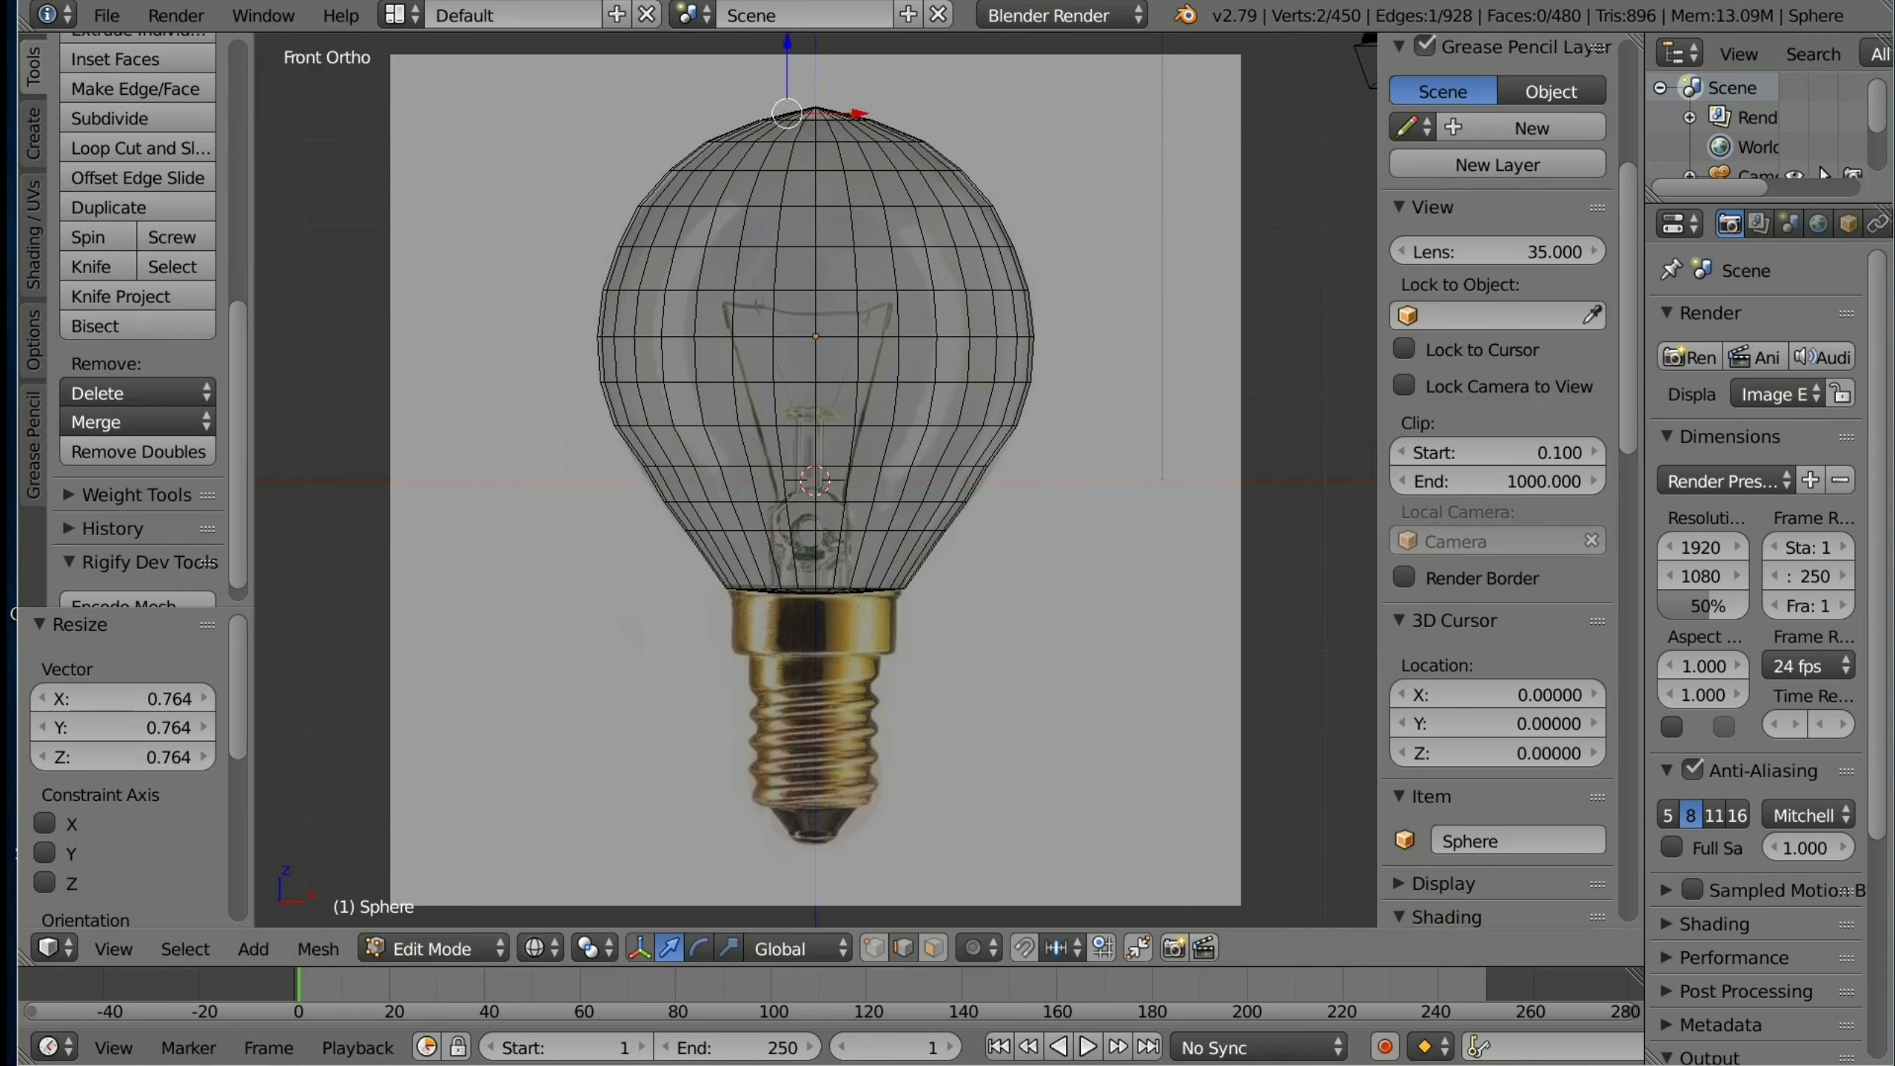
{"action": "key", "text": "ctrl+Tab"}
{"action": "key", "text": "1"}
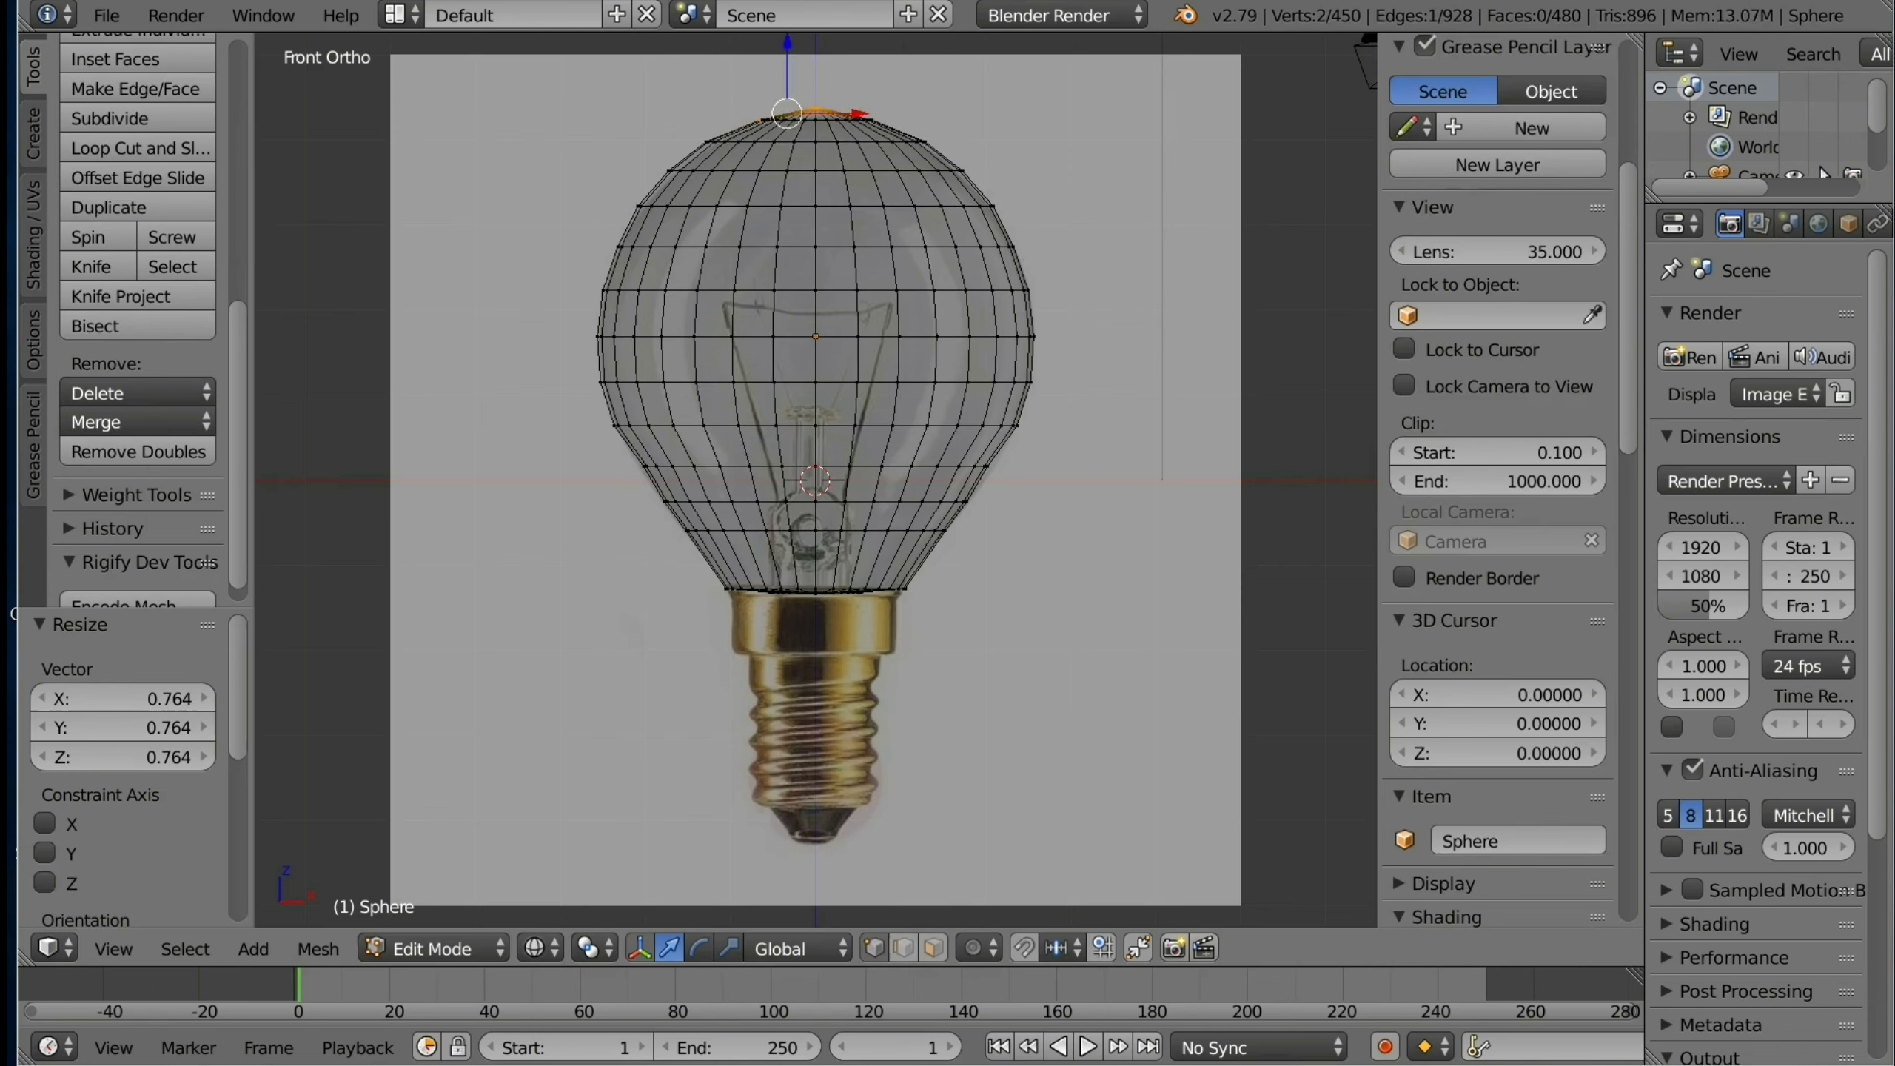
{"action": "scroll", "coordinate": [1498, 298], "scroll_direction": "down", "scroll_amount": 3}
{"action": "right_click", "coordinate": [816, 108]}
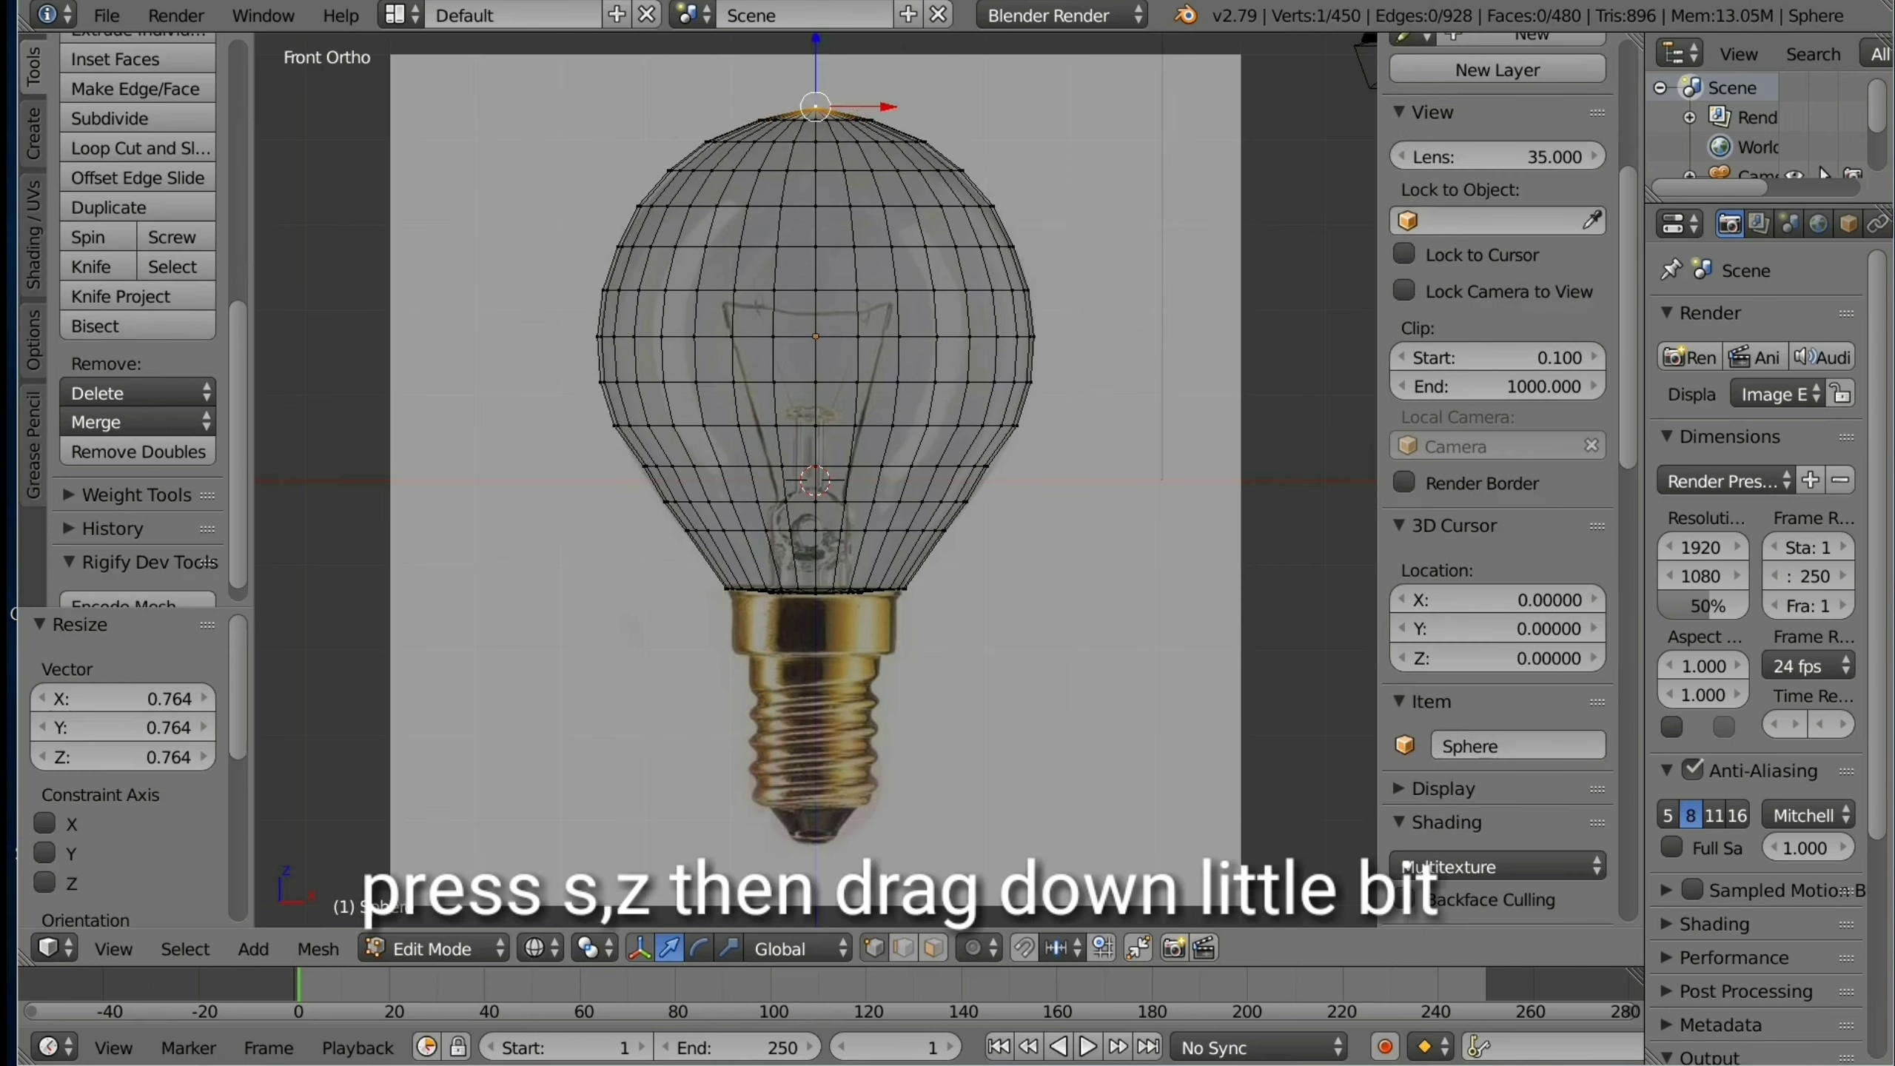
{"action": "key", "text": "g"}
{"action": "key", "text": "z"}
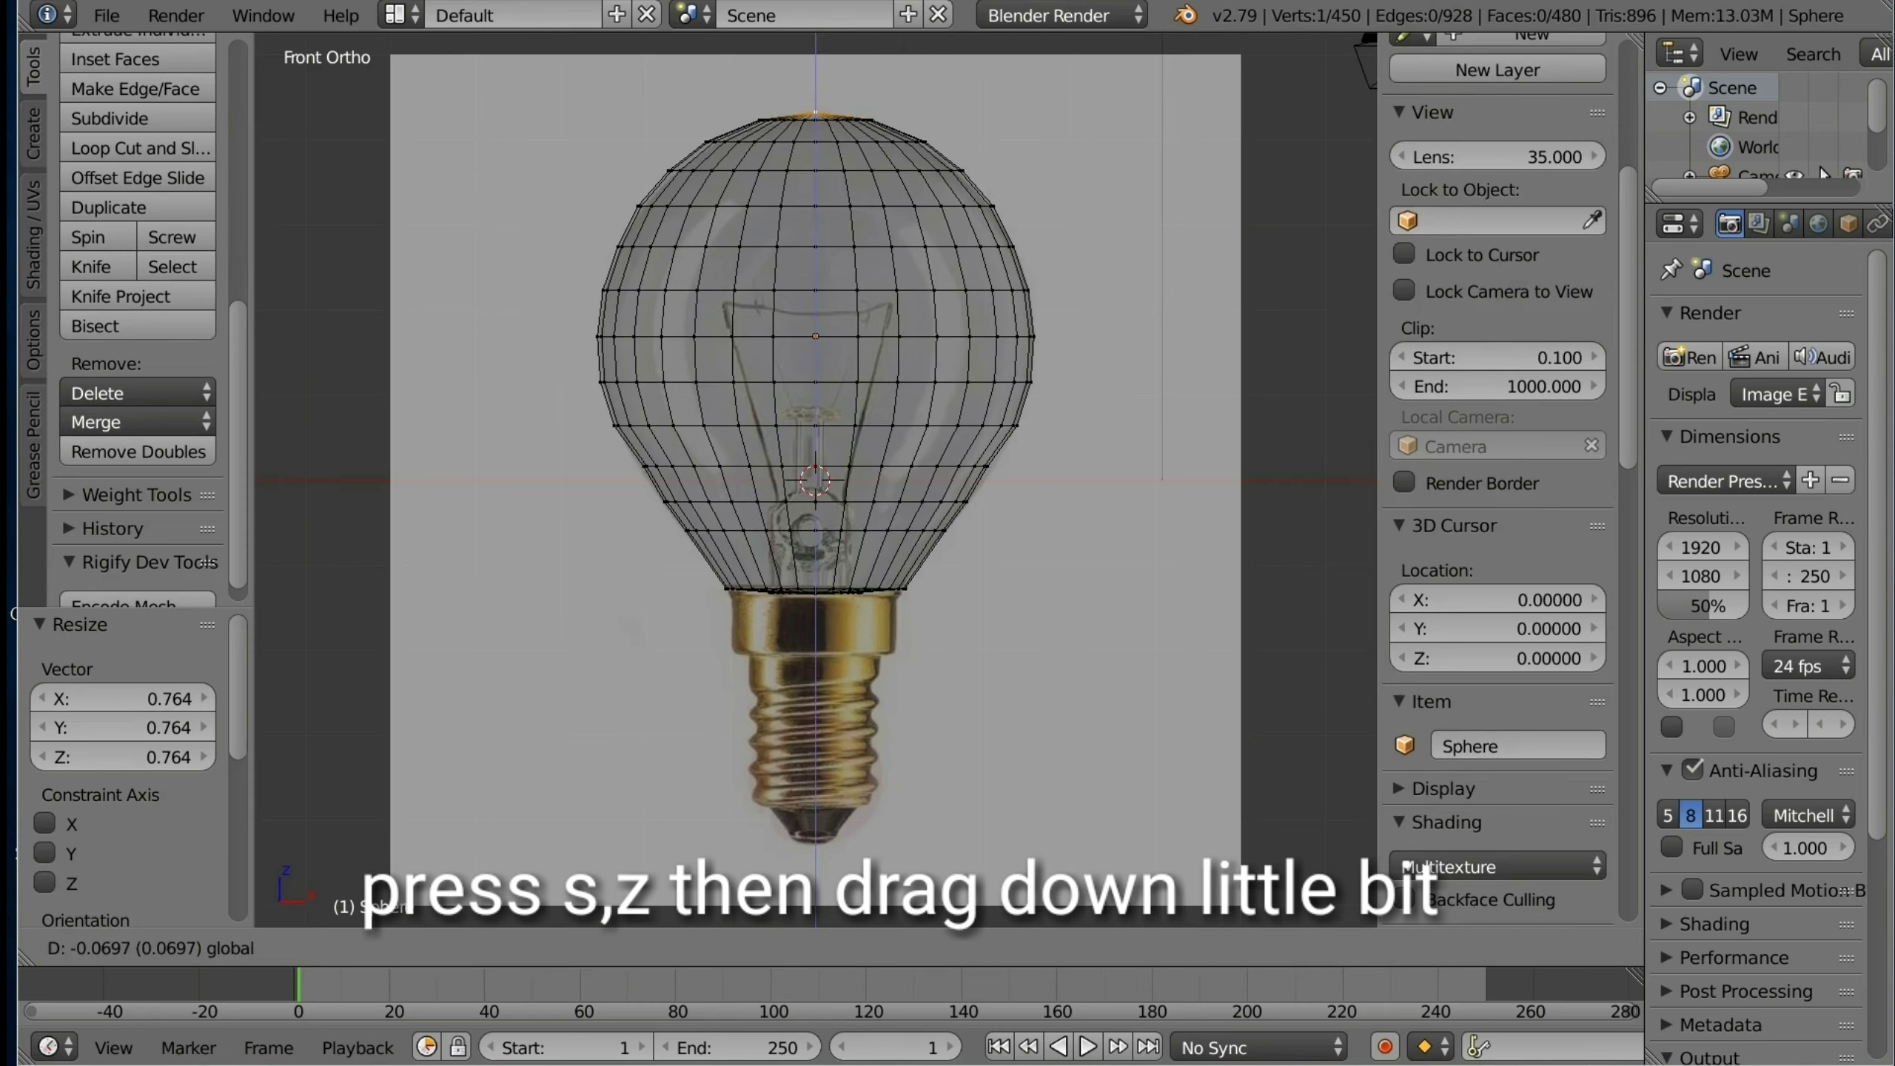
{"action": "key", "text": "Return"}
{"action": "key", "text": "Tab"}
{"action": "scroll", "coordinate": [816, 480], "scroll_direction": "up", "scroll_amount": 1}
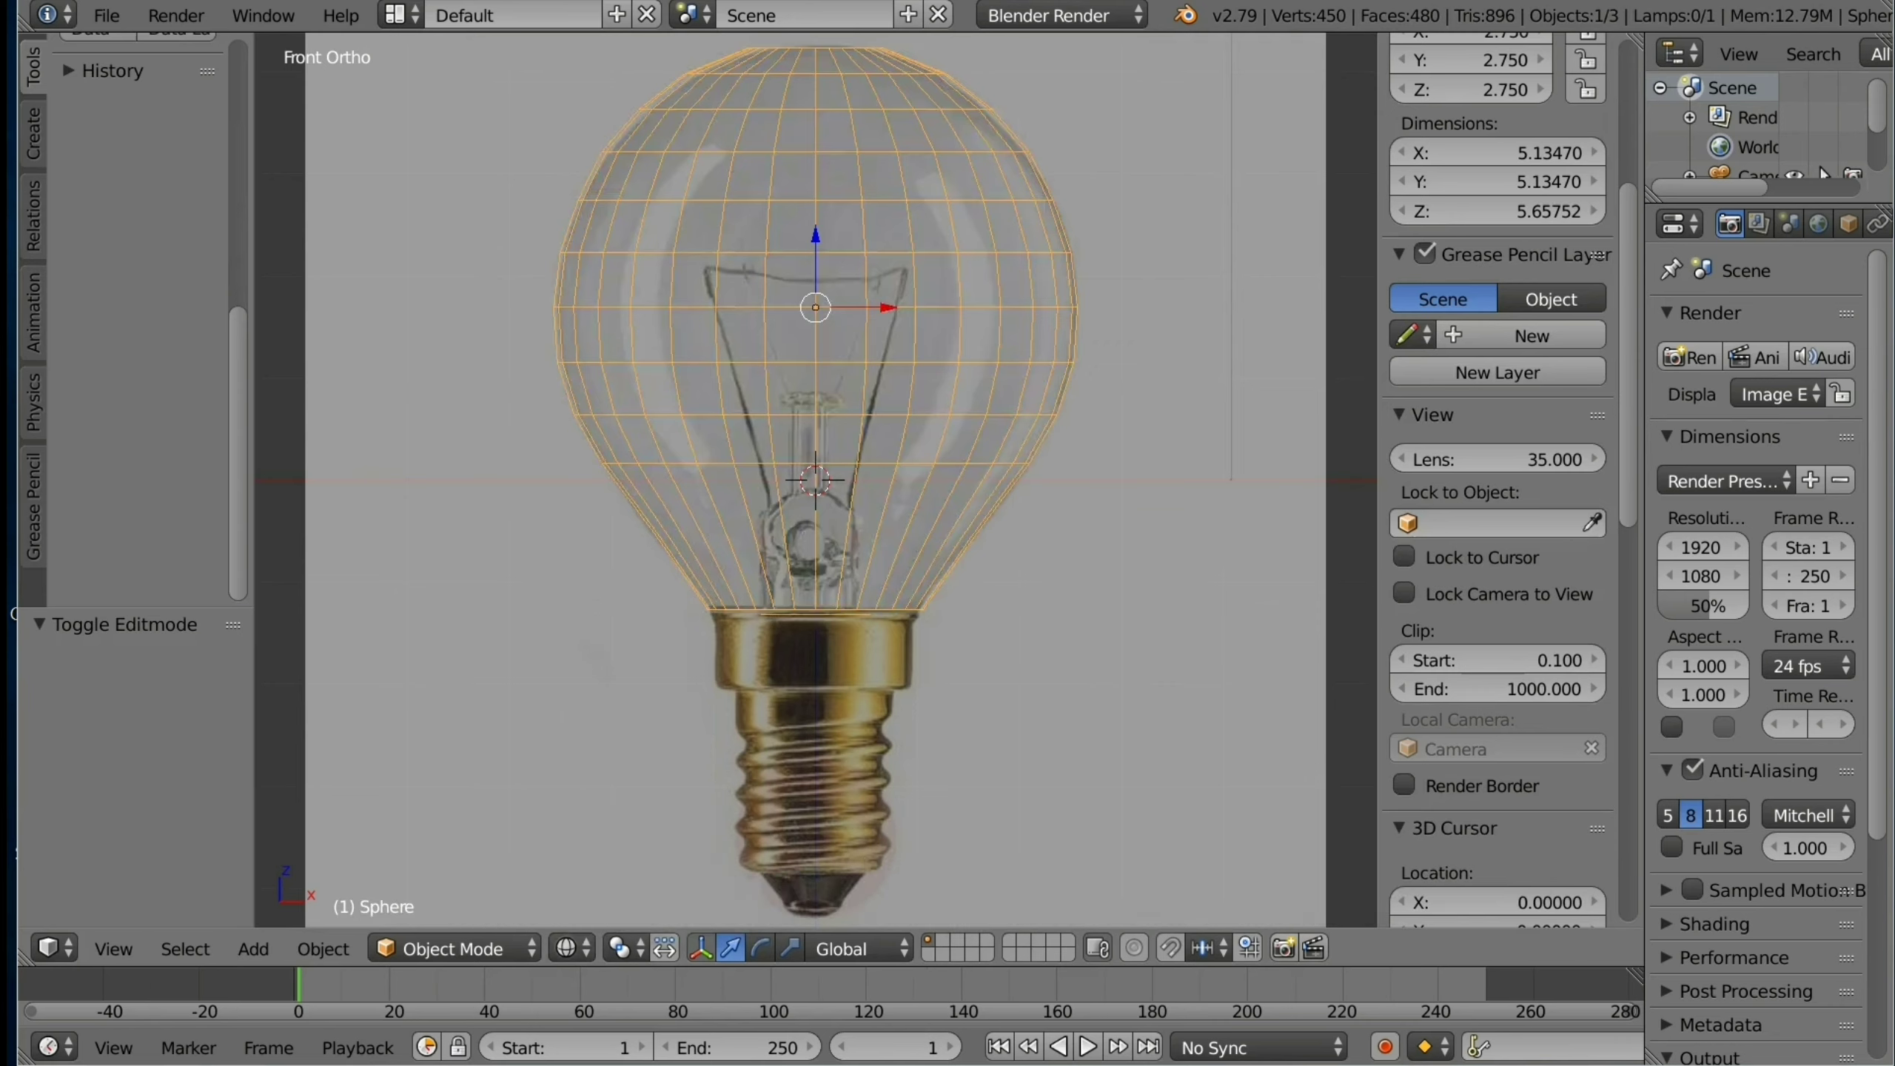
Step: Switch the viewport shading from Wireframe to Solid
{"action": "left_click", "coordinate": [567, 949]}
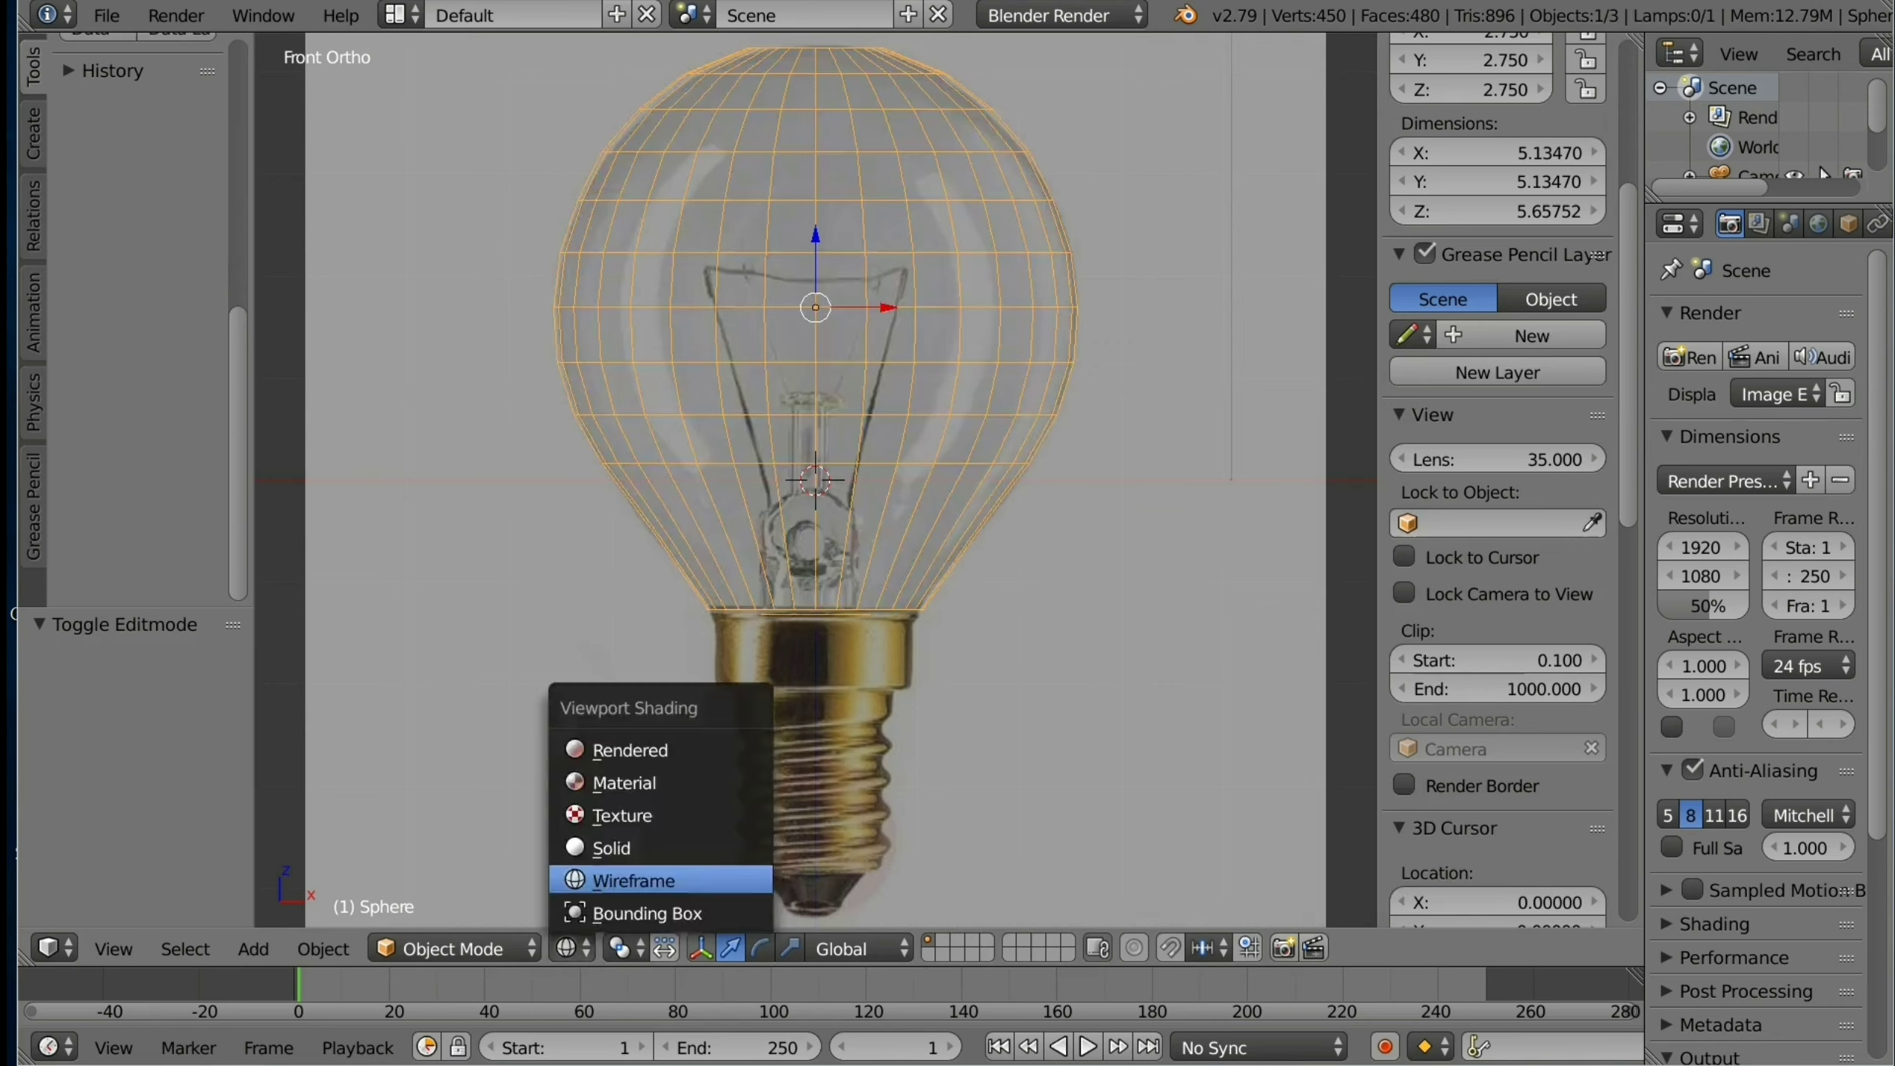
{"action": "left_click", "coordinate": [612, 848]}
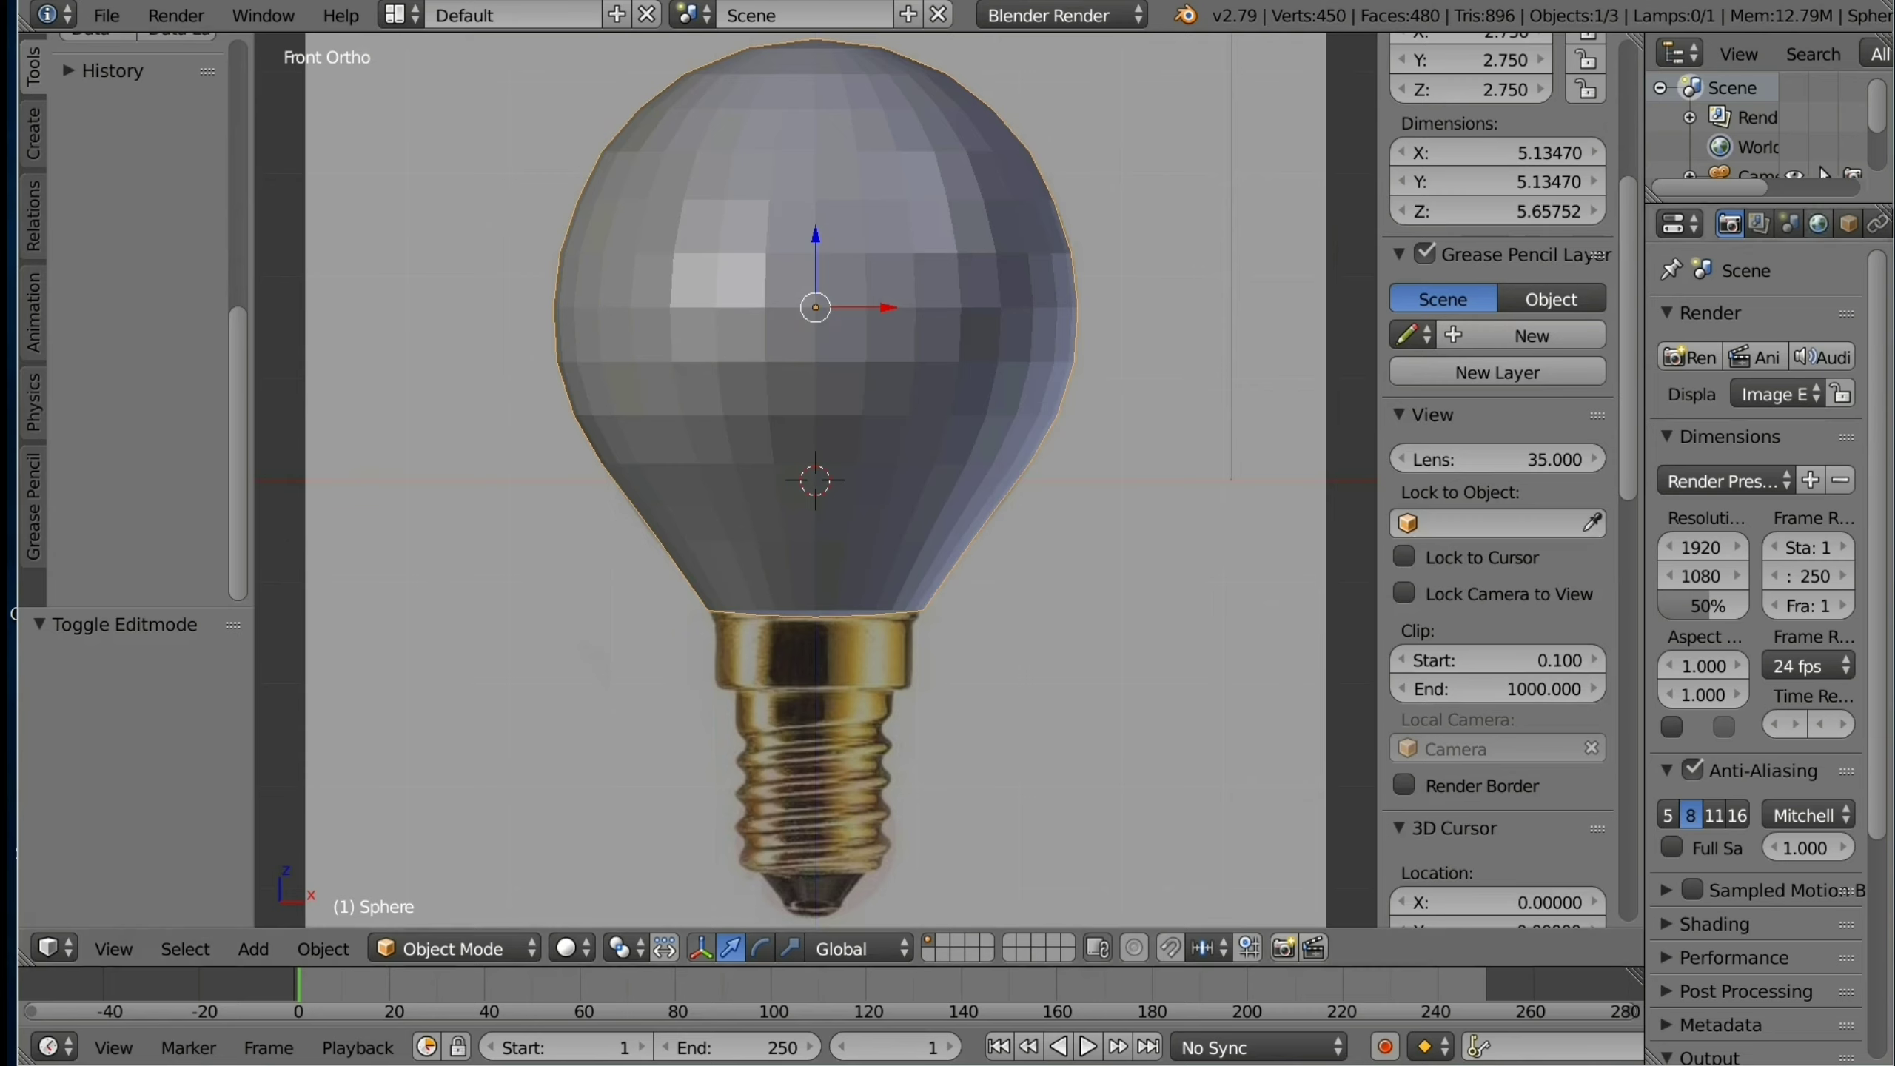
Step: Add a level-2 Subdivision Surface modifier to the bulb and apply it
{"action": "scroll", "coordinate": [1769, 223], "scroll_direction": "right", "scroll_amount": 3}
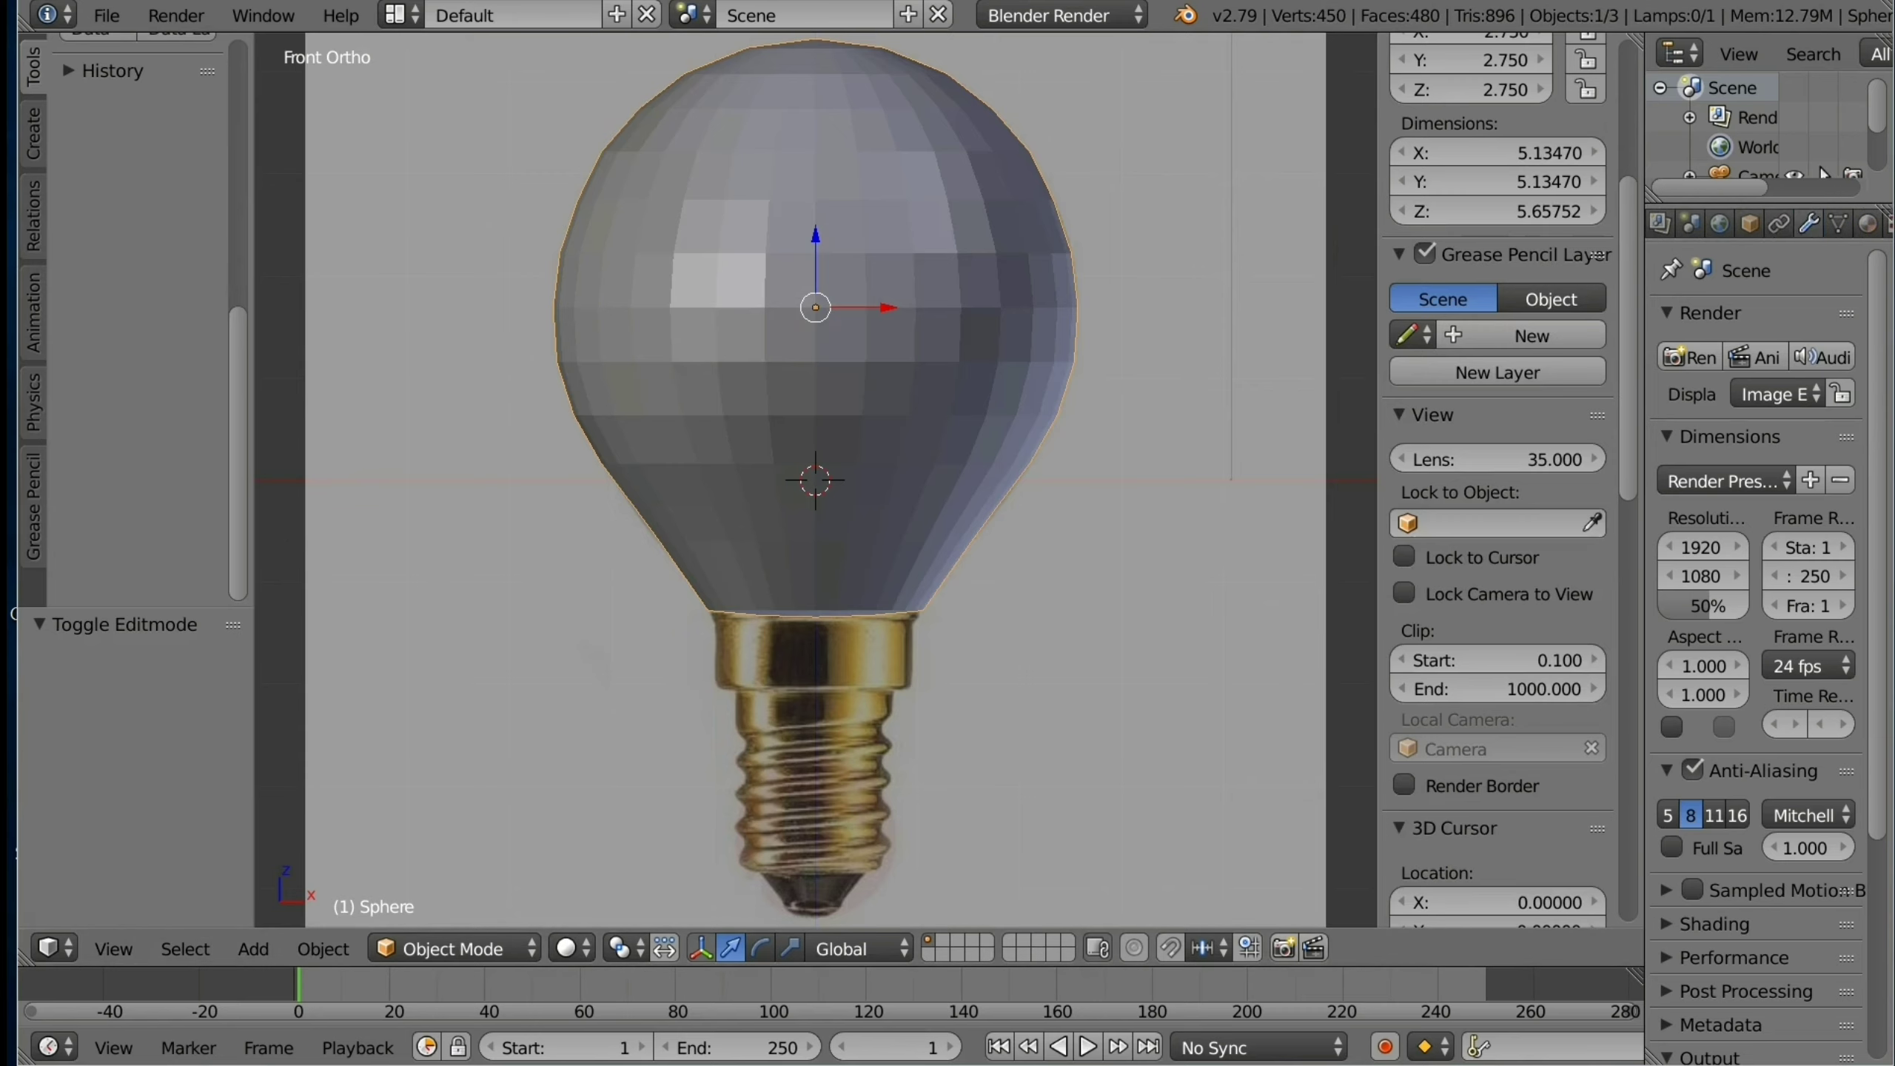
{"action": "left_click", "coordinate": [1809, 224]}
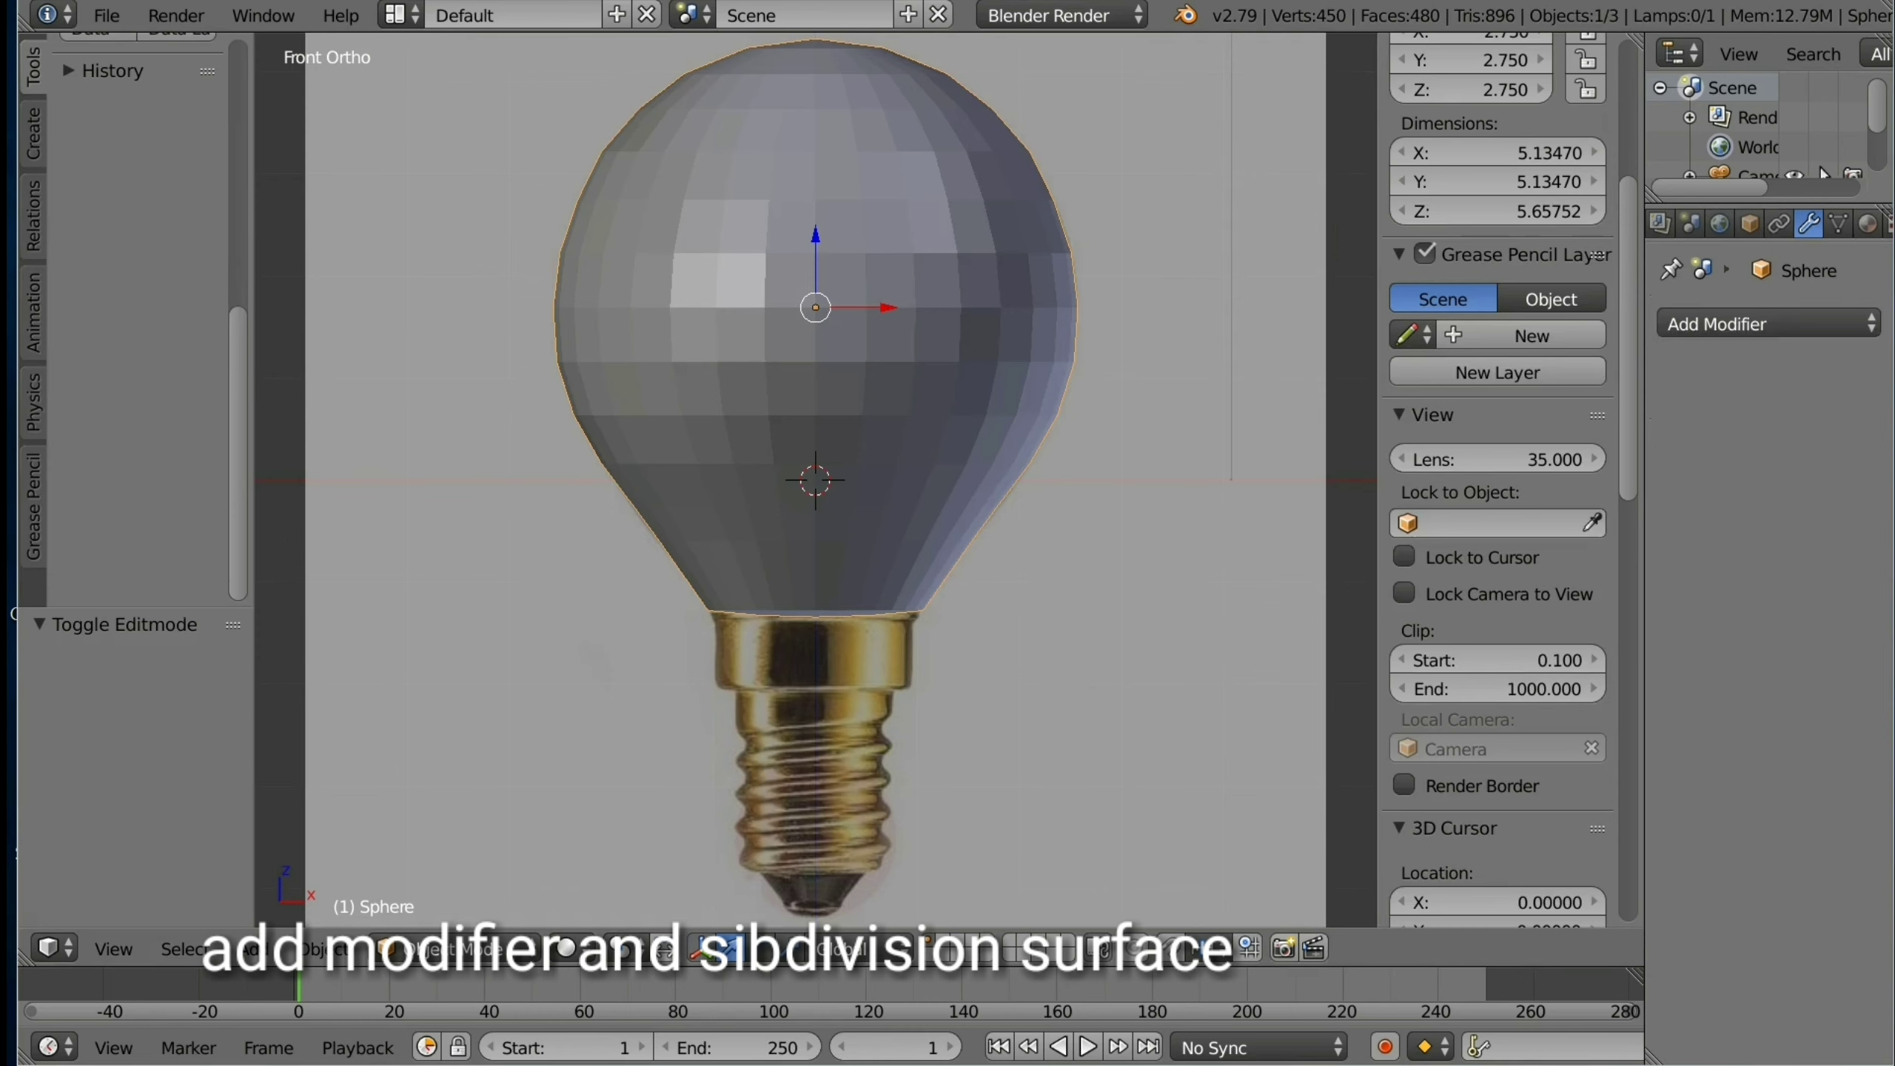
{"action": "left_click", "coordinate": [1769, 323]}
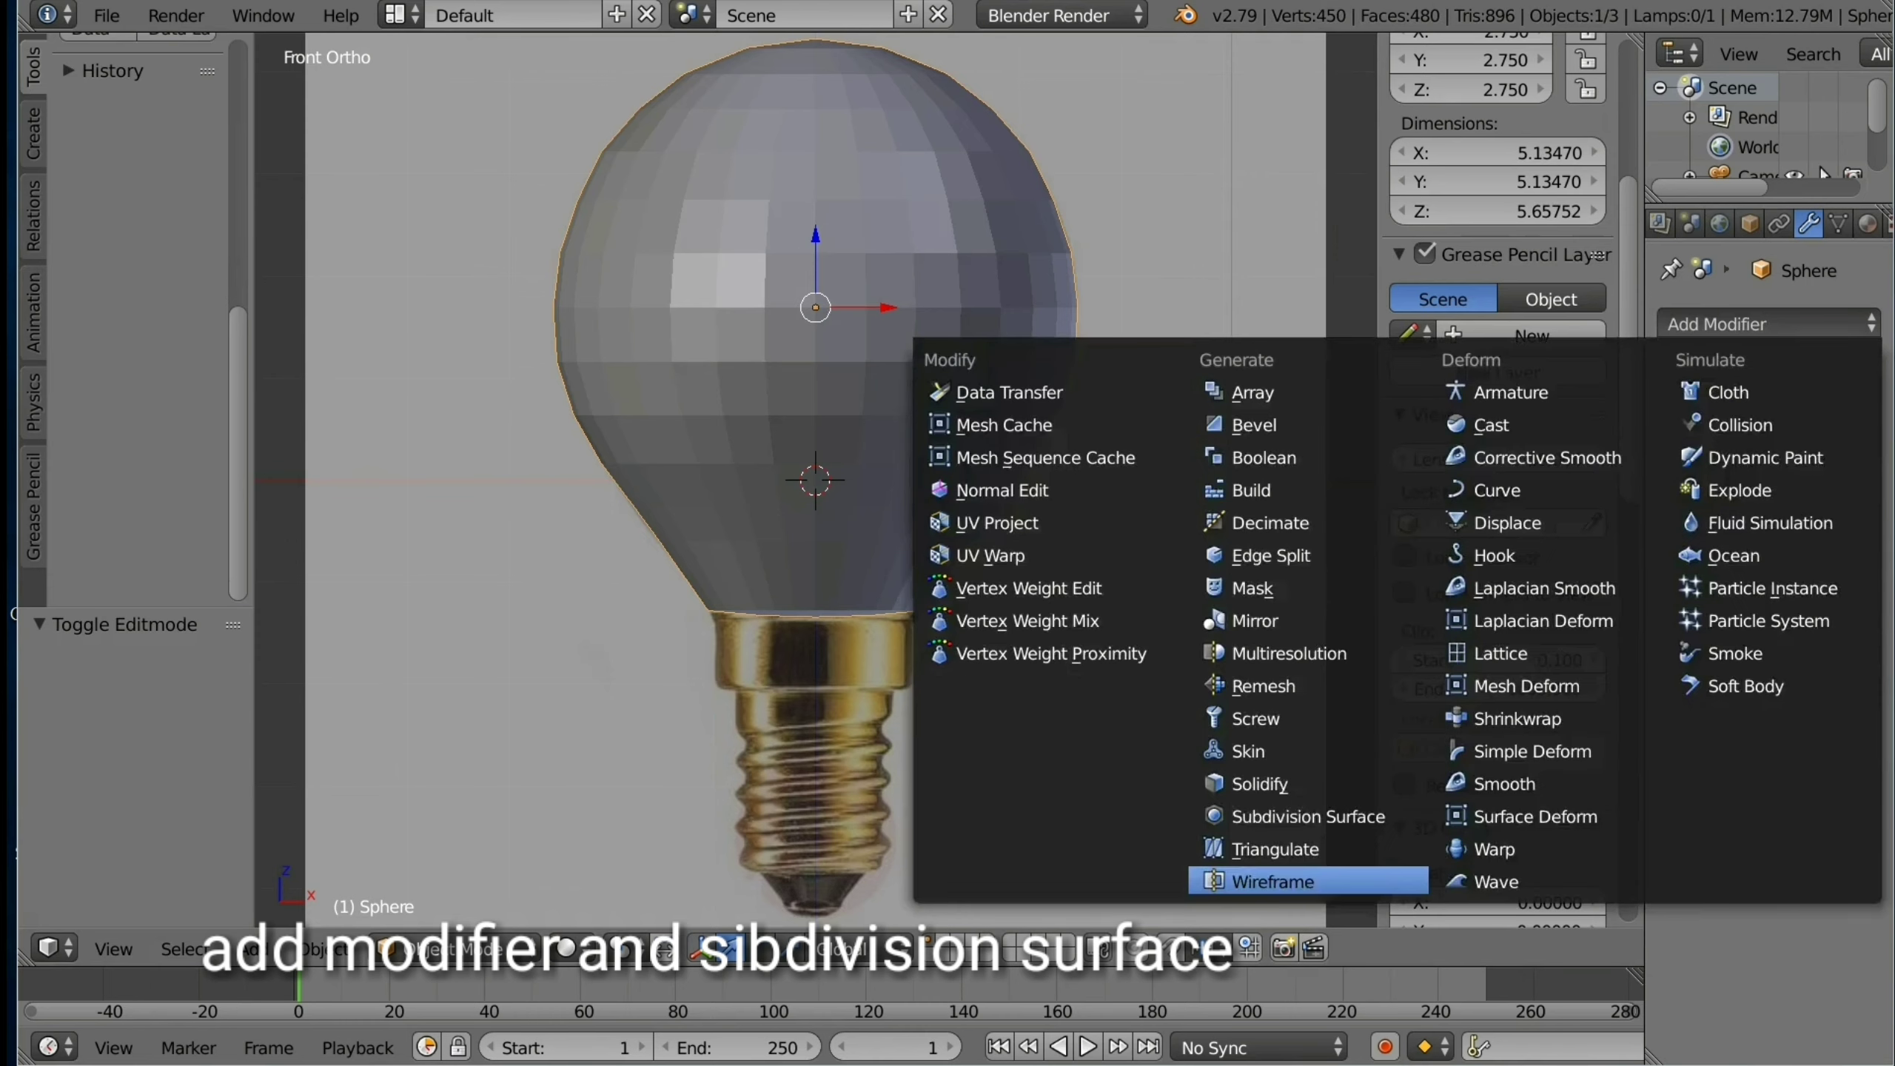
{"action": "left_click", "coordinate": [1308, 816]}
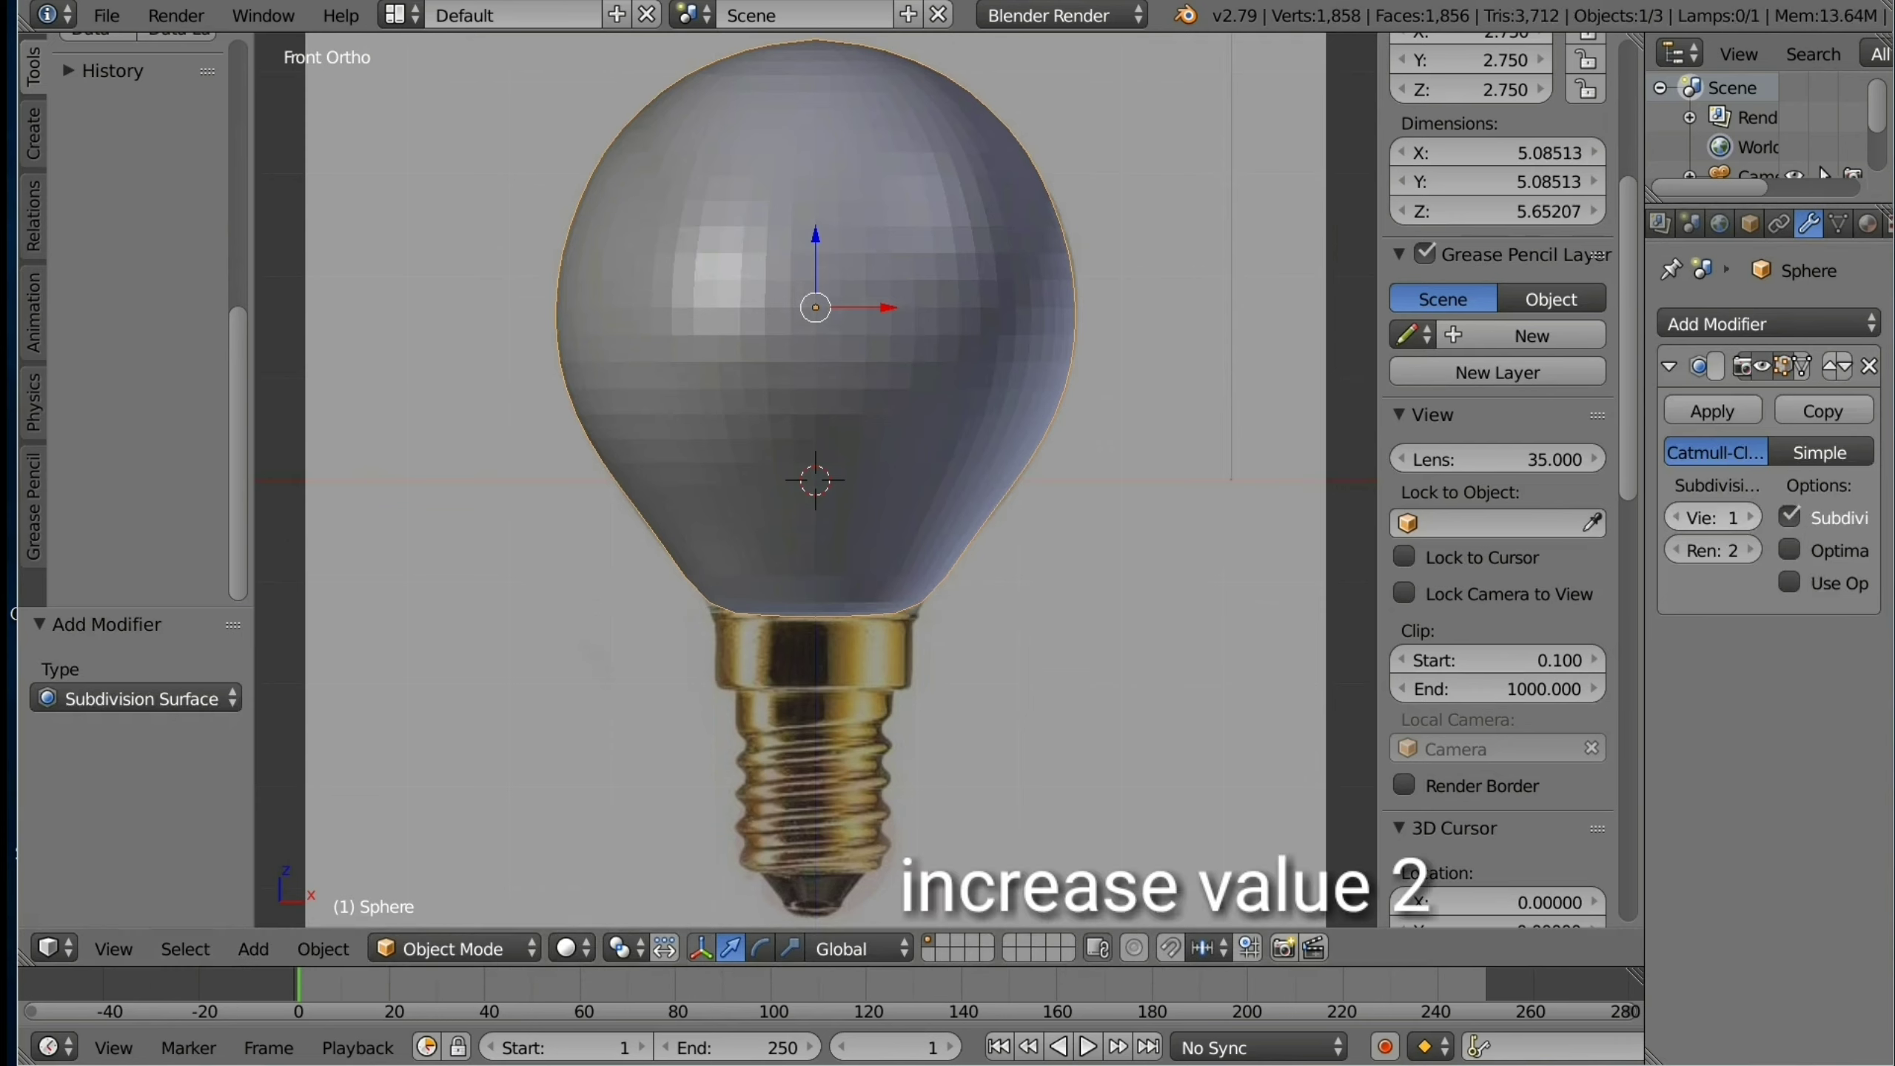
{"action": "key", "text": "ctrl+2"}
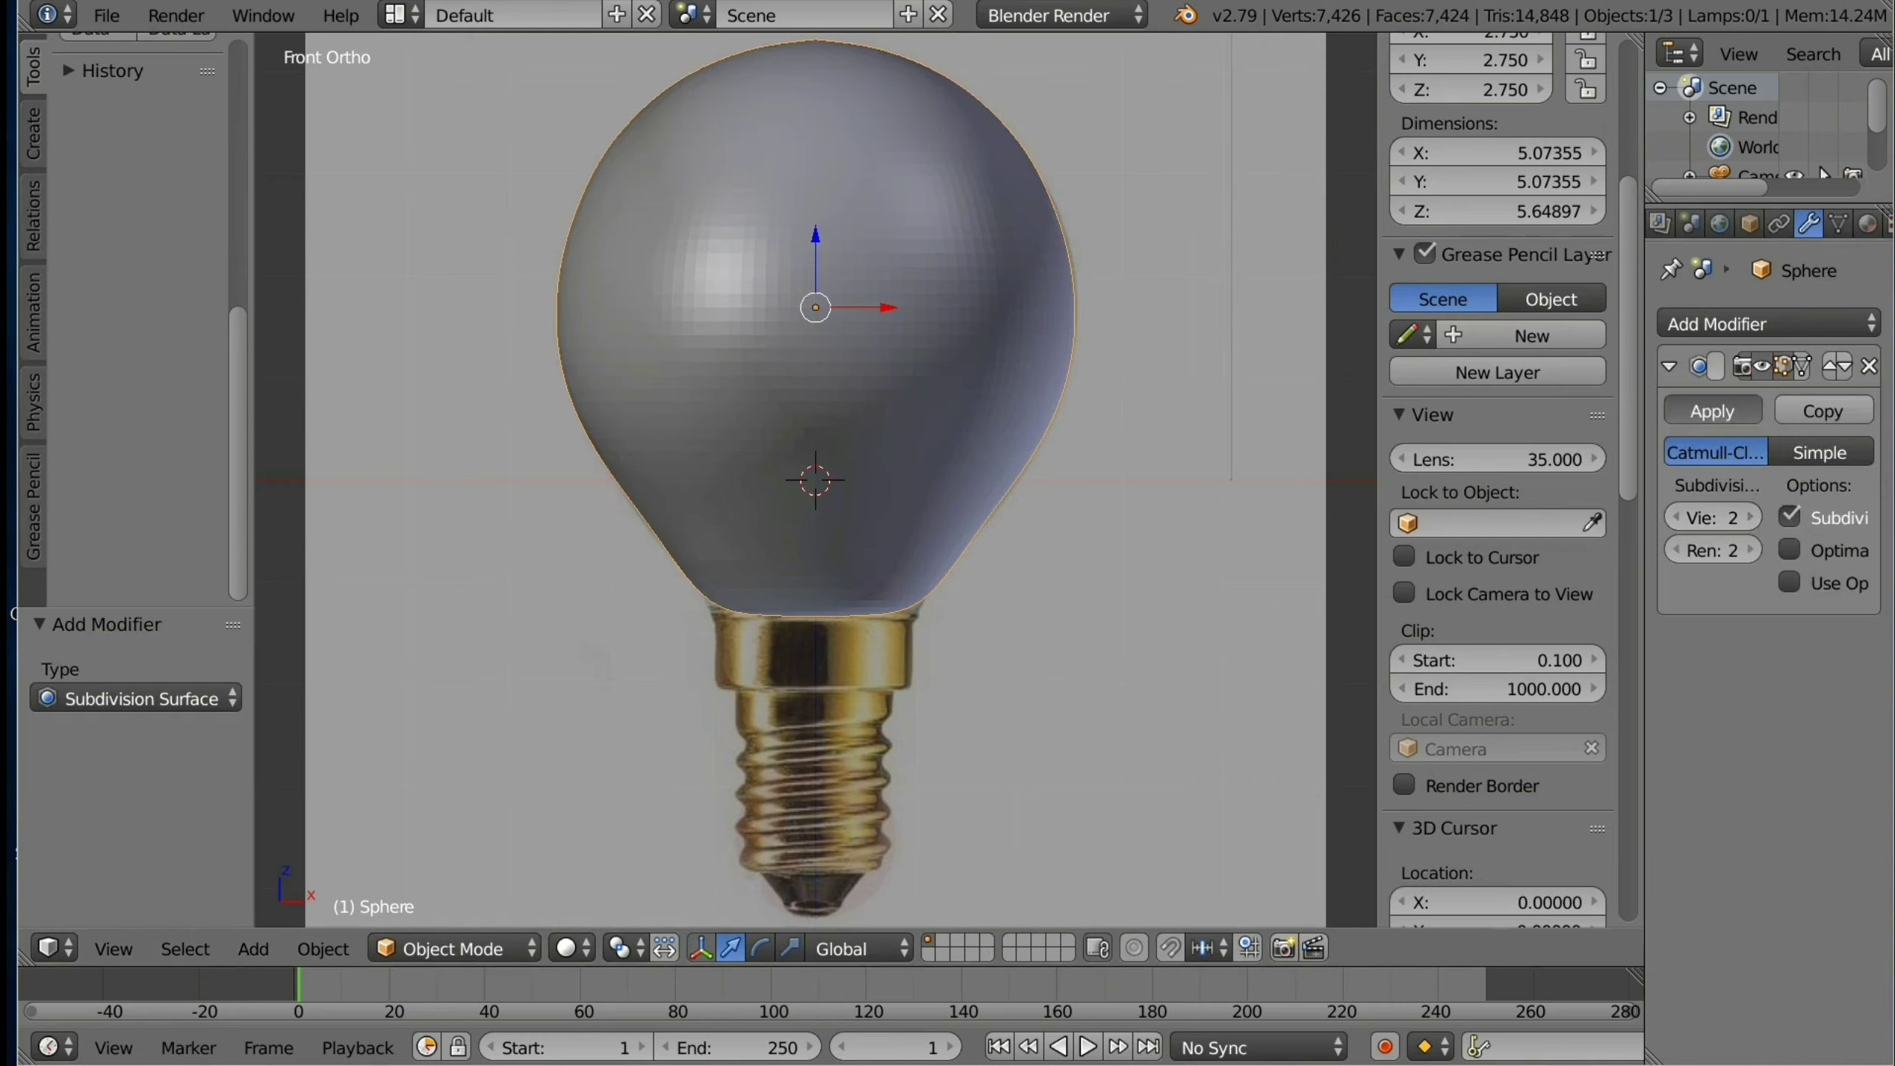
{"action": "left_click", "coordinate": [1712, 411]}
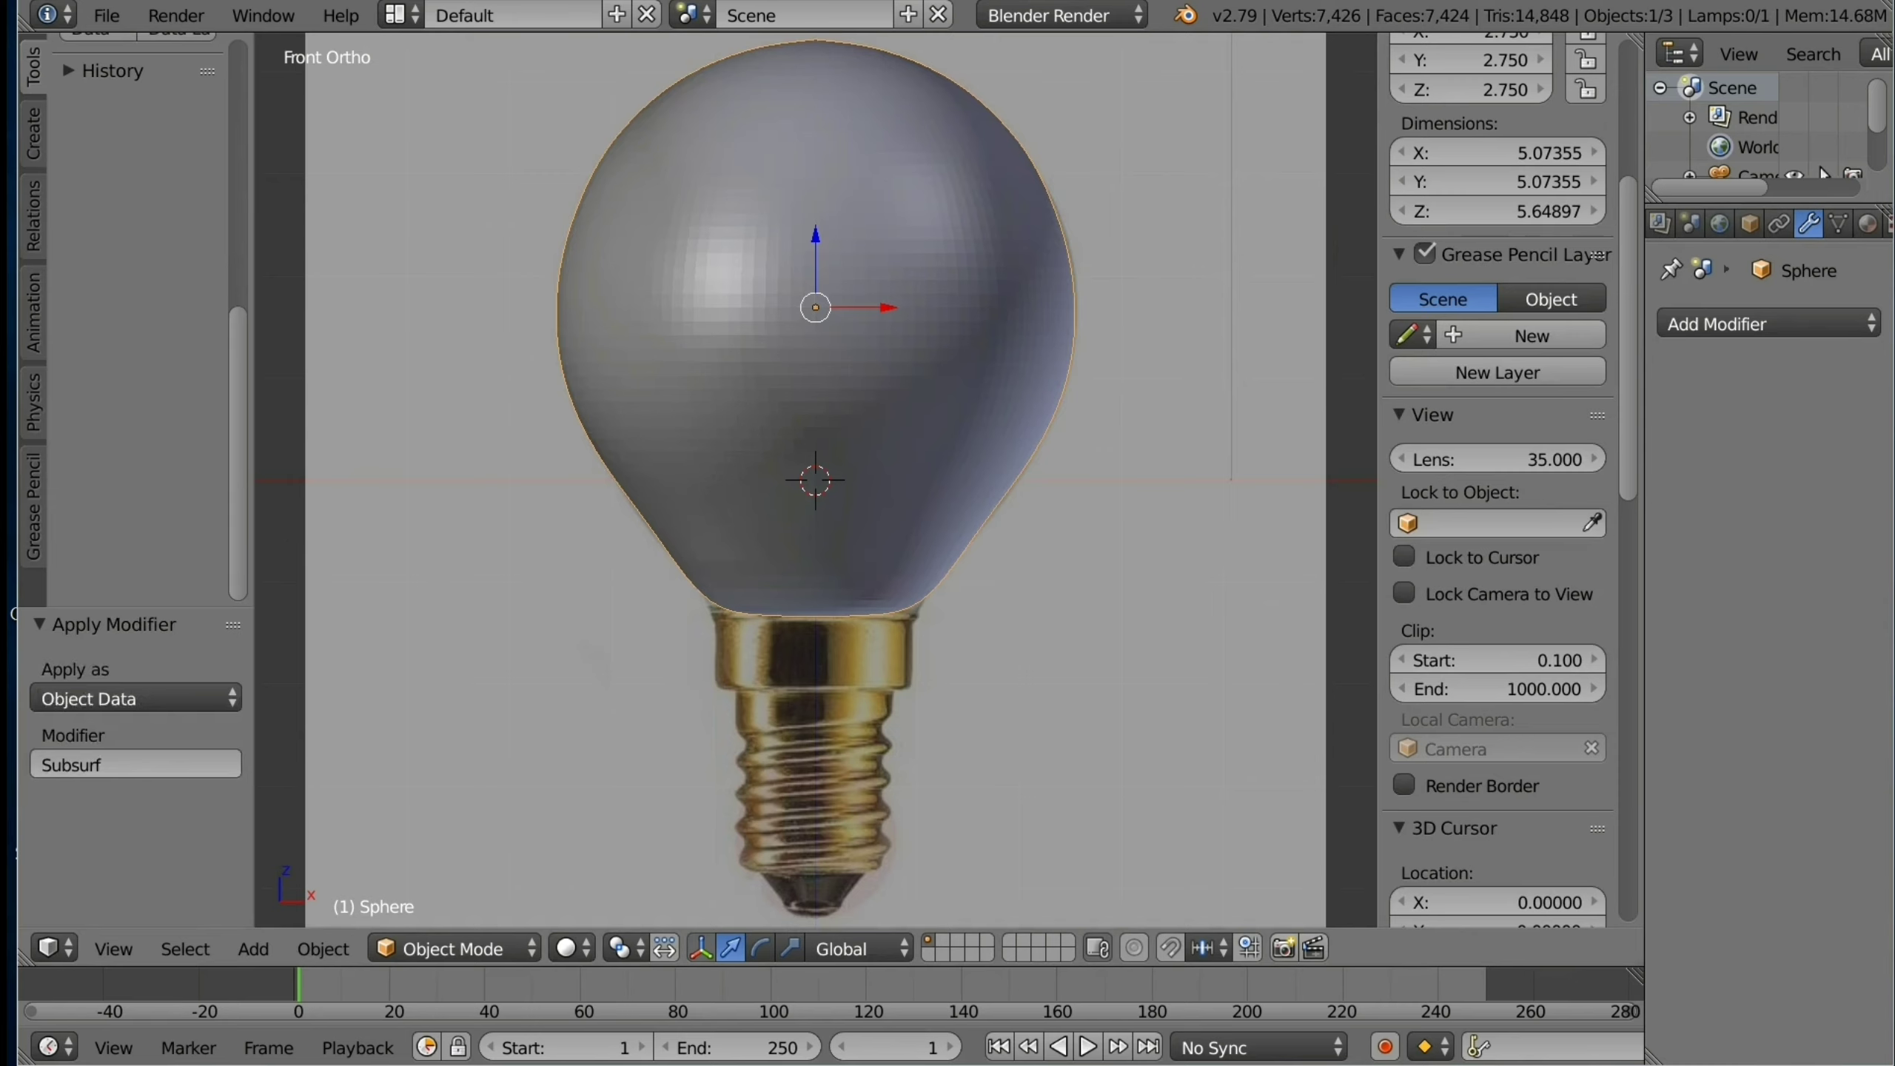
Step: Set the bulb's shading to Smooth
{"action": "scroll", "coordinate": [150, 314], "scroll_direction": "up", "scroll_amount": 10}
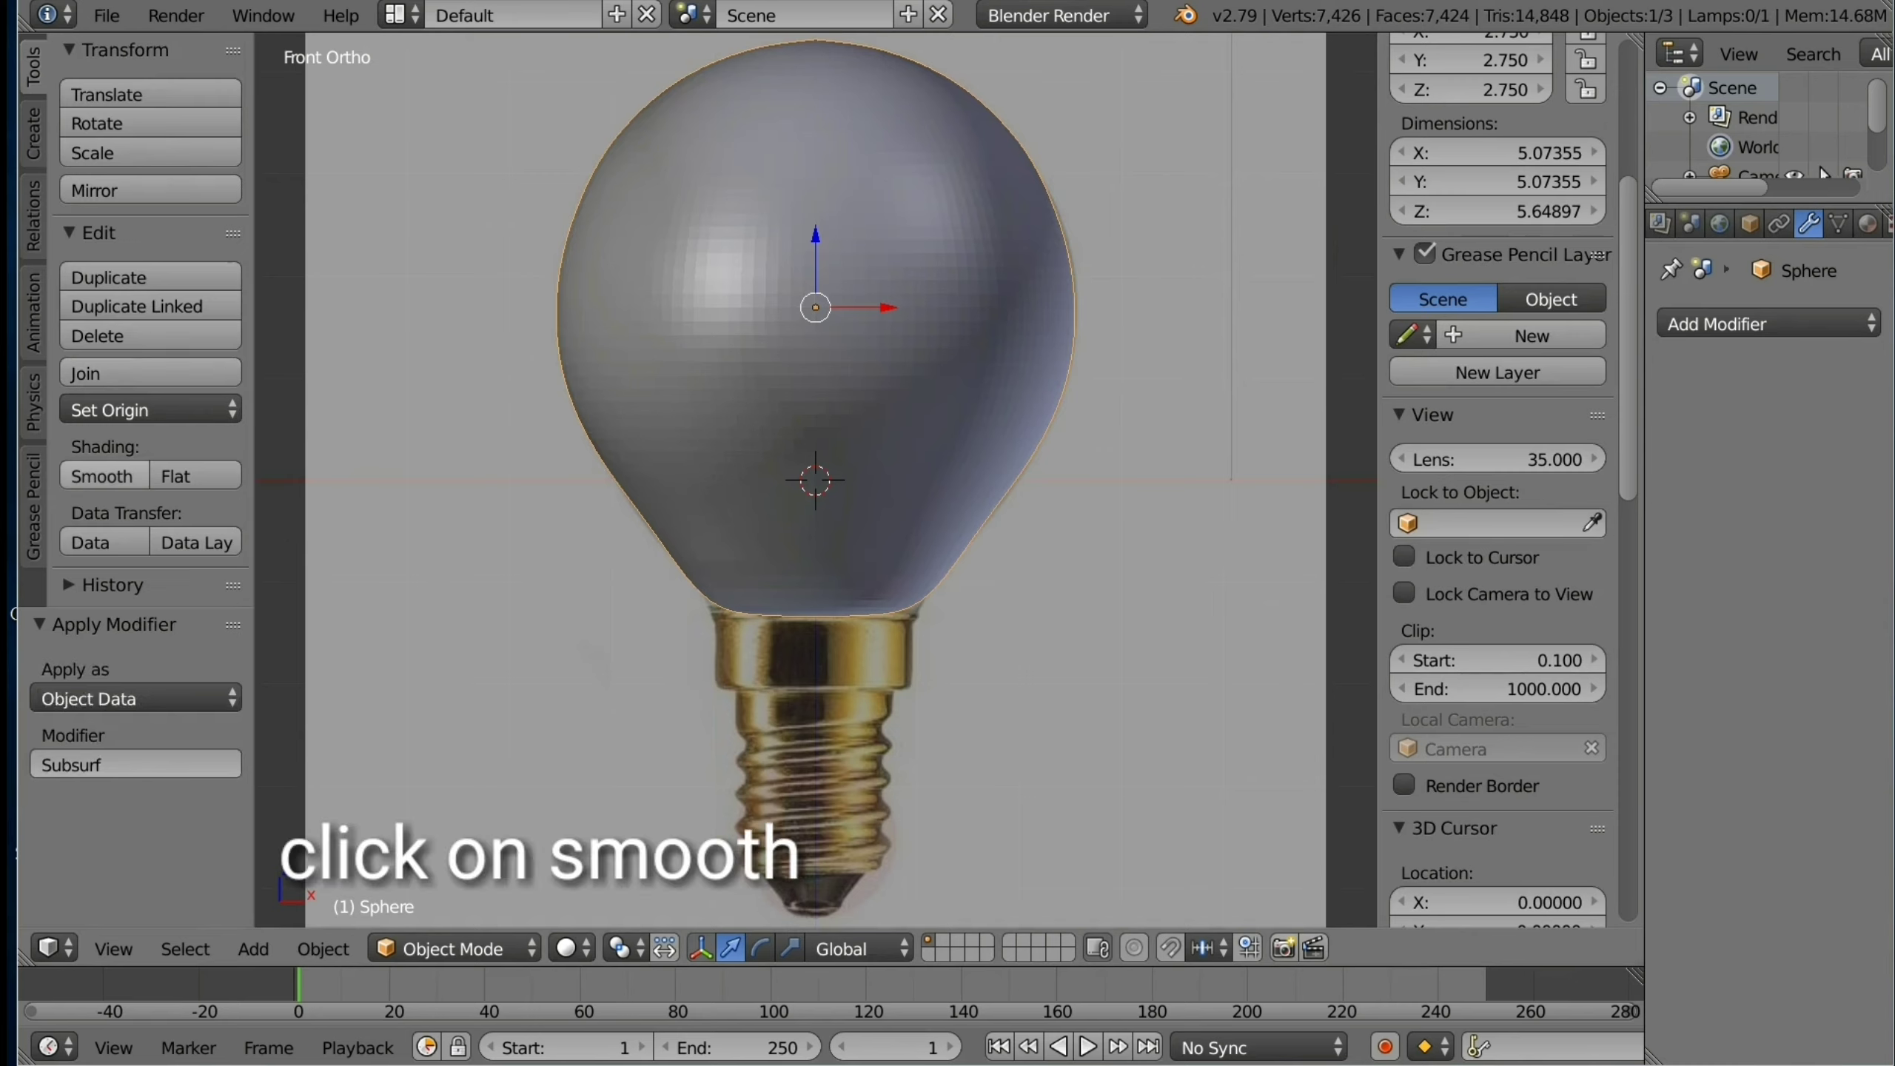
{"action": "left_click", "coordinate": [102, 476]}
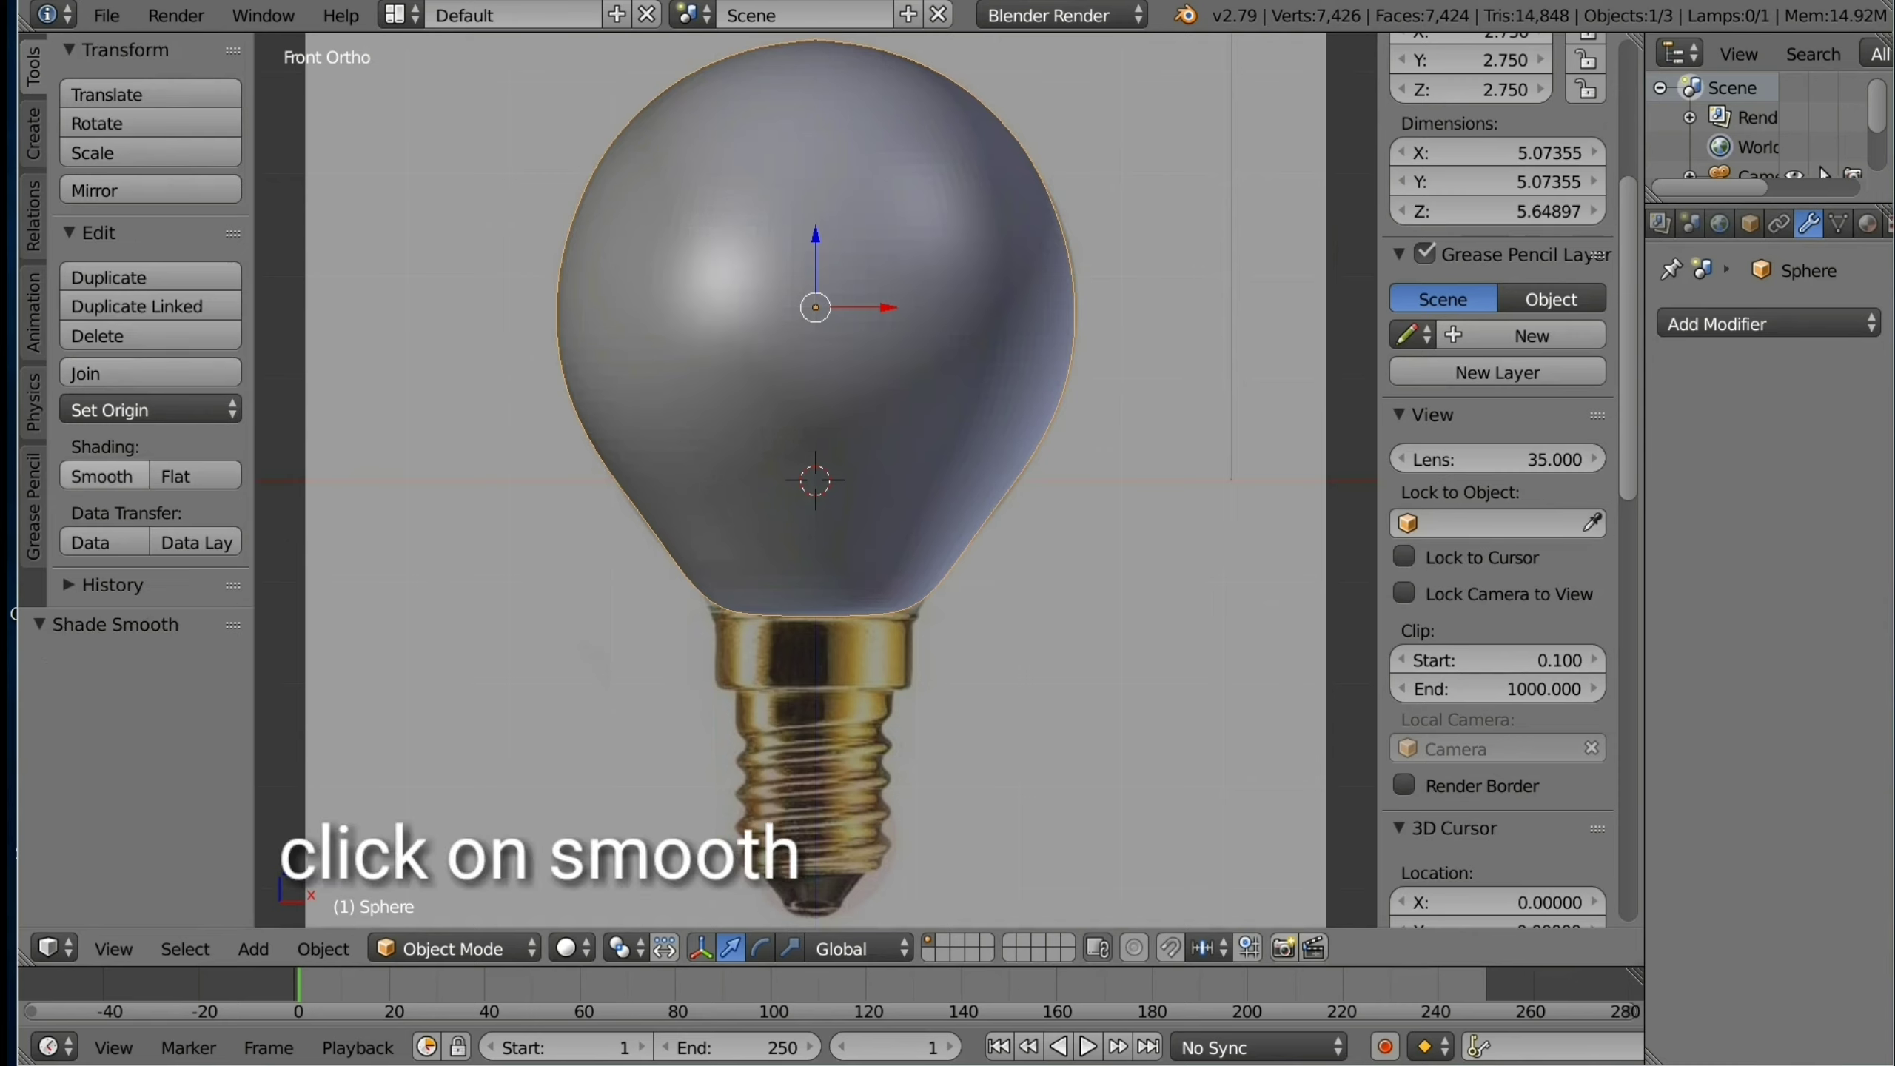
{"action": "scroll", "coordinate": [815, 478], "scroll_direction": "down", "scroll_amount": 3}
Step: Add a 32-vertex cylinder and lower it 2.377 on Z over the reference image's metal collar
{"action": "left_click", "coordinate": [253, 949]}
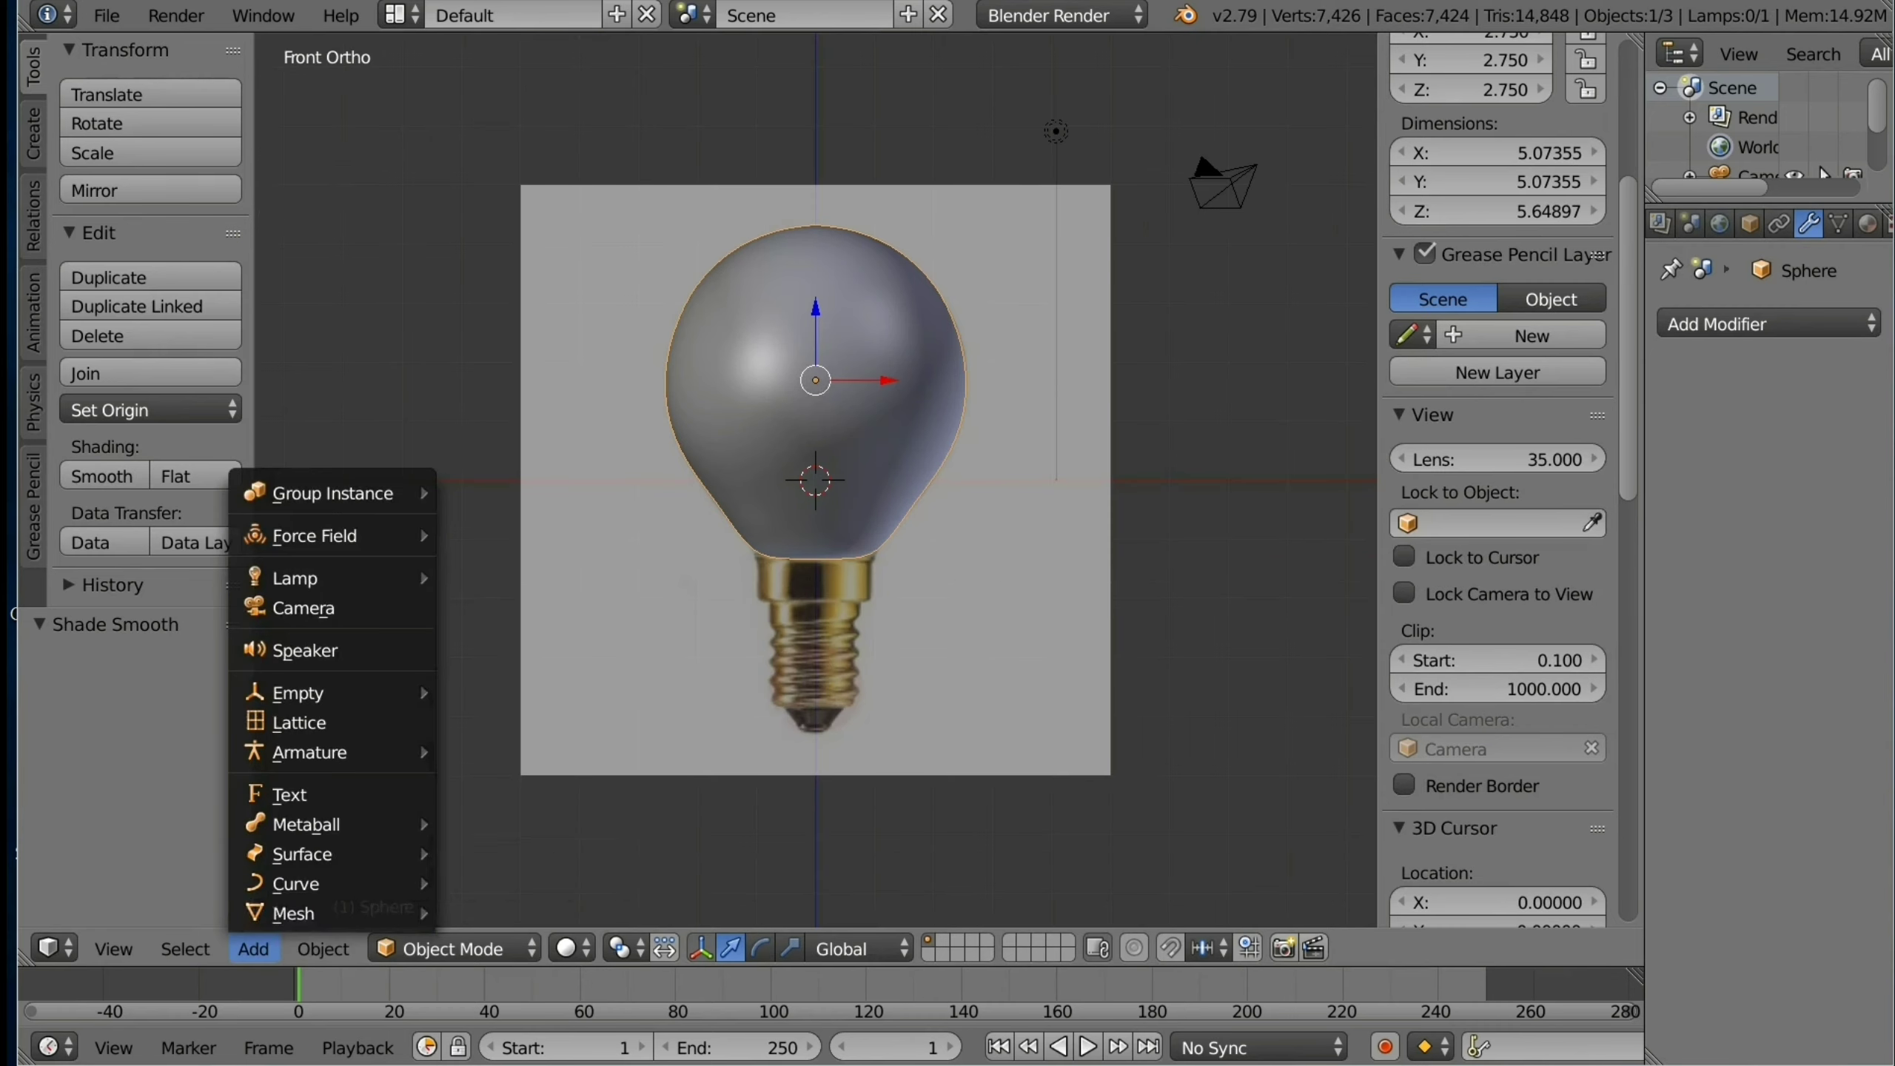
{"action": "mouse_move", "coordinate": [294, 912]}
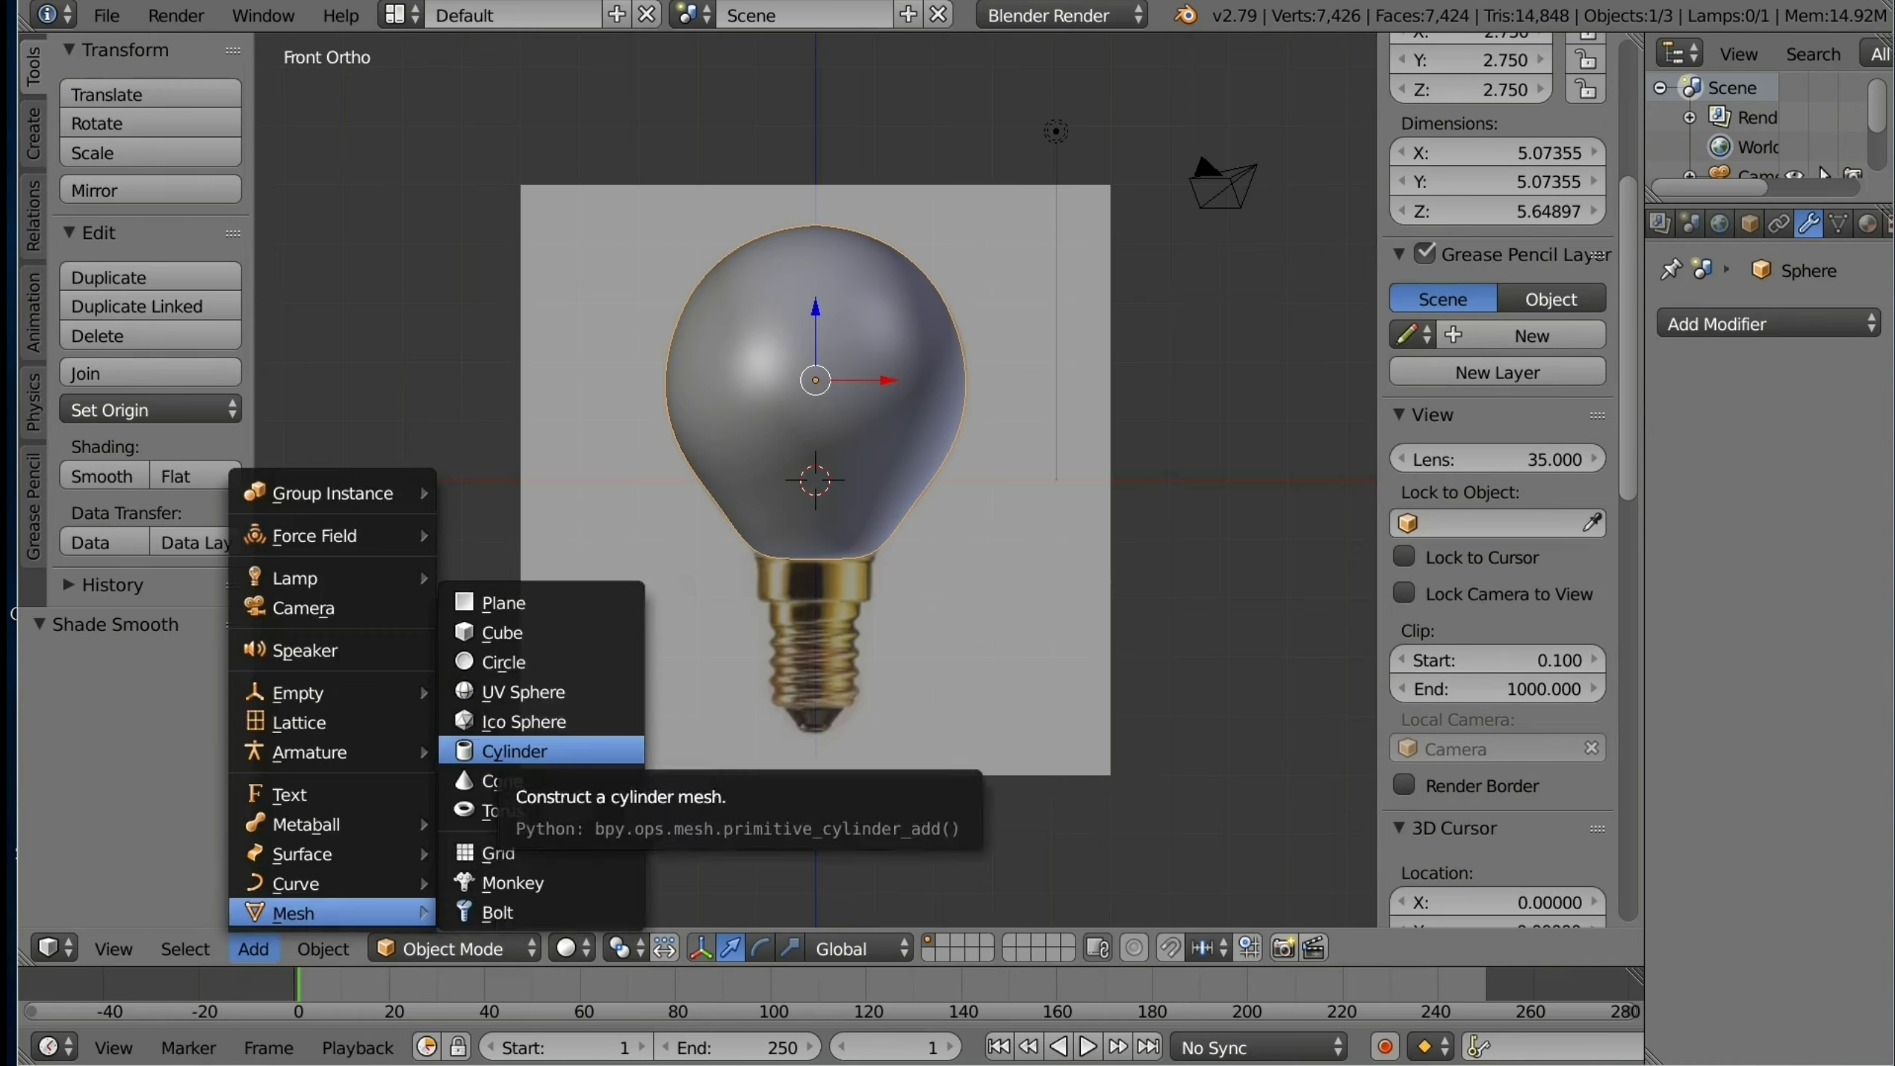
{"action": "left_click", "coordinate": [523, 750]}
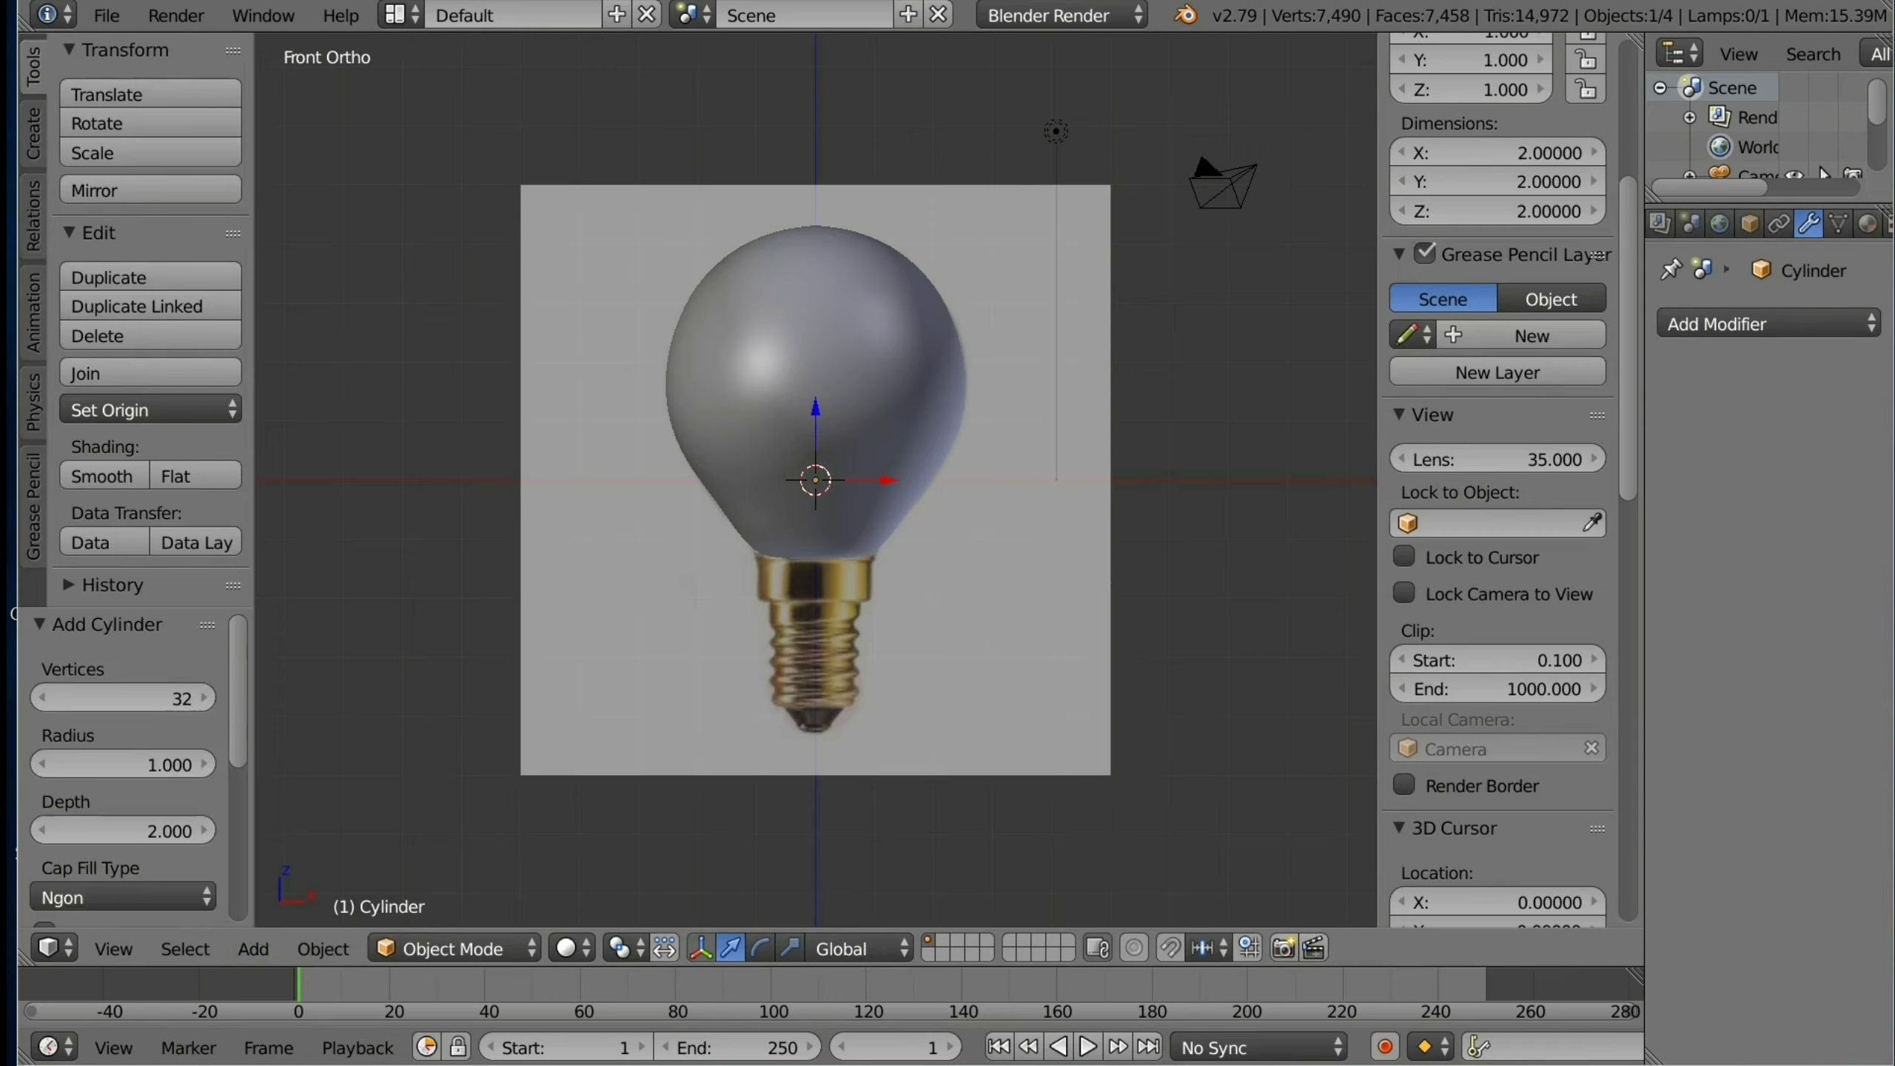
{"action": "key", "text": "g"}
{"action": "key", "text": "z"}
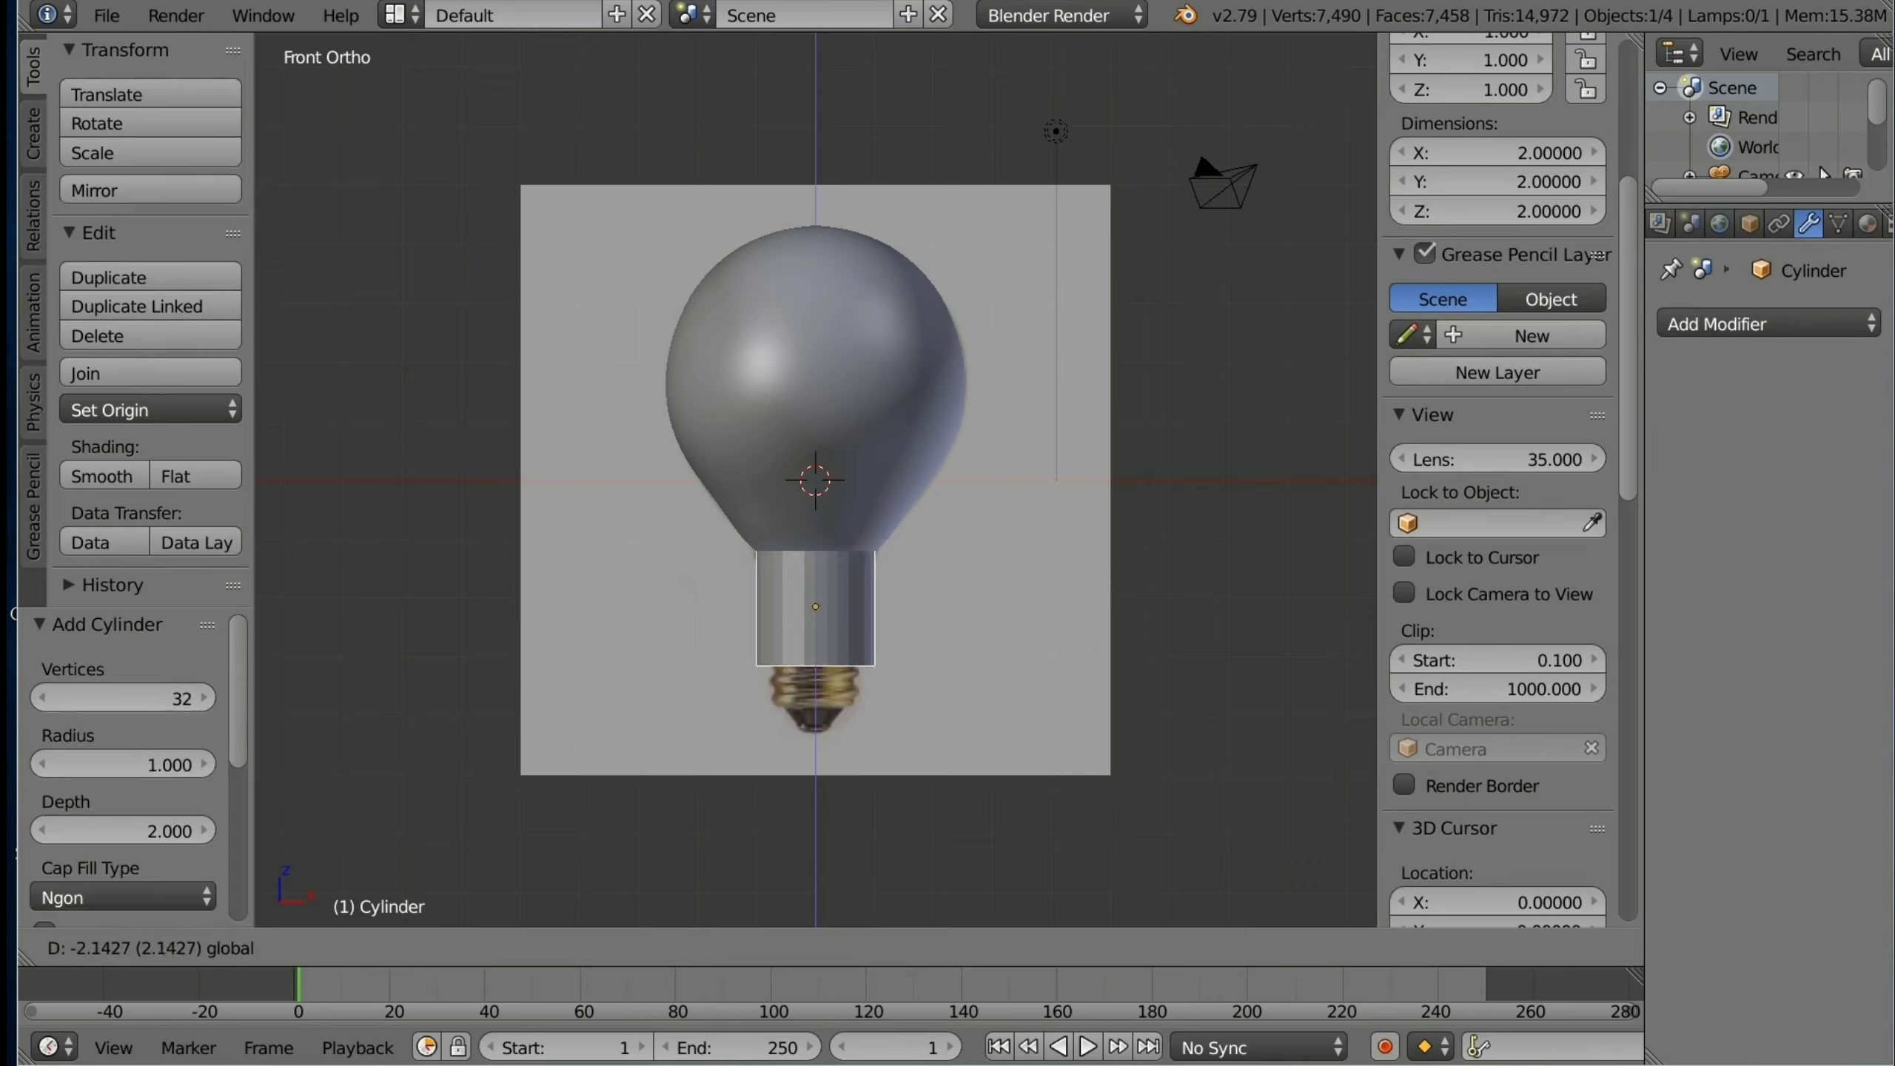
{"action": "key", "text": "Return"}
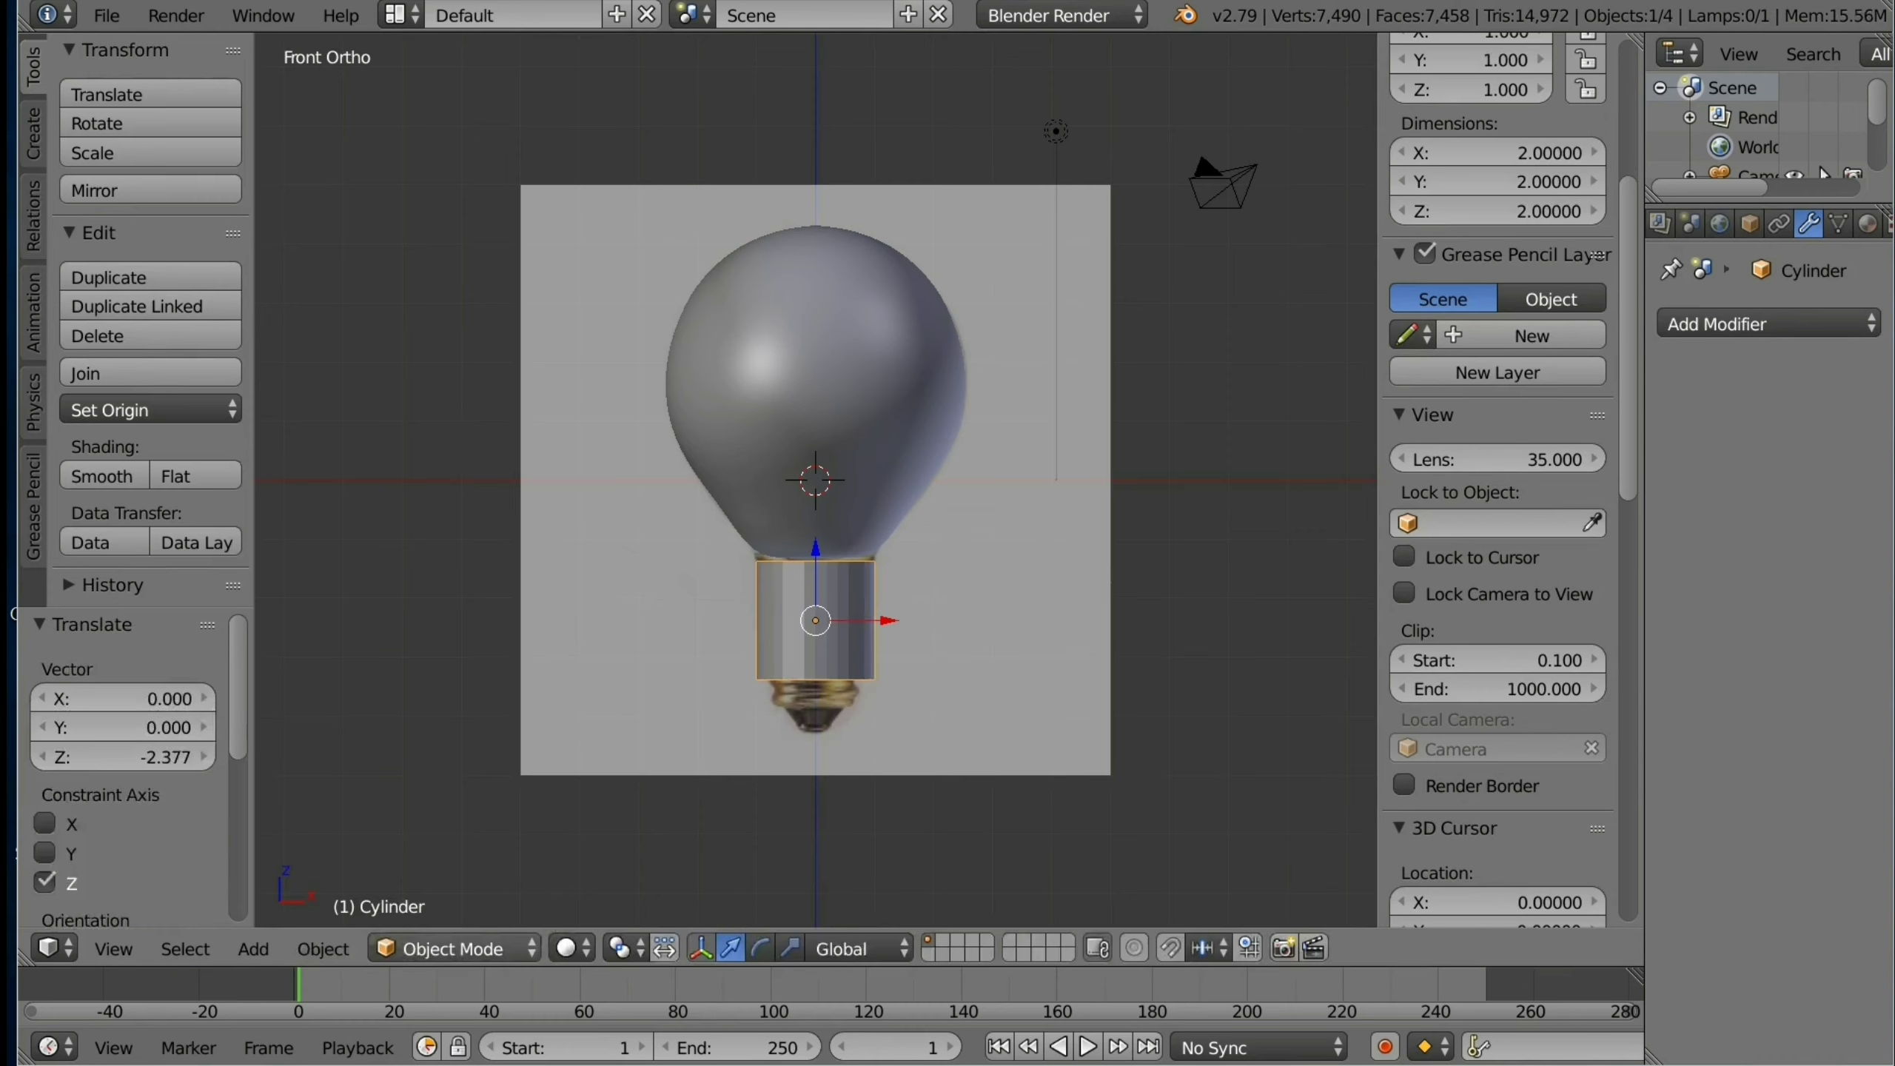
{"action": "left_click", "coordinate": [455, 949]}
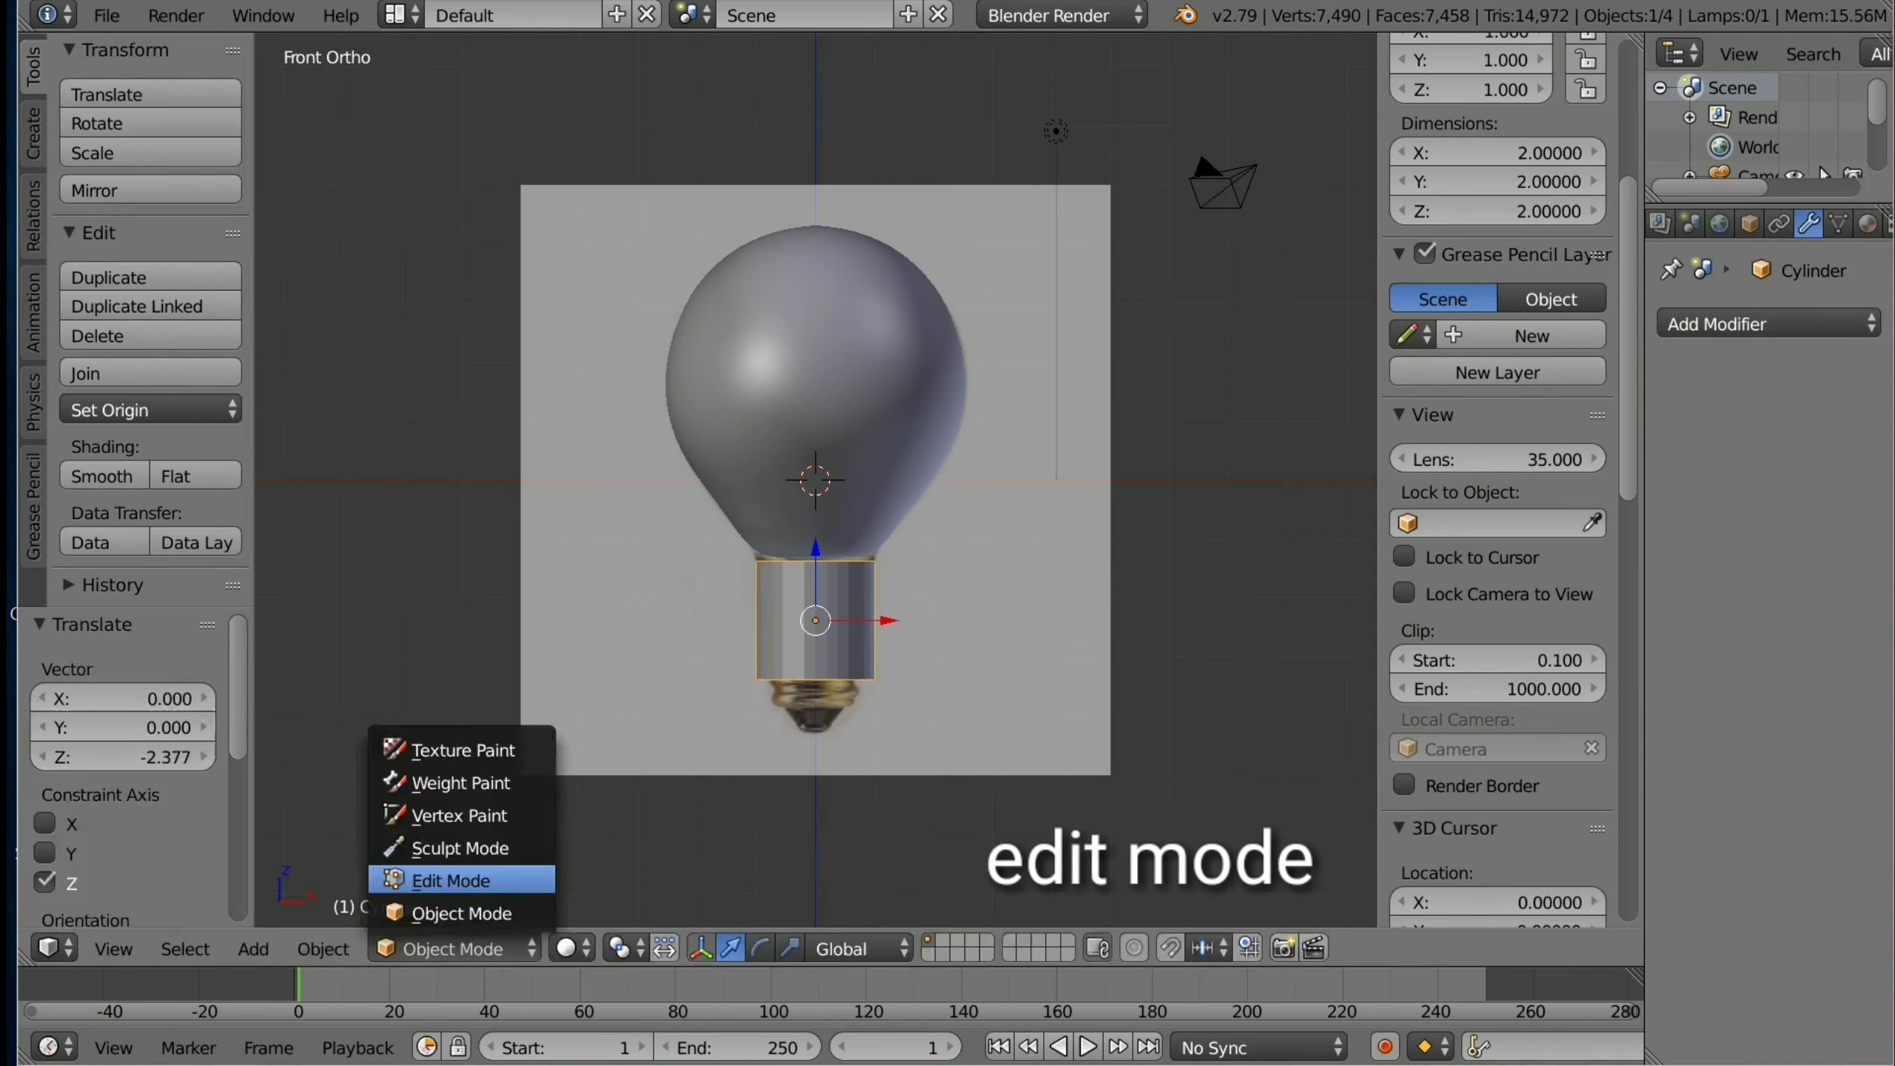
Step: Put the cylinder in Edit Mode and set its Maximum Draw Type to Wire
{"action": "left_click", "coordinate": [452, 881]}
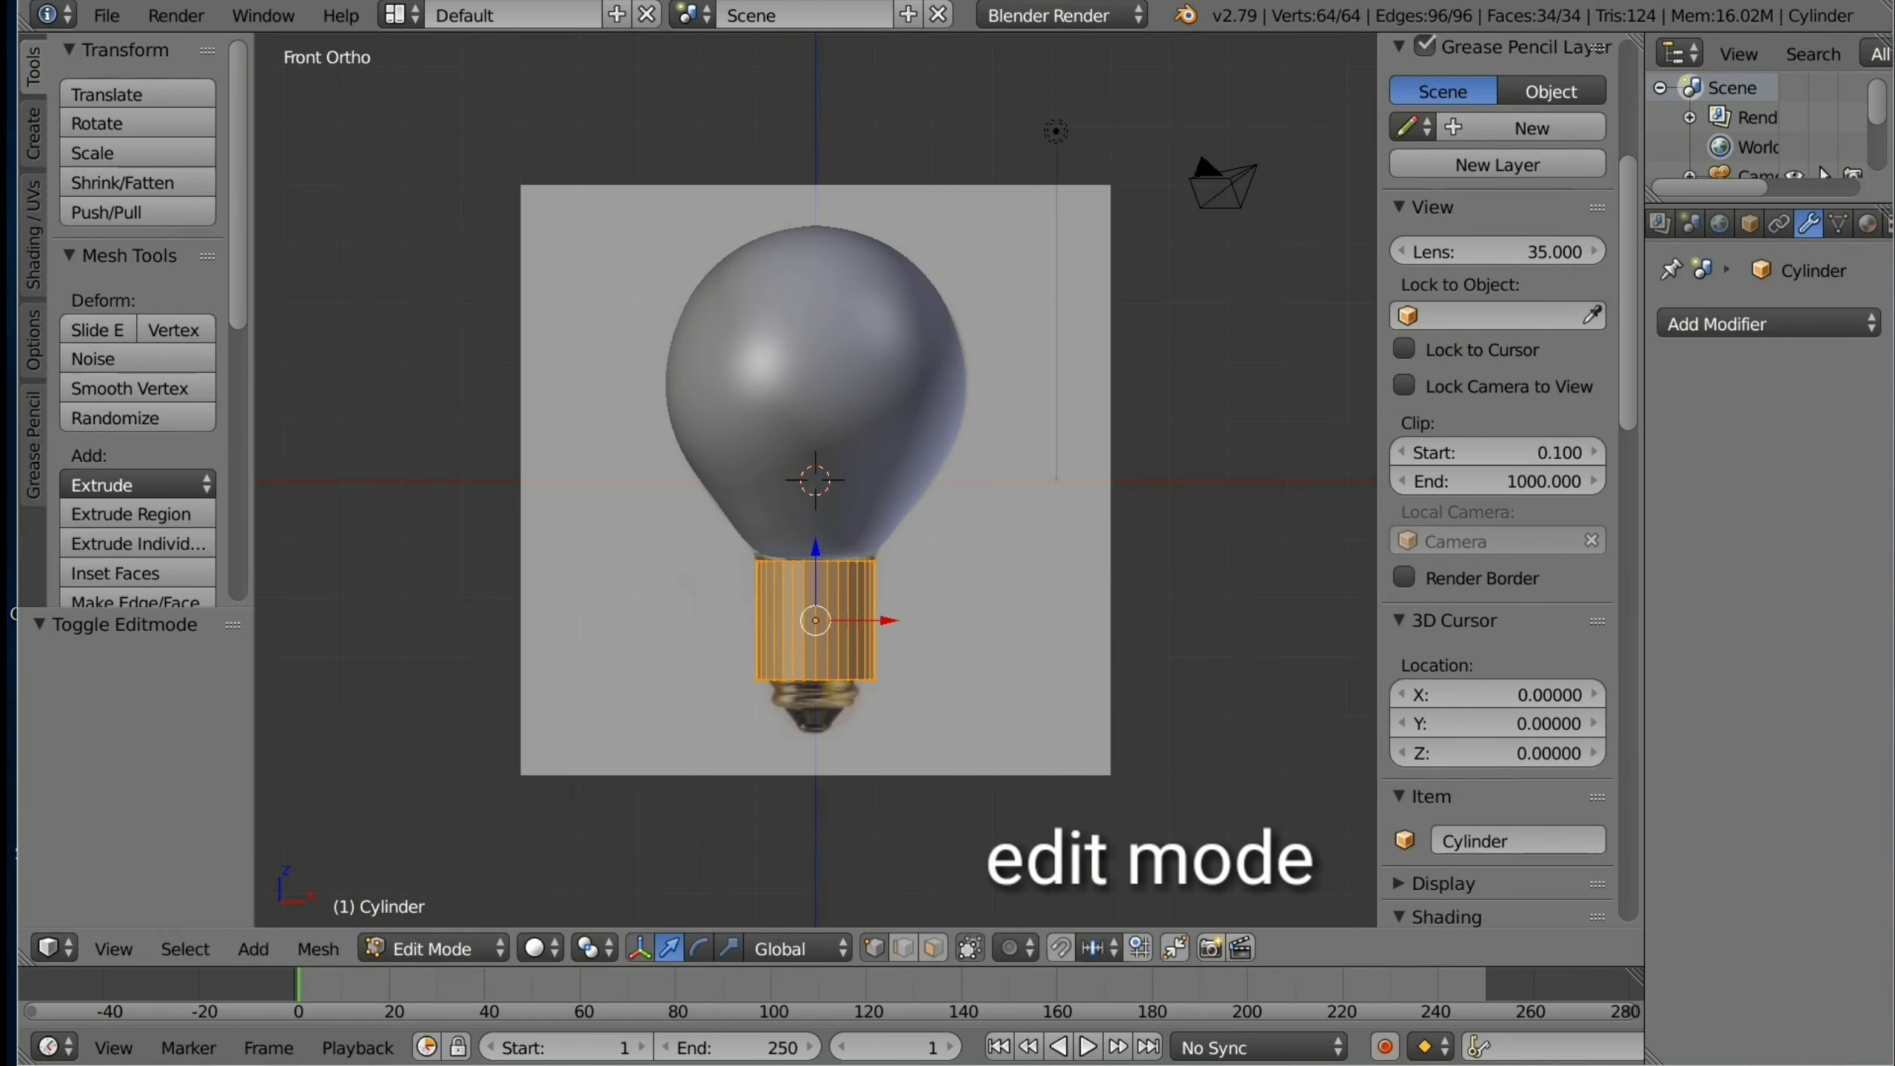
{"action": "left_click", "coordinate": [1735, 223]}
{"action": "left_click", "coordinate": [1682, 886]}
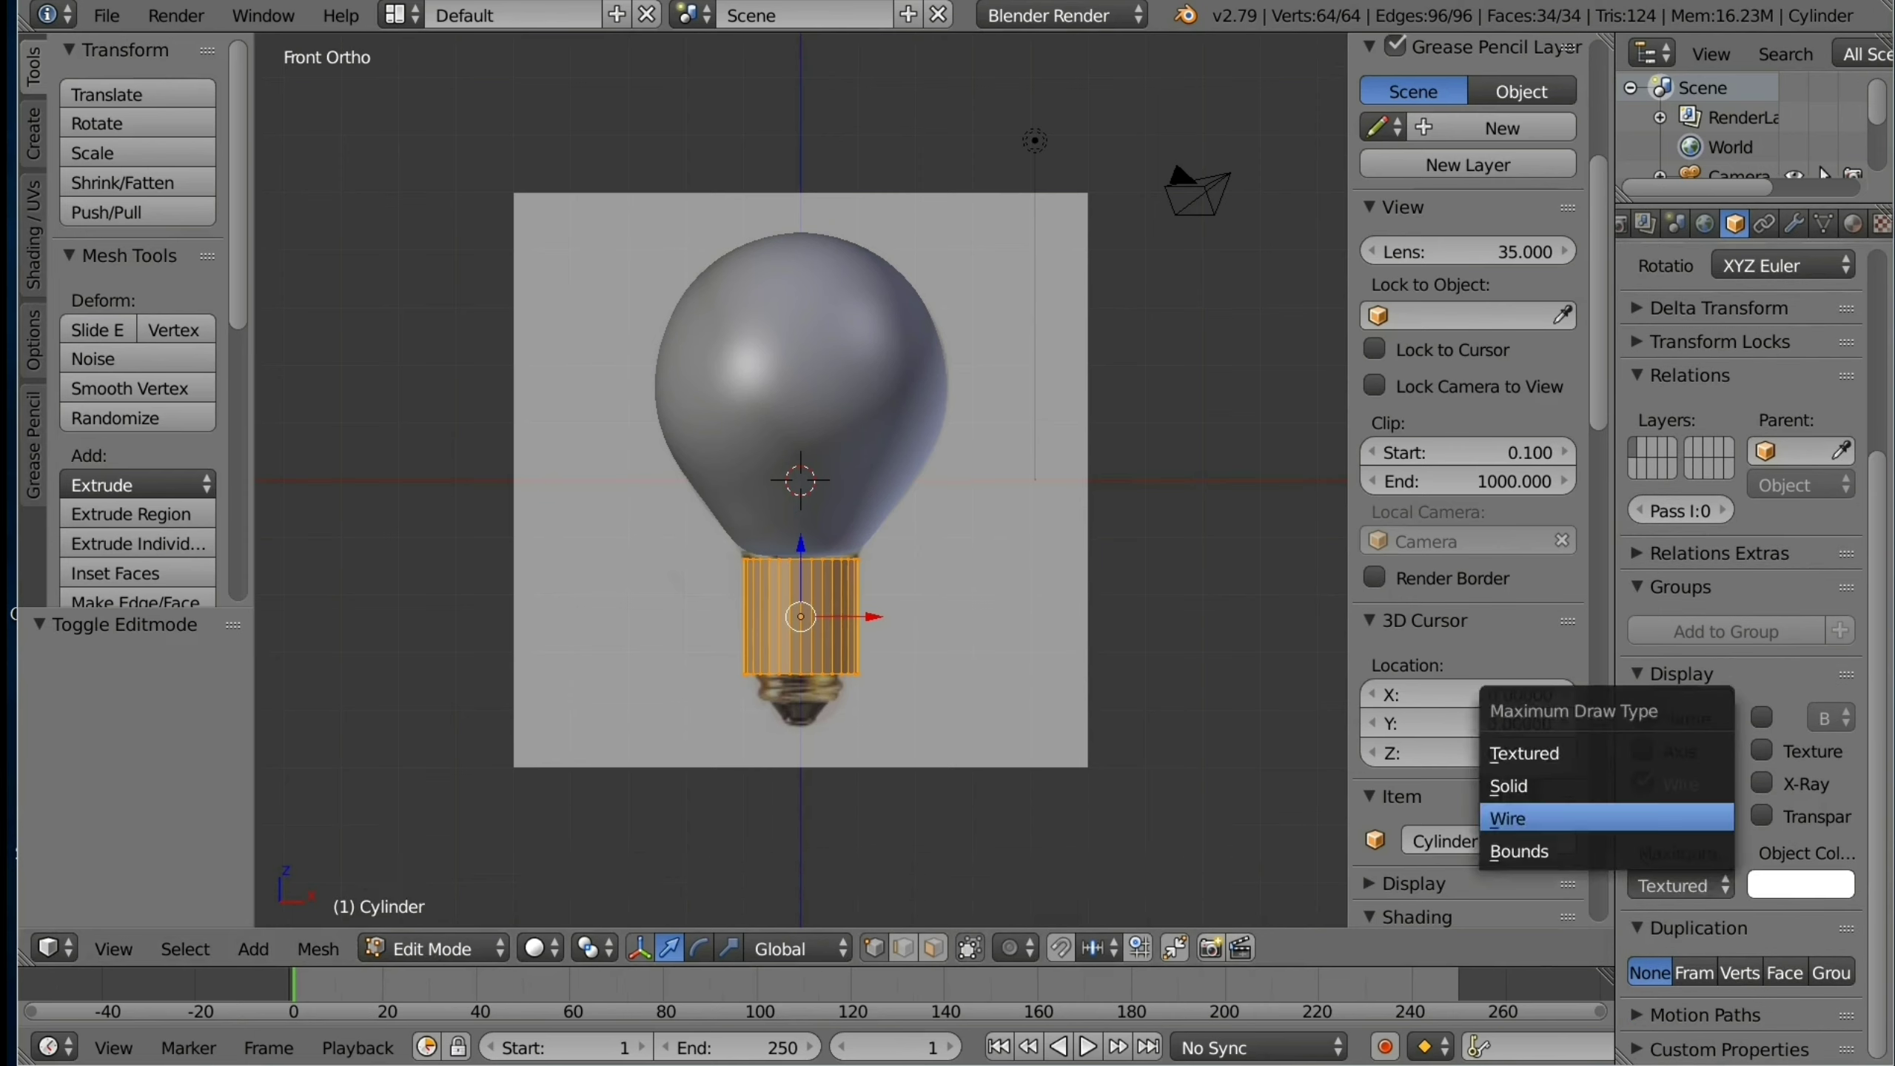
{"action": "left_click", "coordinate": [1567, 818]}
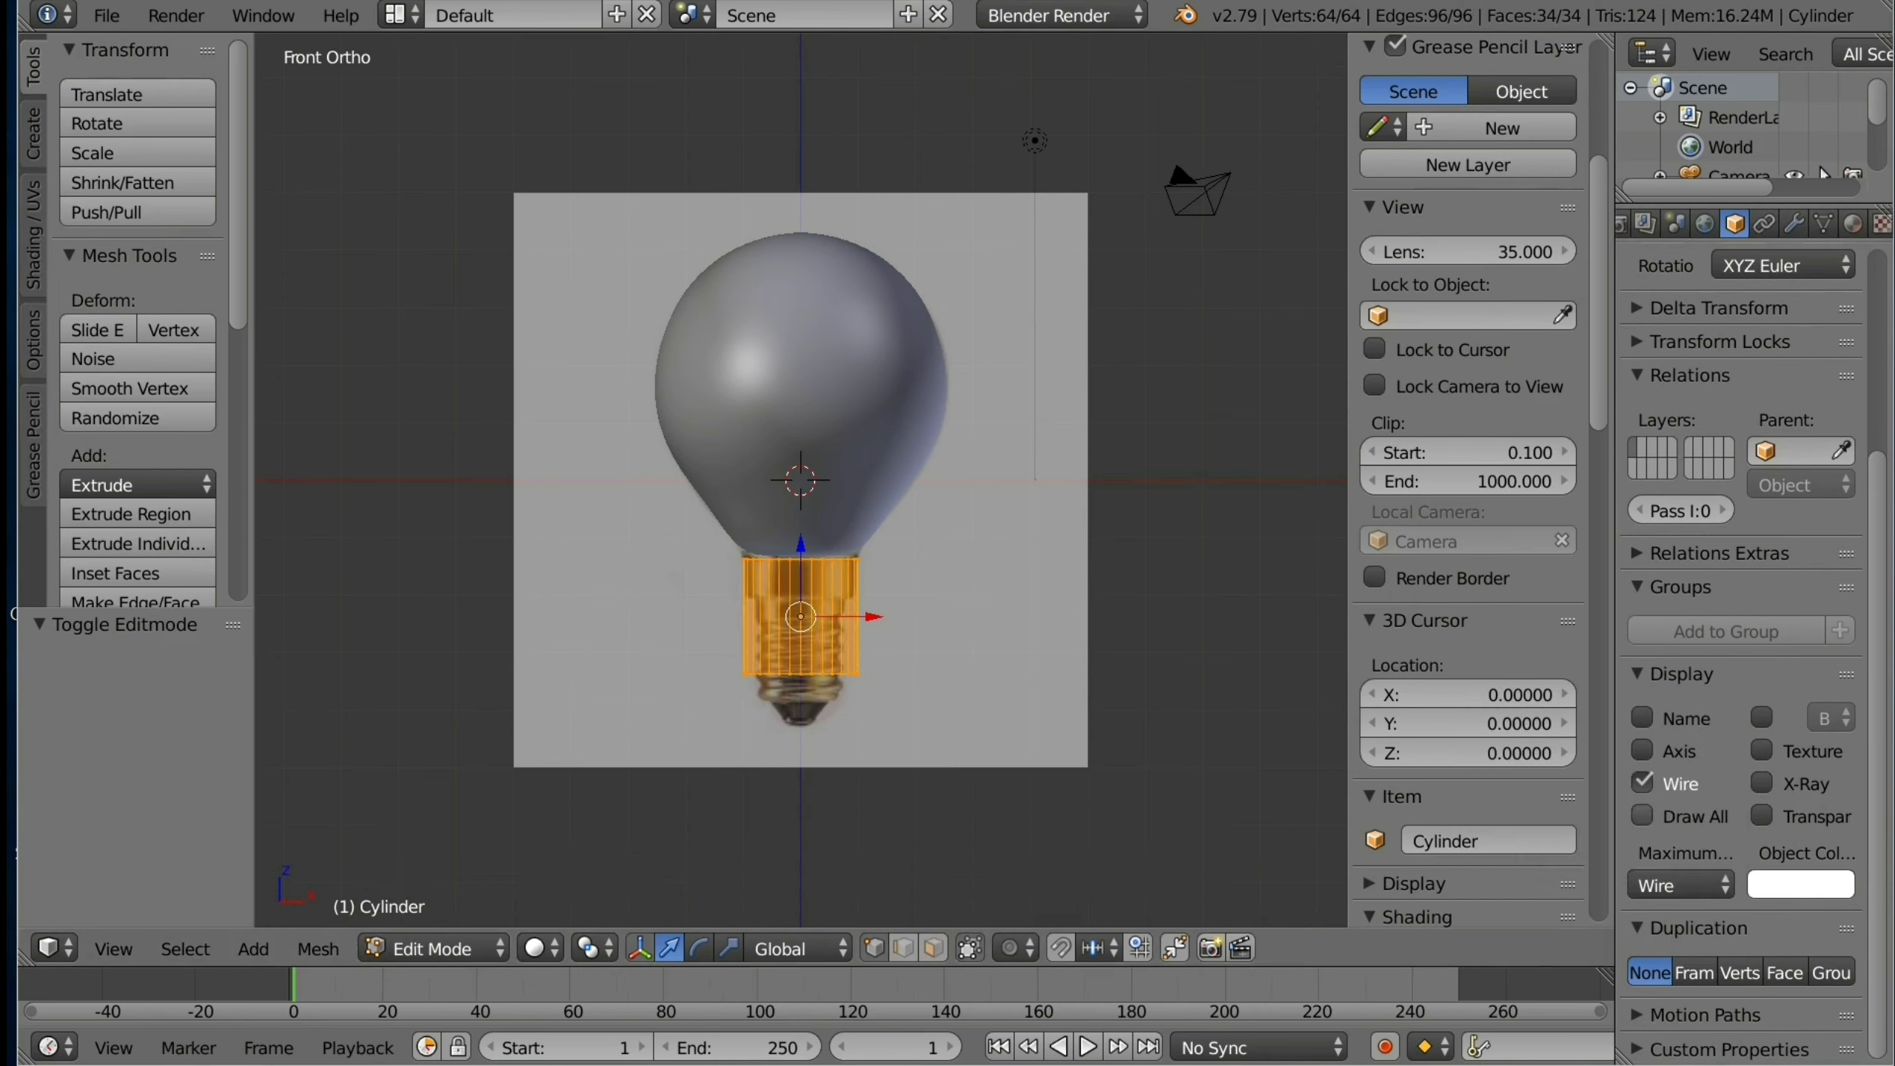
{"action": "left_click", "coordinate": [1643, 783]}
Step: Select only the cylinder's top ring and scale it up to 1.017
{"action": "key", "text": "a"}
{"action": "scroll", "coordinate": [1467, 477], "scroll_direction": "down", "scroll_amount": 5}
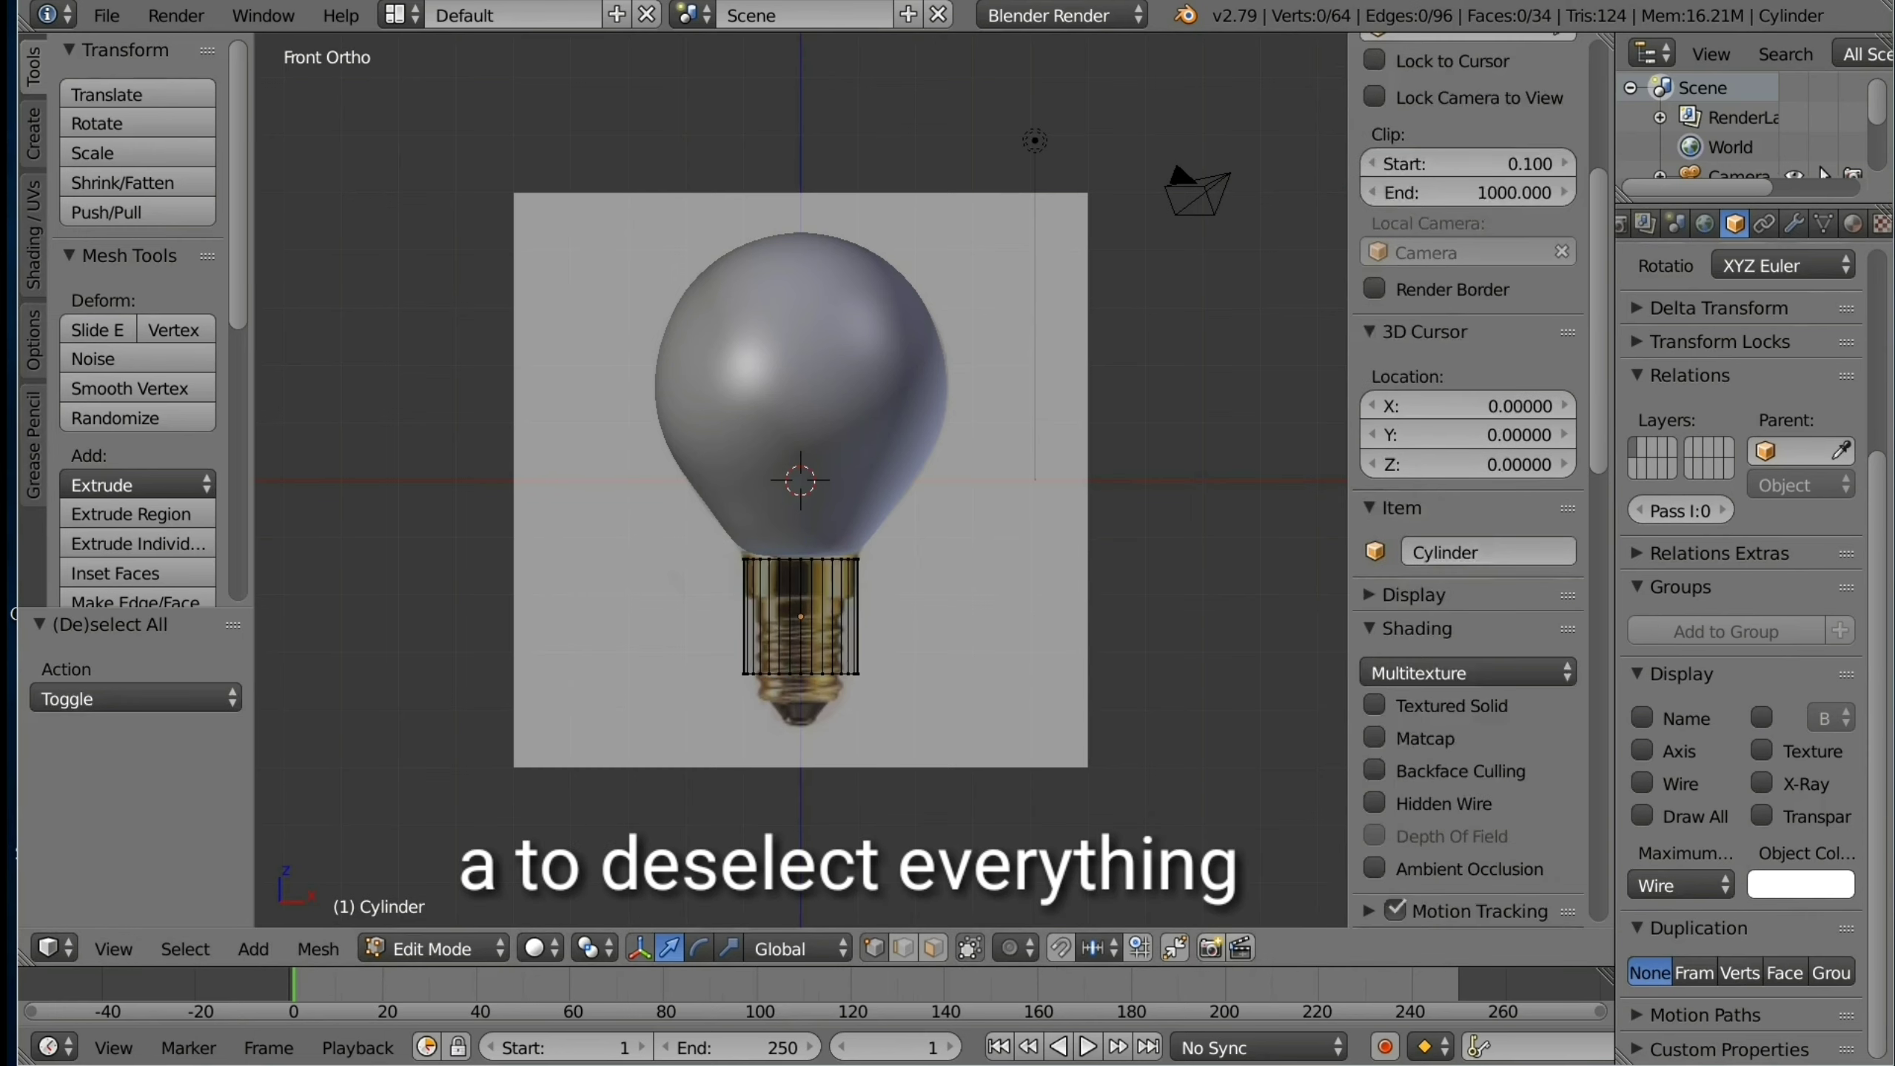
{"action": "scroll", "coordinate": [1467, 478], "scroll_direction": "up", "scroll_amount": 3}
{"action": "scroll", "coordinate": [1468, 478], "scroll_direction": "up", "scroll_amount": 3}
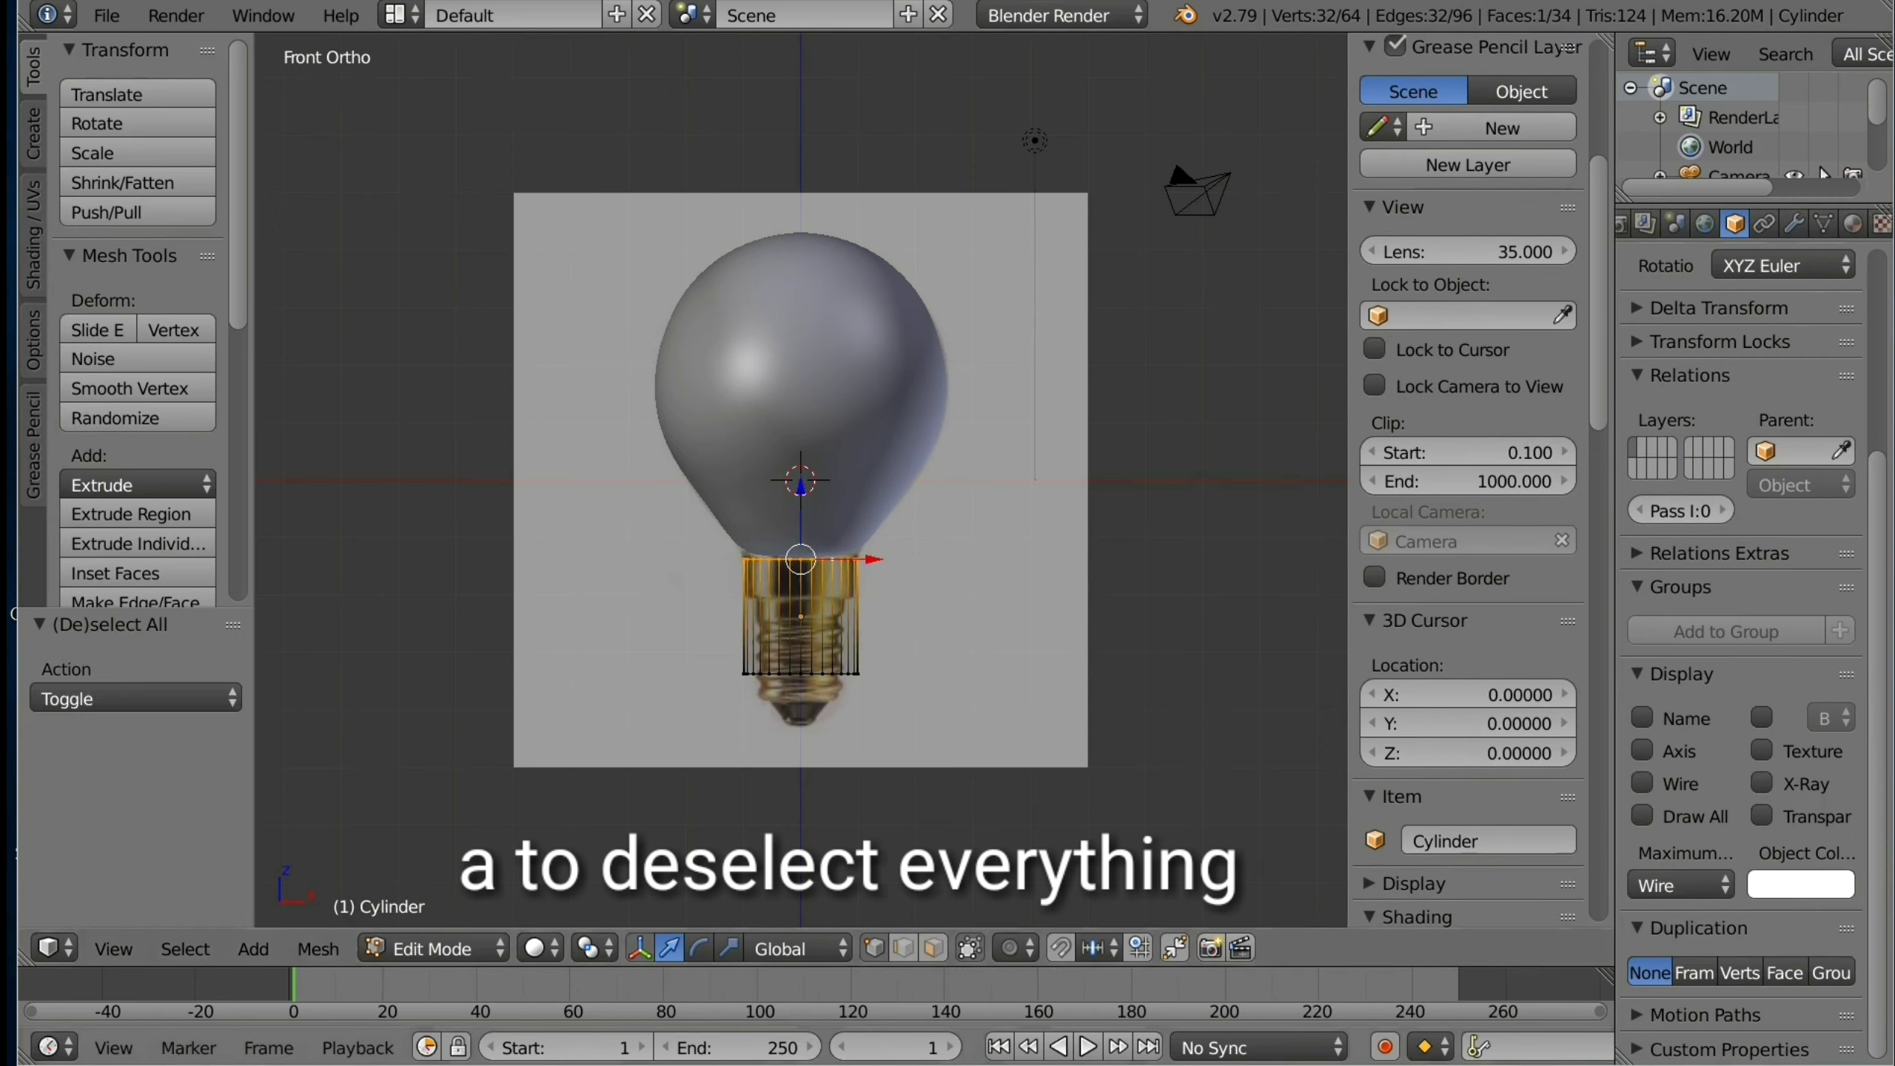
{"action": "right_click", "coordinate": [829, 559], "text": "alt"}
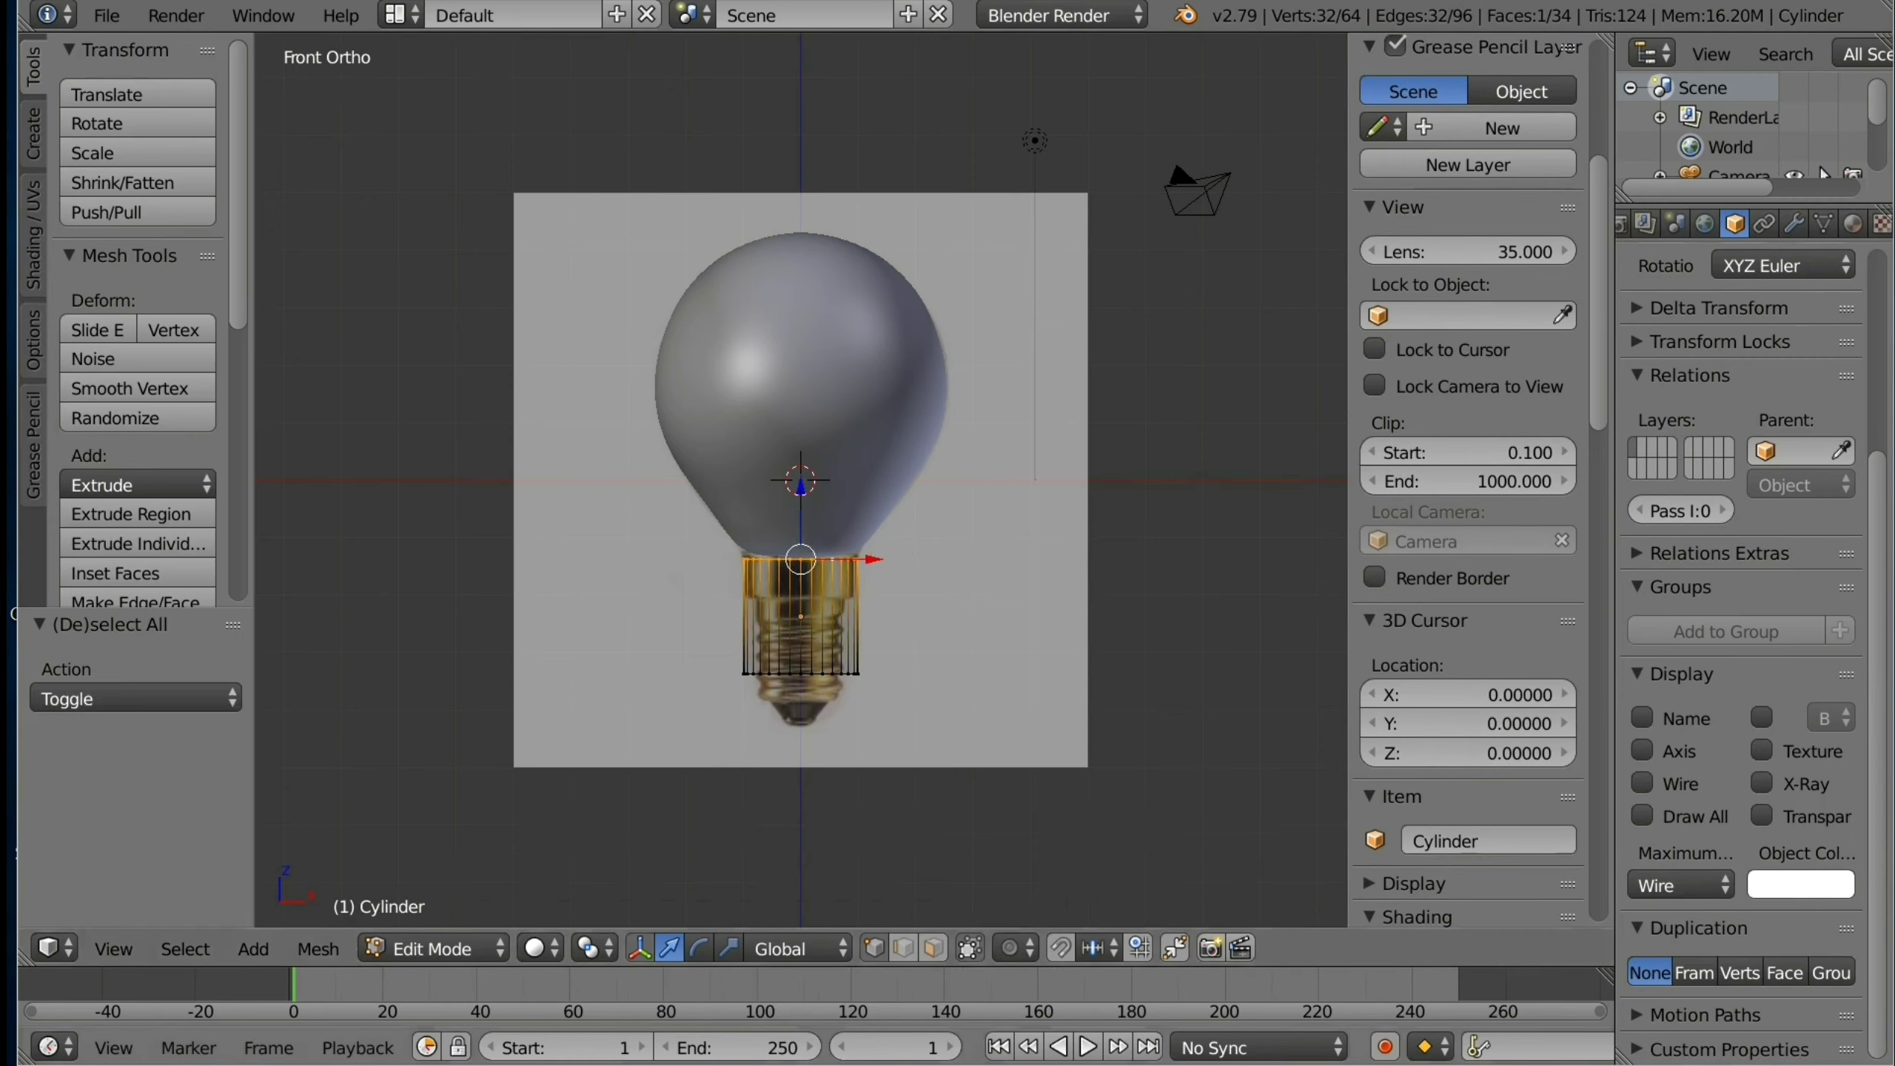
{"action": "key", "text": "s"}
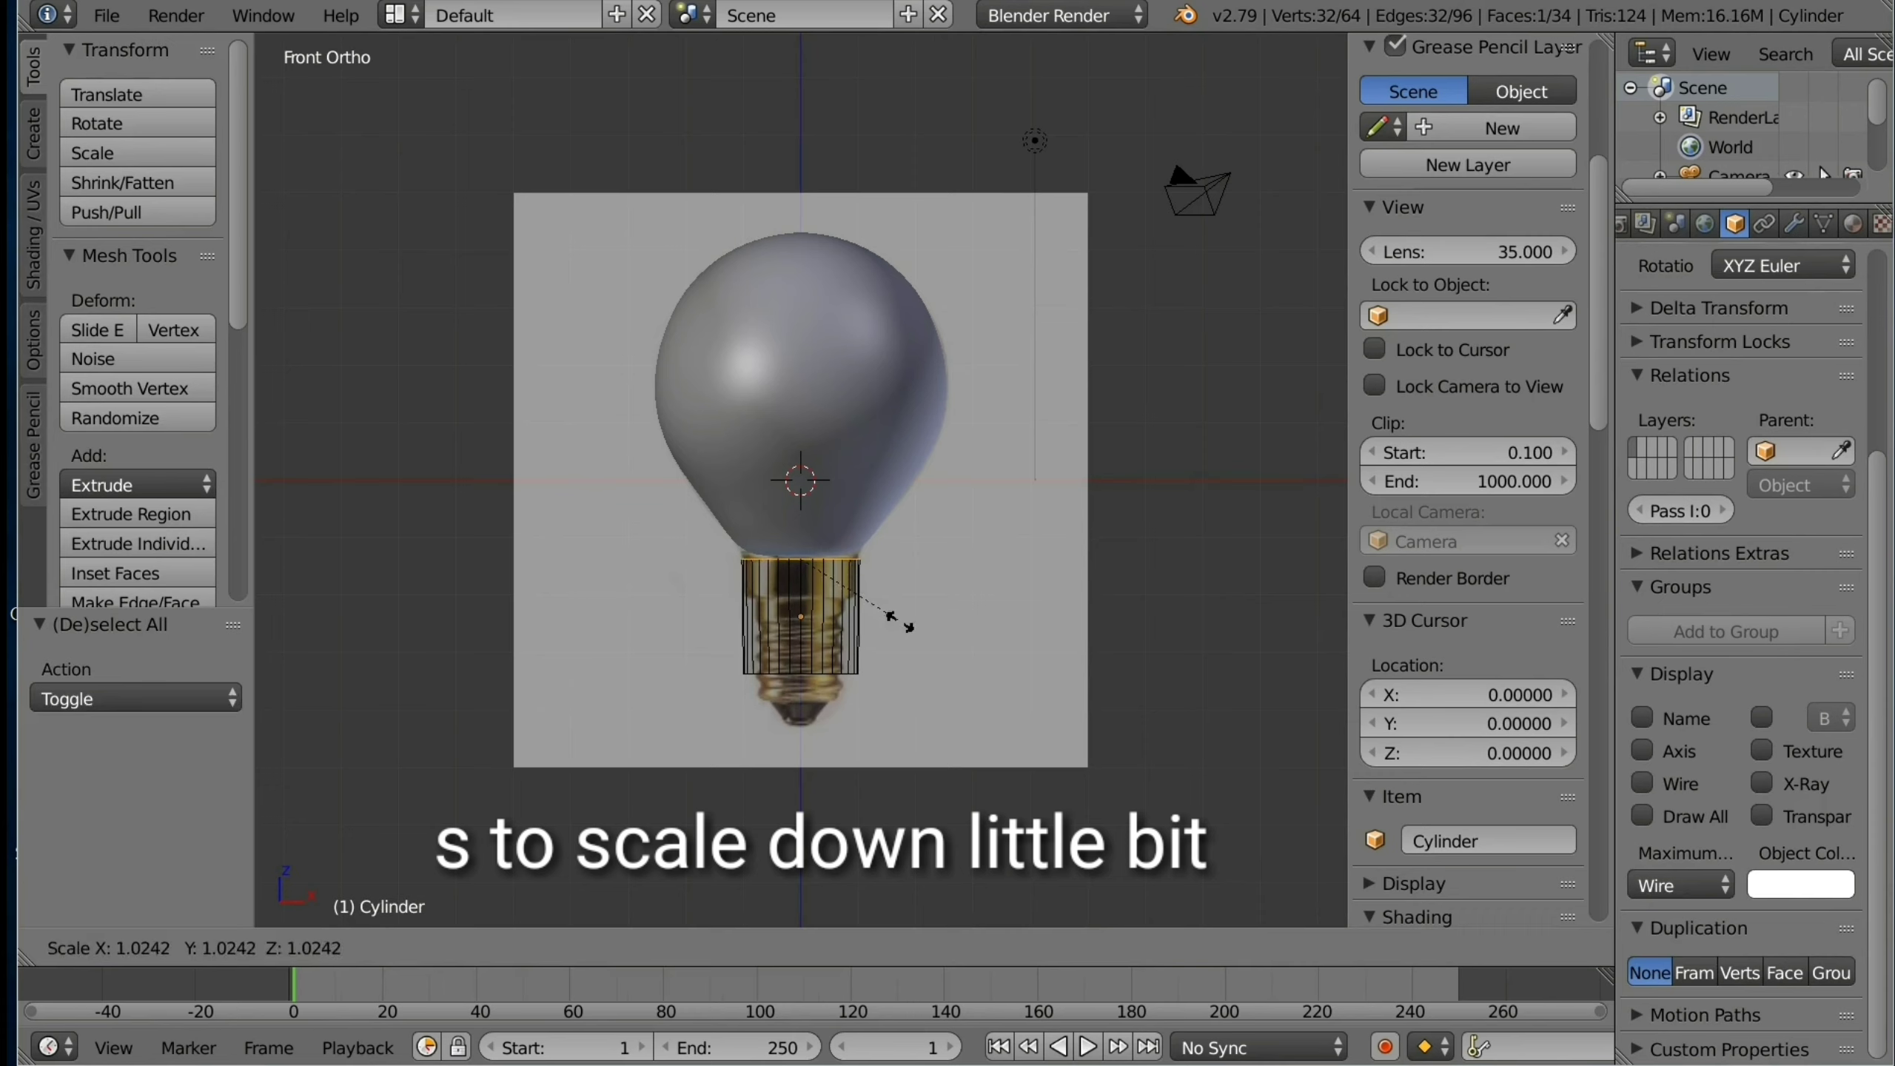
{"action": "left_click", "coordinate": [888, 614]}
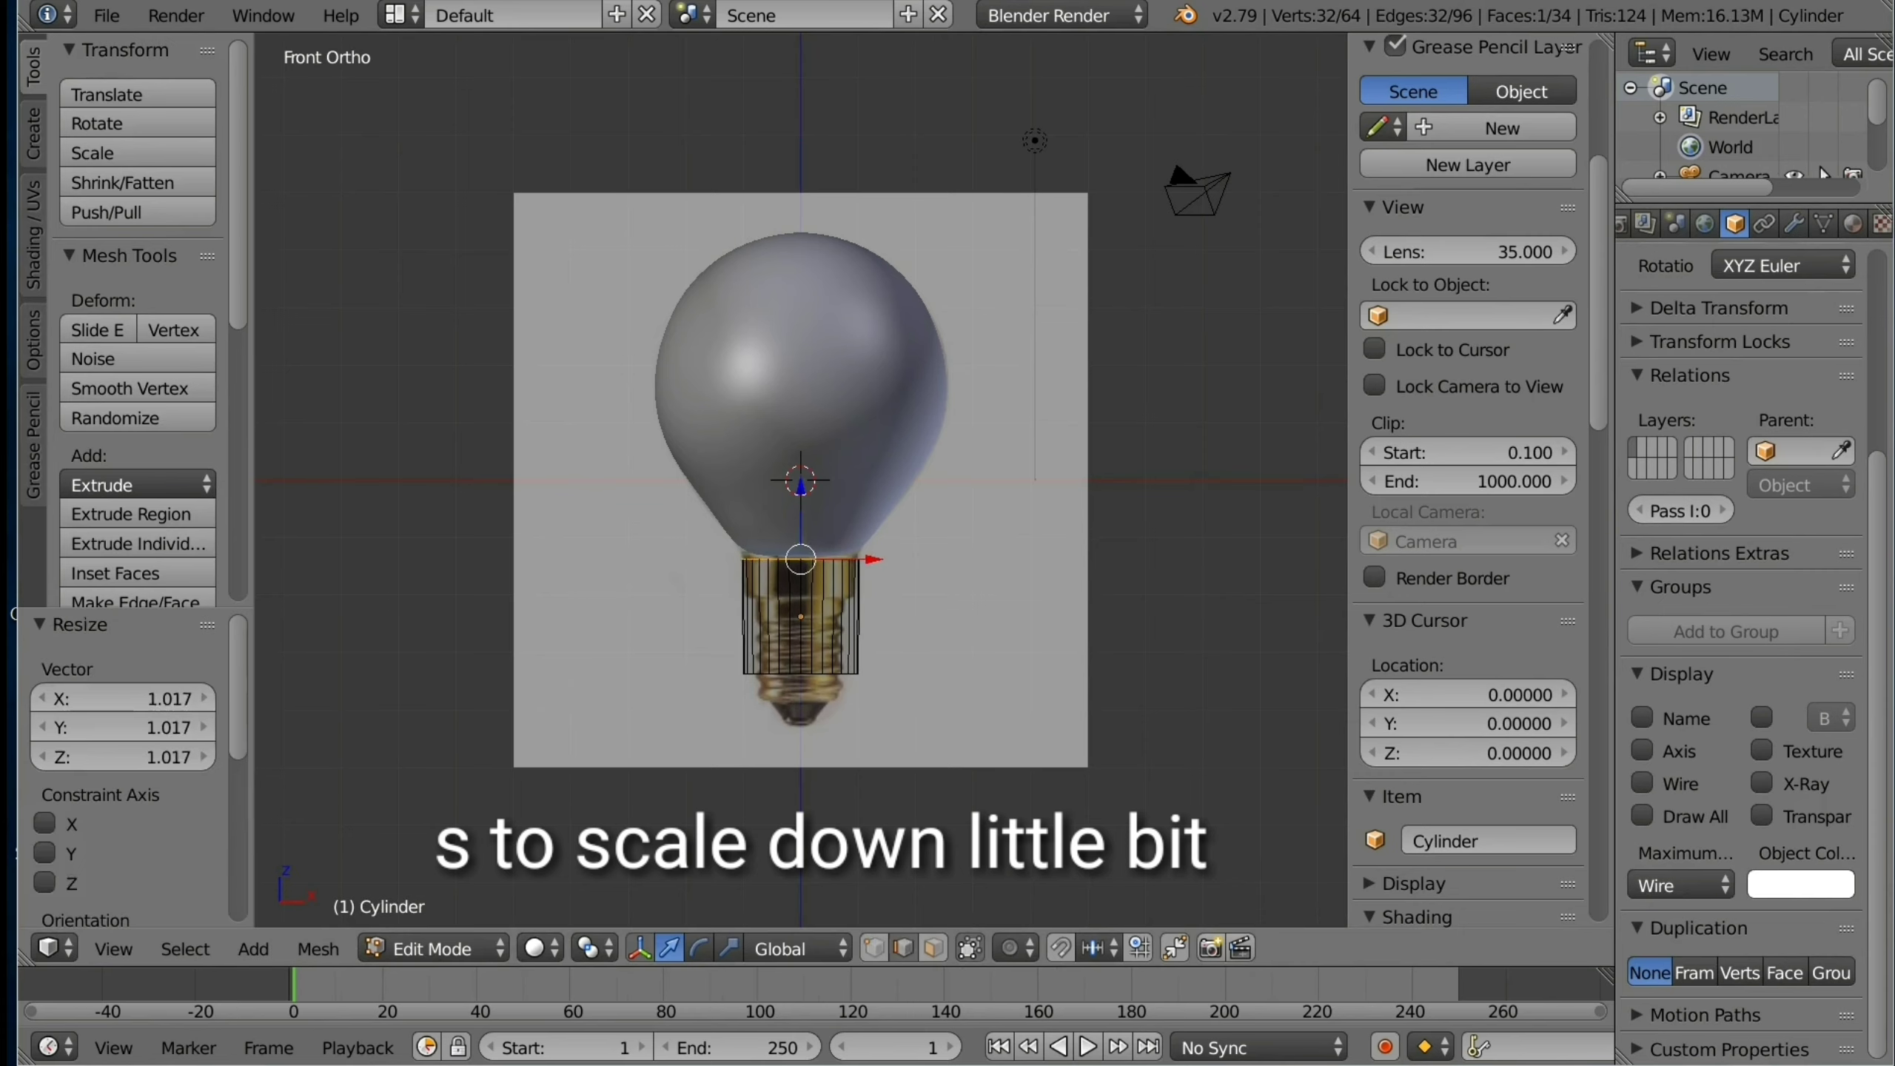
Step: Nudge the top ring down, extrude it upward and taper it to 0.867
{"action": "key", "text": "g"}
{"action": "key", "text": "z"}
{"action": "key", "text": "Return"}
{"action": "key", "text": "e"}
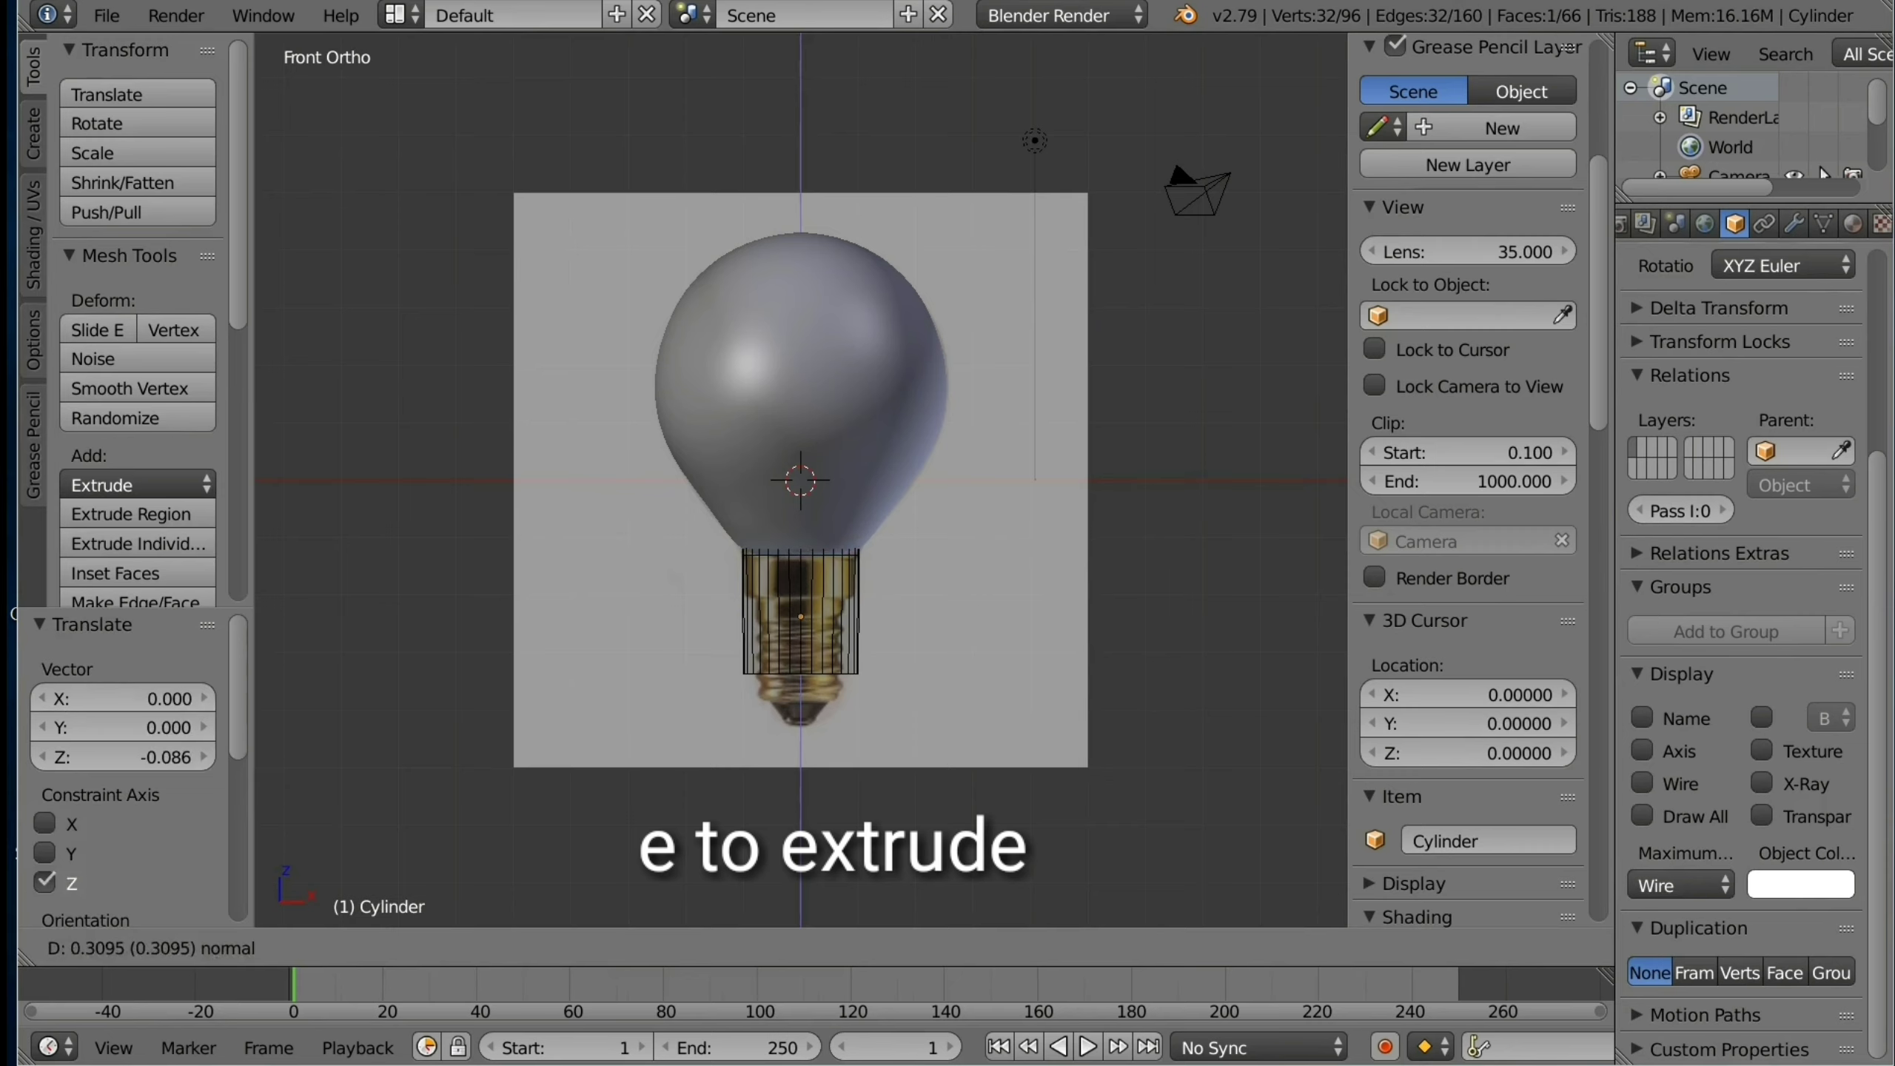
{"action": "key", "text": "Return"}
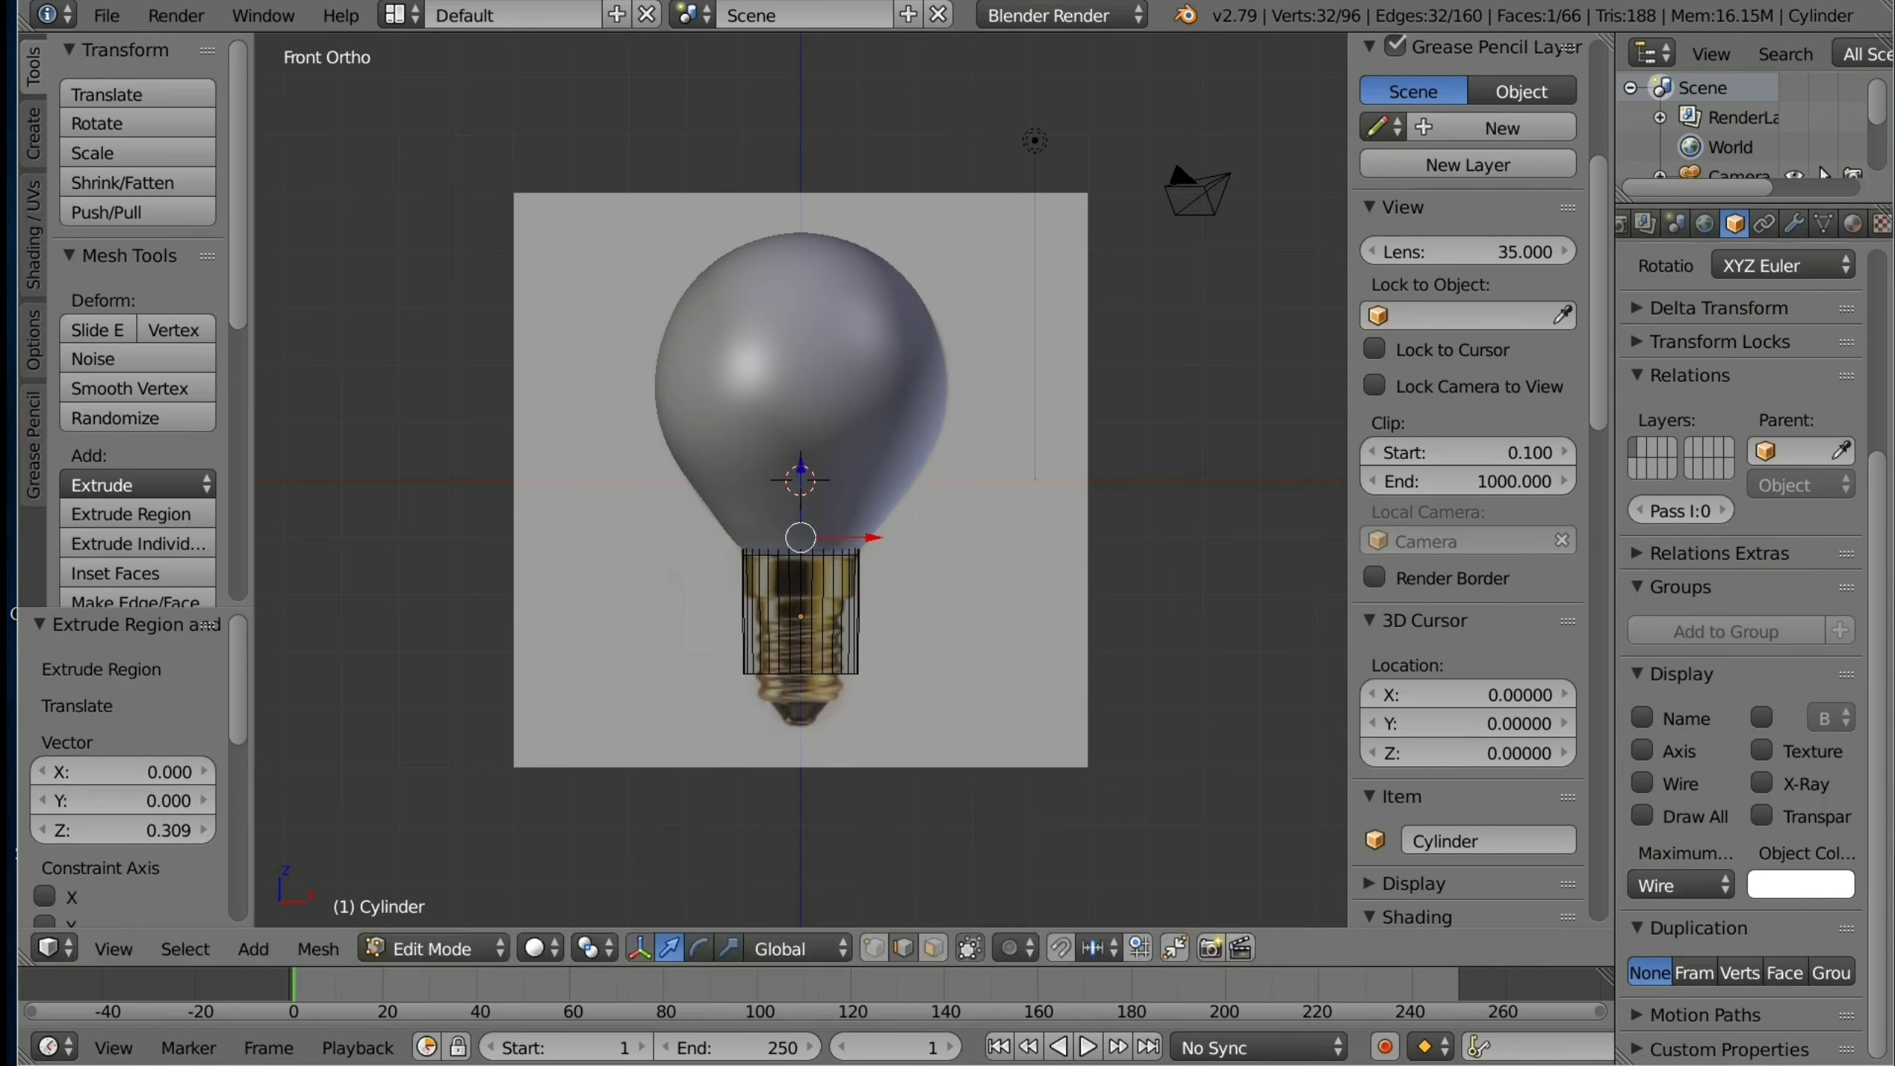
{"action": "key", "text": "s"}
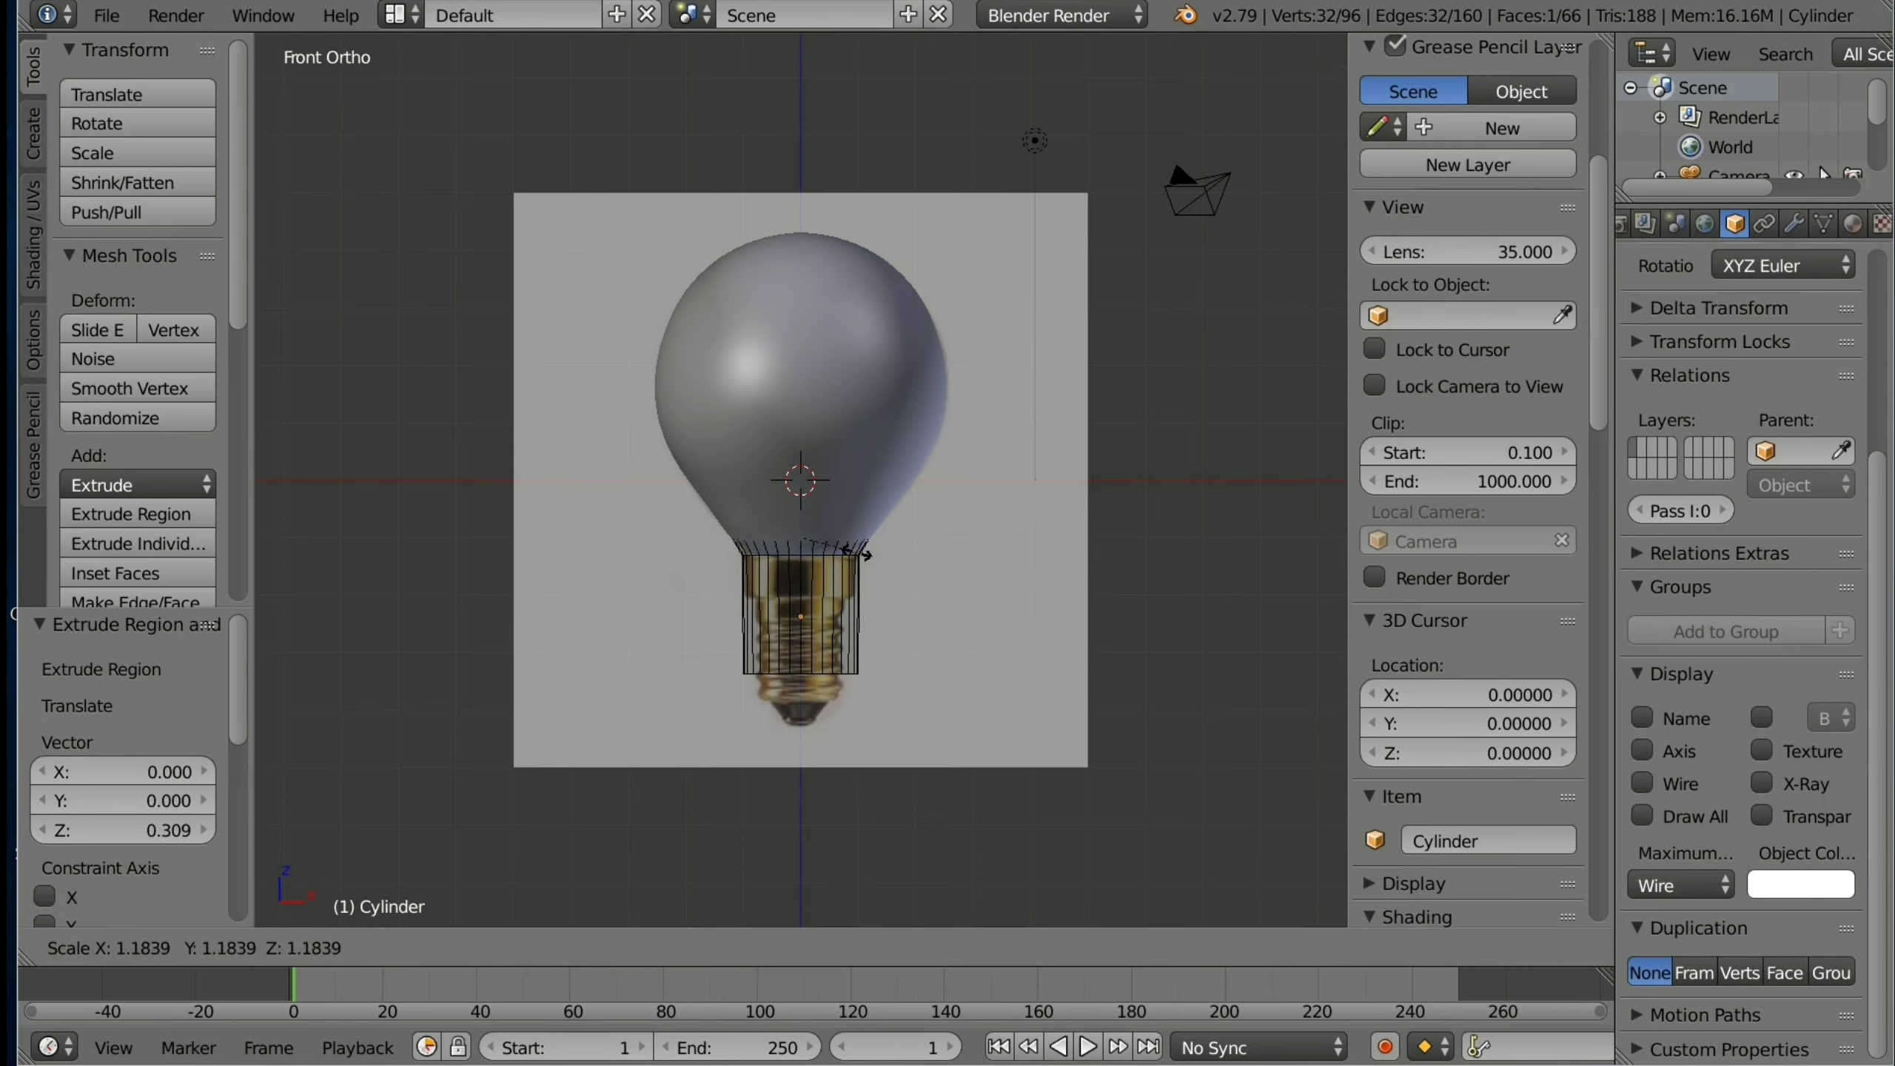
{"action": "left_click", "coordinate": [836, 549]}
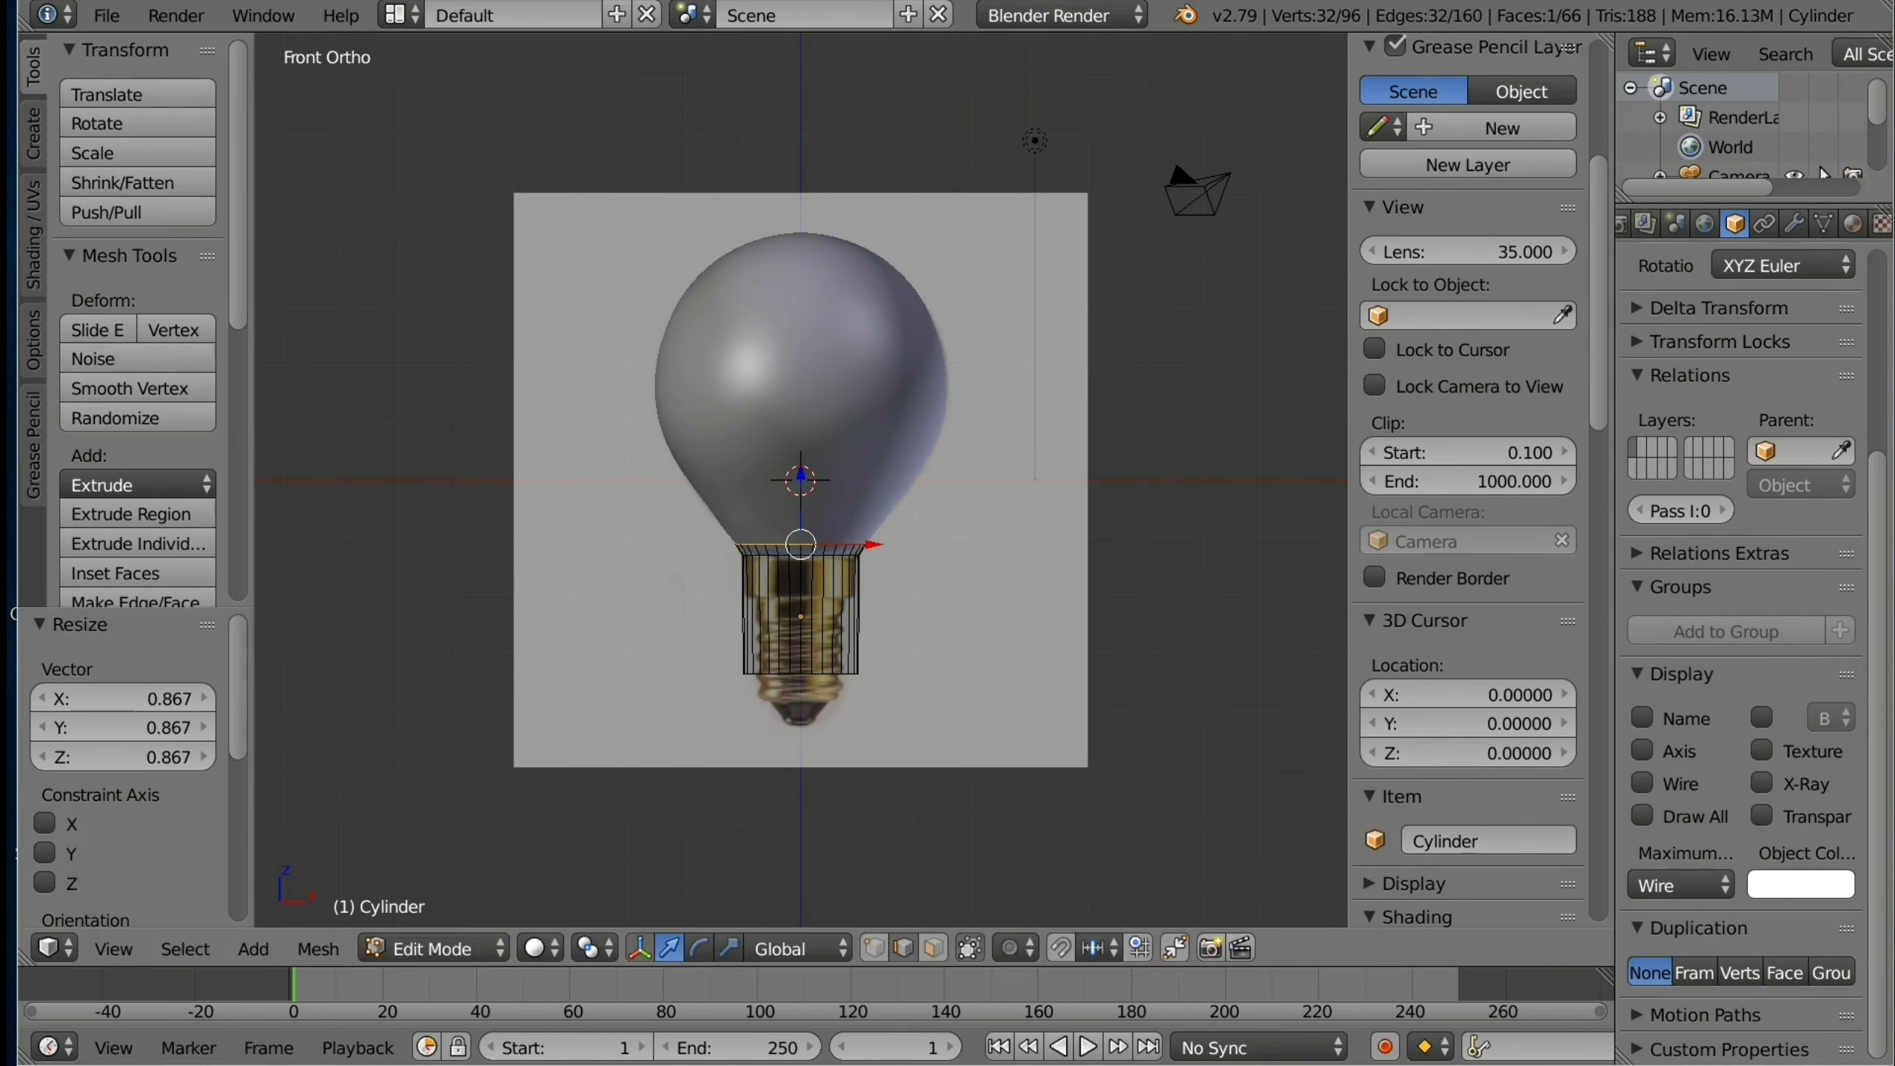
Step: Raise the bottom ring, extrude it and scale the new ring to 0.907
{"action": "right_click", "coordinate": [843, 675], "text": "alt"}
{"action": "right_click_drag", "start_coordinate": [800, 674], "coordinate": [800, 590]}
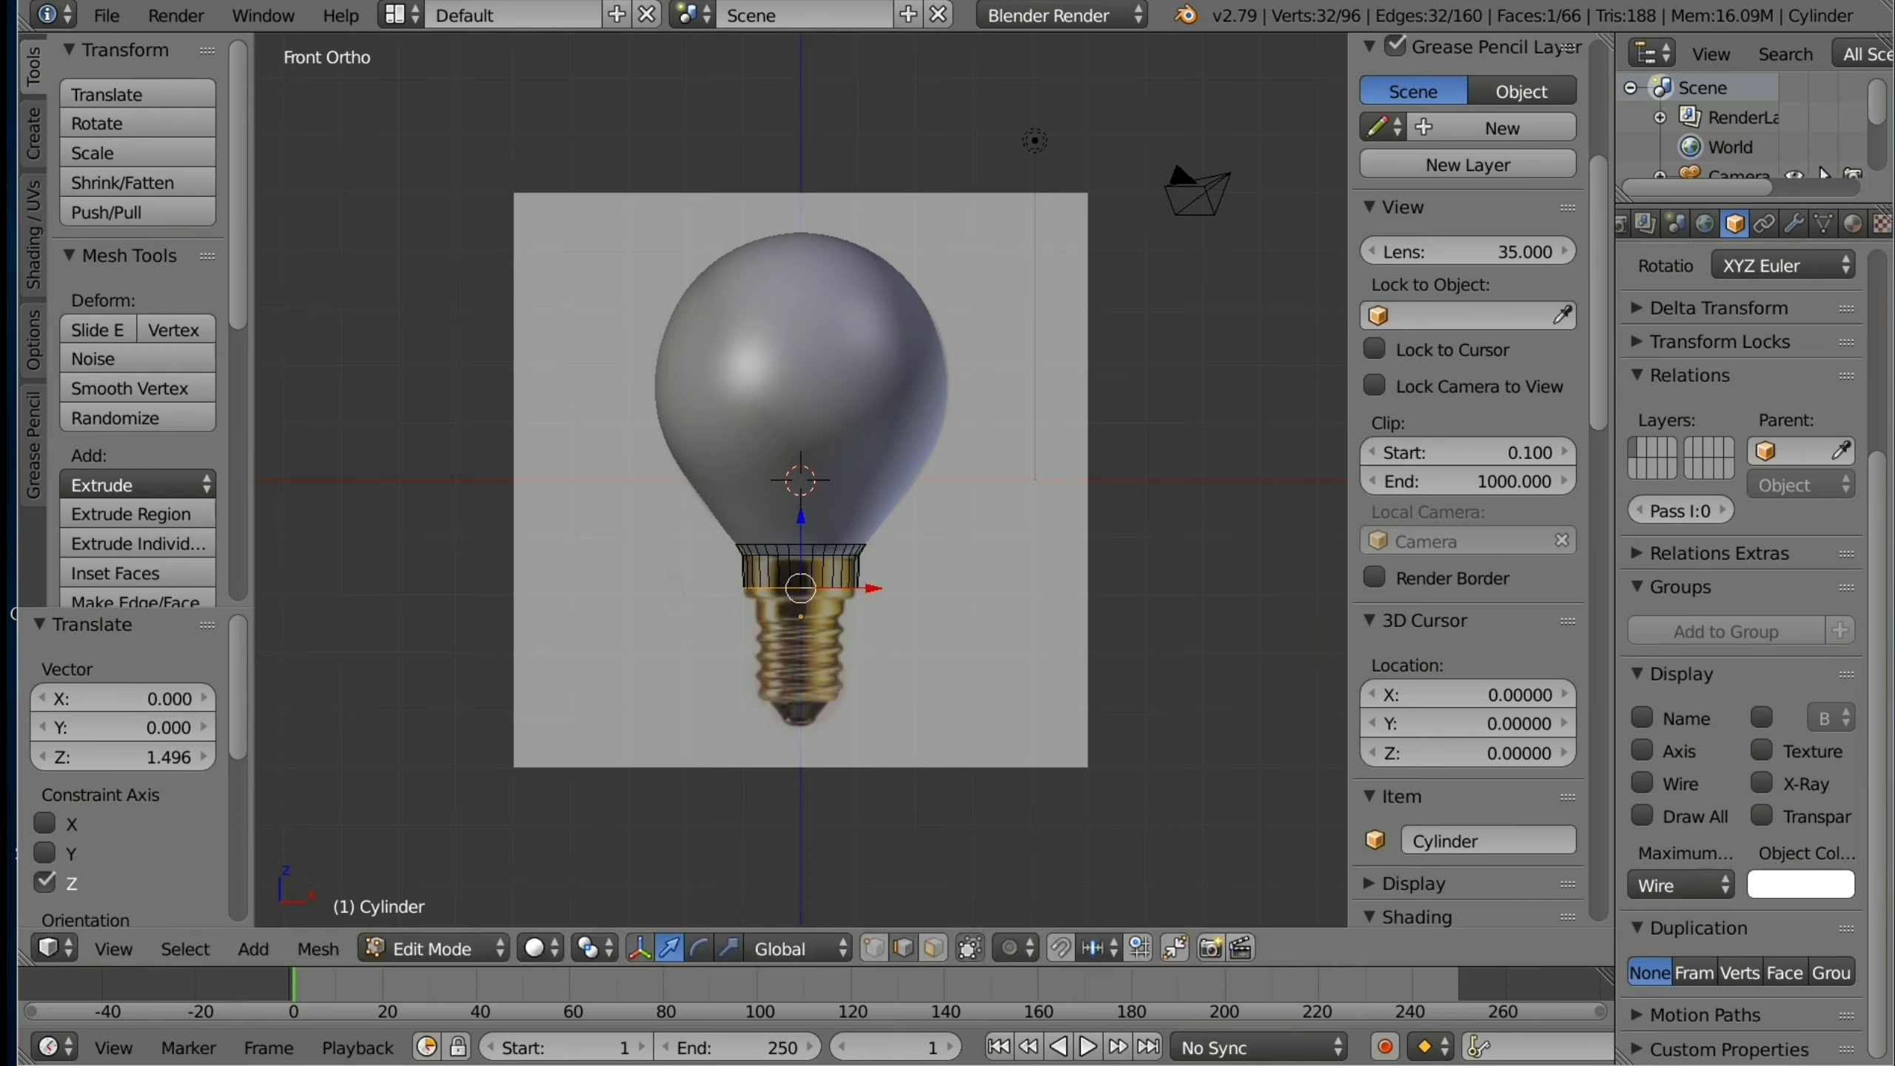
{"action": "key", "text": "e"}
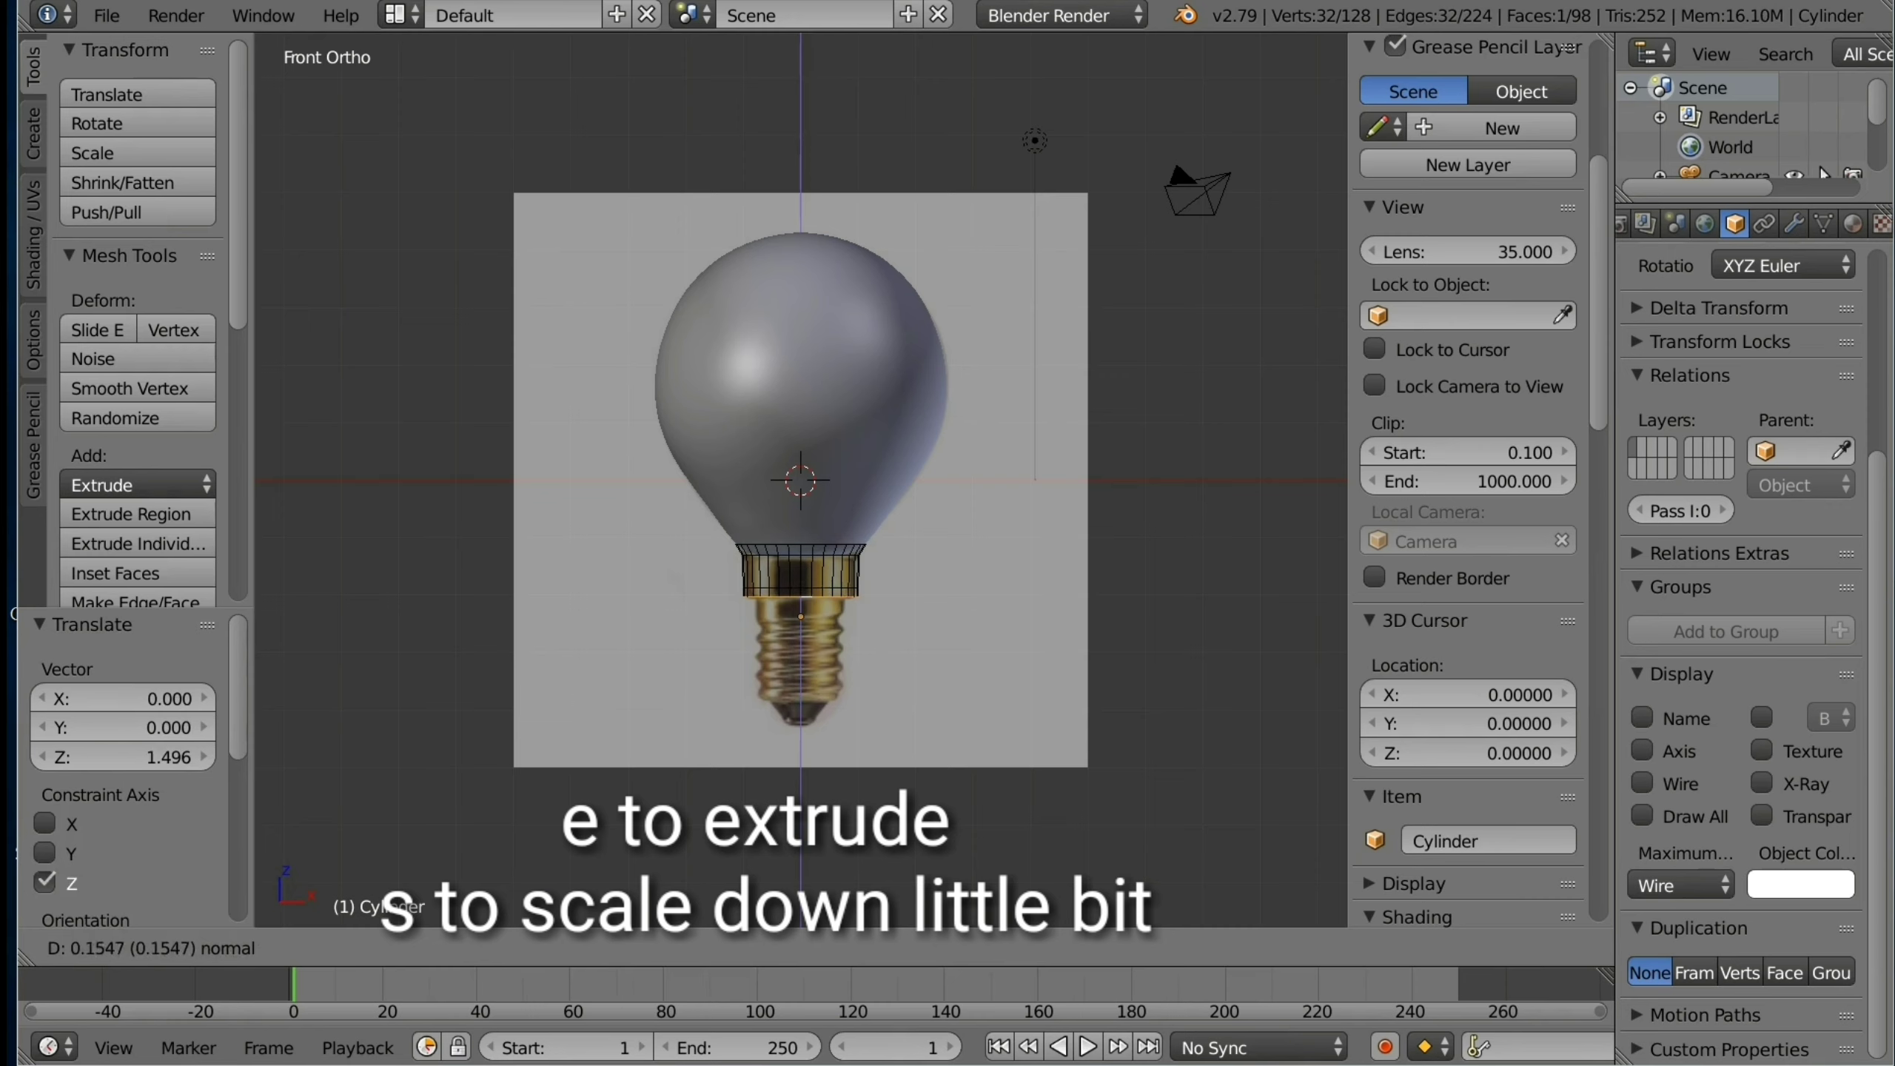
{"action": "key", "text": "Return"}
{"action": "key", "text": "s"}
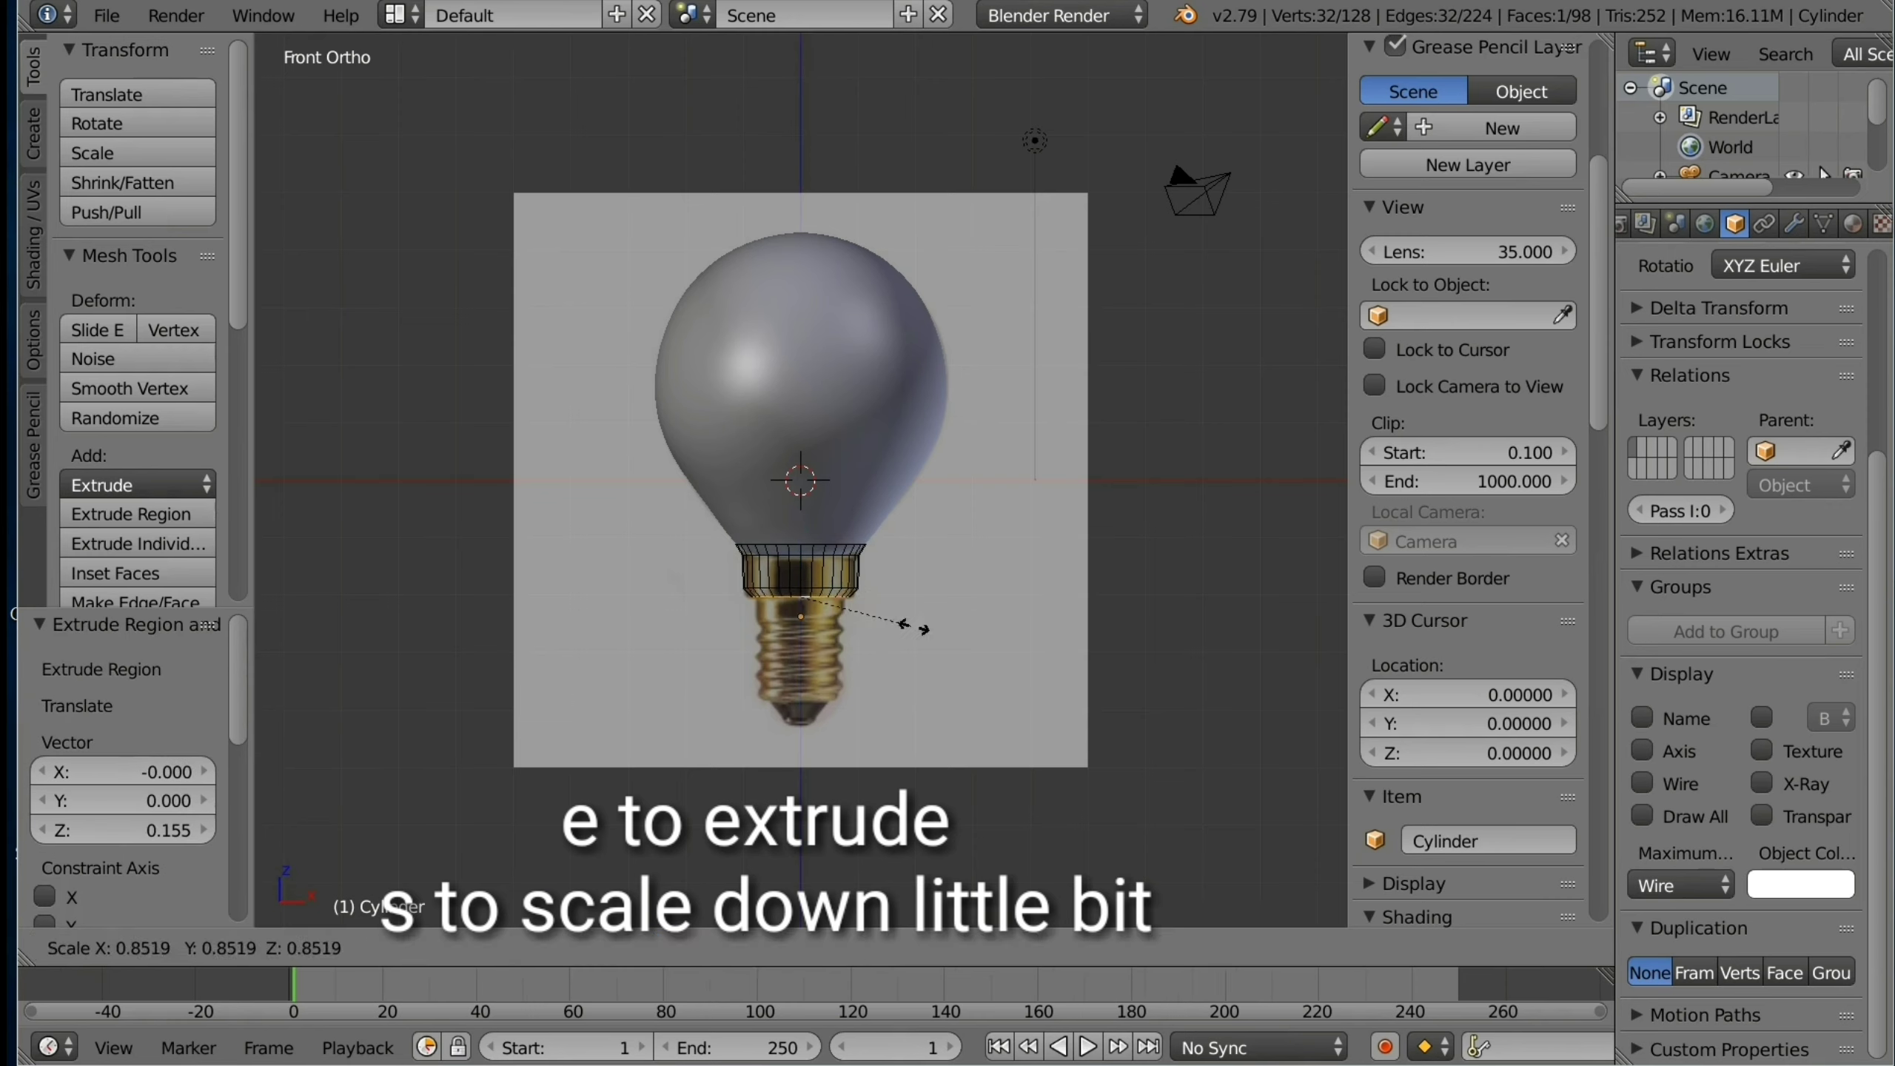
{"action": "key", "text": "Return"}
{"action": "left_click", "coordinate": [433, 948]}
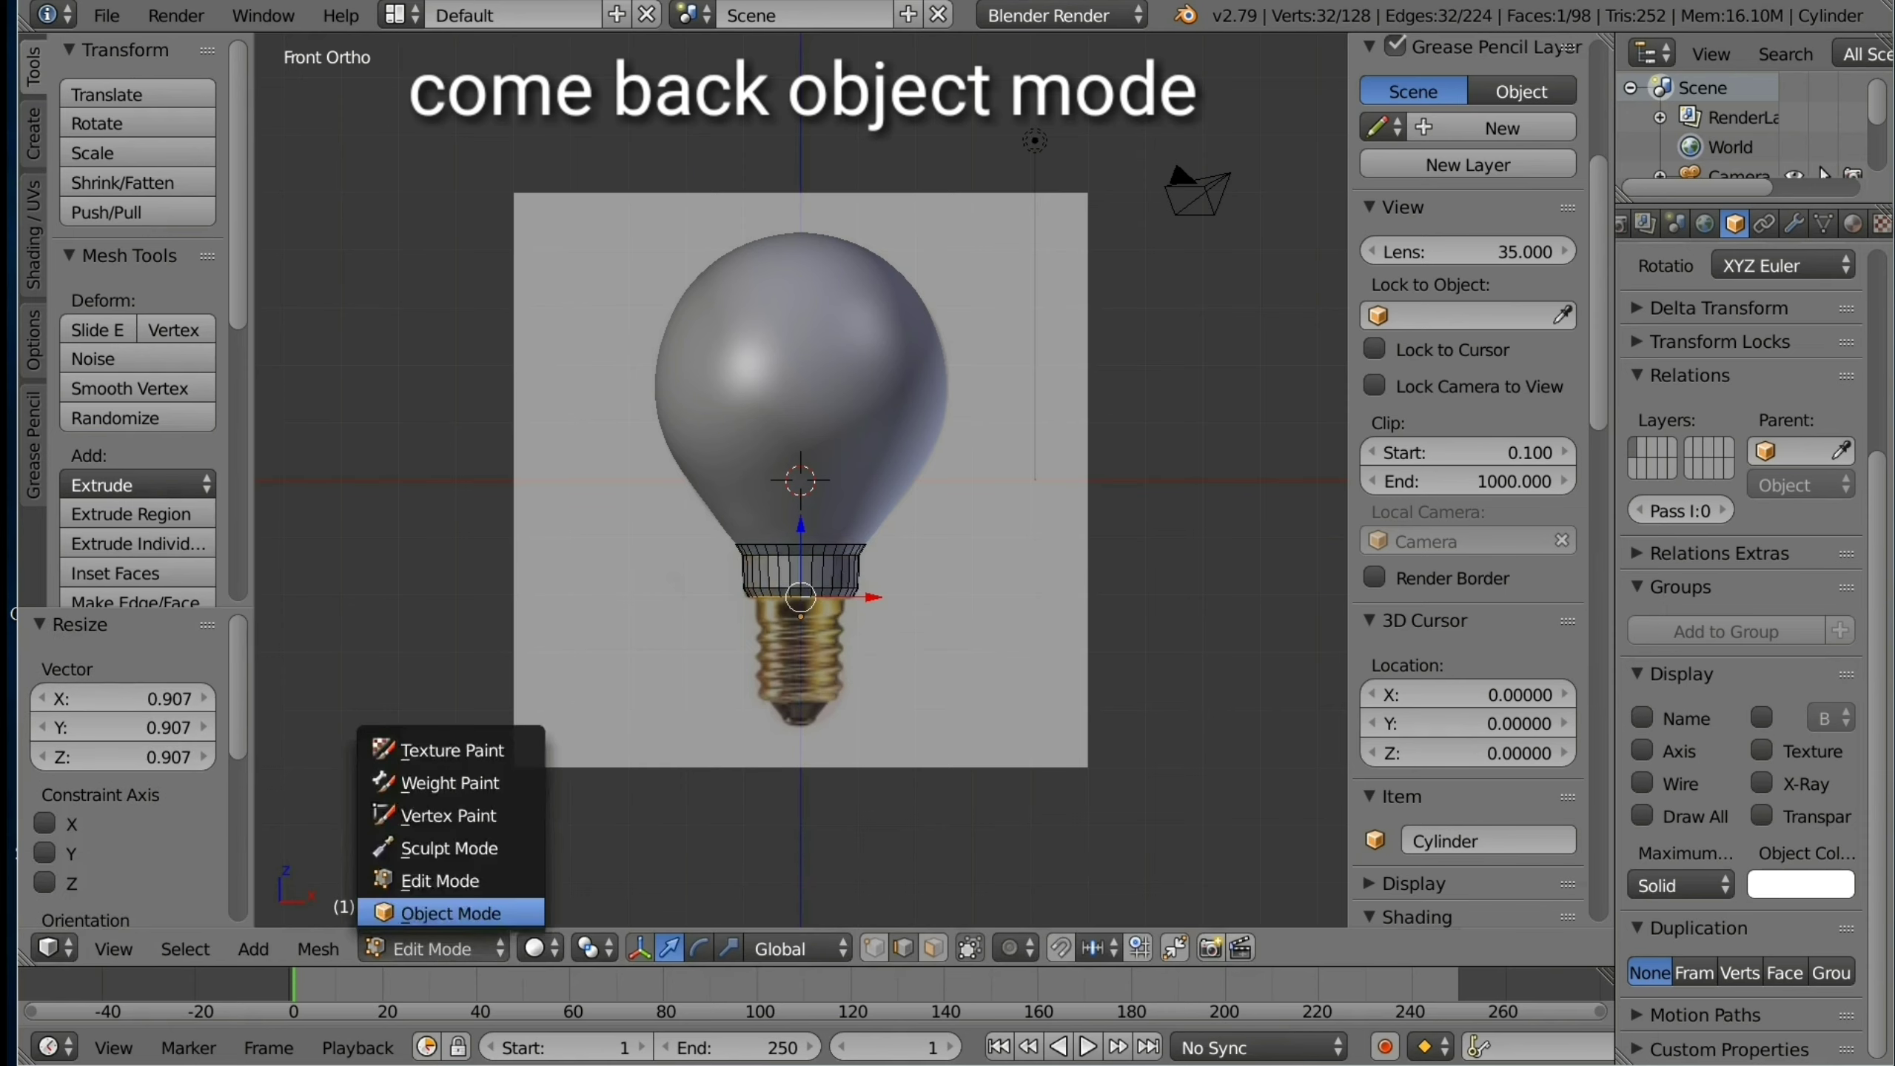
Step: Return the collar to Object Mode and look for a Bolt under Add > Mesh
{"action": "left_click", "coordinate": [450, 913]}
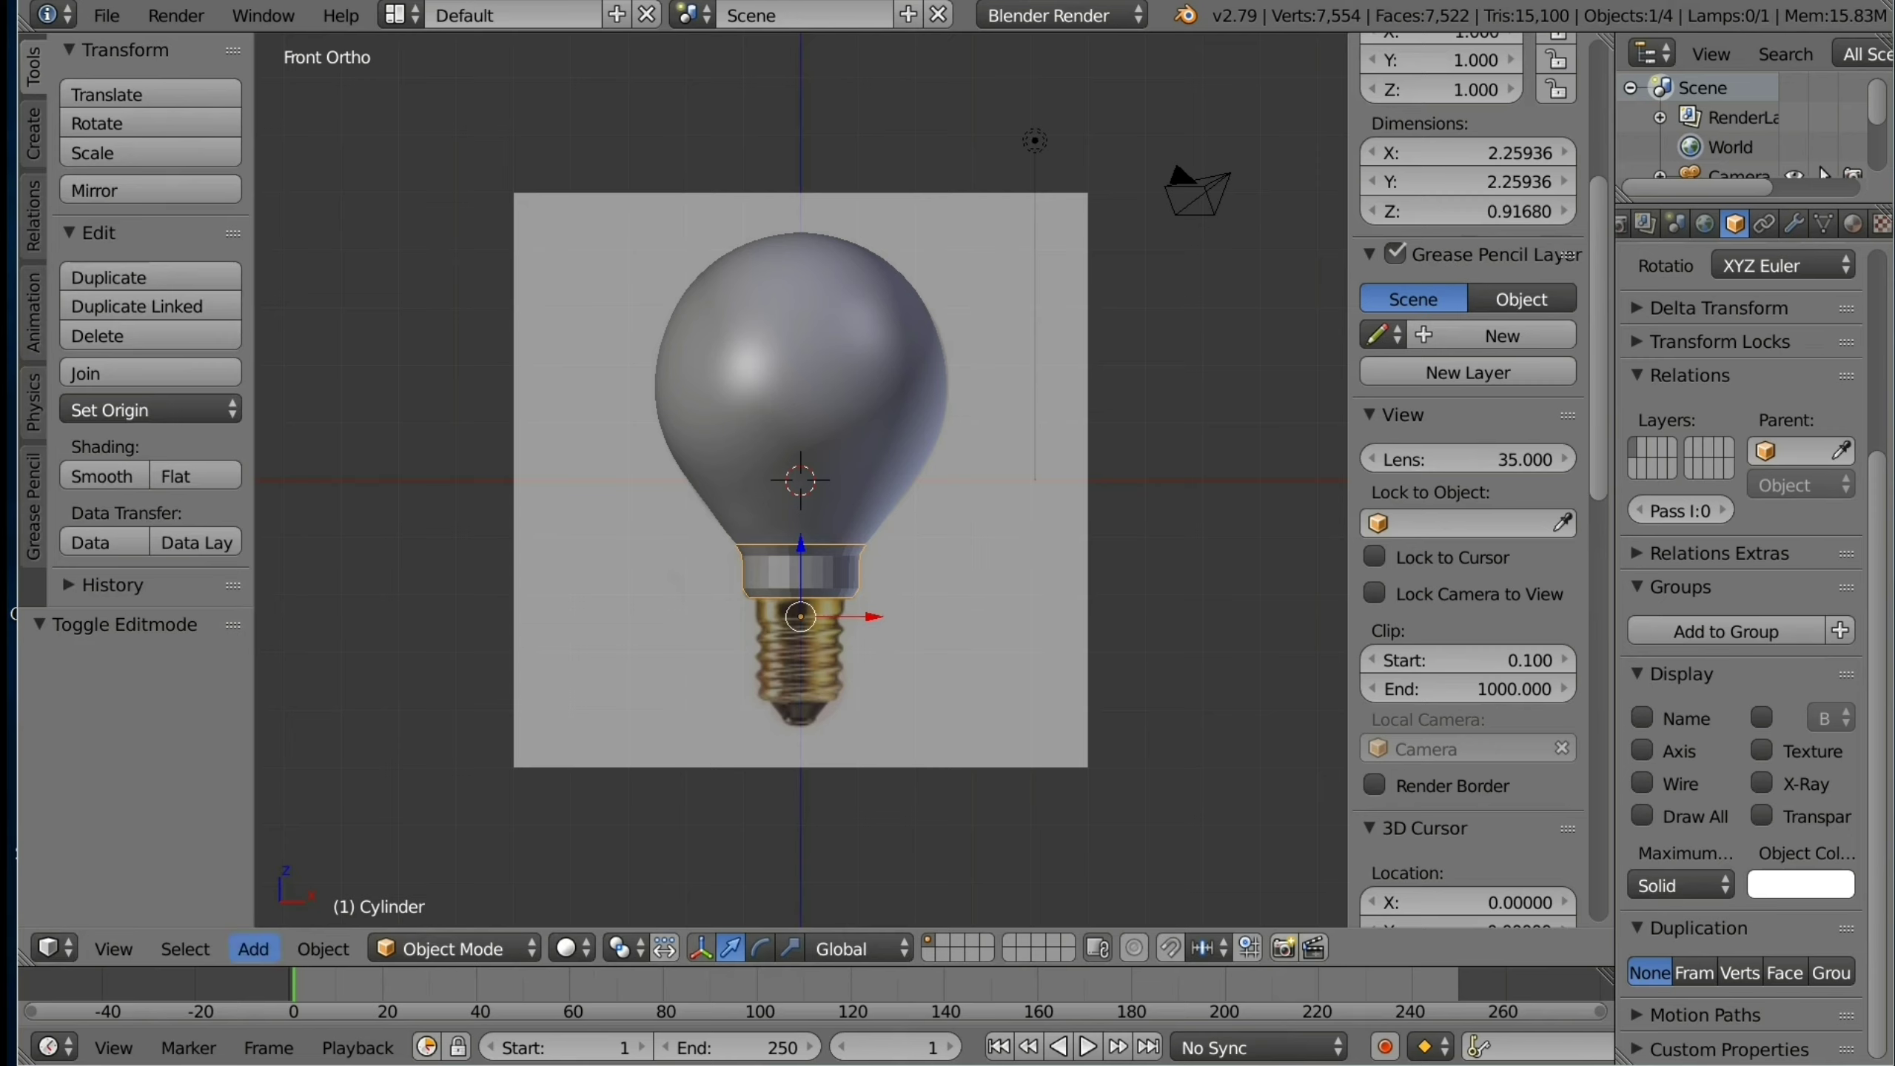
{"action": "left_click", "coordinate": [254, 949]}
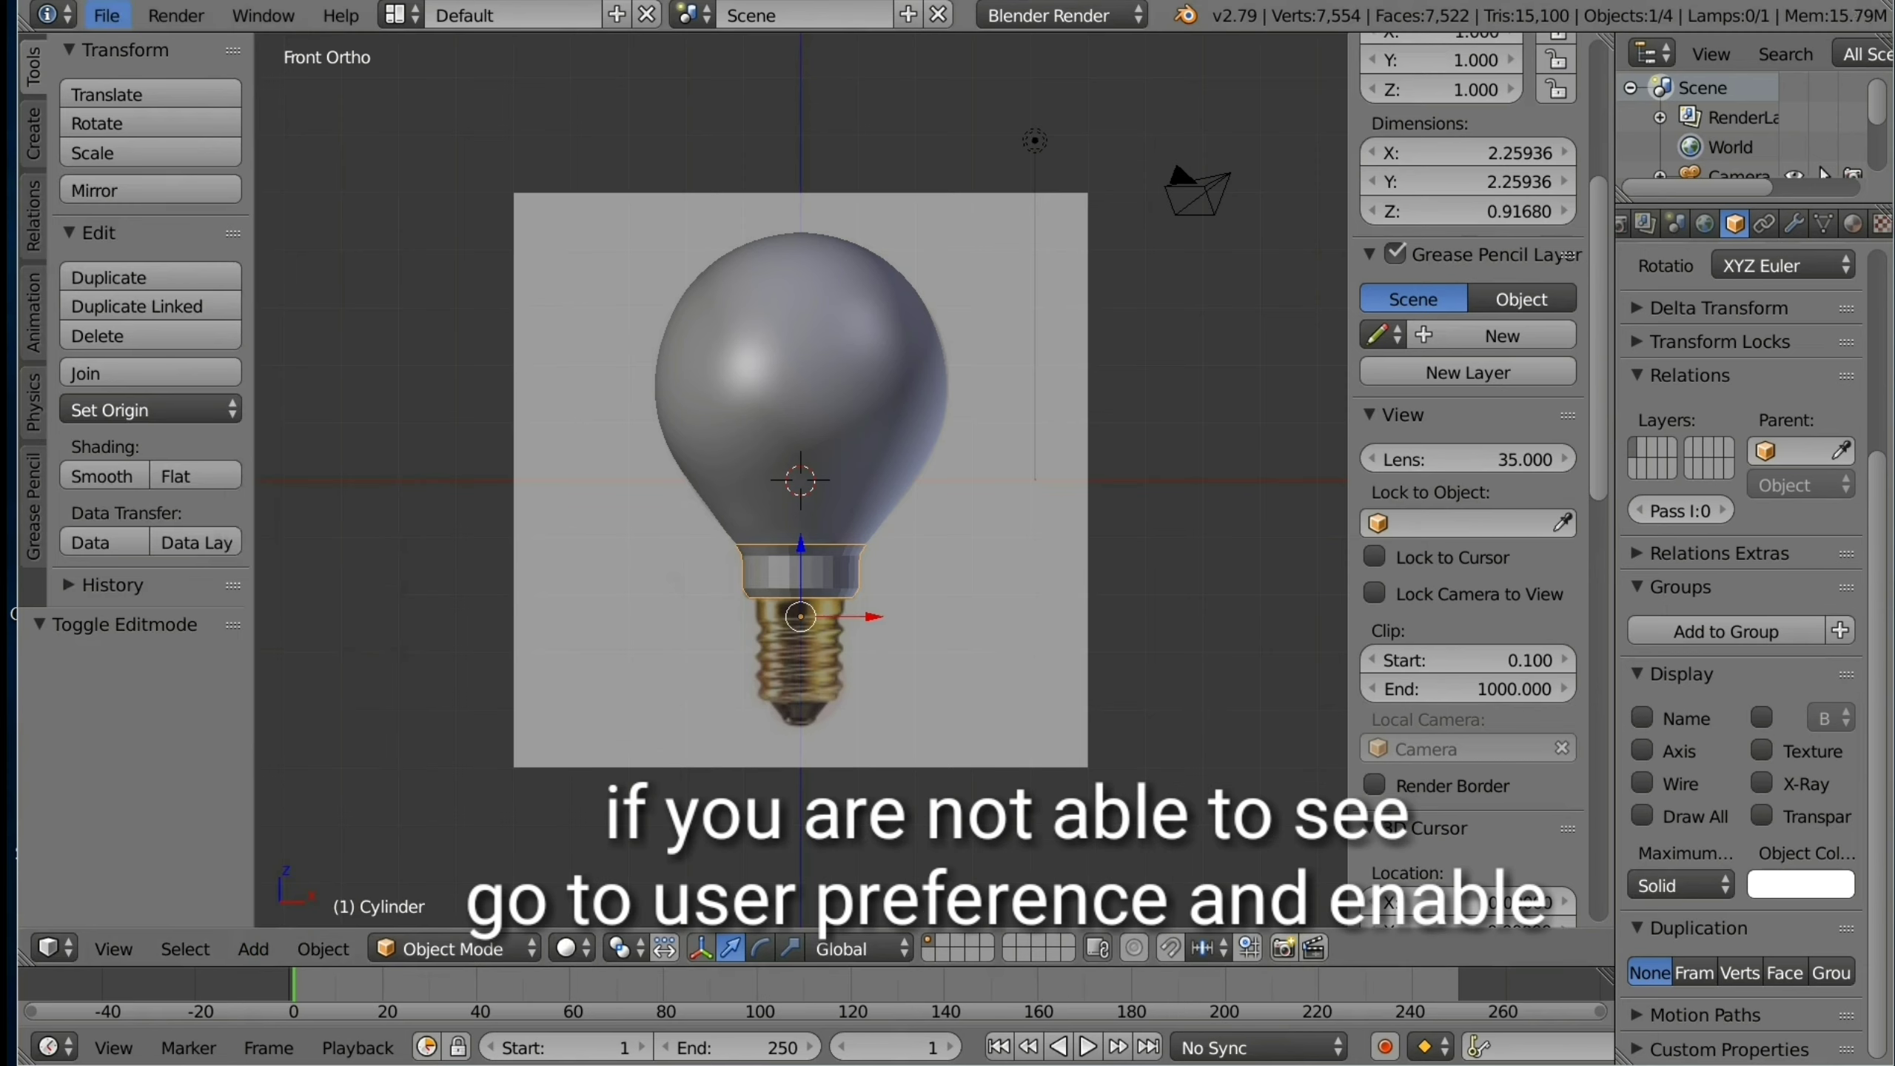
{"action": "left_click", "coordinate": [107, 14]}
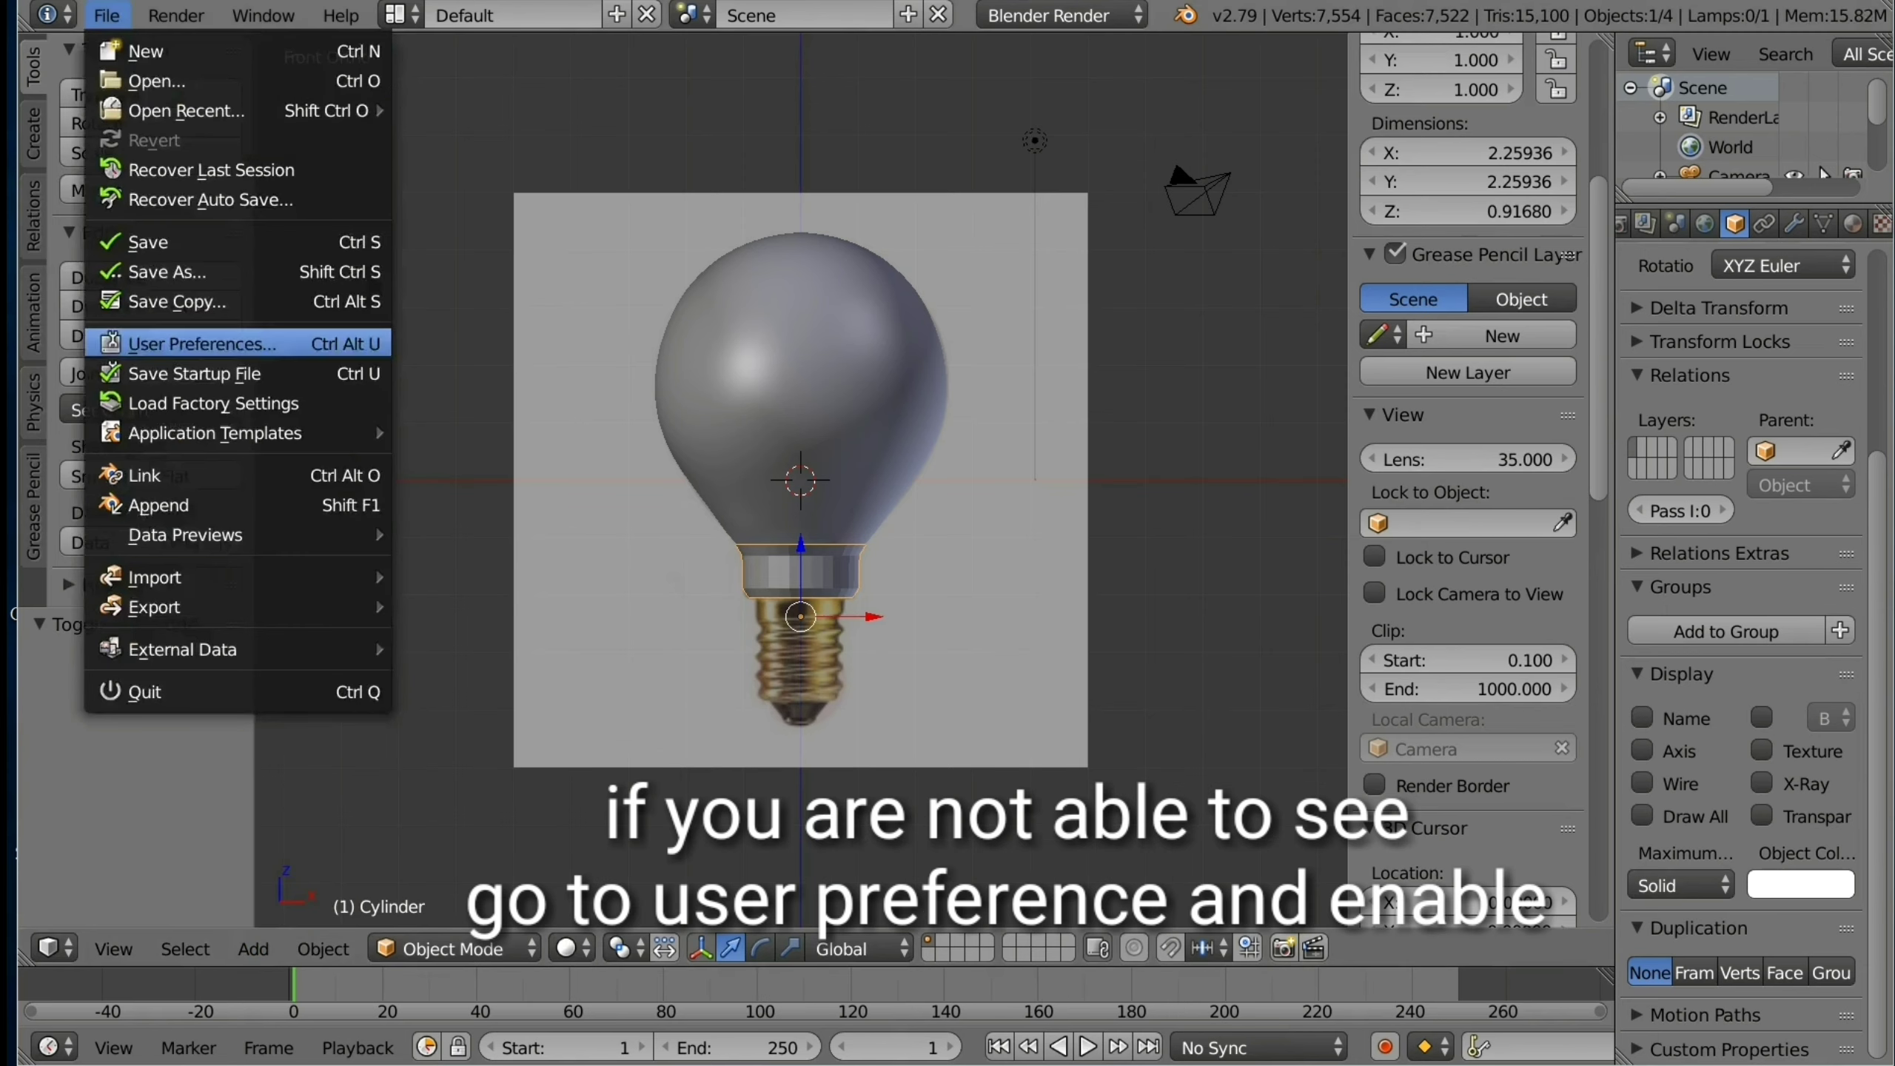
Step: Search add-ons for 'bol', enable Add Mesh: BoltFactory, and close User Preferences
{"action": "left_click", "coordinate": [223, 343]}
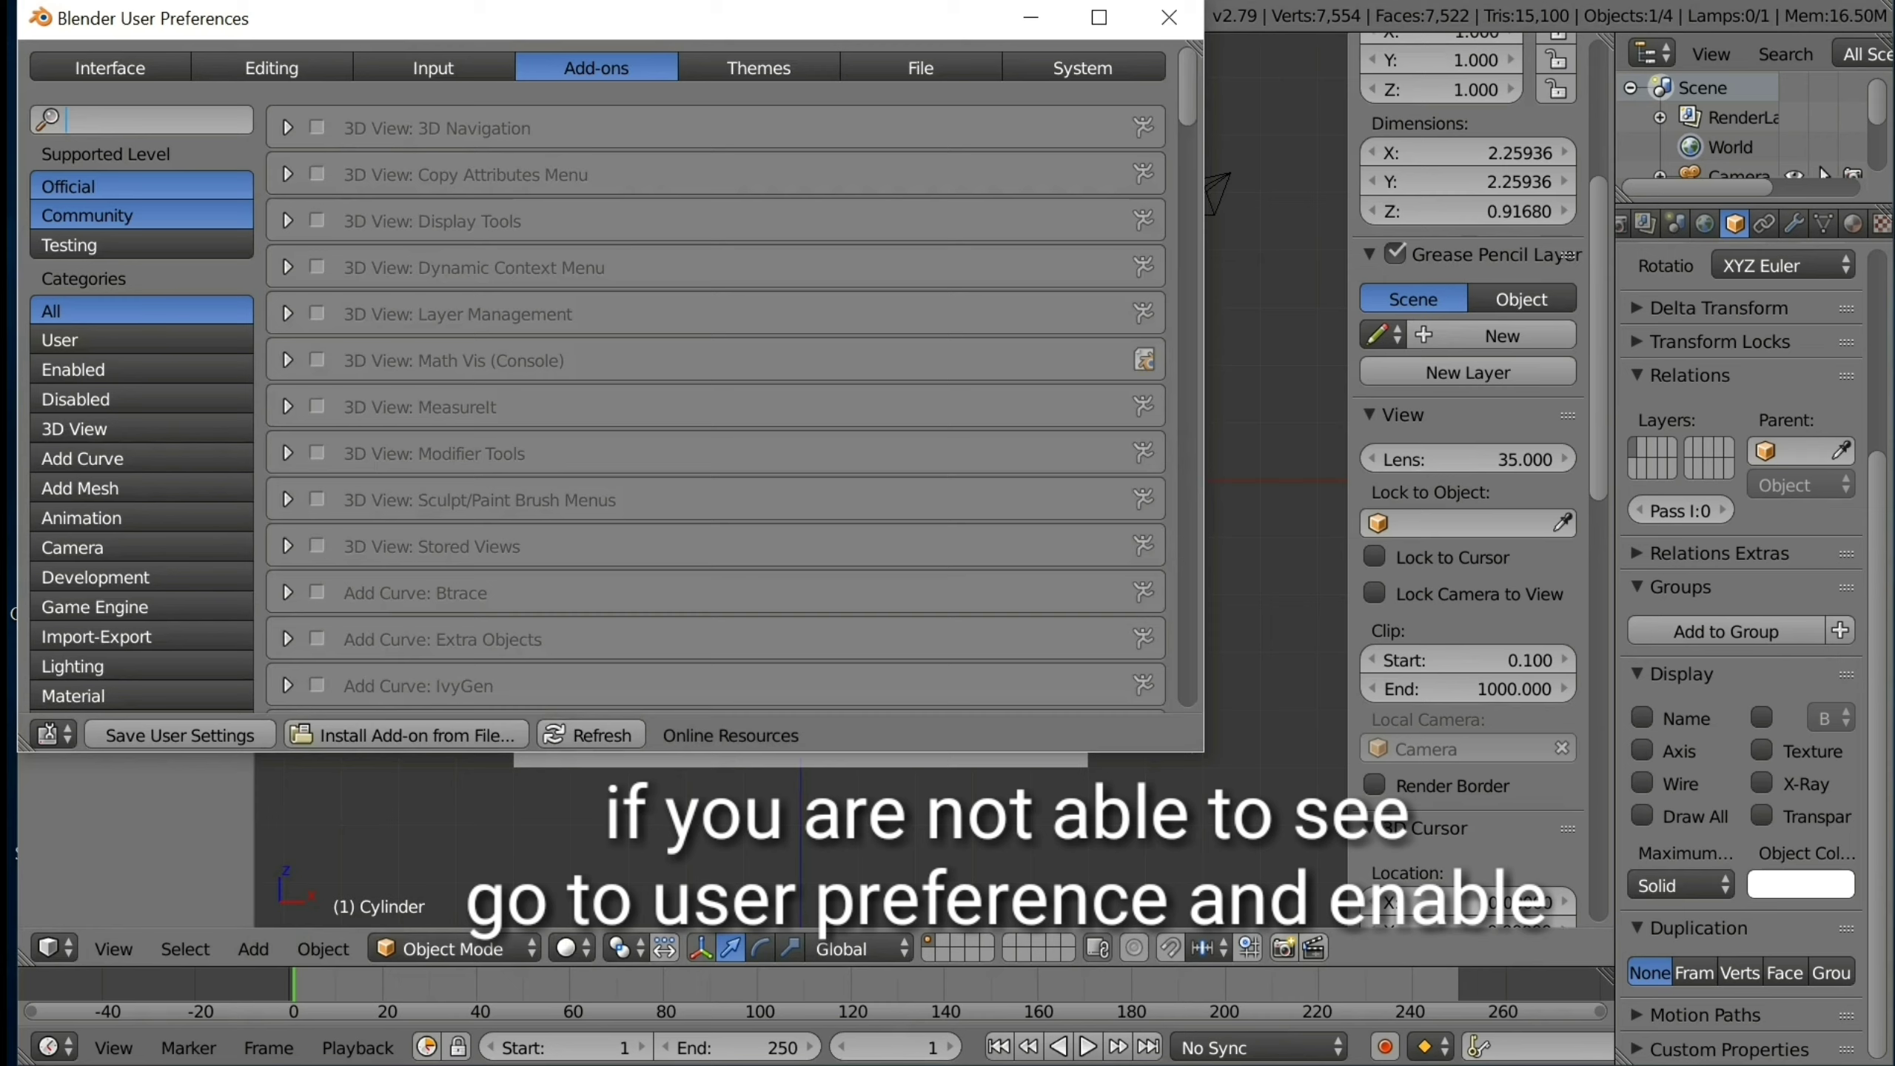
{"action": "type", "text": "bo"}
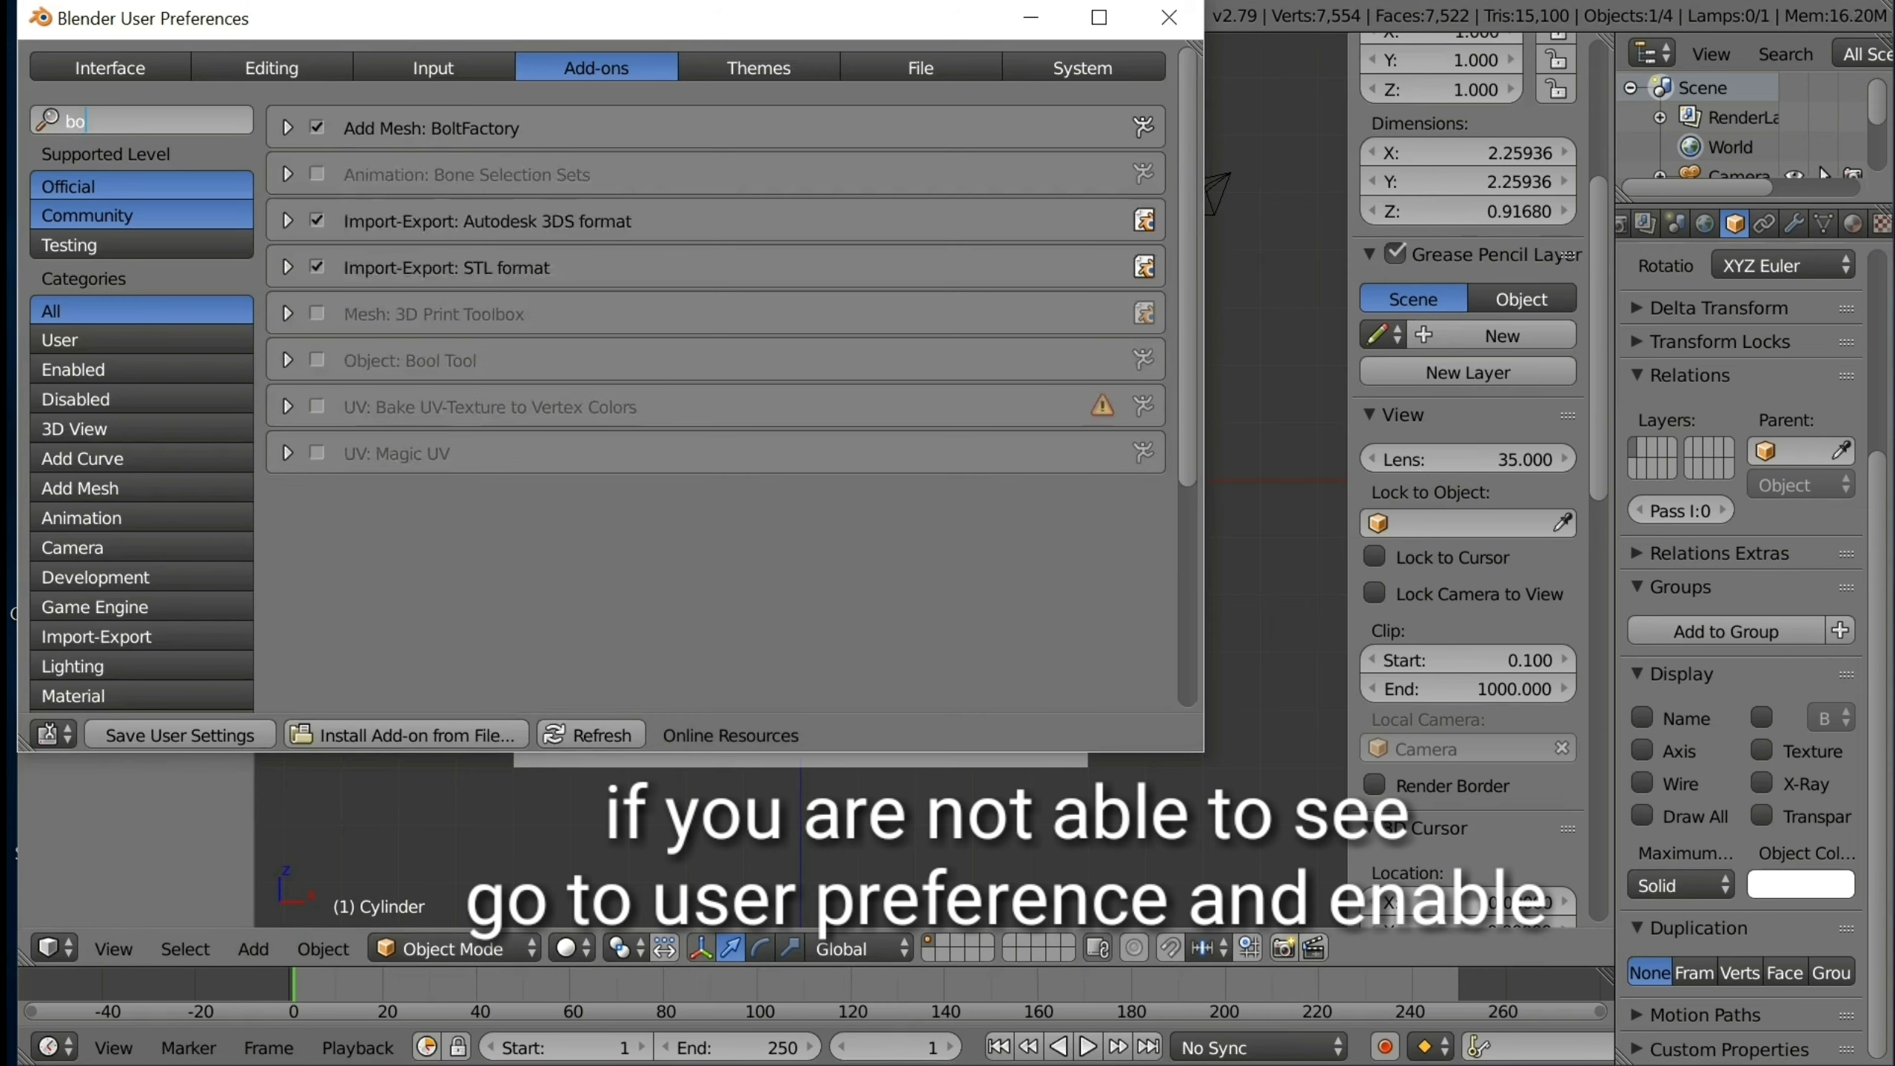
{"action": "type", "text": "l"}
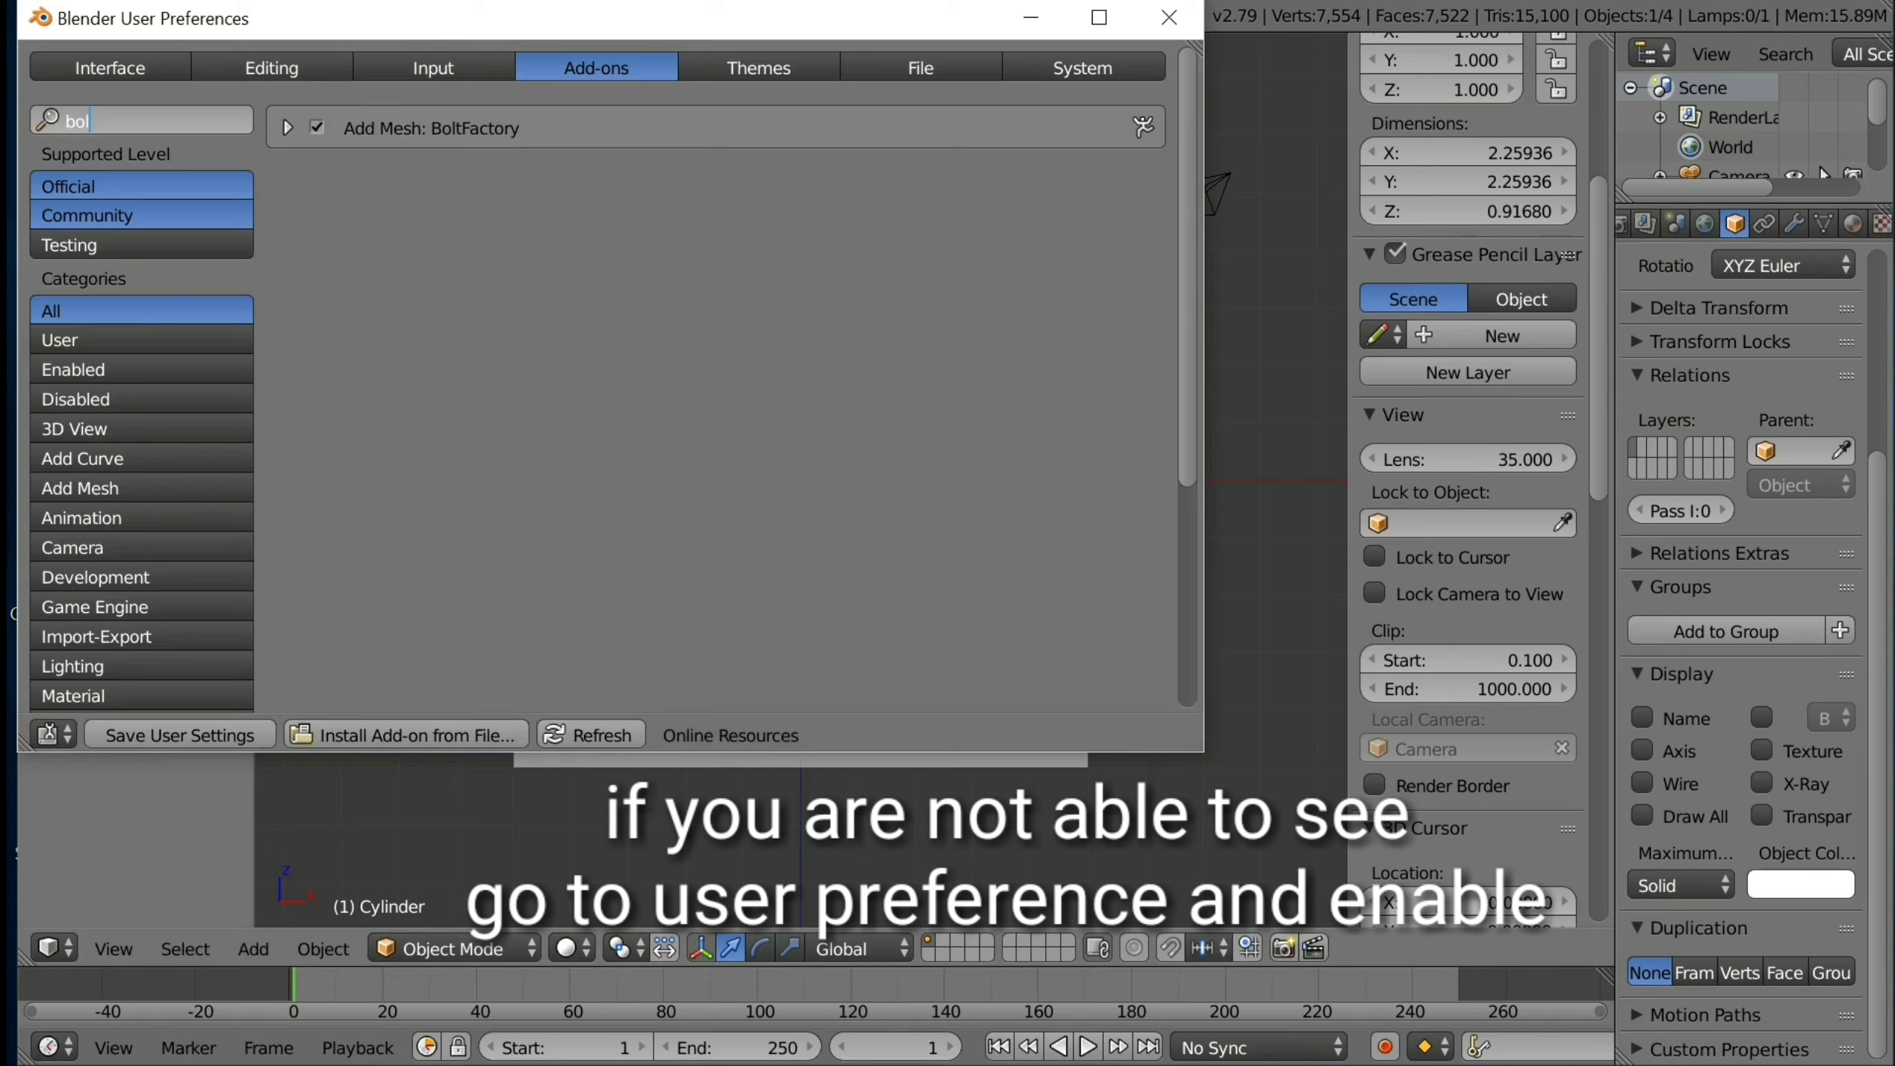
{"action": "key", "text": "Return"}
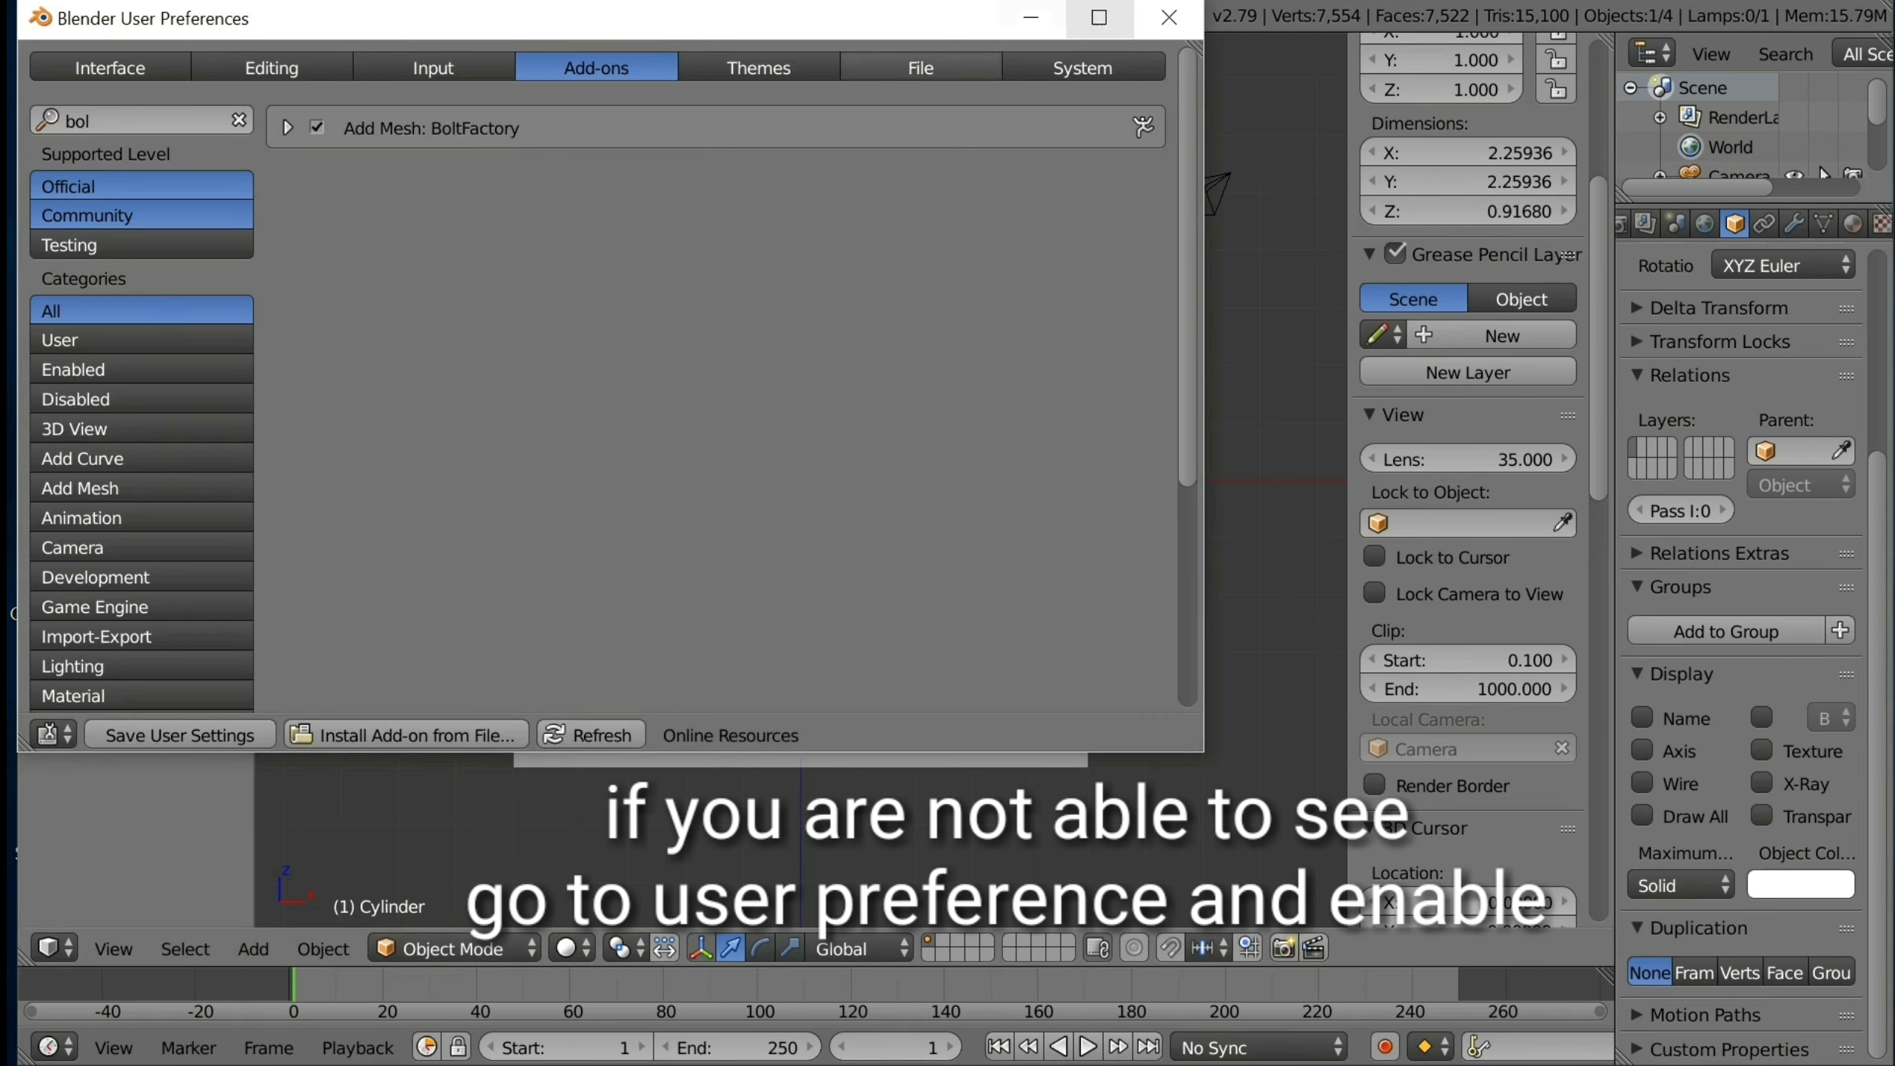
{"action": "left_click", "coordinate": [1169, 17]}
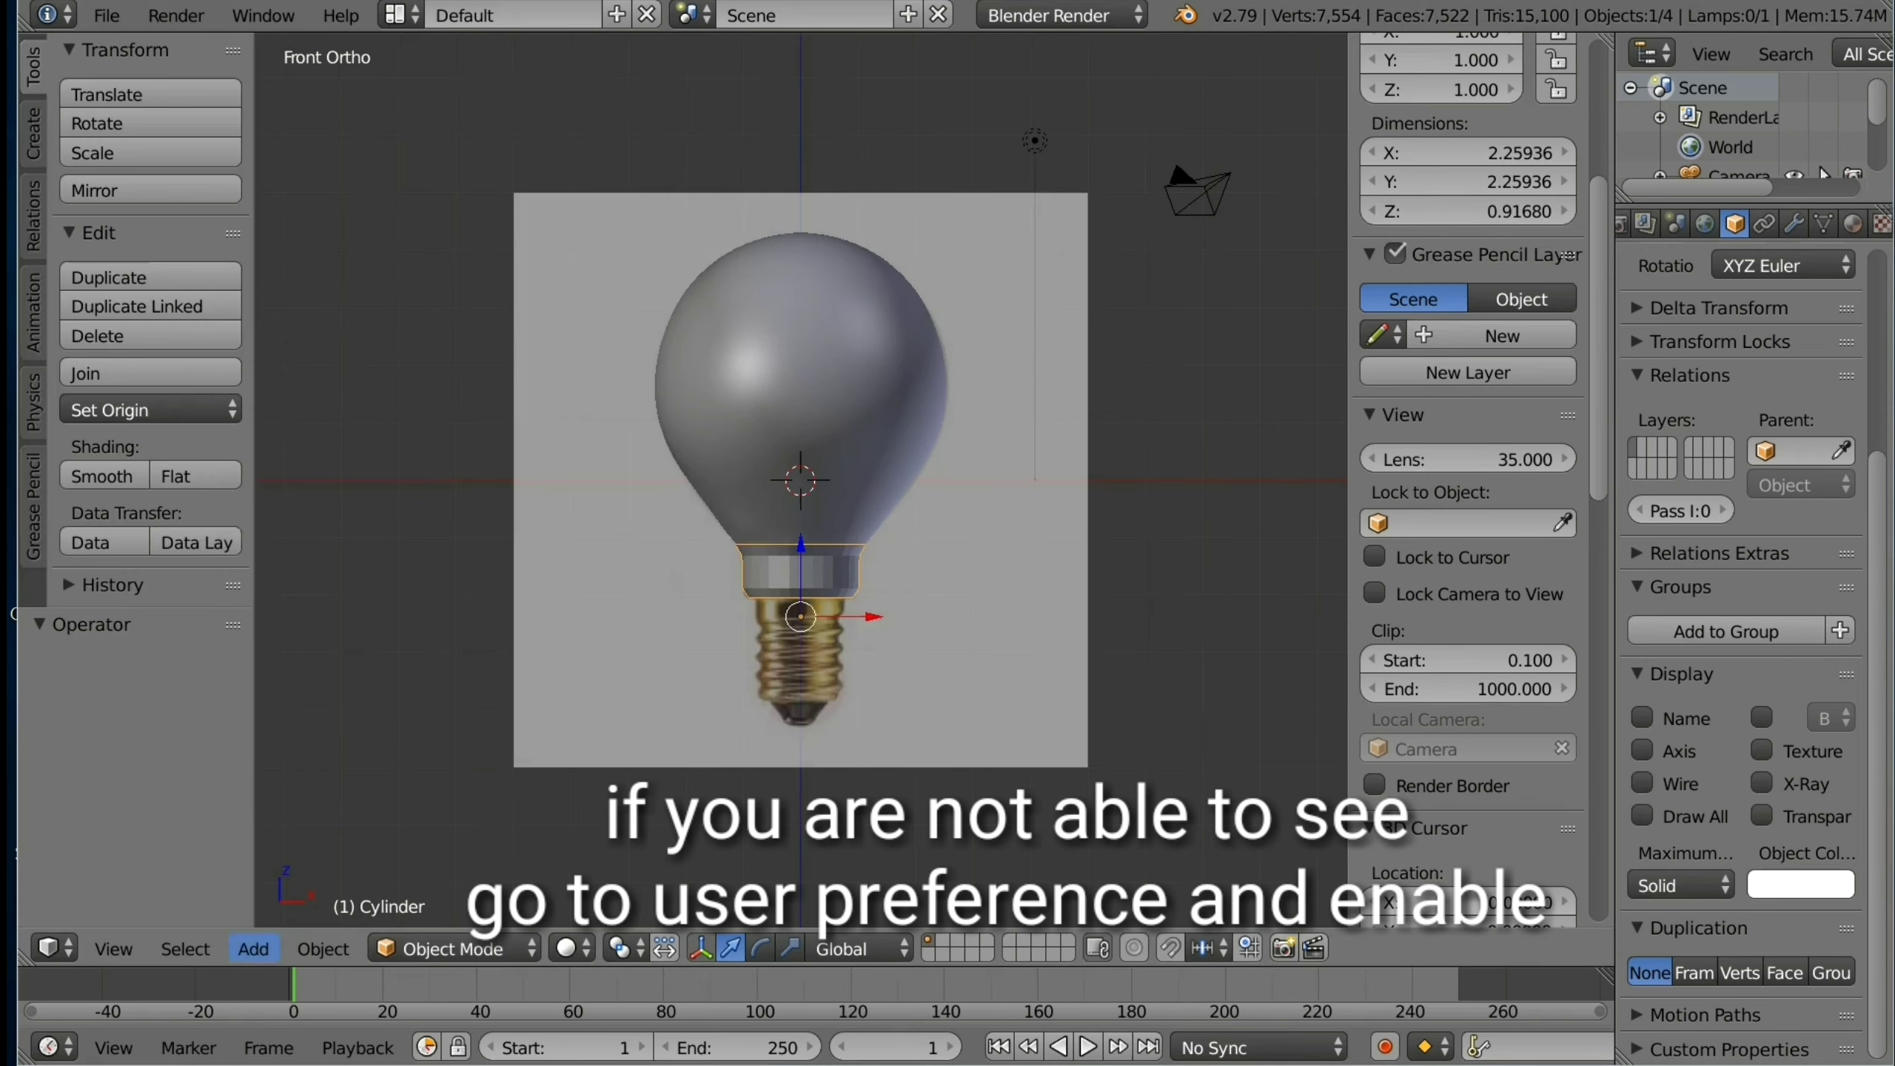
Step: Add a bolt mesh, lower it along Z below the bulb and scale it to 6.13
{"action": "left_click", "coordinate": [253, 948]}
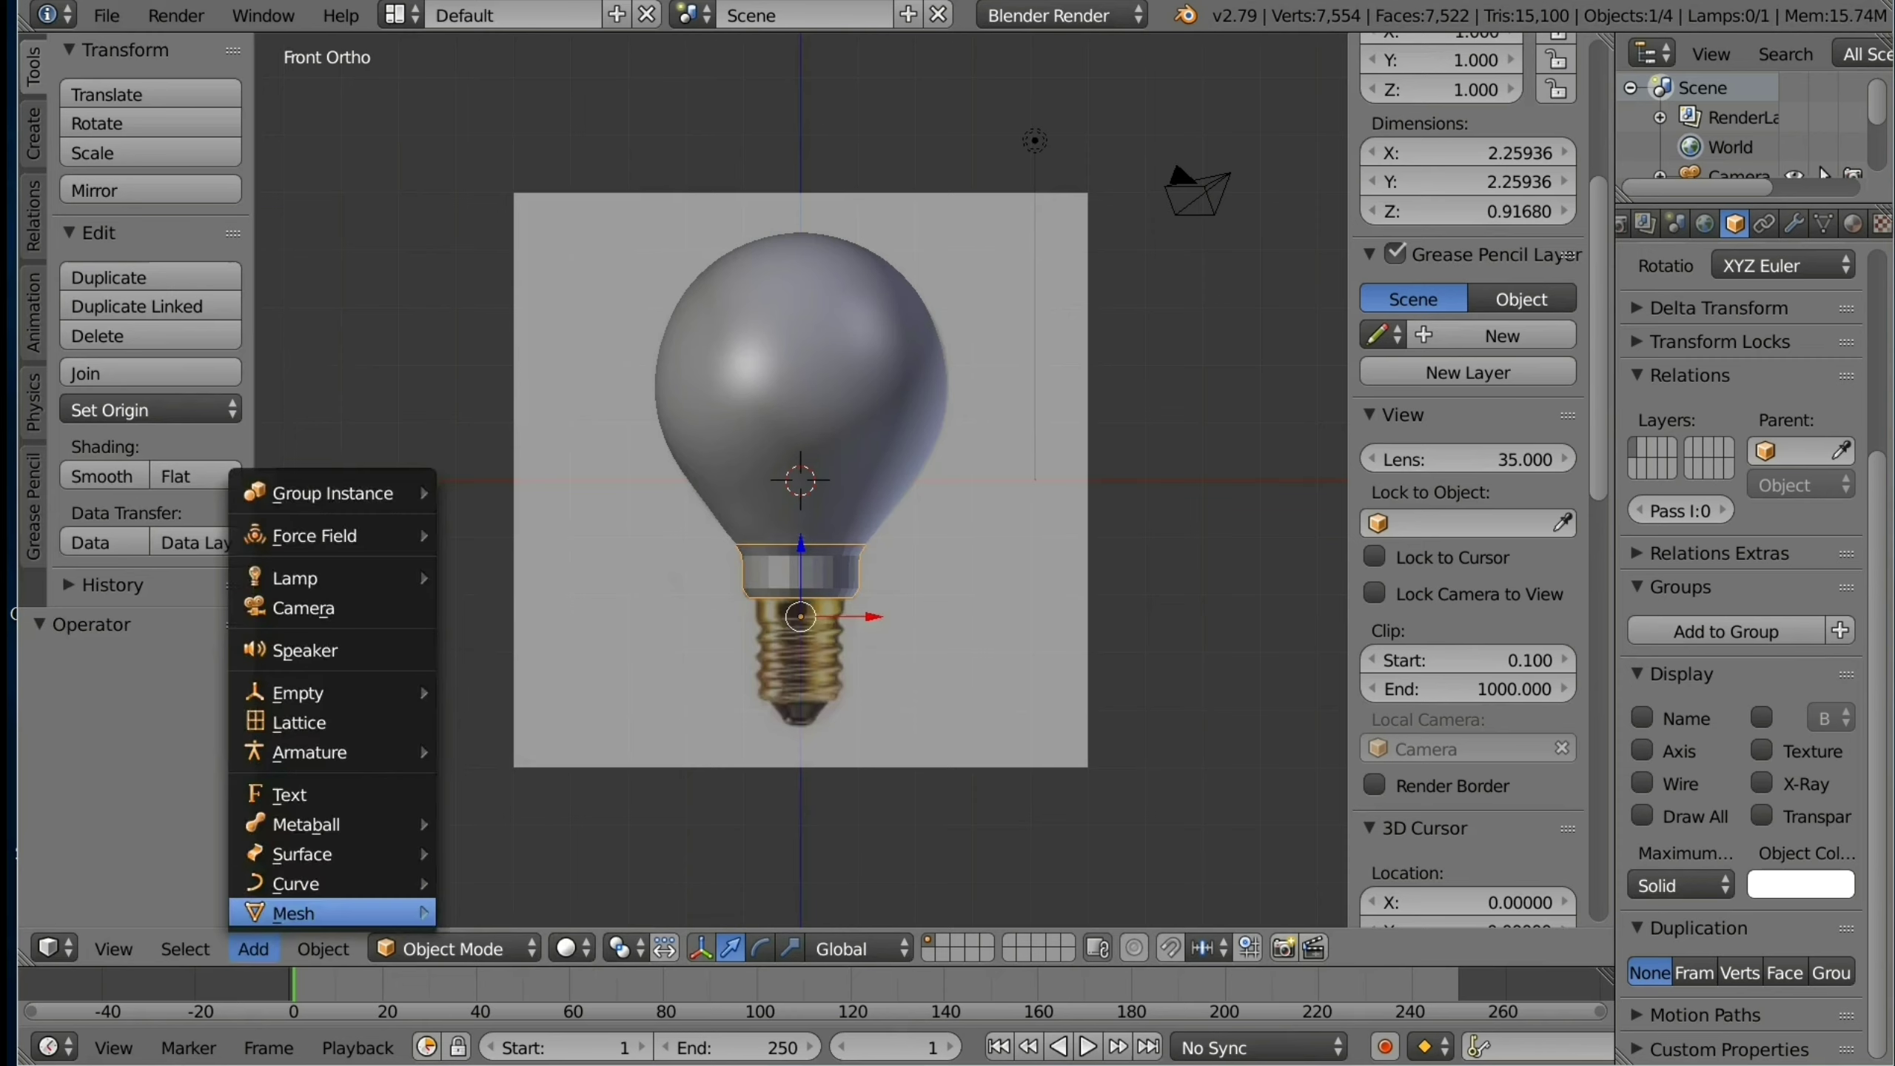
{"action": "left_click", "coordinate": [508, 912]}
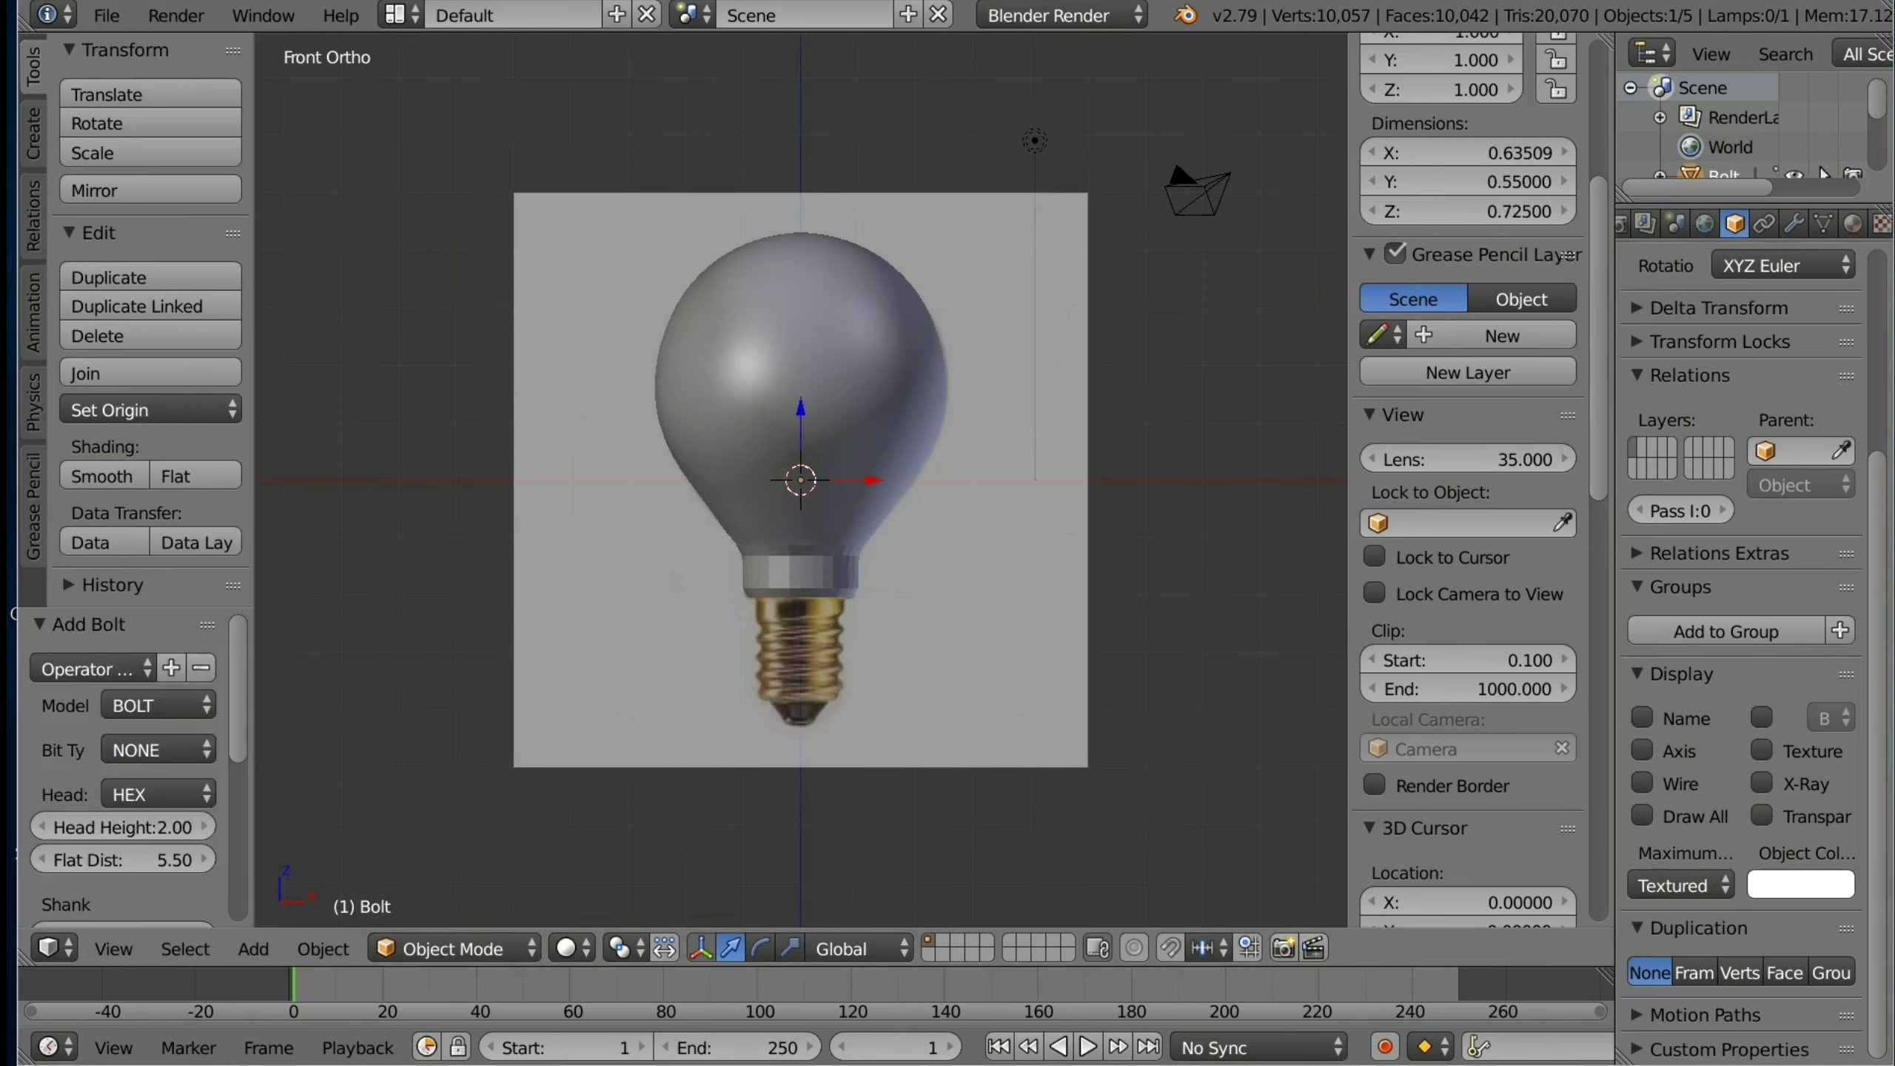
{"action": "key", "text": "g"}
{"action": "key", "text": "z"}
{"action": "key", "text": "Return"}
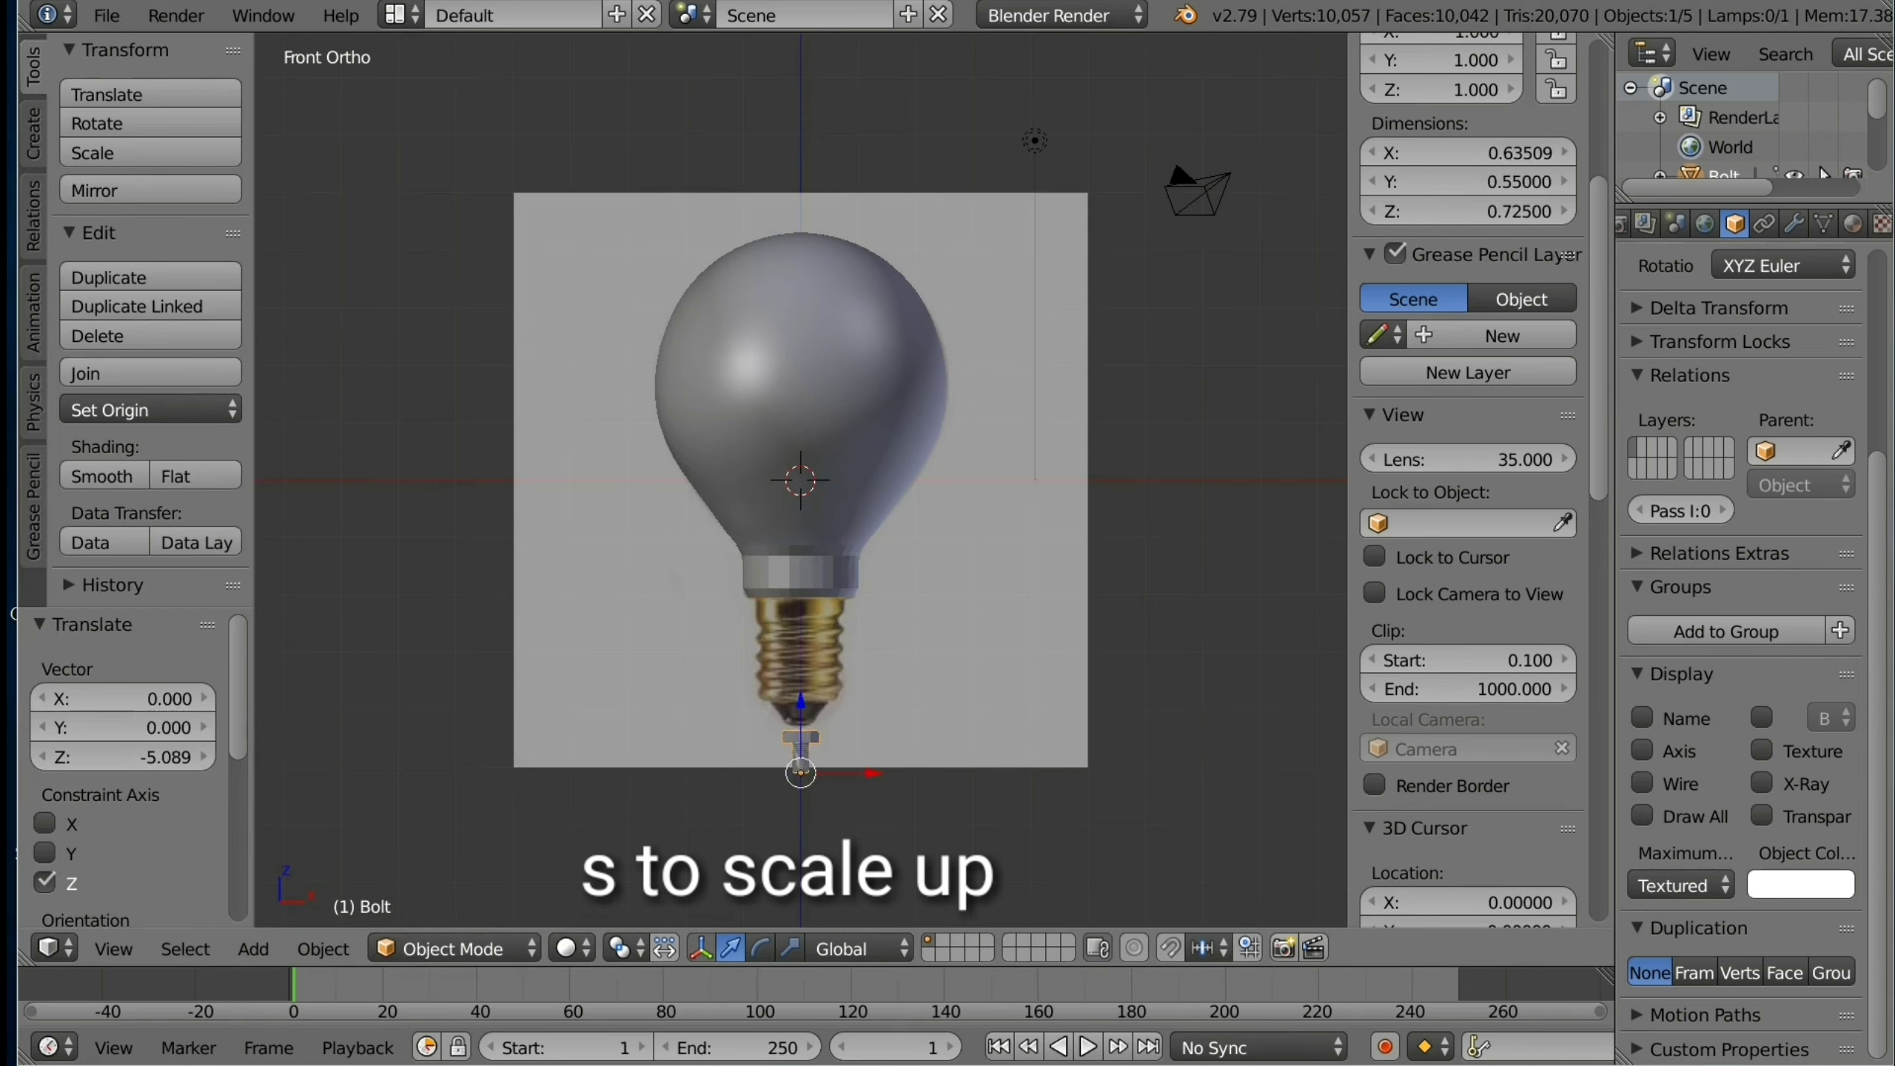
{"action": "key", "text": "s"}
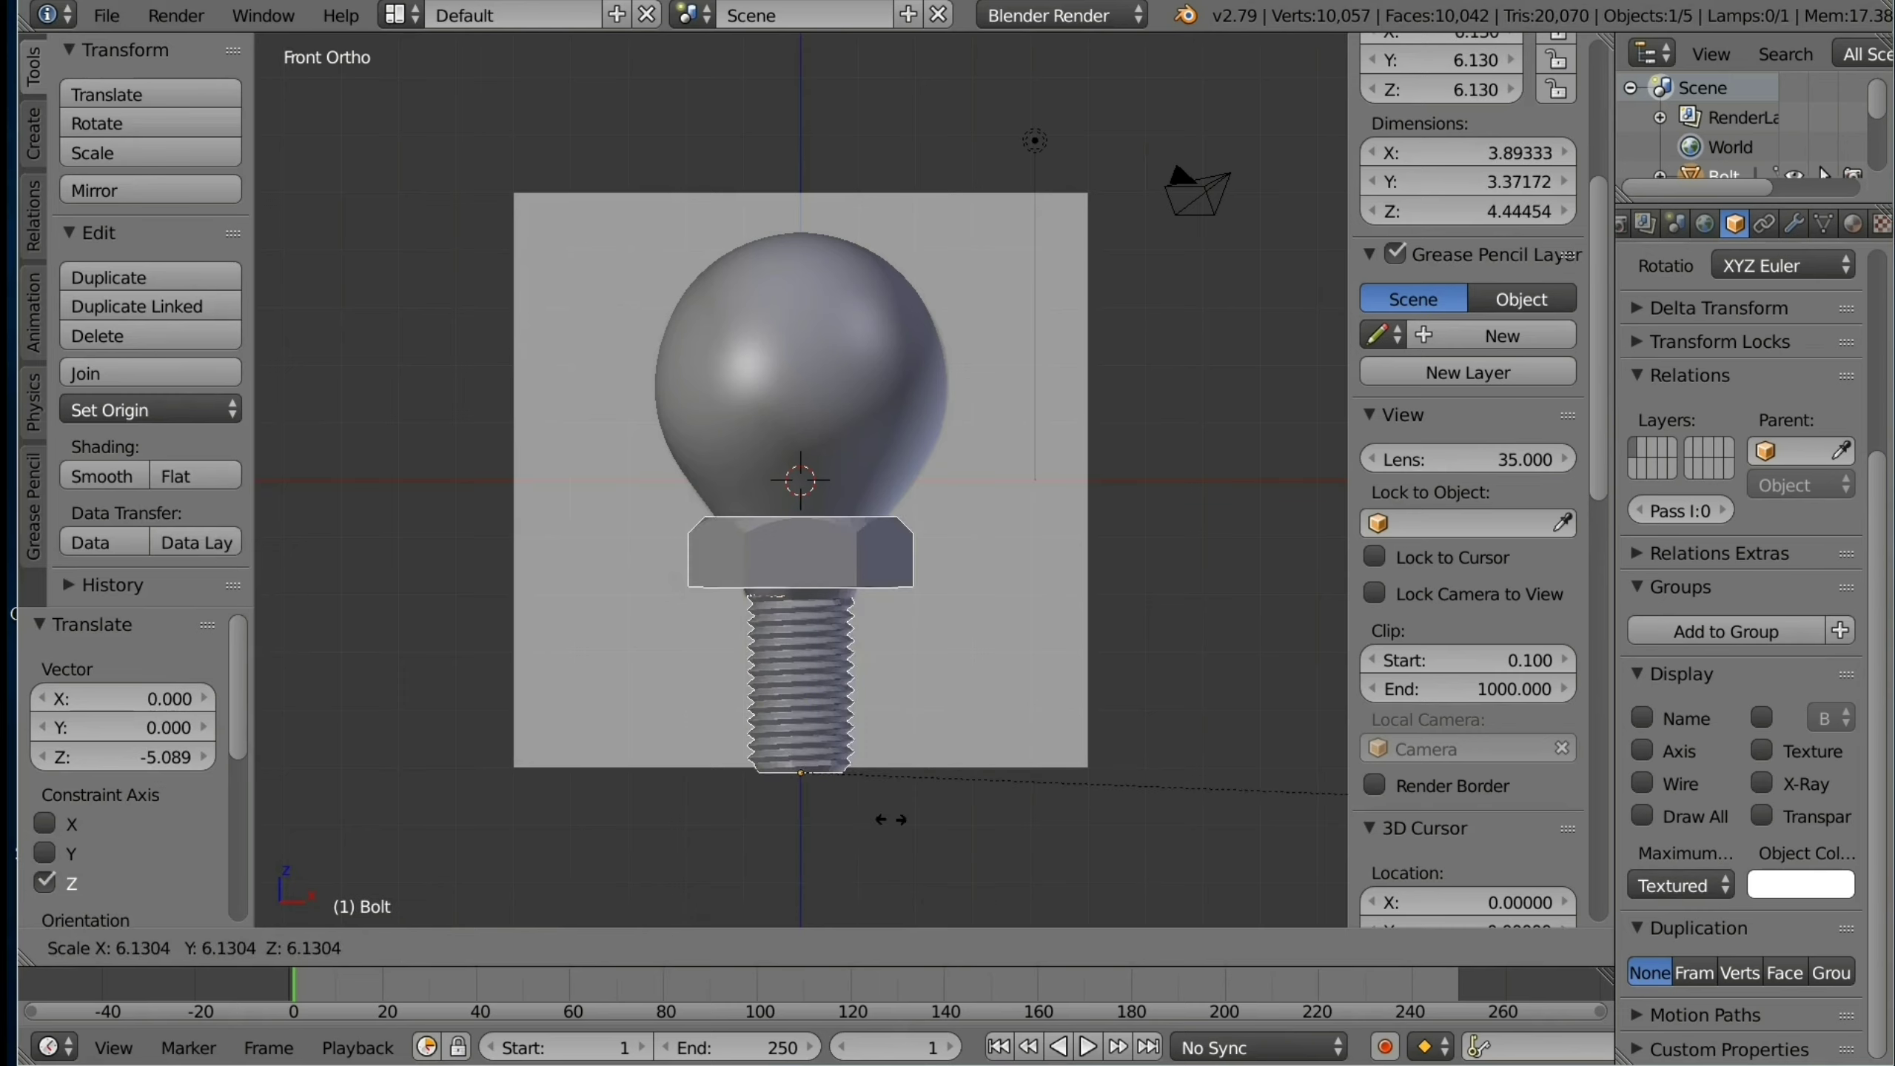
{"action": "left_click", "coordinate": [890, 819]}
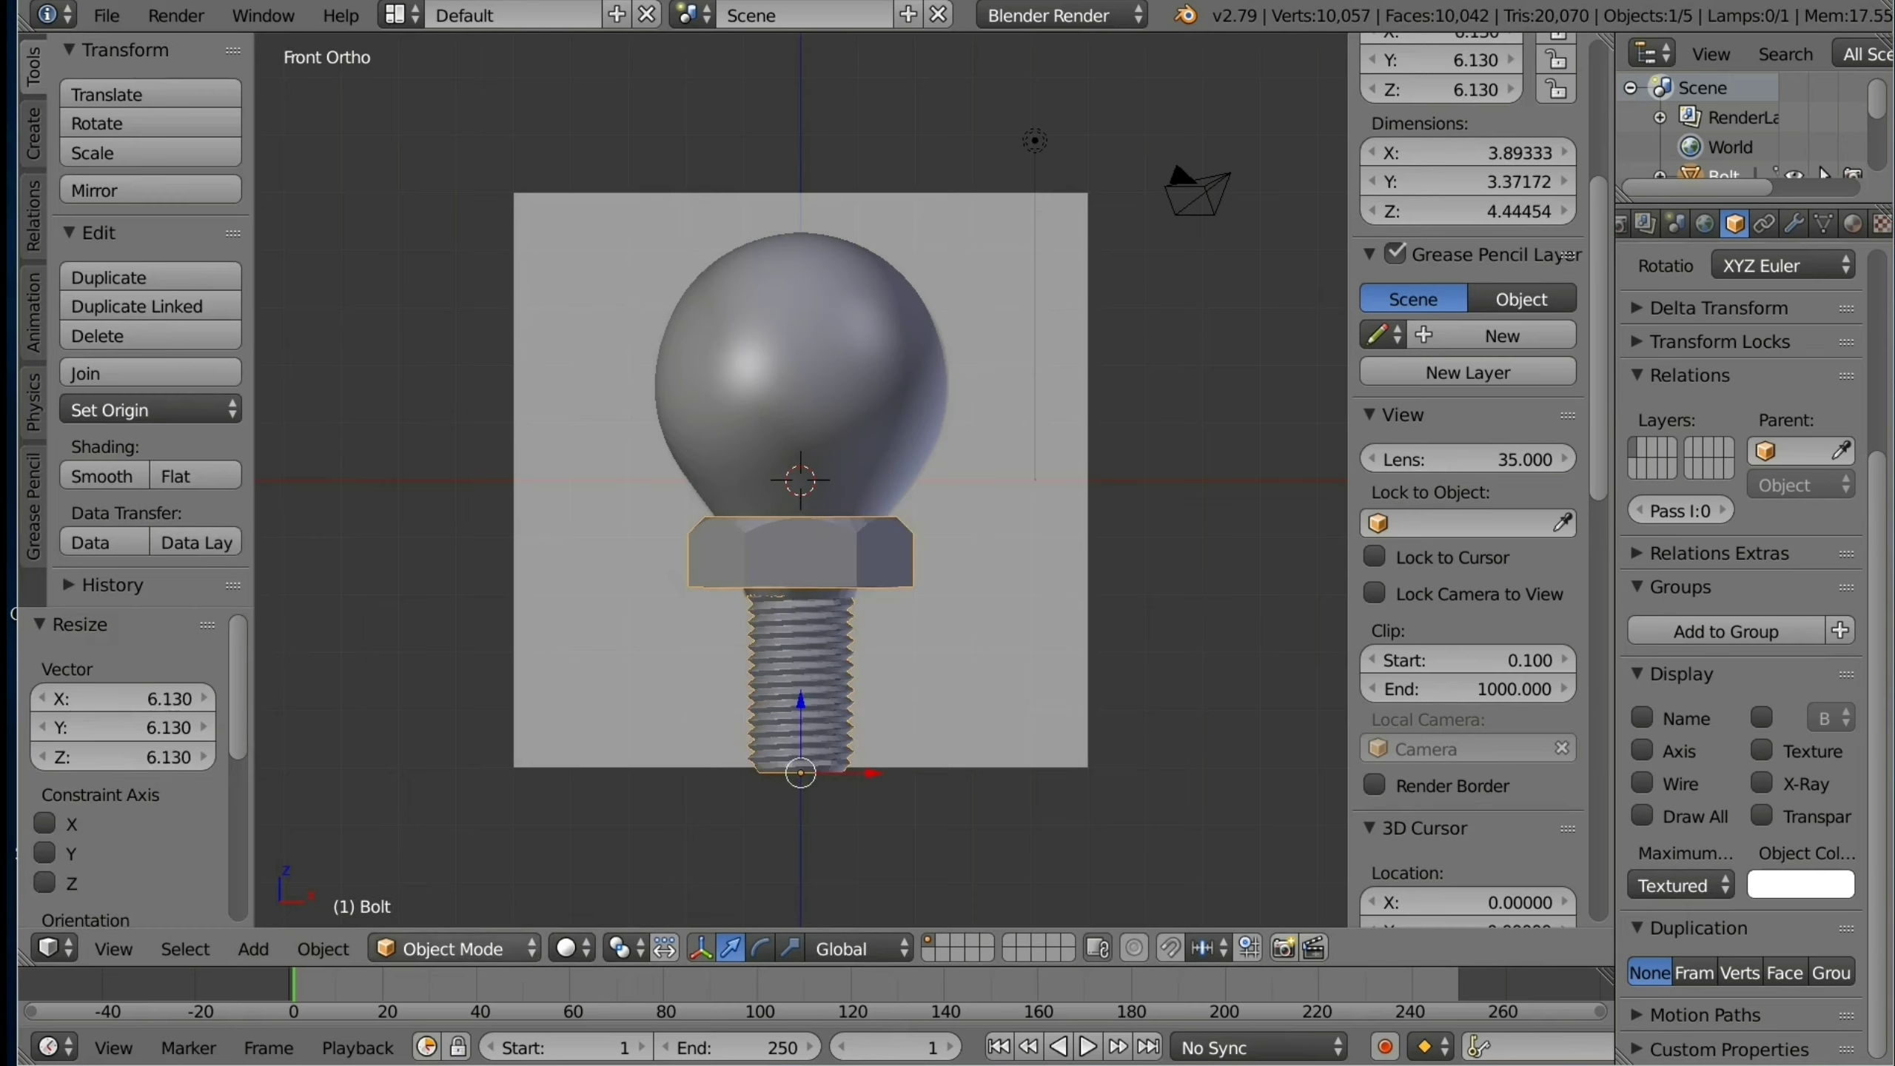
{"action": "left_click", "coordinate": [455, 949]}
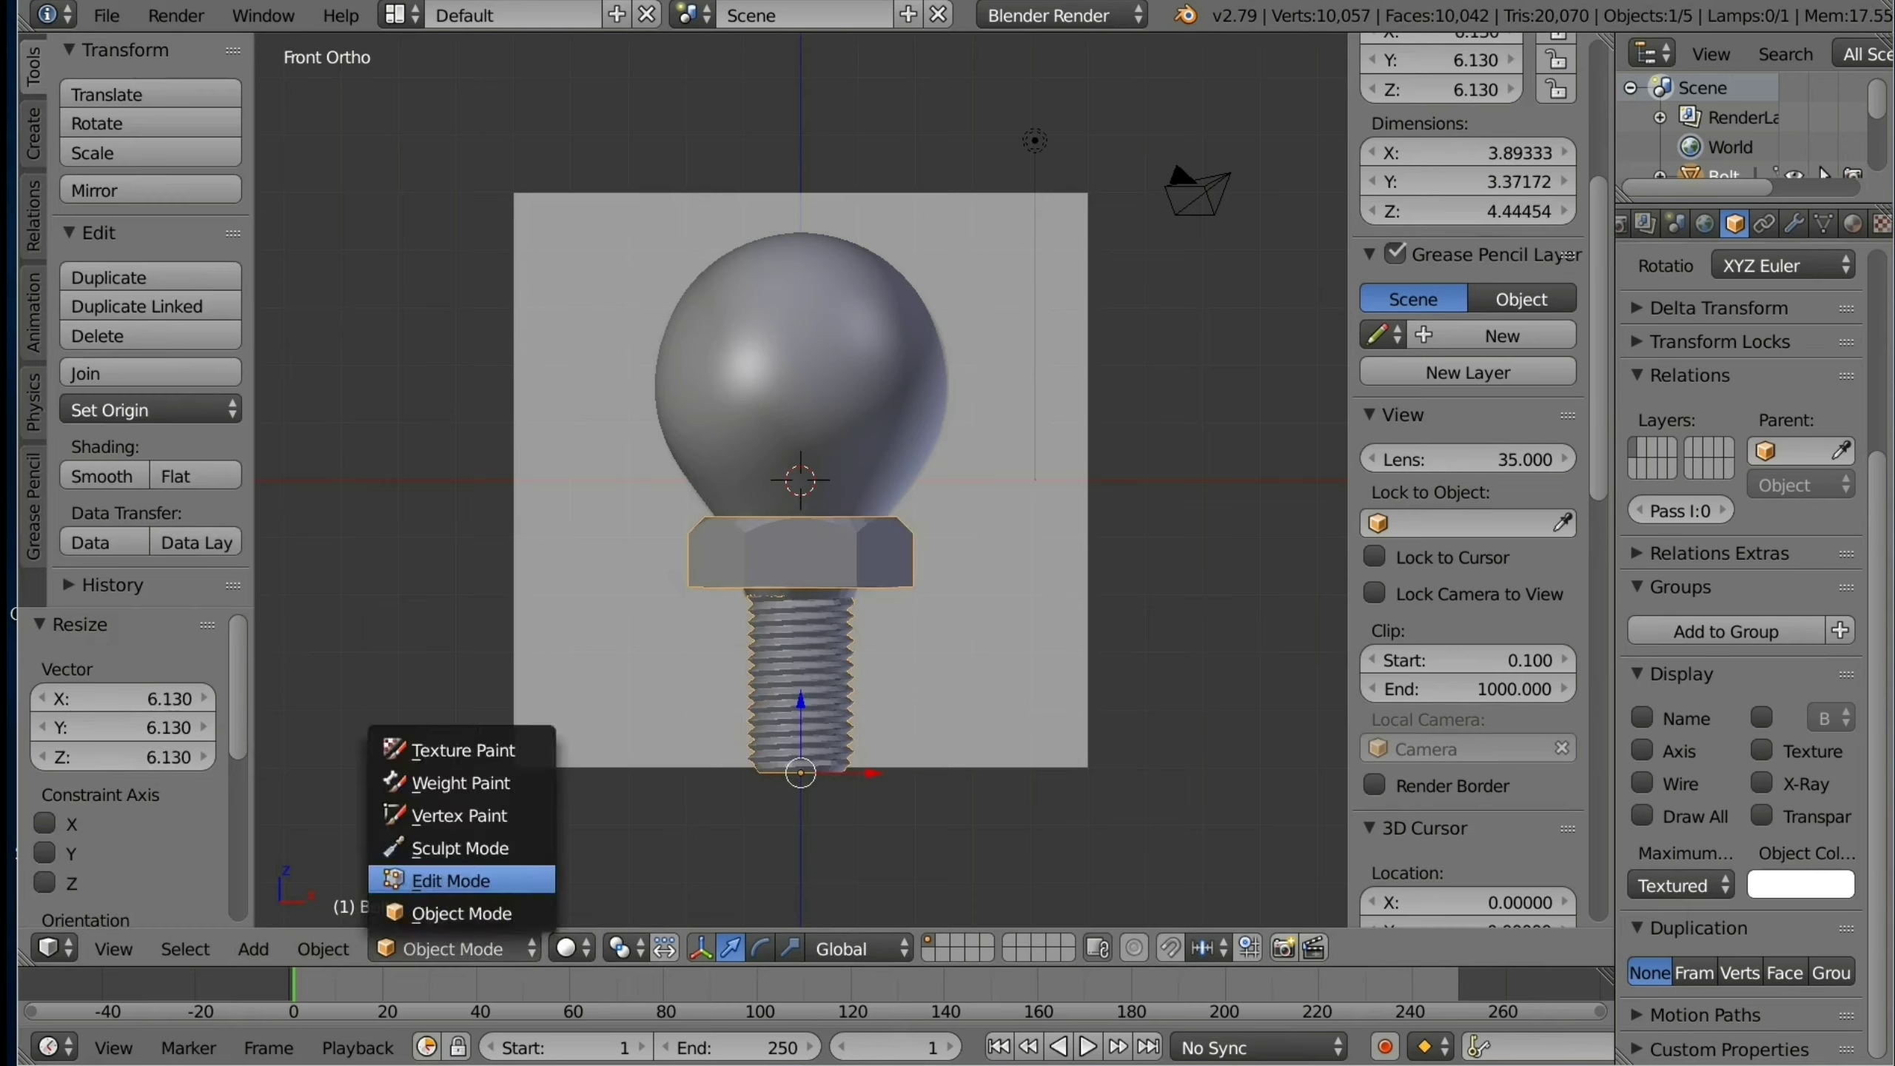
Step: In wireframe Edit Mode, box-select the bolt's hex head vertices and delete them
{"action": "left_click", "coordinate": [451, 881]}
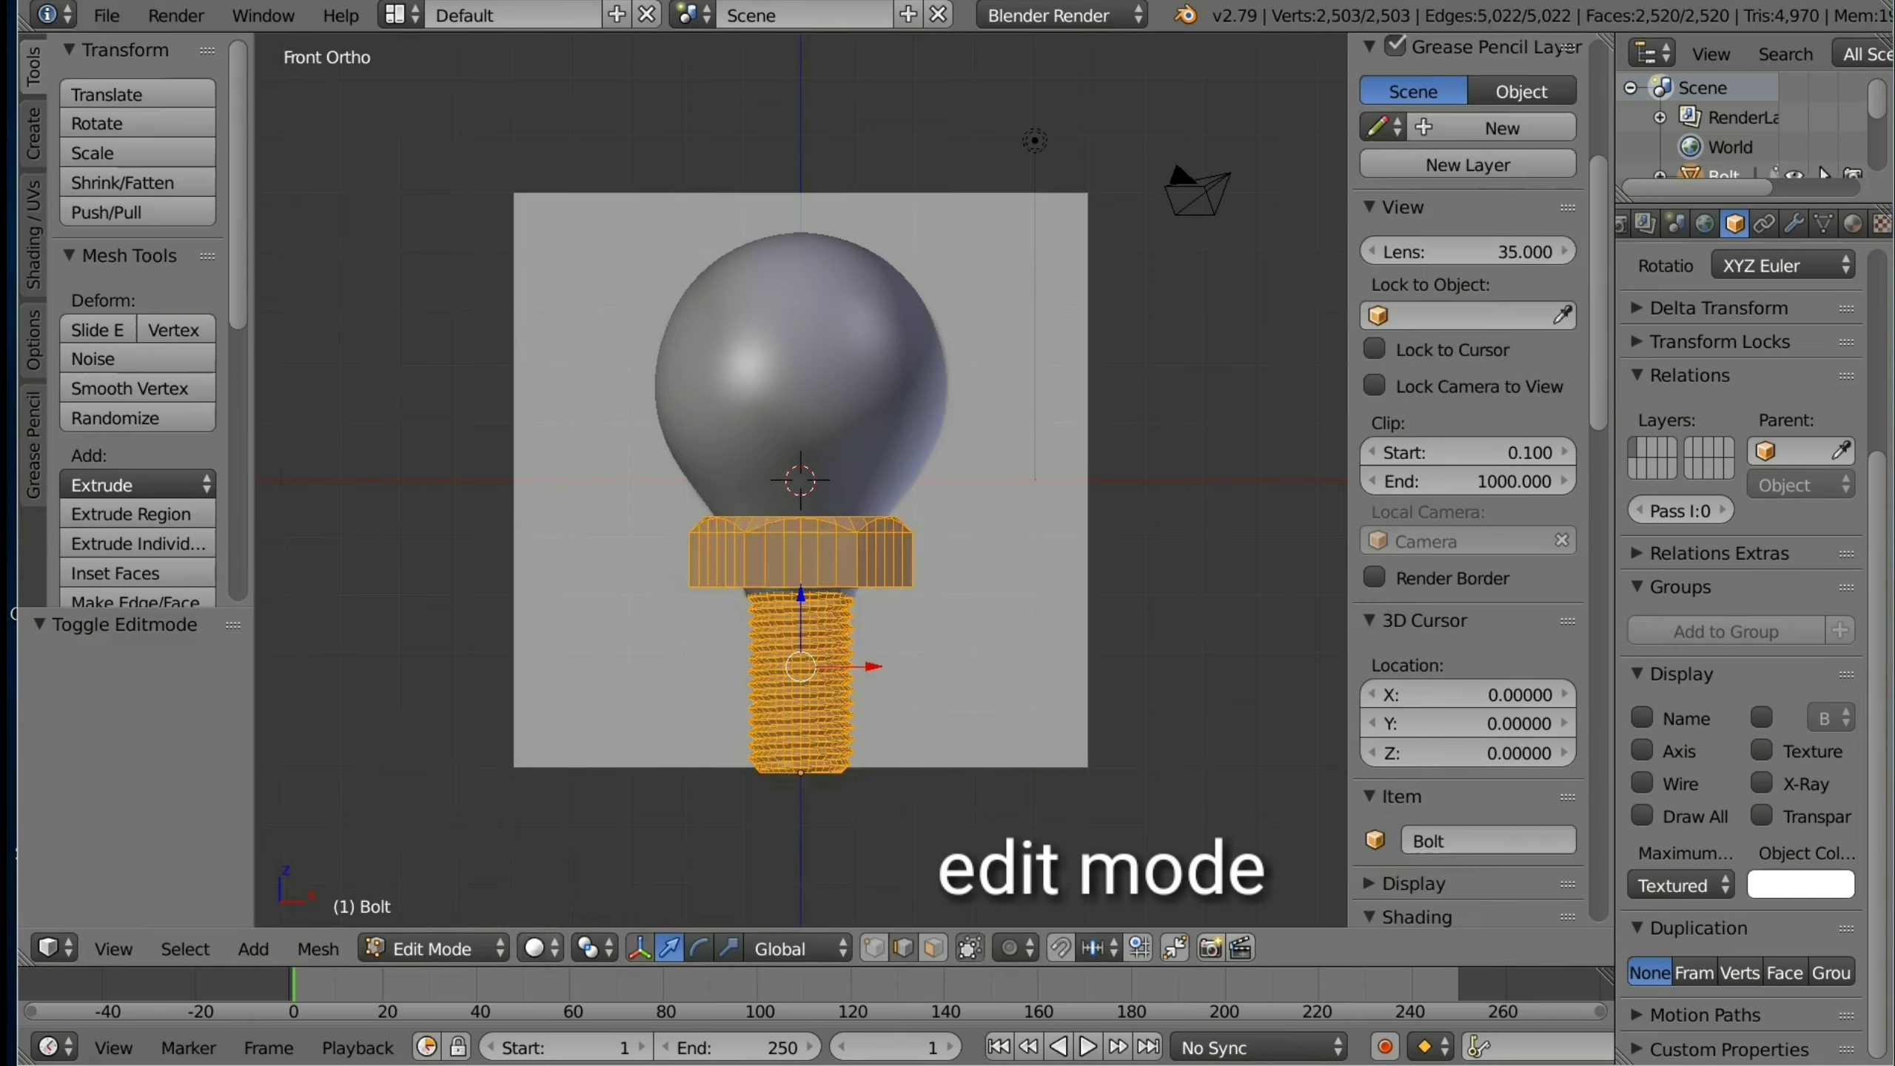
{"action": "left_click", "coordinate": [544, 949]}
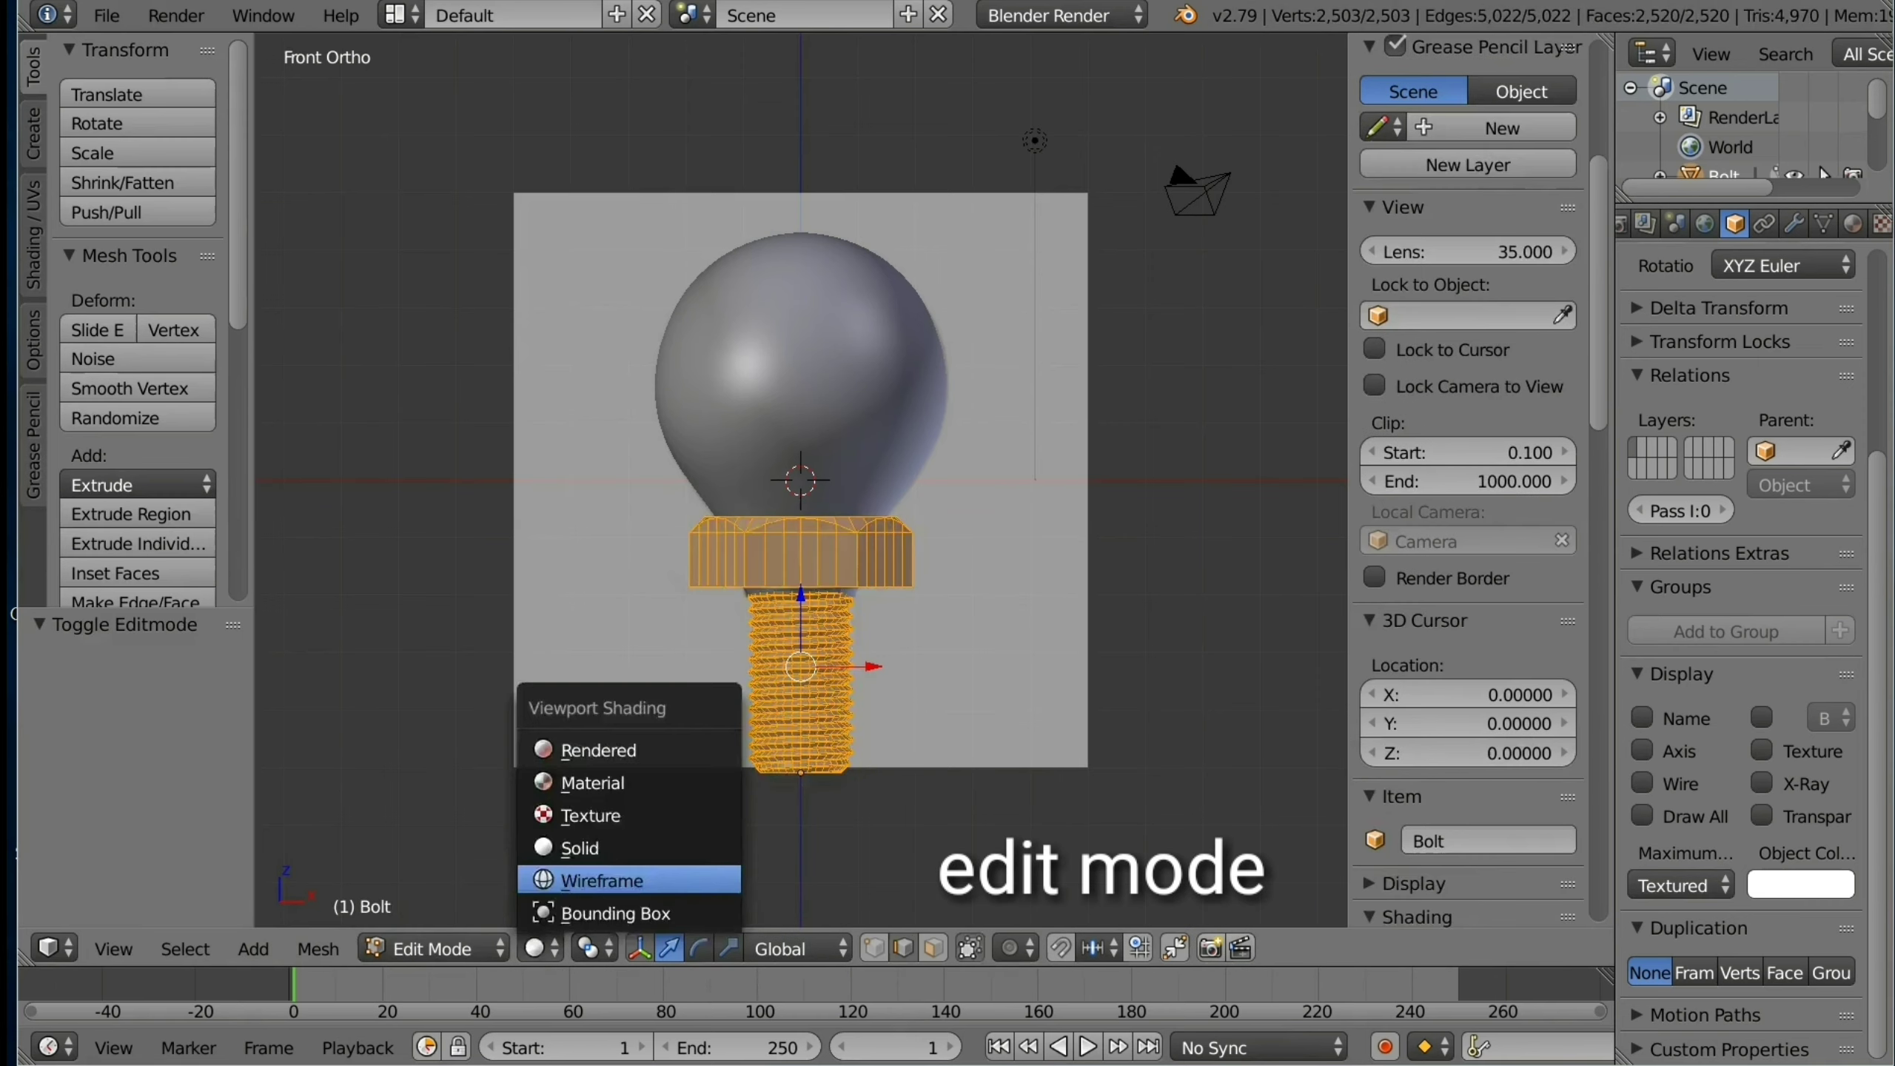
{"action": "left_click", "coordinate": [611, 876]}
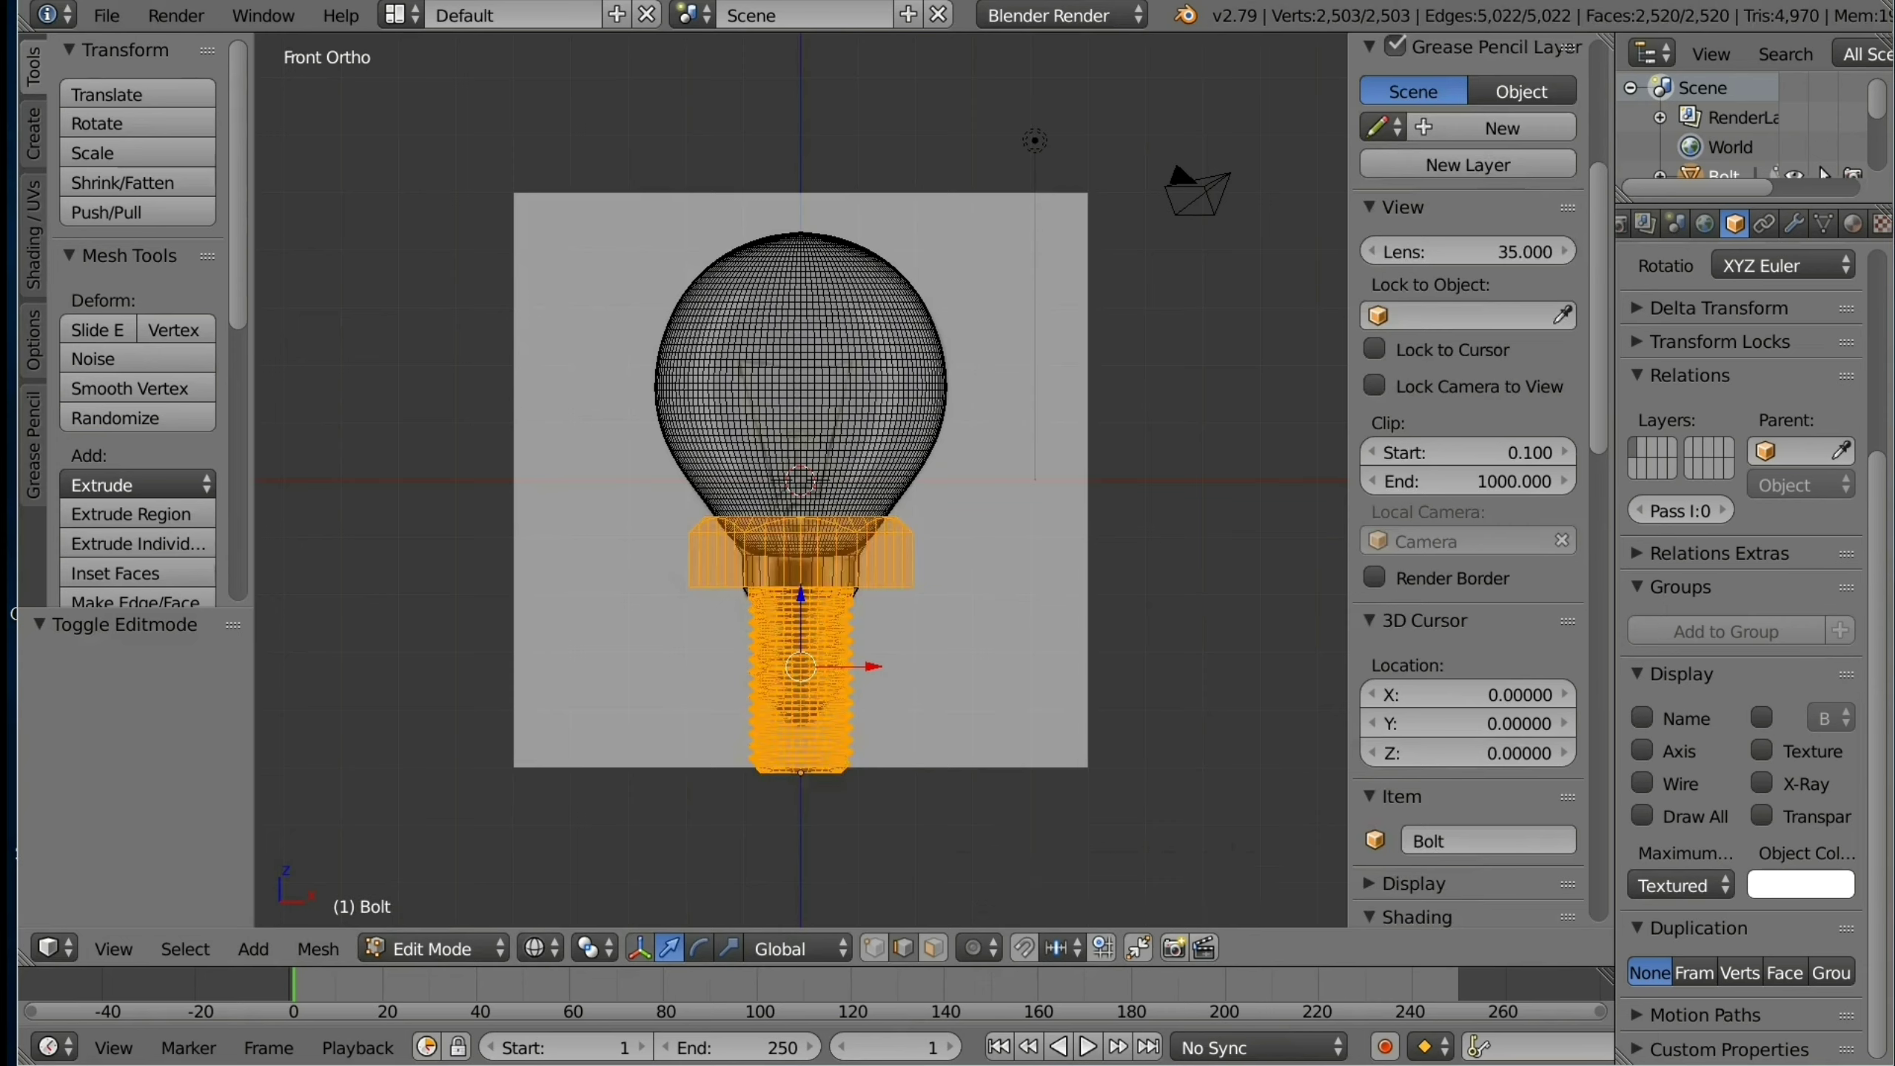
{"action": "key", "text": "a"}
{"action": "scroll", "coordinate": [1467, 485], "scroll_direction": "down", "scroll_amount": 5}
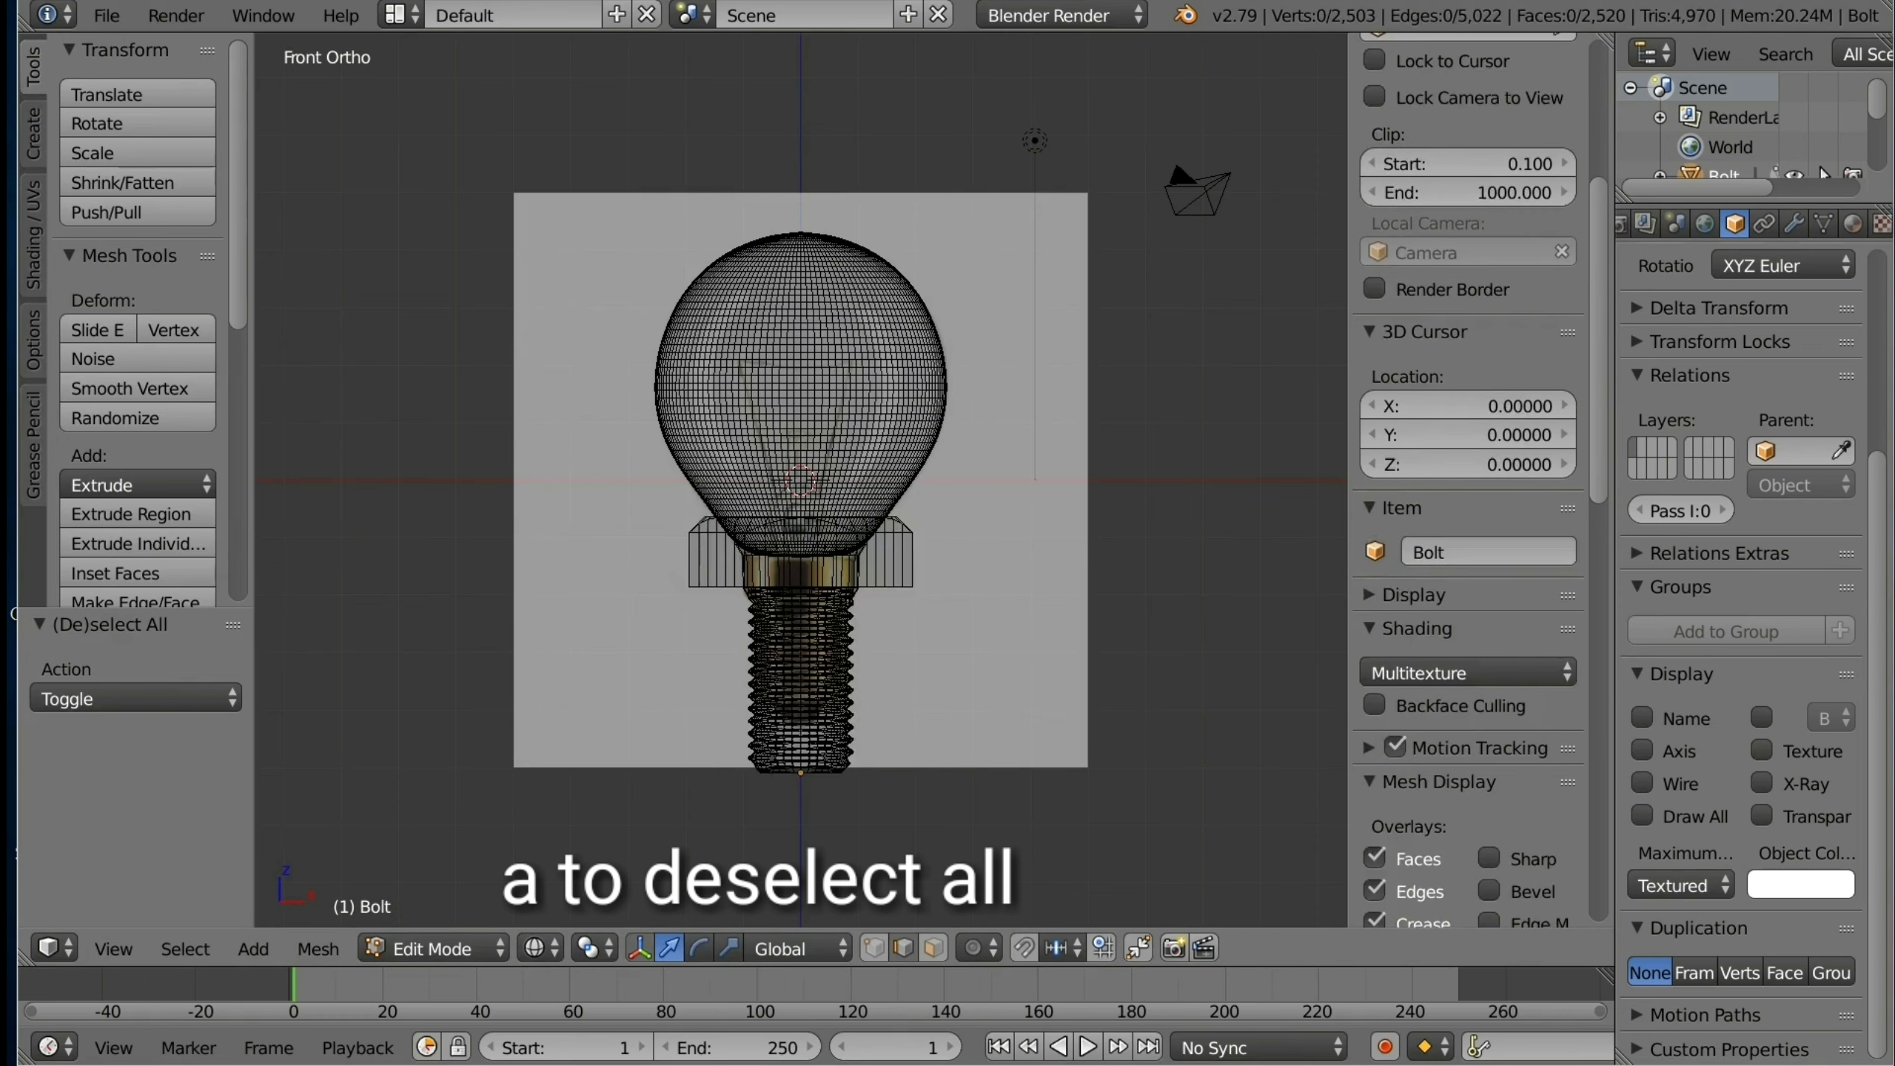
{"action": "key", "text": "b"}
{"action": "mouse_move", "coordinate": [620, 490]}
{"action": "left_mouse_down"}
{"action": "mouse_move", "coordinate": [803, 629]}
{"action": "mouse_move", "coordinate": [956, 608]}
{"action": "left_mouse_up"}
{"action": "scroll", "coordinate": [1467, 485], "scroll_direction": "up", "scroll_amount": 5}
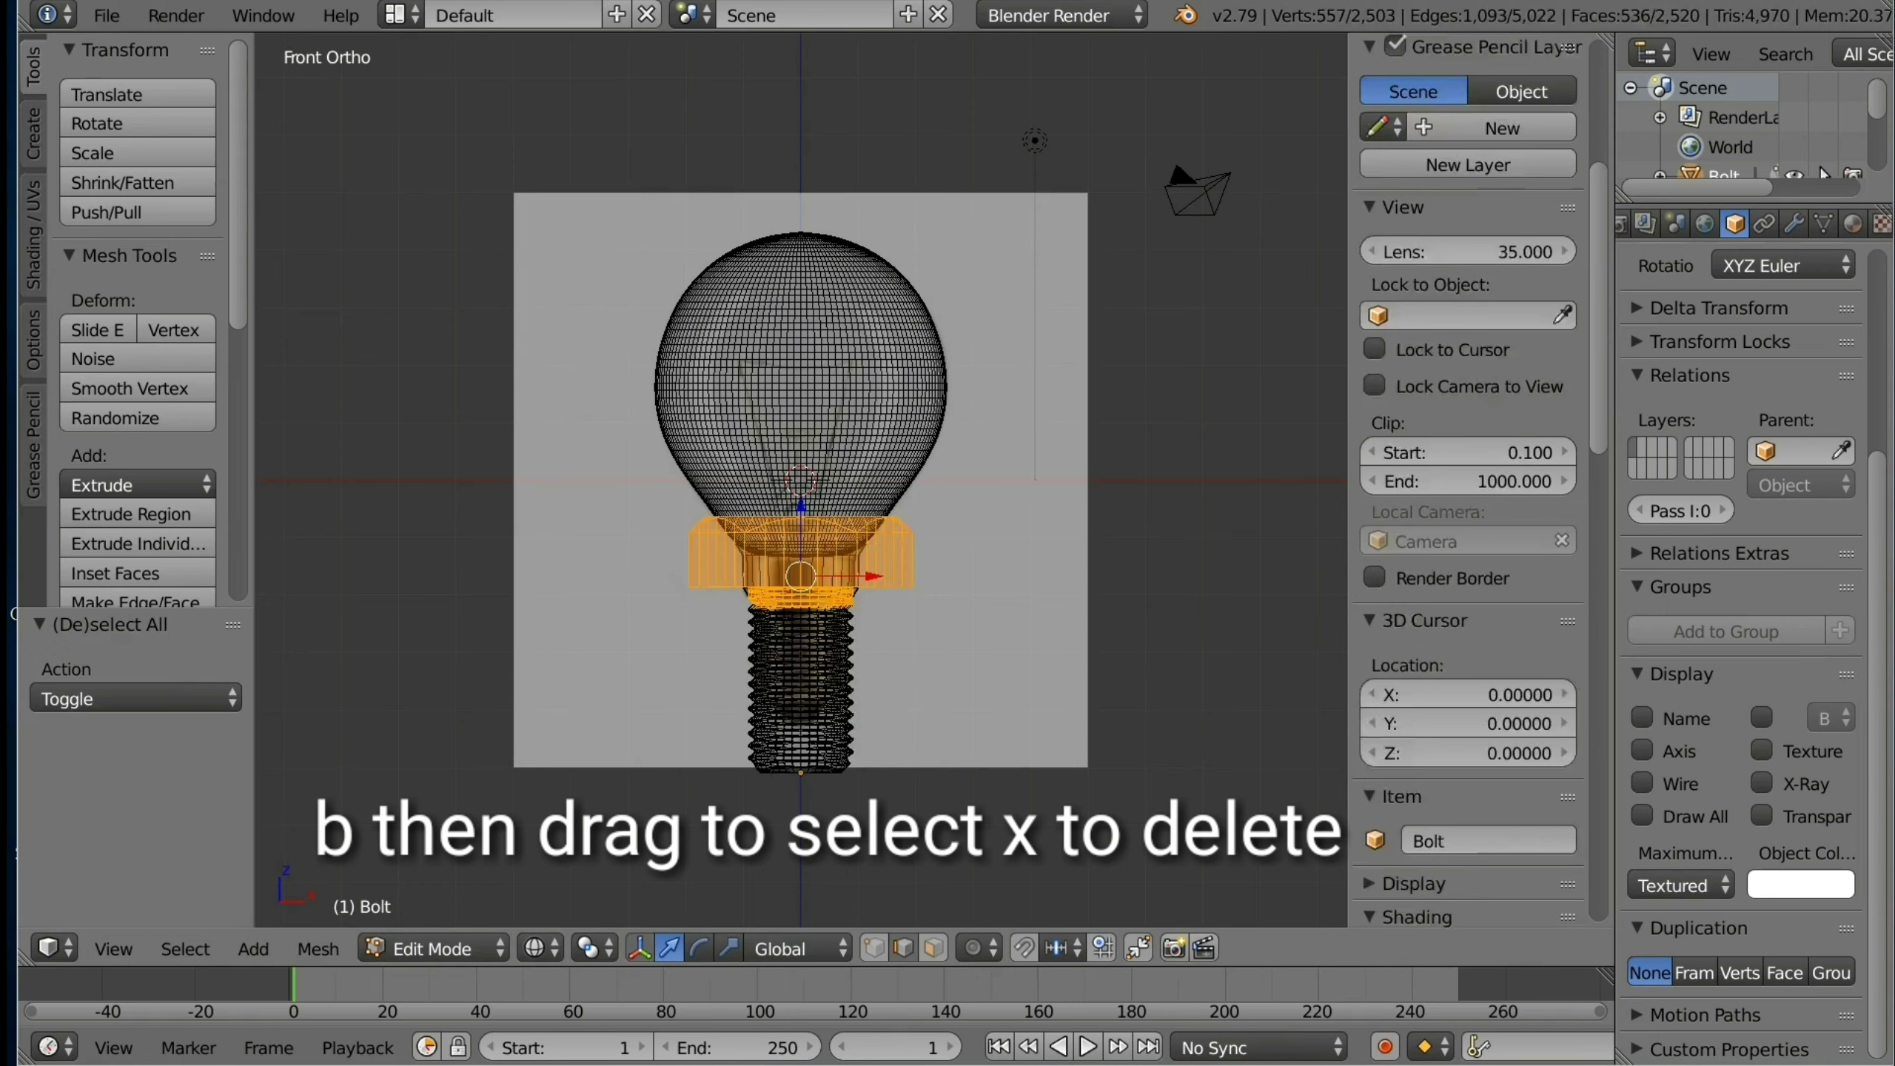
{"action": "key", "text": "x"}
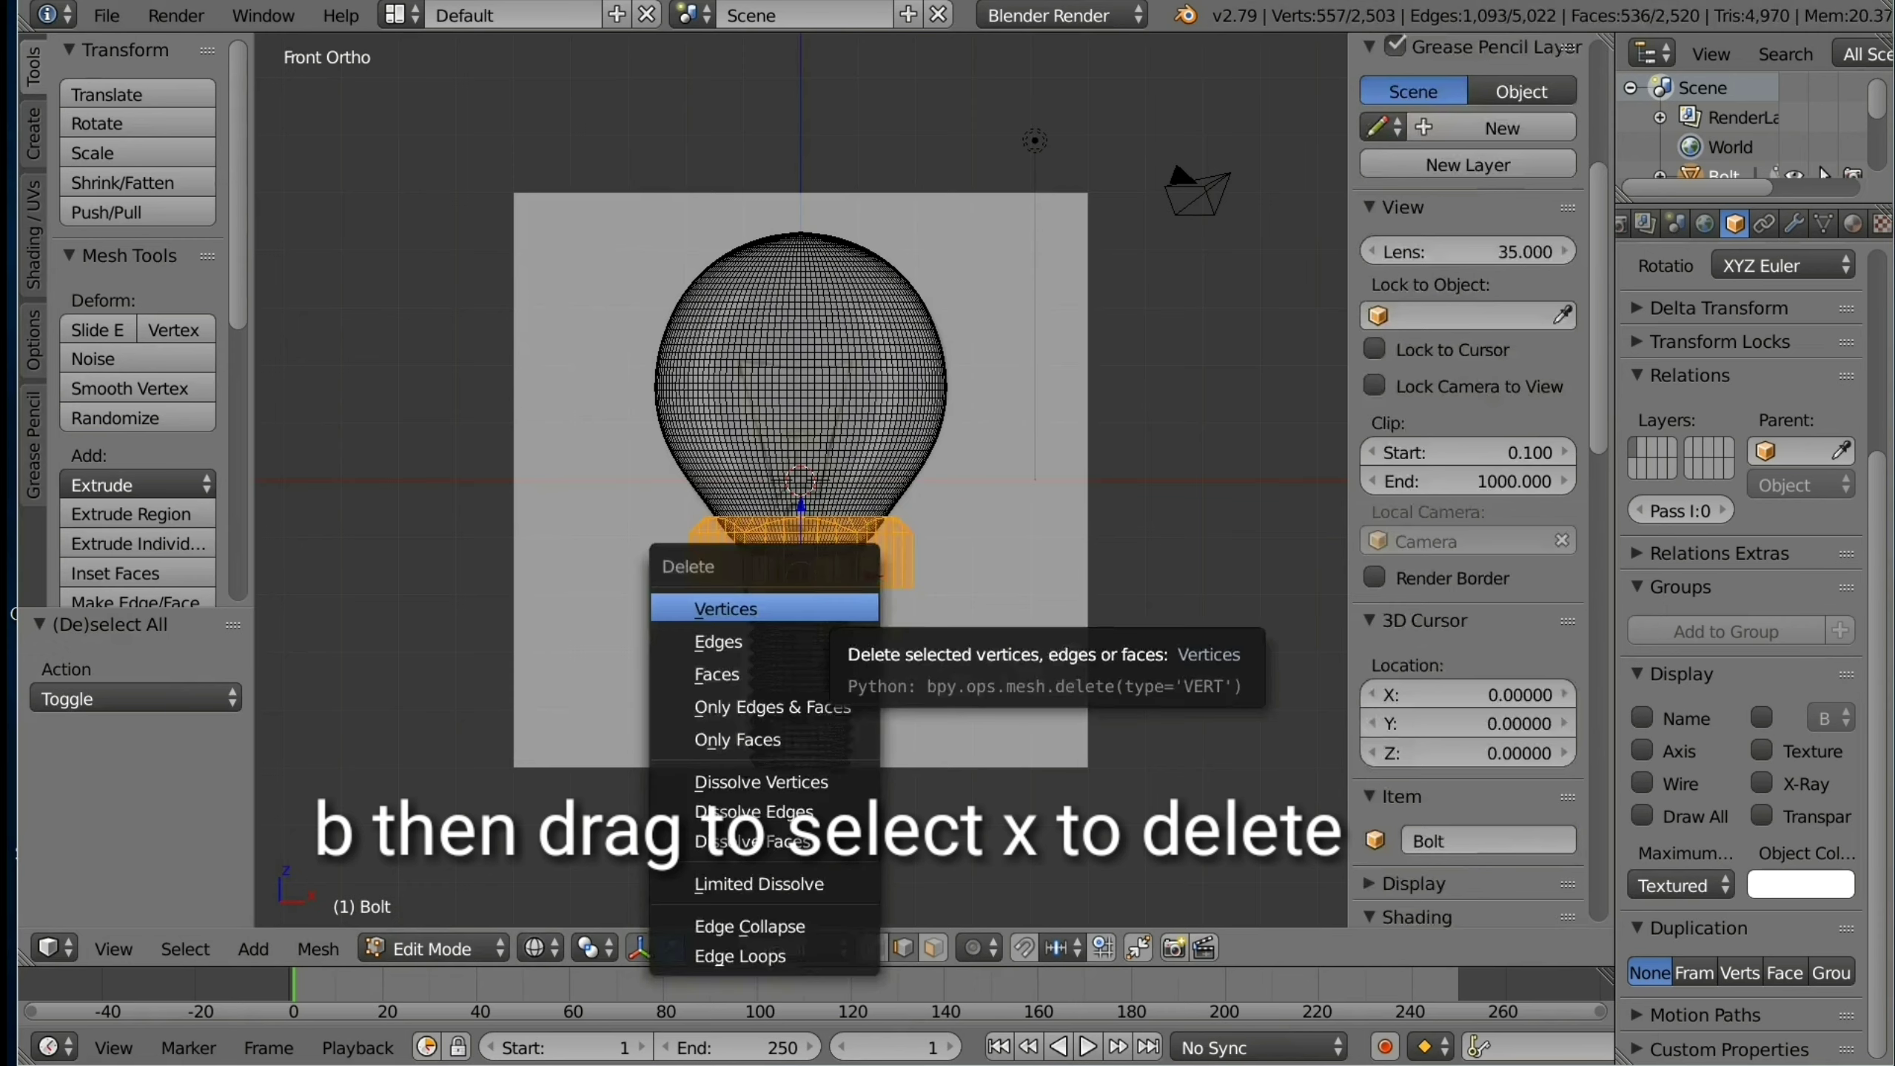
{"action": "left_click", "coordinate": [746, 609]}
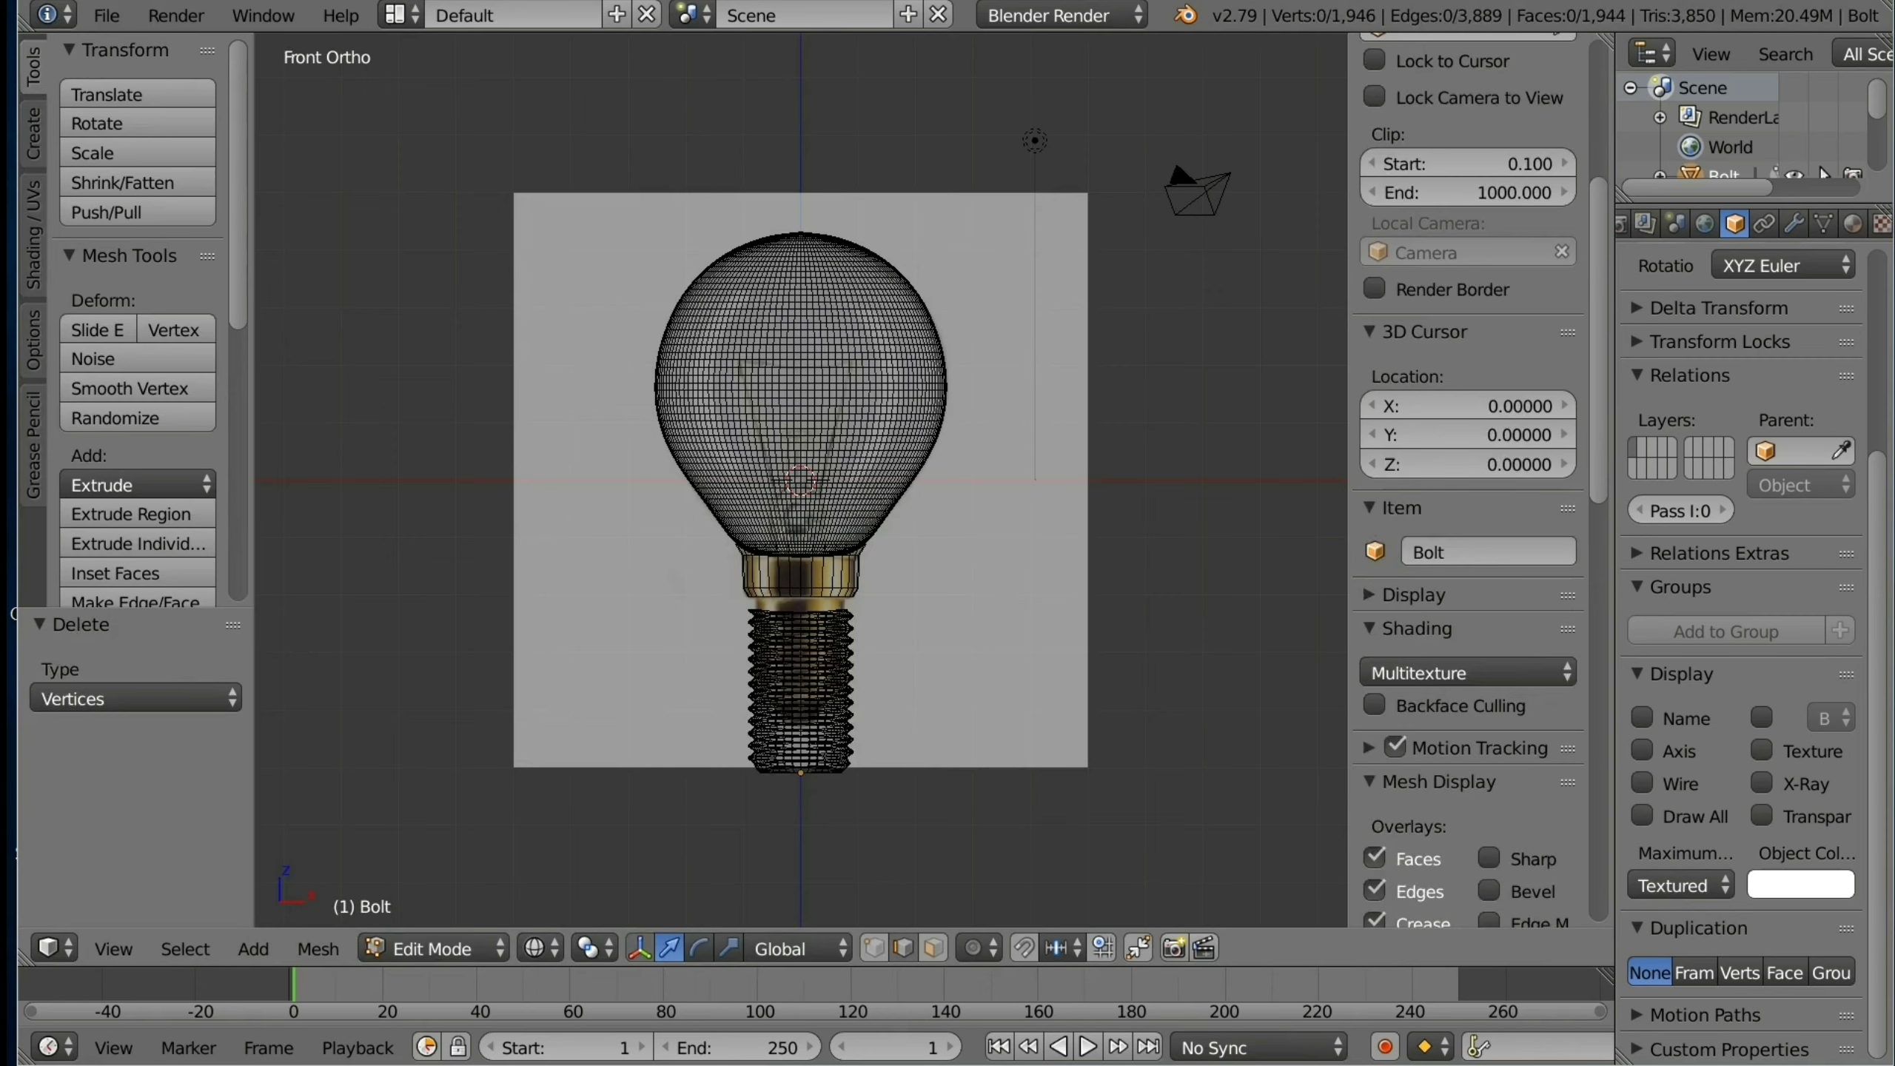
Step: Raise the whole threaded shank 0.447 along Z so it meets the collar
{"action": "key", "text": "a"}
{"action": "scroll", "coordinate": [1468, 477], "scroll_direction": "up", "scroll_amount": 5}
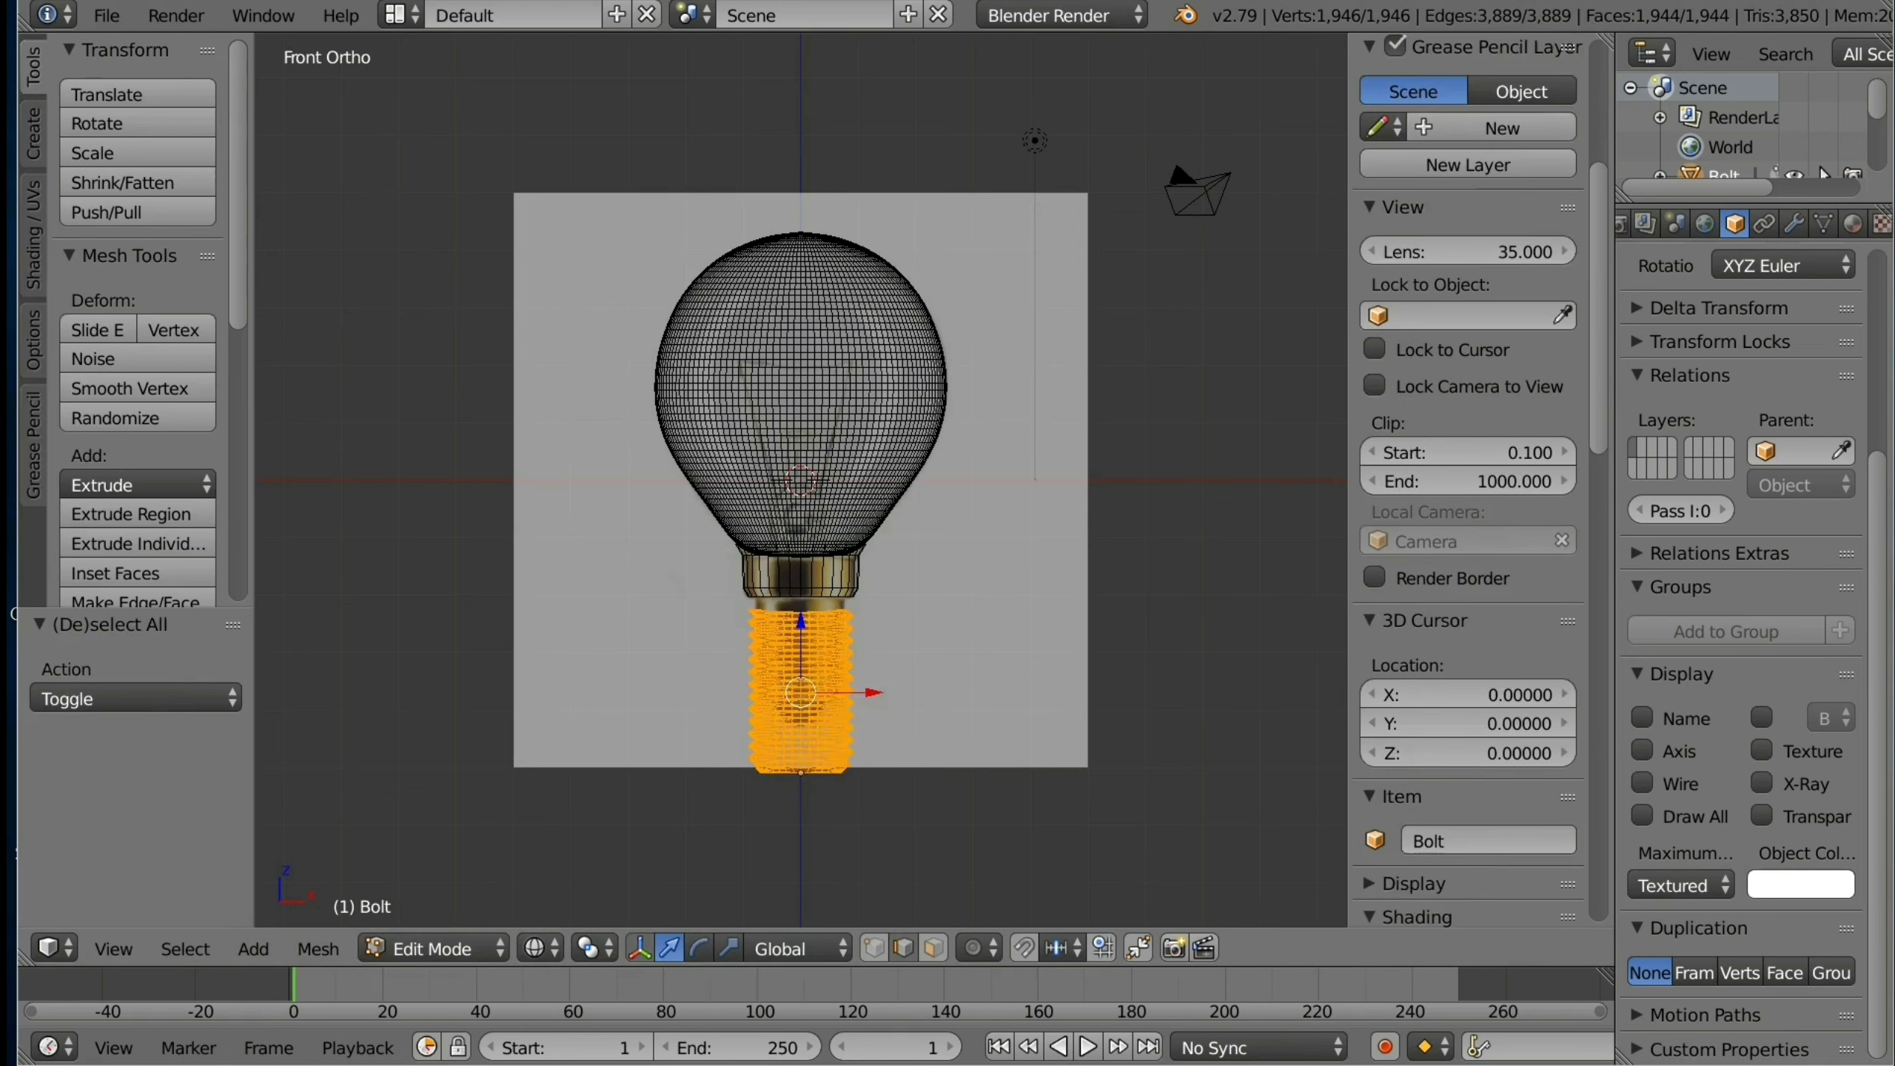
{"action": "key", "text": "g"}
{"action": "key", "text": "z"}
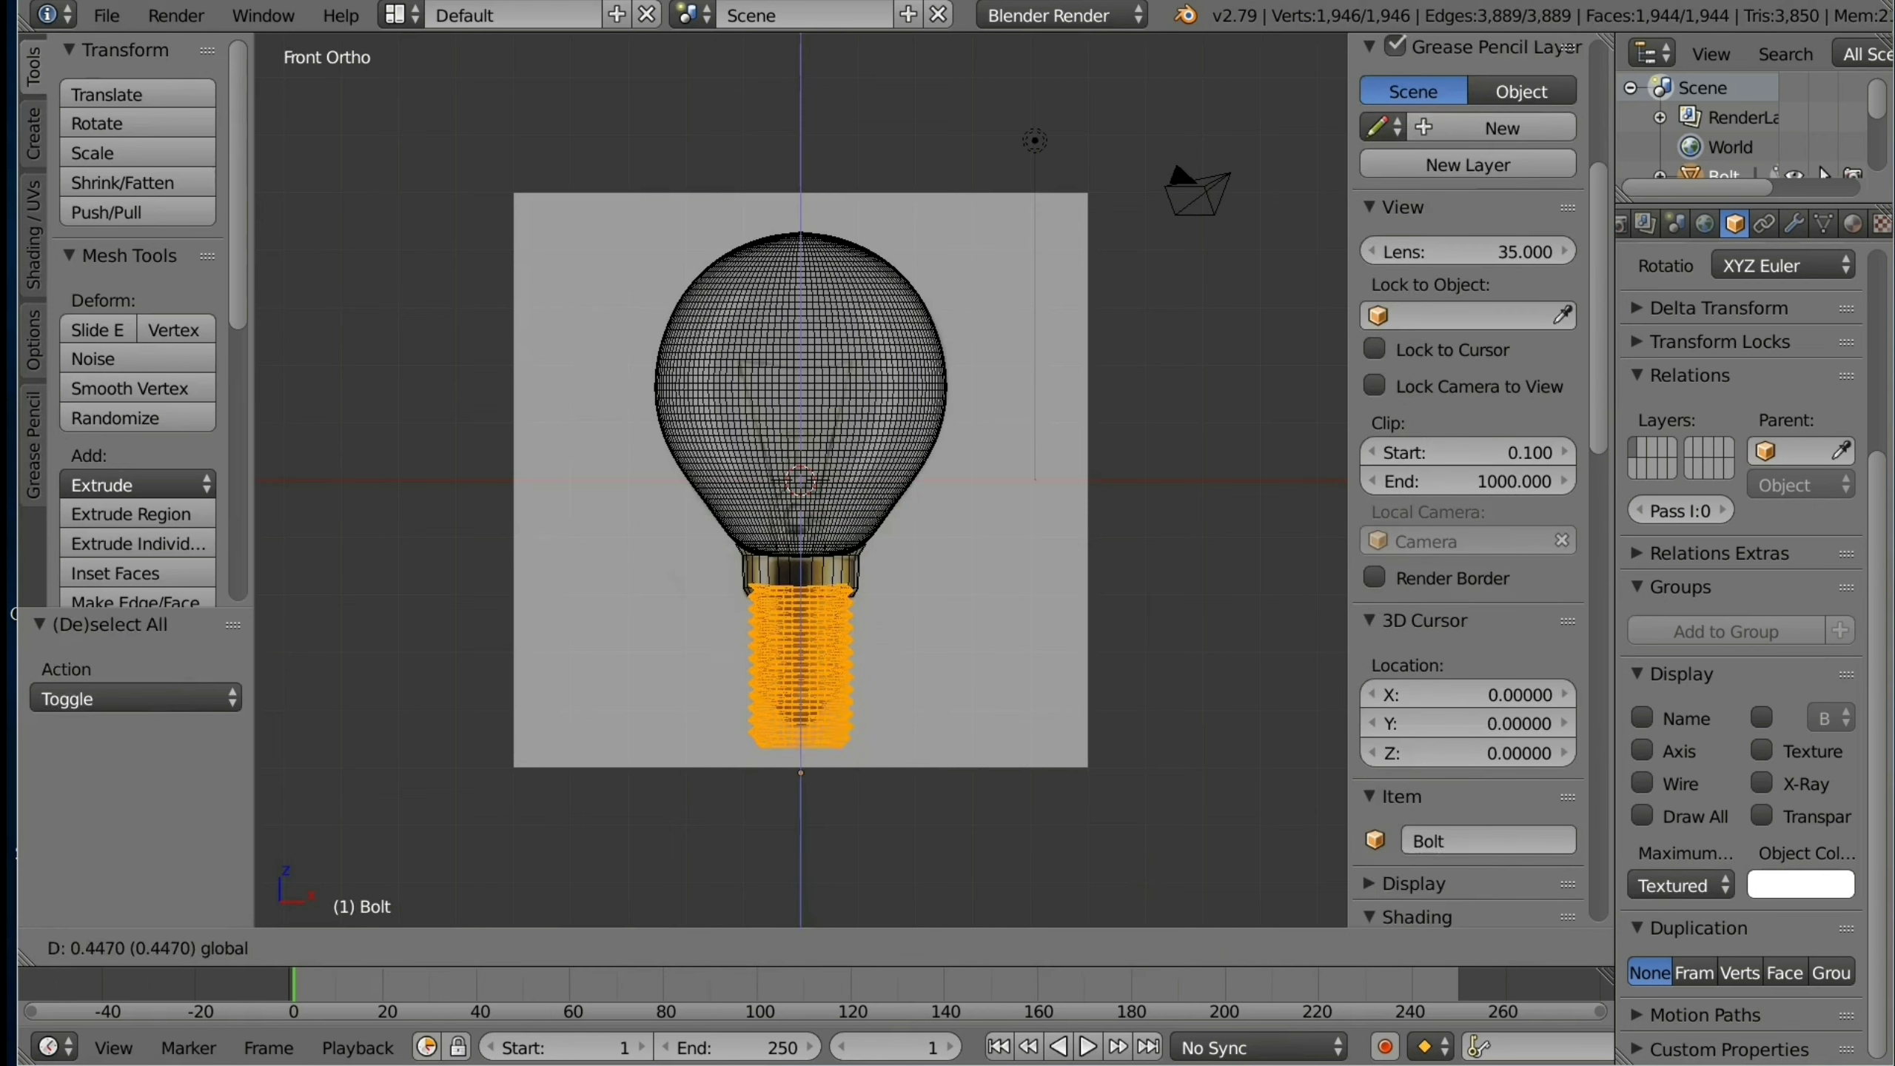
{"action": "key", "text": "Return"}
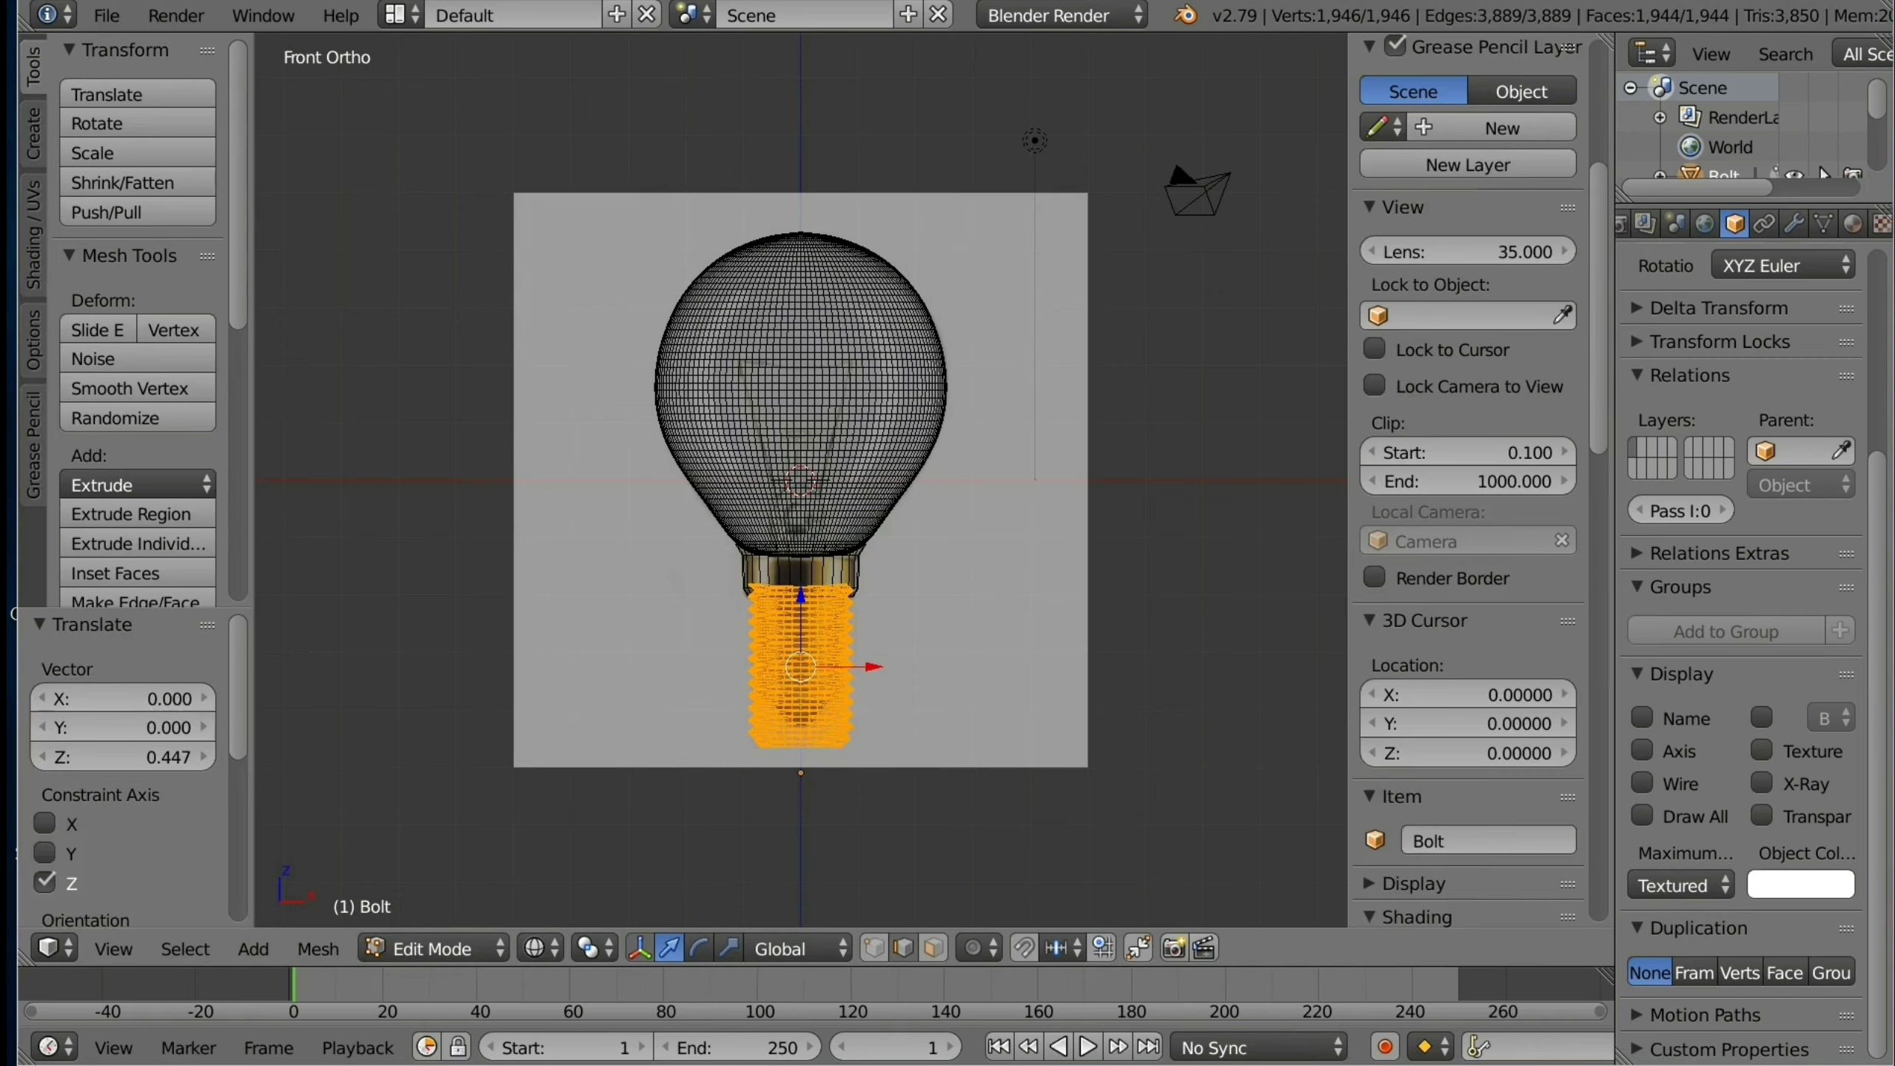
{"action": "key", "text": "a"}
{"action": "scroll", "coordinate": [1467, 477], "scroll_direction": "down", "scroll_amount": 8}
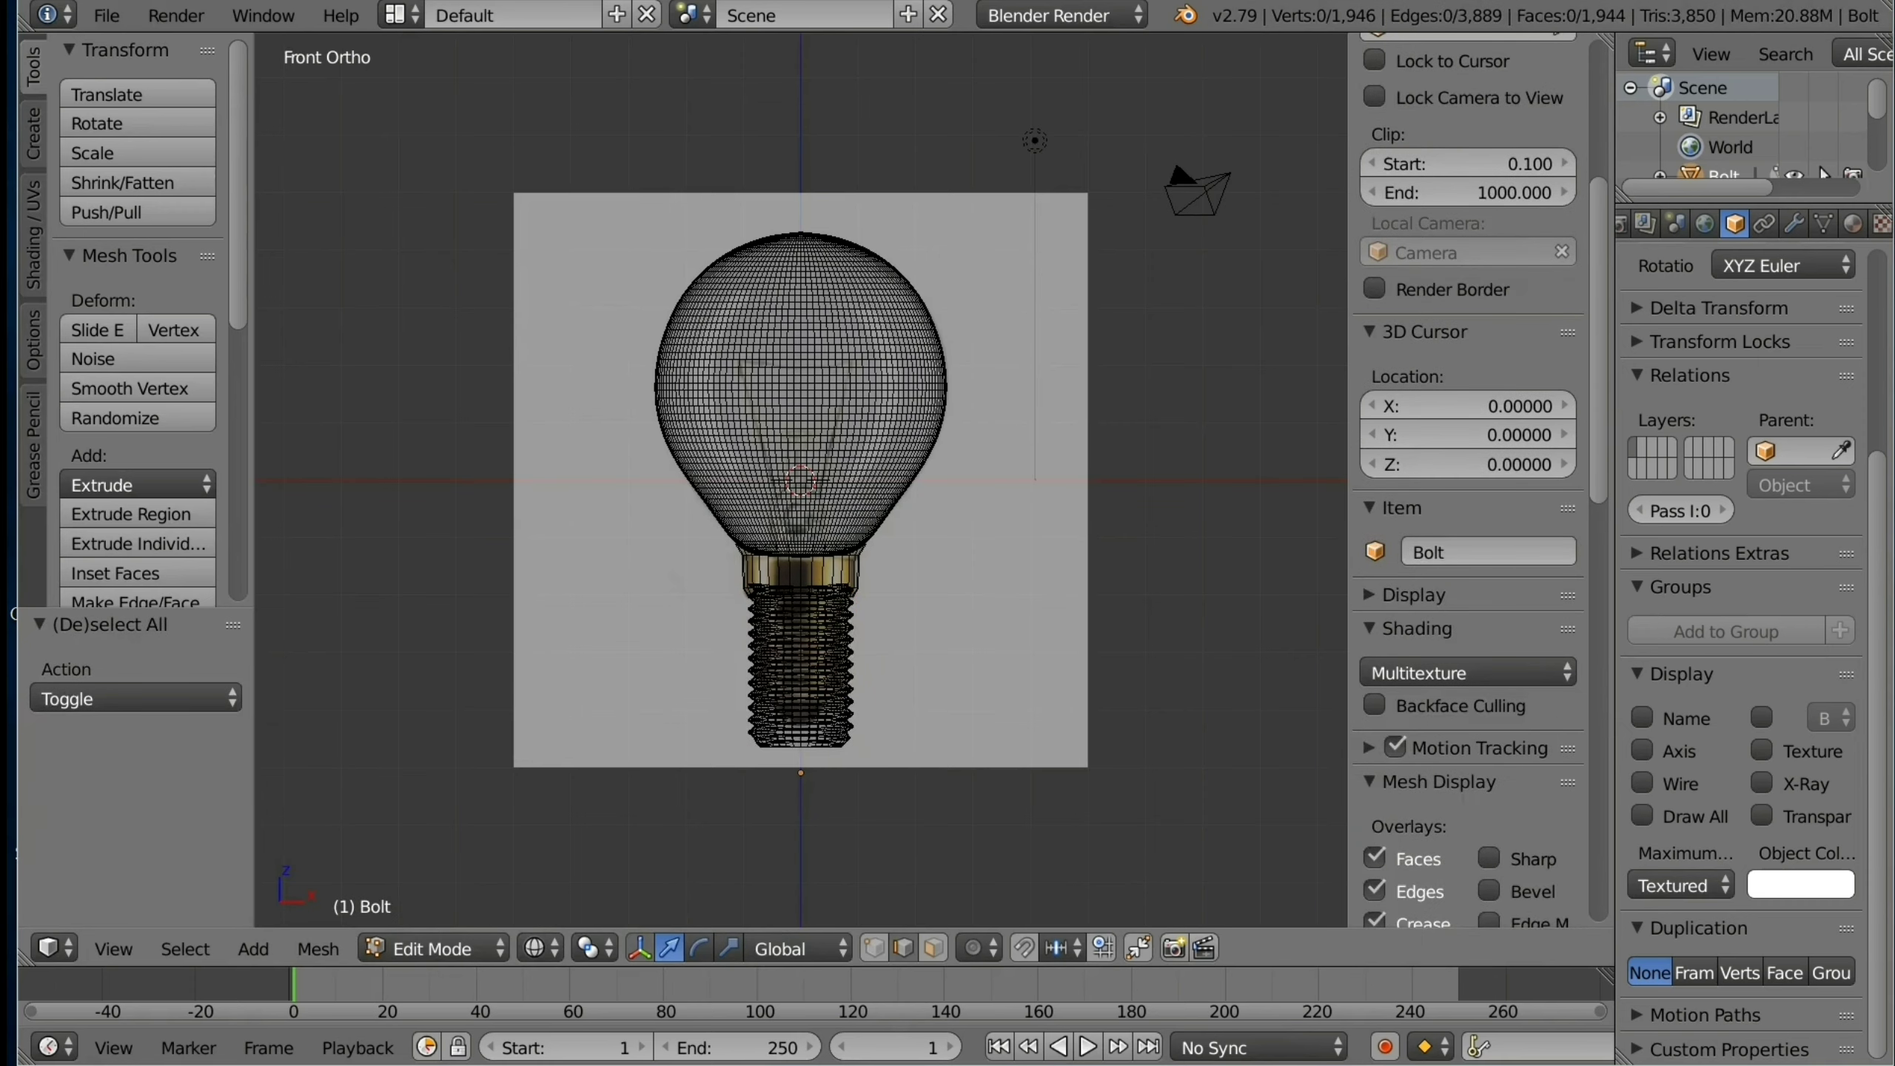
{"action": "key", "text": "b"}
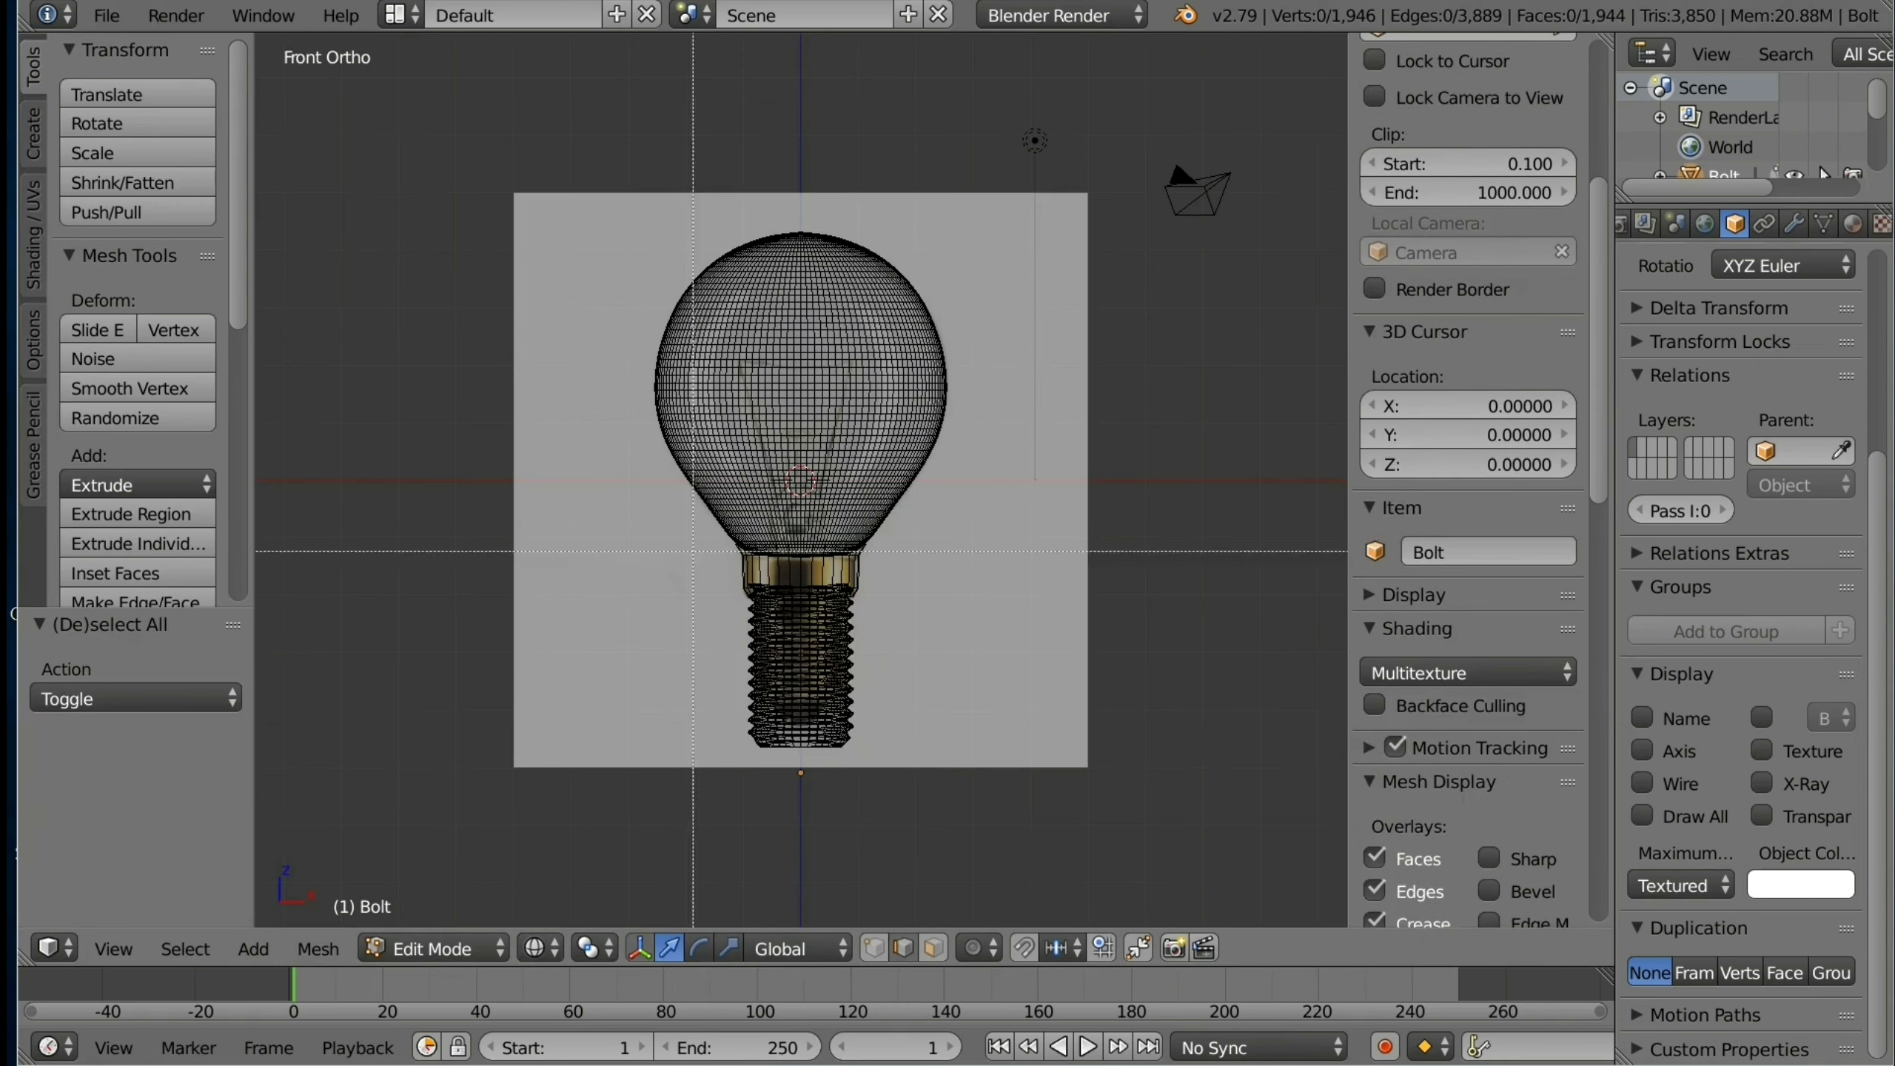
Step: Delete the upper thread vertices, leaving a short stub, and switch back to Solid shading
{"action": "key", "text": "Escape"}
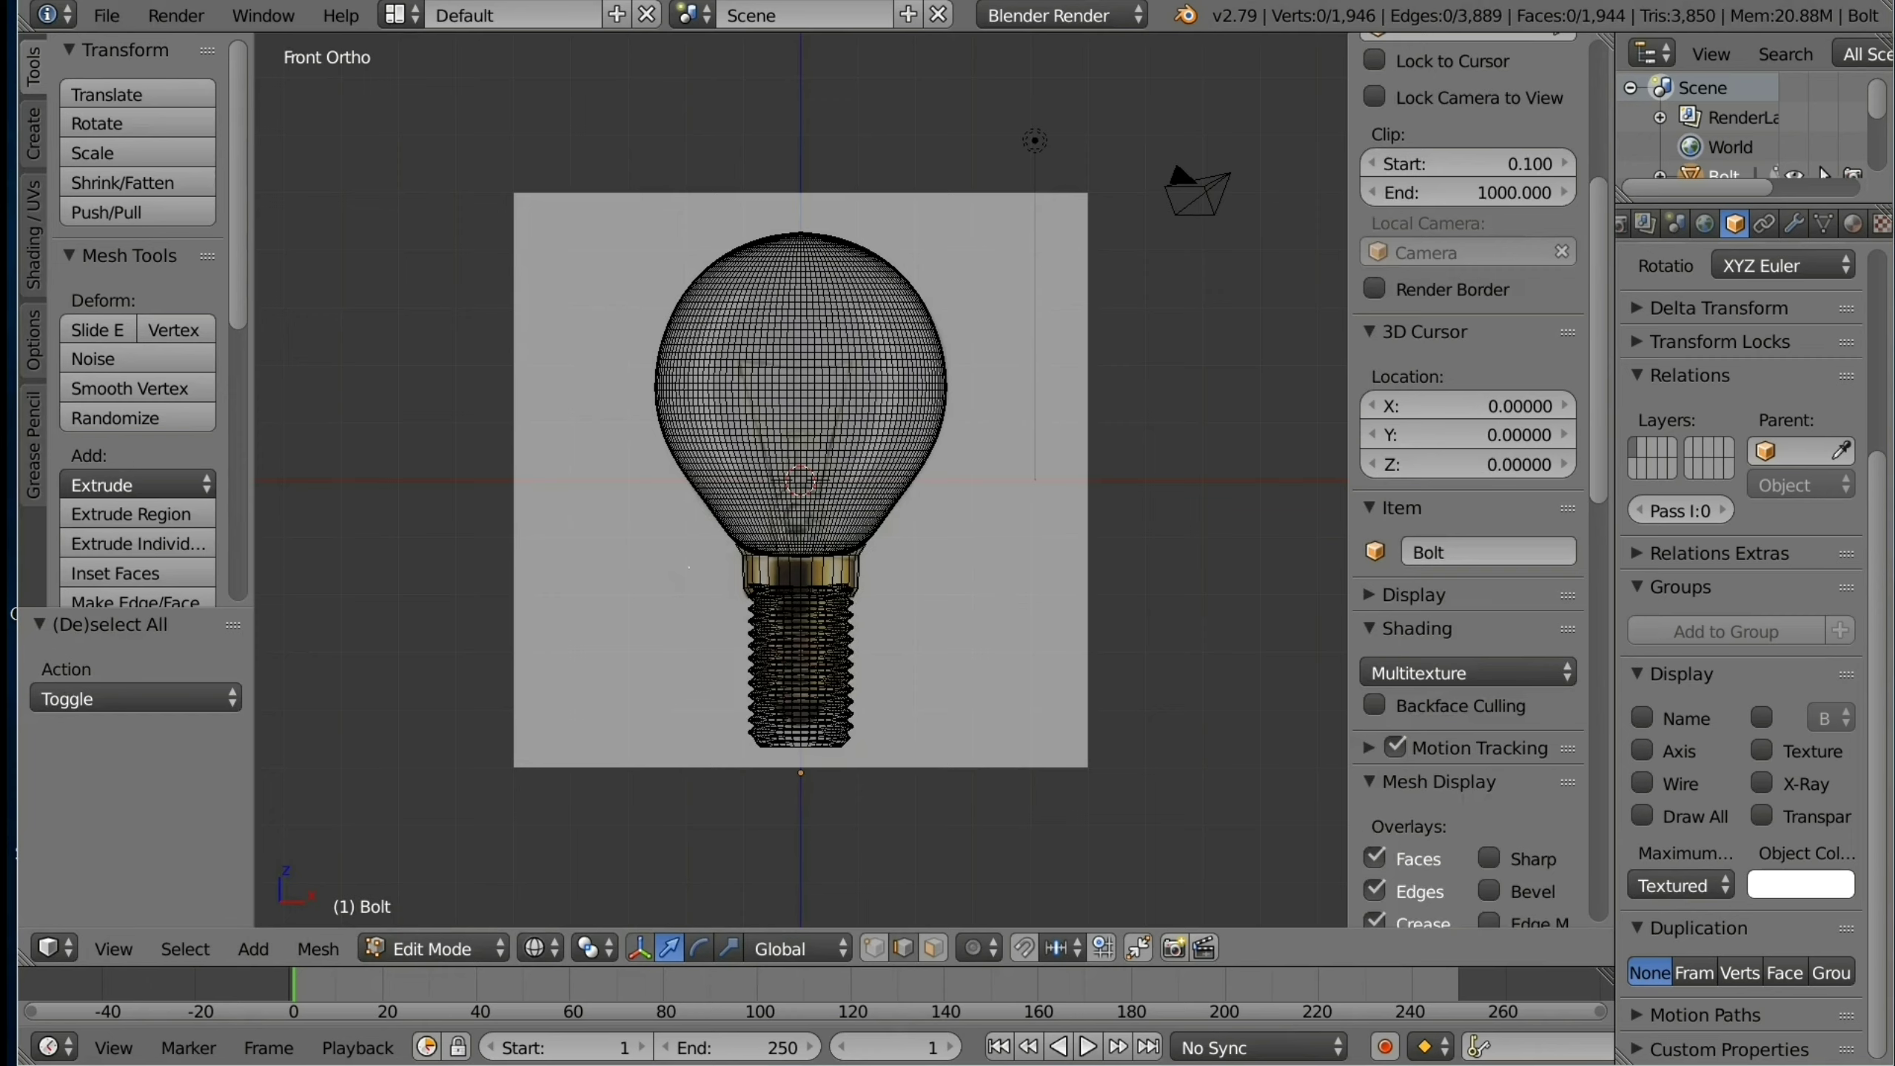
{"action": "mouse_move", "coordinate": [690, 567]}
{"action": "left_mouse_down"}
{"action": "mouse_move", "coordinate": [875, 673]}
{"action": "mouse_move", "coordinate": [1013, 670]}
{"action": "left_mouse_up"}
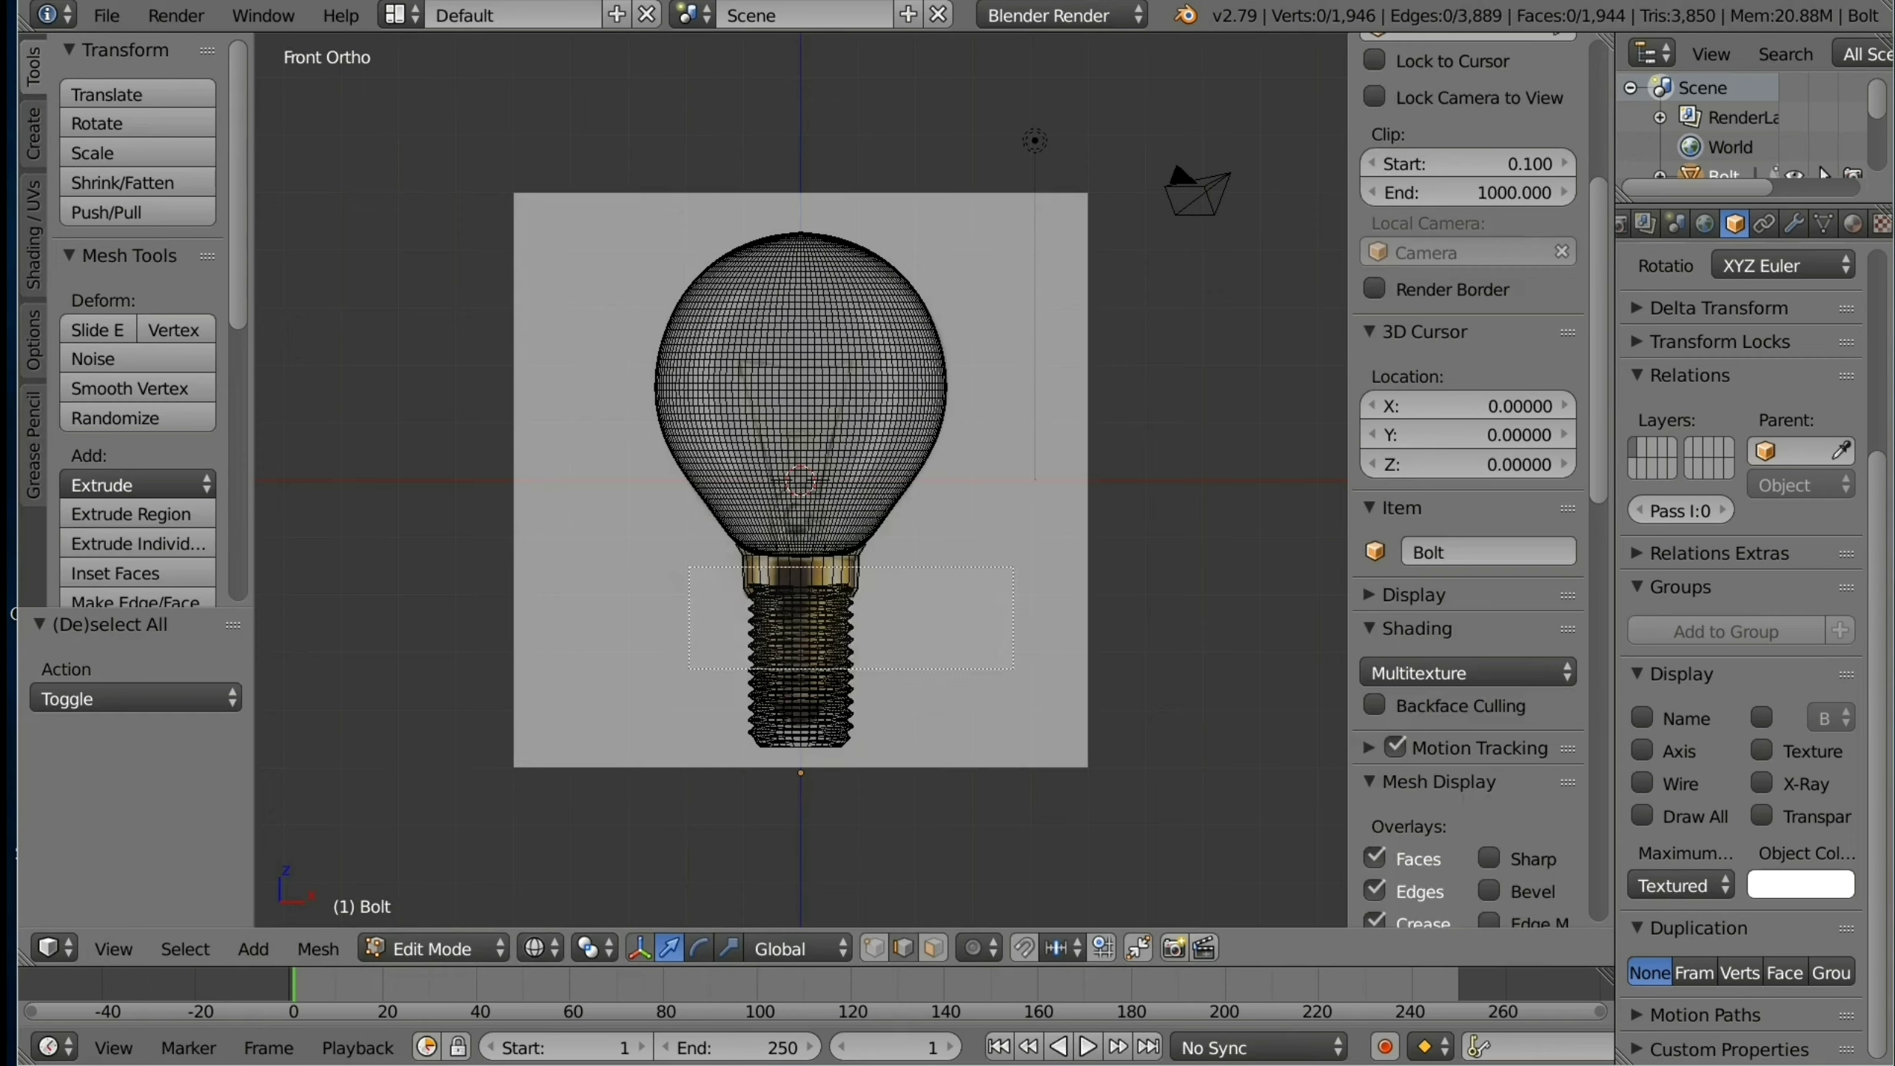
{"action": "left_click_drag", "start_coordinate": [1014, 670], "coordinate": [1013, 670]}
{"action": "key", "text": "x"}
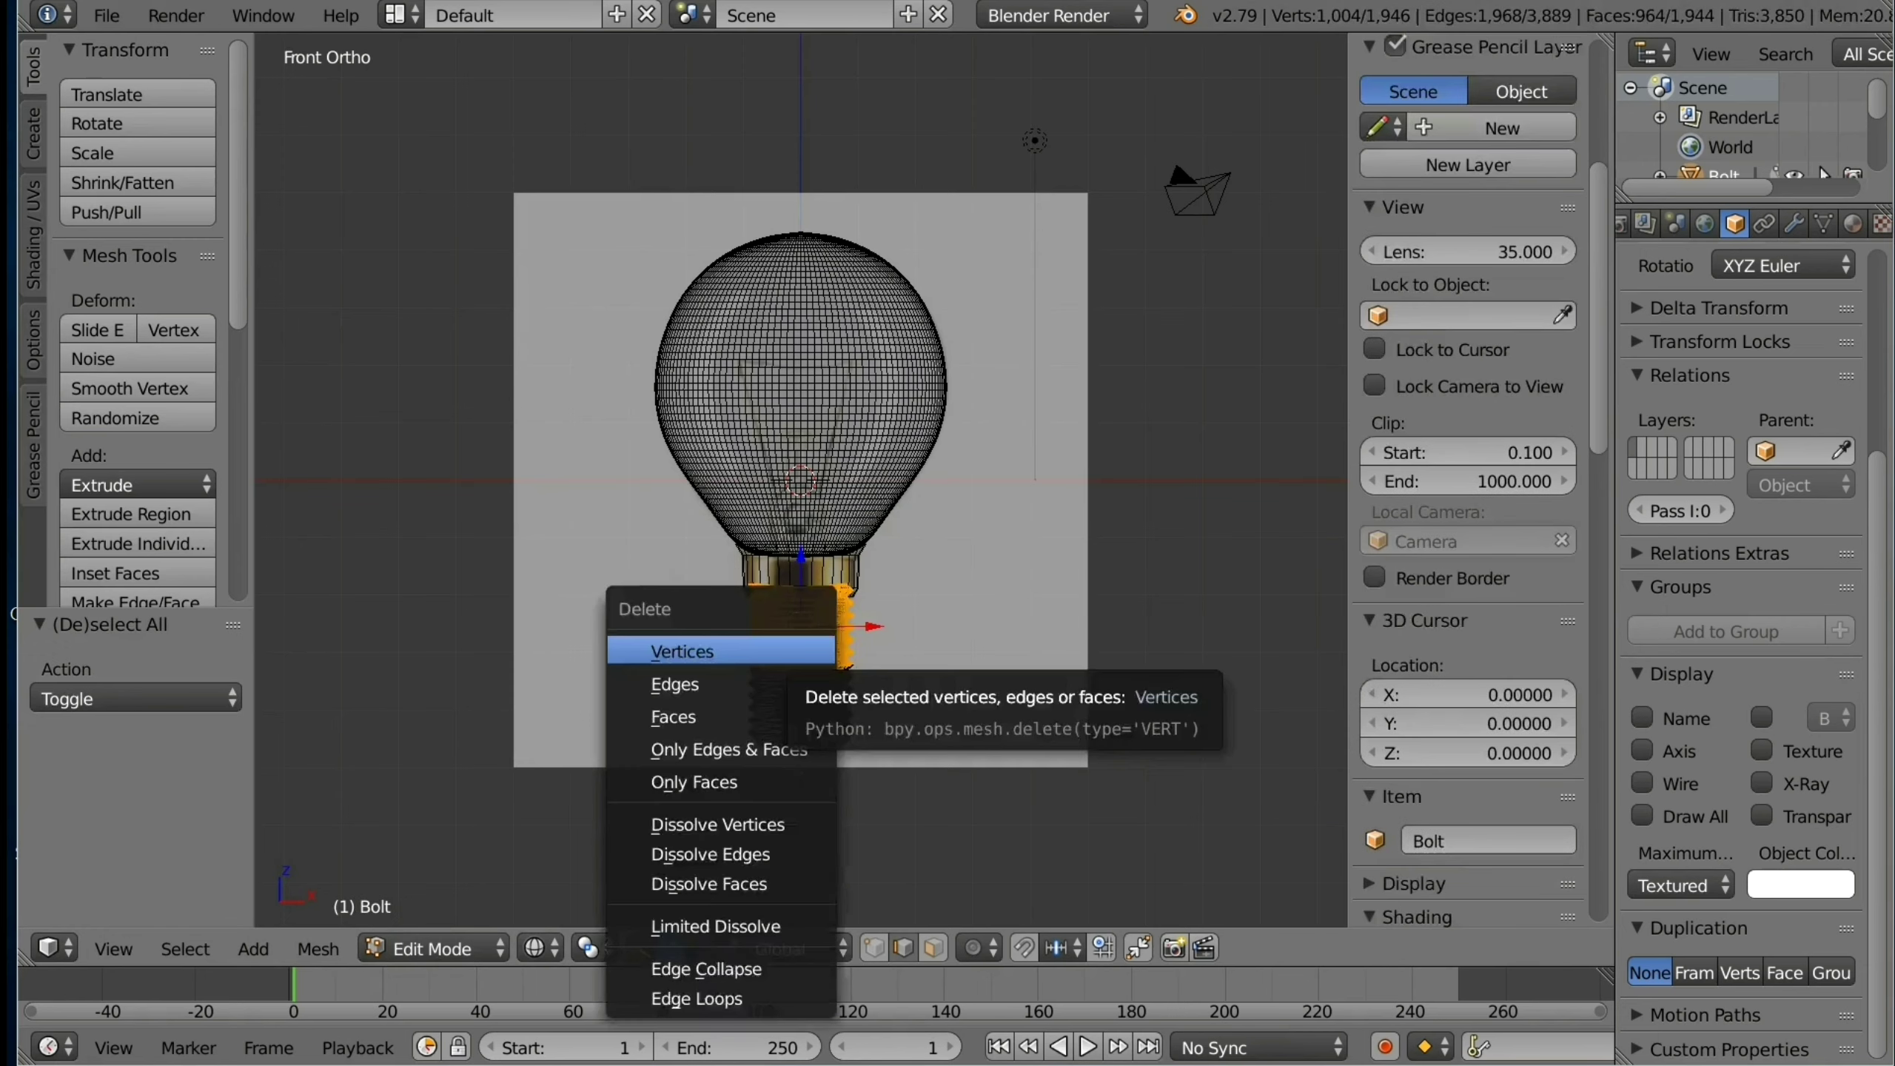
{"action": "key", "text": "Return"}
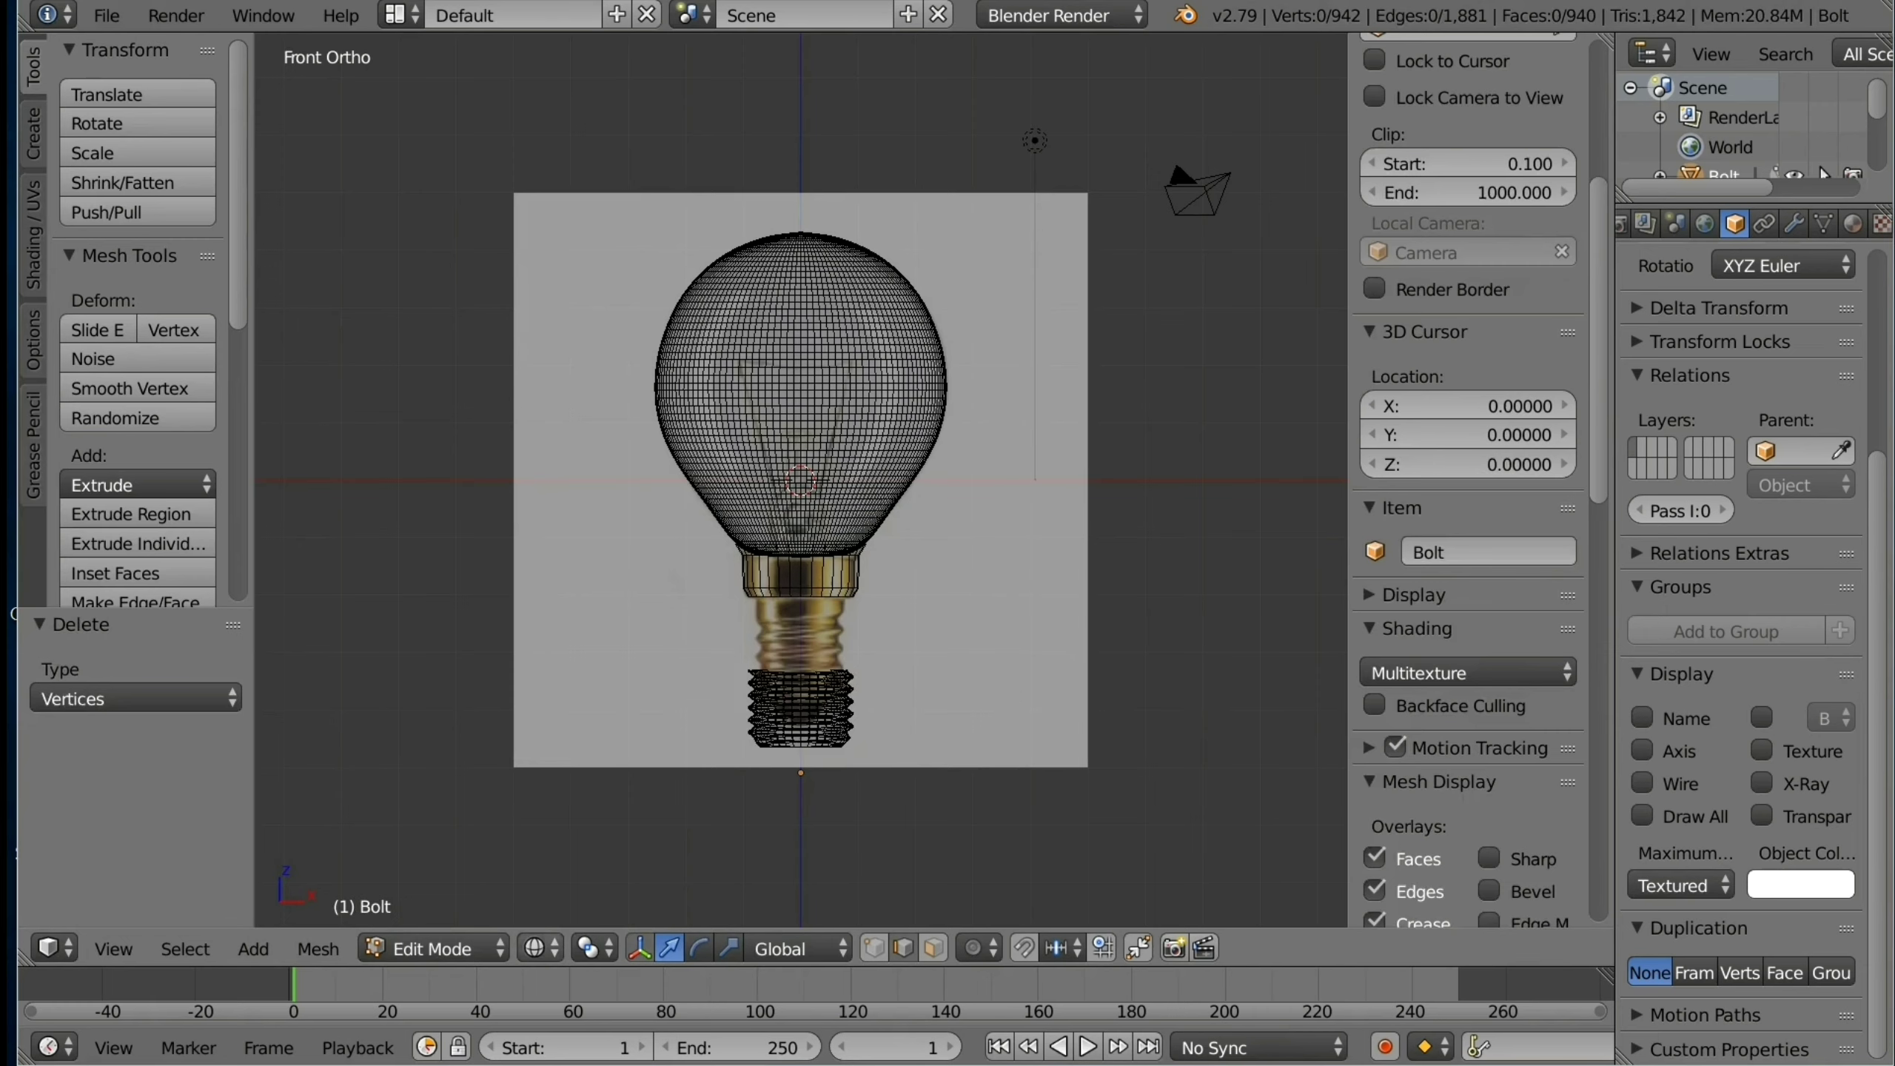
{"action": "left_click", "coordinate": [541, 948]}
{"action": "left_click", "coordinate": [589, 848]}
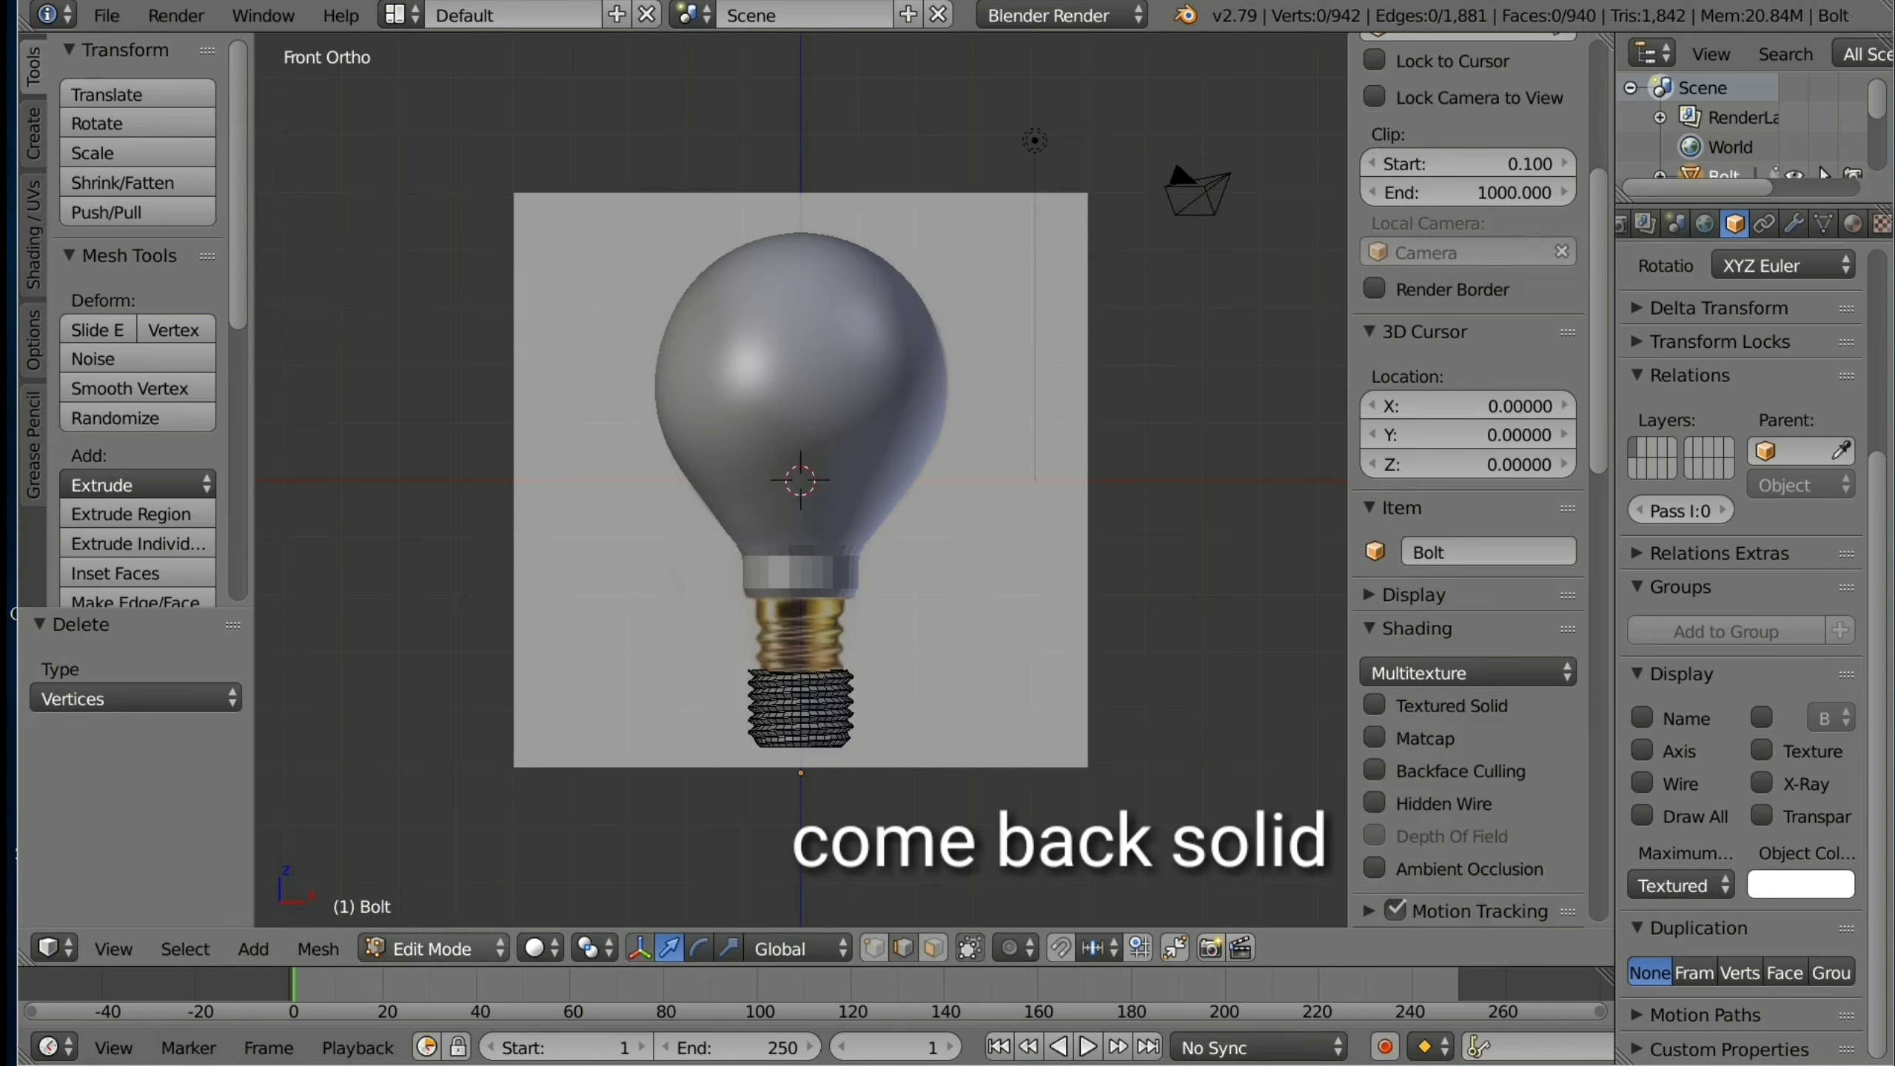
Step: Move the remaining threads up and stretch them 1.3554 along Z to fill the base
{"action": "key", "text": "a"}
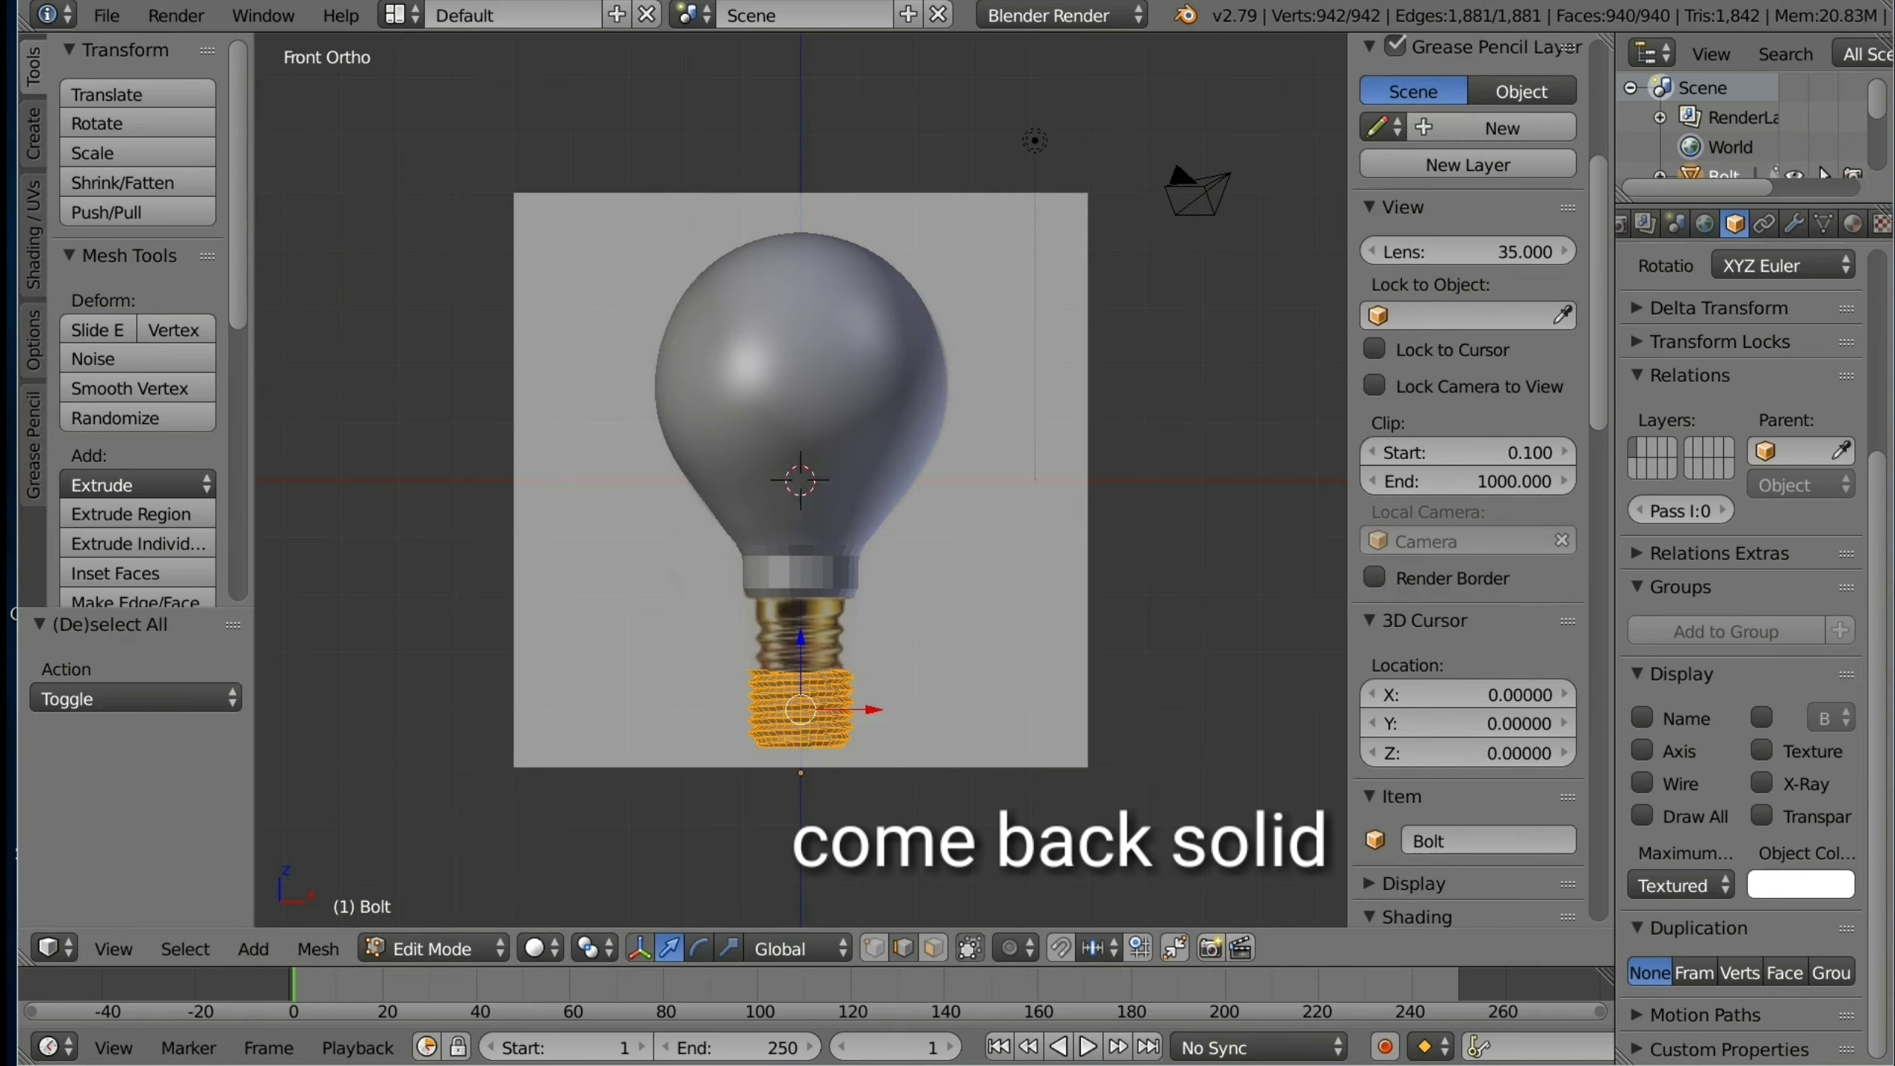
{"action": "left_click", "coordinate": [791, 577]}
{"action": "key", "text": "g"}
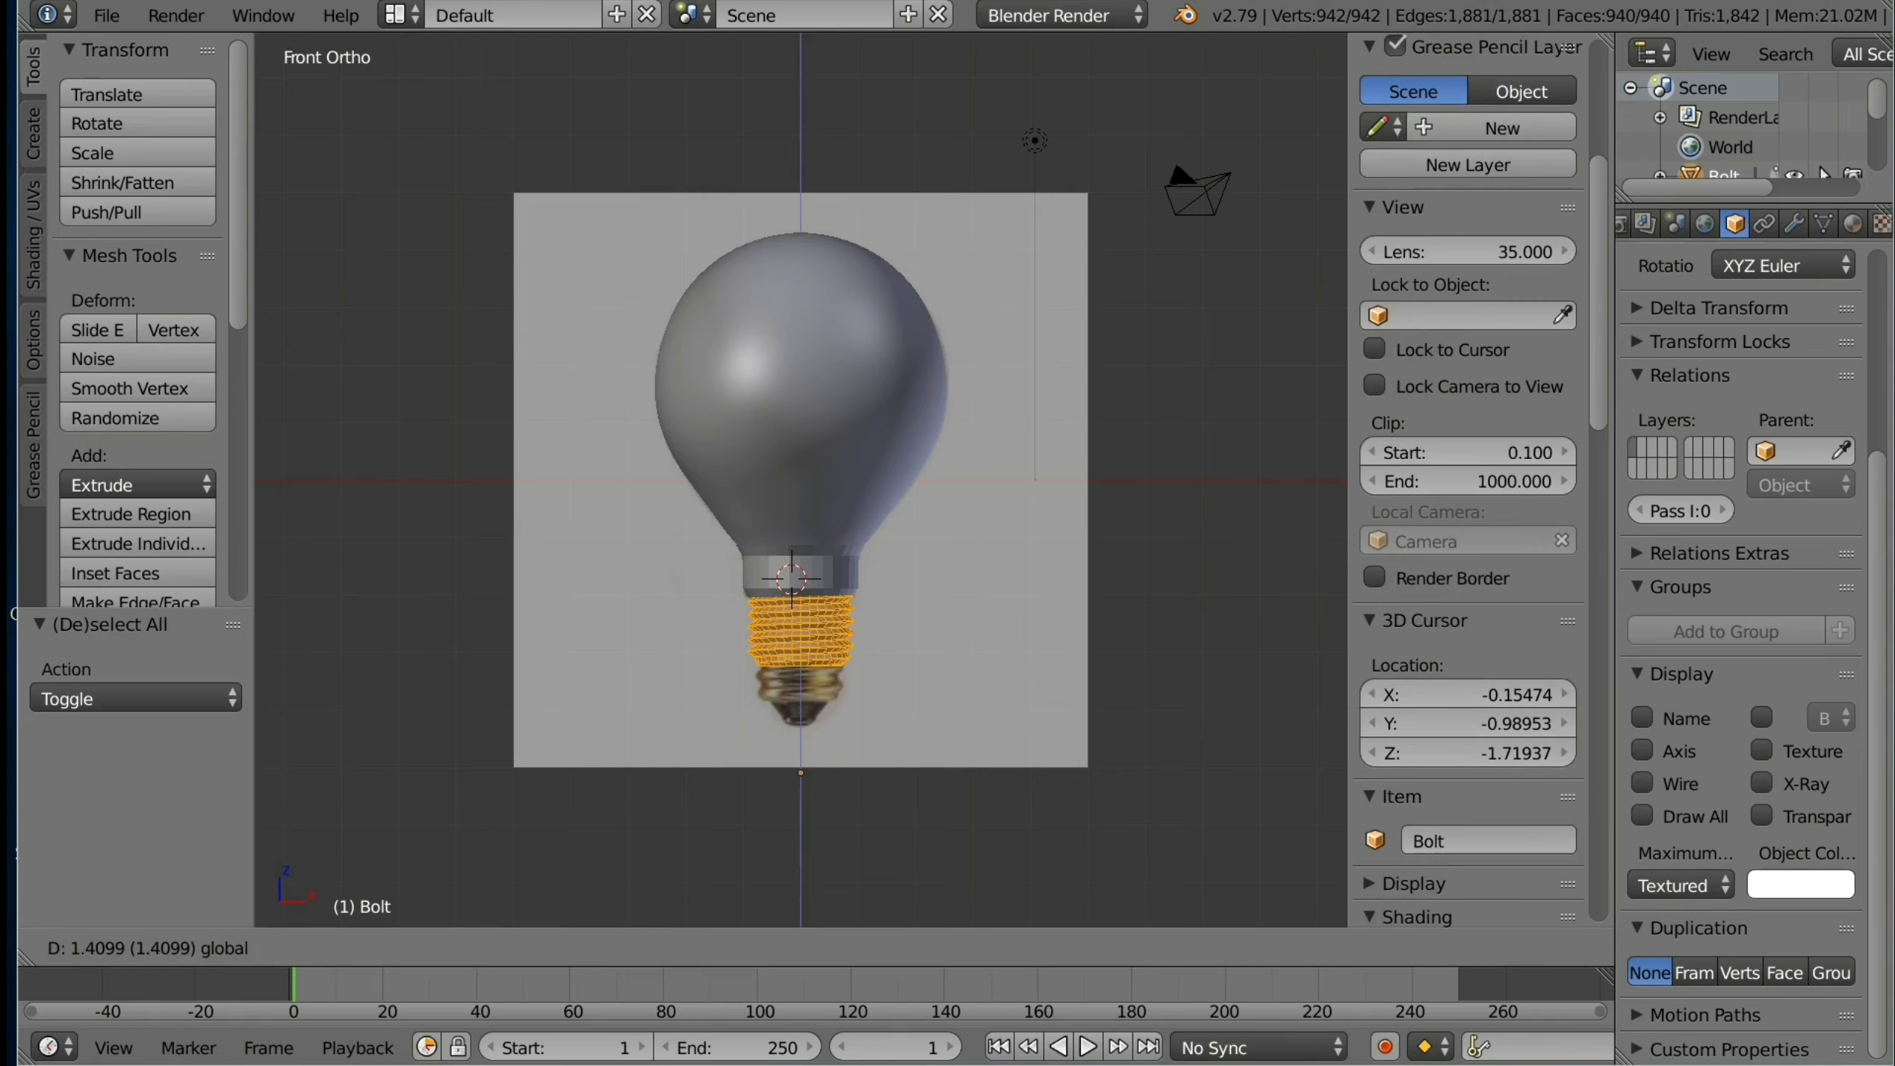
{"action": "key", "text": "Return"}
{"action": "key", "text": "s"}
{"action": "key", "text": "z"}
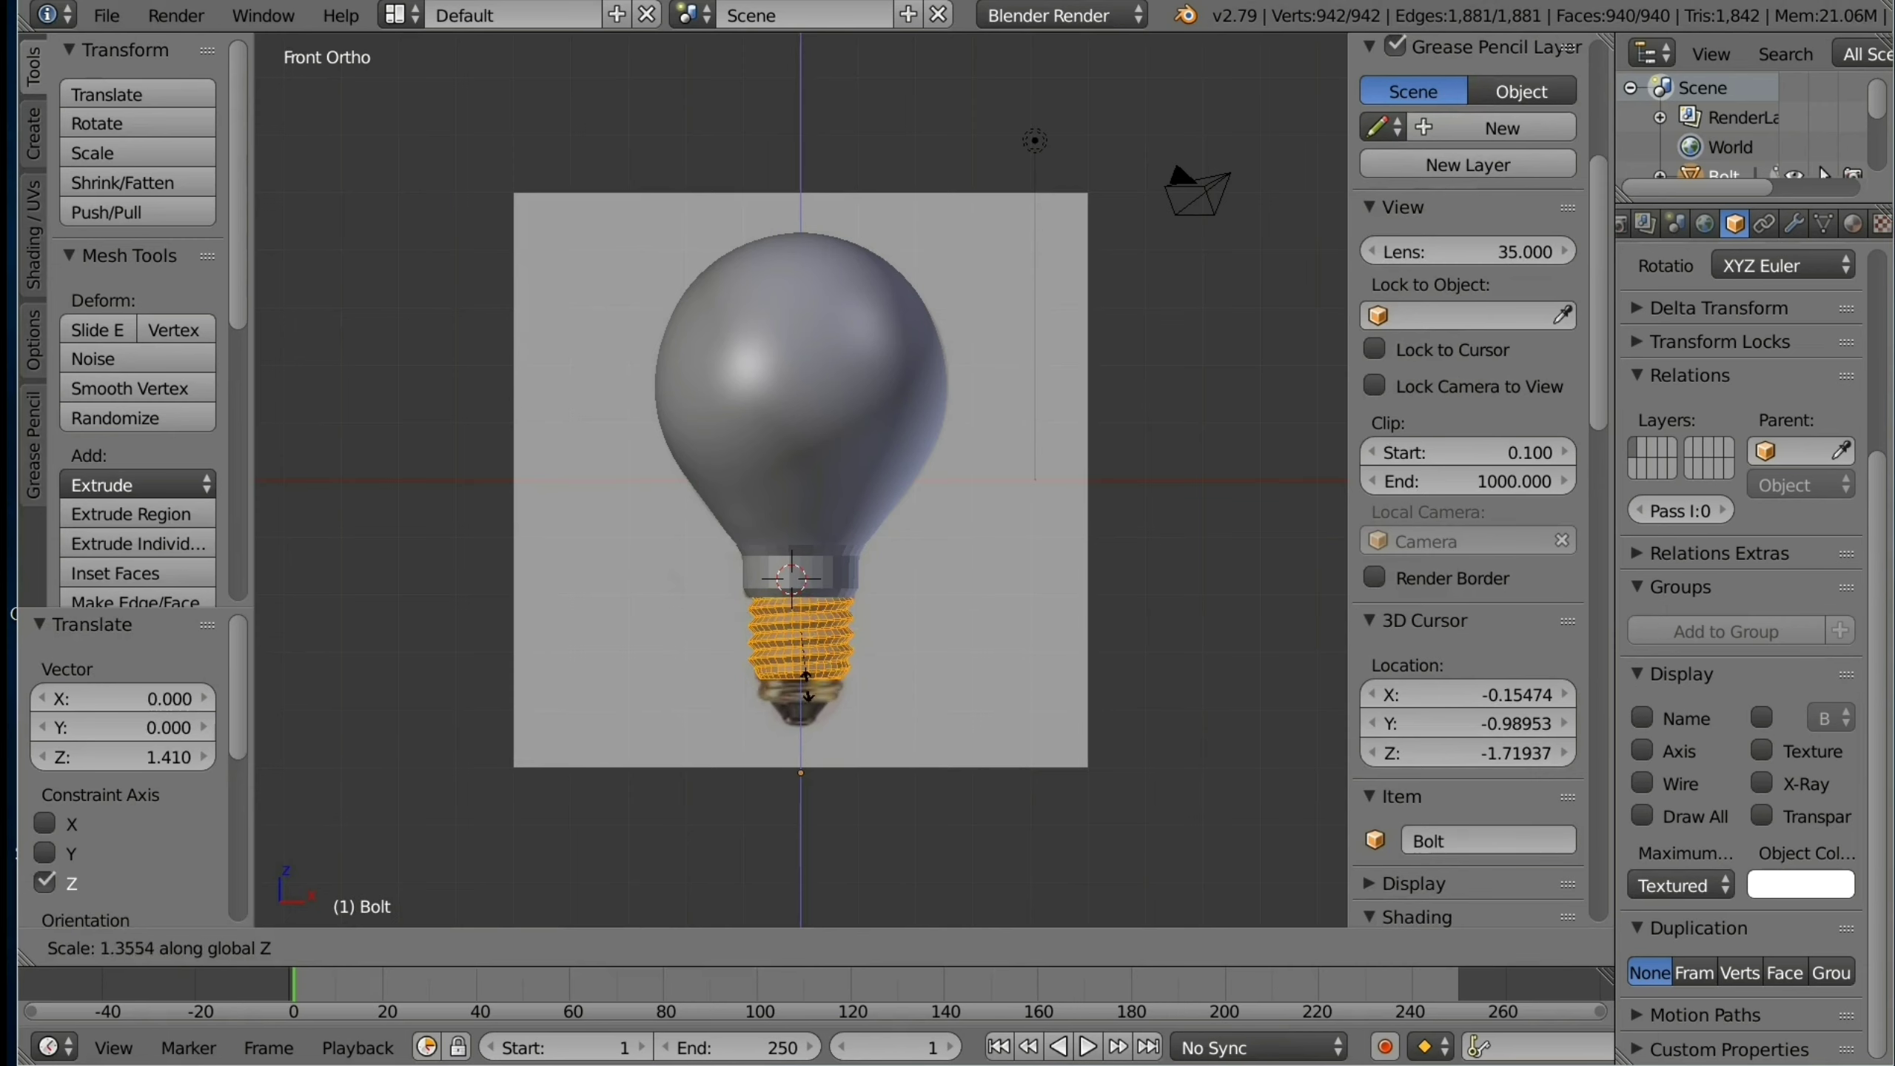
{"action": "left_click", "coordinate": [806, 686]}
Step: Deselect all, restore Solid shading, and return the bolt to Object Mode
{"action": "key", "text": "a"}
{"action": "key", "text": "z"}
{"action": "scroll", "coordinate": [1463, 523], "scroll_direction": "down", "scroll_amount": 5}
{"action": "left_click", "coordinate": [535, 949]}
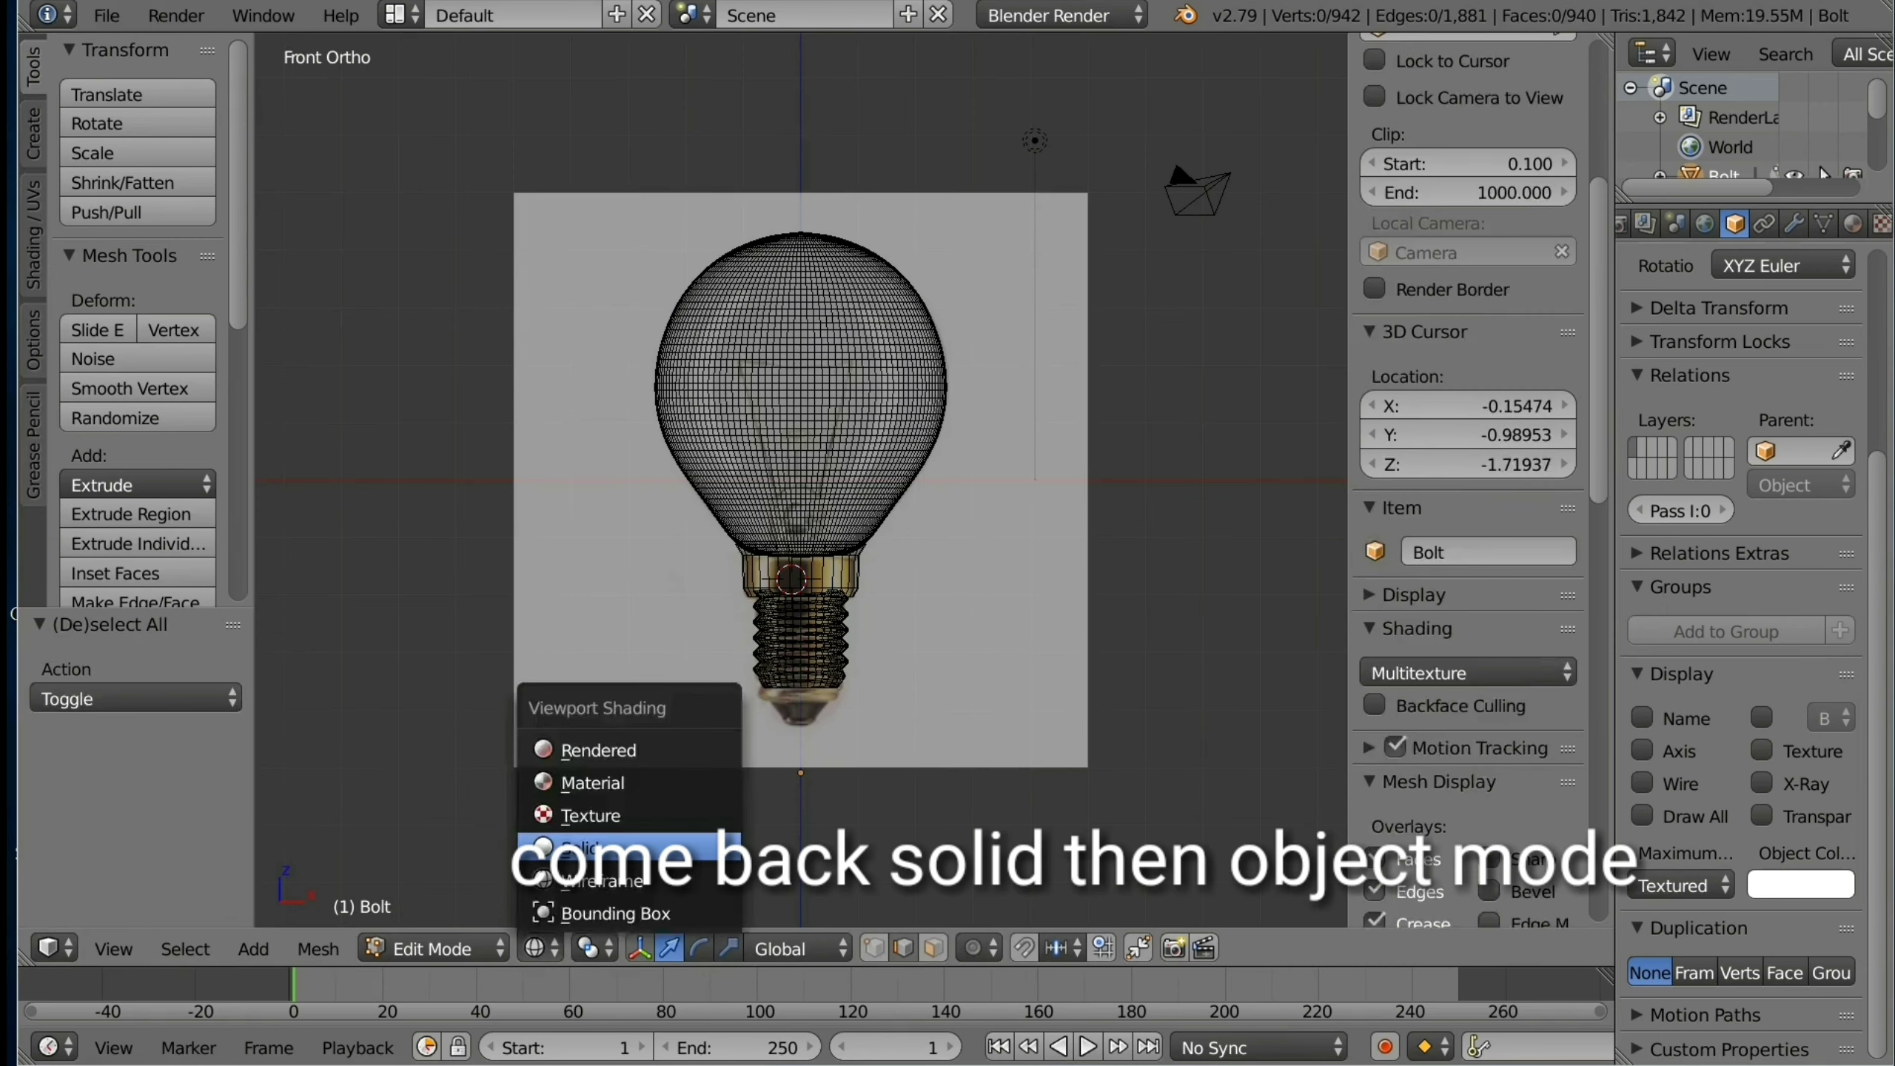
{"action": "left_click", "coordinate": [556, 848]}
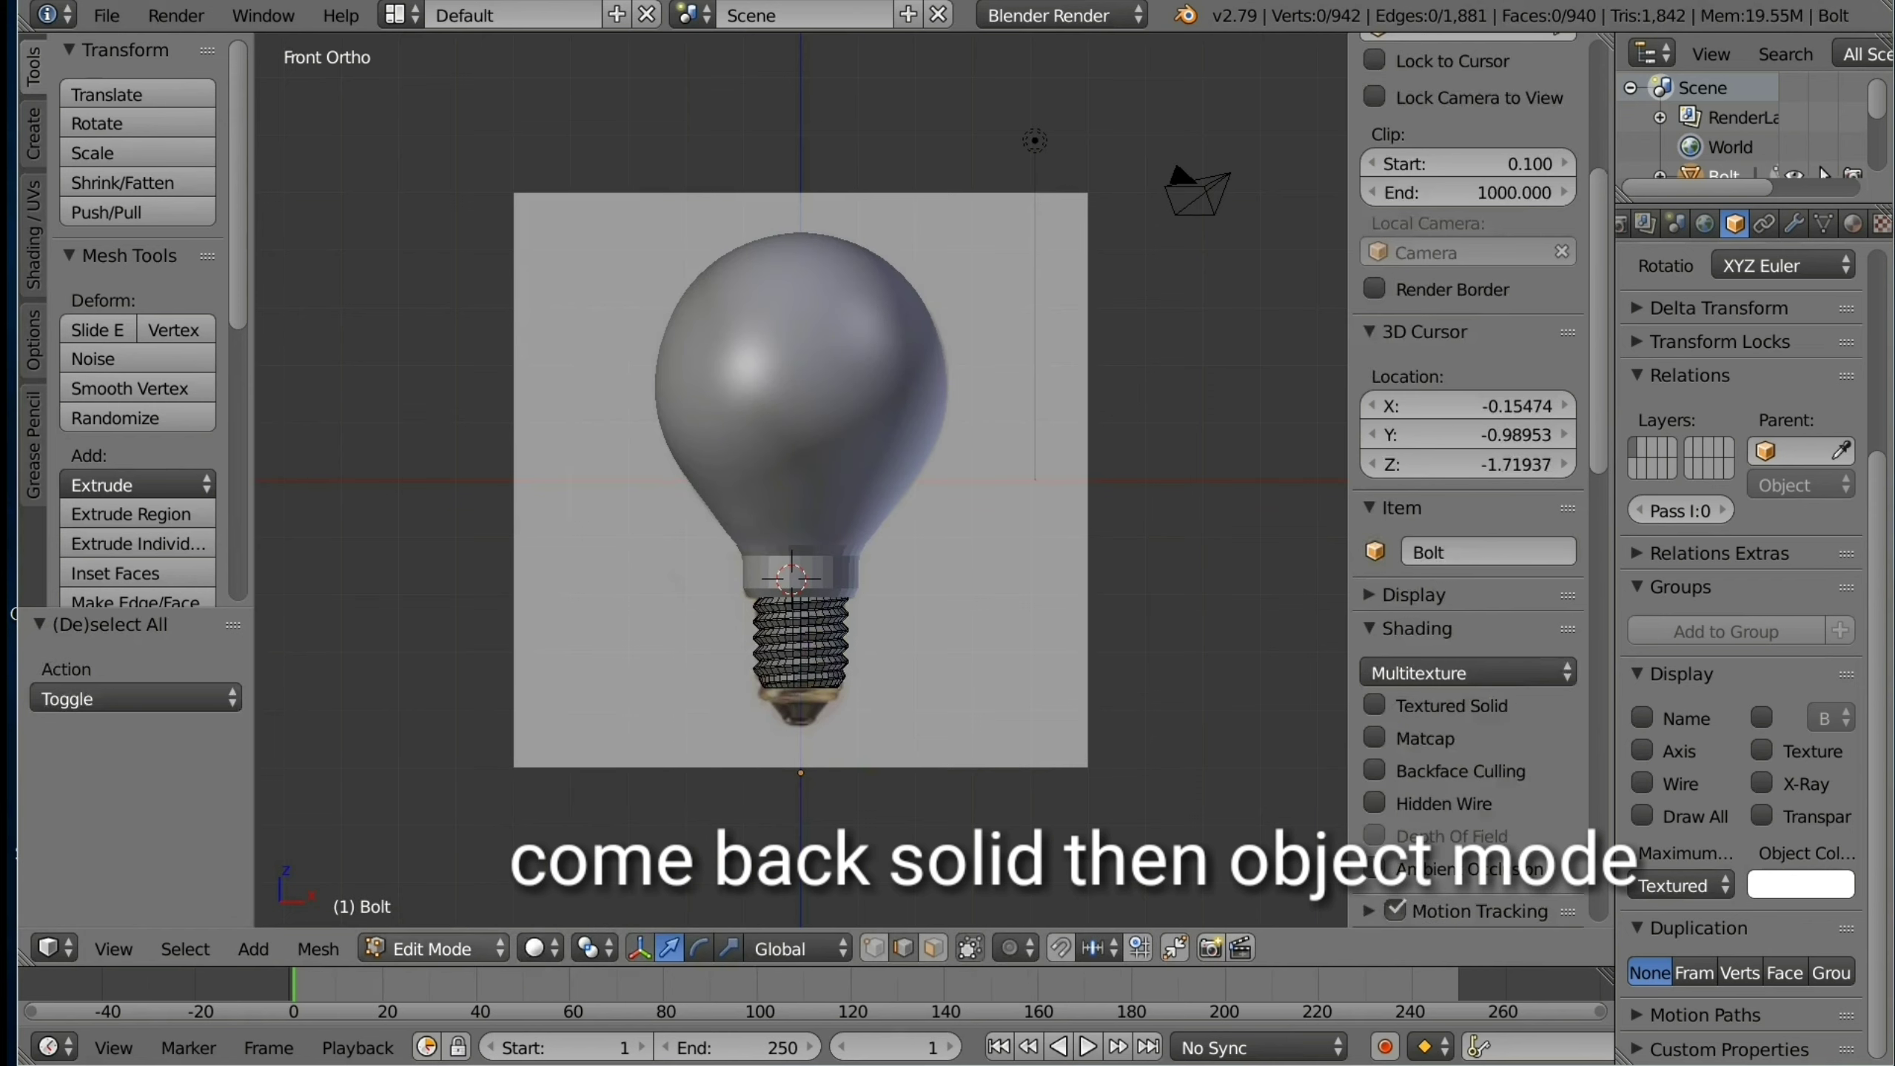
{"action": "key", "text": "Tab"}
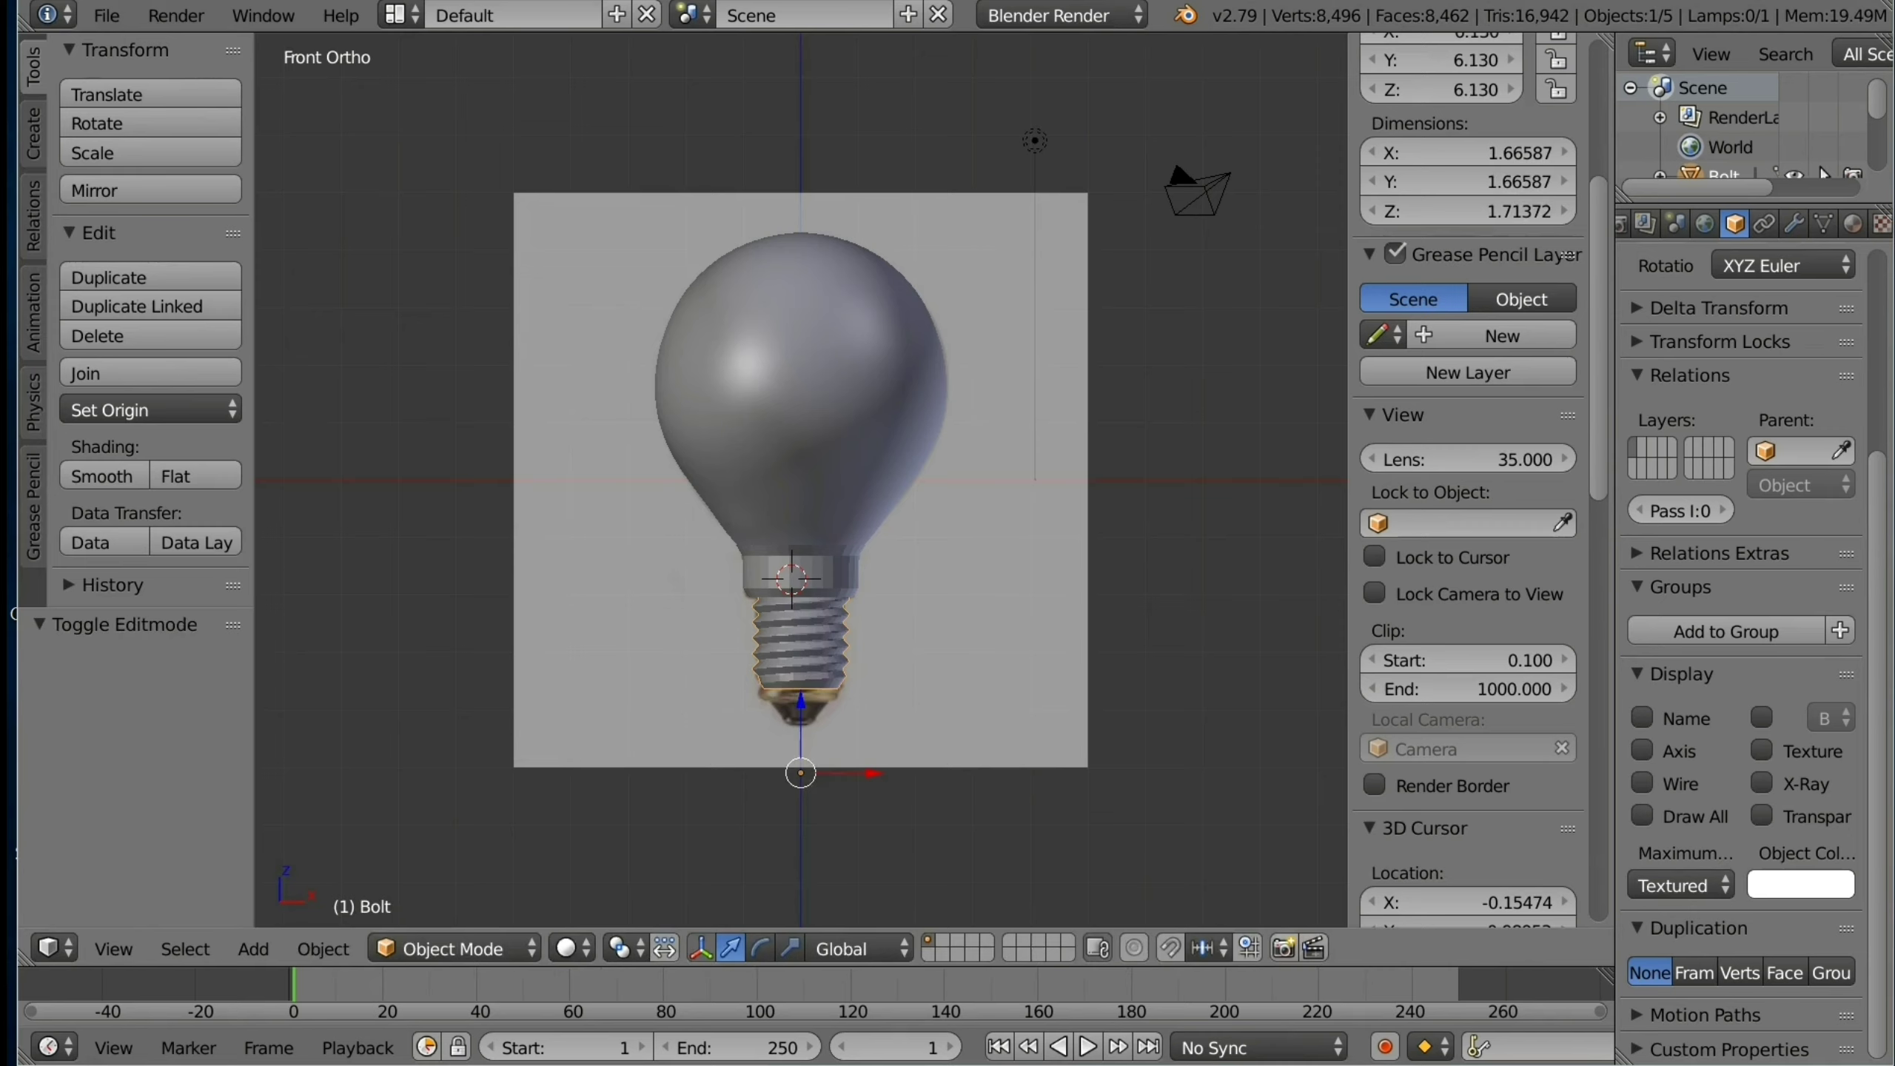
Step: Scale the Bolt screw base to 1.056 and lower it 0.172 on Z
{"action": "key", "text": "s"}
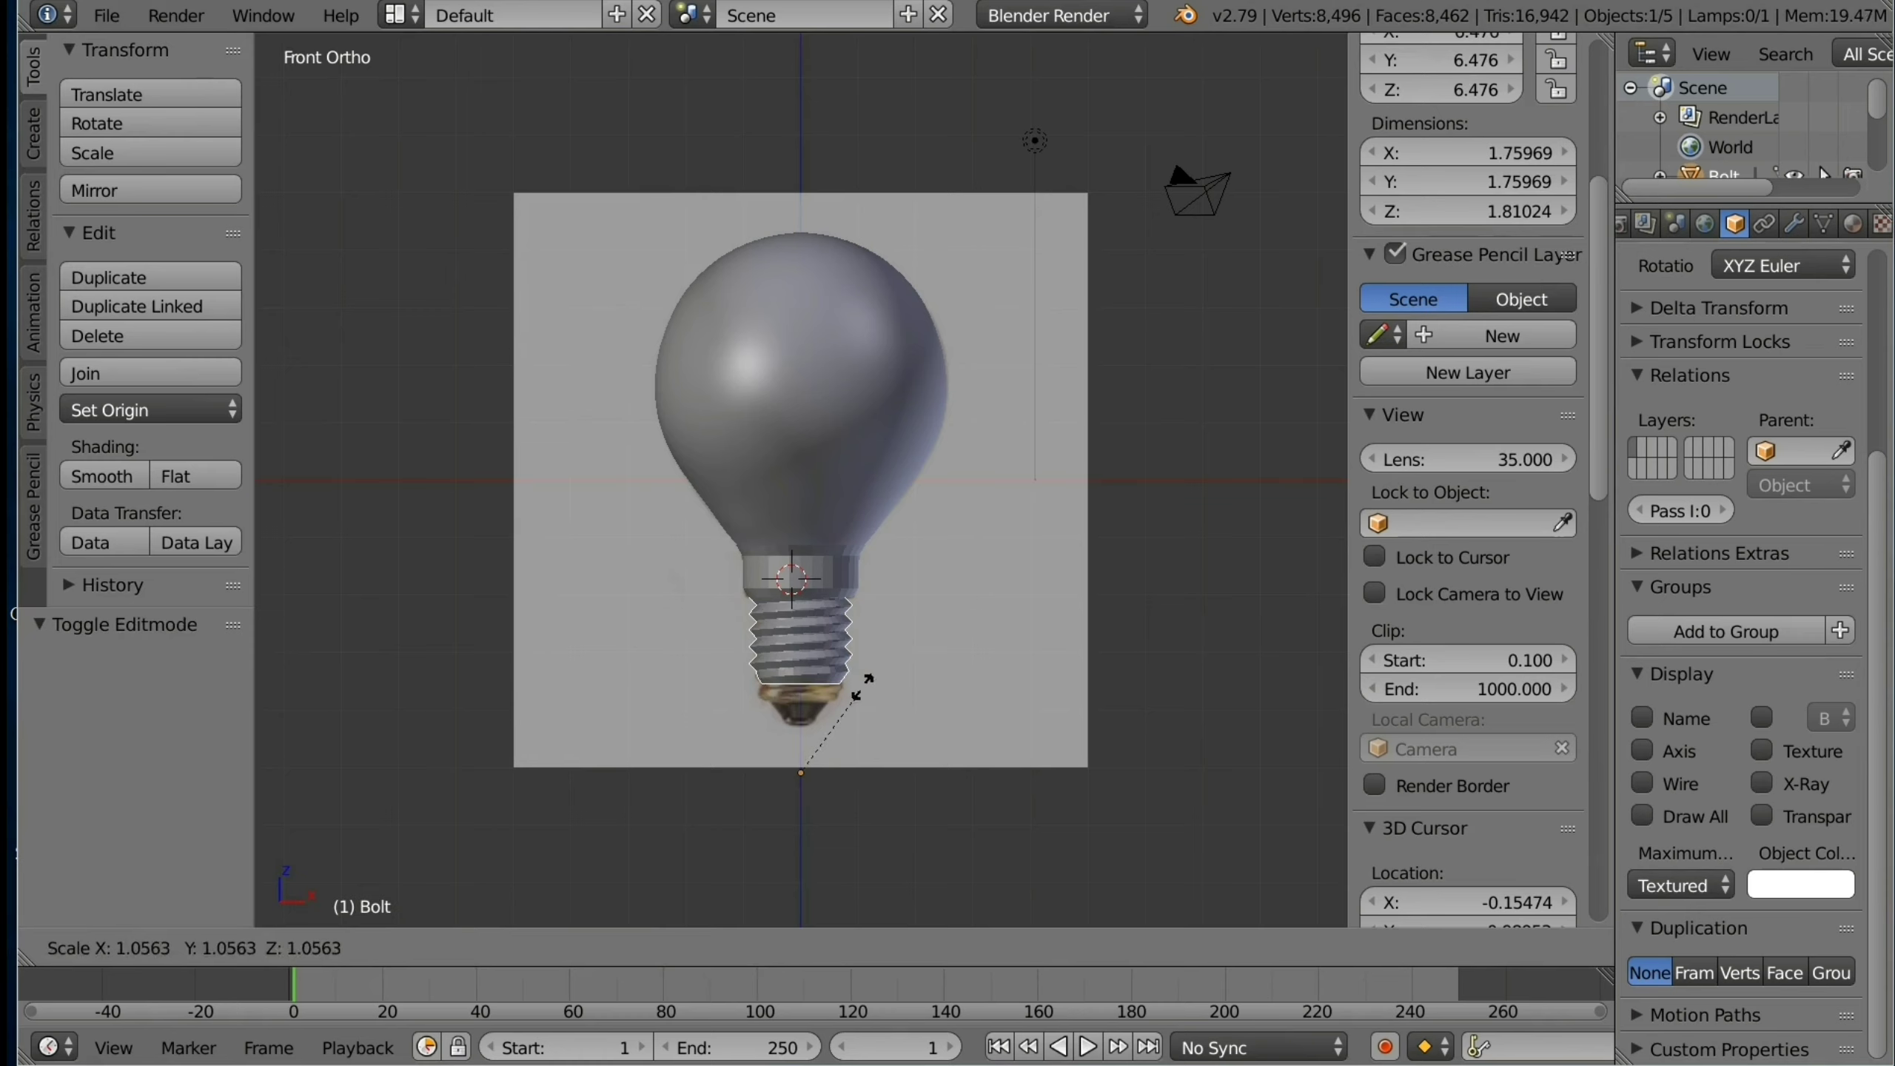
{"action": "left_click", "coordinate": [862, 687]}
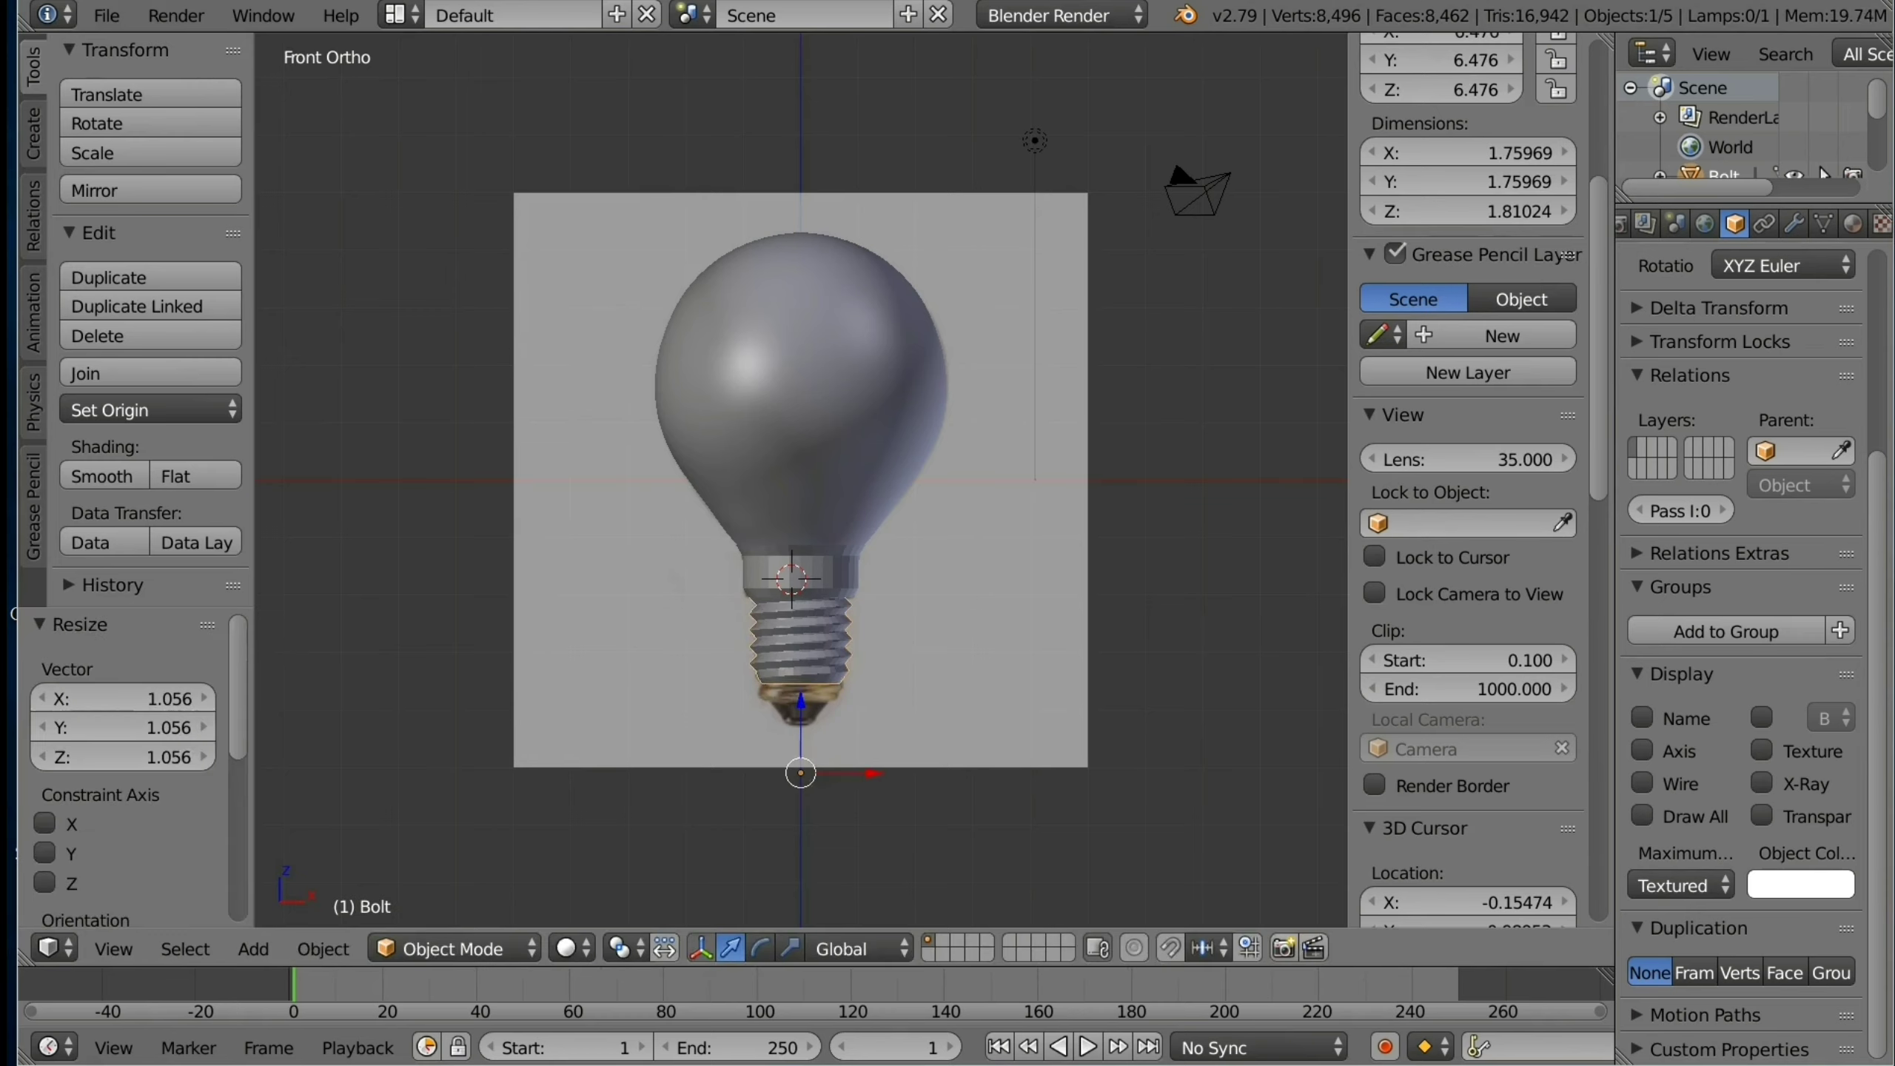
{"action": "key", "text": "g"}
{"action": "key", "text": "z"}
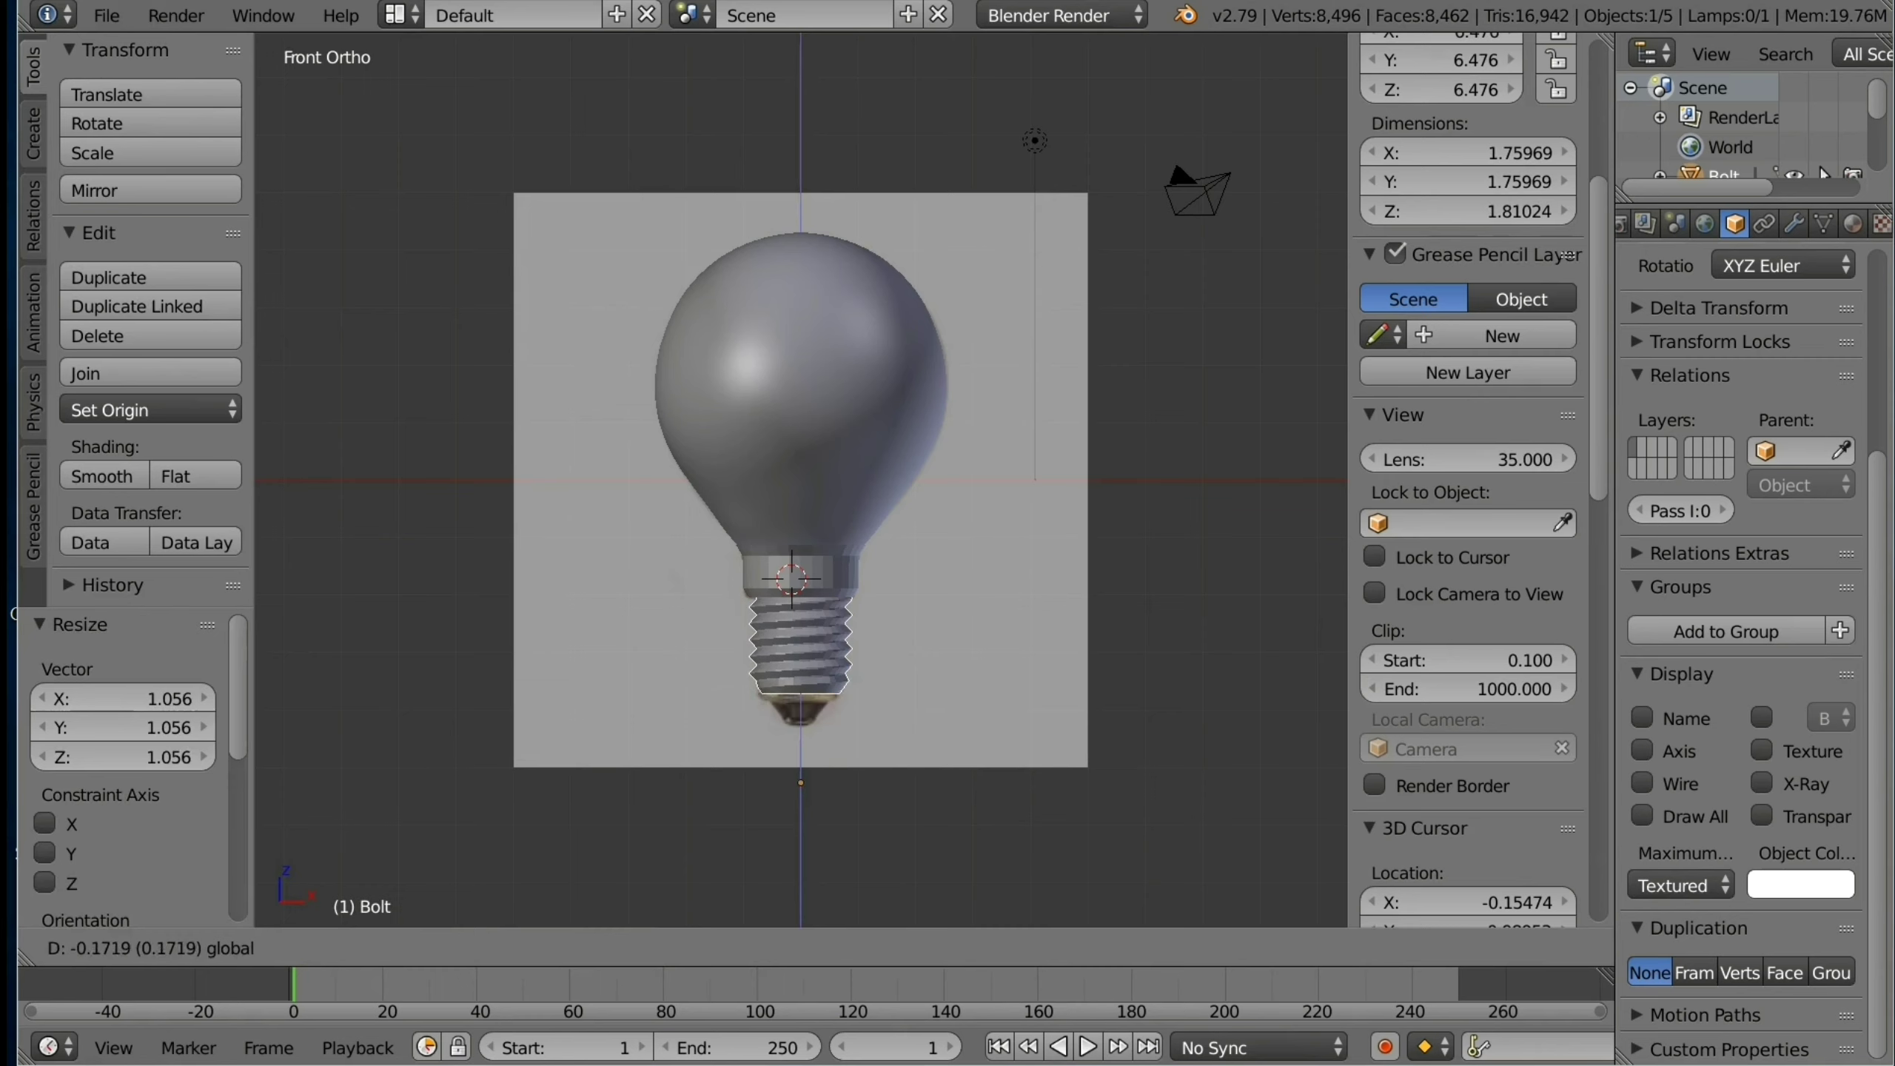
{"action": "key", "text": "Return"}
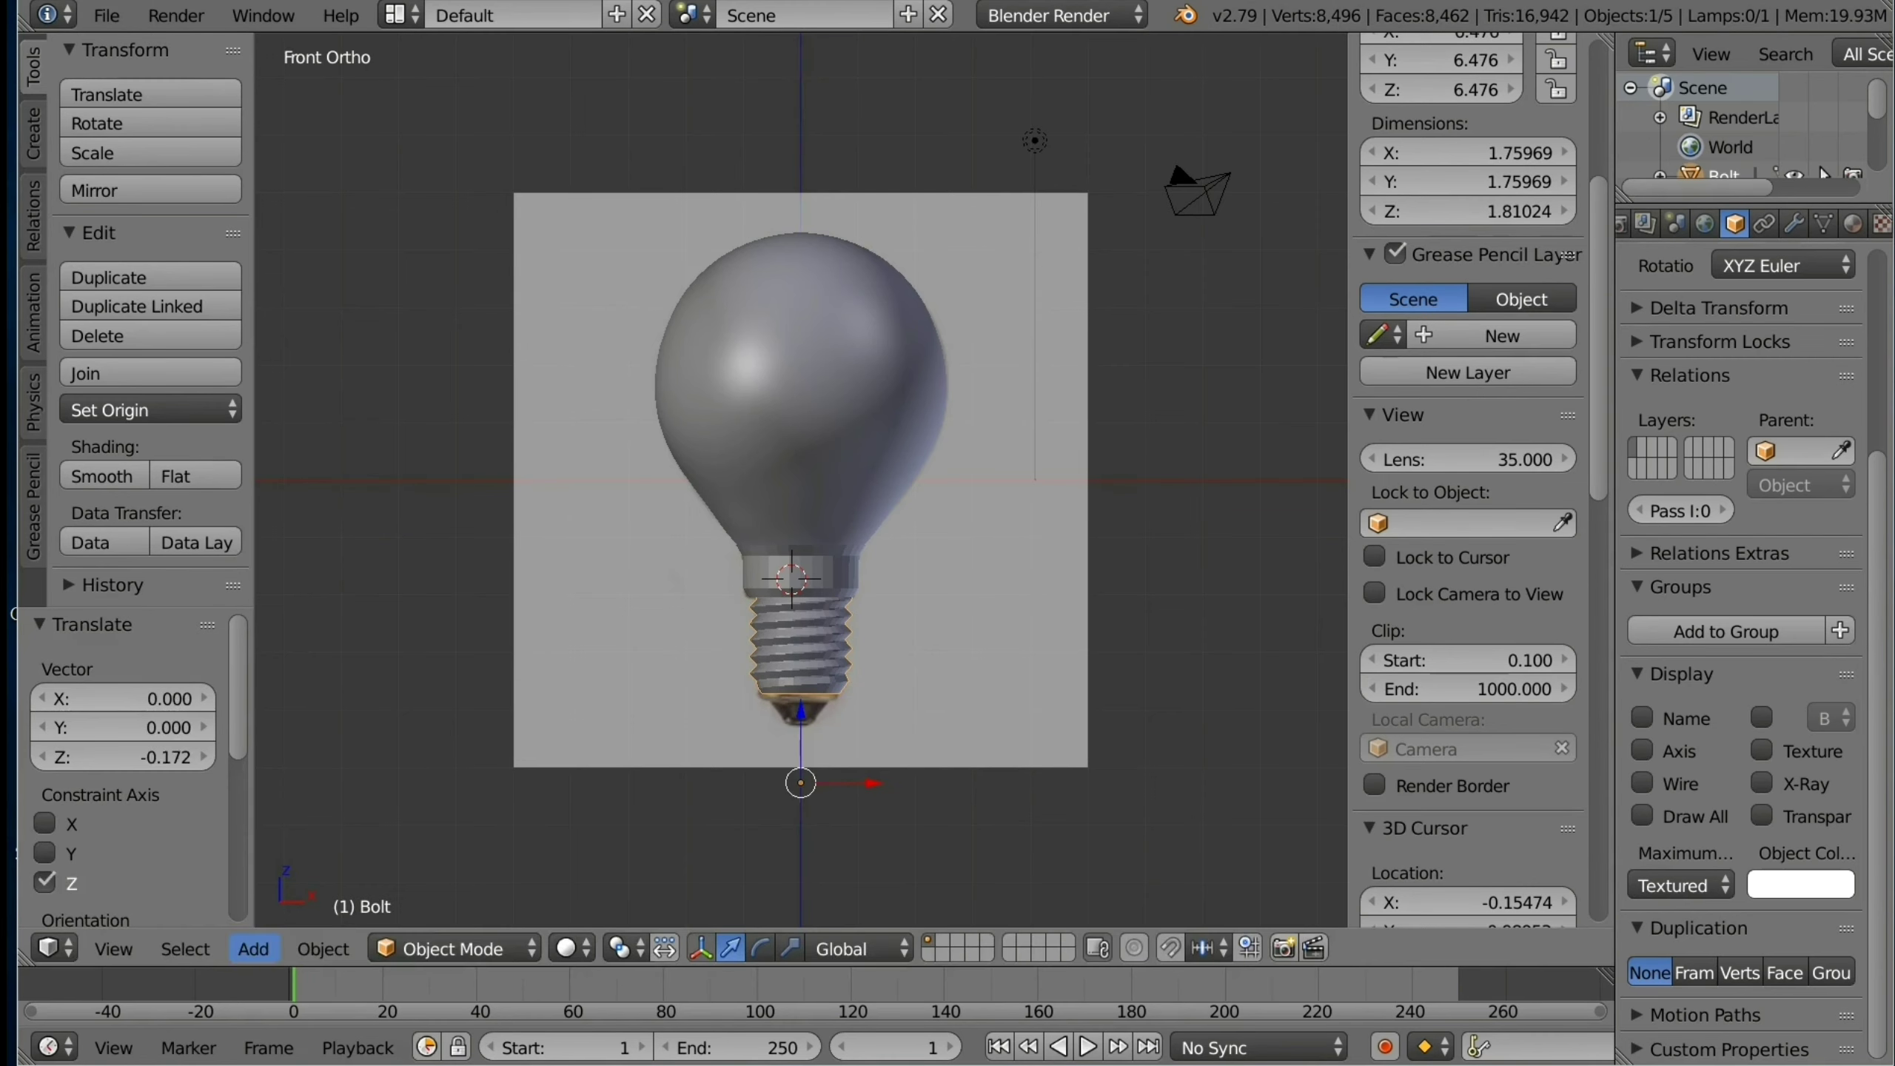
{"action": "left_click", "coordinate": [253, 948]}
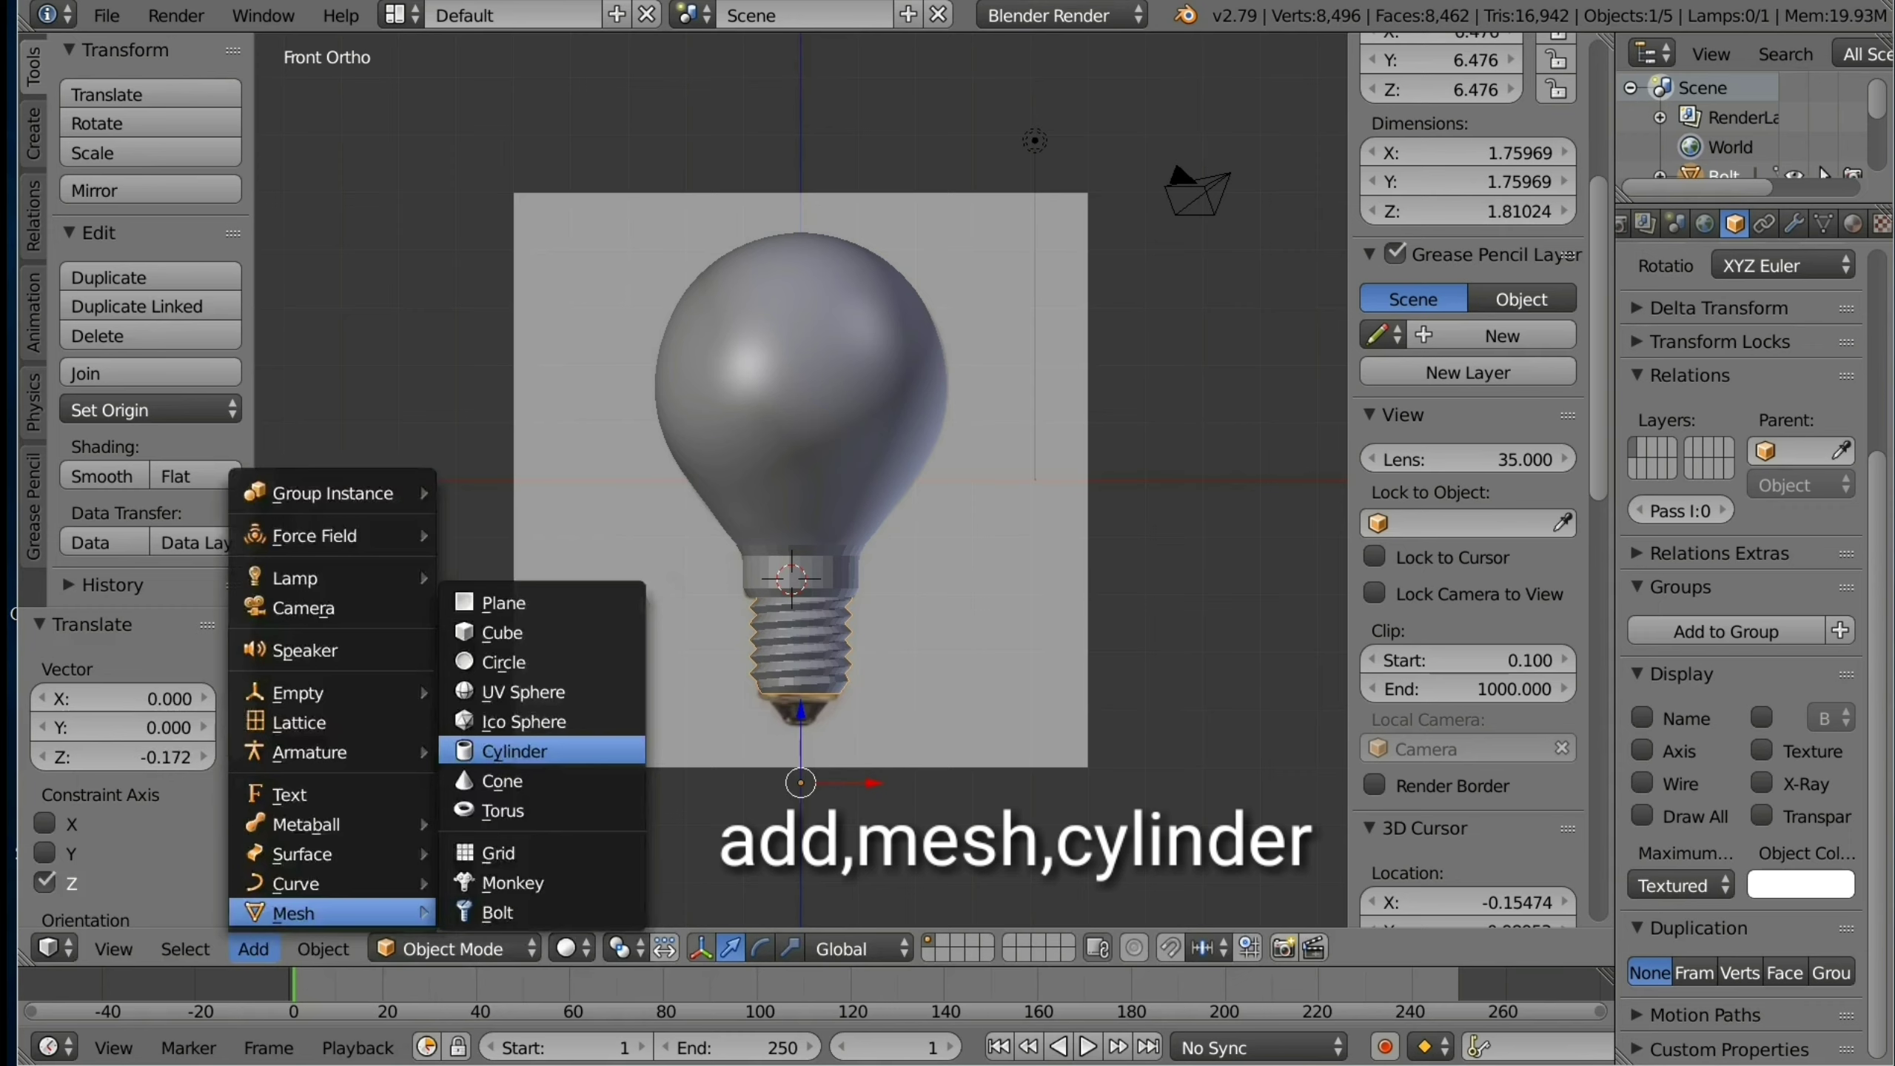
Step: Add a cylinder and move it down 2.957 on Z below the screw base, nudged slightly along X
{"action": "left_click", "coordinate": [514, 750]}
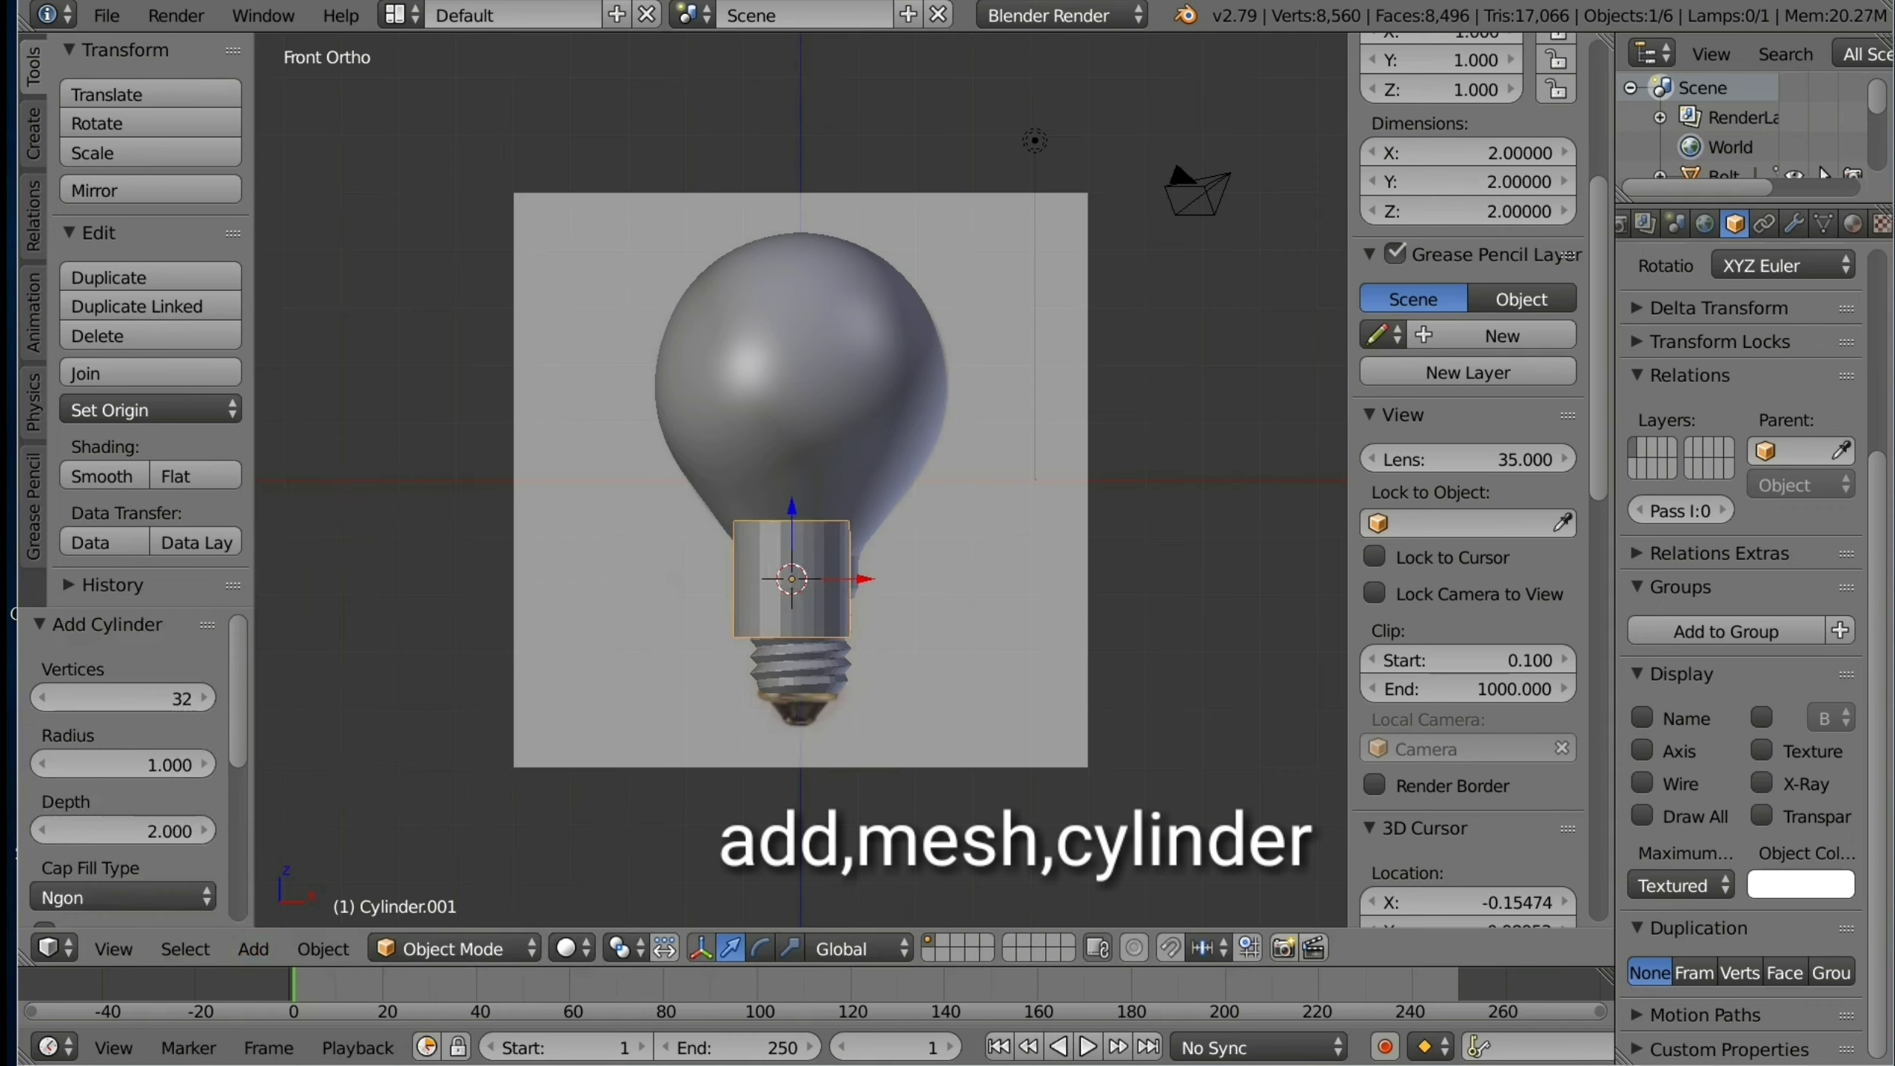
{"action": "key", "text": "g"}
{"action": "key", "text": "z"}
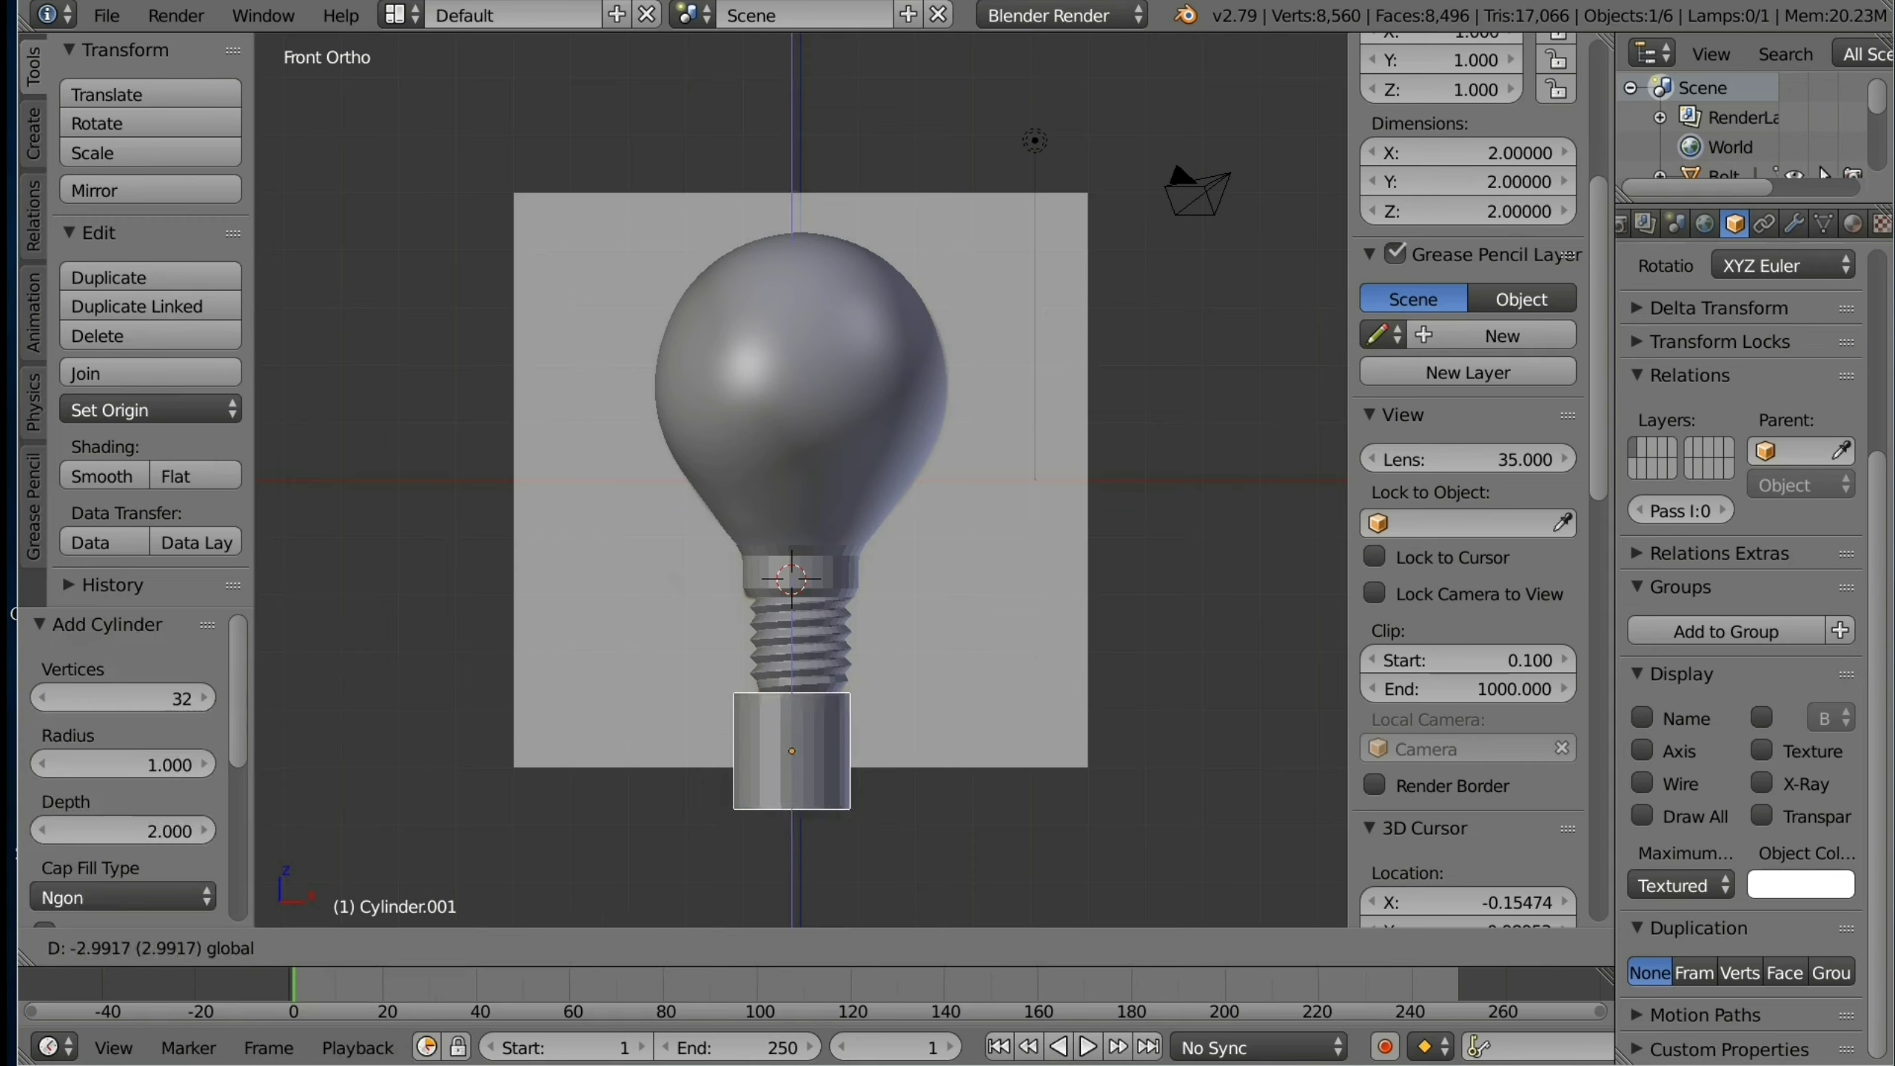
{"action": "key", "text": "Return"}
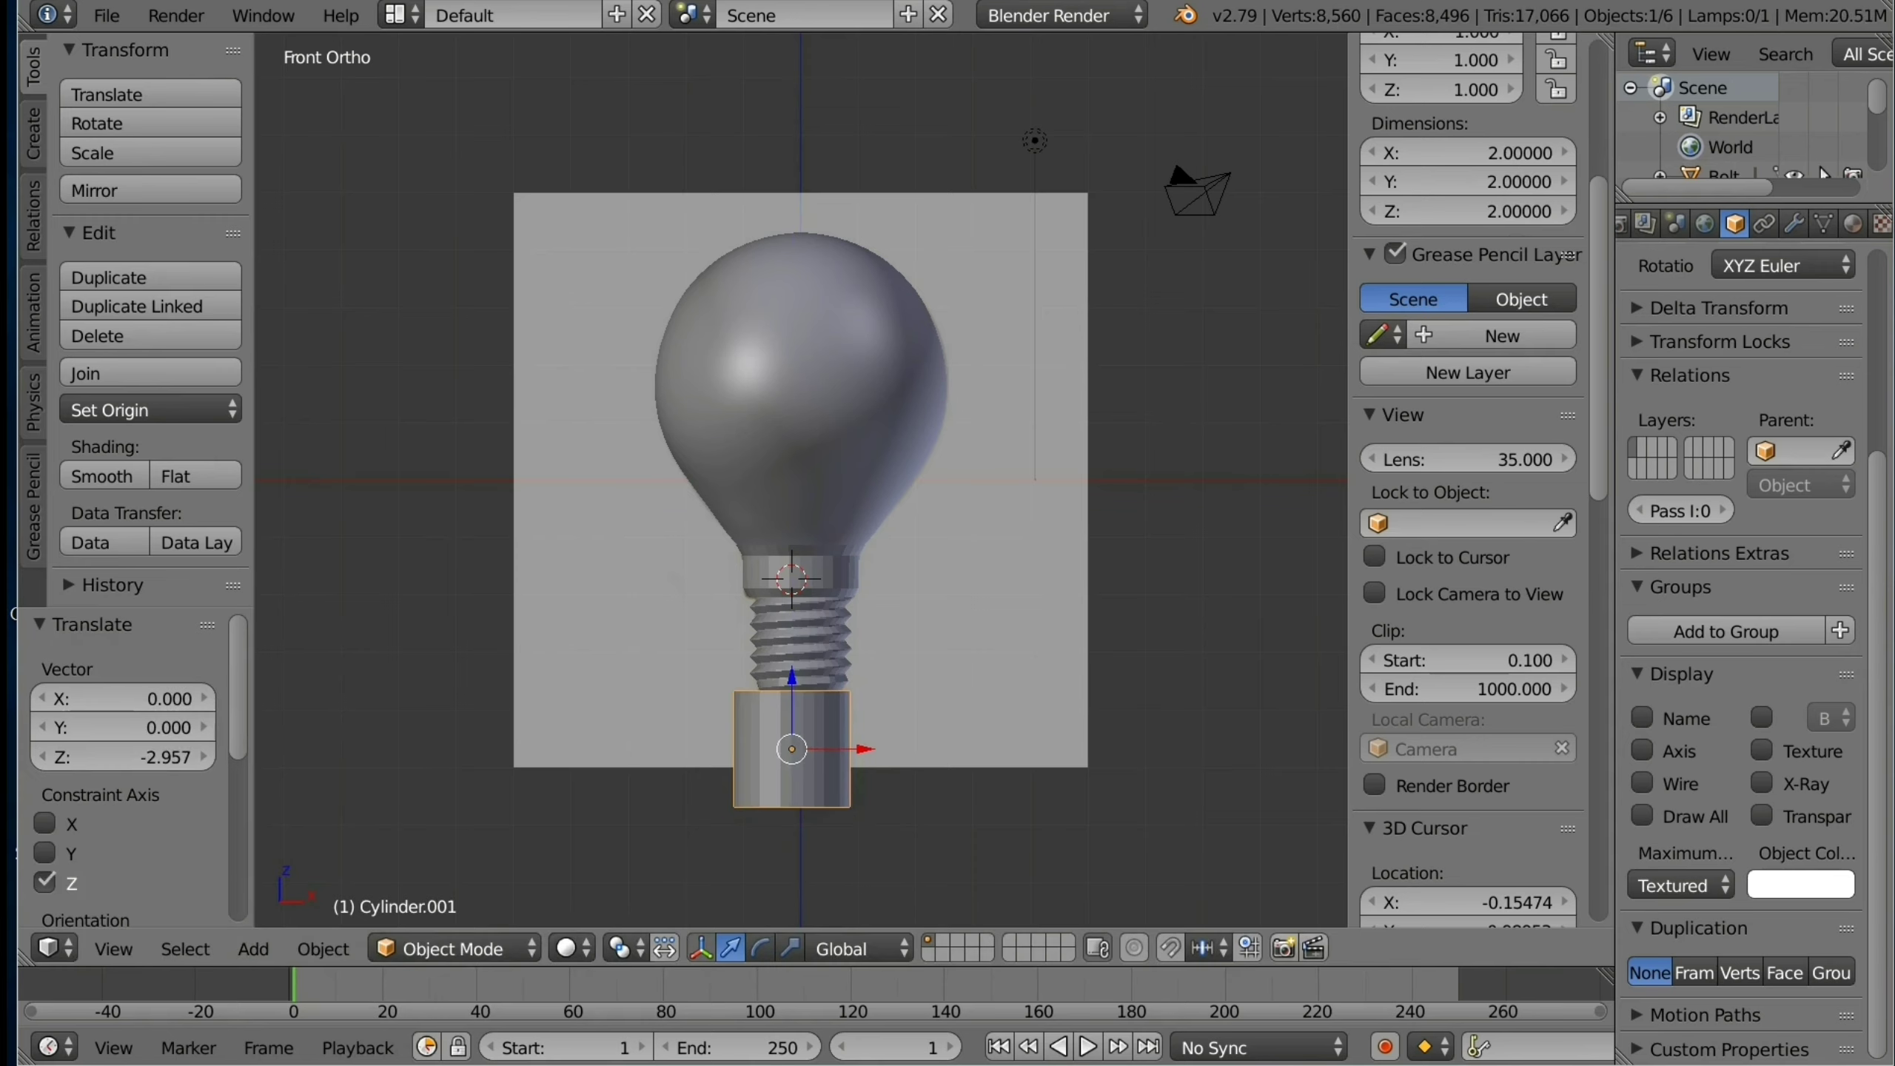
{"action": "key", "text": "g"}
{"action": "key", "text": "x"}
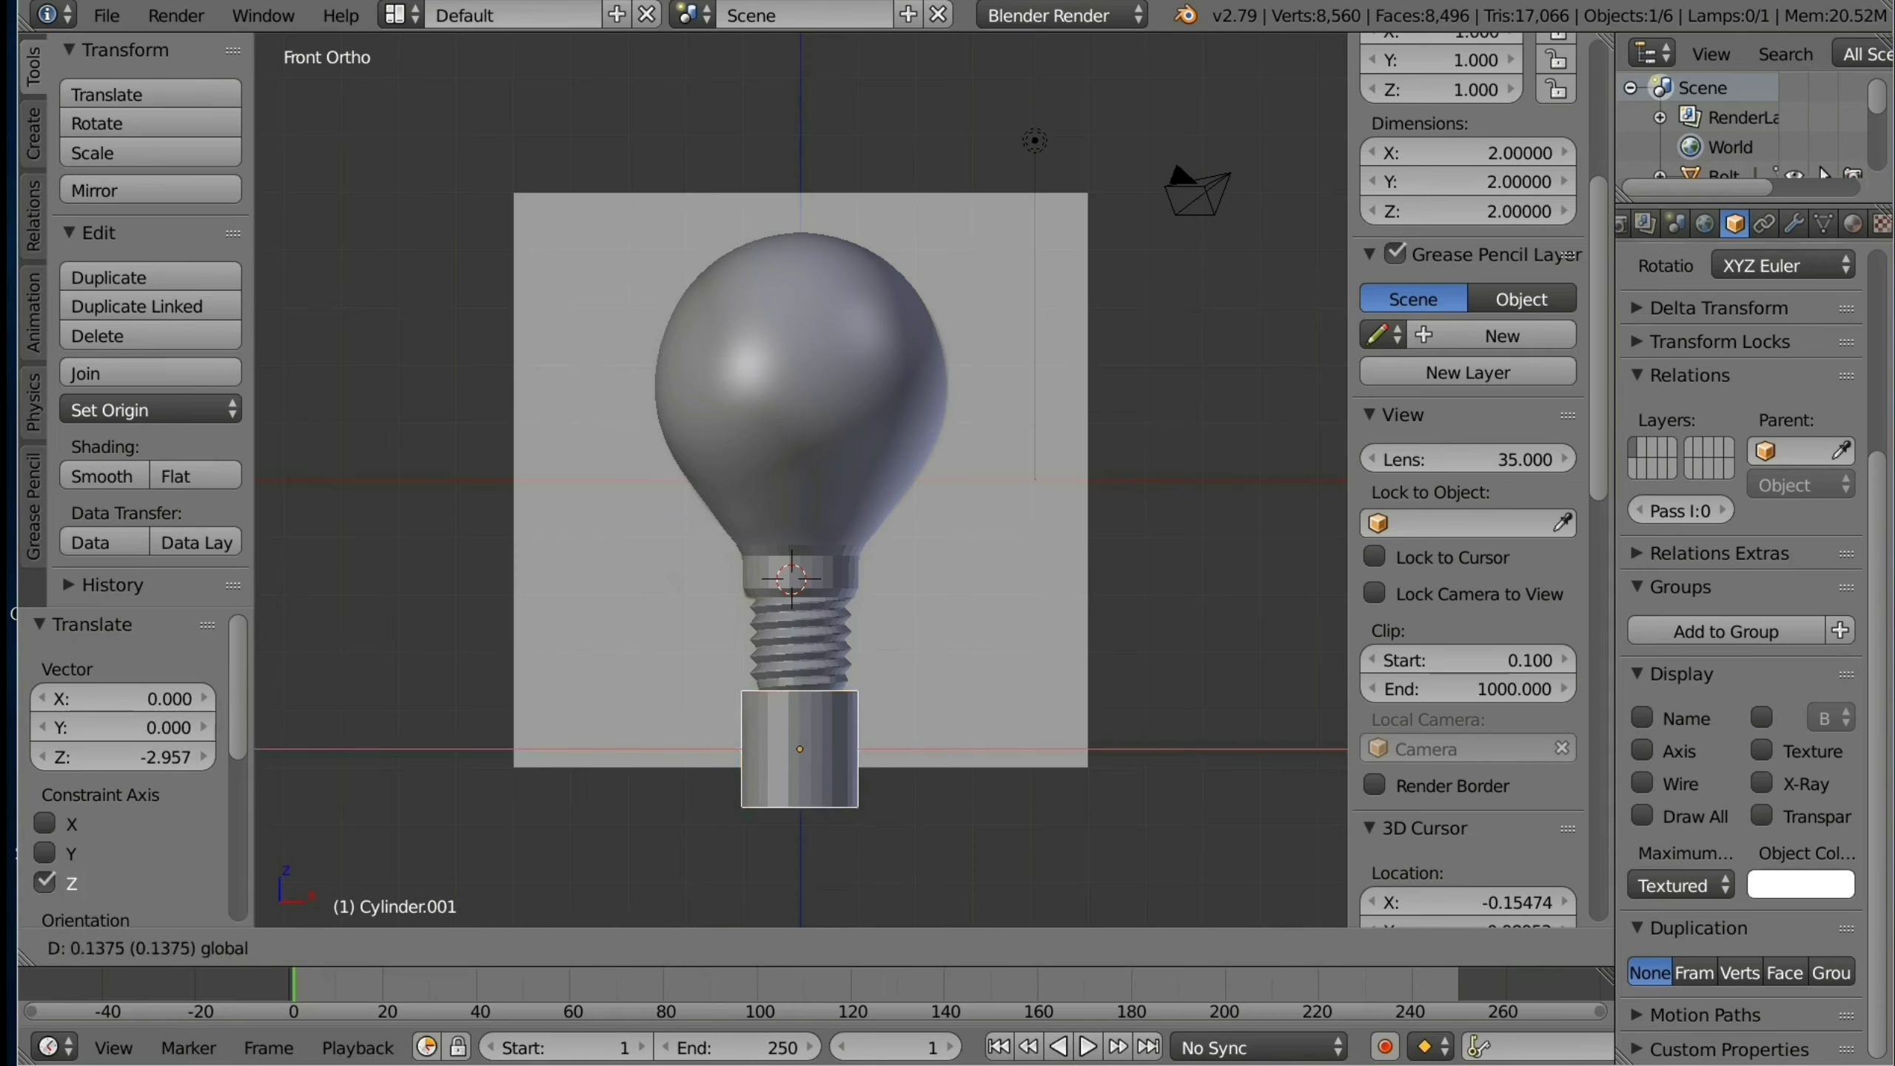
{"action": "key", "text": "Return"}
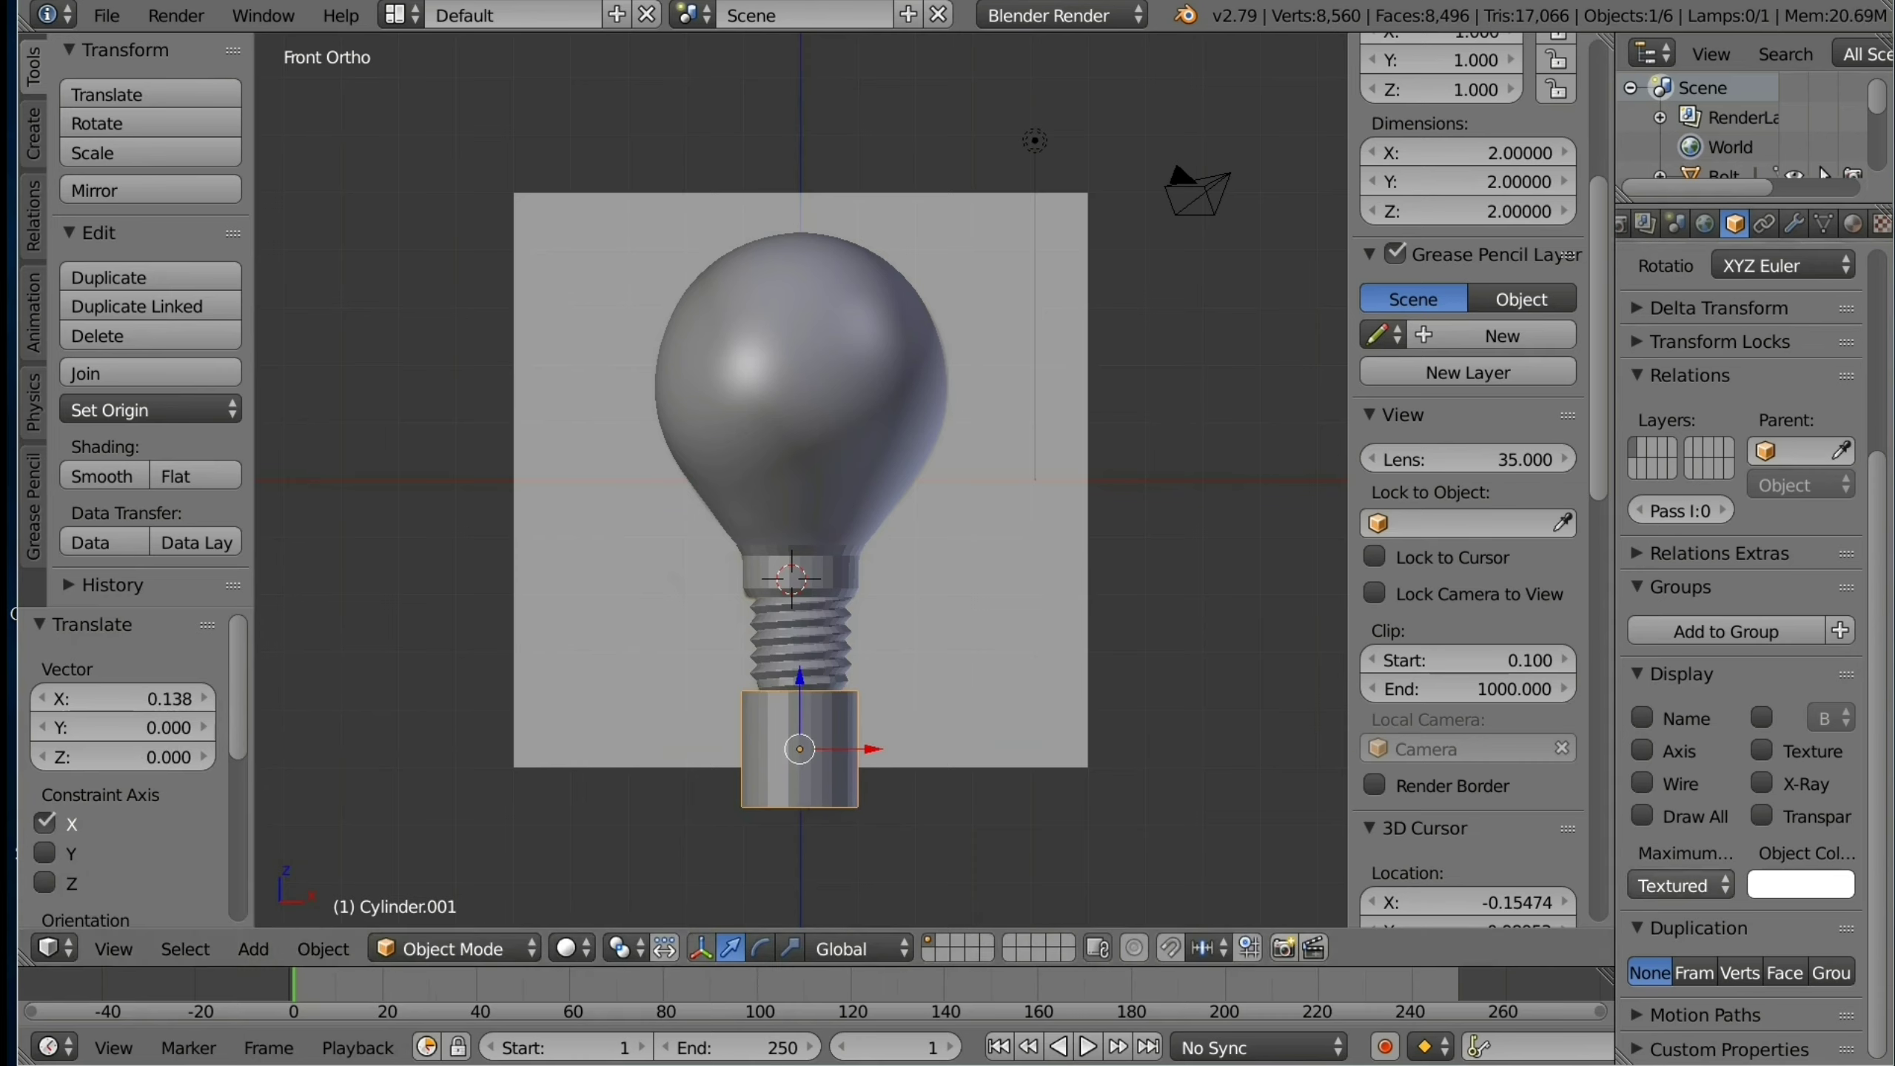
Step: Set the cylinder's Maximum Draw Type to Wire and deselect everything
{"action": "left_click", "coordinate": [1681, 885]}
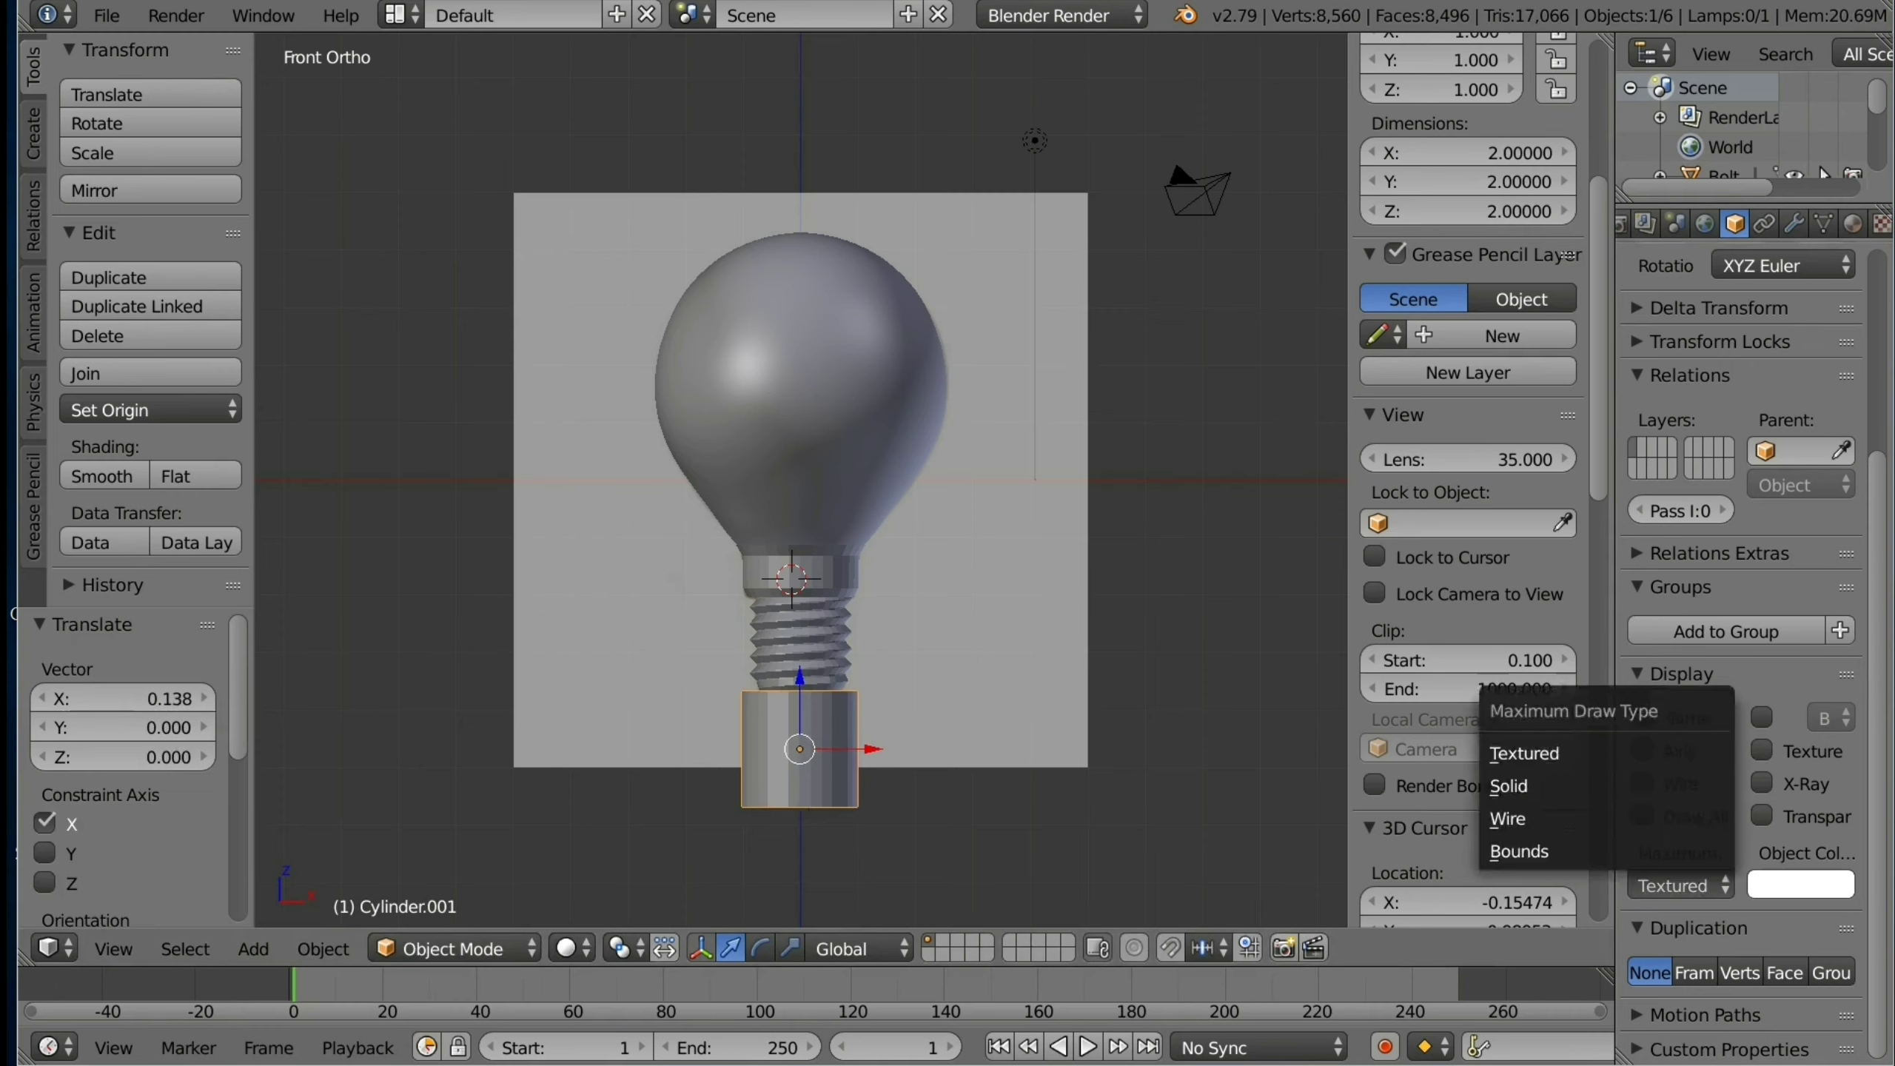
{"action": "left_click", "coordinate": [1507, 818]}
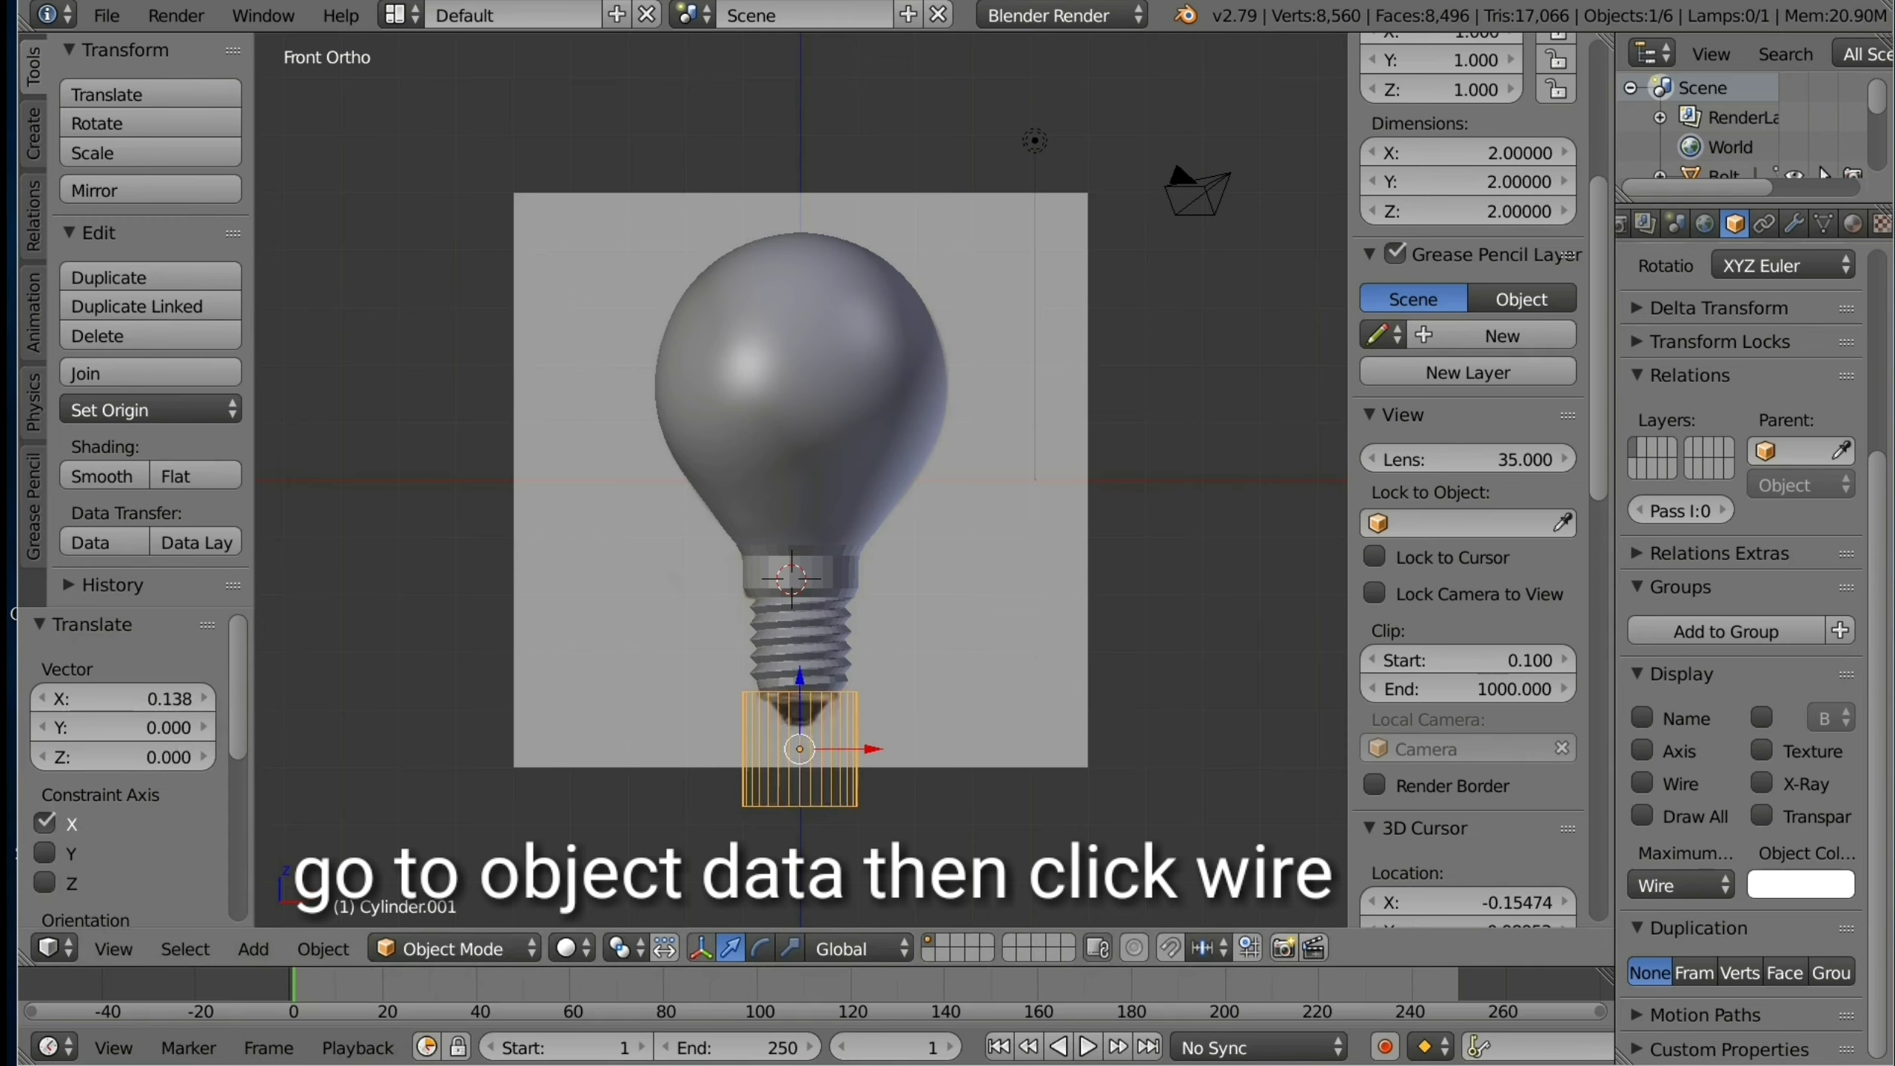
{"action": "key", "text": "a"}
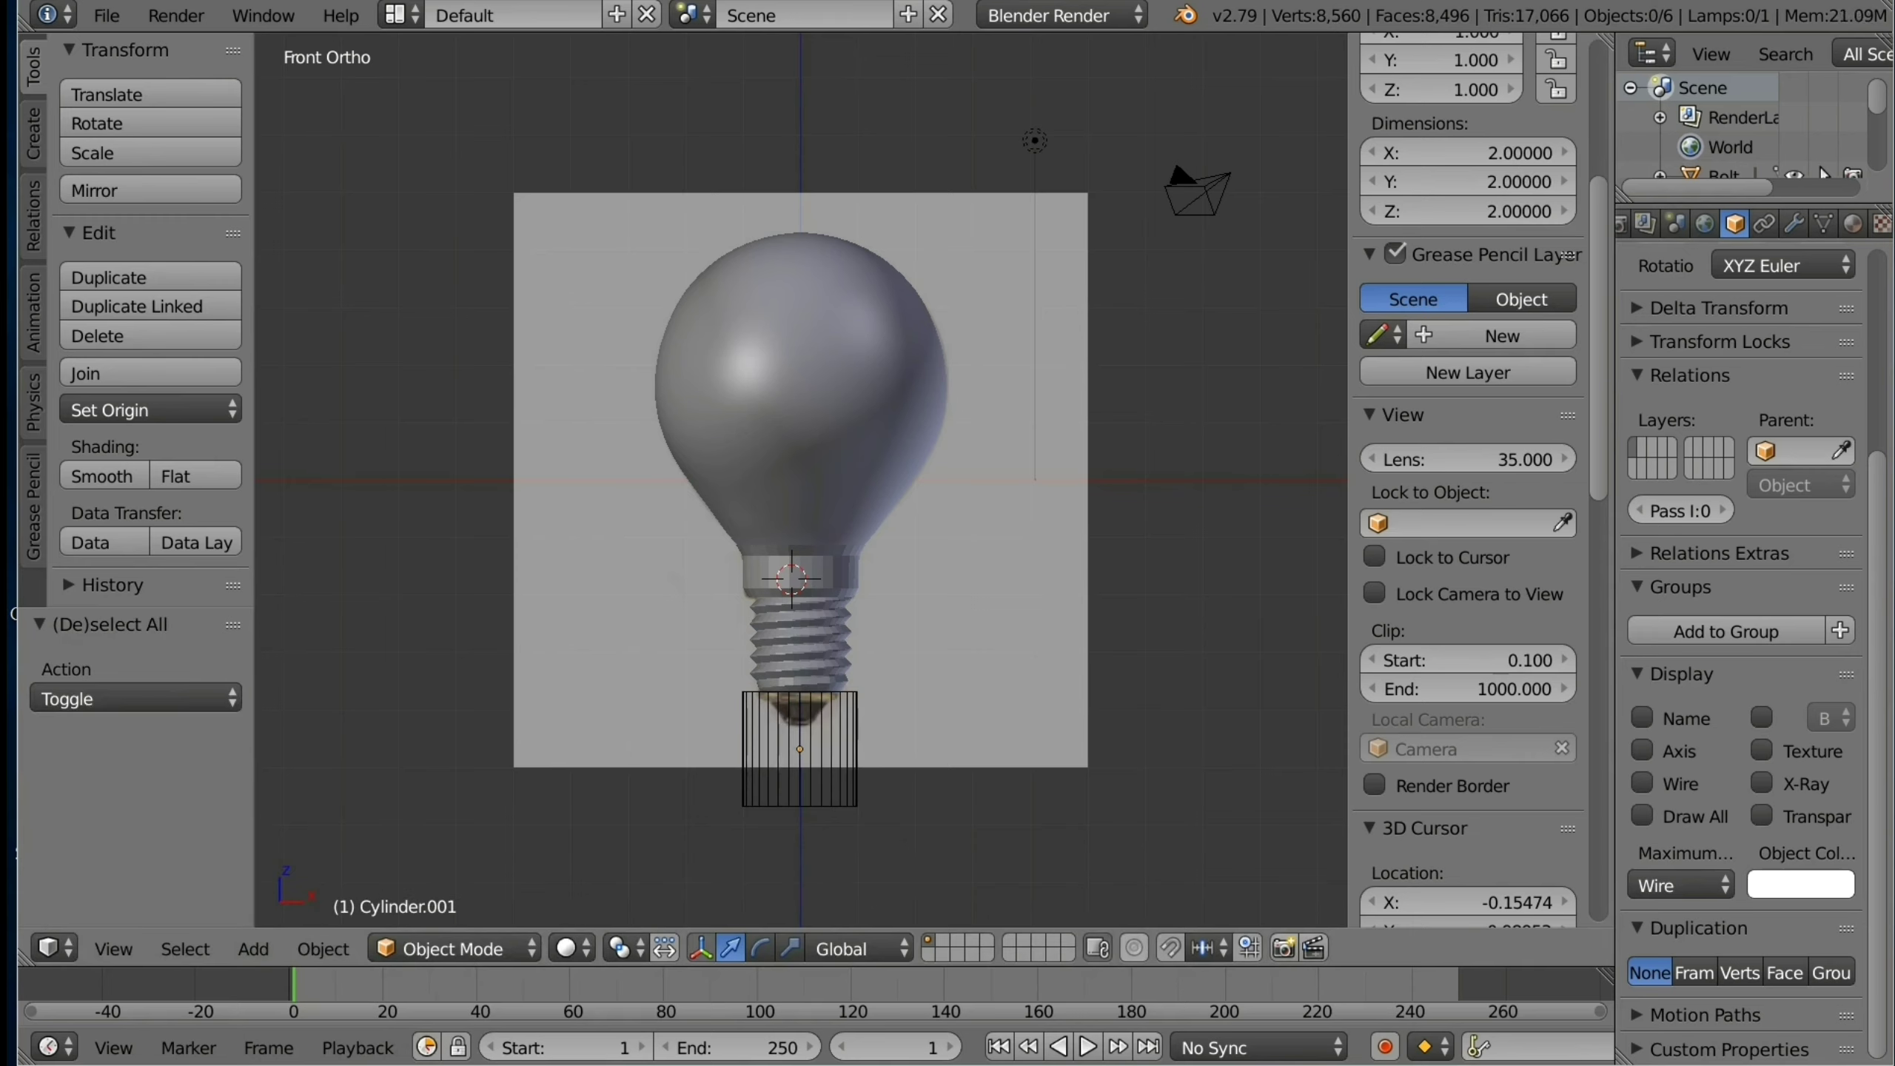
Step: In Edit Mode, select the cylinder's top edge loop and shrink it to 0.703
{"action": "left_click", "coordinate": [455, 949]}
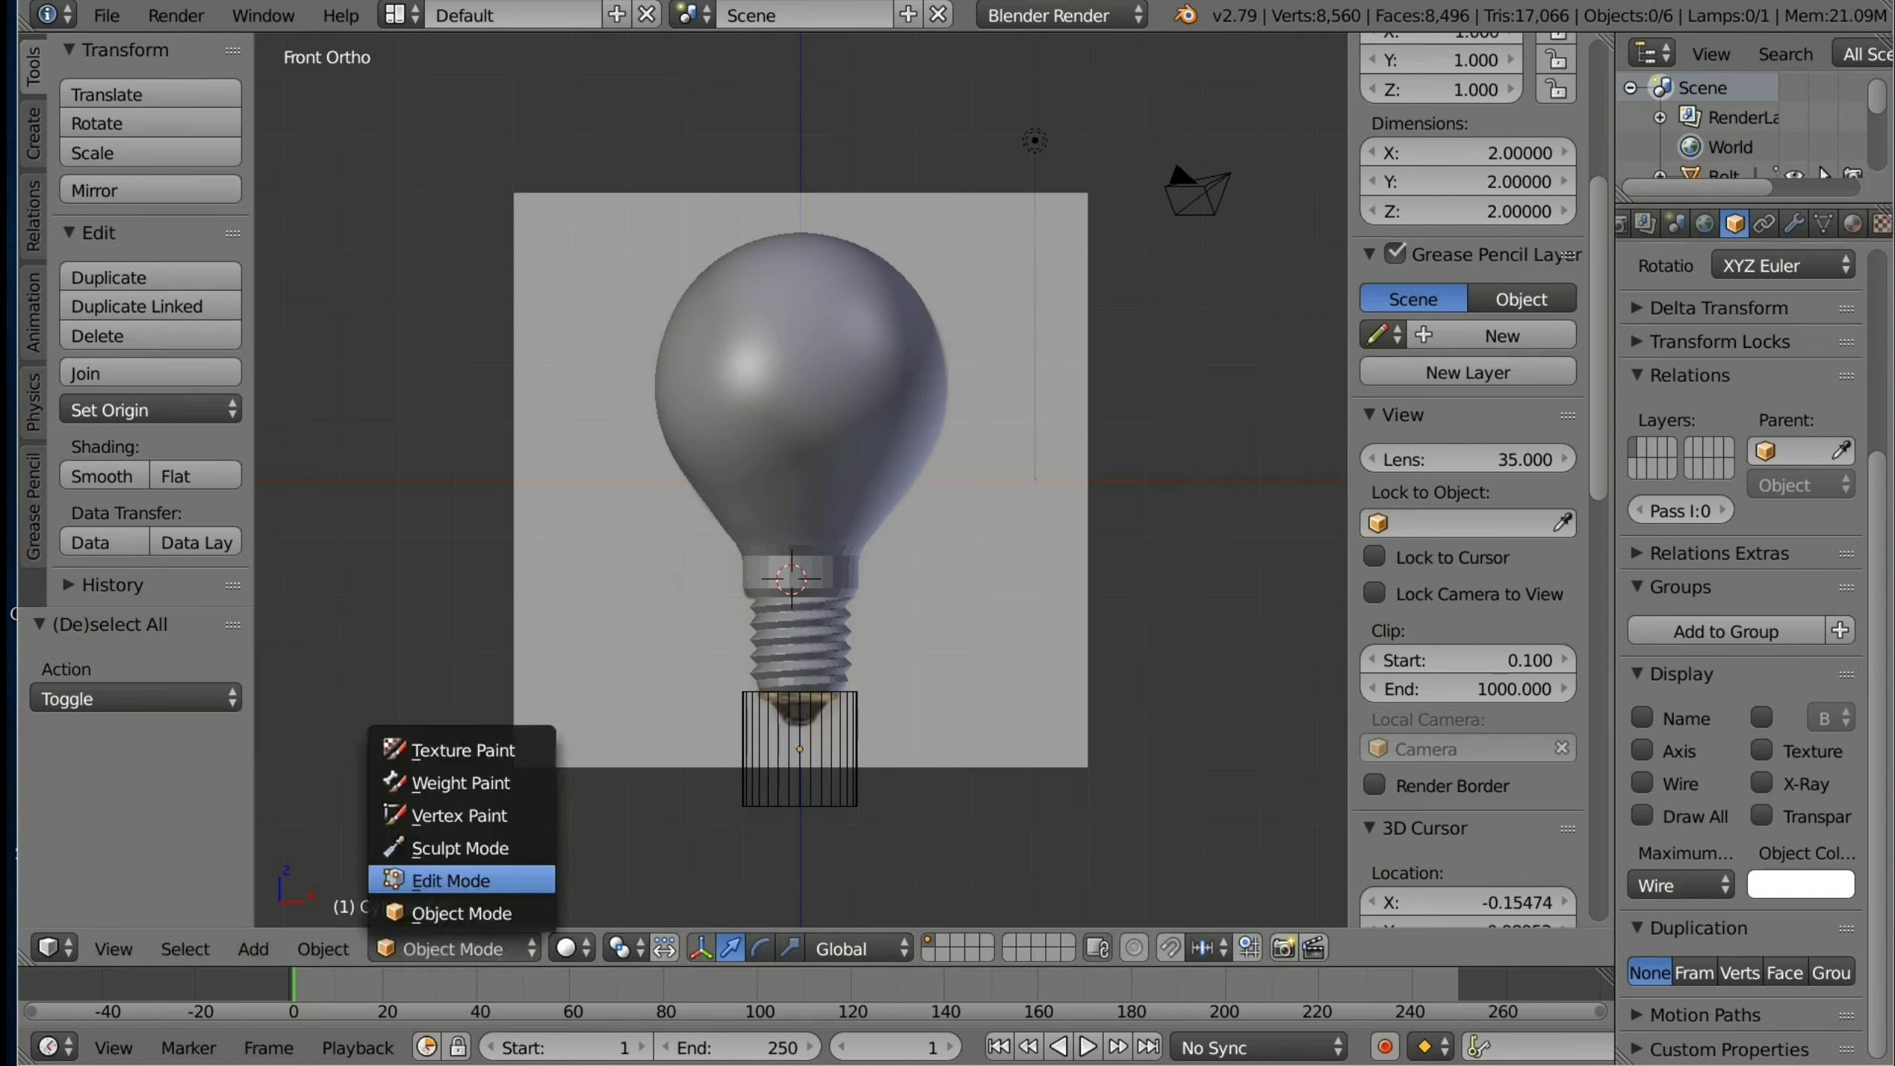
{"action": "left_click", "coordinate": [455, 881]}
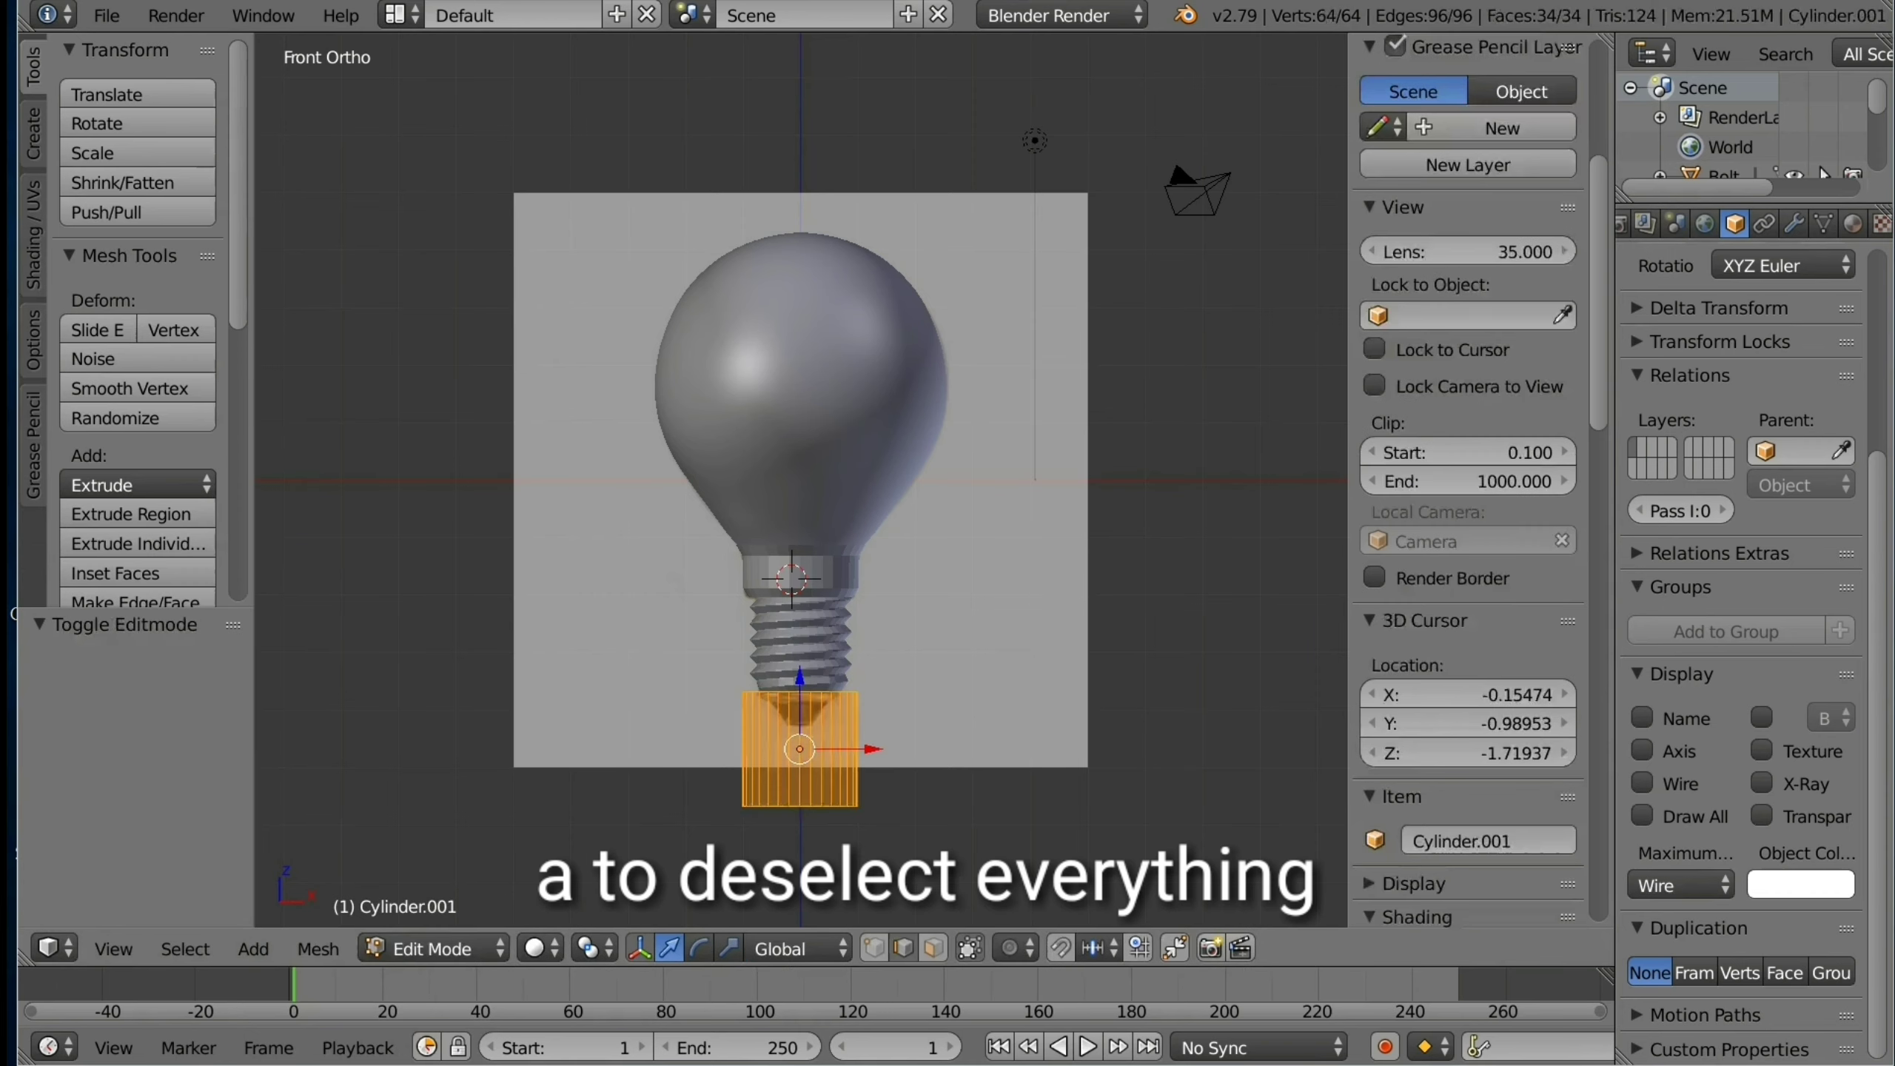
{"action": "key", "text": "a"}
{"action": "scroll", "coordinate": [1467, 485], "scroll_direction": "down", "scroll_amount": 5}
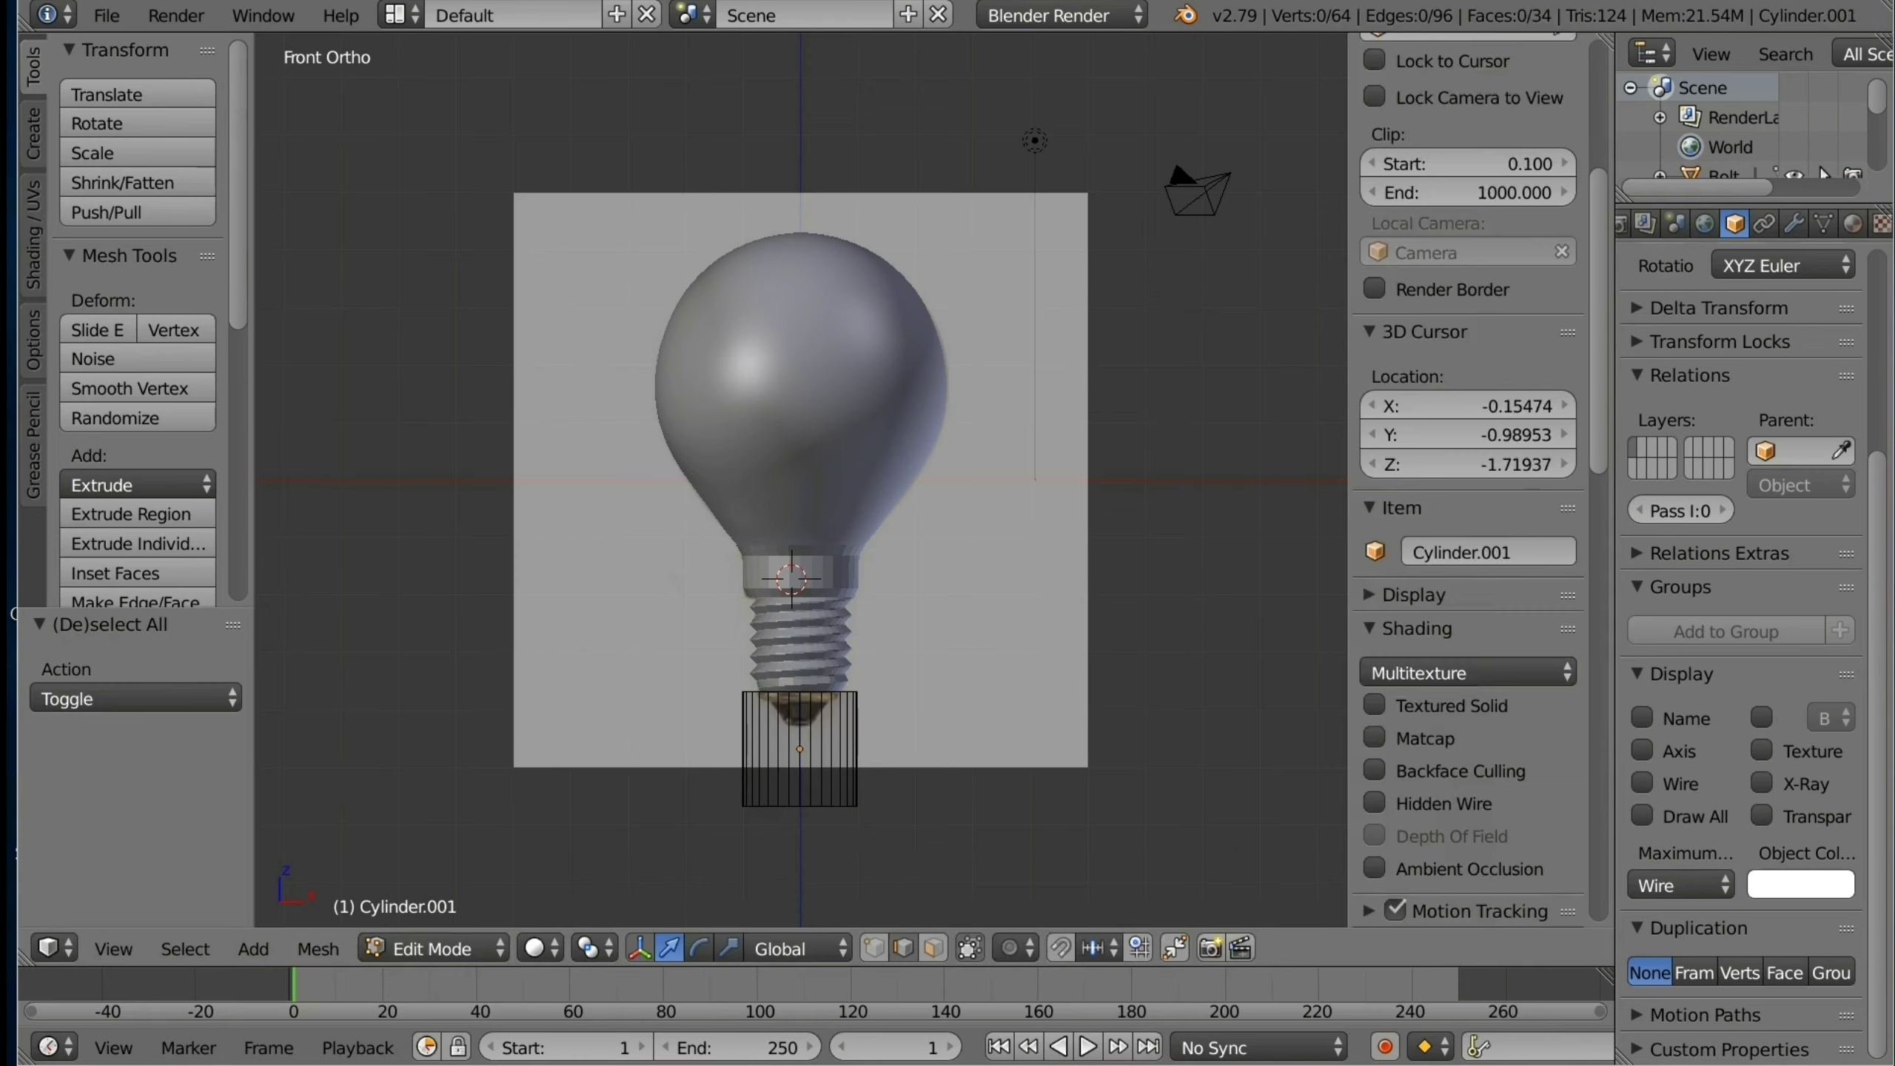
{"action": "scroll", "coordinate": [1467, 485], "scroll_direction": "up", "scroll_amount": 5}
{"action": "right_click", "coordinate": [829, 693], "text": "alt"}
{"action": "left_click_drag", "start_coordinate": [799, 631], "coordinate": [799, 634]}
{"action": "key", "text": "s"}
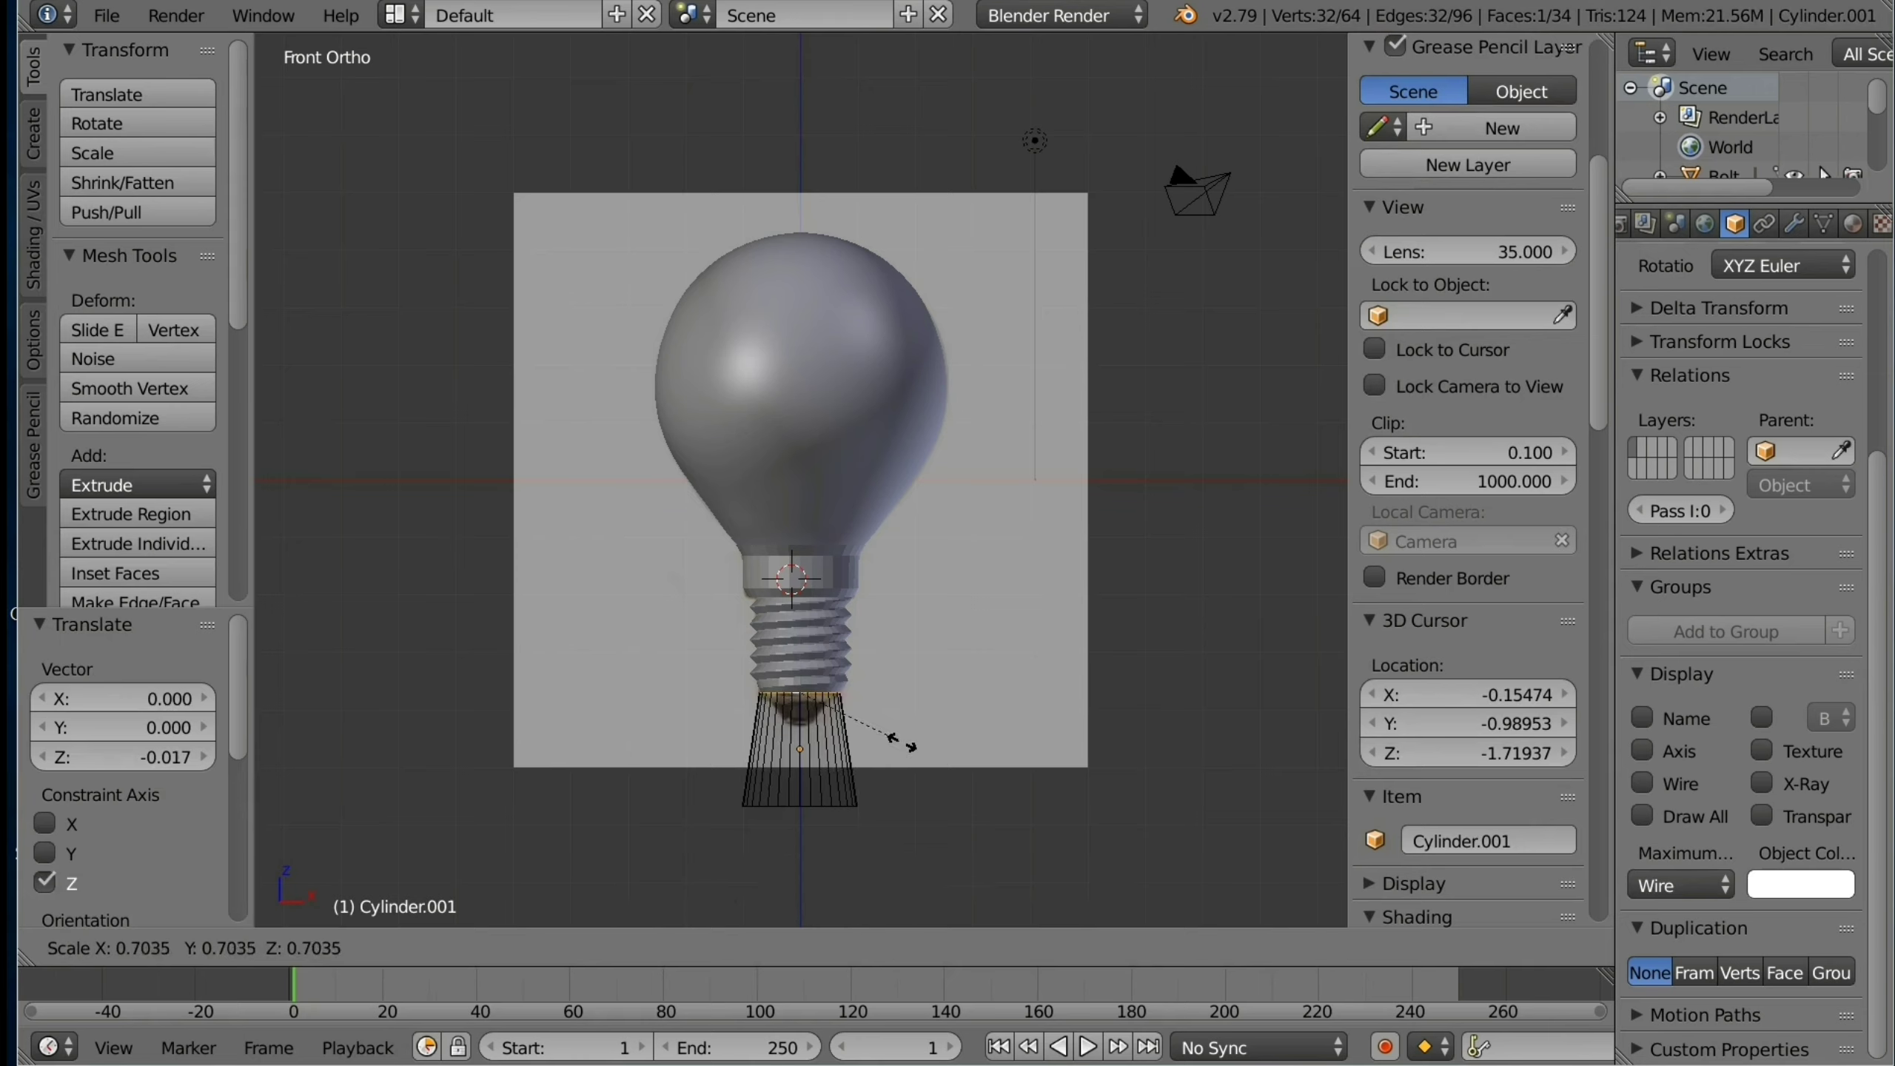
{"action": "left_click", "coordinate": [903, 742]}
Step: Raise the lower loop on Z, shrink the bottom loop into a point, and return to Object Mode
{"action": "key", "text": "g"}
{"action": "key", "text": "z"}
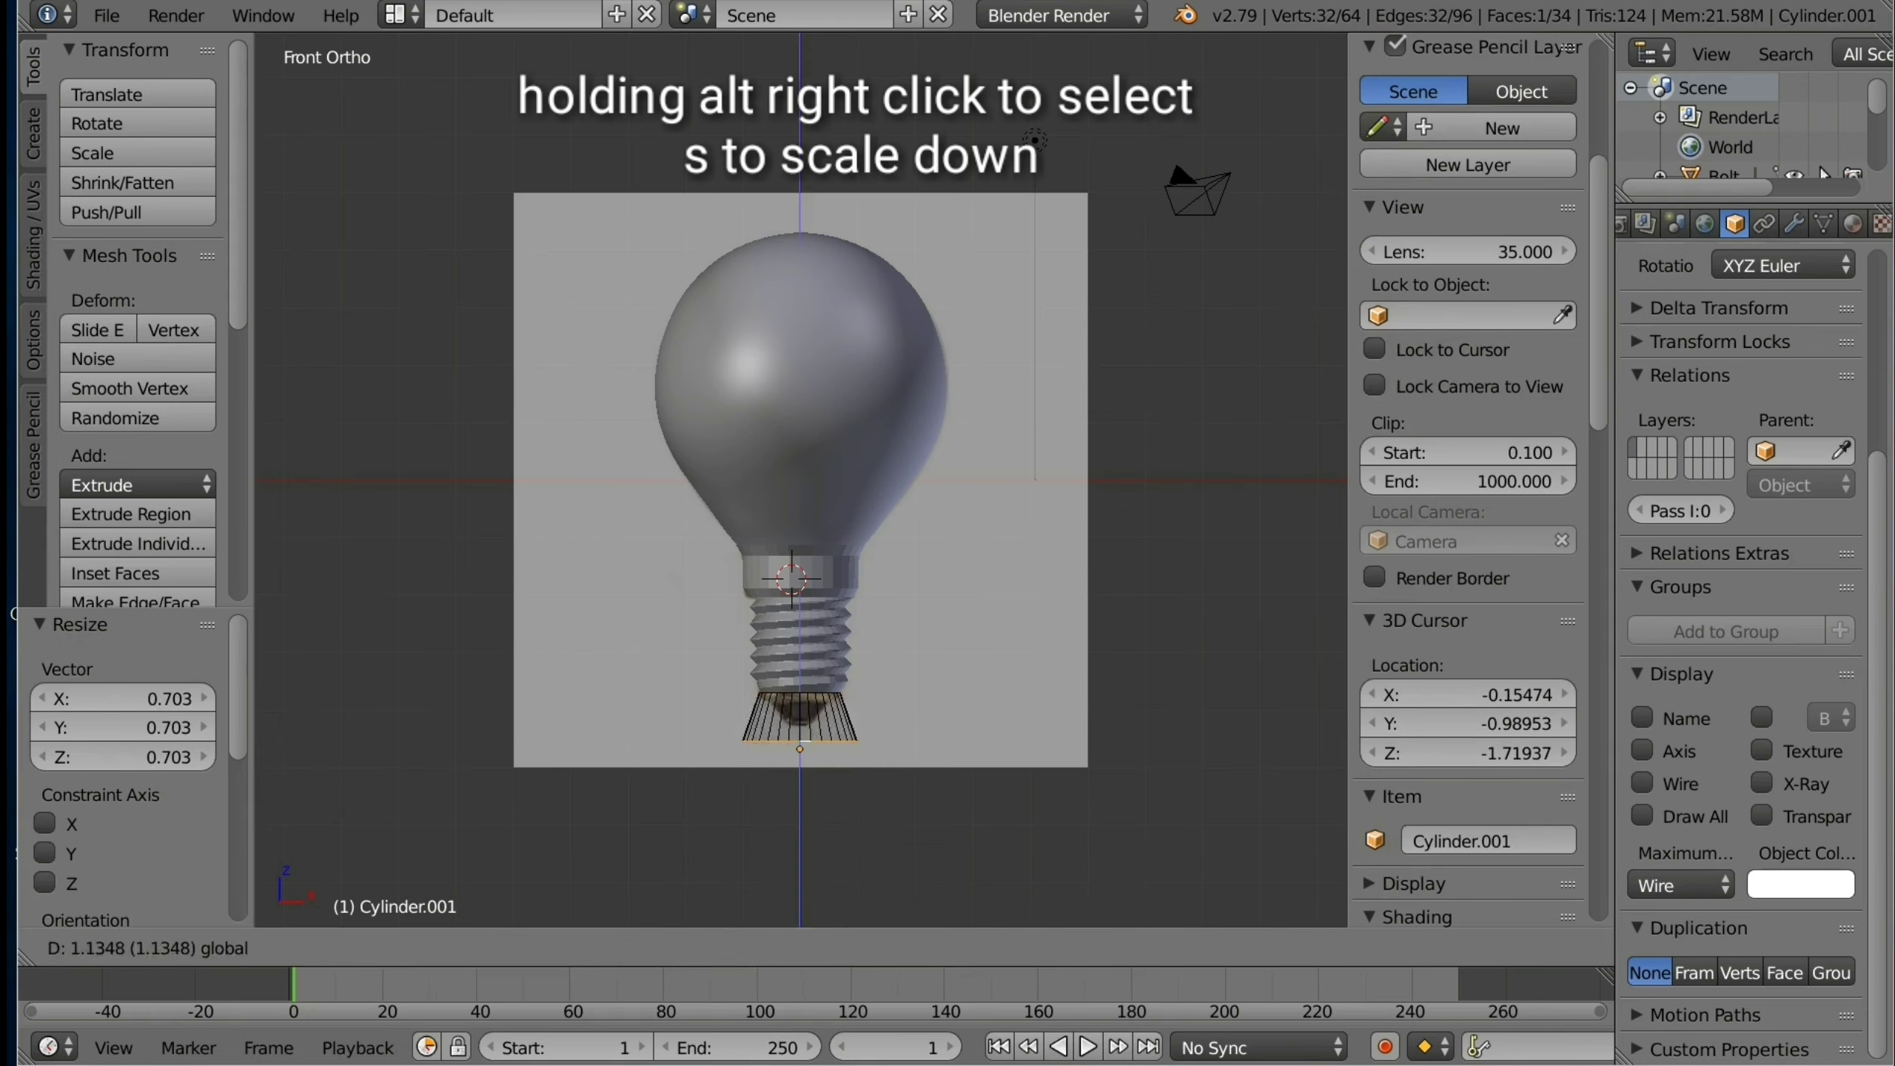
{"action": "left_click", "coordinate": [1035, 140]}
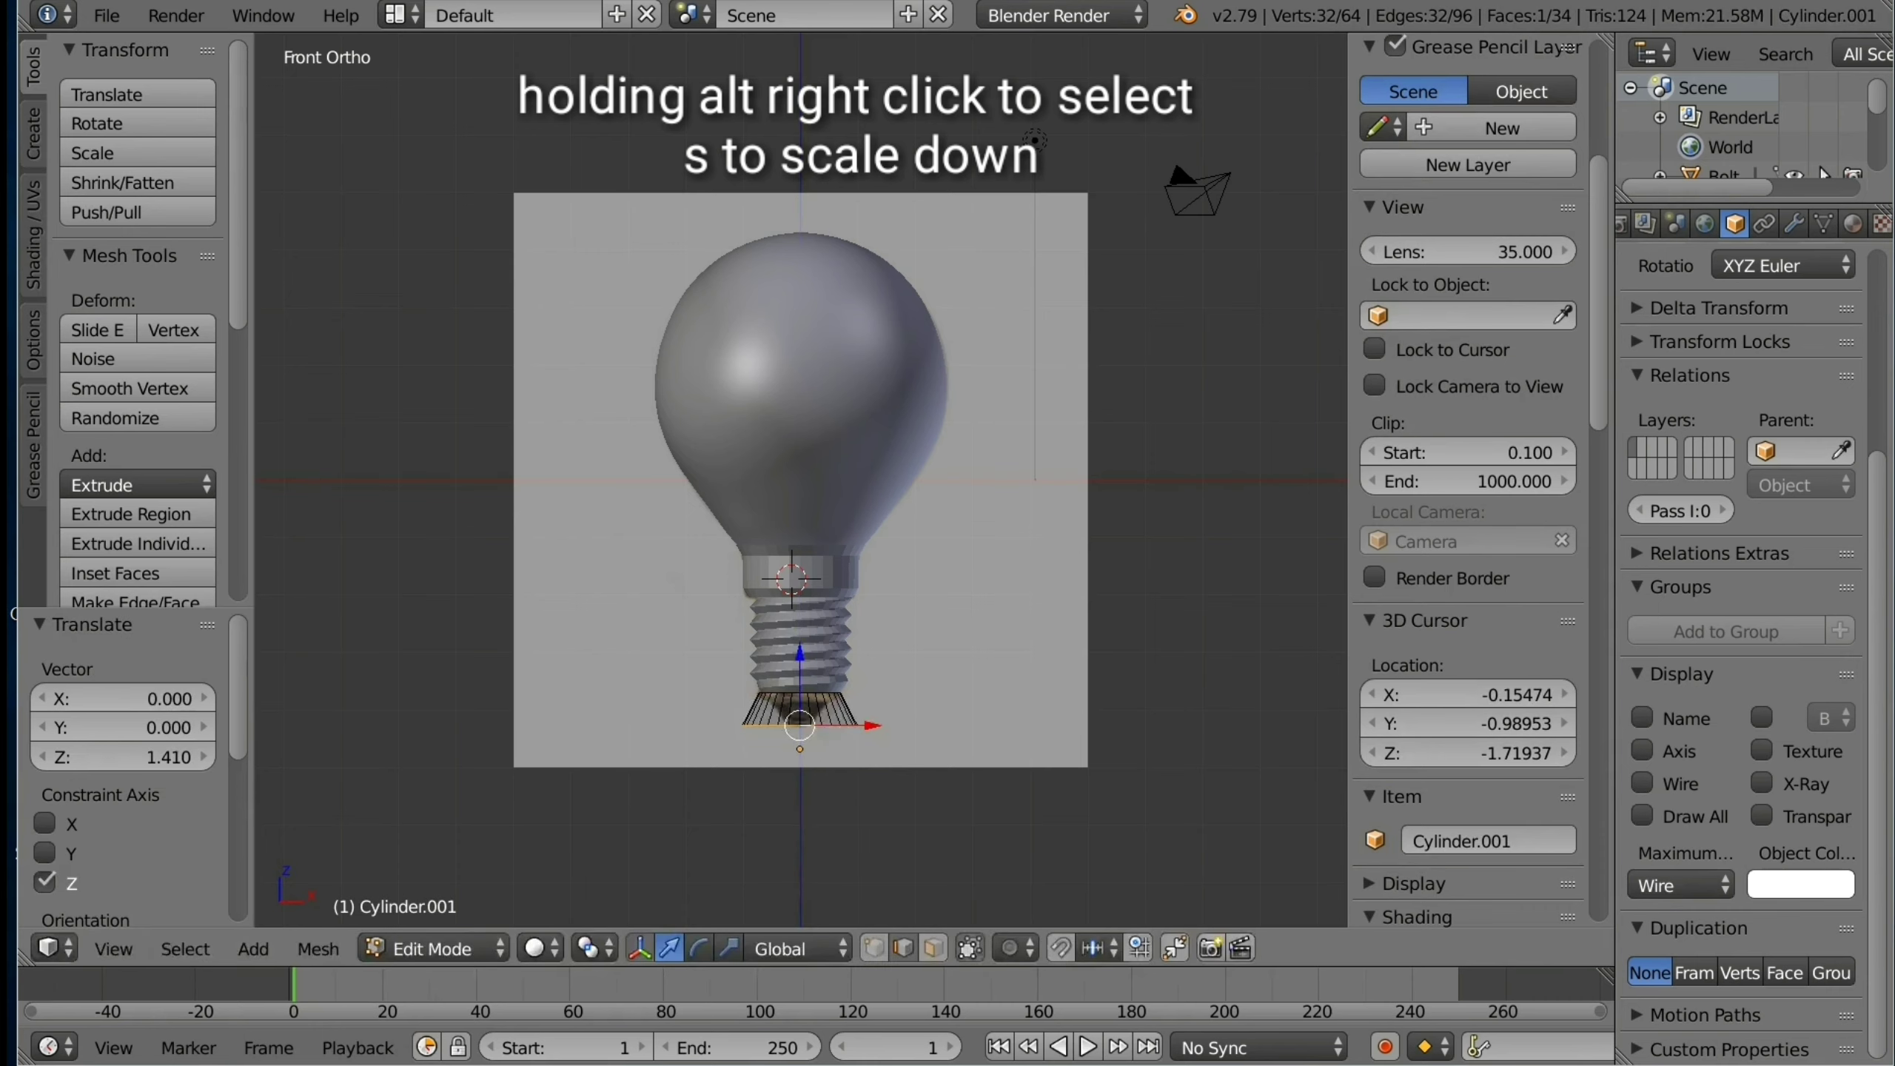
{"action": "key", "text": "s"}
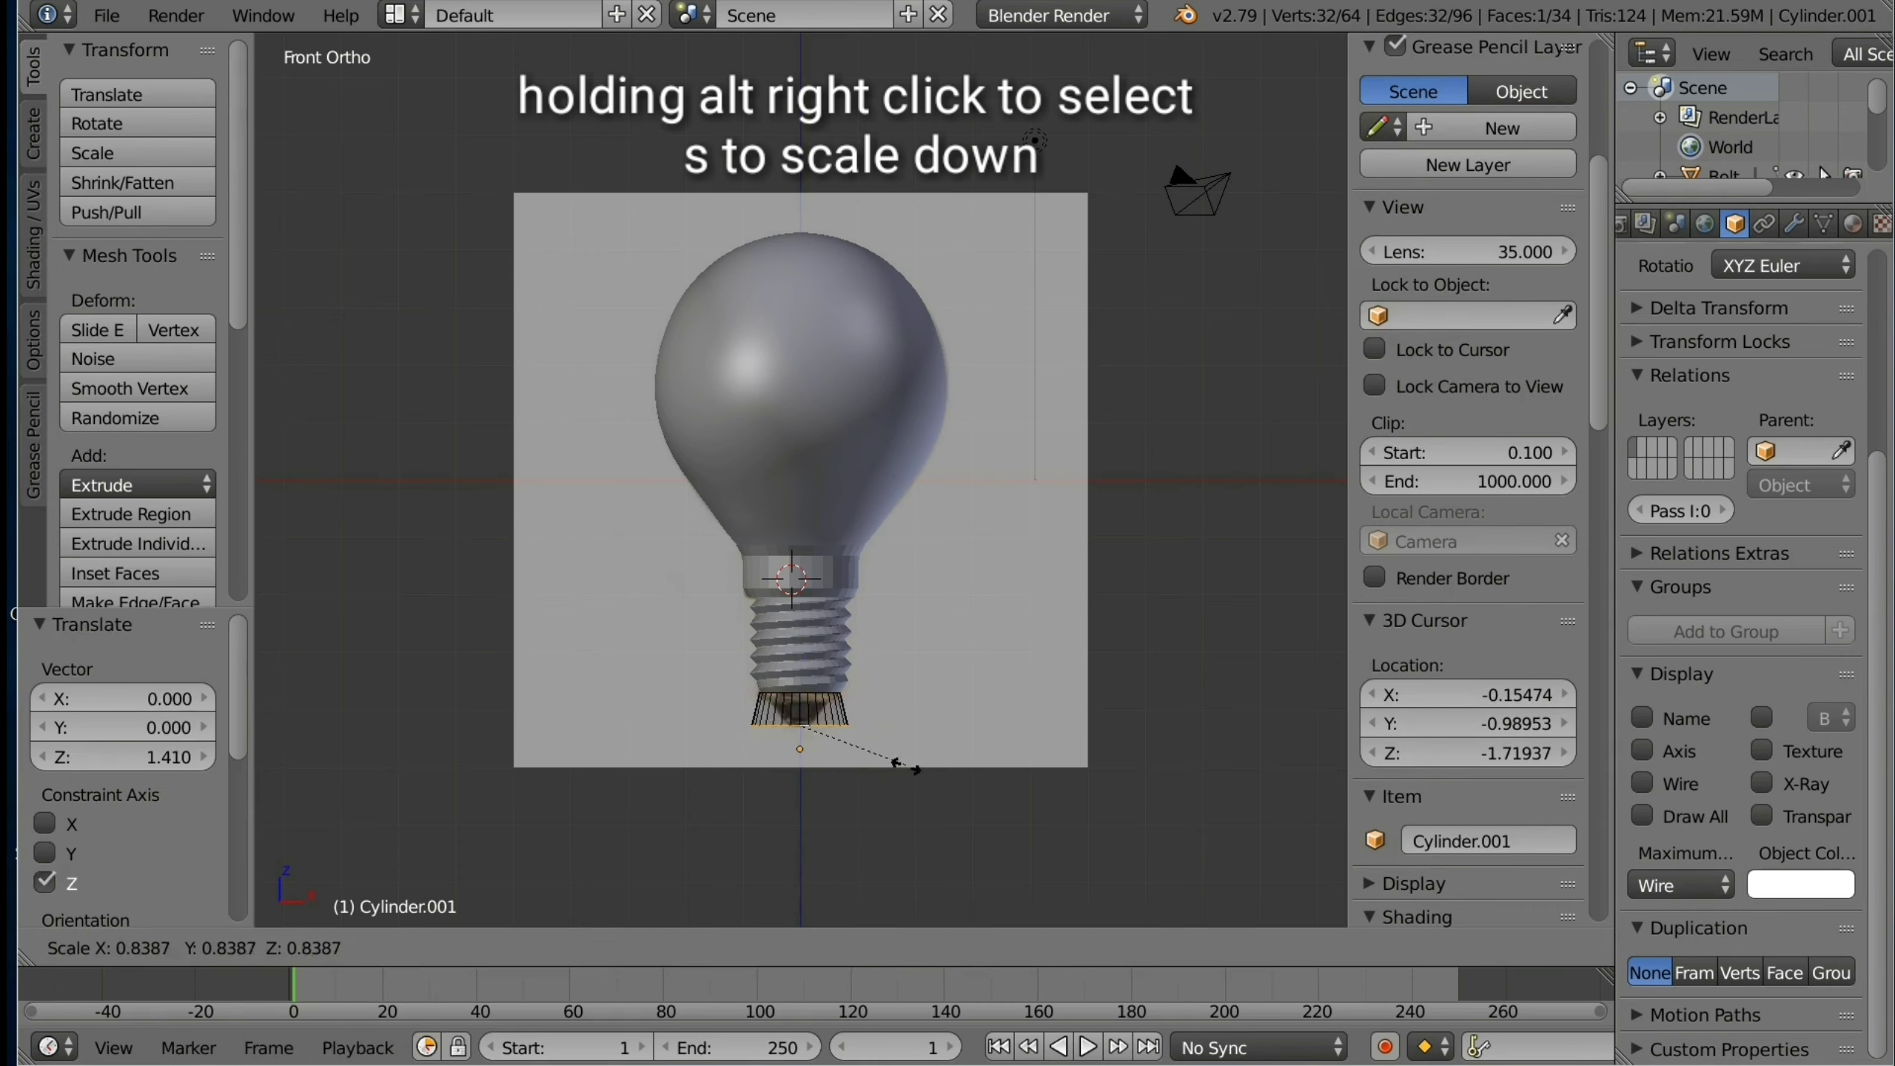
{"action": "left_click", "coordinate": [846, 752]}
{"action": "left_click", "coordinate": [448, 948]}
{"action": "left_click", "coordinate": [448, 909]}
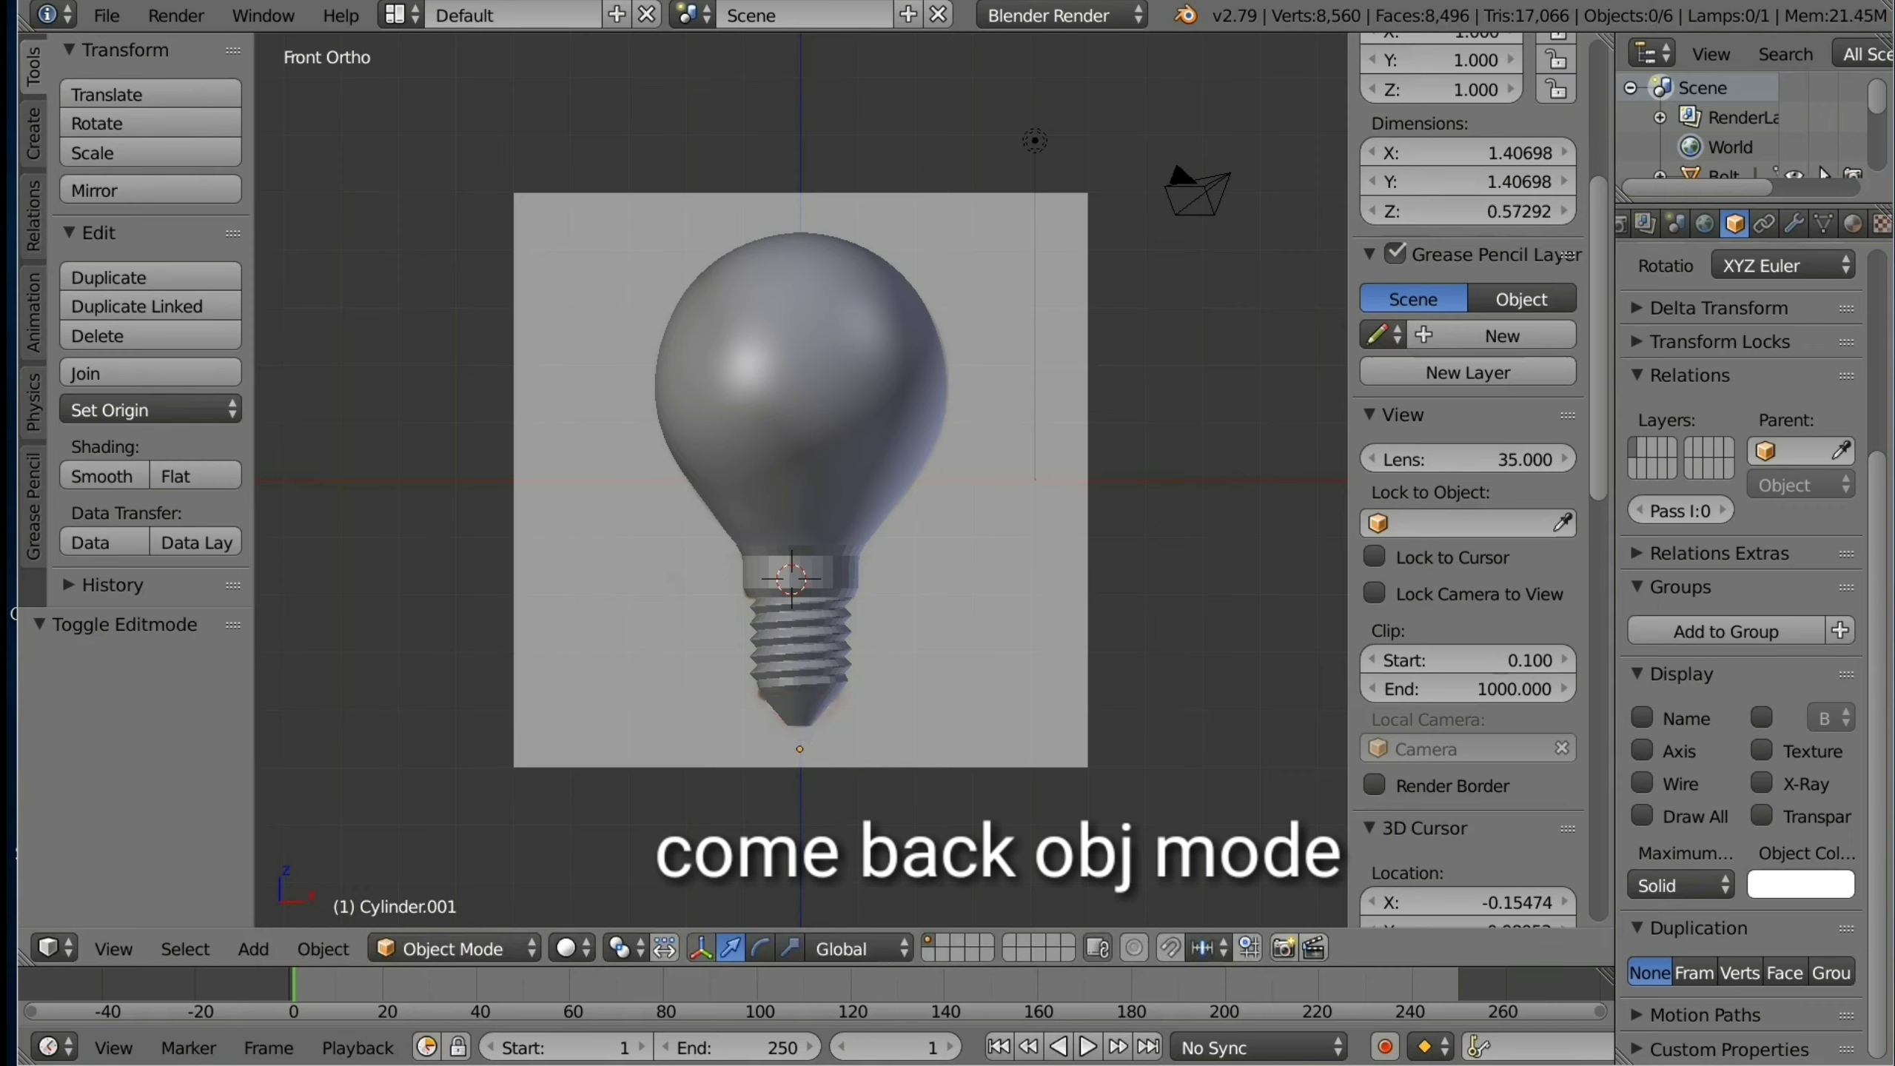
Step: Select the pointed tip, then the glass bulb, and zoom out to view the assembled bulb
{"action": "right_click", "coordinate": [800, 705]}
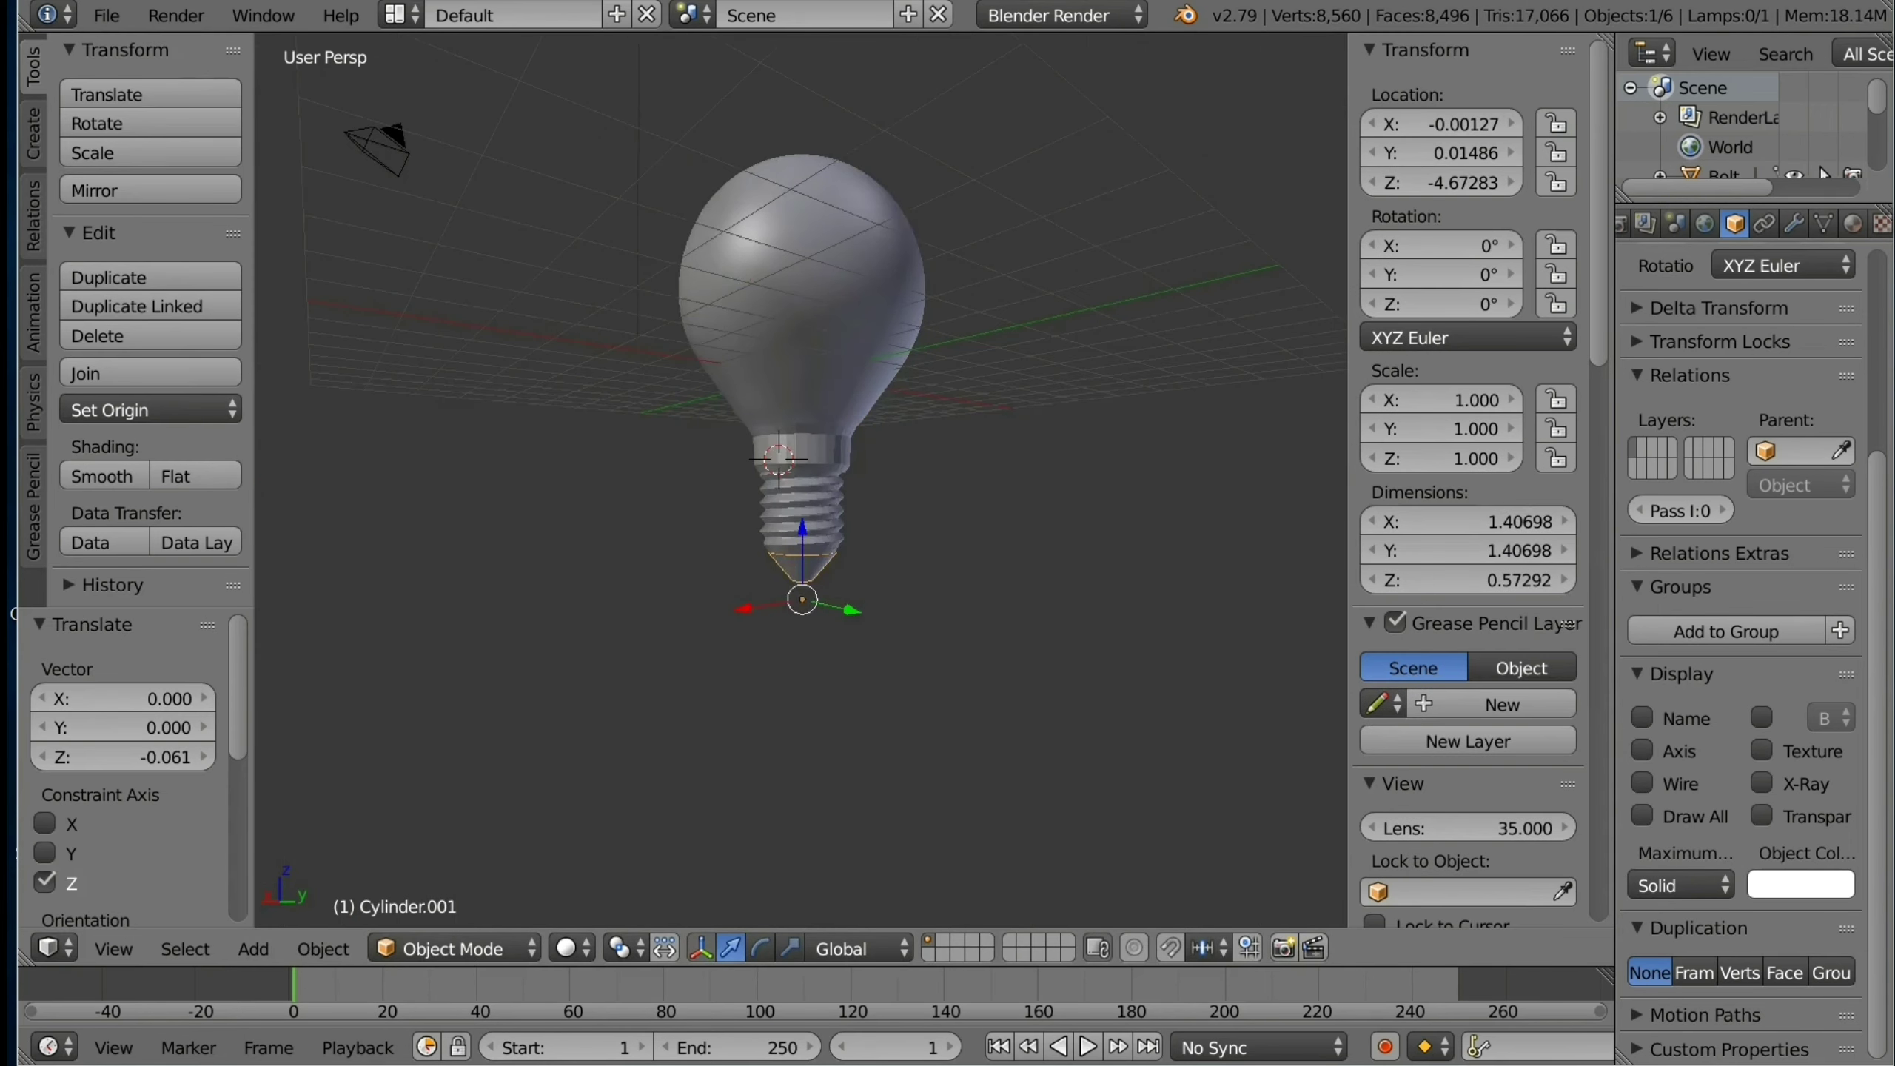
{"action": "right_click", "coordinate": [802, 284]}
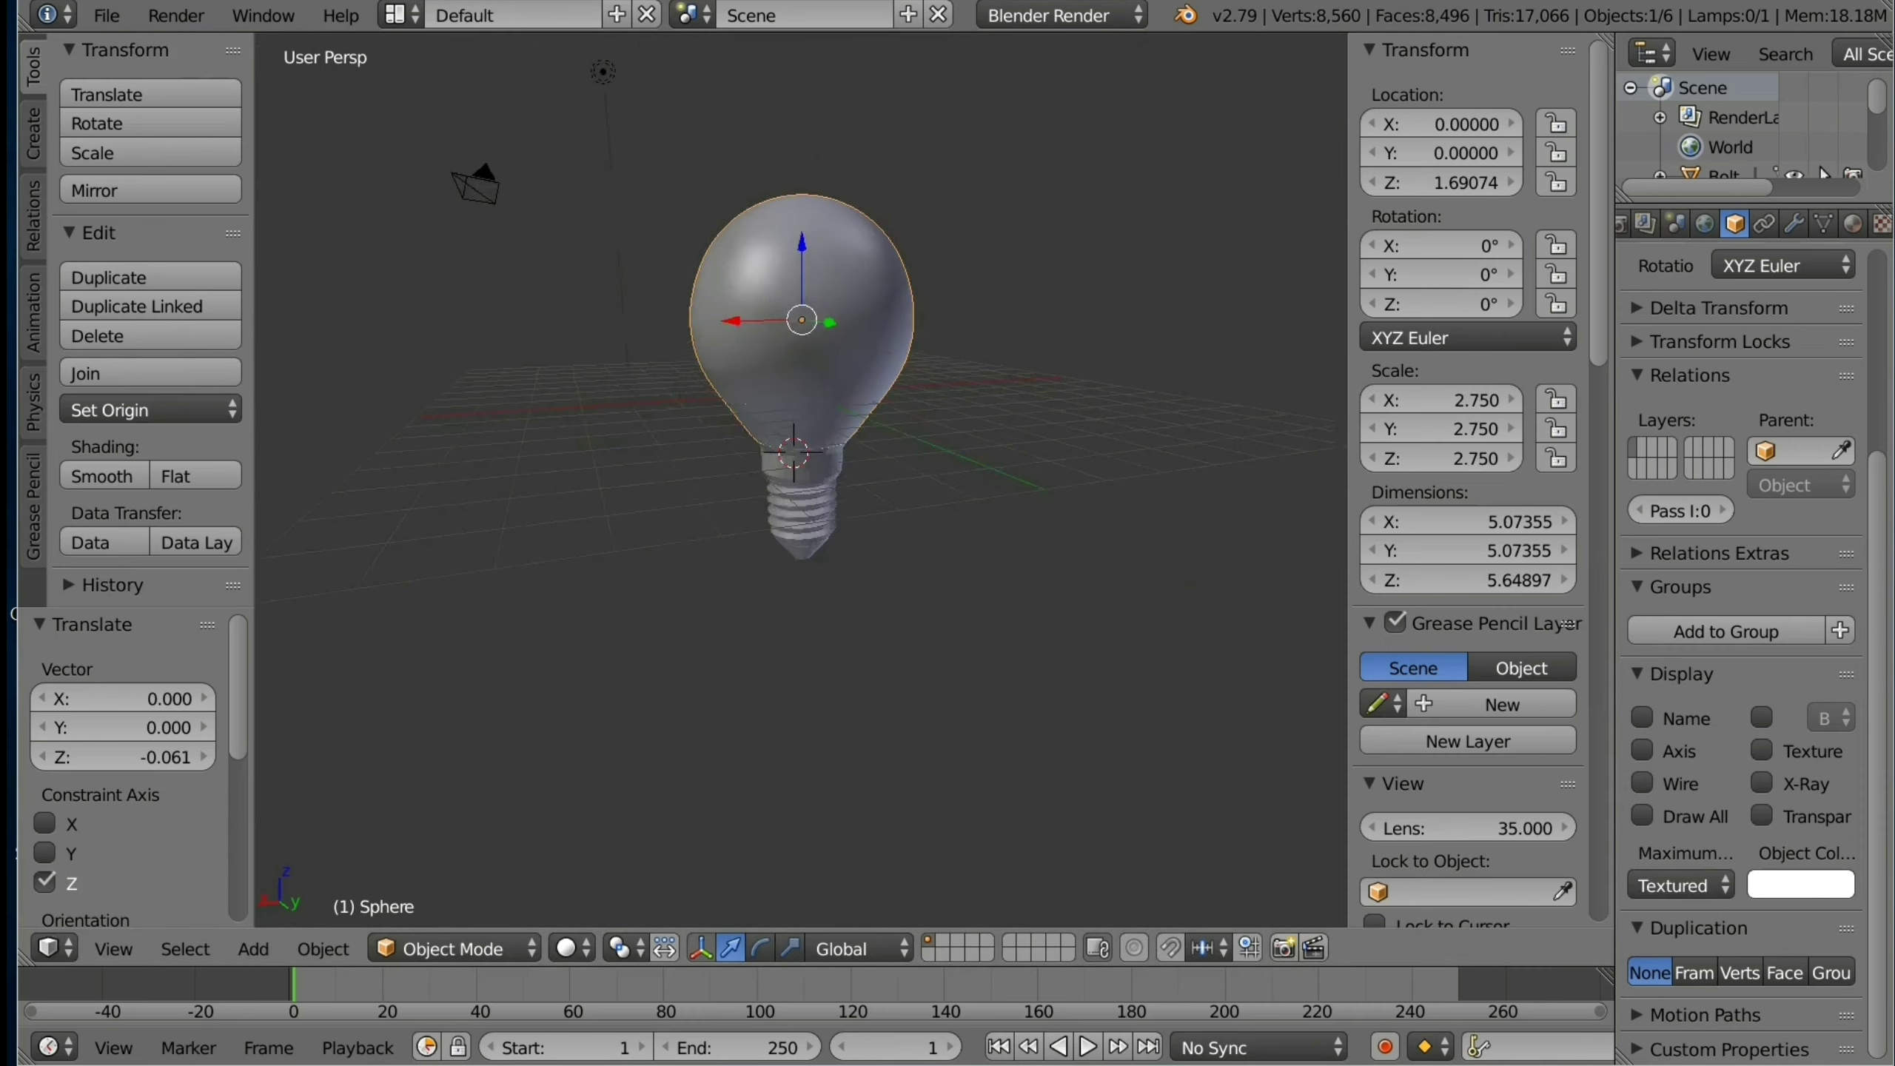
{"action": "scroll", "coordinate": [799, 478], "scroll_direction": "down", "scroll_amount": 2}
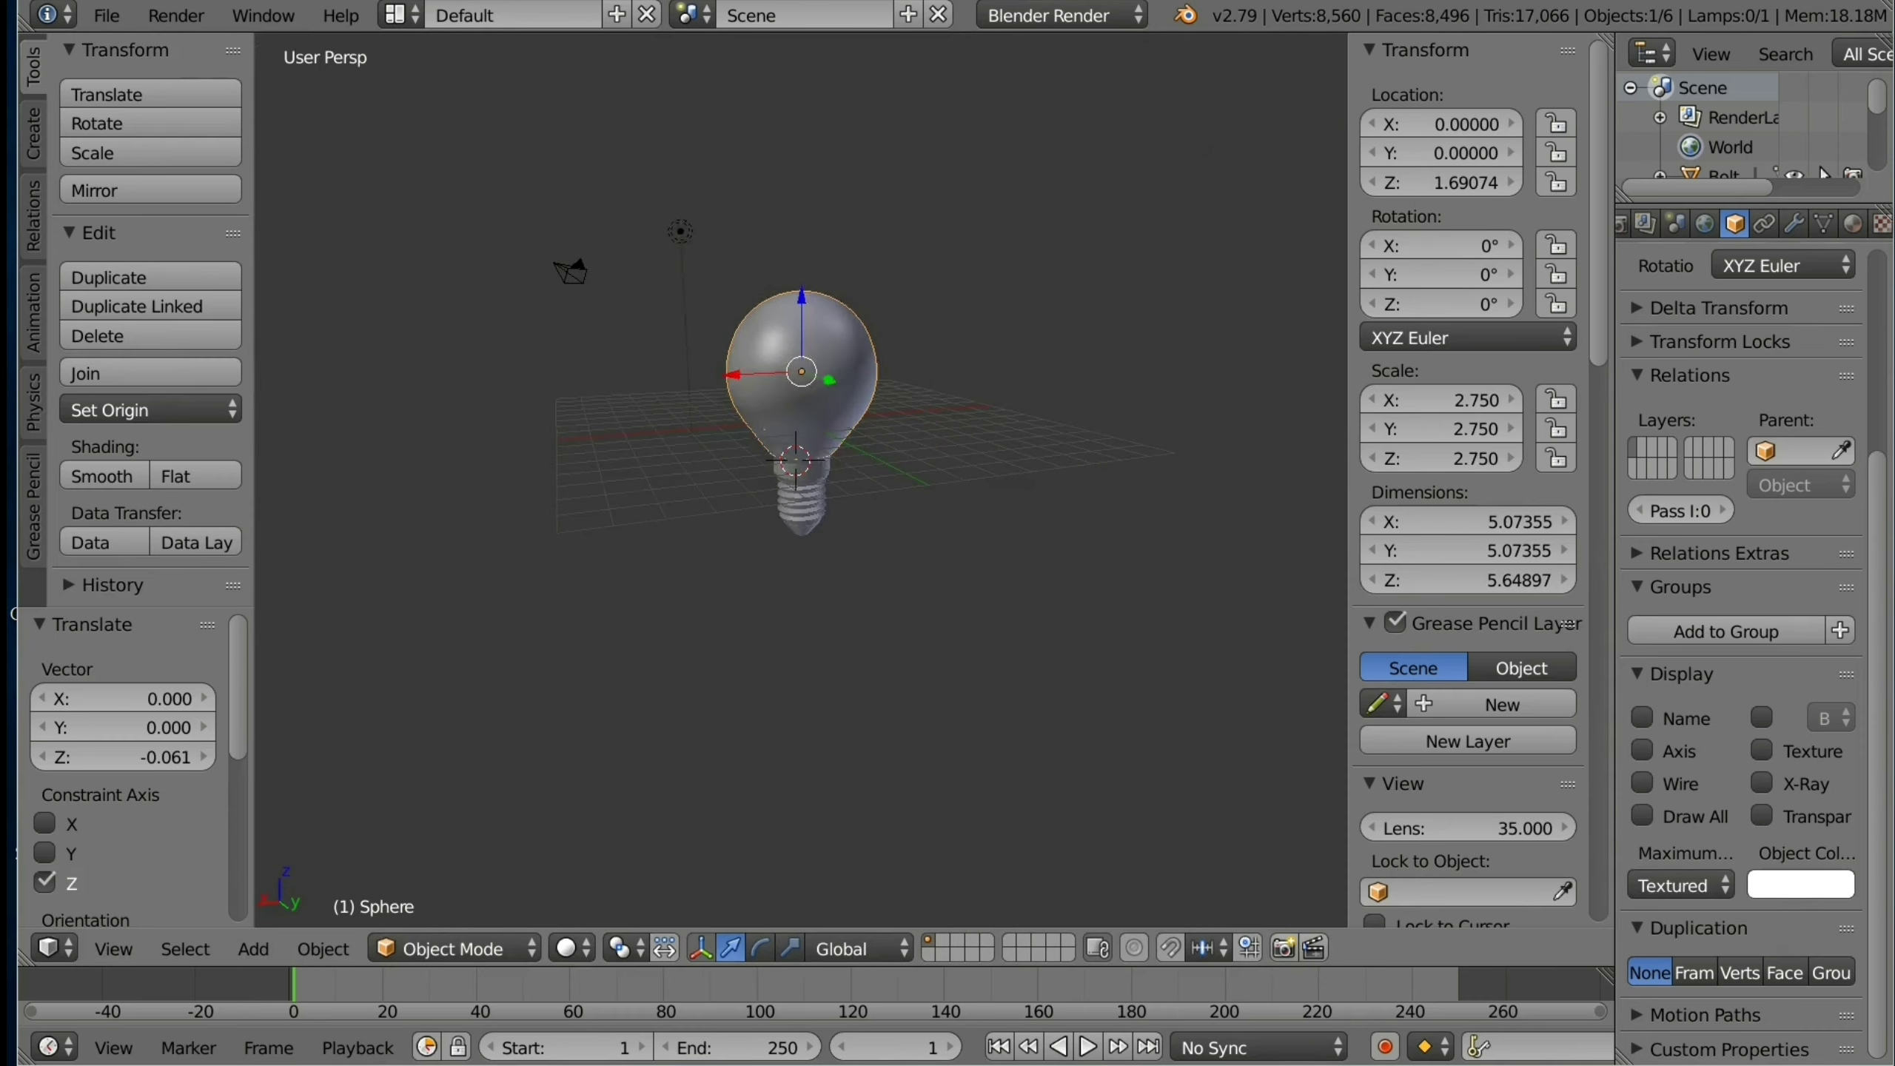
Step: Reposition the lamp beside the bulb along X and Y, checking from top view
{"action": "right_click", "coordinate": [681, 232]}
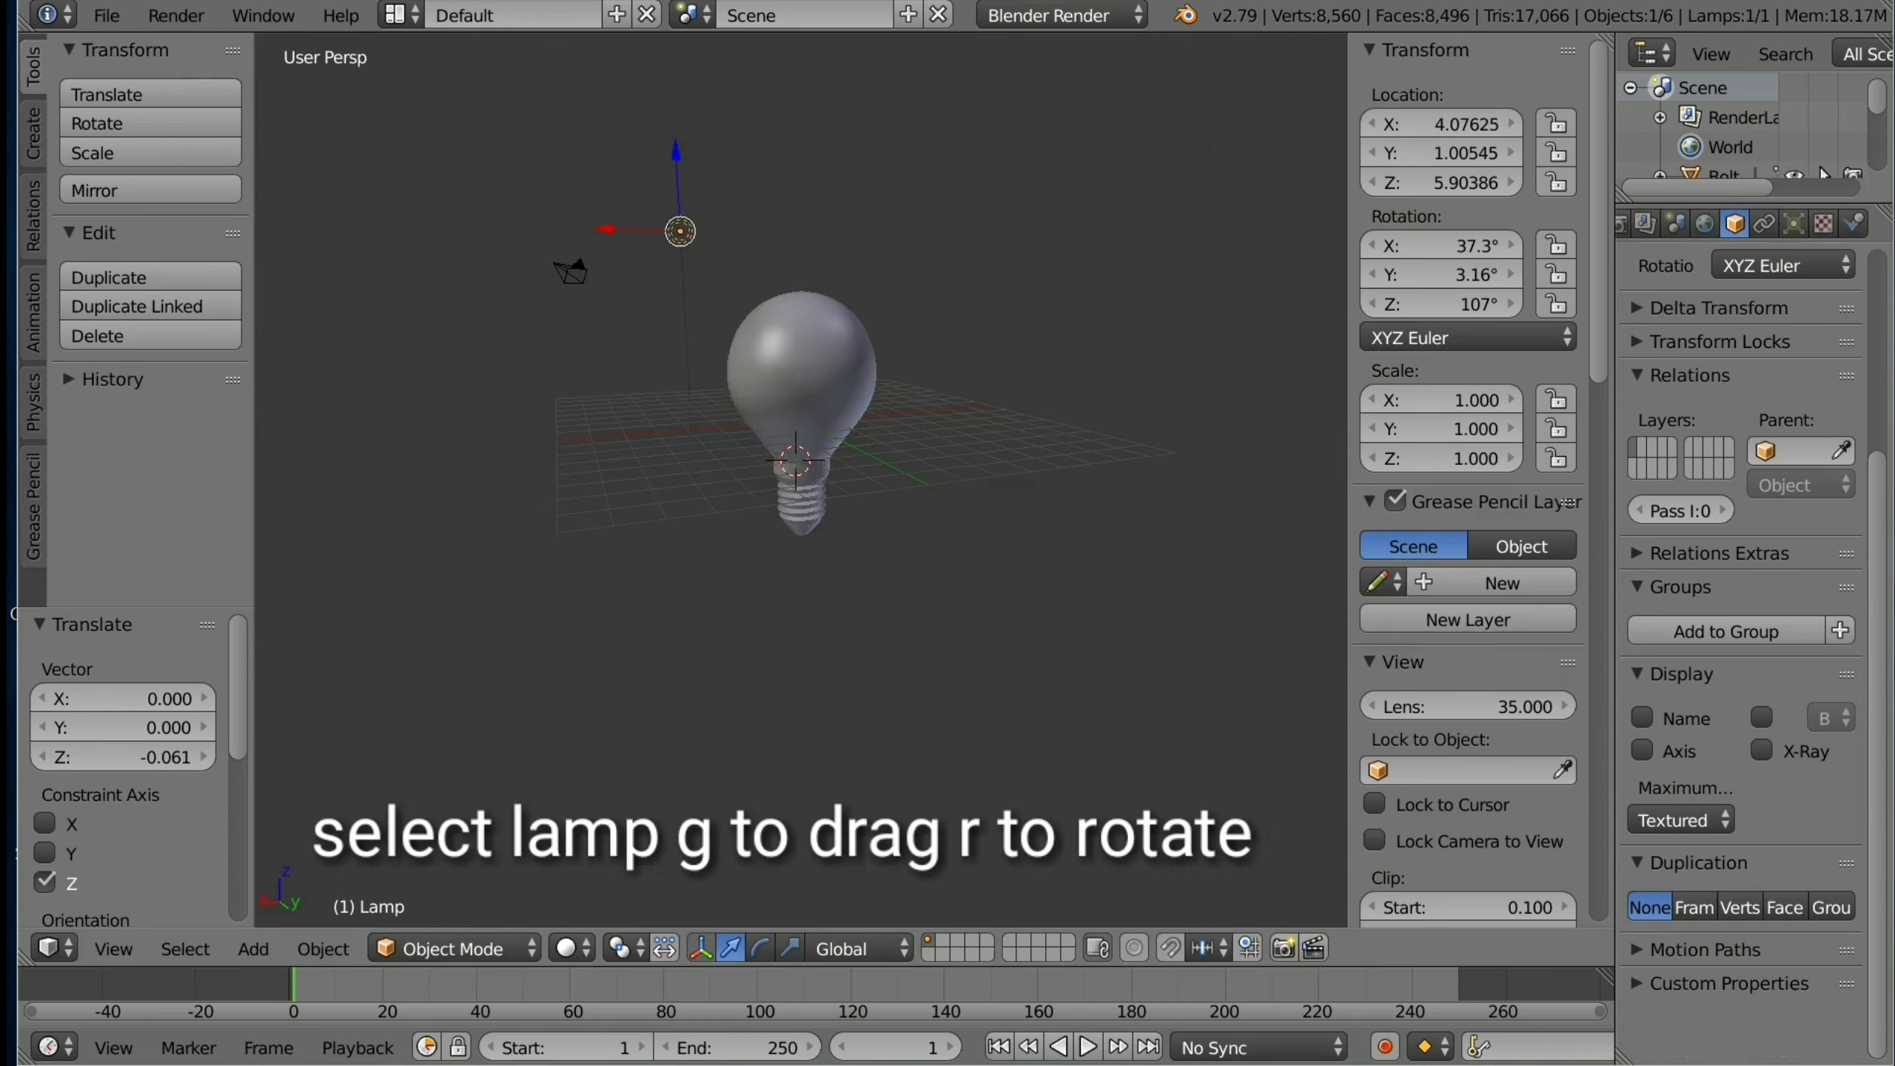
{"action": "key", "text": "g"}
{"action": "key", "text": "x"}
{"action": "key", "text": "Return"}
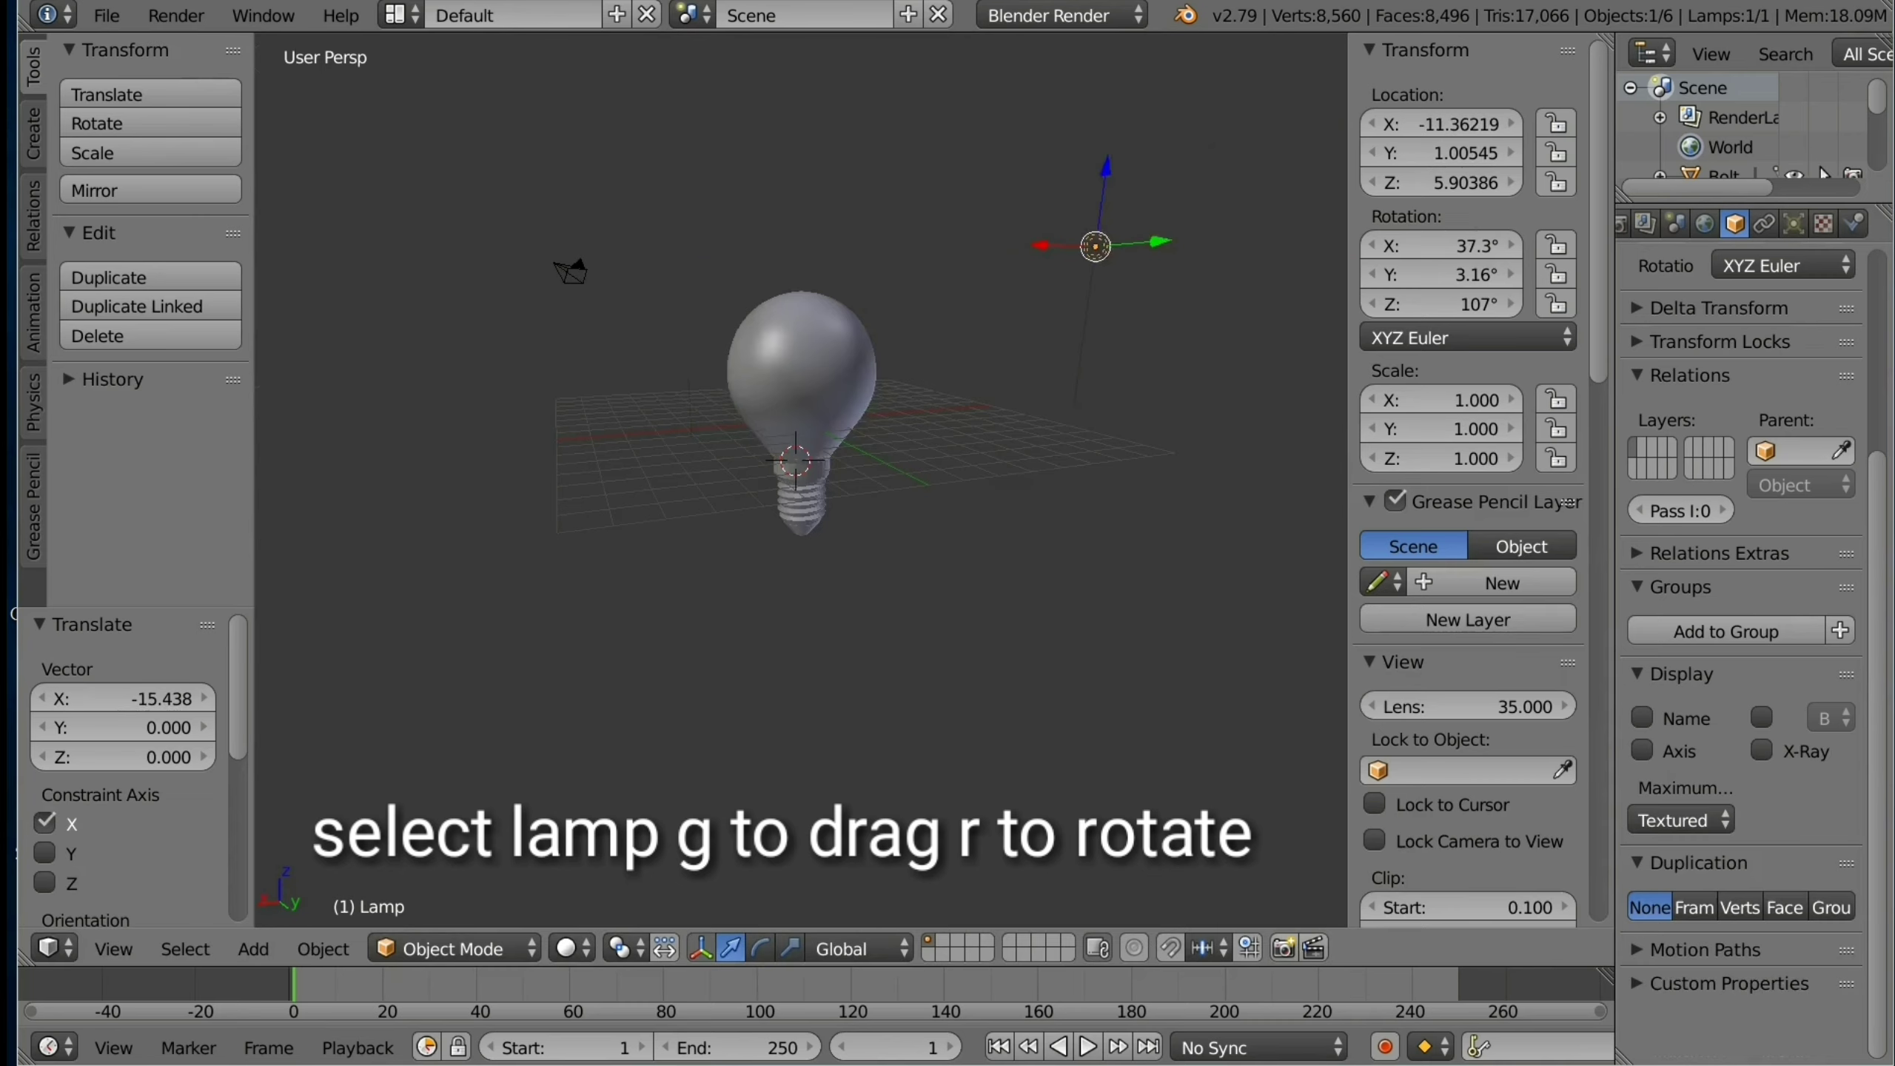
{"action": "key", "text": "KP_7"}
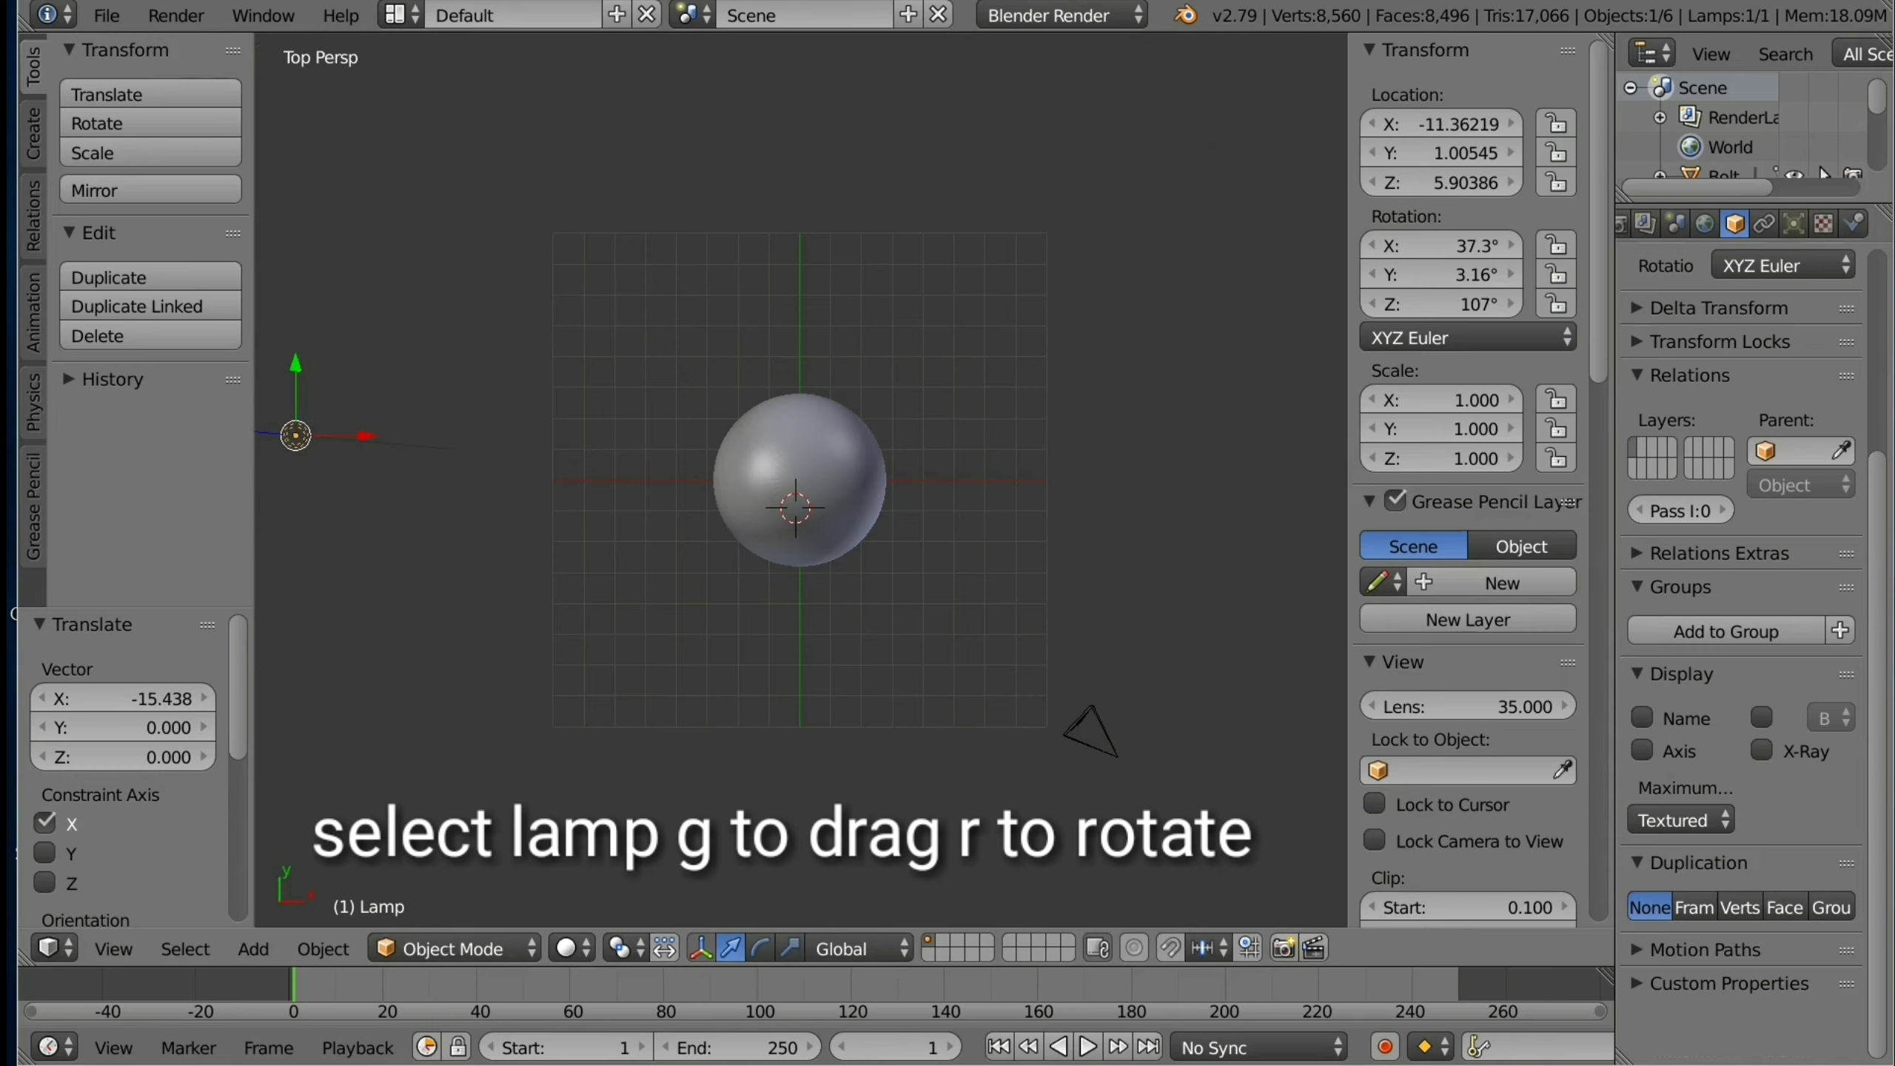
{"action": "key", "text": "g"}
{"action": "key", "text": "x"}
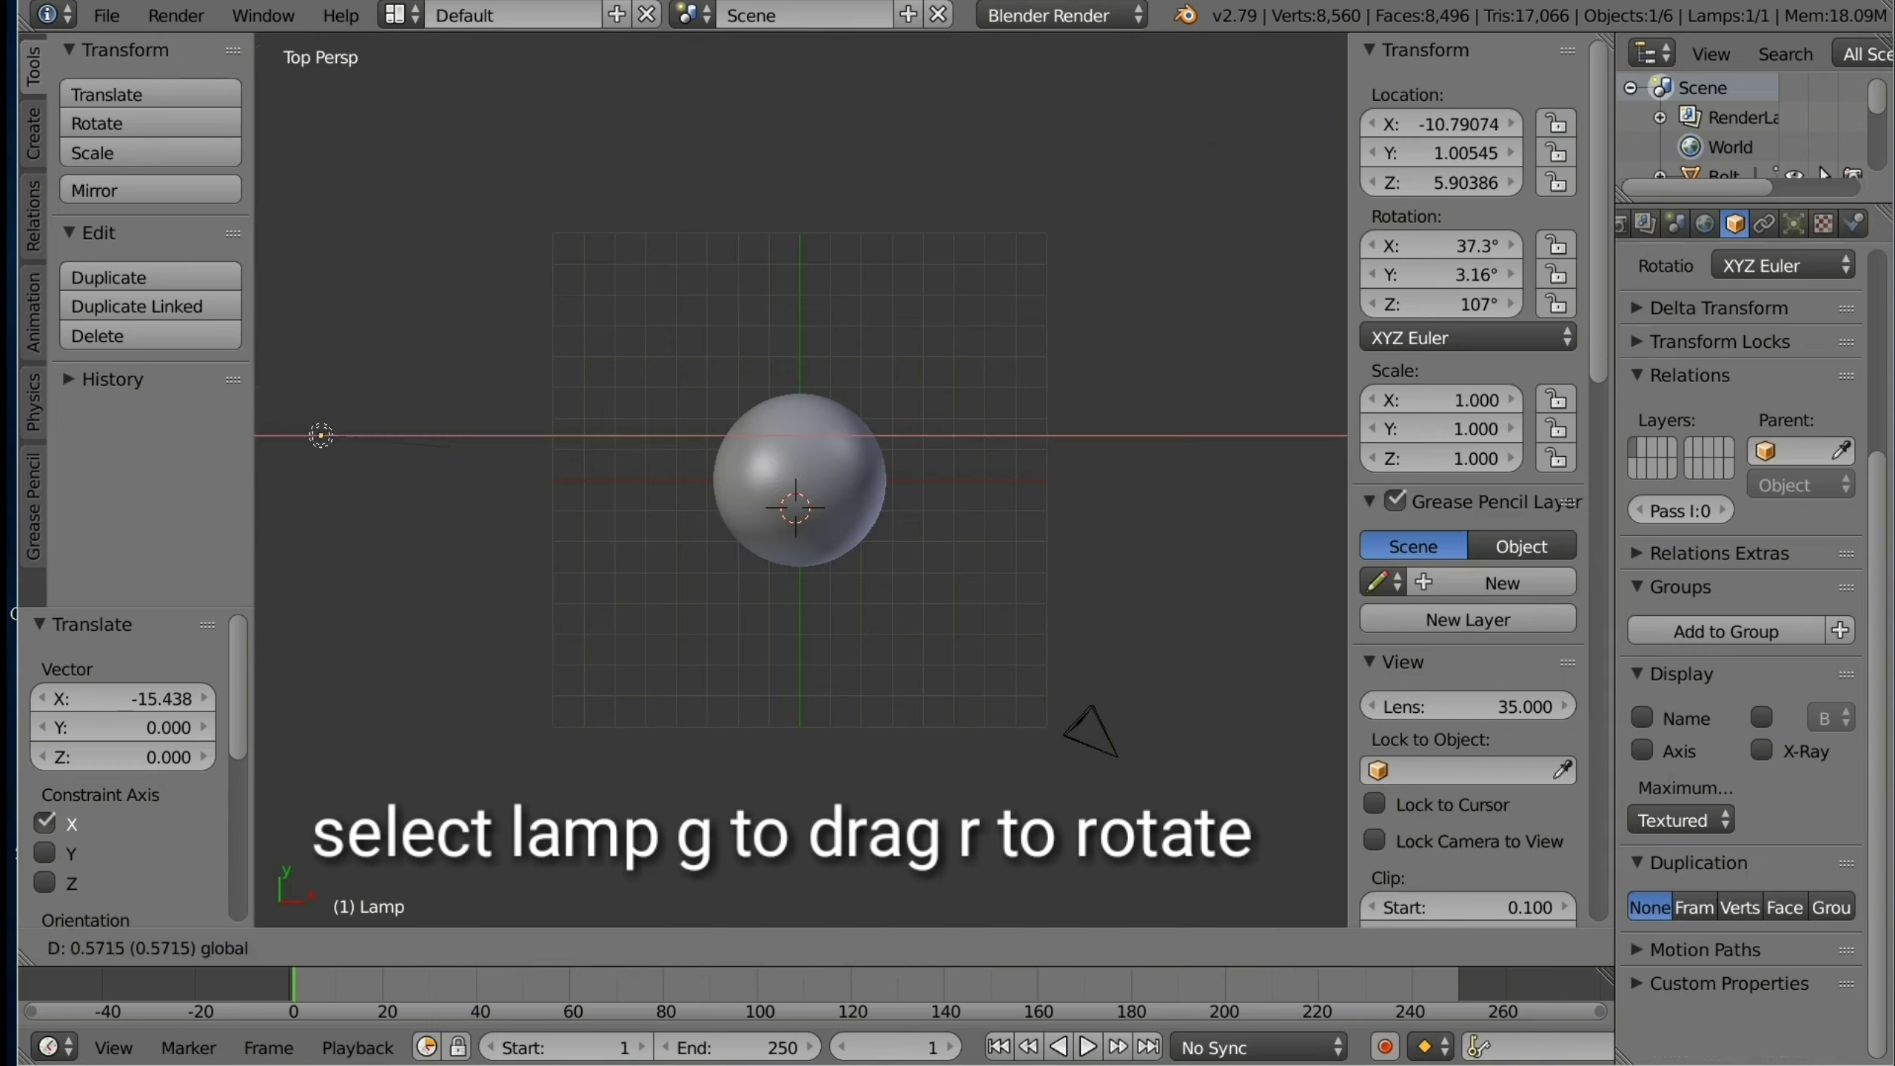
{"action": "key", "text": "Return"}
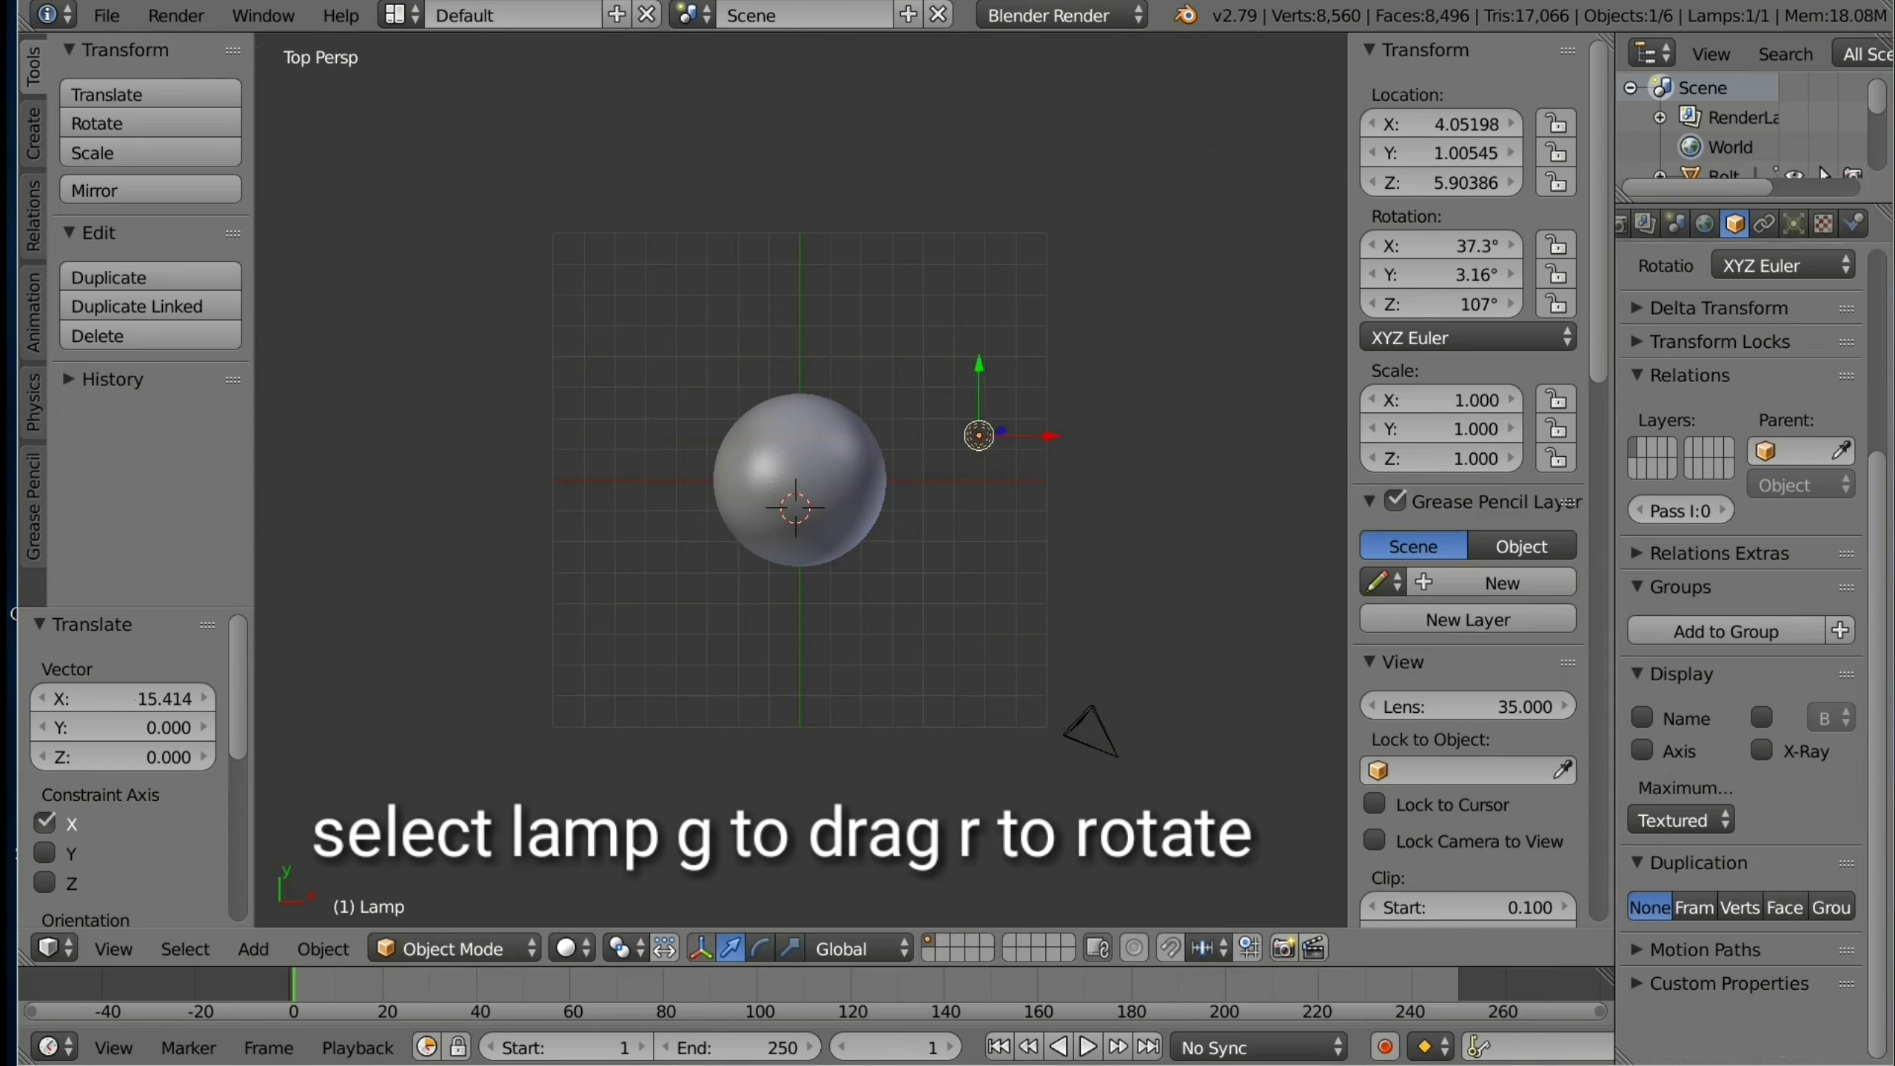
{"action": "key", "text": "g"}
{"action": "key", "text": "y"}
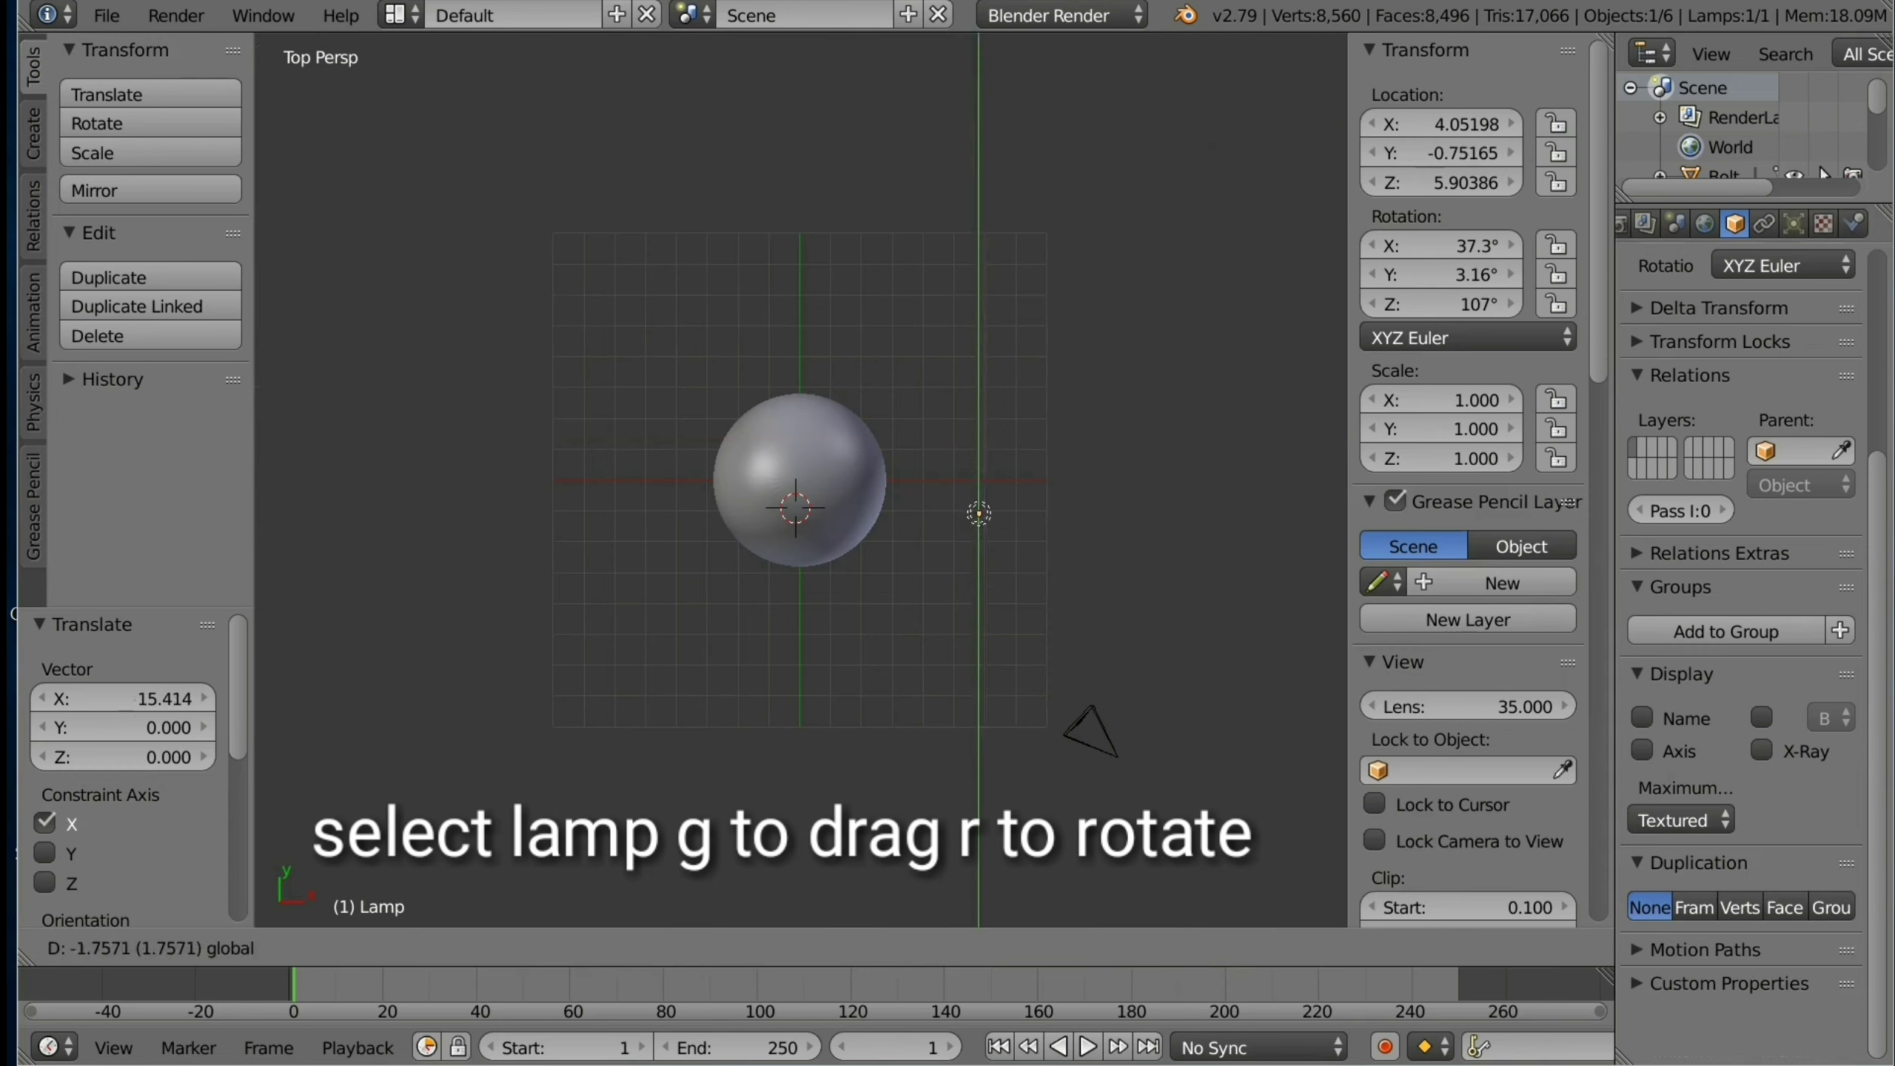
{"action": "key", "text": "Return"}
Step: Make the lamp a Hemi light, rotate it 42.6° and scale it up to 6.320
{"action": "scroll", "coordinate": [1738, 126], "scroll_direction": "down", "scroll_amount": 3}
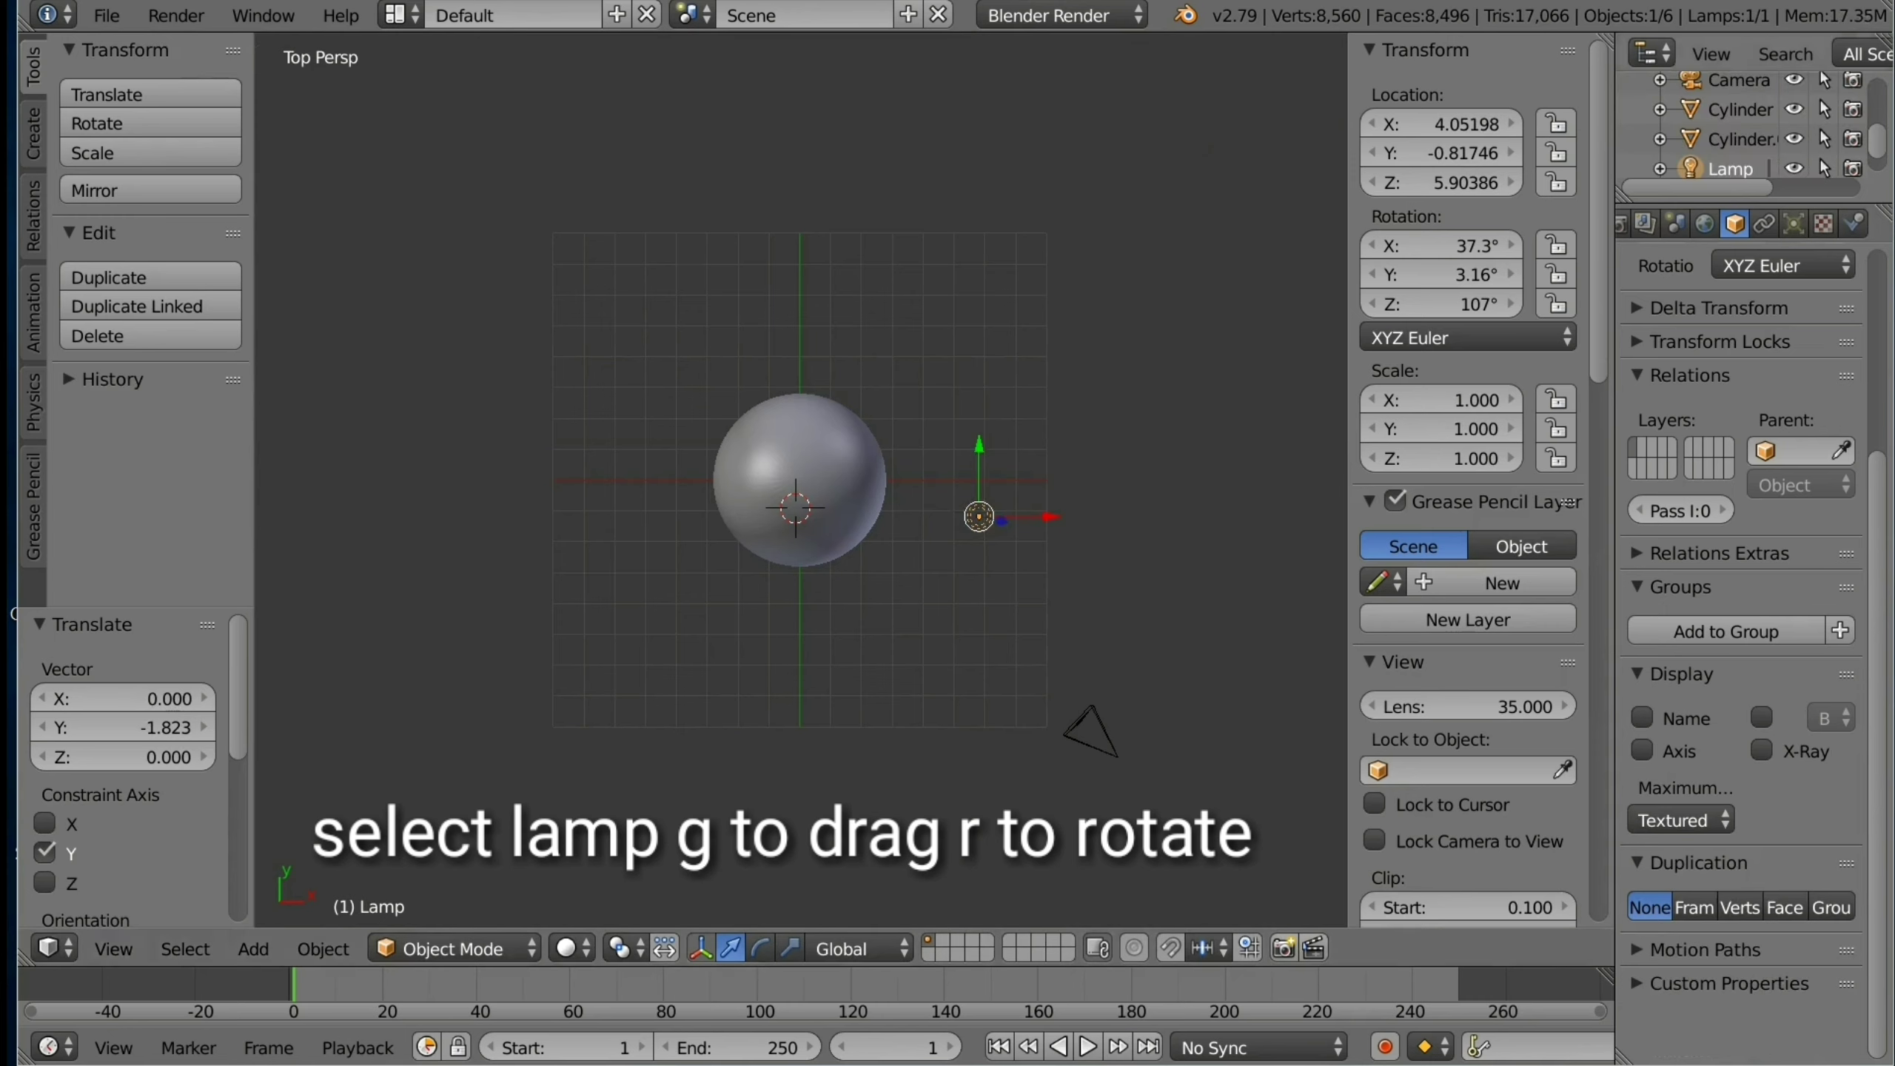
{"action": "left_click", "coordinate": [1794, 224]}
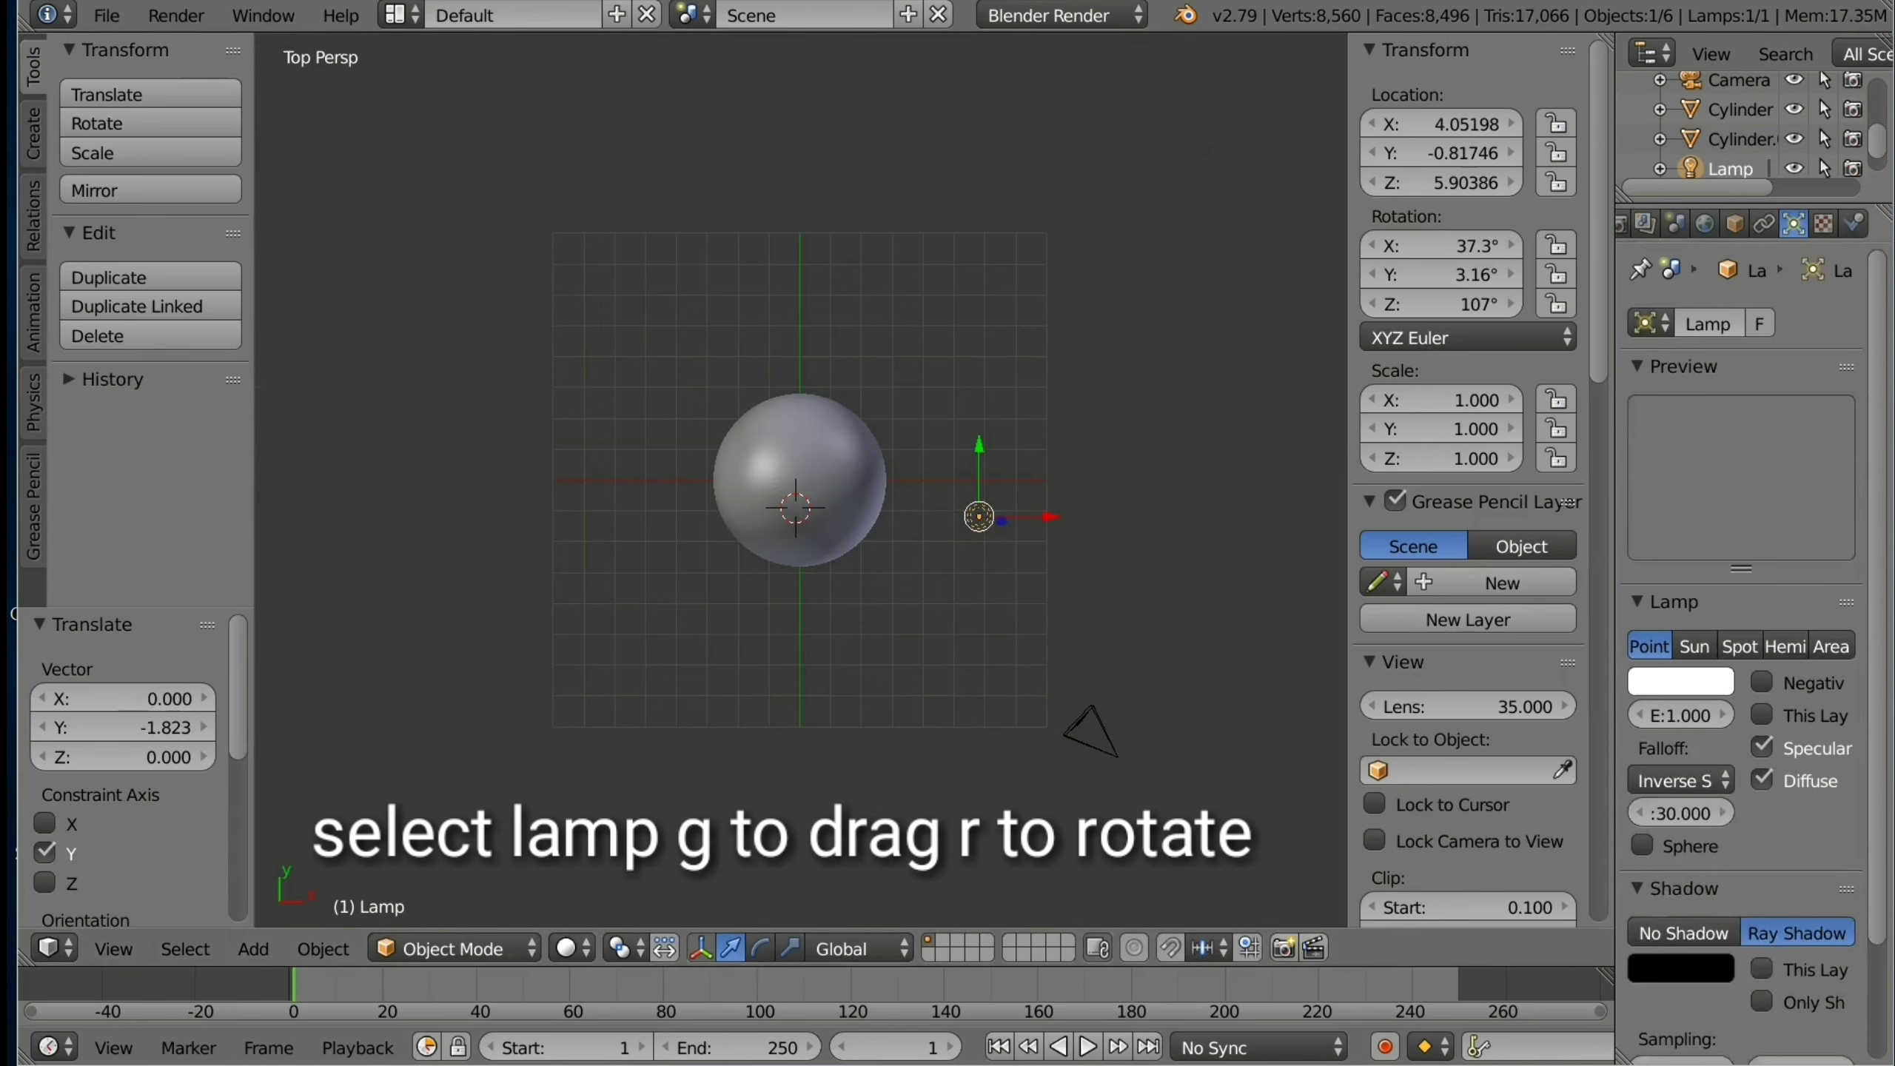
{"action": "left_click", "coordinate": [1785, 646]}
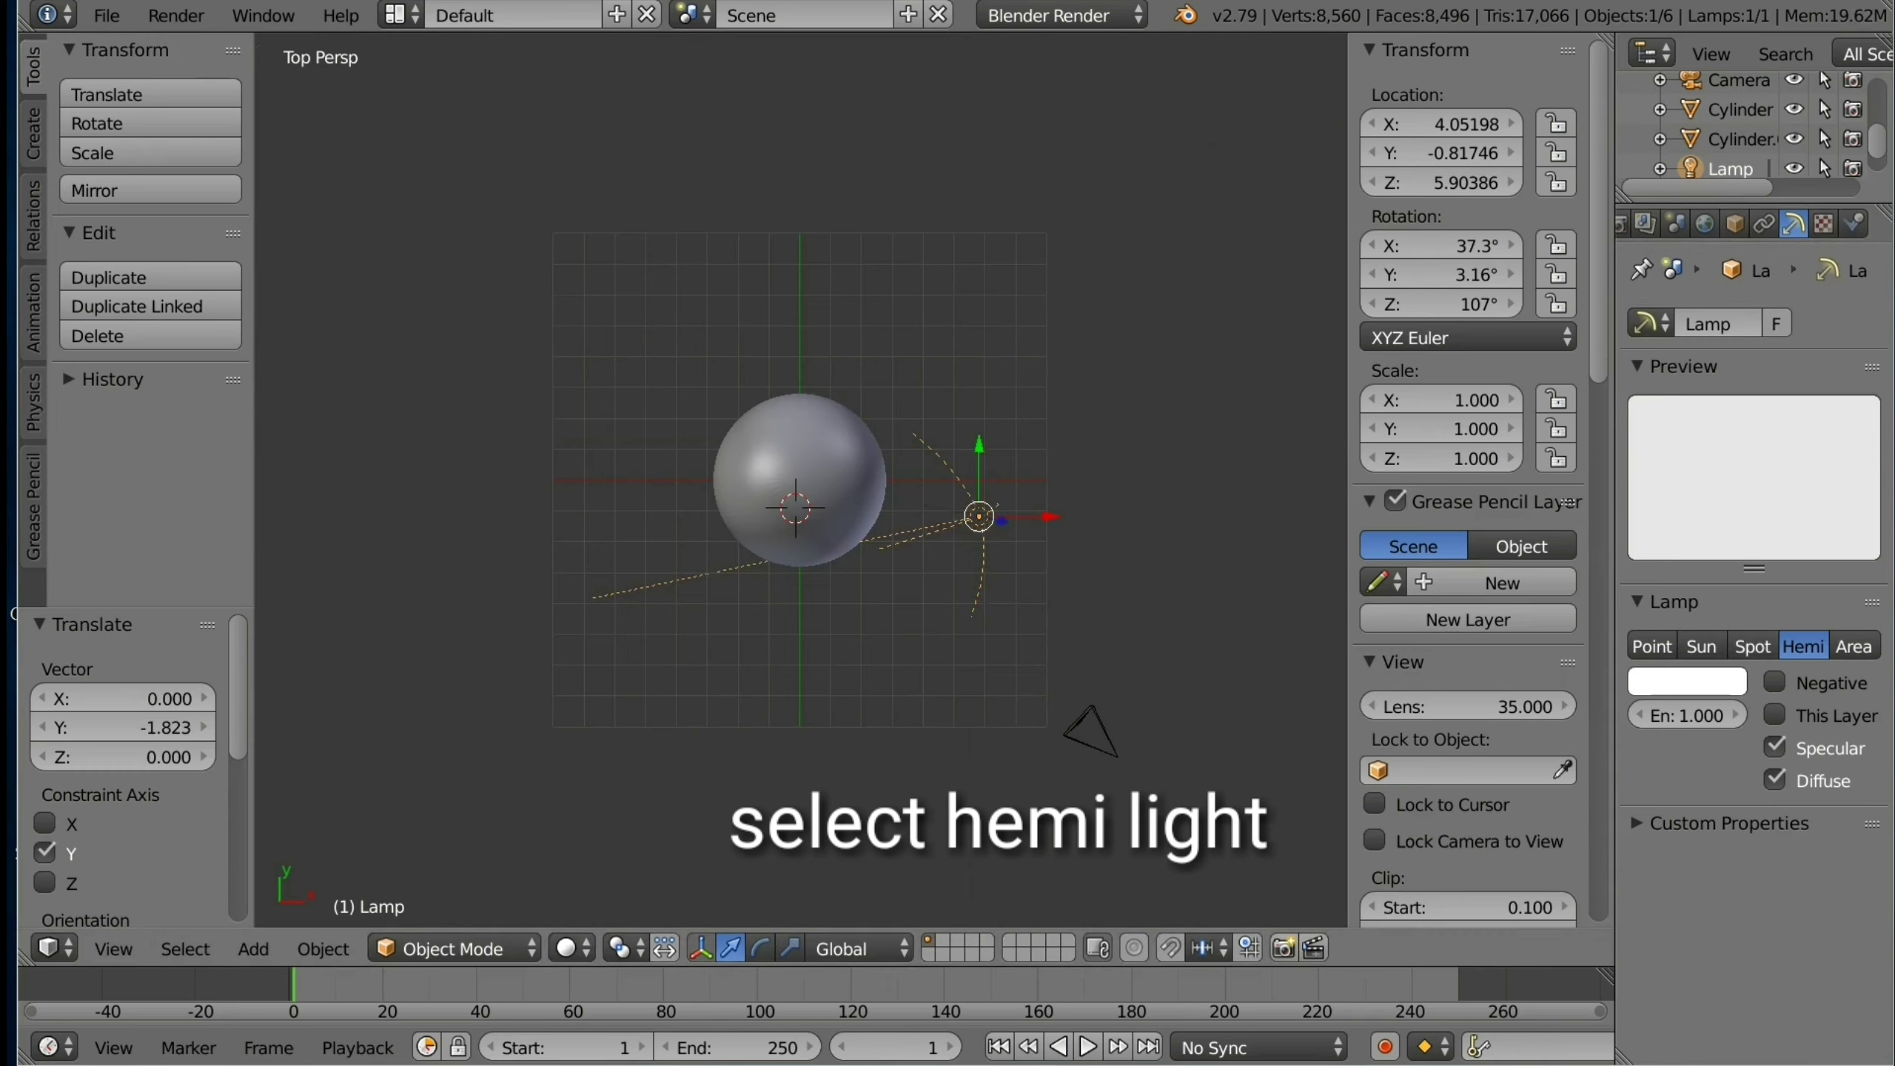
{"action": "key", "text": "r"}
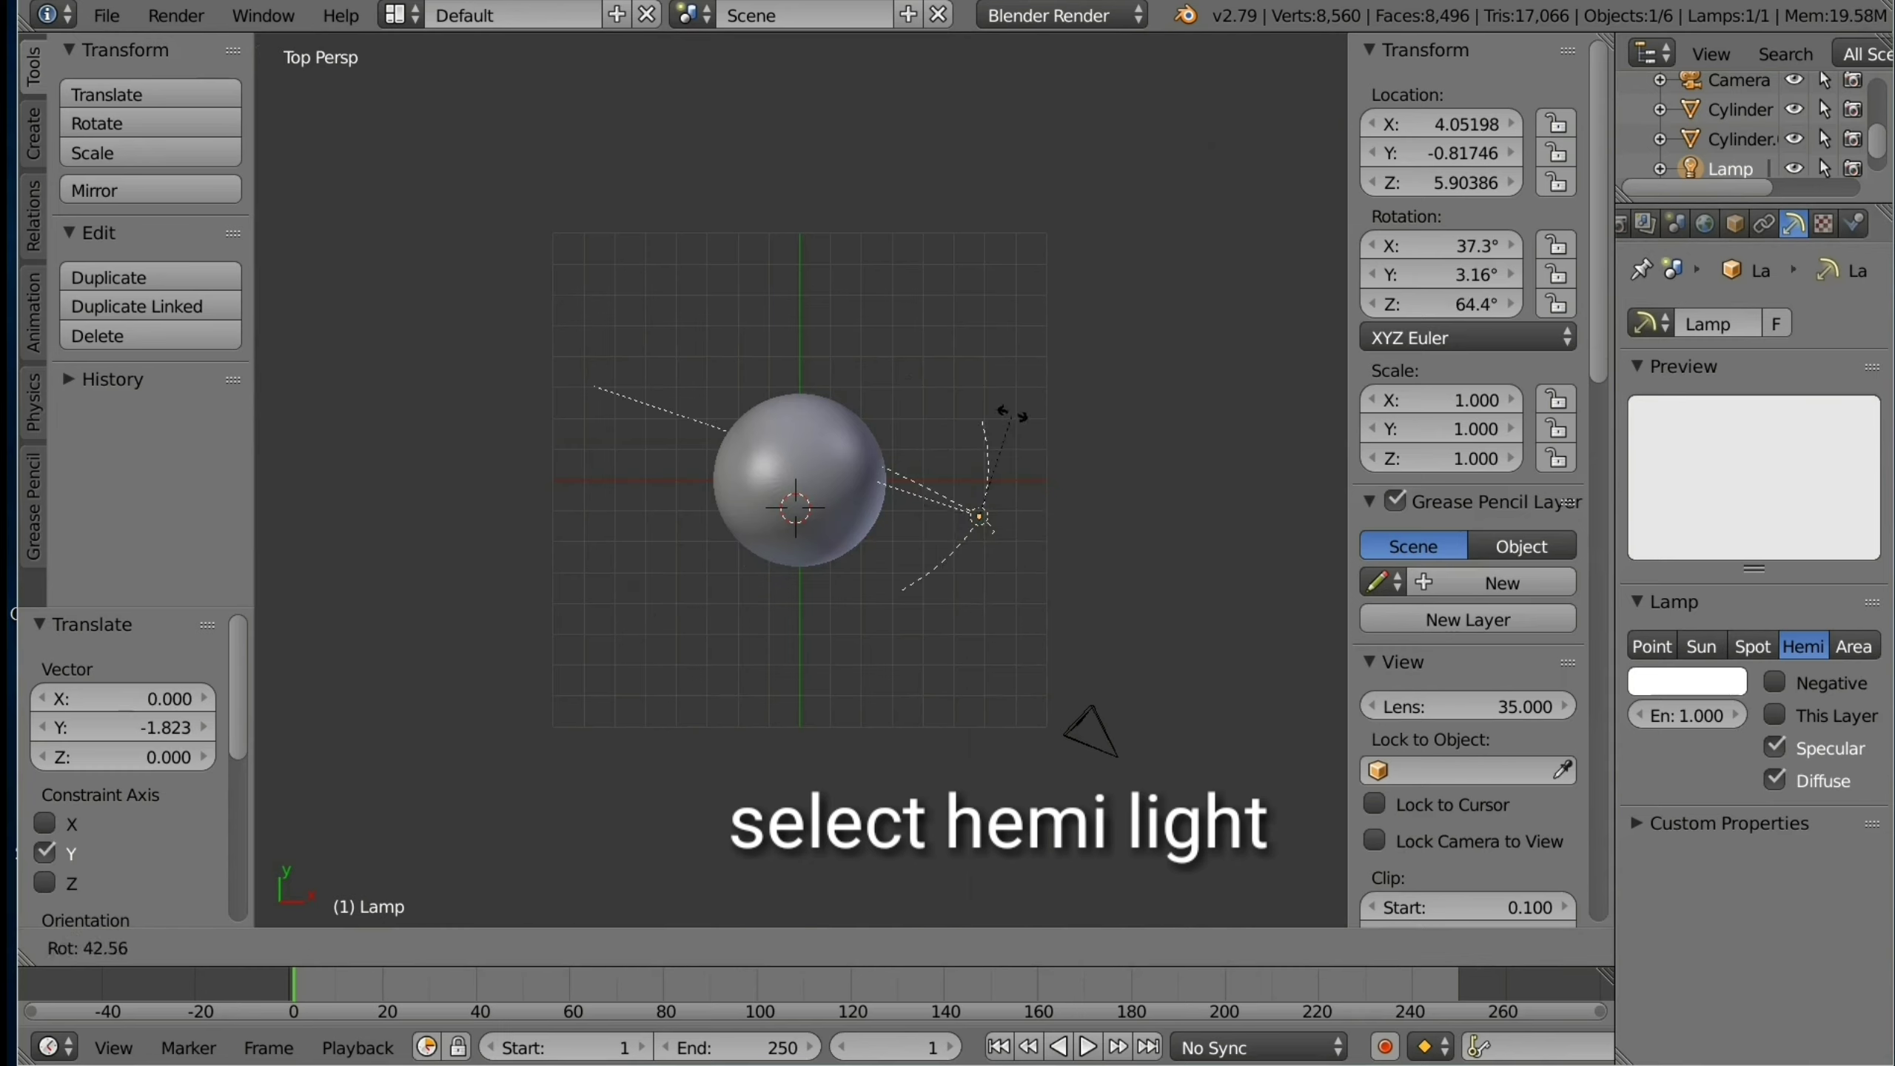
{"action": "left_click", "coordinate": [1012, 414]}
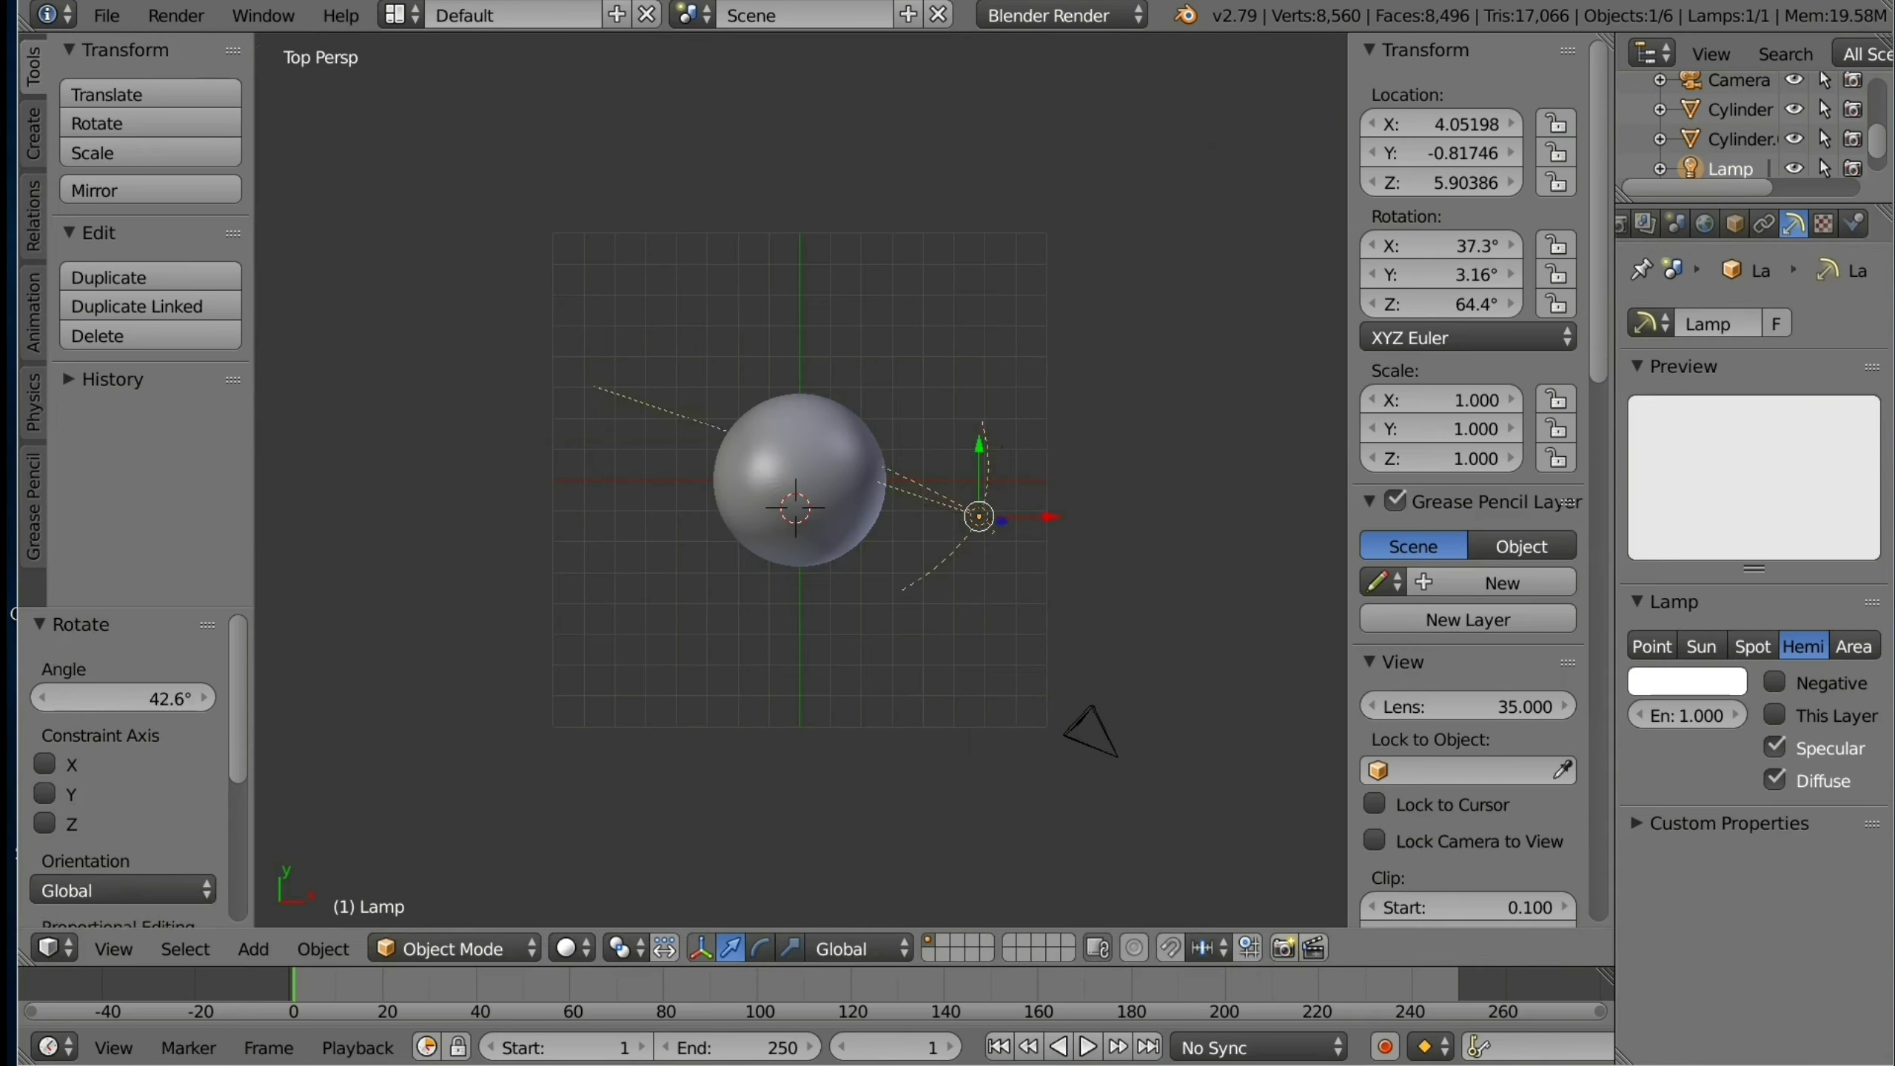
{"action": "key", "text": "s"}
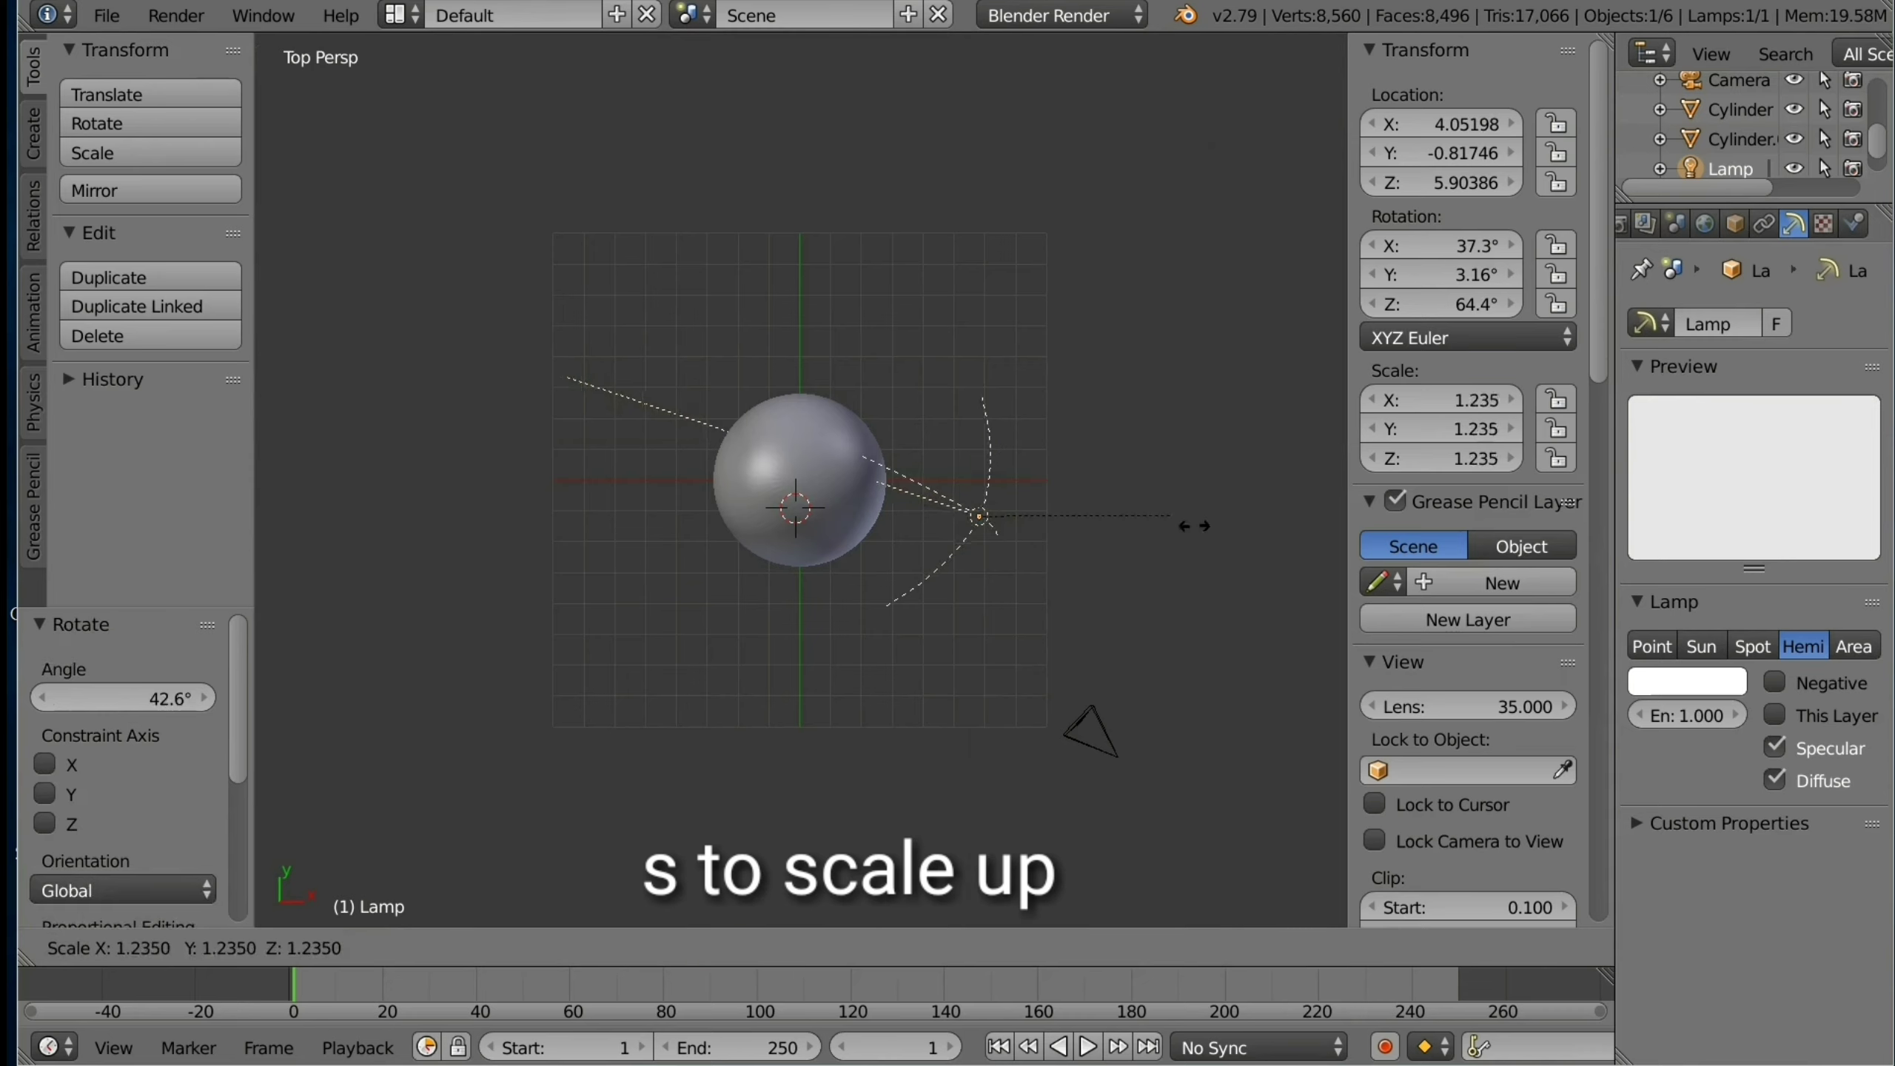
{"action": "left_click", "coordinate": [567, 821]}
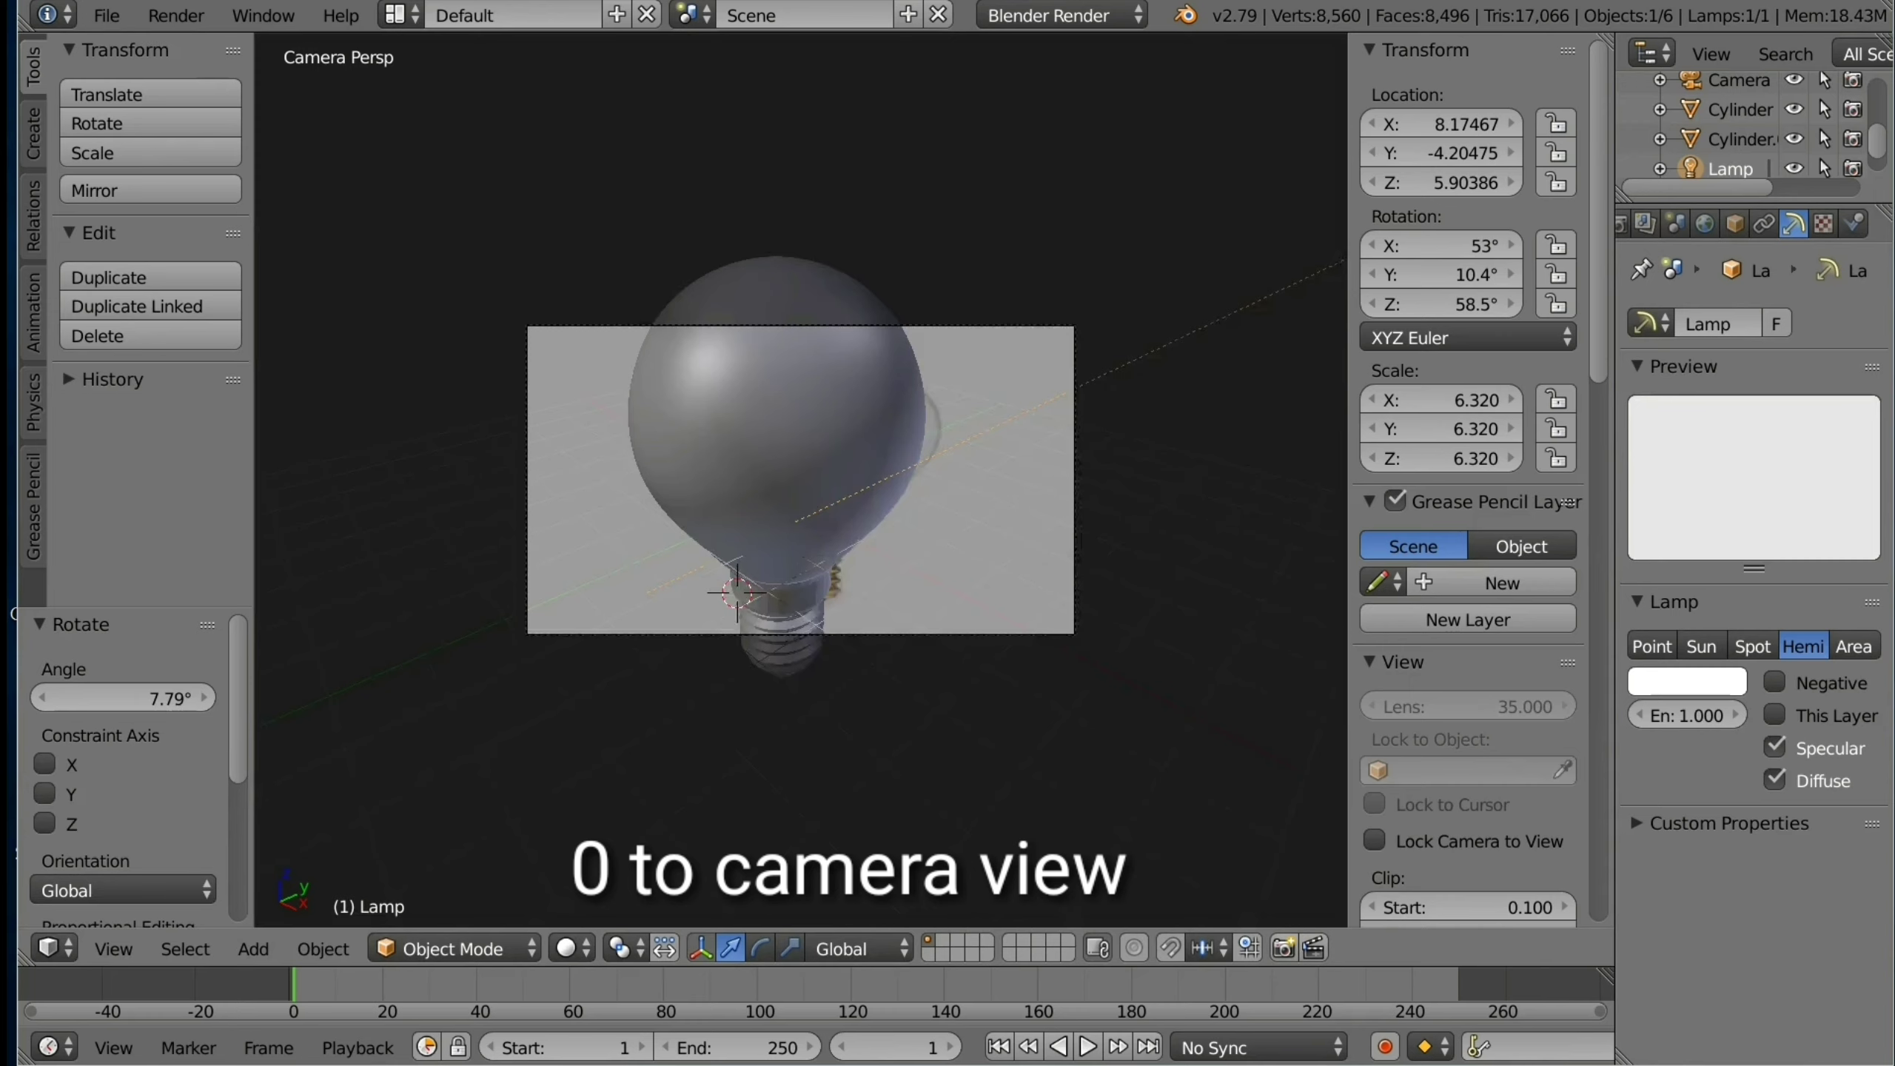
Step: Enable Lock Camera to View in the N panel
{"action": "scroll", "coordinate": [800, 480], "scroll_direction": "up", "scroll_amount": 1}
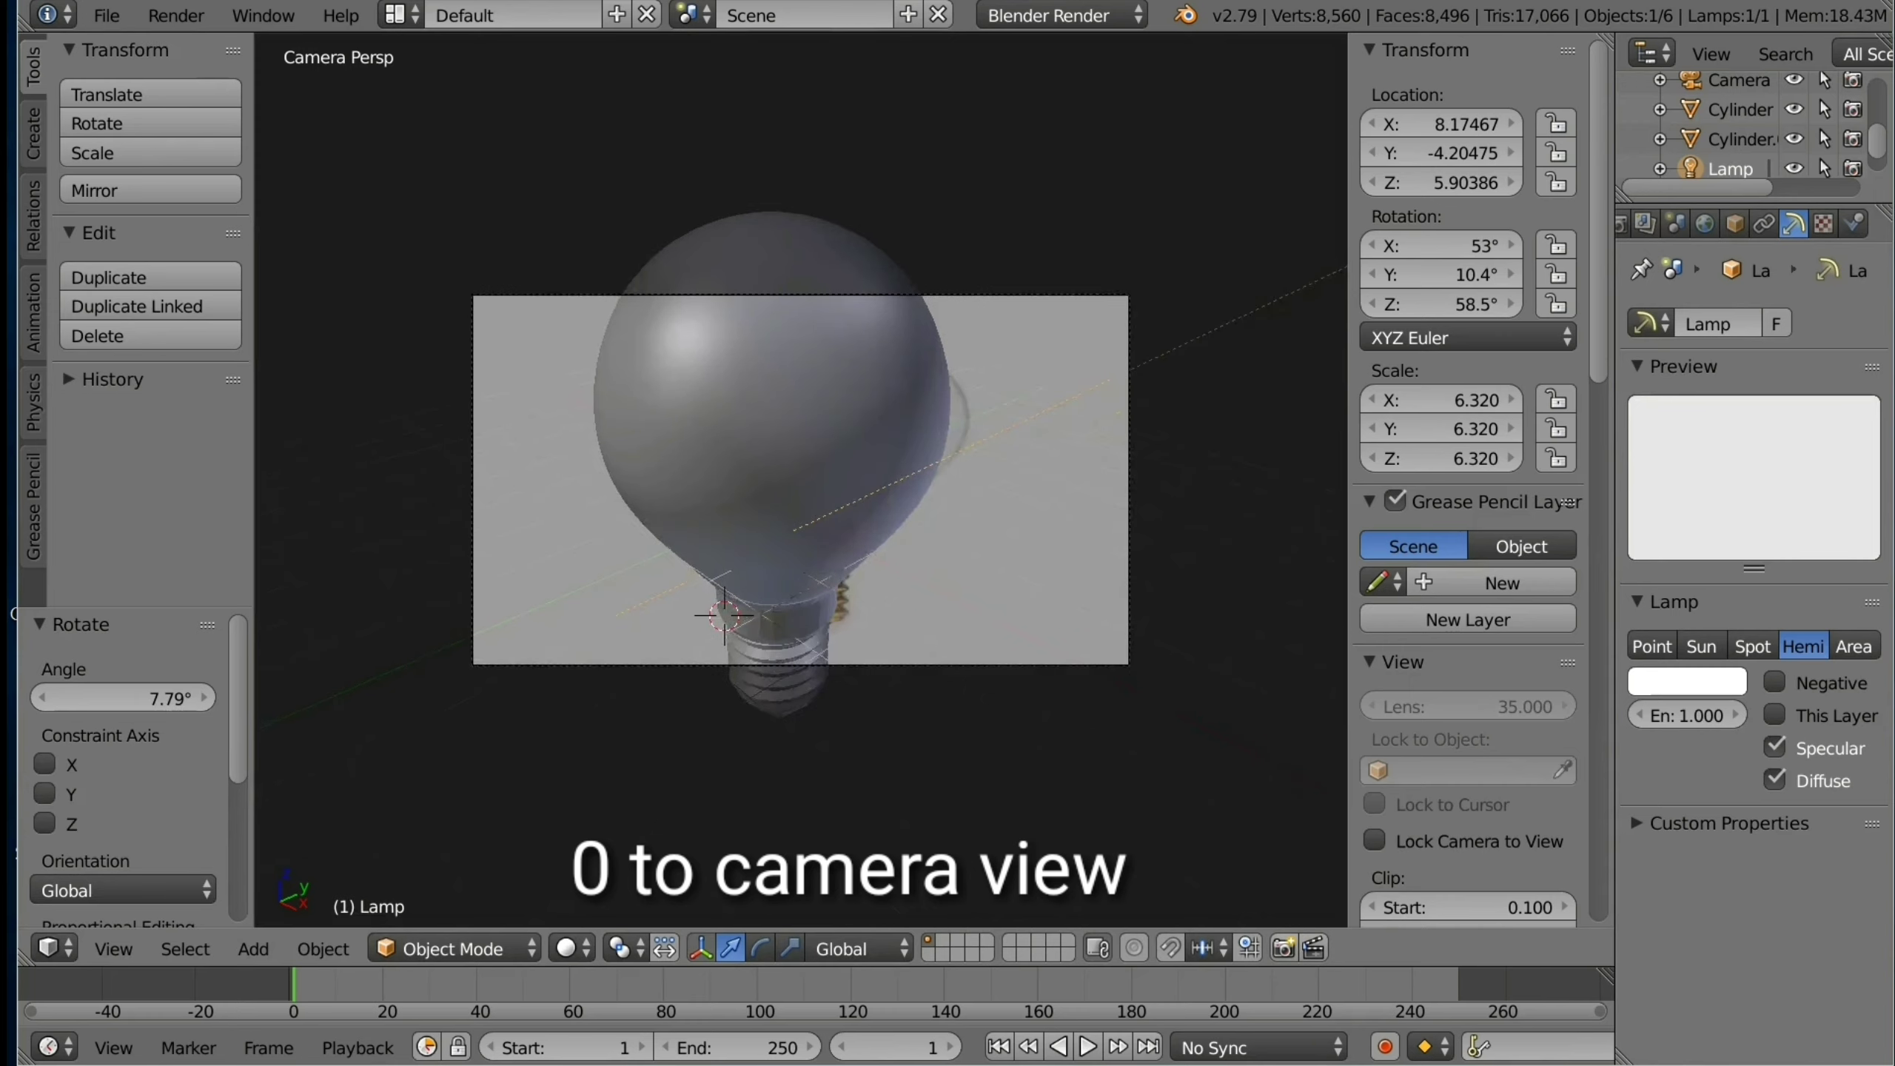
{"action": "scroll", "coordinate": [800, 480], "scroll_direction": "up", "scroll_amount": 2}
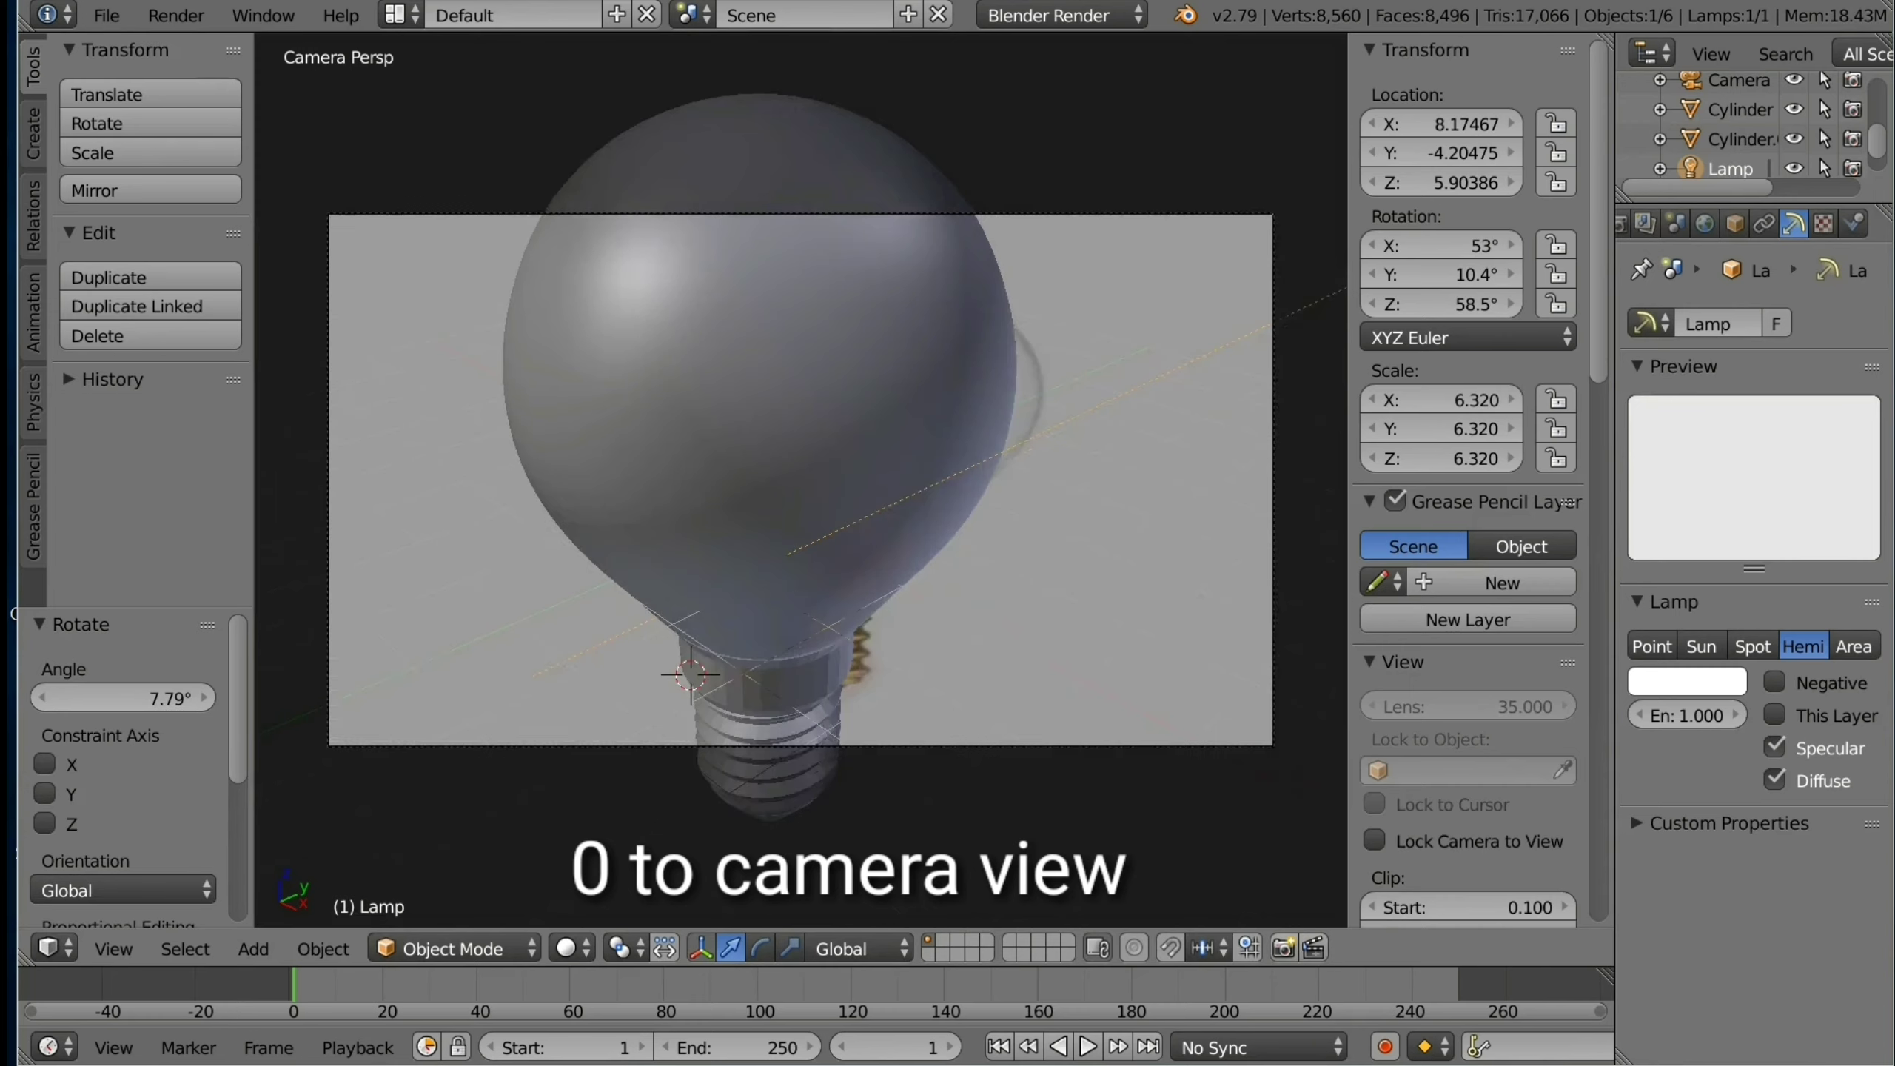
{"action": "scroll", "coordinate": [1468, 478], "scroll_direction": "down", "scroll_amount": 3}
{"action": "left_click", "coordinate": [1375, 722]}
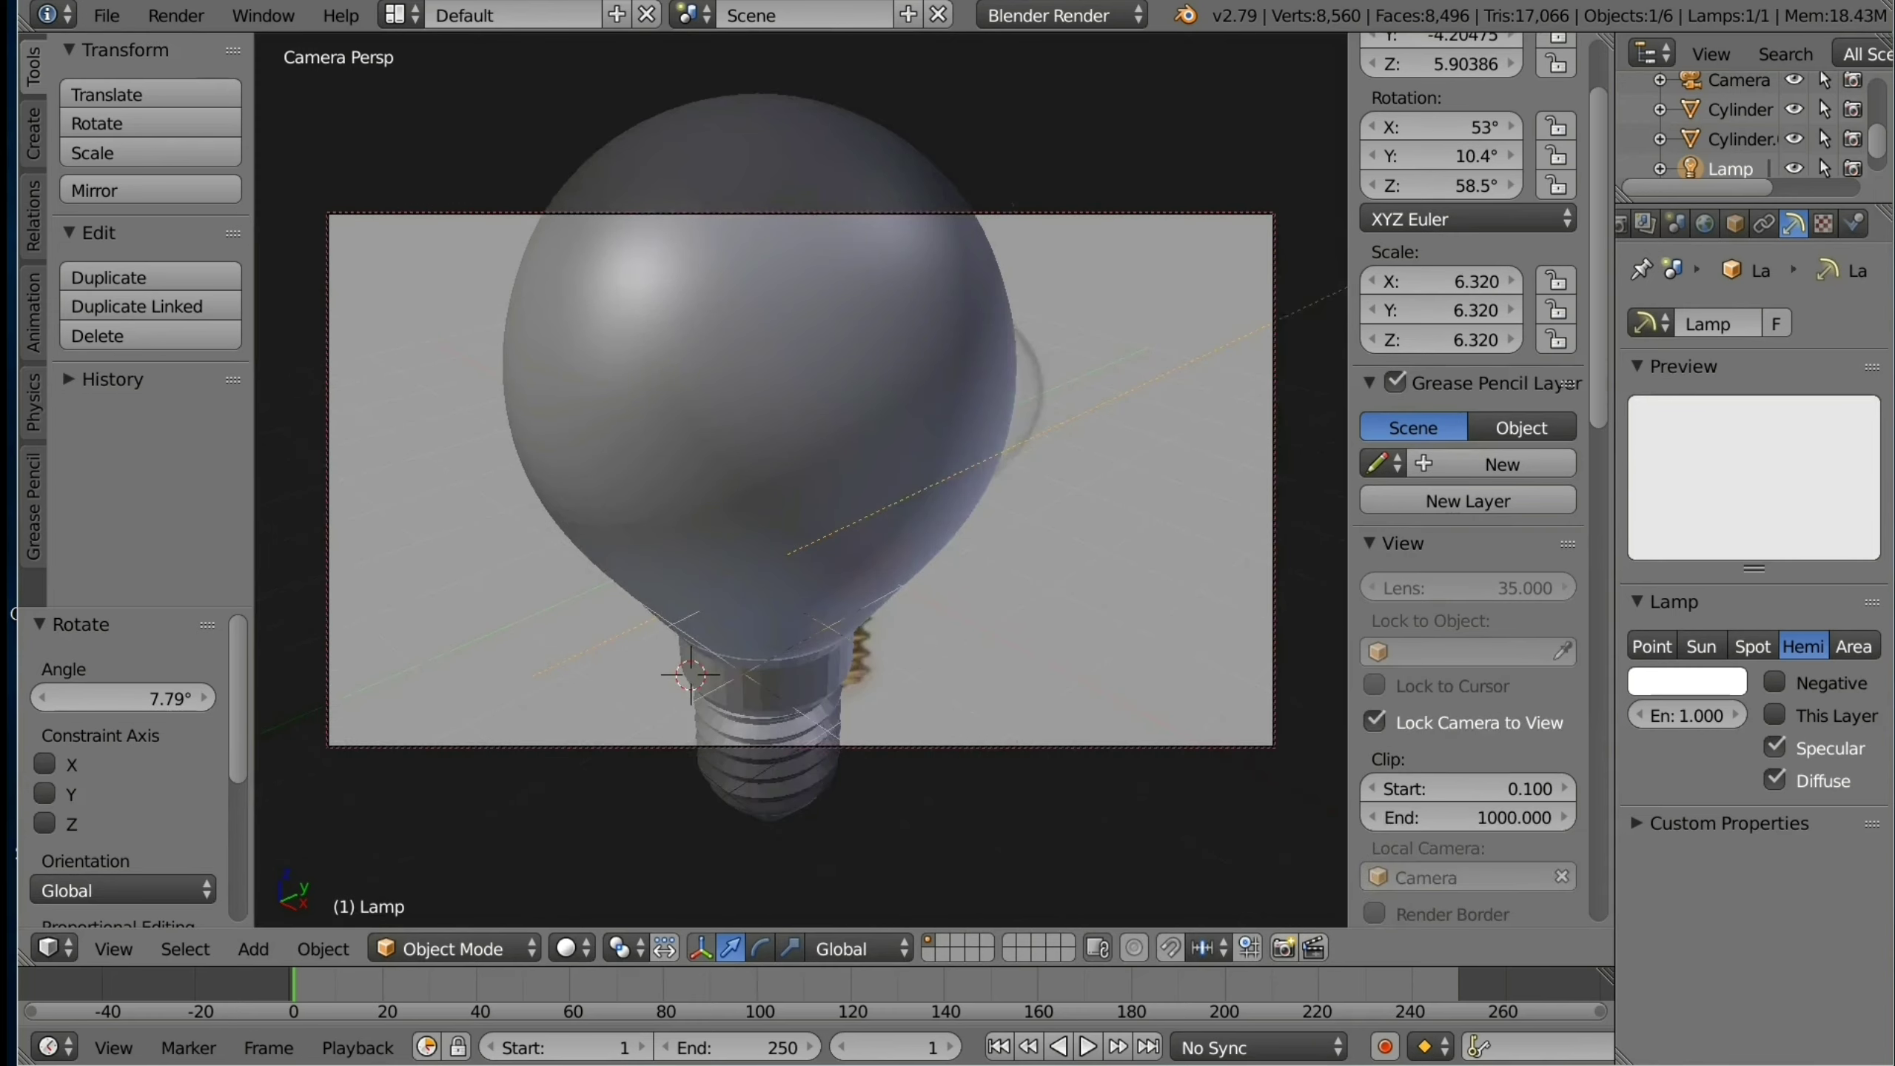
Step: Reframe the camera around the bulb and unlink the reference photo from Background Images
{"action": "scroll", "coordinate": [801, 480], "scroll_direction": "down", "scroll_amount": 3}
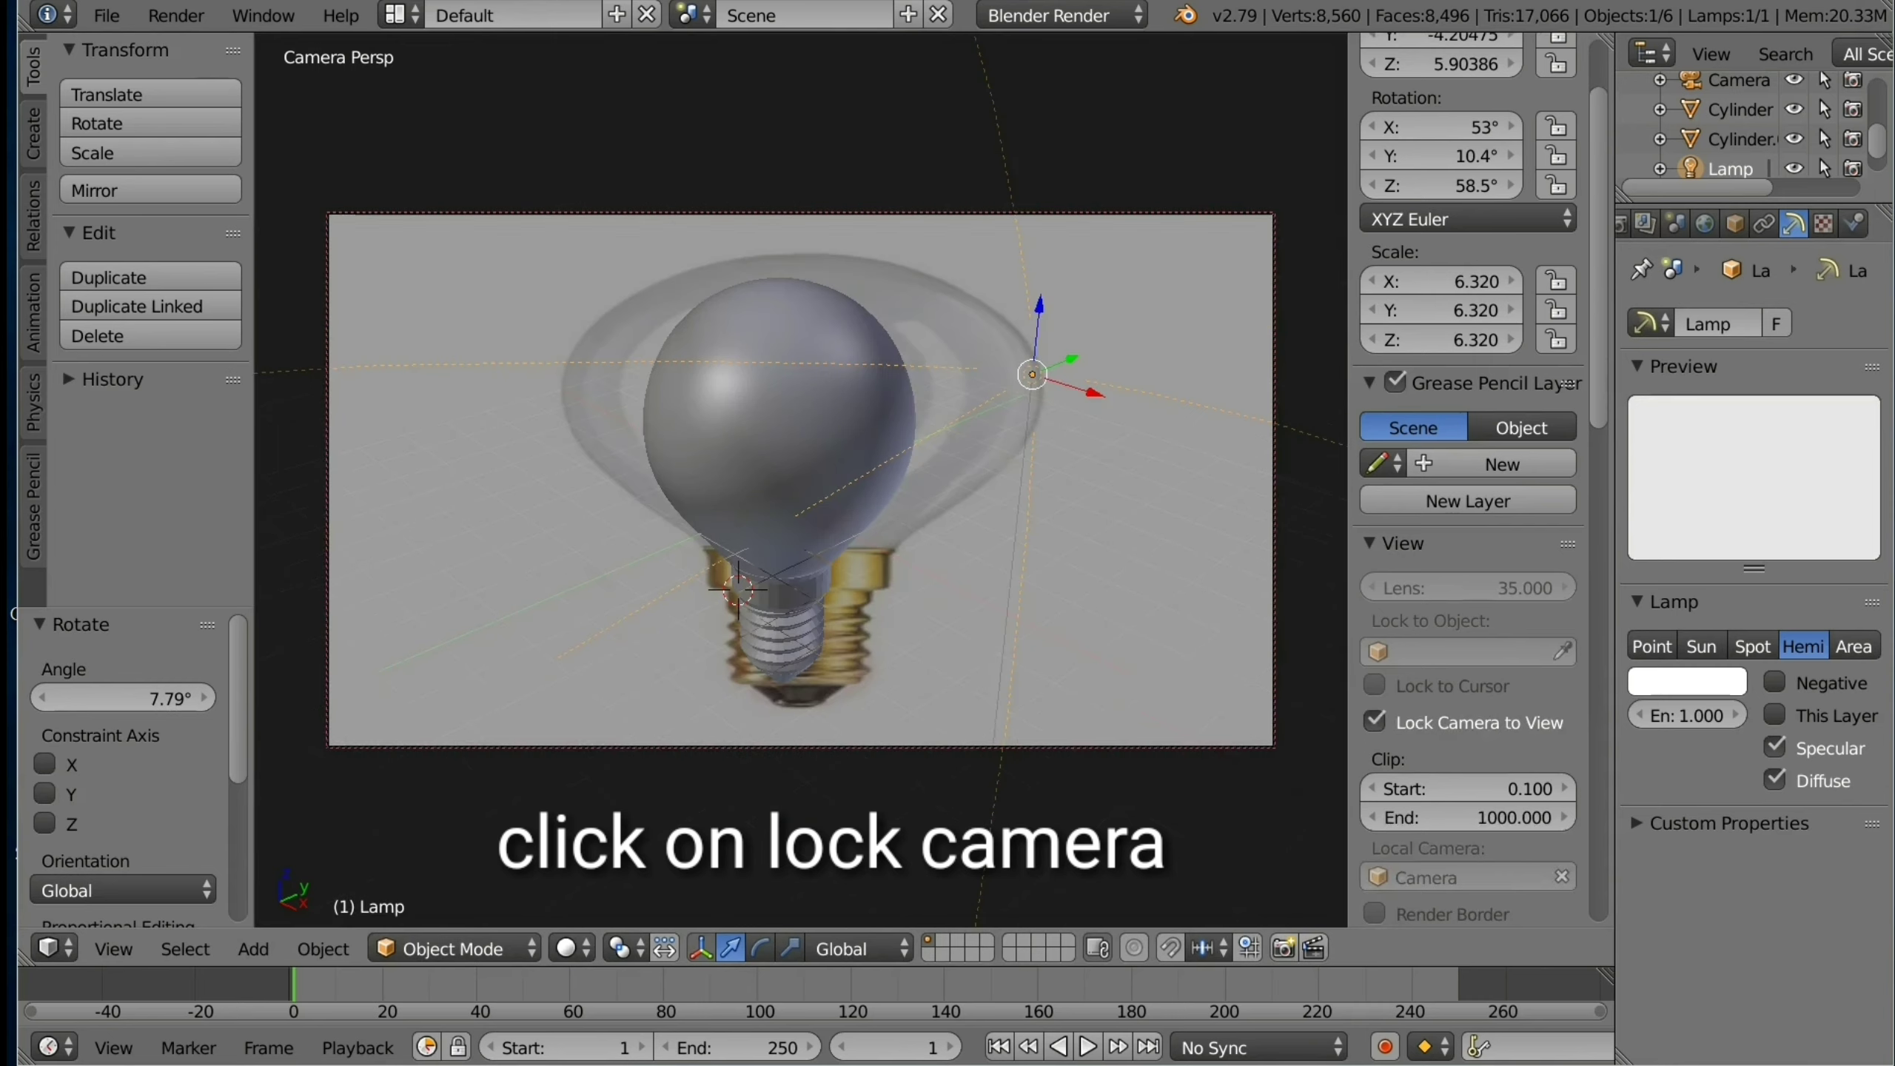
{"action": "middle_click_drag", "start_coordinate": [800, 480], "coordinate": [754, 493]}
{"action": "scroll", "coordinate": [800, 480], "scroll_direction": "up", "scroll_amount": 2}
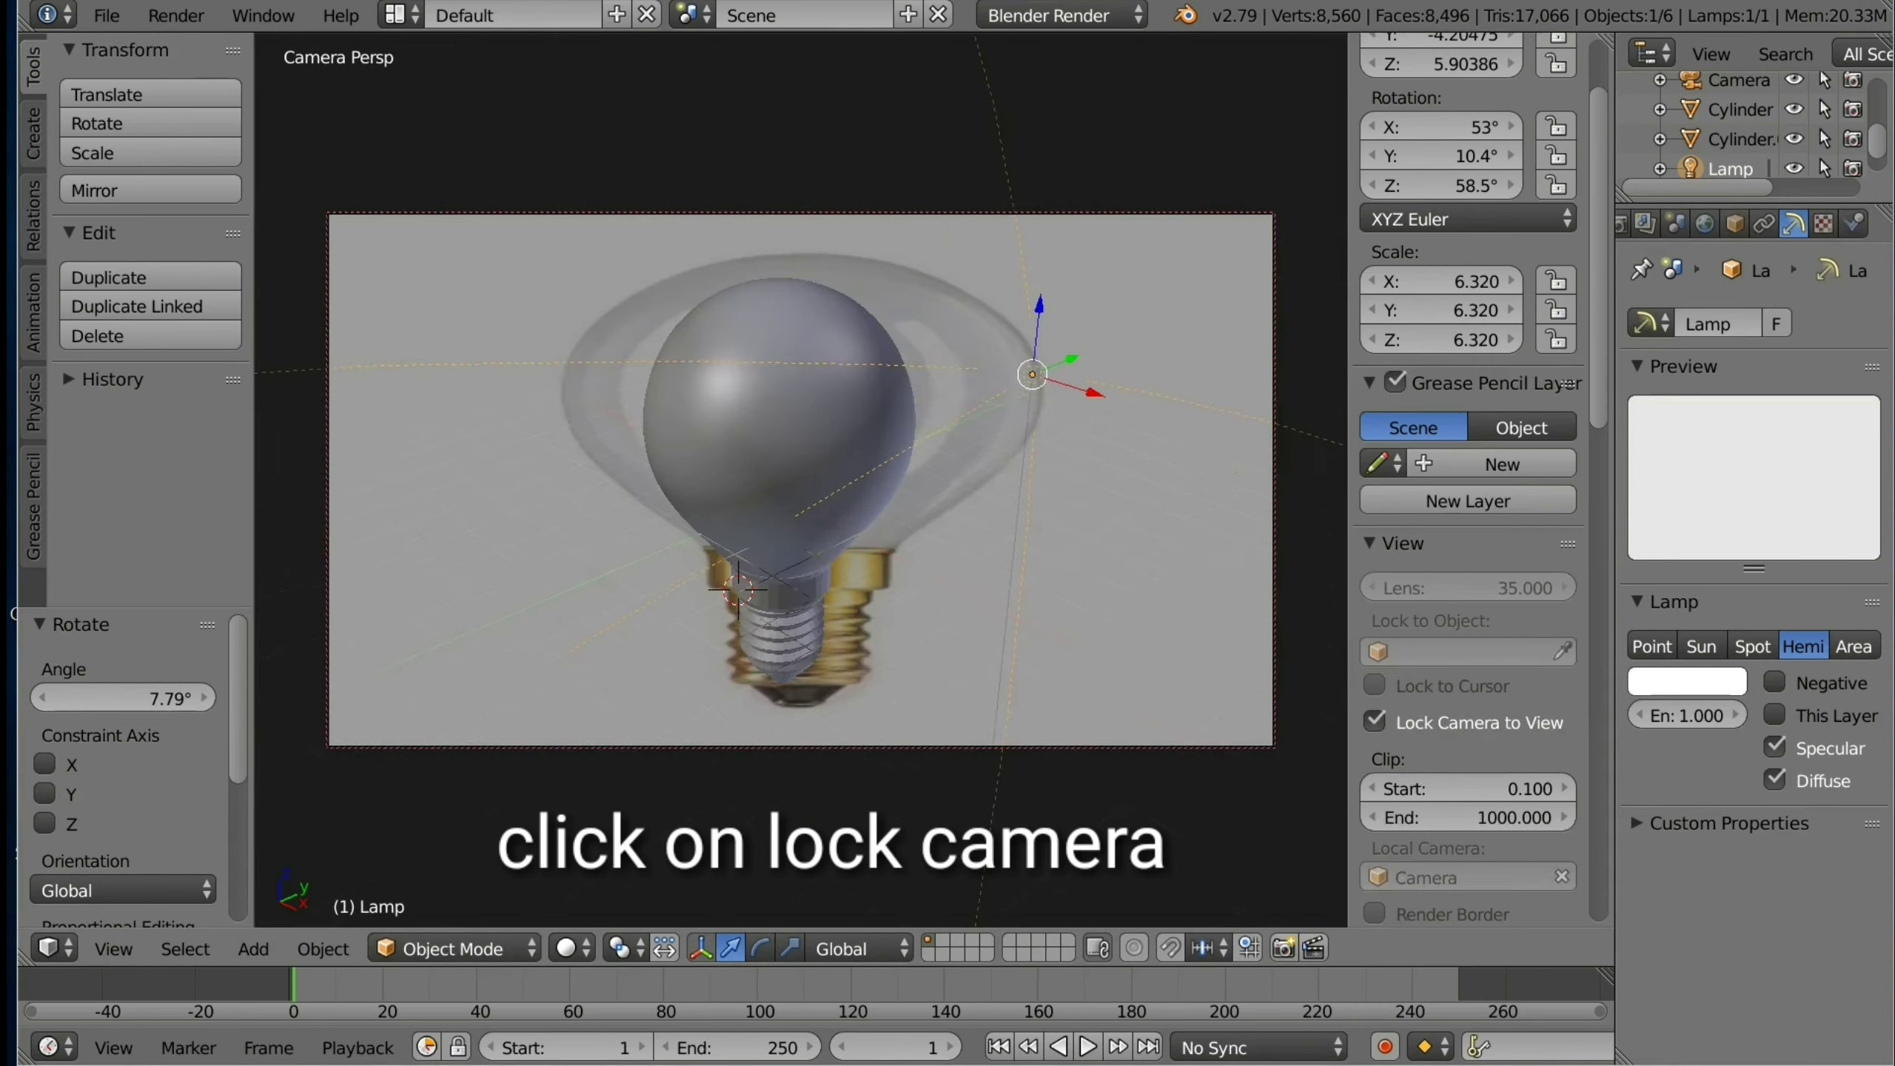
{"action": "scroll", "coordinate": [1468, 478], "scroll_direction": "down", "scroll_amount": 10}
{"action": "scroll", "coordinate": [1467, 477], "scroll_direction": "down", "scroll_amount": 8}
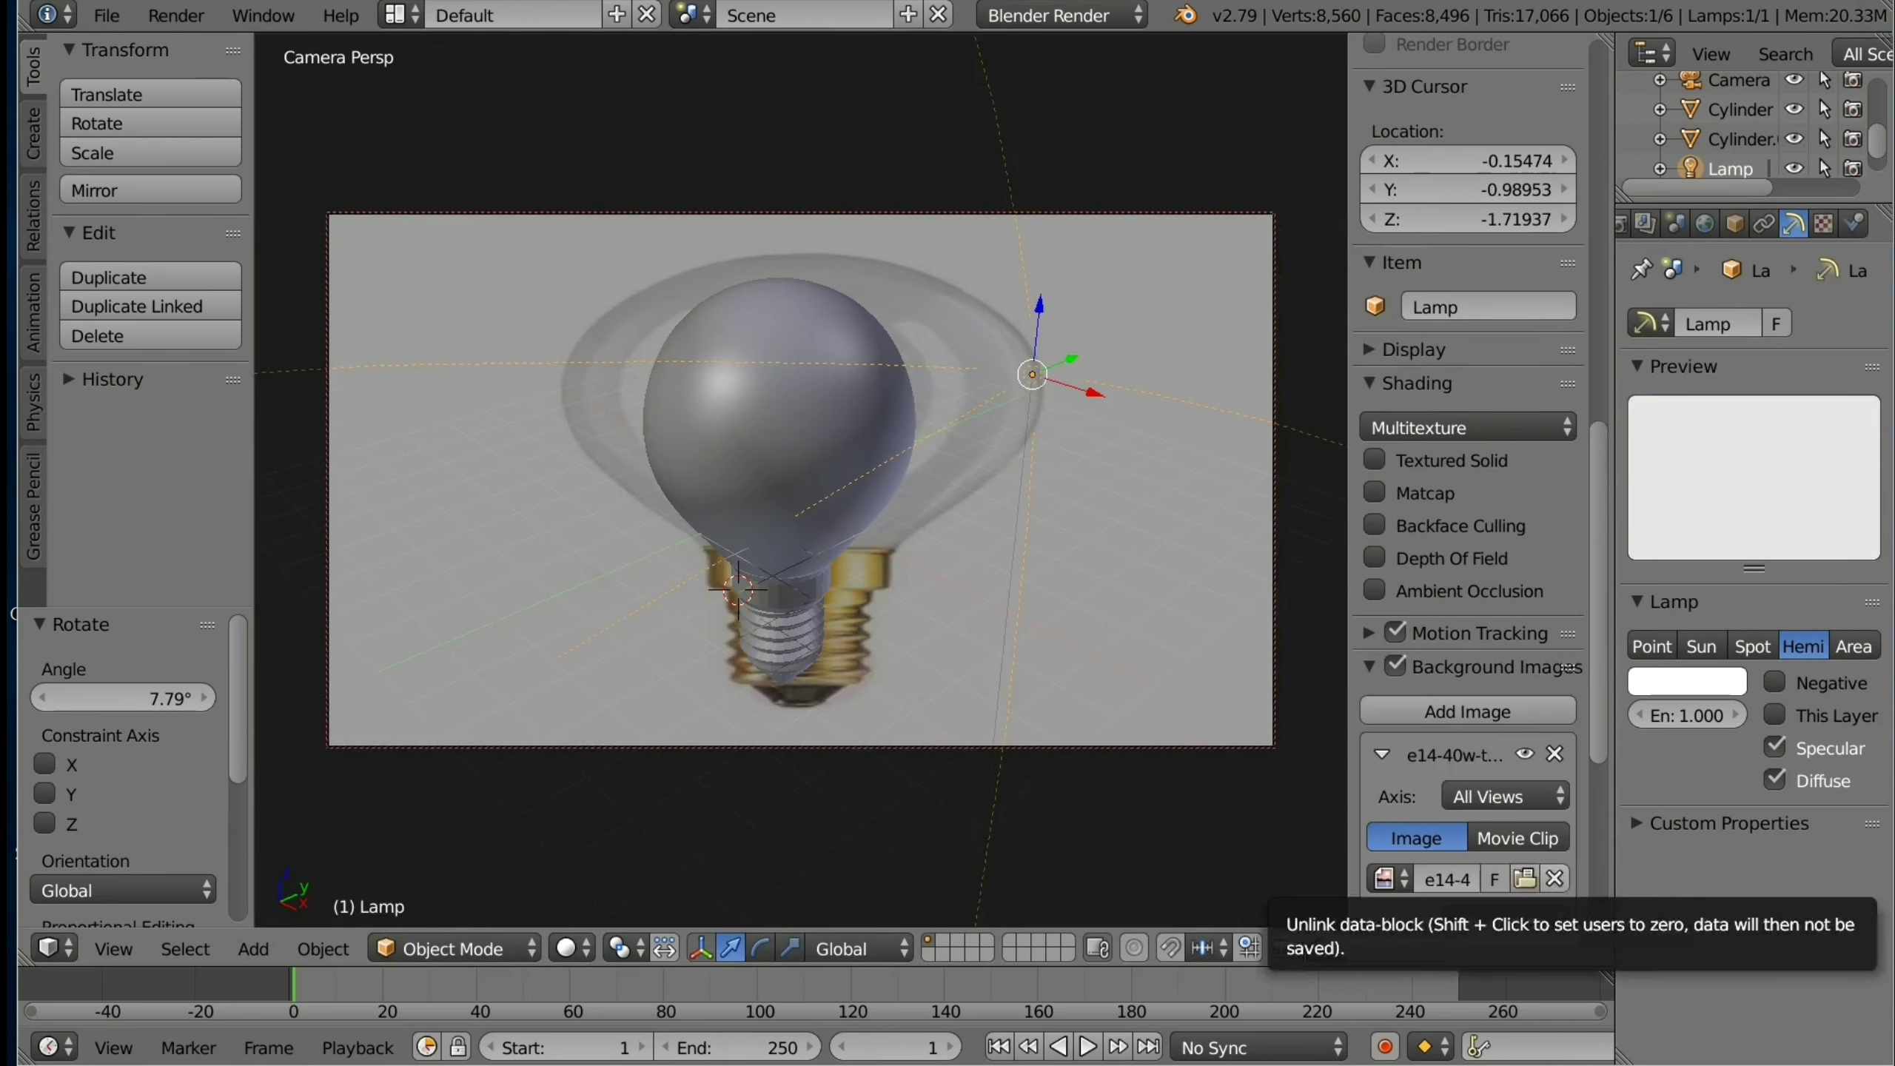
{"action": "left_click", "coordinate": [1554, 879]}
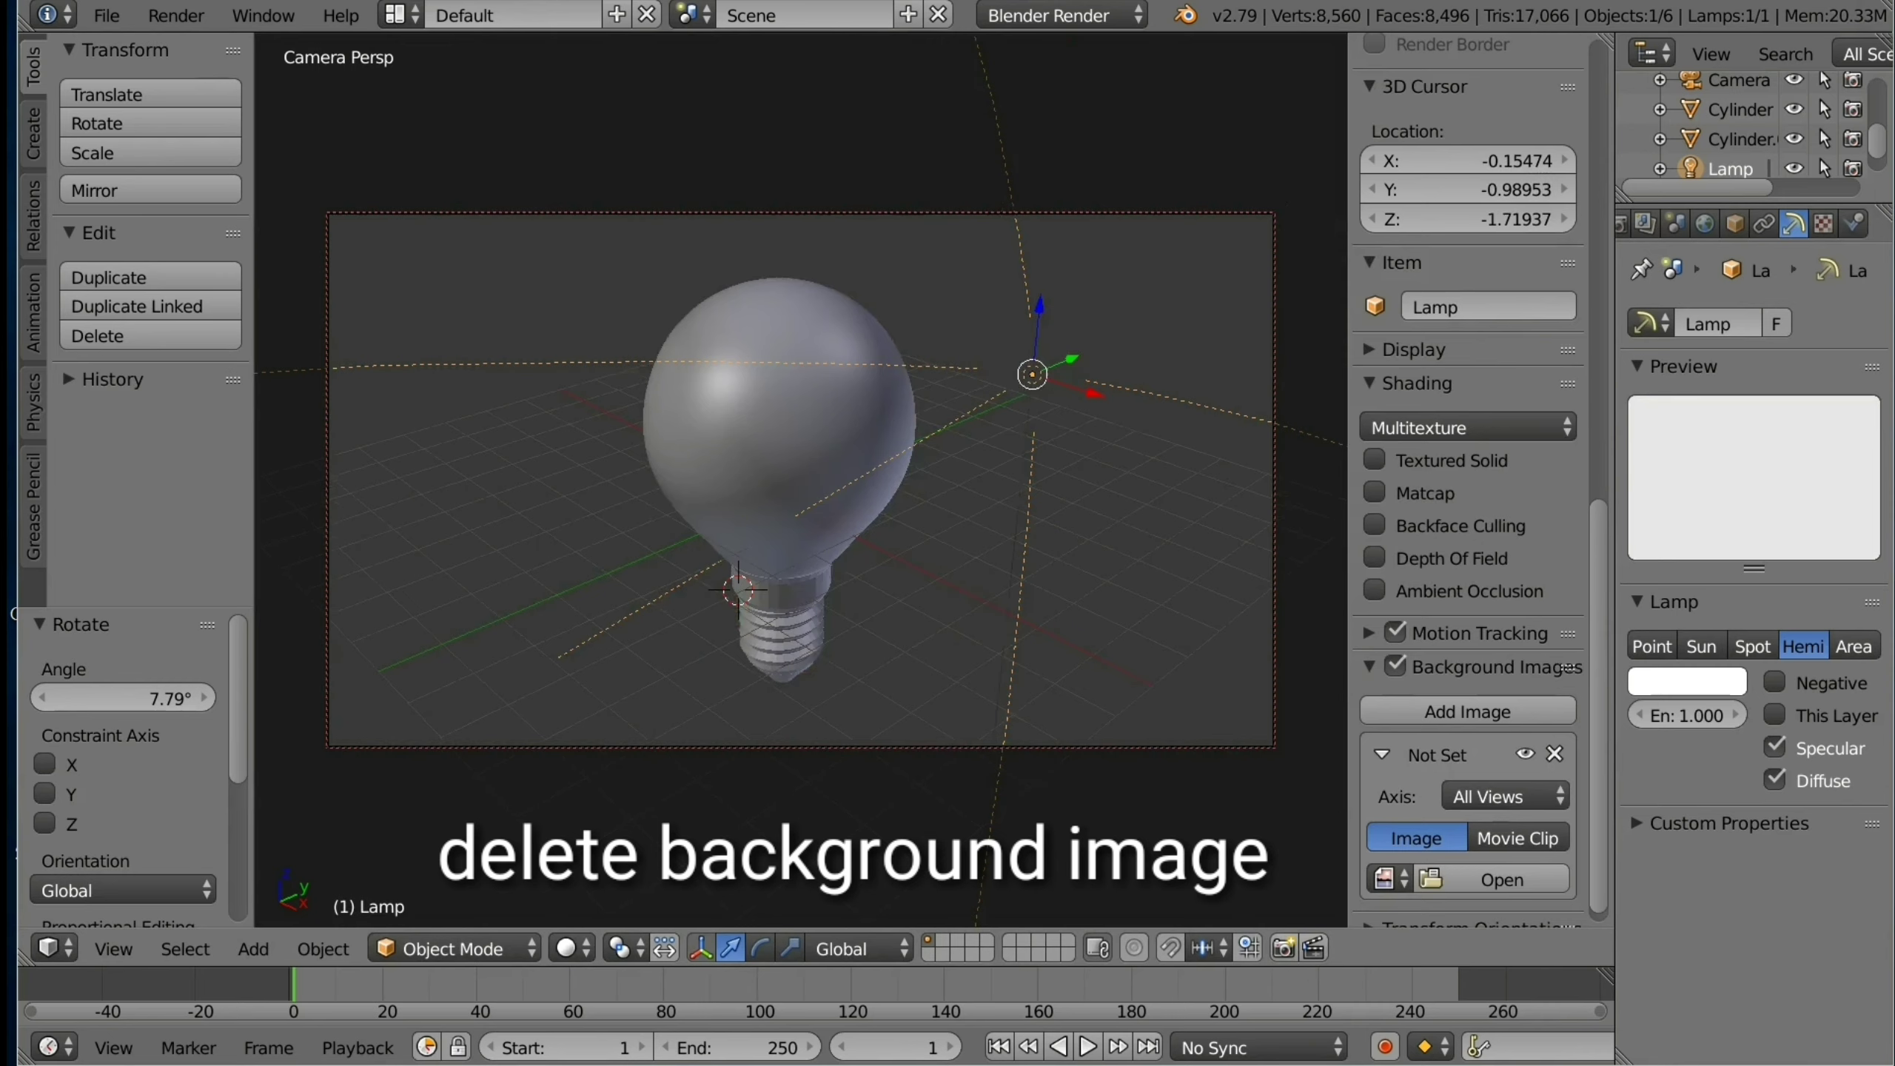
{"action": "middle_click_drag", "start_coordinate": [798, 523], "coordinate": [798, 478]}
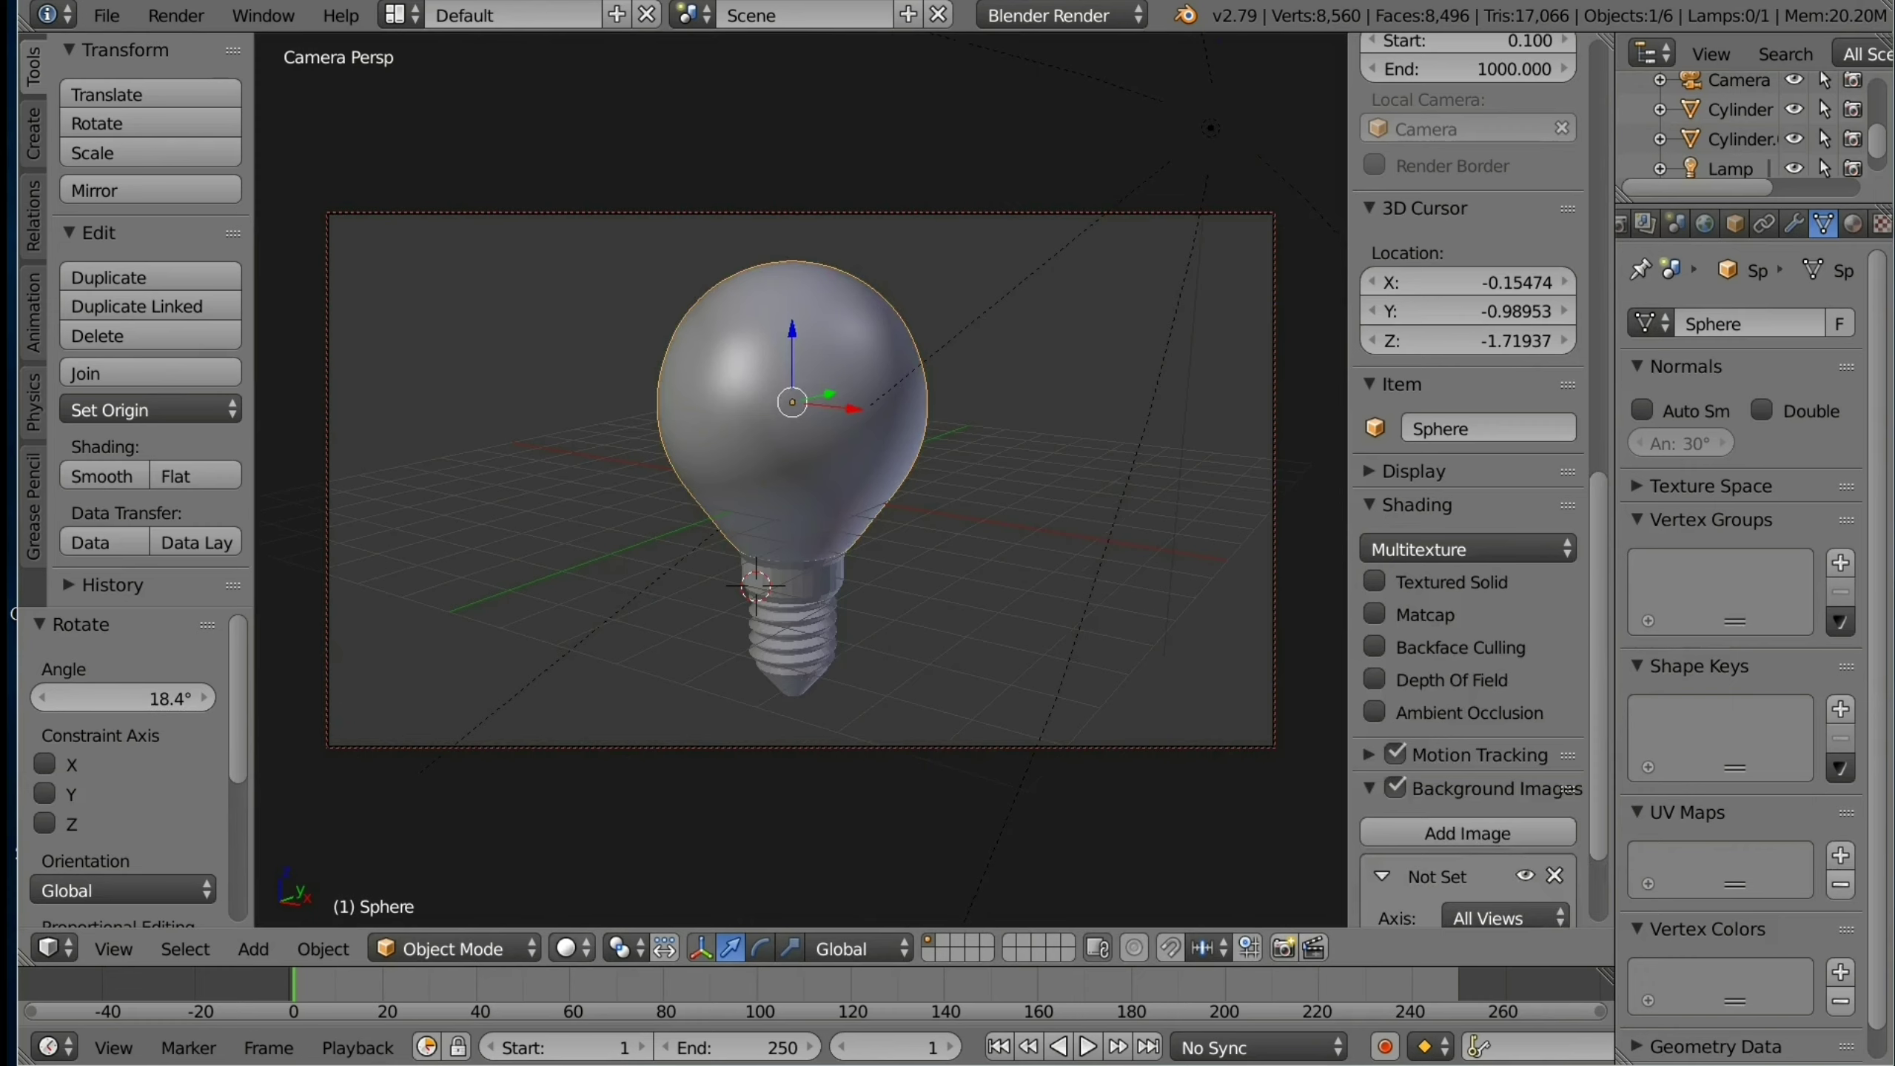
Step: Switch the viewport to Rendered shading and the render engine to Cycles Render
{"action": "left_click", "coordinate": [567, 949]}
{"action": "left_click", "coordinate": [631, 750]}
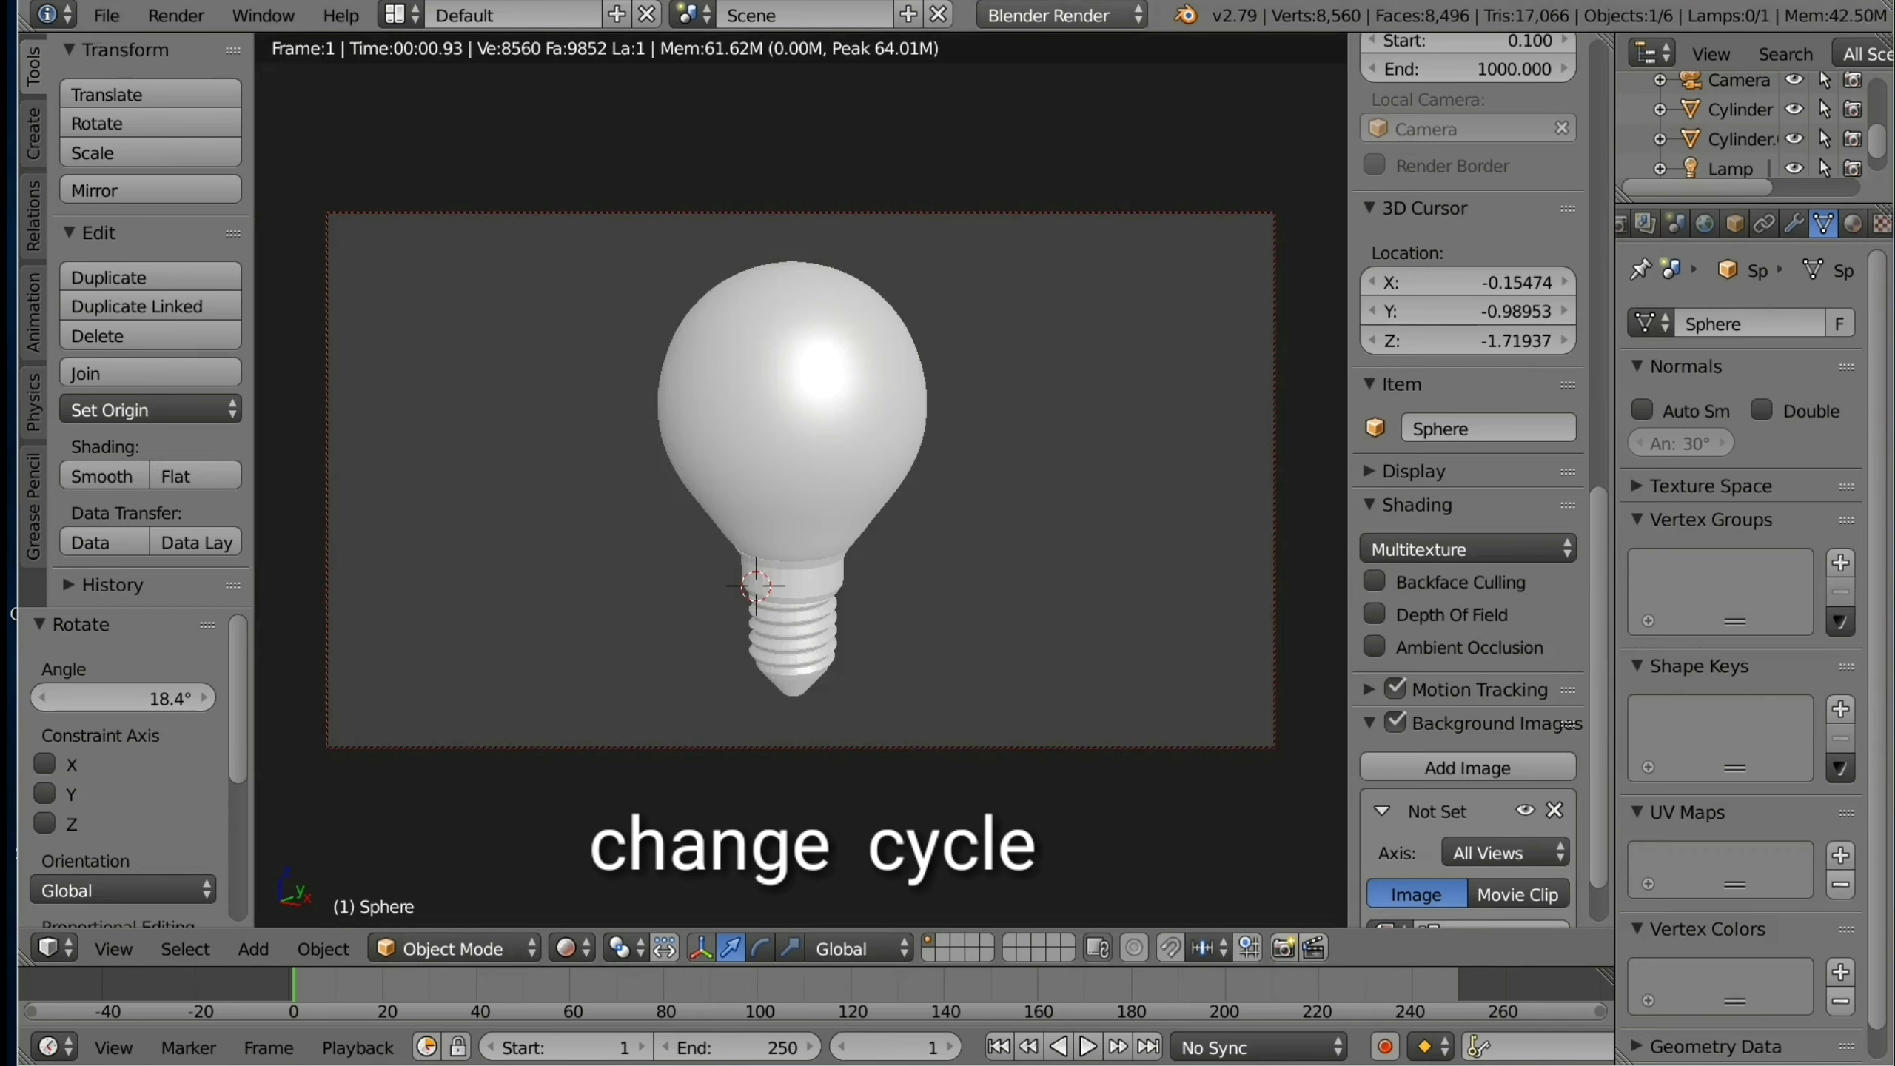
{"action": "left_click", "coordinate": [1060, 15]}
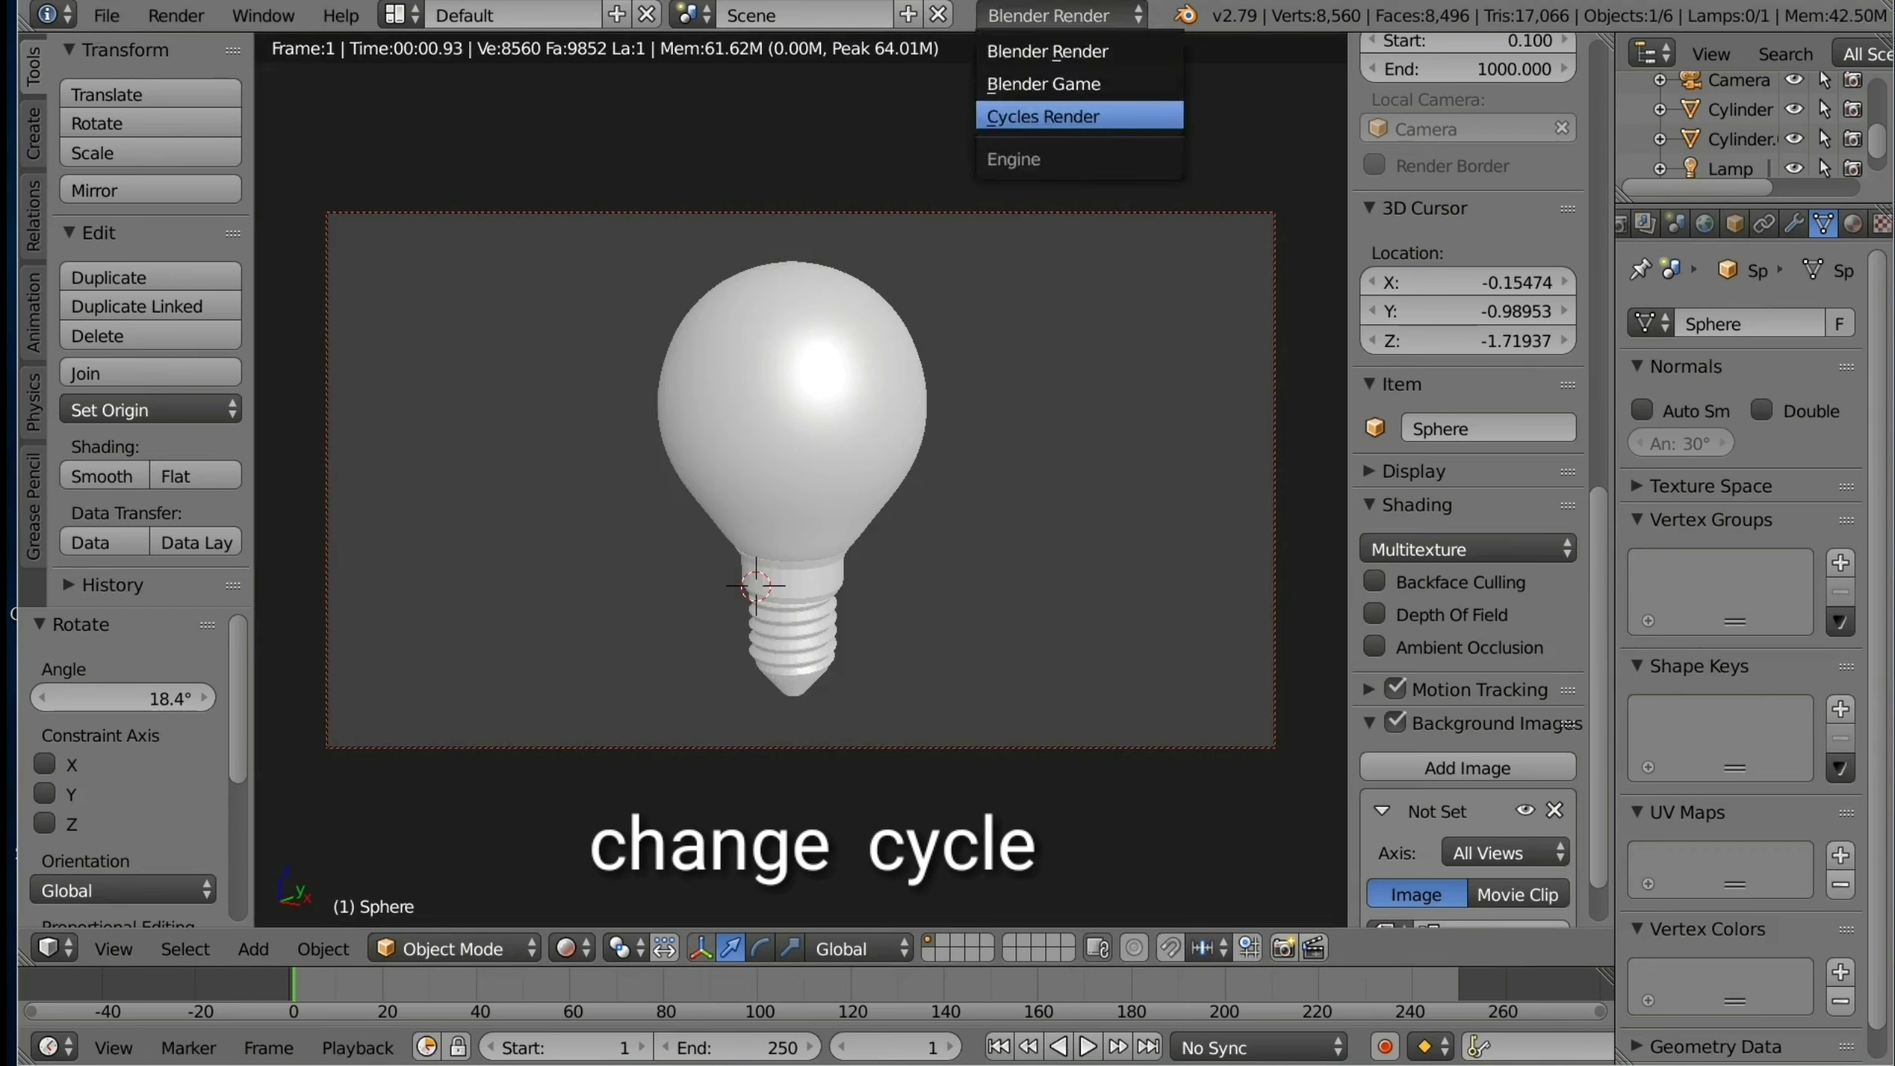
{"action": "left_click", "coordinate": [1079, 115]}
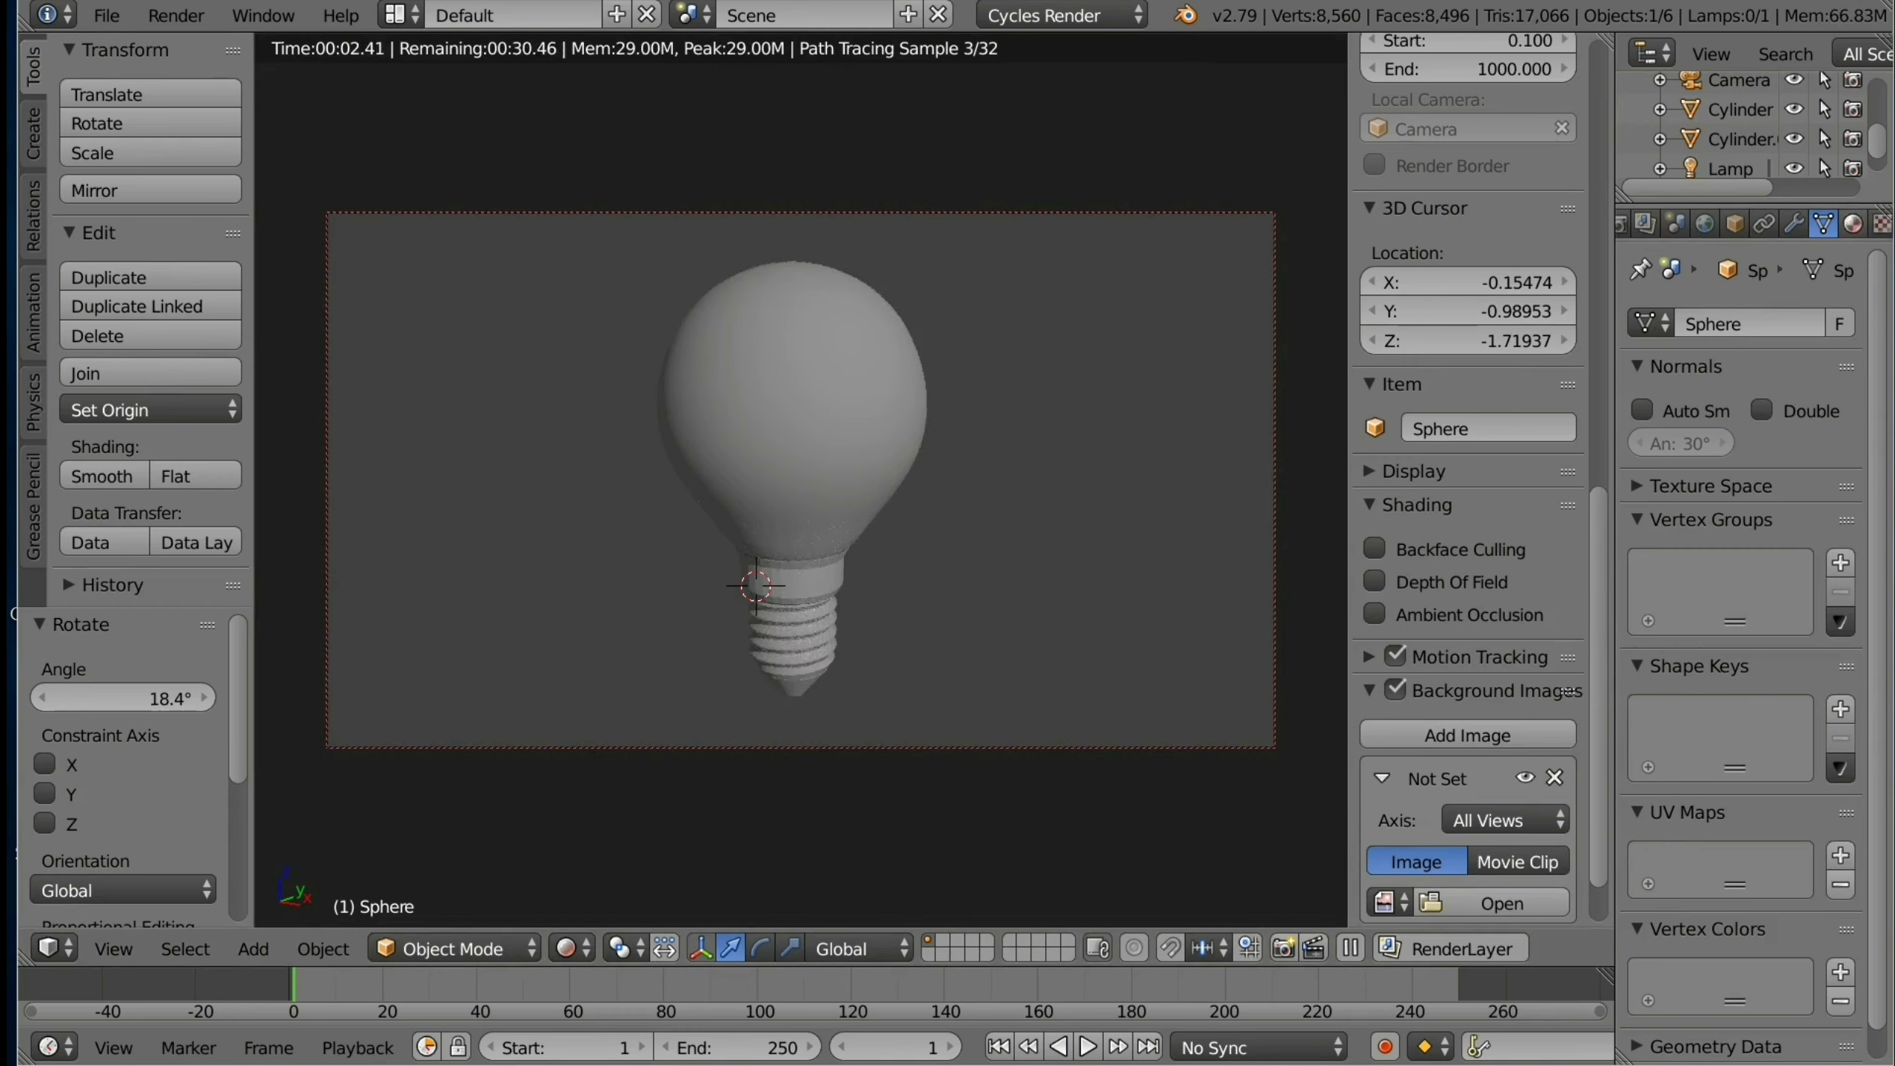
Step: Create a new material, Material.001, for the bulb's sphere
{"action": "left_click", "coordinate": [1854, 224]}
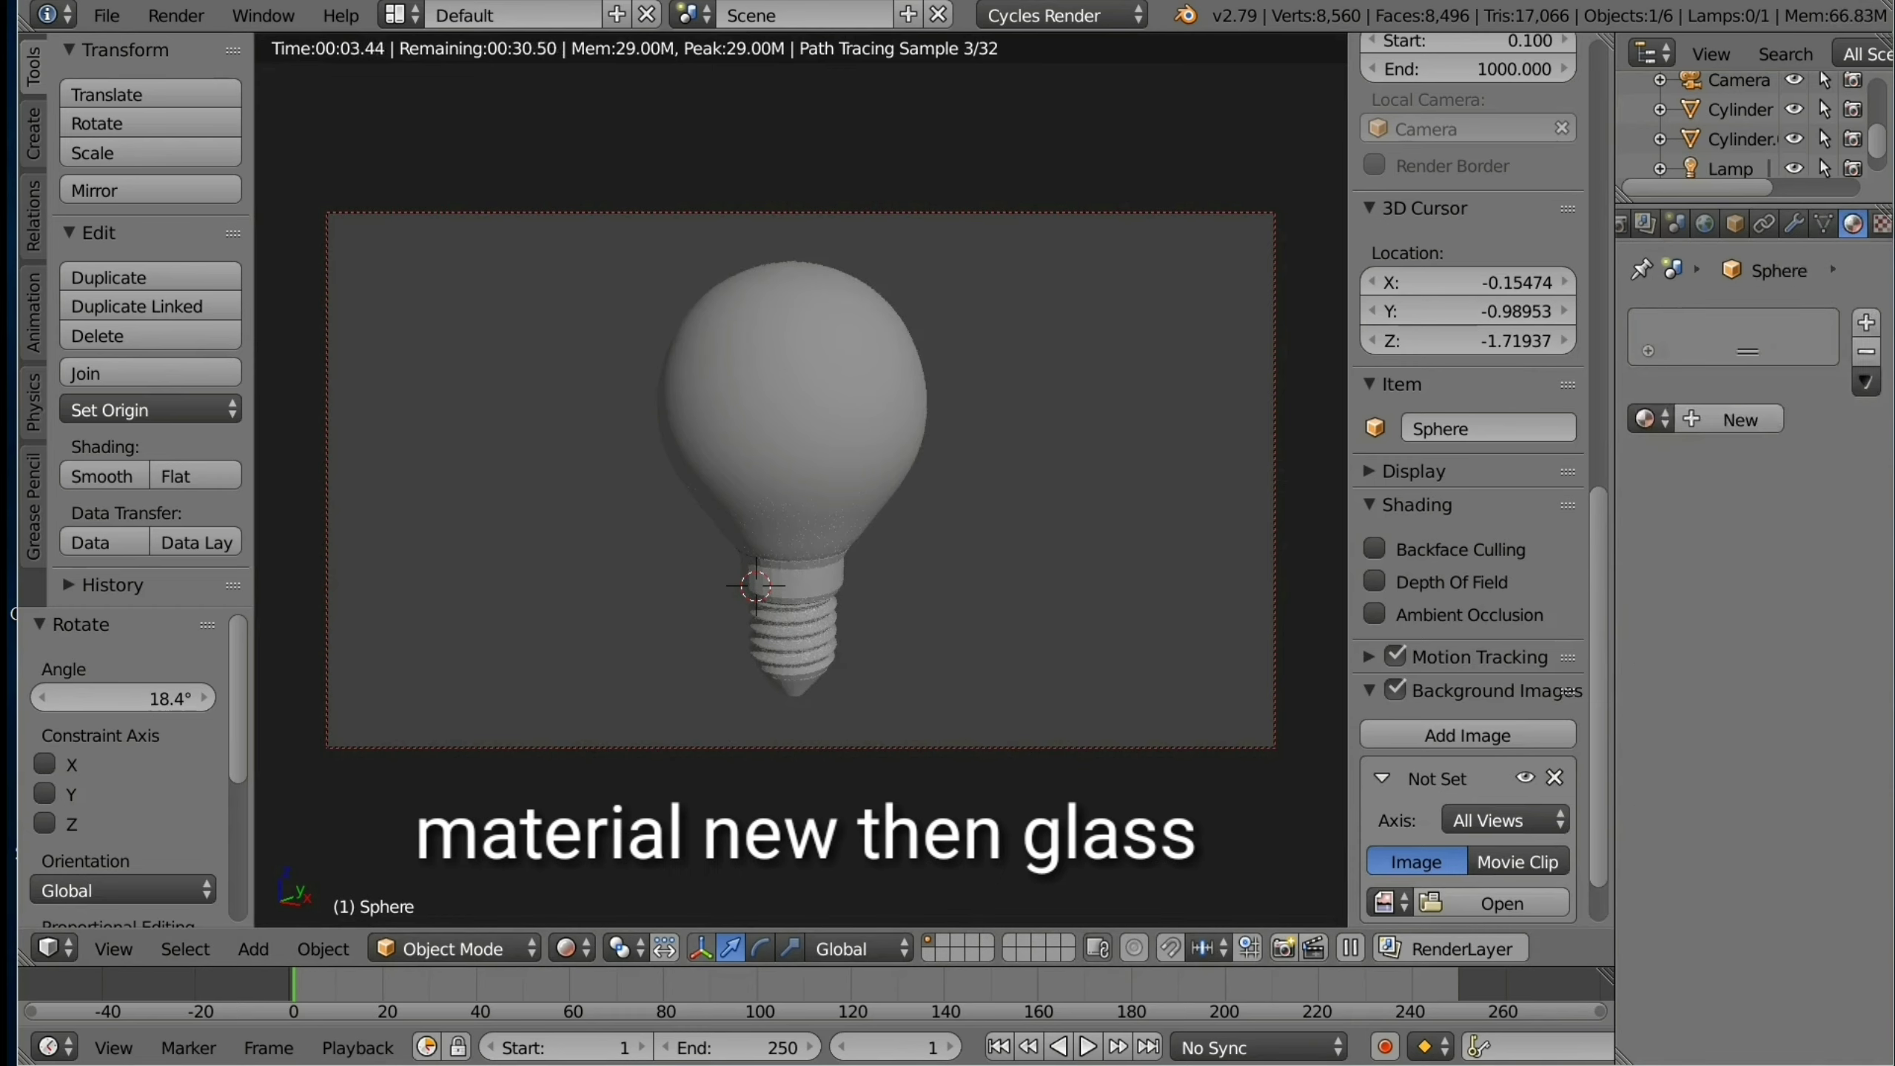
{"action": "left_click", "coordinate": [1738, 420]}
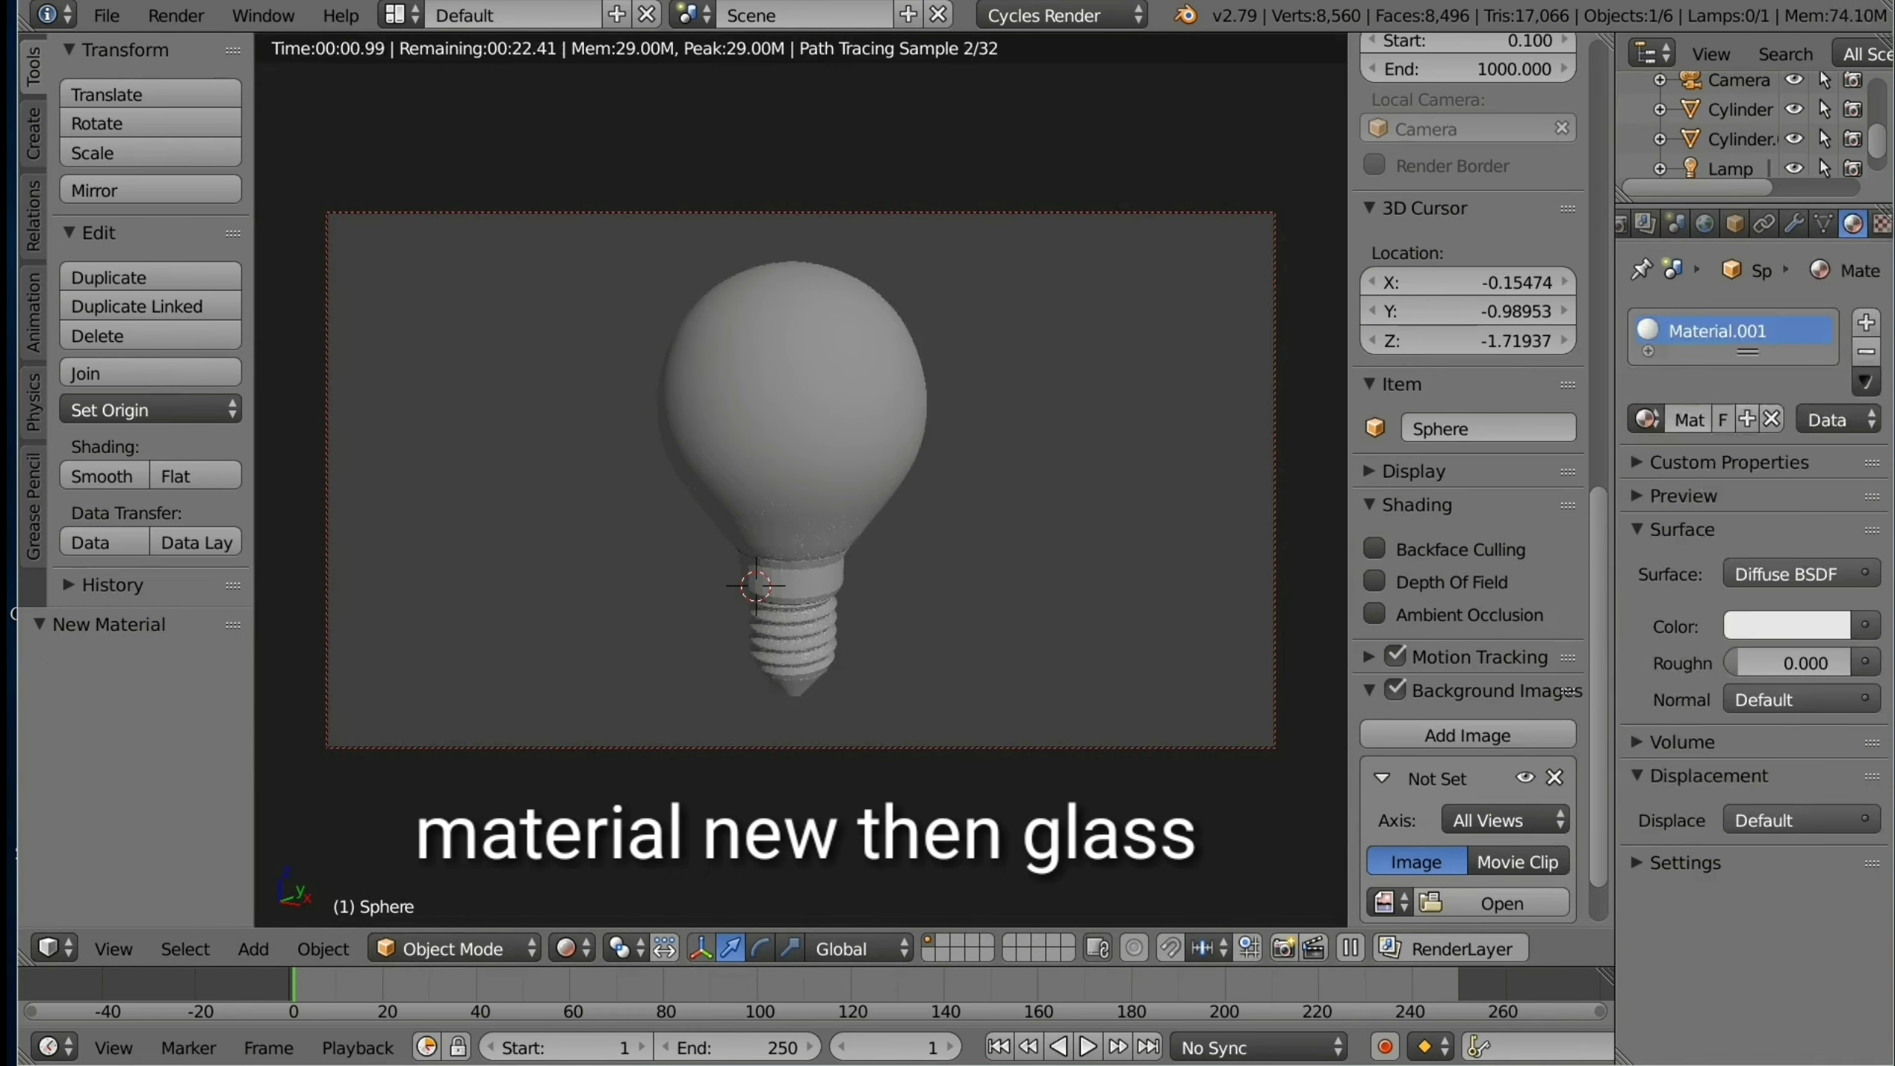
{"action": "left_click", "coordinate": [1791, 573]}
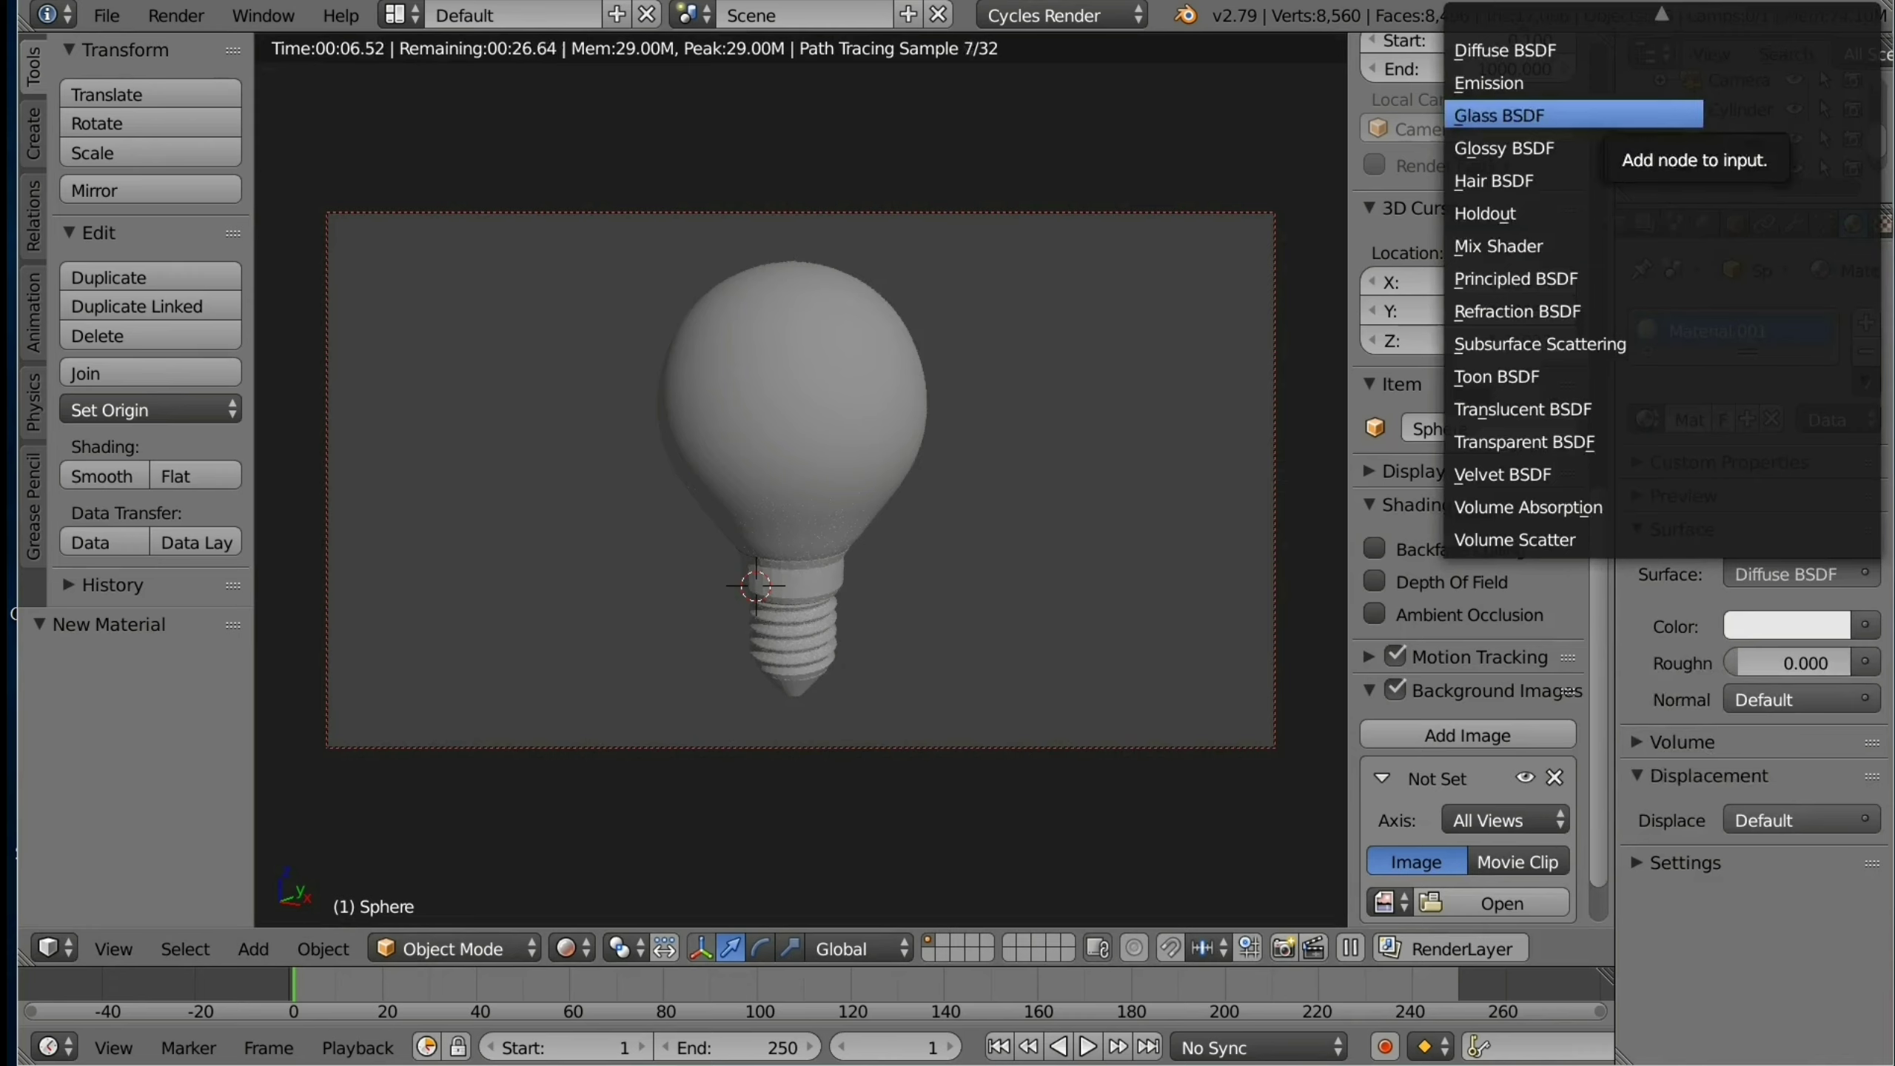
Step: Set the sphere's surface to Glass BSDF and its Solidify thickness to 0.0390
{"action": "left_click", "coordinate": [1575, 115]}
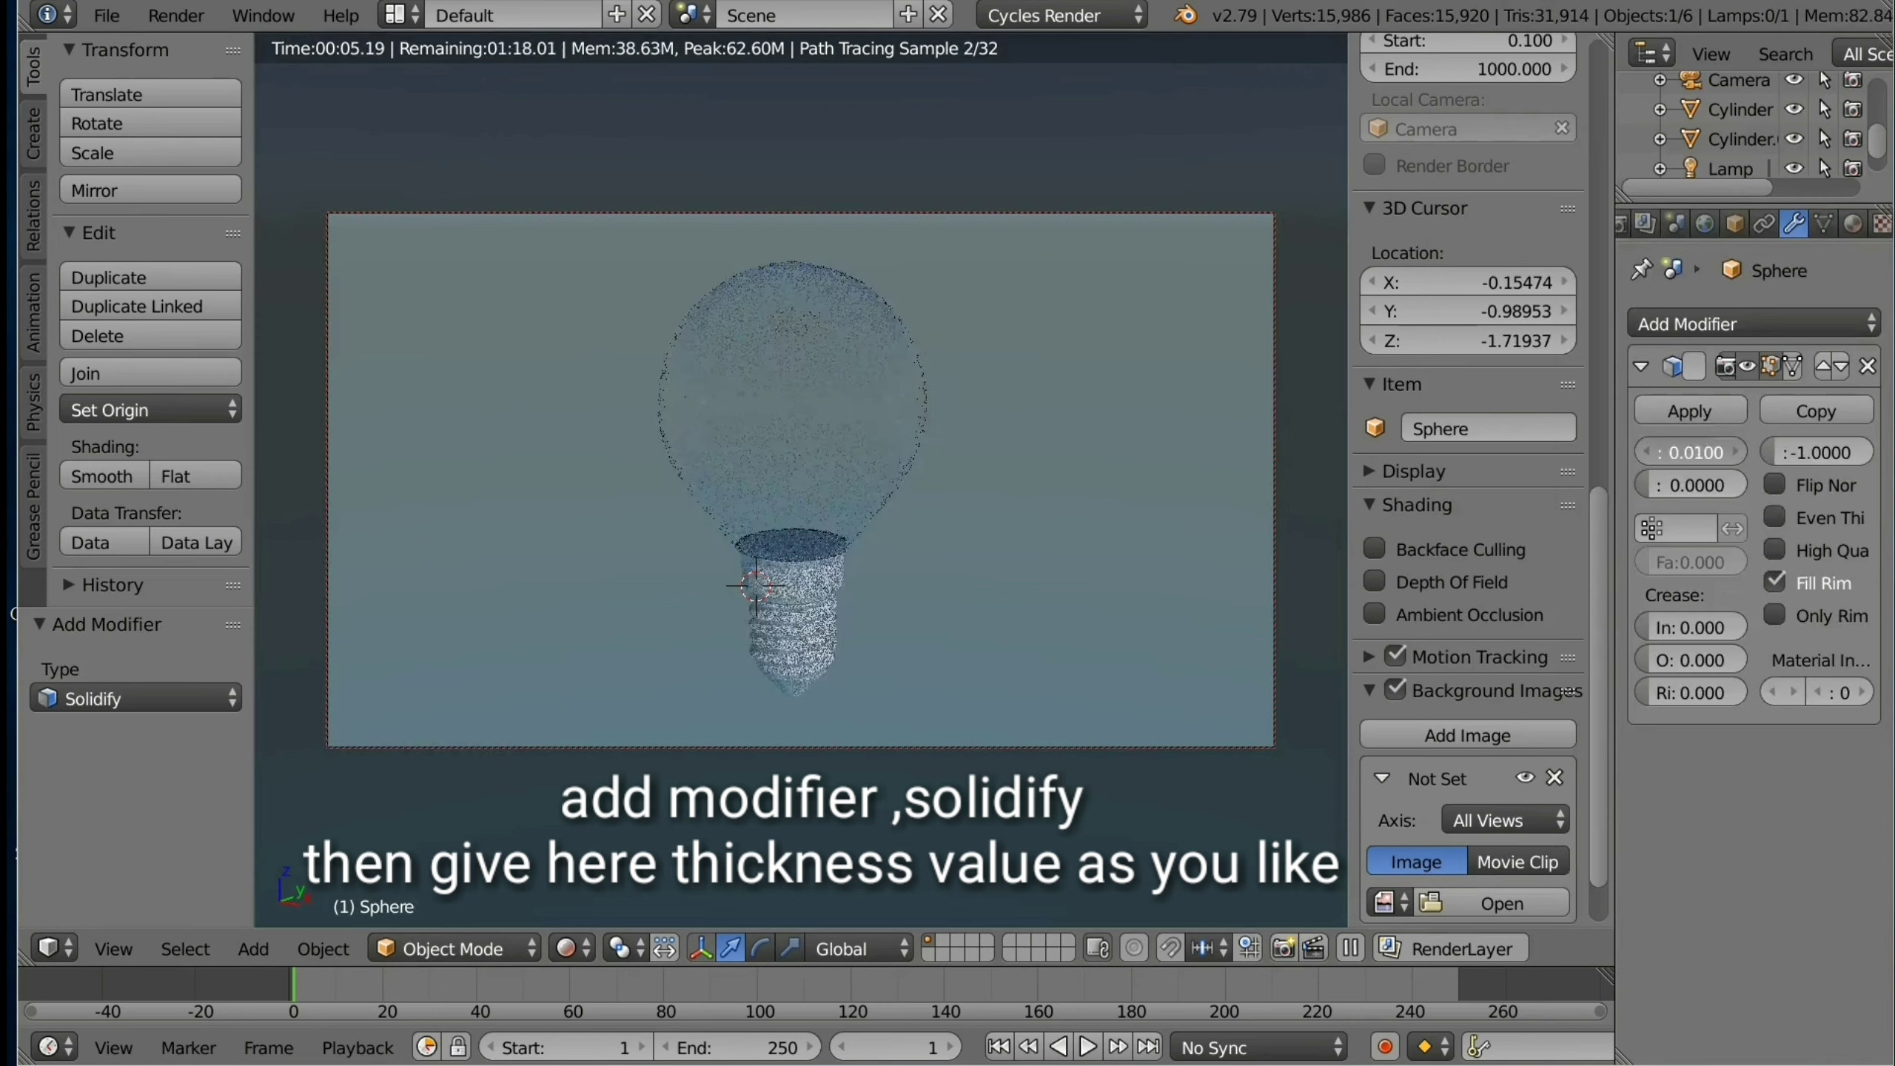
{"action": "left_click_drag", "start_coordinate": [1690, 452], "coordinate": [1716, 452]}
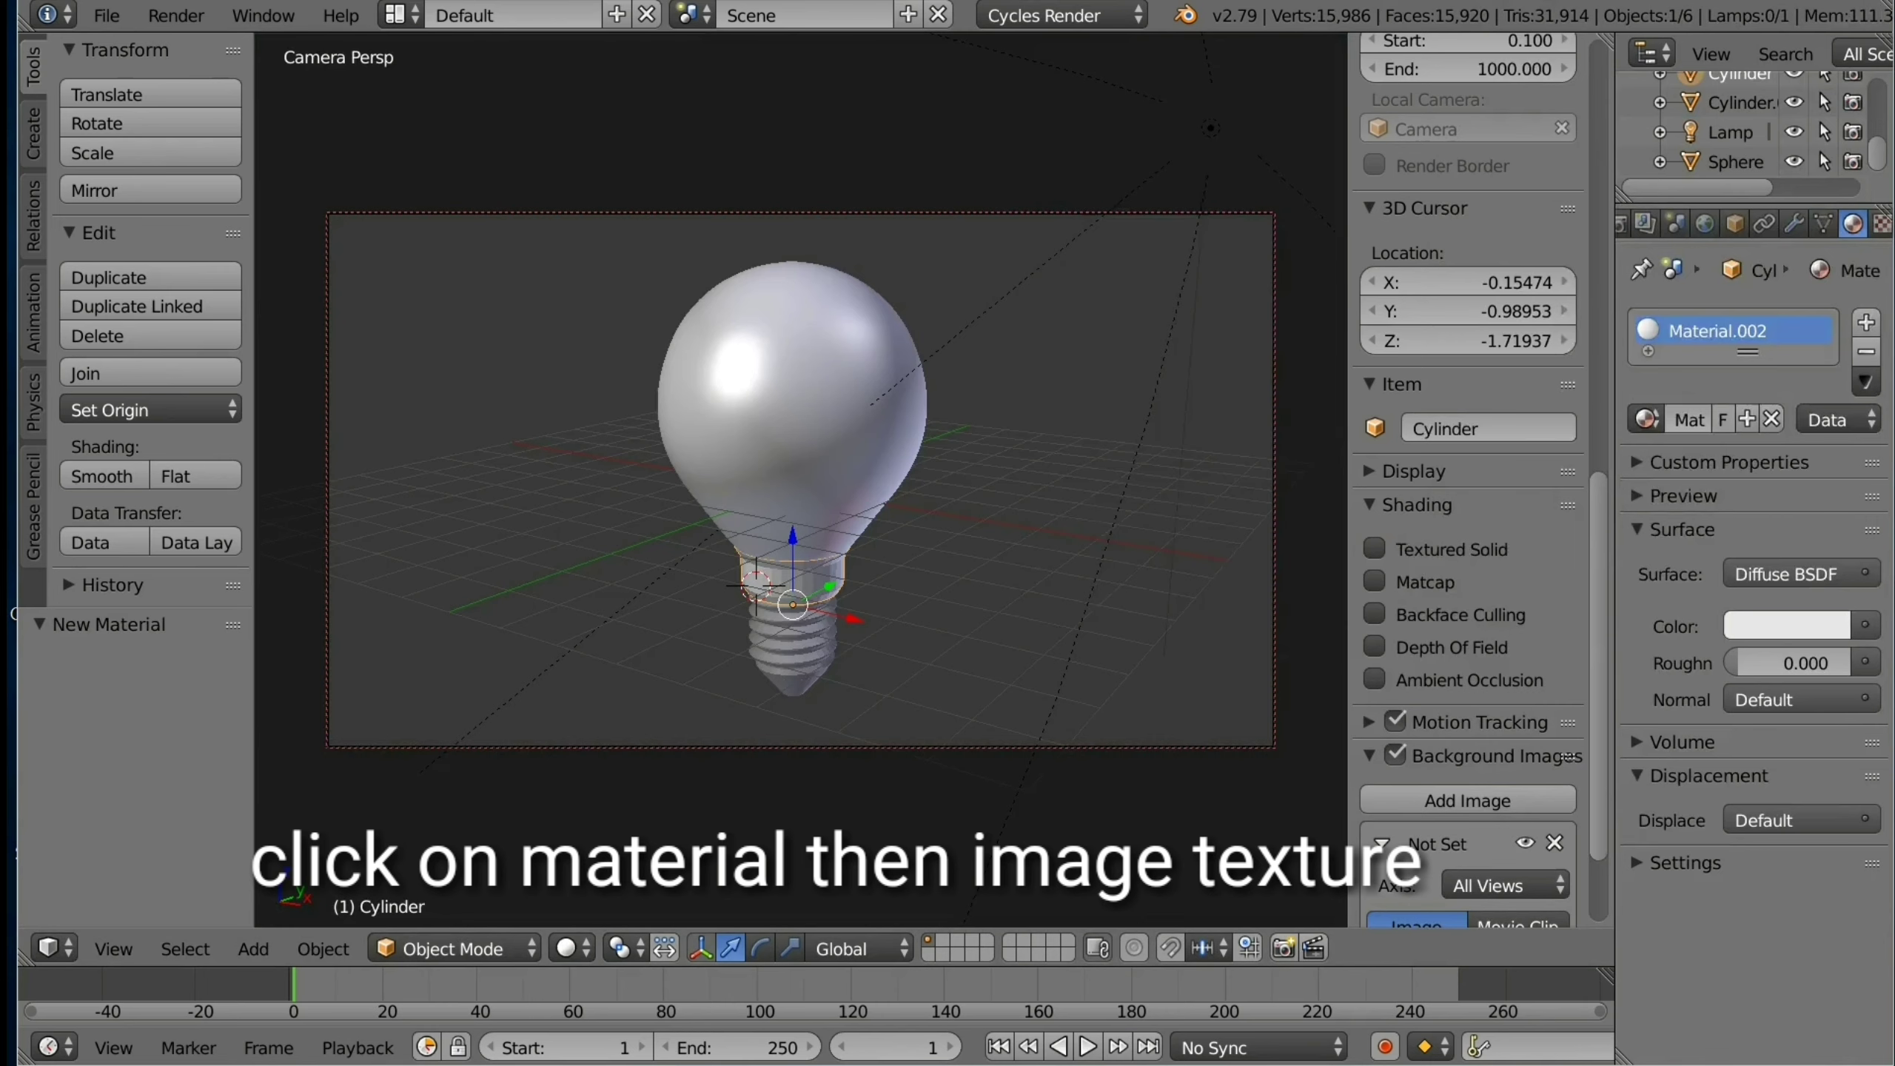
Step: Drive Material.002's colour with an Image Texture loaded from the gold texture image
{"action": "left_click", "coordinate": [1866, 626]}
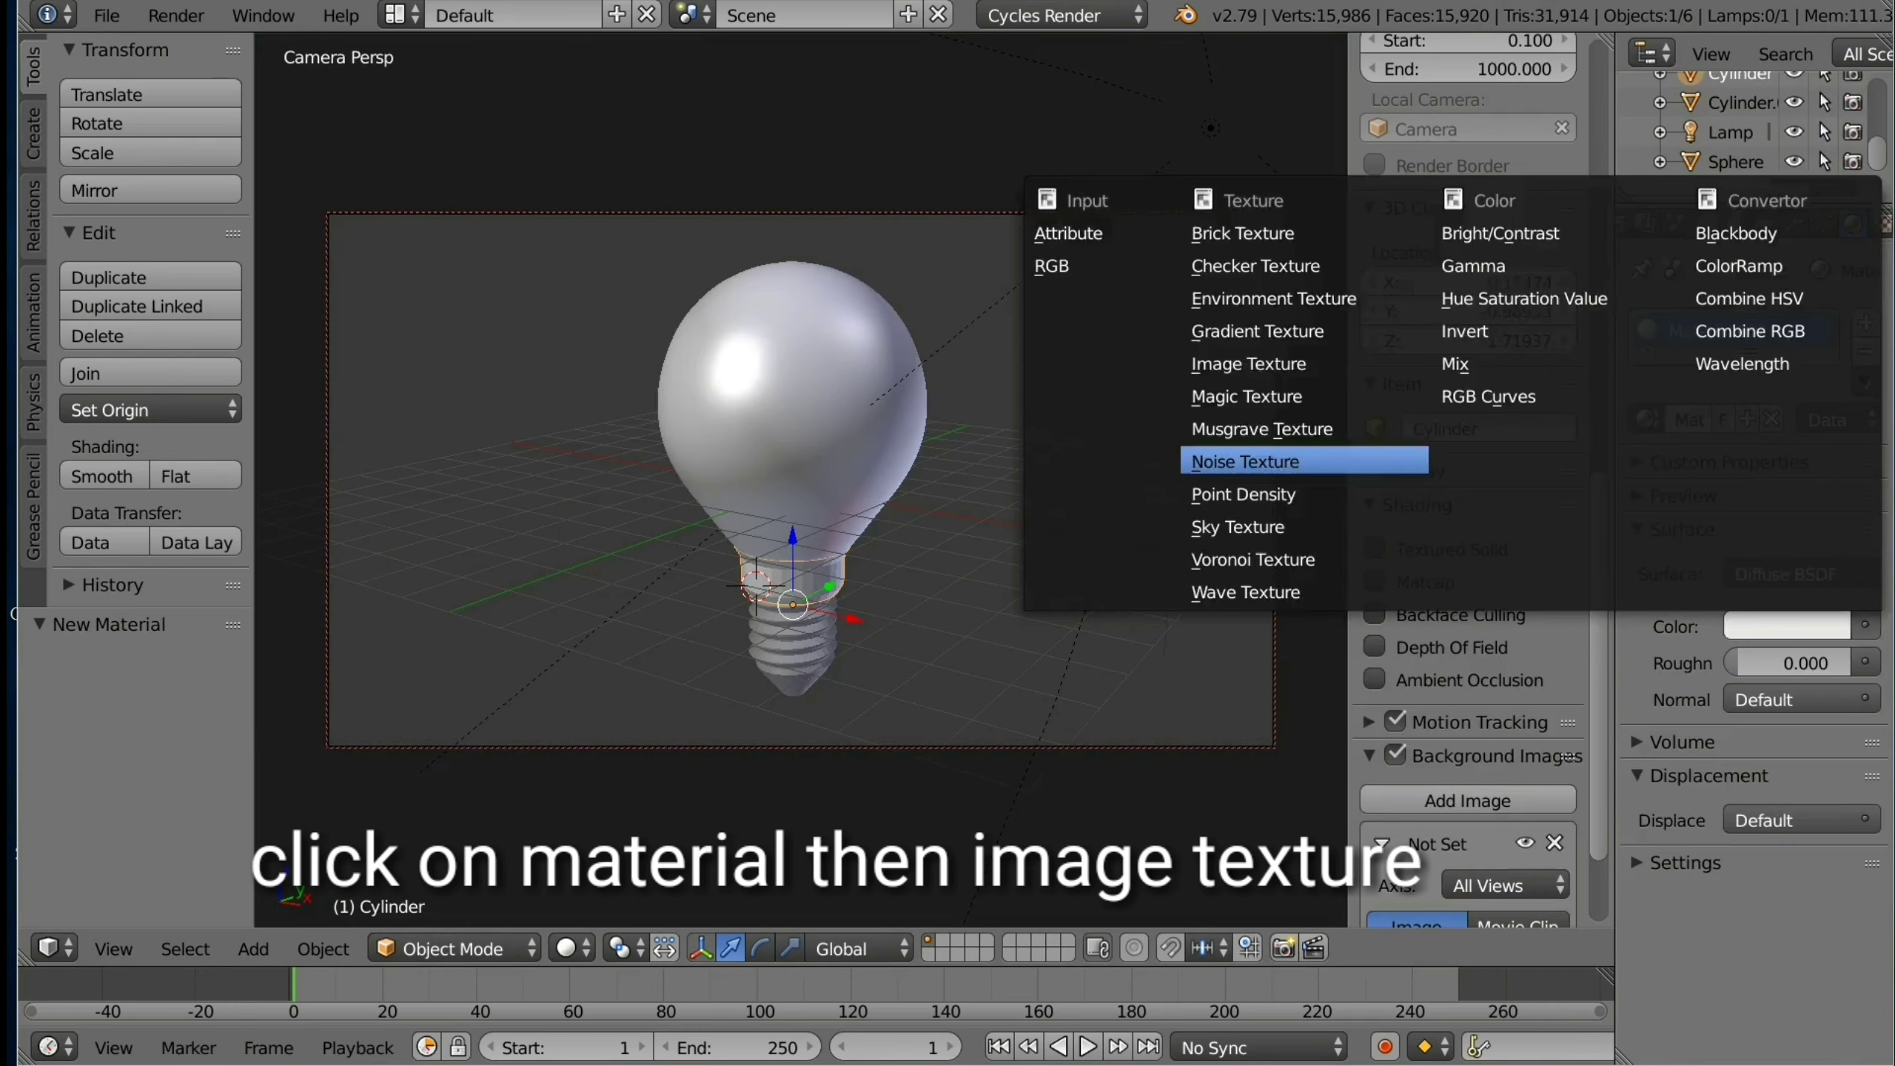
{"action": "left_click", "coordinate": [1269, 363]}
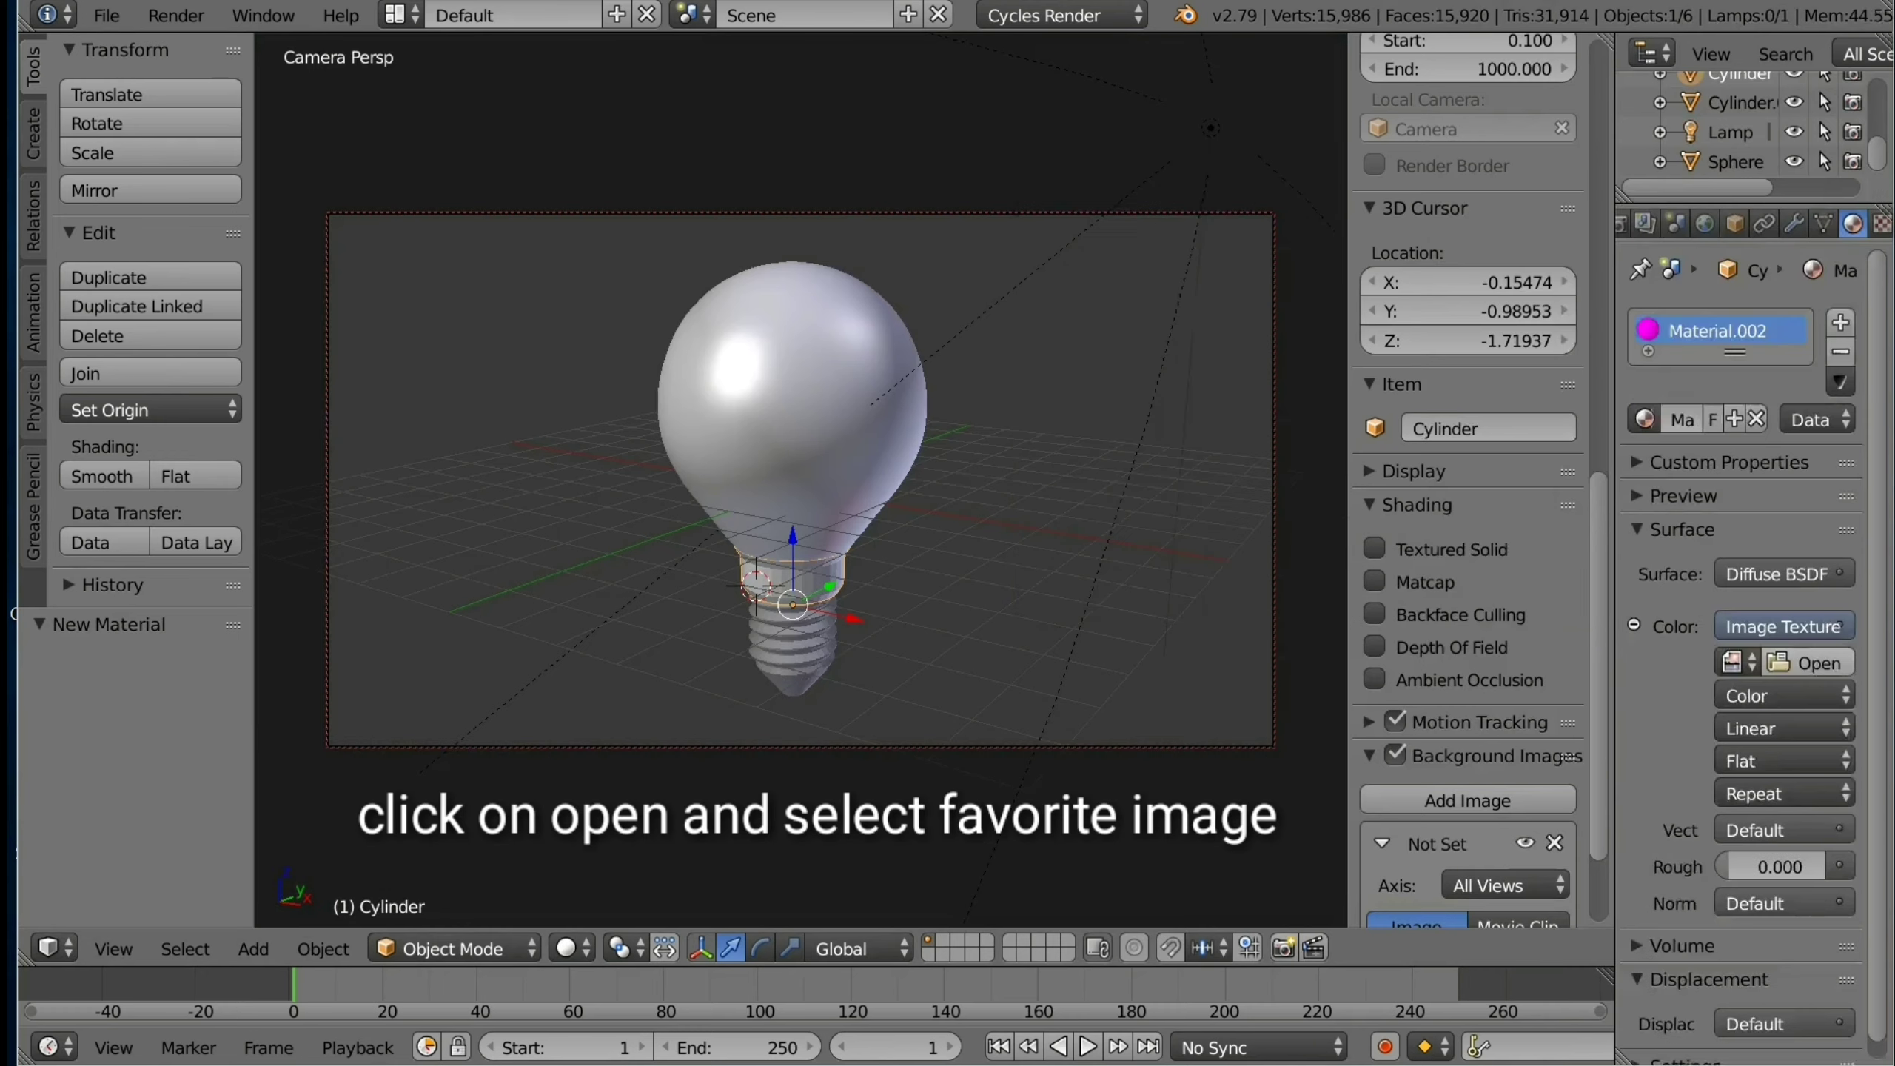
{"action": "left_click", "coordinate": [1809, 663]}
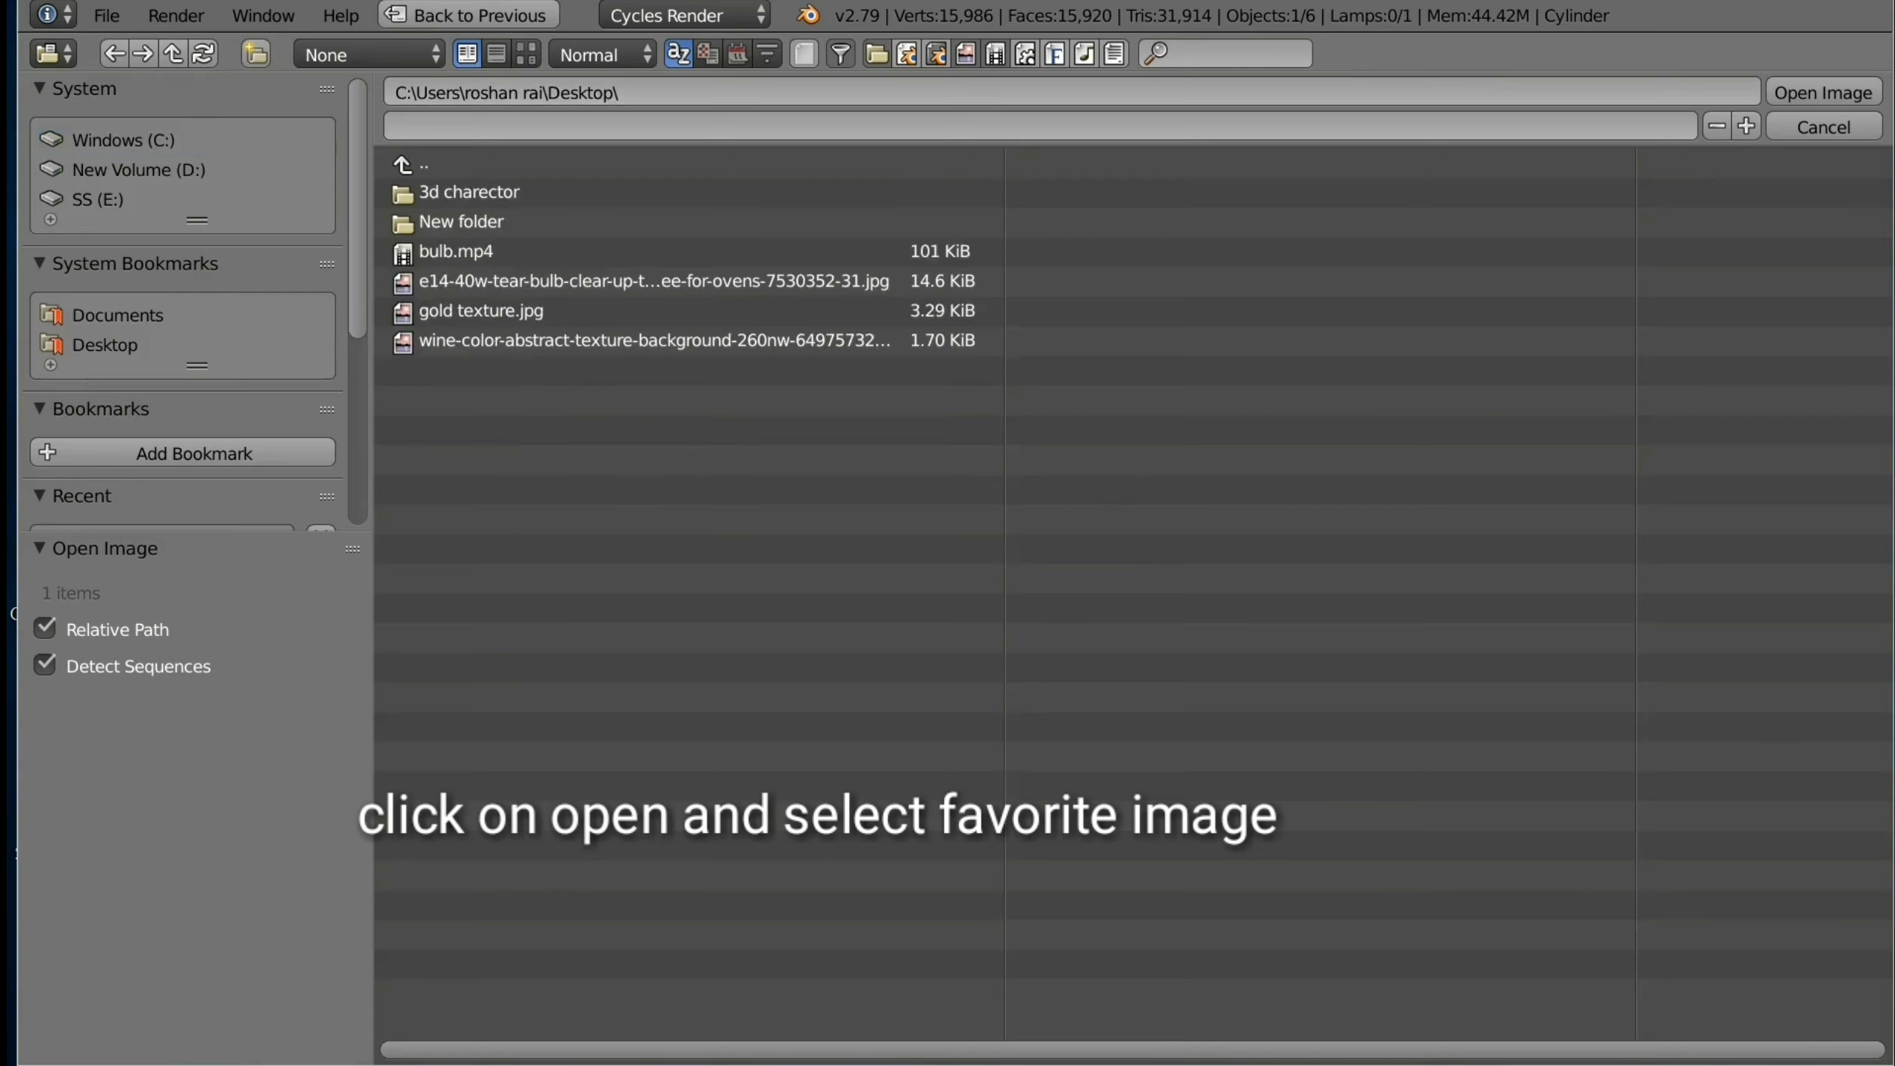
{"action": "left_click", "coordinate": [526, 54]}
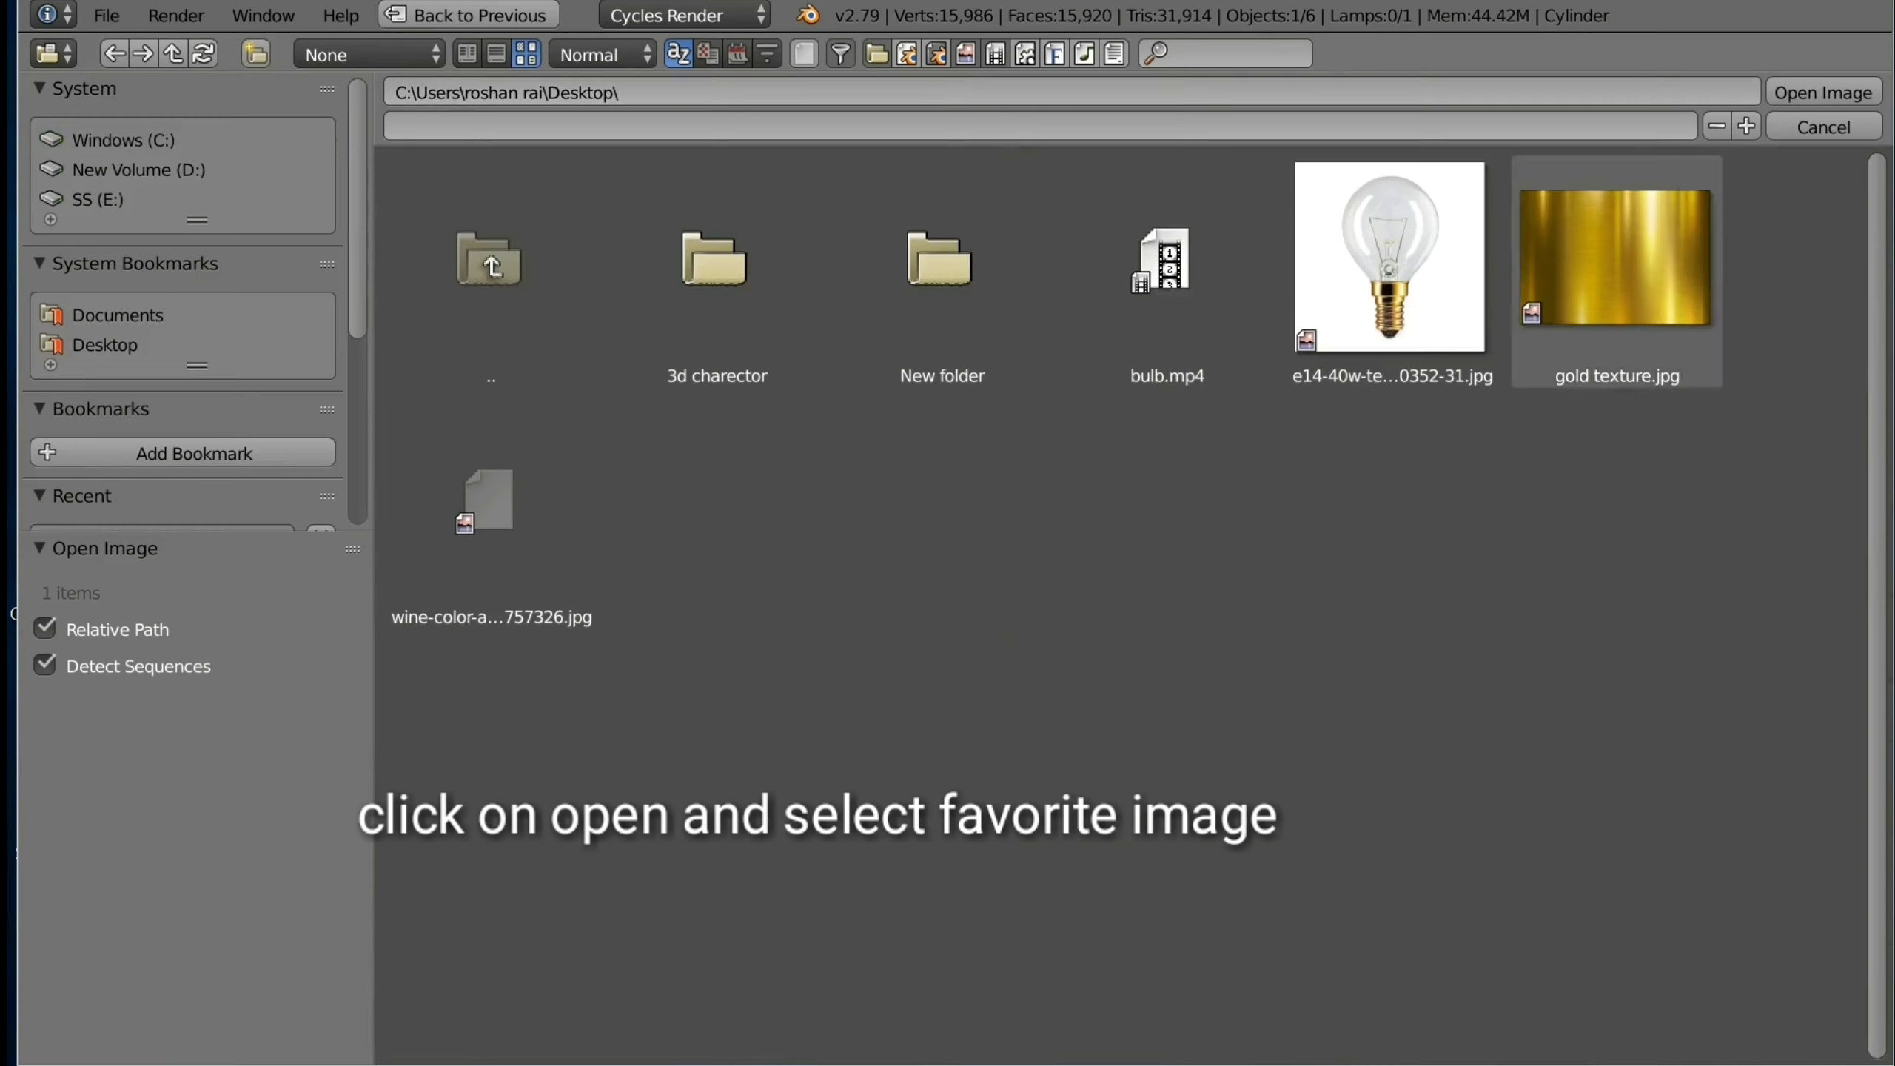
{"action": "left_click", "coordinate": [1617, 269]}
{"action": "key", "text": "Return"}
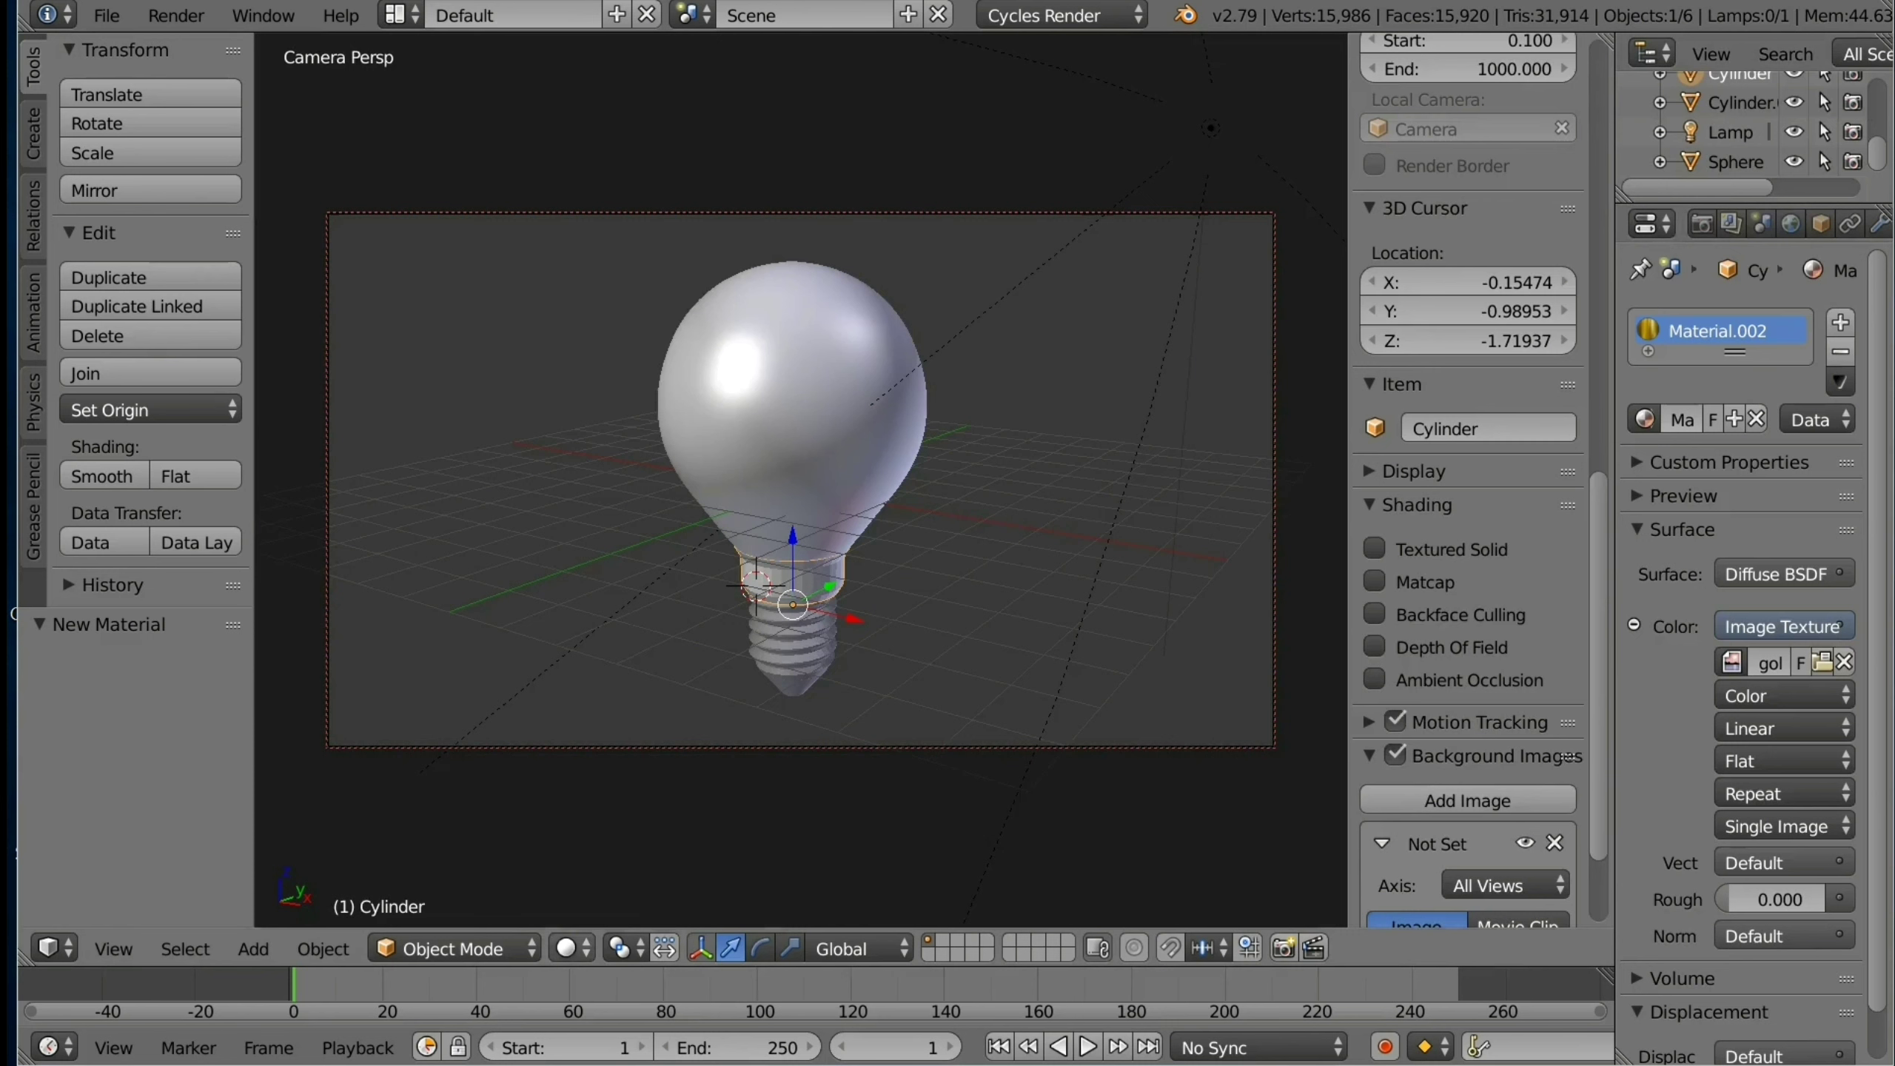
Step: Map the gold texture with Generated texture coordinates, preview it Rendered, then return to Solid shading
{"action": "left_click", "coordinate": [566, 948]}
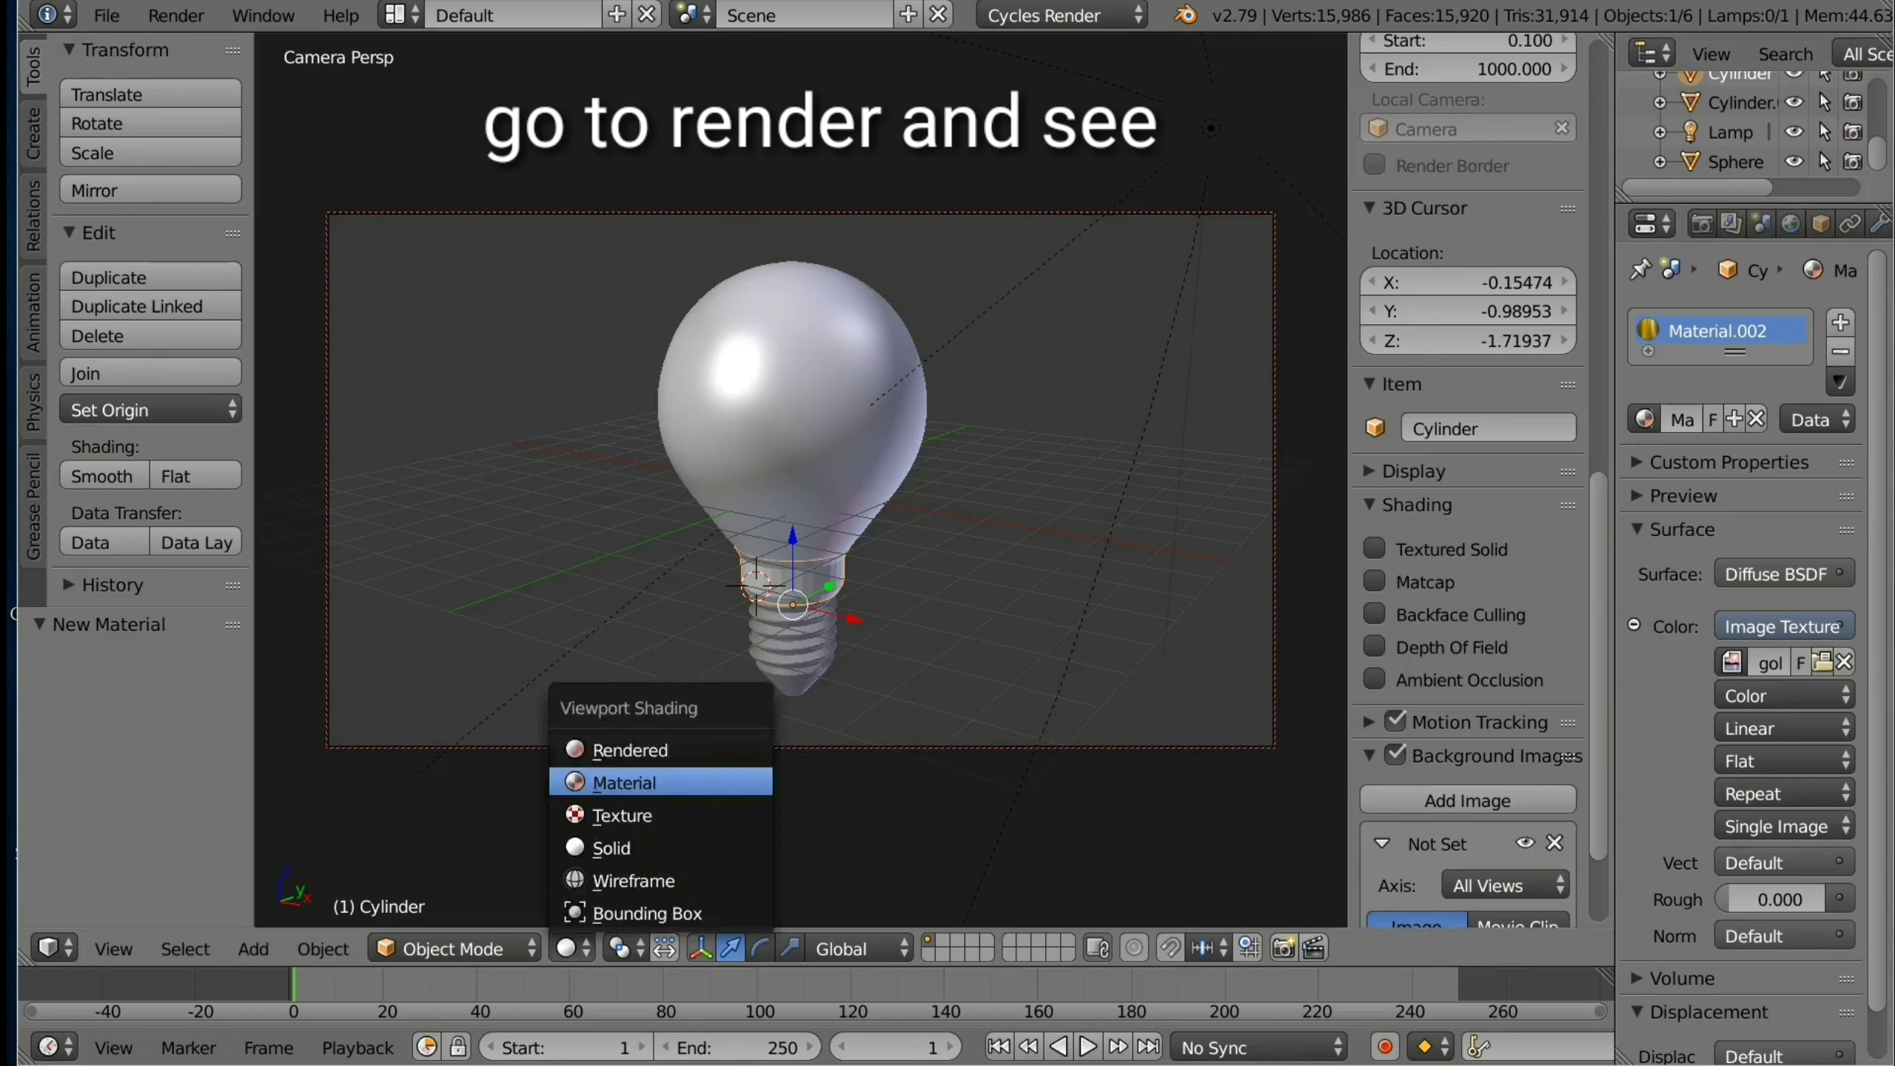
{"action": "left_click", "coordinate": [631, 749]}
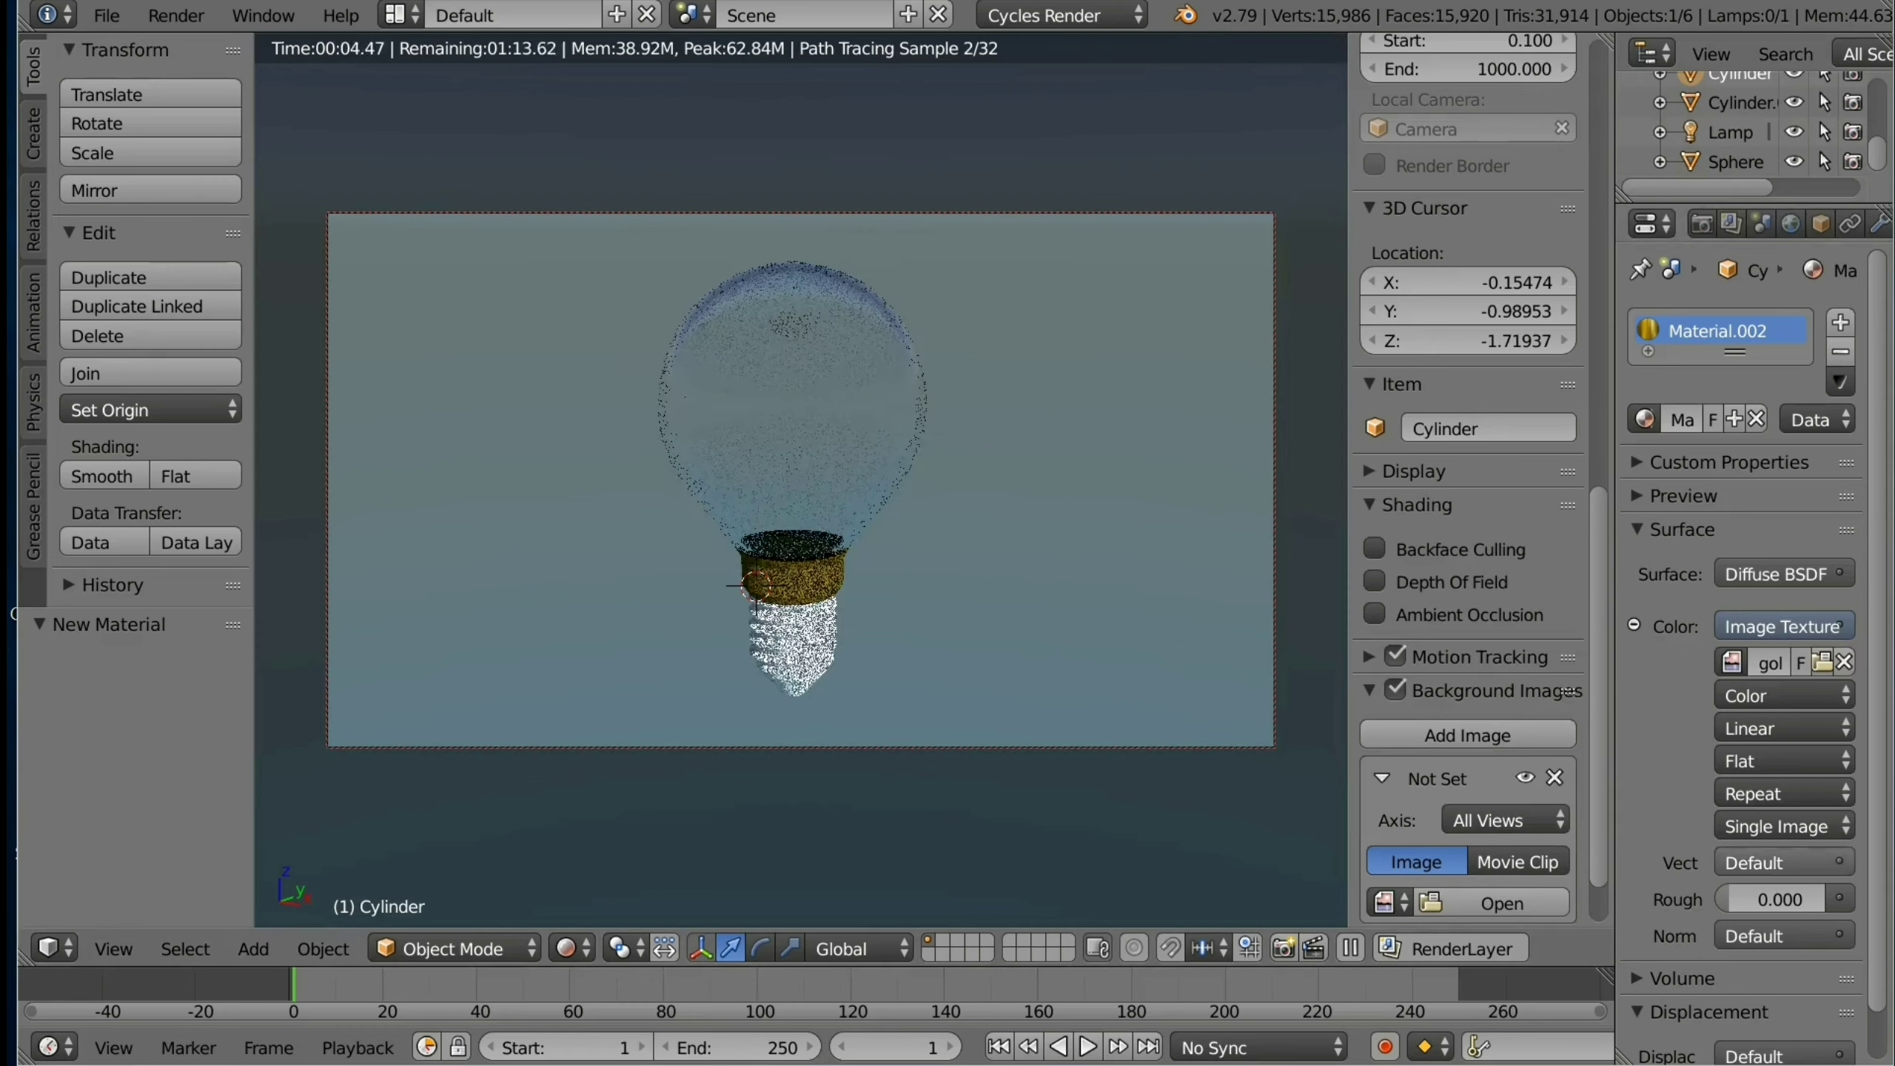
{"action": "left_click", "coordinate": [1783, 863]}
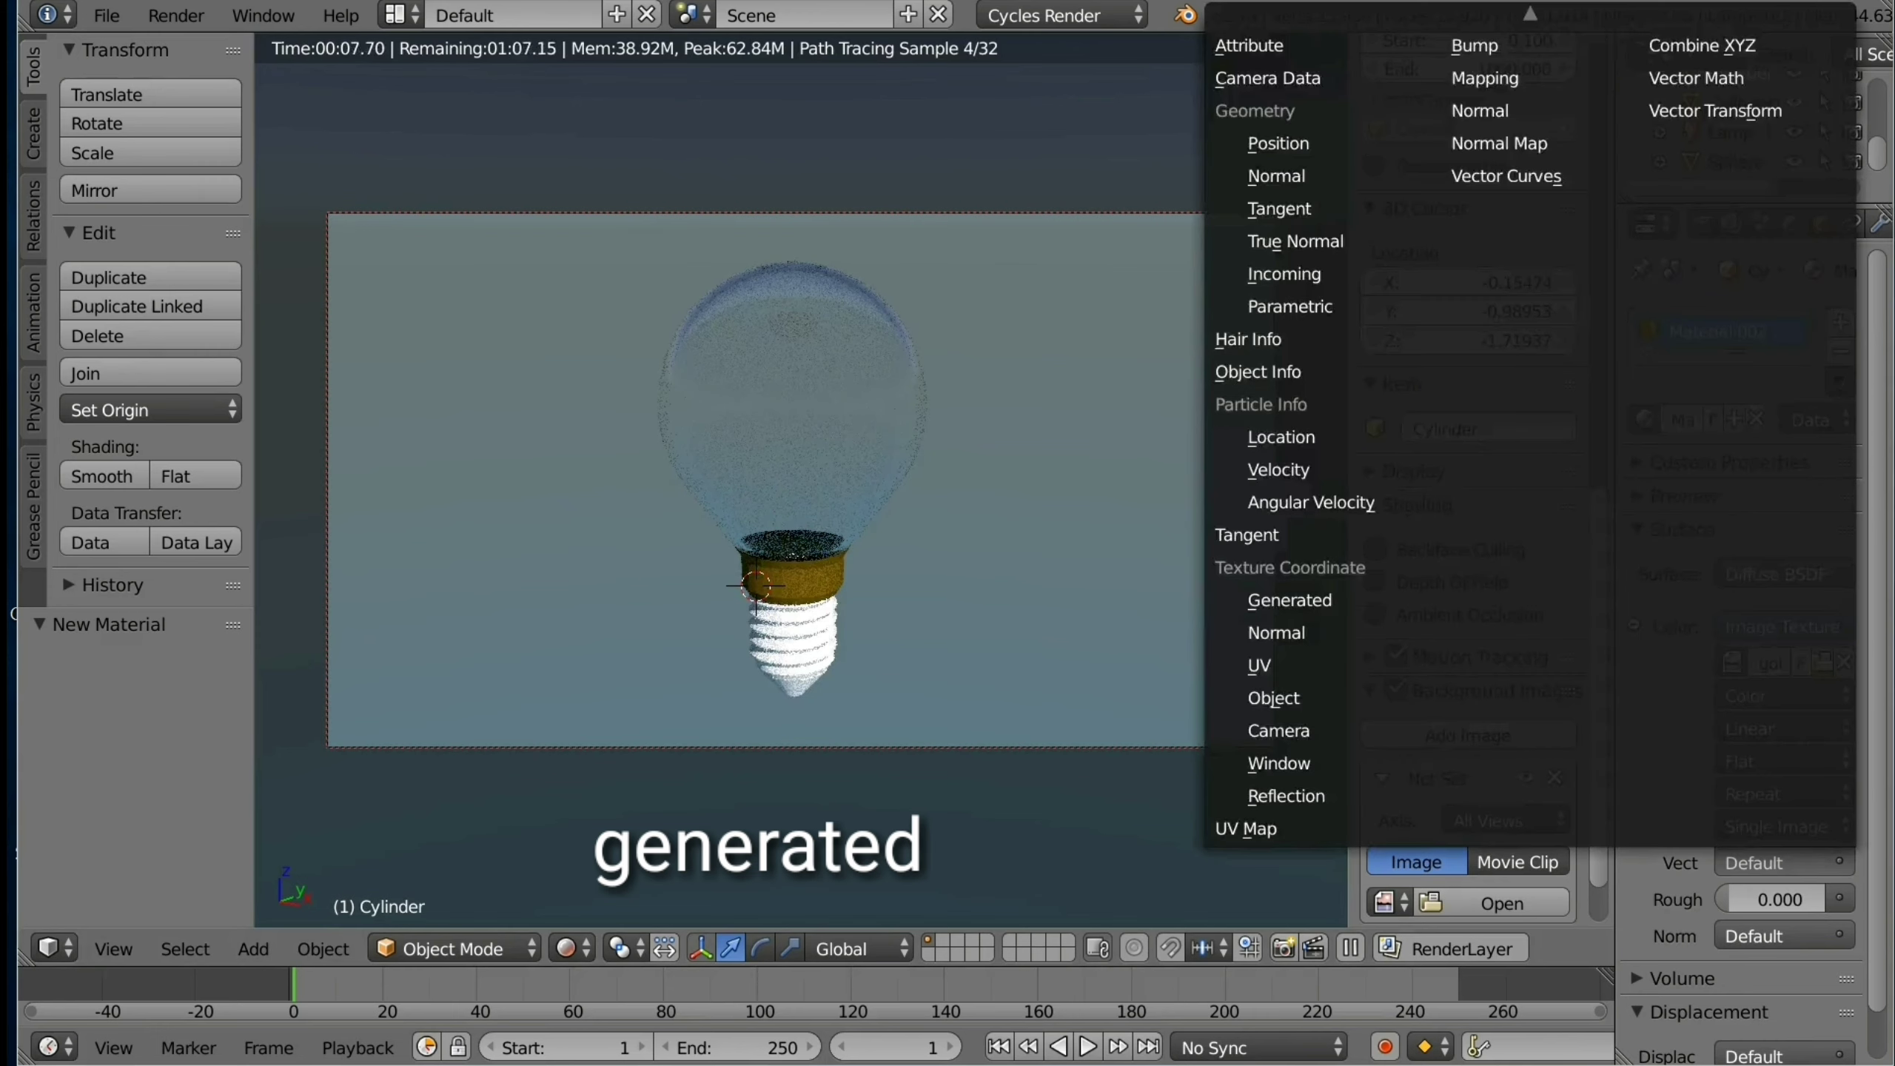
{"action": "left_click", "coordinate": [1290, 600]}
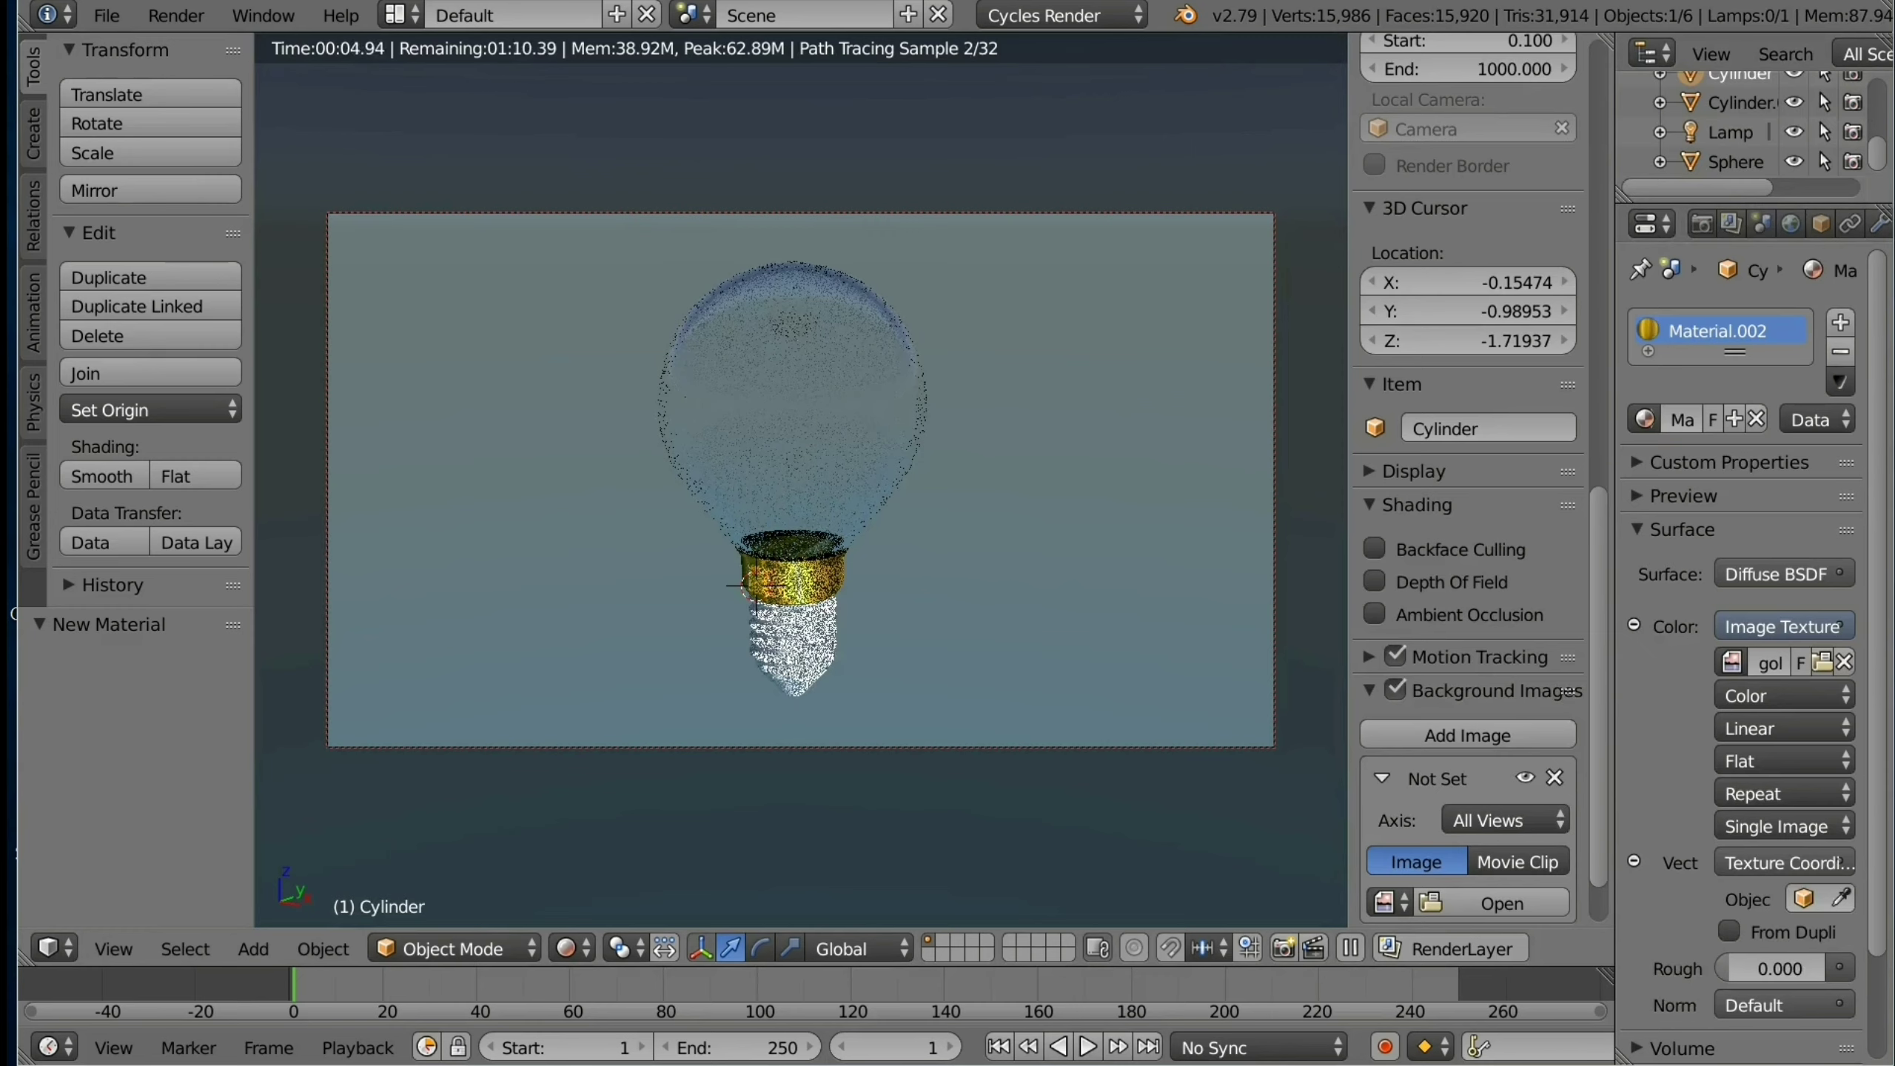
{"action": "key", "text": "shift+z"}
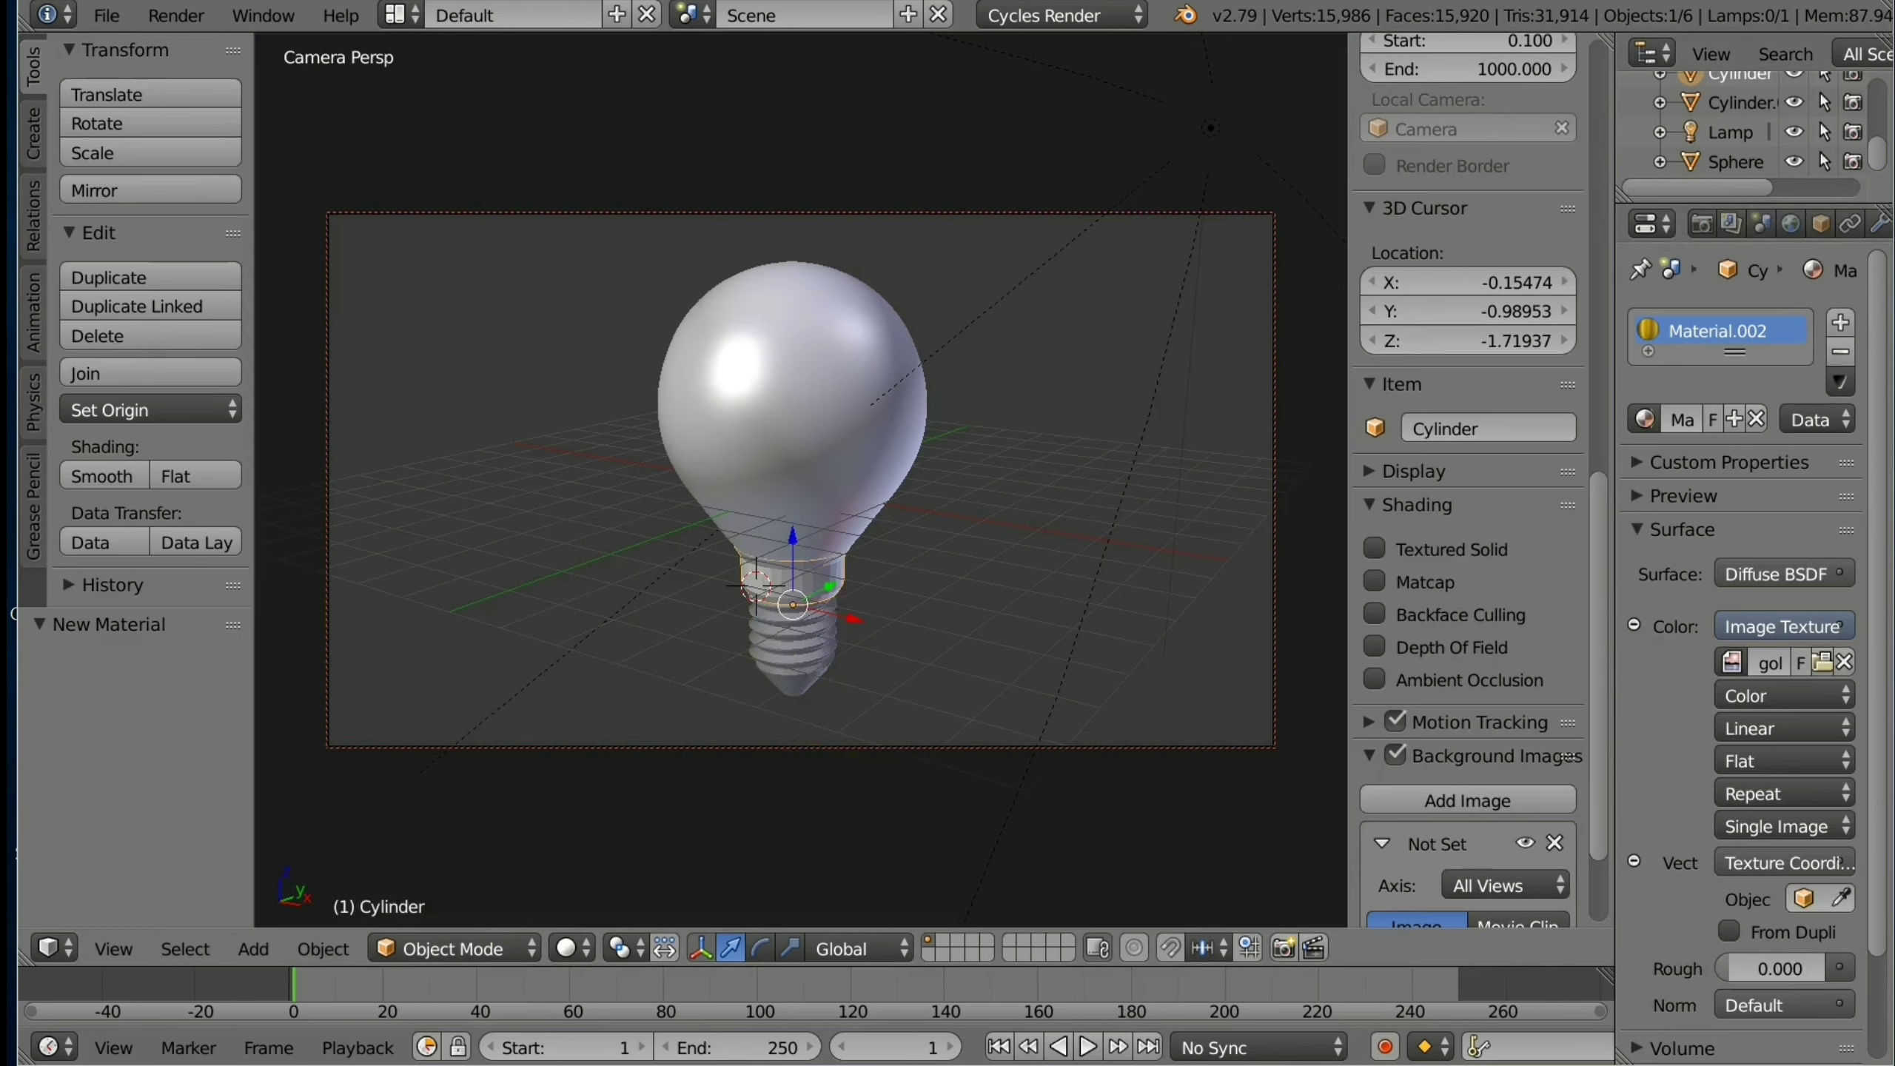
Step: Give the Bolt a new material whose colour uses an Image Texture
{"action": "right_click", "coordinate": [793, 646]}
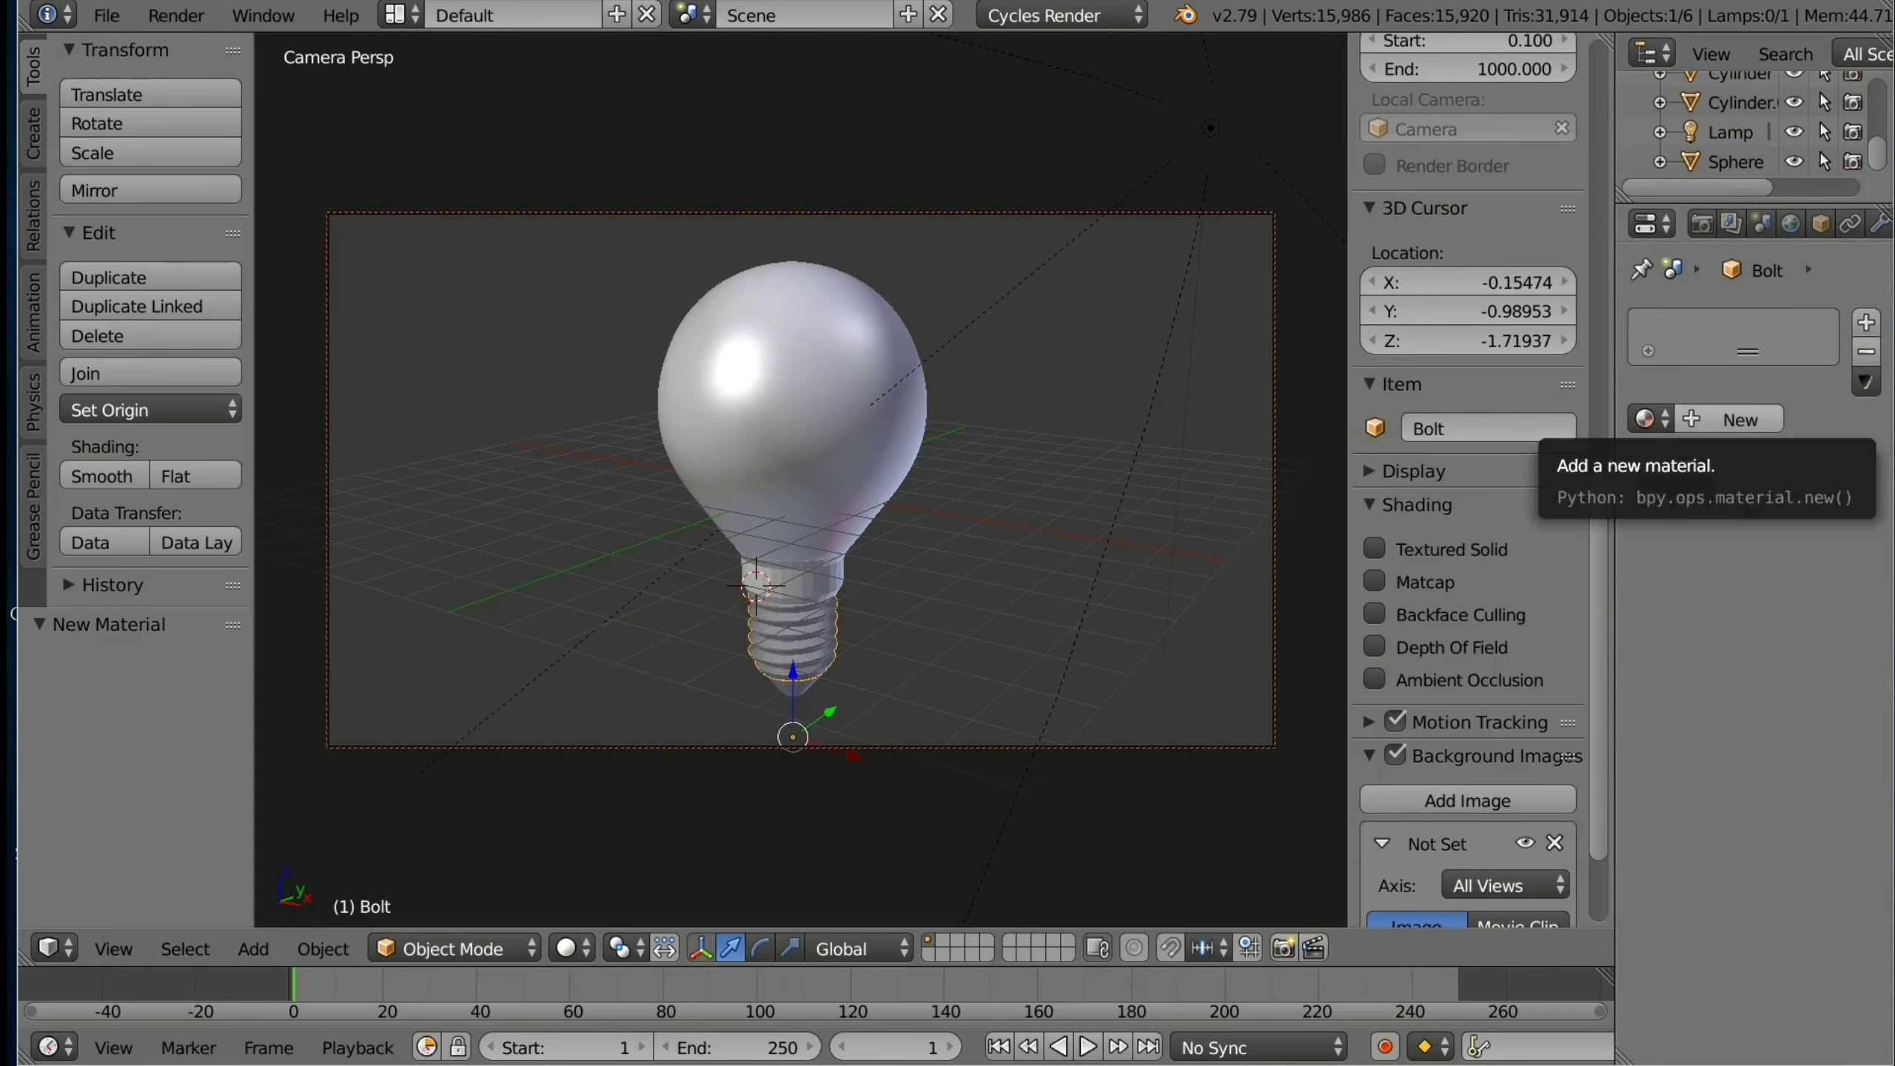
{"action": "left_click", "coordinate": [1731, 419]}
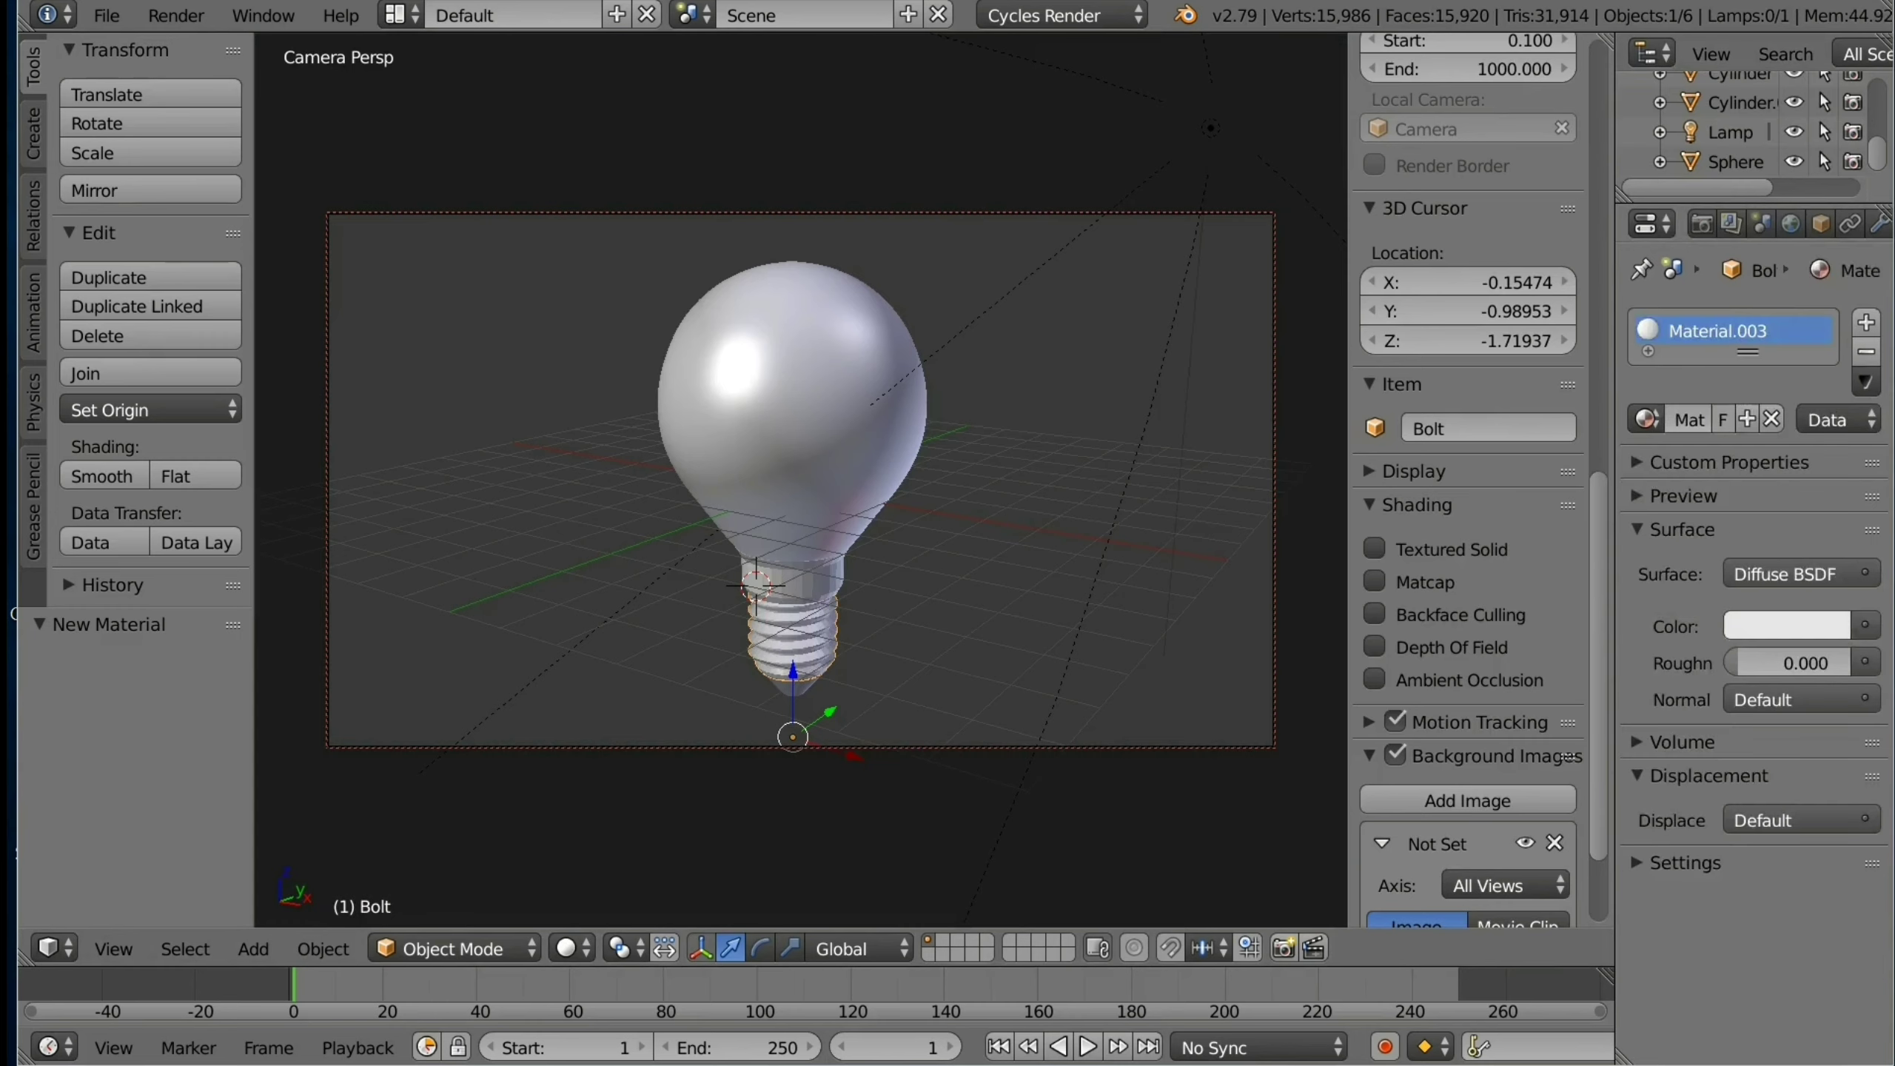
{"action": "left_click", "coordinate": [1866, 626]}
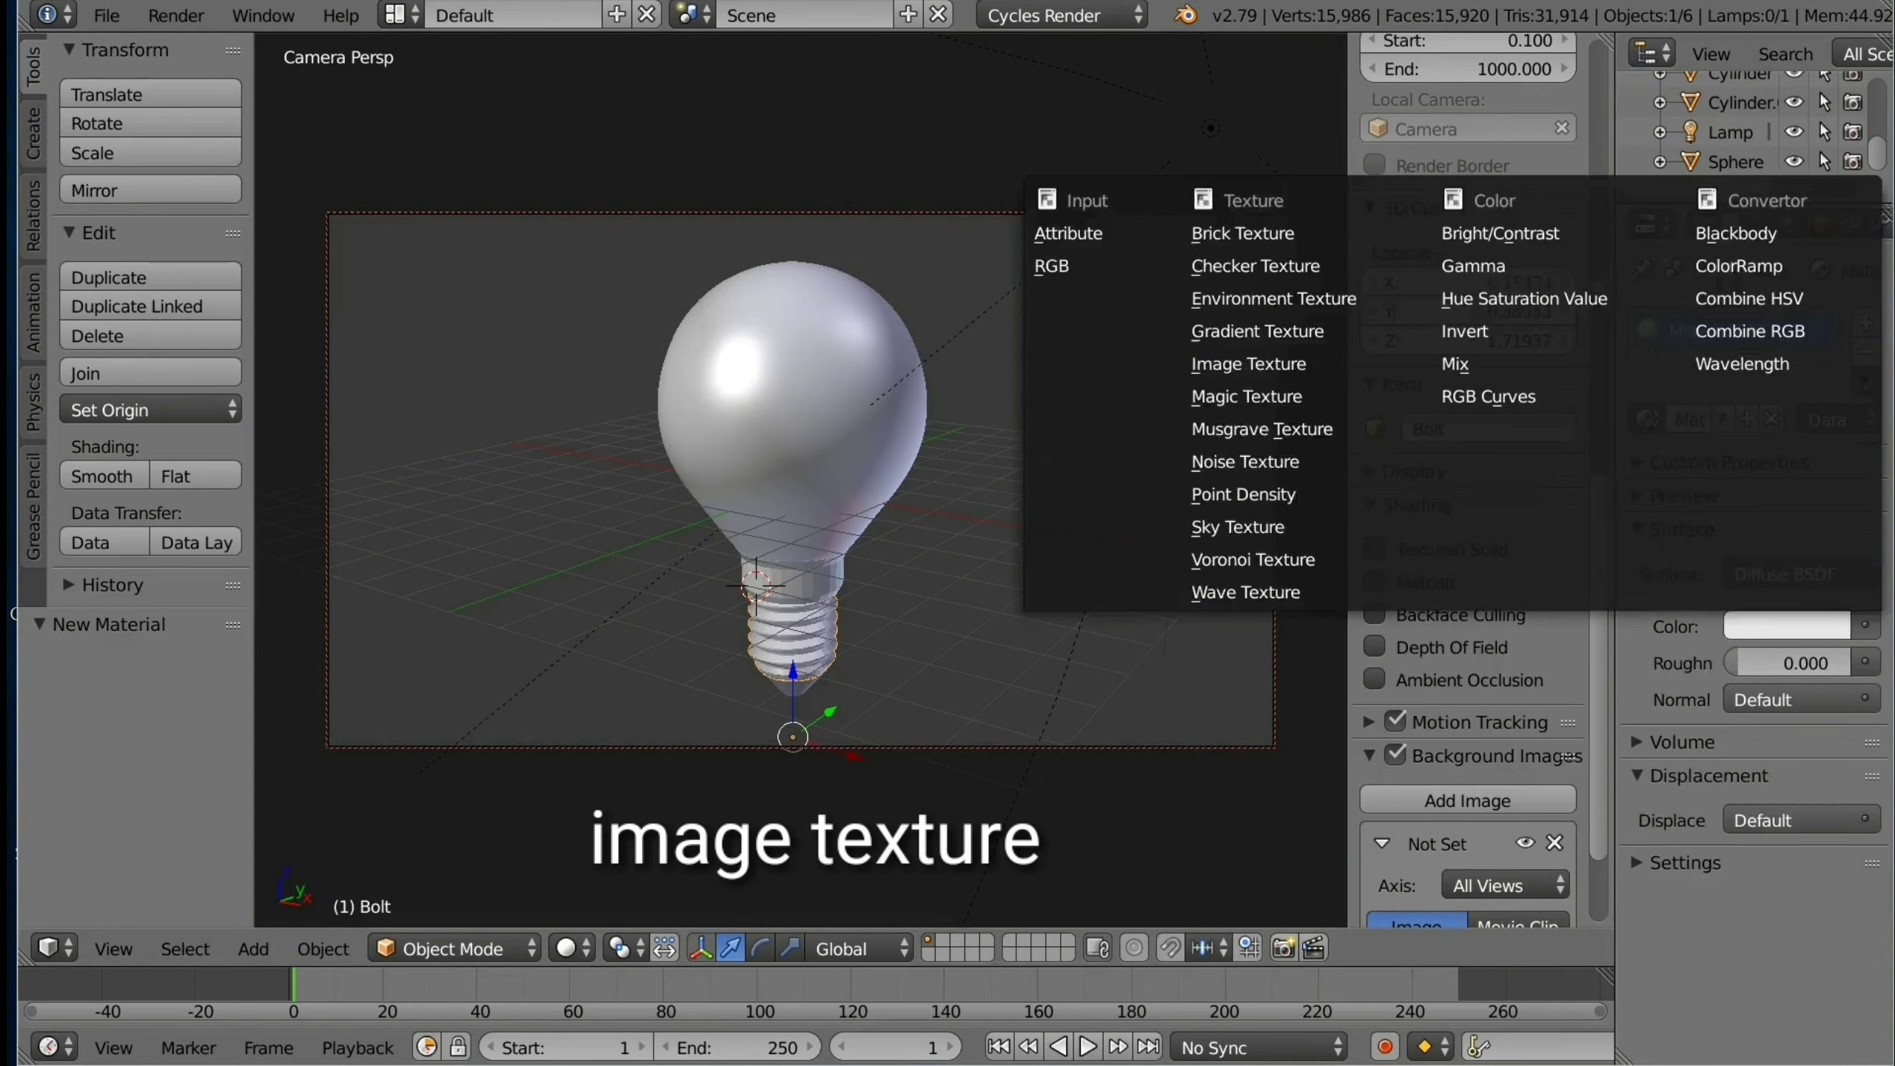
{"action": "left_click", "coordinate": [1269, 363]}
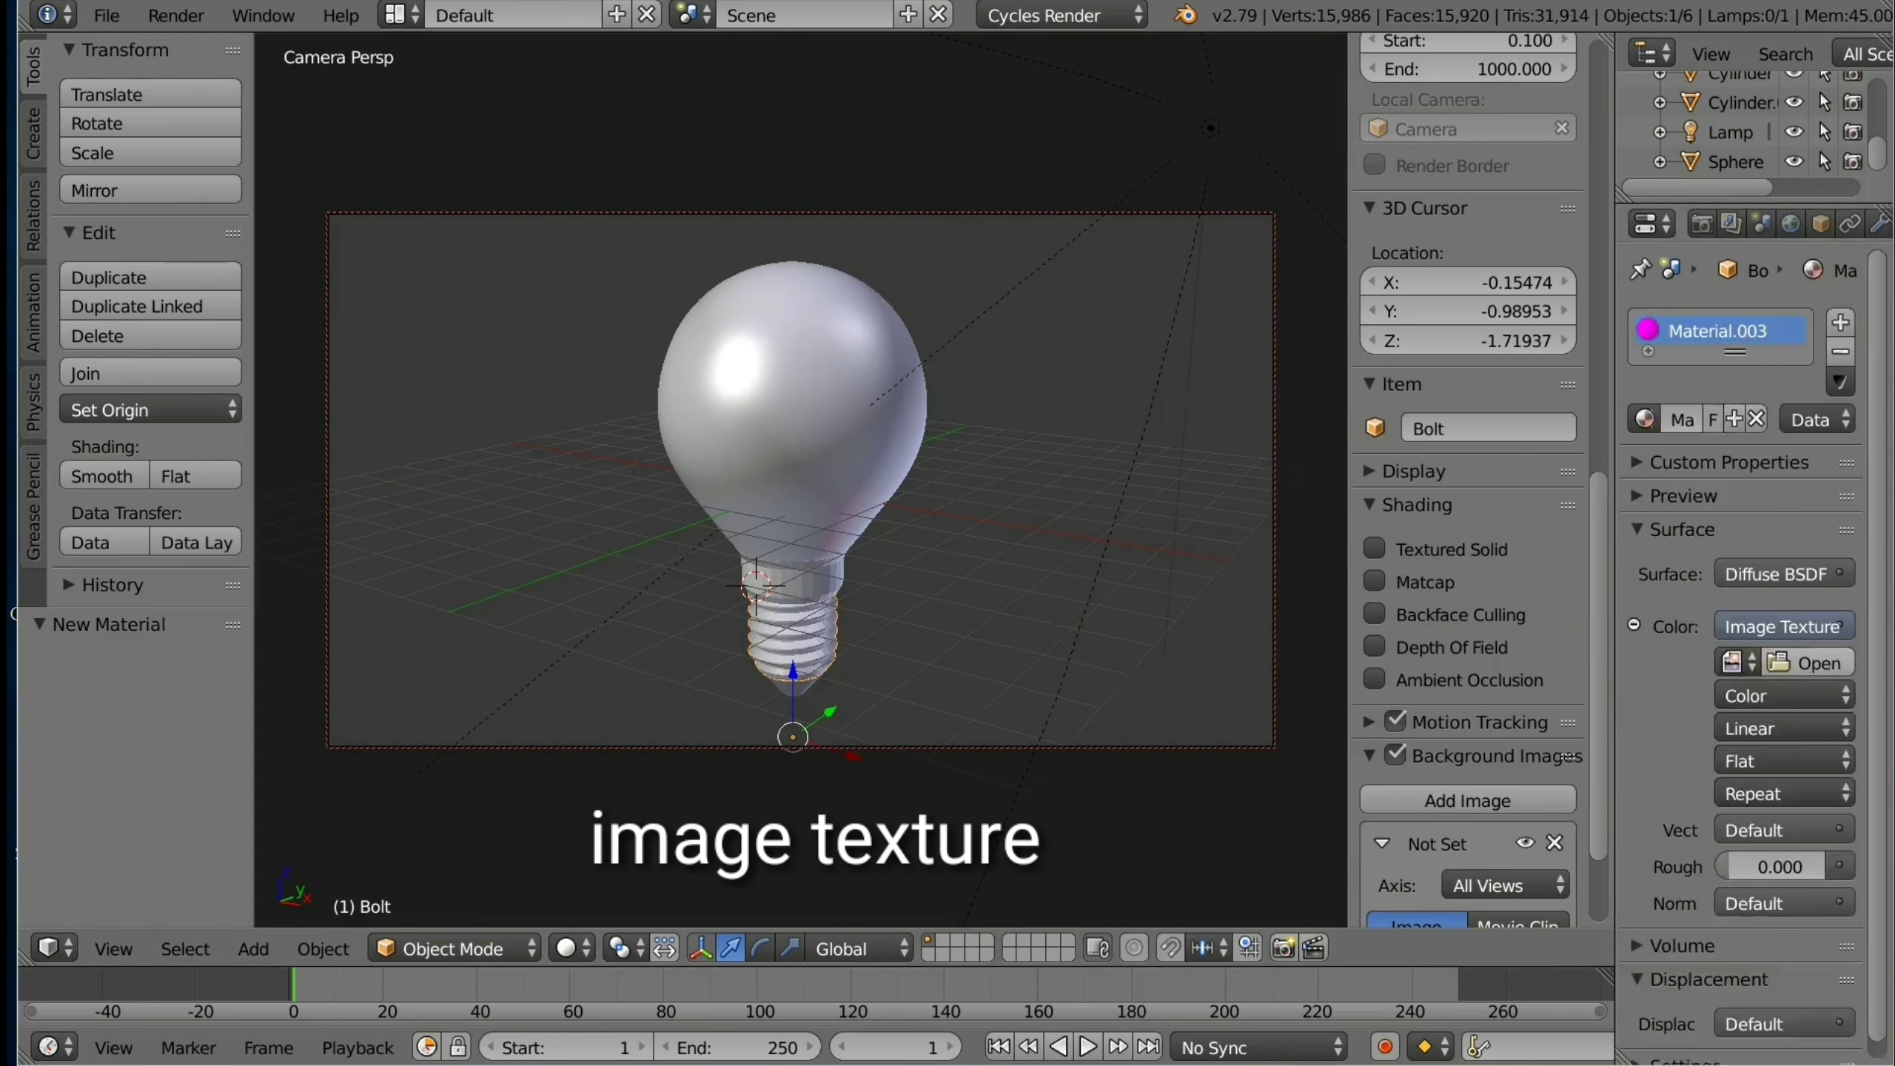
Step: Load gold-textured-background.jpg from E:\metal logo into the Bolt's image texture
{"action": "left_click", "coordinate": [1807, 662]}
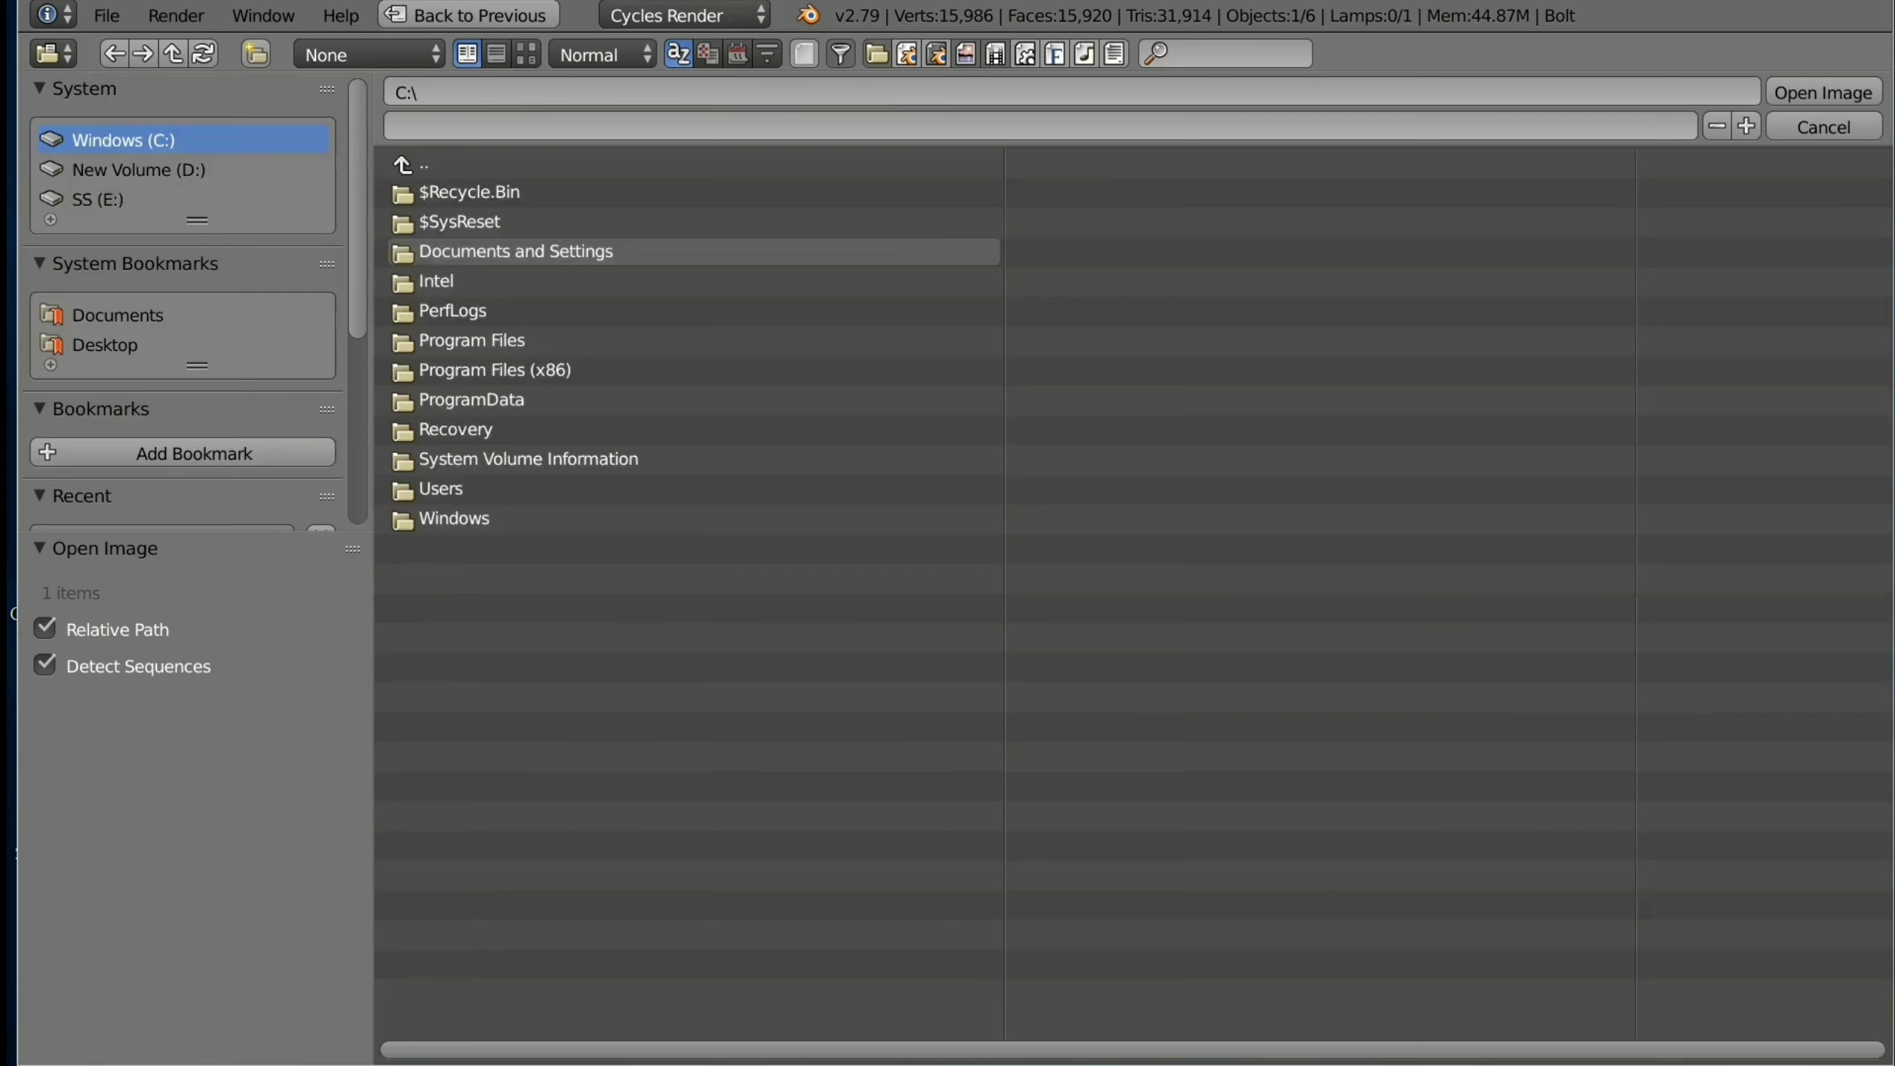
{"action": "left_click", "coordinate": [97, 199]}
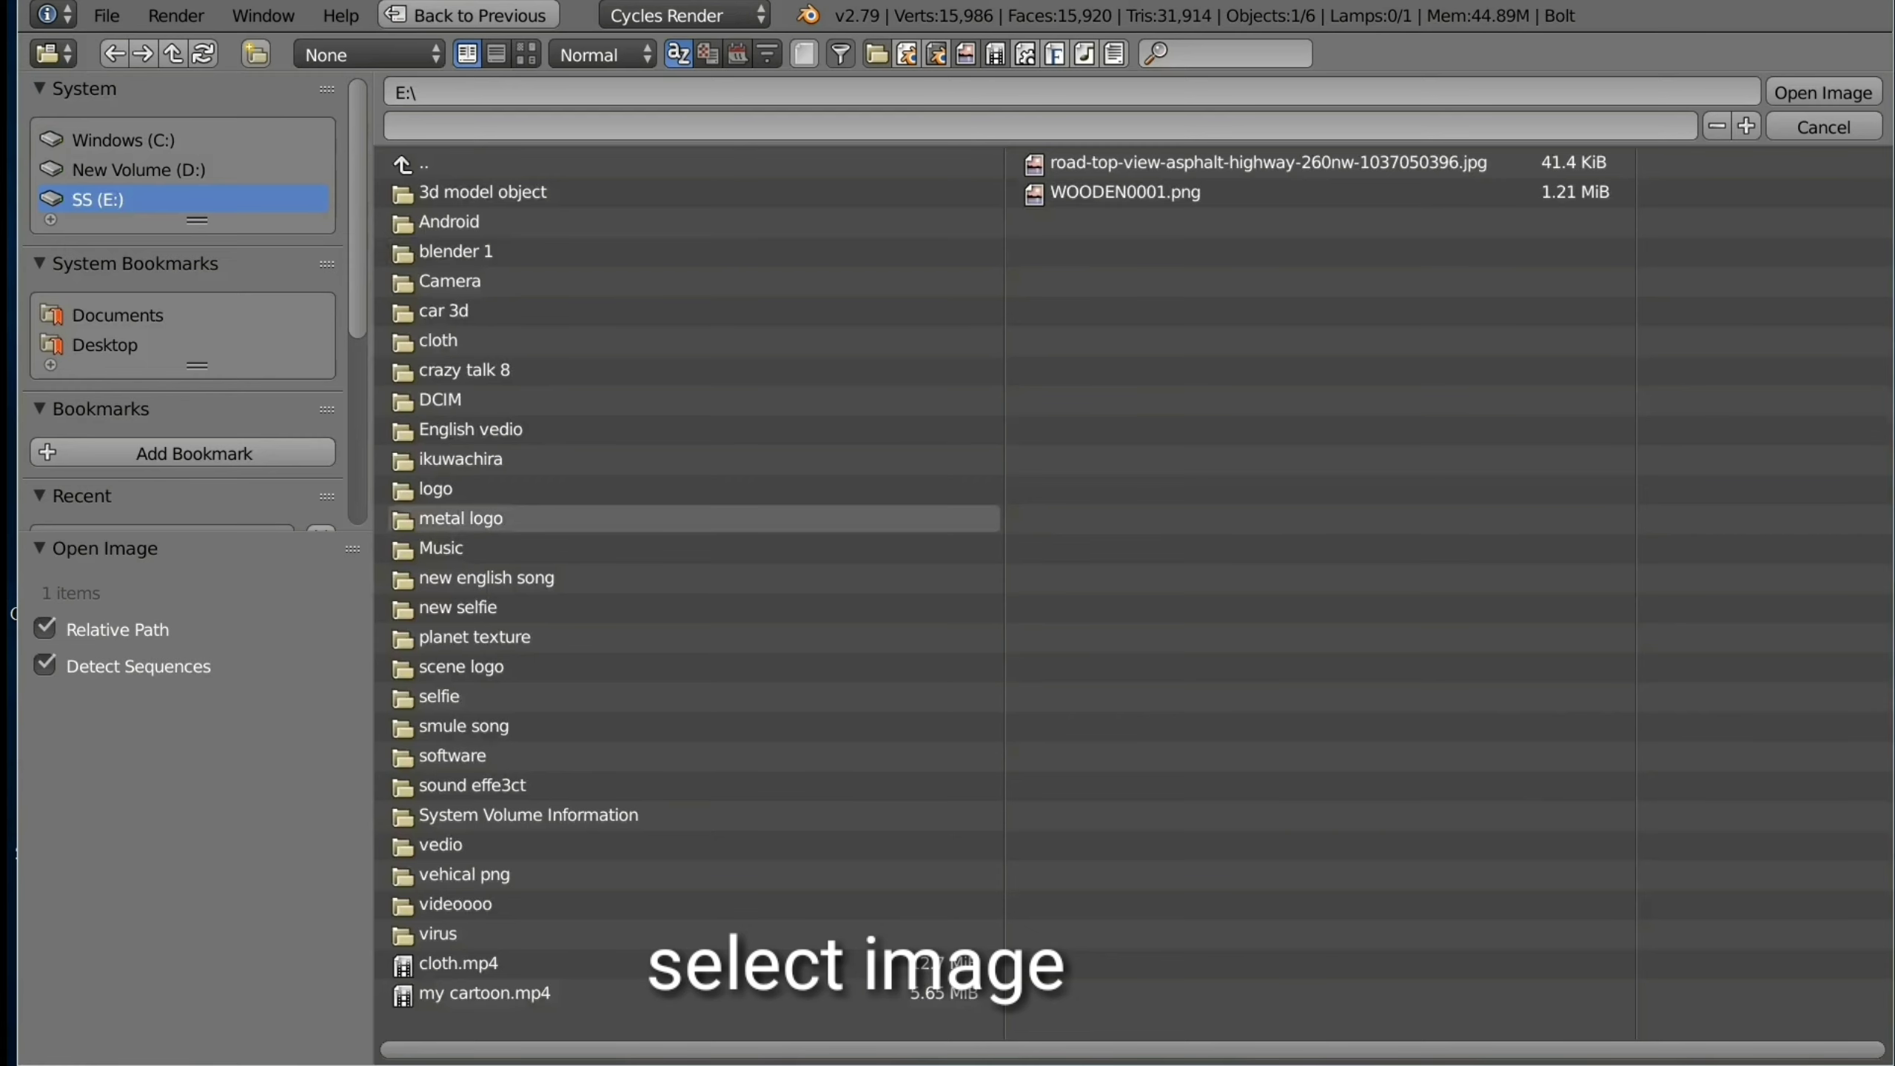
{"action": "double_click", "coordinate": [460, 518]}
{"action": "left_click", "coordinate": [526, 54]}
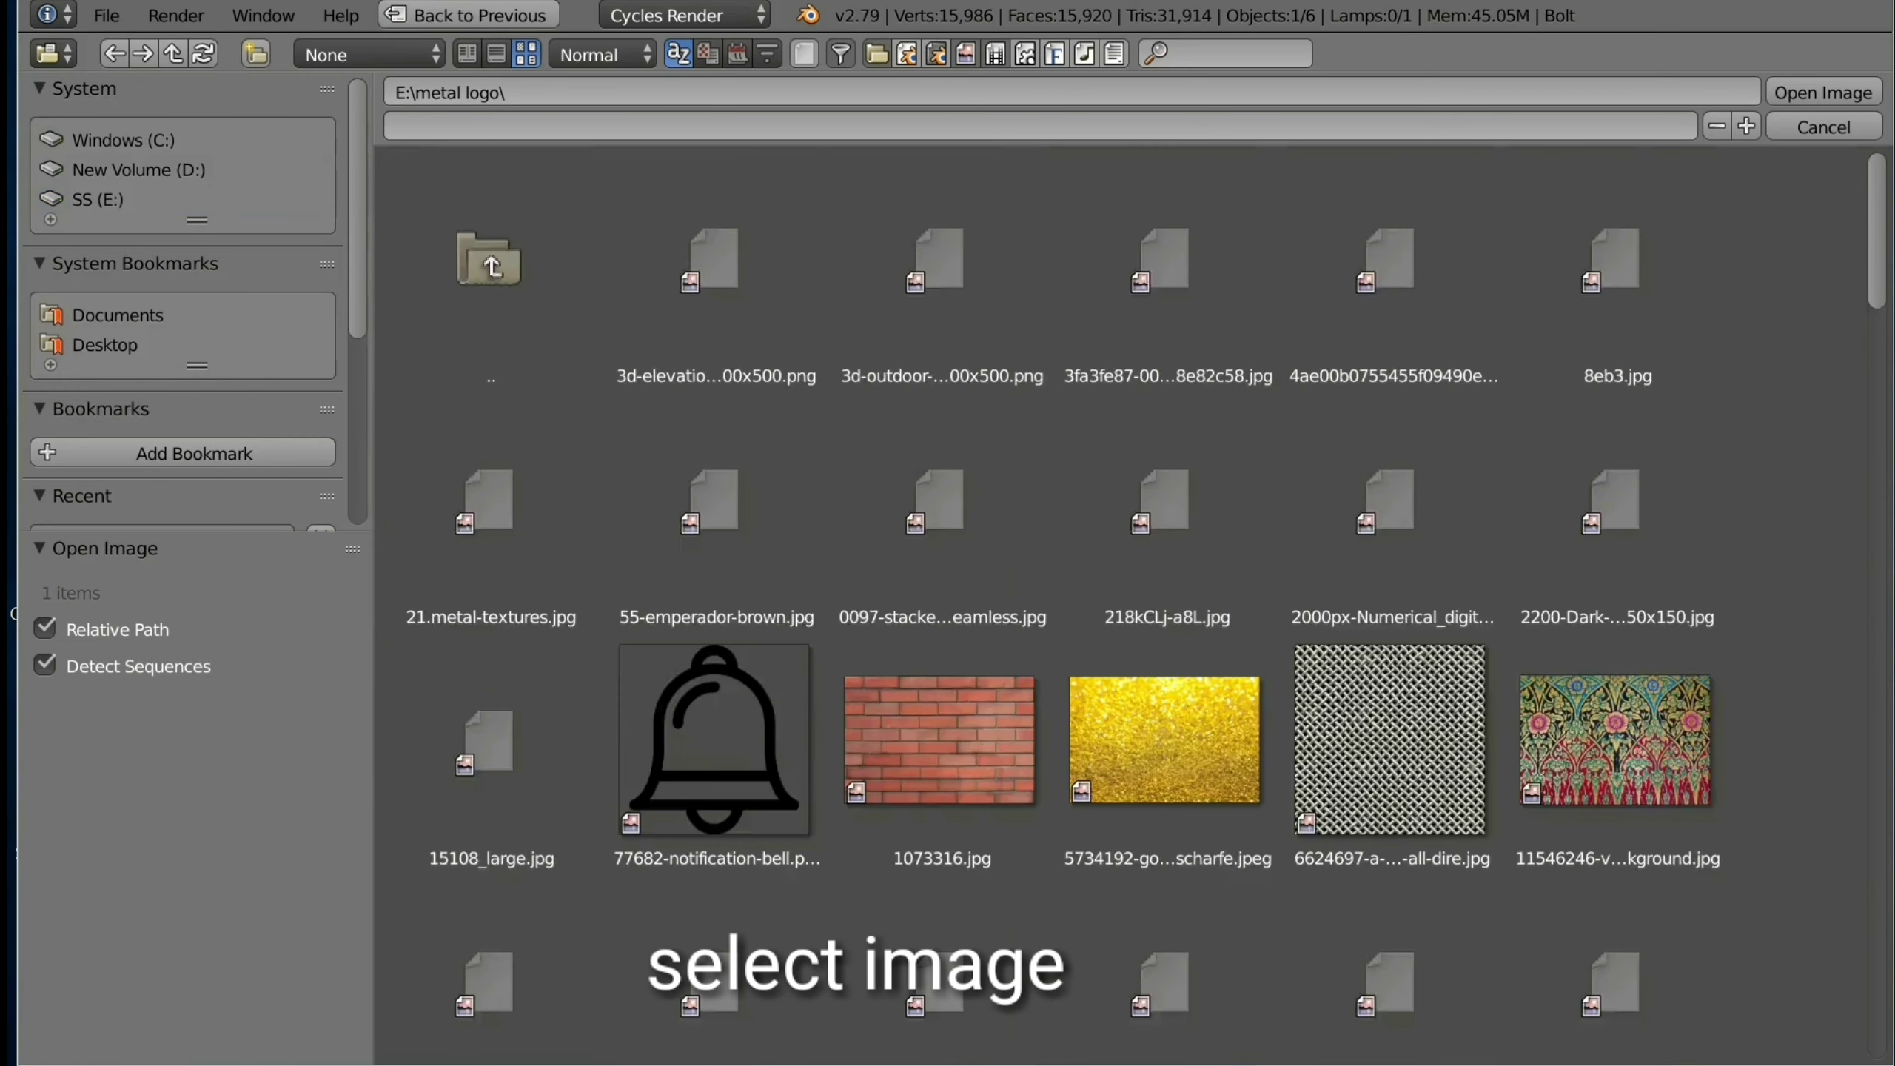
{"action": "scroll", "coordinate": [1120, 597], "scroll_direction": "down", "scroll_amount": 5}
{"action": "left_click", "coordinate": [1616, 462]}
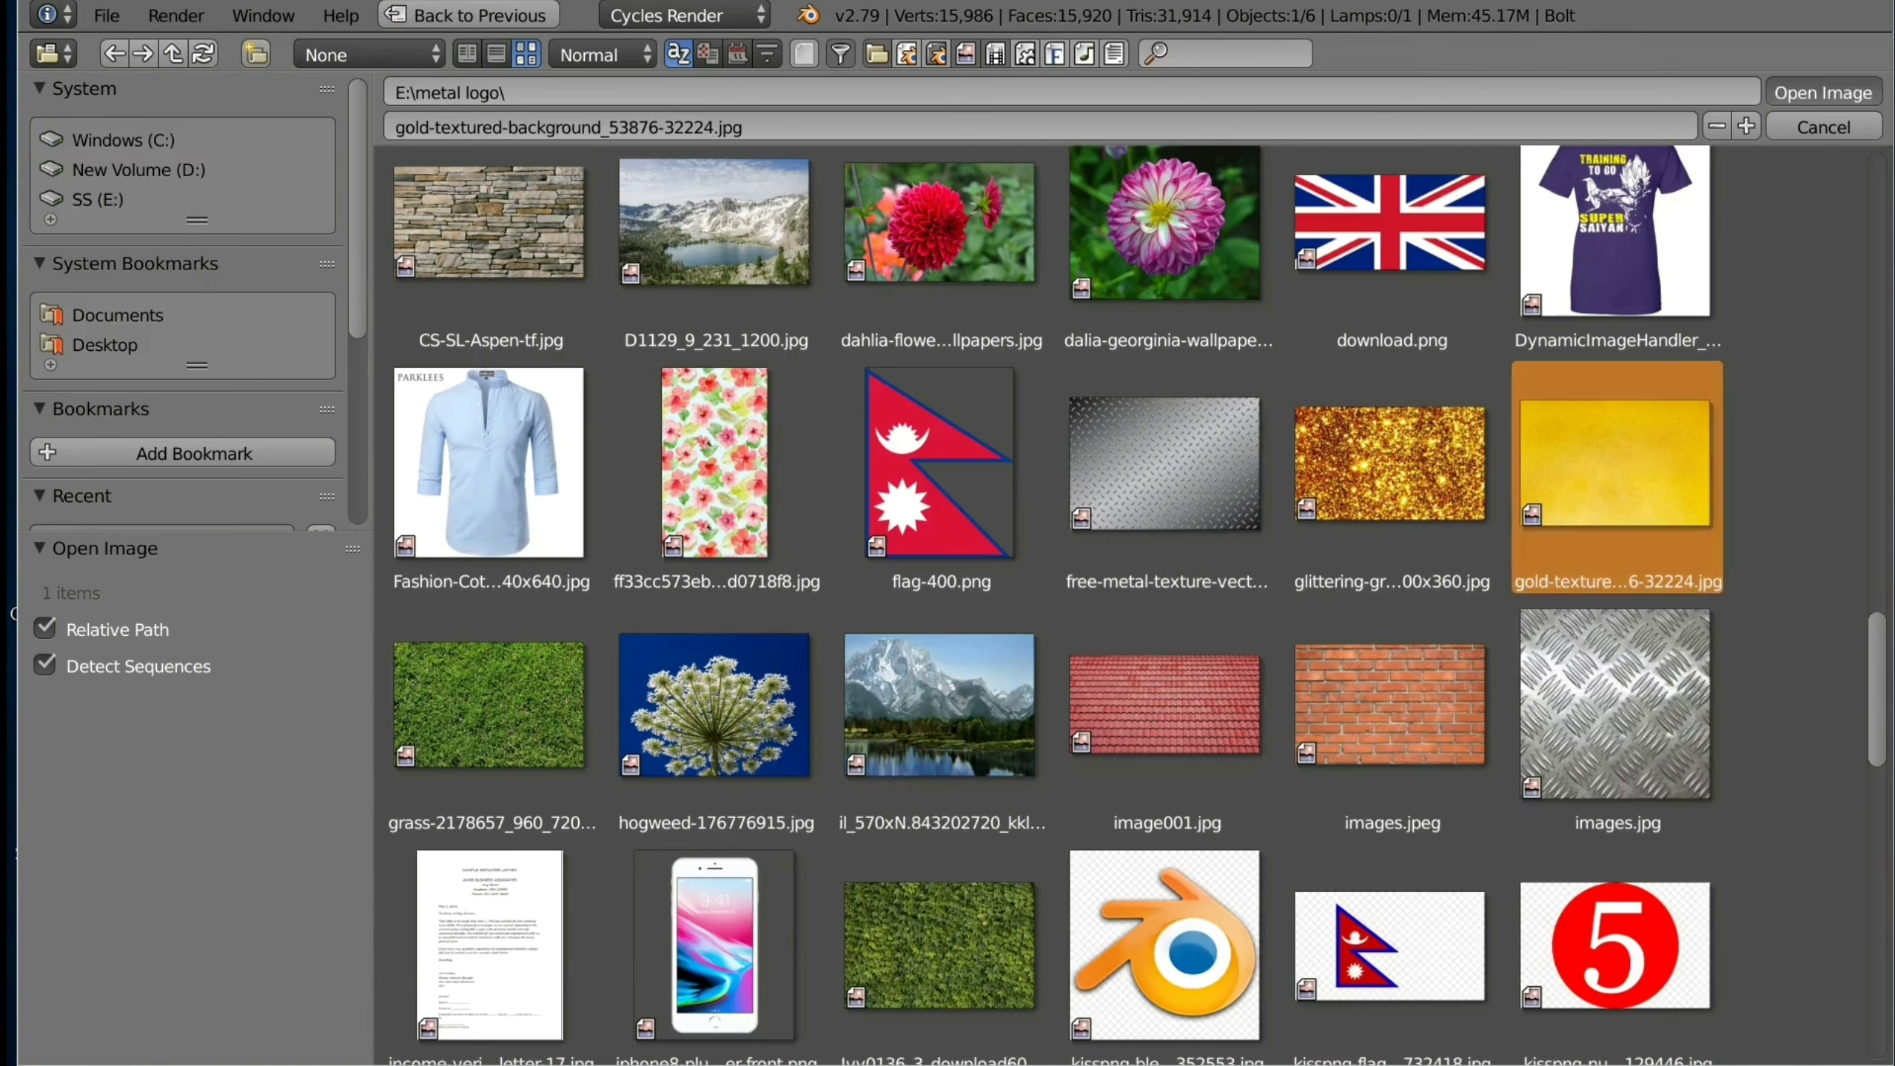
{"action": "key", "text": "Return"}
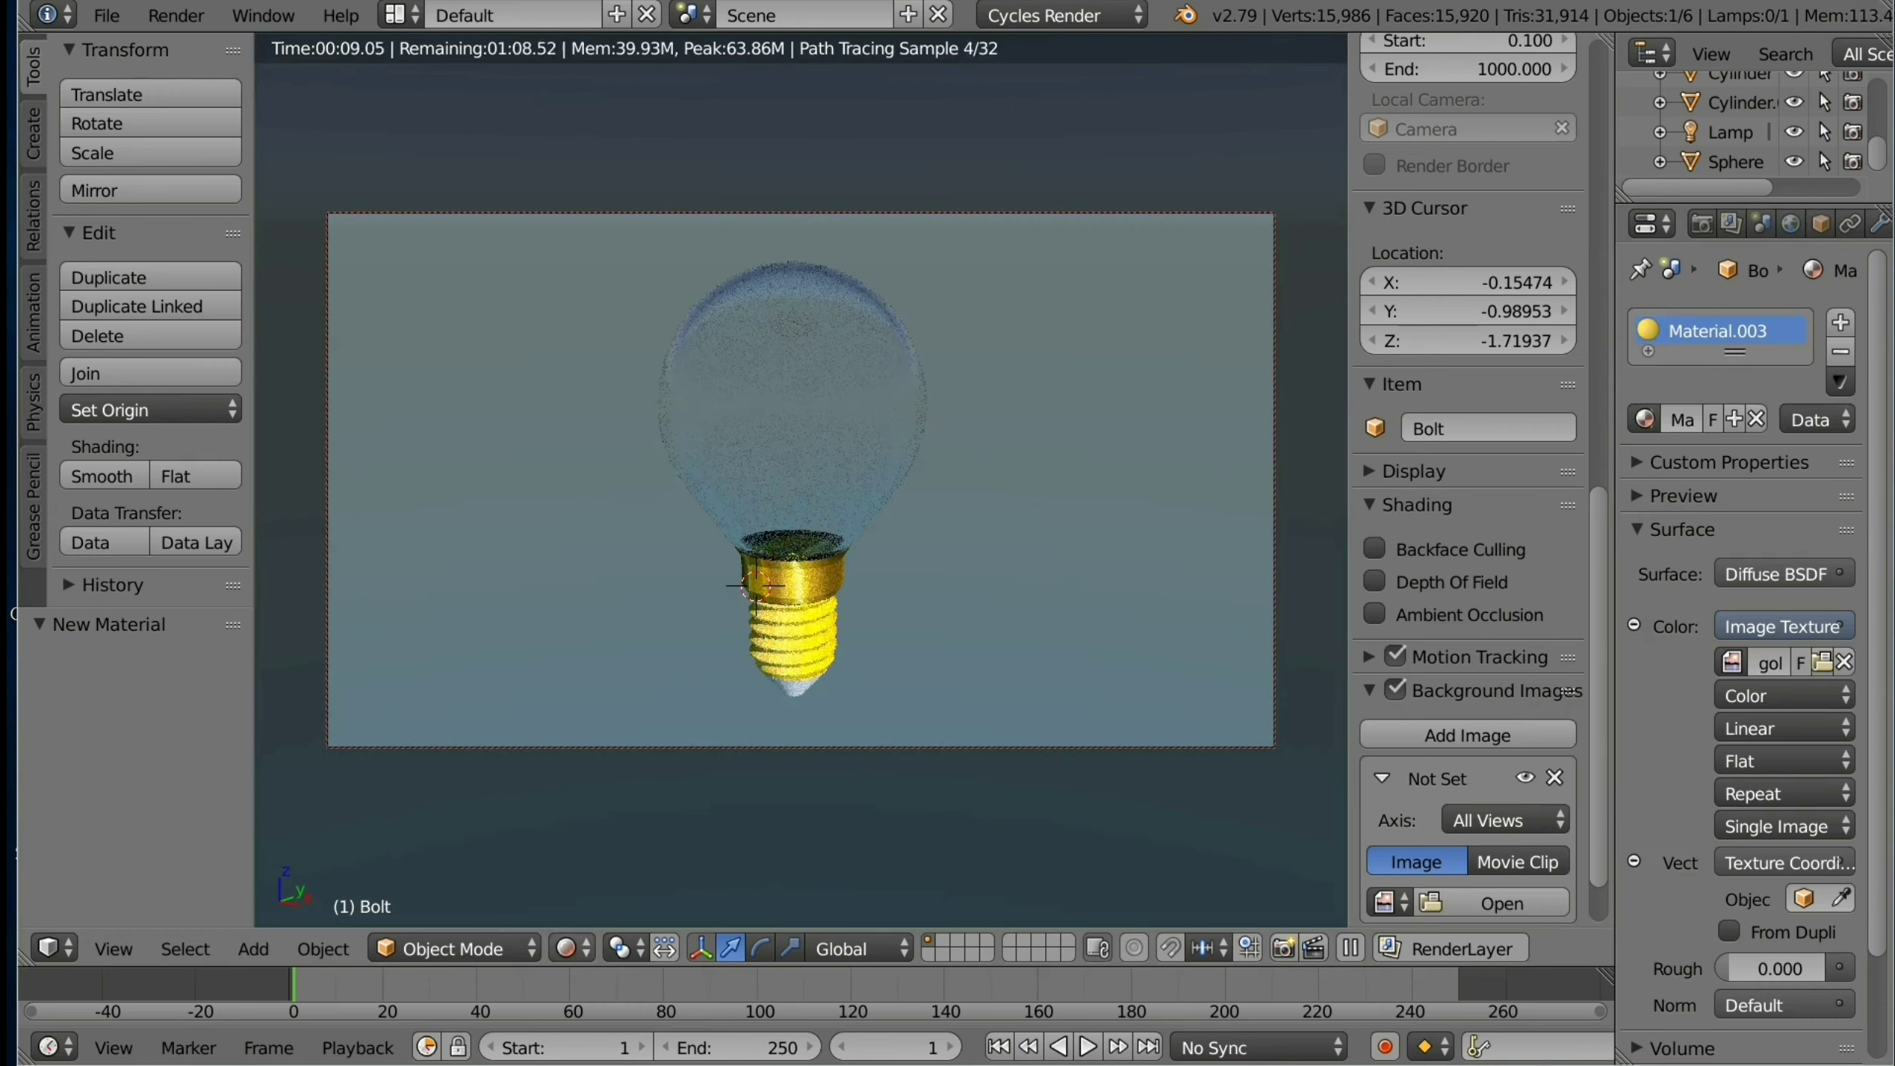
{"action": "left_click", "coordinate": [567, 948]}
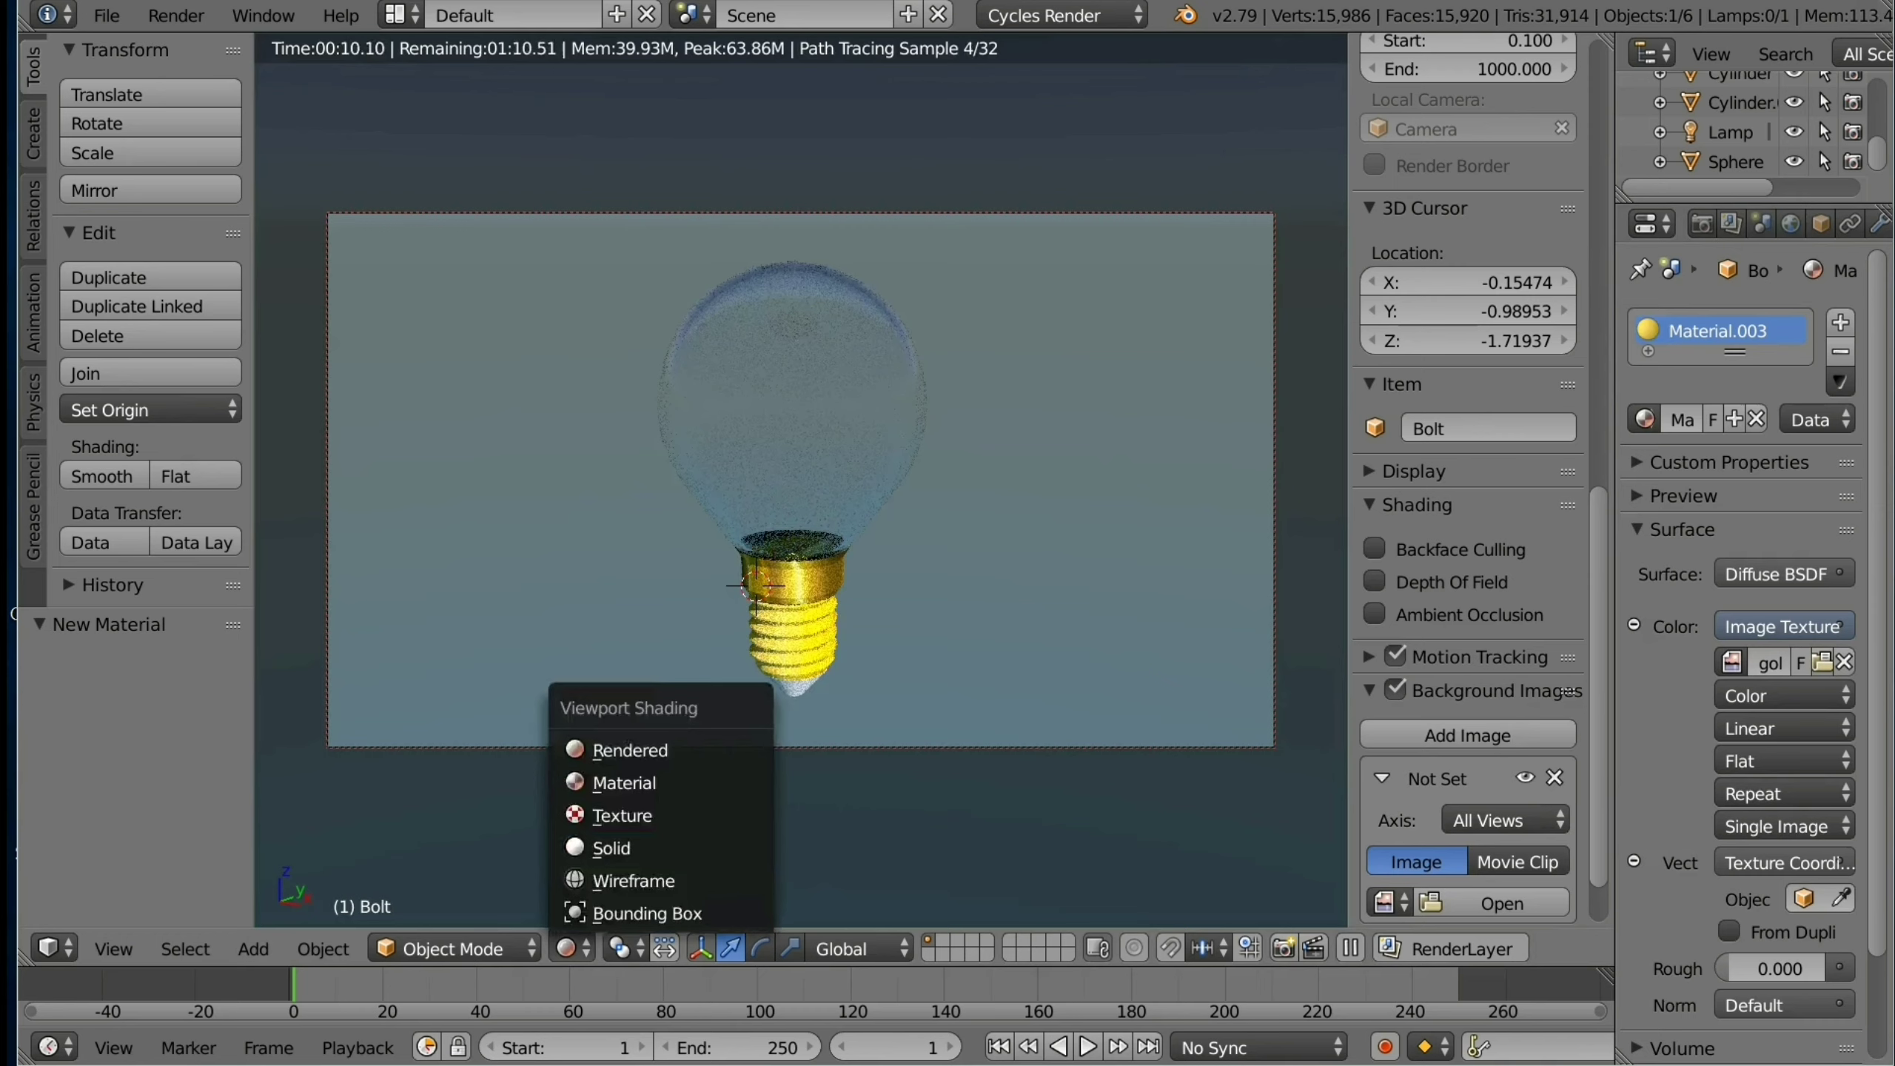
Step: Give Cylinder.001, the bulb tip, a new near-black material (RGB 0.004), then preview in Rendered shading
{"action": "left_click", "coordinate": [611, 848]}
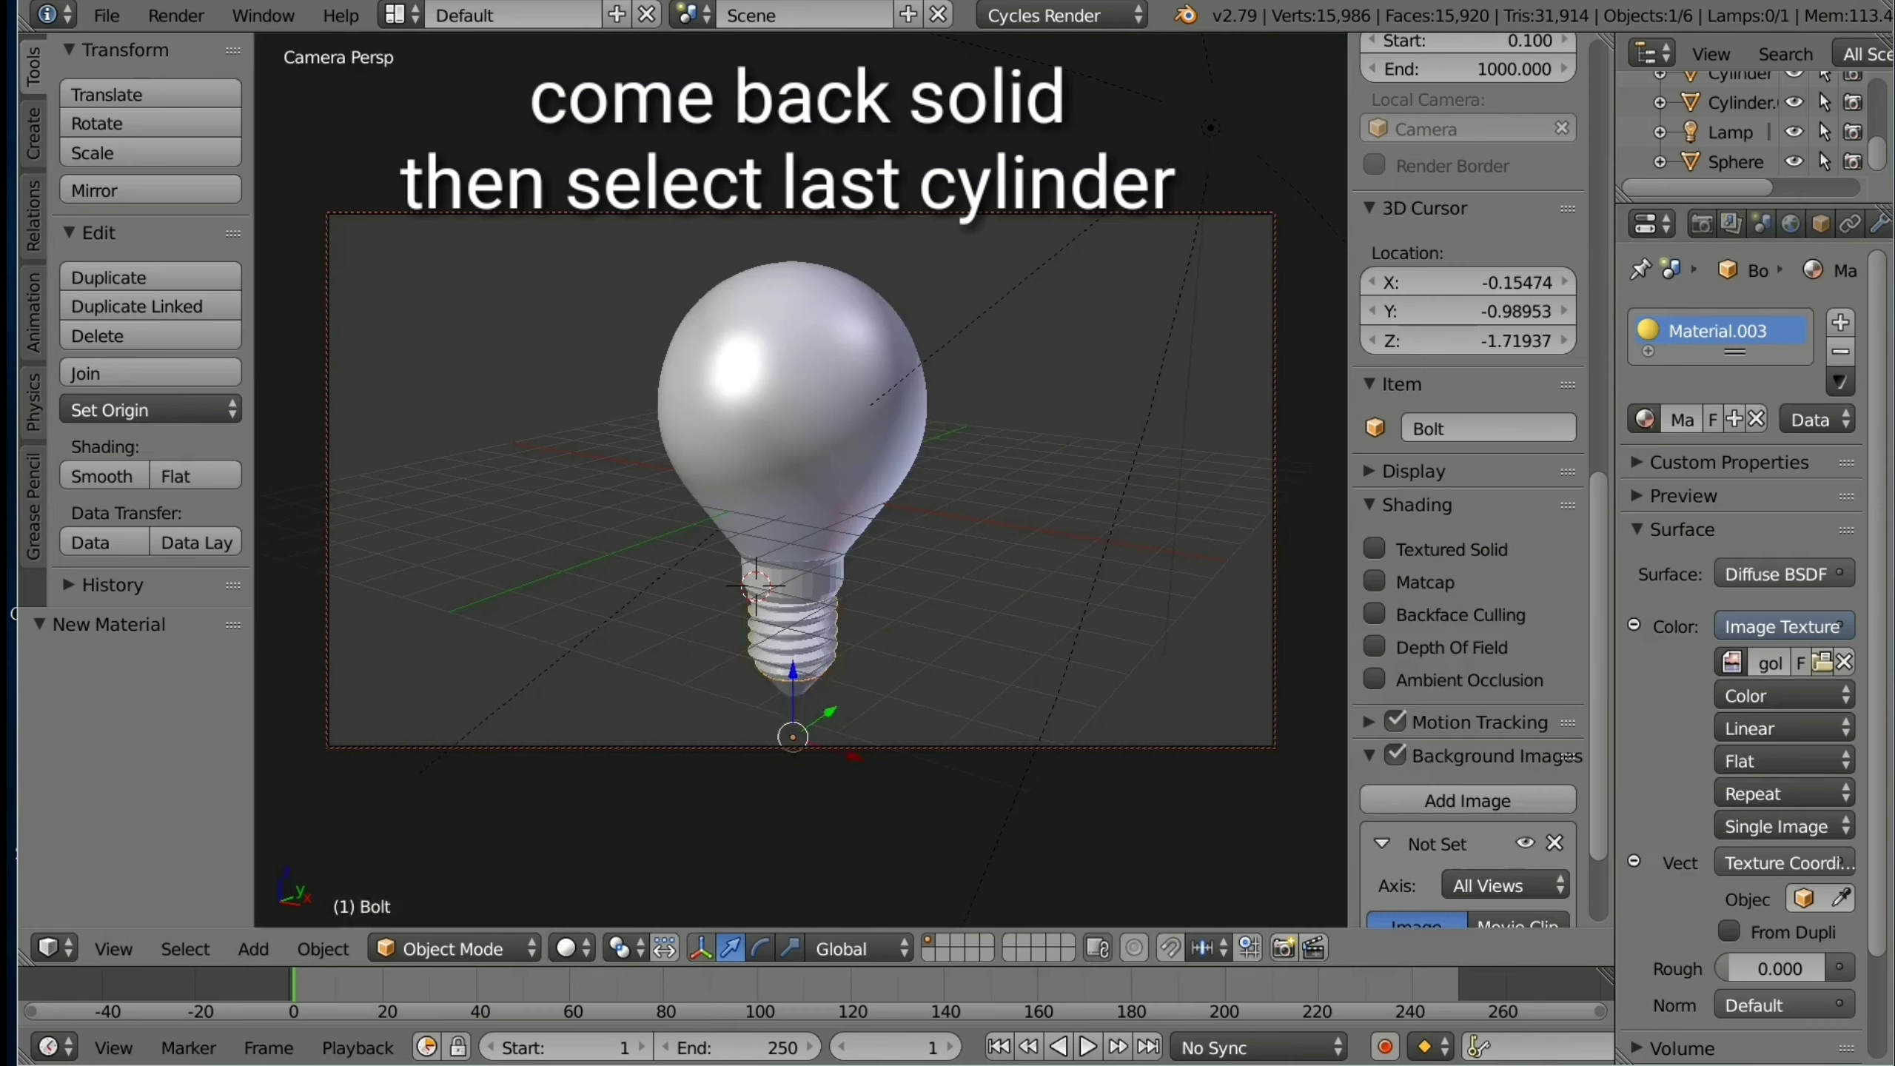
{"action": "left_click", "coordinate": [1739, 103]}
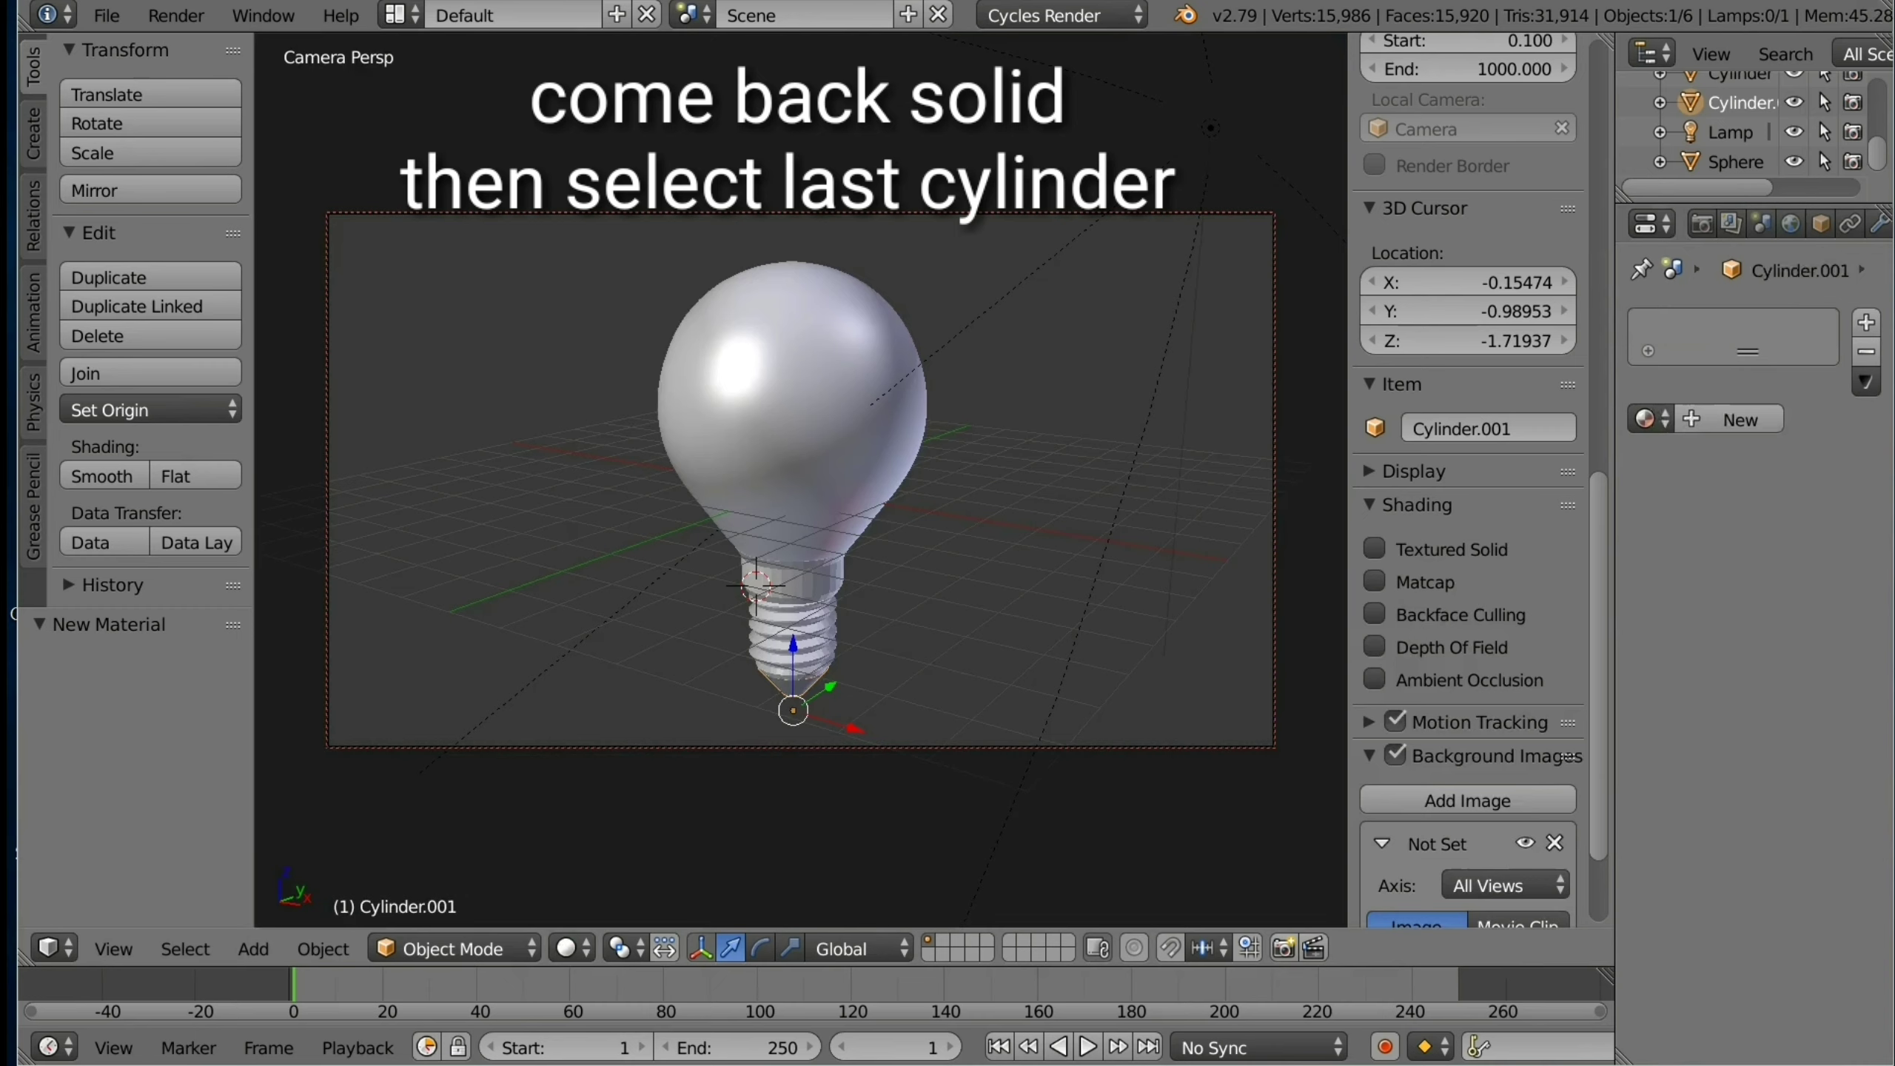
{"action": "left_click", "coordinate": [1739, 420]}
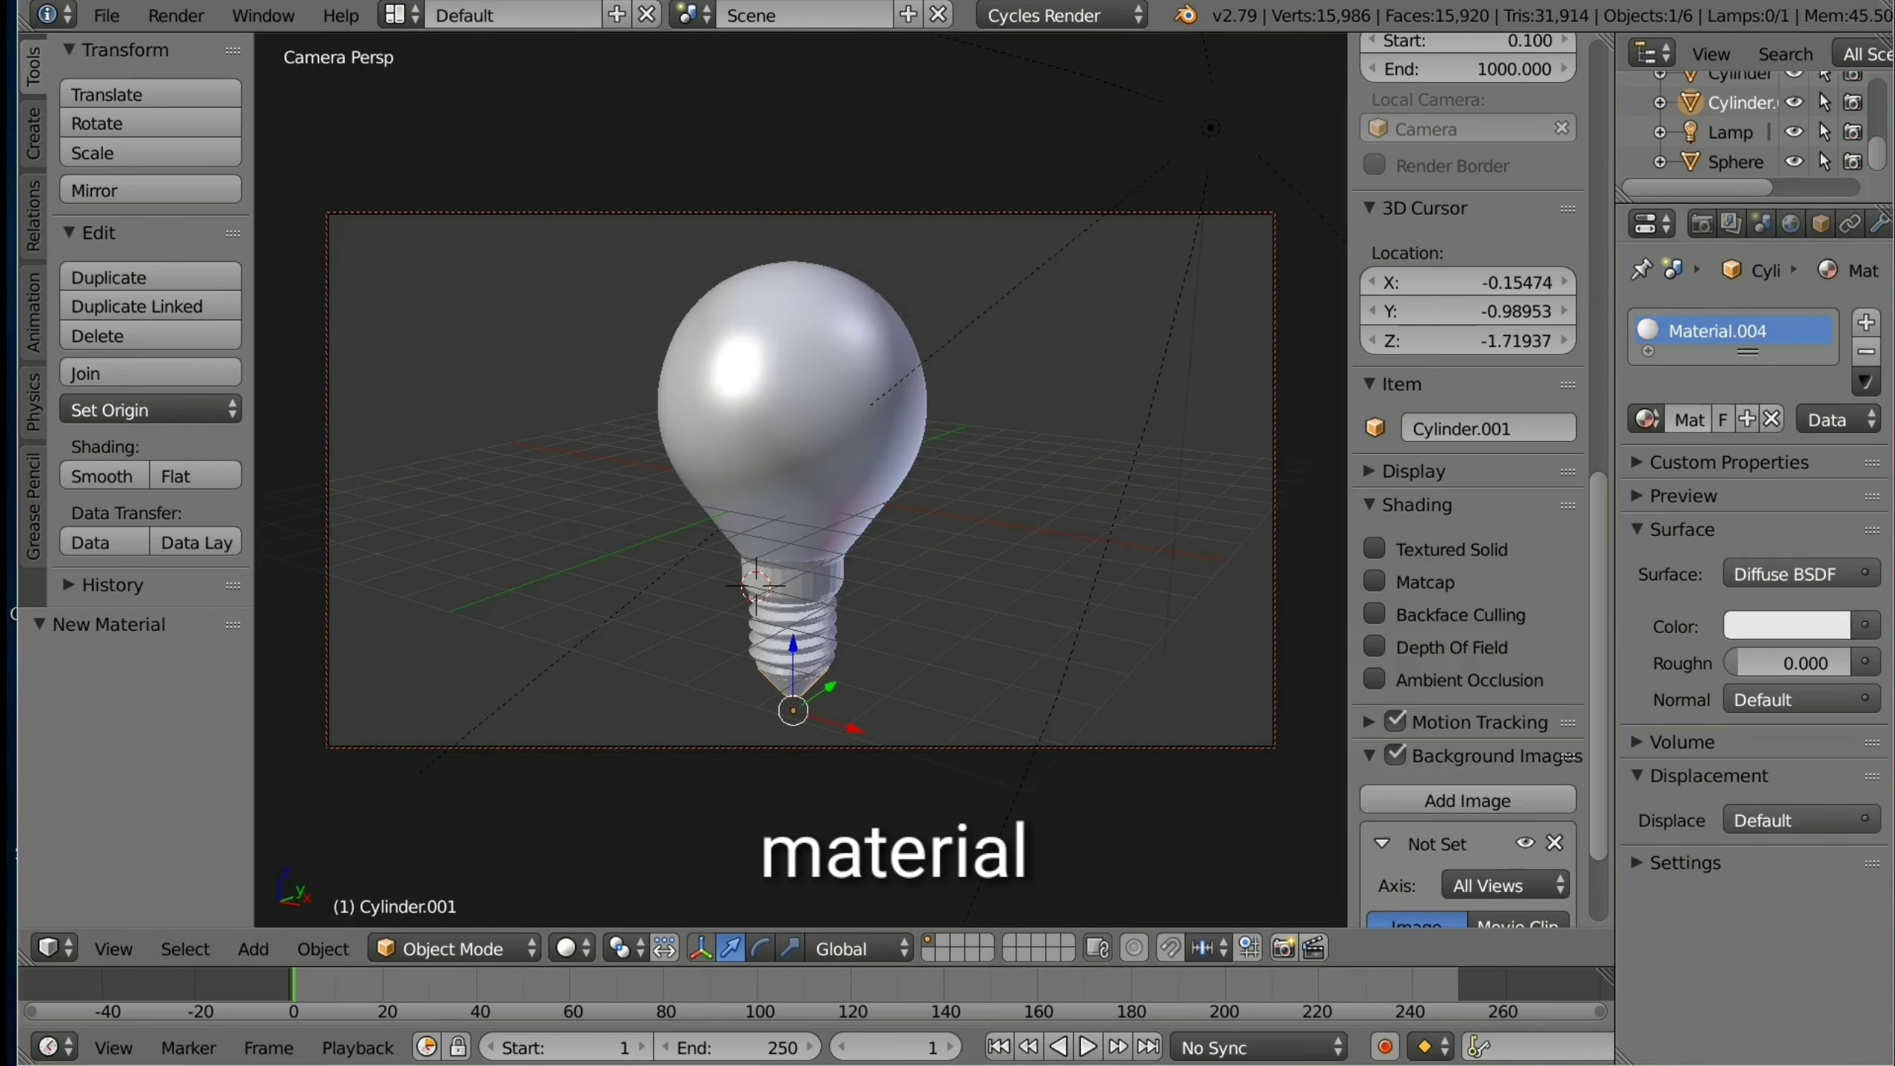
{"action": "left_click", "coordinate": [1788, 625]}
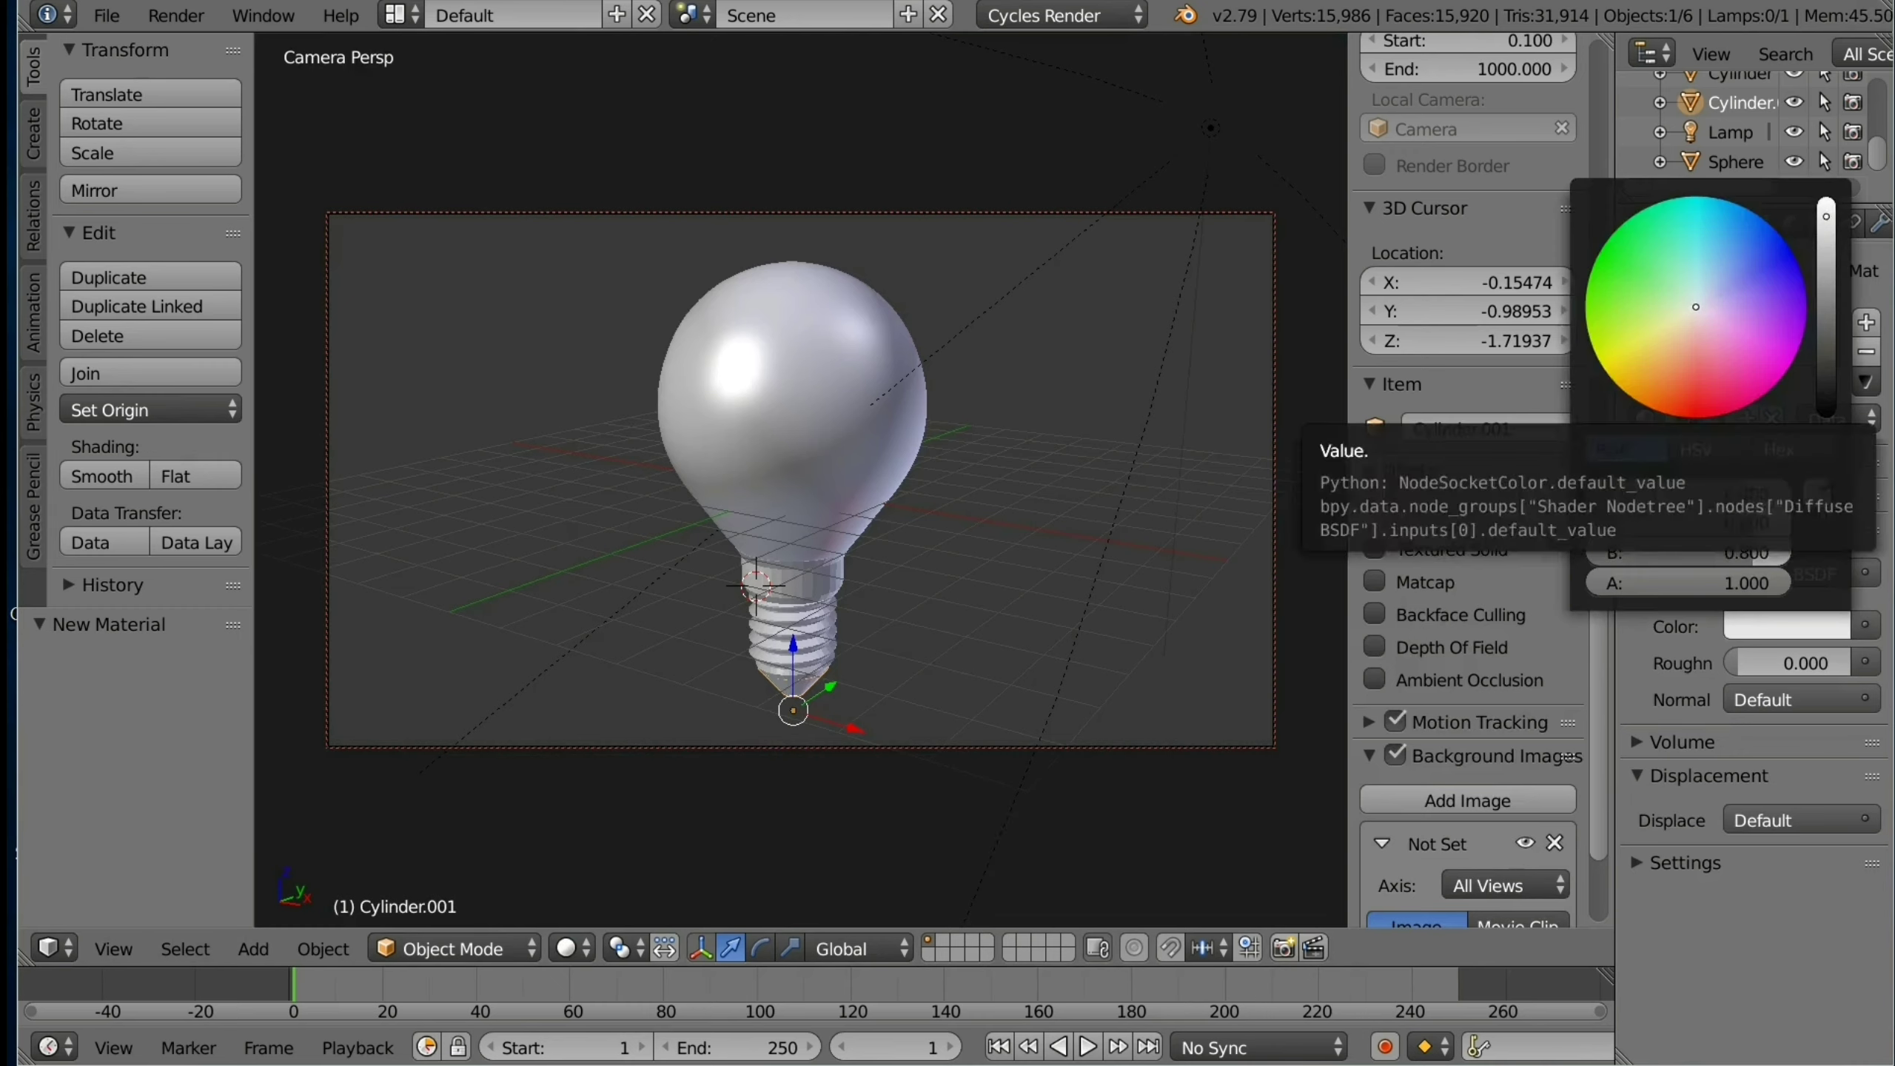
{"action": "left_click_drag", "start_coordinate": [1826, 225], "coordinate": [1826, 410]}
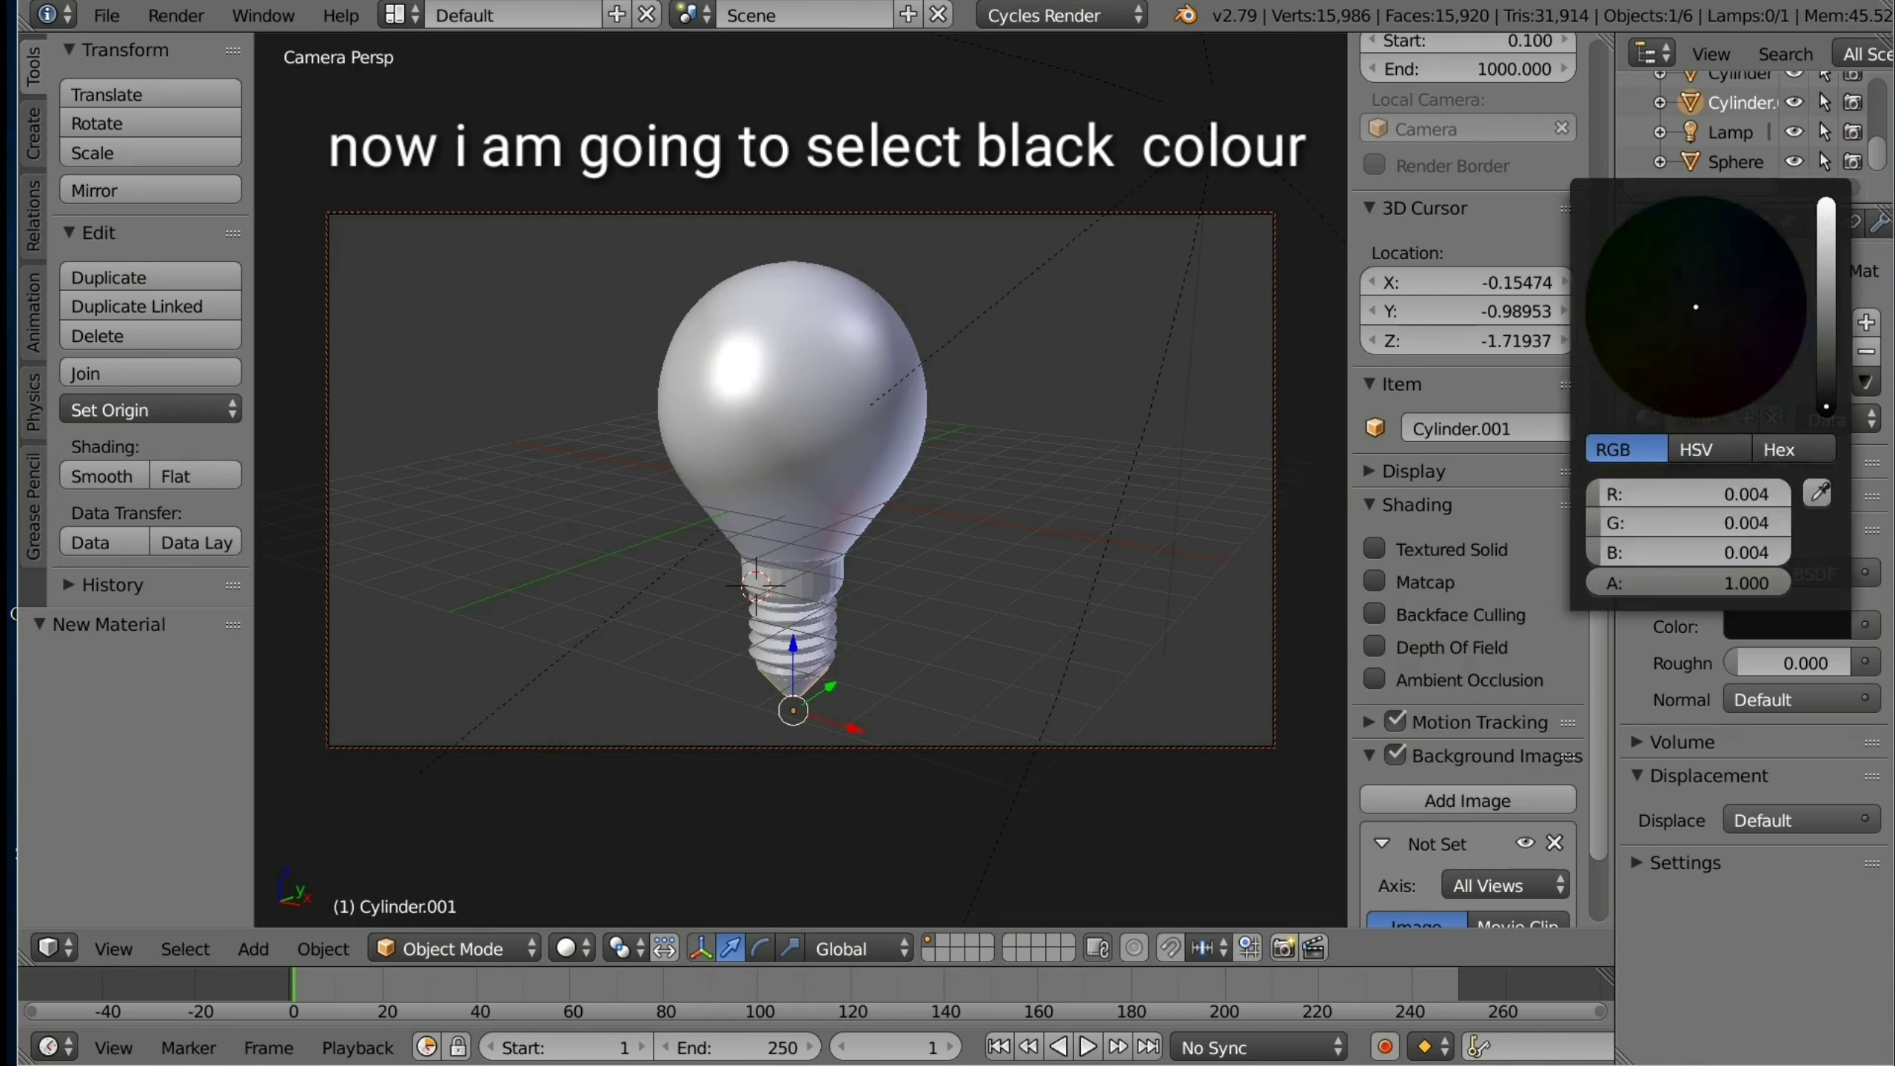
{"action": "left_click", "coordinate": [565, 948]}
{"action": "left_click", "coordinate": [618, 745]}
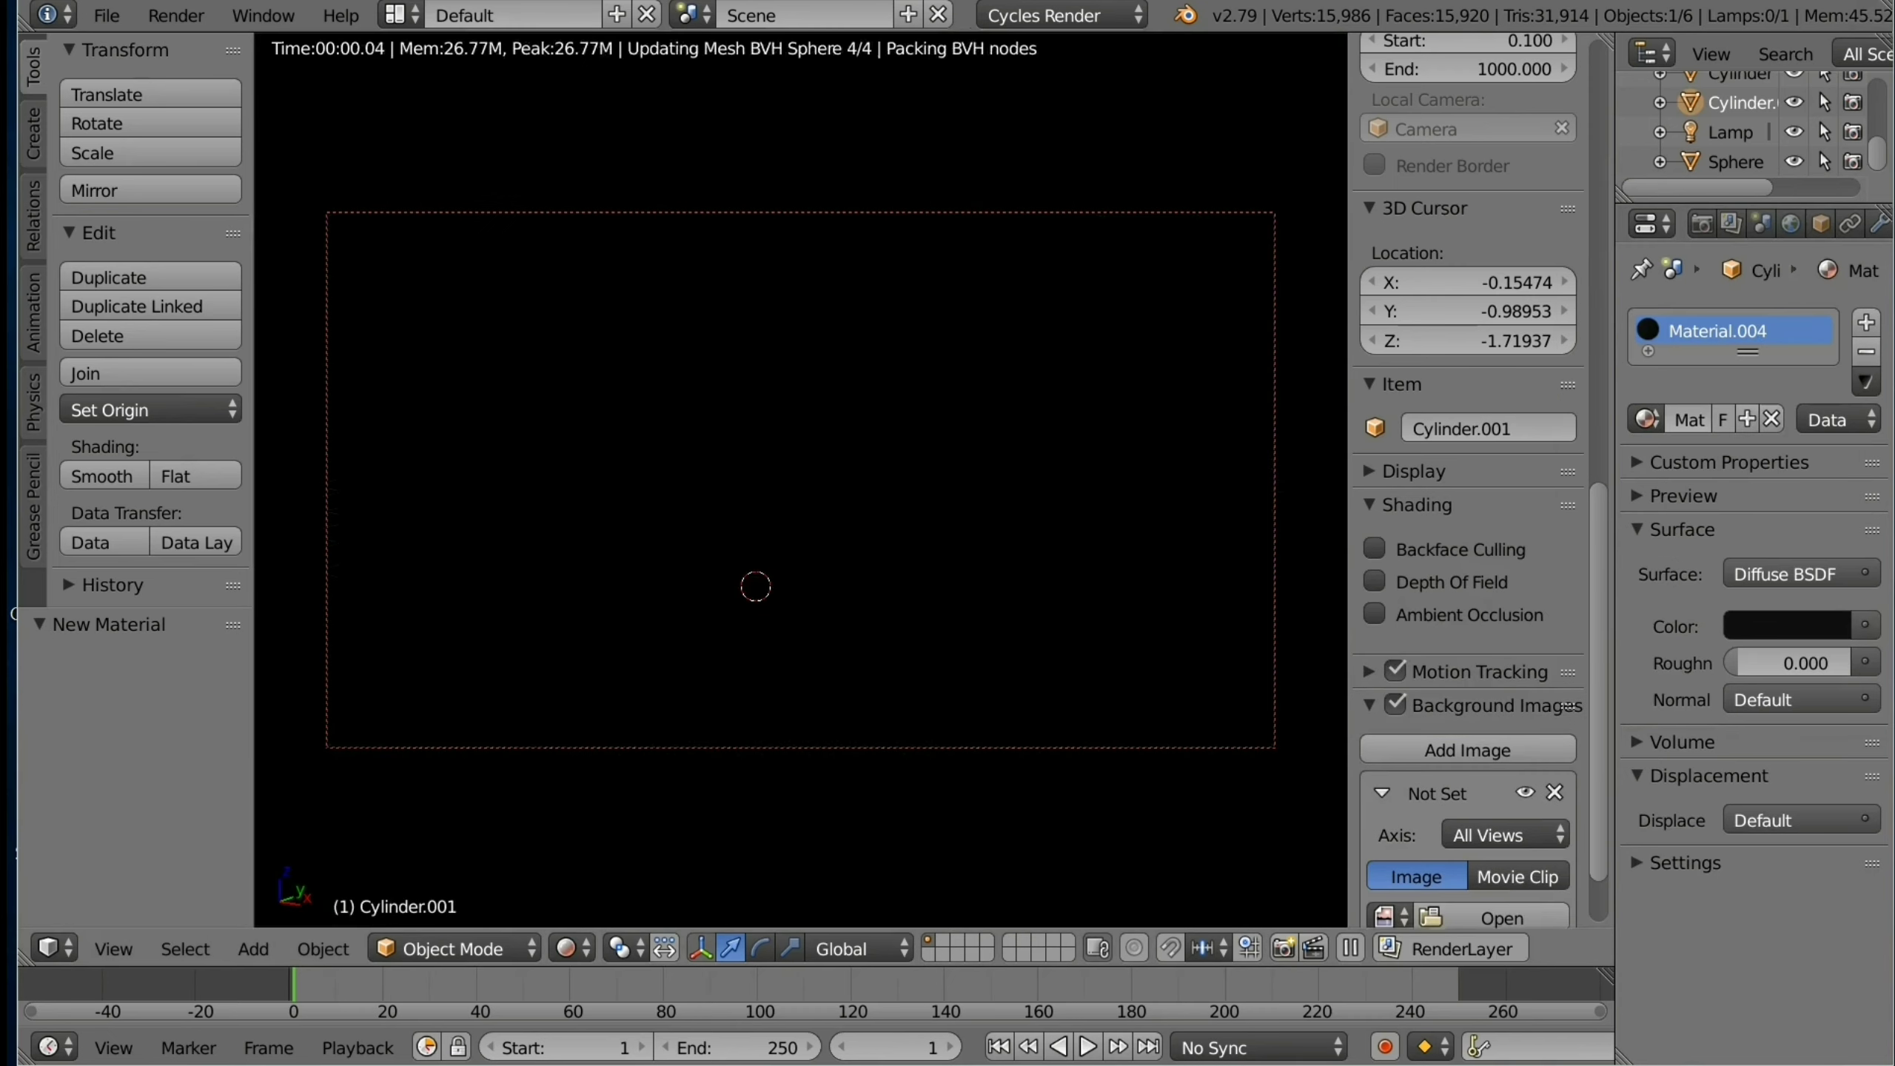
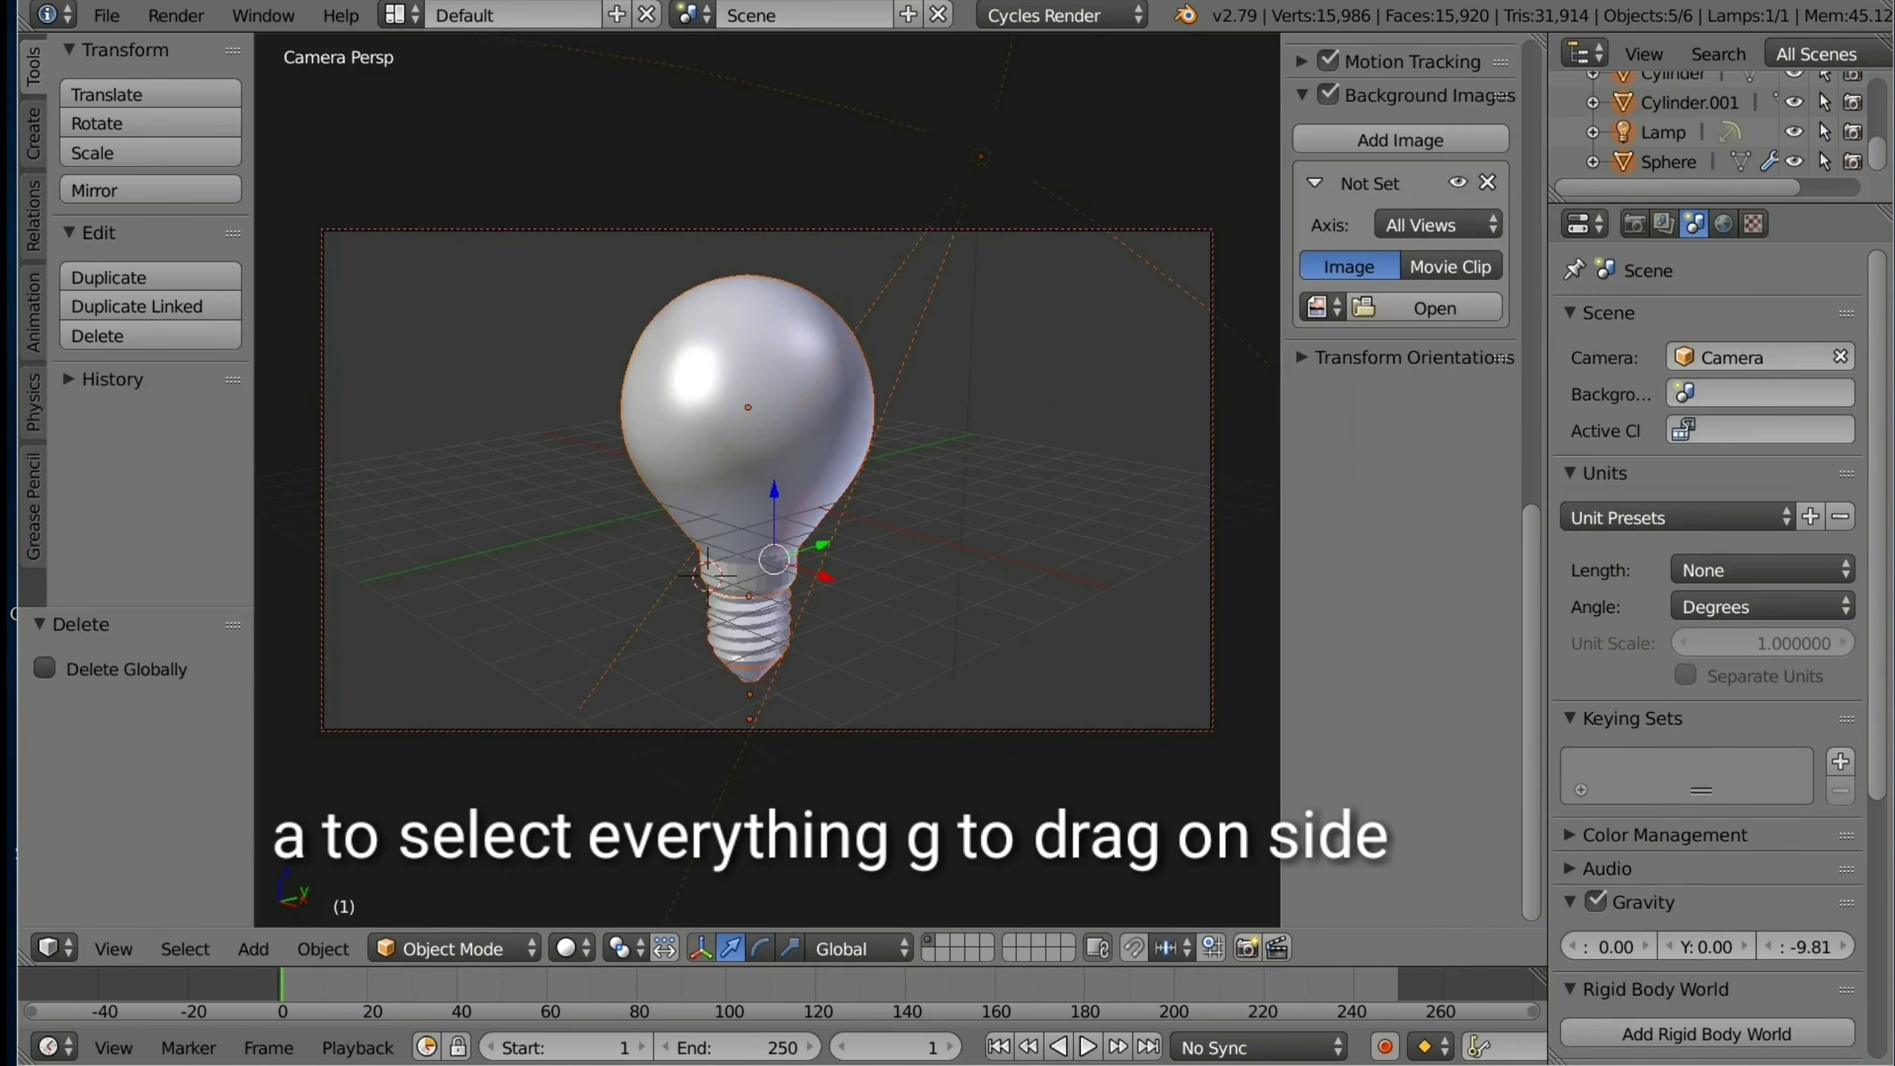
Step: Shift the light bulb about -14.79 along X and deselect everything
{"action": "key", "text": "g"}
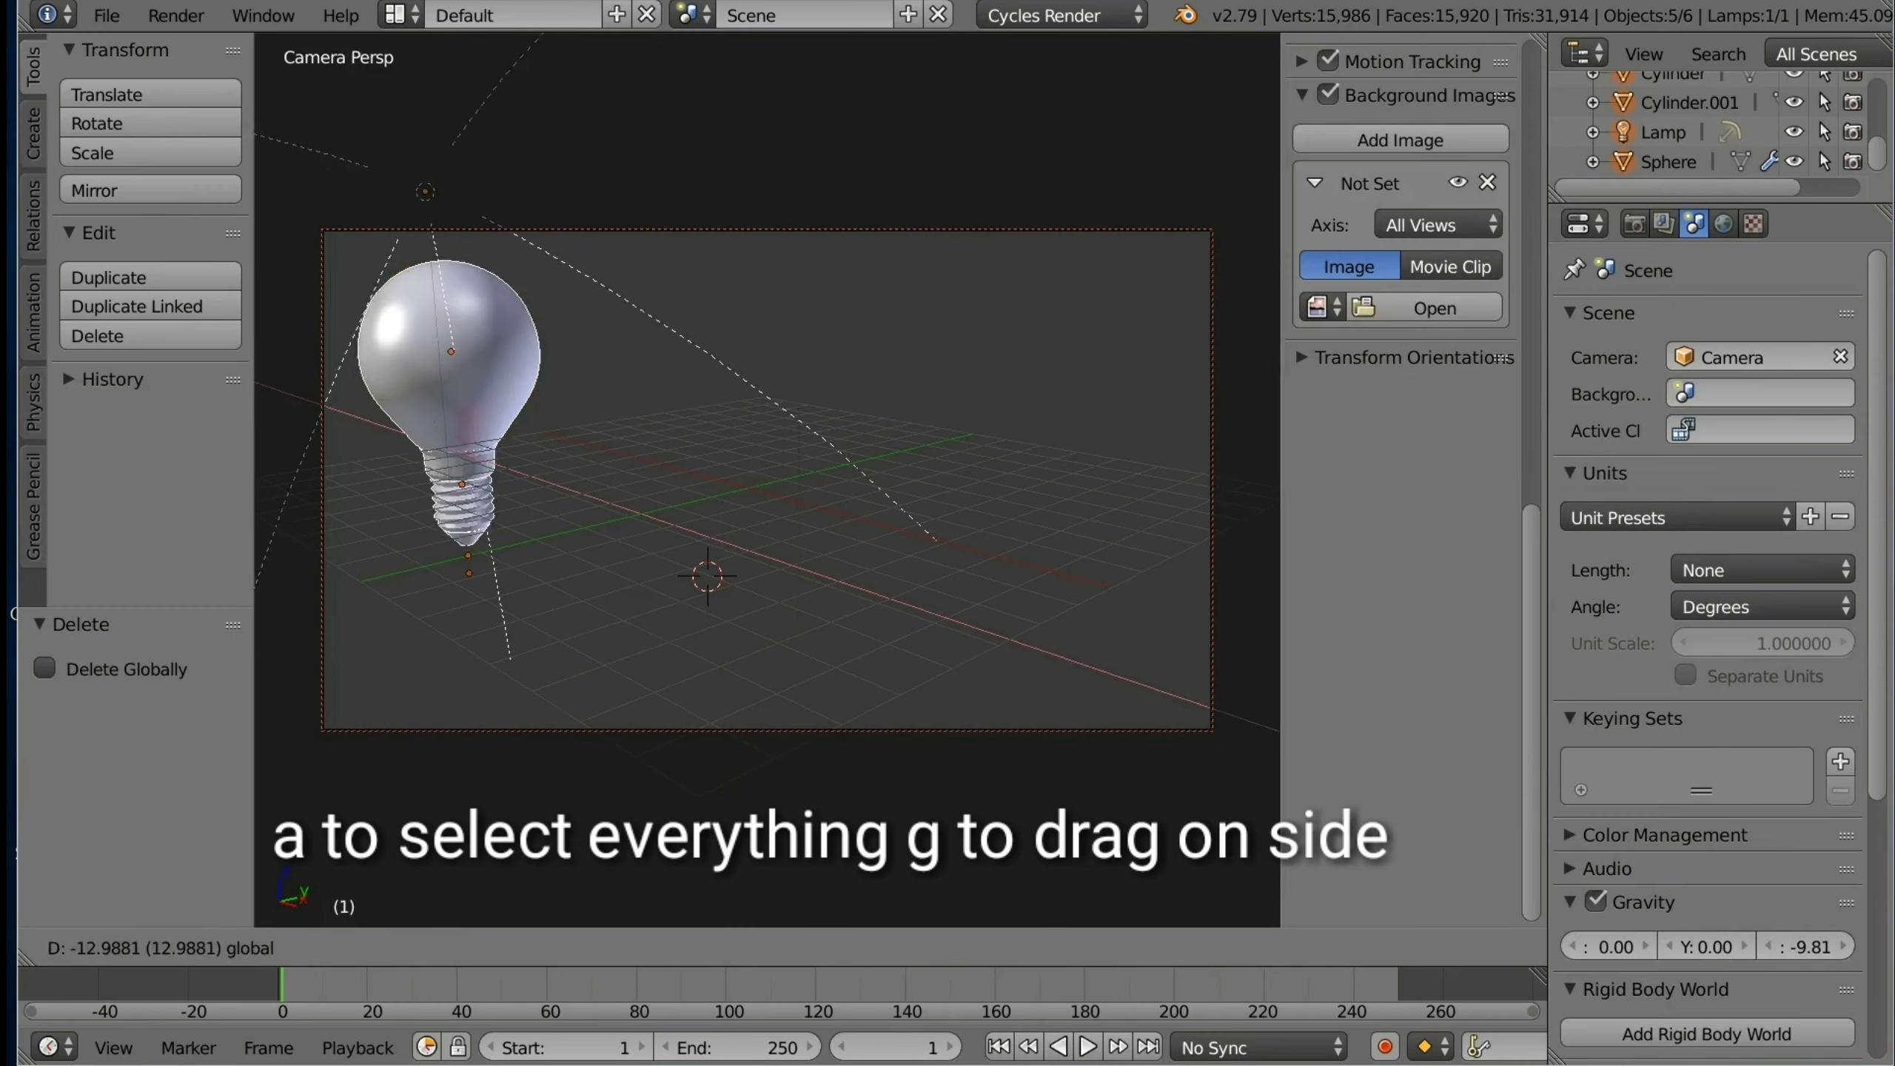
{"action": "key", "text": "Return"}
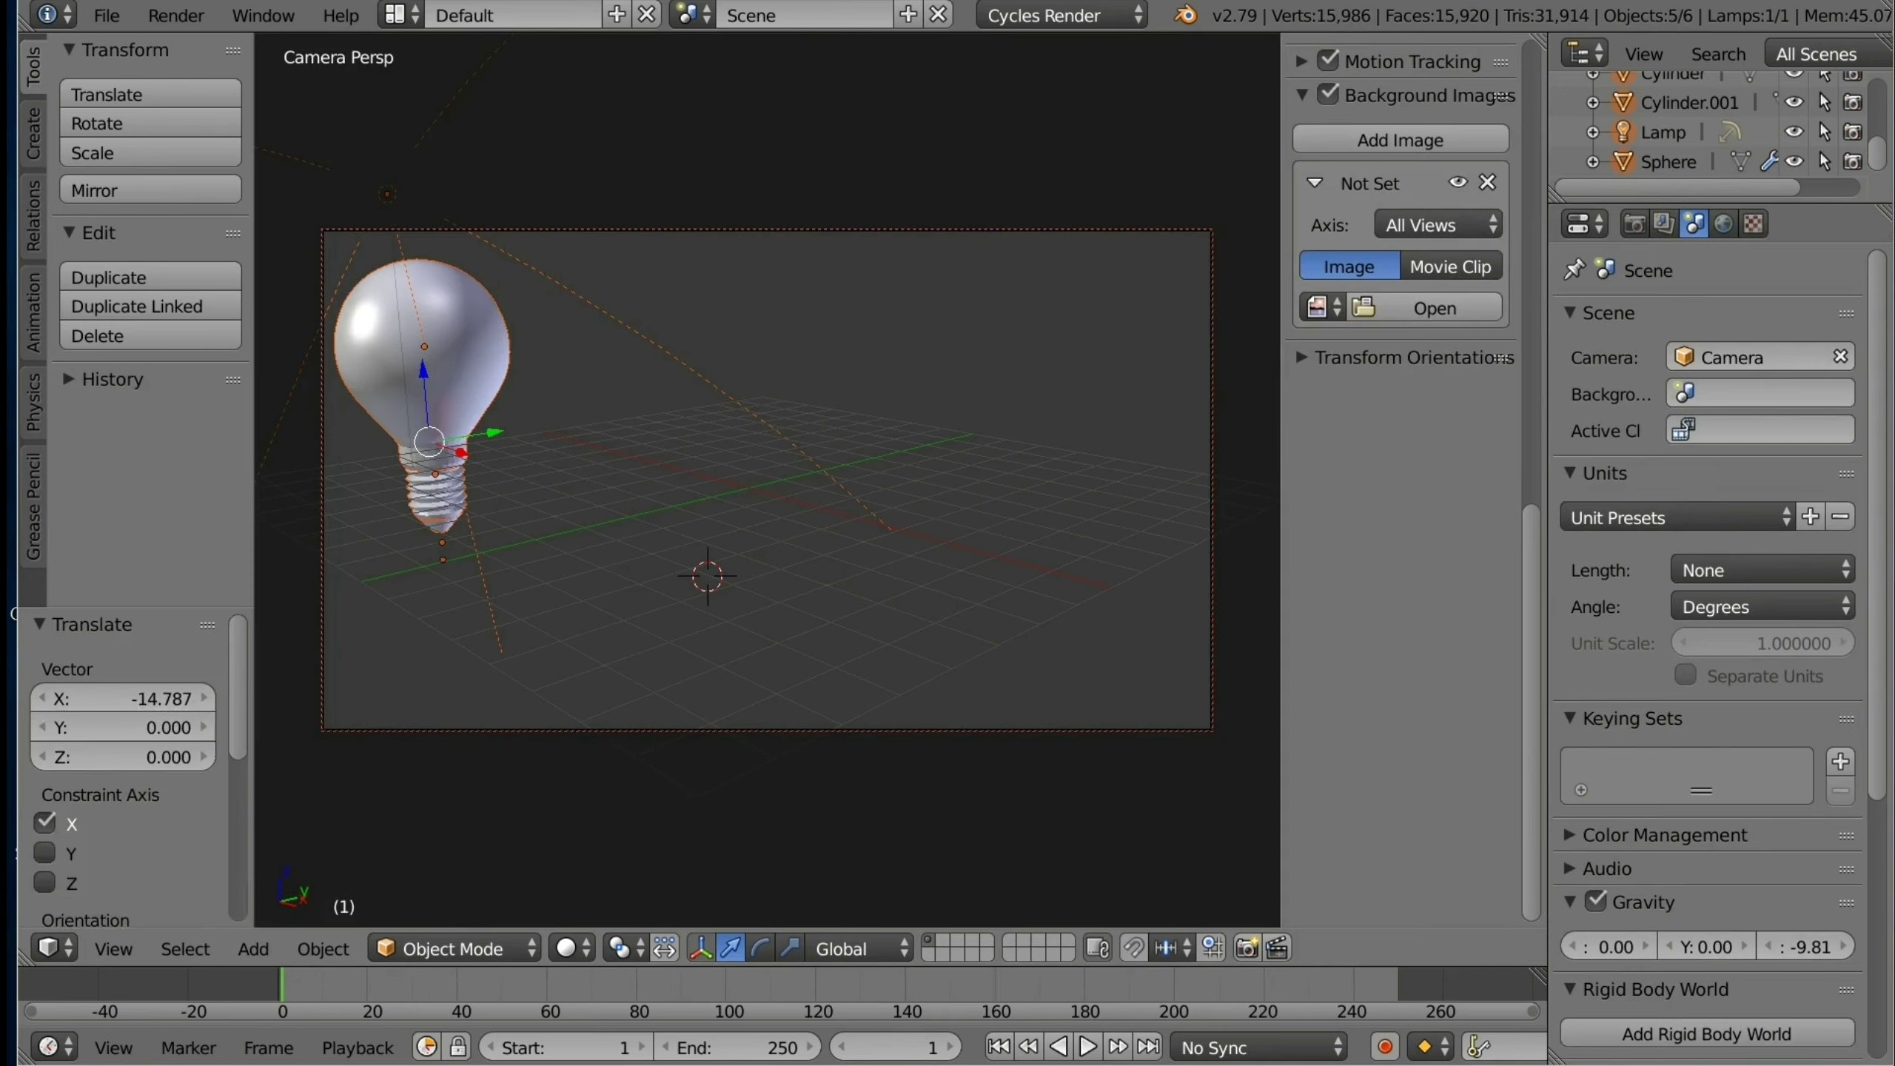
{"action": "key", "text": "a"}
{"action": "key", "text": "a"}
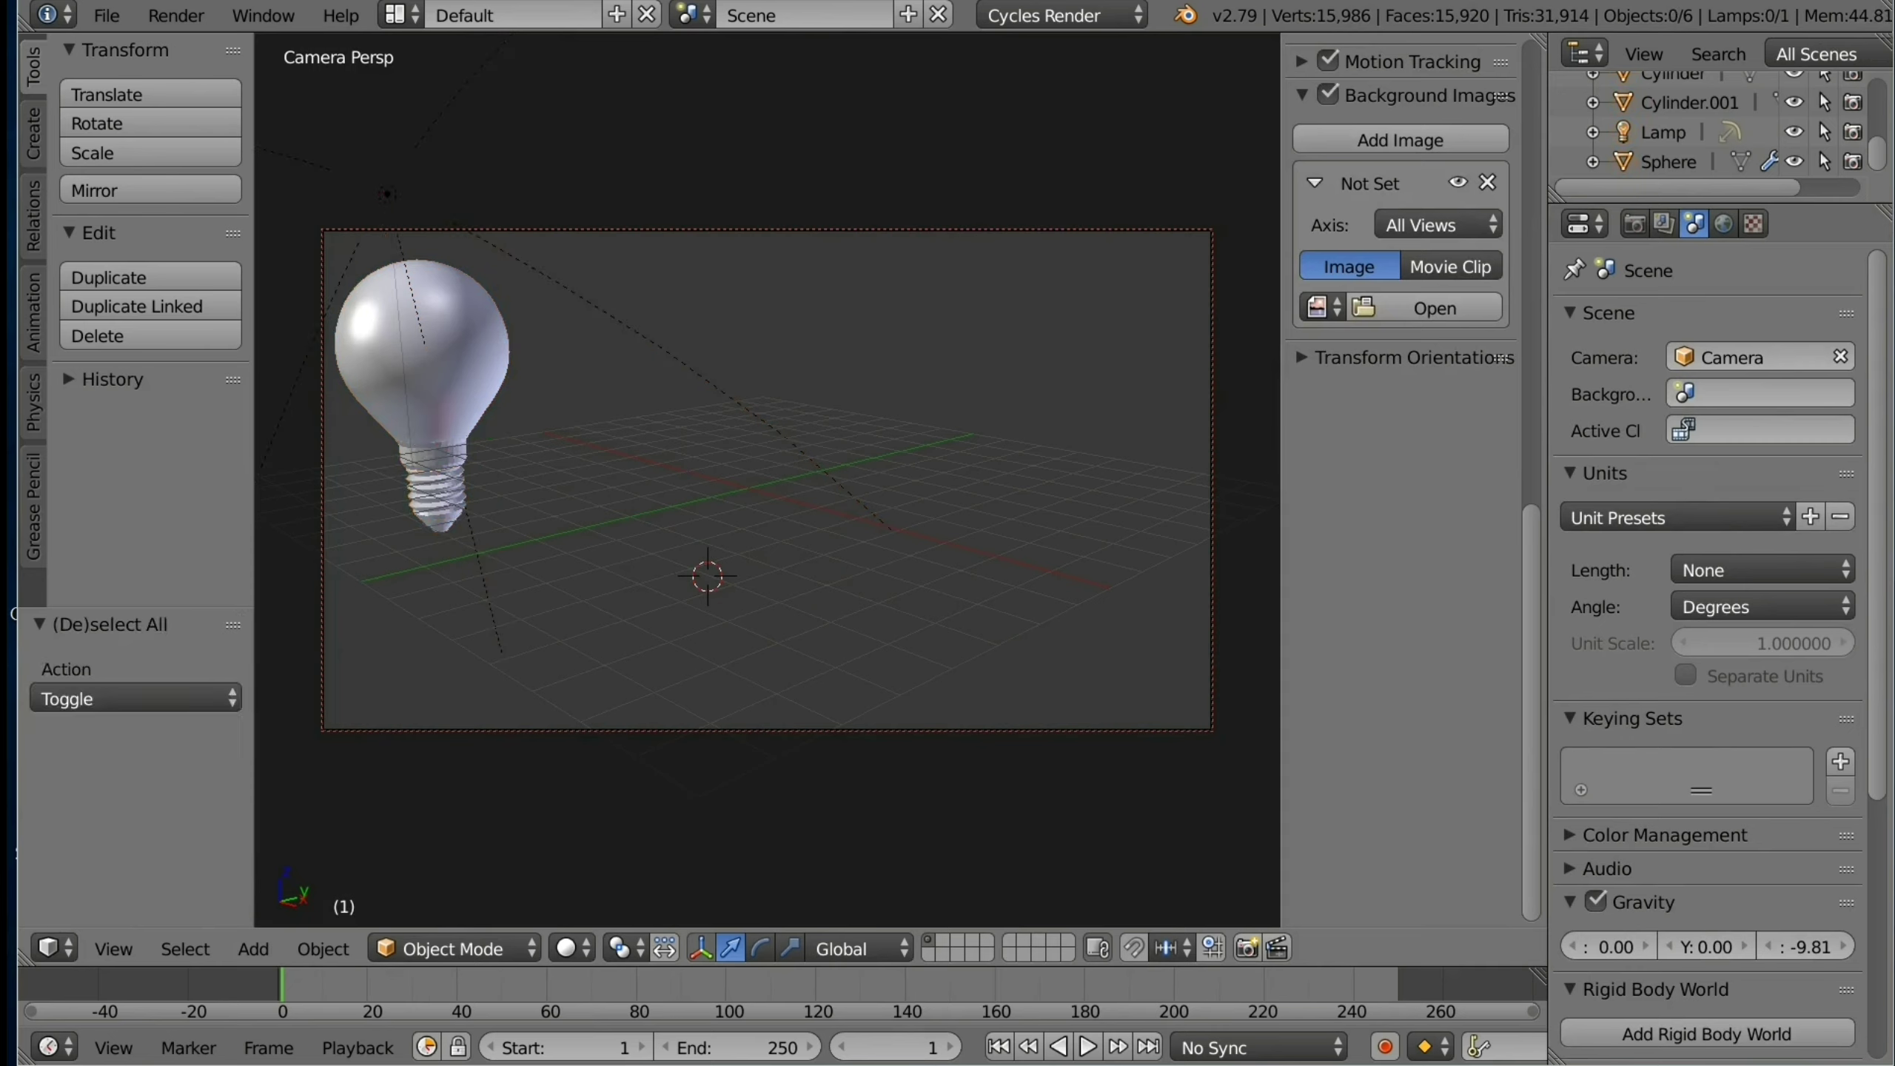
{"action": "left_click", "coordinate": [253, 949]}
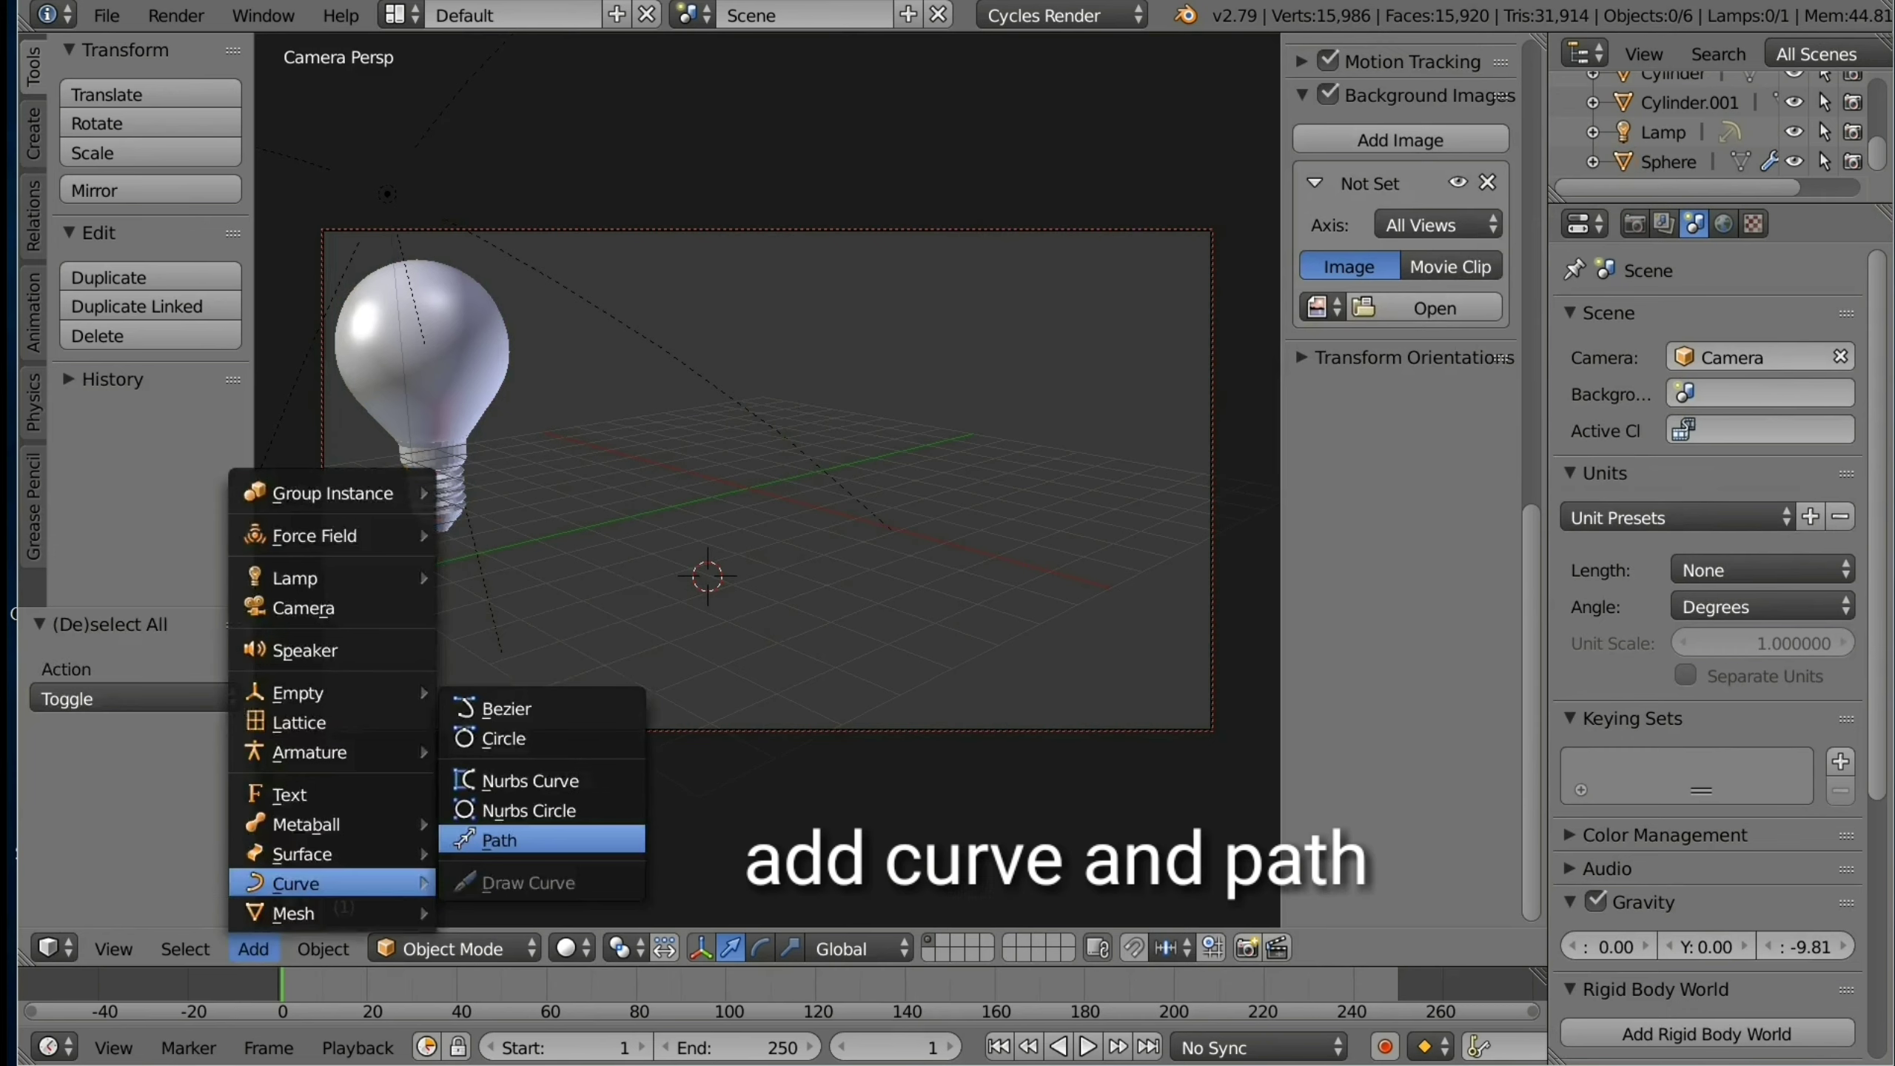
Step: Add a path curve, raise it 2.084 on Z, and switch to front view
{"action": "left_click", "coordinate": [499, 839]}
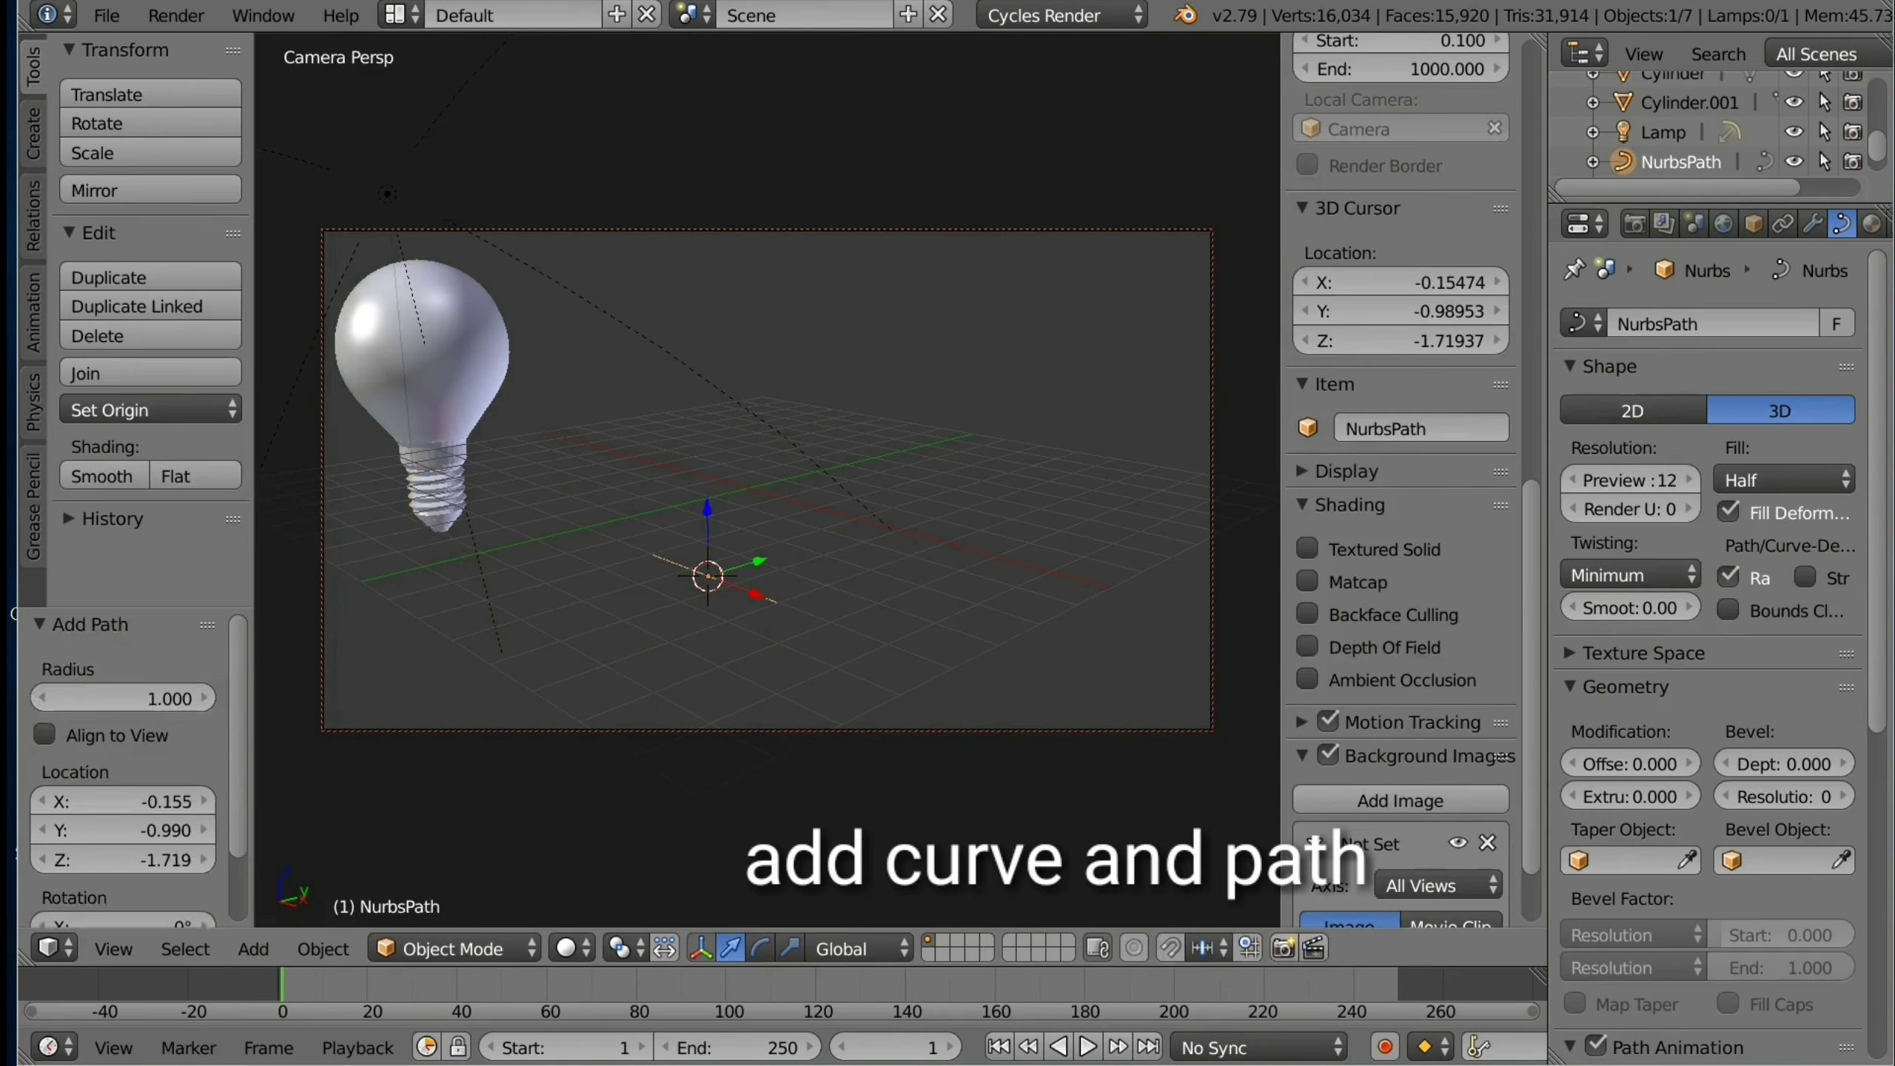
{"action": "key", "text": "g"}
{"action": "key", "text": "z"}
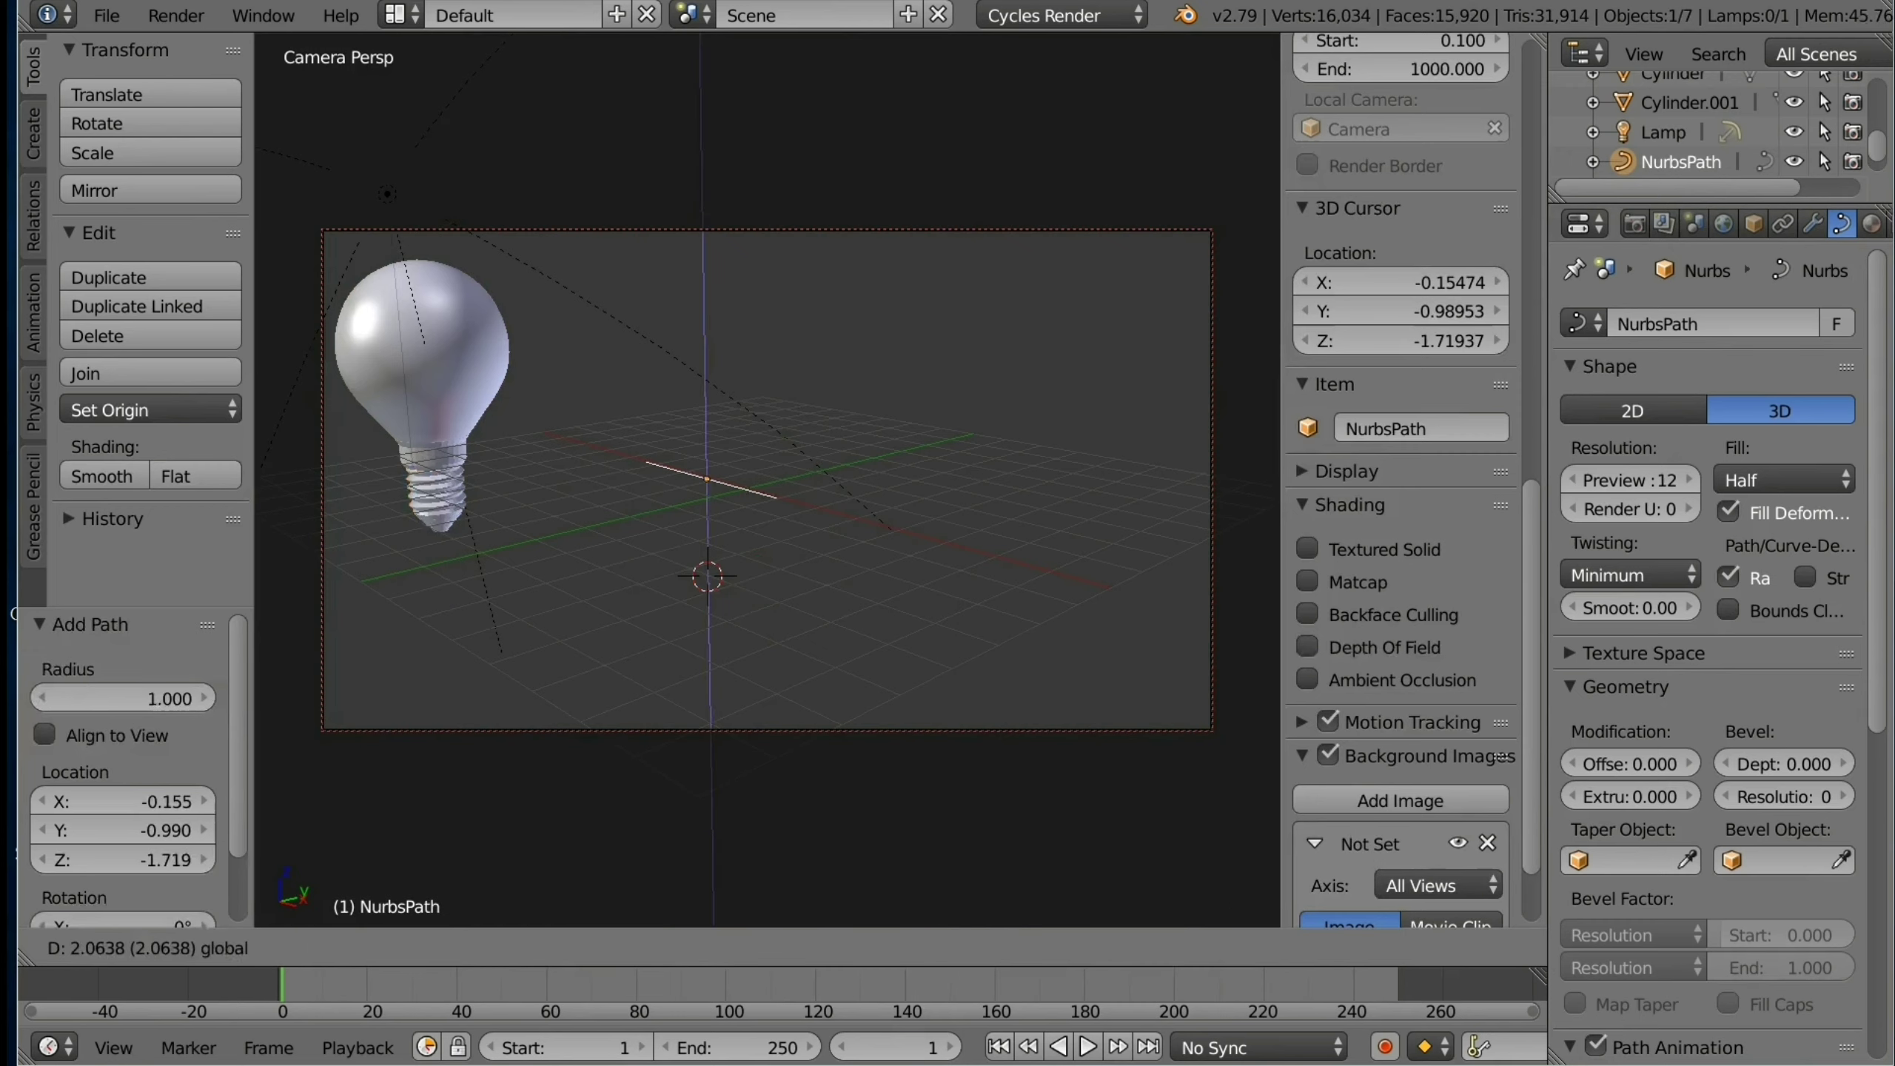
{"action": "key", "text": "Return"}
{"action": "key", "text": "KP_1"}
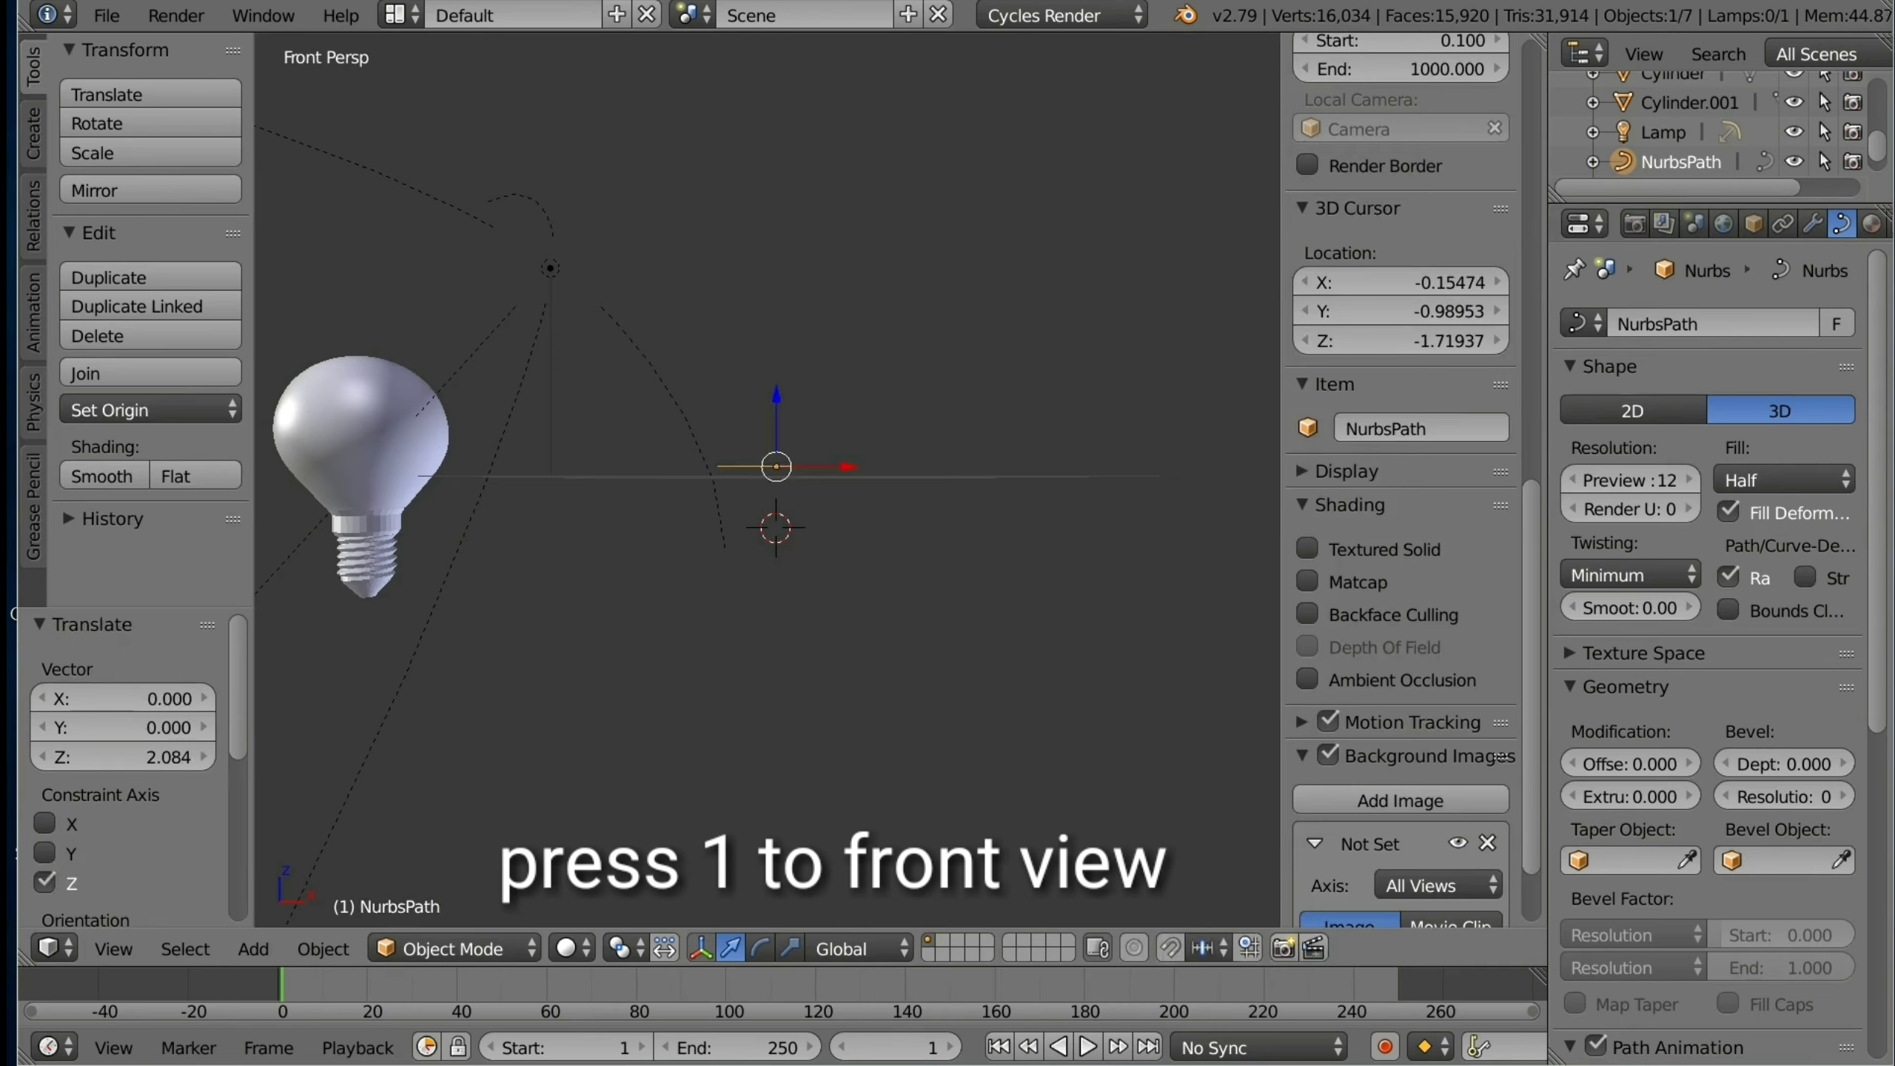
Step: Scale the path to 1.252 and enter Edit Mode on its points
{"action": "key", "text": "s"}
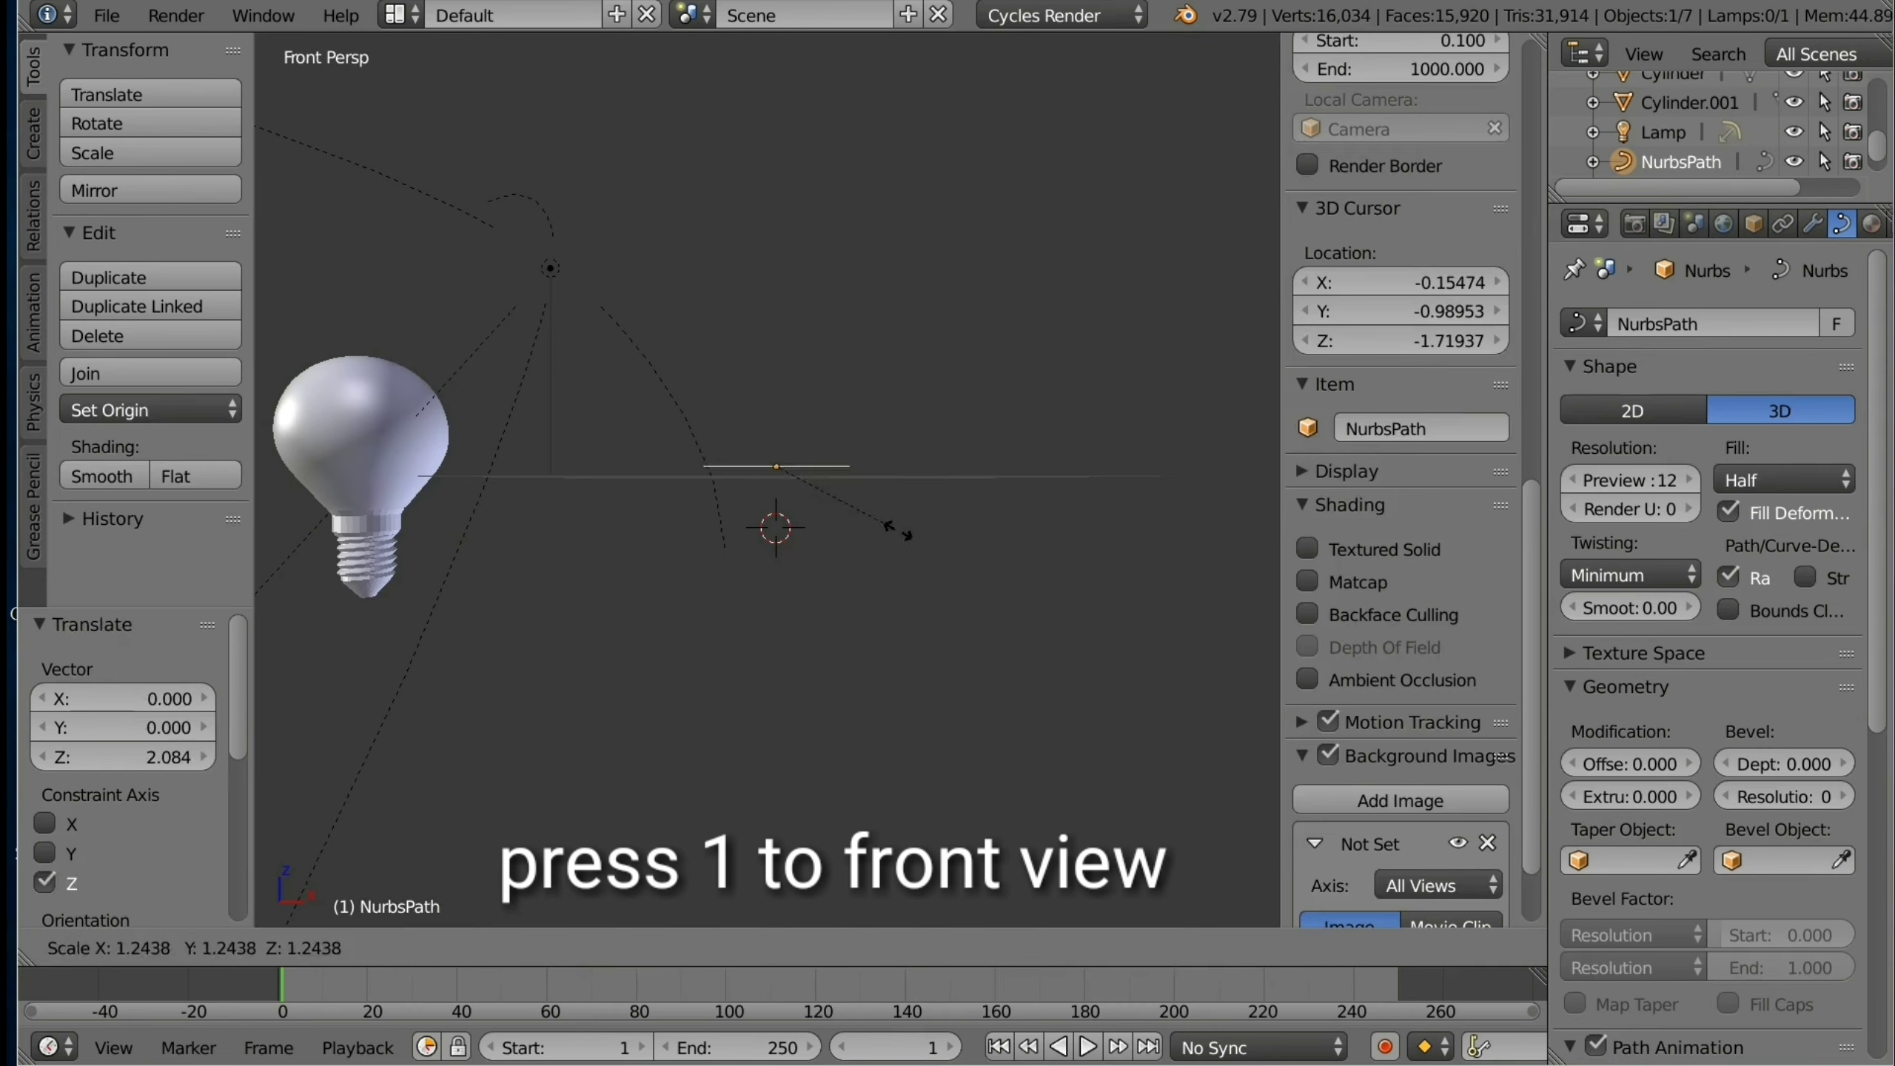
{"action": "left_click", "coordinate": [900, 531]}
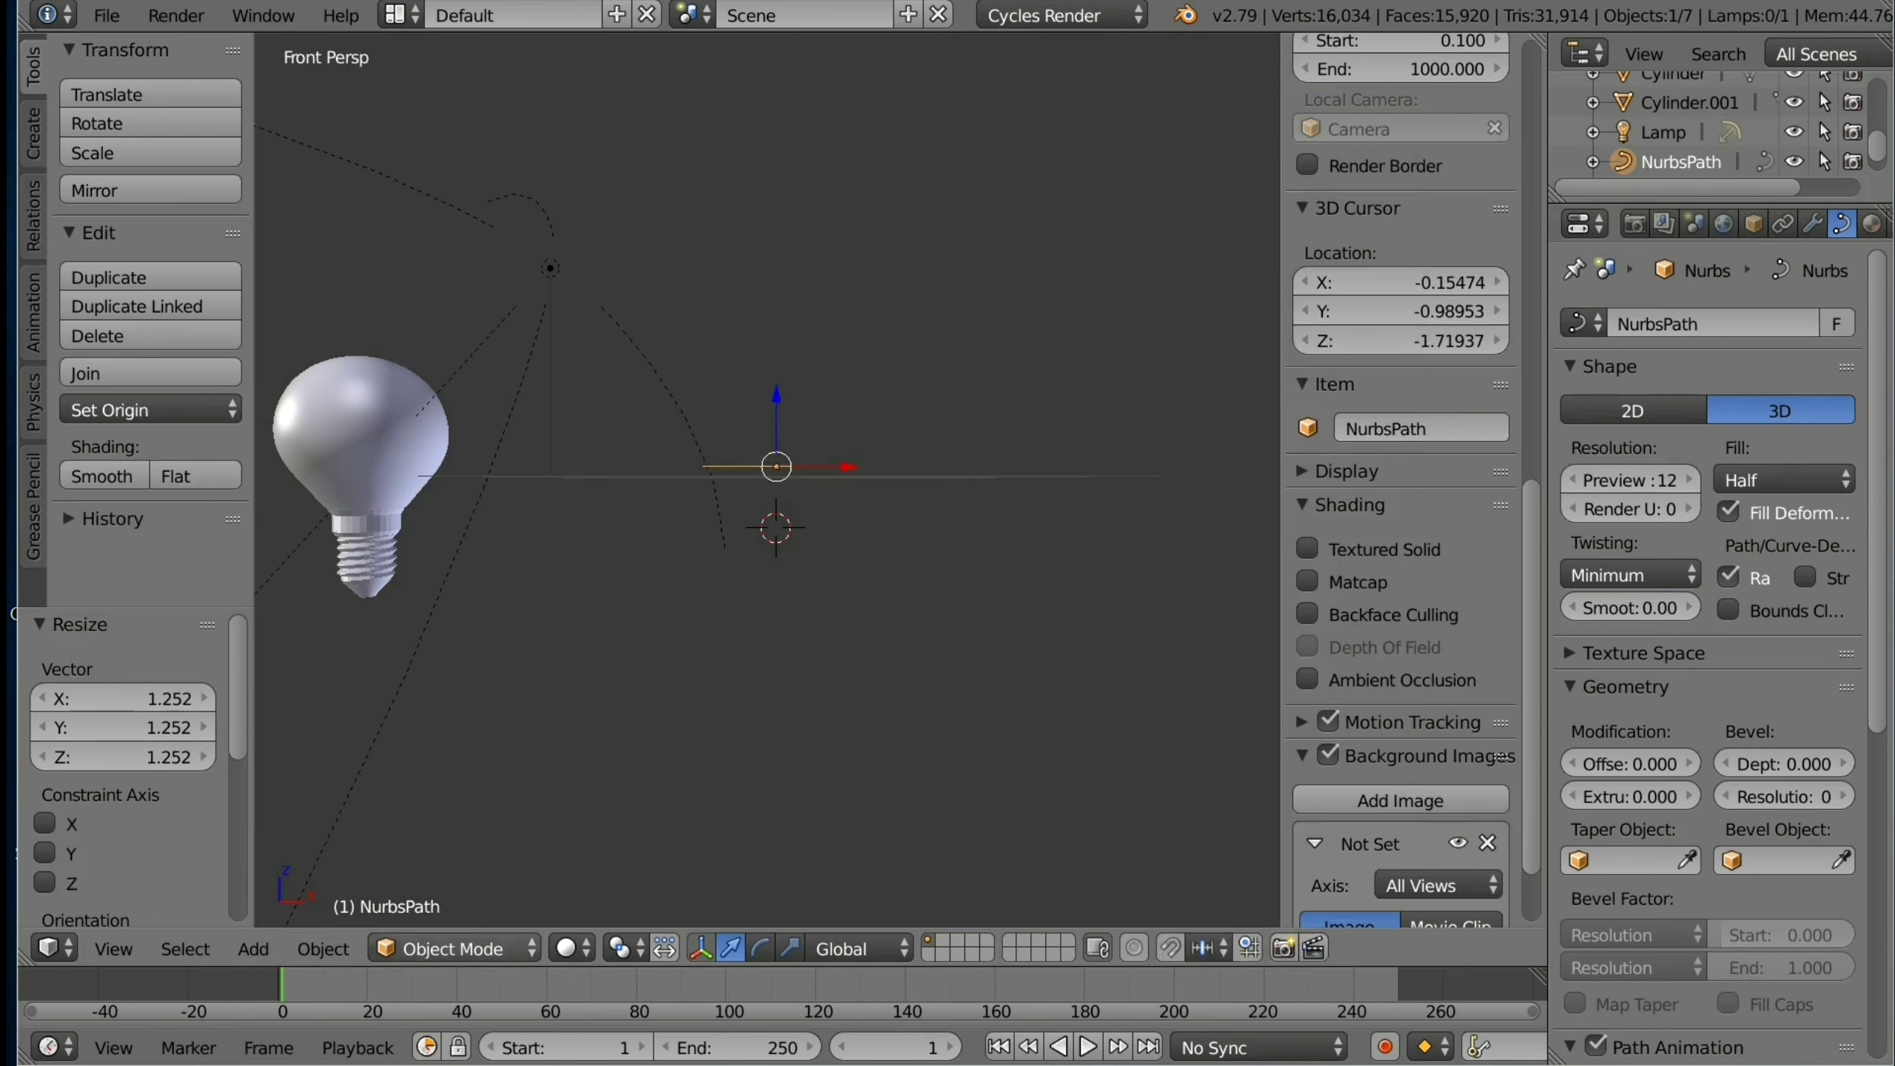
{"action": "left_click", "coordinate": [448, 948]}
{"action": "left_click", "coordinate": [441, 872]}
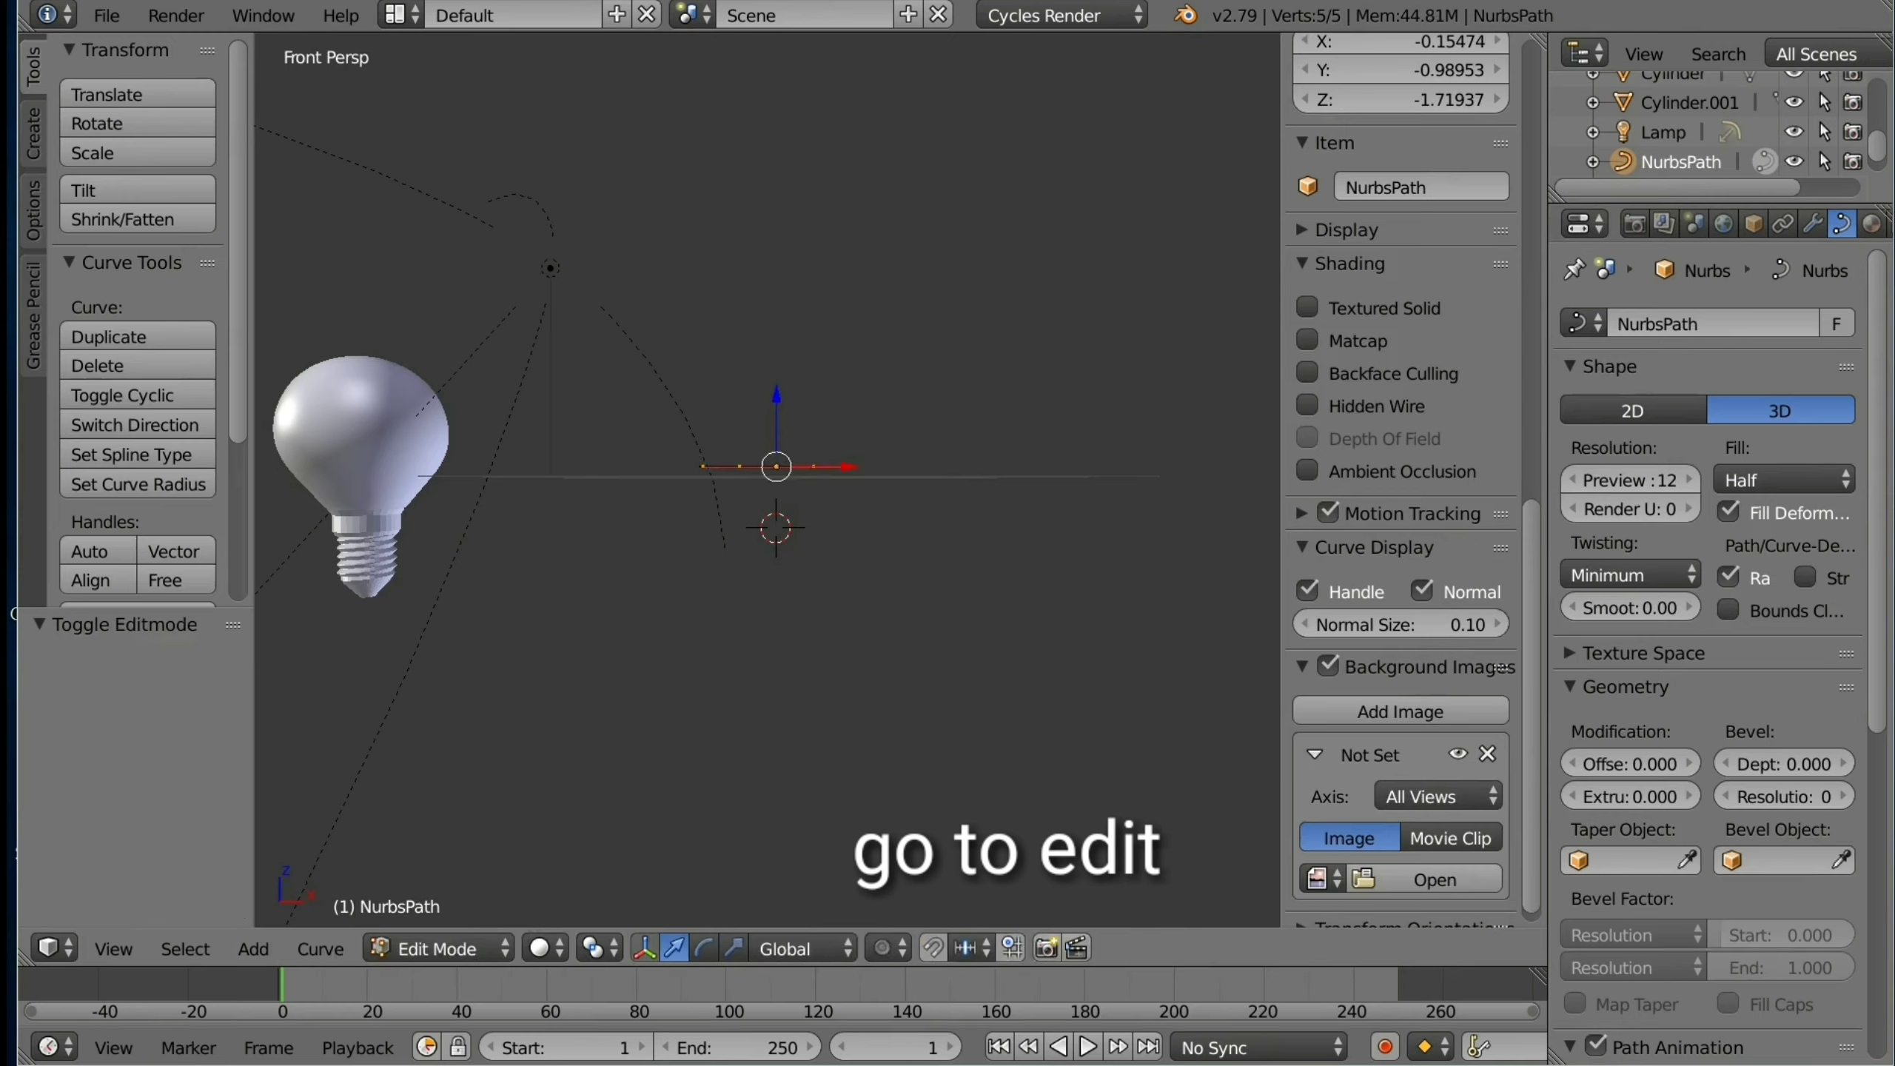
Step: Drag the path's points down along Z into a narrow V, then select all points
{"action": "mouse_move", "coordinate": [777, 418]}
{"action": "left_mouse_down"}
{"action": "mouse_move", "coordinate": [777, 362]}
{"action": "mouse_move", "coordinate": [777, 640]}
{"action": "left_mouse_up"}
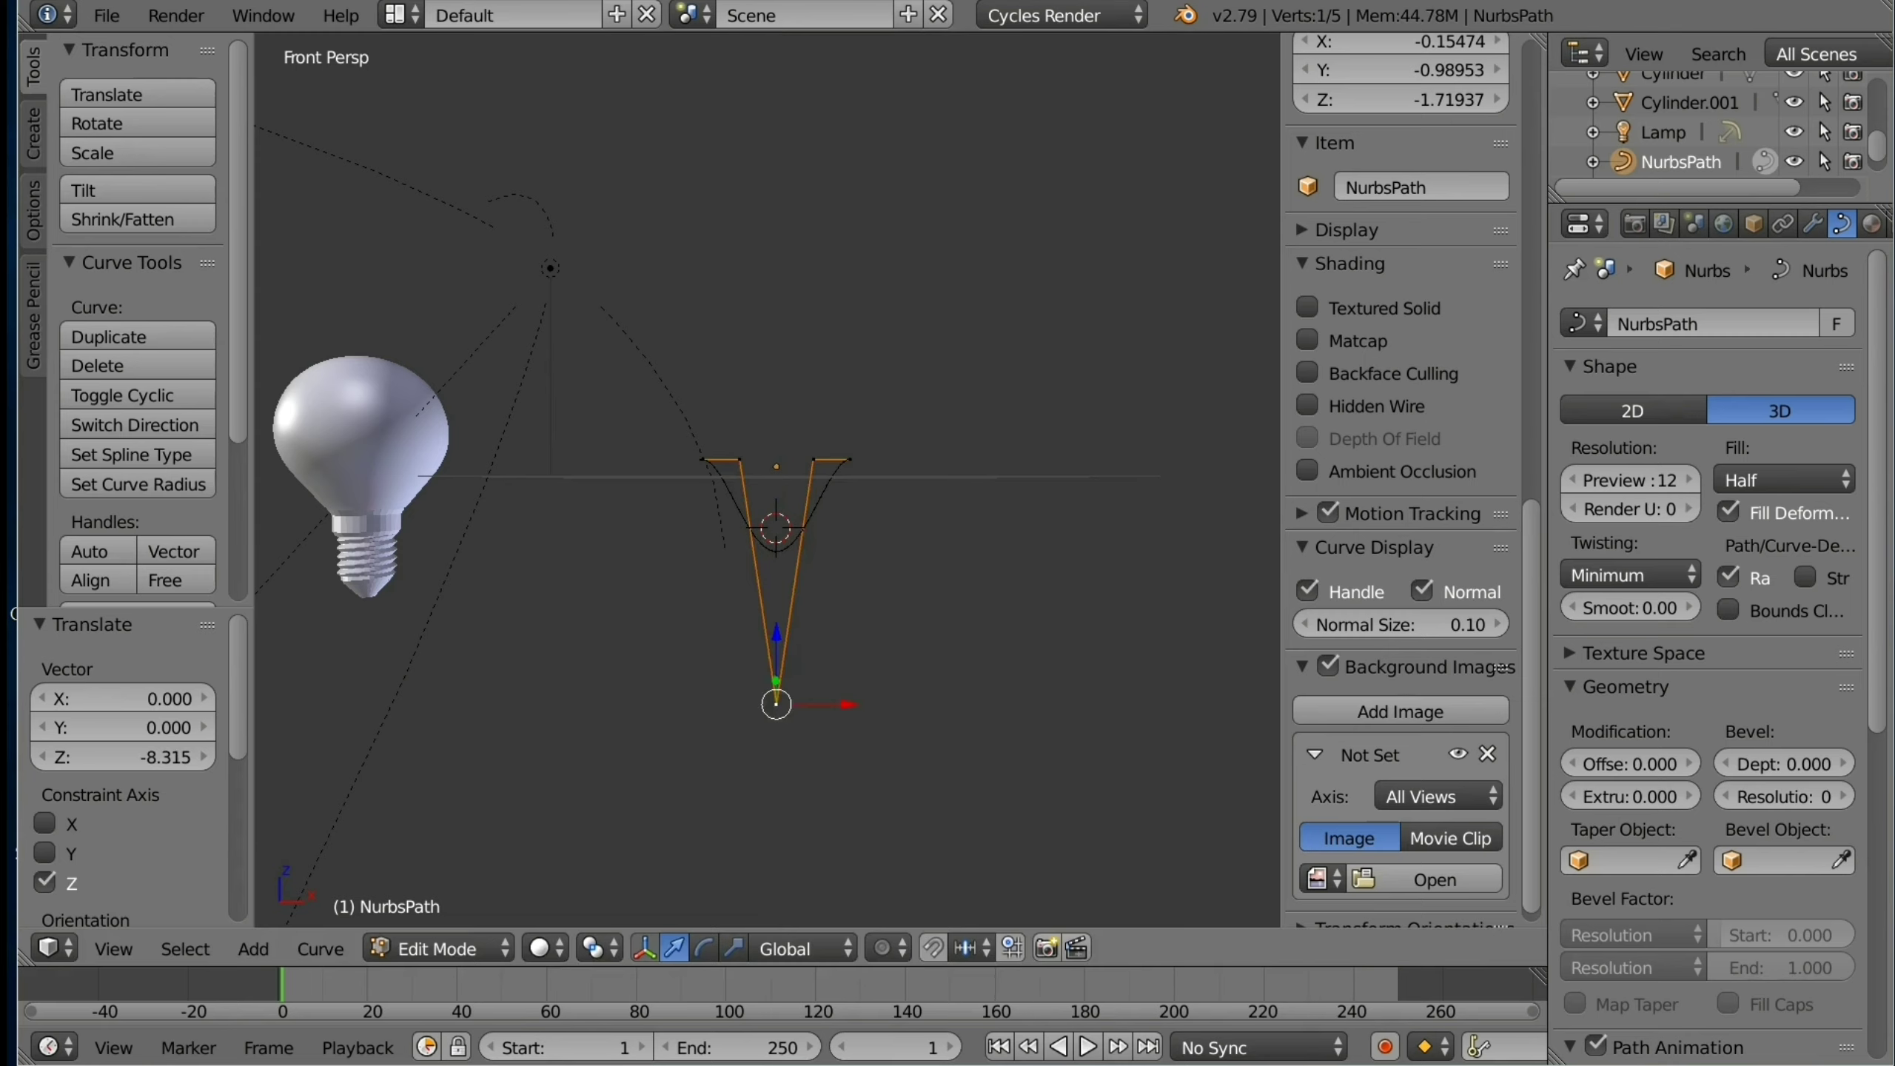
{"action": "left_click_drag", "start_coordinate": [777, 634], "coordinate": [777, 662]}
{"action": "key", "text": "Return"}
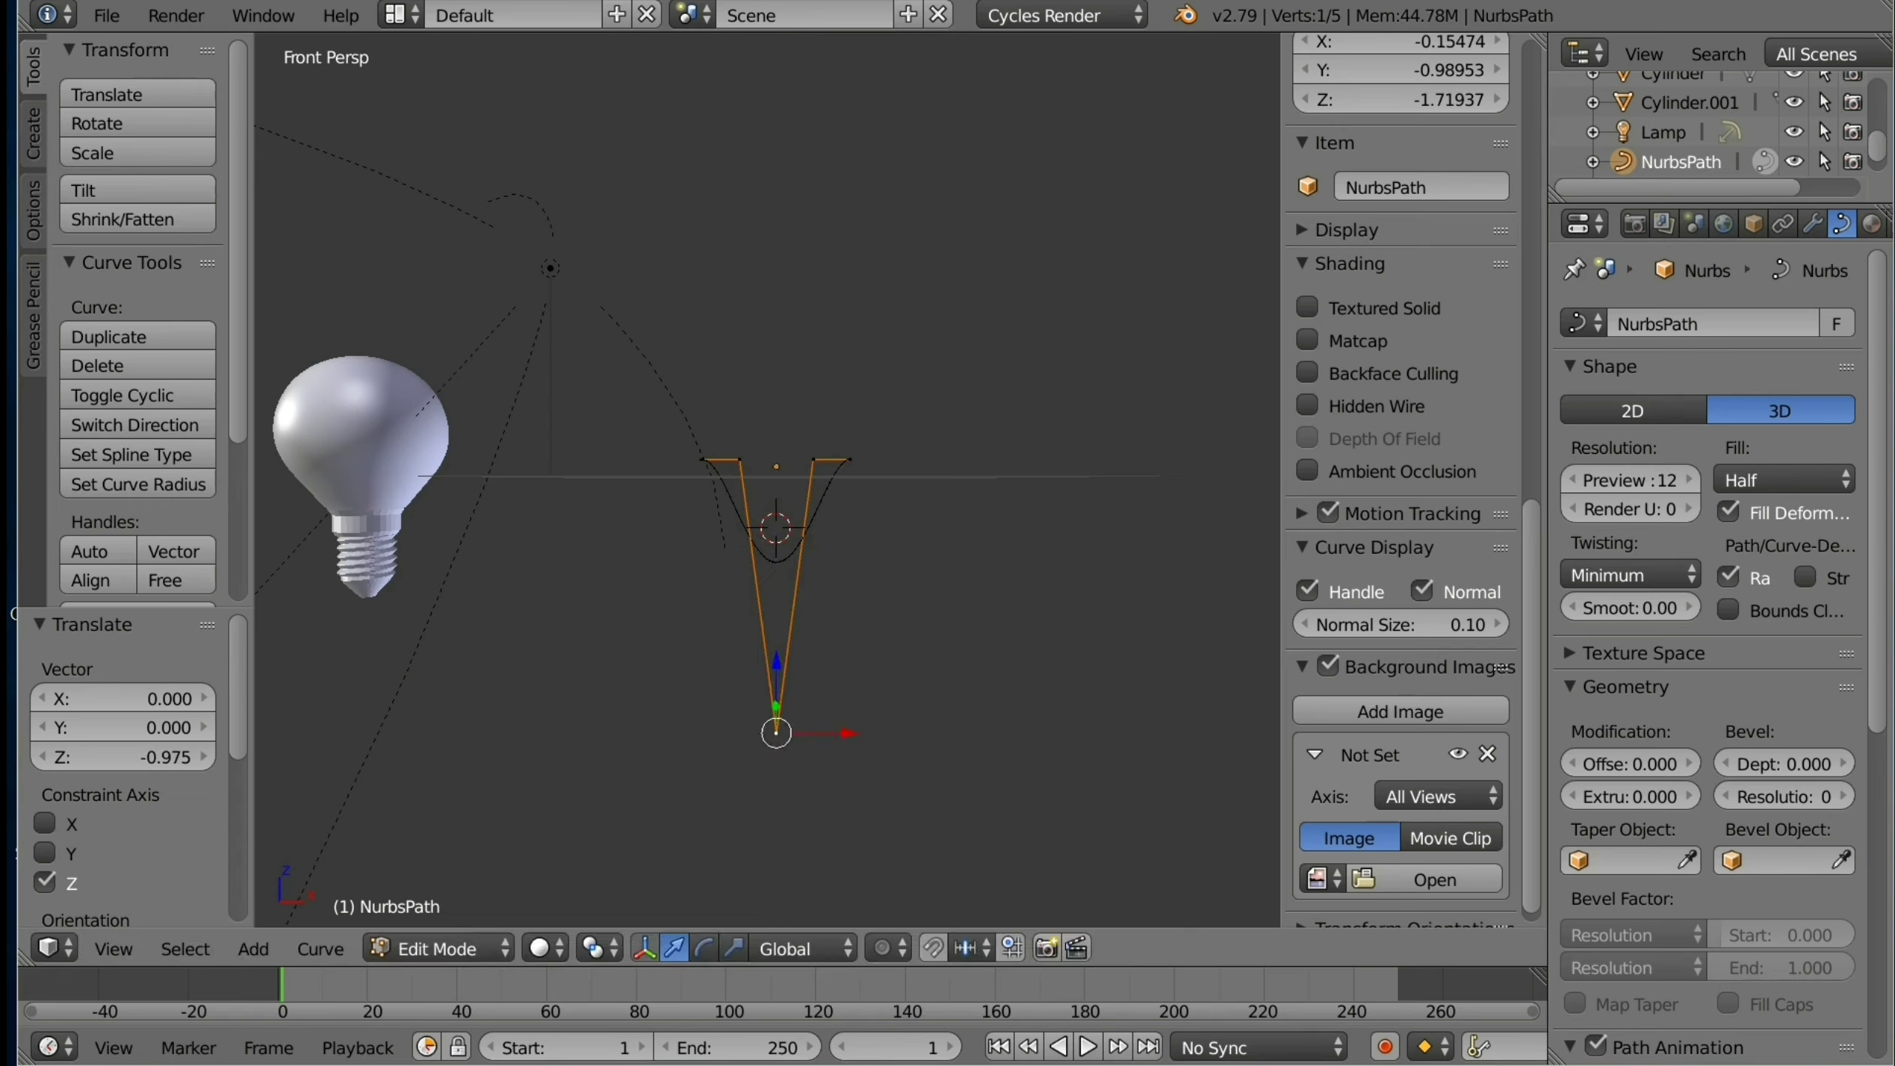
{"action": "right_click", "coordinate": [815, 459]}
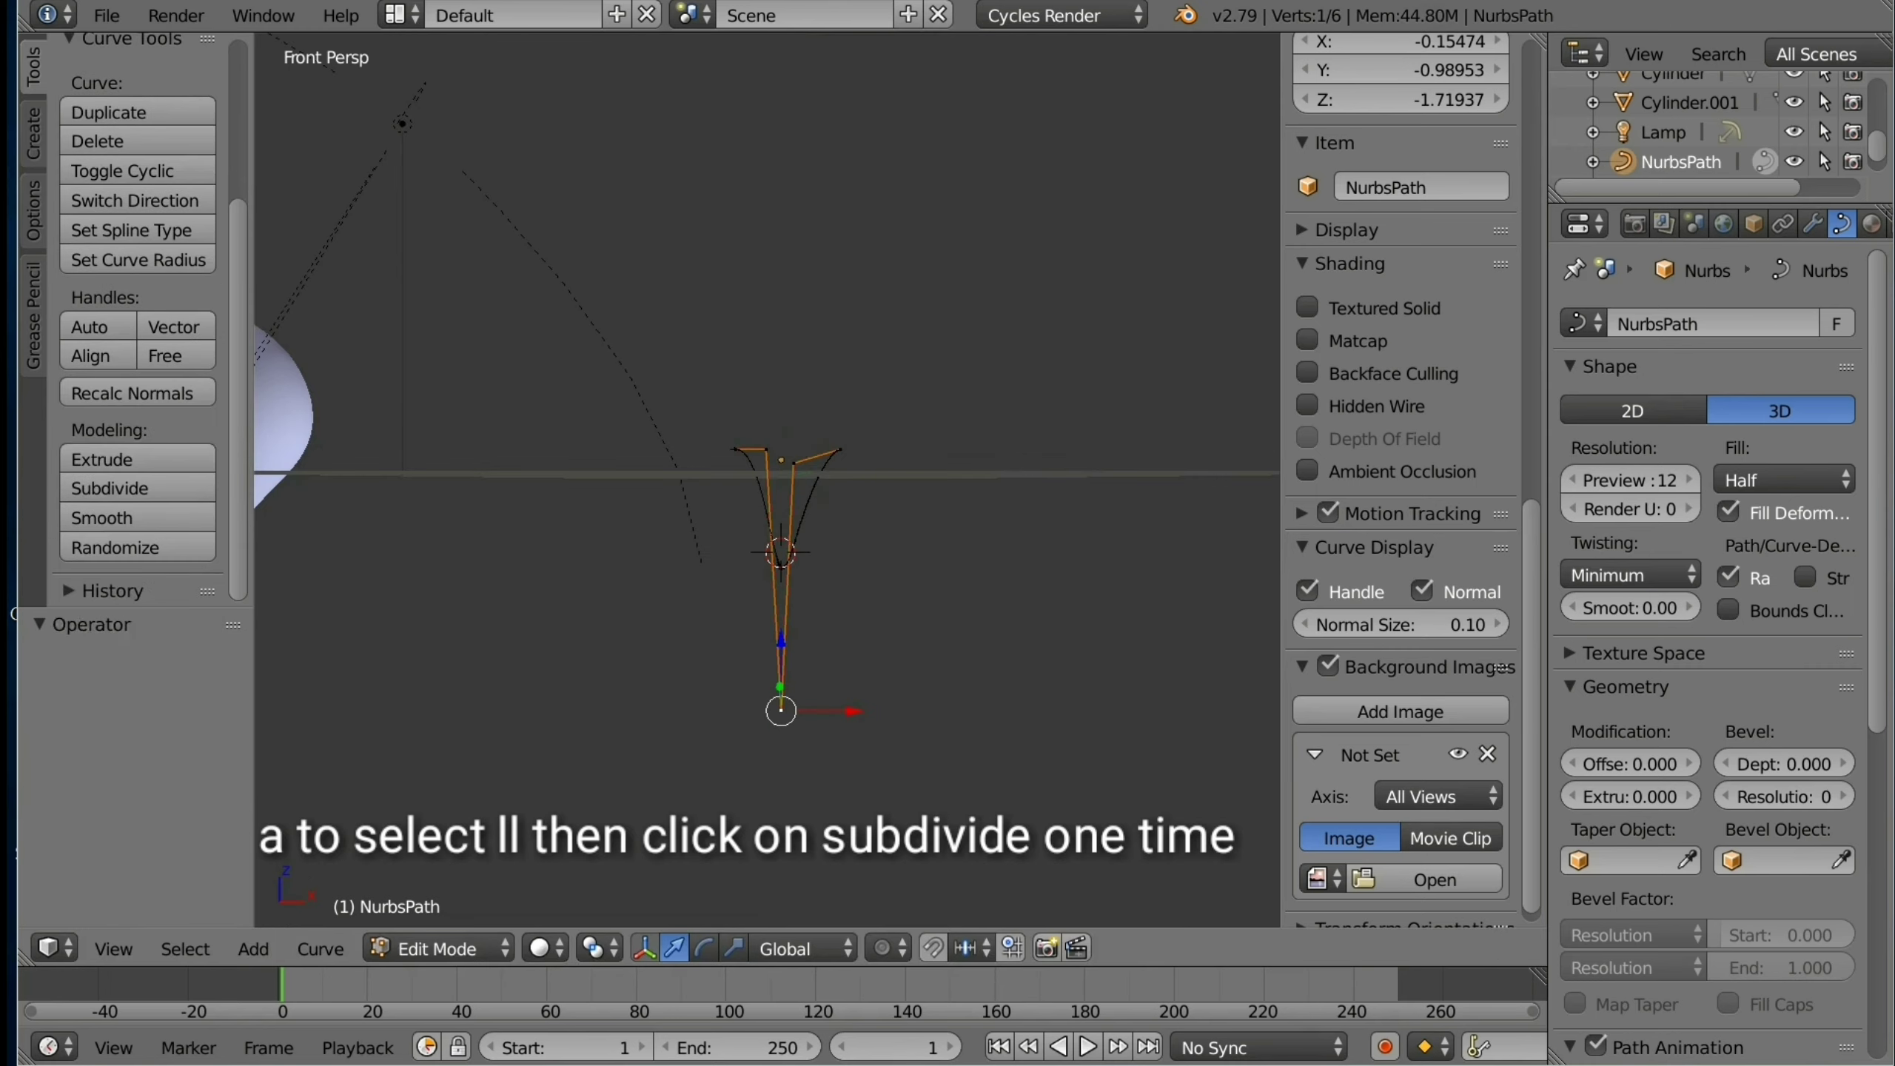
{"action": "key", "text": "a"}
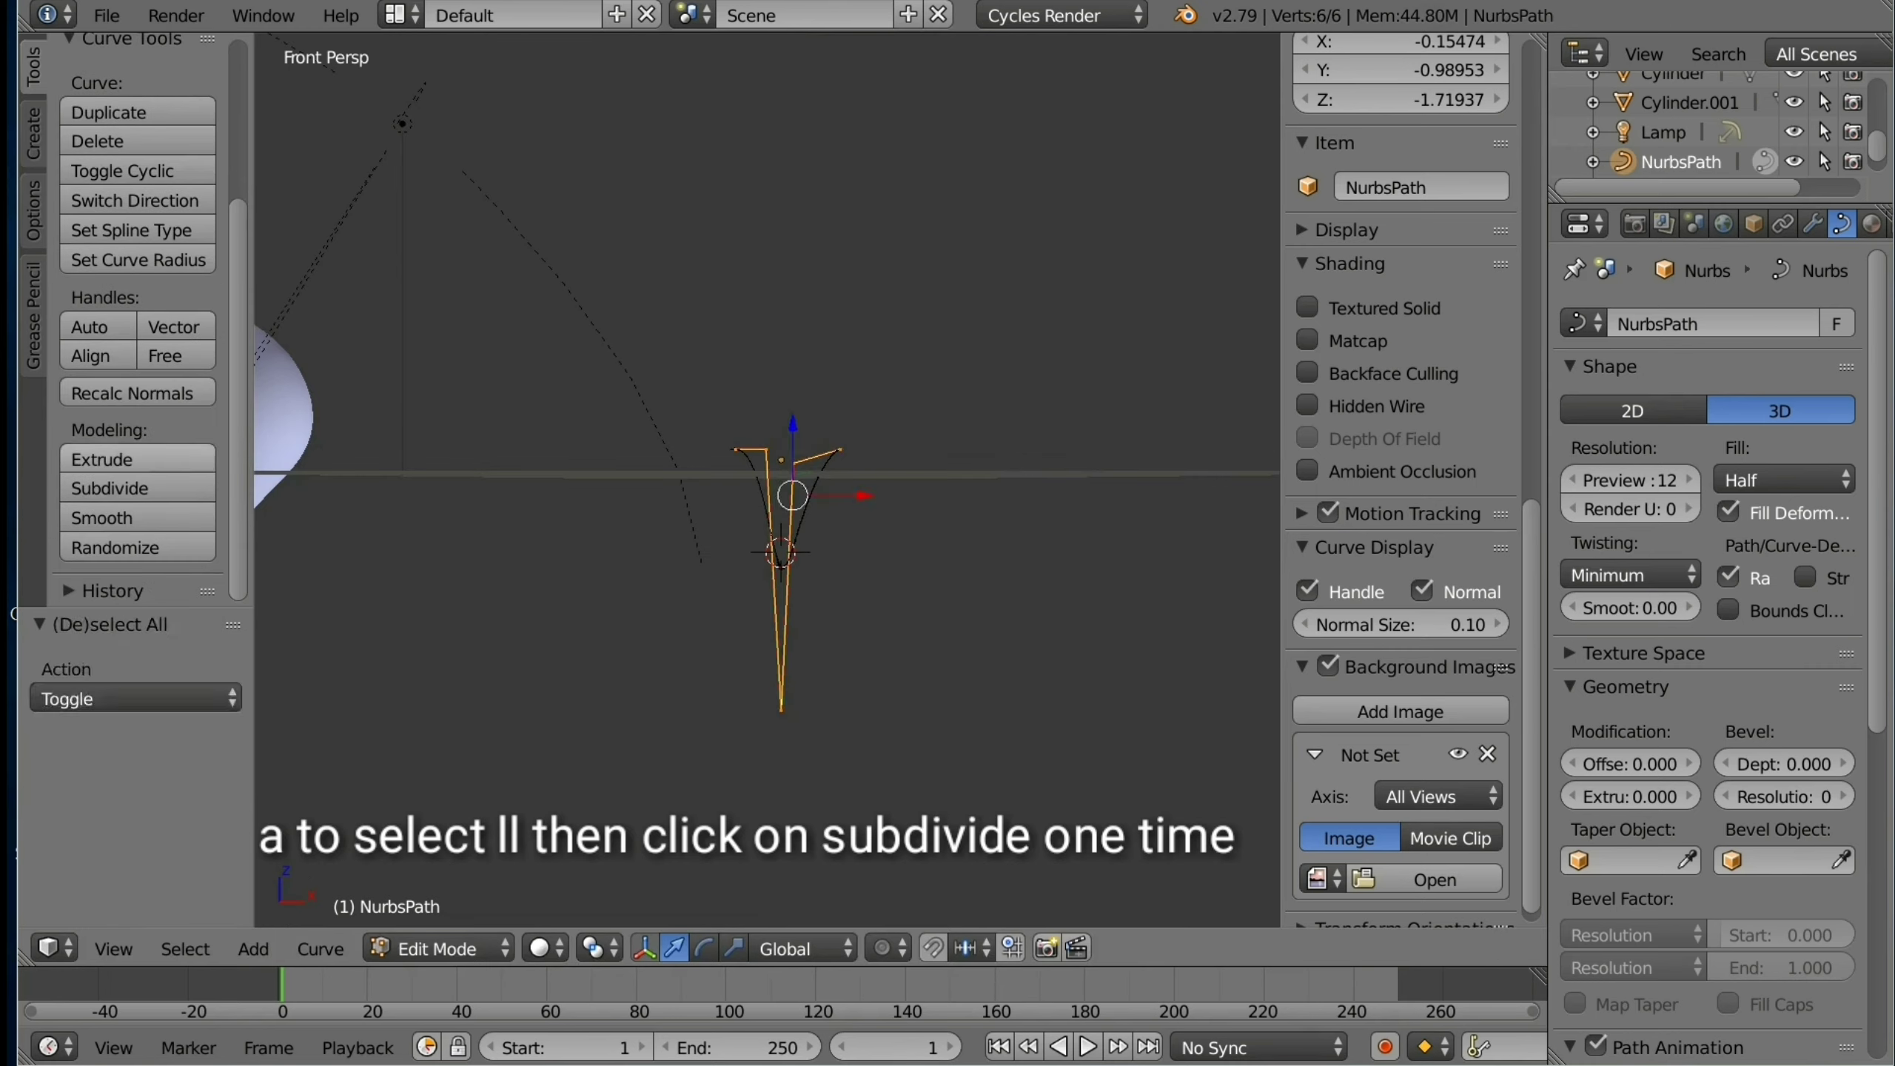
Step: Subdivide the path once and slide two bottom points along X into a rounded U
{"action": "left_click", "coordinate": [136, 487]}
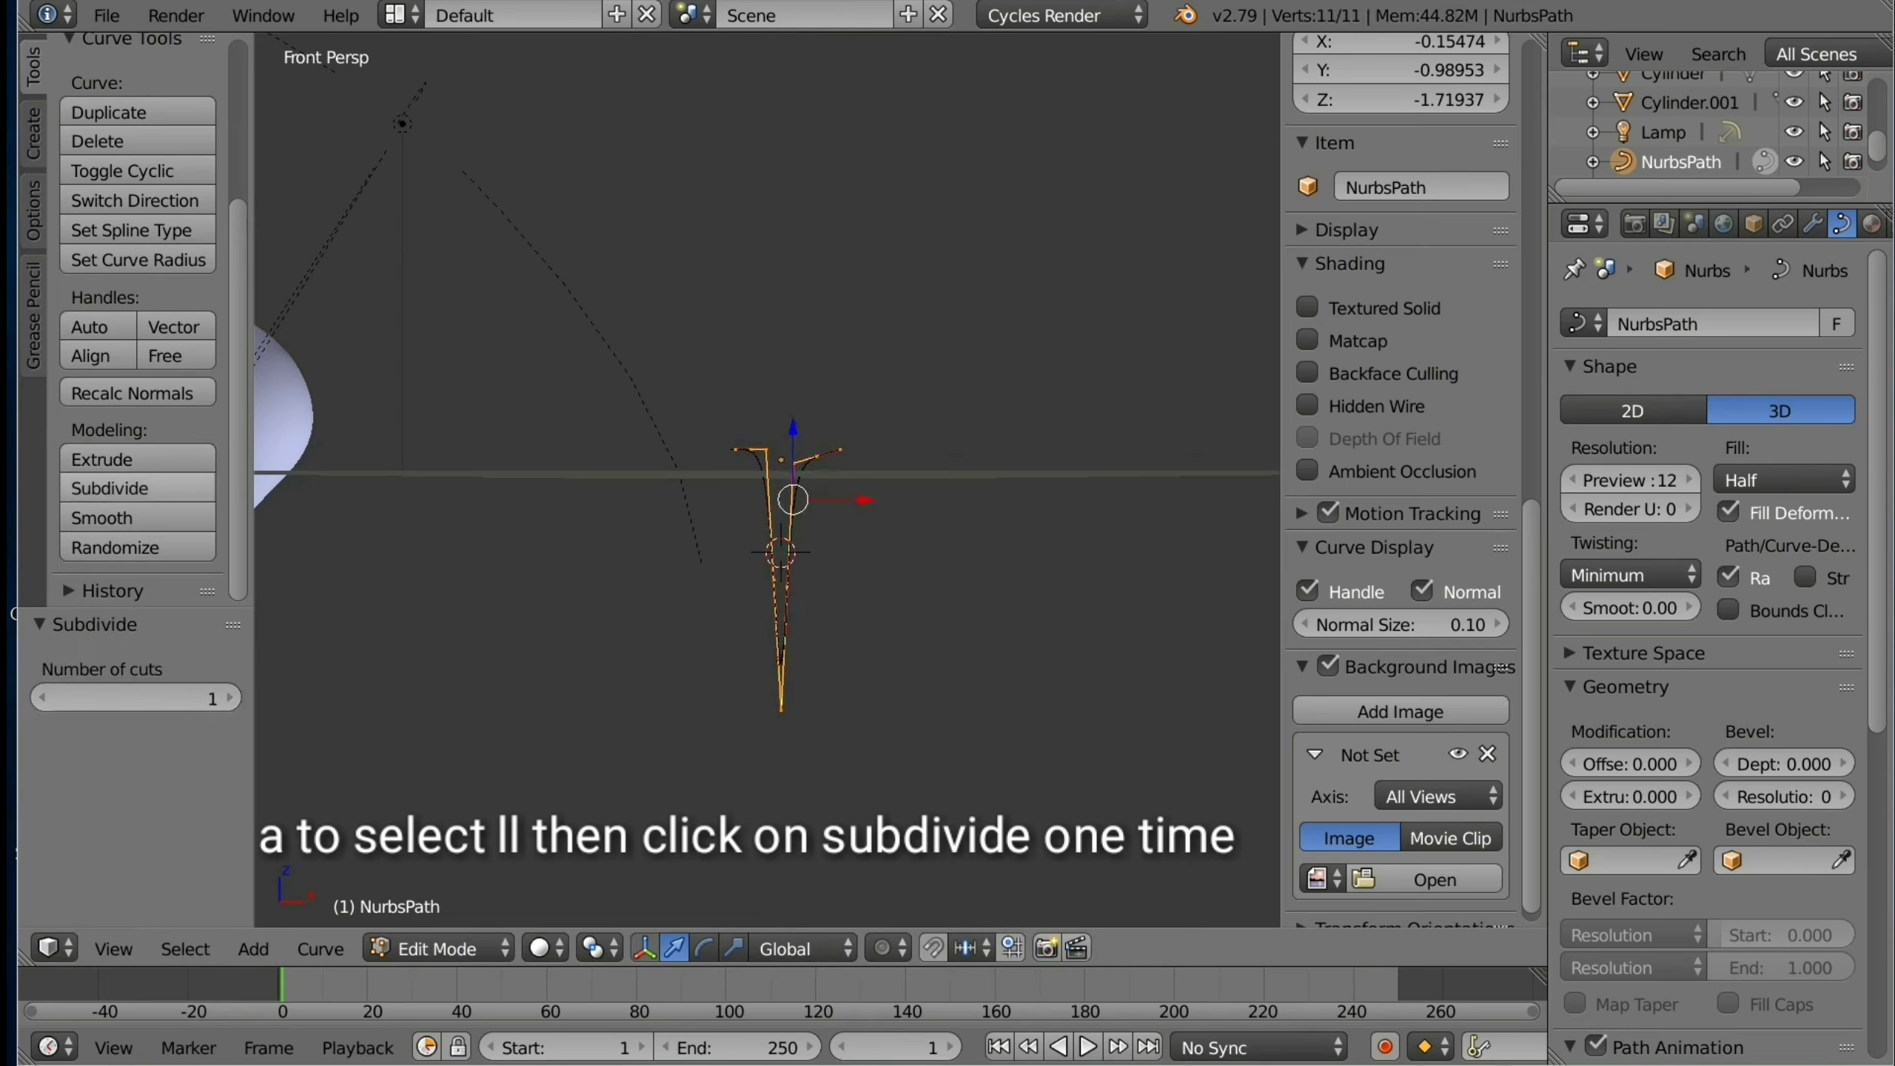
{"action": "right_click", "coordinate": [787, 588]}
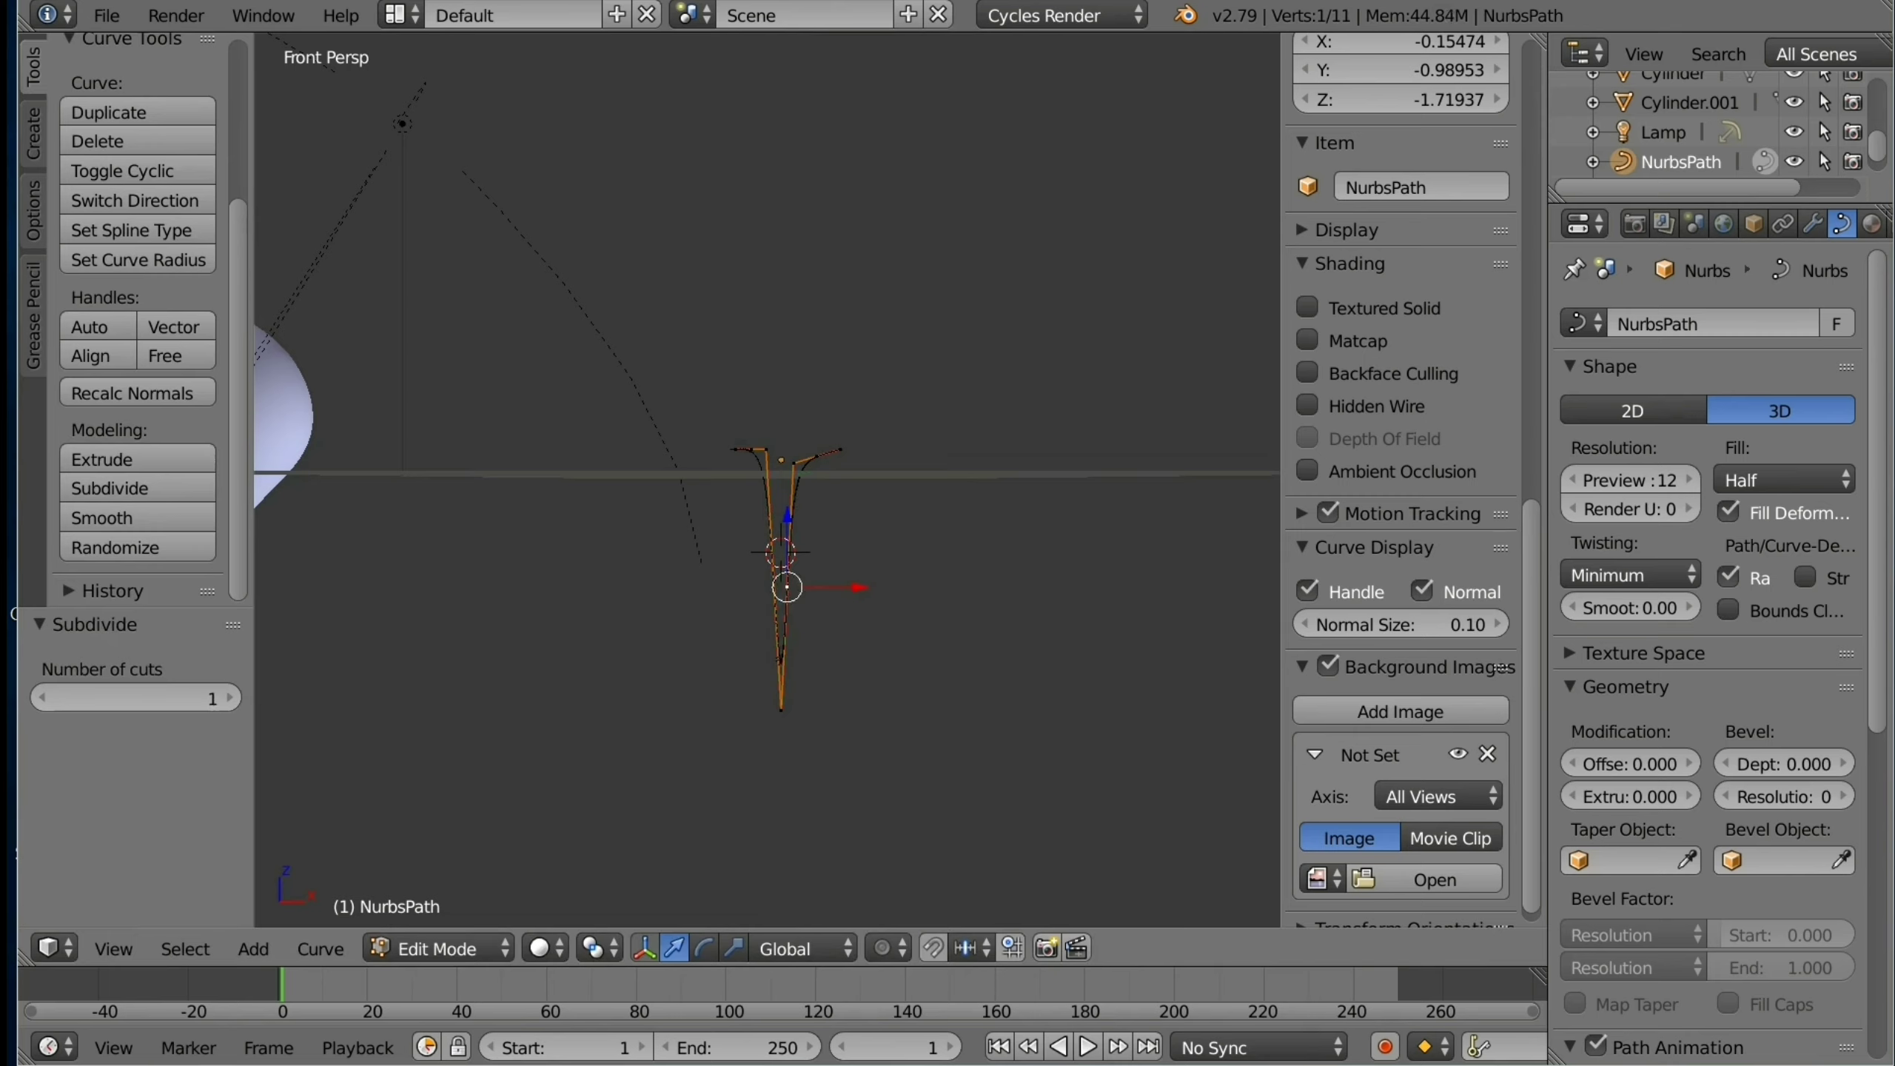
{"action": "key", "text": "g"}
{"action": "key", "text": "x"}
{"action": "key", "text": "Return"}
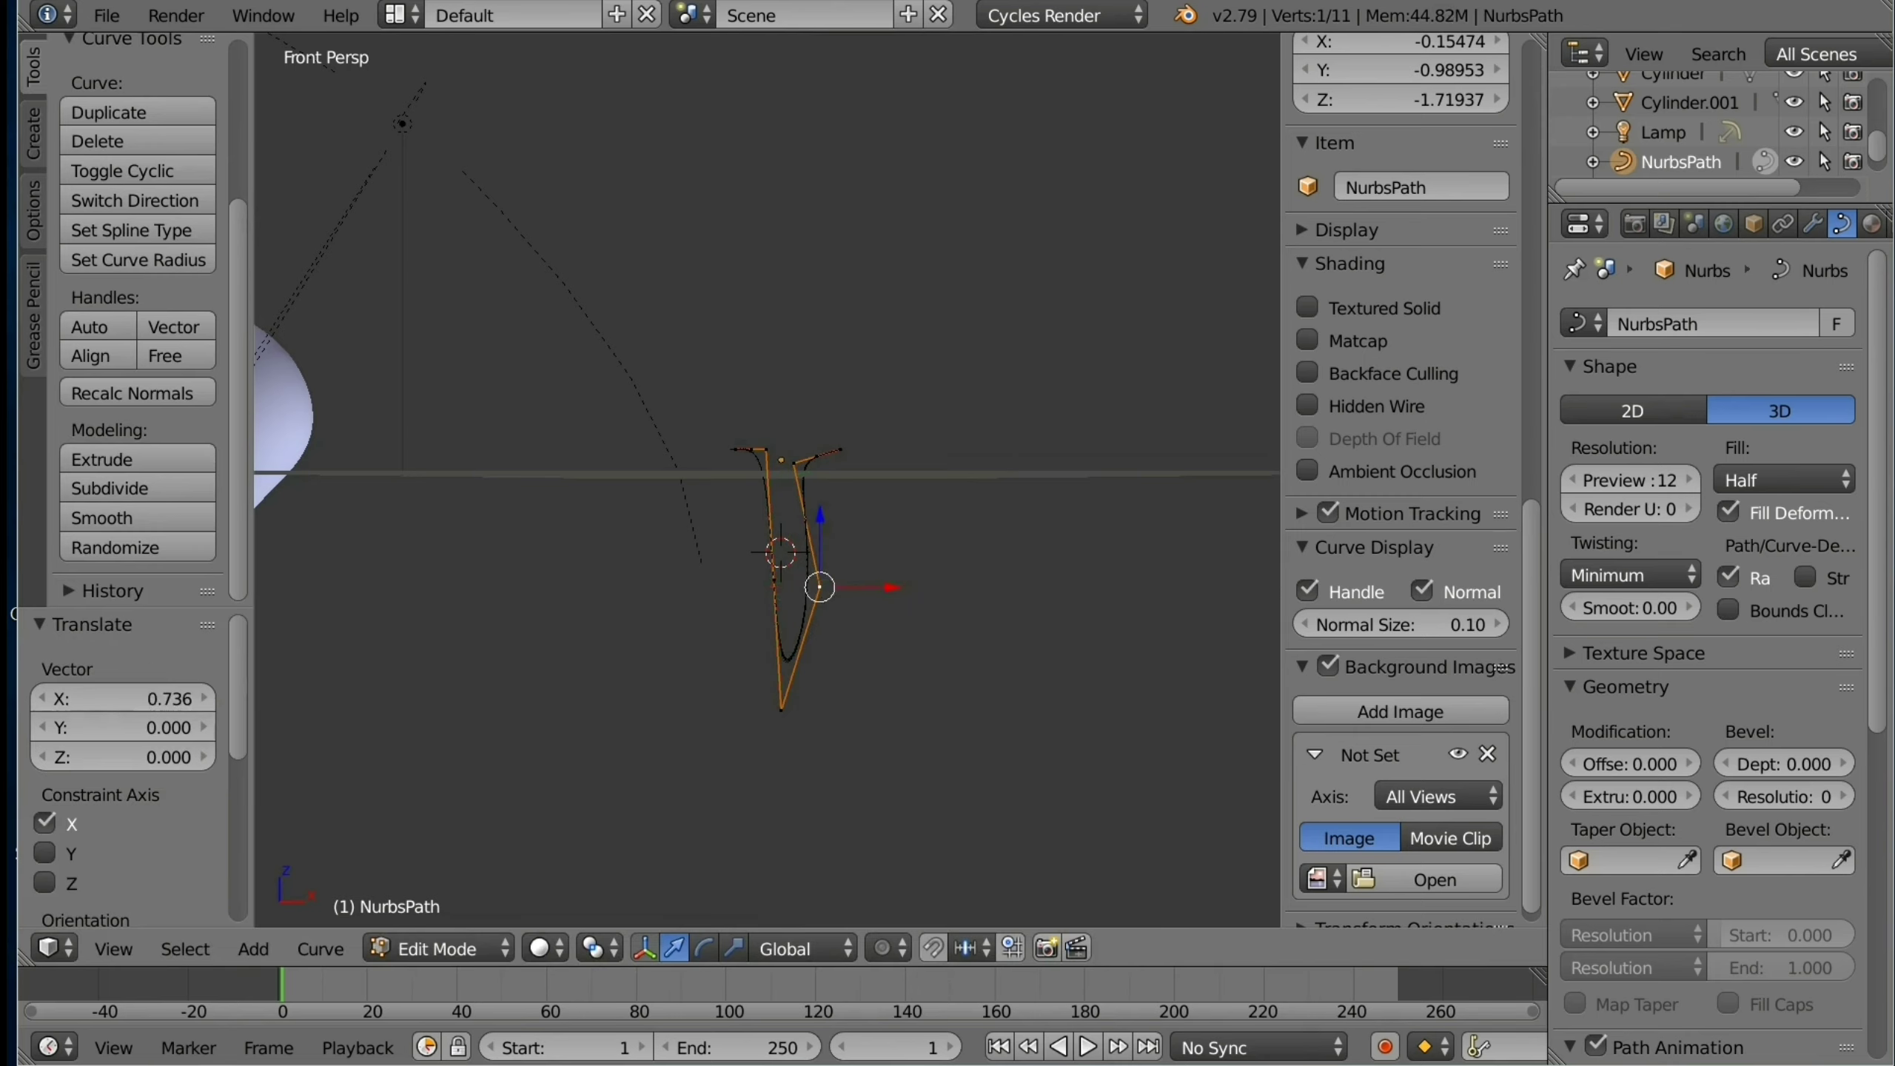
{"action": "right_click", "coordinate": [773, 581]}
{"action": "key", "text": "g"}
{"action": "key", "text": "x"}
{"action": "key", "text": "Return"}
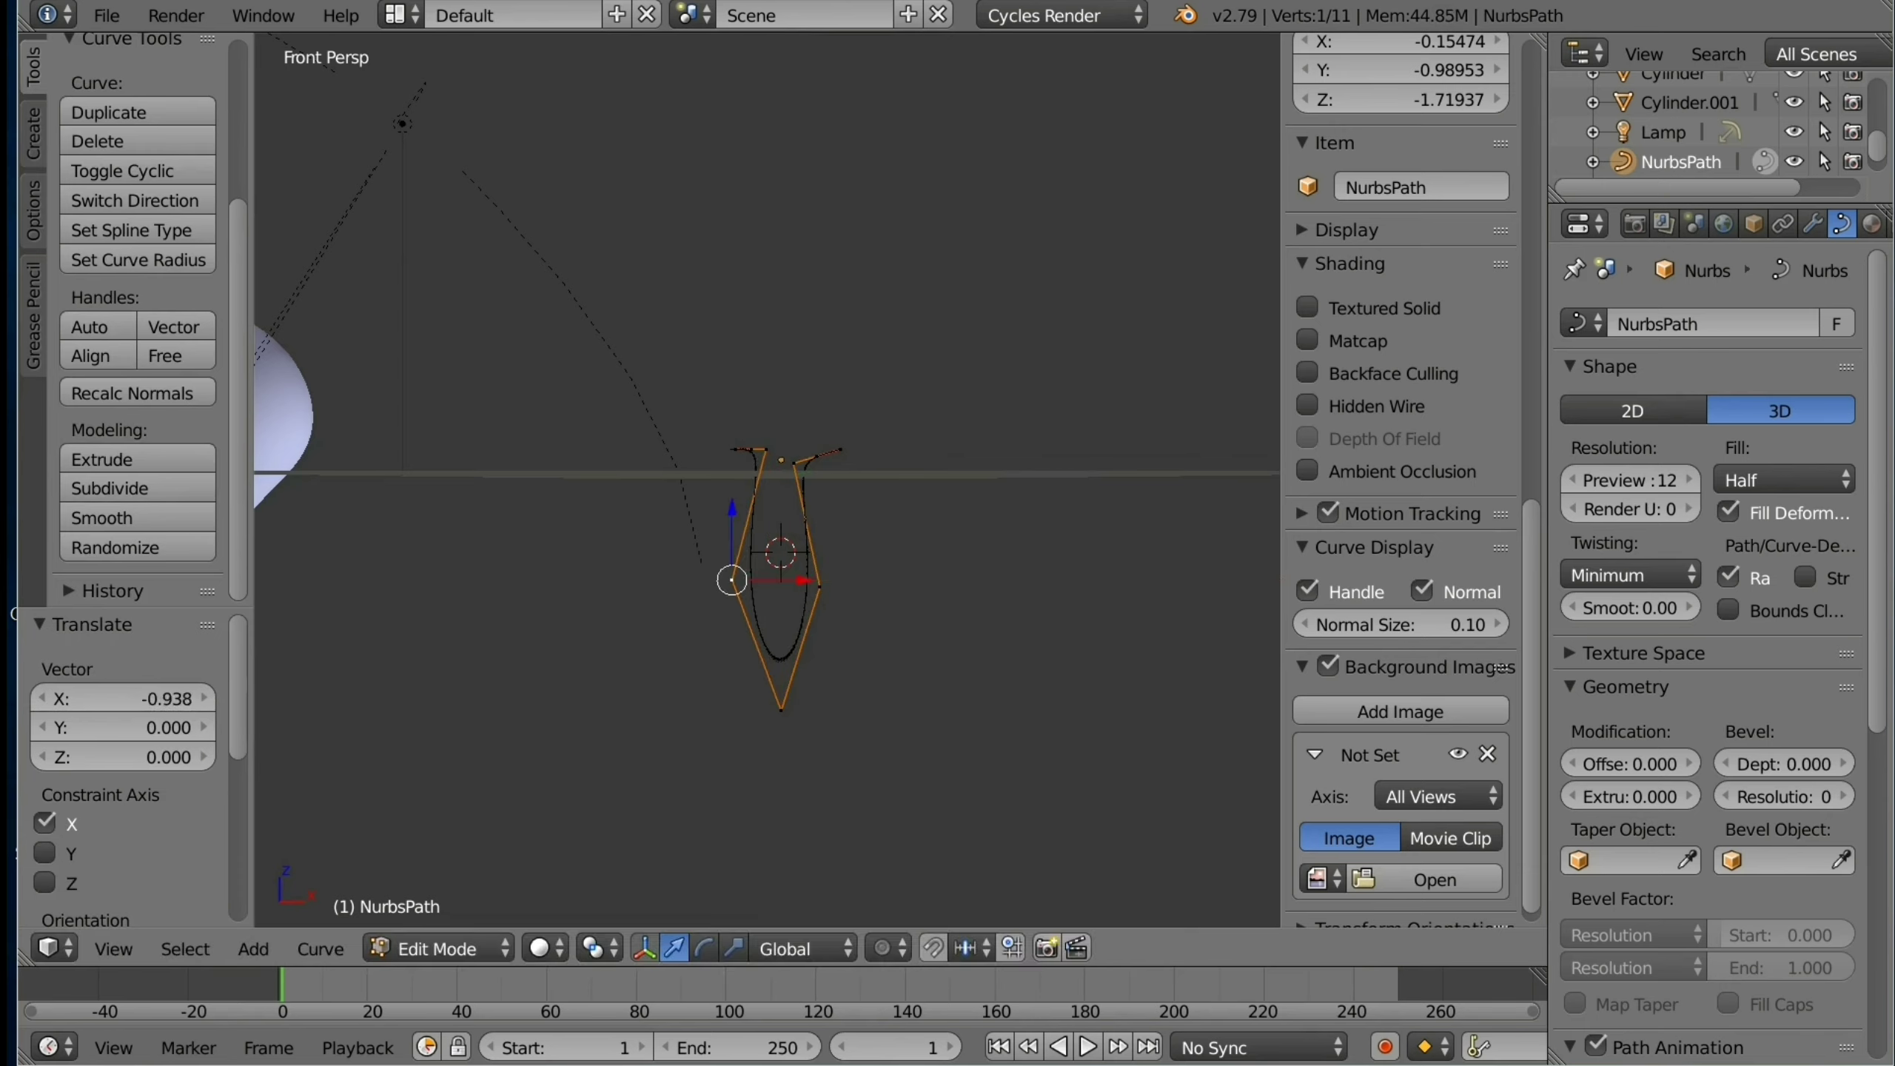
Step: Shift the right end point and its neighbour sideways along X to form a hook
{"action": "right_click", "coordinate": [840, 449]}
{"action": "key", "text": "g"}
{"action": "key", "text": "x"}
{"action": "key", "text": "Return"}
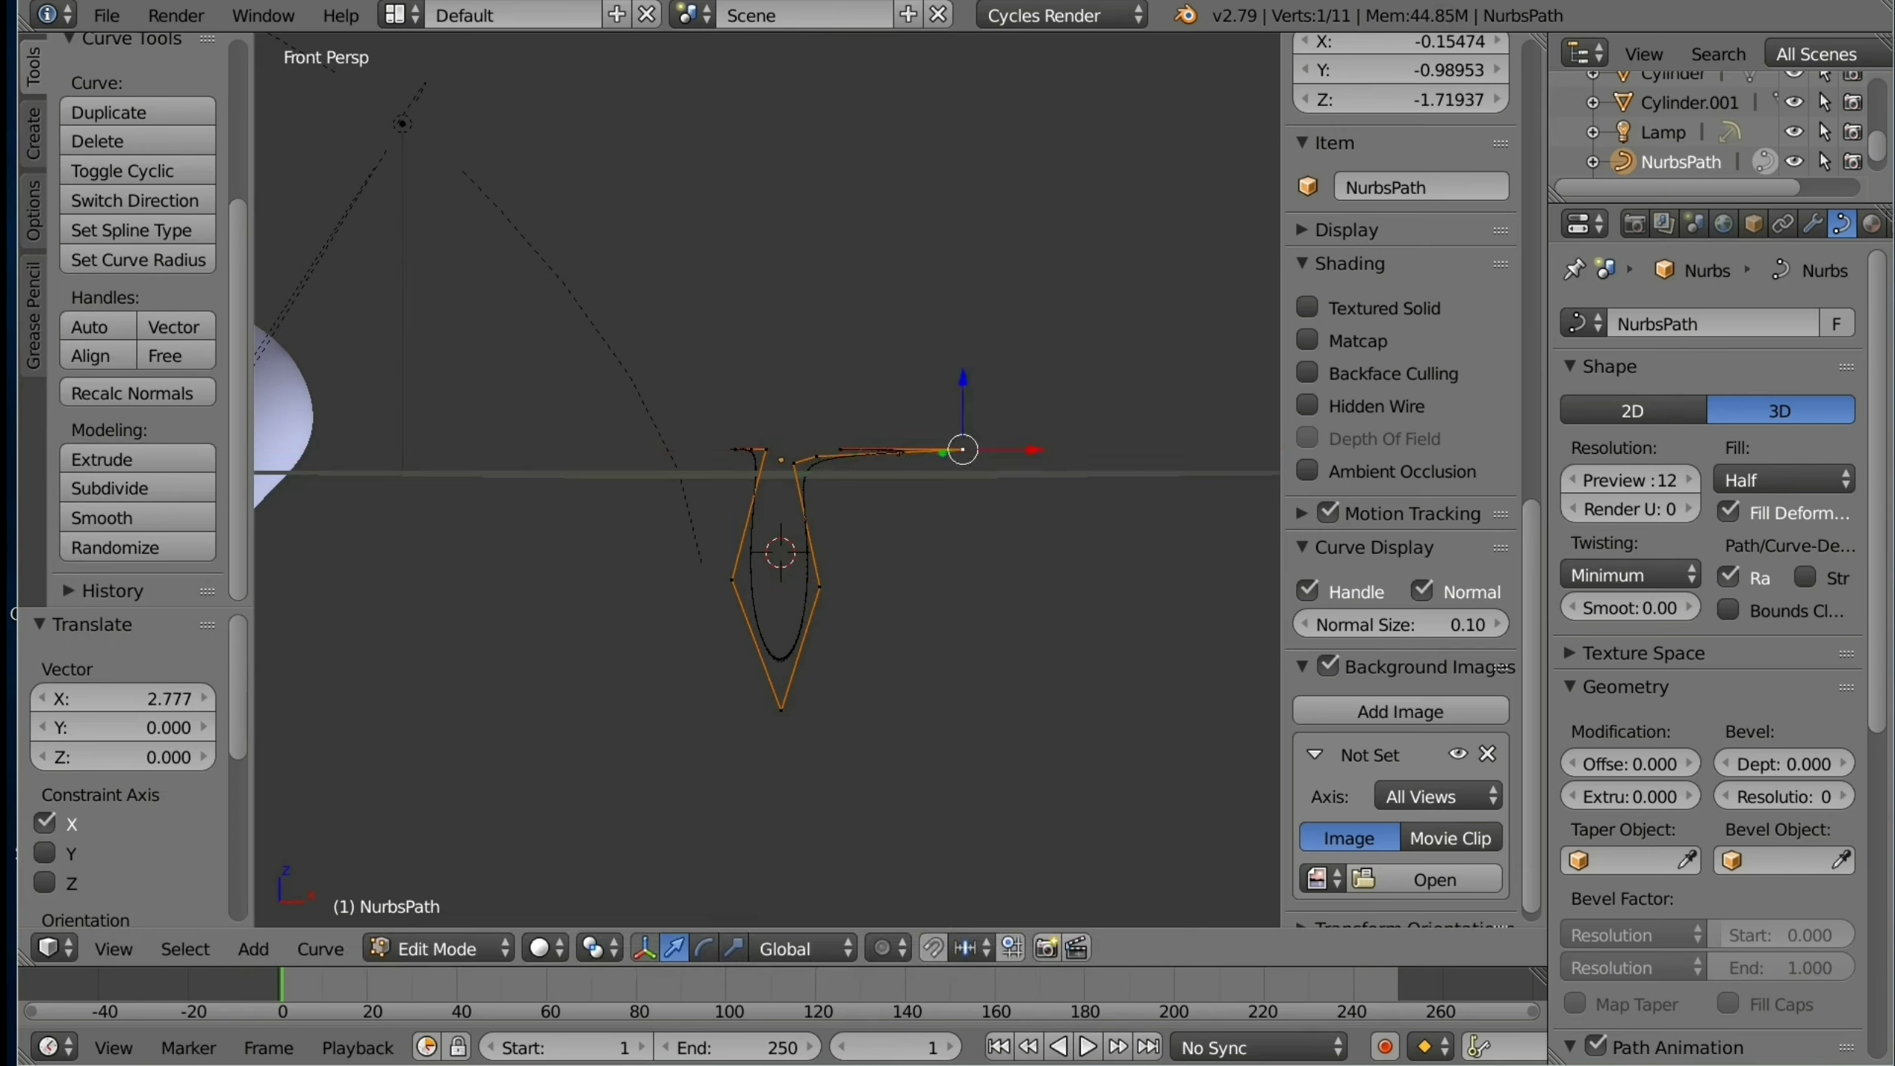
{"action": "right_click", "coordinate": [841, 449]}
{"action": "key", "text": "g"}
{"action": "key", "text": "x"}
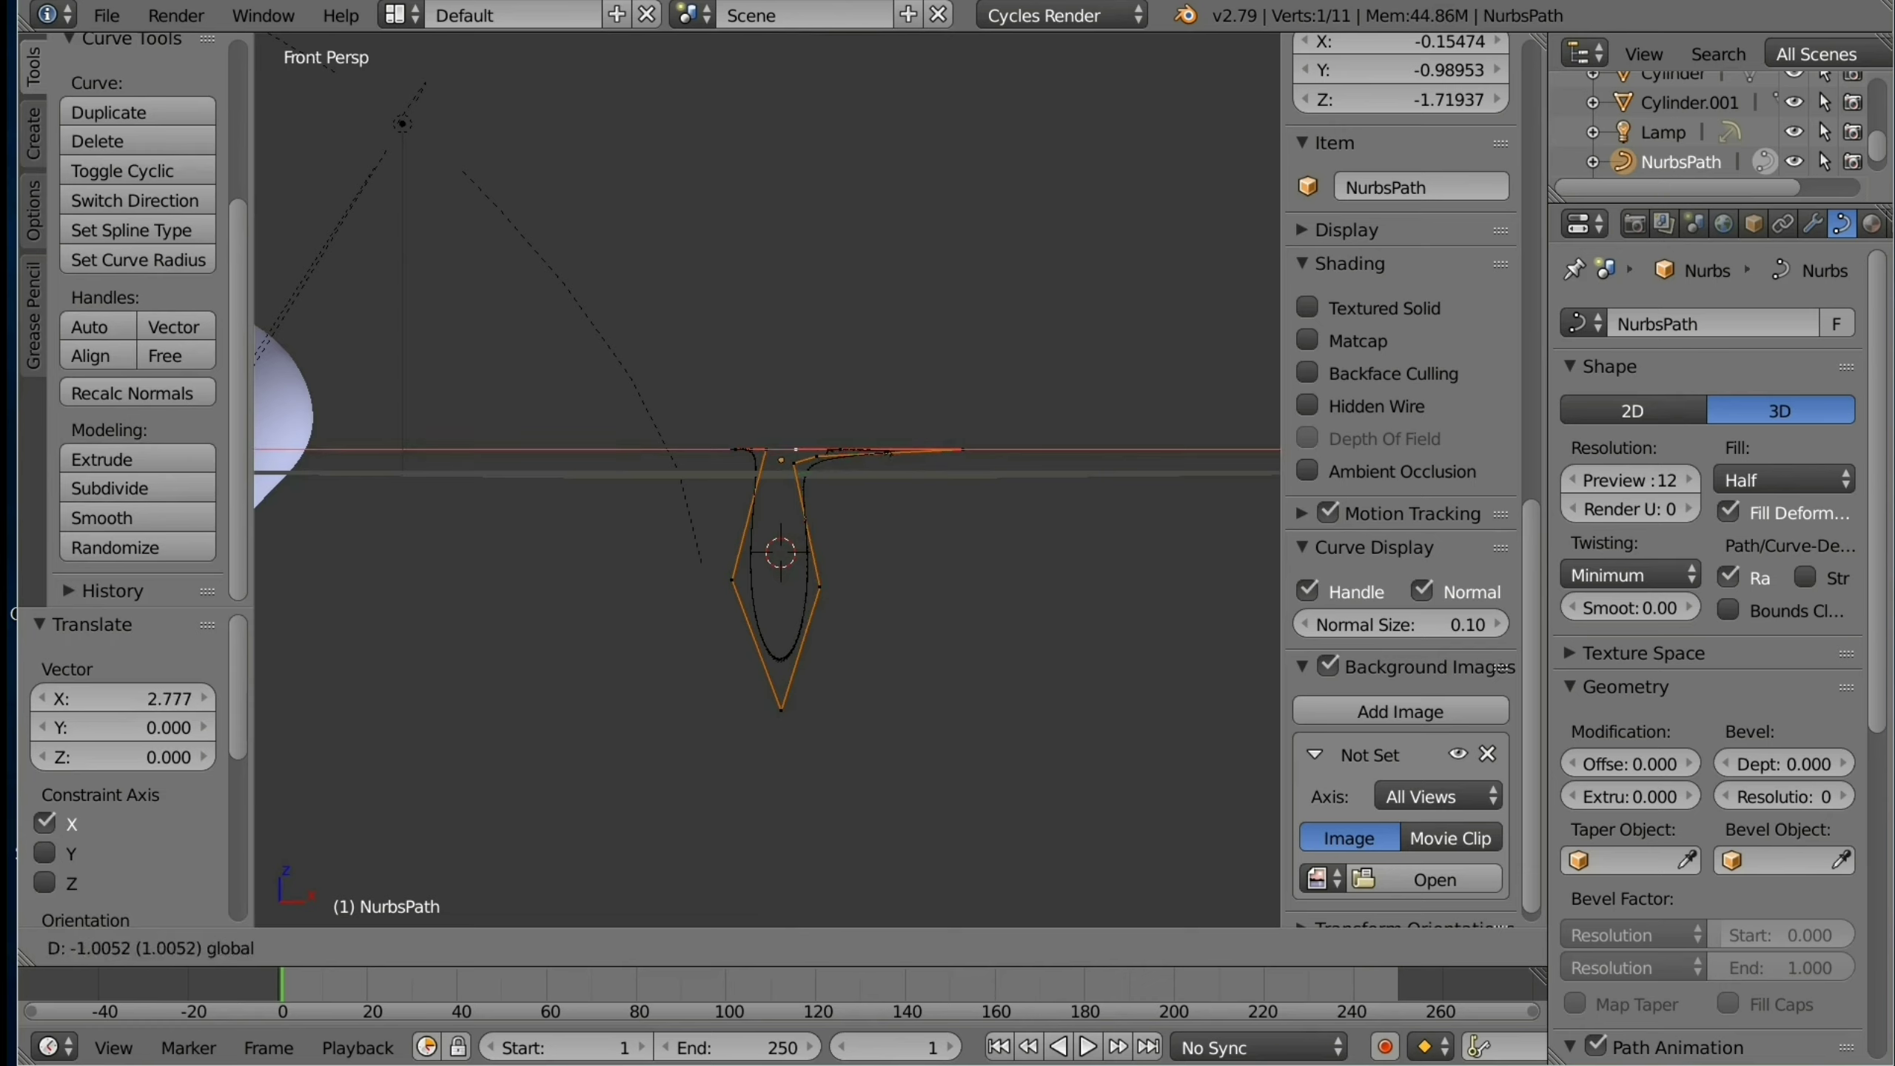
{"action": "key", "text": "Return"}
{"action": "key", "text": "g"}
{"action": "key", "text": "x"}
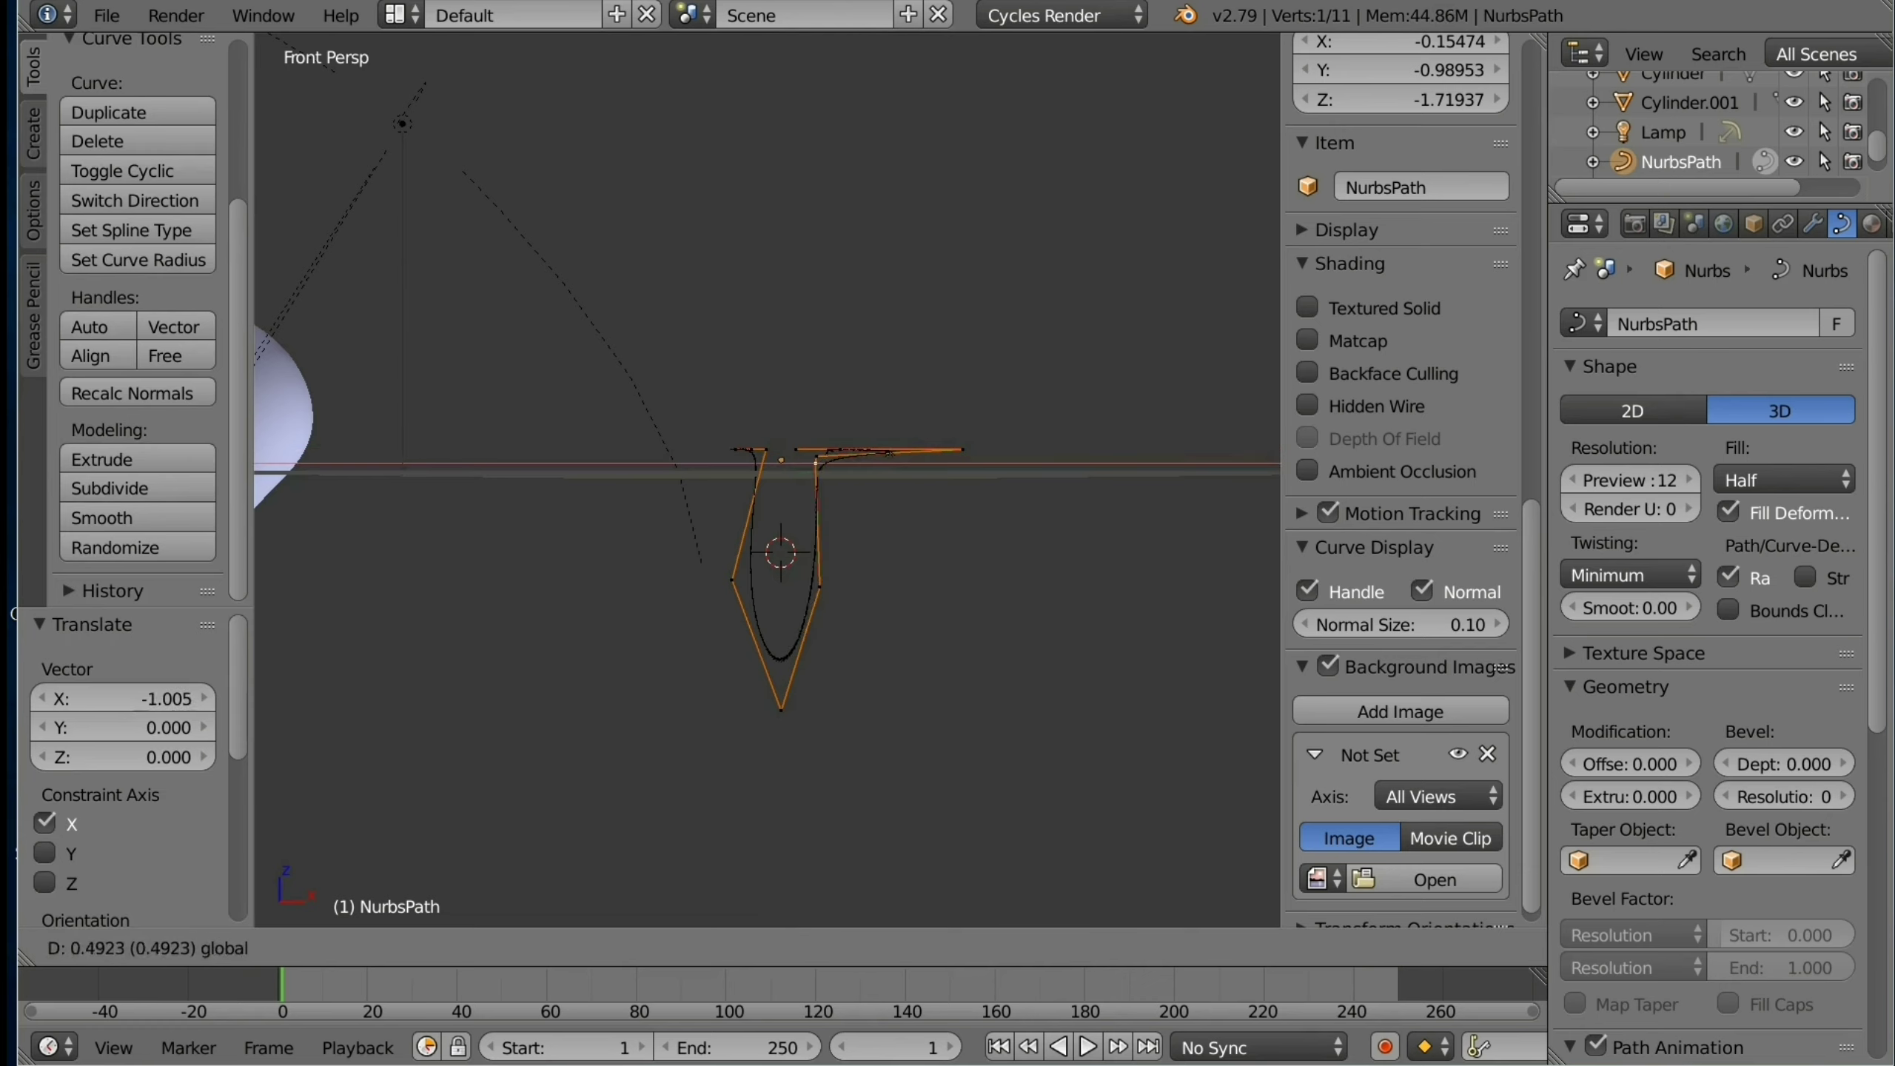
{"action": "key", "text": "Return"}
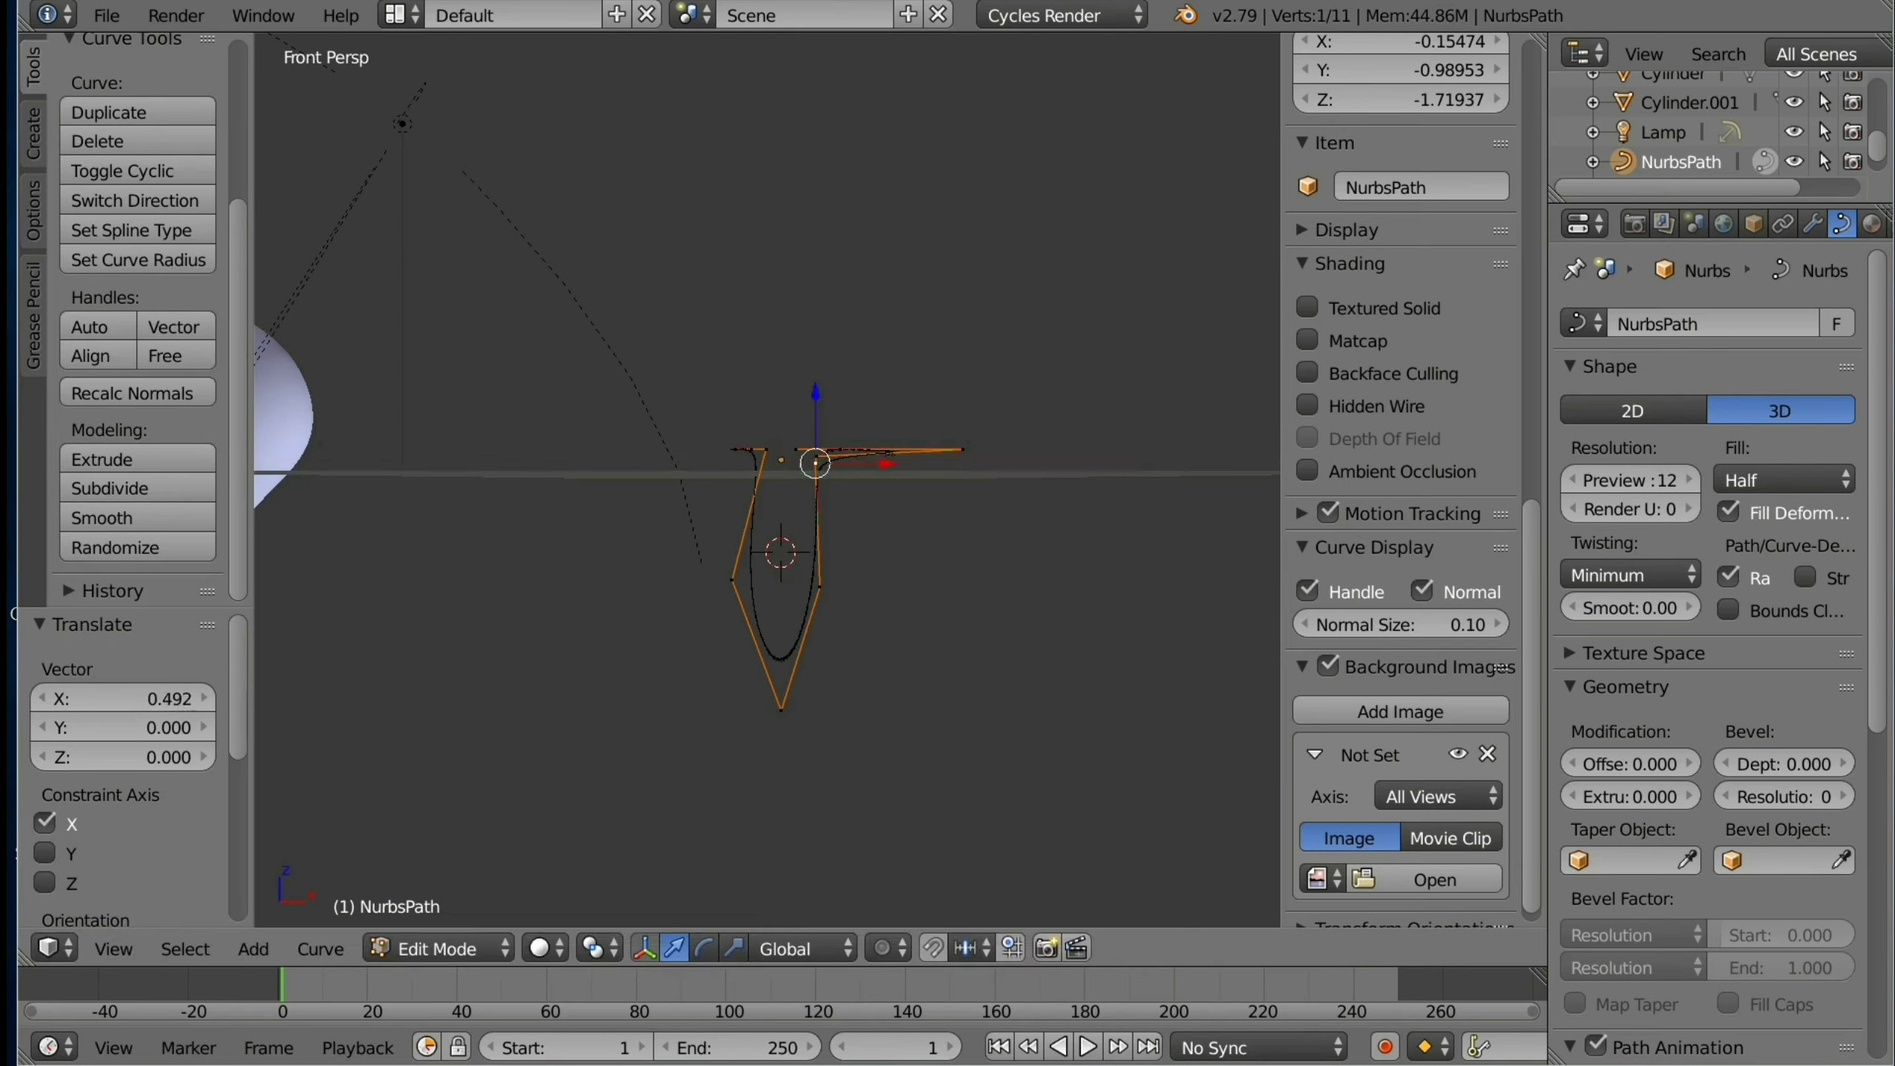
Step: Try raising the right end point, undo it, and start moving the point freely
{"action": "right_click", "coordinate": [840, 450]}
{"action": "left_click_drag", "start_coordinate": [841, 403], "coordinate": [840, 360]}
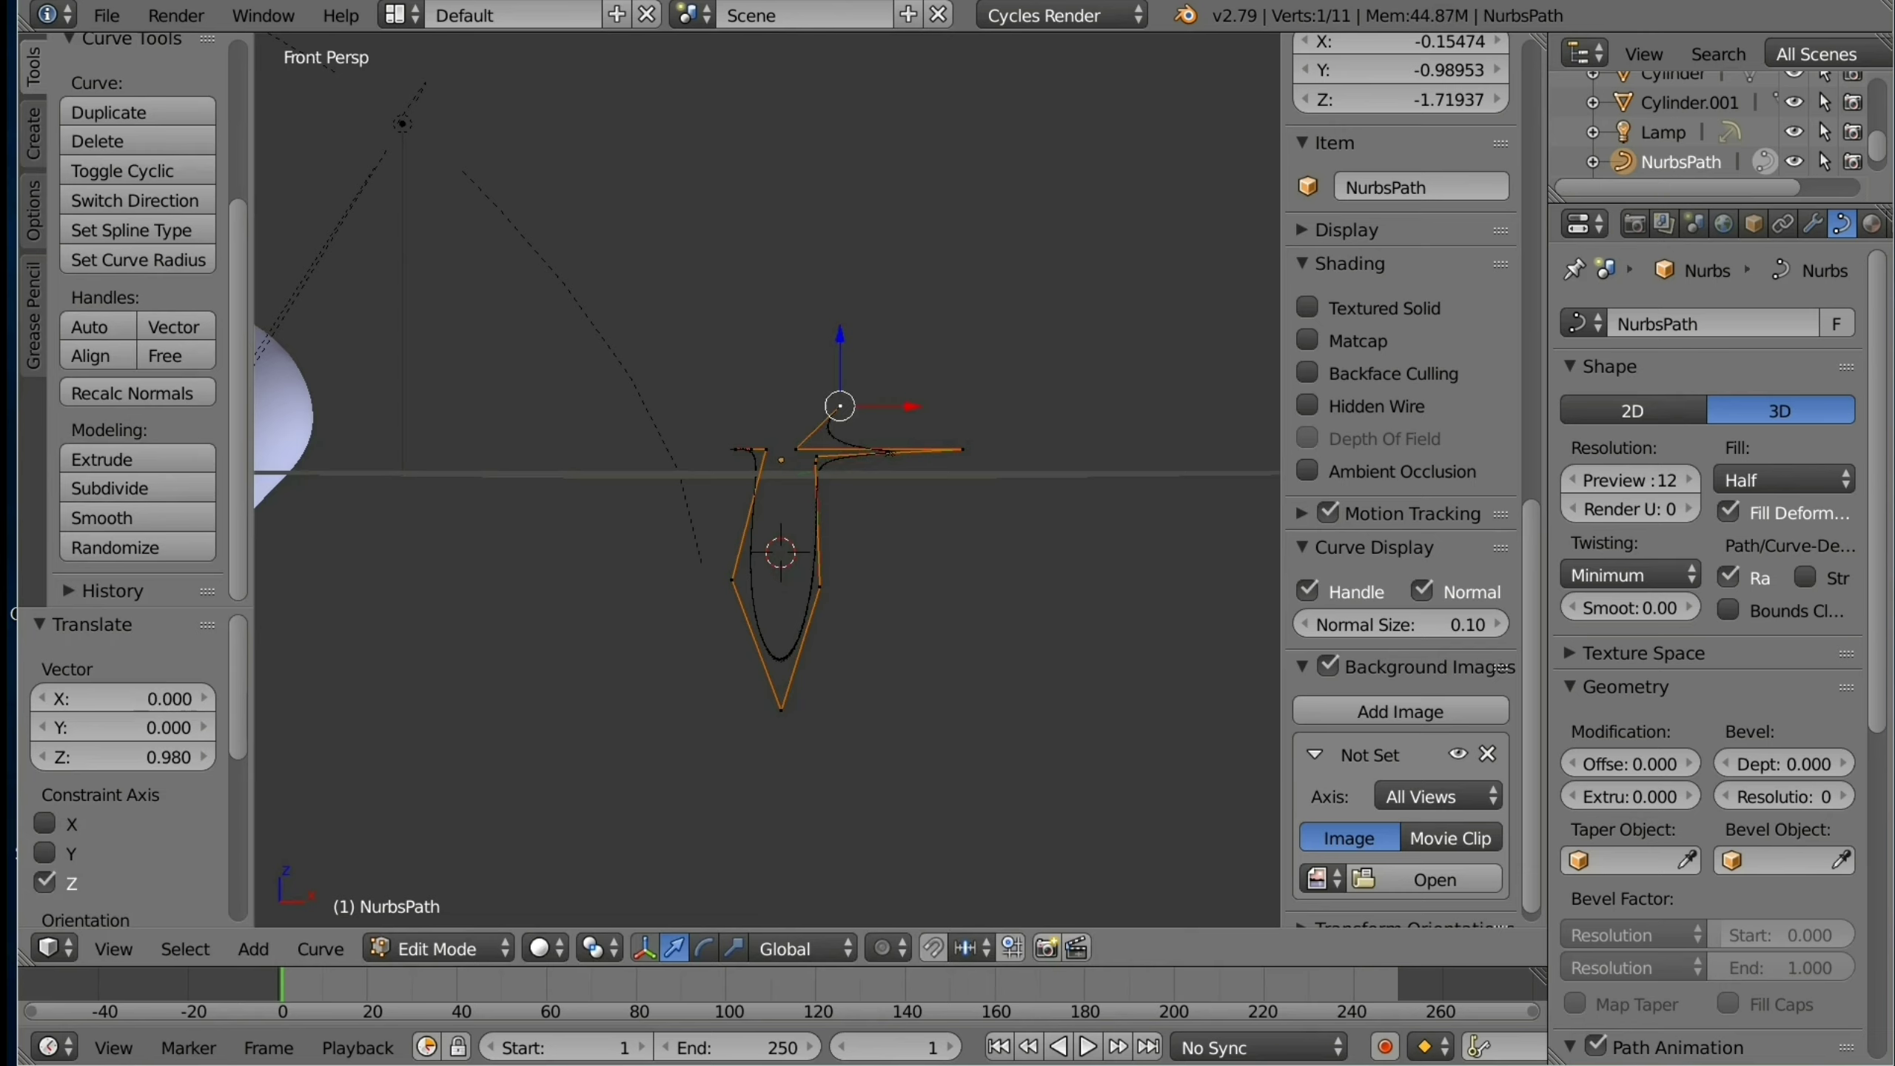
{"action": "key", "text": "ctrl+z"}
{"action": "key", "text": "g"}
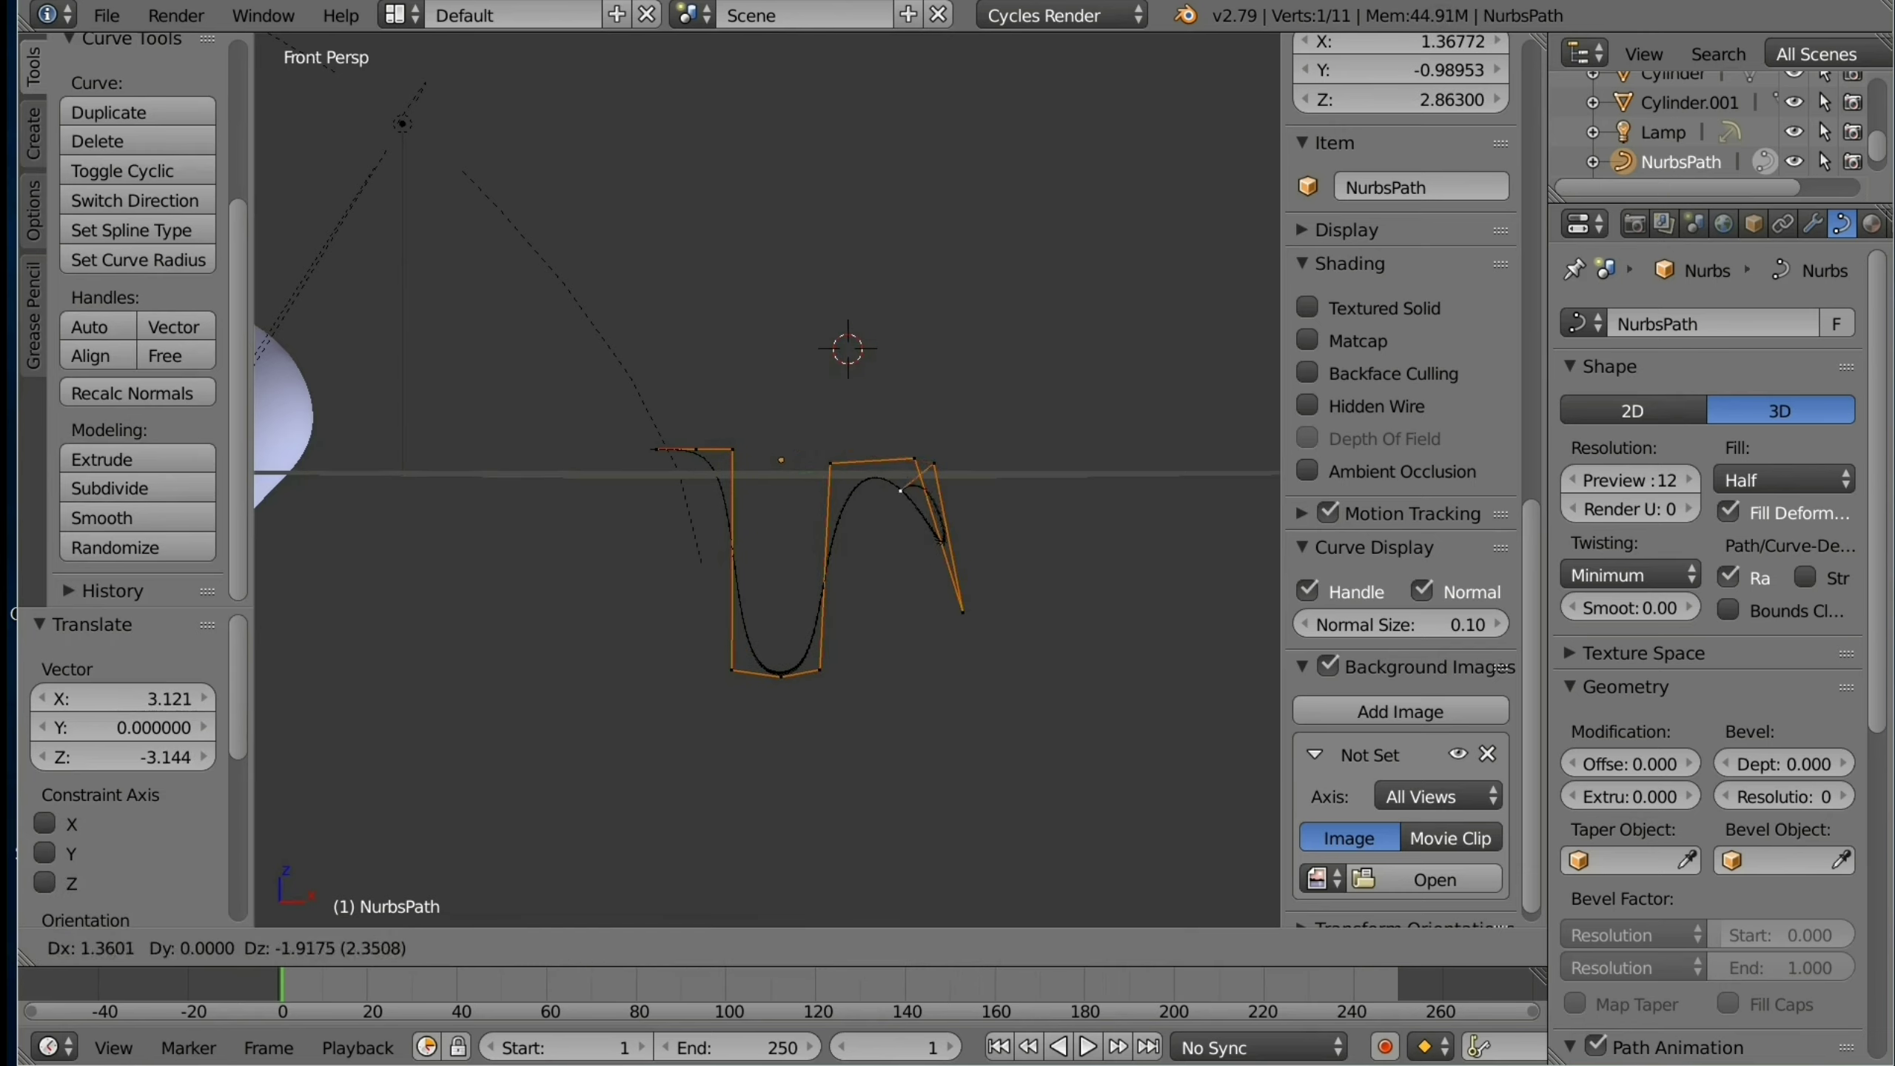
Step: Confirm the point's vertical move and extrude two new points from the curve end
{"action": "key", "text": "z"}
{"action": "key", "text": "Return"}
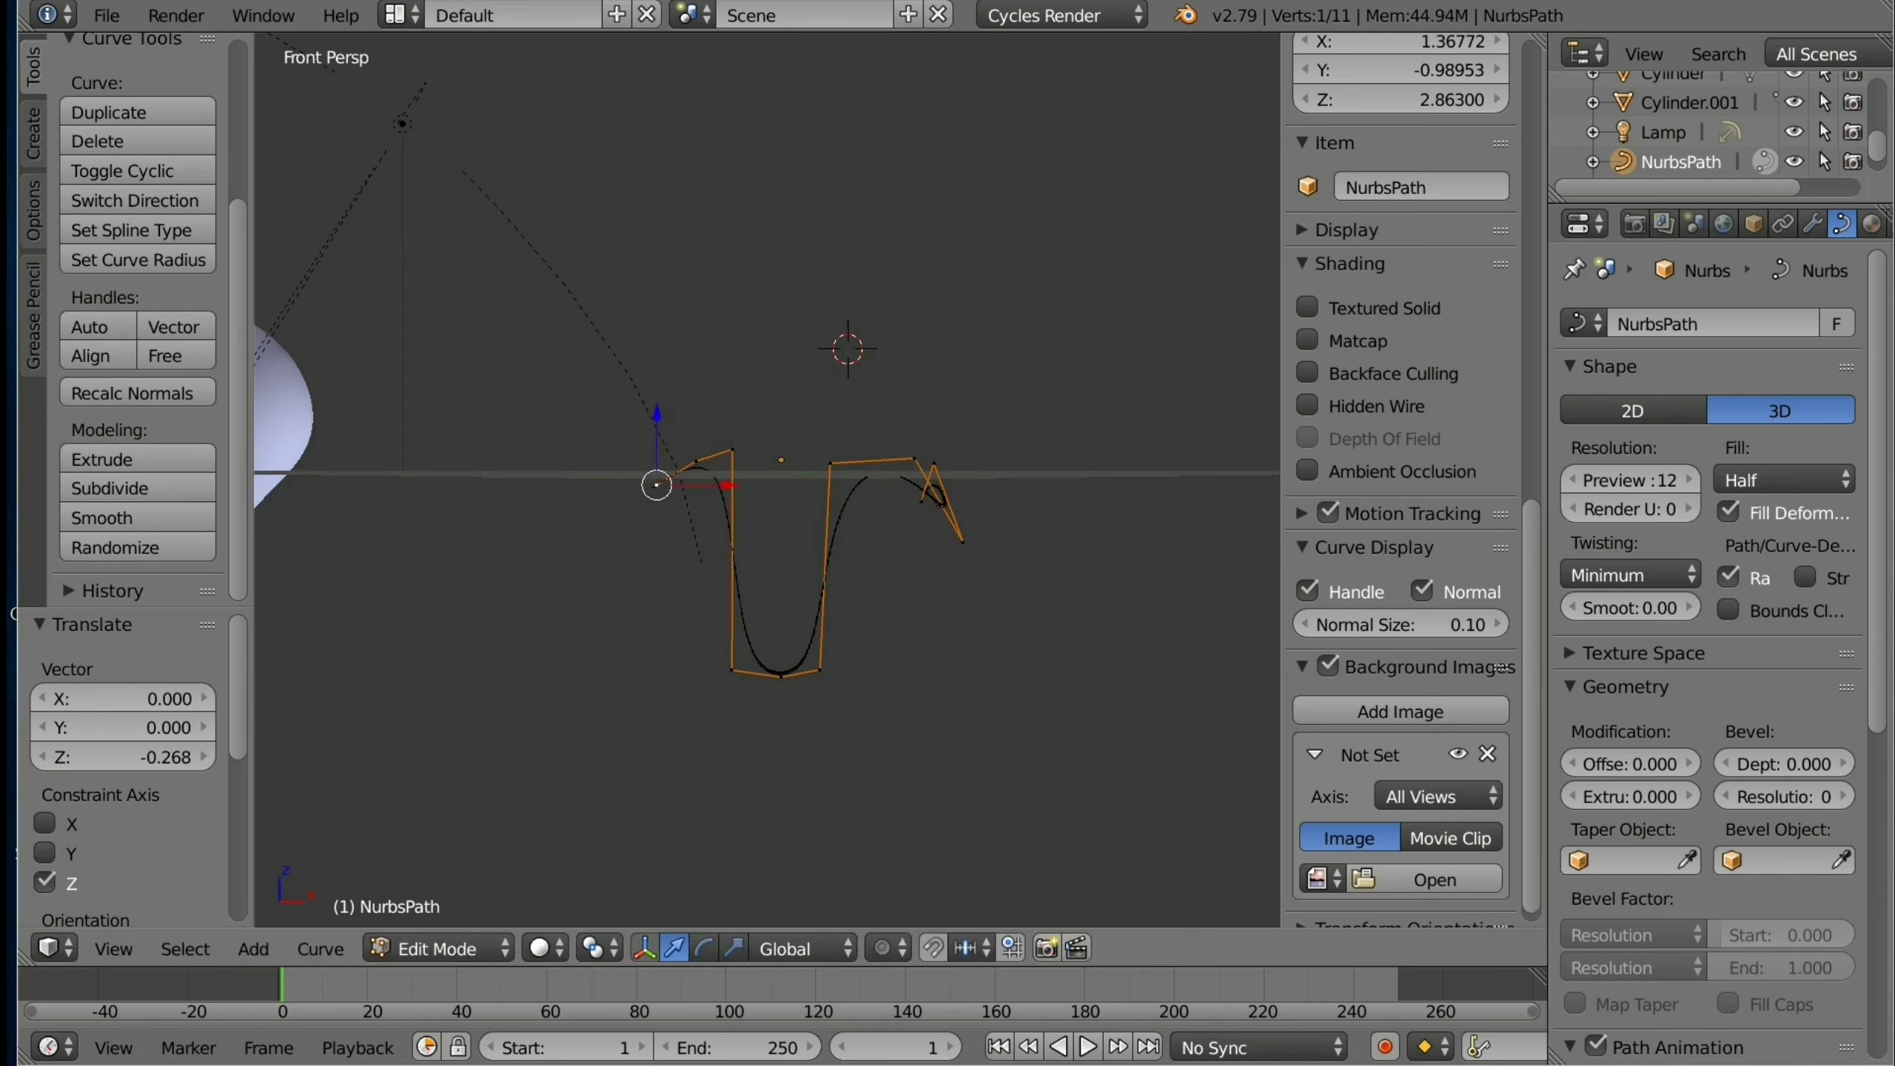
{"action": "key", "text": "e"}
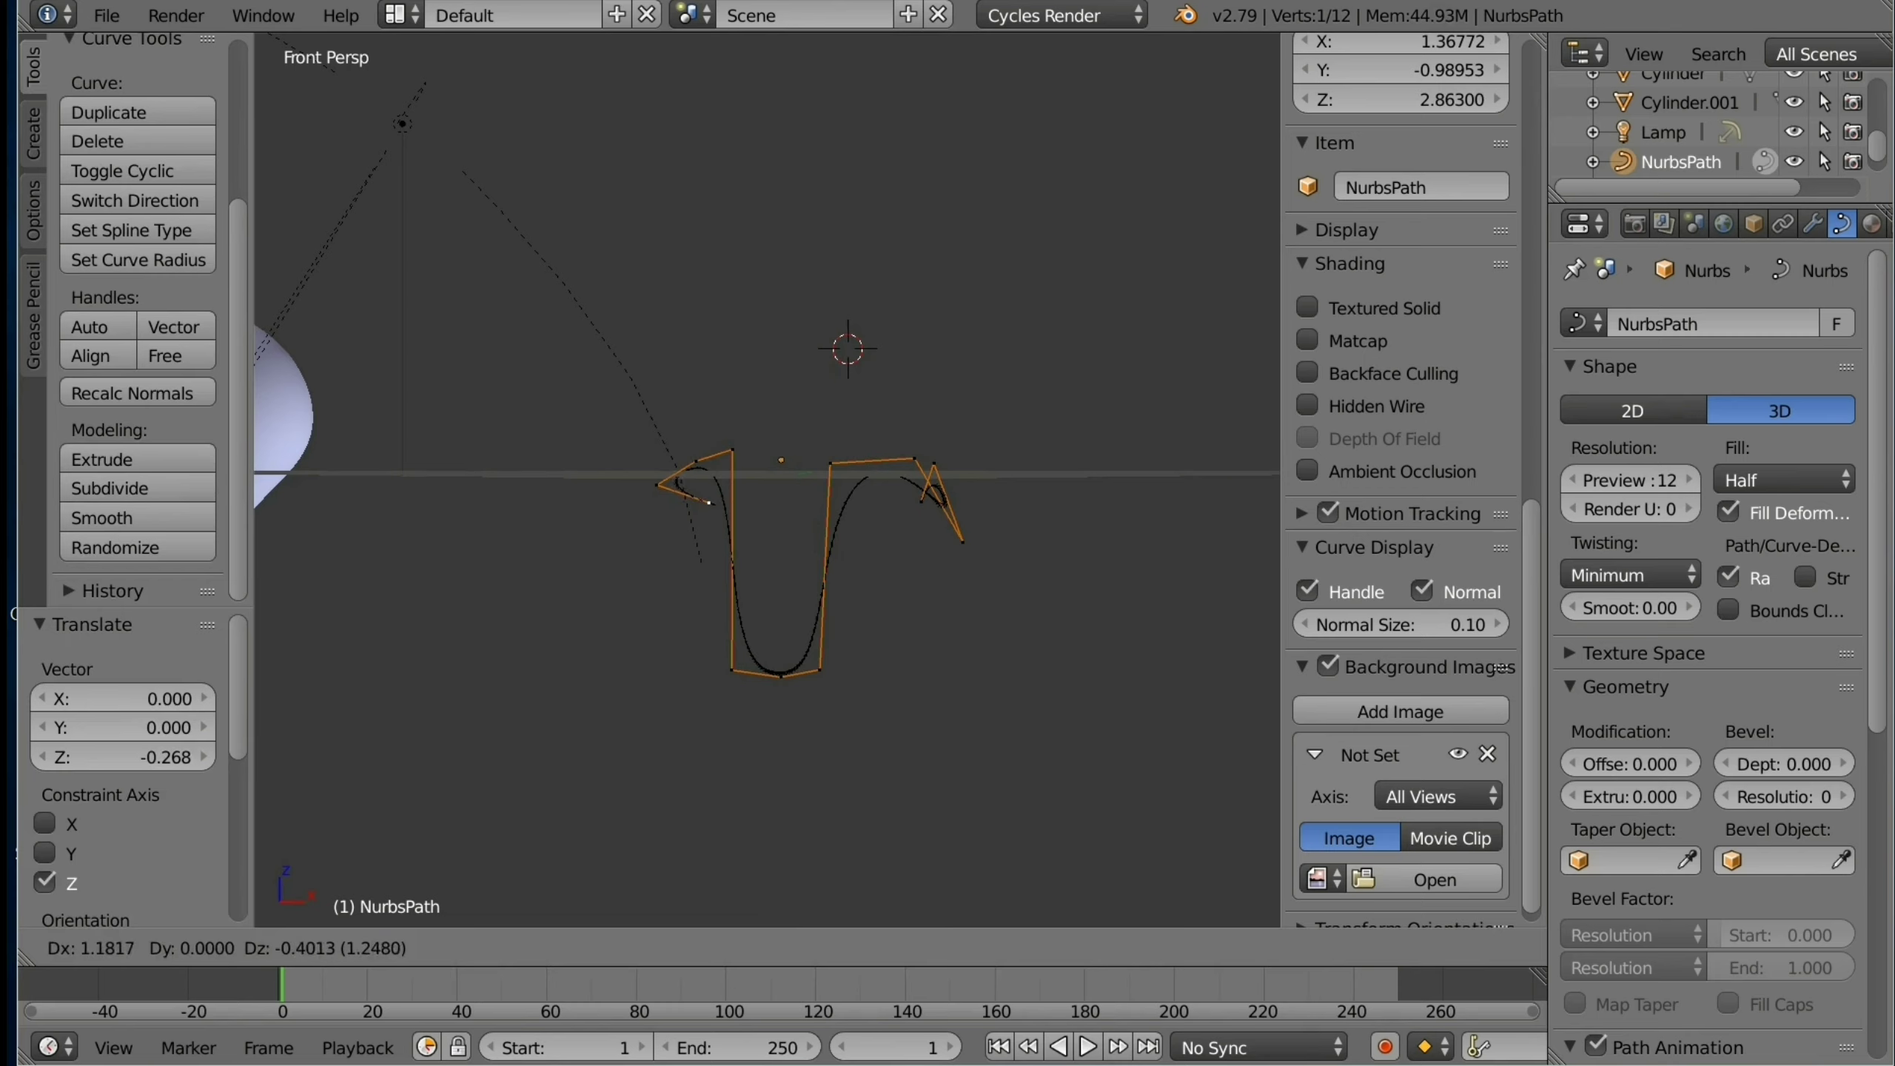
{"action": "key", "text": "Return"}
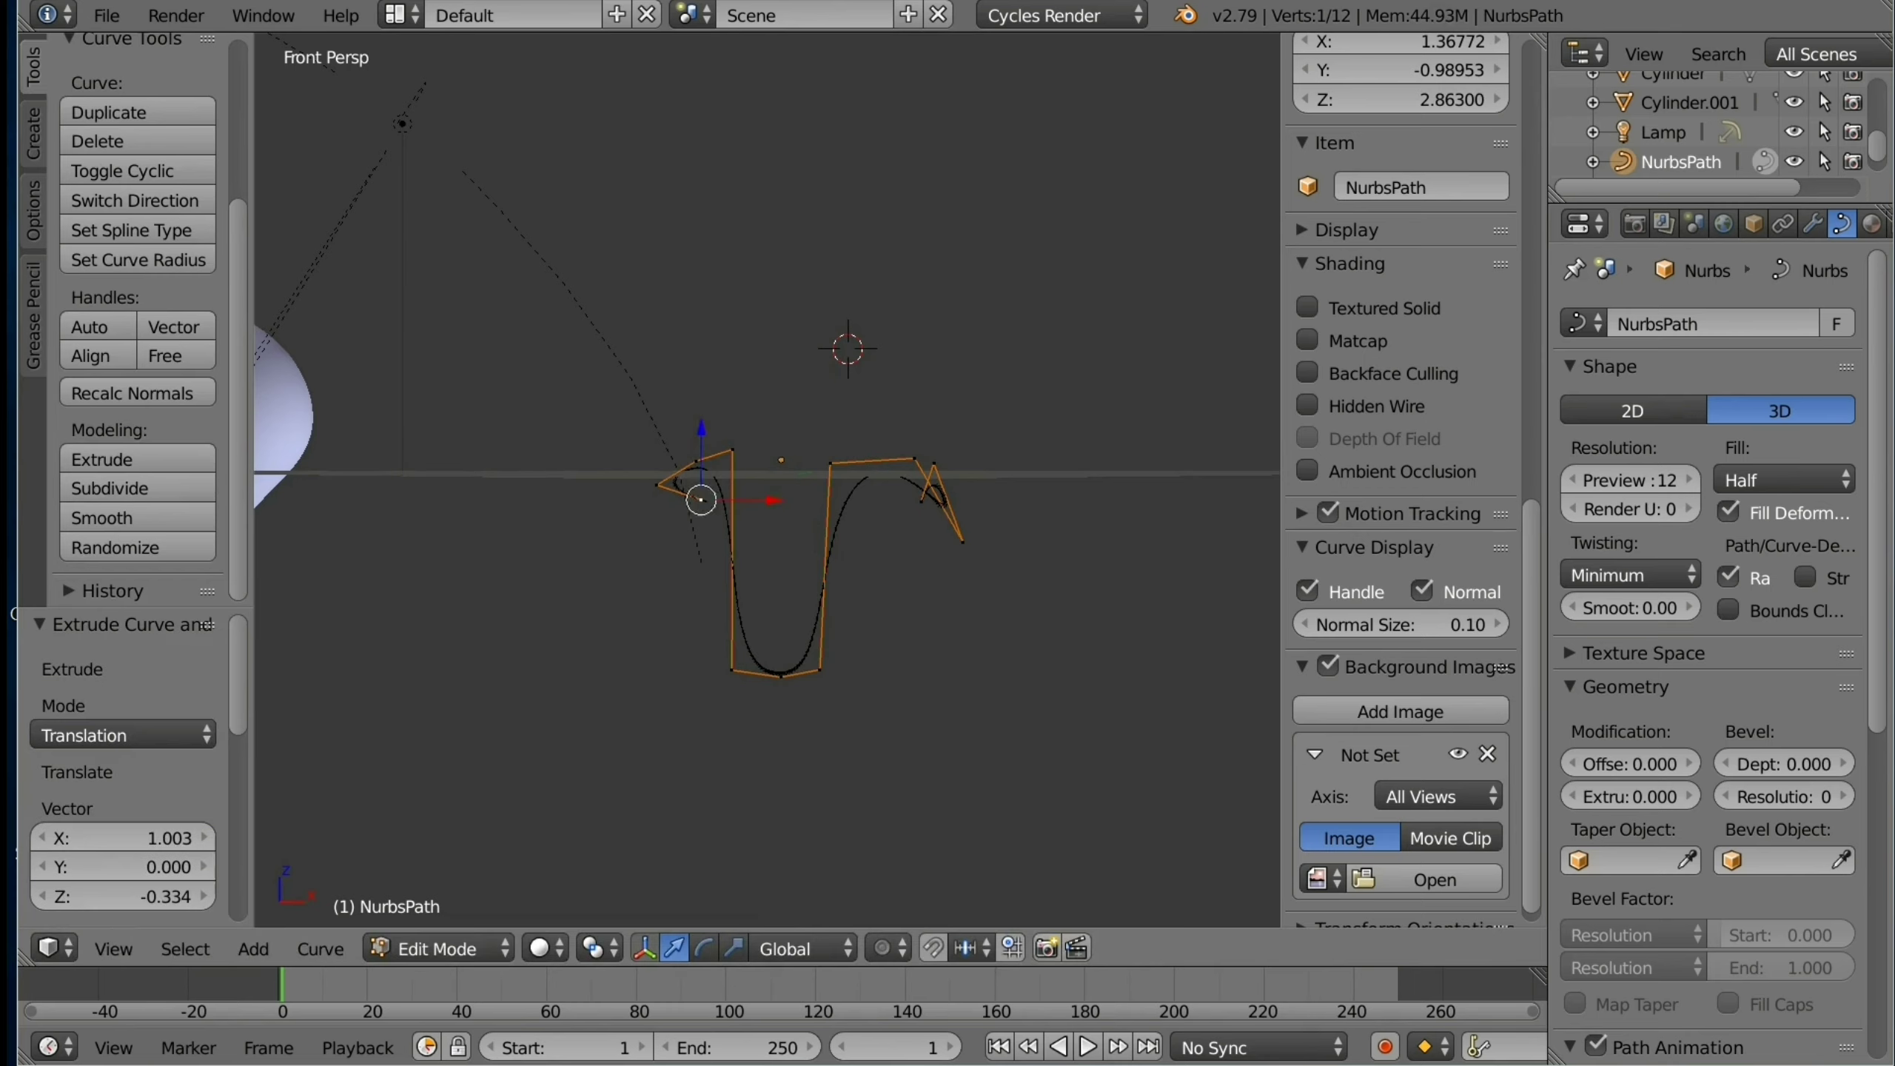
{"action": "key", "text": "e"}
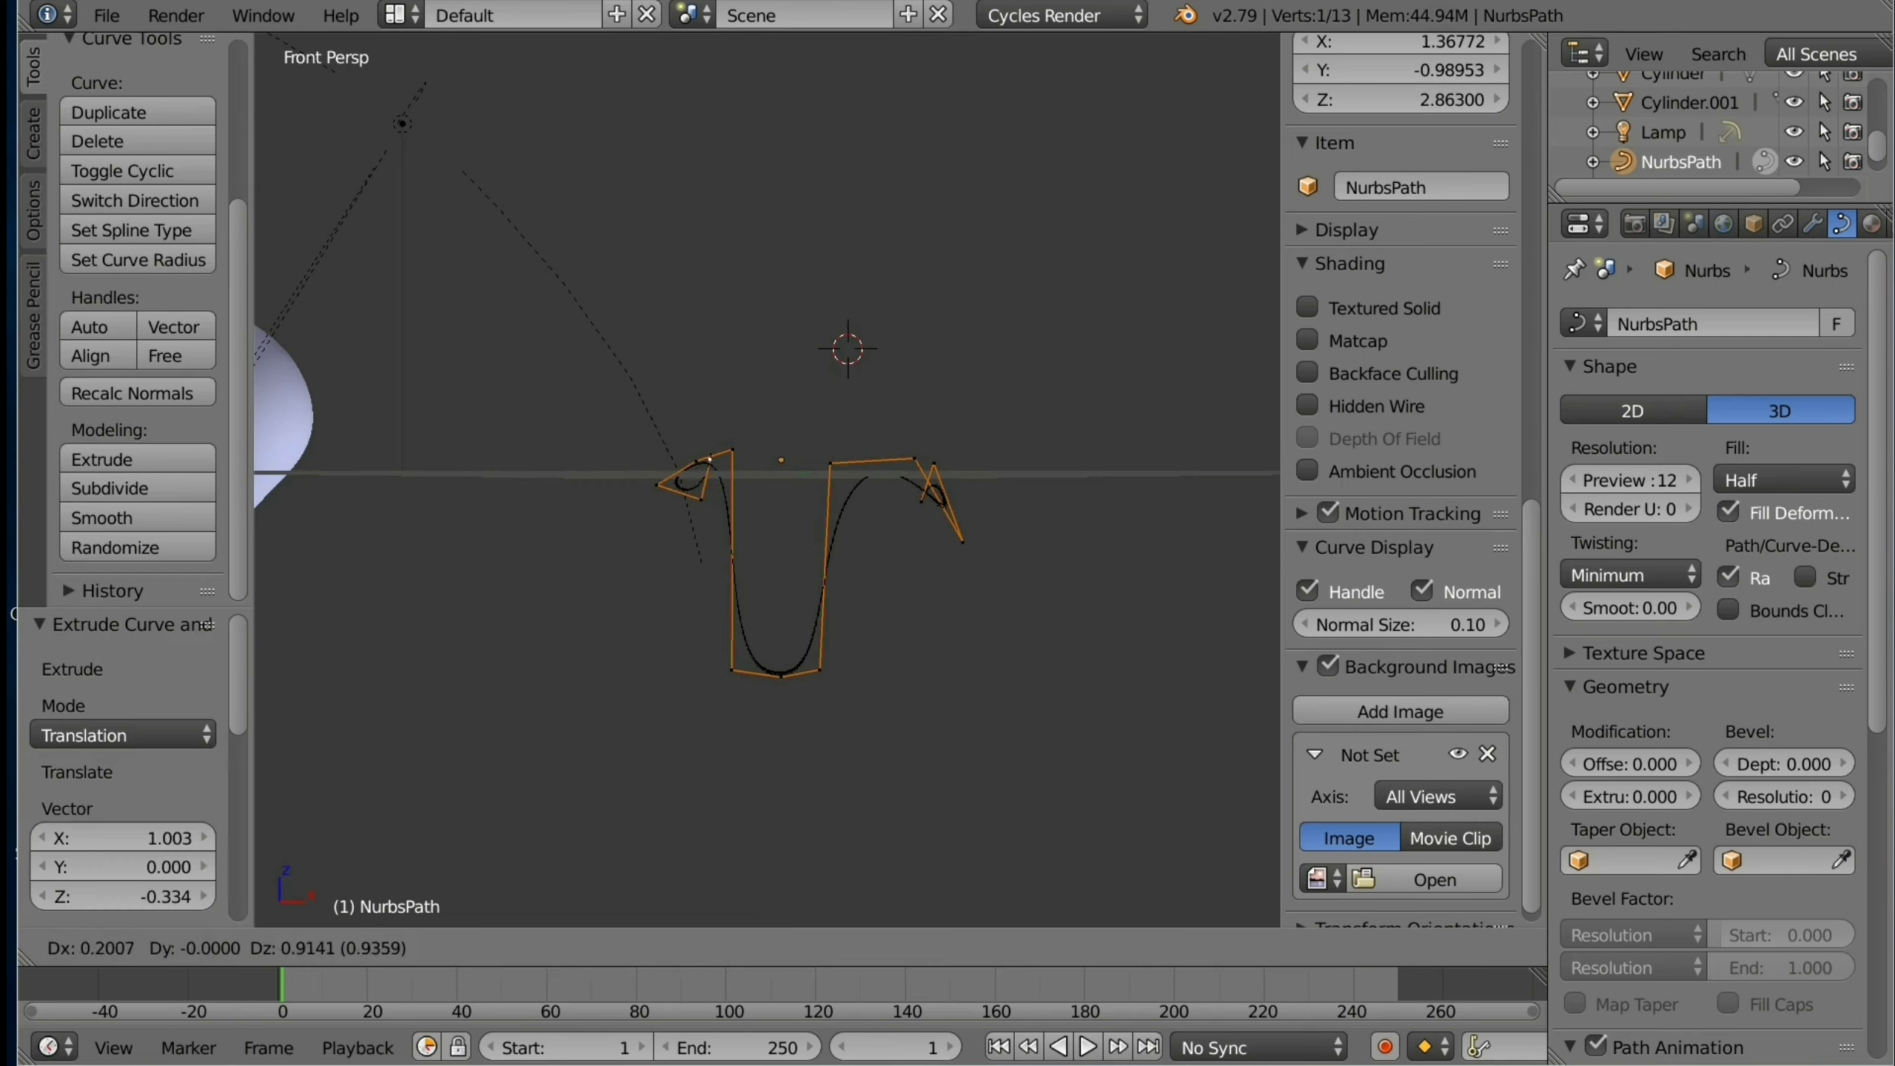
{"action": "key", "text": "Return"}
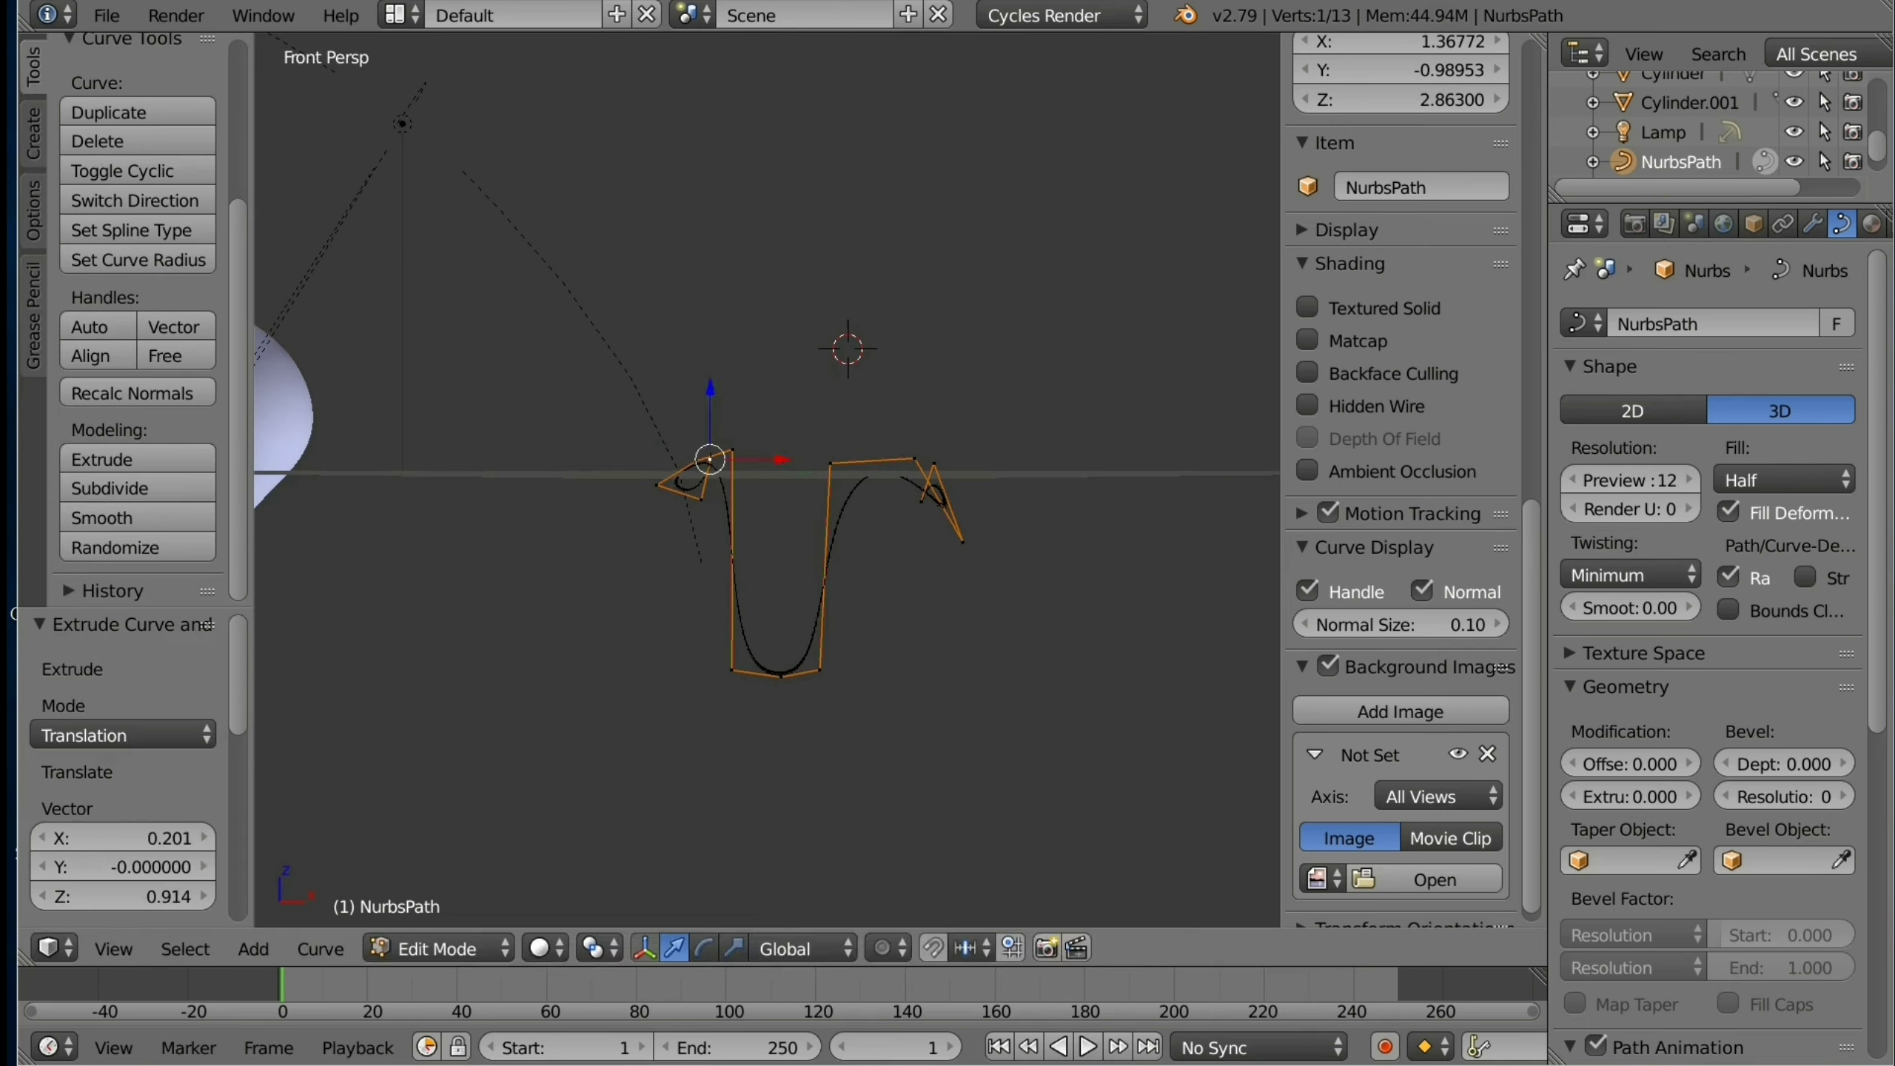
Step: Raise the left end point along Z and nudge a right-side point slightly up
{"action": "right_click", "coordinate": [657, 485]}
{"action": "key", "text": "g"}
{"action": "key", "text": "z"}
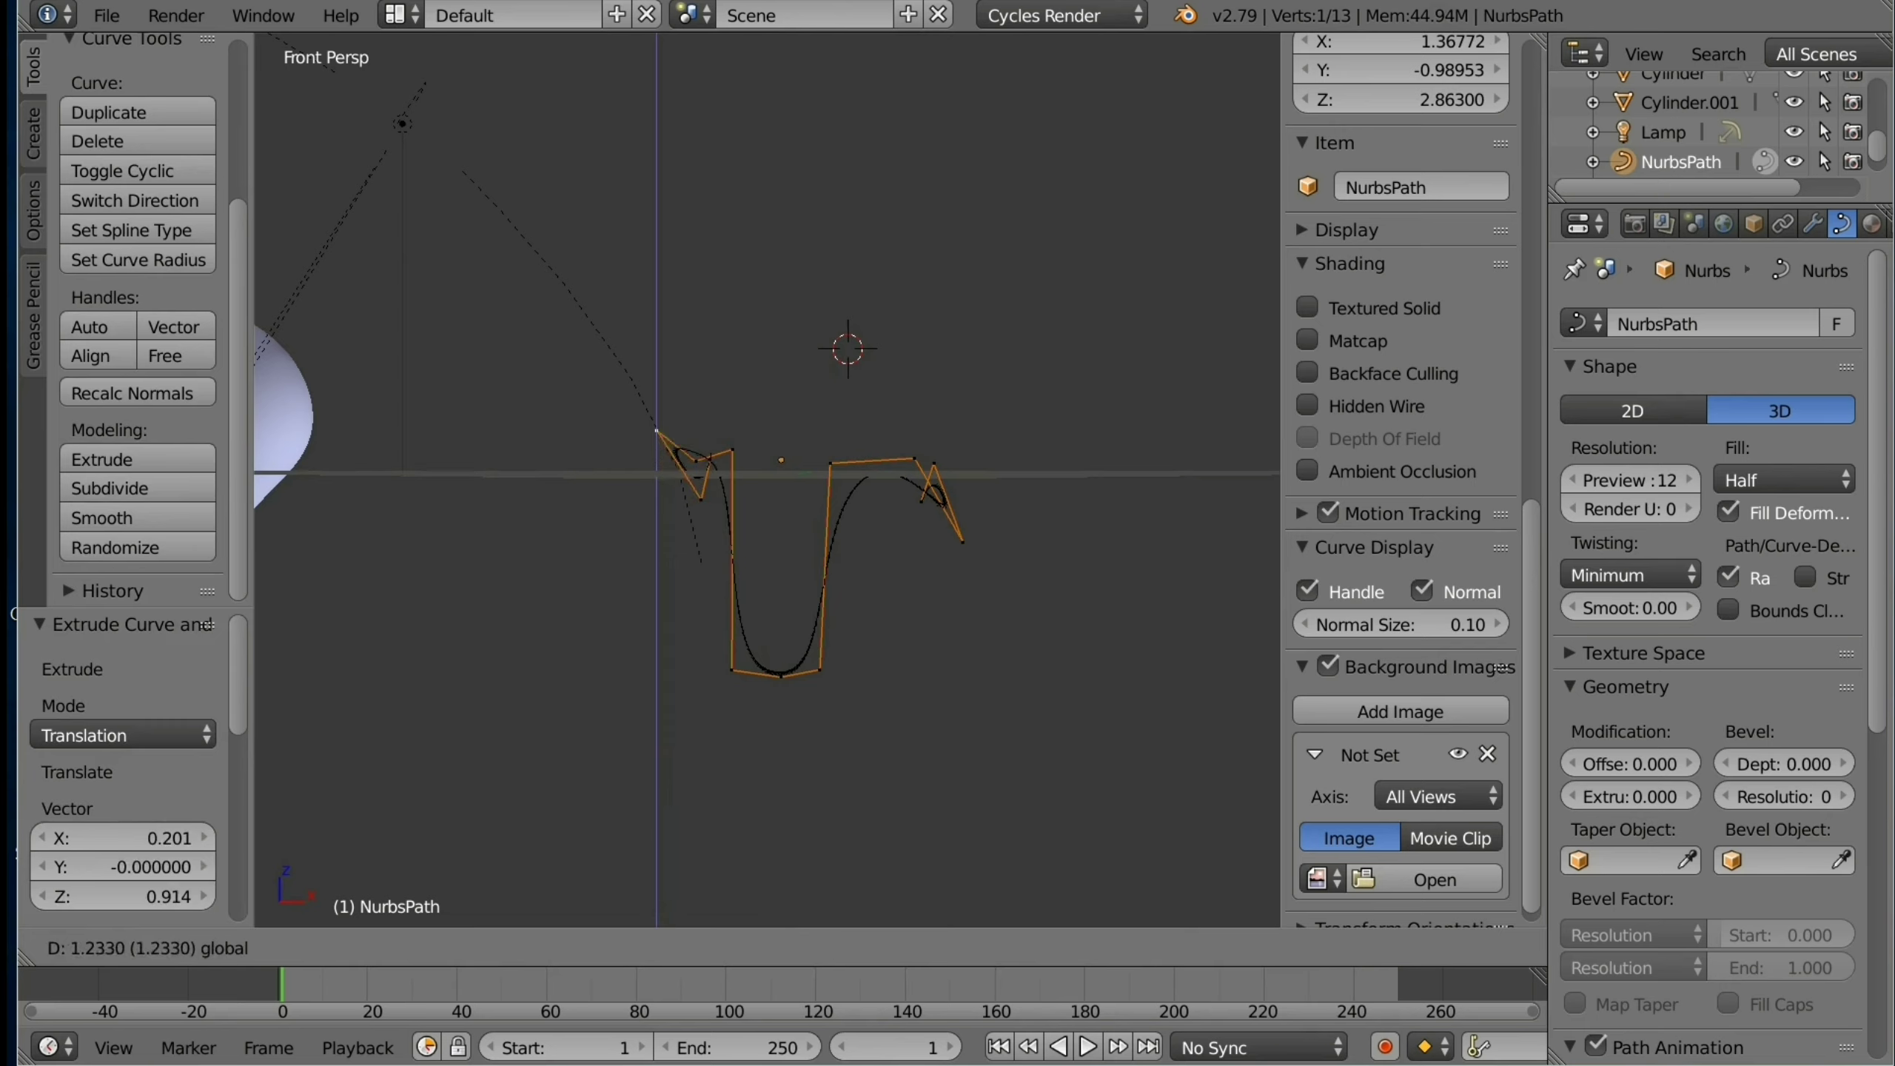
{"action": "key", "text": "Return"}
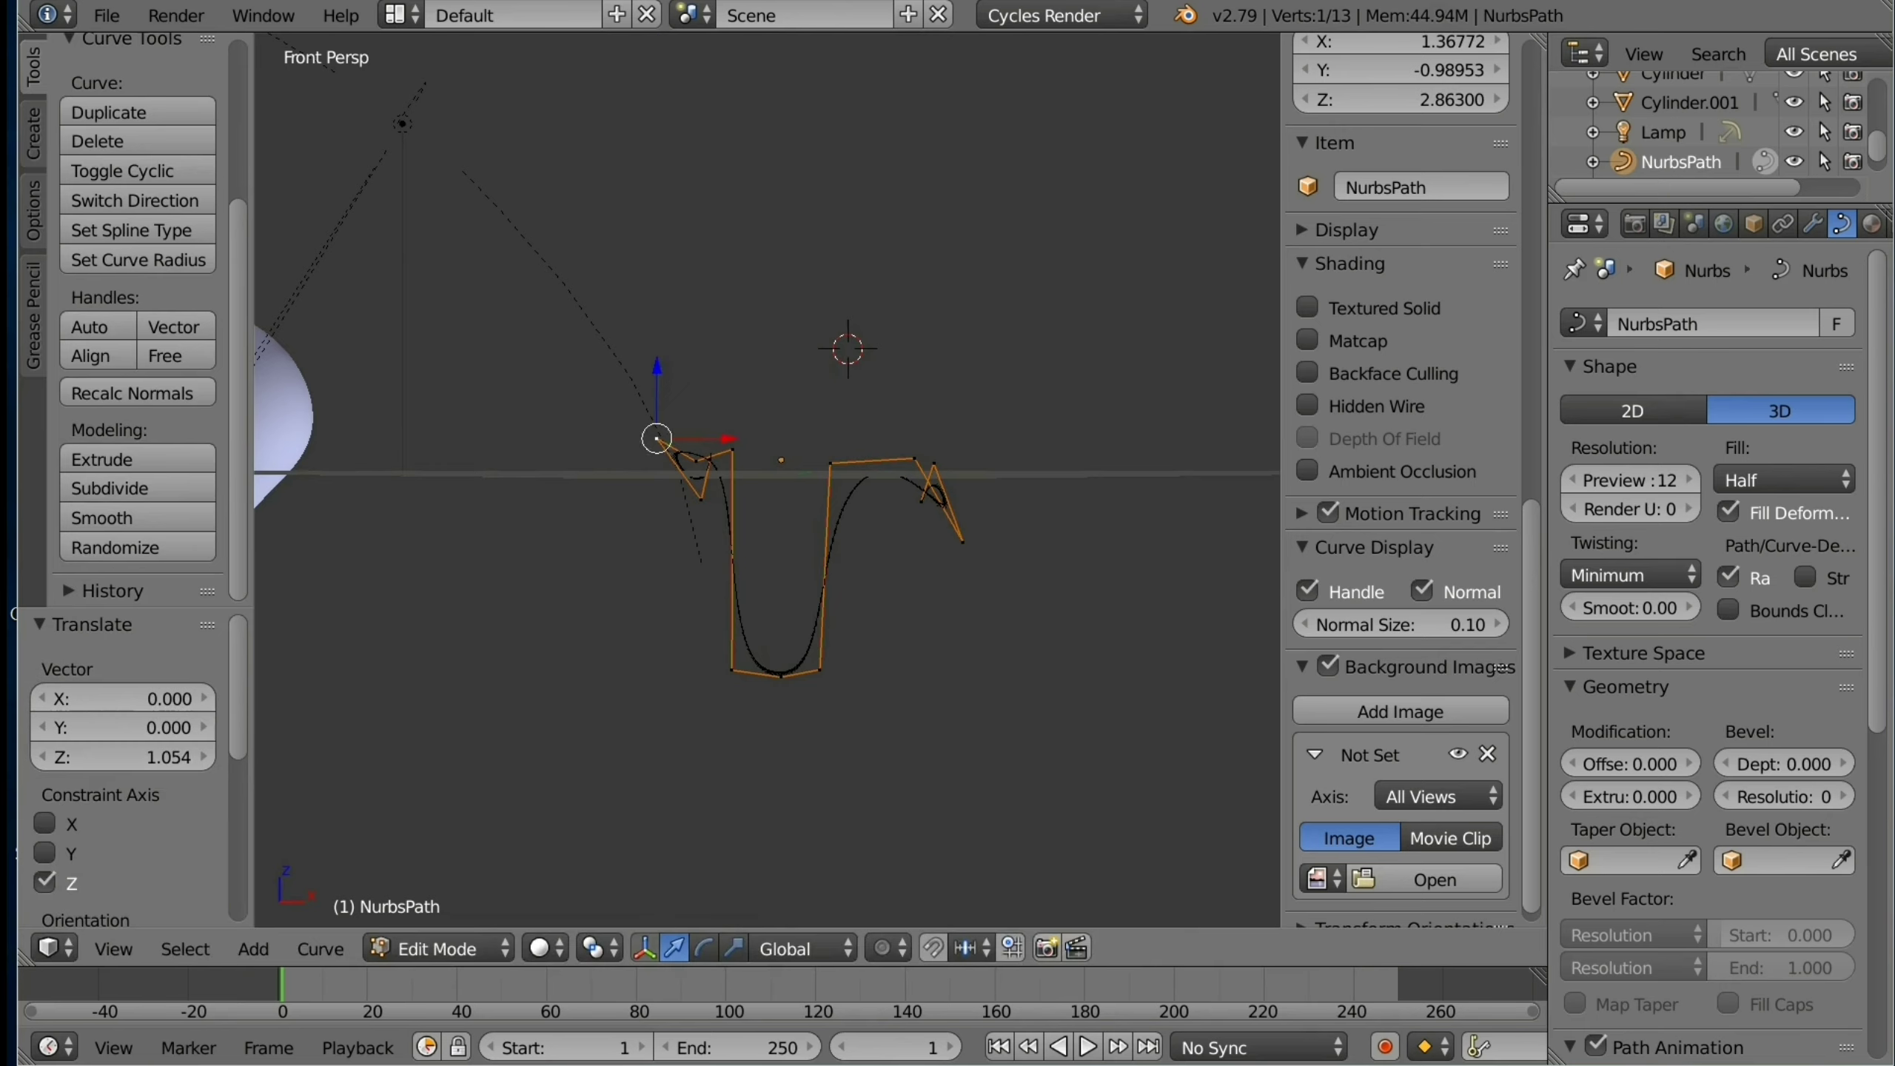
{"action": "right_click", "coordinate": [923, 501]}
{"action": "left_click_drag", "start_coordinate": [922, 447], "coordinate": [922, 433]}
Step: Reposition the right end point after undoing a misplaced move, then extrude another point
{"action": "right_click", "coordinate": [962, 542]}
{"action": "key", "text": "g"}
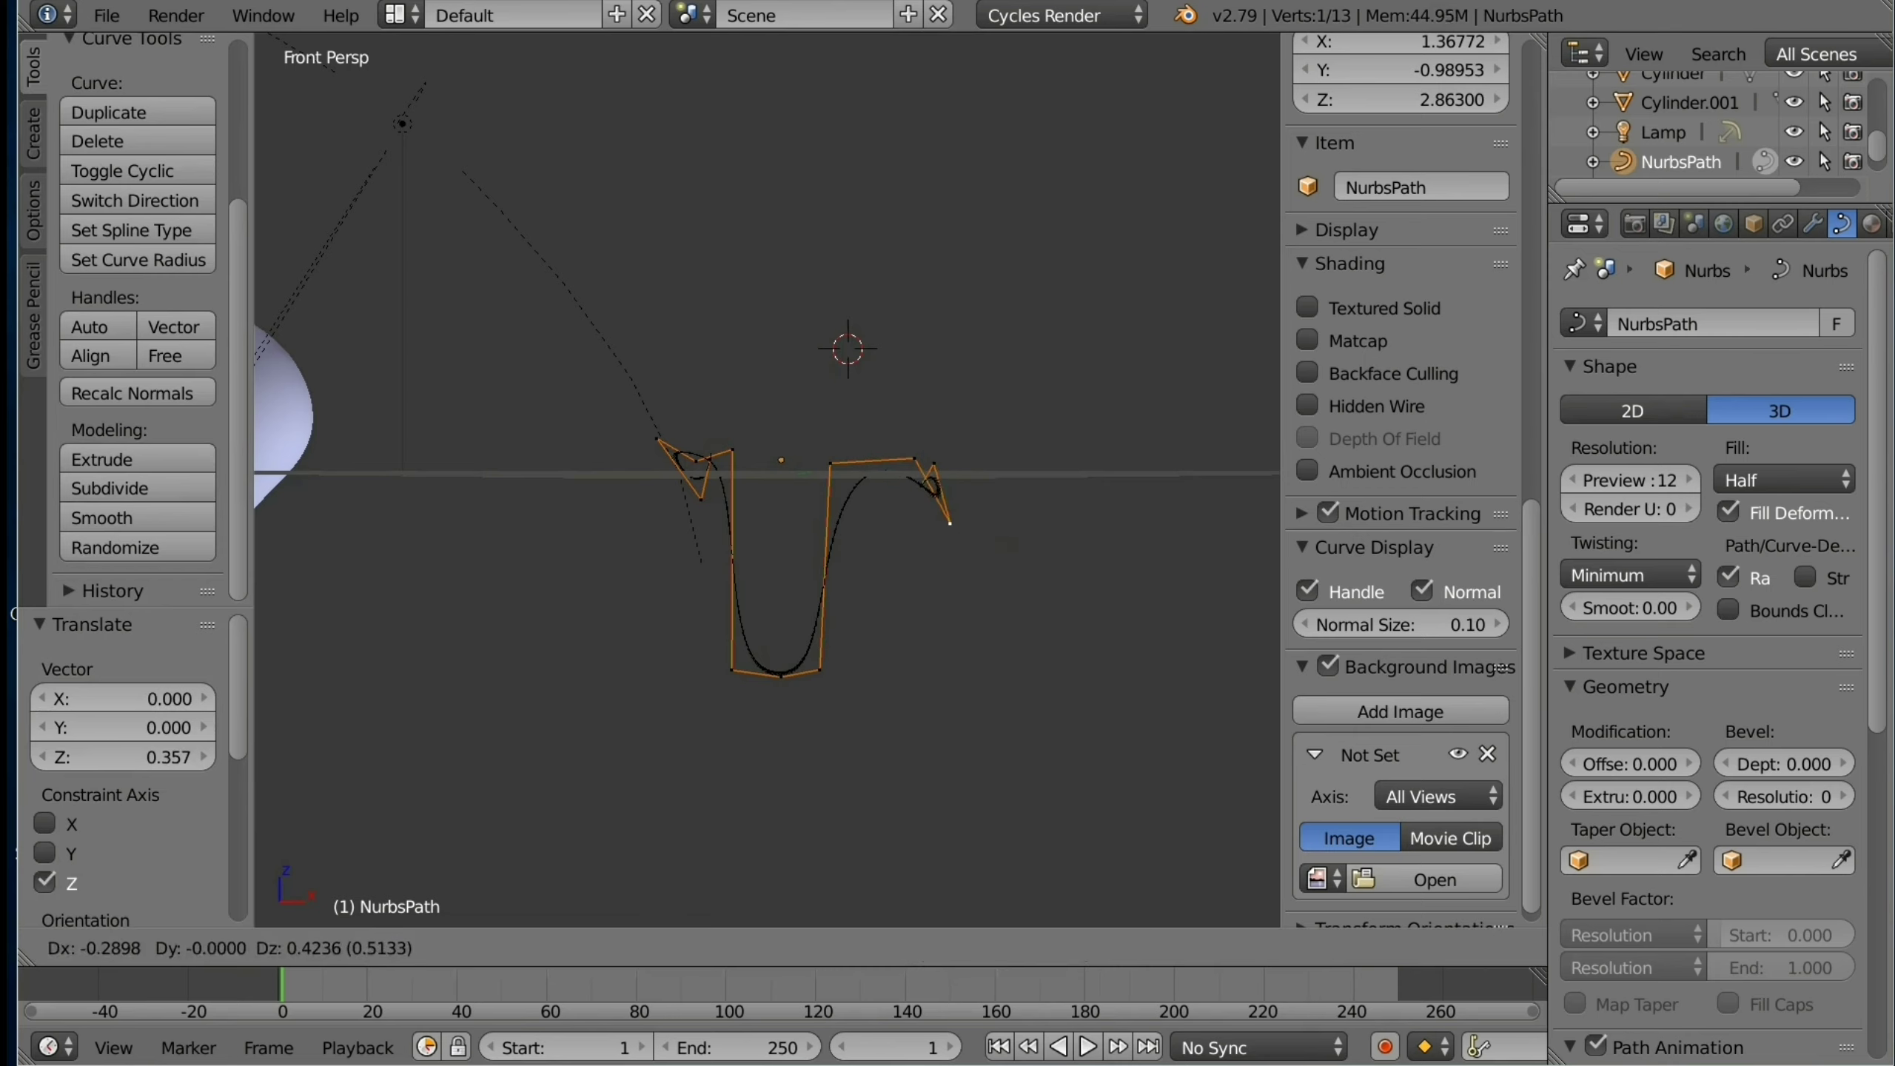
{"action": "key", "text": "Escape"}
{"action": "key", "text": "ctrl+z"}
{"action": "key", "text": "g"}
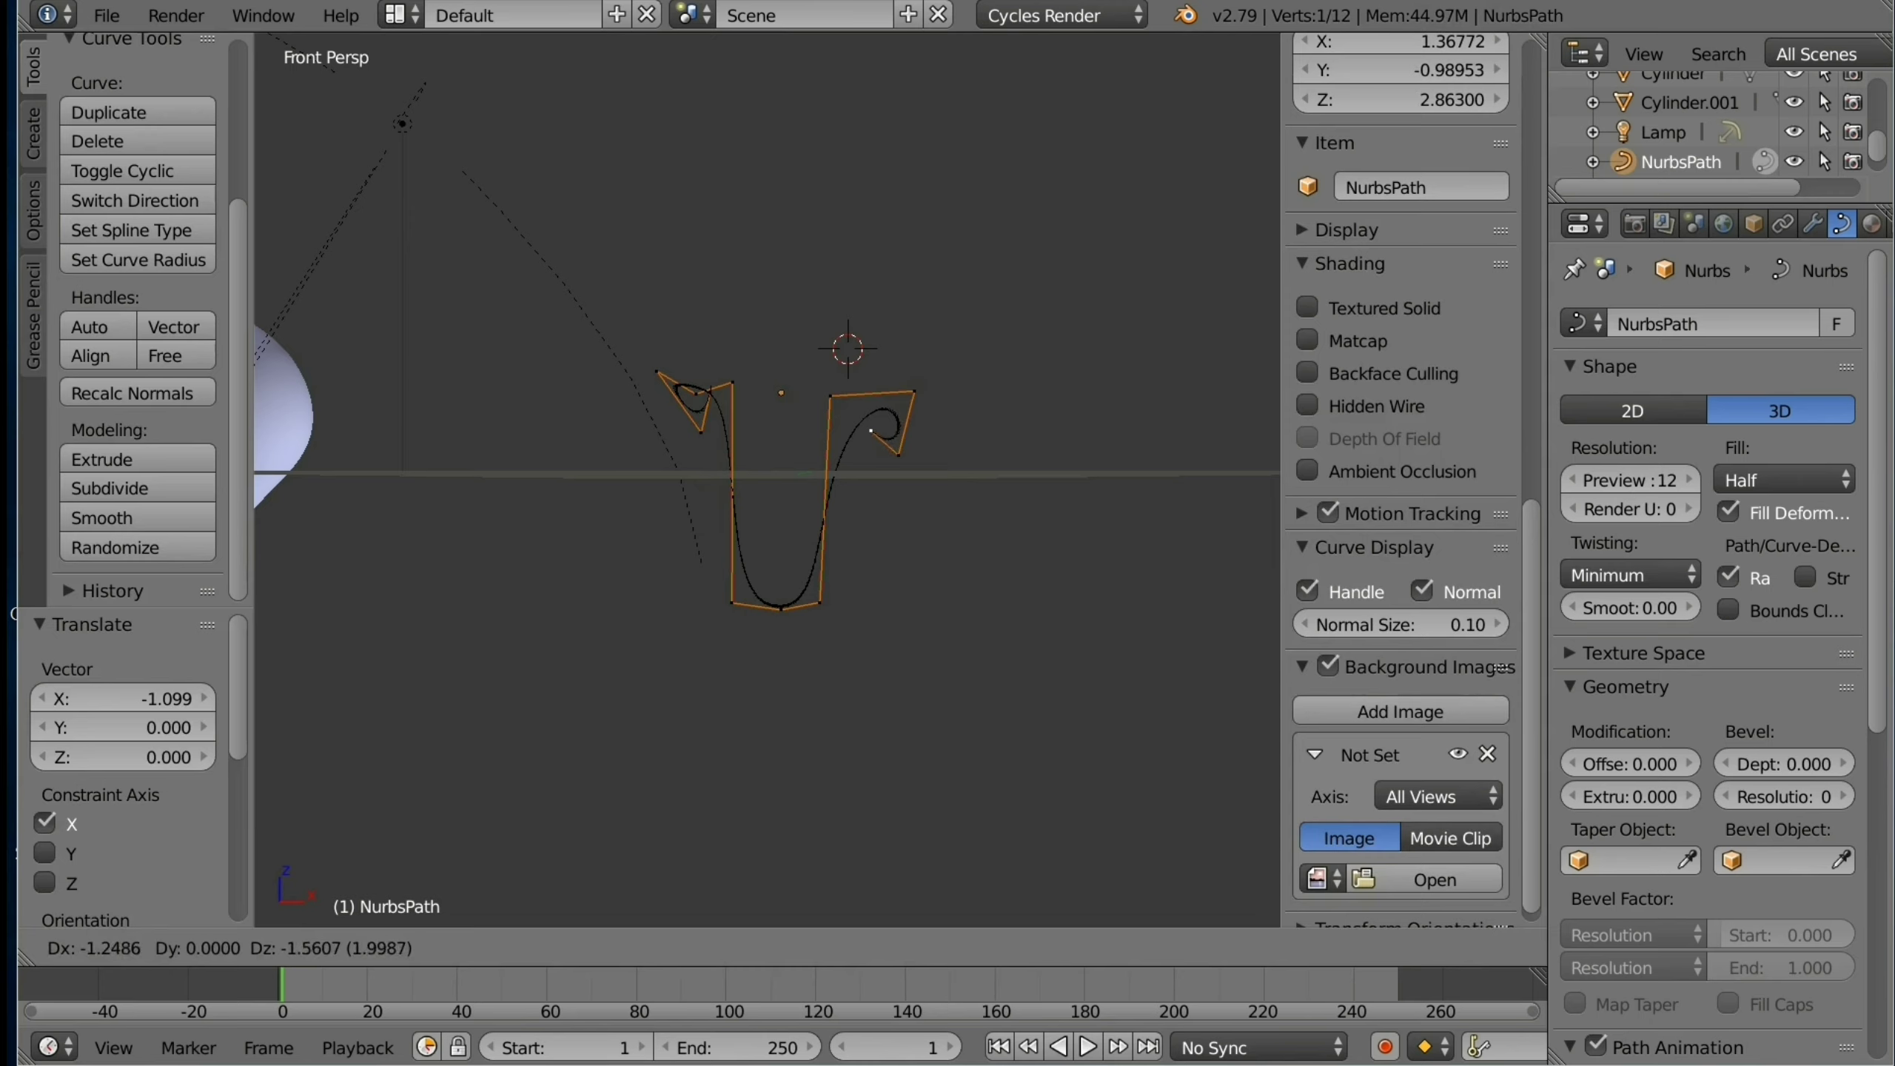
{"action": "key", "text": "Return"}
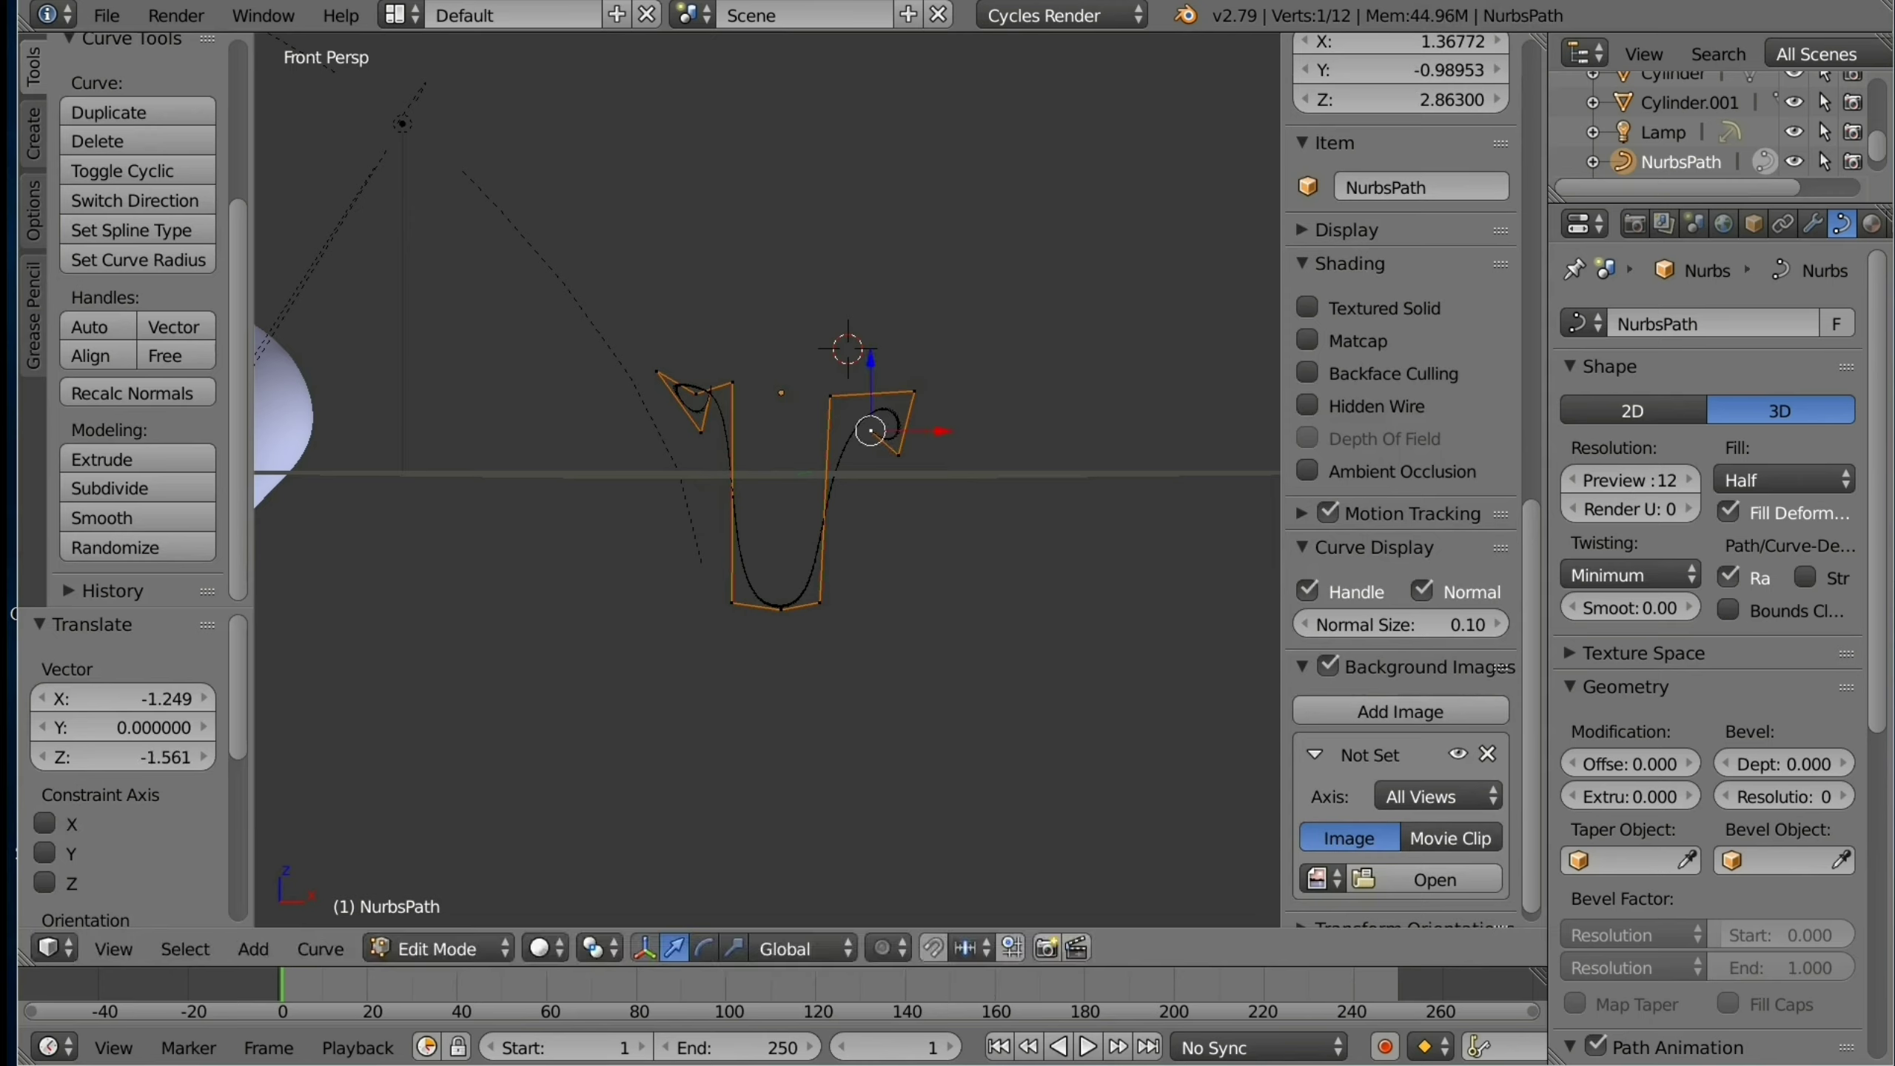
{"action": "key", "text": "e"}
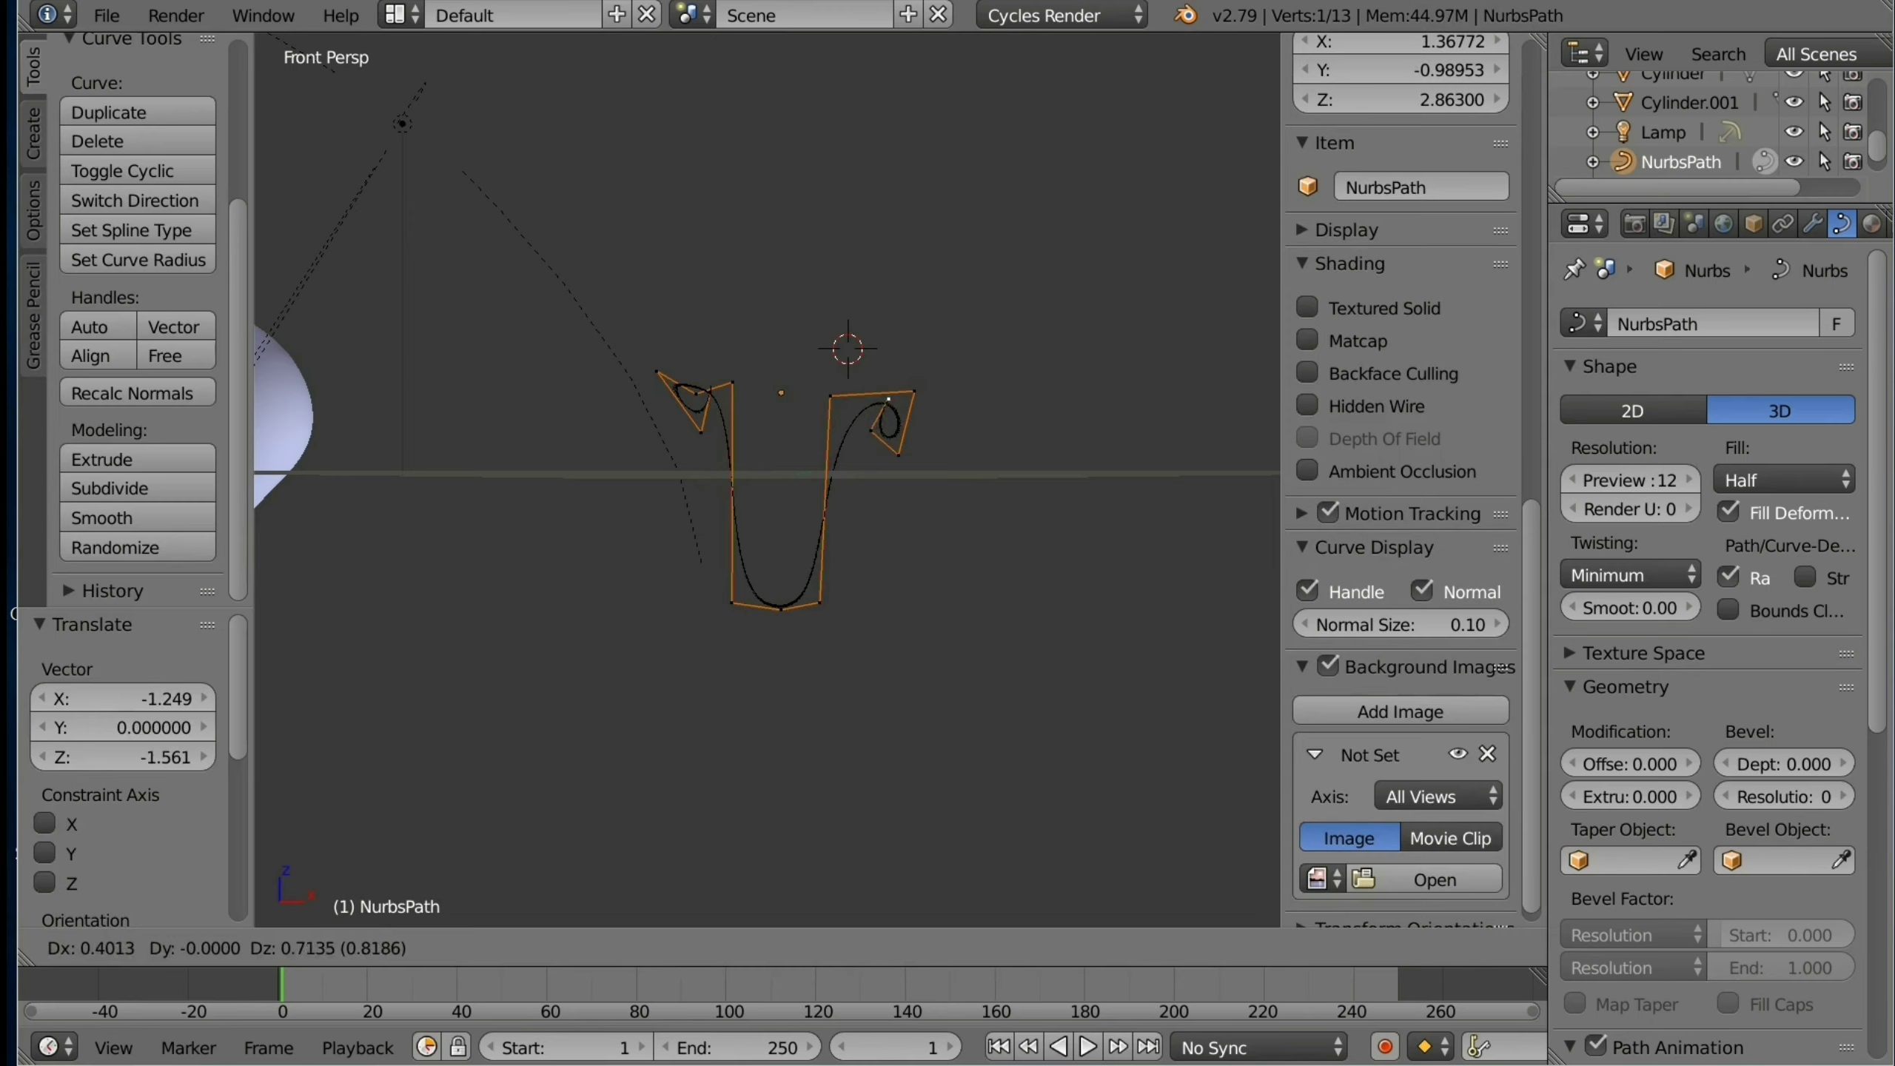
{"action": "key", "text": "Return"}
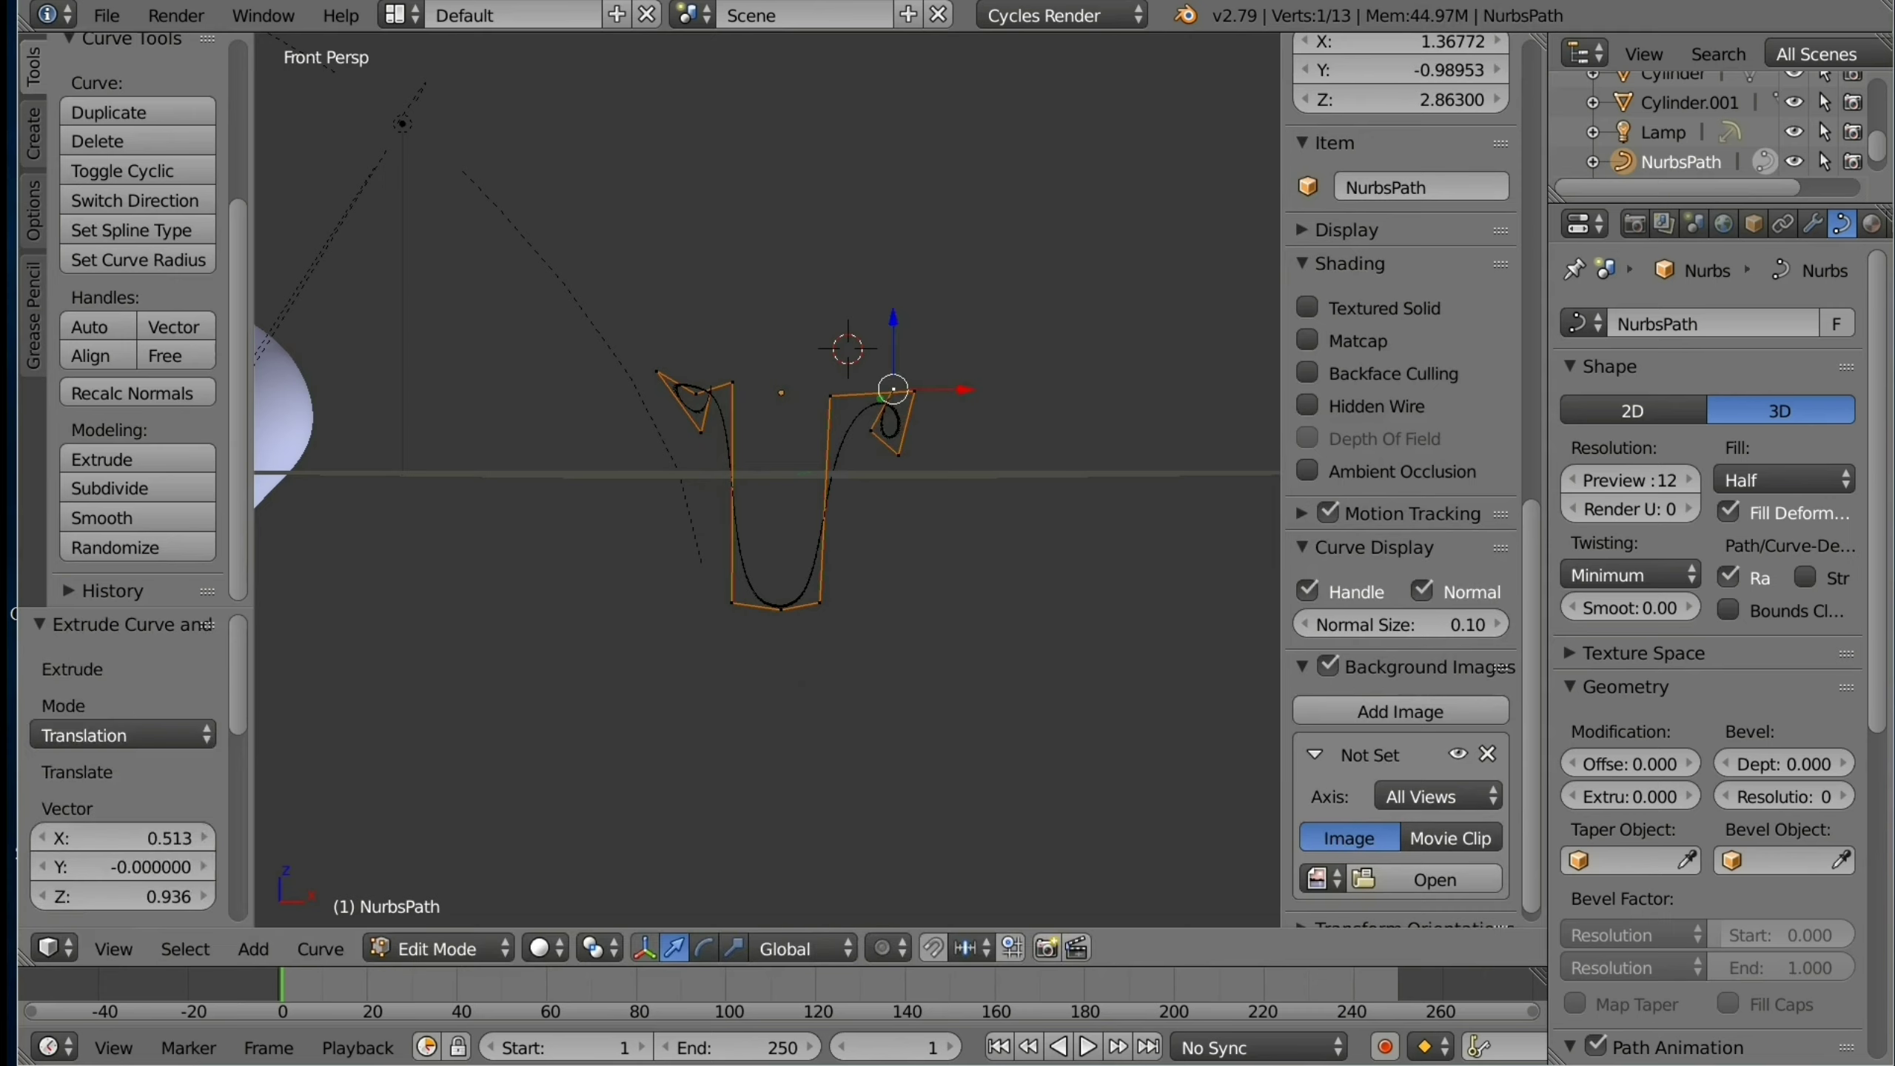
Step: Adjust the right curl's points vertically, setting one Z offset to 0.181
{"action": "right_click", "coordinate": [899, 455]}
{"action": "key", "text": "g"}
{"action": "key", "text": "z"}
{"action": "key", "text": "Return"}
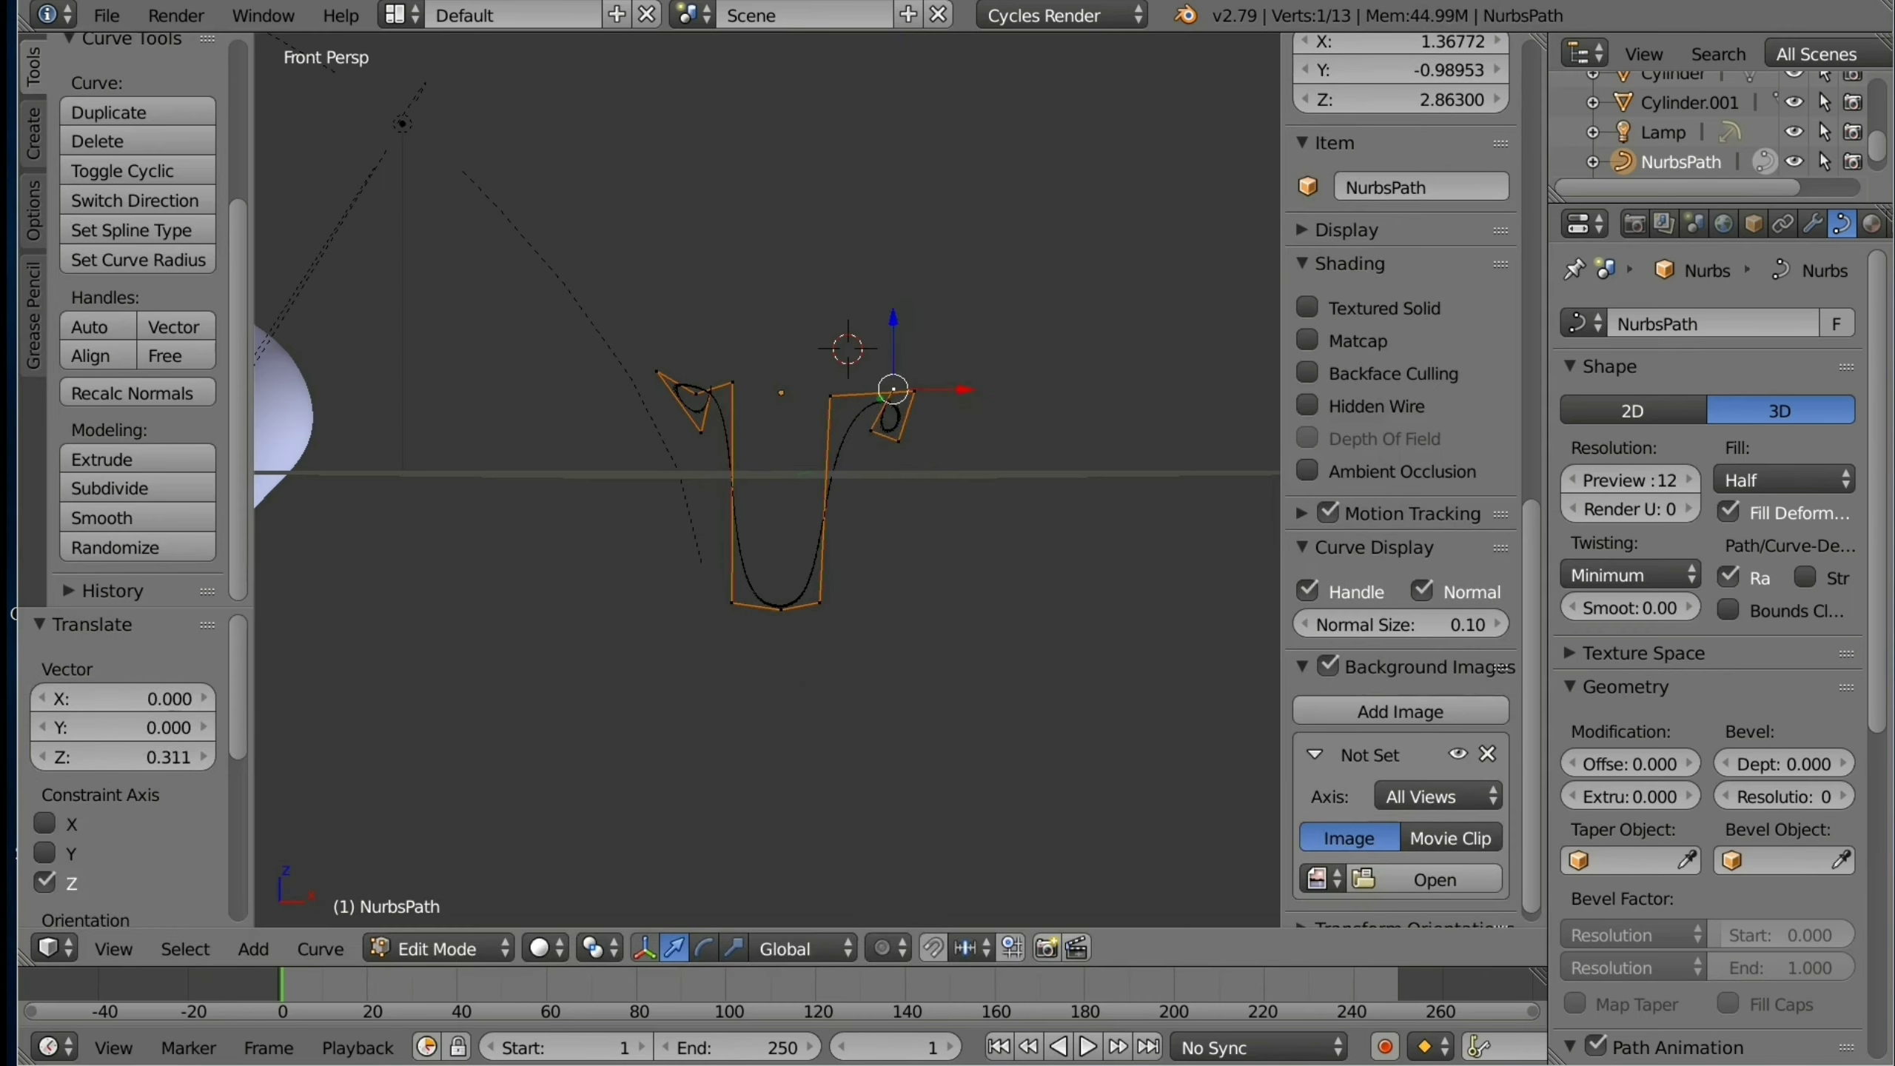
{"action": "left_click_drag", "start_coordinate": [123, 758], "coordinate": [104, 758]}
{"action": "right_click", "coordinate": [870, 431]}
{"action": "key", "text": "g"}
{"action": "key", "text": "z"}
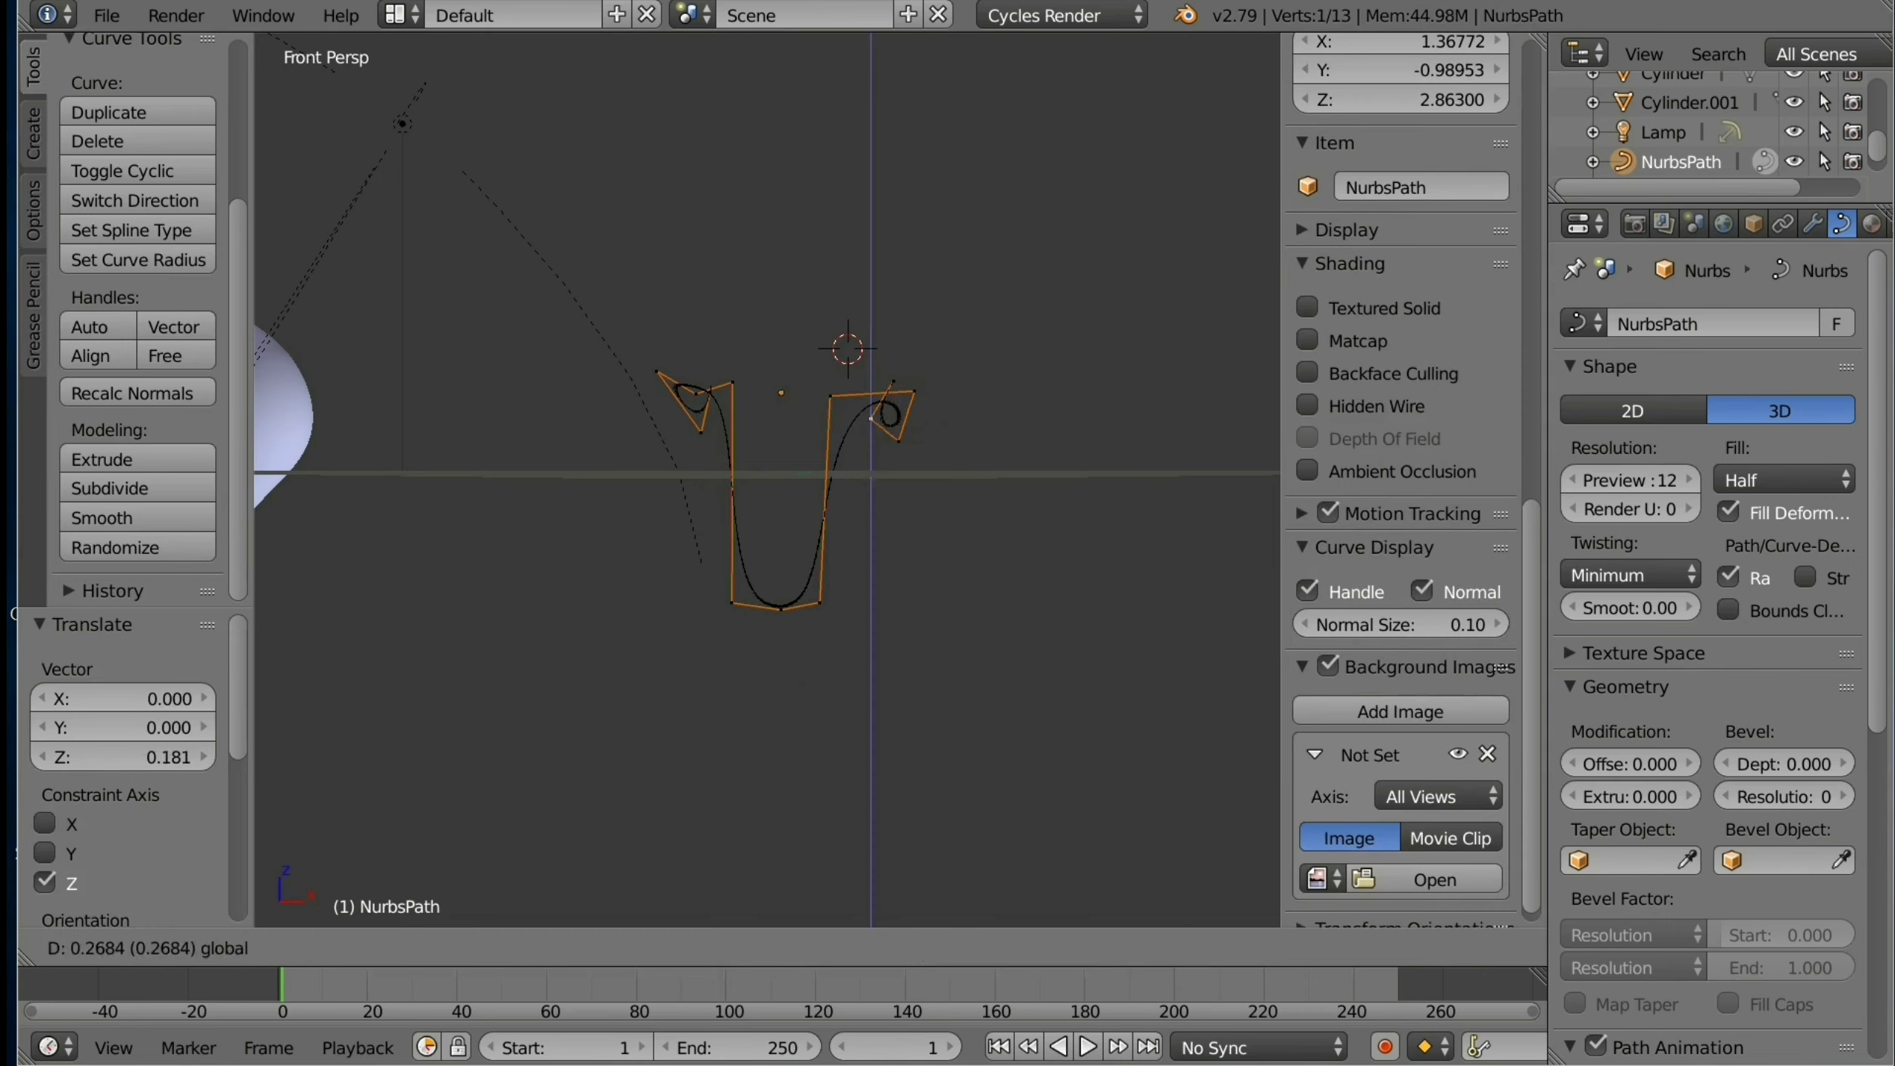
{"action": "key", "text": "Return"}
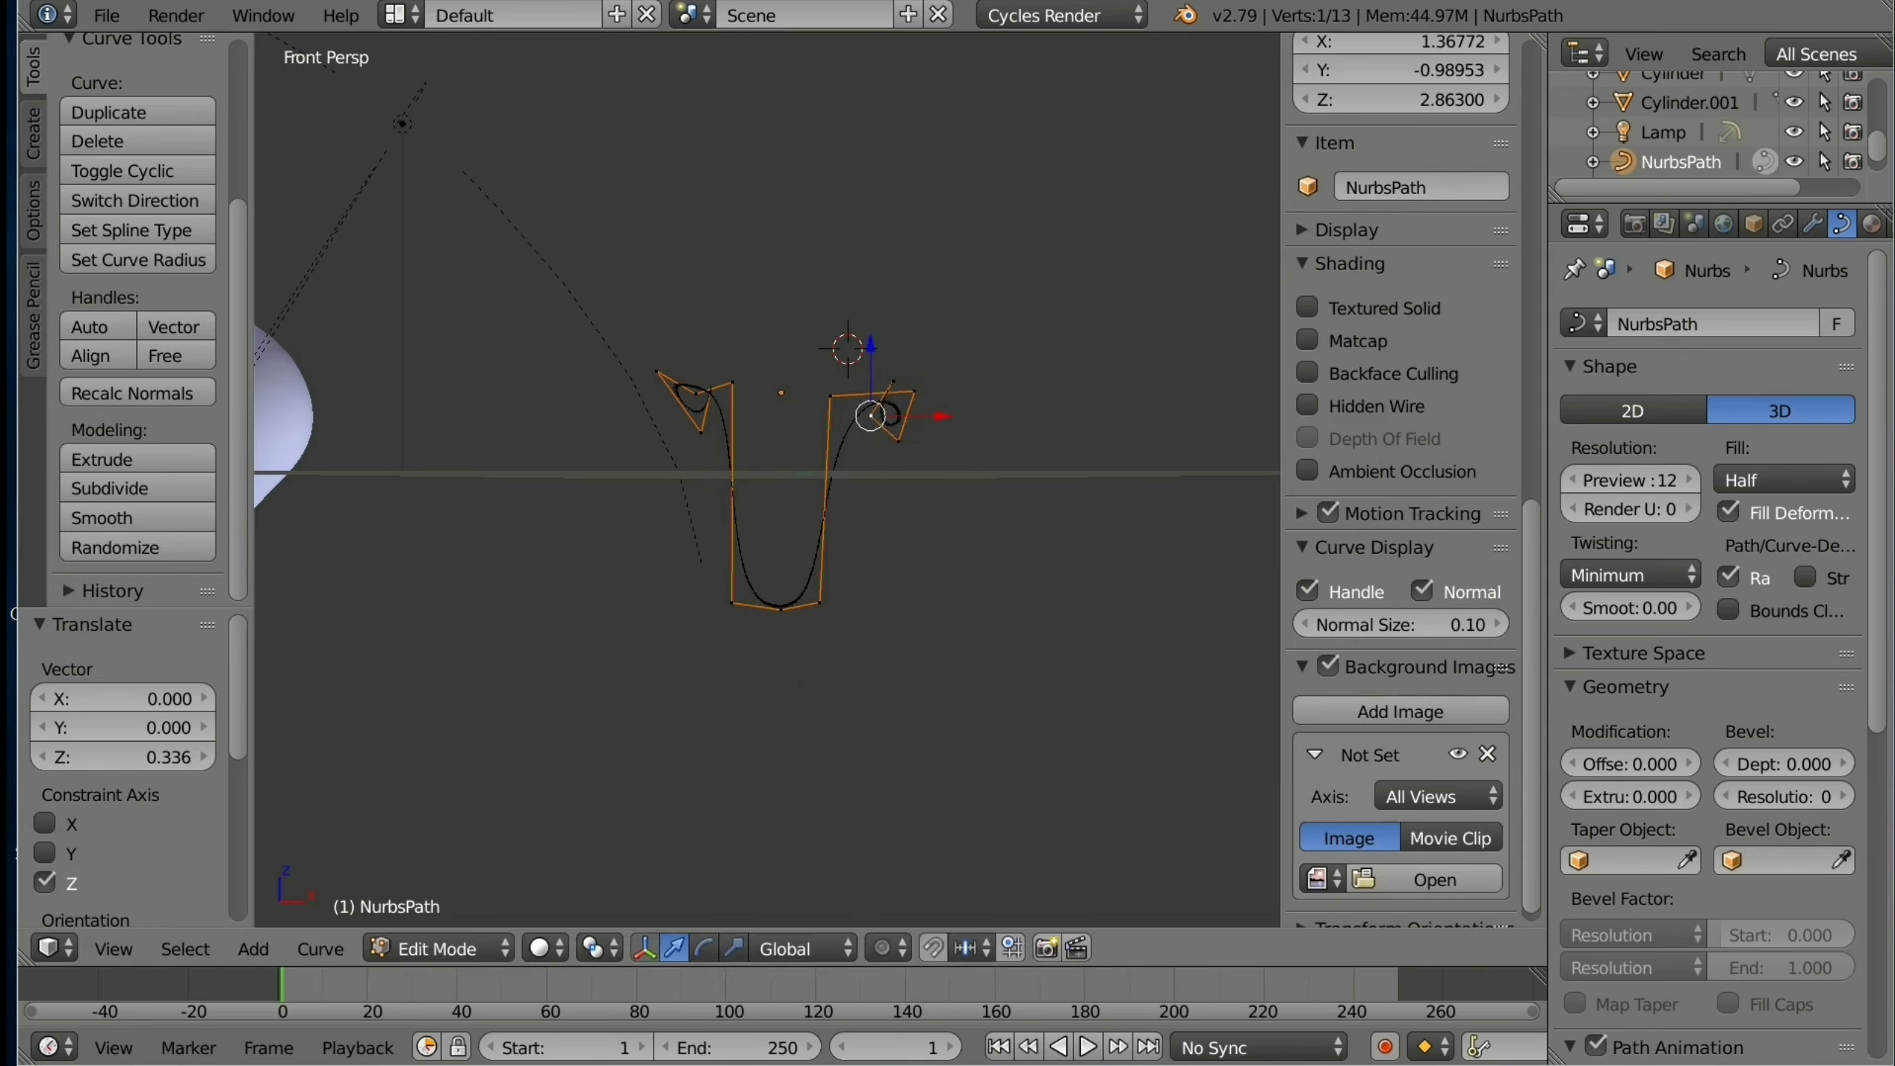
Step: Move the upper-right end point along Z and return to Object Mode
{"action": "right_click", "coordinate": [914, 390]}
{"action": "key", "text": "g"}
{"action": "key", "text": "z"}
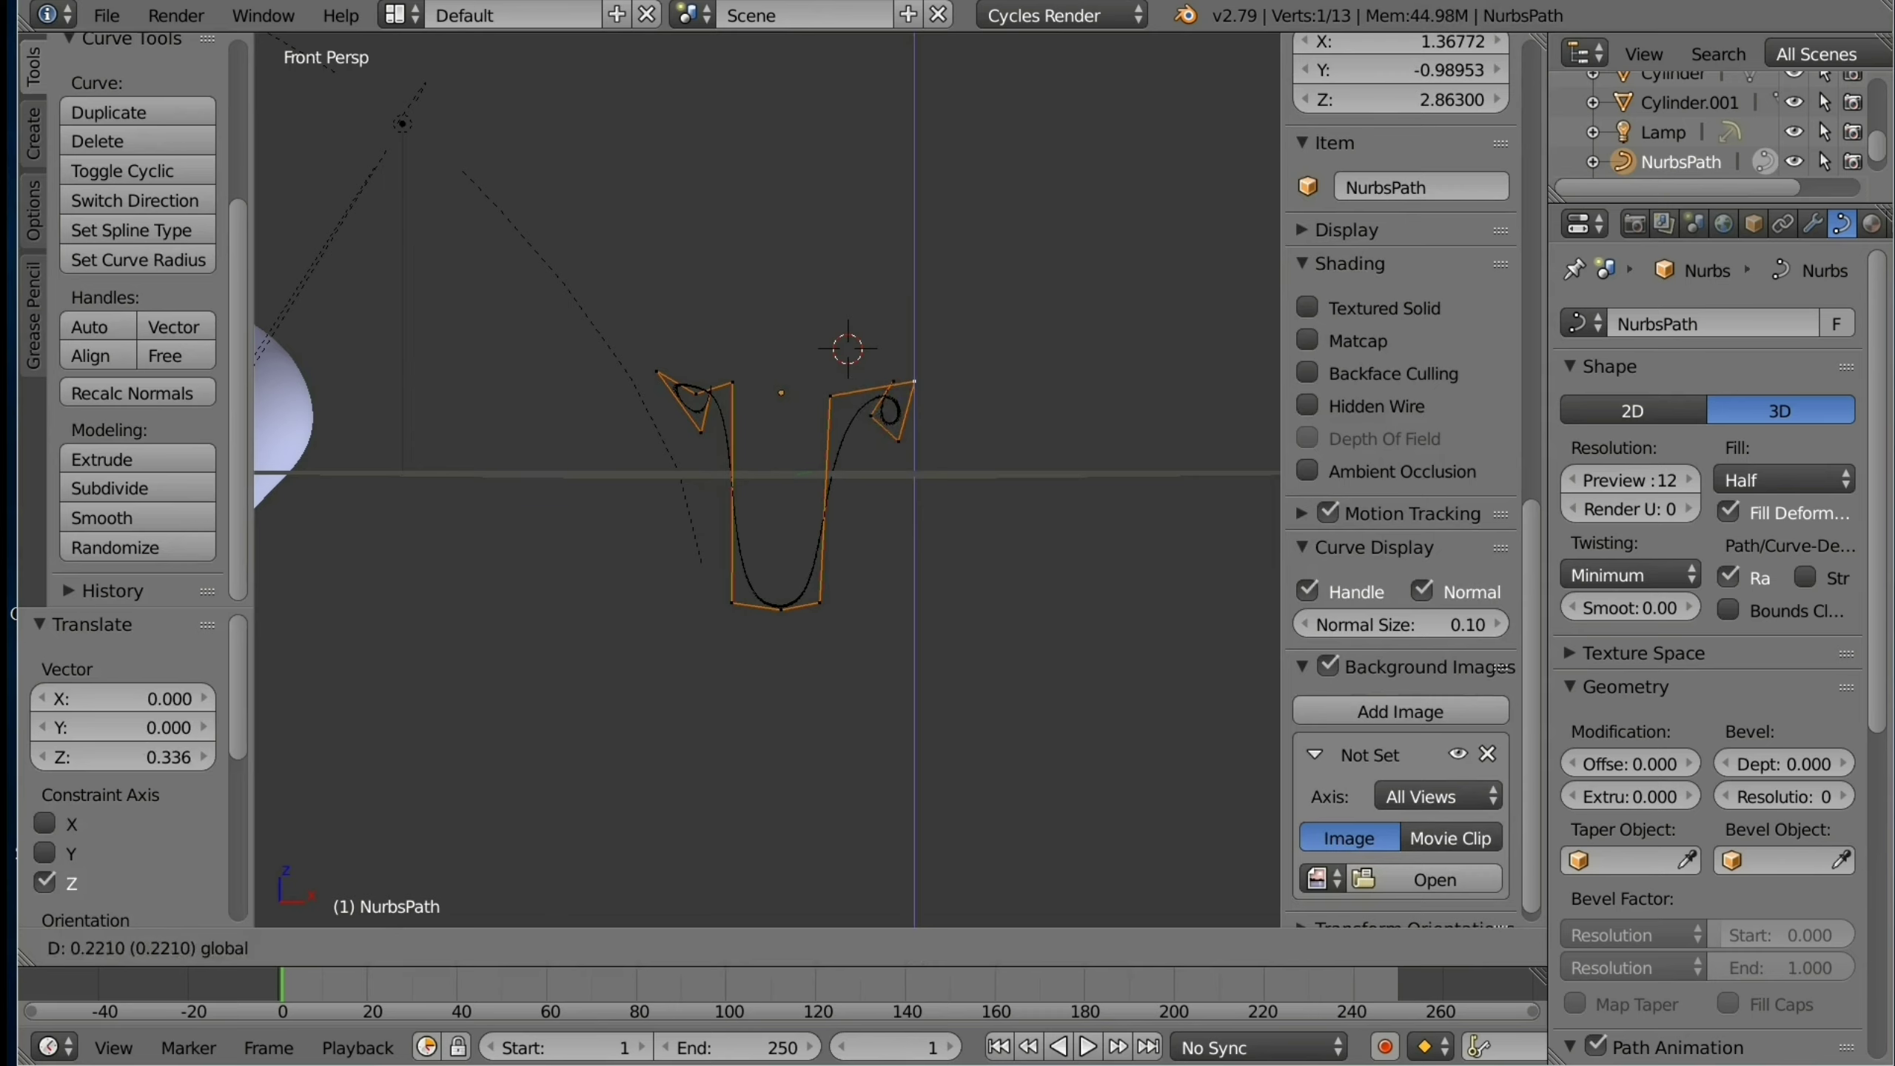
{"action": "key", "text": "Return"}
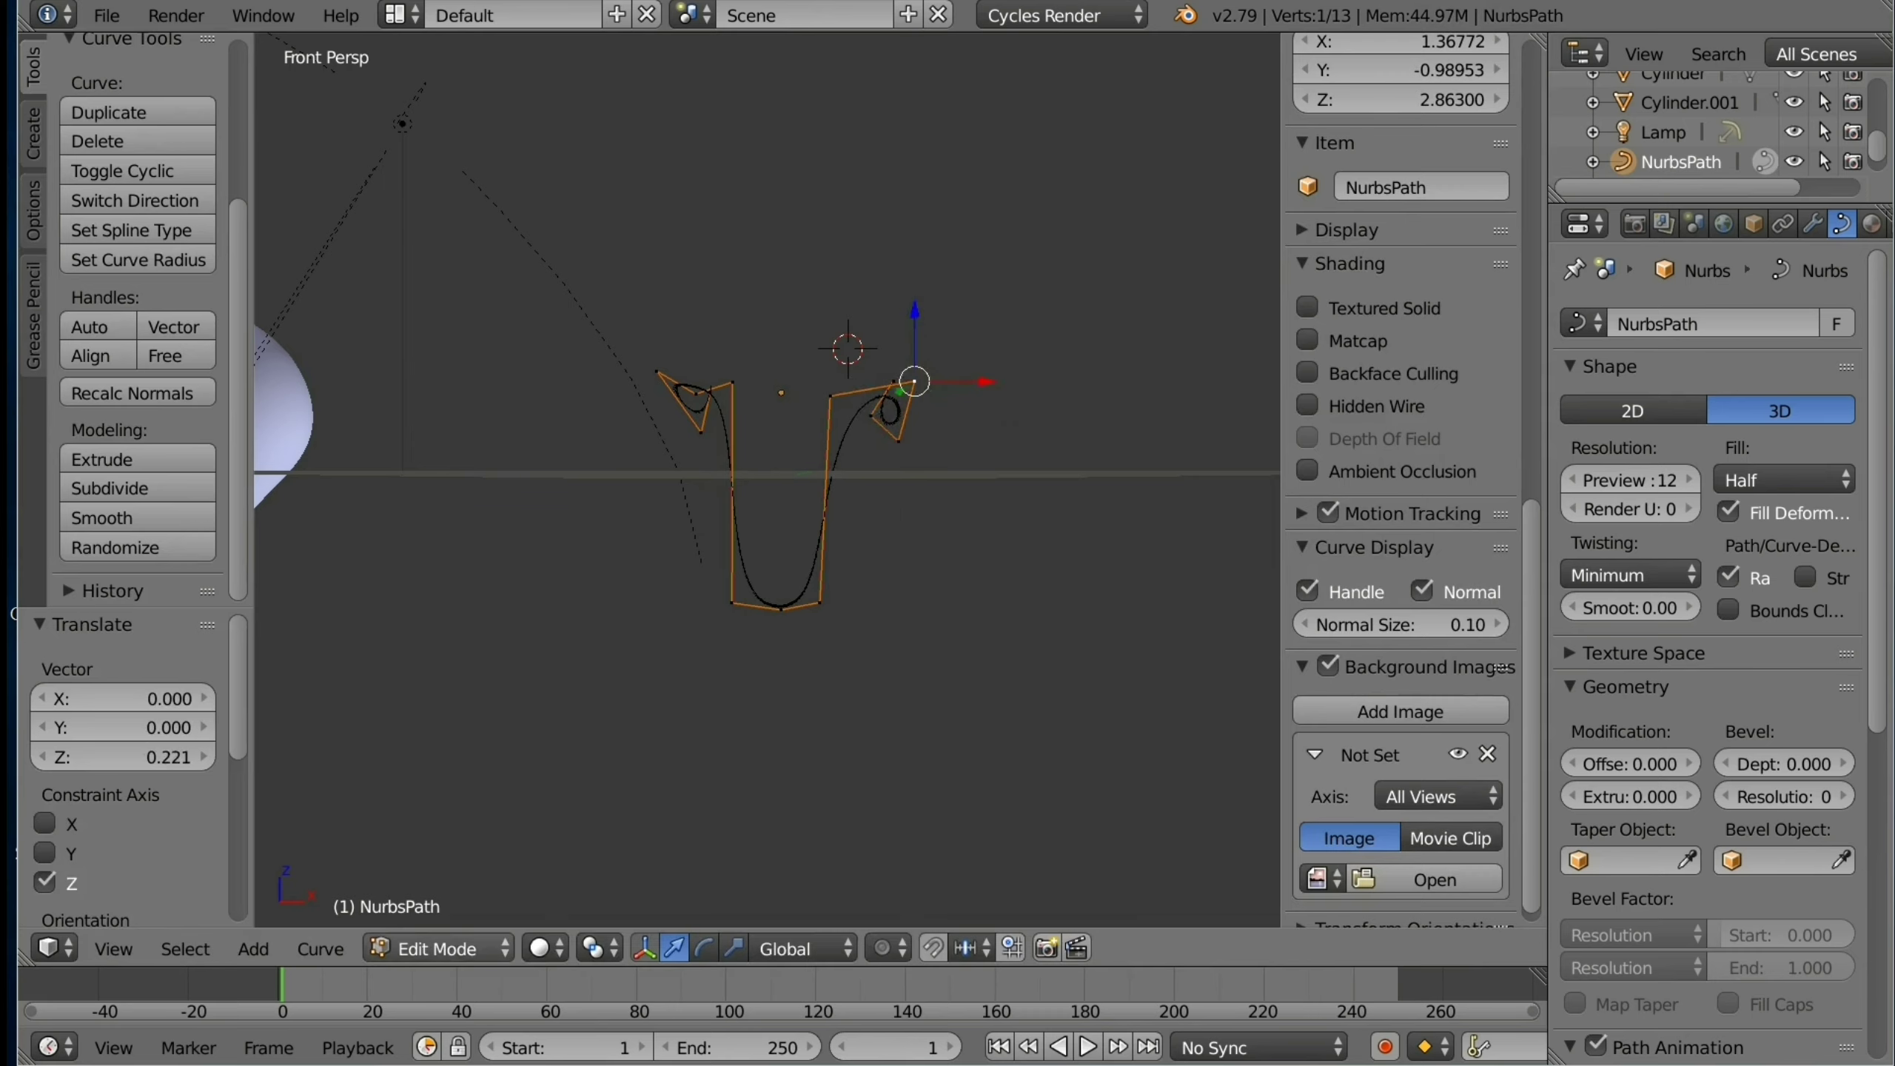
{"action": "key", "text": "Tab"}
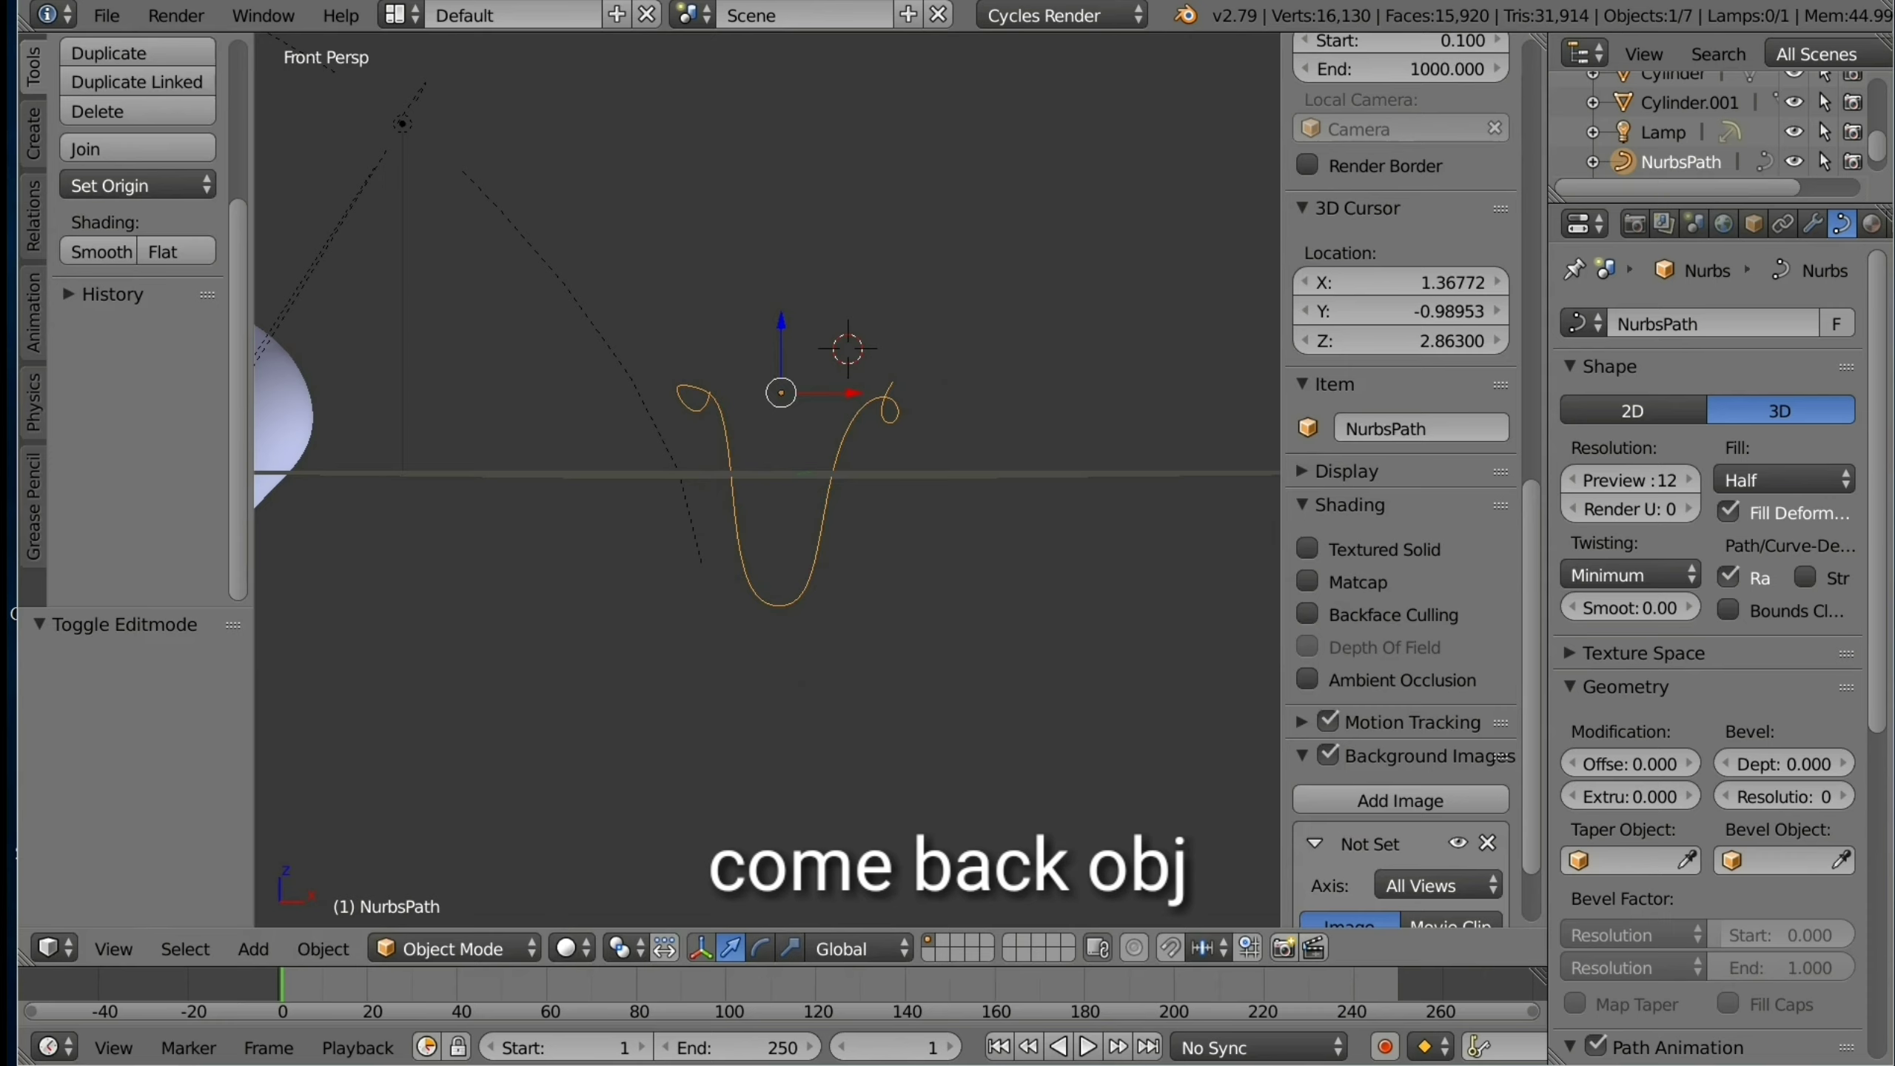
Step: Add a Bezier circle and set it as the NurbsPath's bevel object
{"action": "left_click", "coordinate": [254, 948]}
{"action": "mouse_move", "coordinate": [326, 884]}
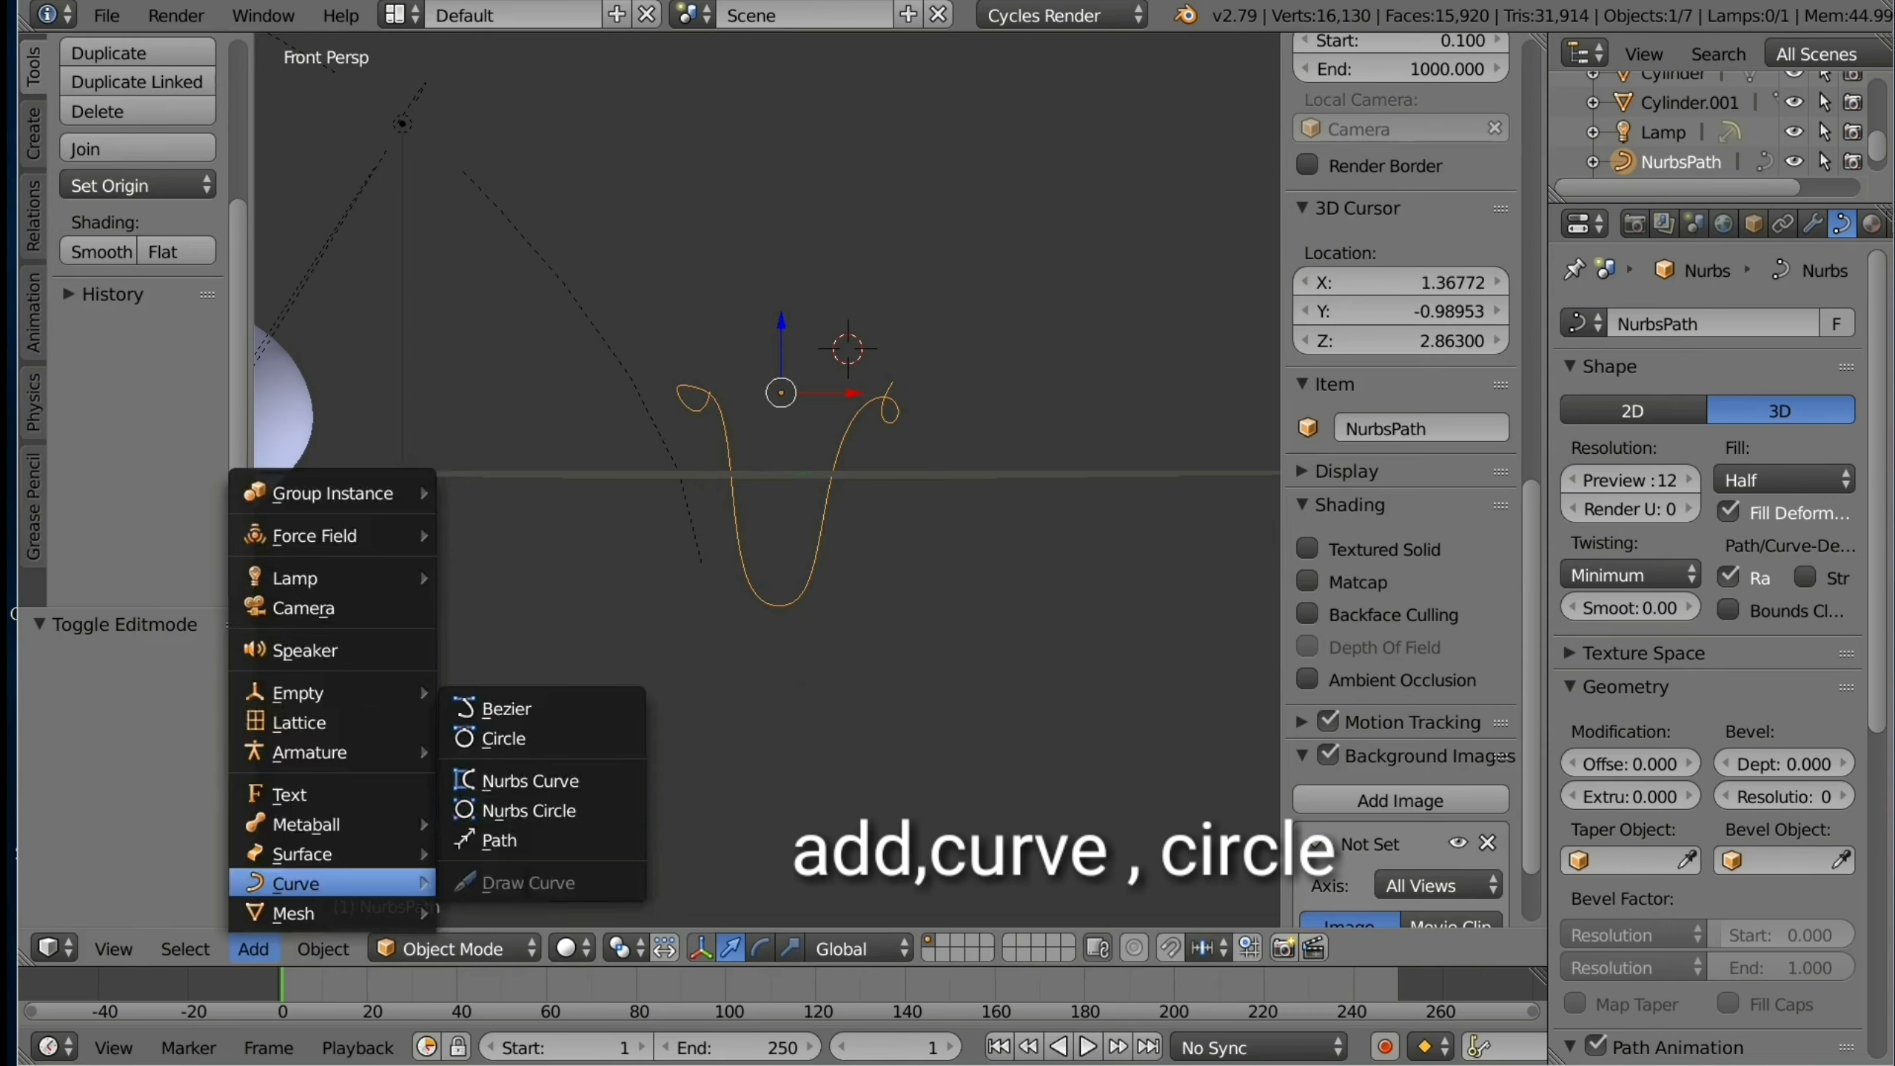
{"action": "left_click", "coordinate": [503, 738]}
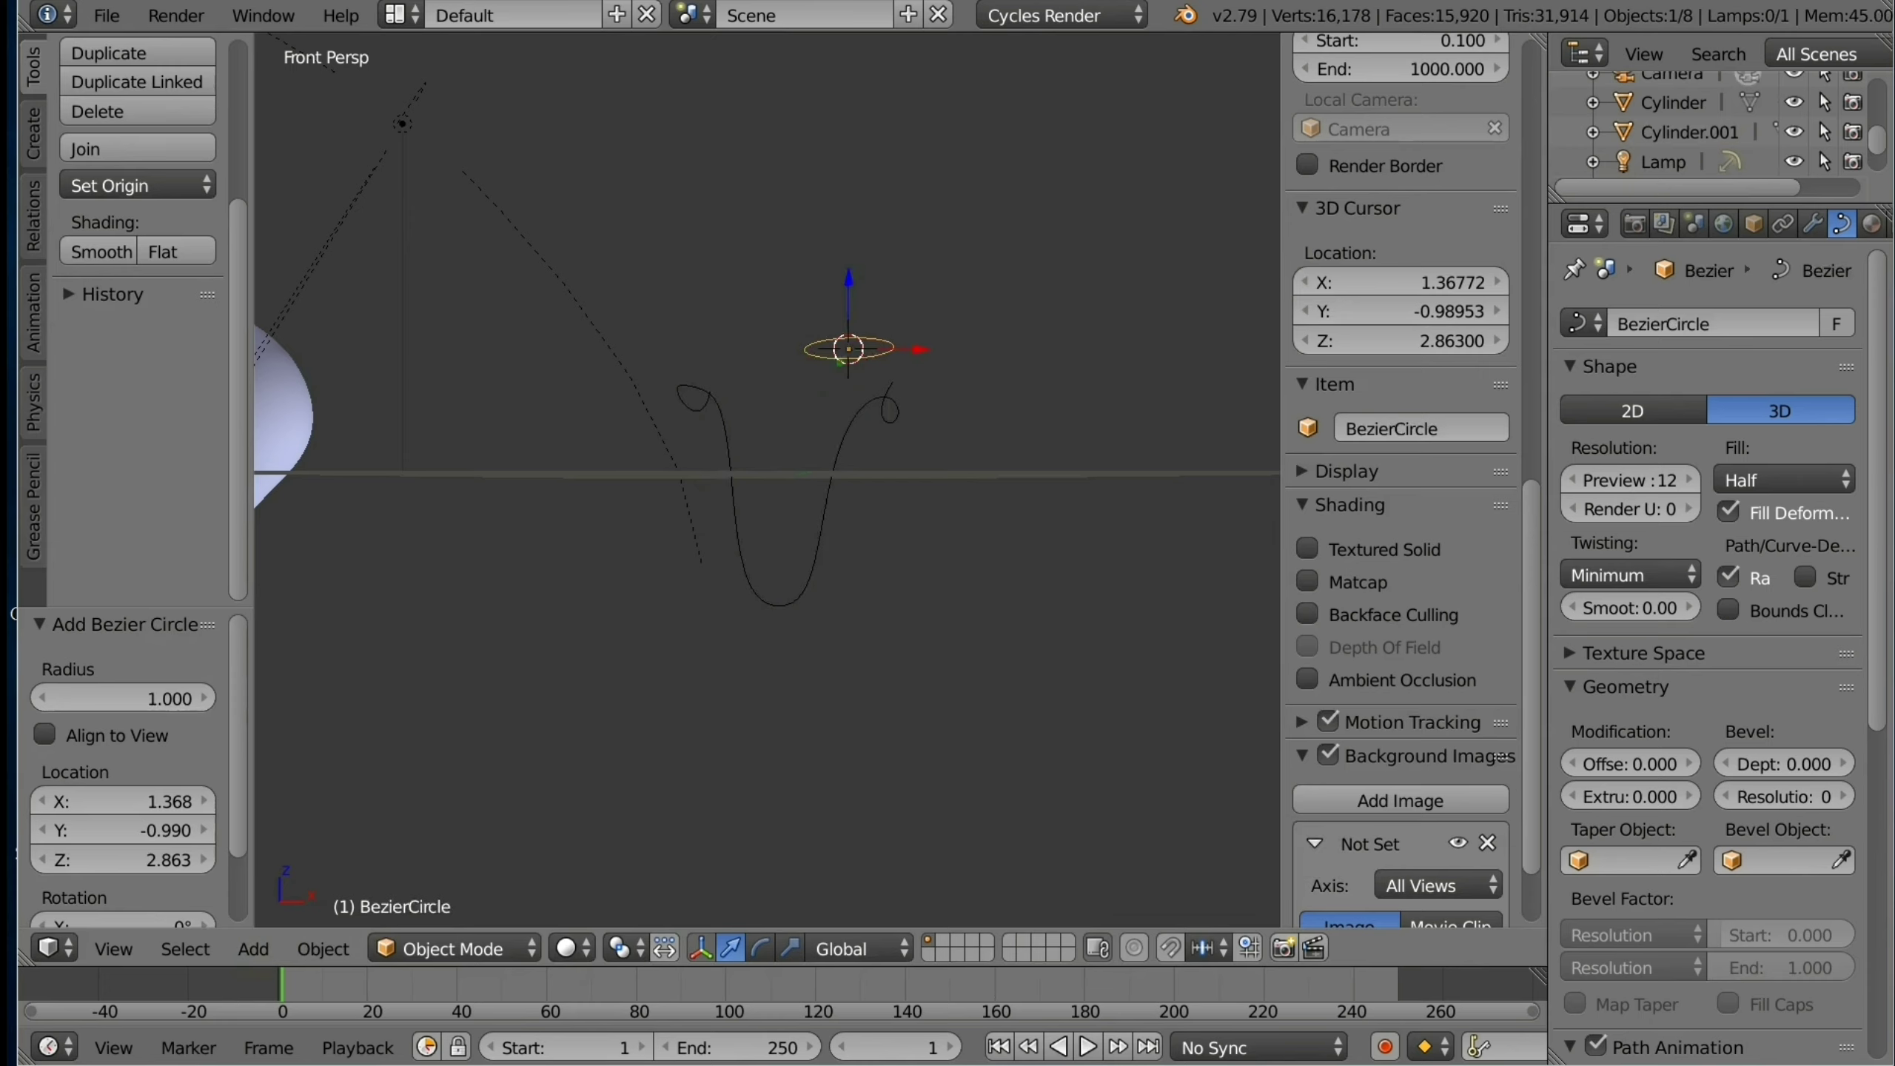
{"action": "right_click", "coordinate": [732, 494]}
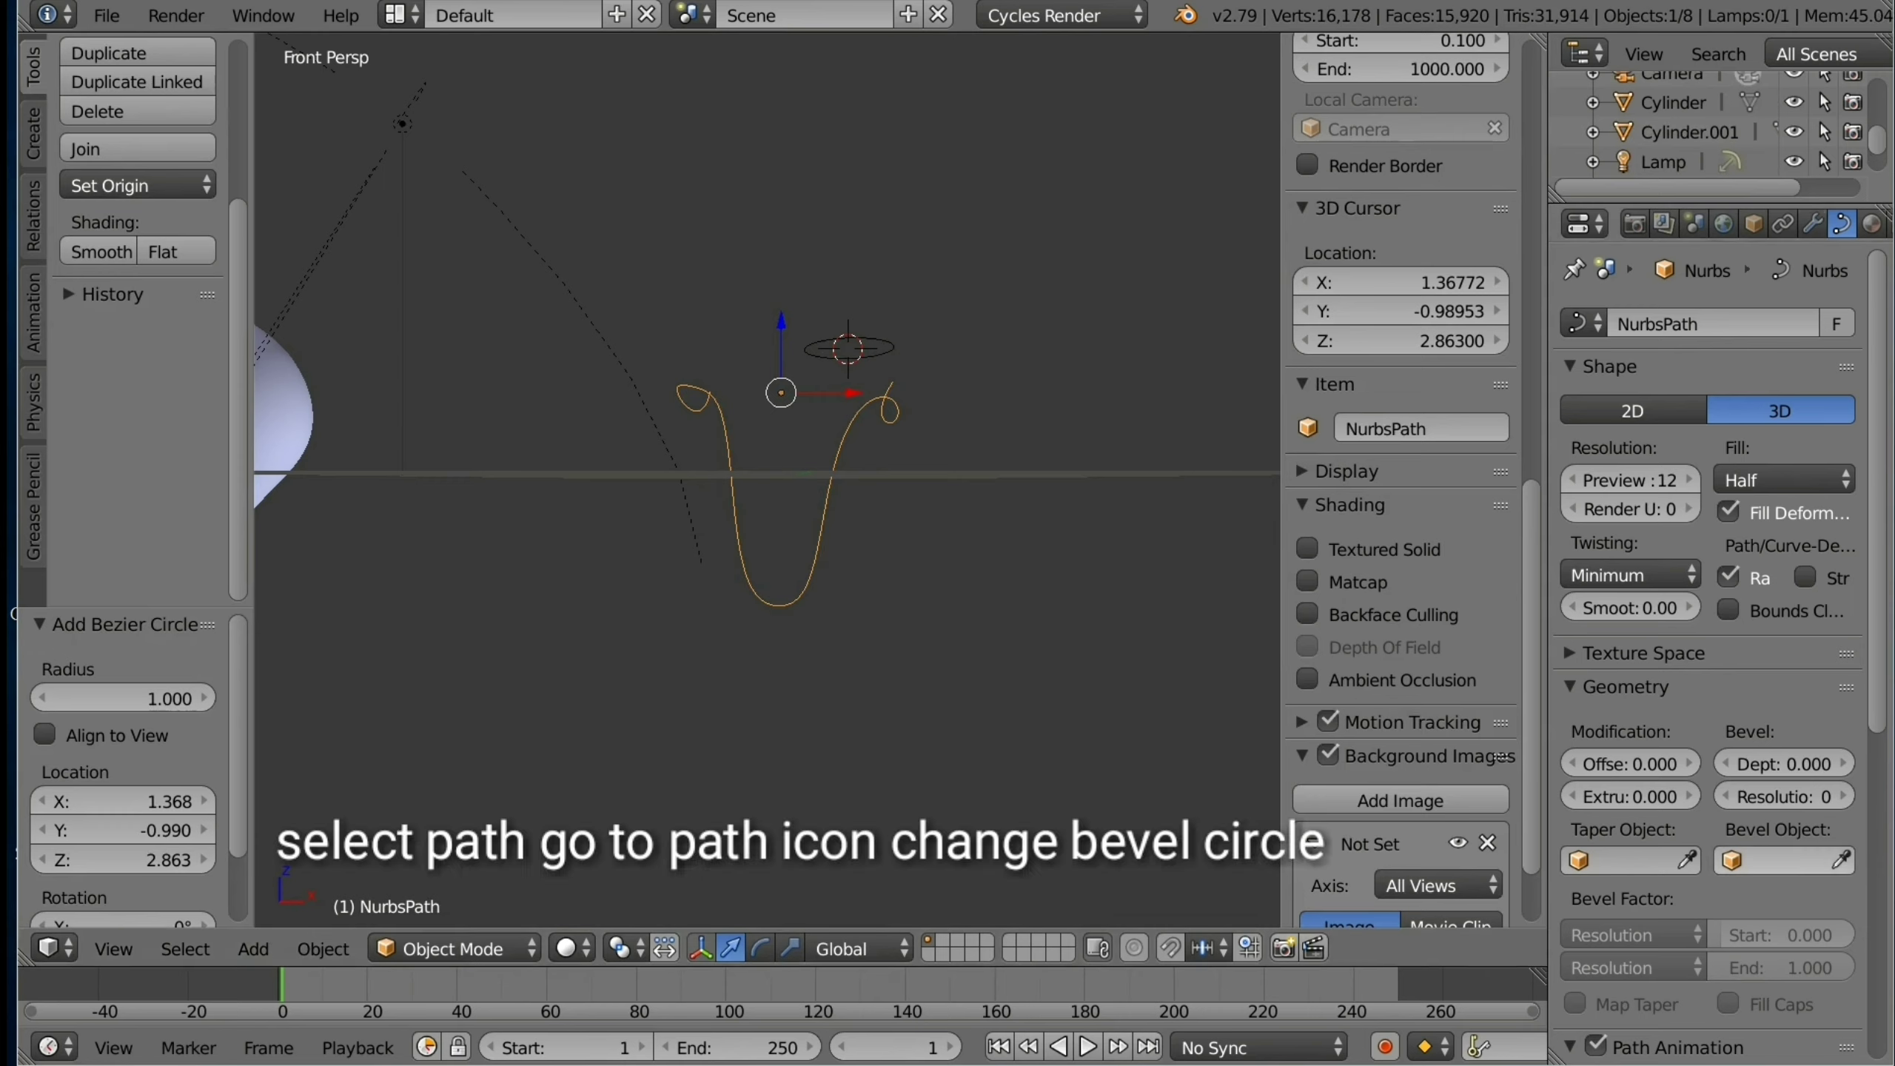
{"action": "left_click", "coordinate": [1783, 861]}
{"action": "key", "text": "Return"}
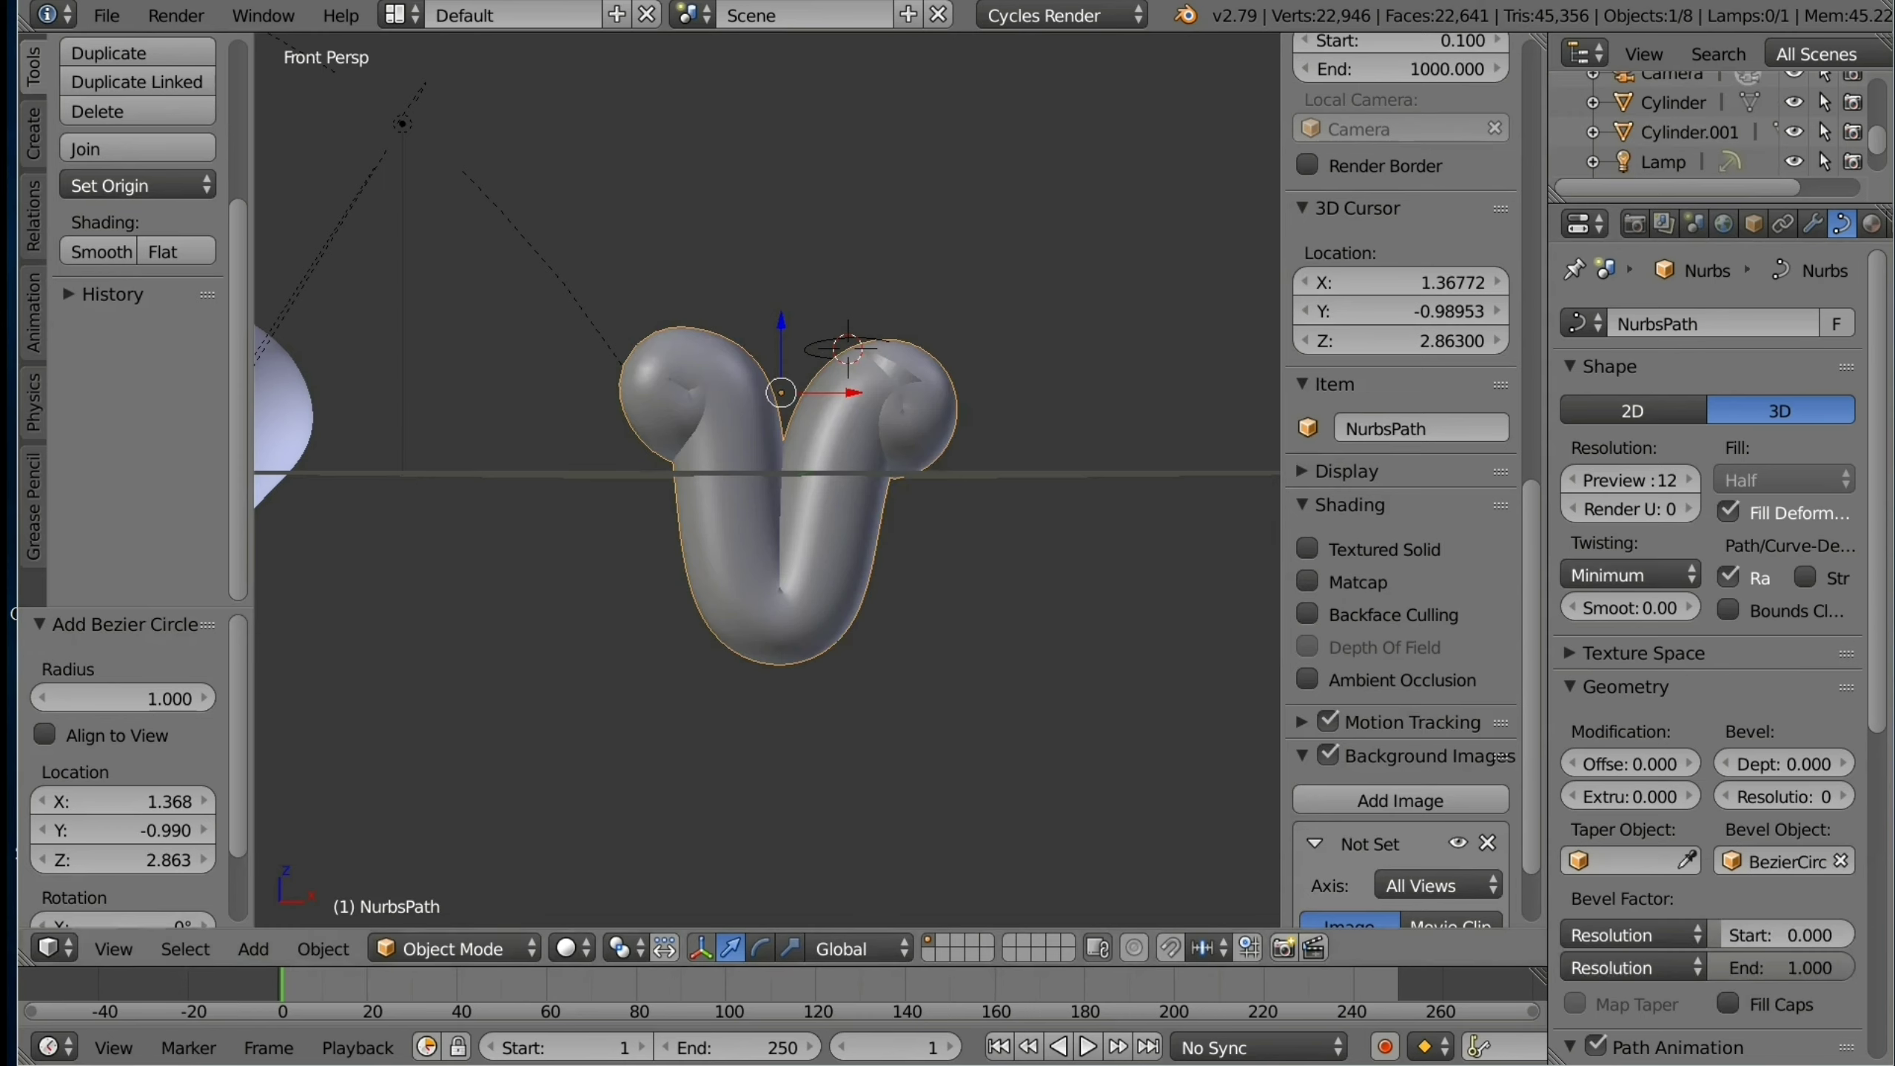
{"action": "scroll", "coordinate": [1716, 119], "scroll_direction": "down", "scroll_amount": 2}
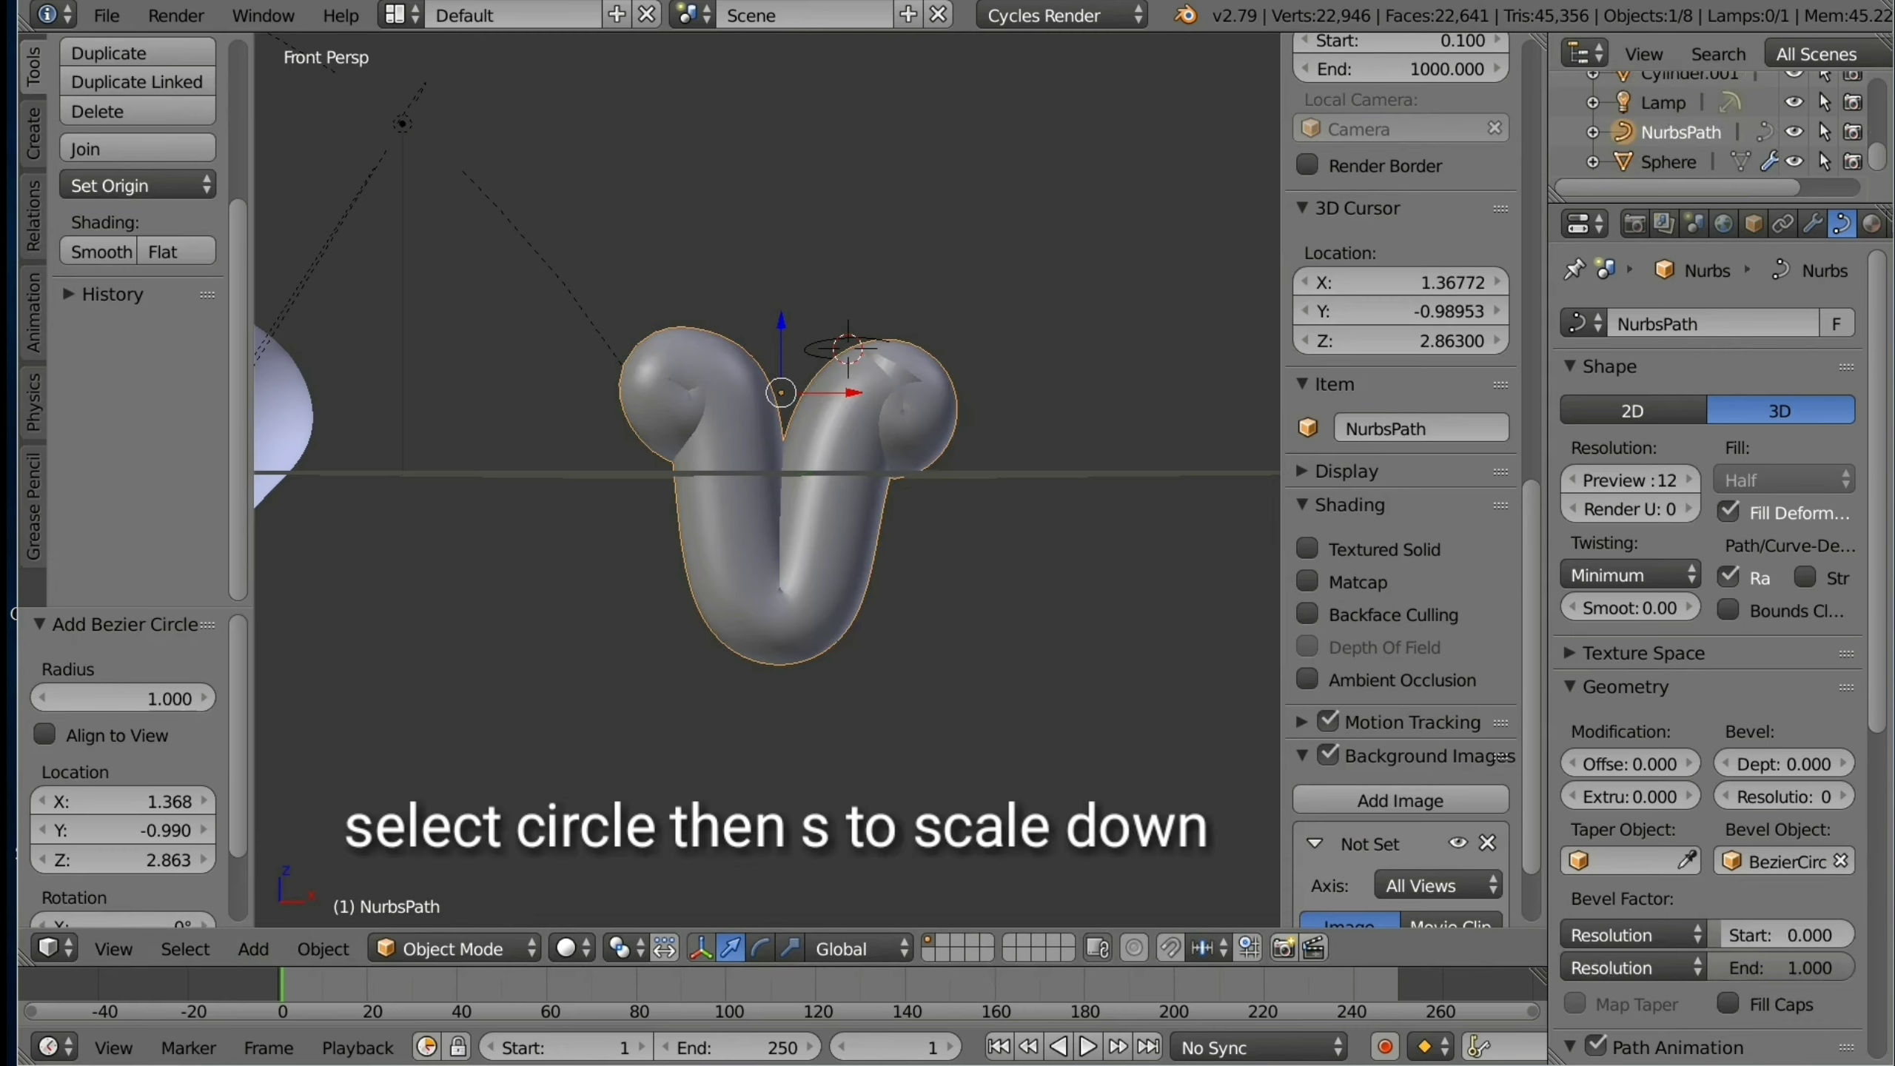
Step: Shrink the BezierCircle to 0.080 and convert the NurbsPath into a mesh
{"action": "scroll", "coordinate": [1716, 119], "scroll_direction": "up", "scroll_amount": 2}
{"action": "scroll", "coordinate": [1716, 123], "scroll_direction": "up", "scroll_amount": 4}
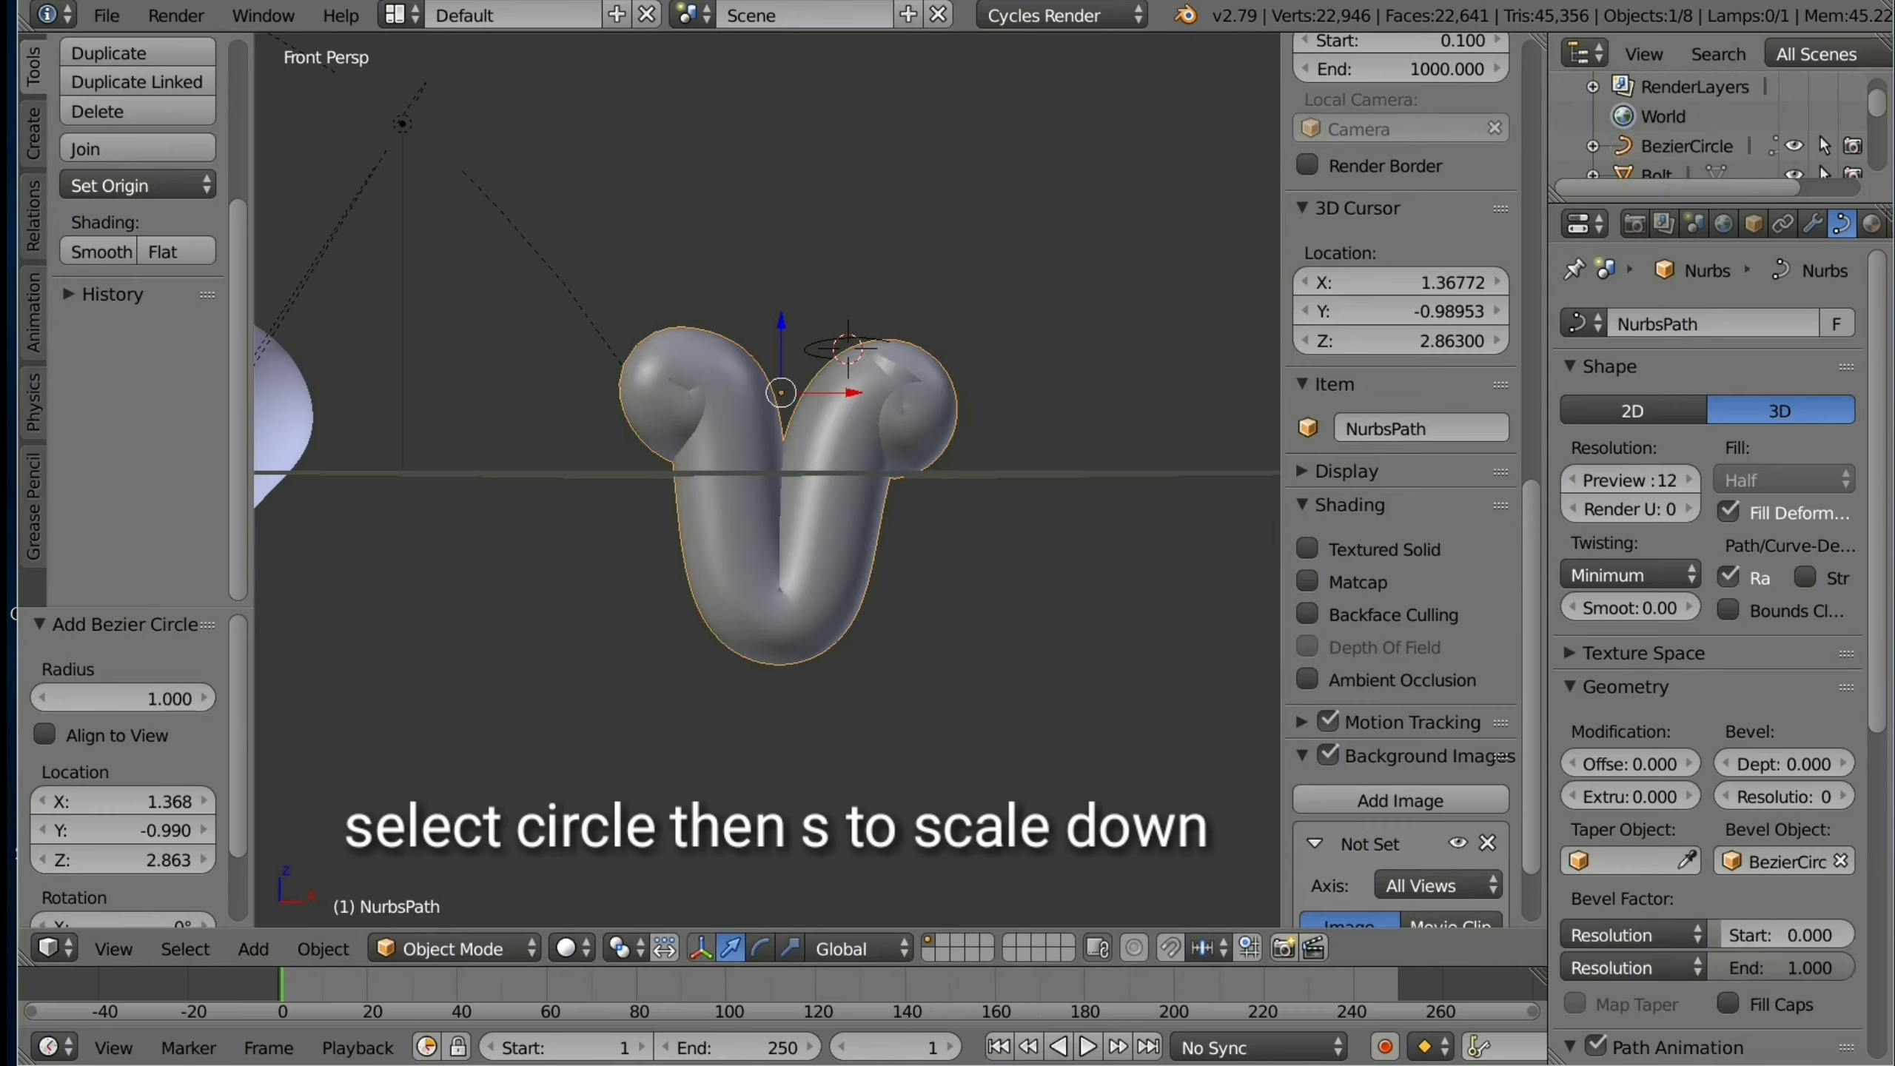
{"action": "left_click", "coordinate": [1686, 145]}
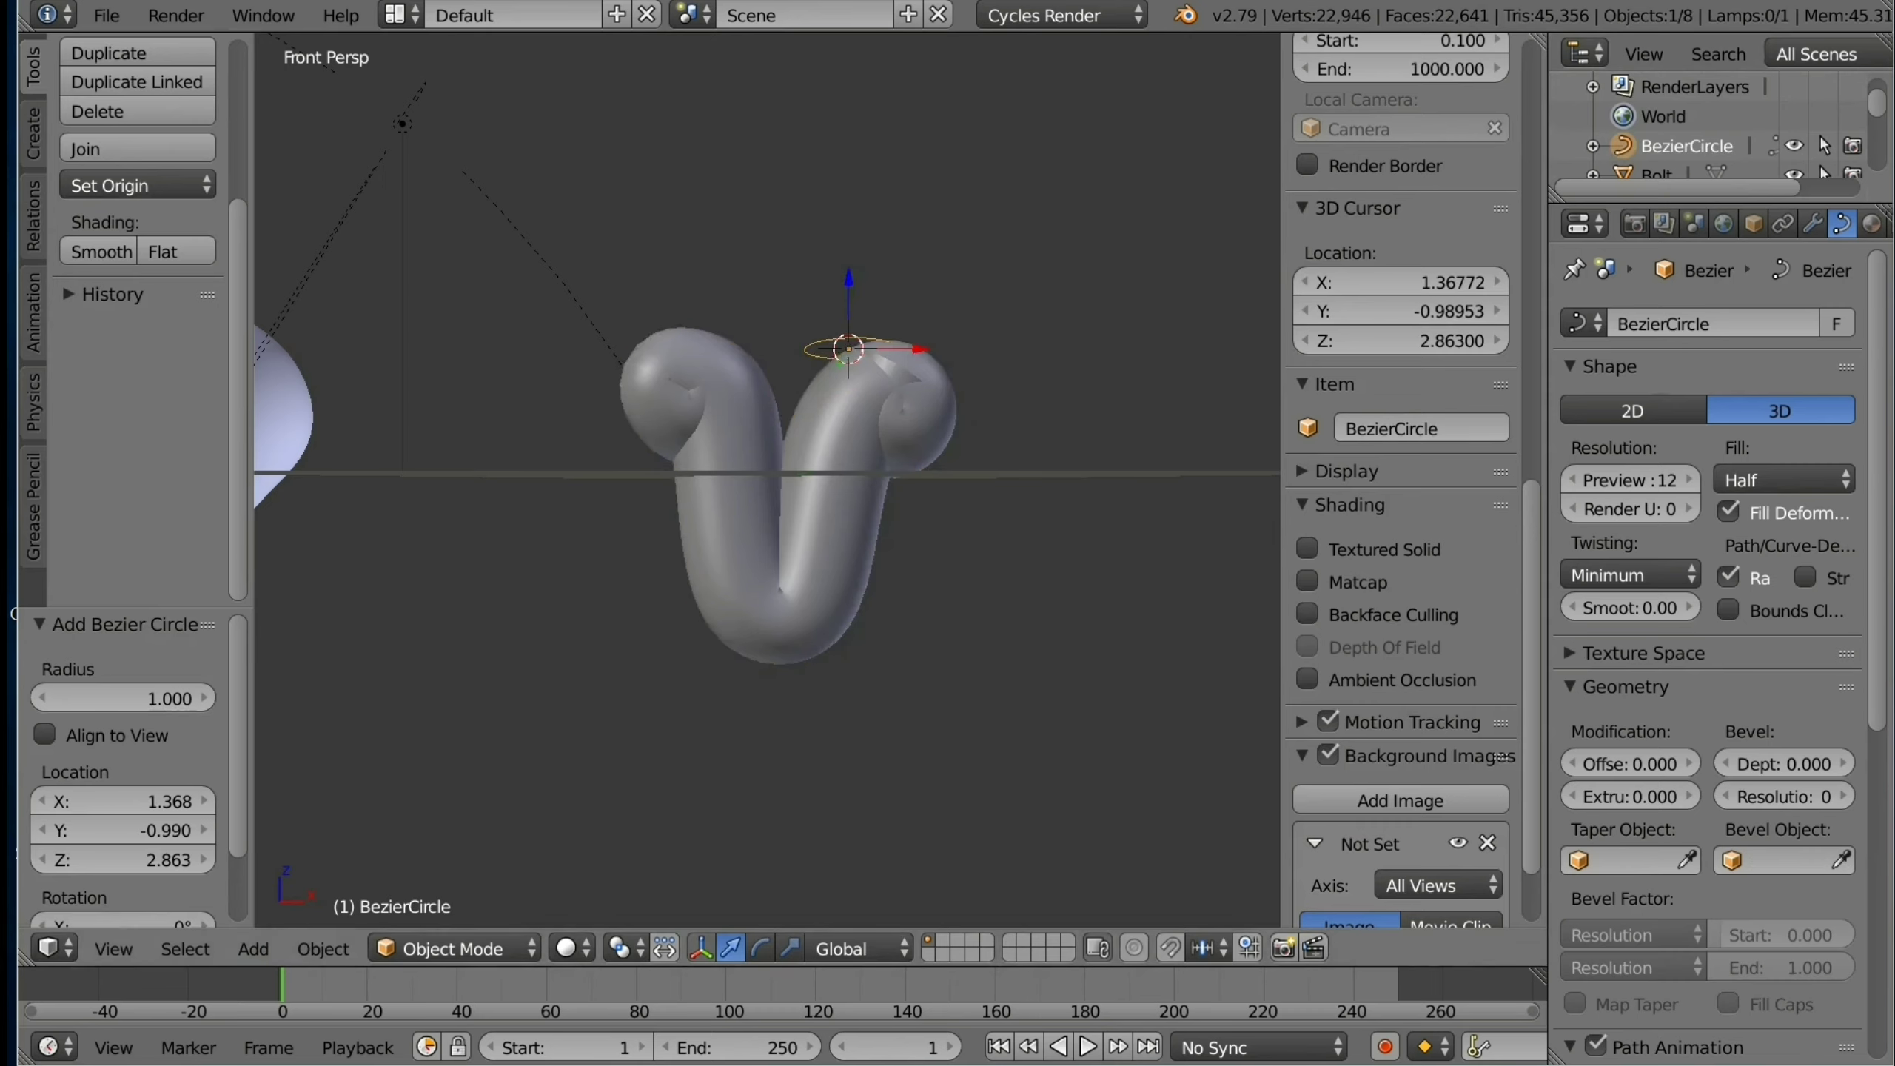
{"action": "key", "text": "s"}
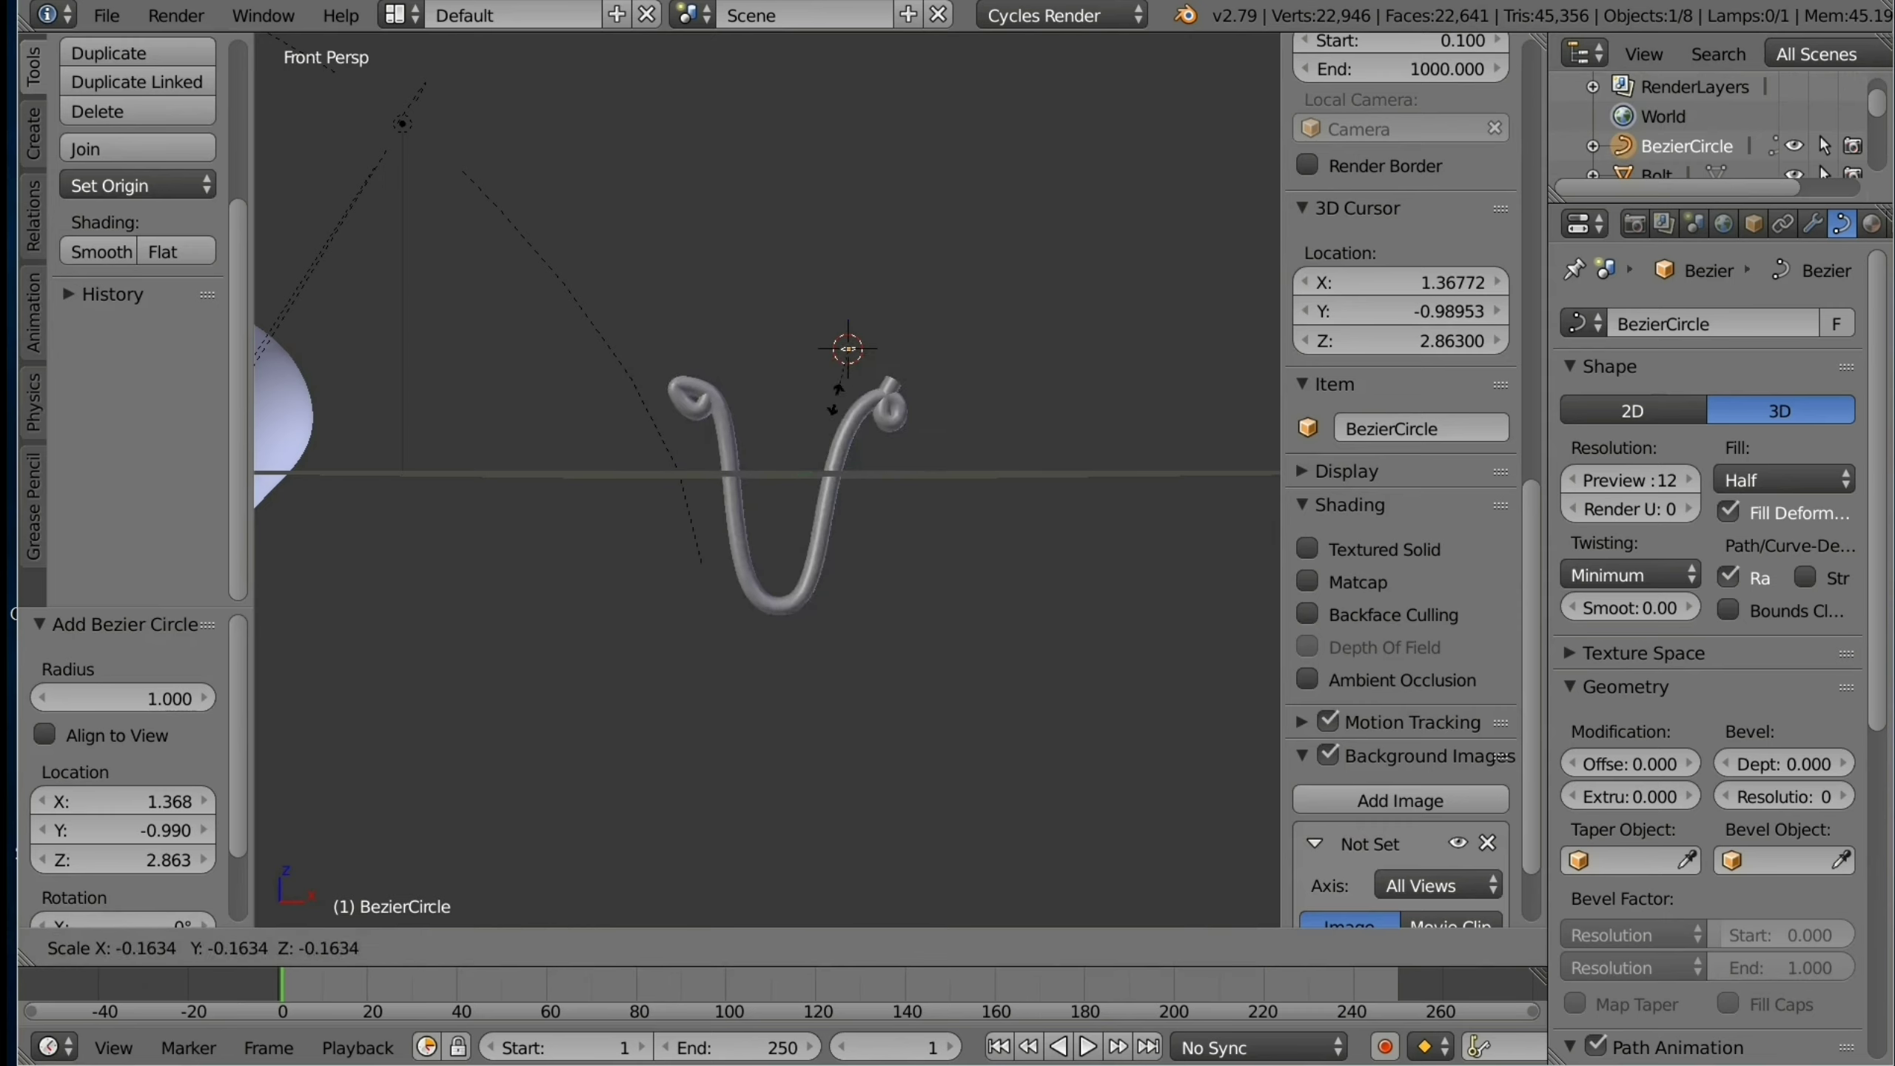
{"action": "left_click", "coordinate": [871, 355]}
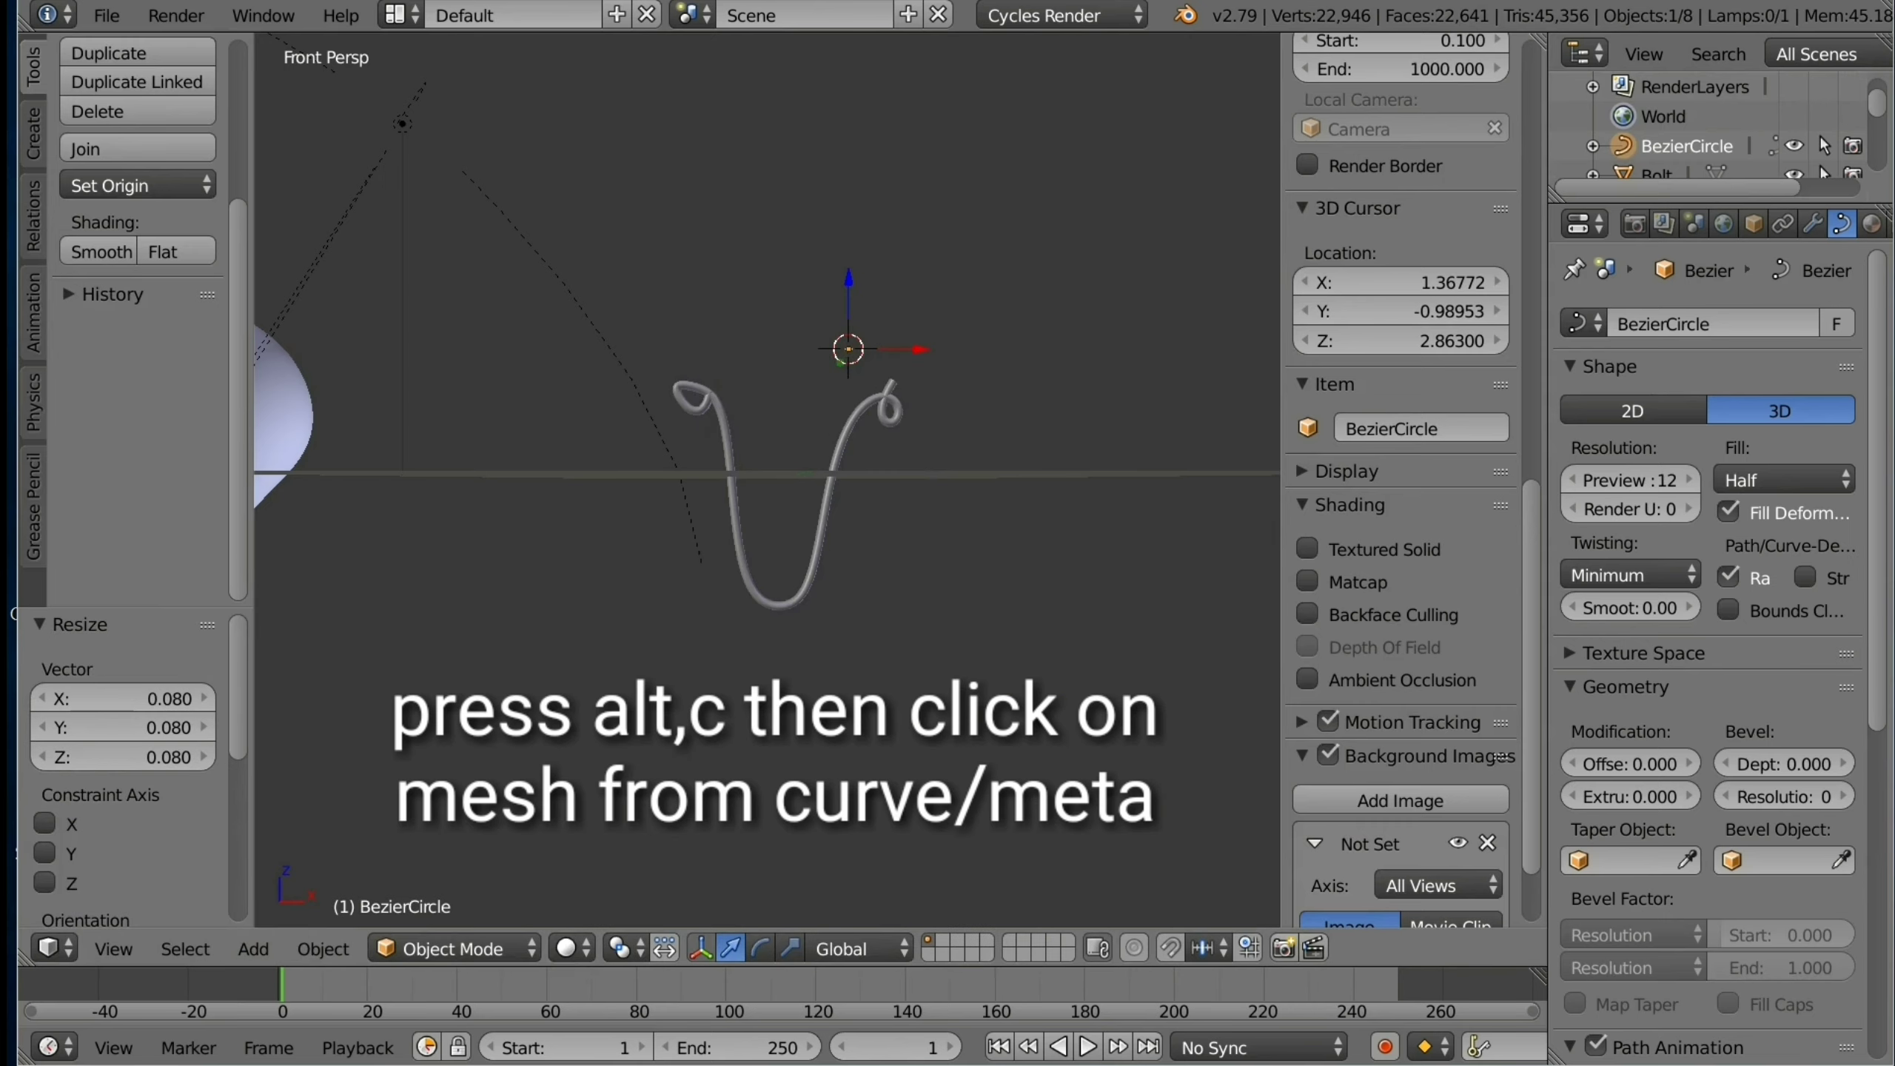
{"action": "key", "text": "alt+c"}
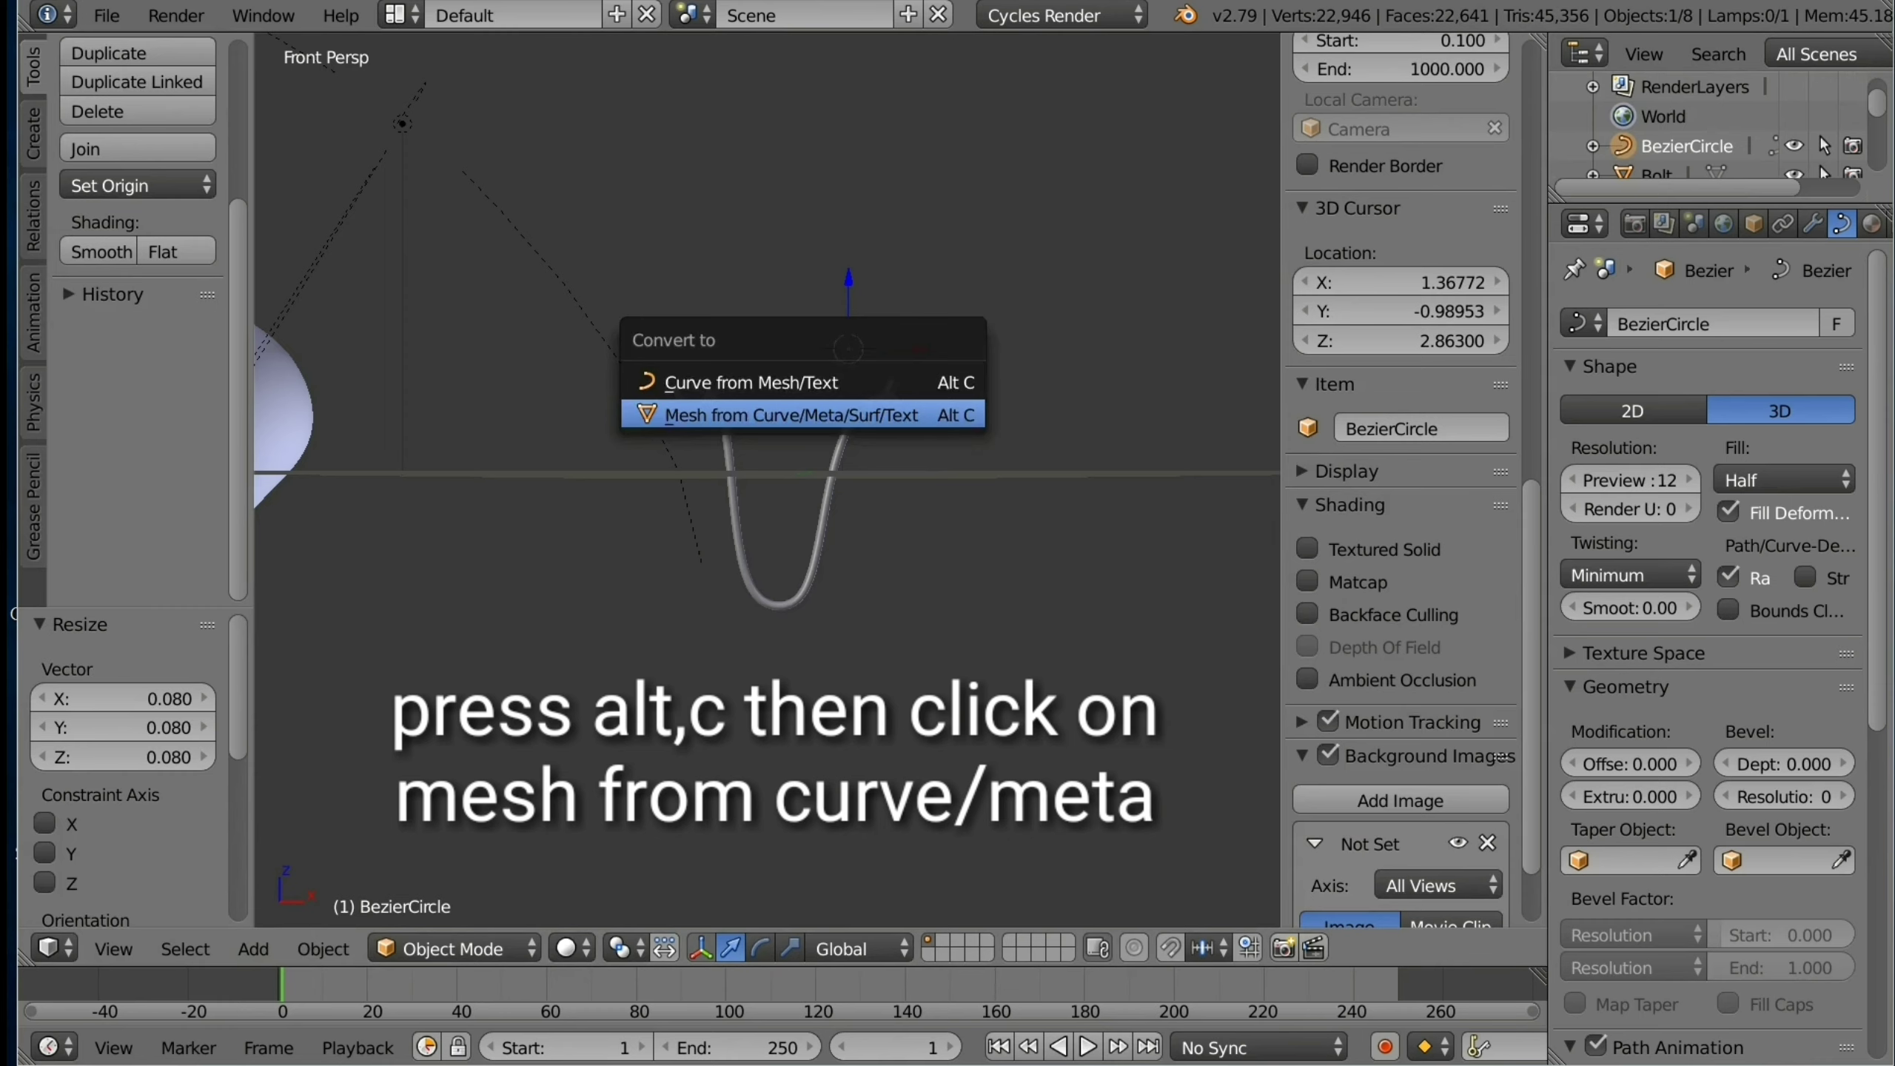
{"action": "left_click", "coordinate": [790, 414]}
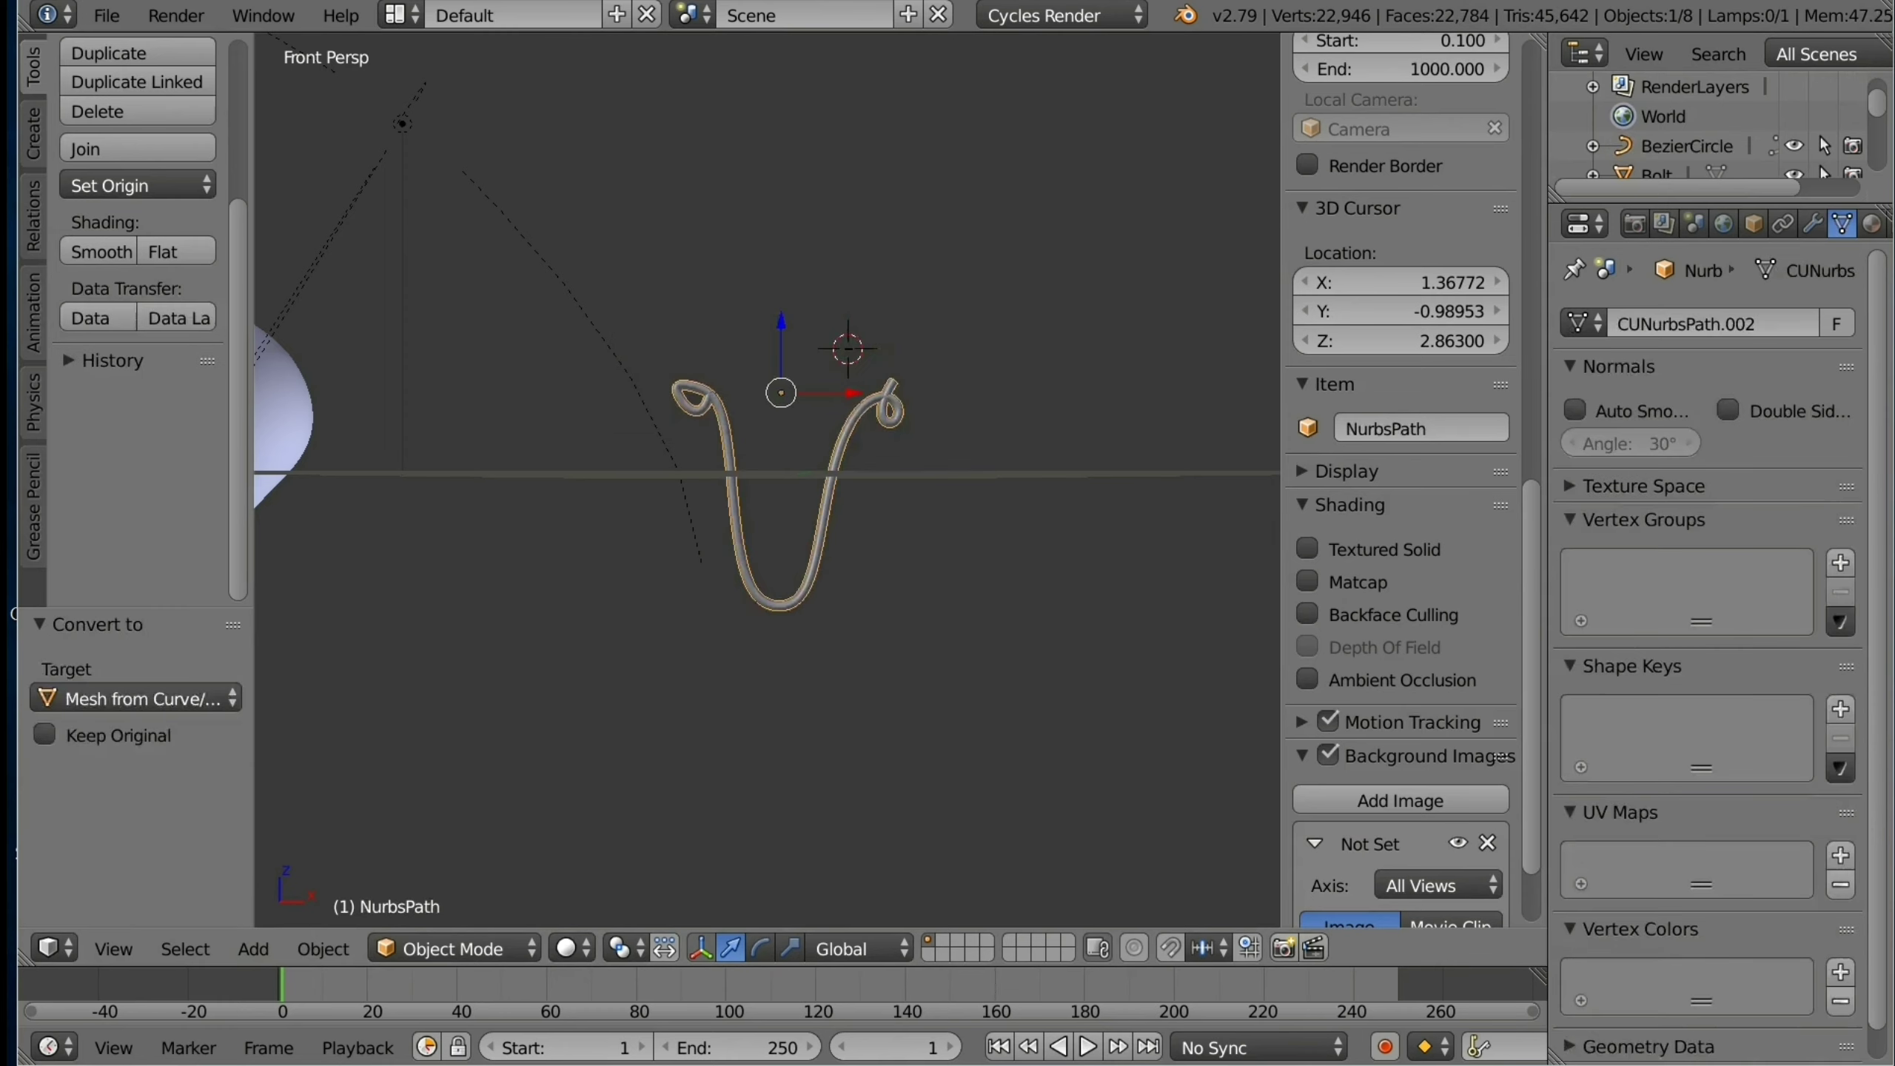
{"action": "left_click", "coordinate": [1687, 146]}
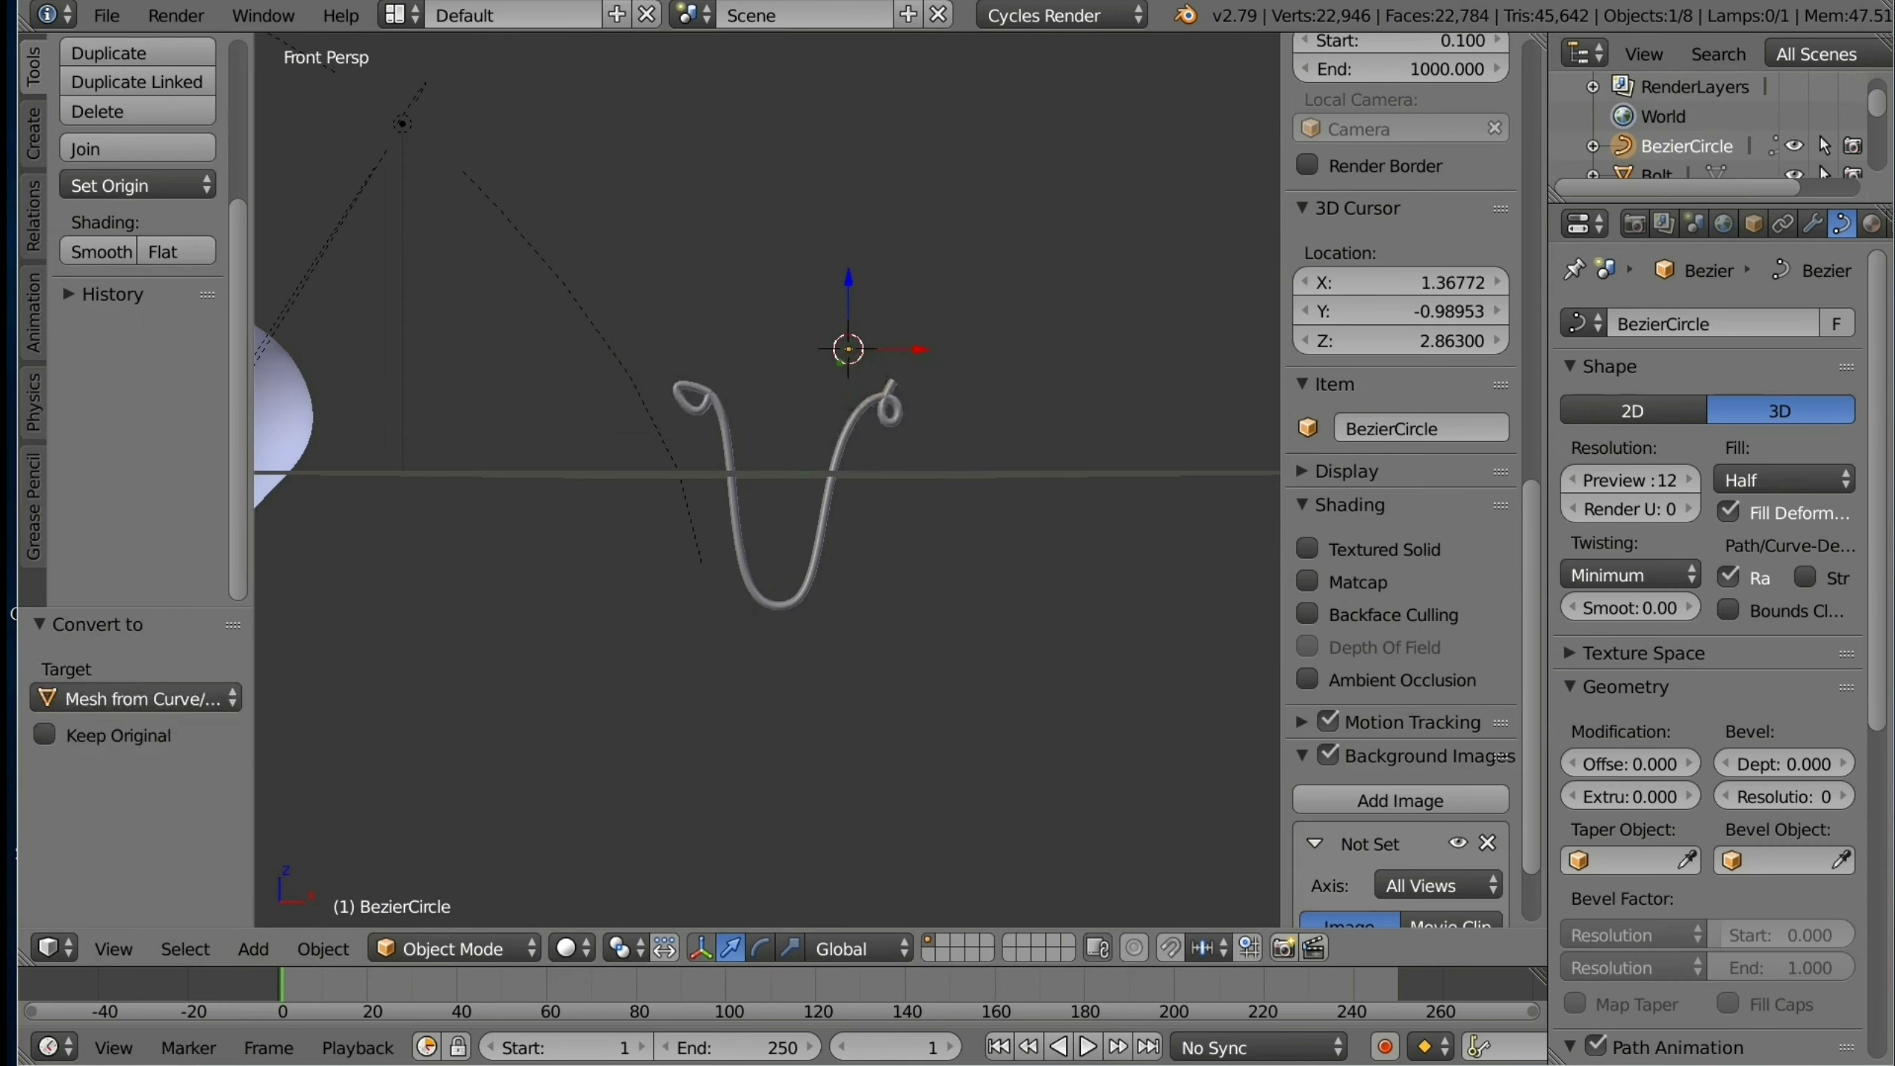
Step: Delete the BezierCircle and raise the filament mesh 3.029 units along Z
{"action": "key", "text": "x"}
{"action": "key", "text": "Return"}
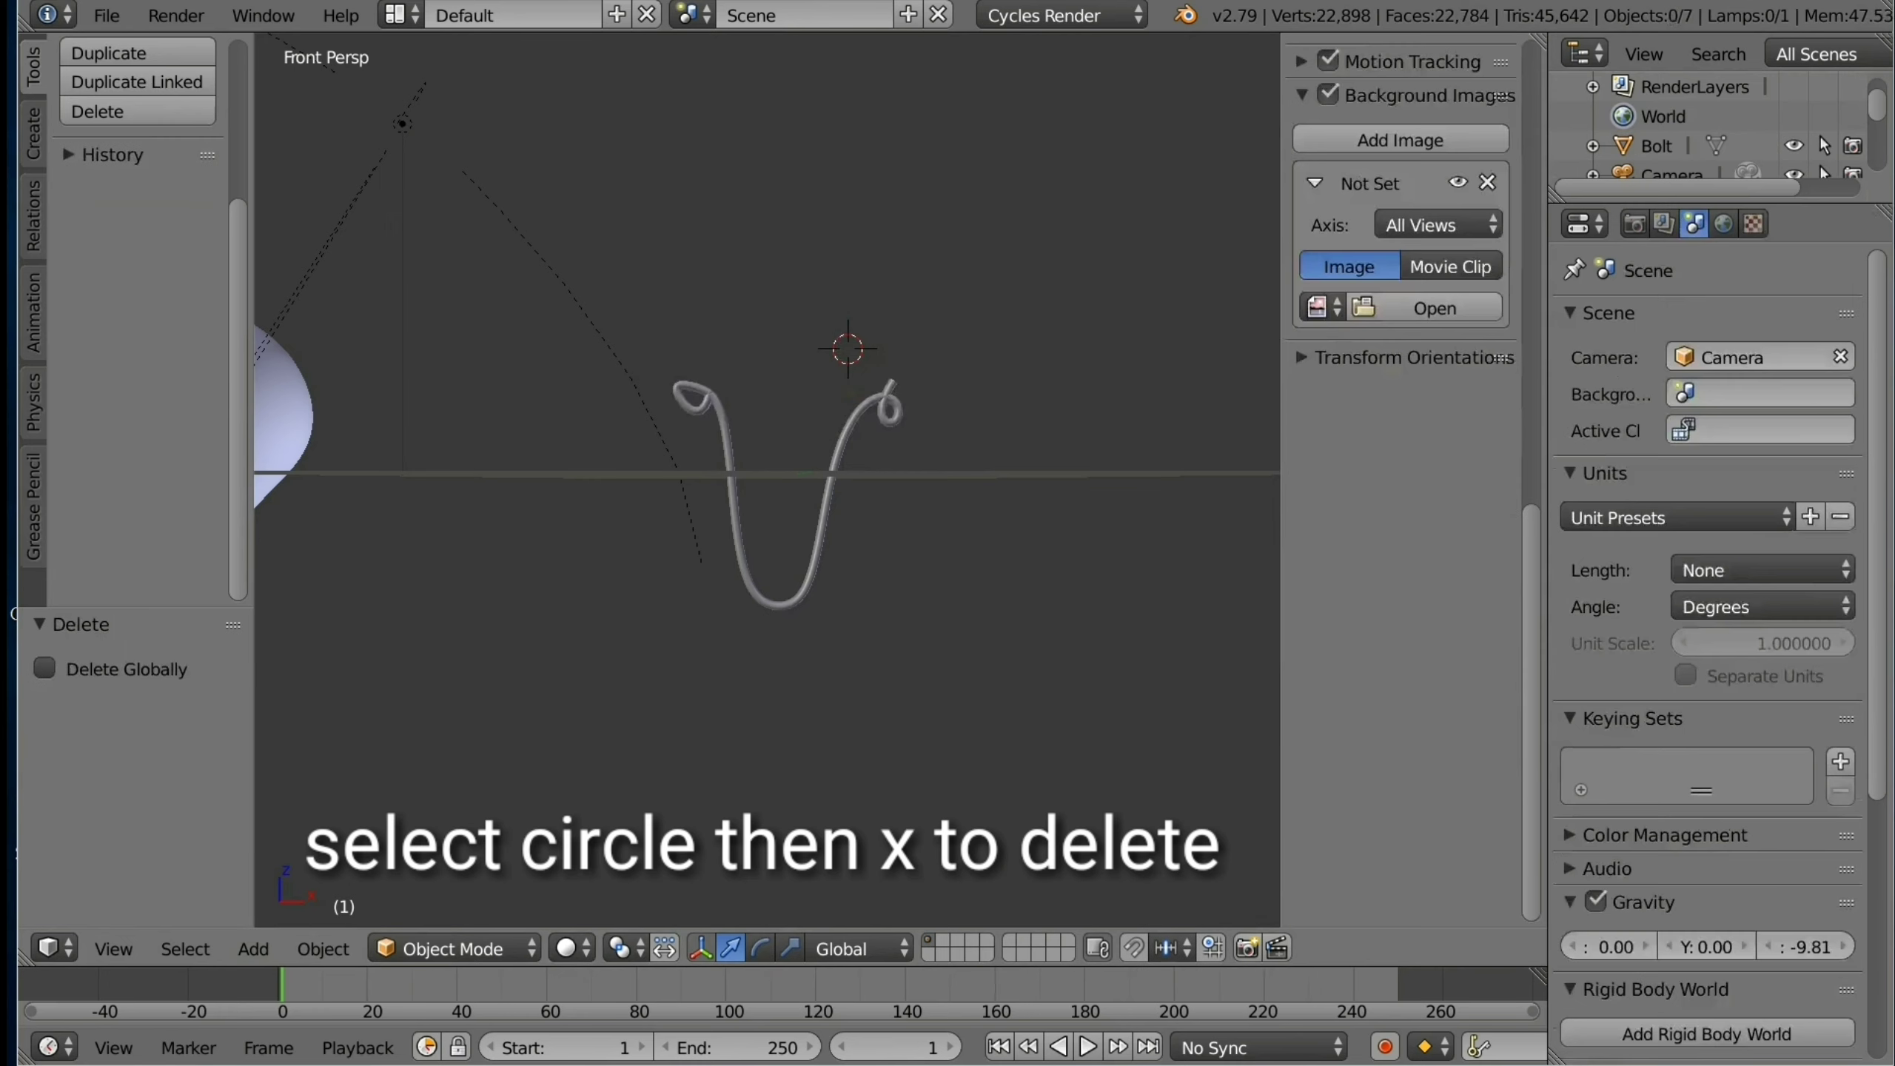
{"action": "right_click", "coordinate": [779, 601]}
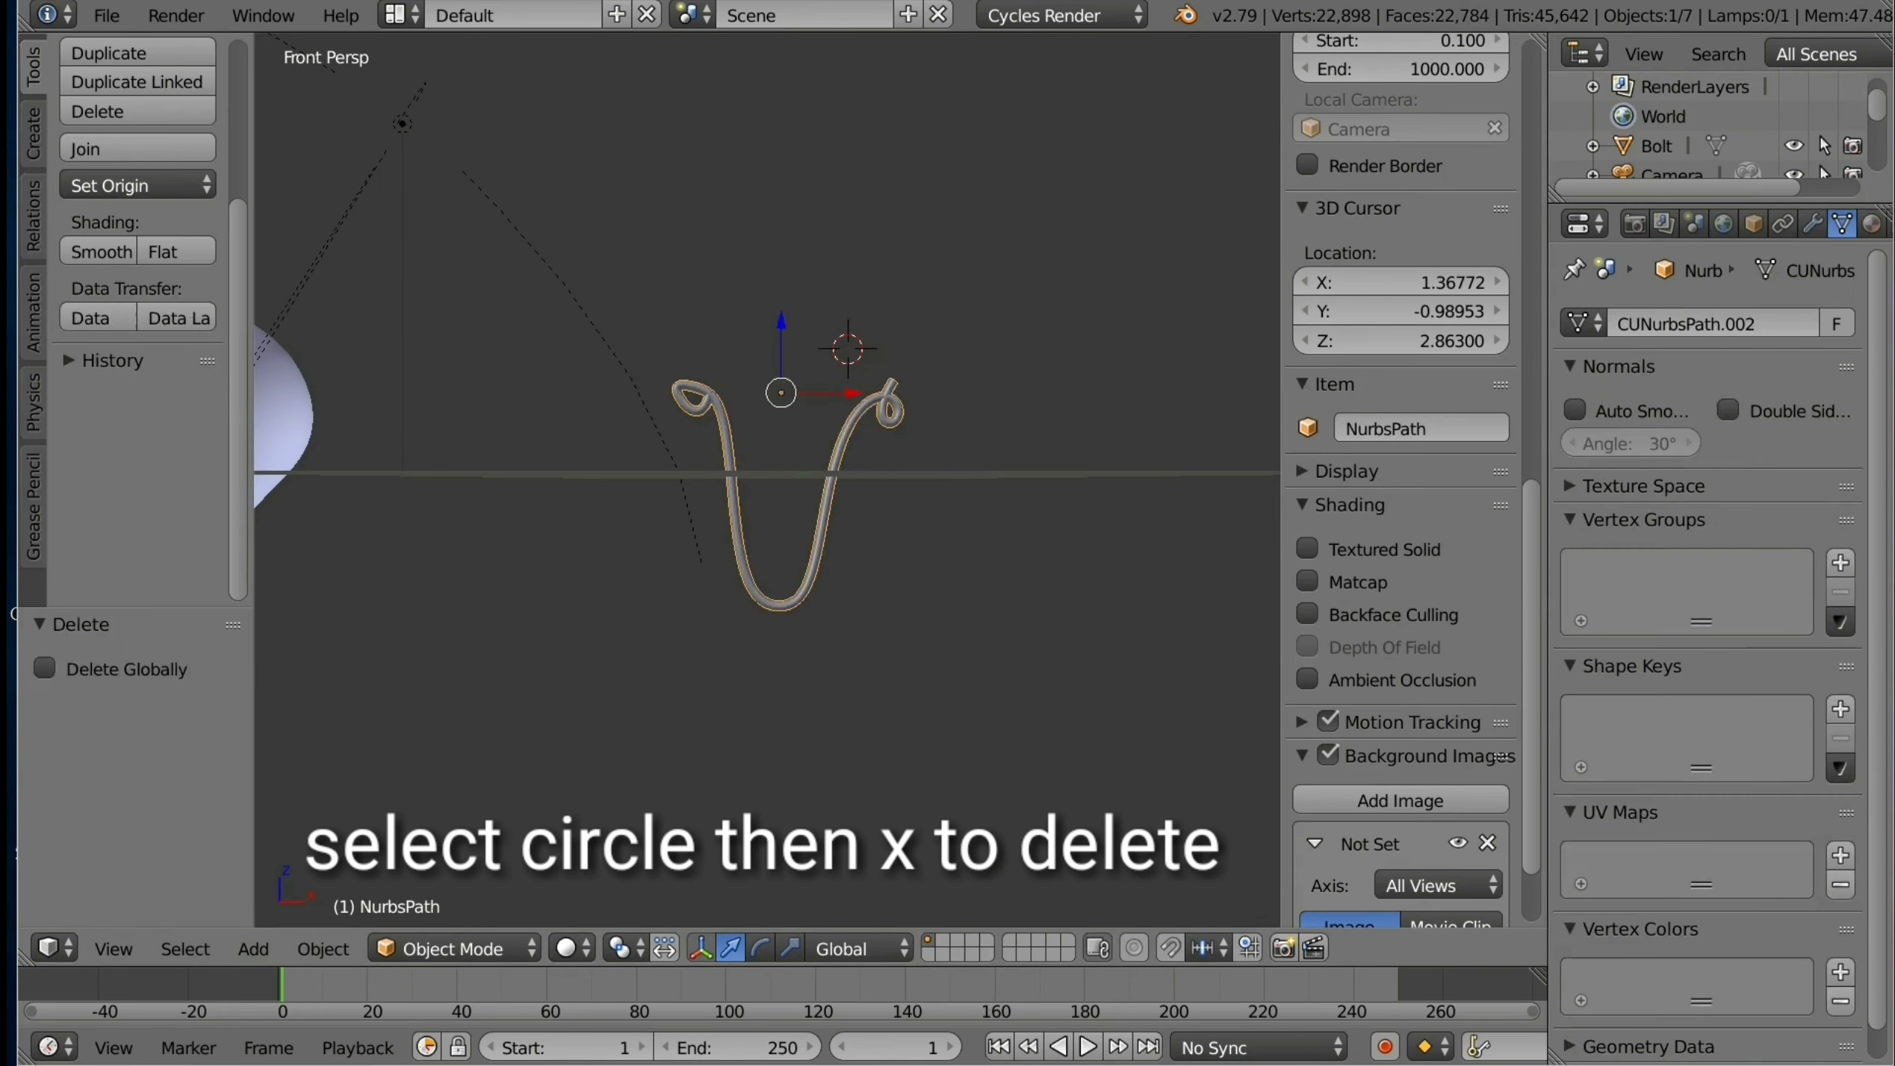
{"action": "key", "text": "g"}
{"action": "key", "text": "z"}
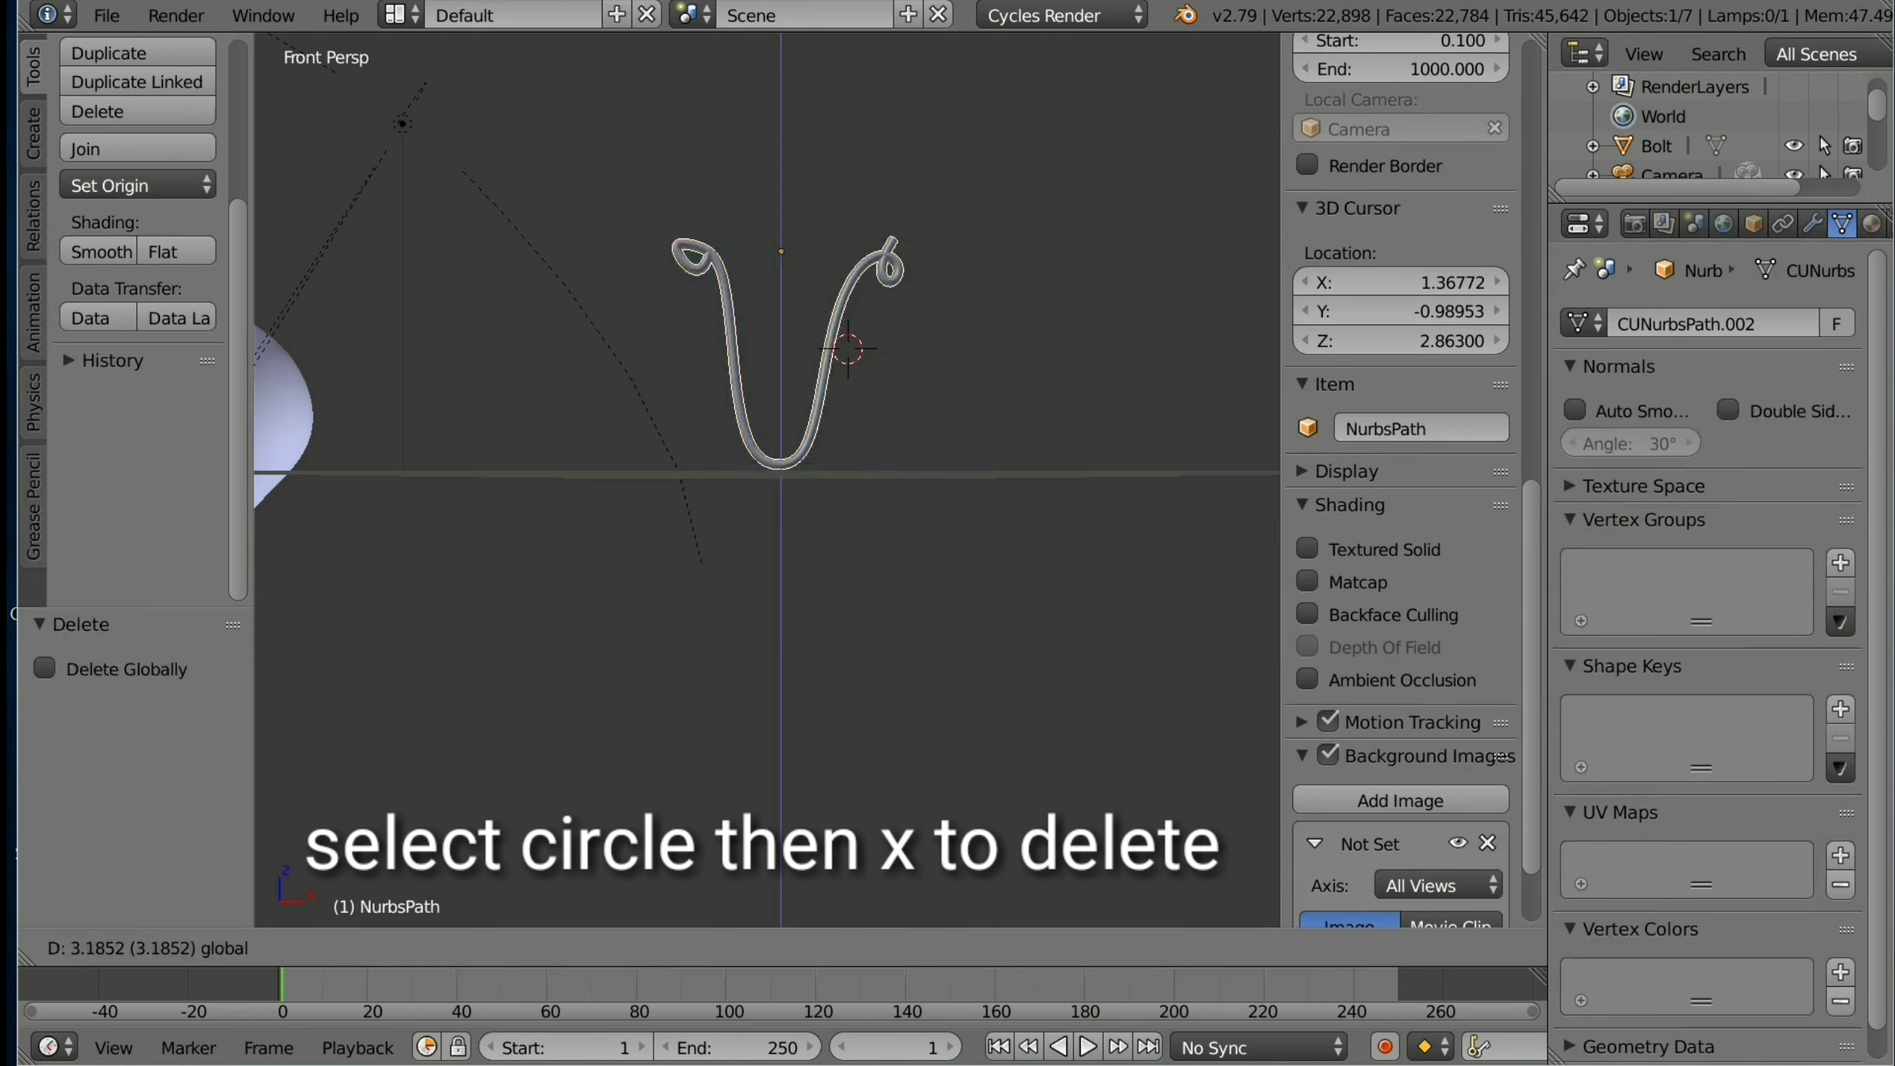
{"action": "key", "text": "Return"}
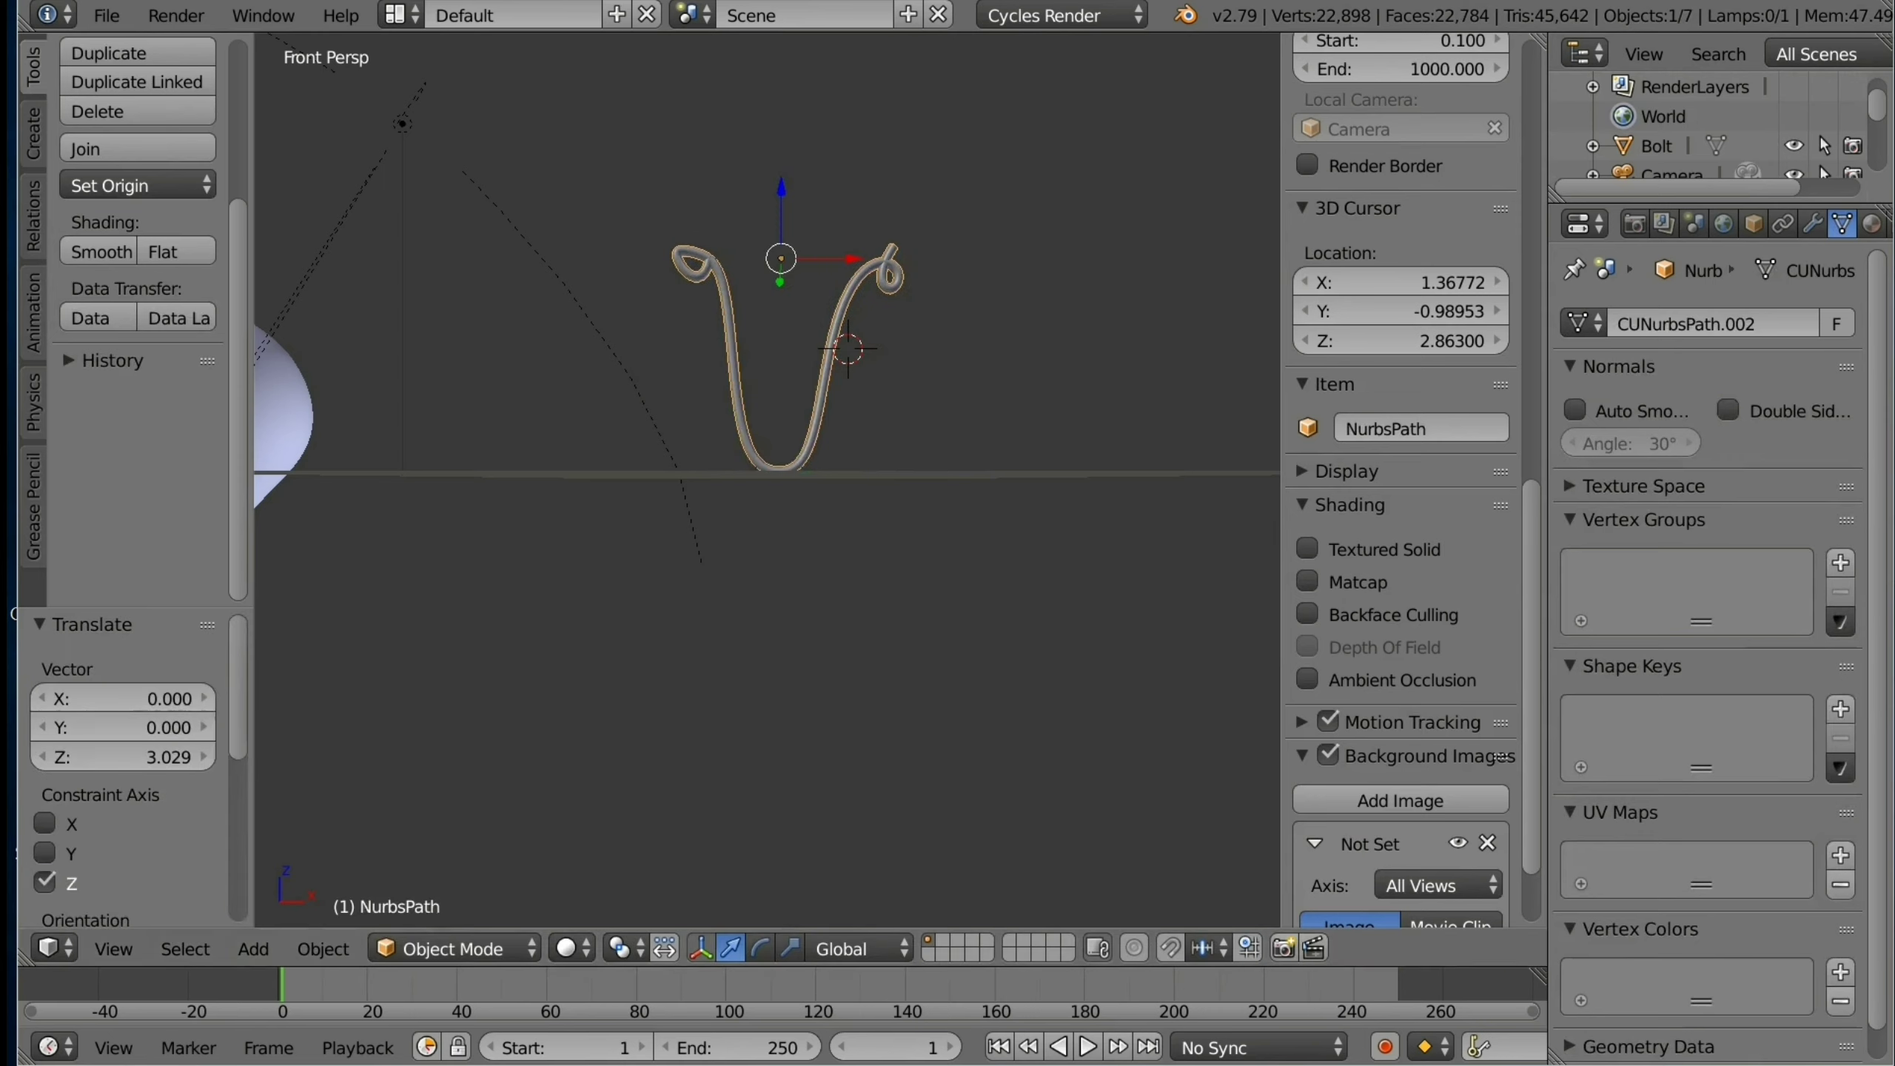
{"action": "left_click", "coordinate": [253, 948]}
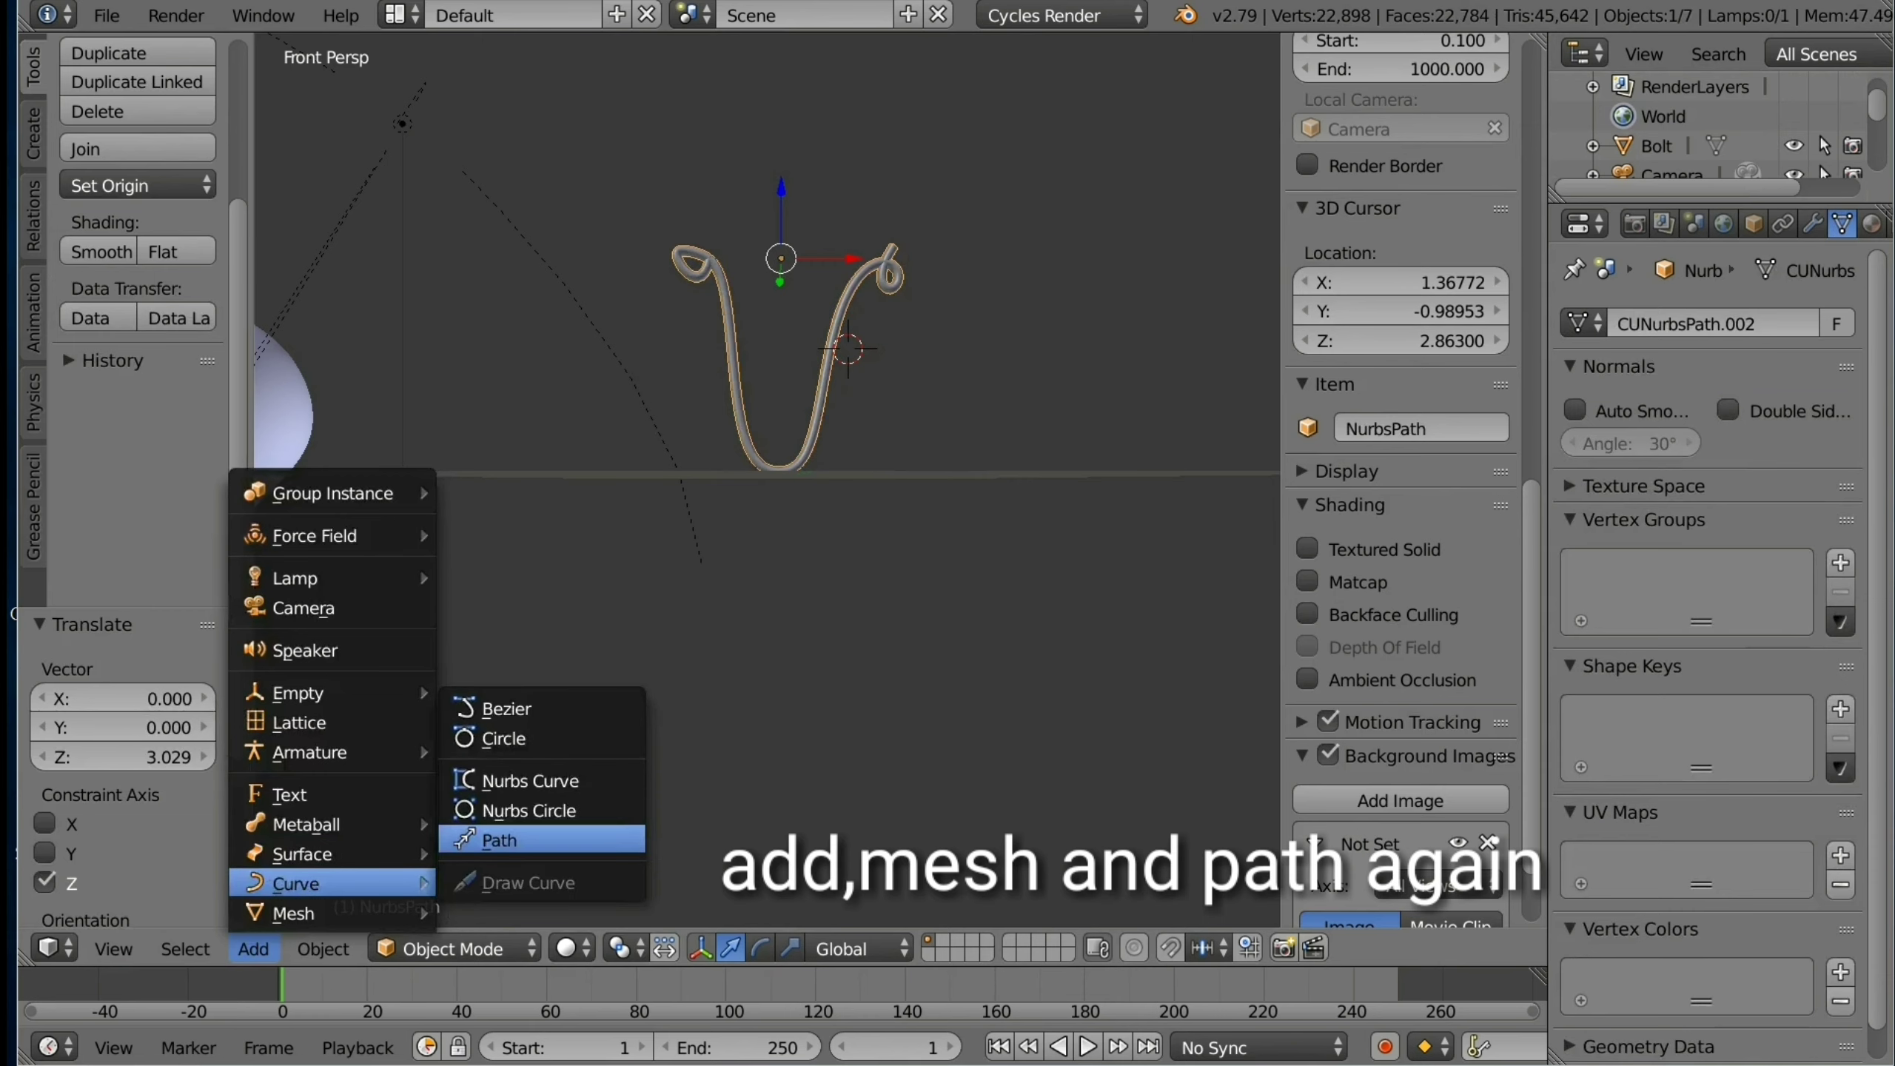
Step: Add a second path, raise it to 1.677 on Z and shift it to -1.186 on X
{"action": "left_click", "coordinate": [498, 839]}
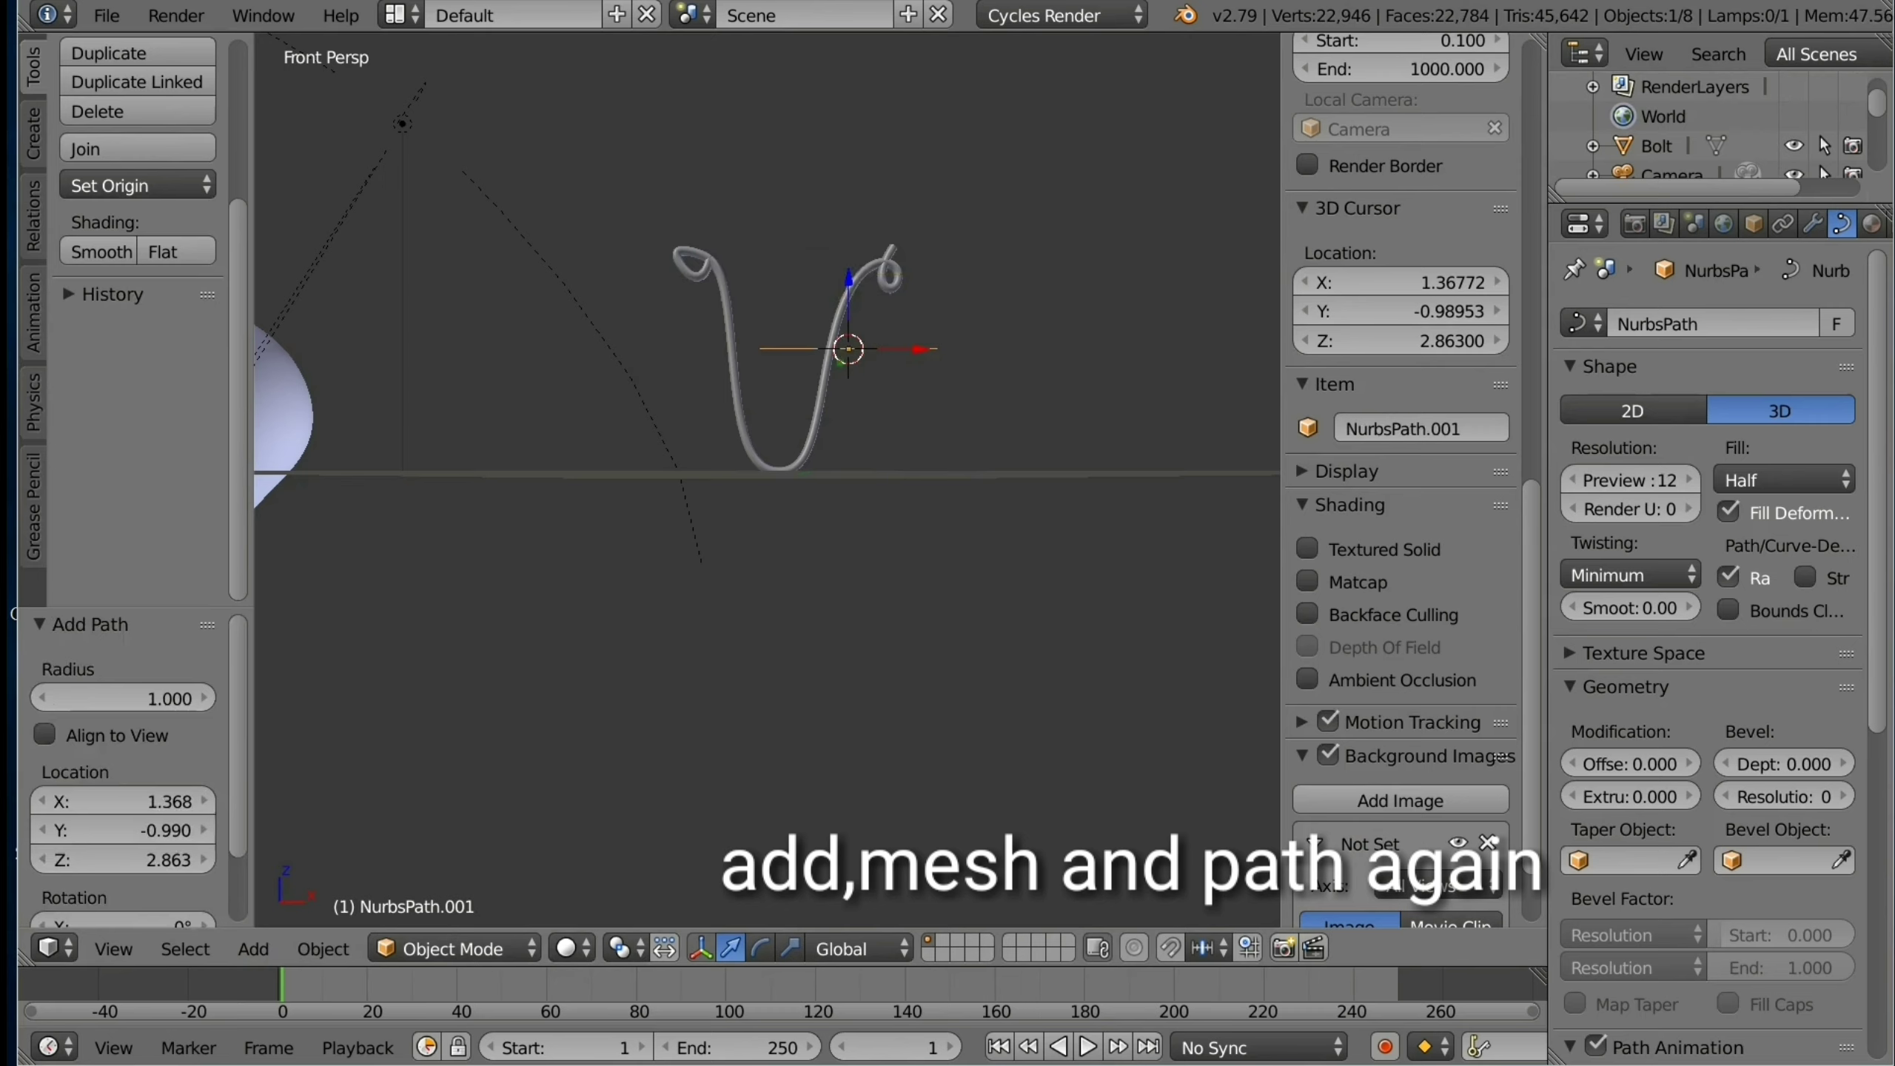
{"action": "key", "text": "g"}
{"action": "key", "text": "z"}
{"action": "key", "text": "Return"}
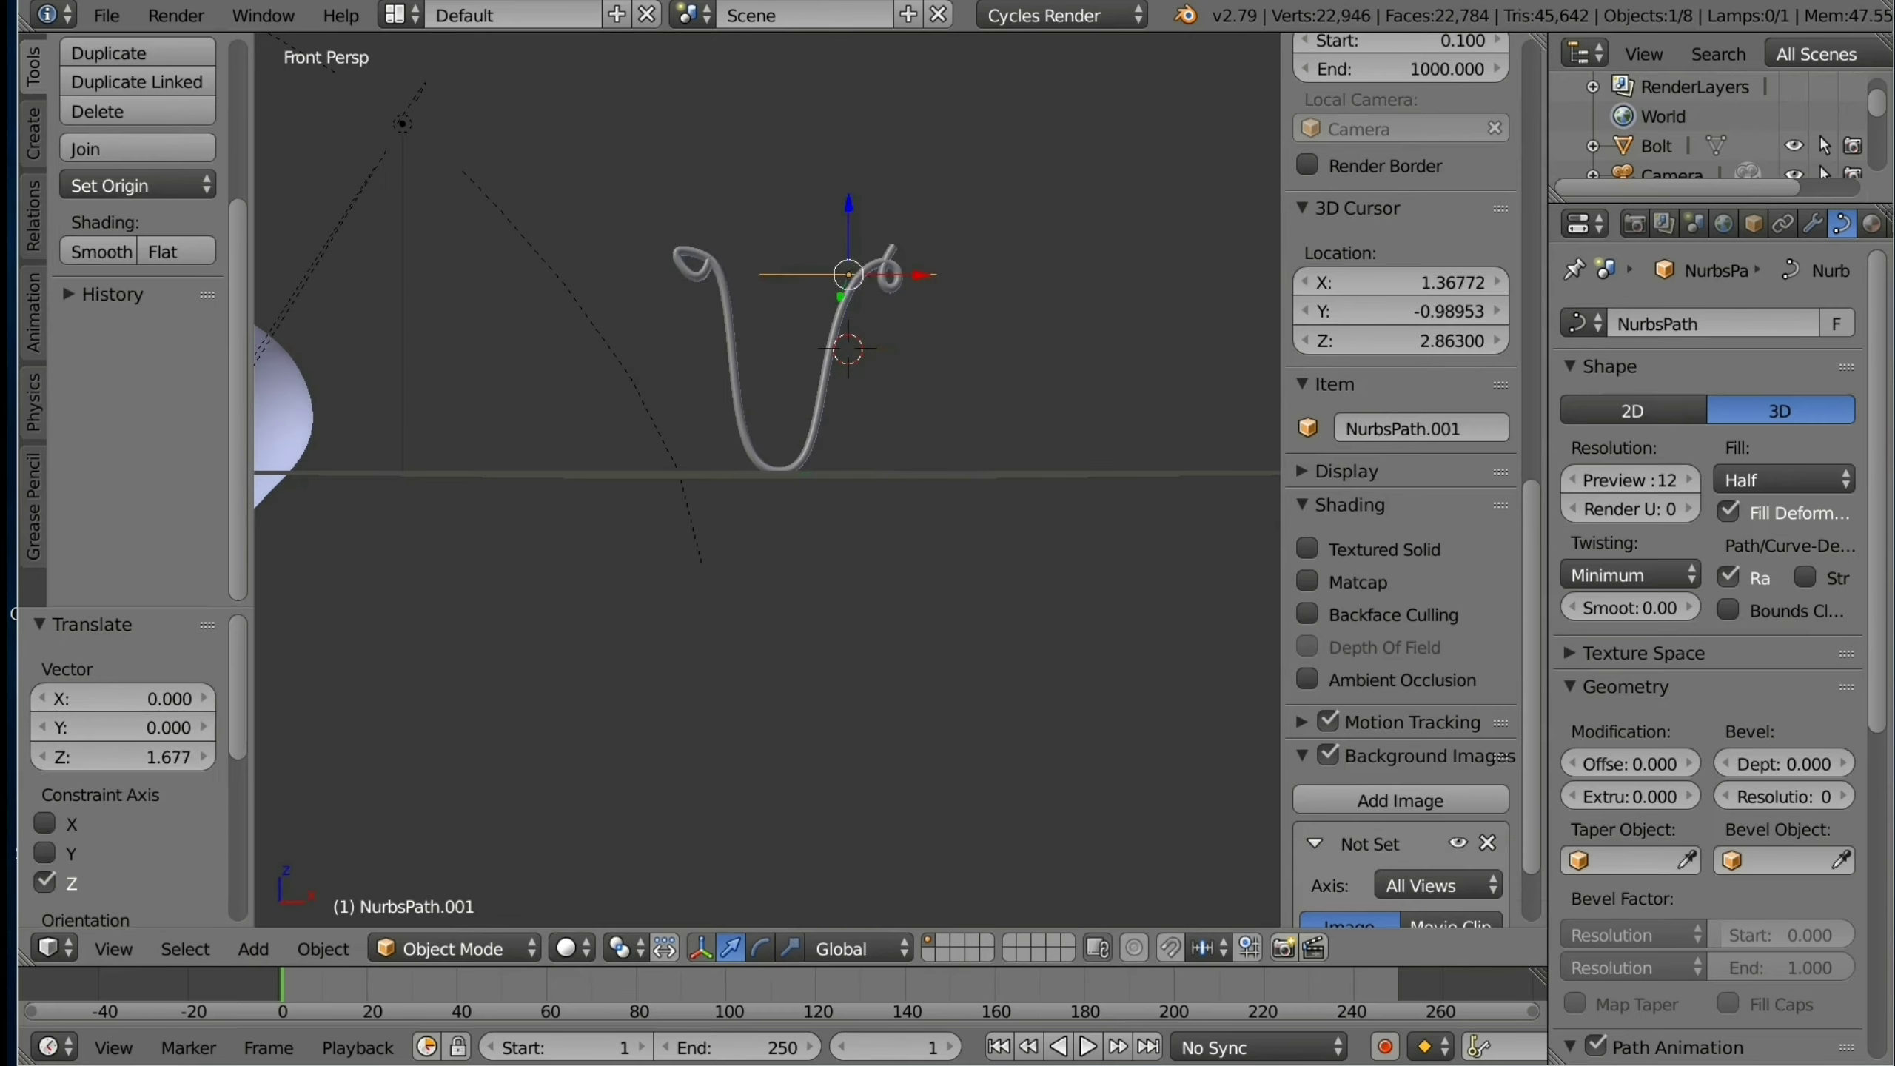
{"action": "key", "text": "g"}
{"action": "key", "text": "x"}
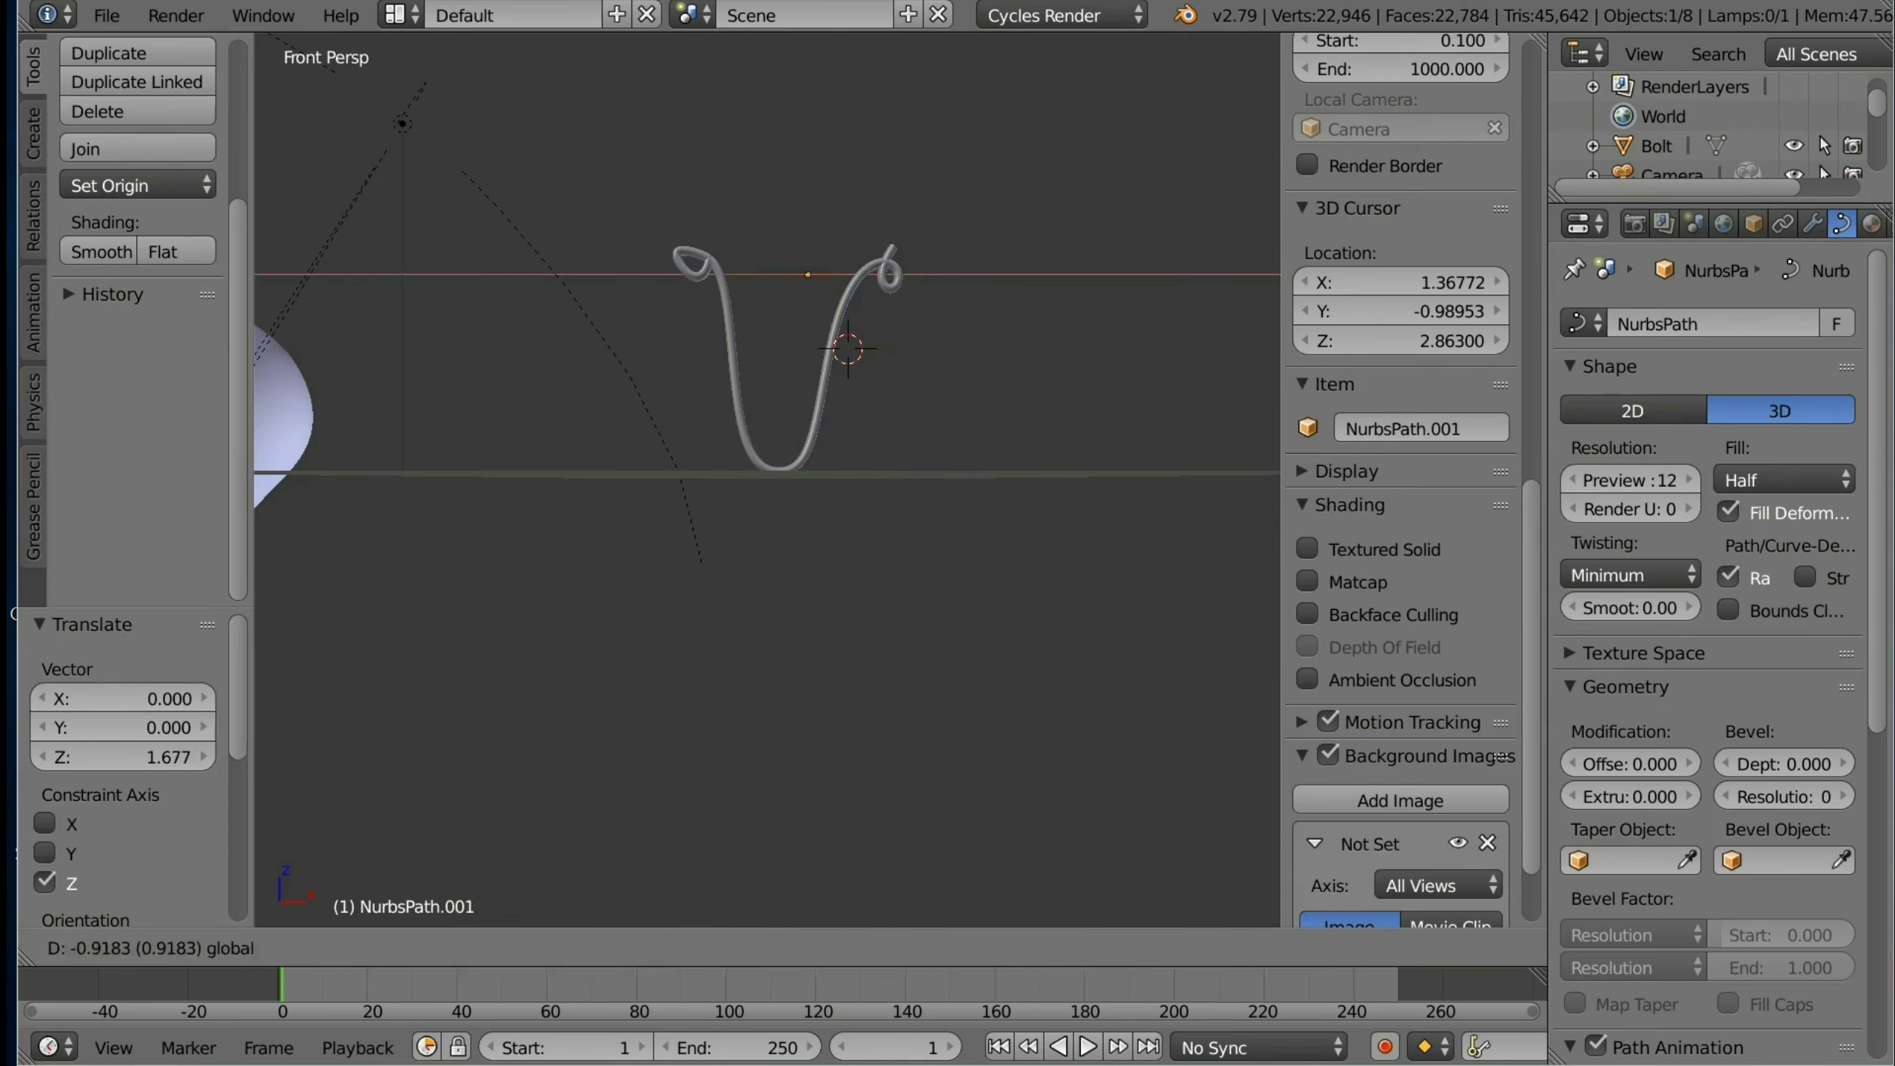
{"action": "key", "text": "Return"}
Step: In Edit Mode, scale the path up to 1.596 and raise its middle point
{"action": "left_click", "coordinate": [455, 949]}
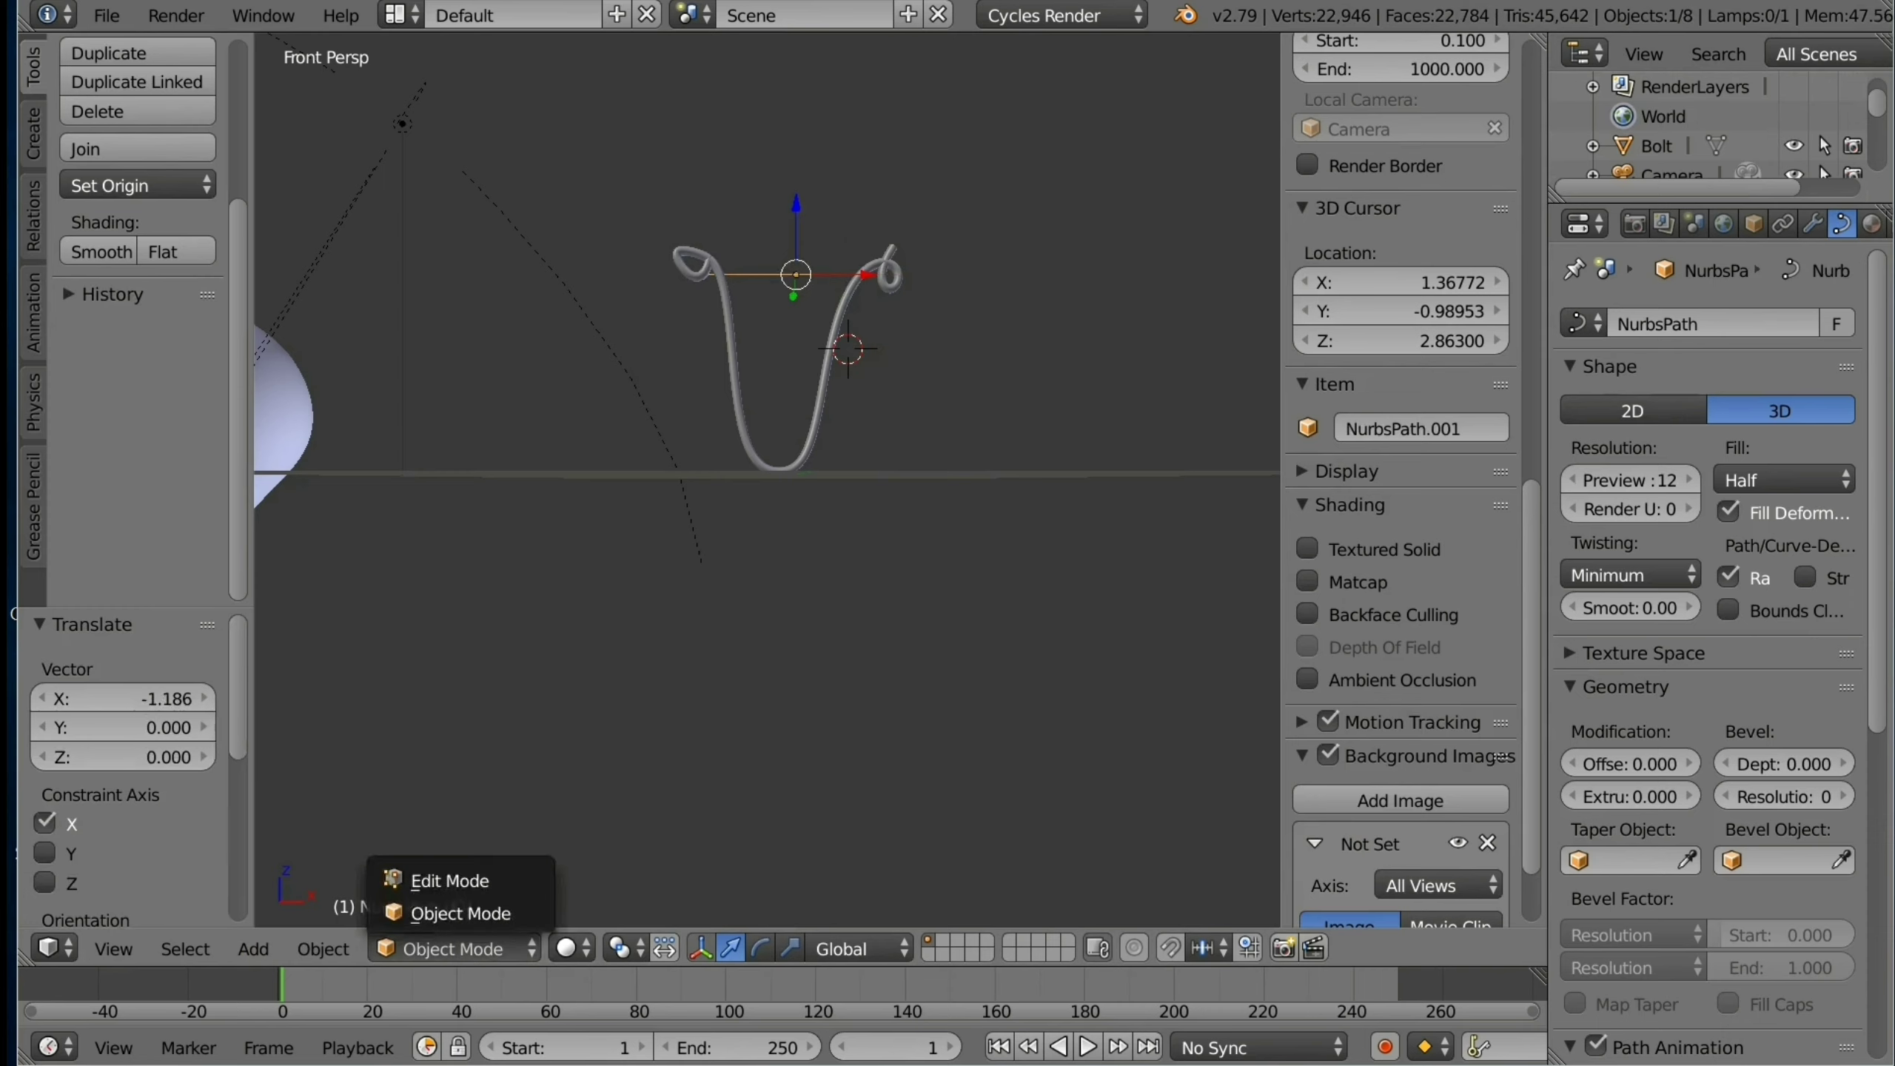
{"action": "left_click", "coordinate": [449, 881]}
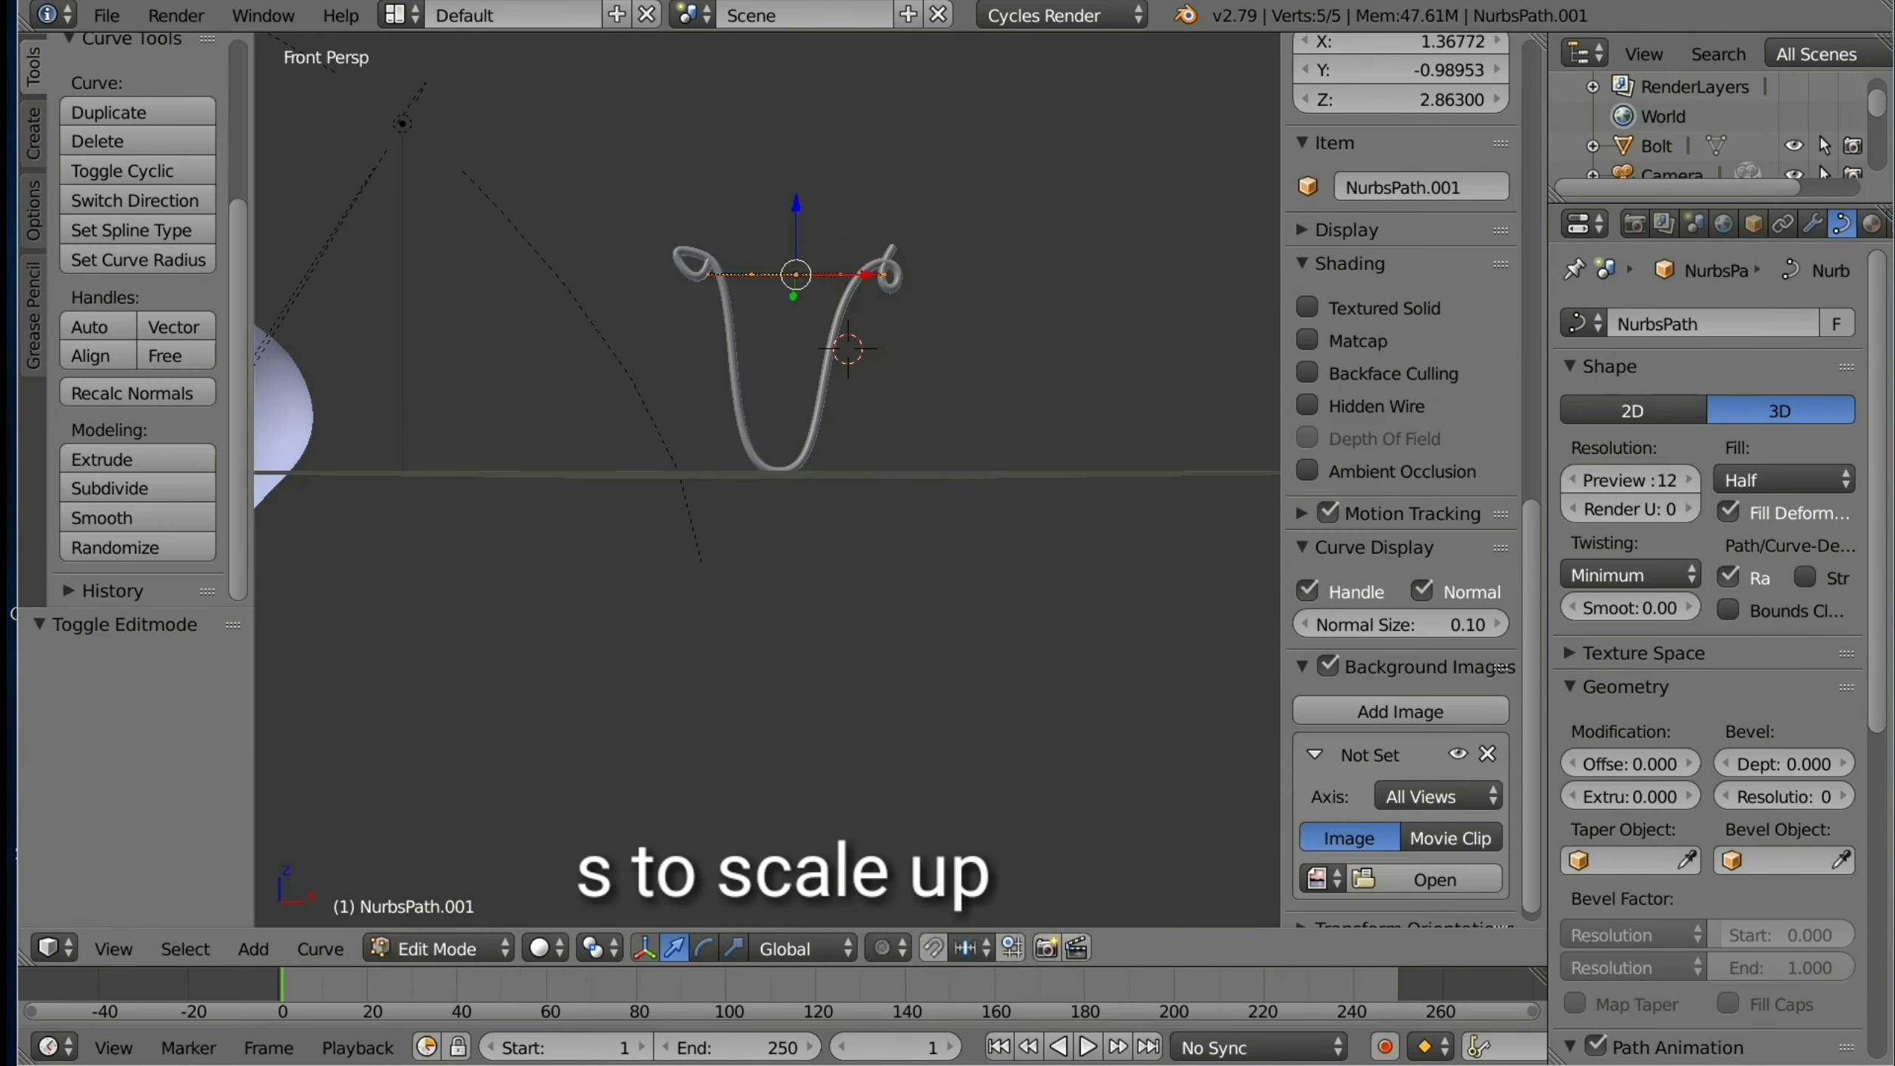
{"action": "key", "text": "s"}
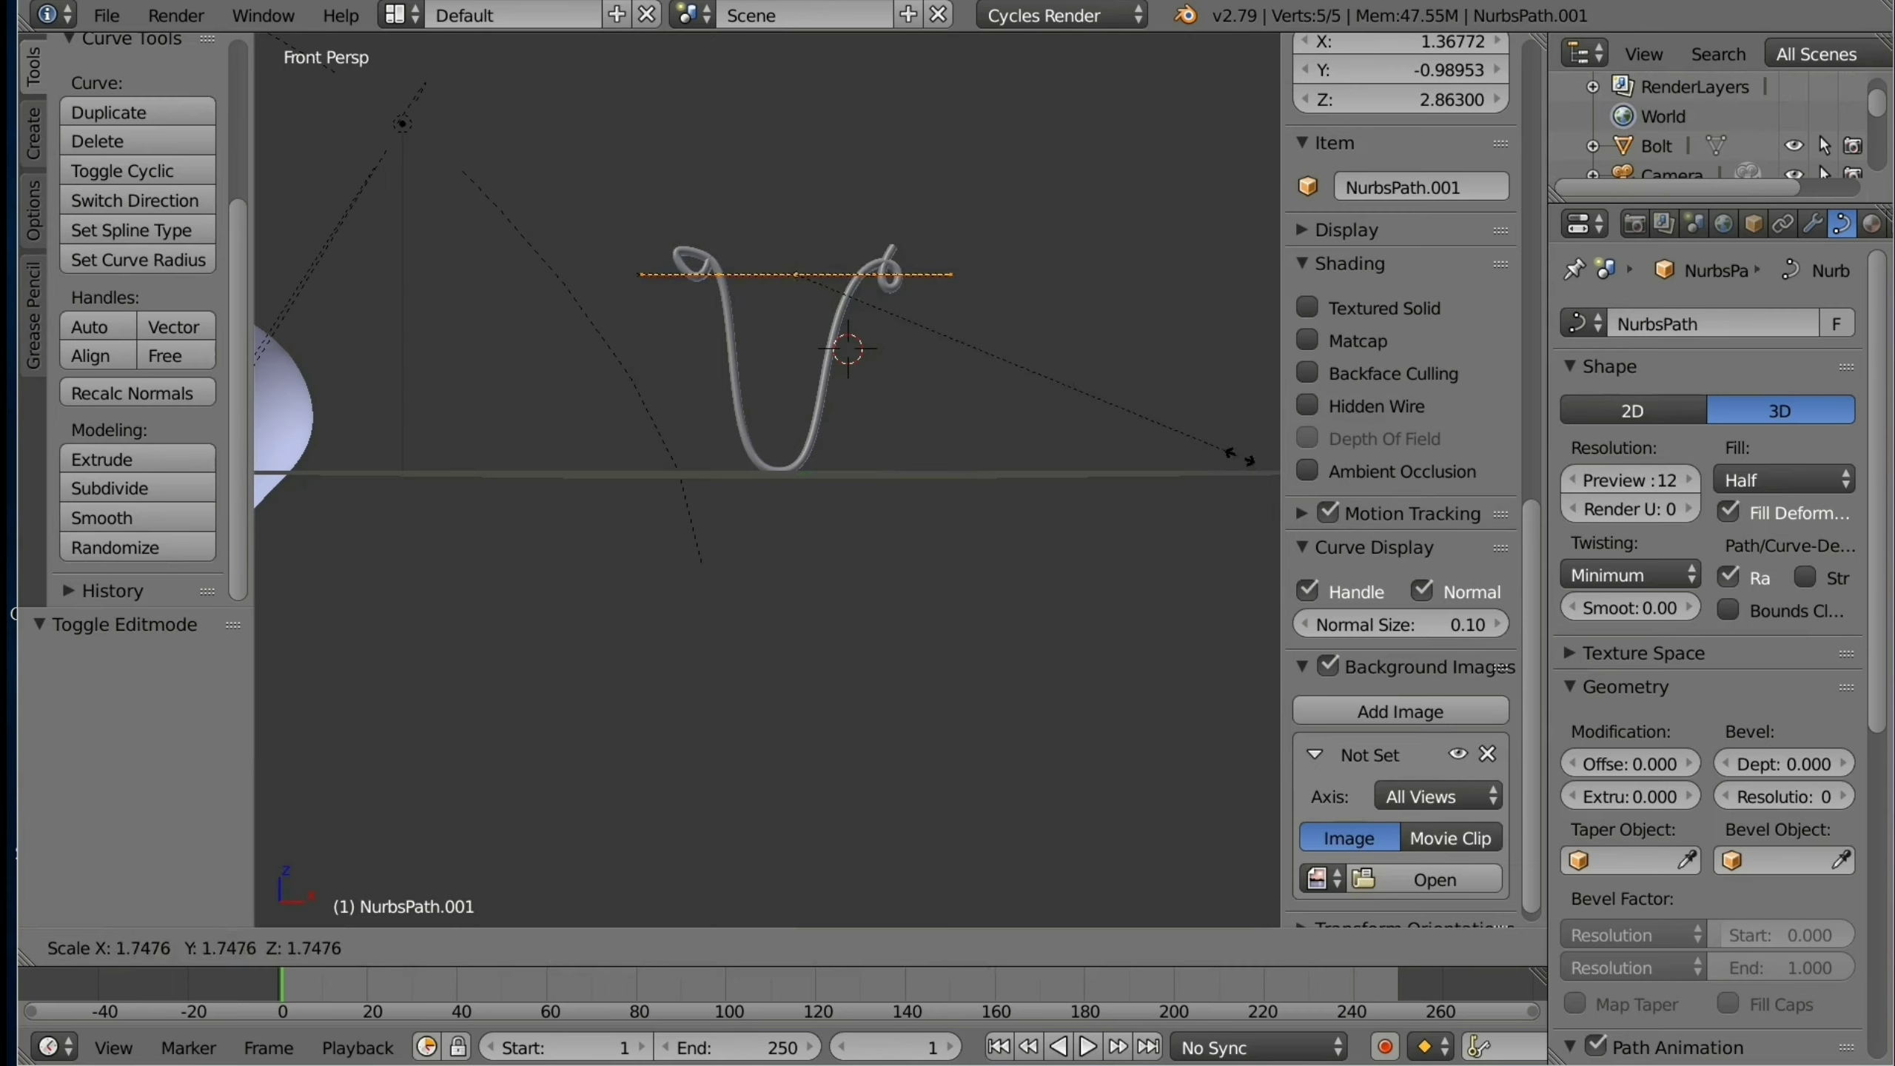
{"action": "left_click", "coordinate": [1185, 468]}
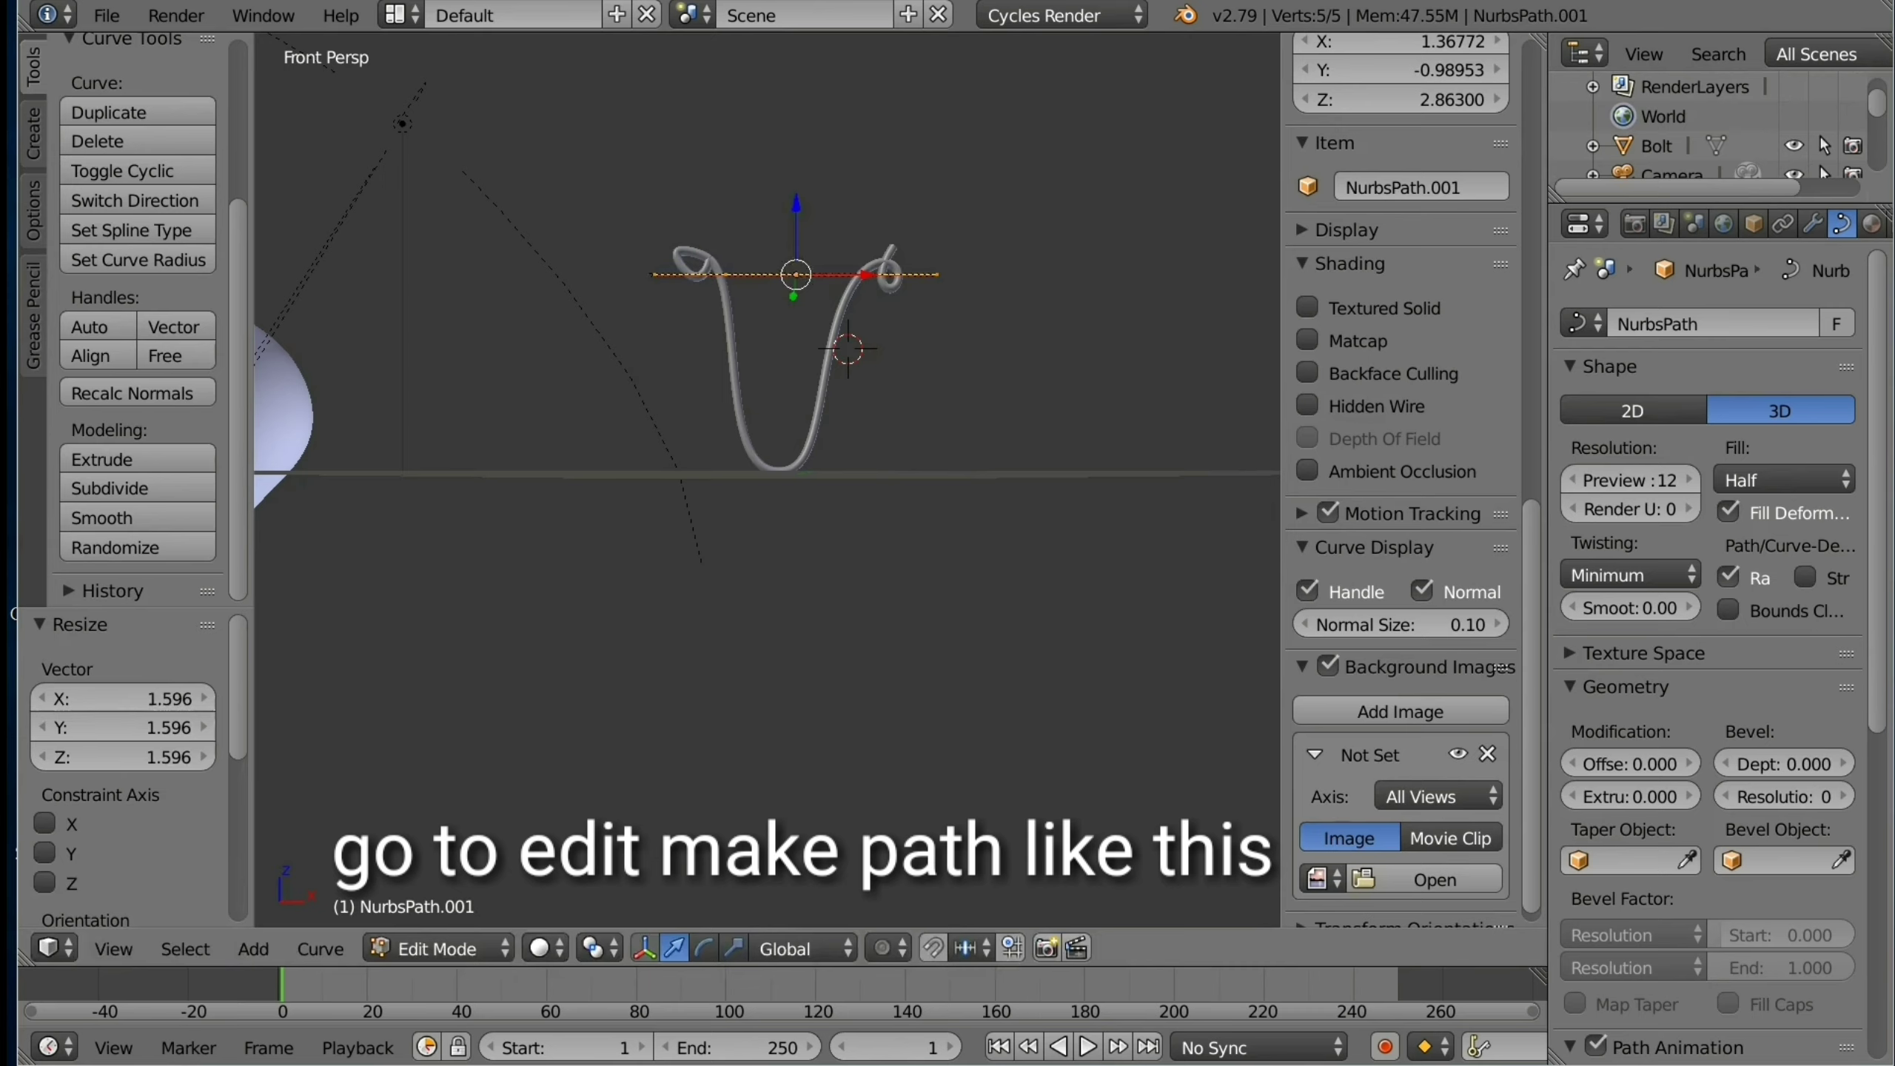
{"action": "right_click", "coordinate": [726, 275]}
{"action": "key", "text": "g"}
{"action": "key", "text": "z"}
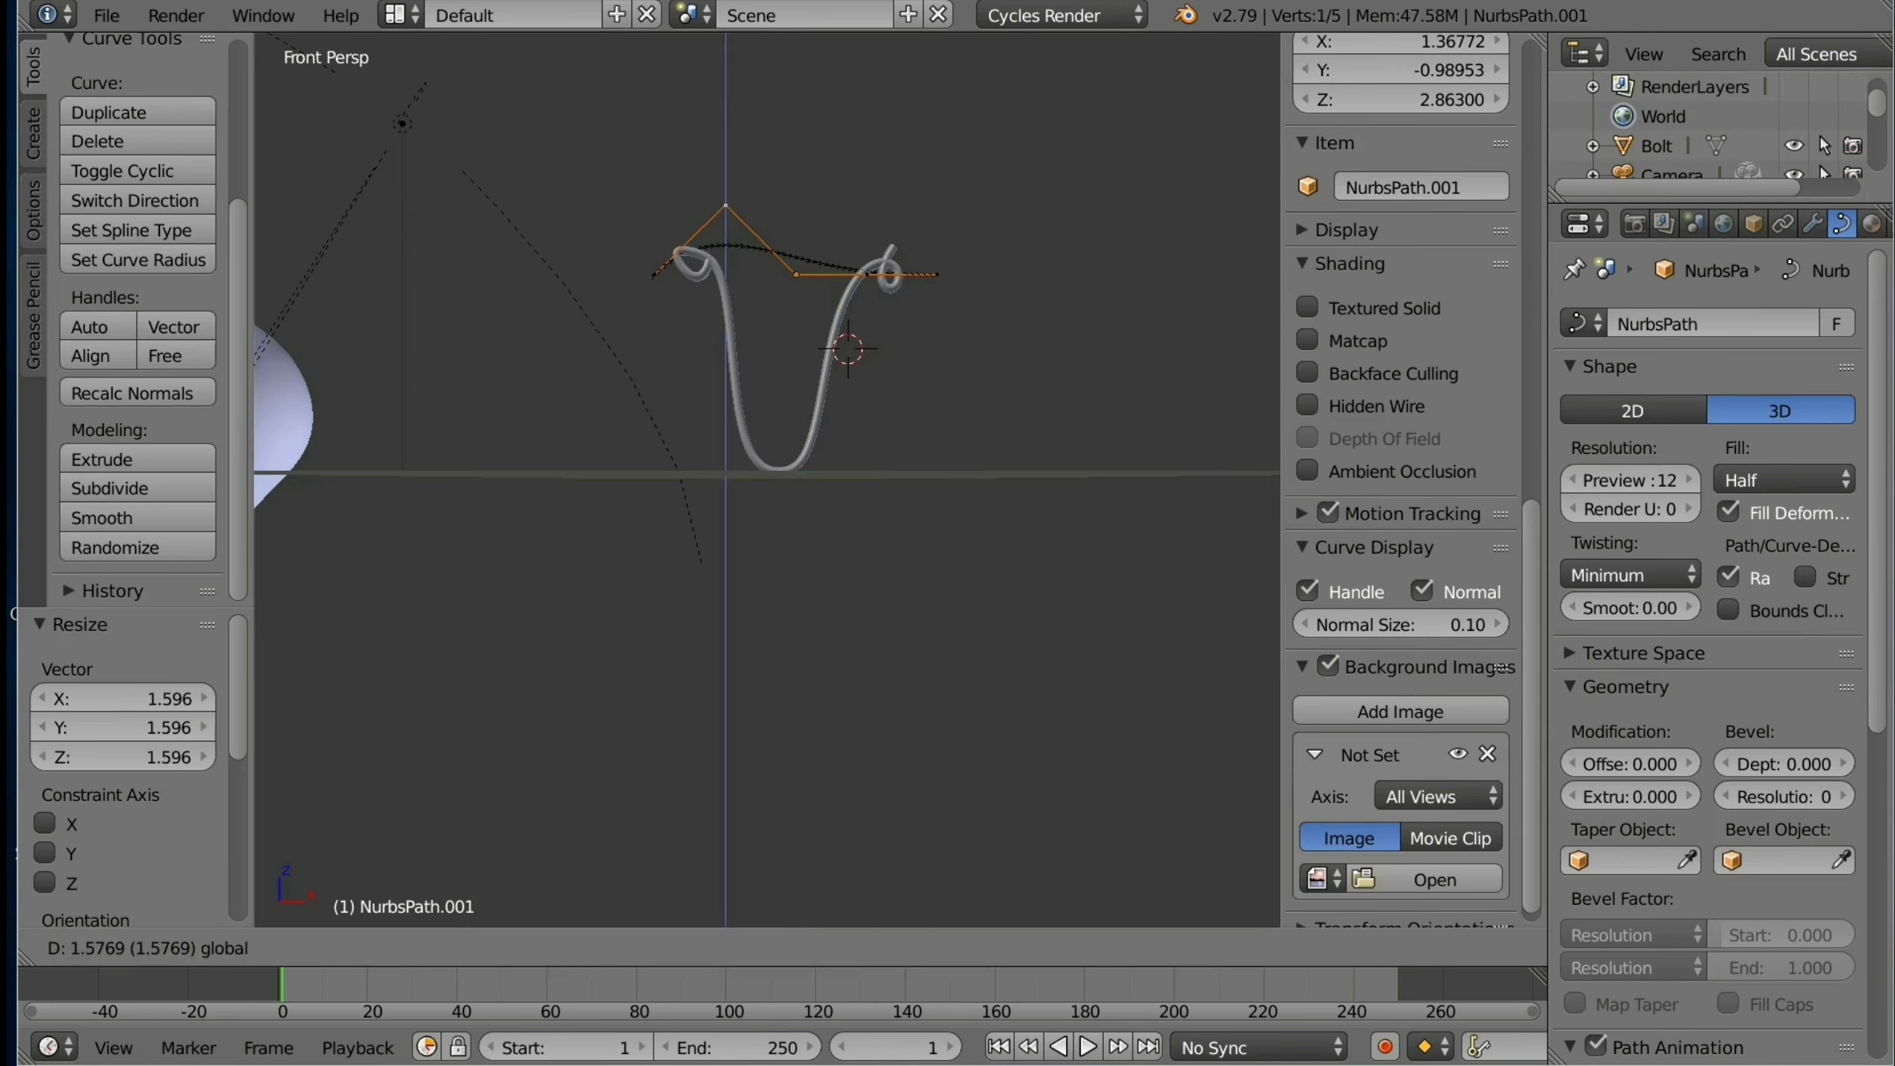
{"action": "key", "text": "Return"}
Step: Raise the right control point into a tall peak and move the left point up-right
{"action": "right_click", "coordinate": [796, 274]}
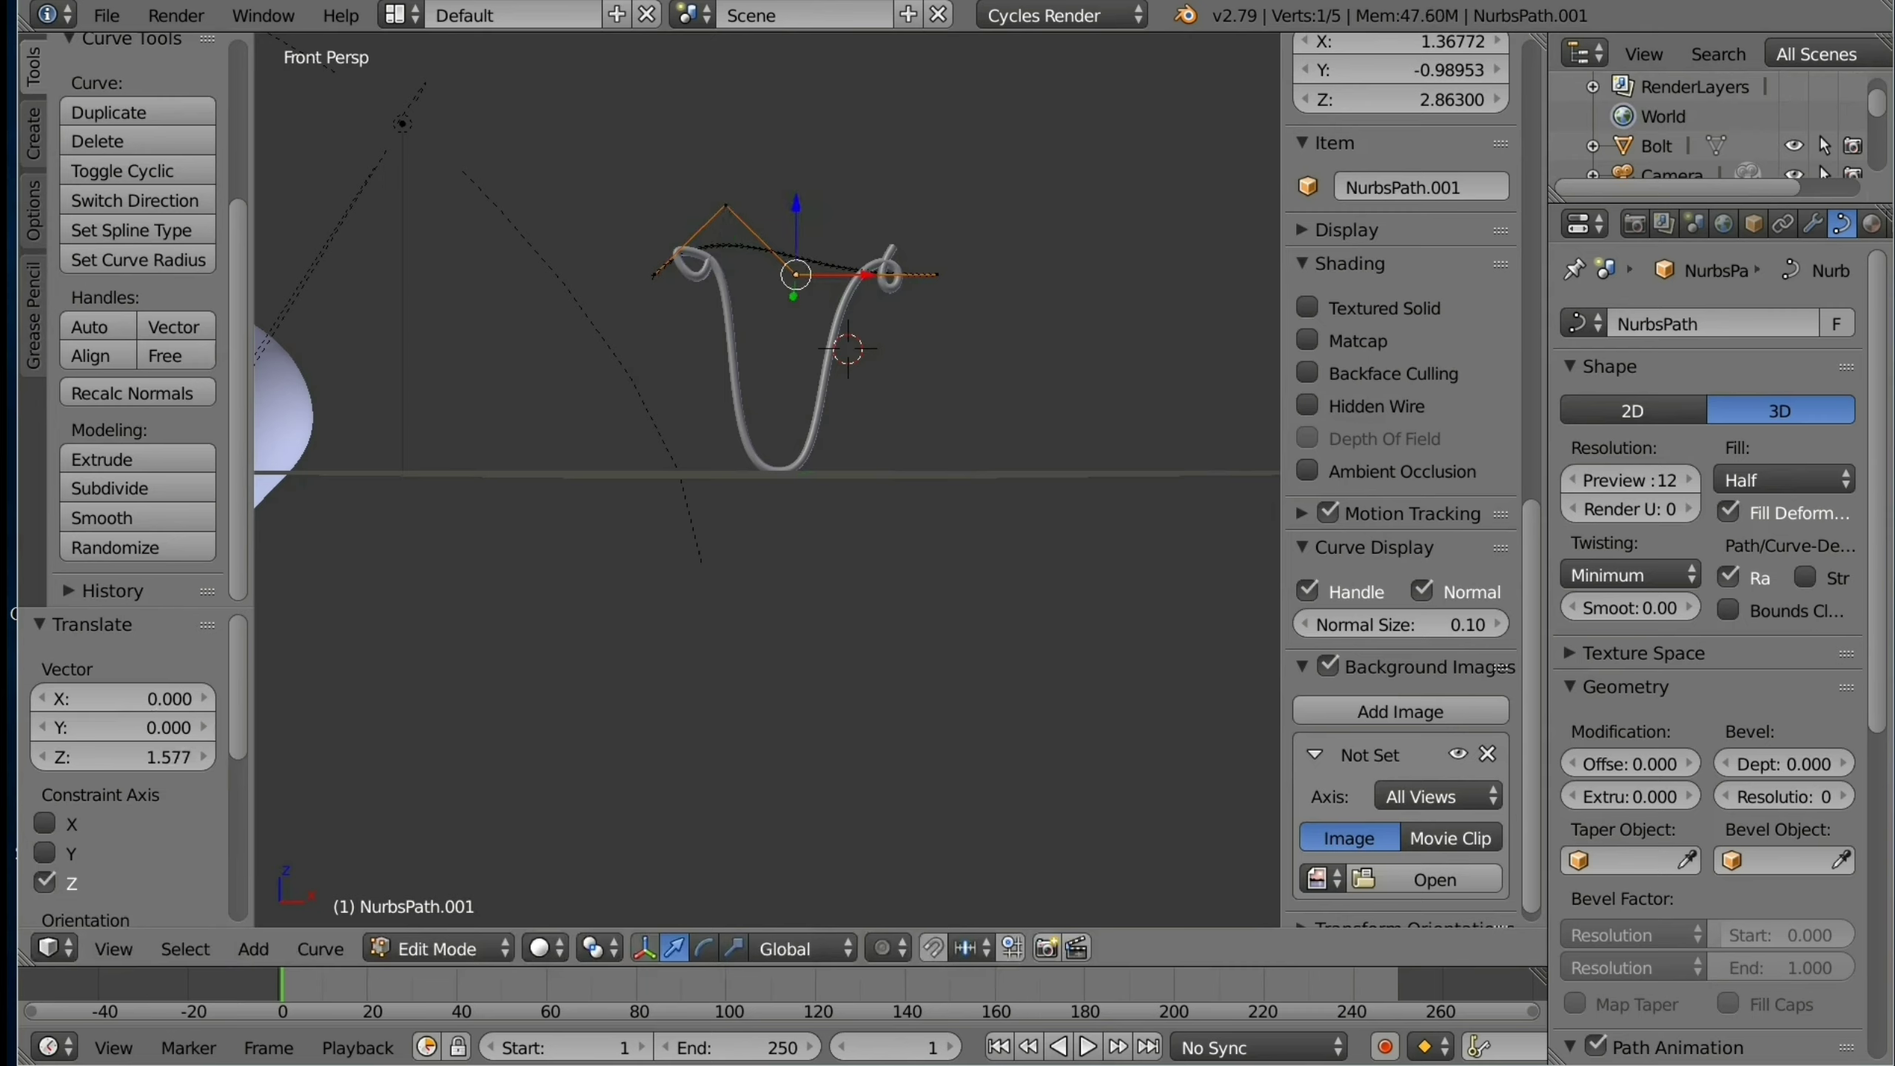
{"action": "key", "text": "g"}
{"action": "key", "text": "z"}
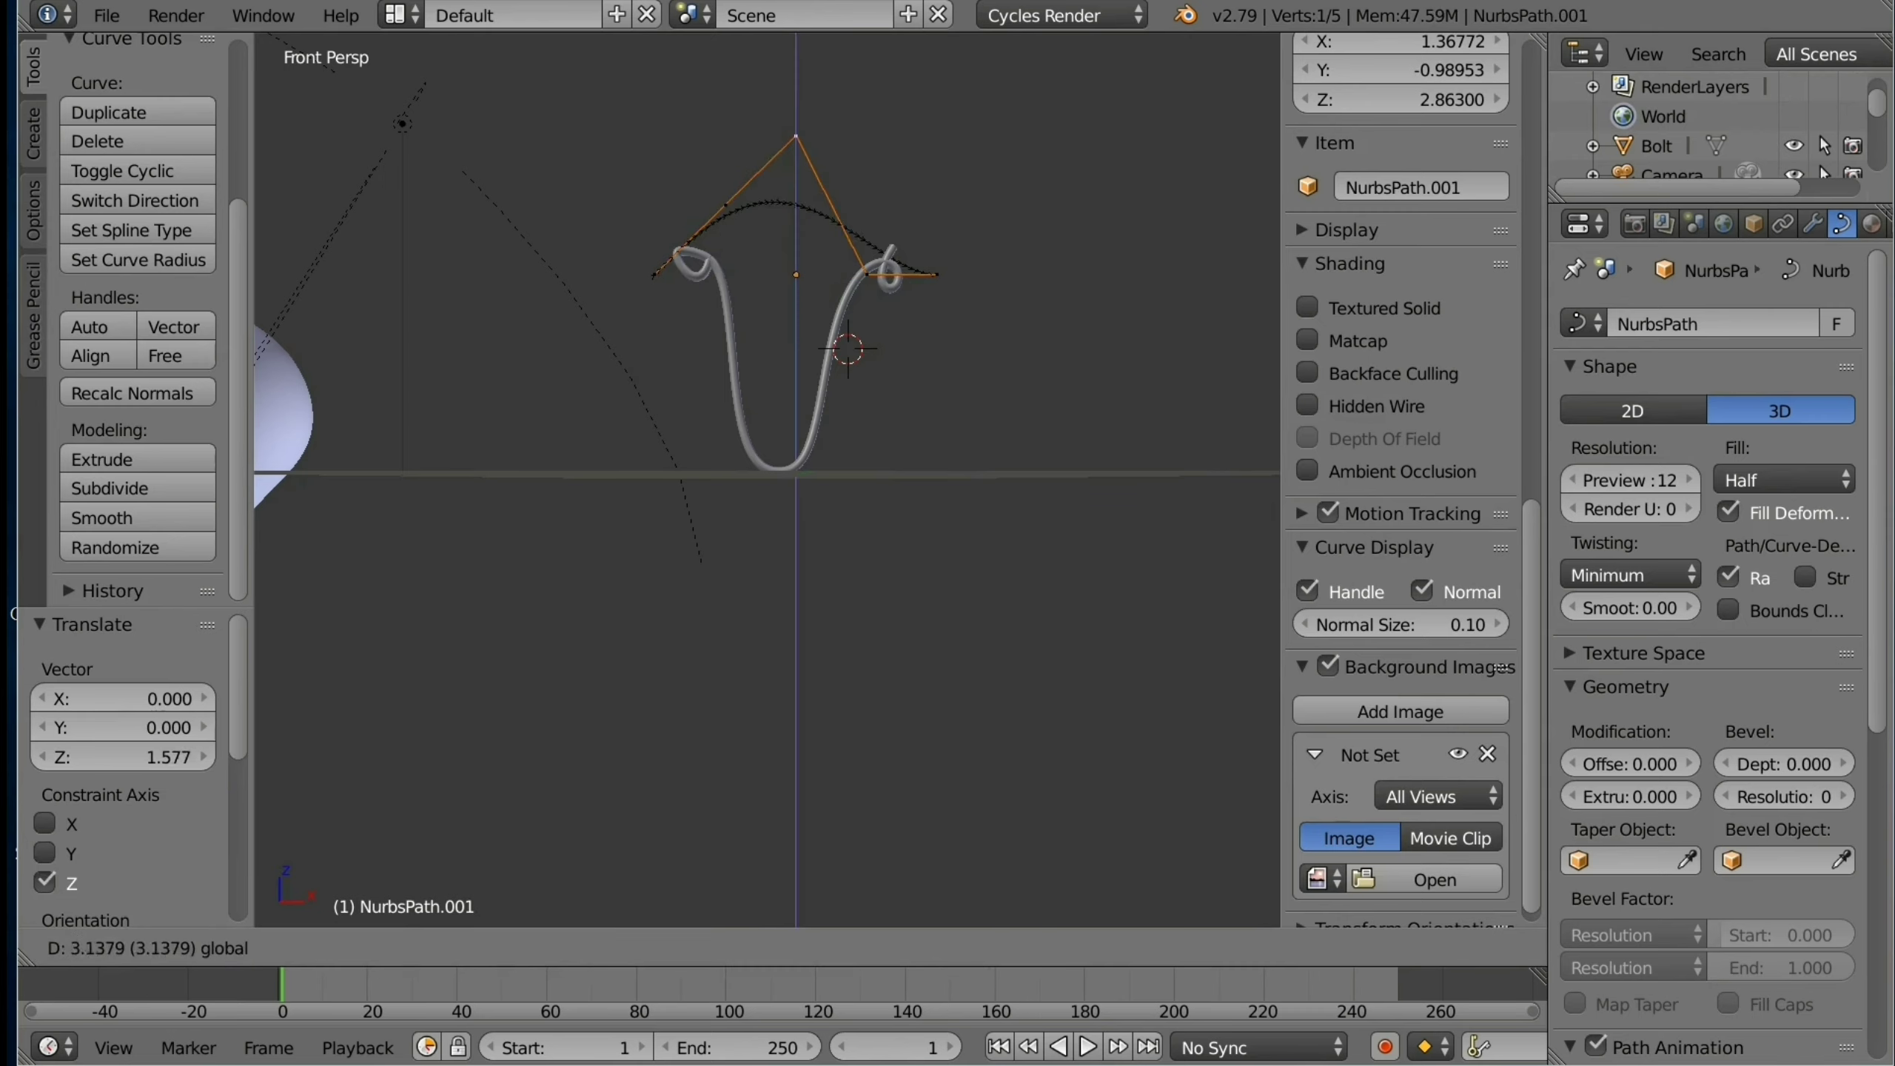
{"action": "key", "text": "Return"}
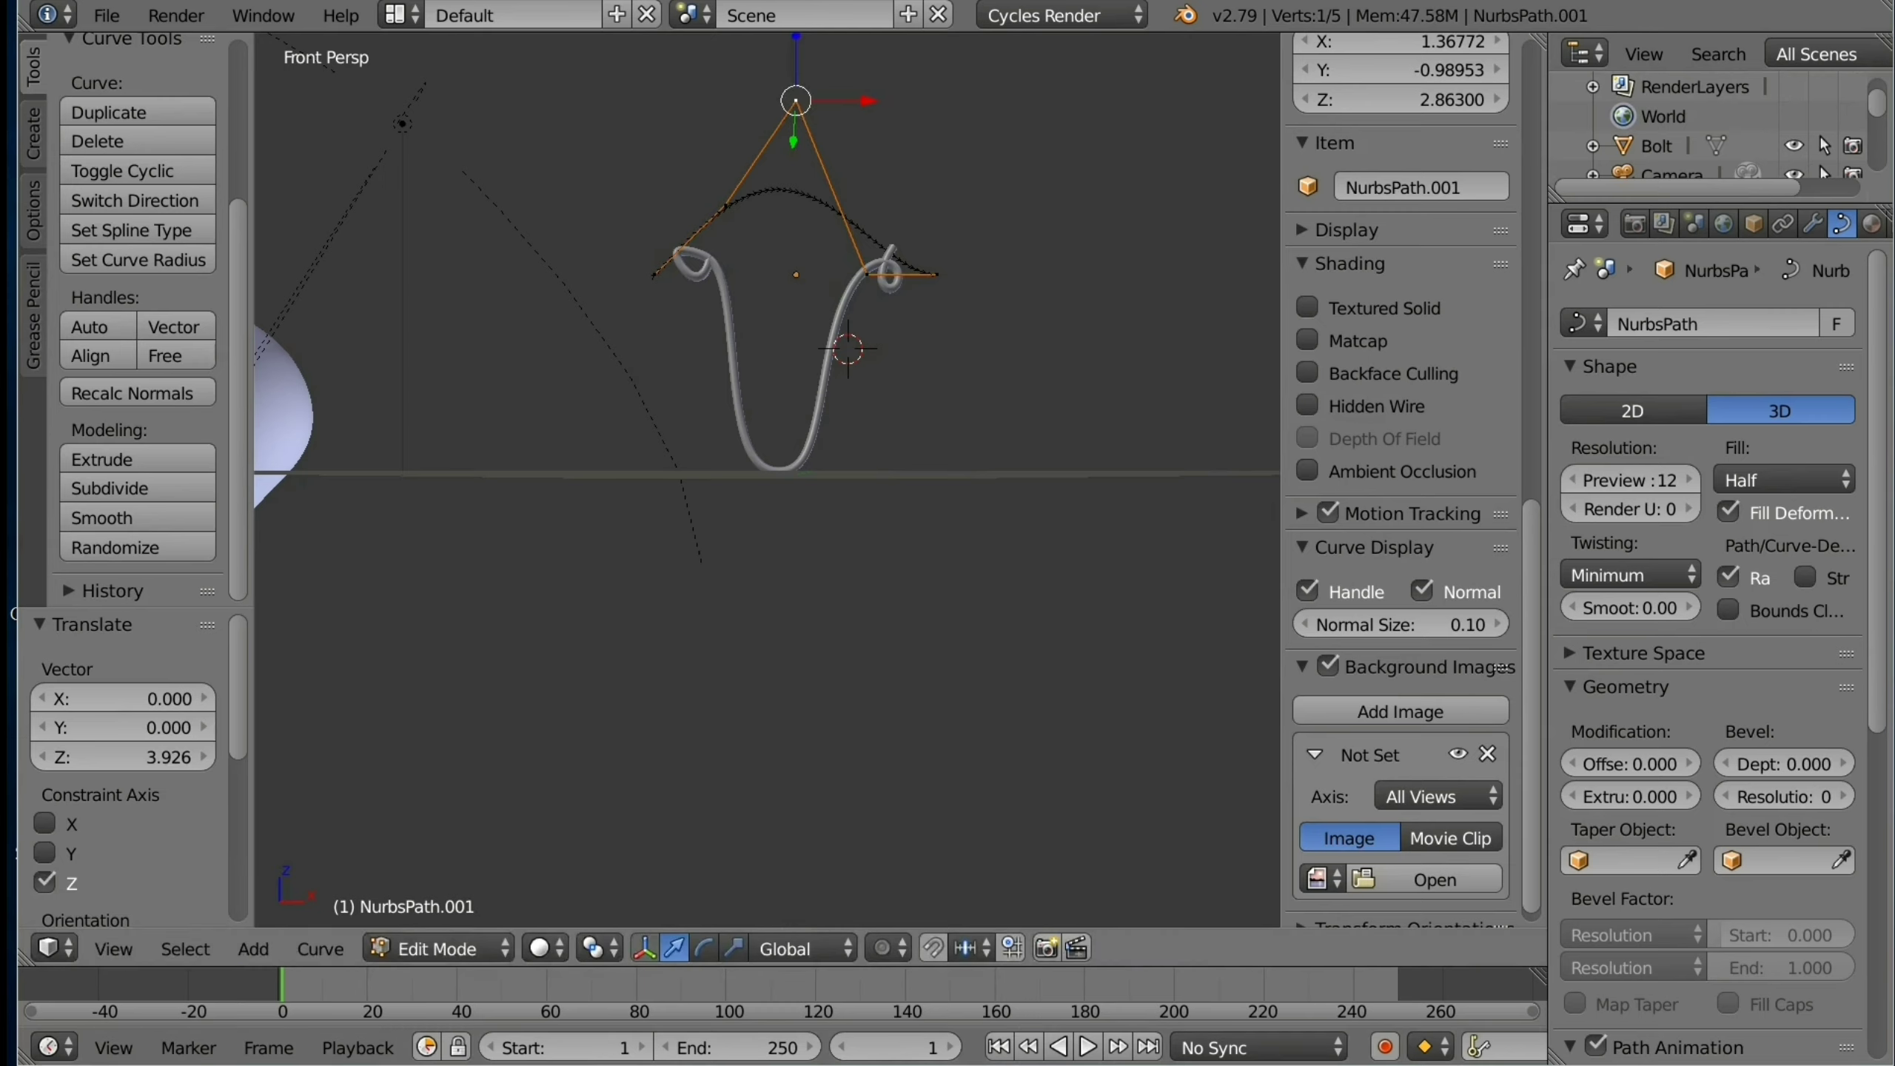
{"action": "right_click", "coordinate": [655, 275]}
{"action": "key", "text": "g"}
{"action": "key", "text": "z"}
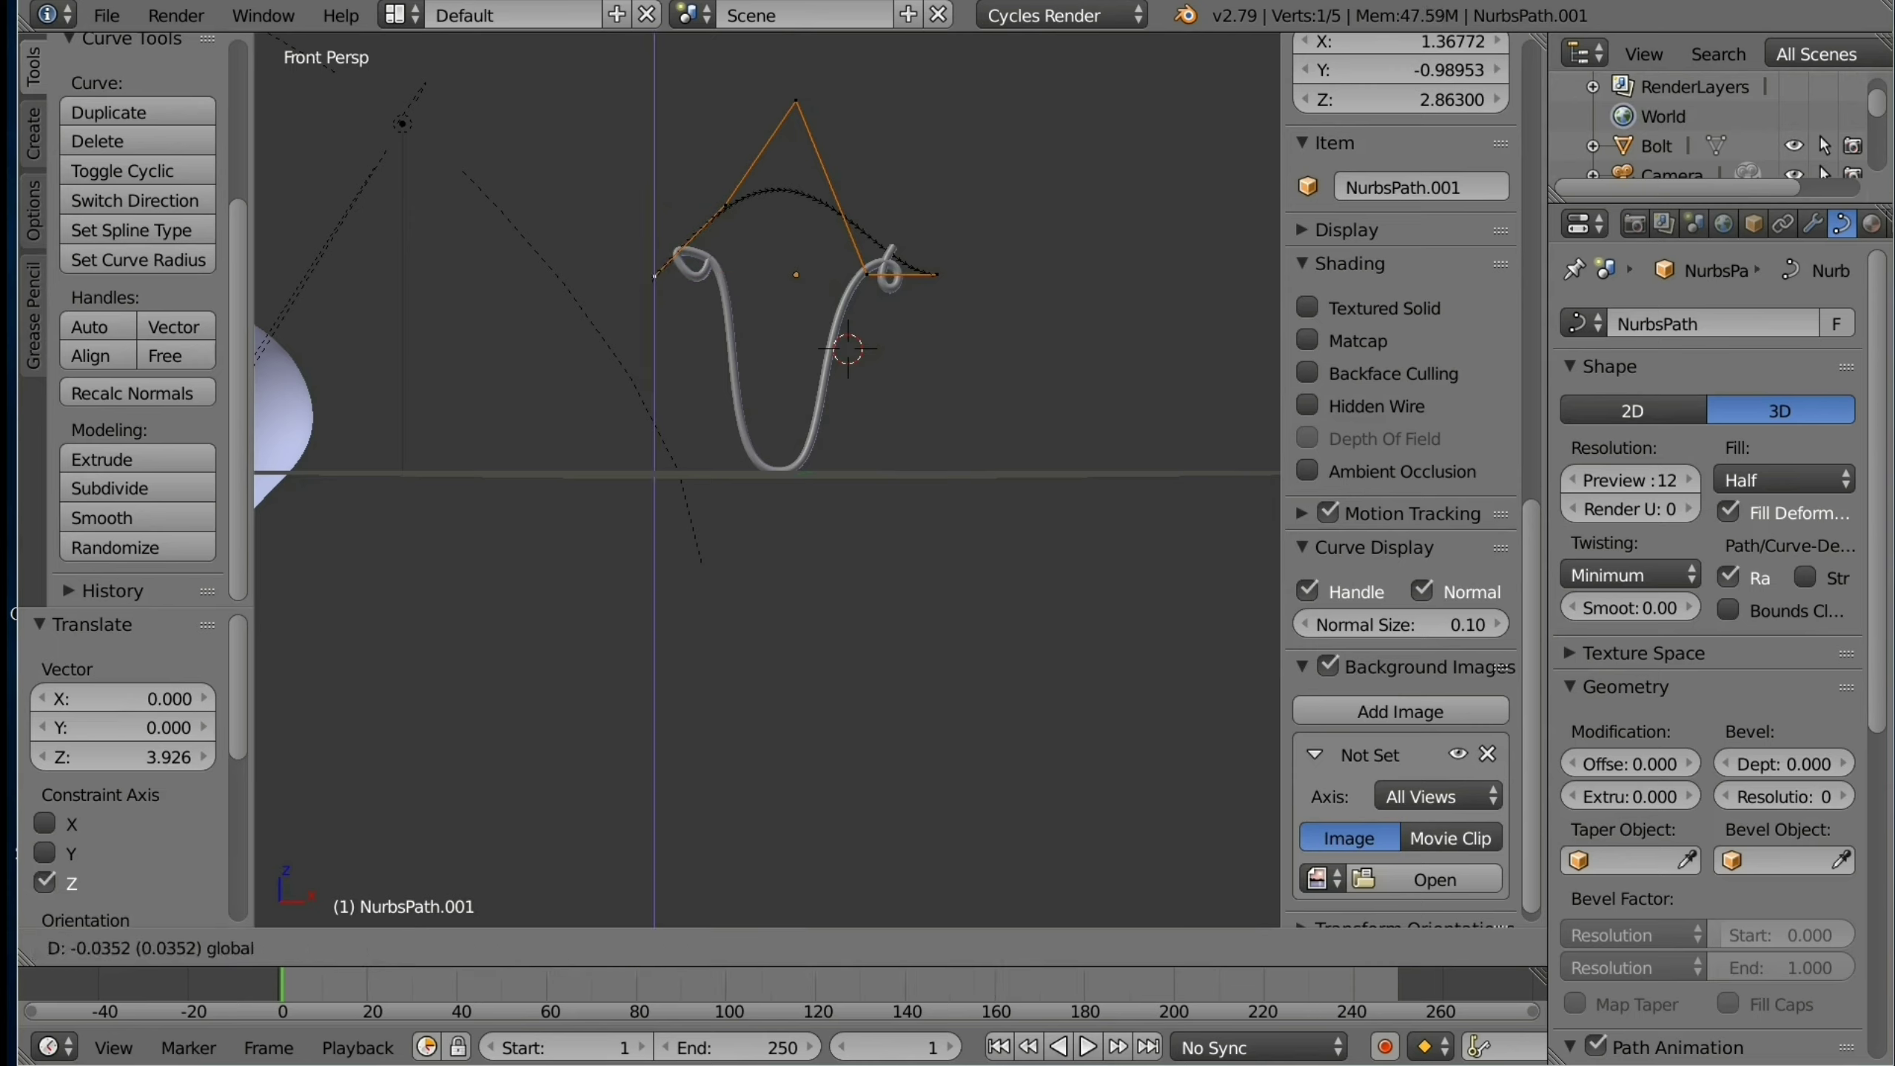
{"action": "key", "text": "Return"}
{"action": "key", "text": "g"}
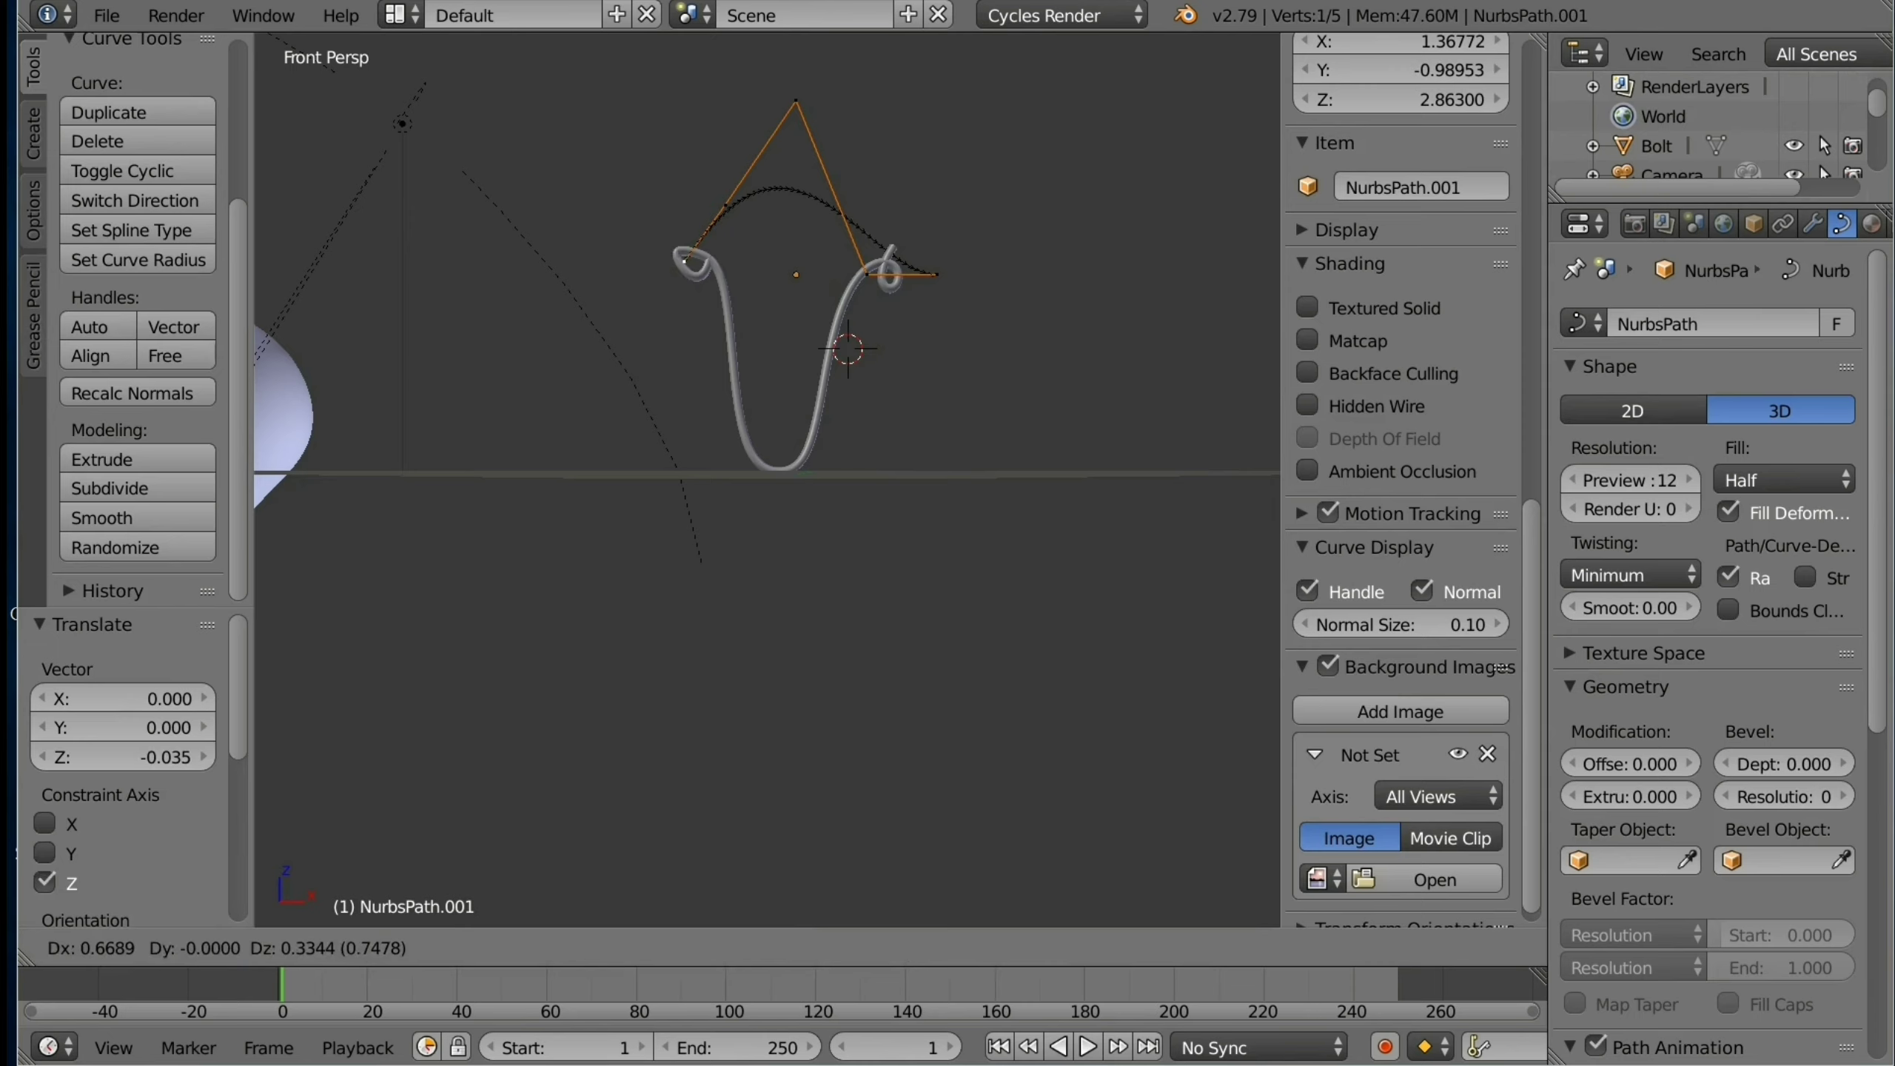
{"action": "key", "text": "Return"}
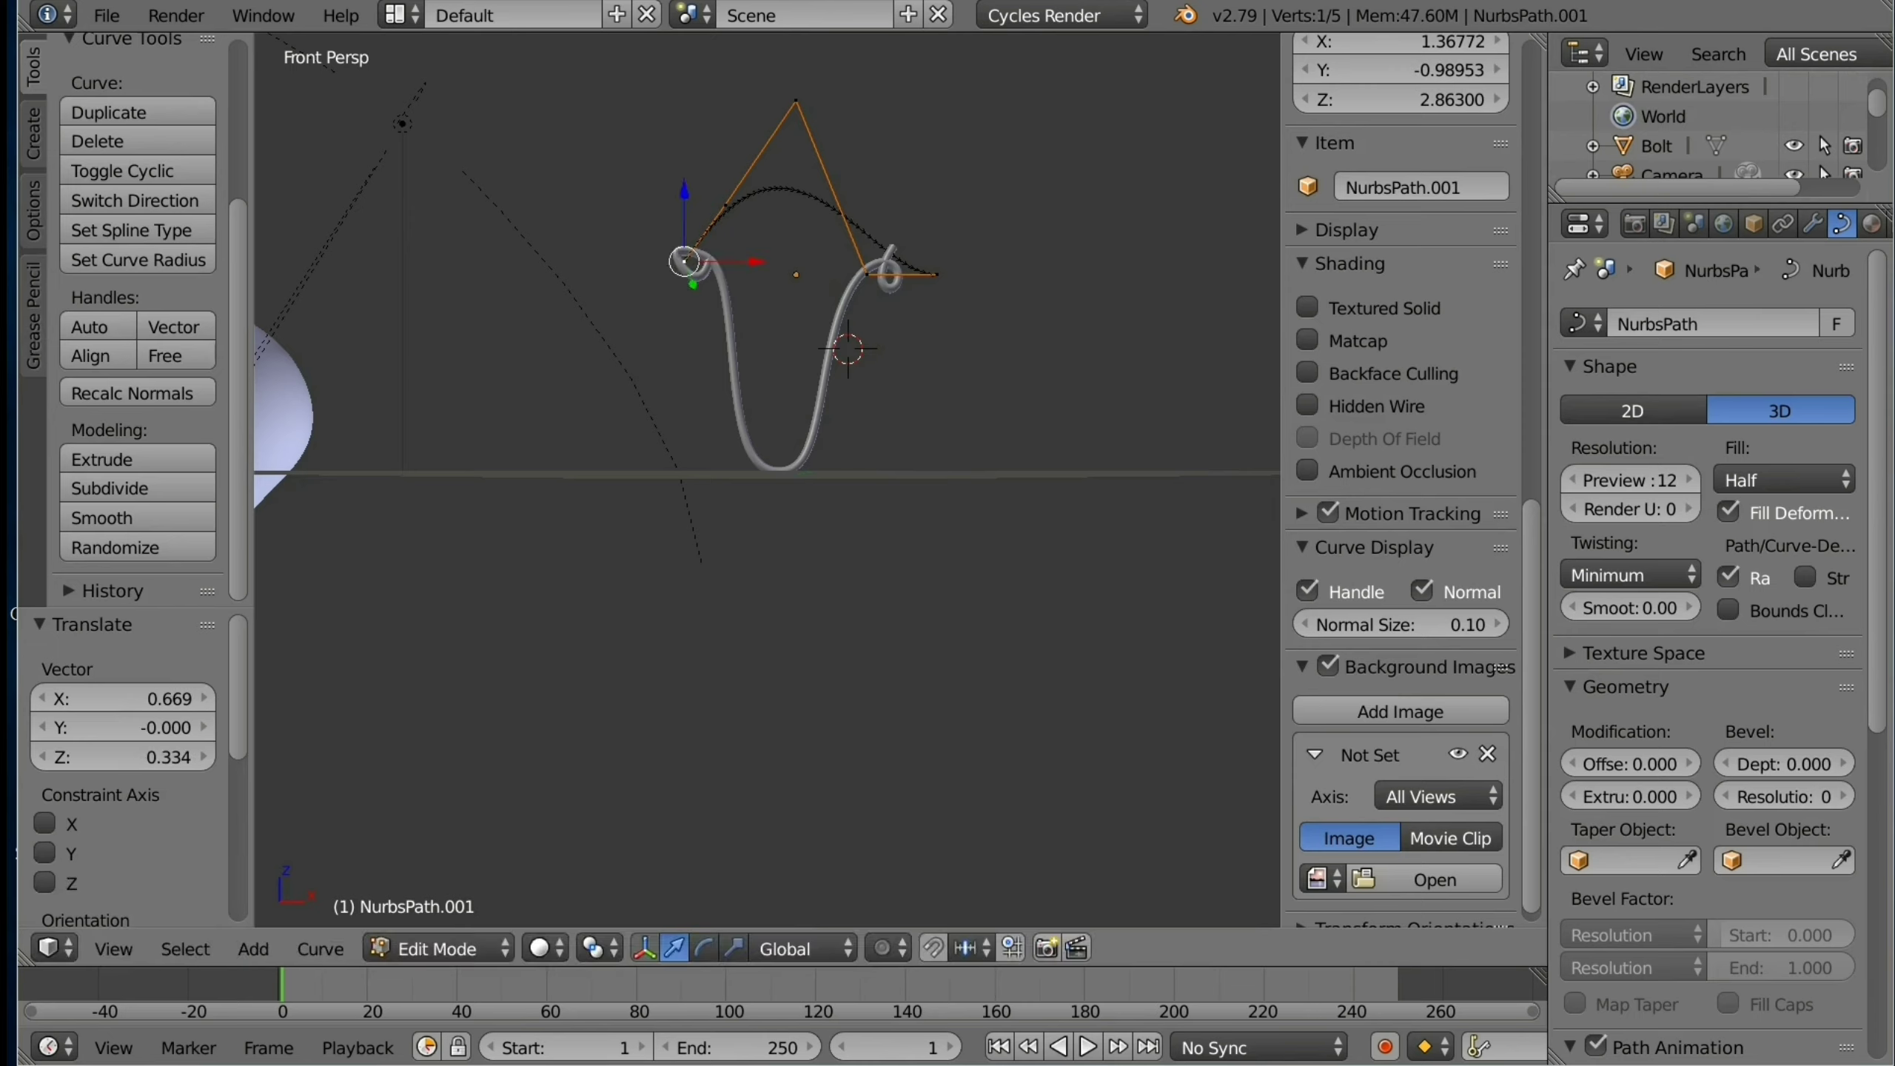
Step: Move the right end point left, extrude a new end point, and return to Object Mode
{"action": "right_click", "coordinate": [938, 274]}
{"action": "key", "text": "g"}
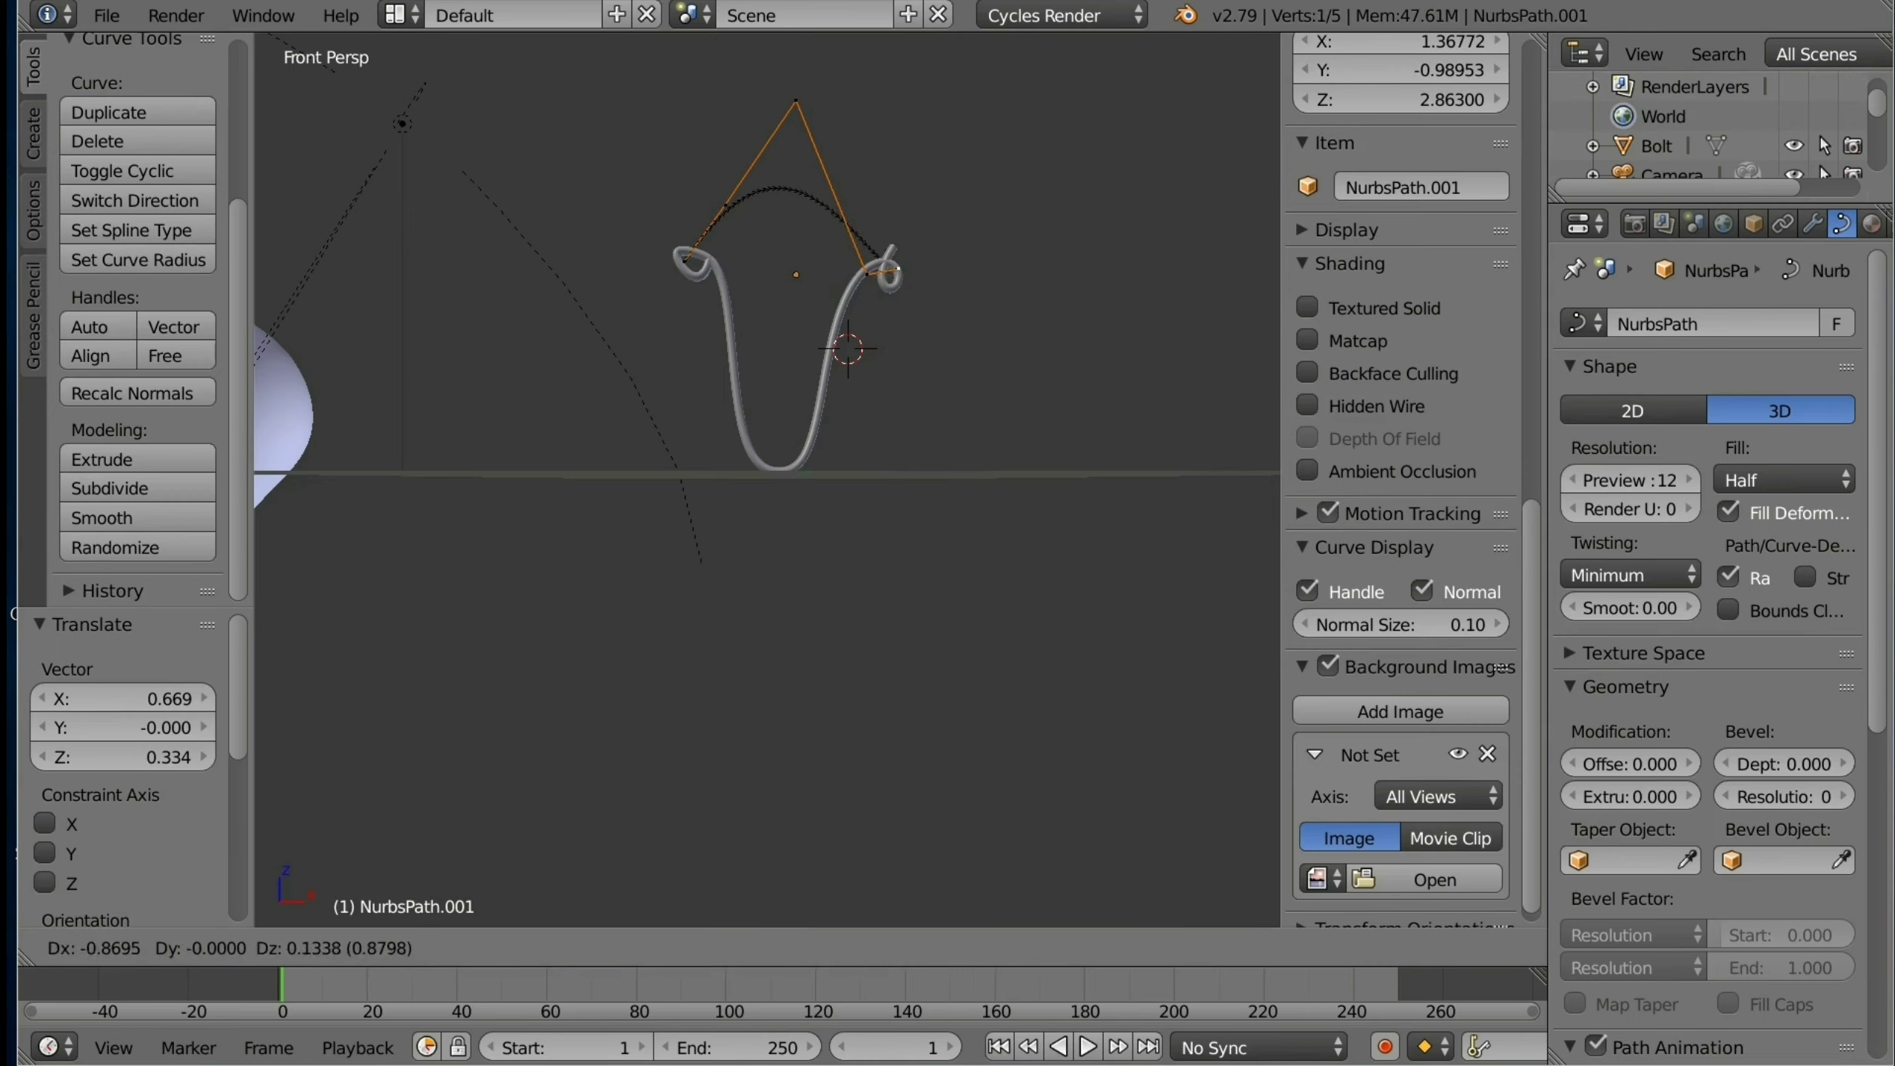
{"action": "key", "text": "Return"}
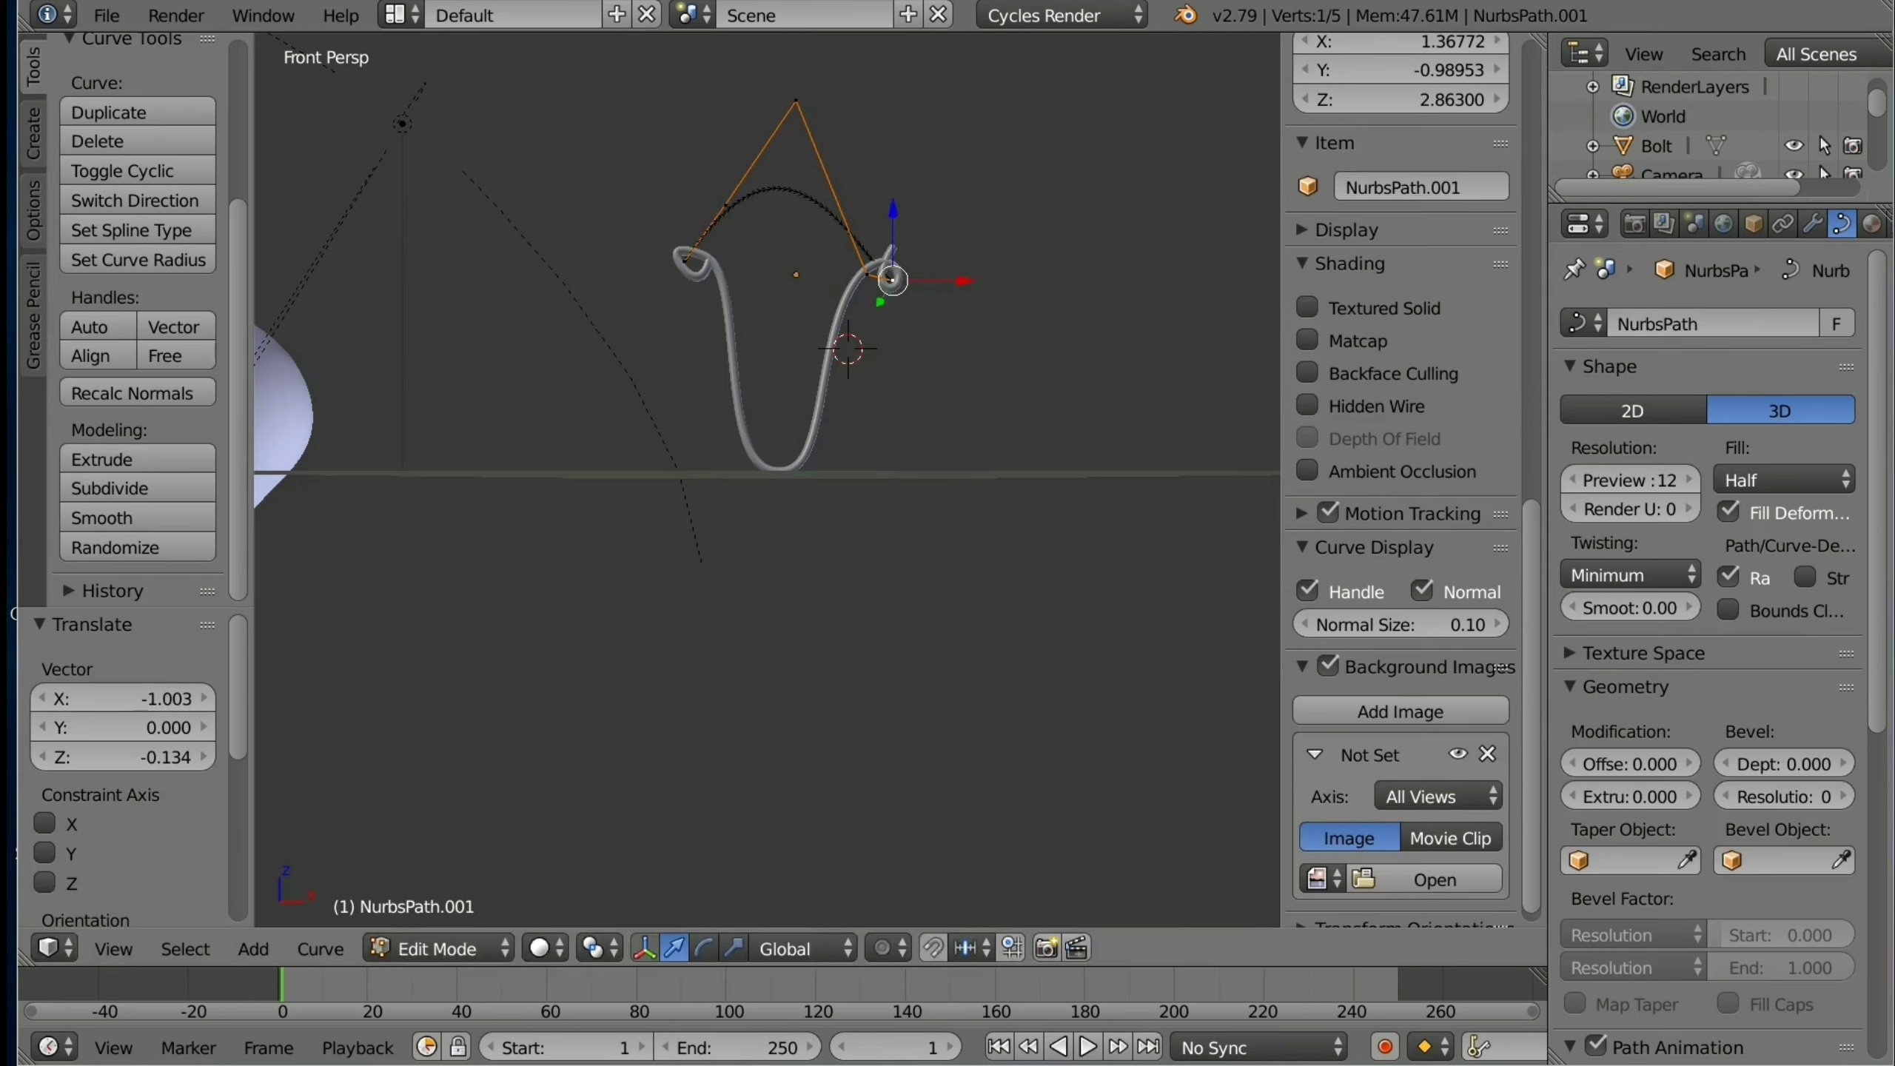
{"action": "key", "text": "e"}
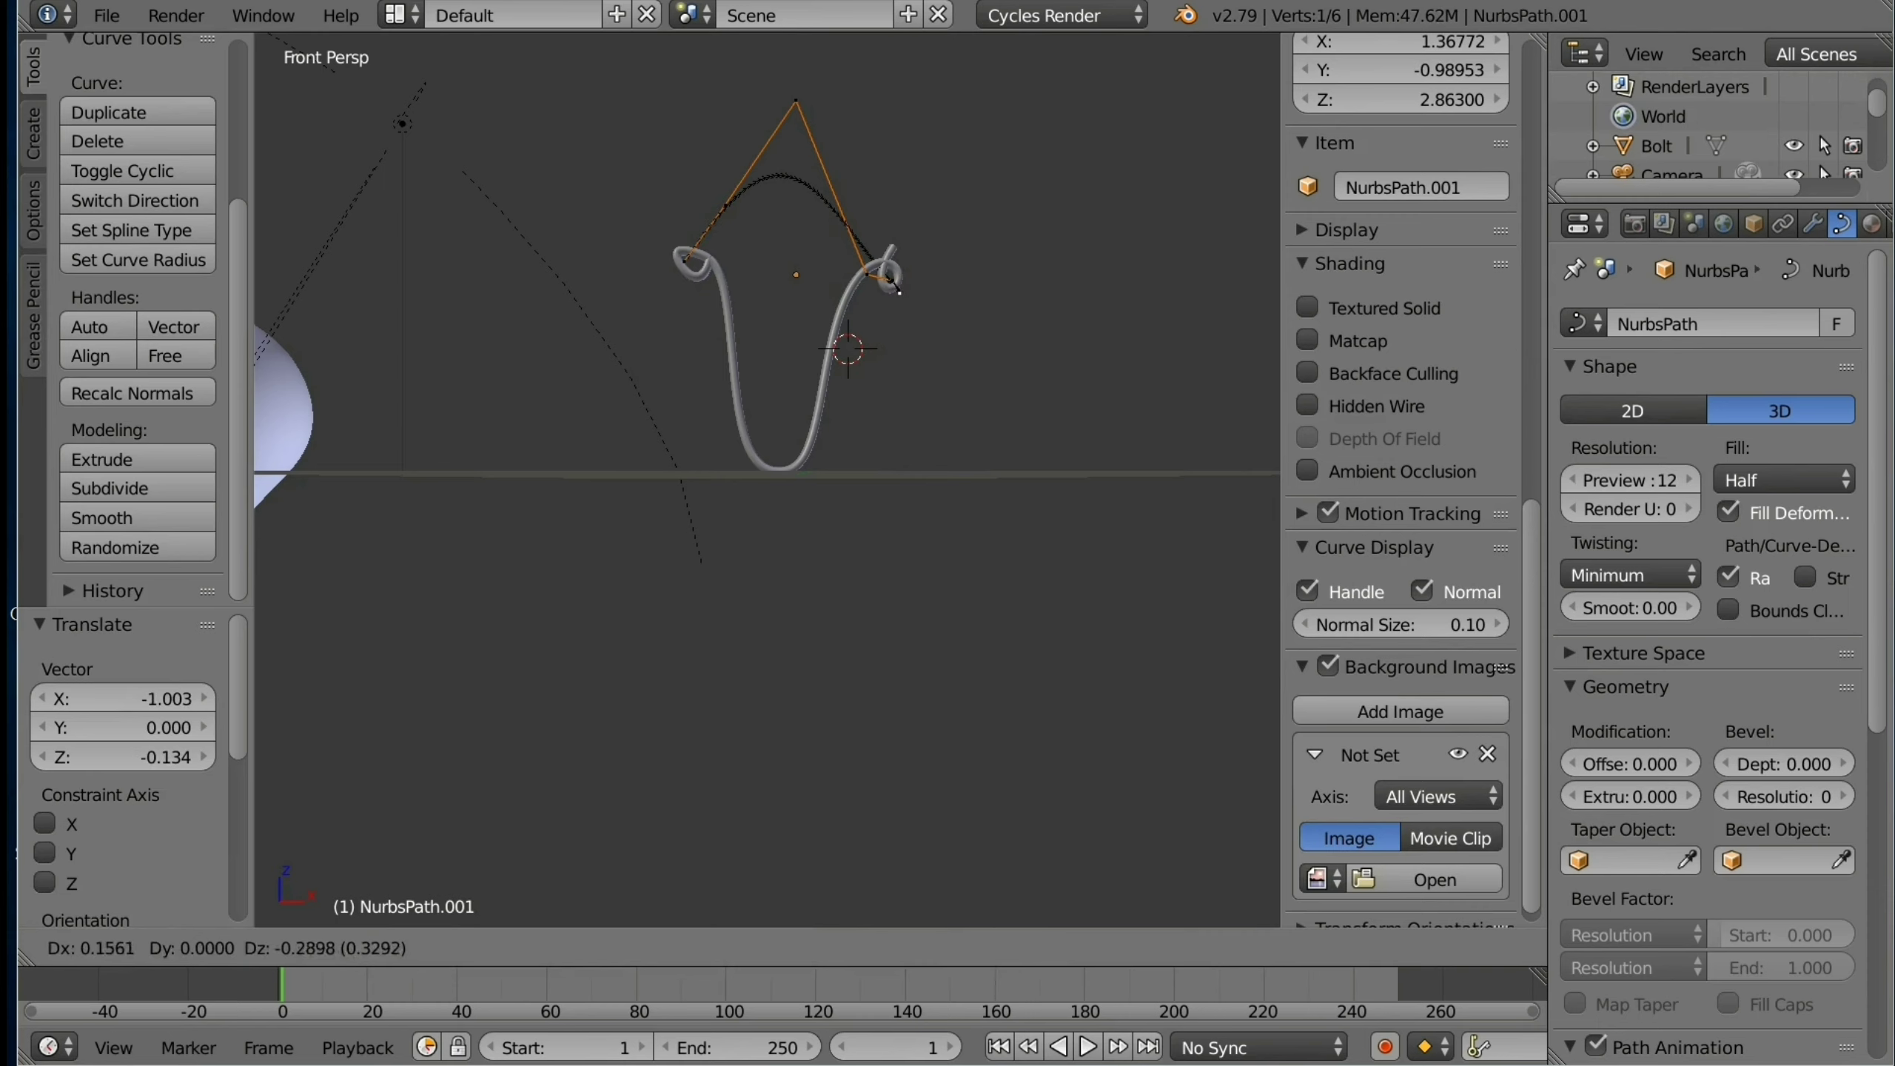
{"action": "left_click", "coordinate": [690, 267]}
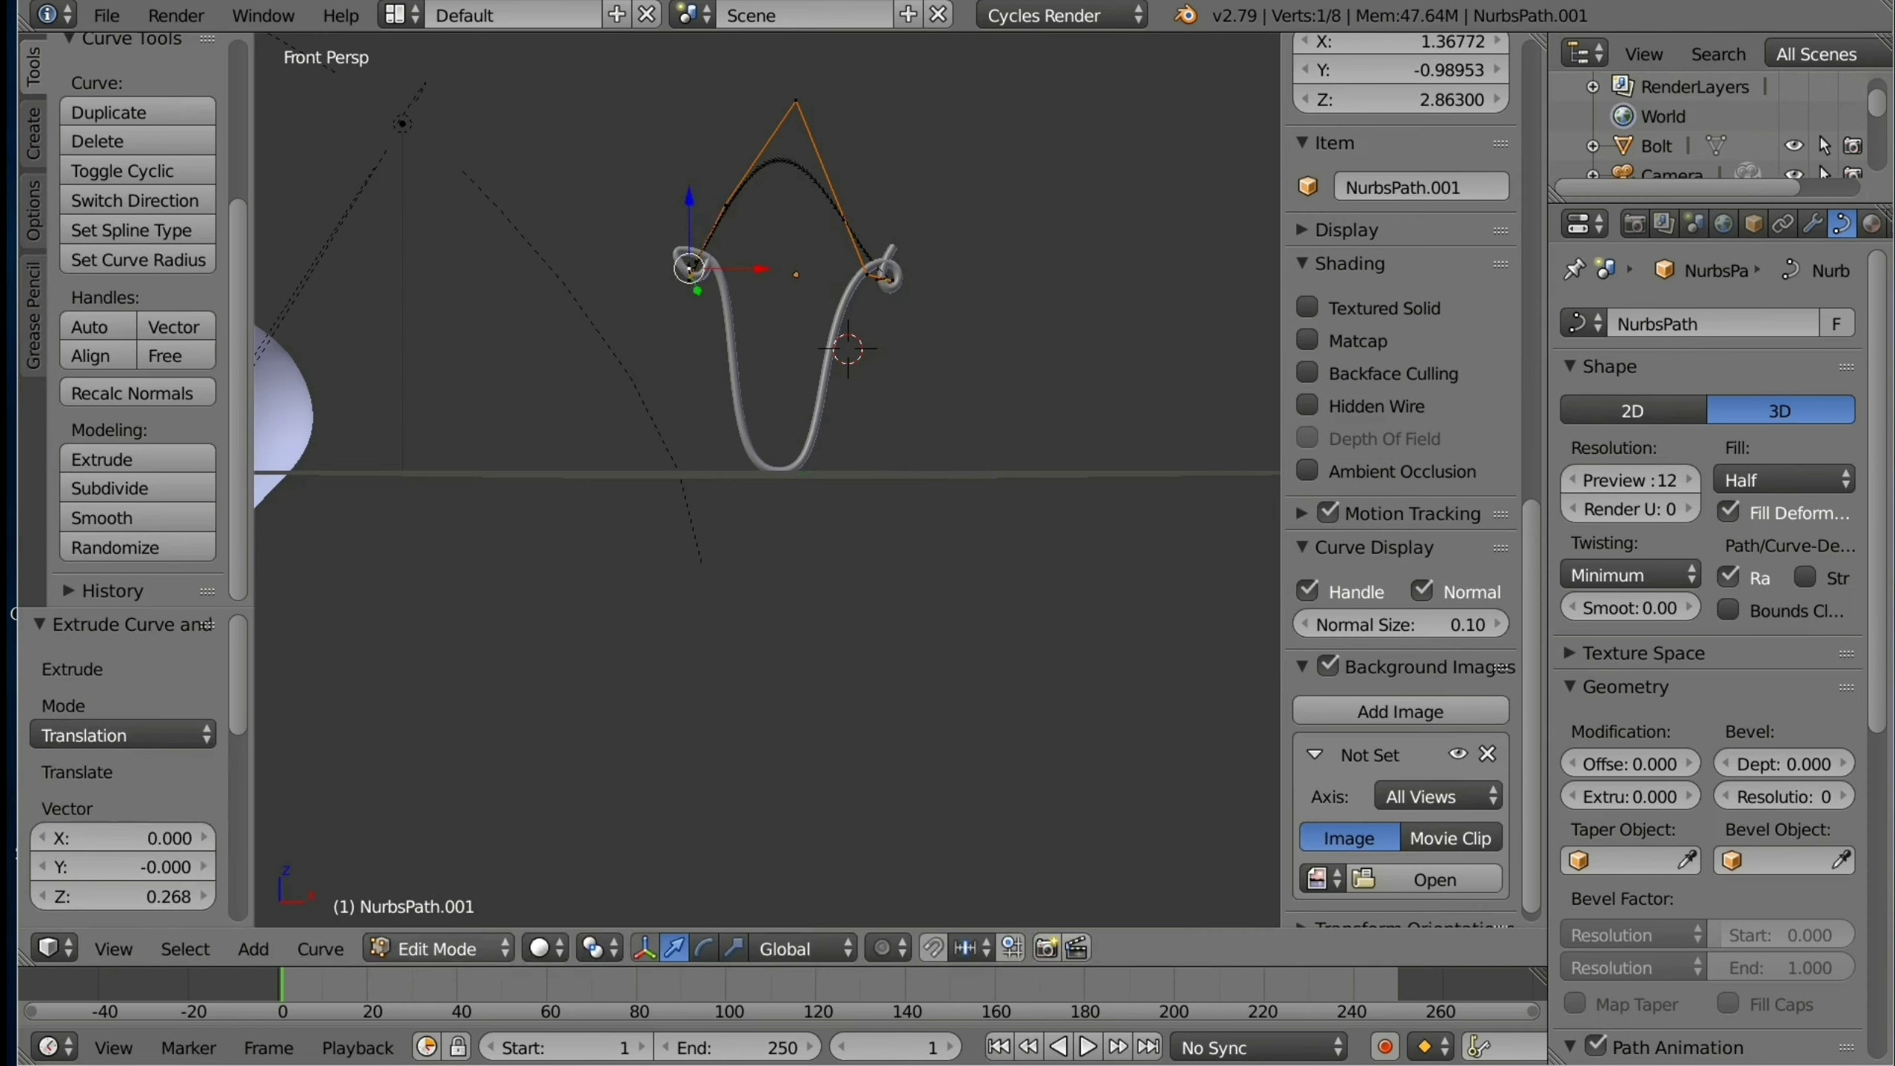
{"action": "left_click", "coordinate": [439, 948]}
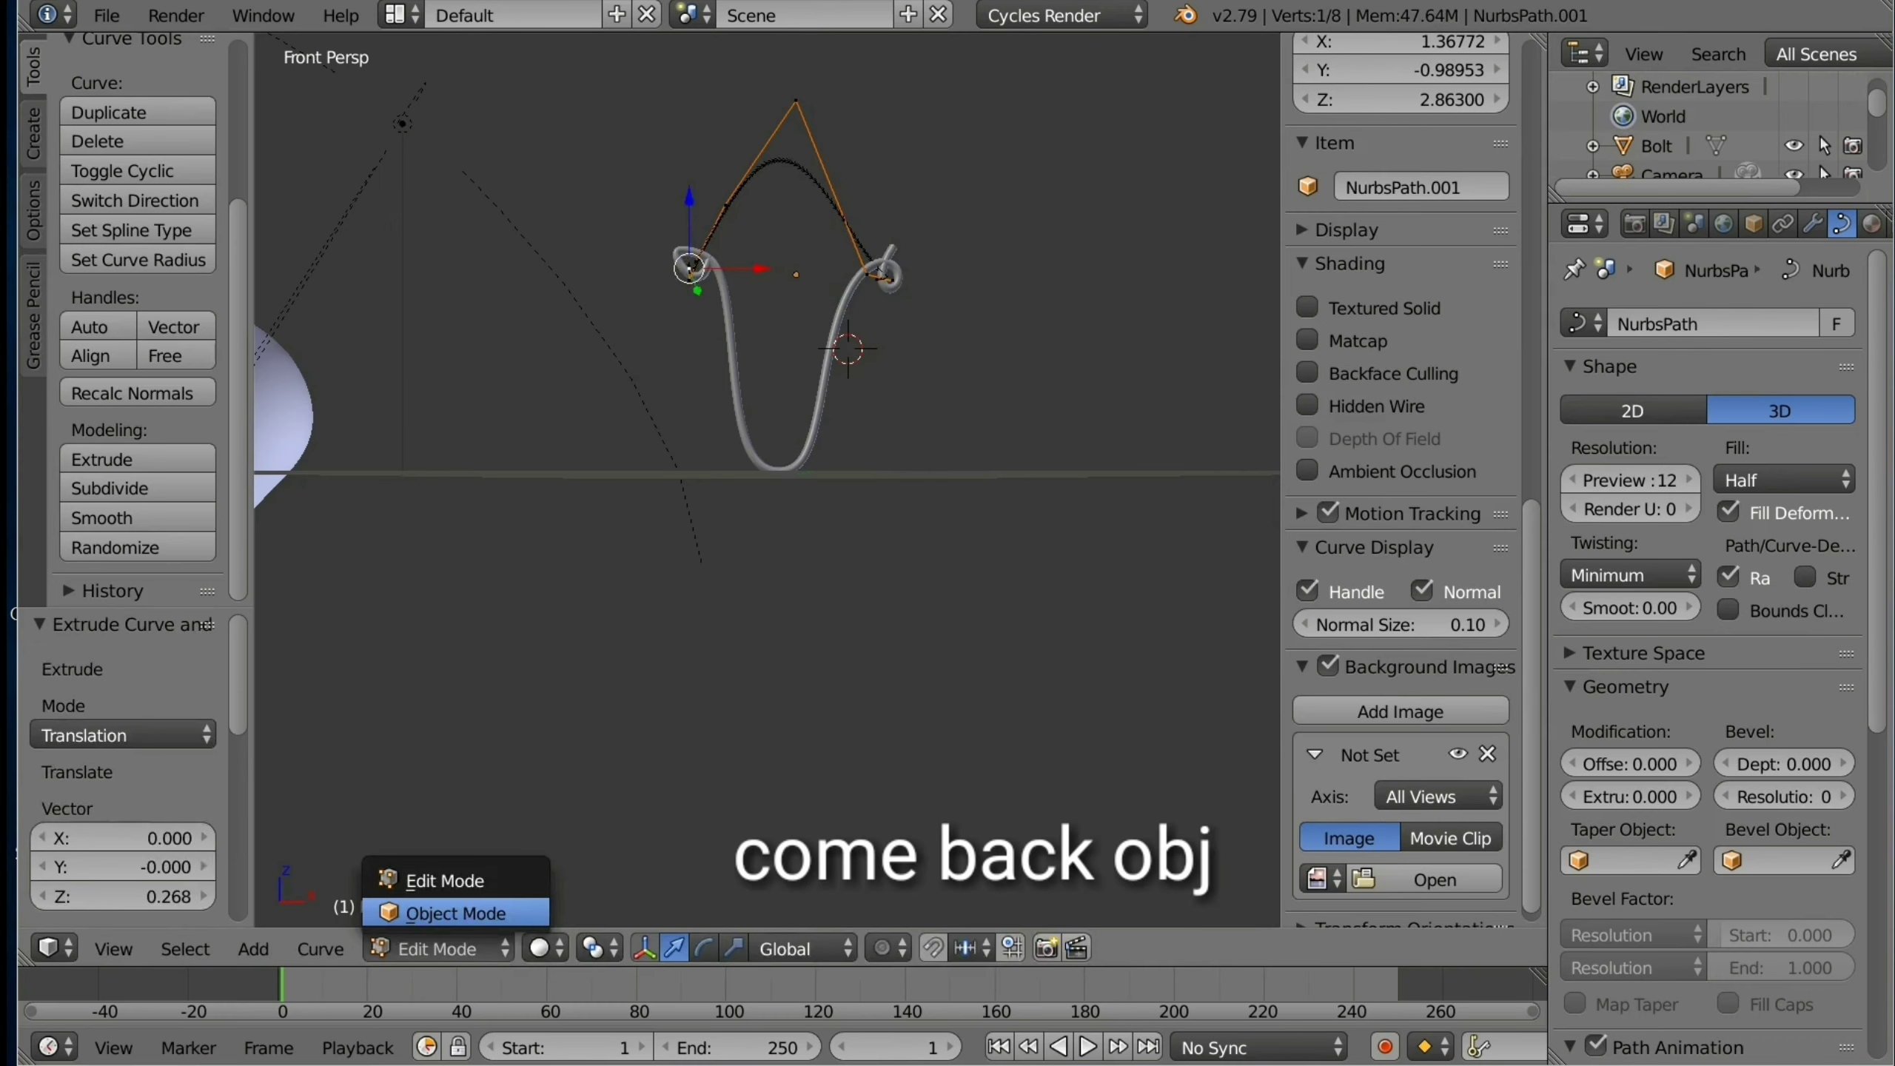
{"action": "left_click", "coordinate": [456, 913]}
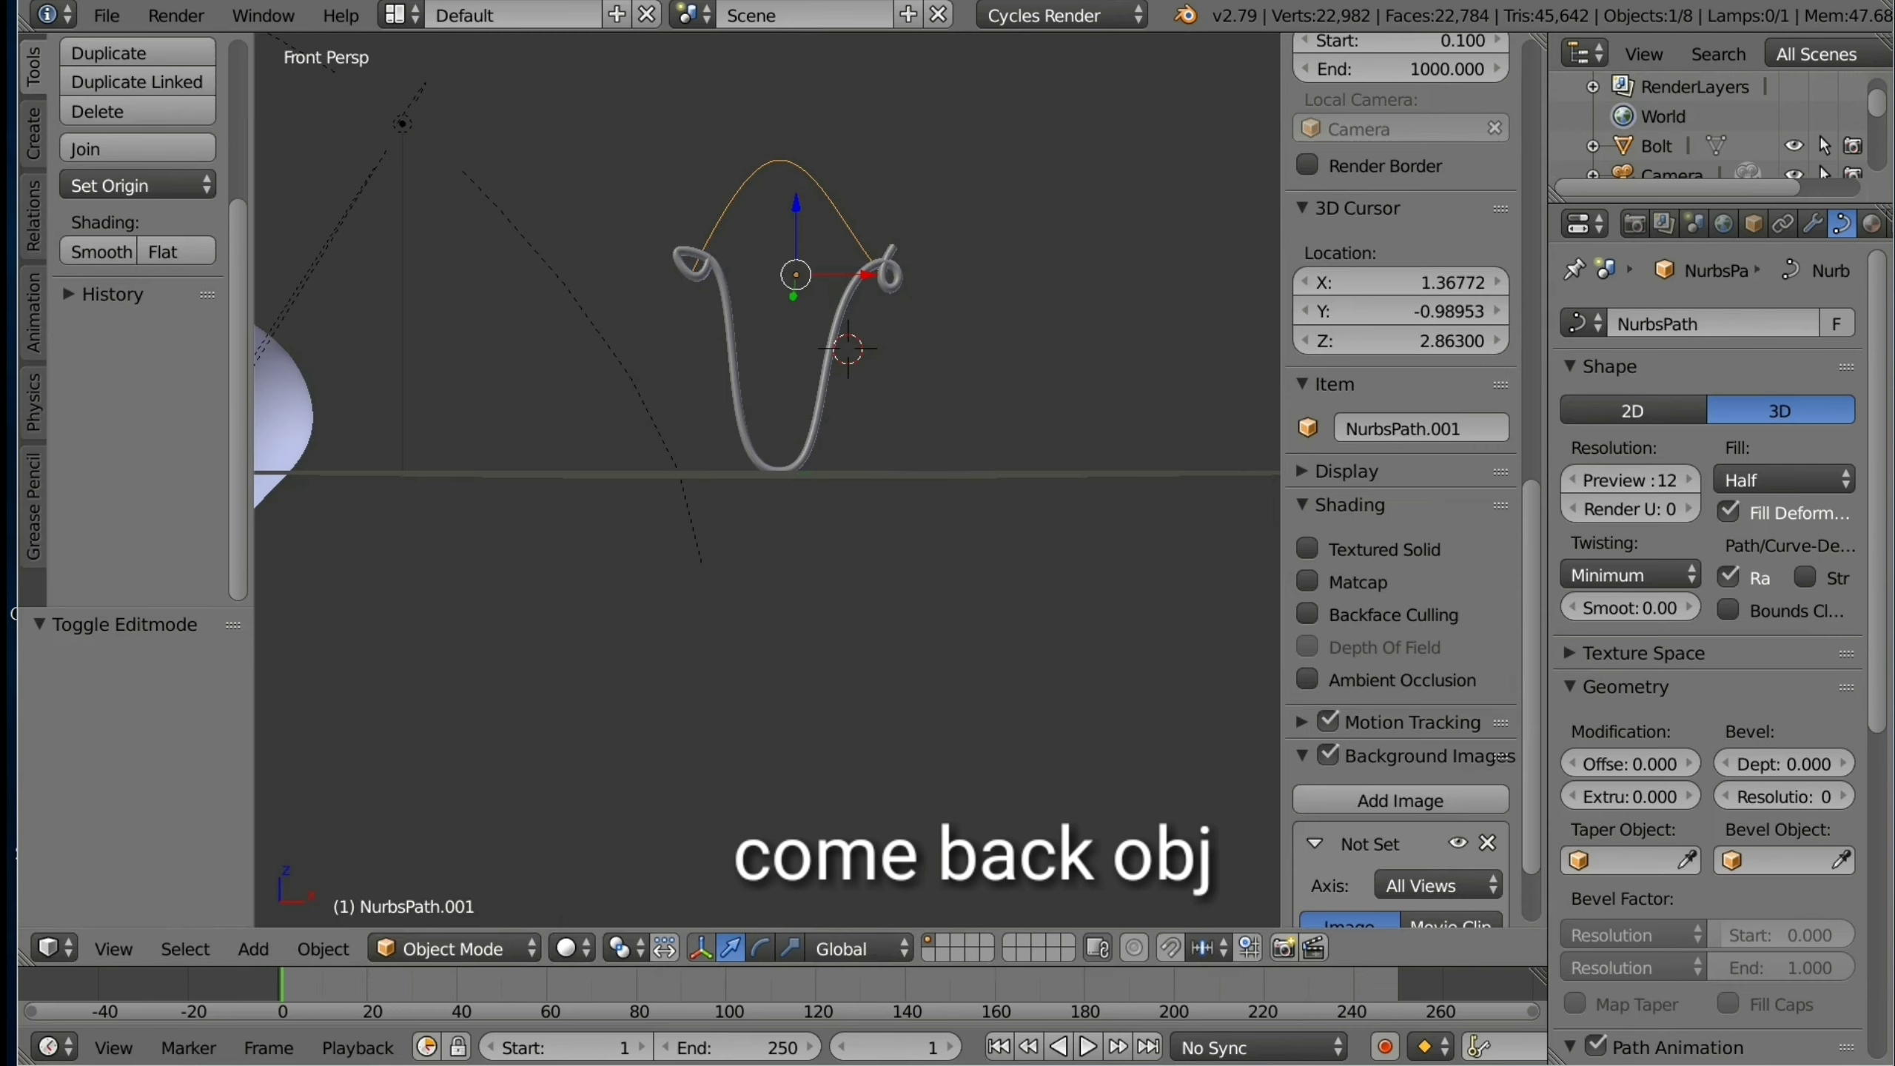
Step: Add a 32-vertex, radius 1 Circle mesh at the 3D cursor and bring up its modifier list
{"action": "left_click", "coordinate": [253, 949]}
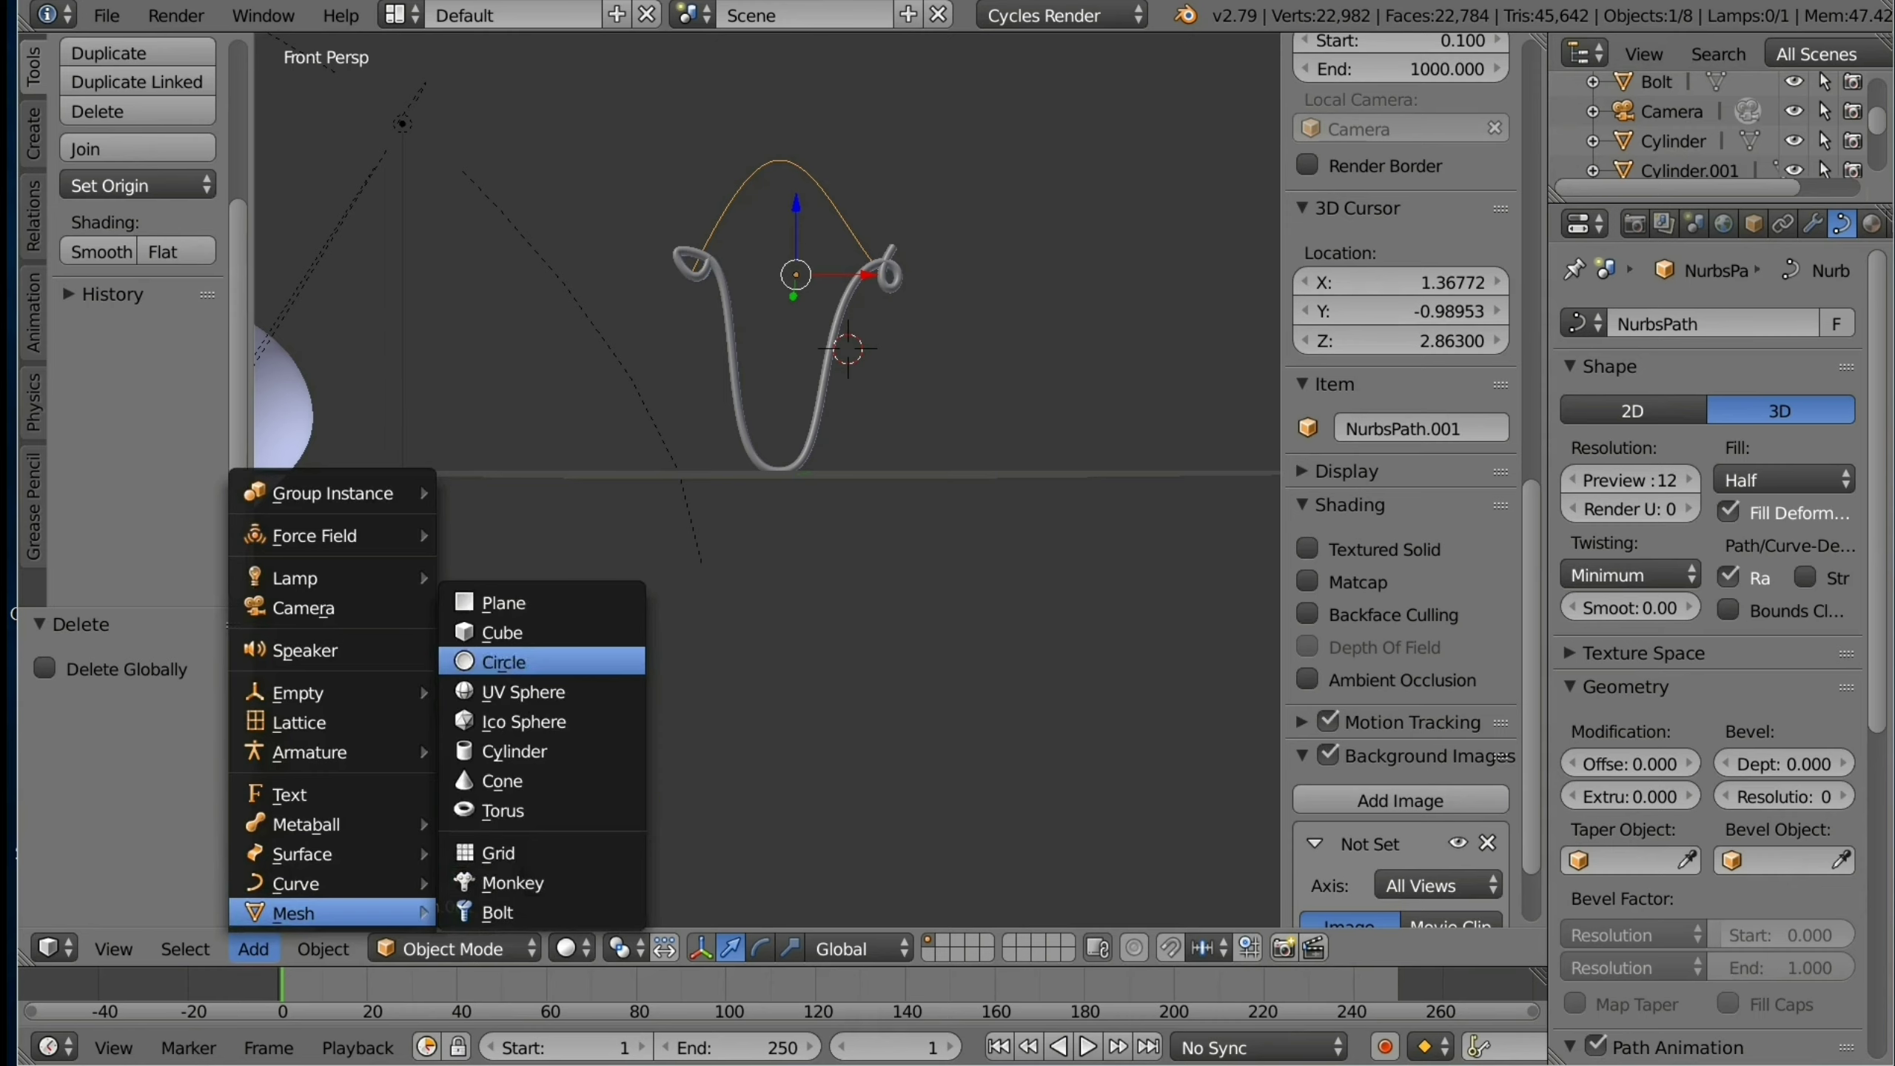
{"action": "left_click", "coordinate": [514, 661]}
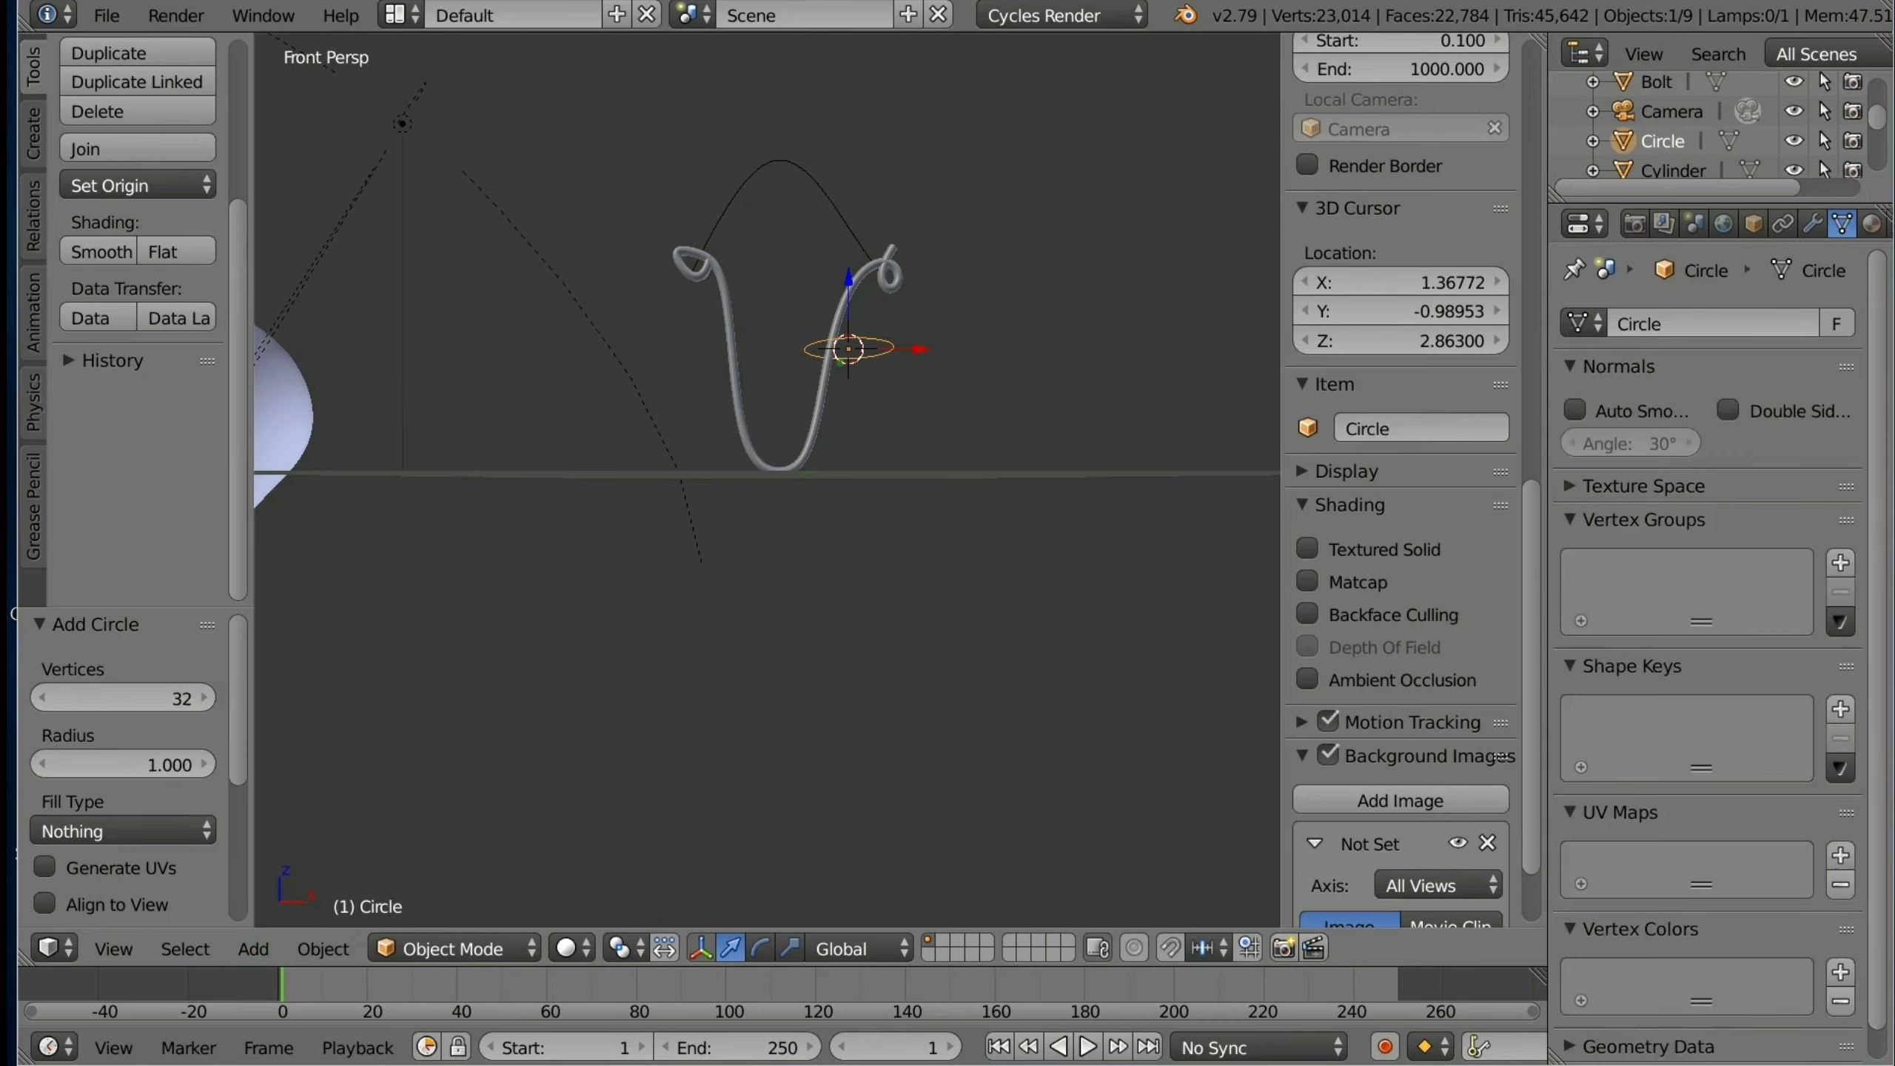
{"action": "left_click", "coordinate": [1813, 225]}
{"action": "left_click", "coordinate": [1716, 324]}
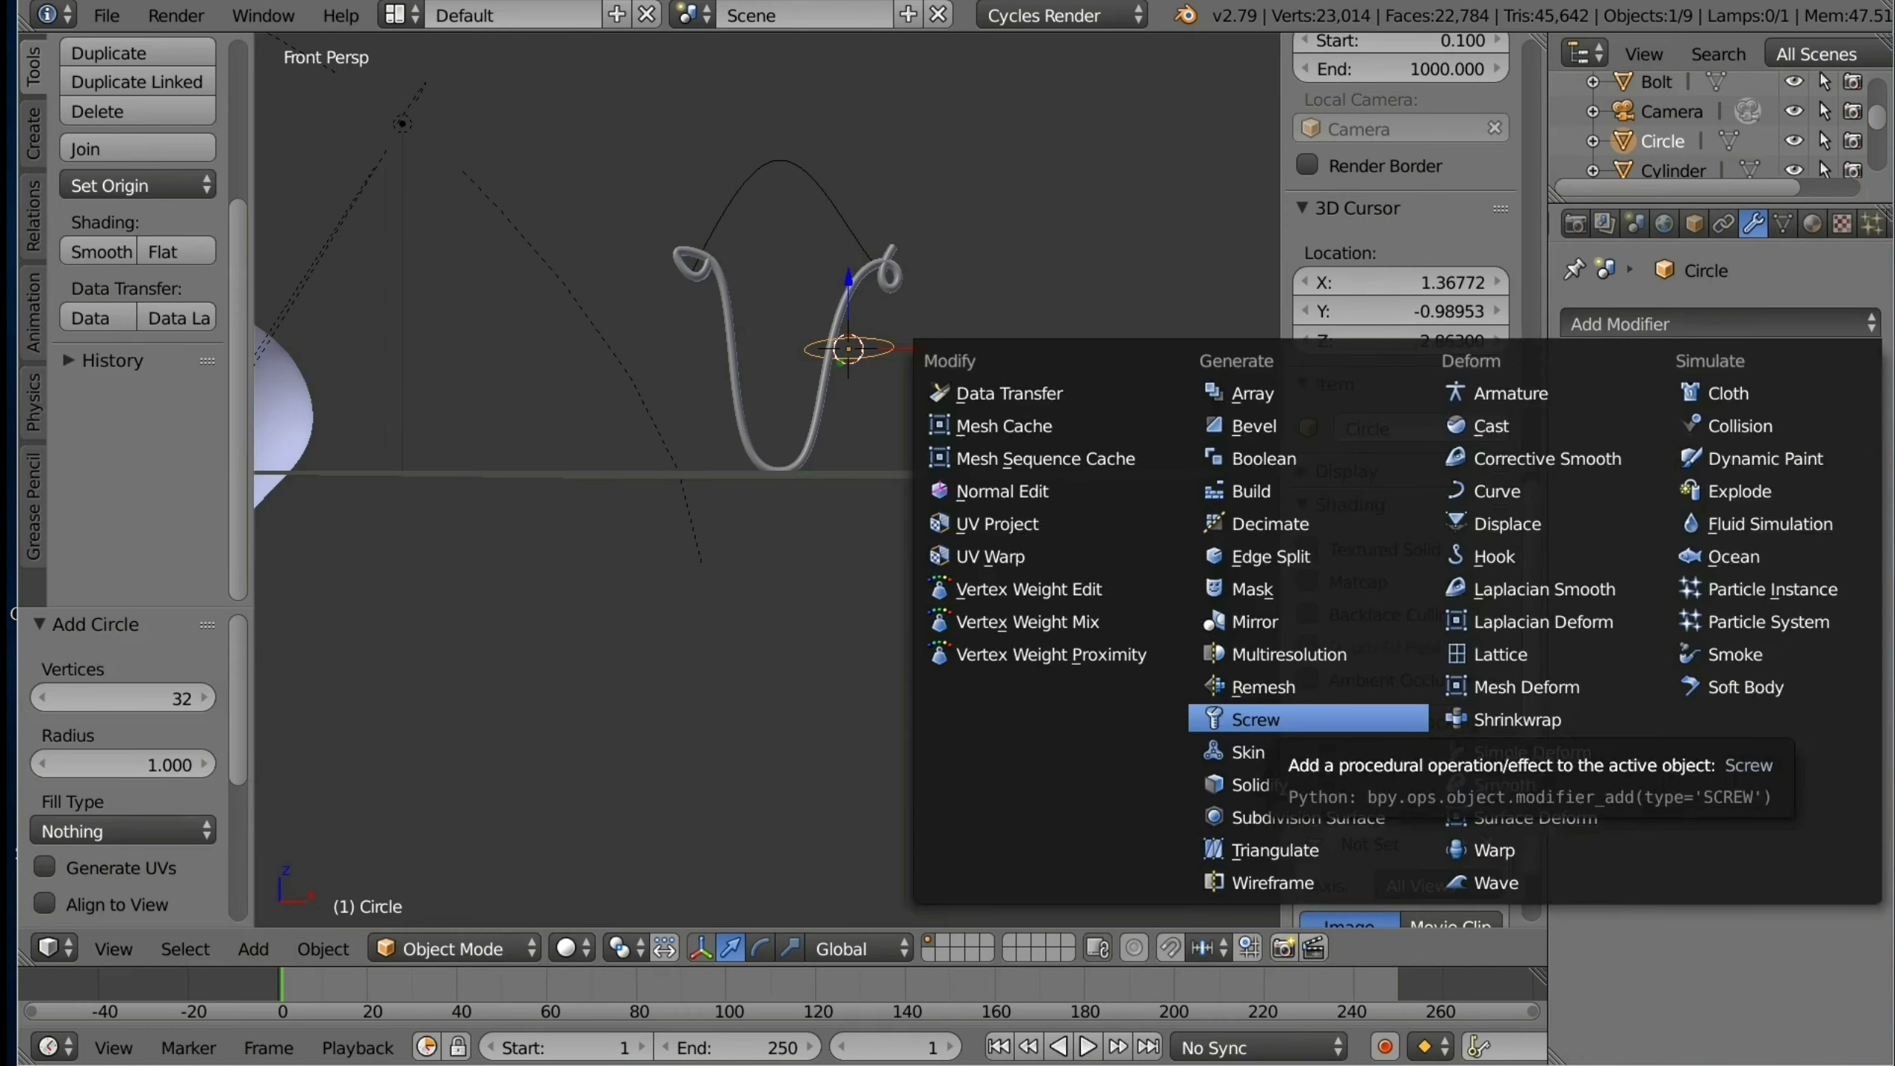
Step: Set the Circle's Screw modifier axis to X, raising its angle and offset
{"action": "left_click", "coordinate": [1268, 719]}
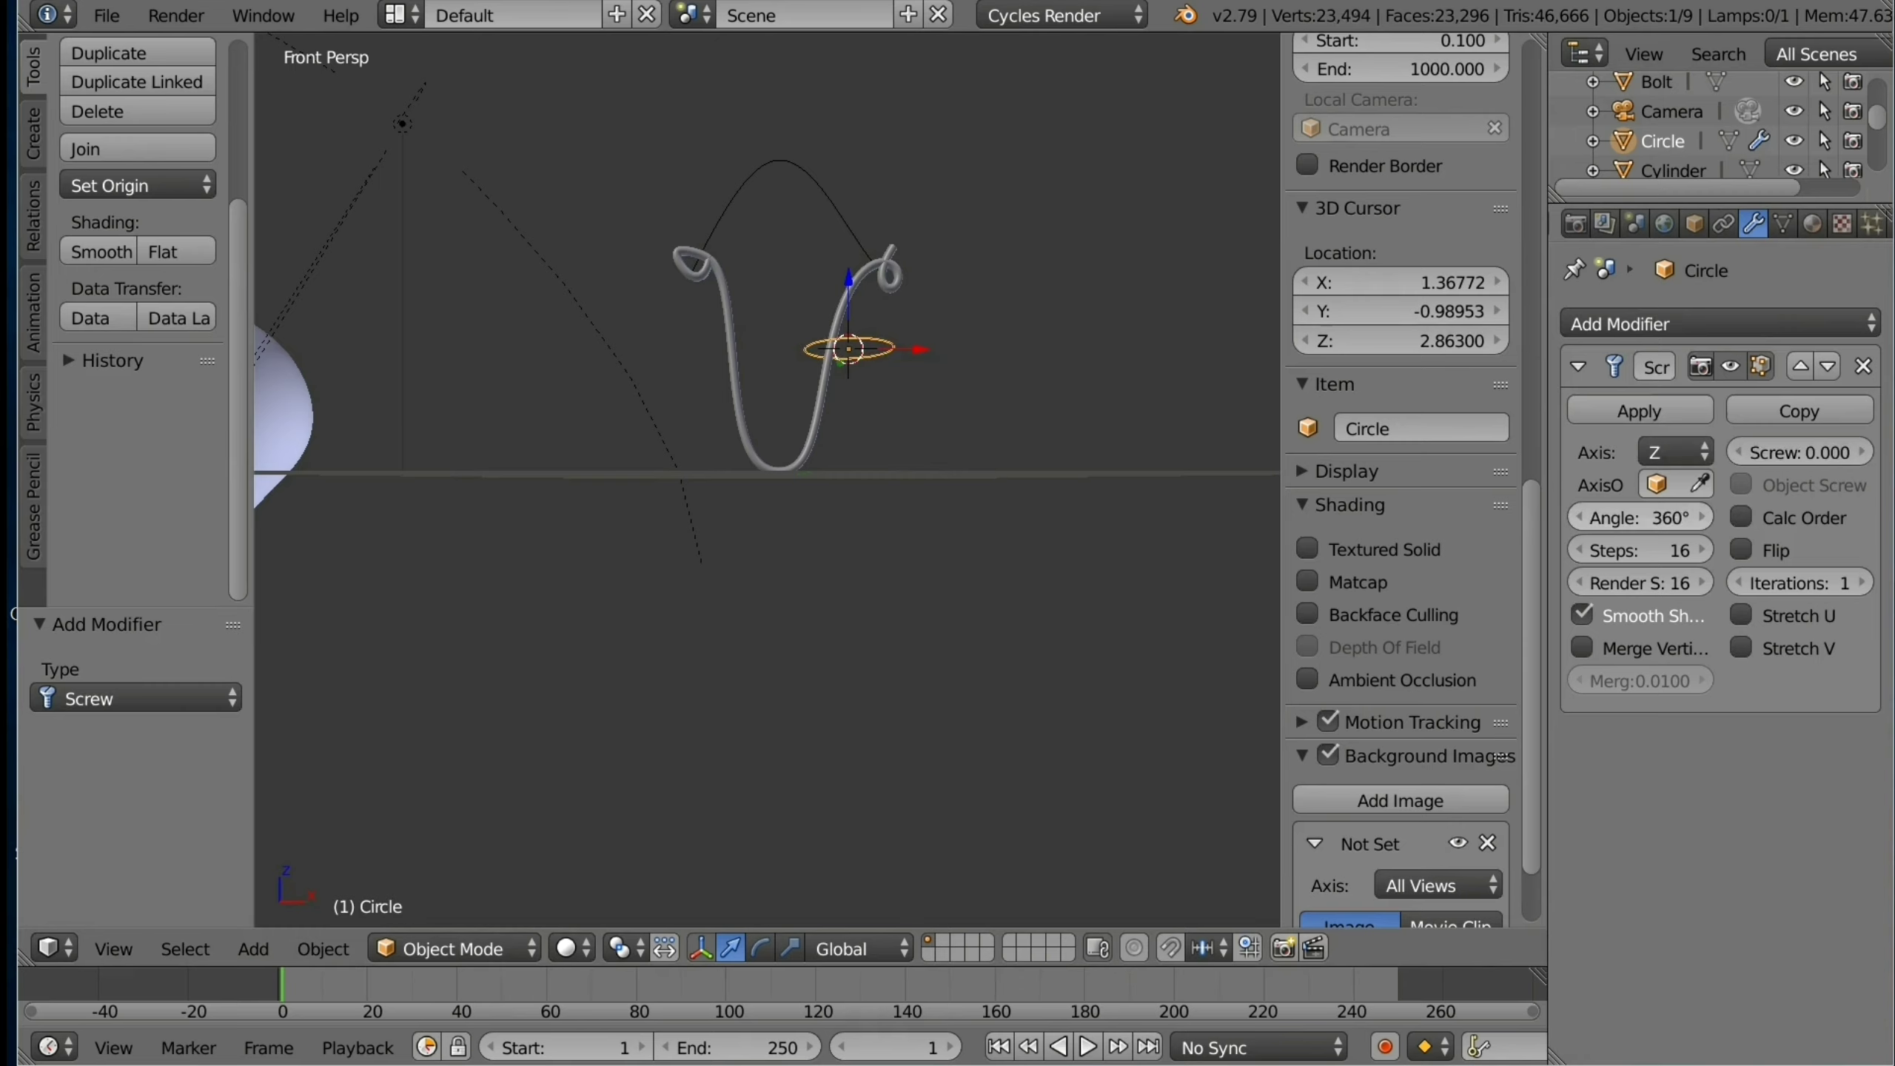
{"action": "left_click_drag", "start_coordinate": [1639, 517], "coordinate": [1656, 517]}
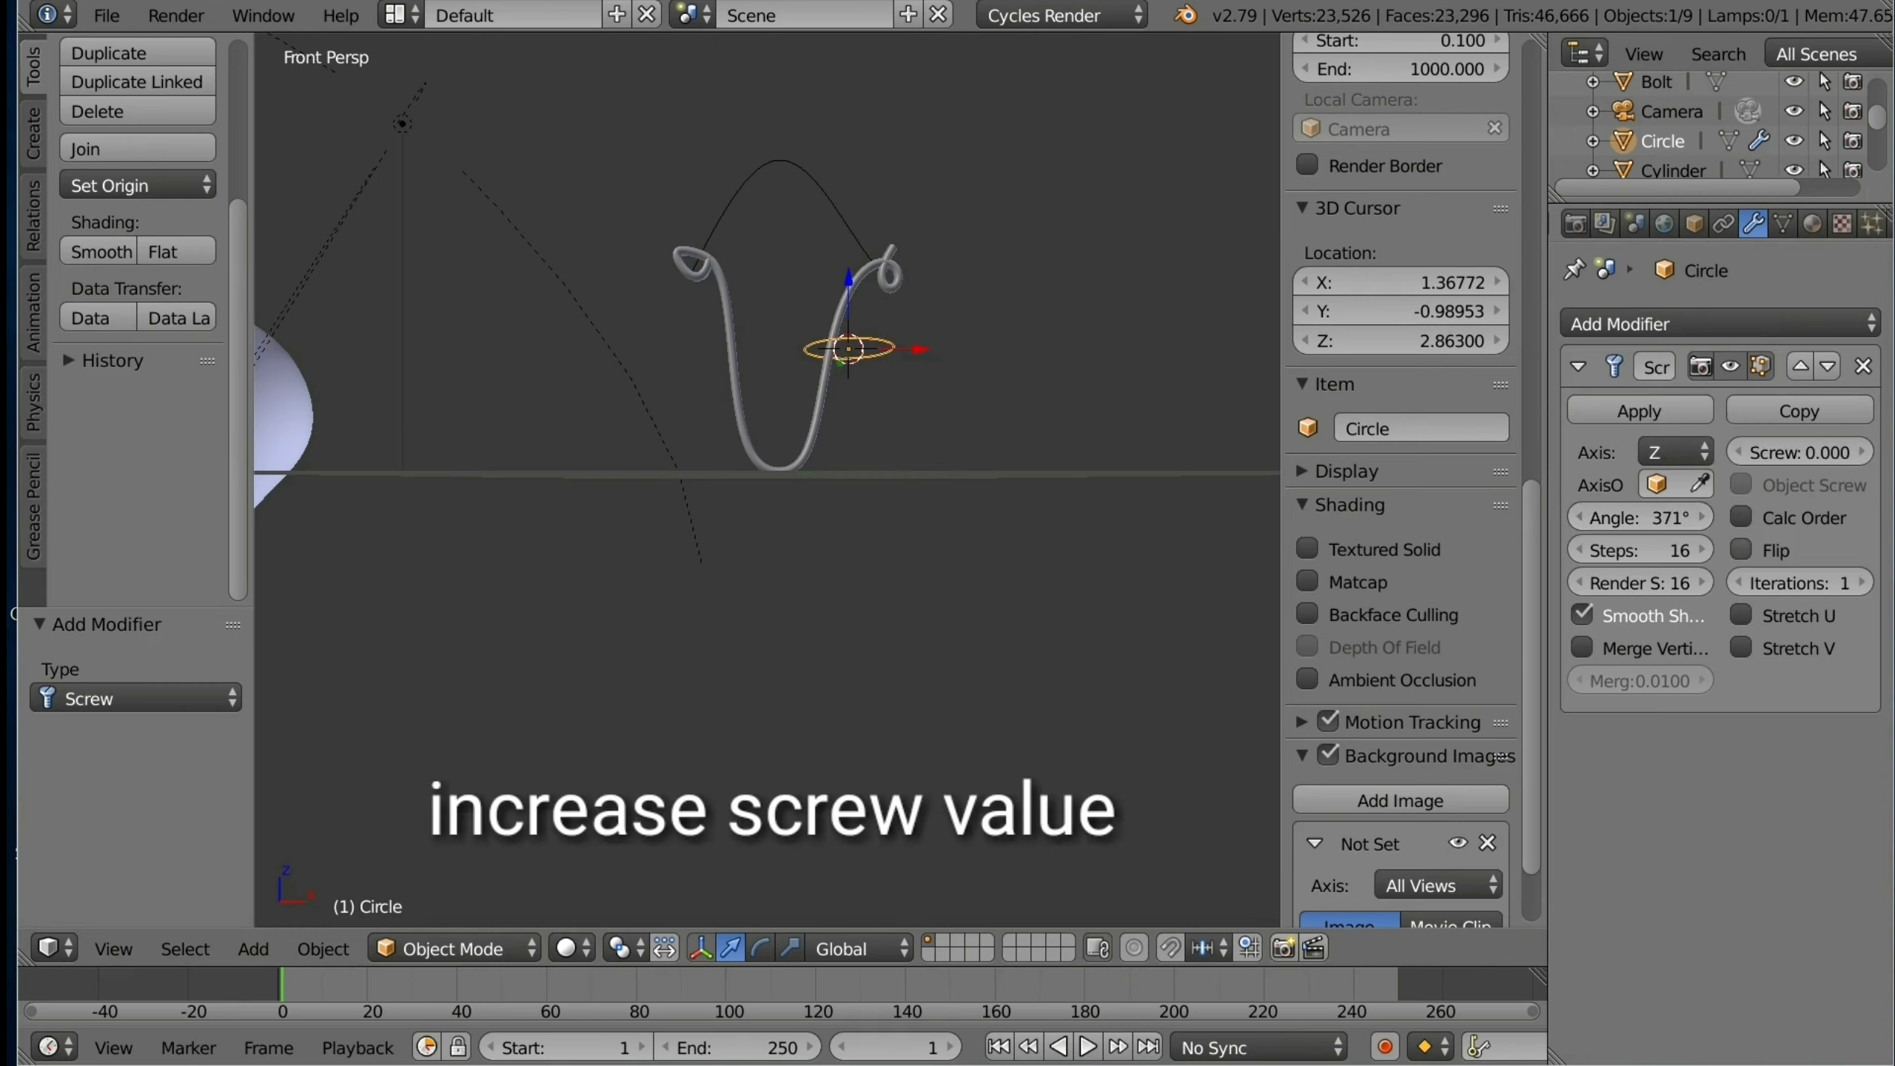
{"action": "left_click", "coordinate": [1862, 451]}
{"action": "mouse_move", "coordinate": [1800, 452]}
{"action": "left_mouse_down"}
{"action": "mouse_move", "coordinate": [1859, 452]}
{"action": "mouse_move", "coordinate": [1802, 452]}
{"action": "left_mouse_up"}
{"action": "left_click", "coordinate": [1676, 451]}
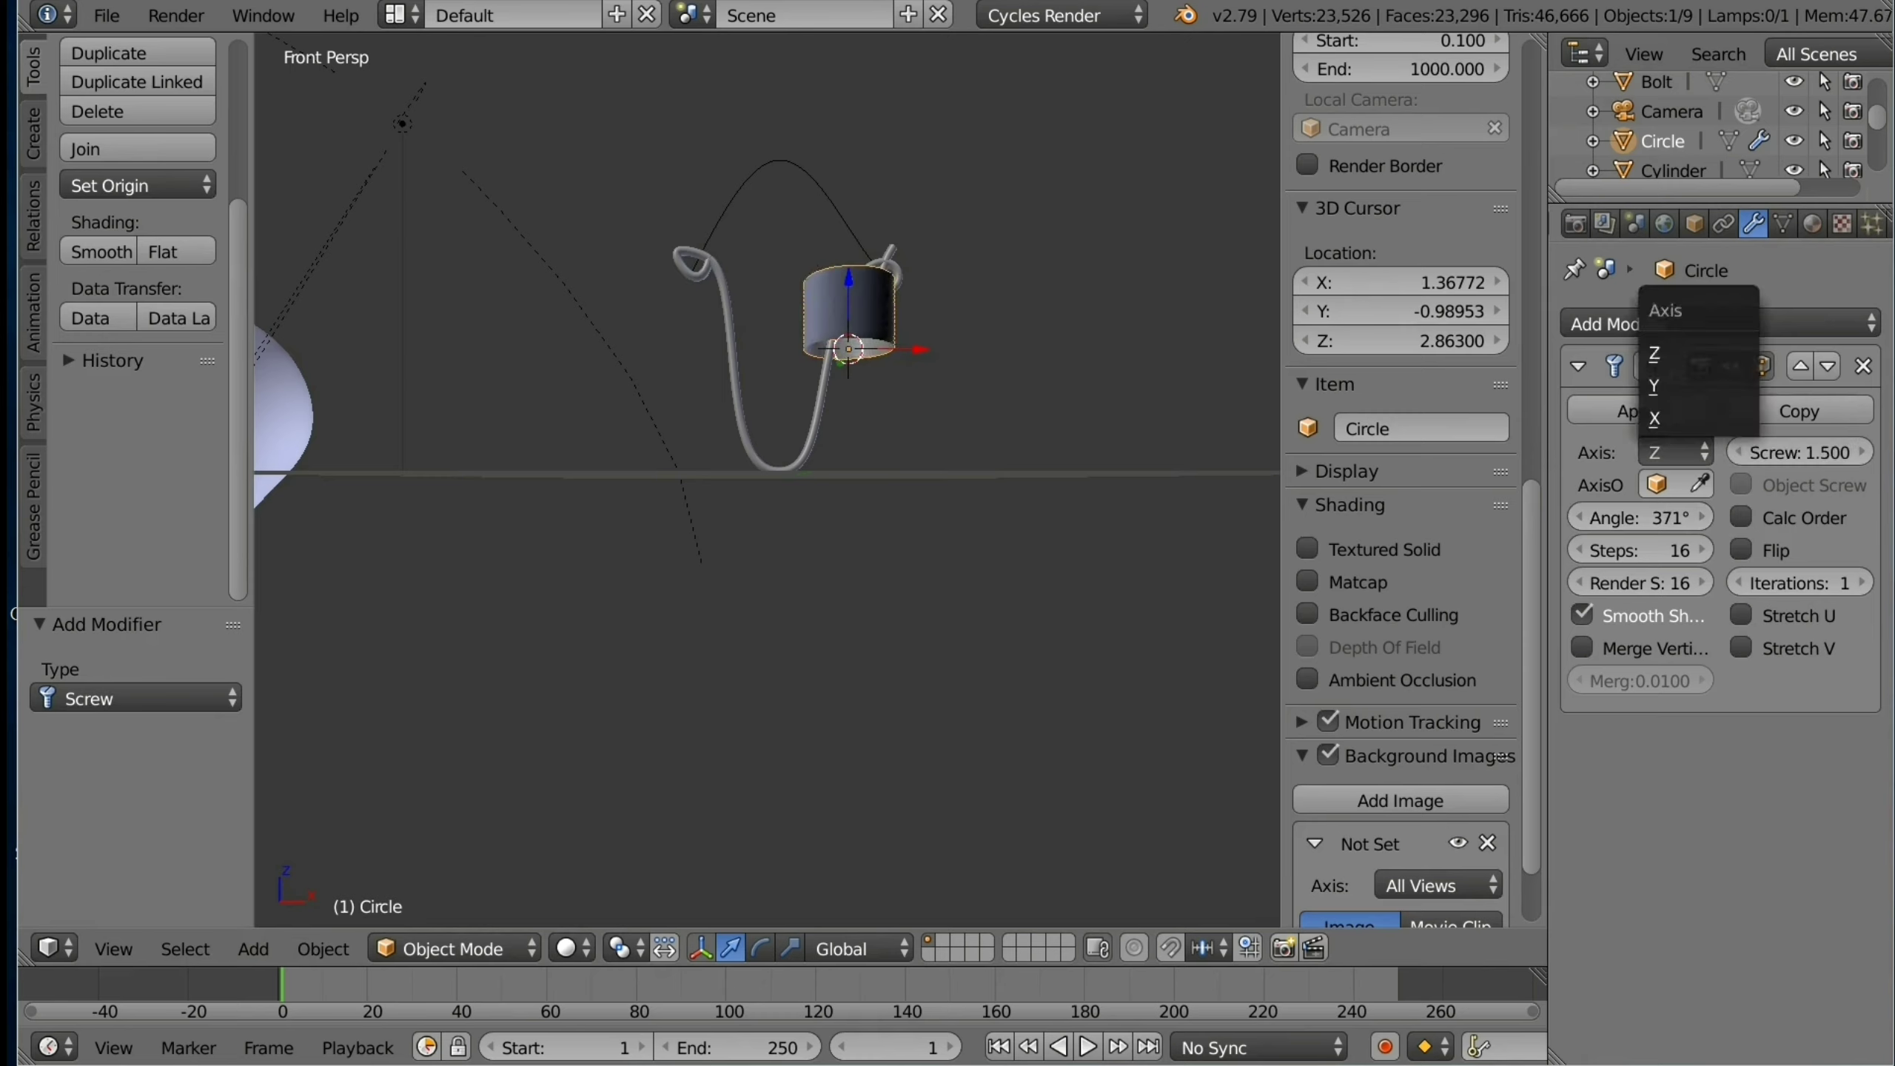
{"action": "left_click", "coordinate": [1654, 418]}
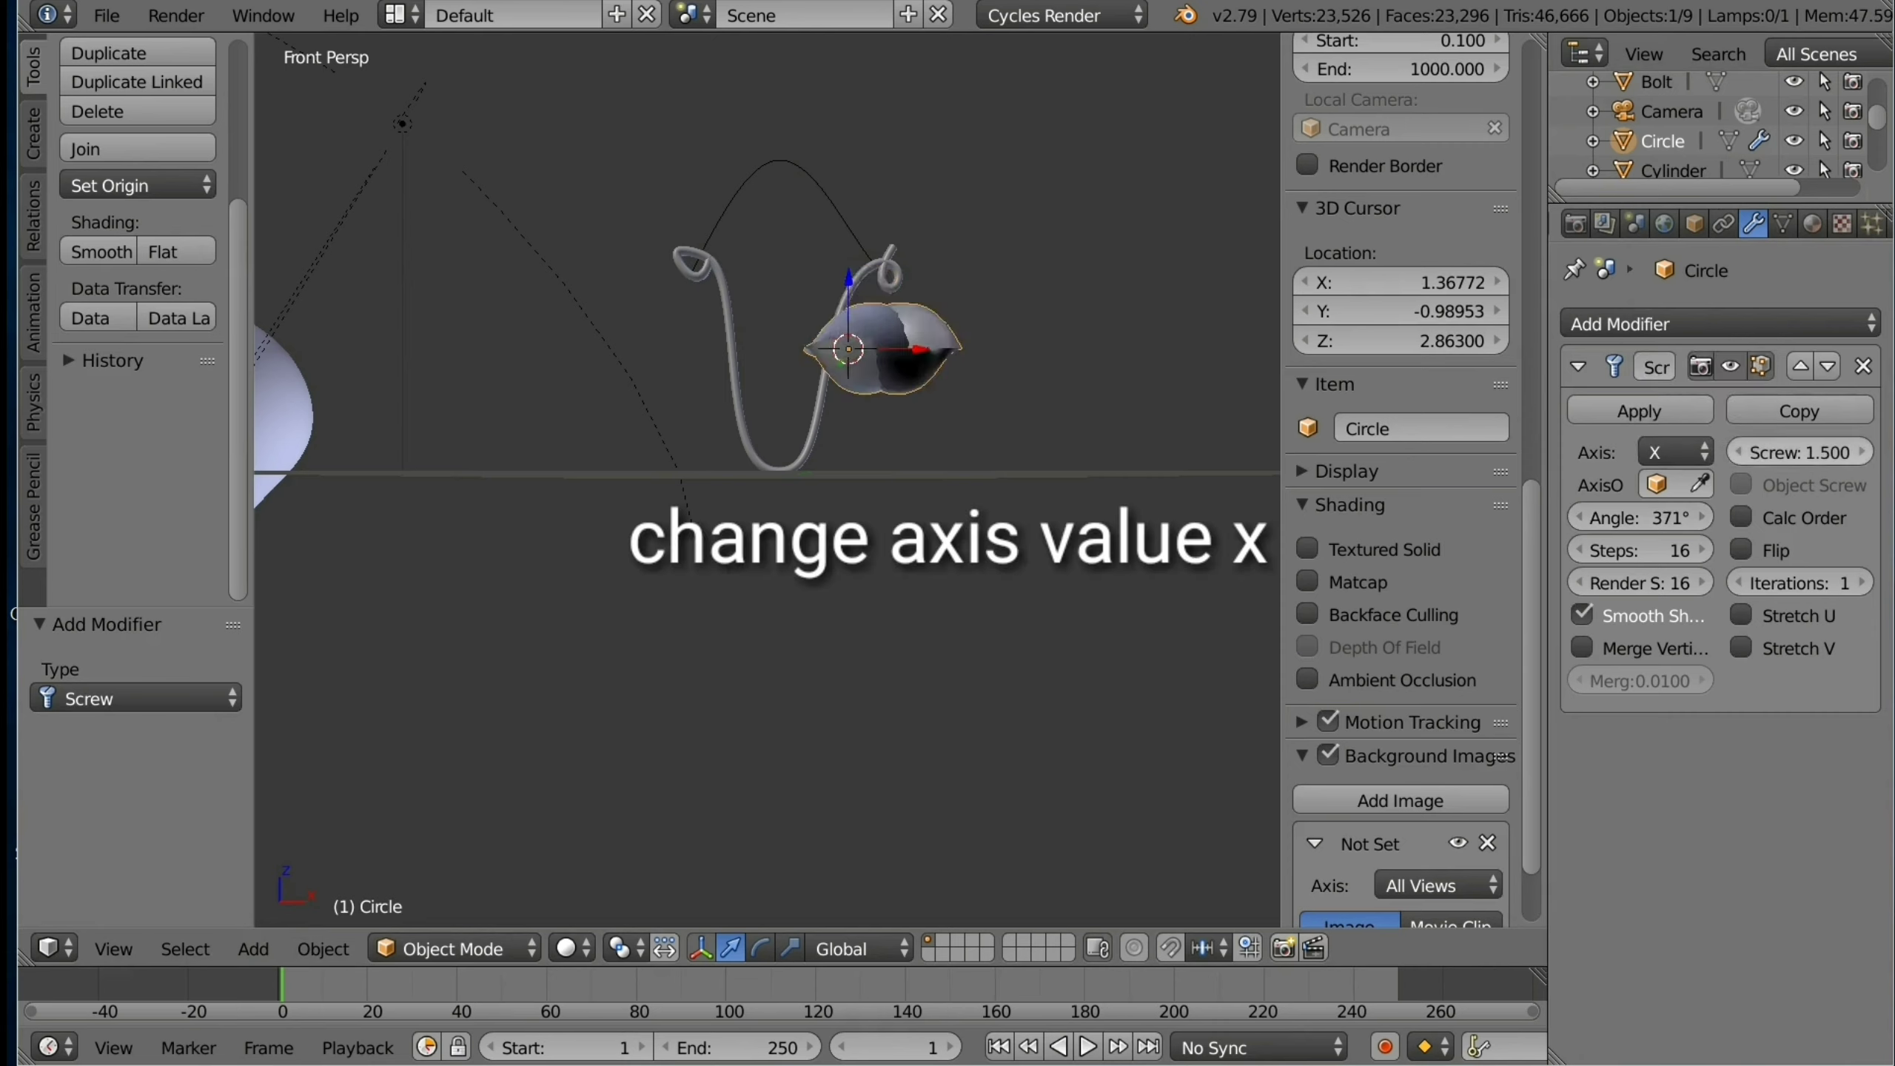
Step: Stretch the screw to offset 14.900 with a 720° angle, then move it to X -6.747
{"action": "left_click_drag", "start_coordinate": [1800, 451], "coordinate": [1866, 451]}
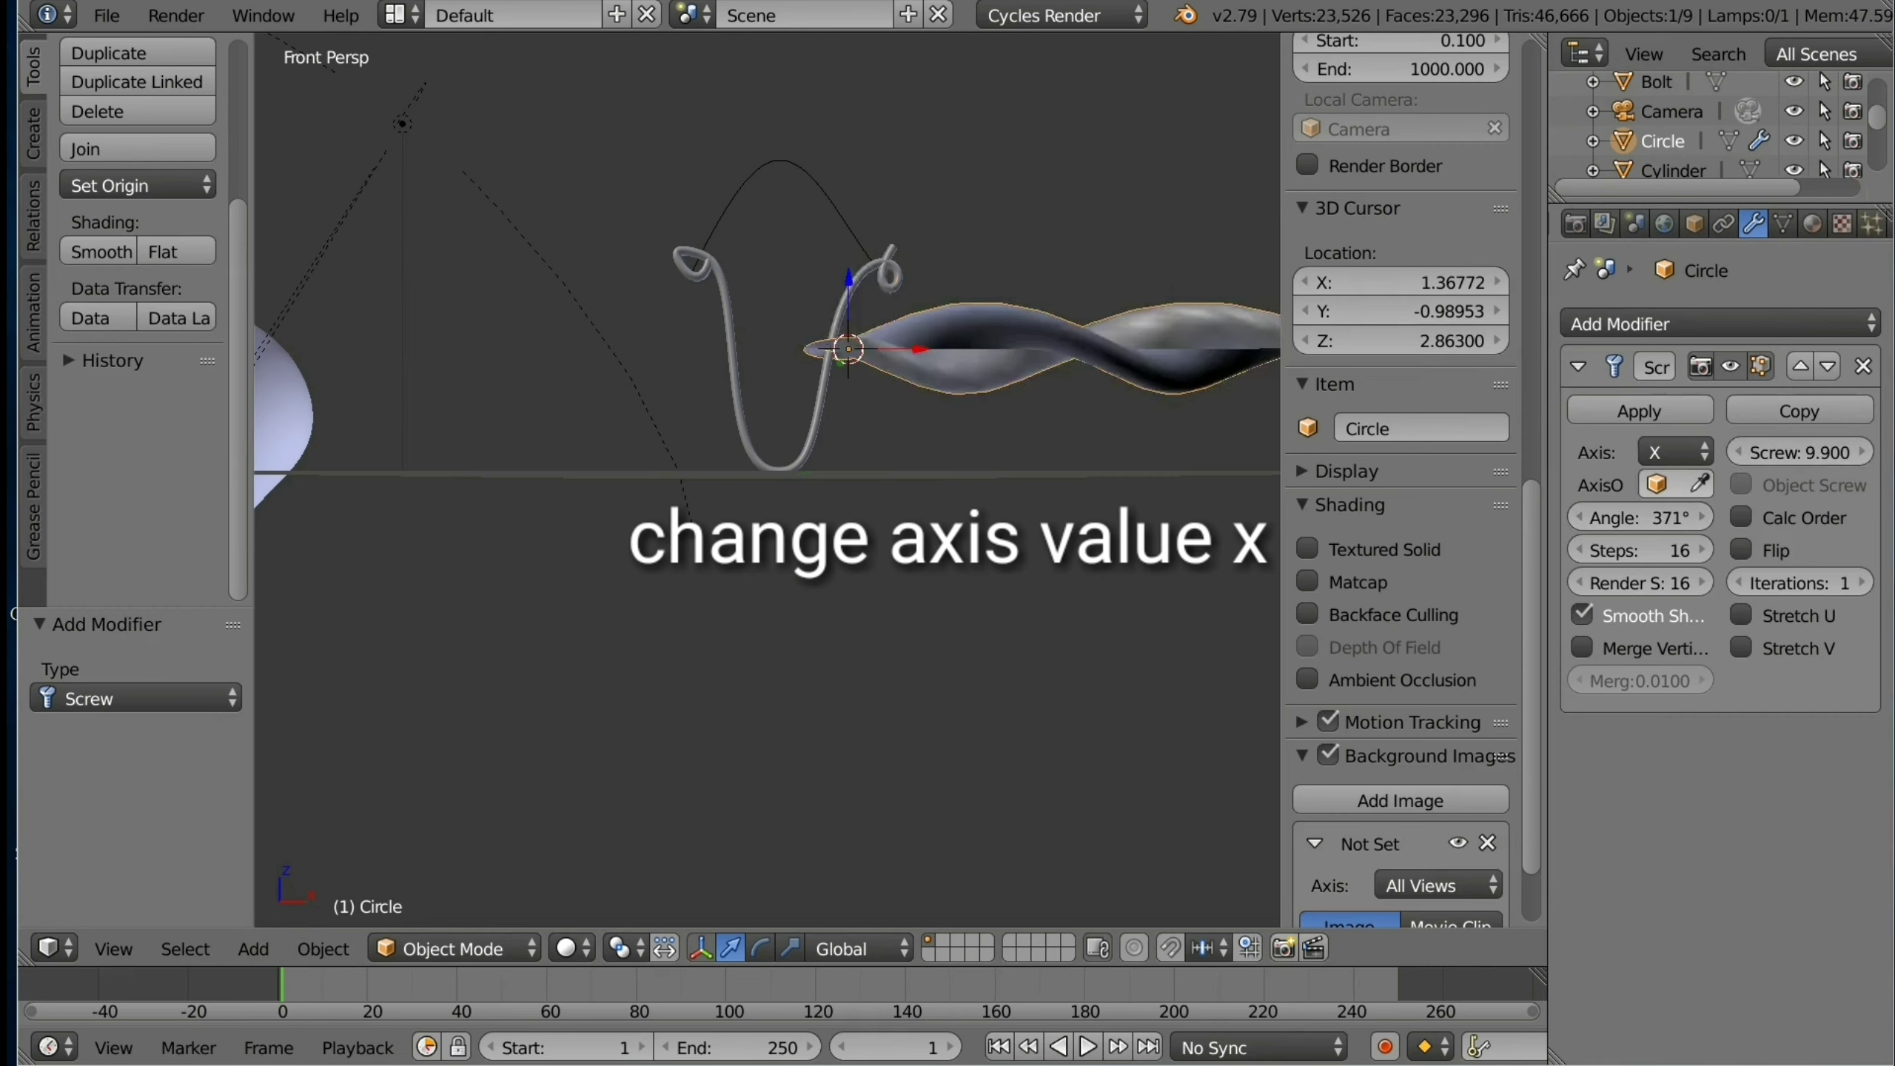
{"action": "scroll", "coordinate": [768, 478], "scroll_direction": "down", "scroll_amount": 2}
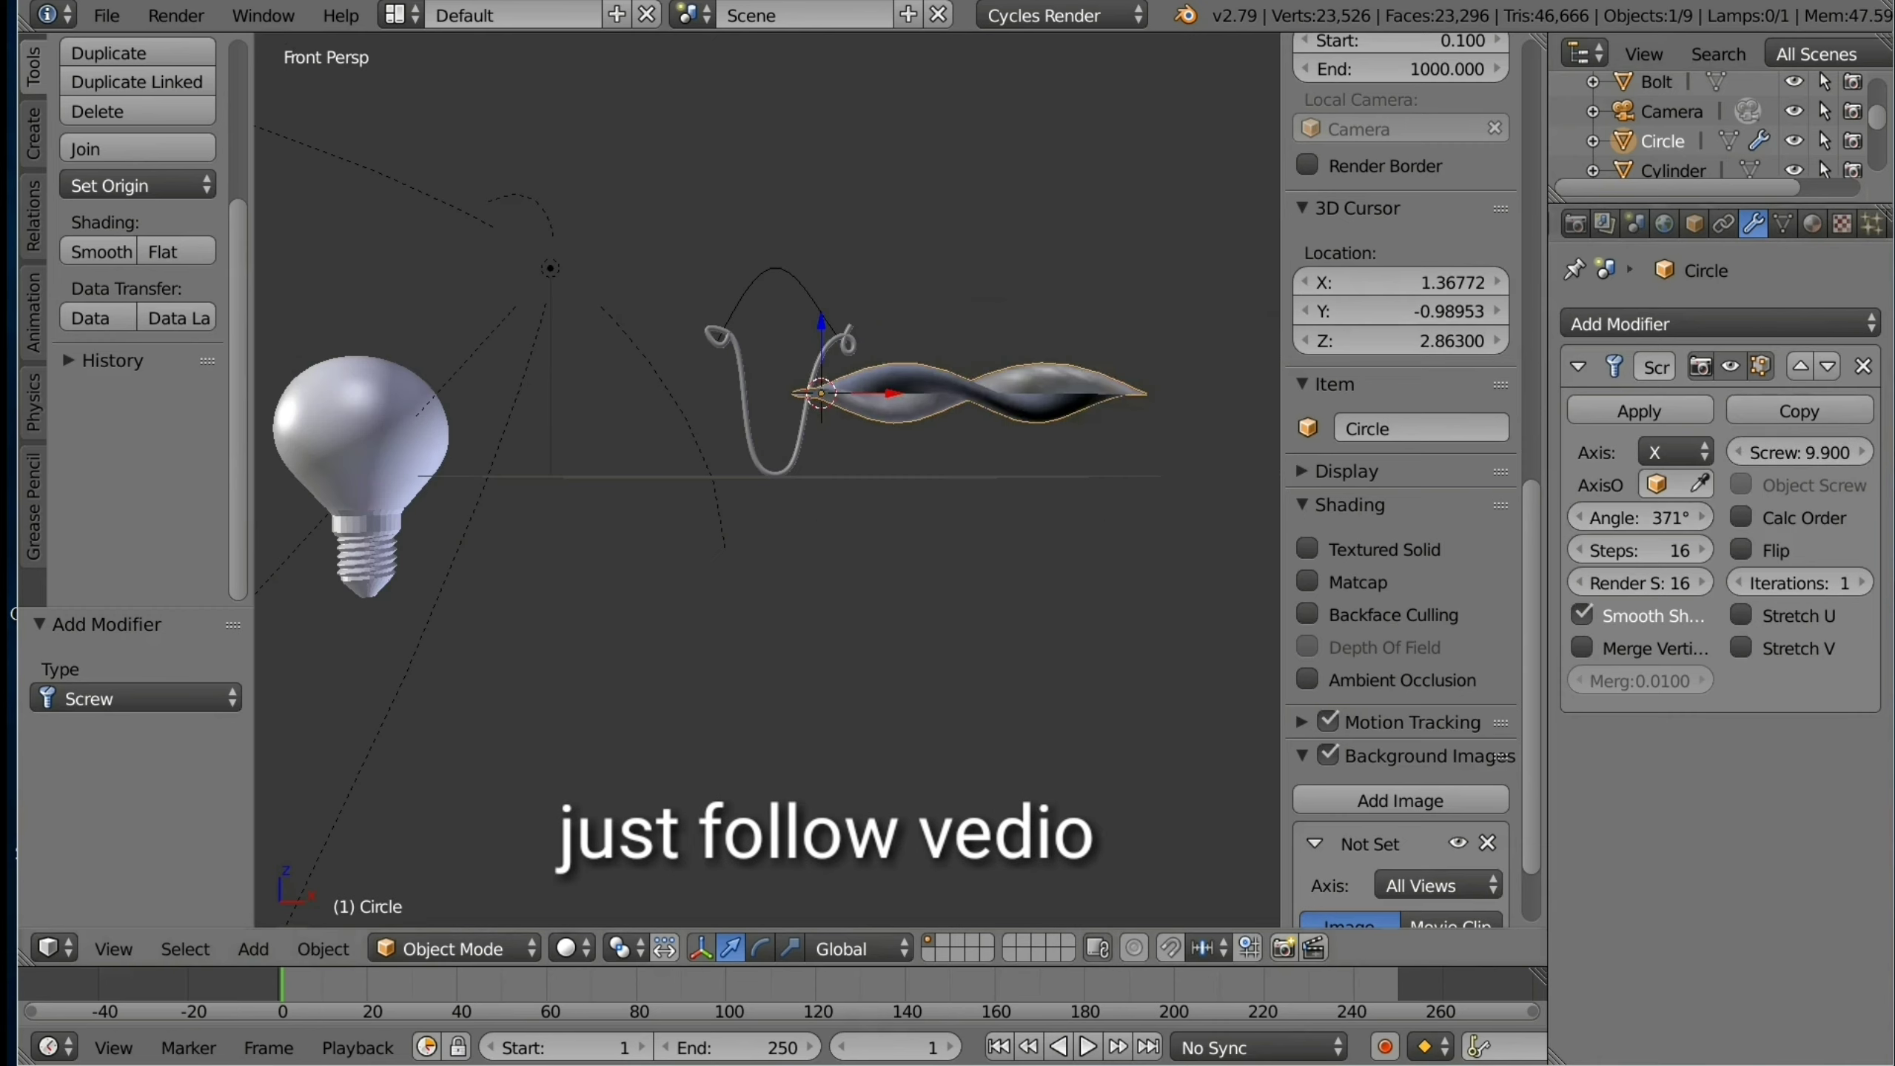
{"action": "left_click_drag", "start_coordinate": [1640, 517], "coordinate": [1702, 517]}
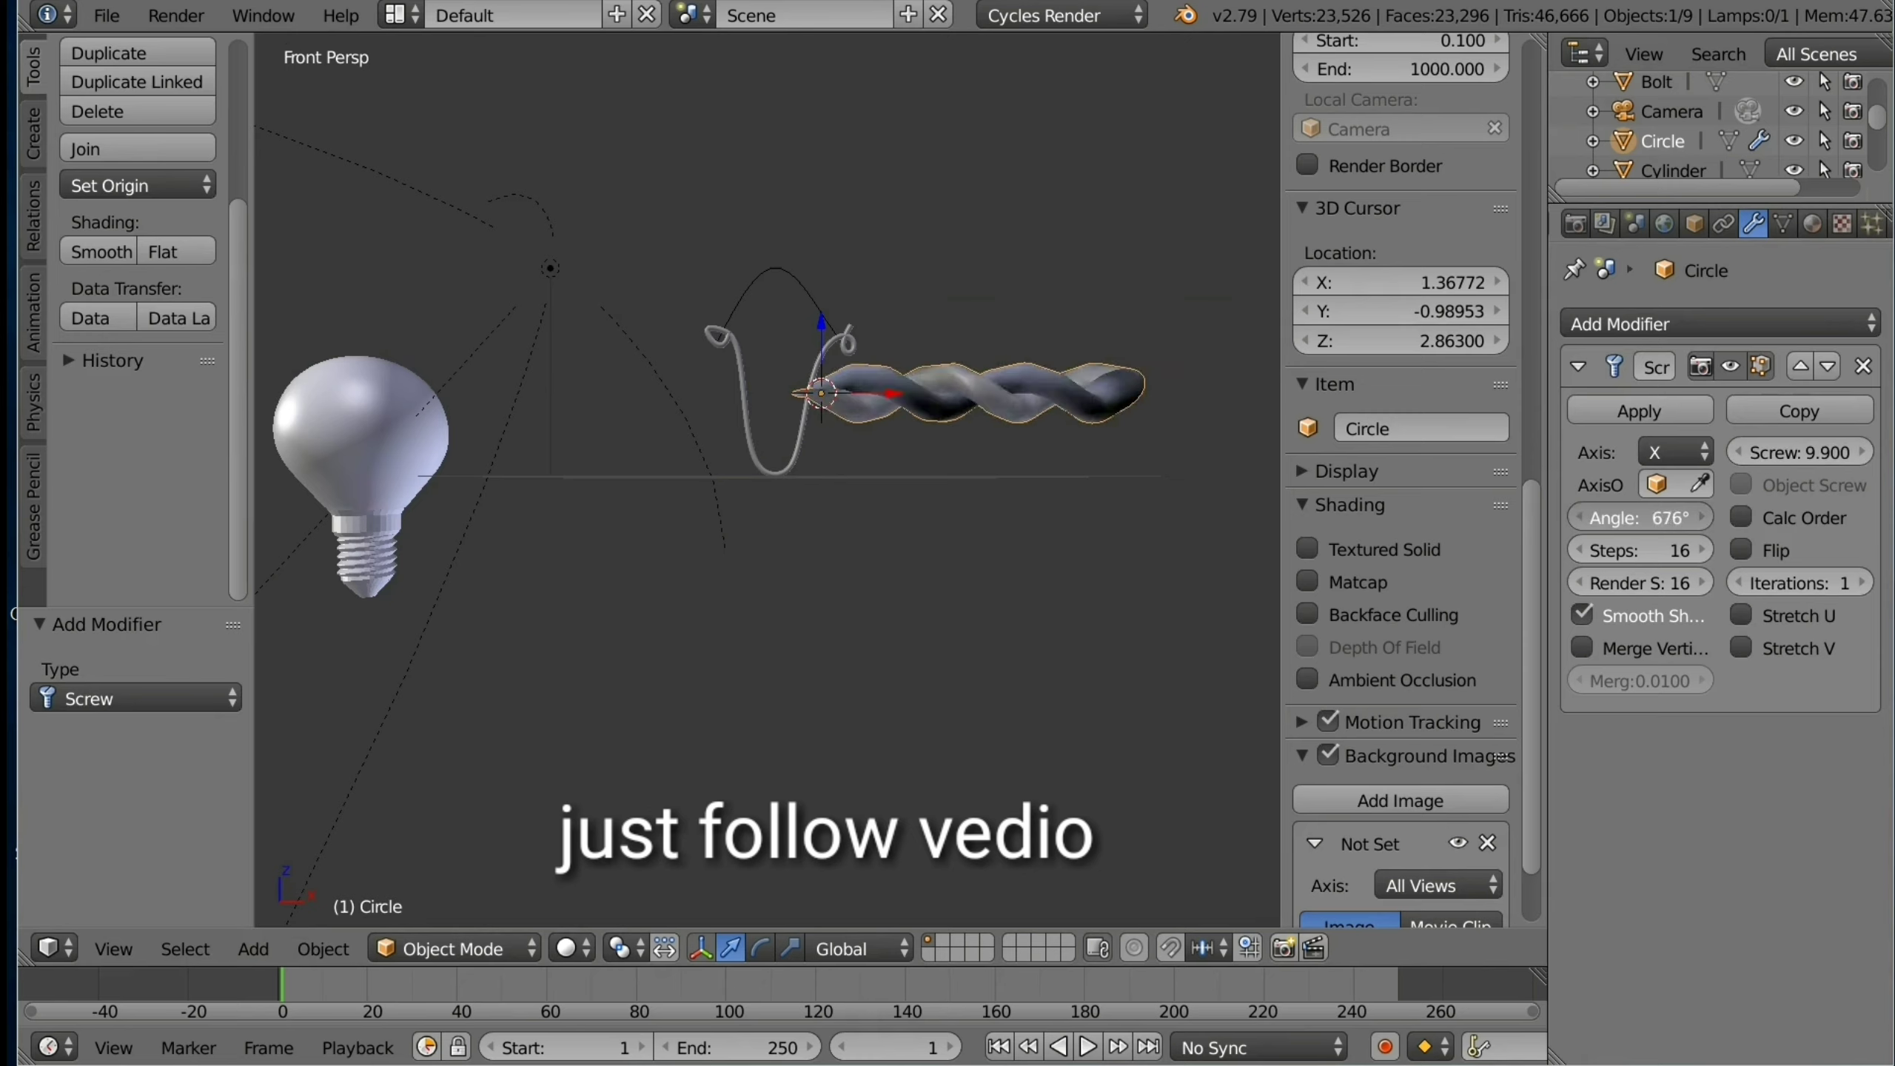
{"action": "mouse_move", "coordinate": [1640, 517]}
{"action": "left_mouse_down"}
{"action": "mouse_move", "coordinate": [1687, 518]}
{"action": "mouse_move", "coordinate": [1643, 518]}
{"action": "left_mouse_up"}
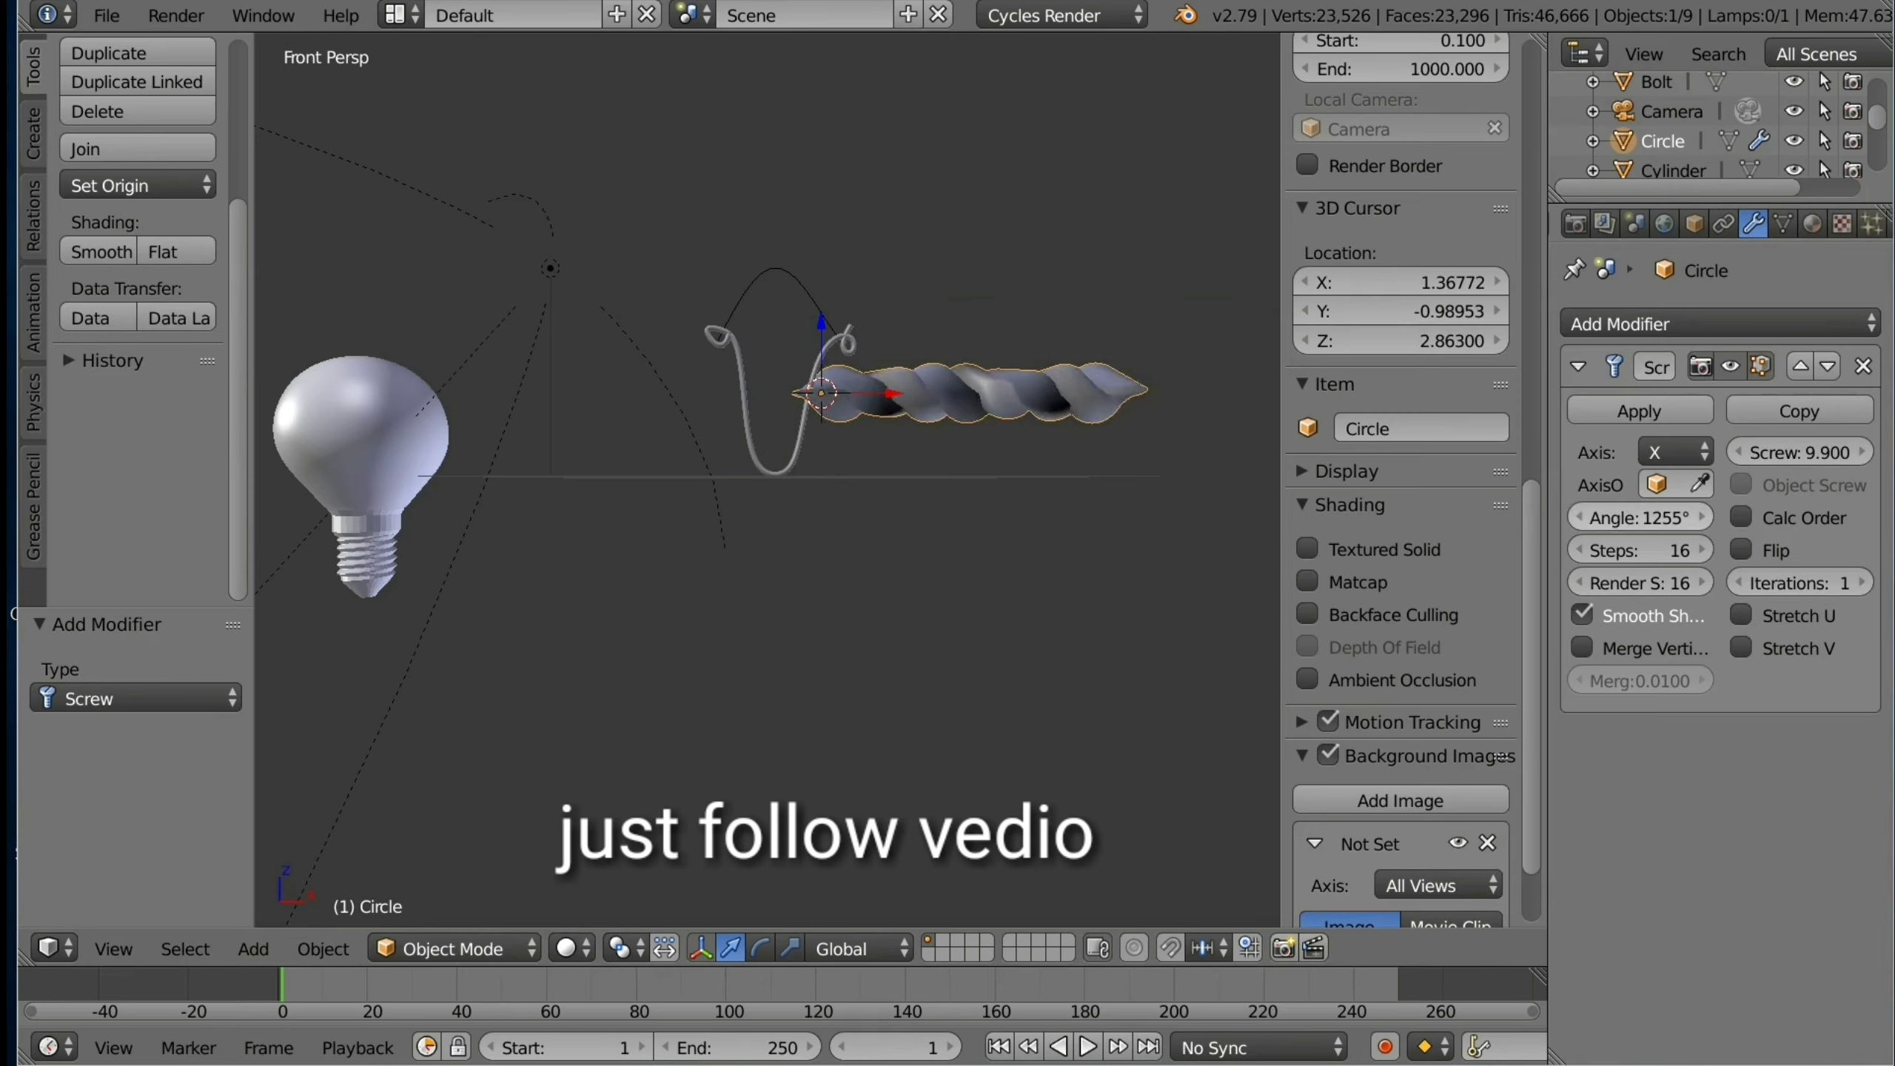
{"action": "mouse_move", "coordinate": [1800, 452]}
{"action": "left_mouse_down"}
{"action": "mouse_move", "coordinate": [1836, 453]}
{"action": "mouse_move", "coordinate": [1806, 452]}
{"action": "left_mouse_up"}
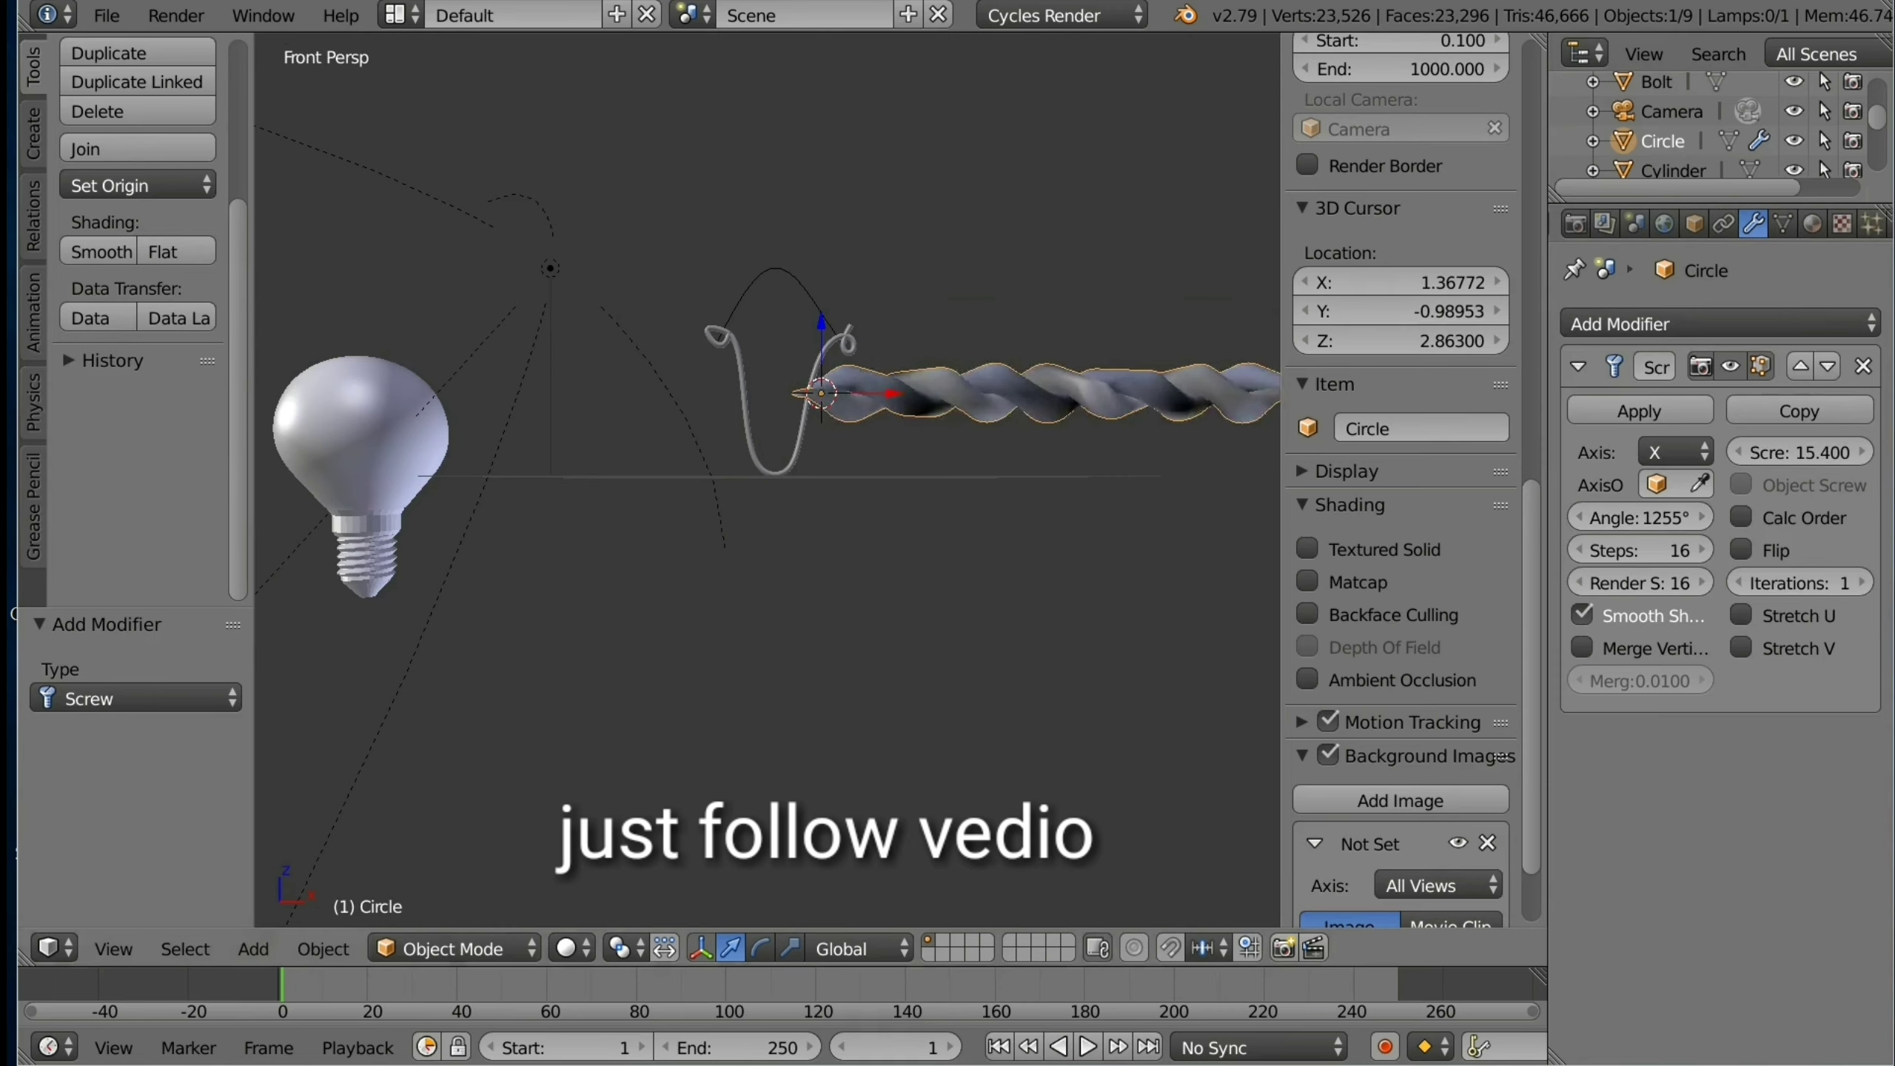
{"action": "key", "text": "g"}
{"action": "key", "text": "x"}
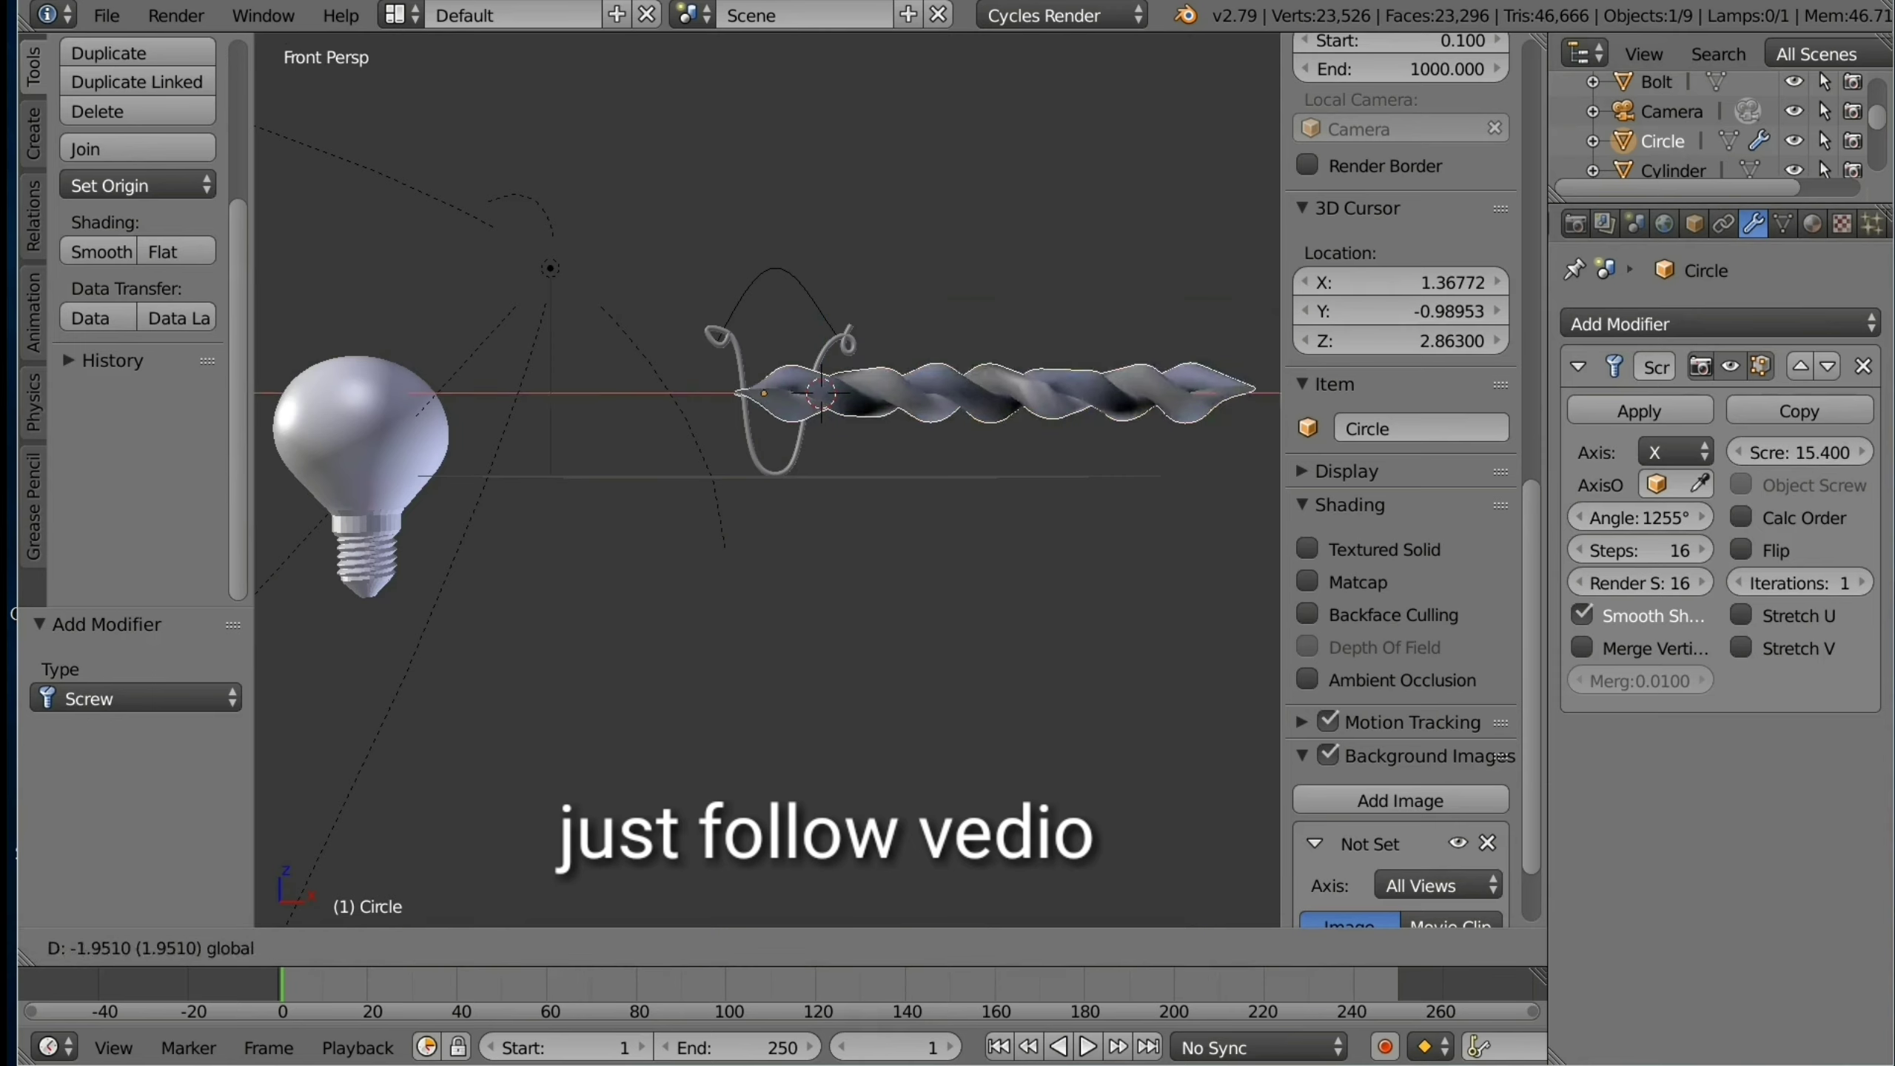
{"action": "key", "text": "Return"}
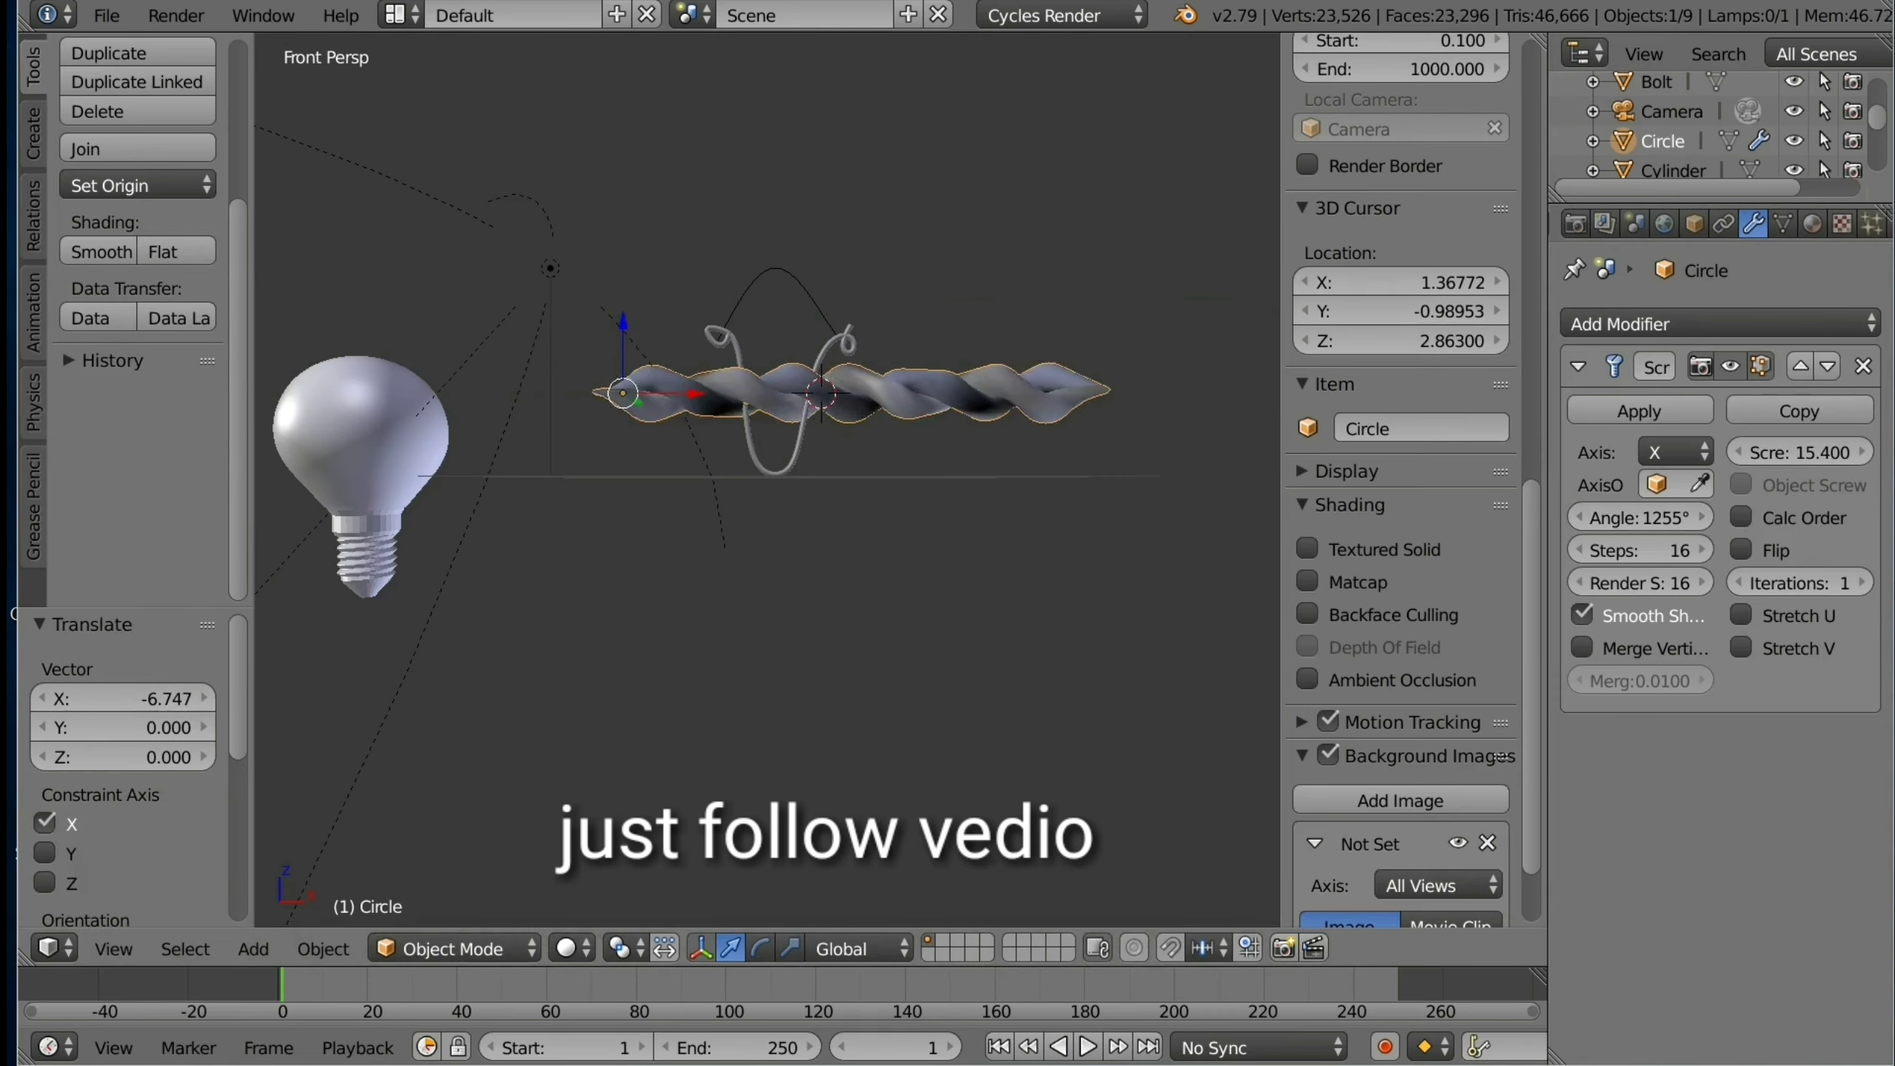
Step: Shrink the twisted Circle strand, abandoning an attempted X-axis stretch
{"action": "key", "text": "s"}
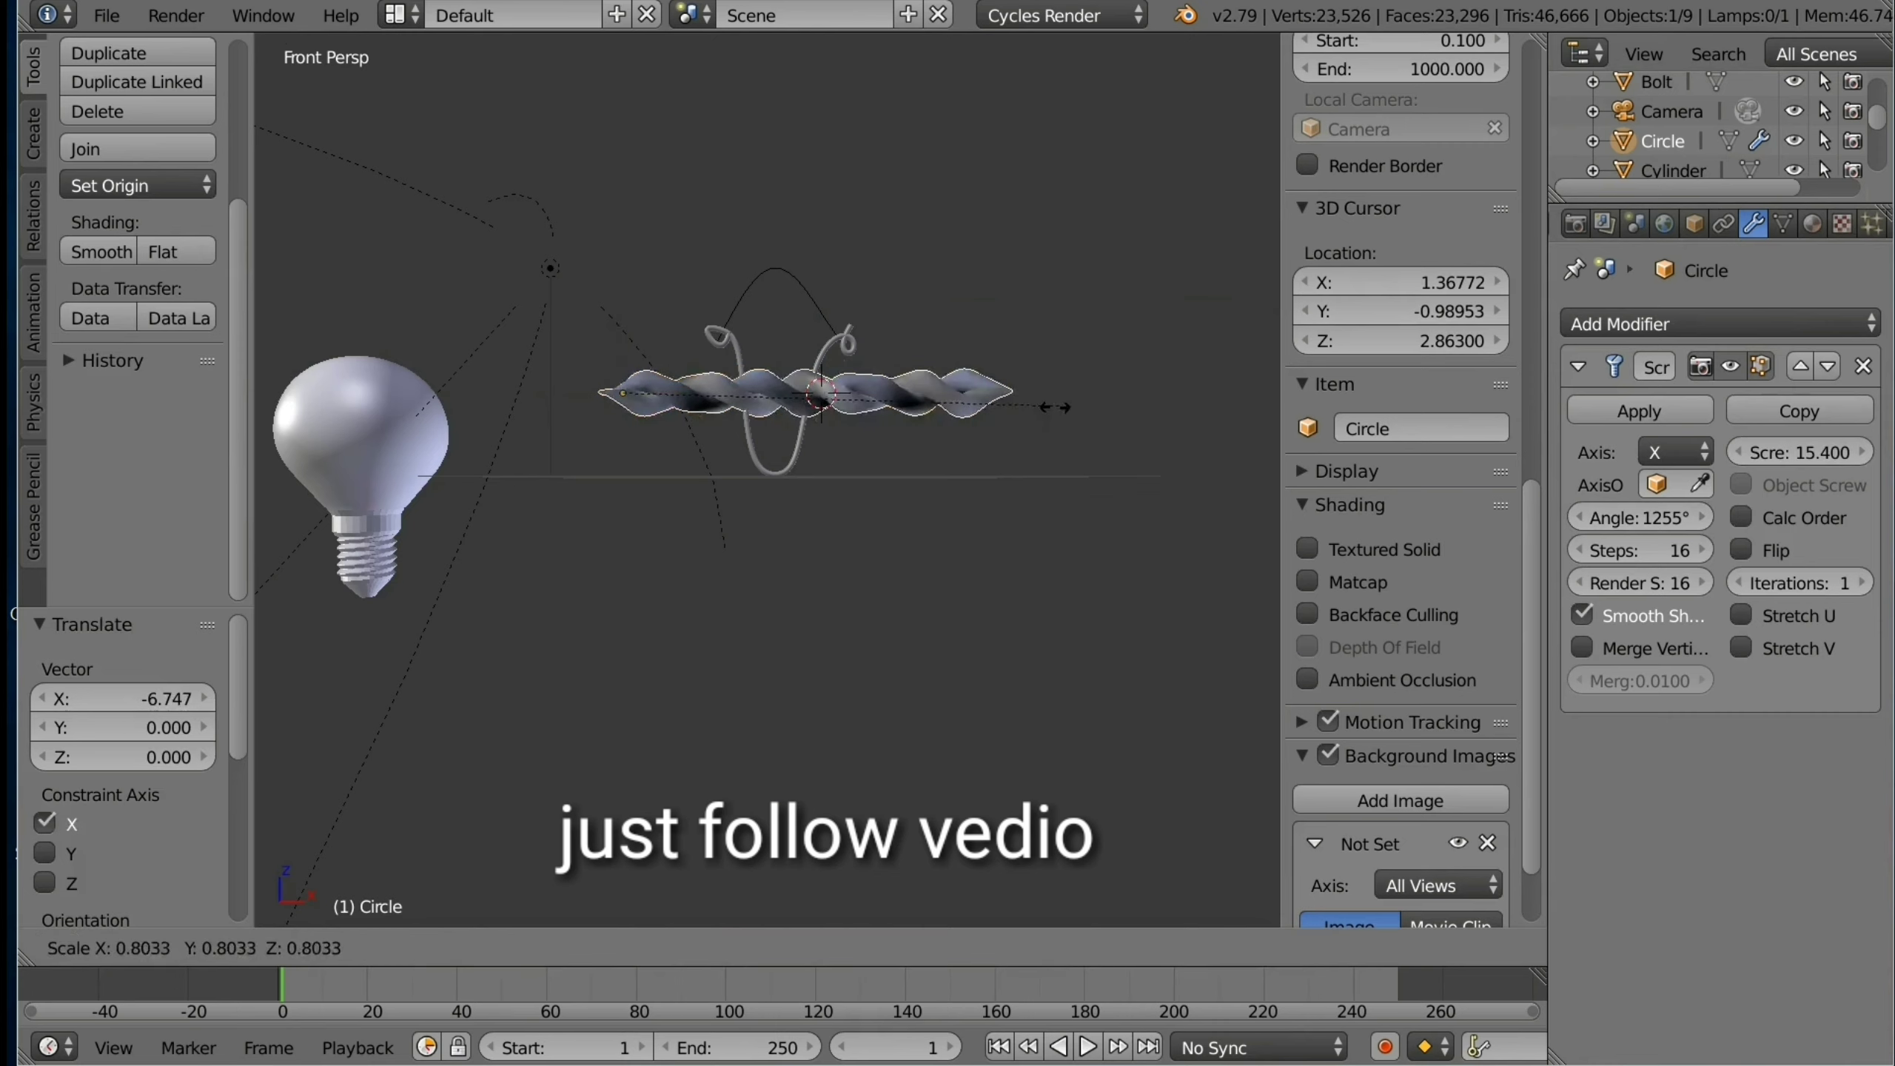
{"action": "left_click", "coordinate": [728, 419]}
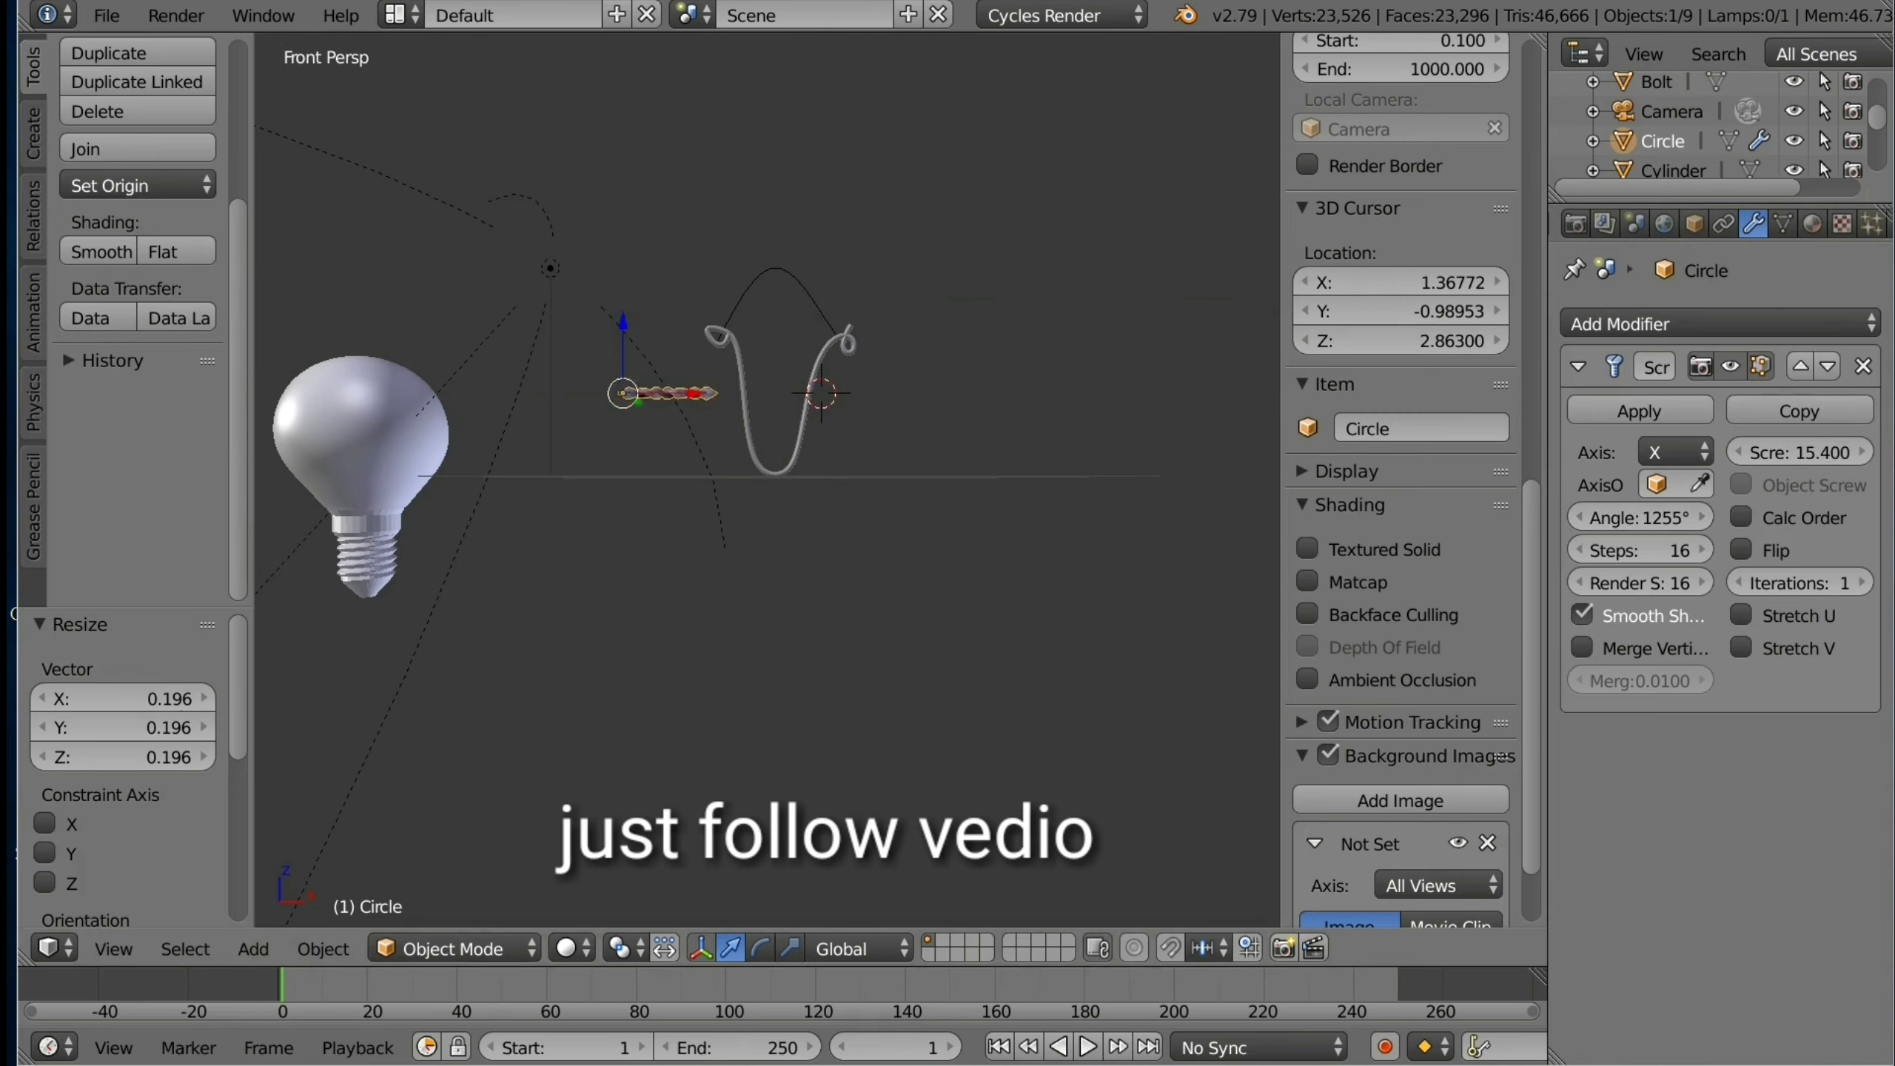
{"action": "key", "text": "s"}
{"action": "key", "text": "x"}
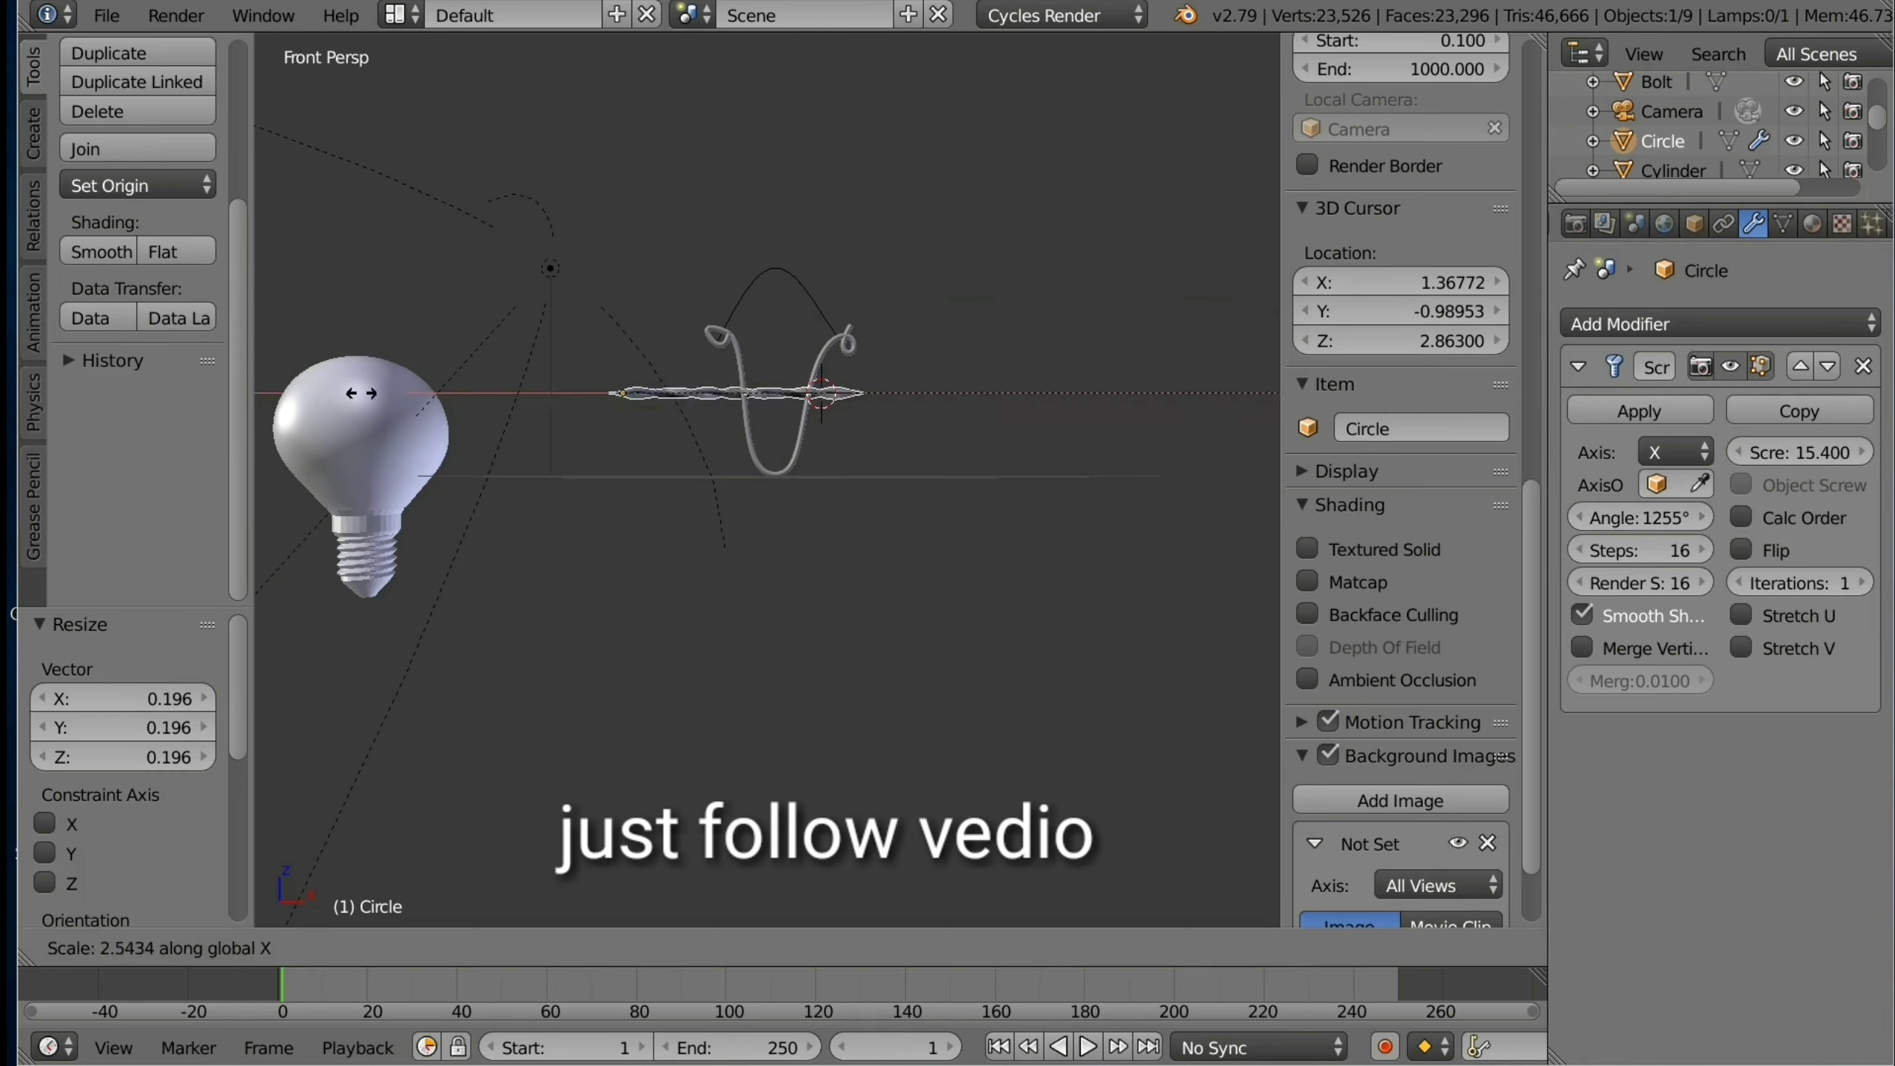
{"action": "key", "text": "Escape"}
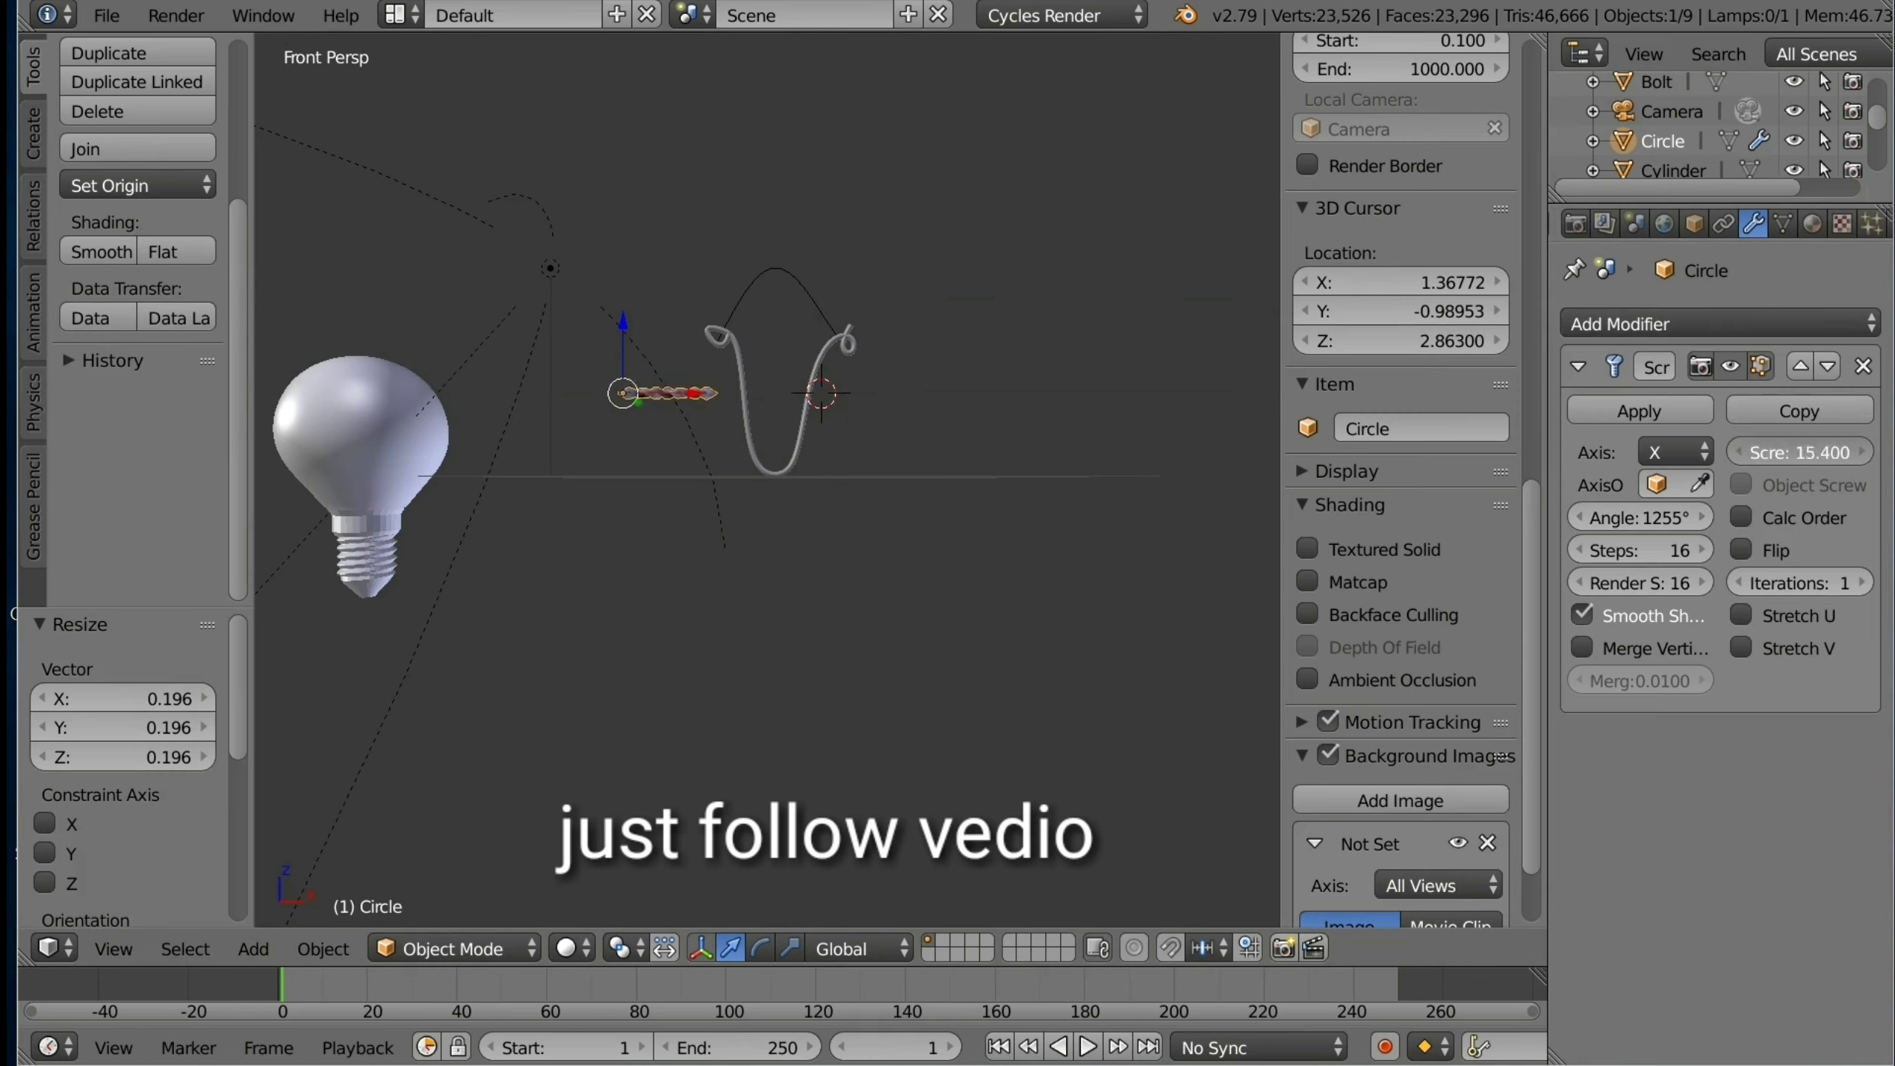
Step: Raise Screw to 43.400, angle 1915°, 291 steps, more render steps, and rescale to 0.390
{"action": "mouse_move", "coordinate": [1800, 451]}
{"action": "left_mouse_down"}
{"action": "mouse_move", "coordinate": [1851, 452]}
{"action": "mouse_move", "coordinate": [1769, 451]}
{"action": "left_mouse_up"}
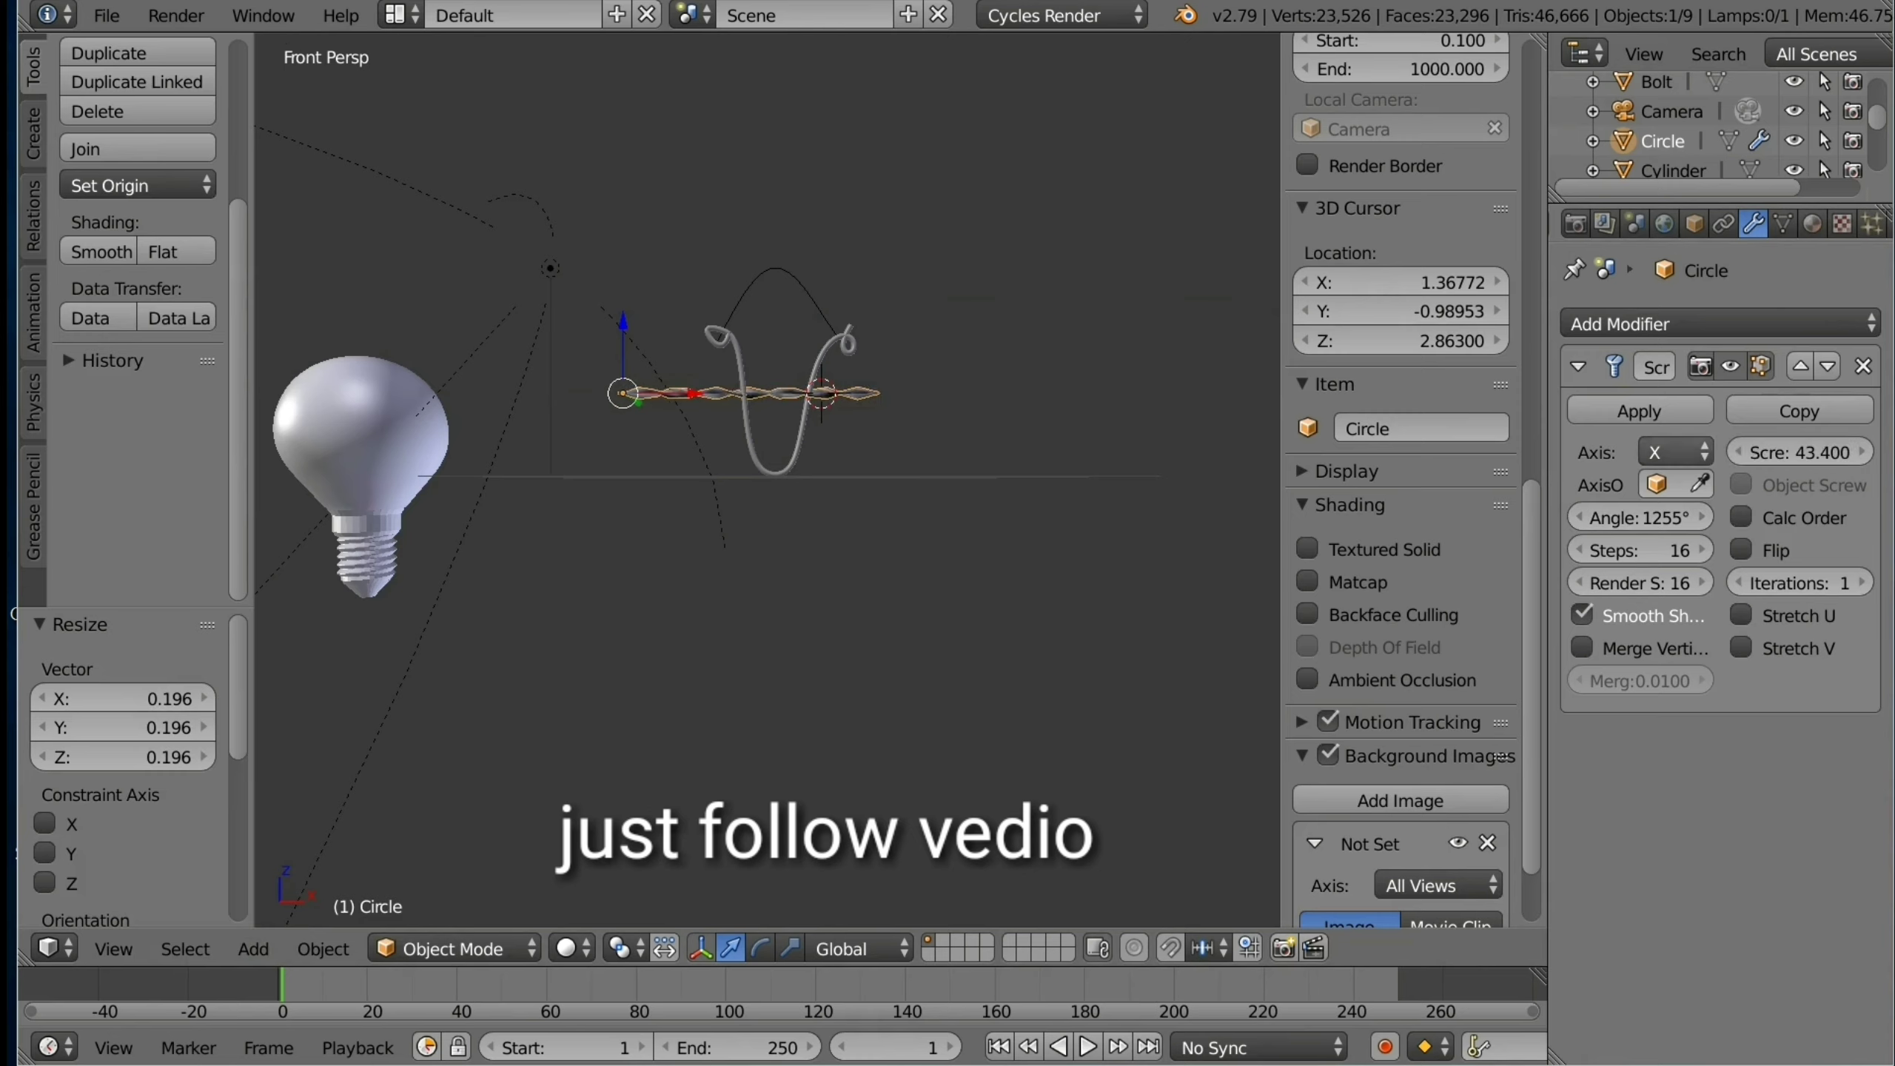
{"action": "left_click_drag", "start_coordinate": [1639, 517], "coordinate": [1754, 517]}
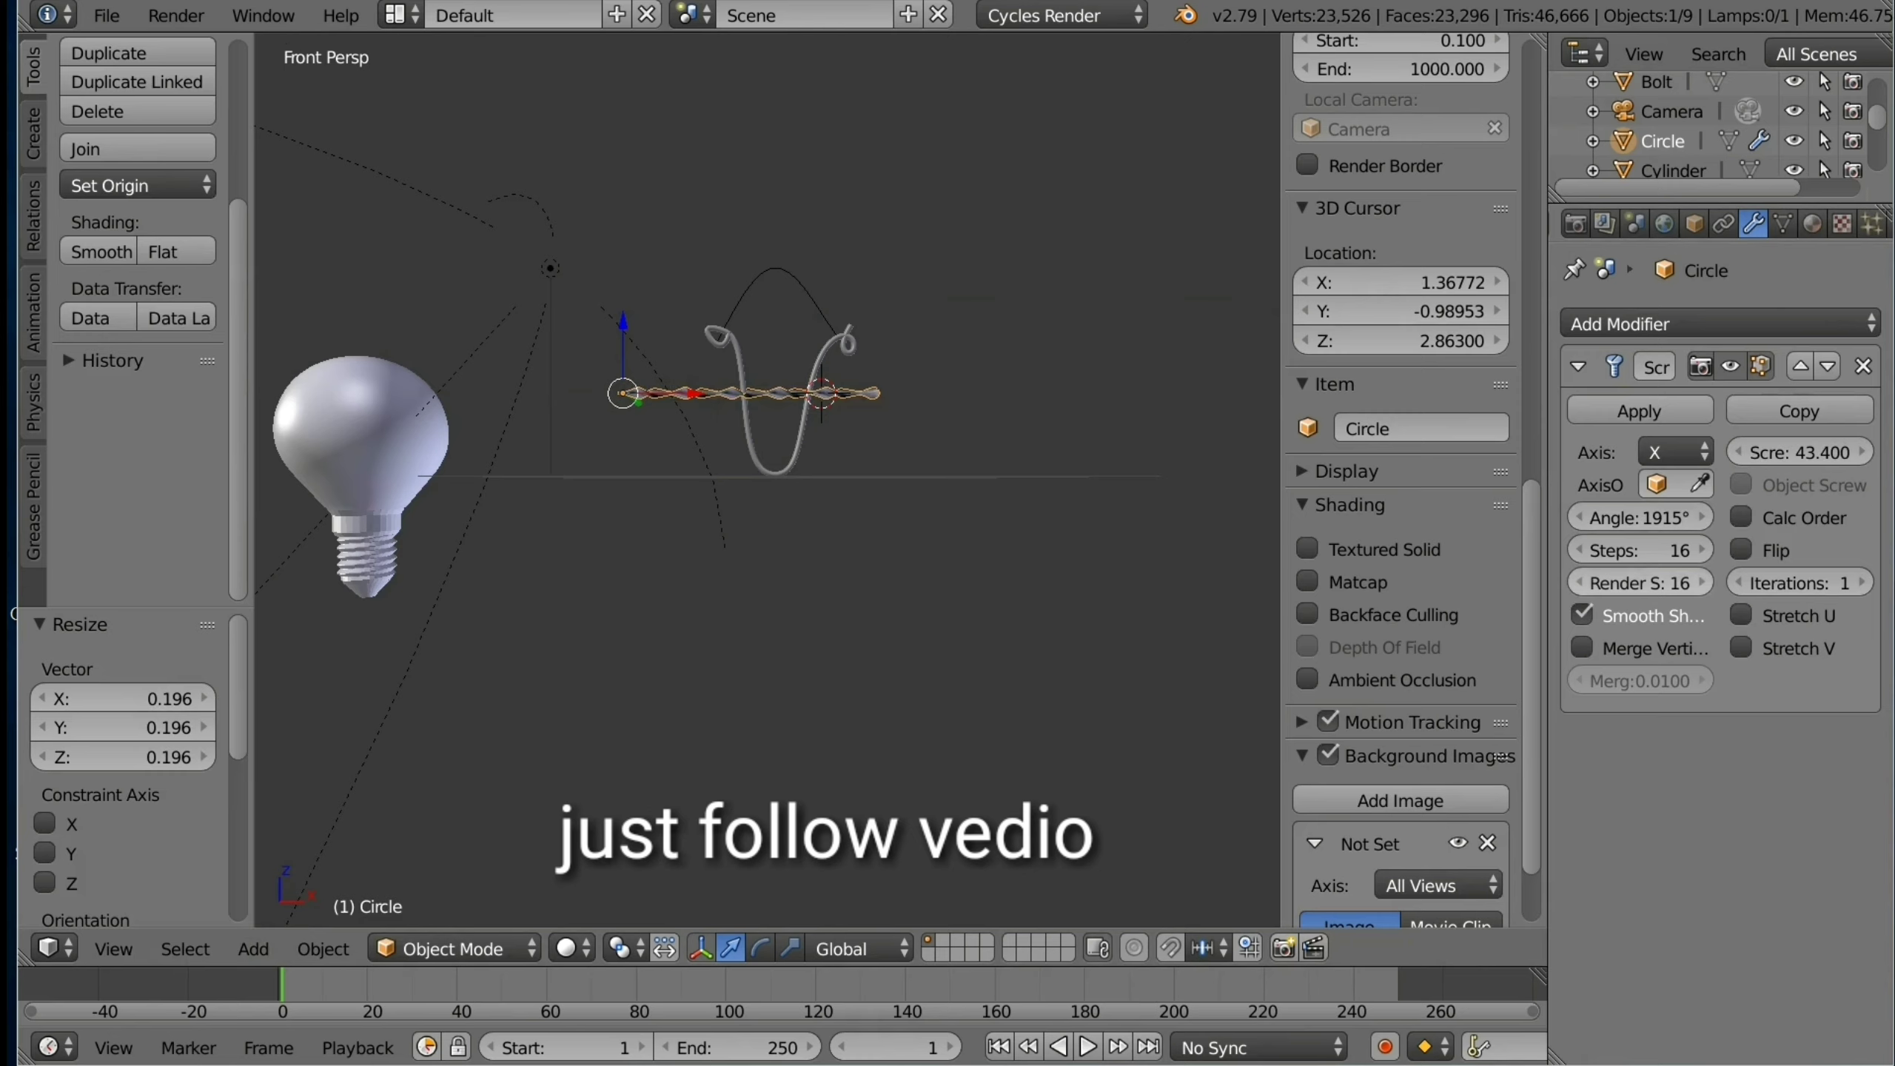
{"action": "left_click_drag", "start_coordinate": [1641, 550], "coordinate": [1754, 551]}
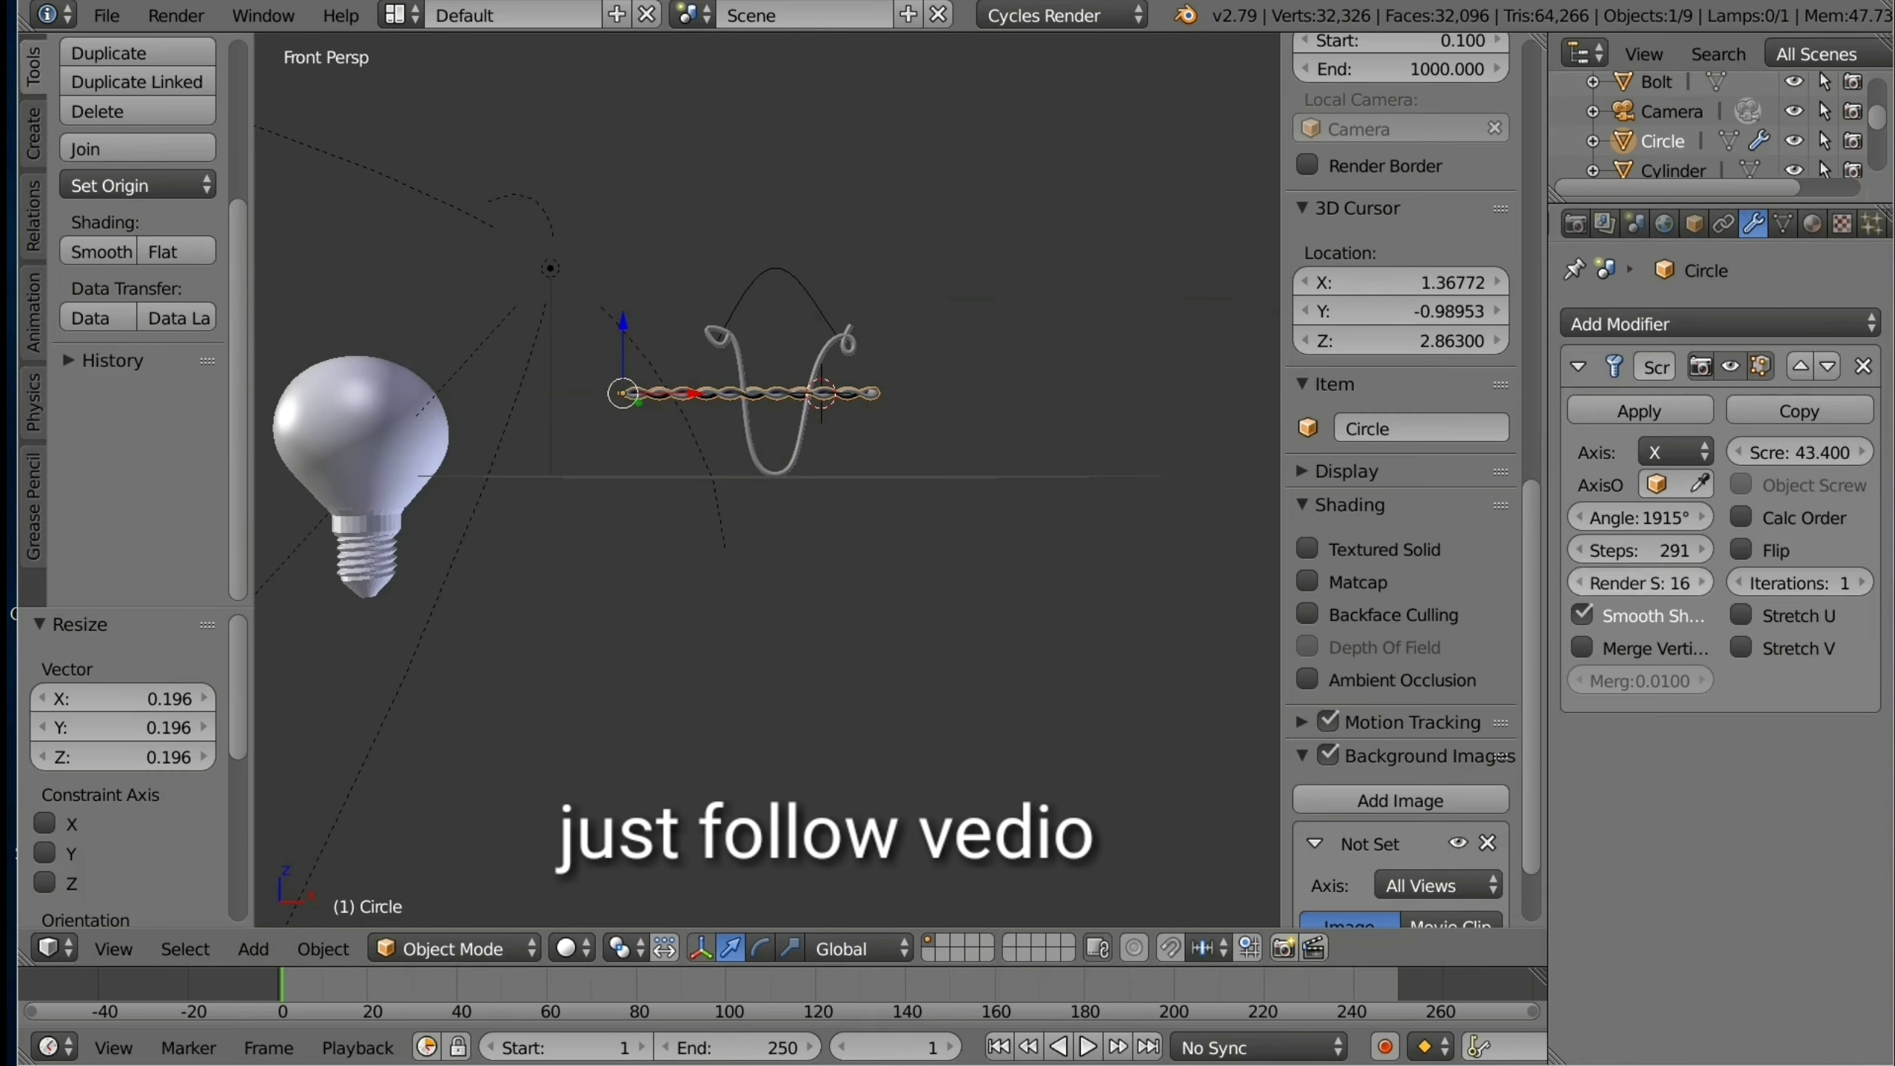
{"action": "mouse_move", "coordinate": [1640, 583]}
{"action": "left_mouse_down"}
{"action": "mouse_move", "coordinate": [1843, 582]}
{"action": "mouse_move", "coordinate": [1813, 582]}
{"action": "left_mouse_up"}
{"action": "key", "text": "s"}
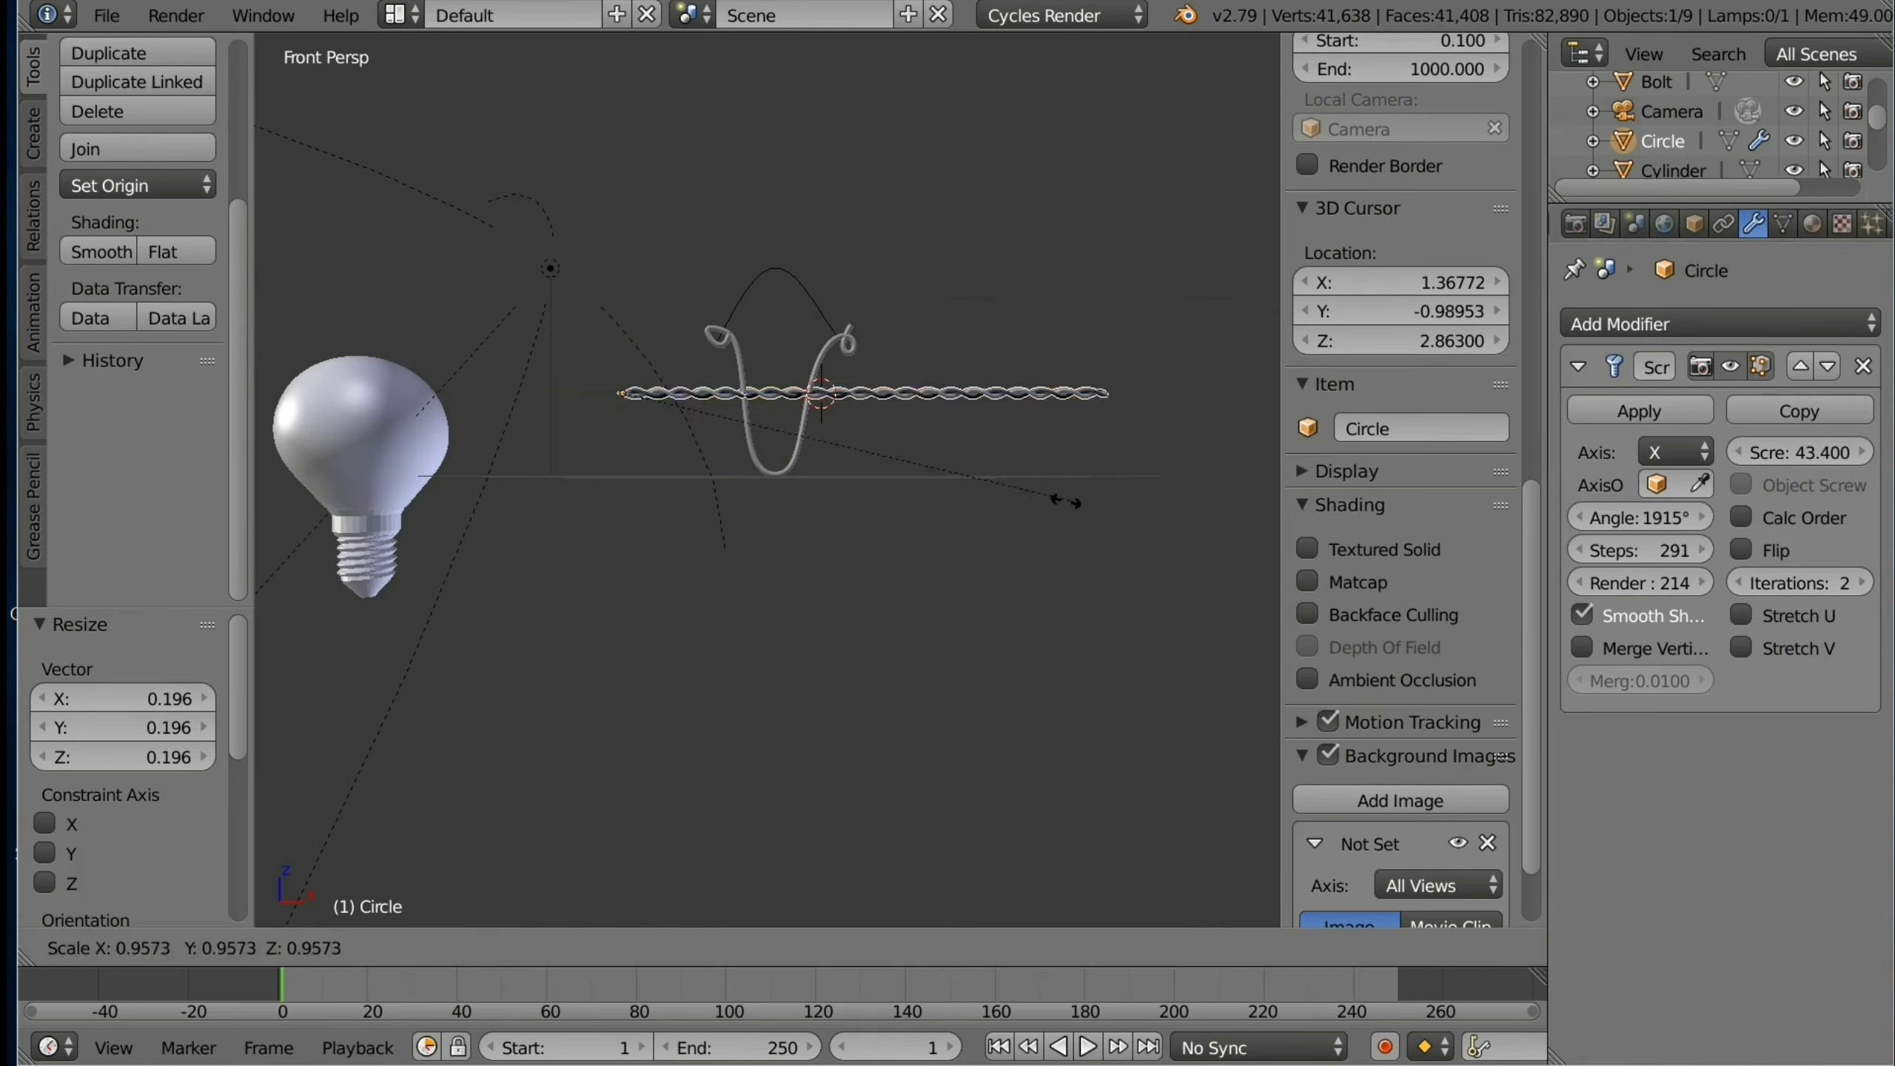
{"action": "left_click", "coordinate": [793, 474]}
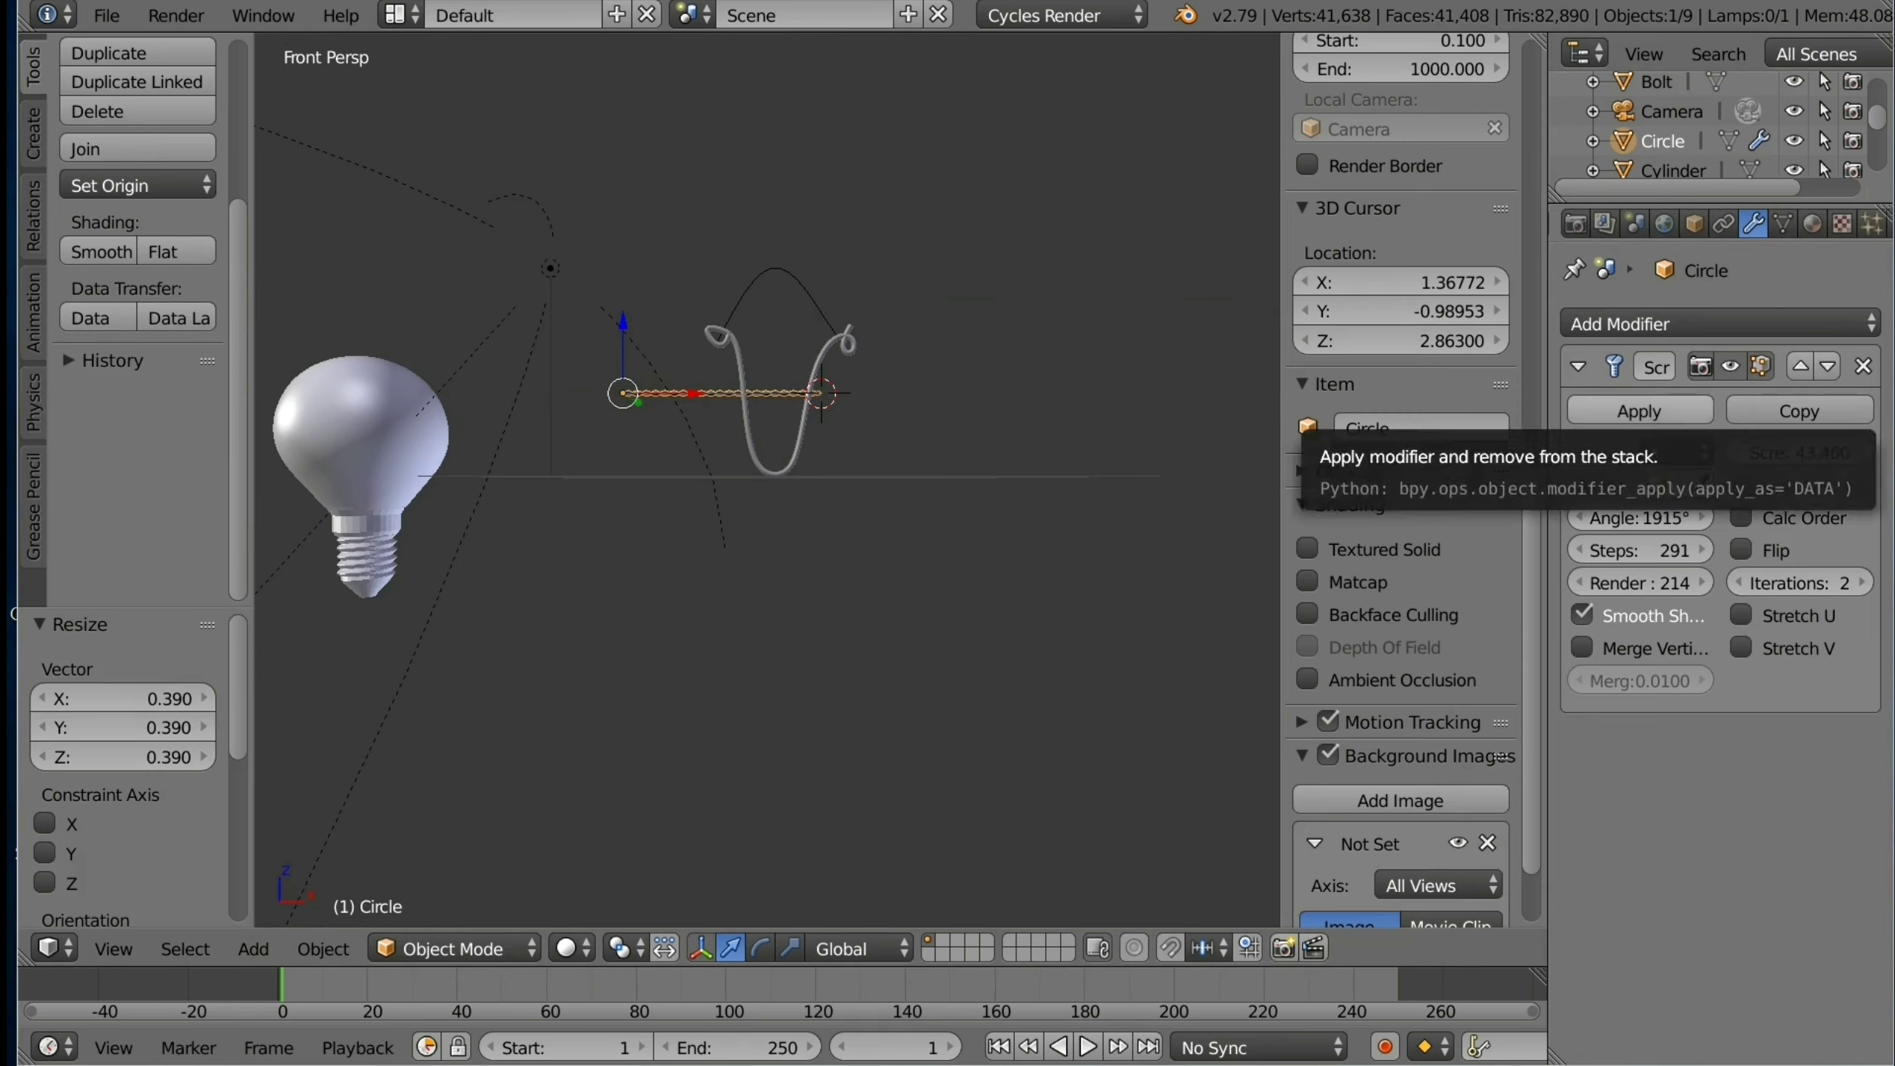
Step: Apply the Screw modifier, add a Curve modifier using NurbsPath, and slide the strand along X
{"action": "left_click", "coordinate": [1639, 411]}
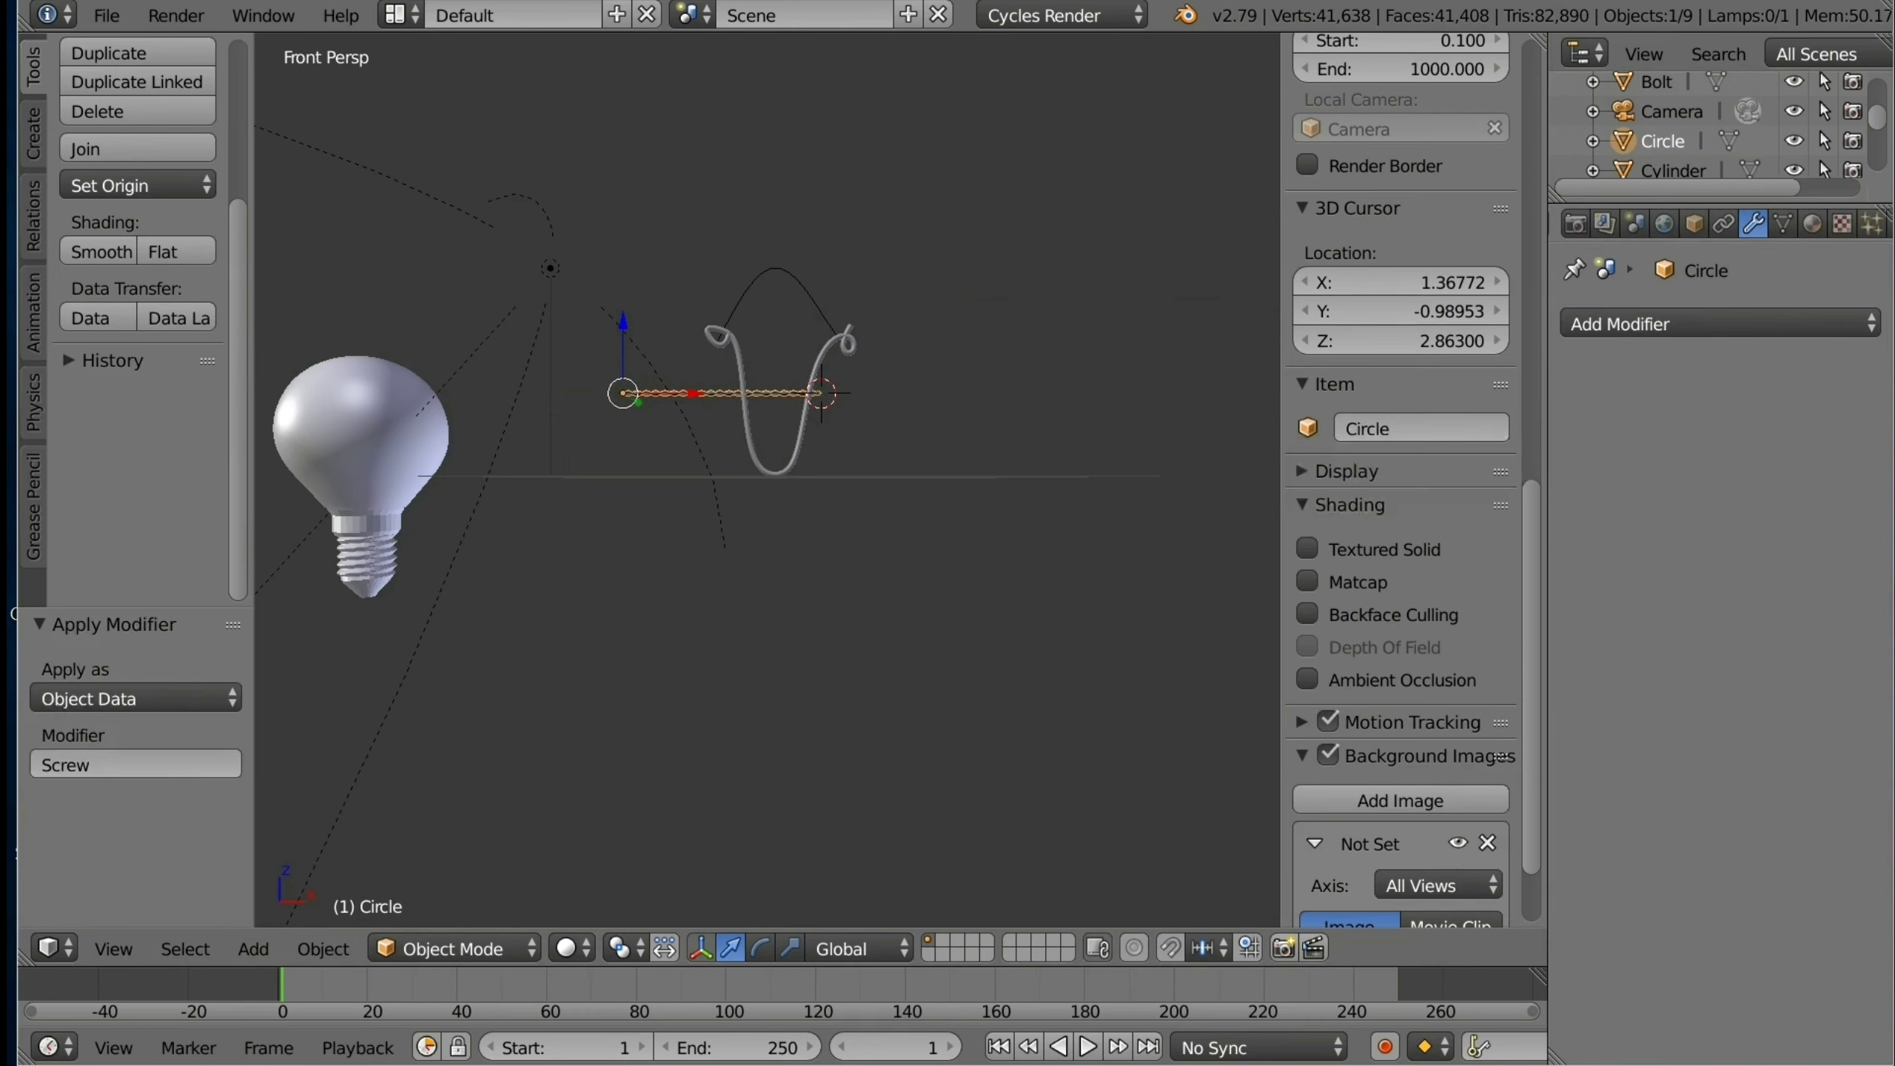
{"action": "left_click", "coordinate": [1720, 323]}
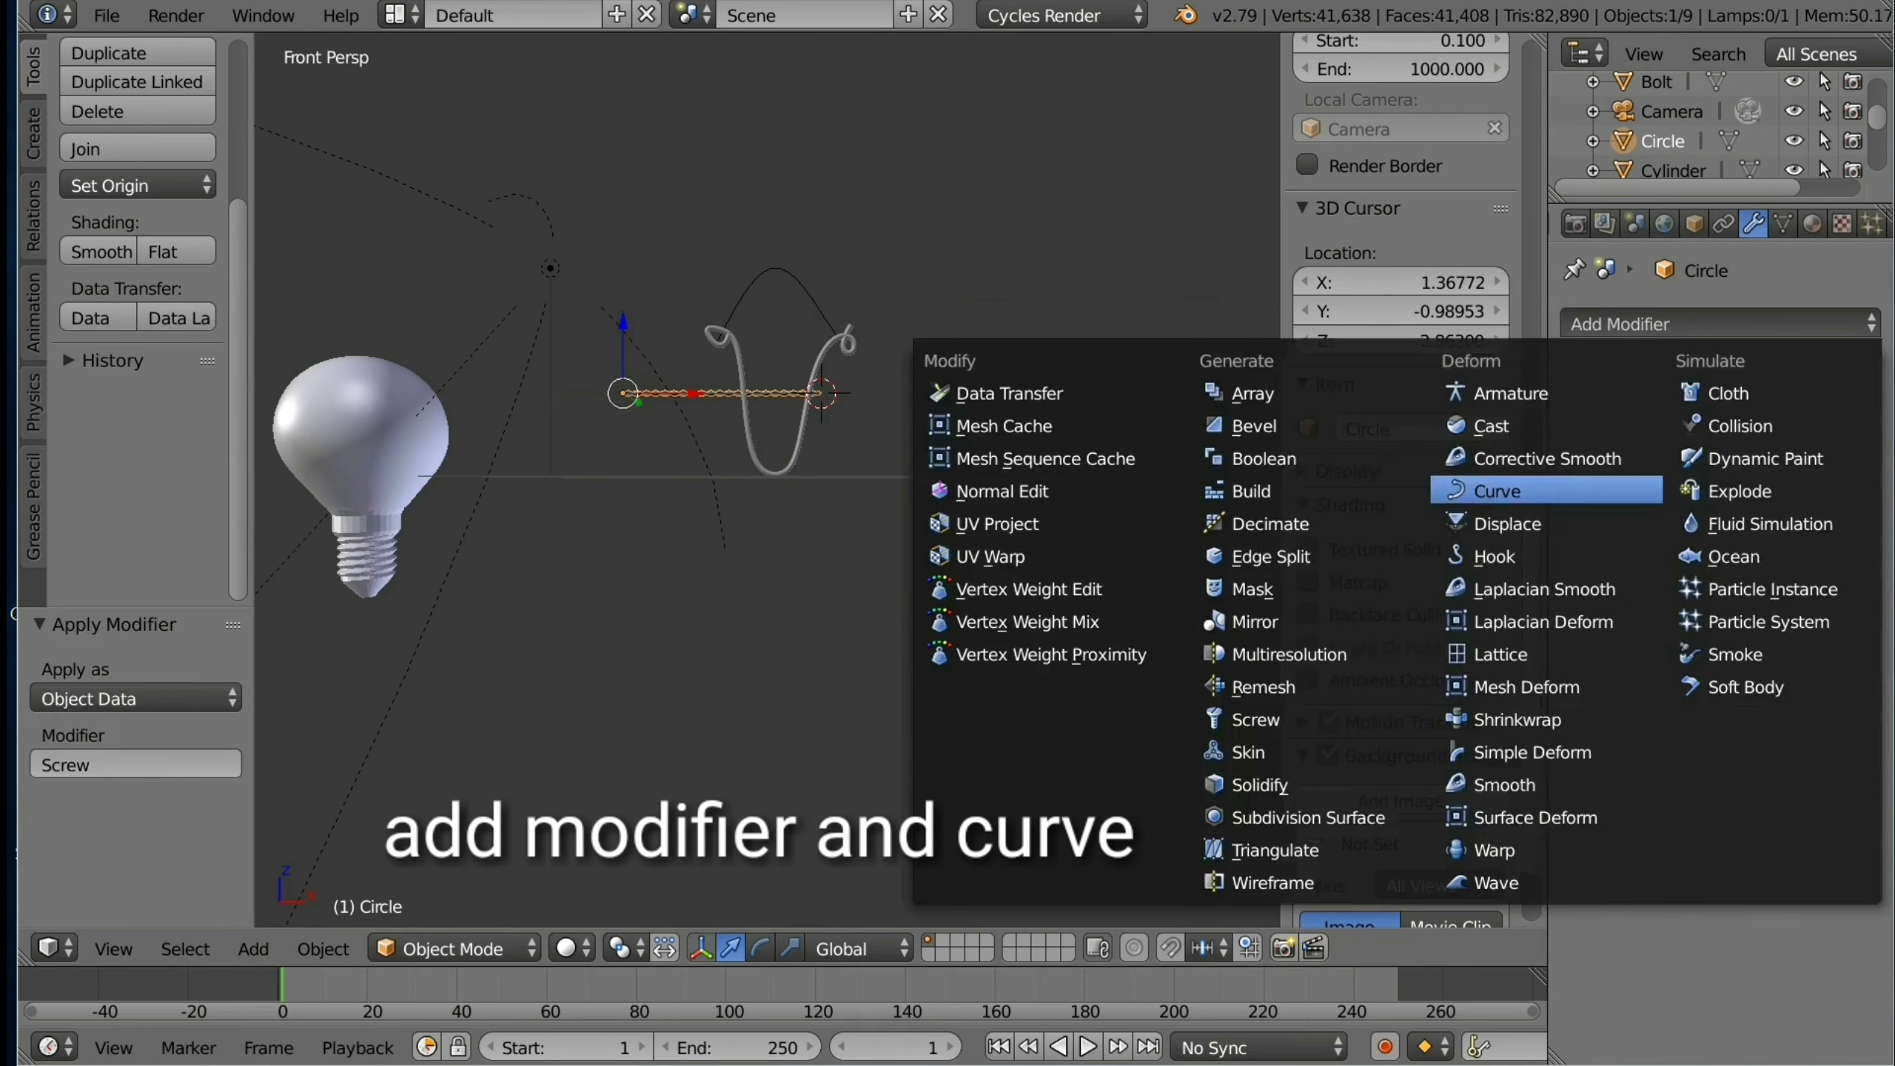
{"action": "left_click", "coordinate": [1497, 491]}
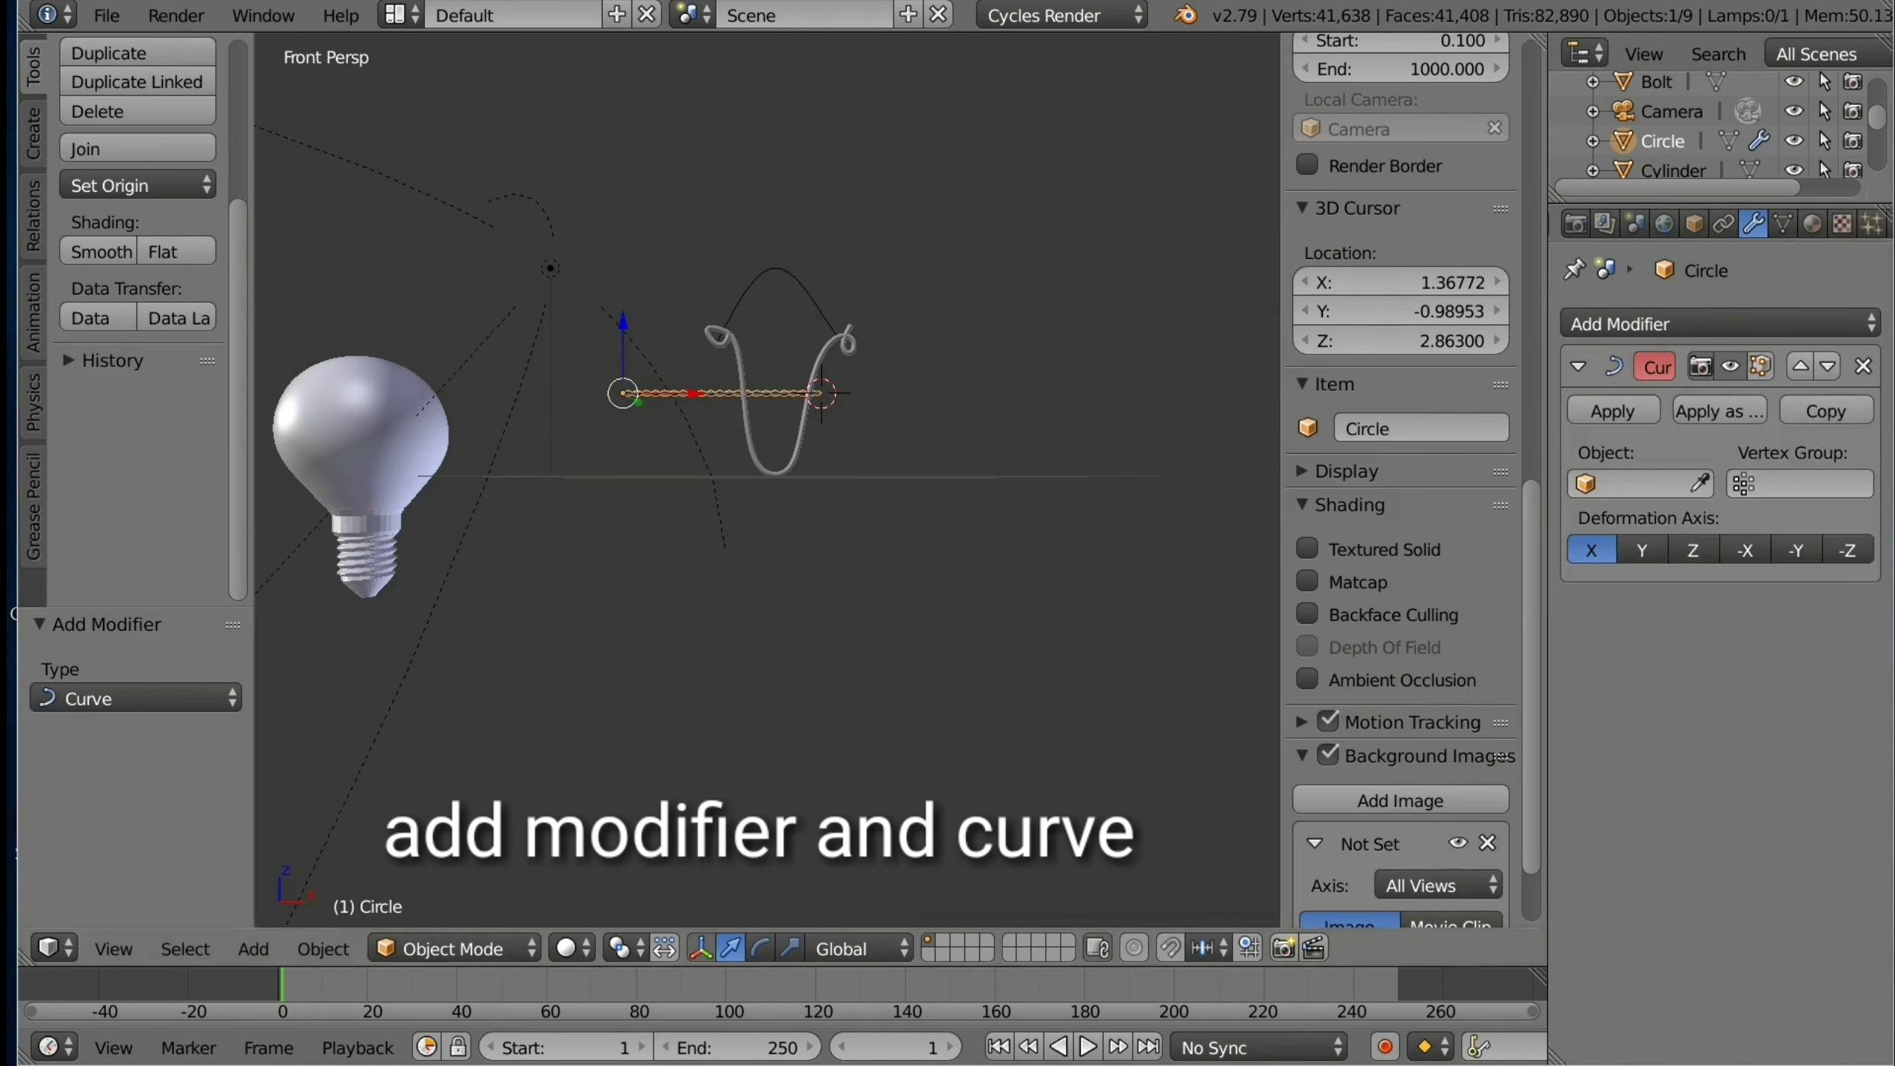
{"action": "scroll", "coordinate": [1716, 126], "scroll_direction": "down", "scroll_amount": 4}
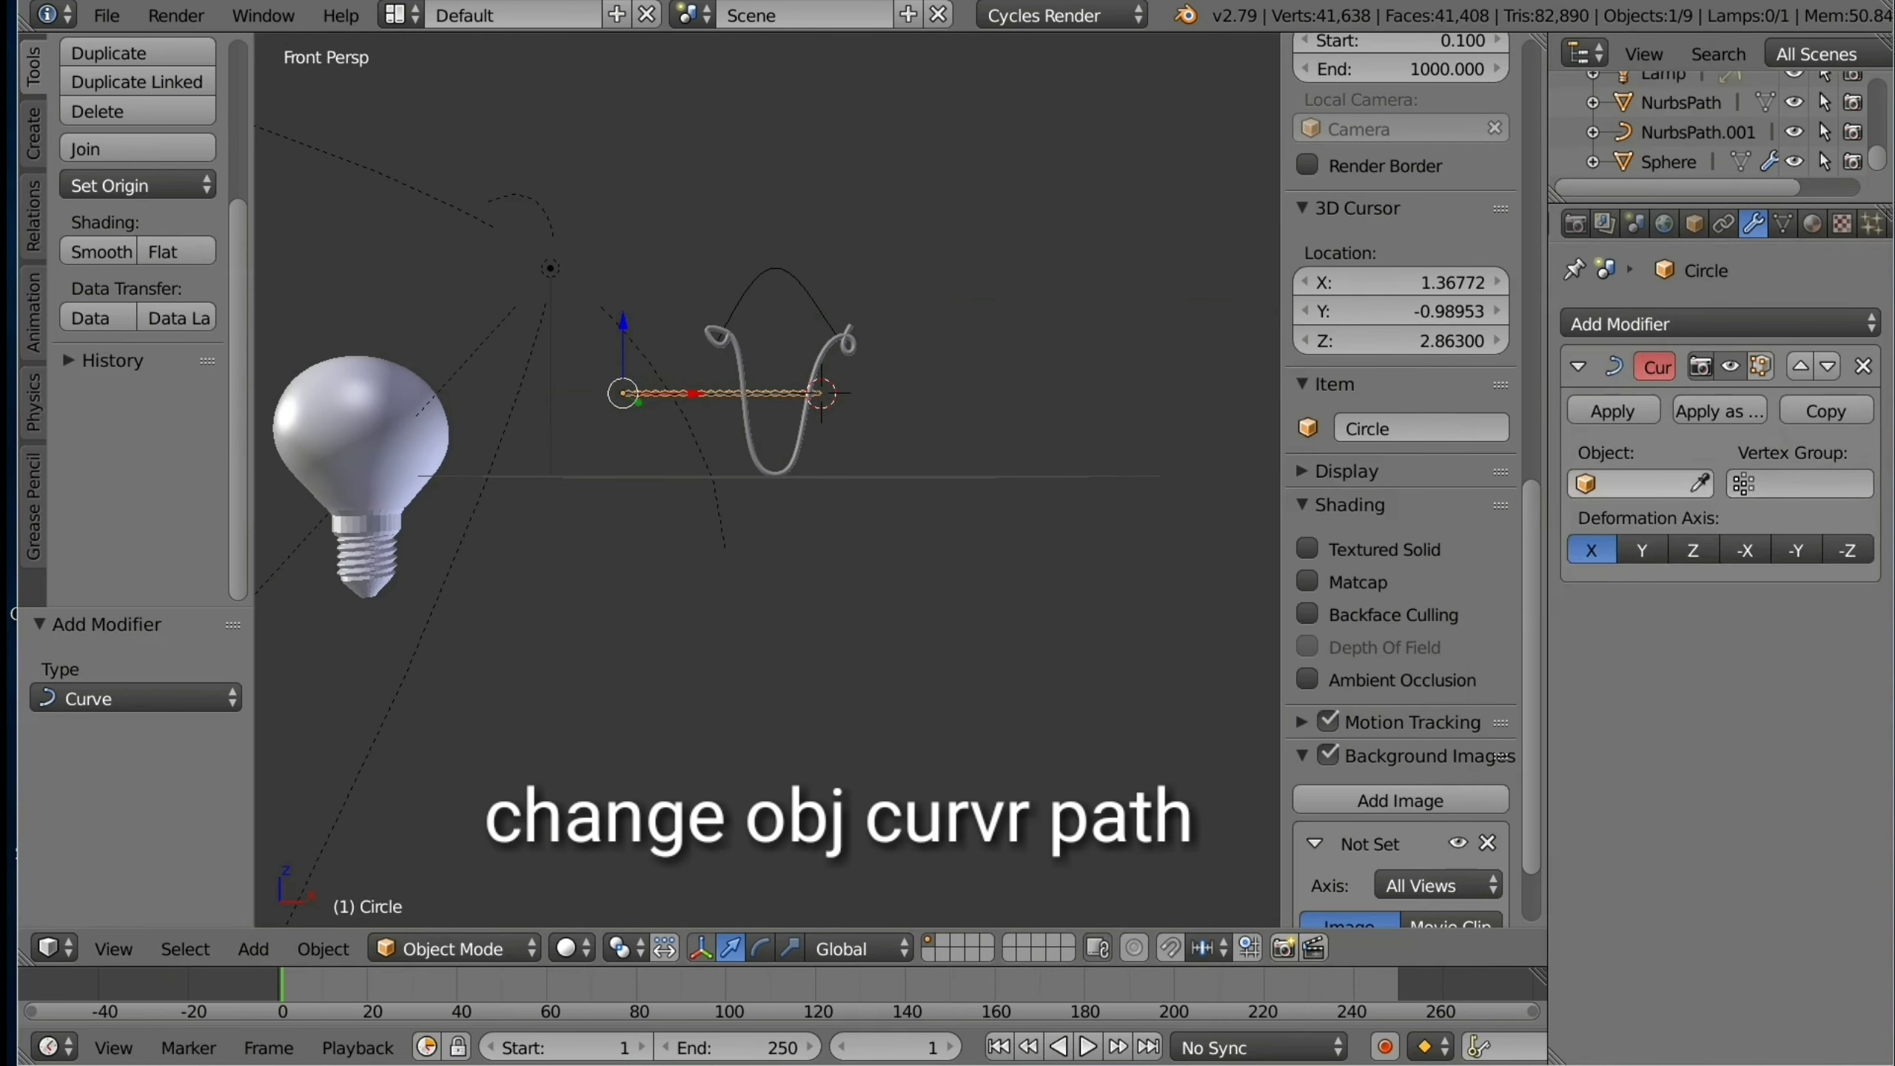
{"action": "left_click", "coordinate": [1634, 484]}
{"action": "key", "text": "Return"}
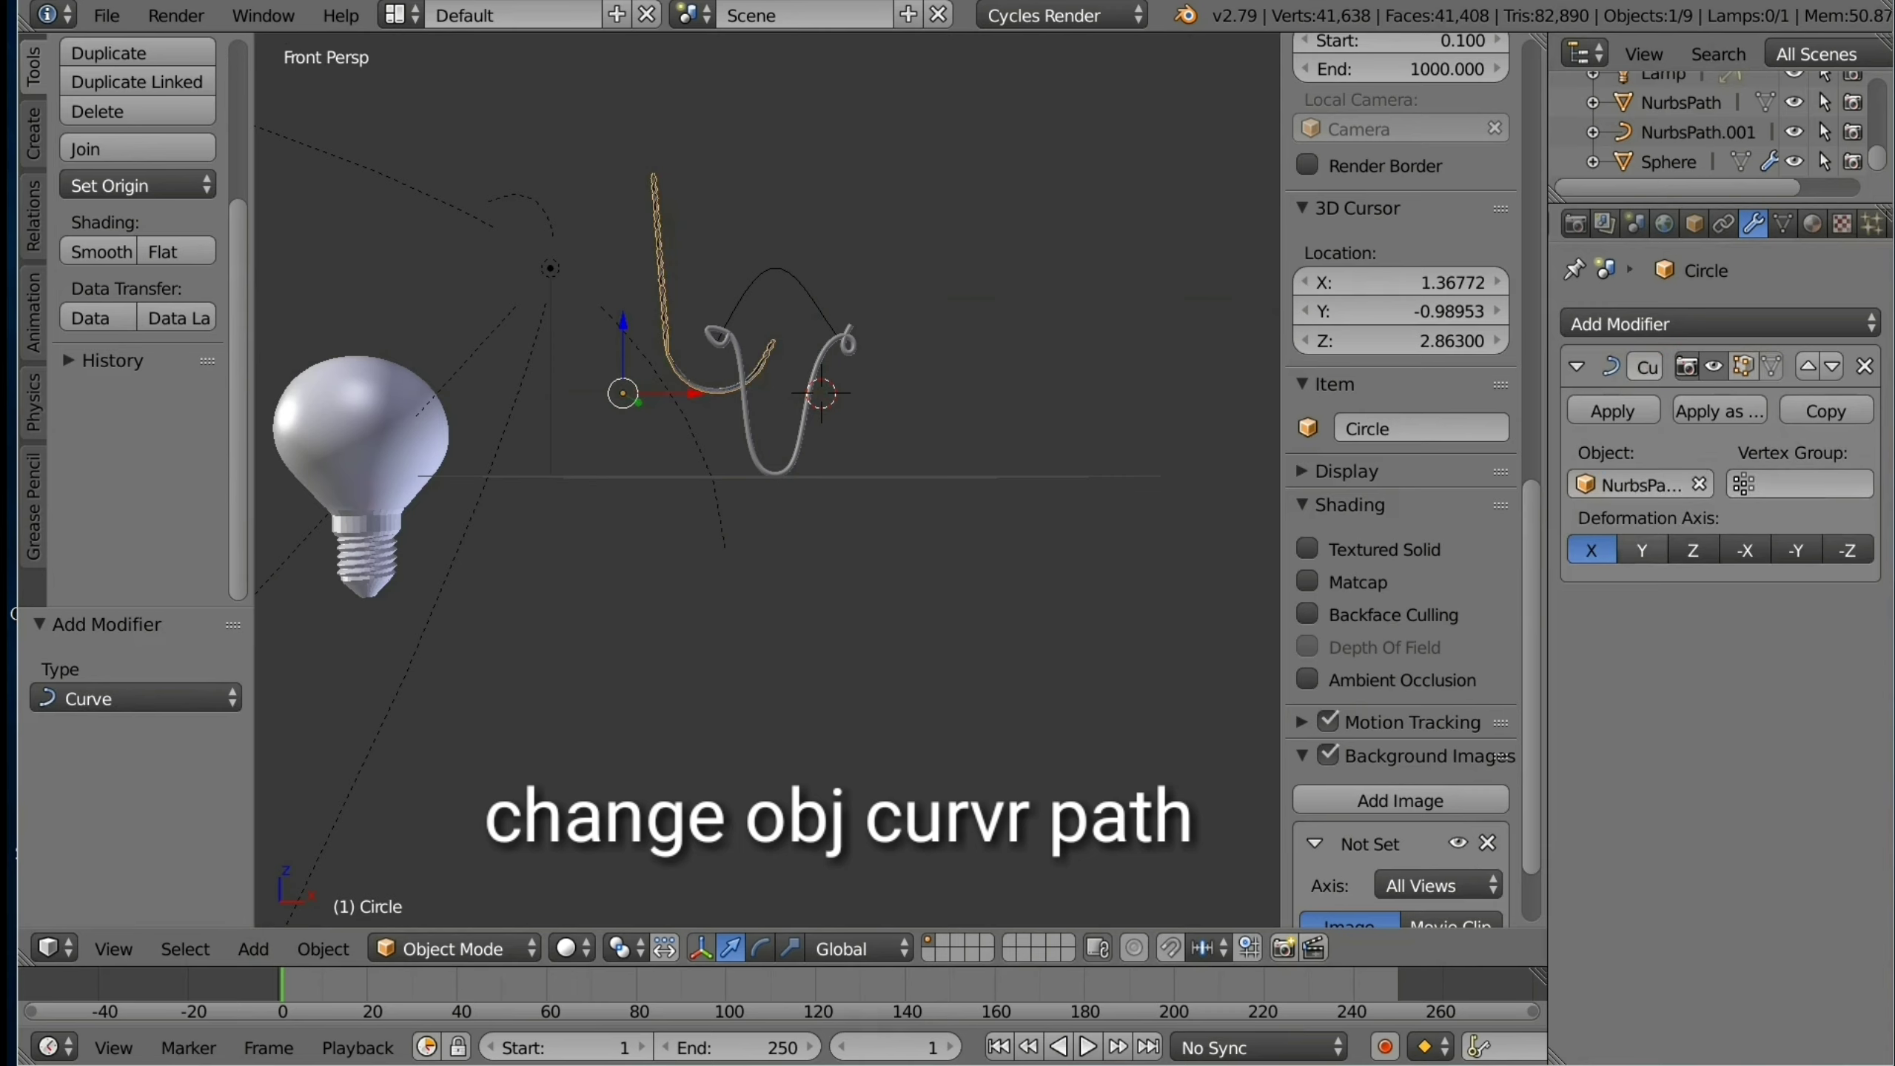
{"action": "left_click", "coordinate": [1700, 483]}
{"action": "left_click_drag", "start_coordinate": [694, 393], "coordinate": [772, 393]}
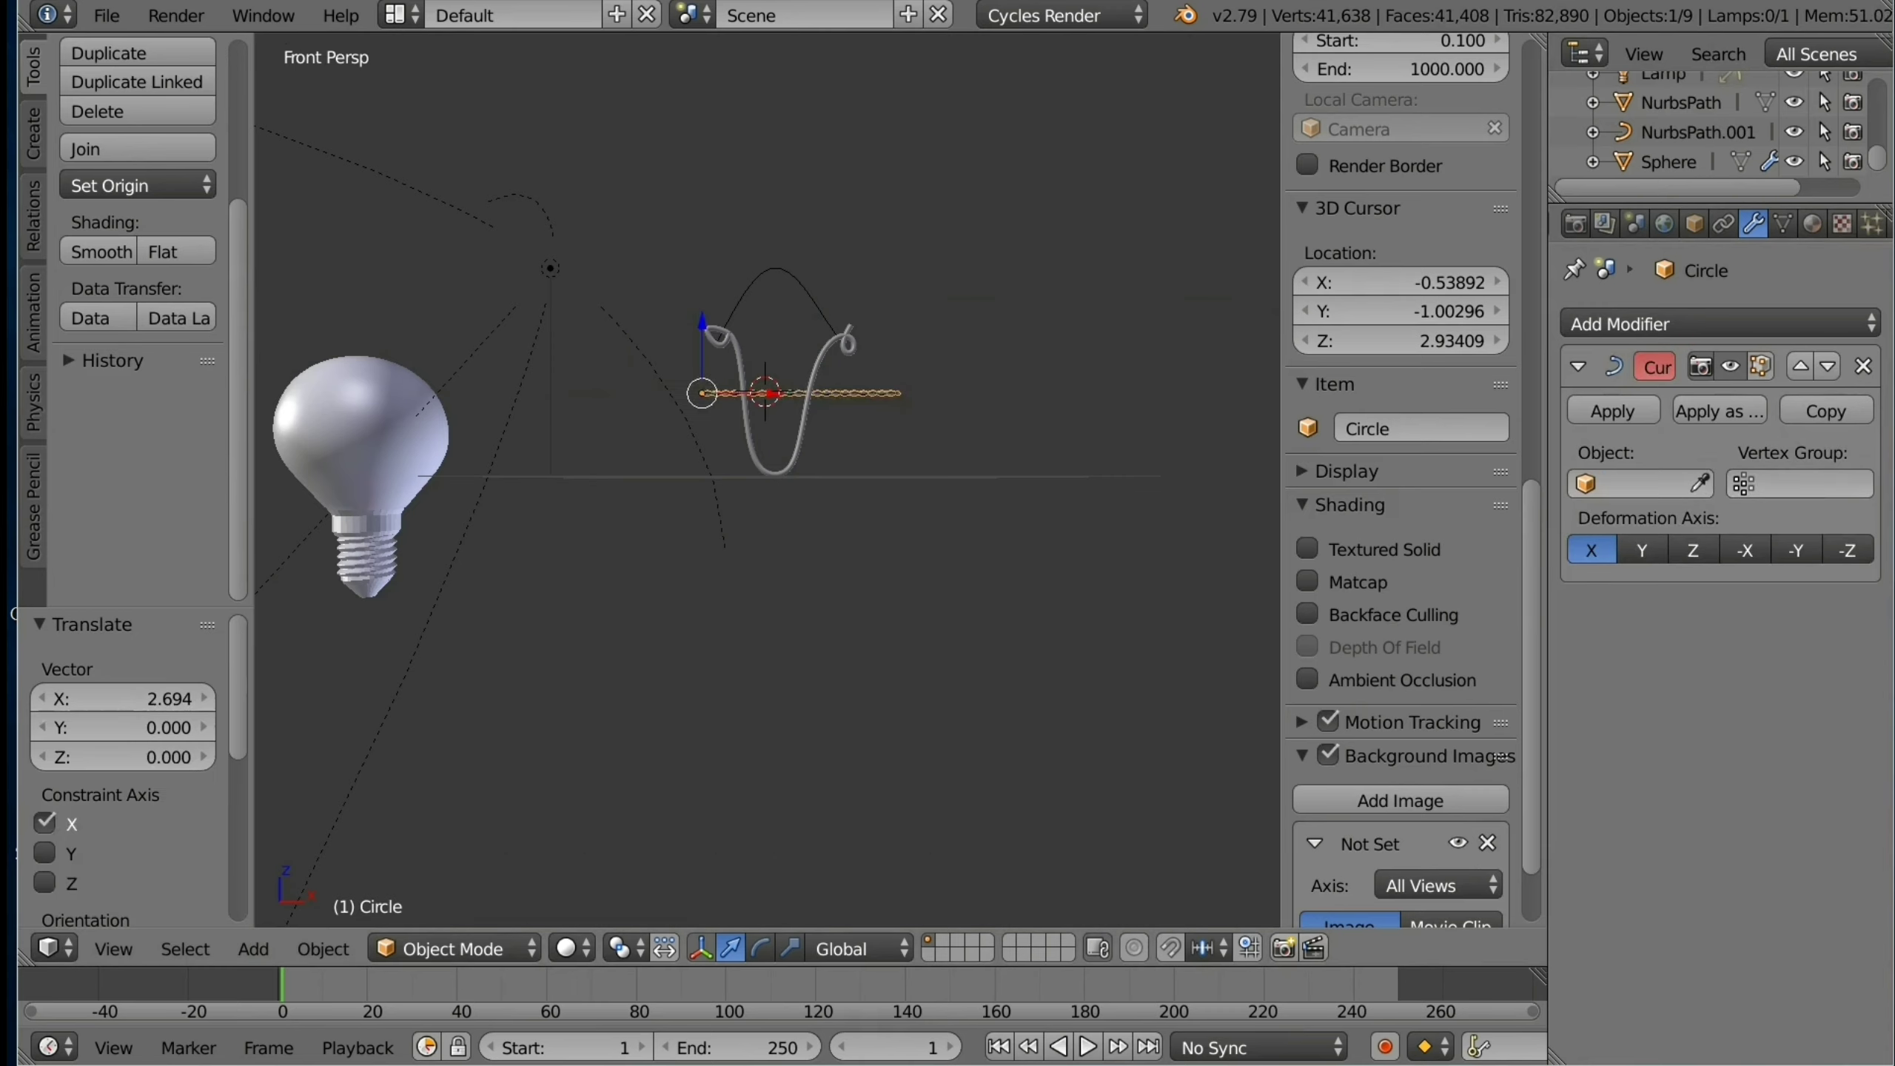
Step: Reposition the strand on the NurbsPath arch with Z, X, then Z moves
{"action": "key", "text": "g"}
{"action": "key", "text": "z"}
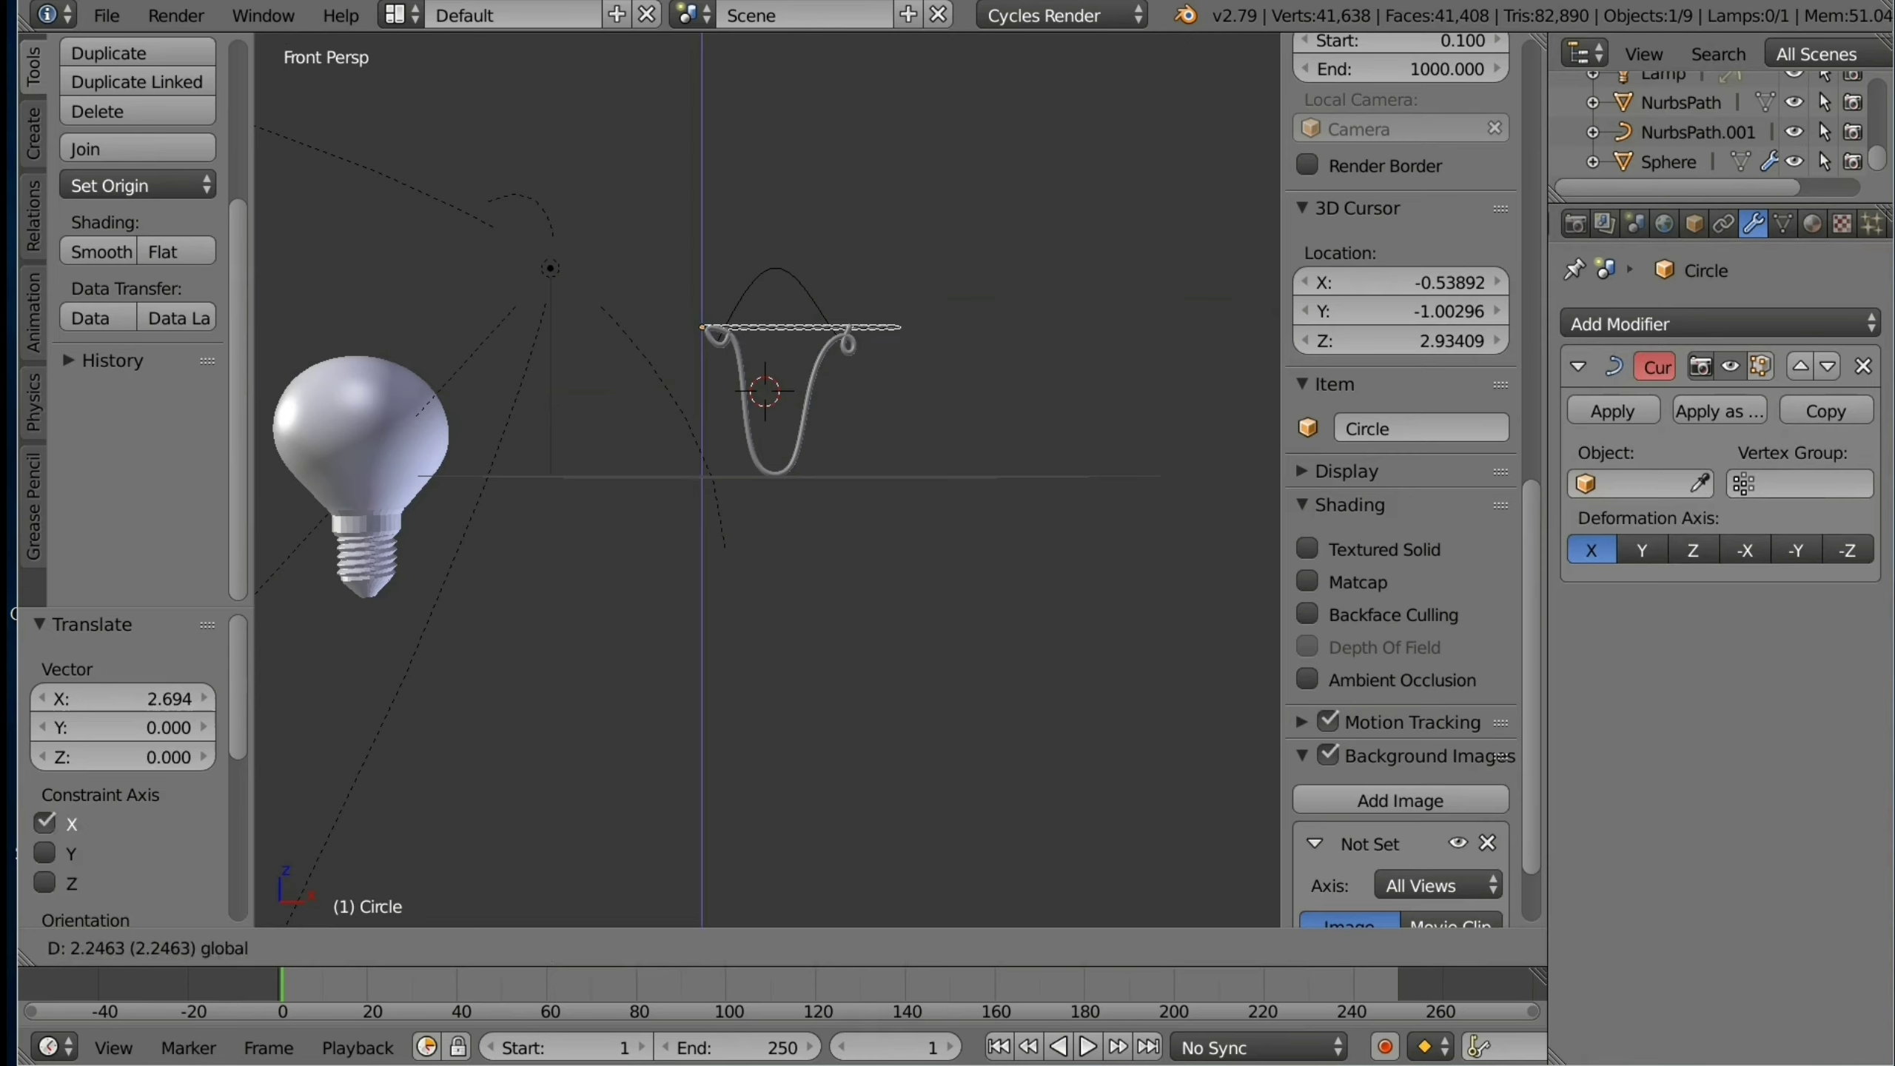
{"action": "key", "text": "Return"}
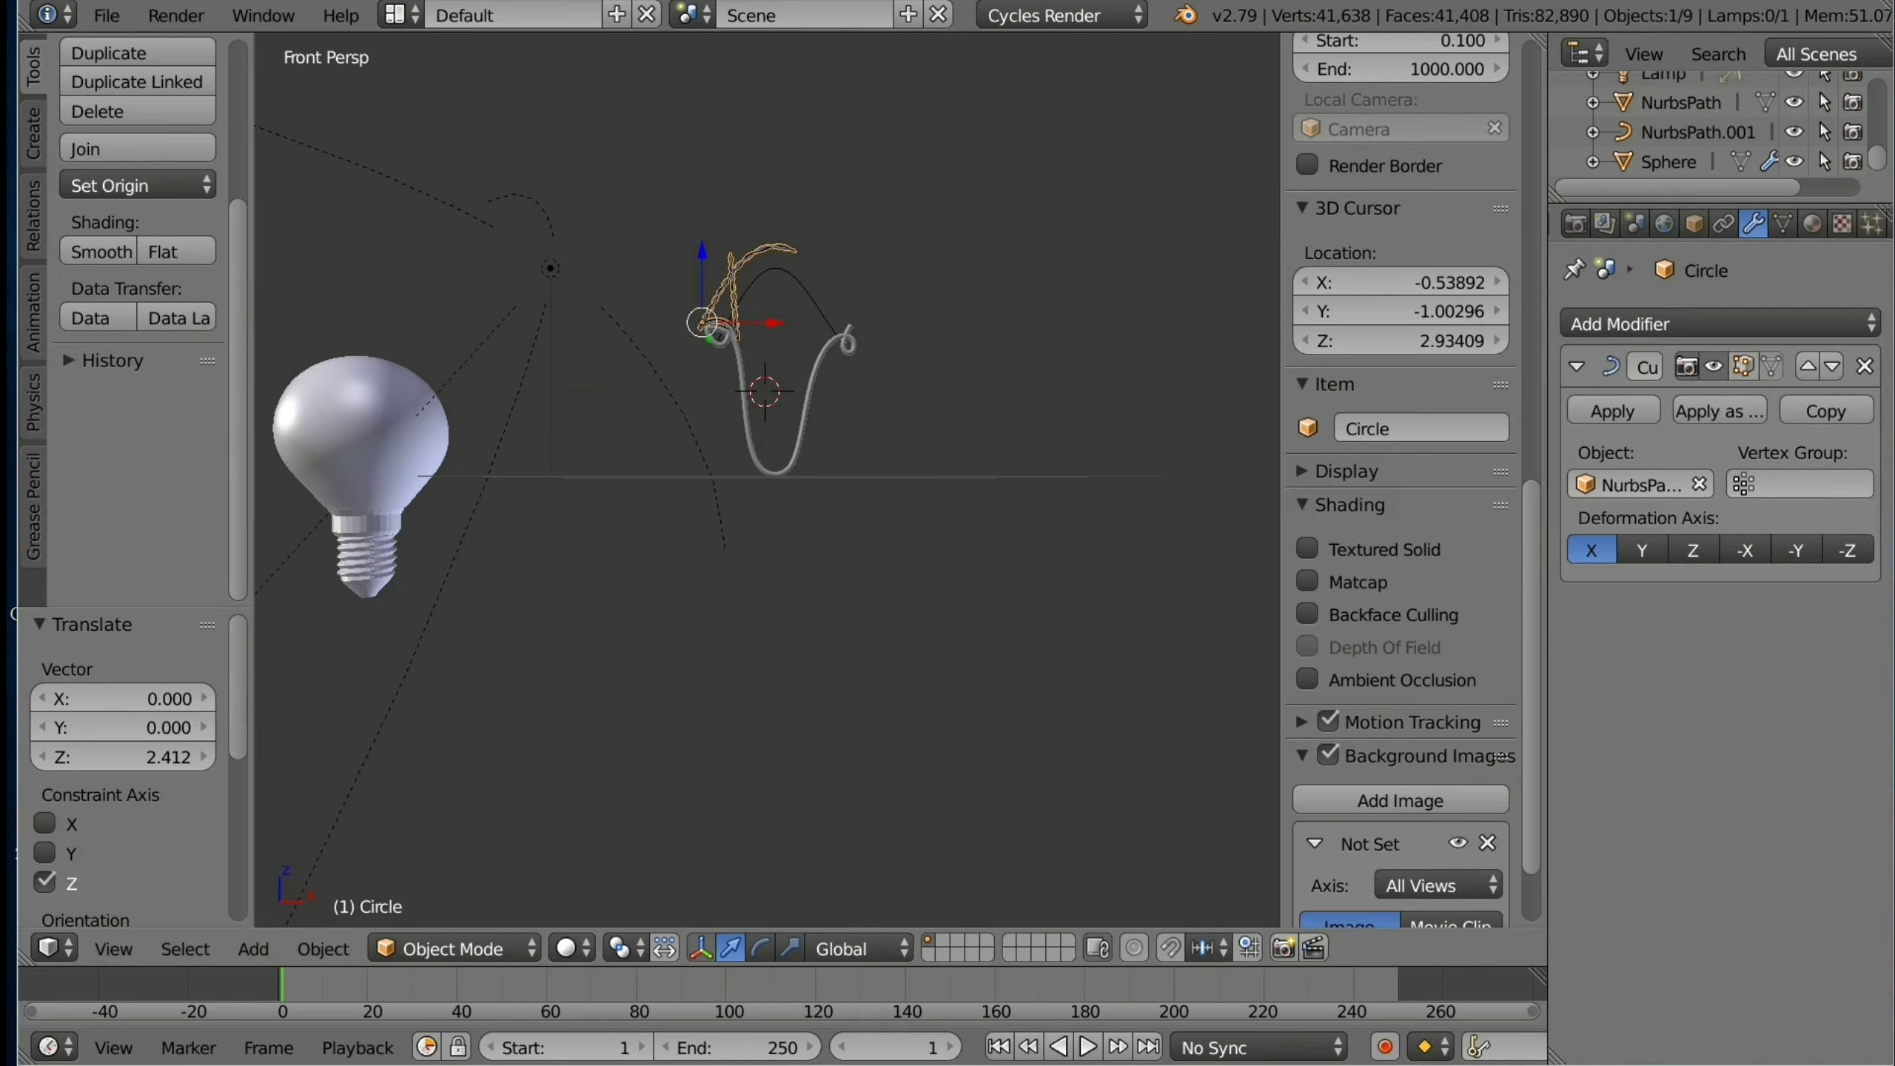
{"action": "key", "text": "g"}
{"action": "key", "text": "x"}
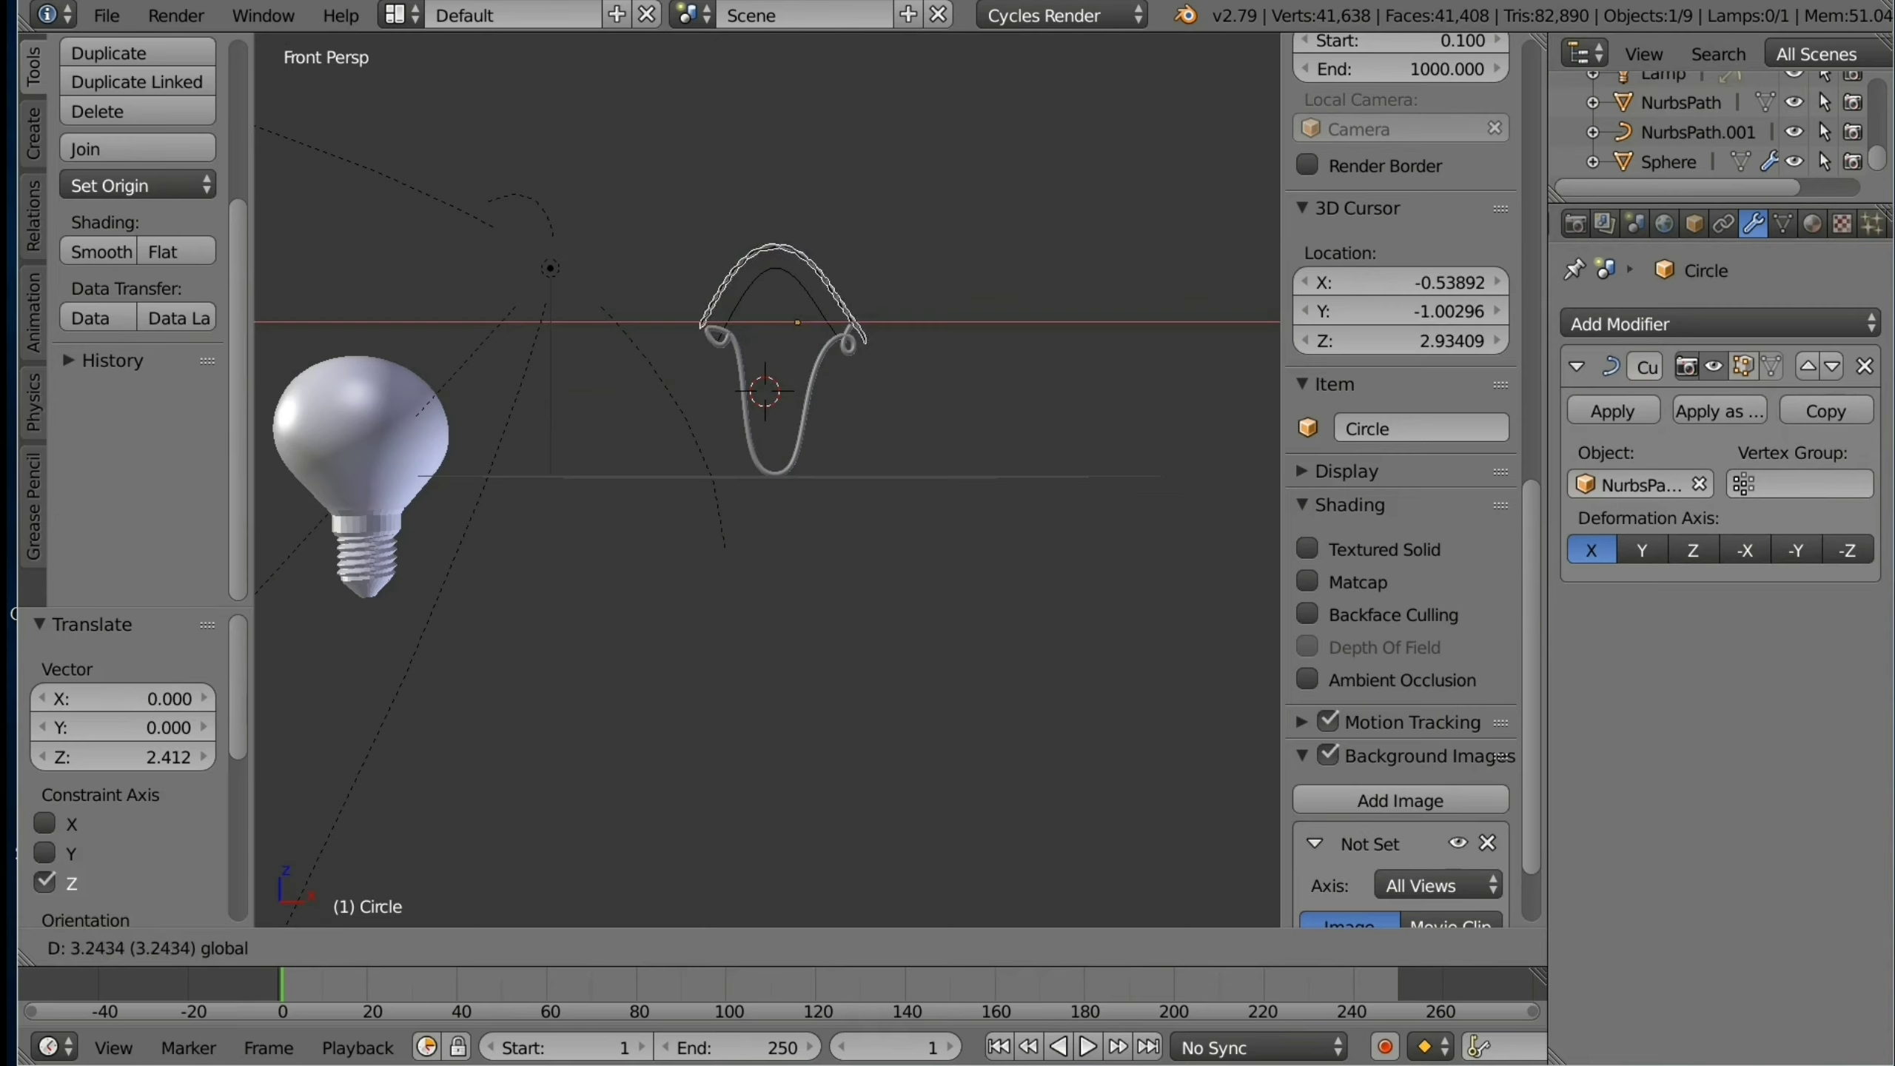
{"action": "key", "text": "Return"}
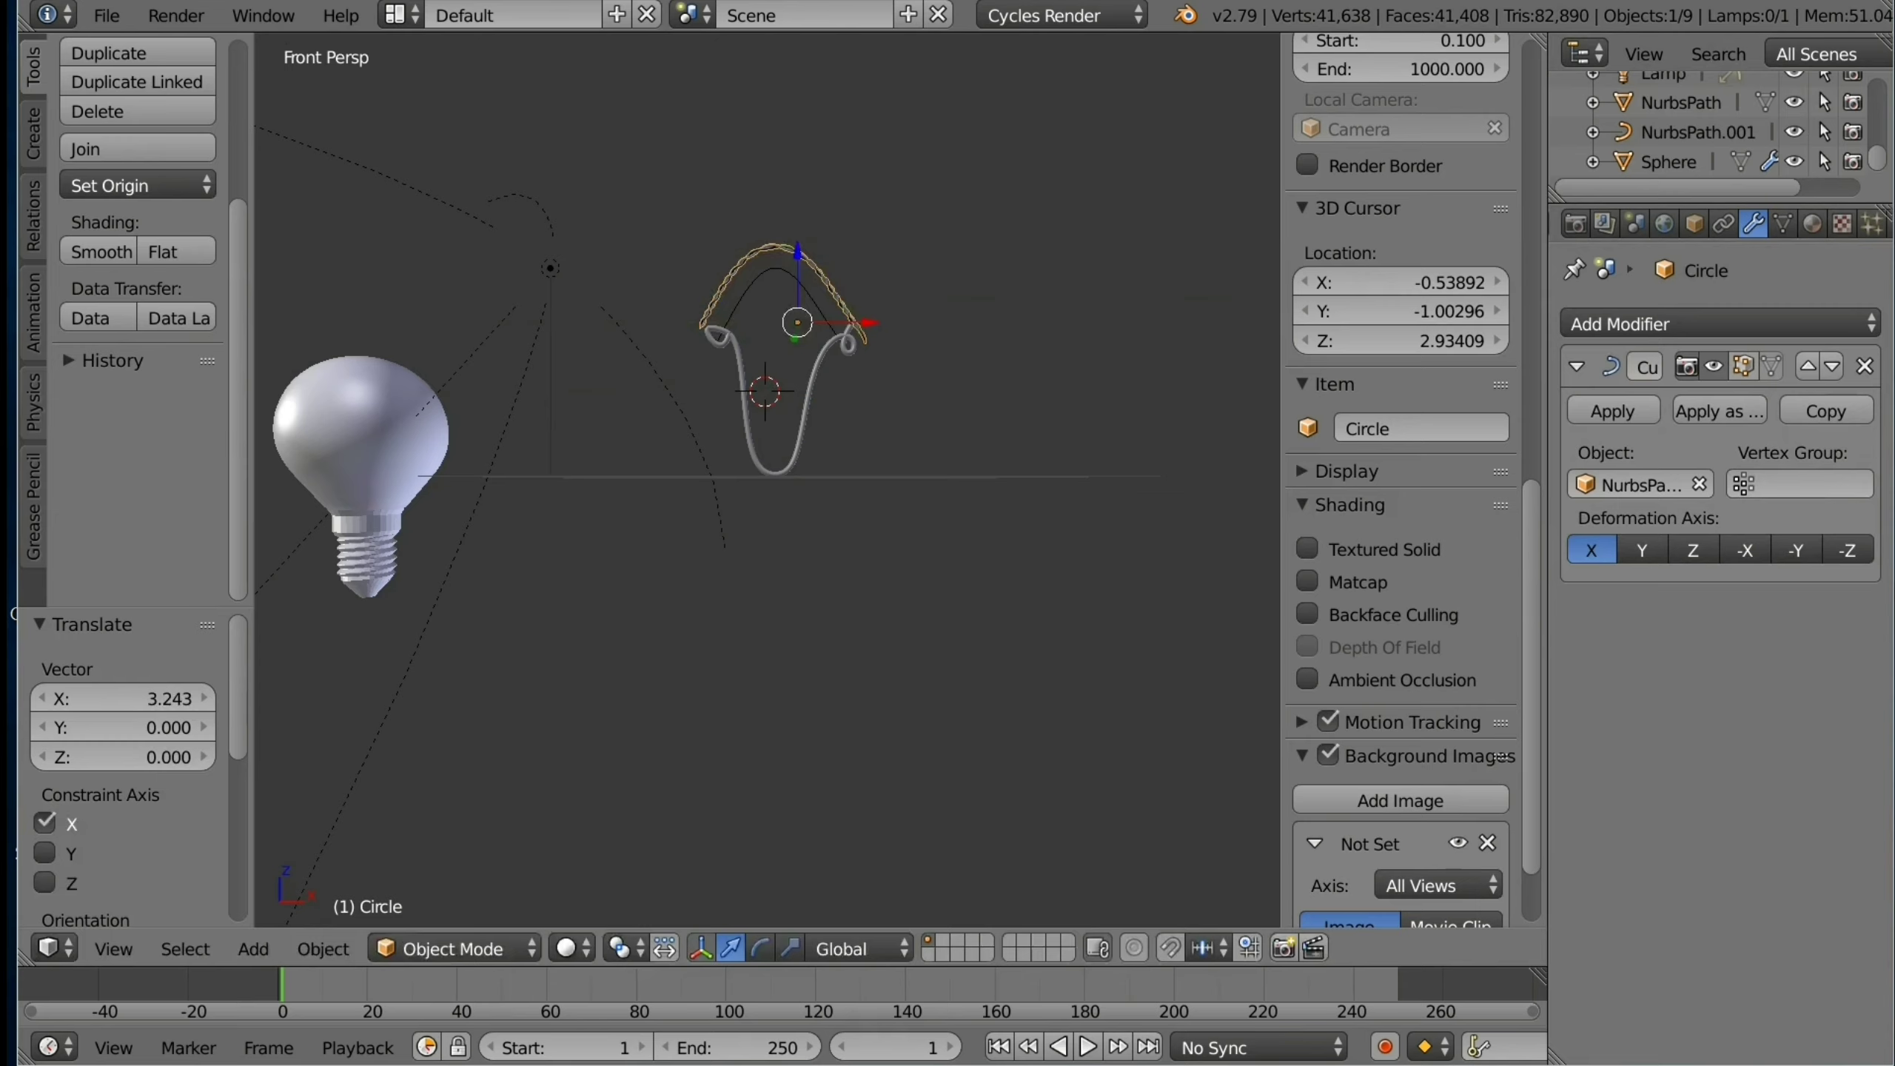
{"action": "key", "text": "g"}
{"action": "key", "text": "z"}
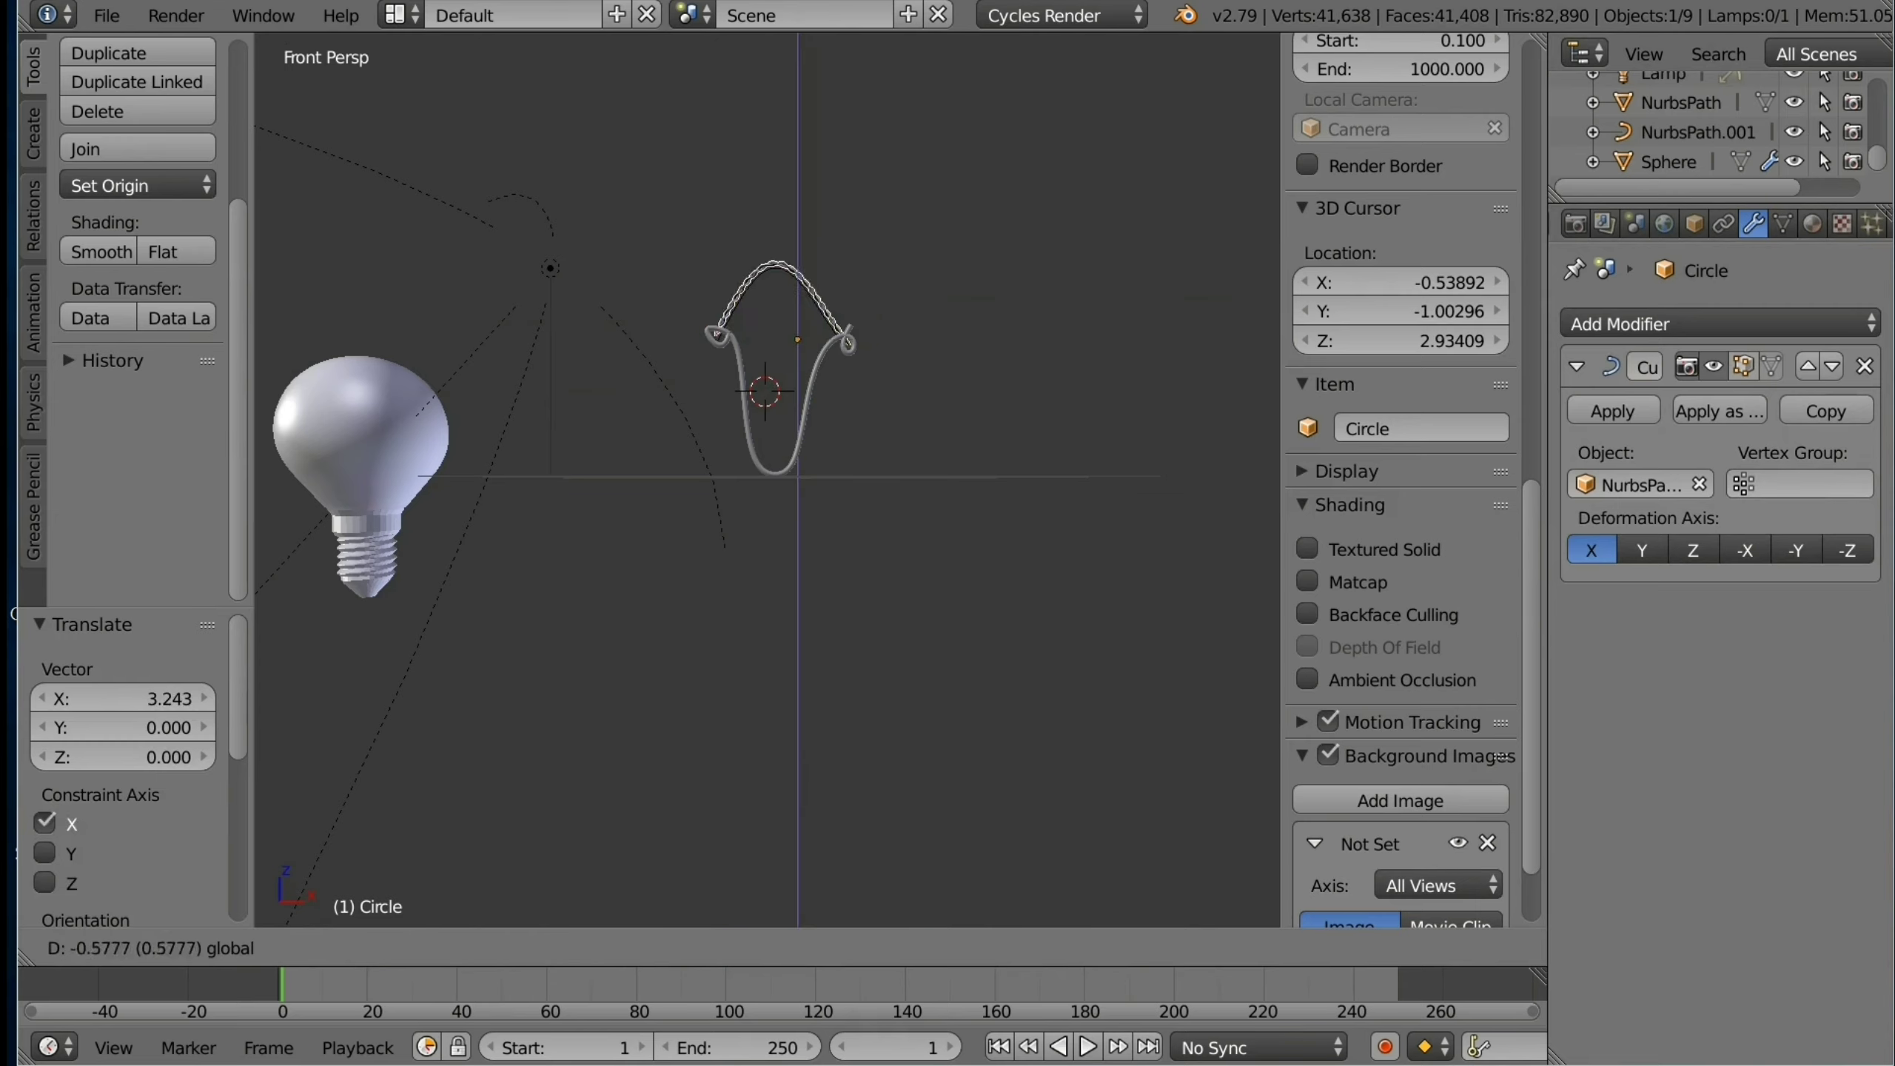
{"action": "key", "text": "Return"}
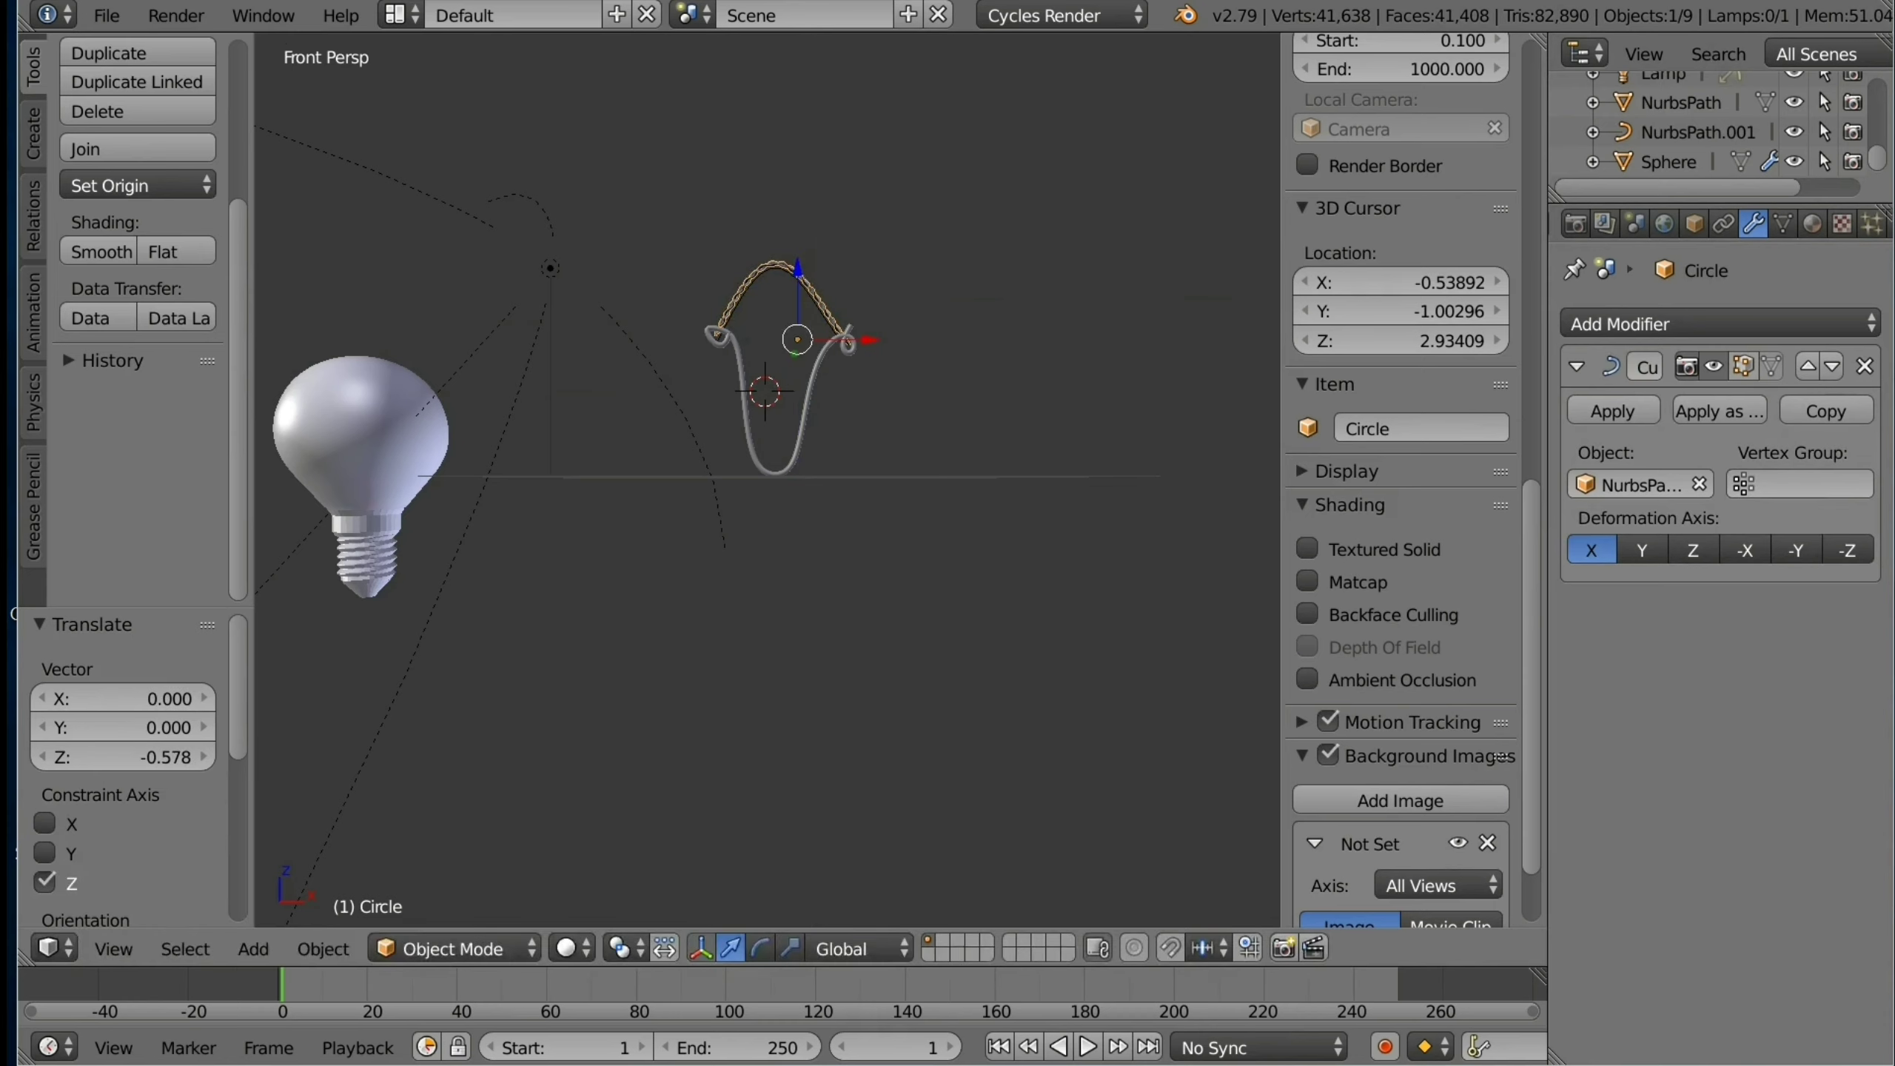
Step: Squash the strand along Z, shift it along X, and scale it to 0.993
{"action": "key", "text": "s"}
{"action": "key", "text": "z"}
{"action": "key", "text": "Return"}
{"action": "key", "text": "g"}
{"action": "key", "text": "x"}
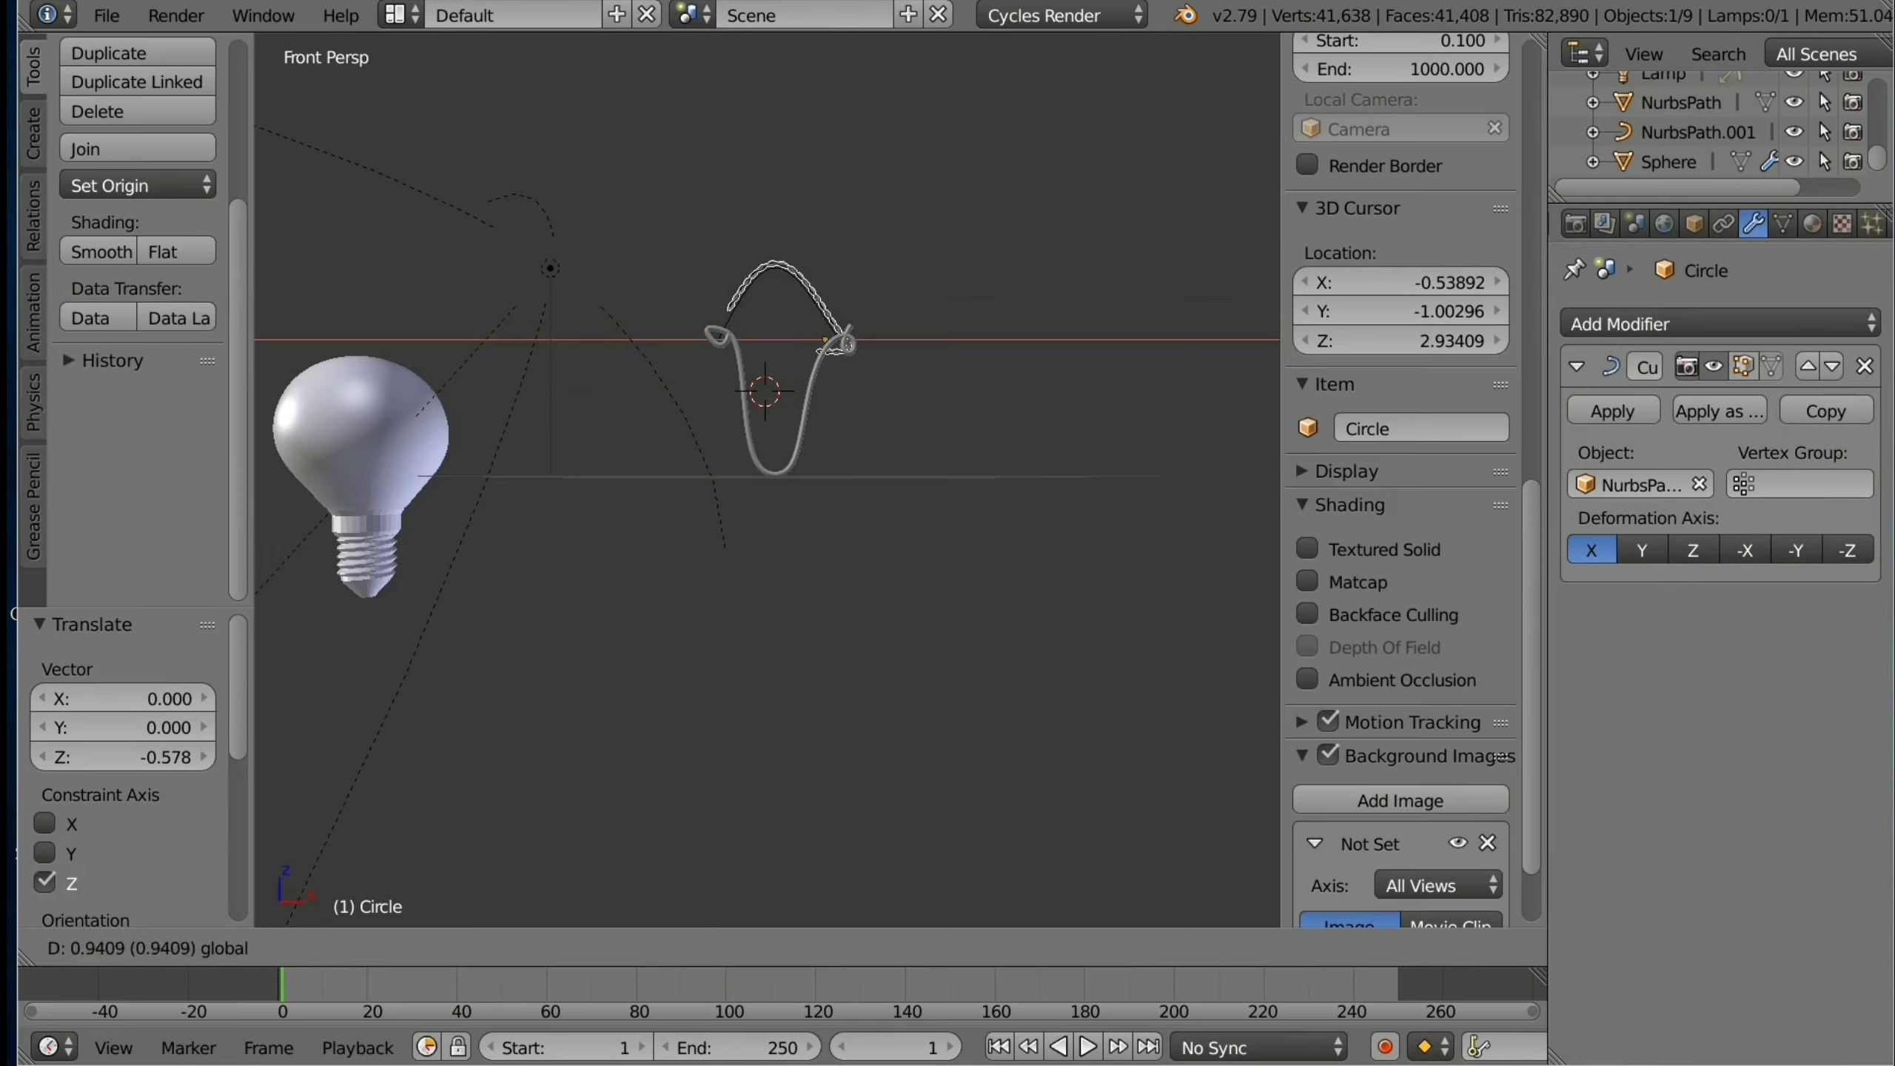
{"action": "key", "text": "Return"}
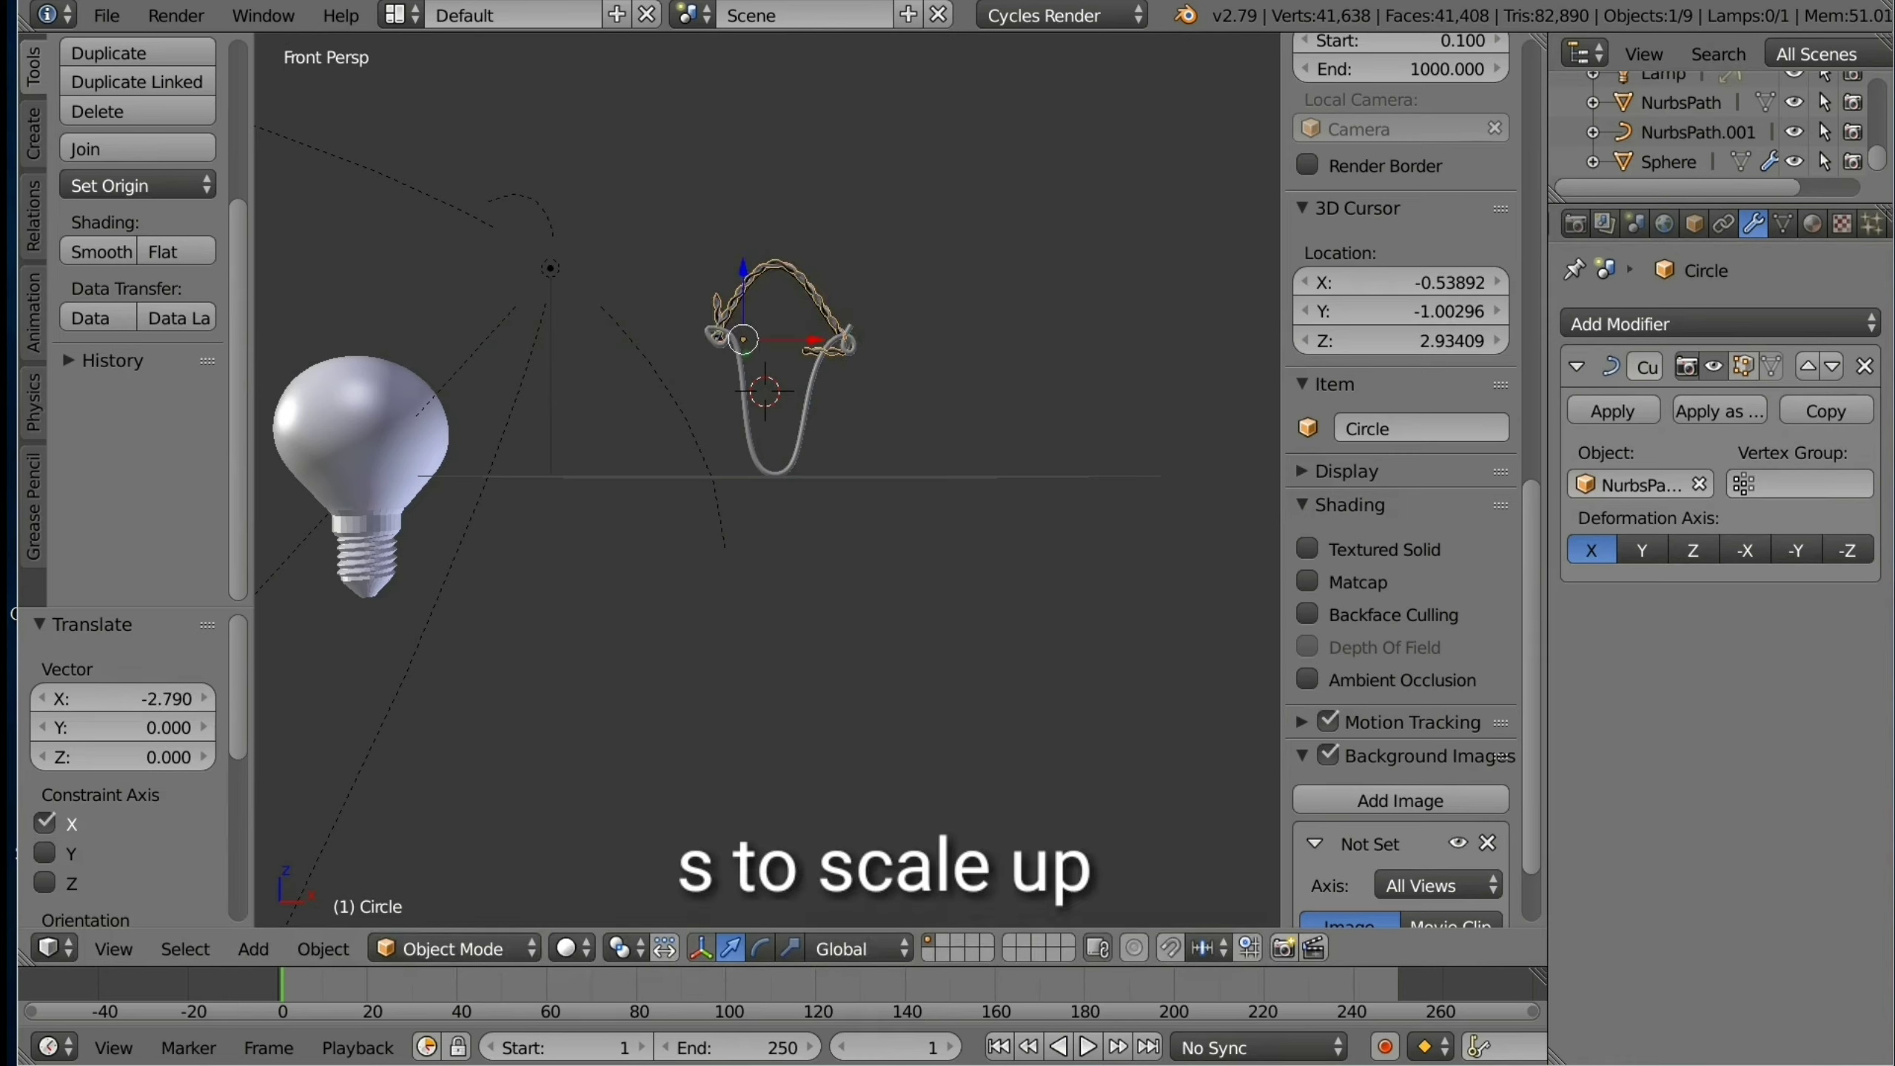
{"action": "key", "text": "s"}
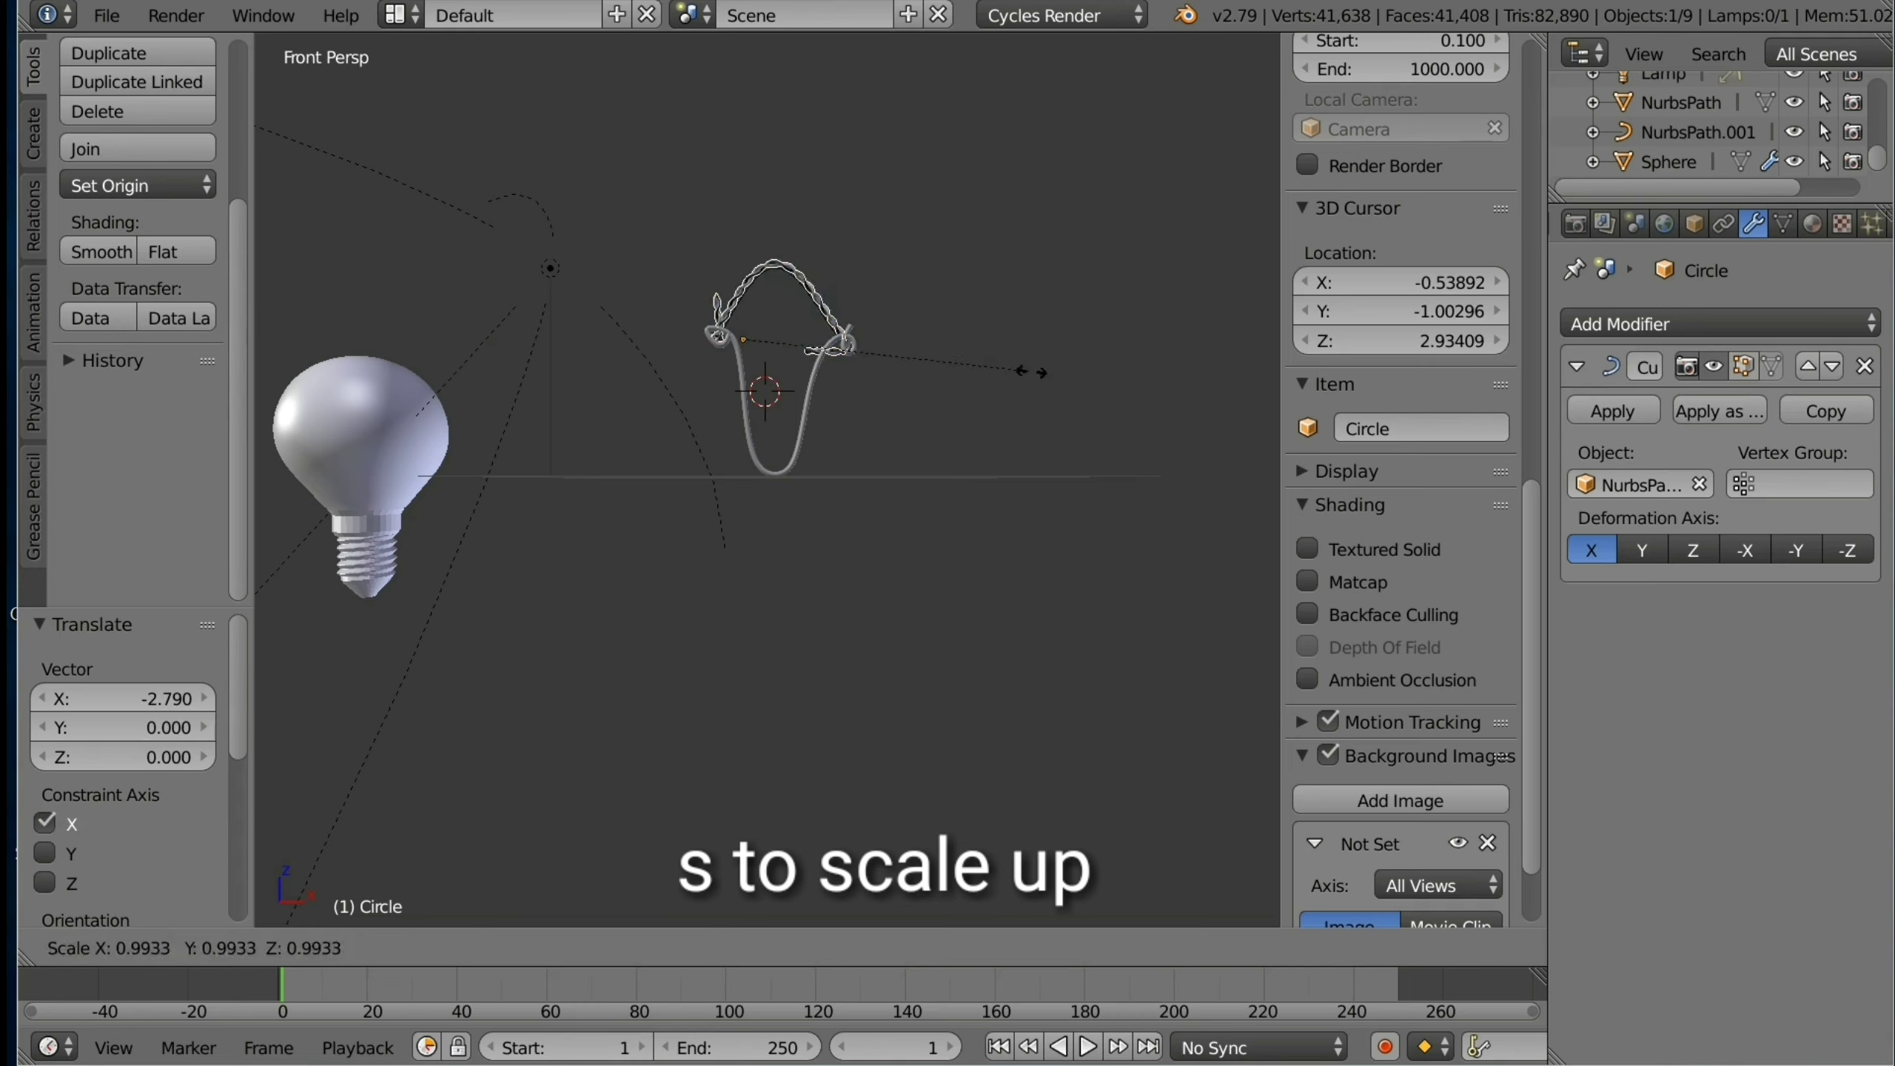
{"action": "left_click", "coordinate": [1032, 371]}
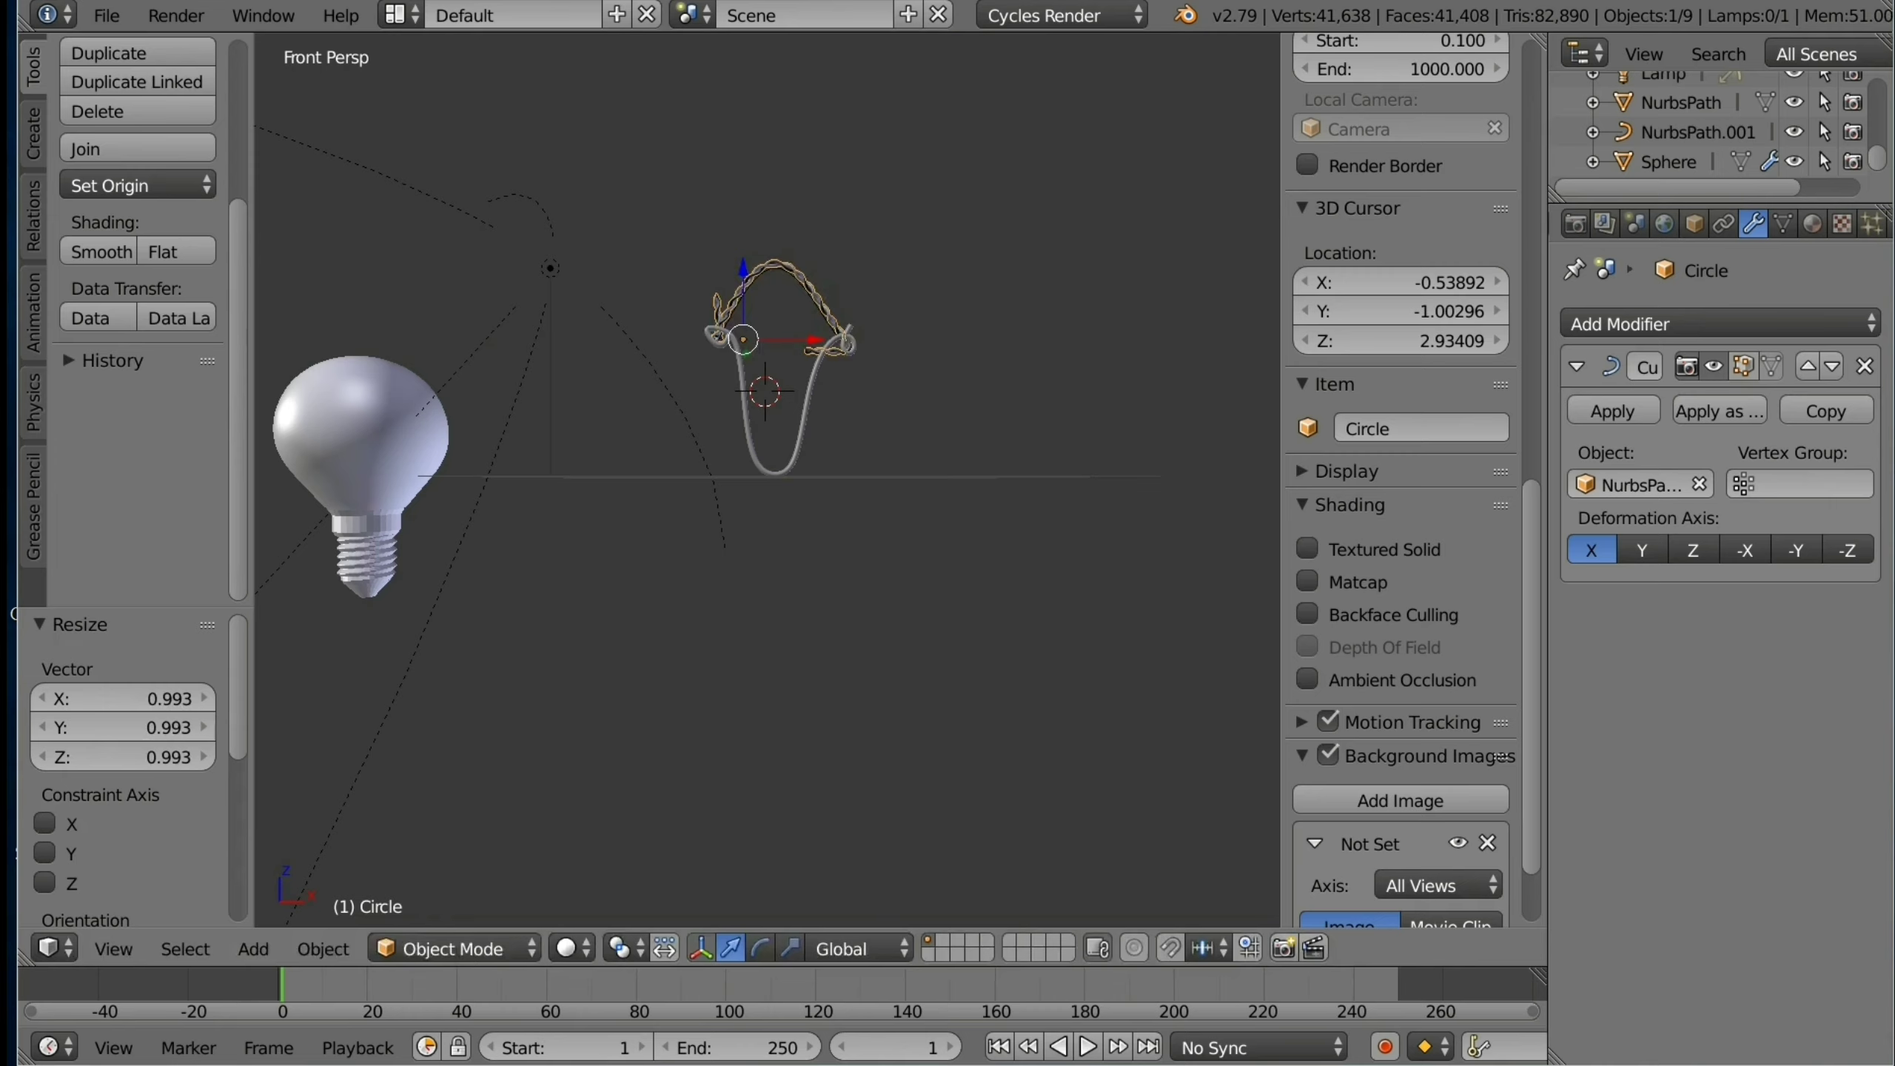
{"action": "left_click", "coordinate": [1682, 102]}
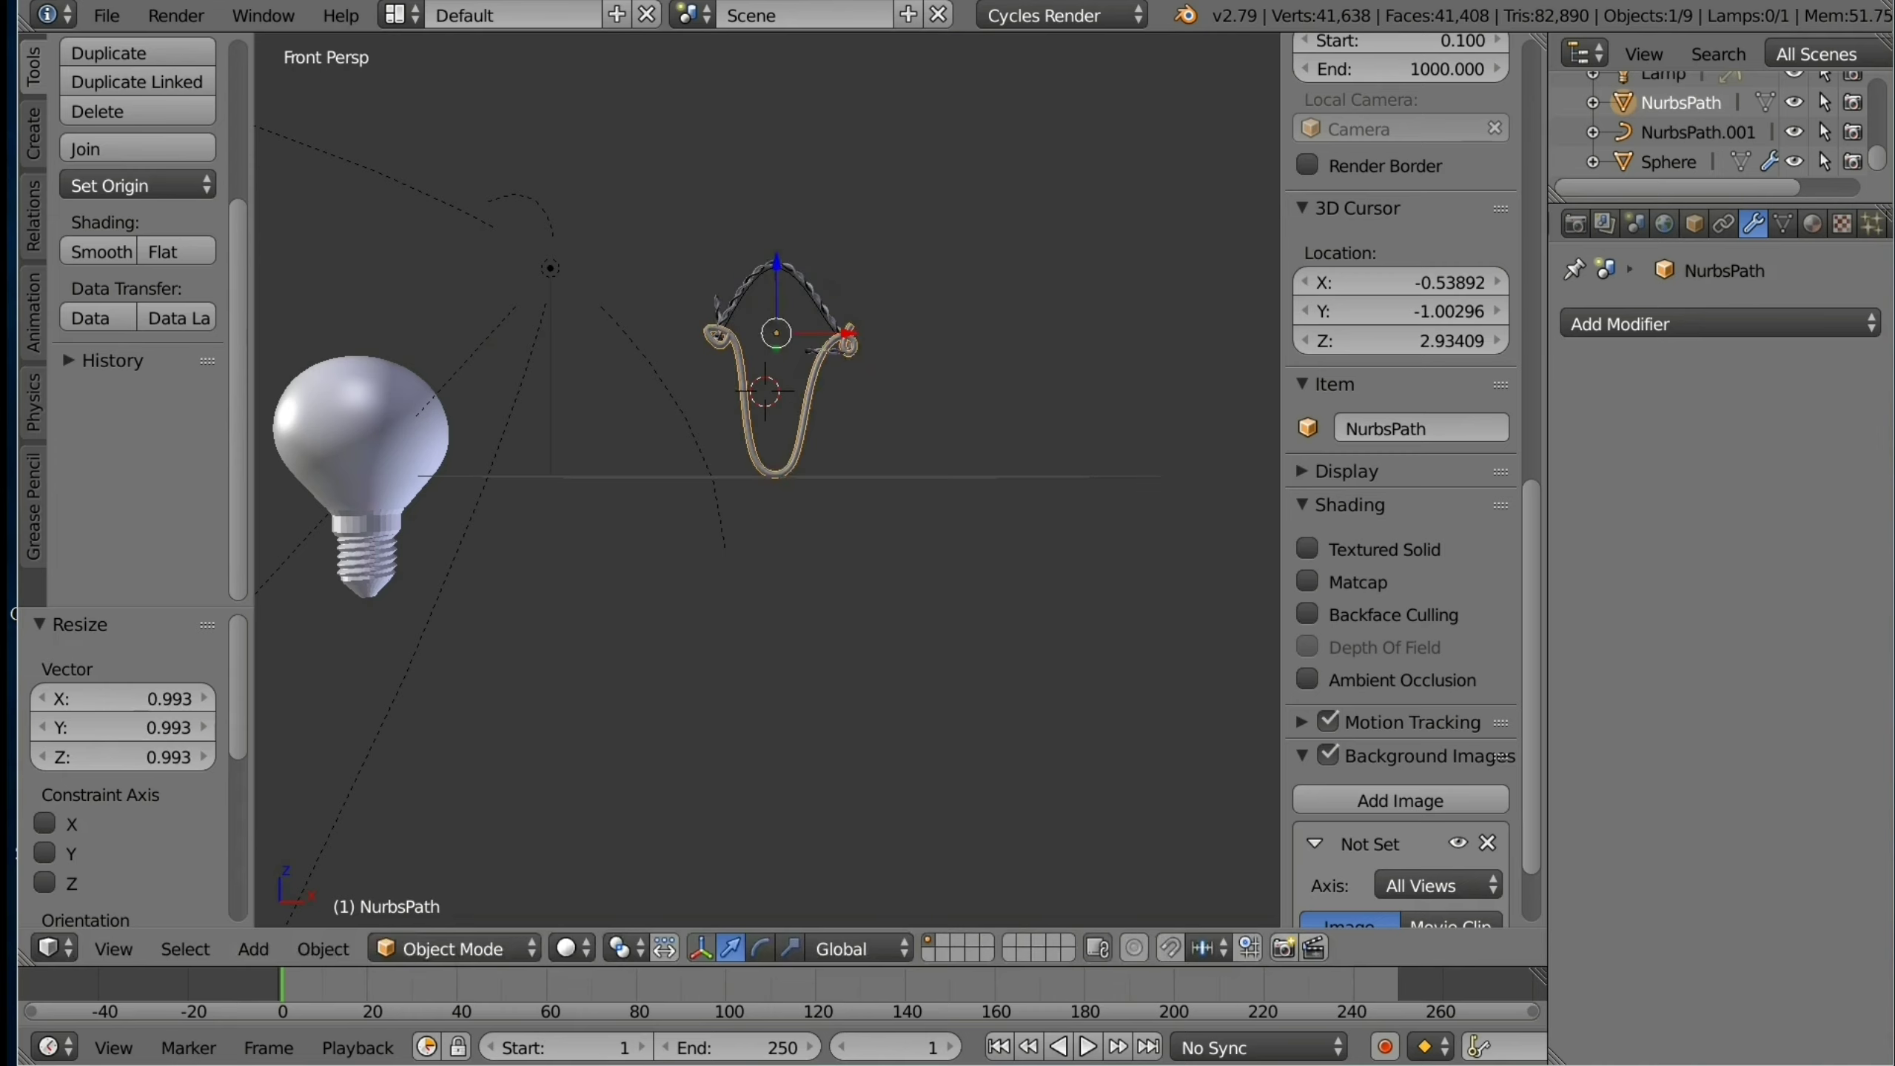
Step: Enlarge the NurbsPath curve, then narrow it along the X axis
{"action": "key", "text": "s"}
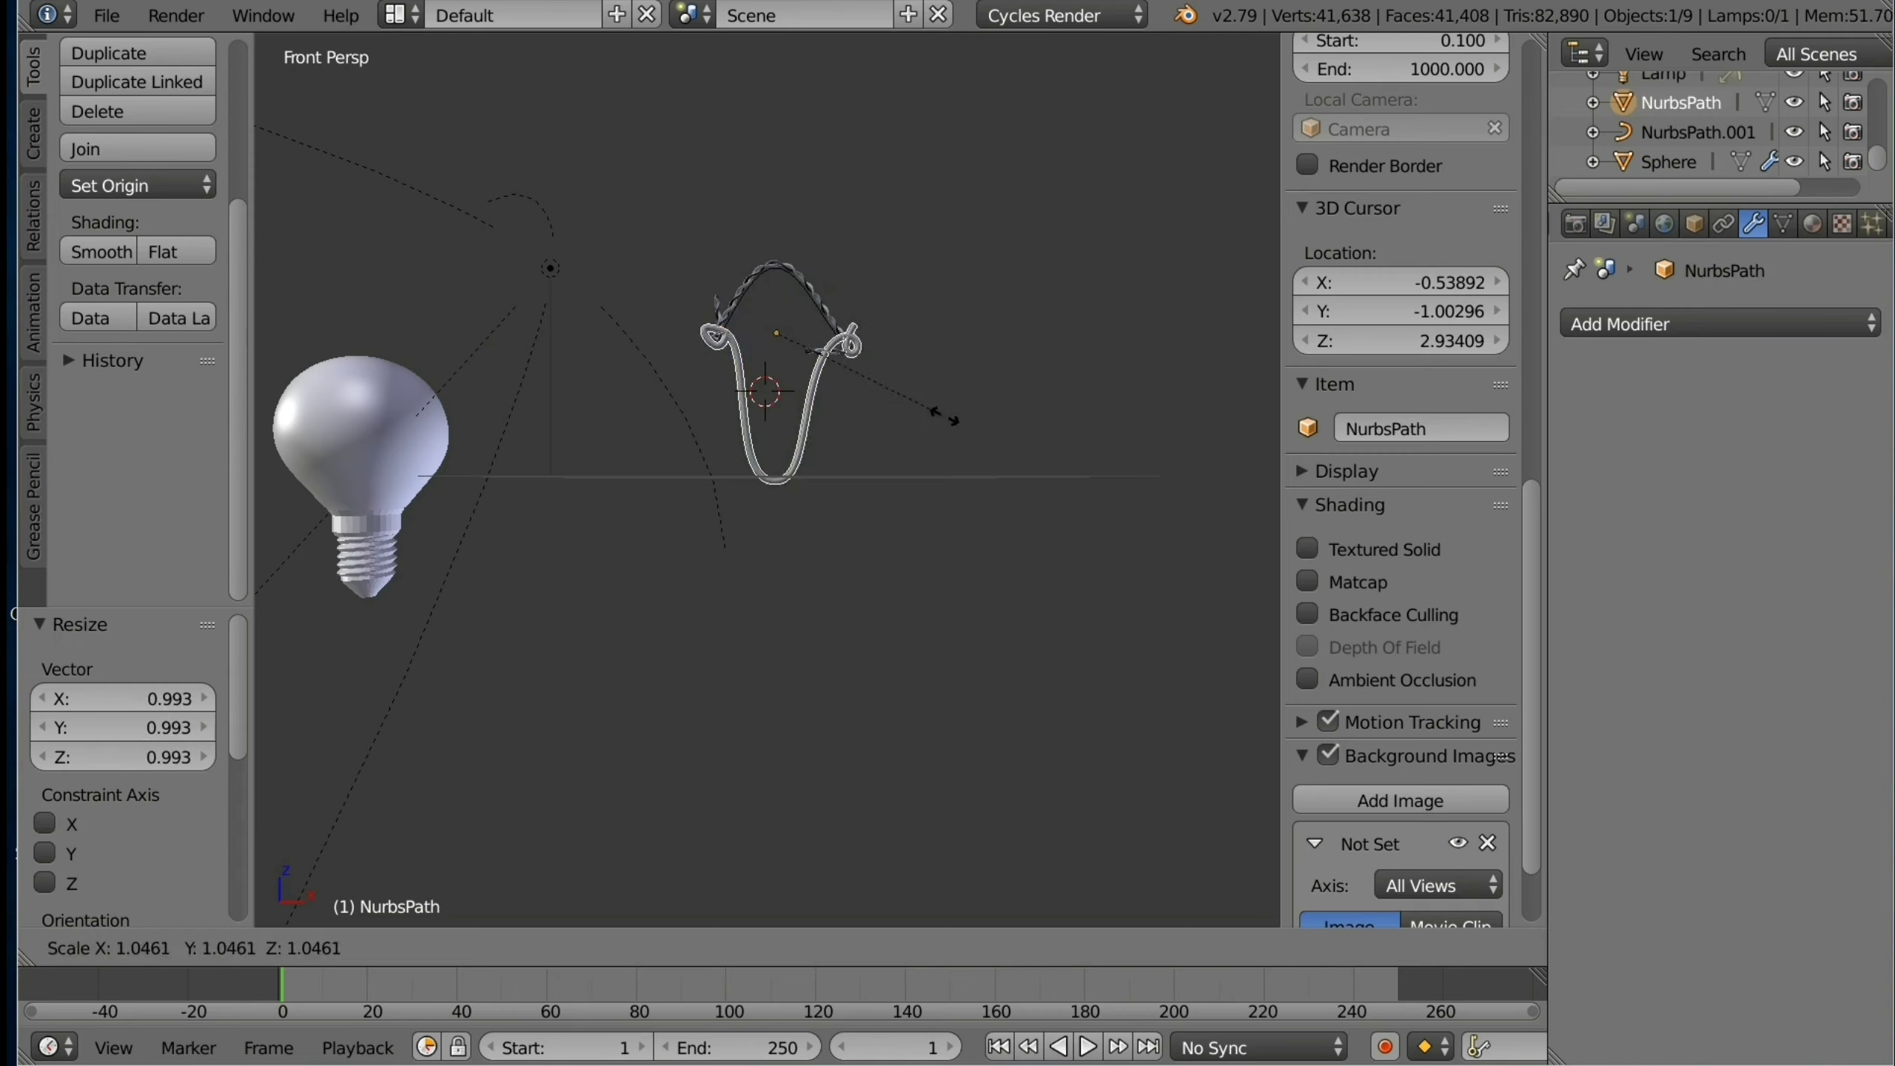
{"action": "left_click", "coordinate": [945, 416]}
{"action": "key", "text": "s"}
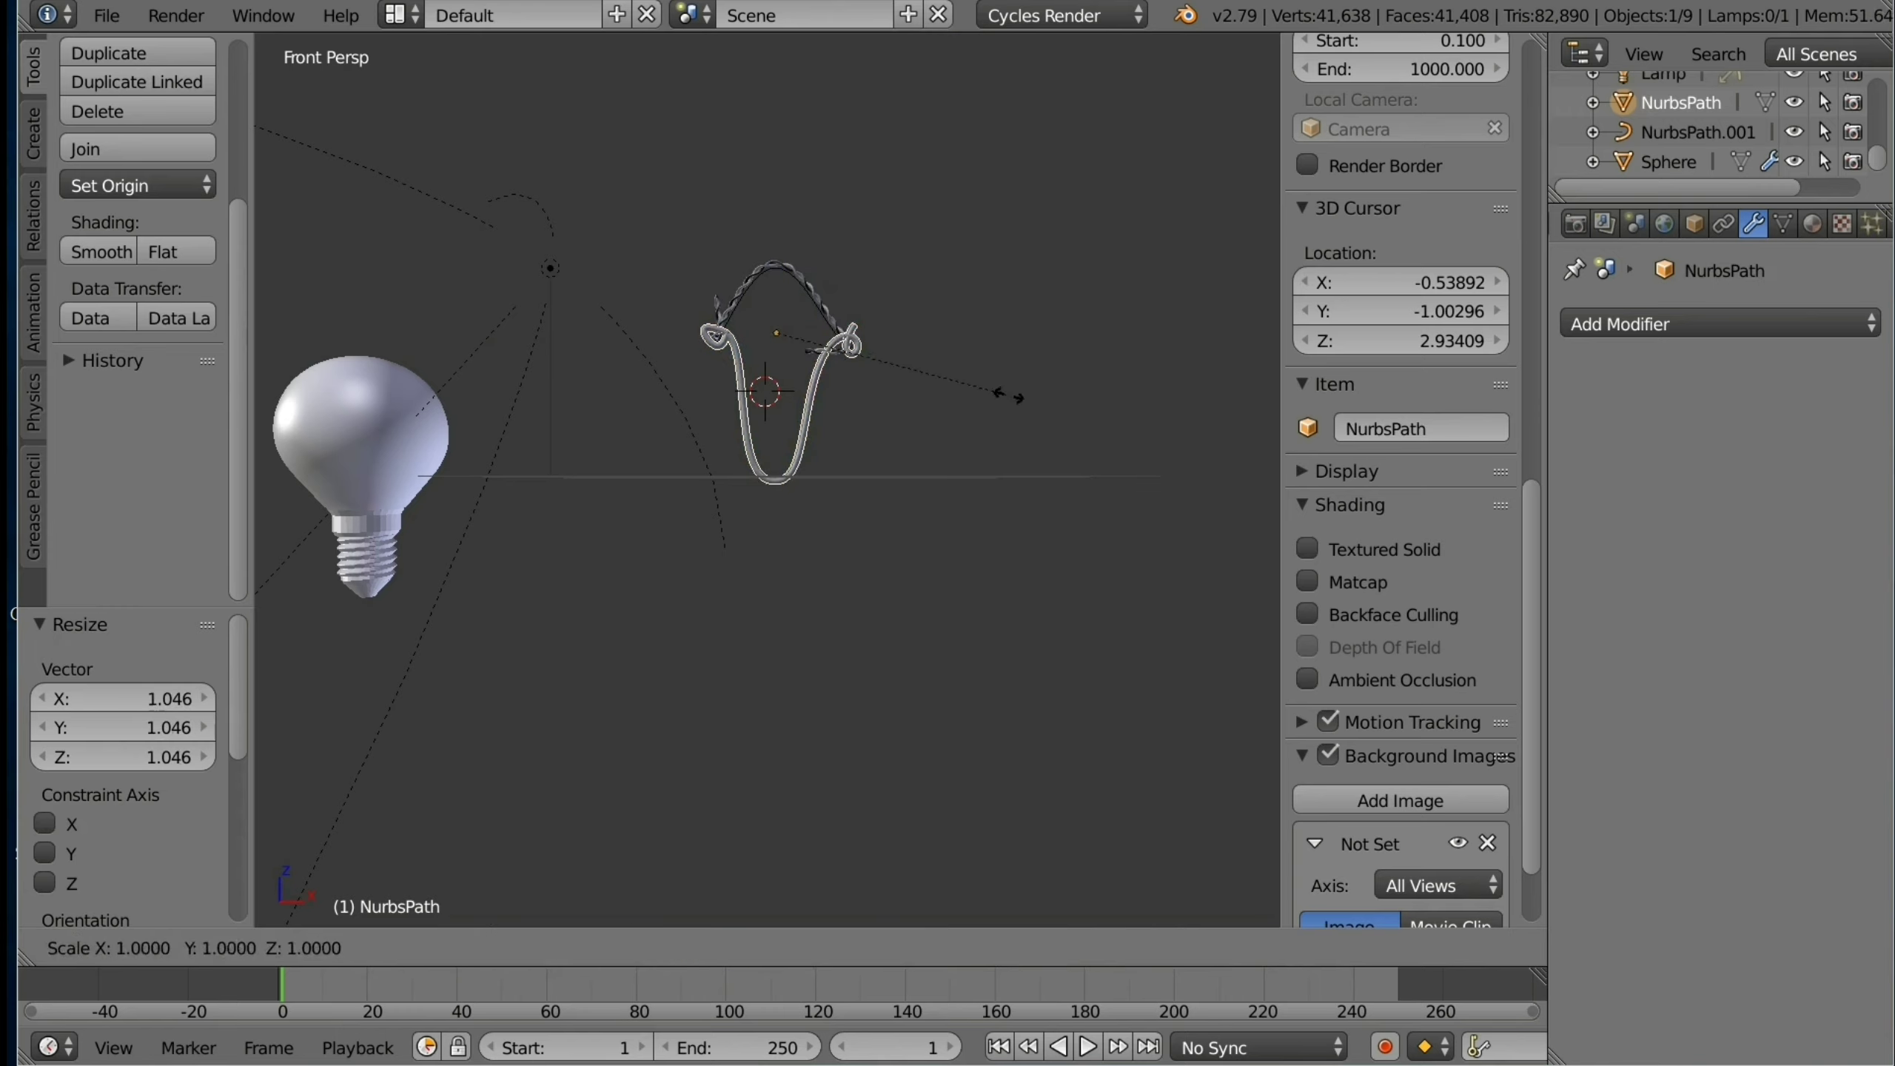
{"action": "key", "text": "x"}
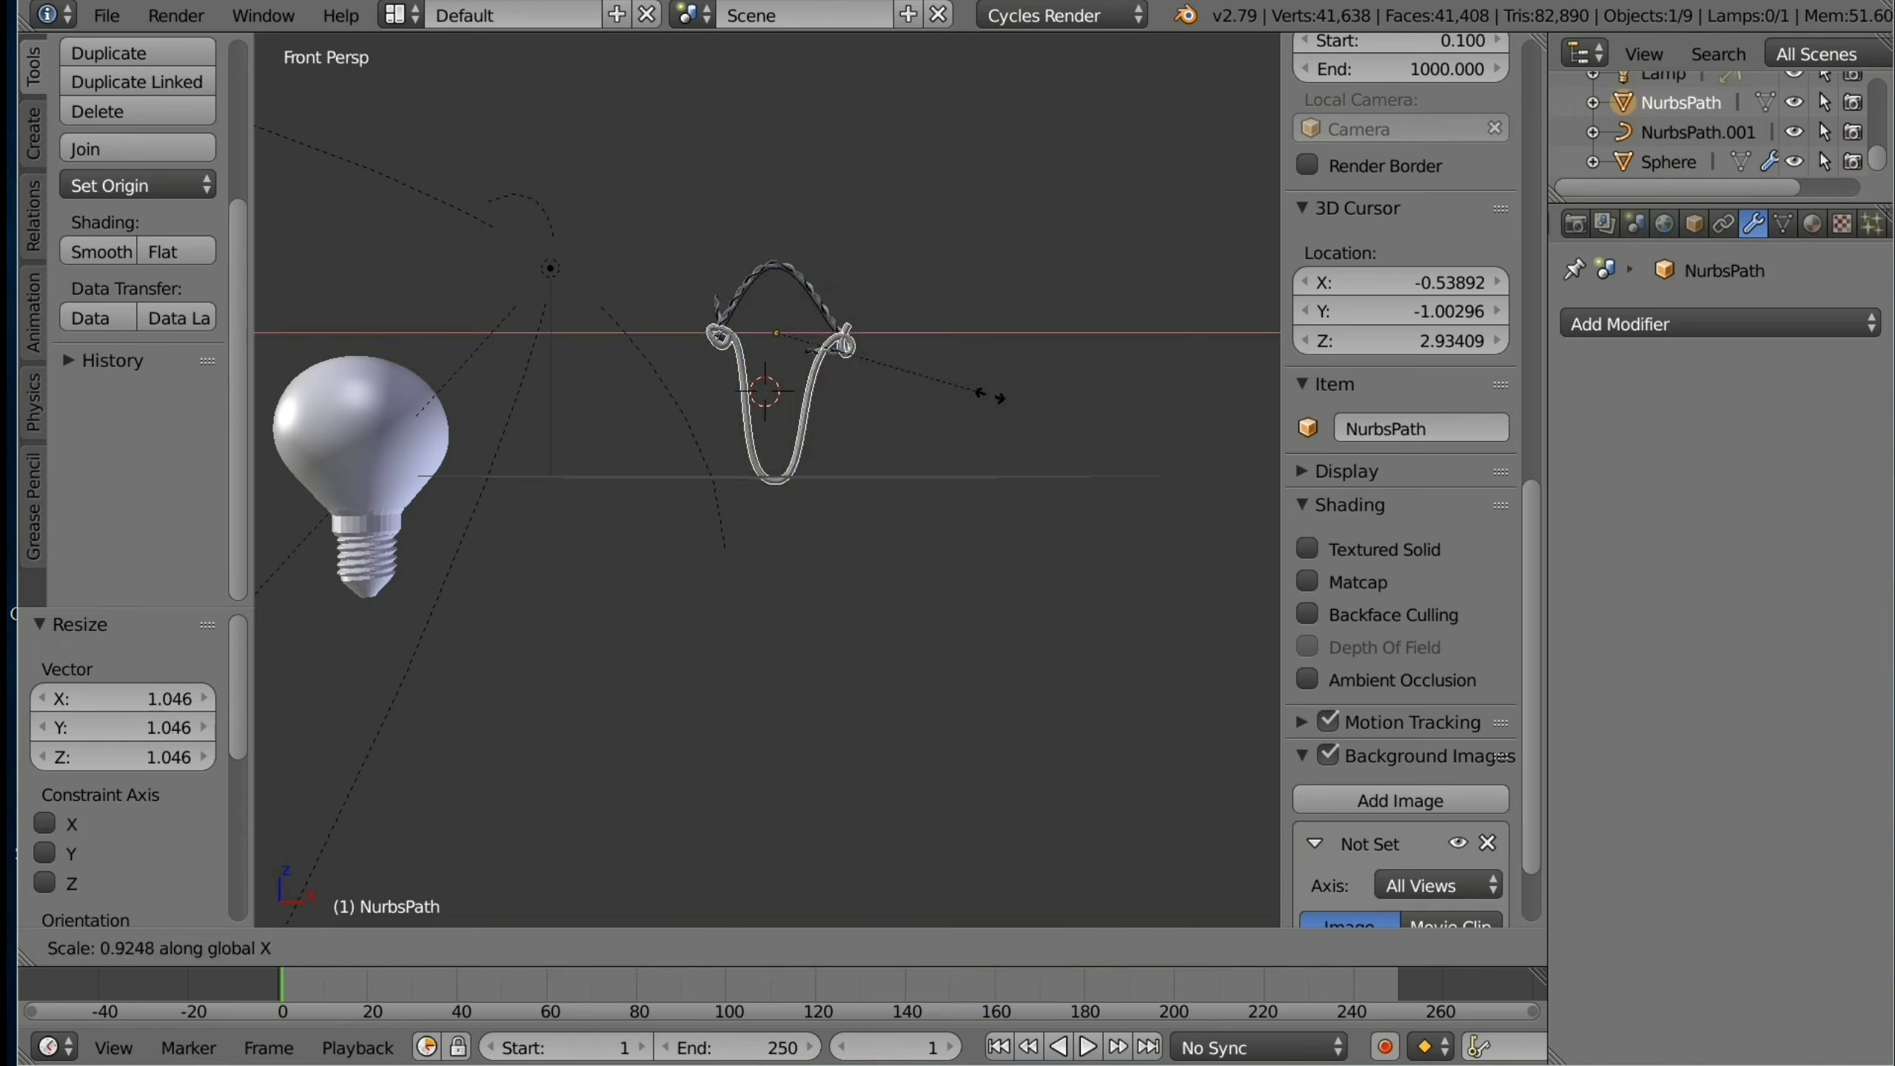
{"action": "left_click", "coordinate": [972, 392]}
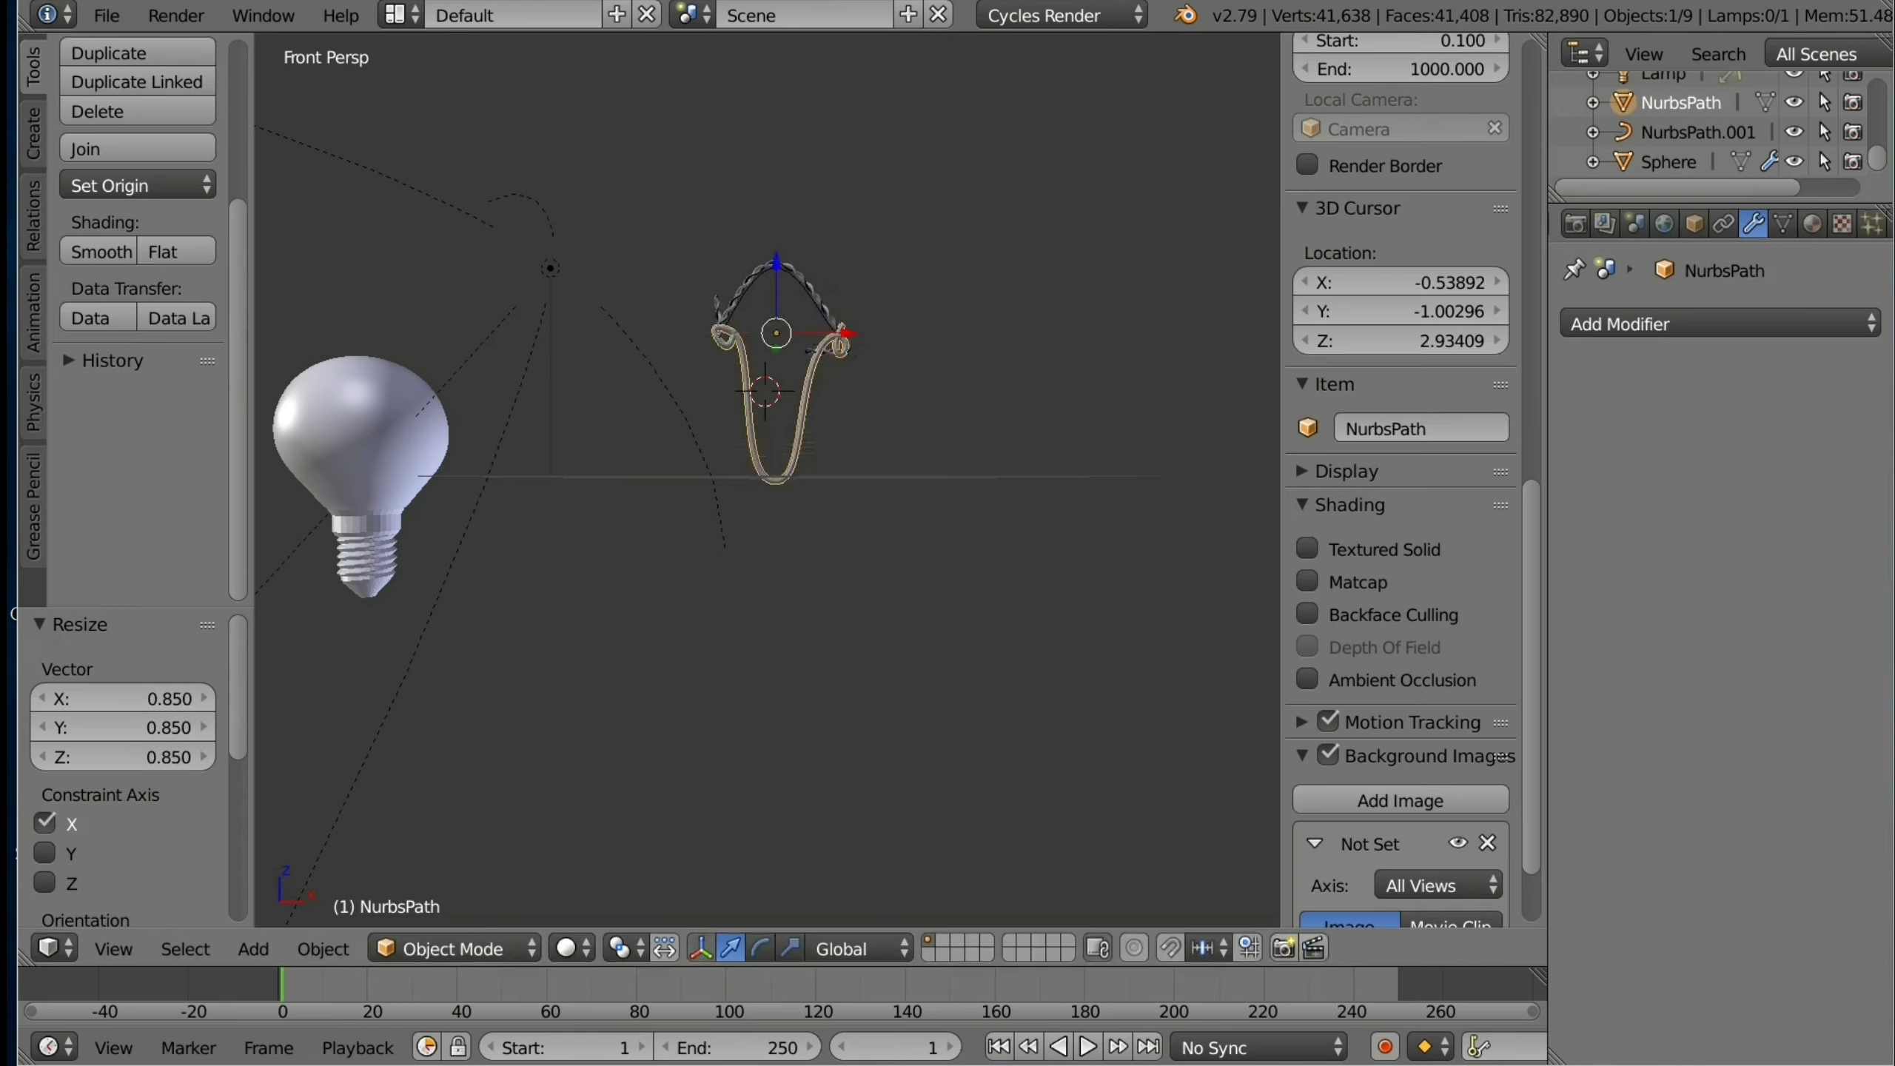
Step: Apply the Curve modifier so the Circle's arched coil becomes permanent geometry
{"action": "middle_click_drag", "start_coordinate": [821, 598], "coordinate": [821, 567]}
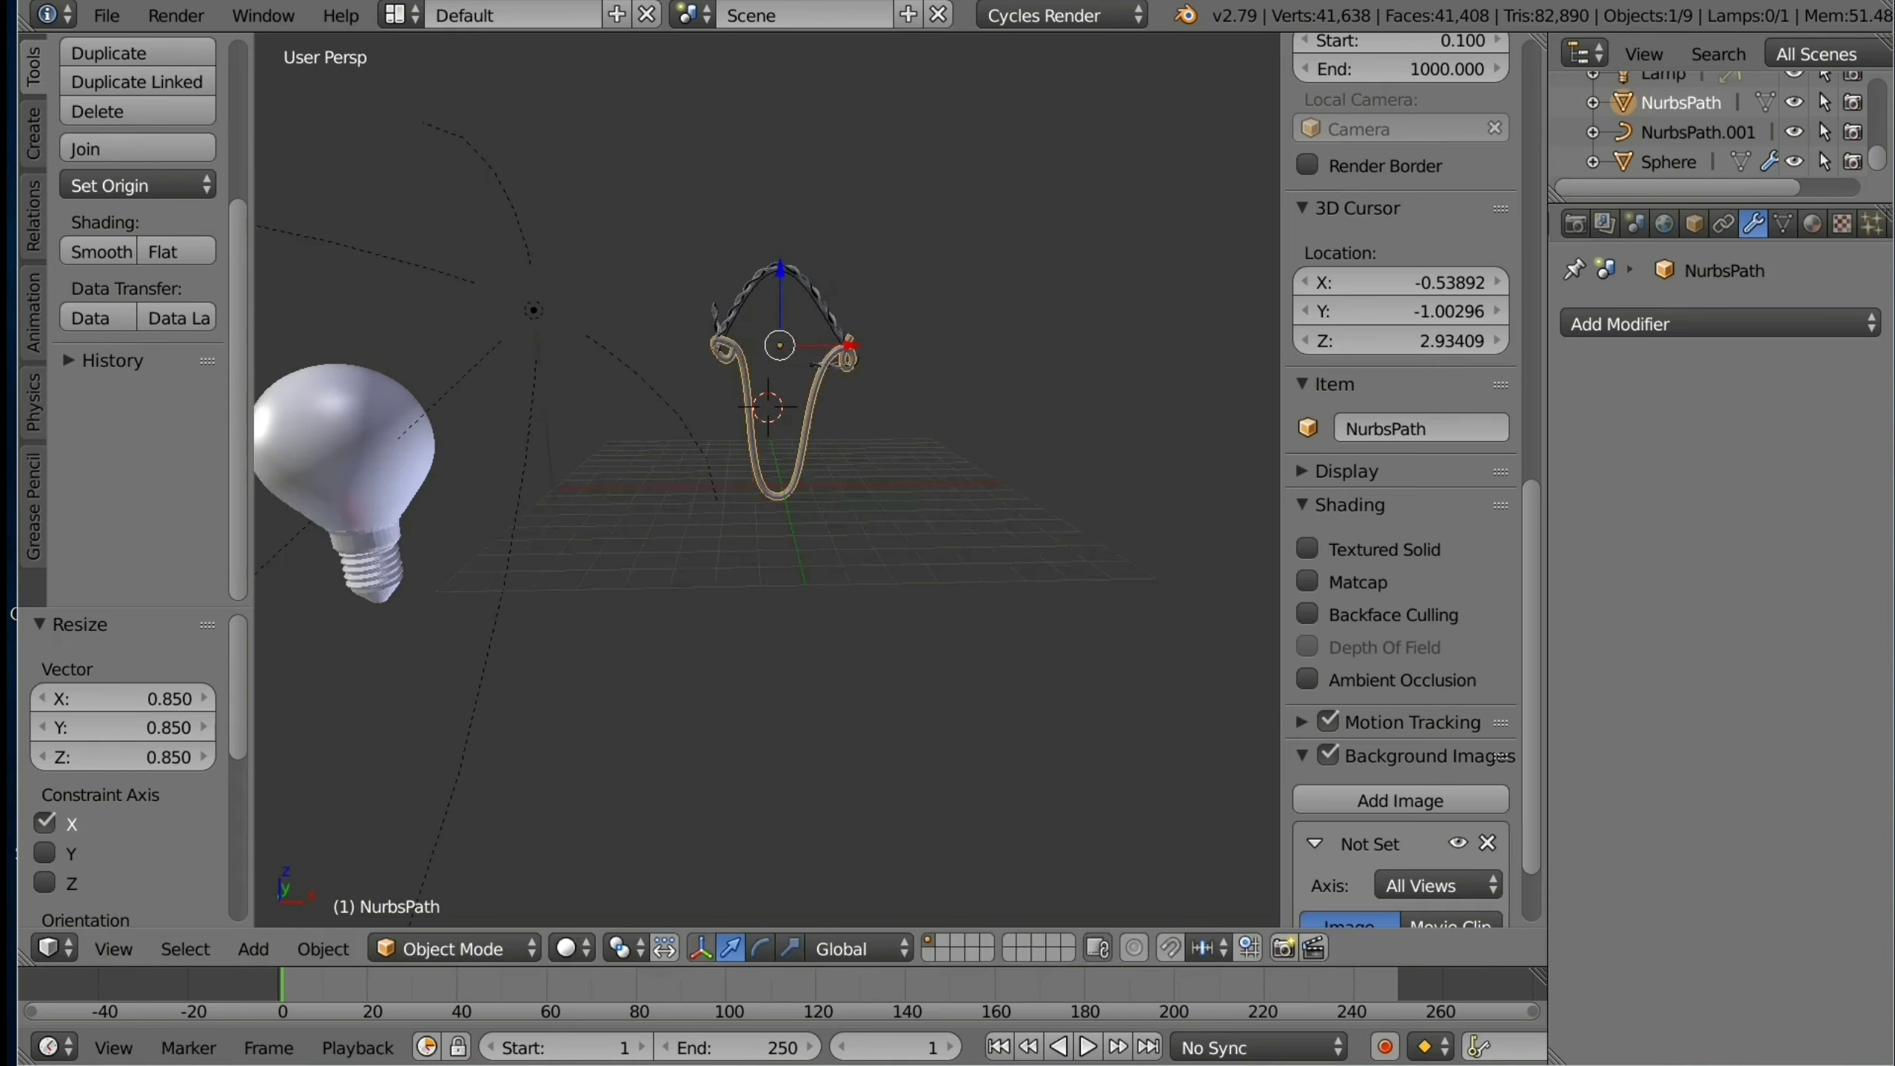
{"action": "mouse_move", "coordinate": [776, 477]}
{"action": "middle_mouse_down"}
{"action": "mouse_move", "coordinate": [775, 552]}
{"action": "mouse_move", "coordinate": [776, 478]}
{"action": "middle_mouse_up"}
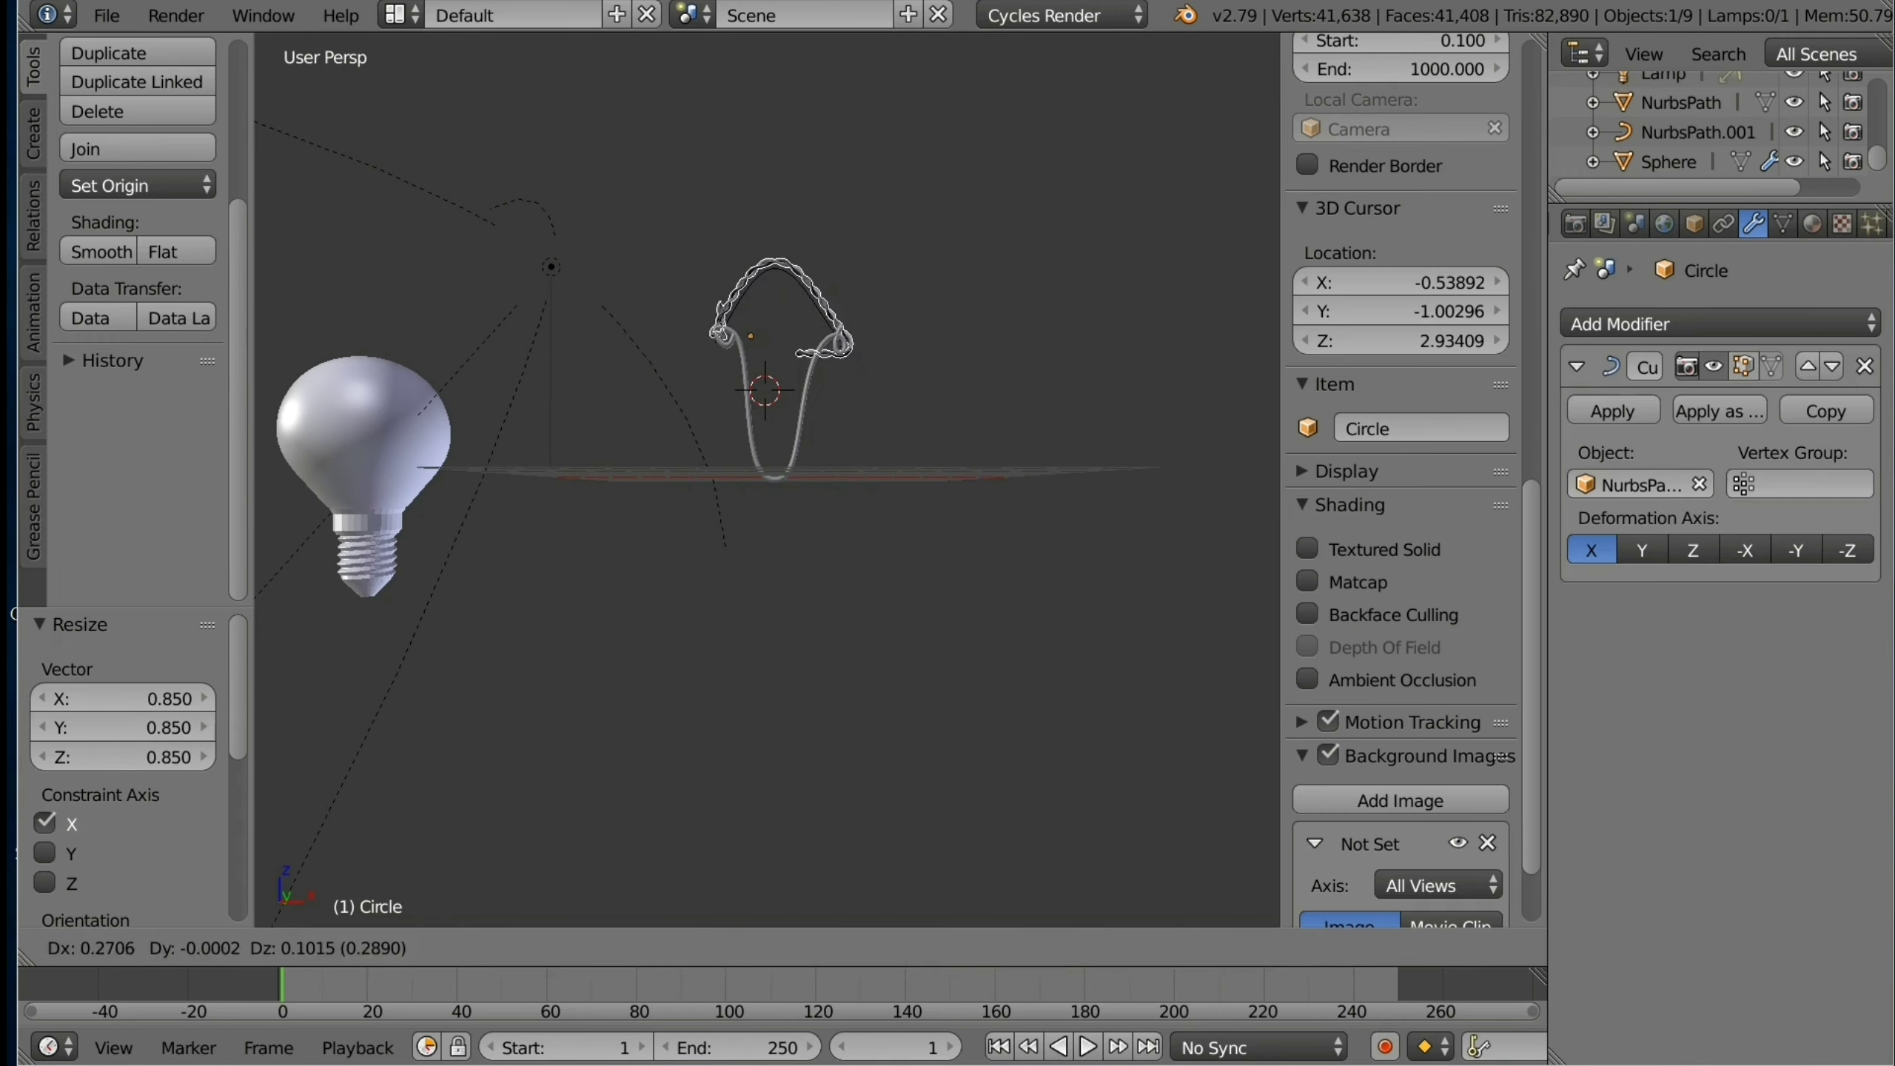
{"action": "key", "text": "Return"}
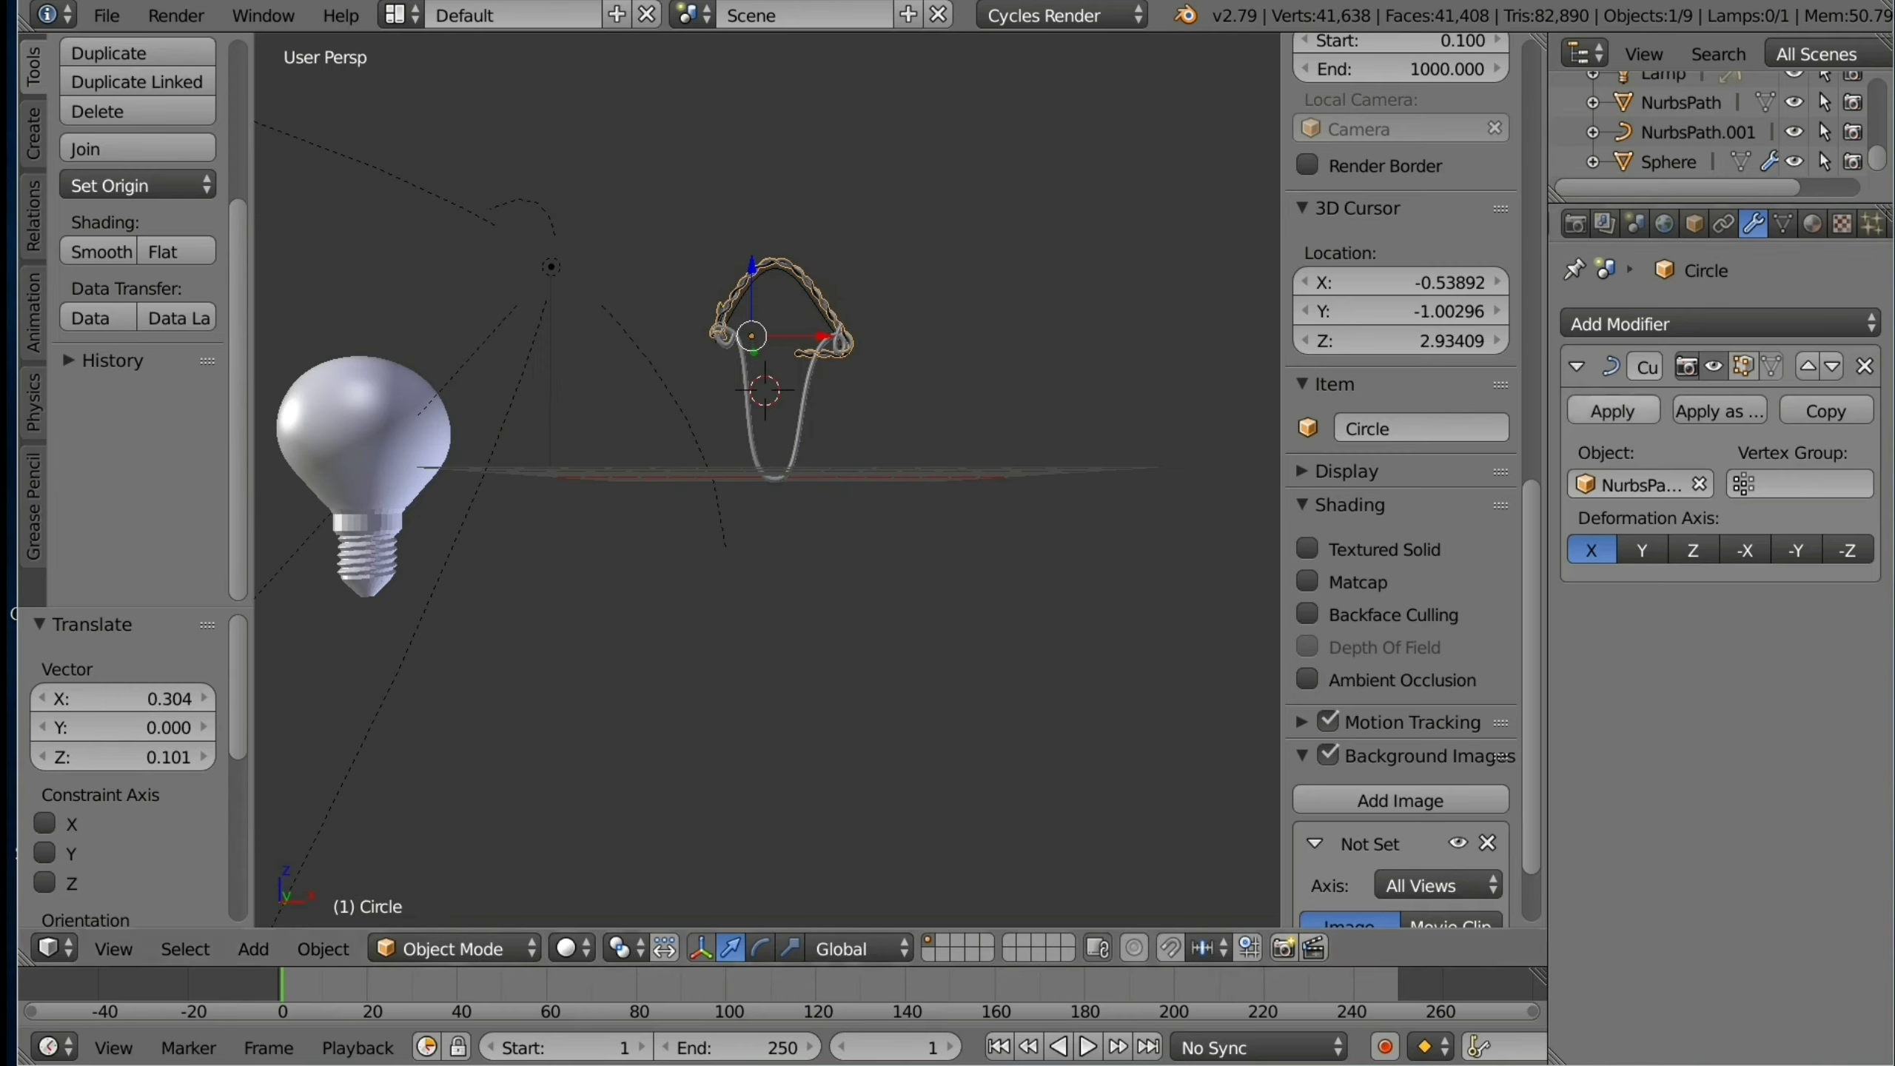
{"action": "key", "text": "ctrl+a"}
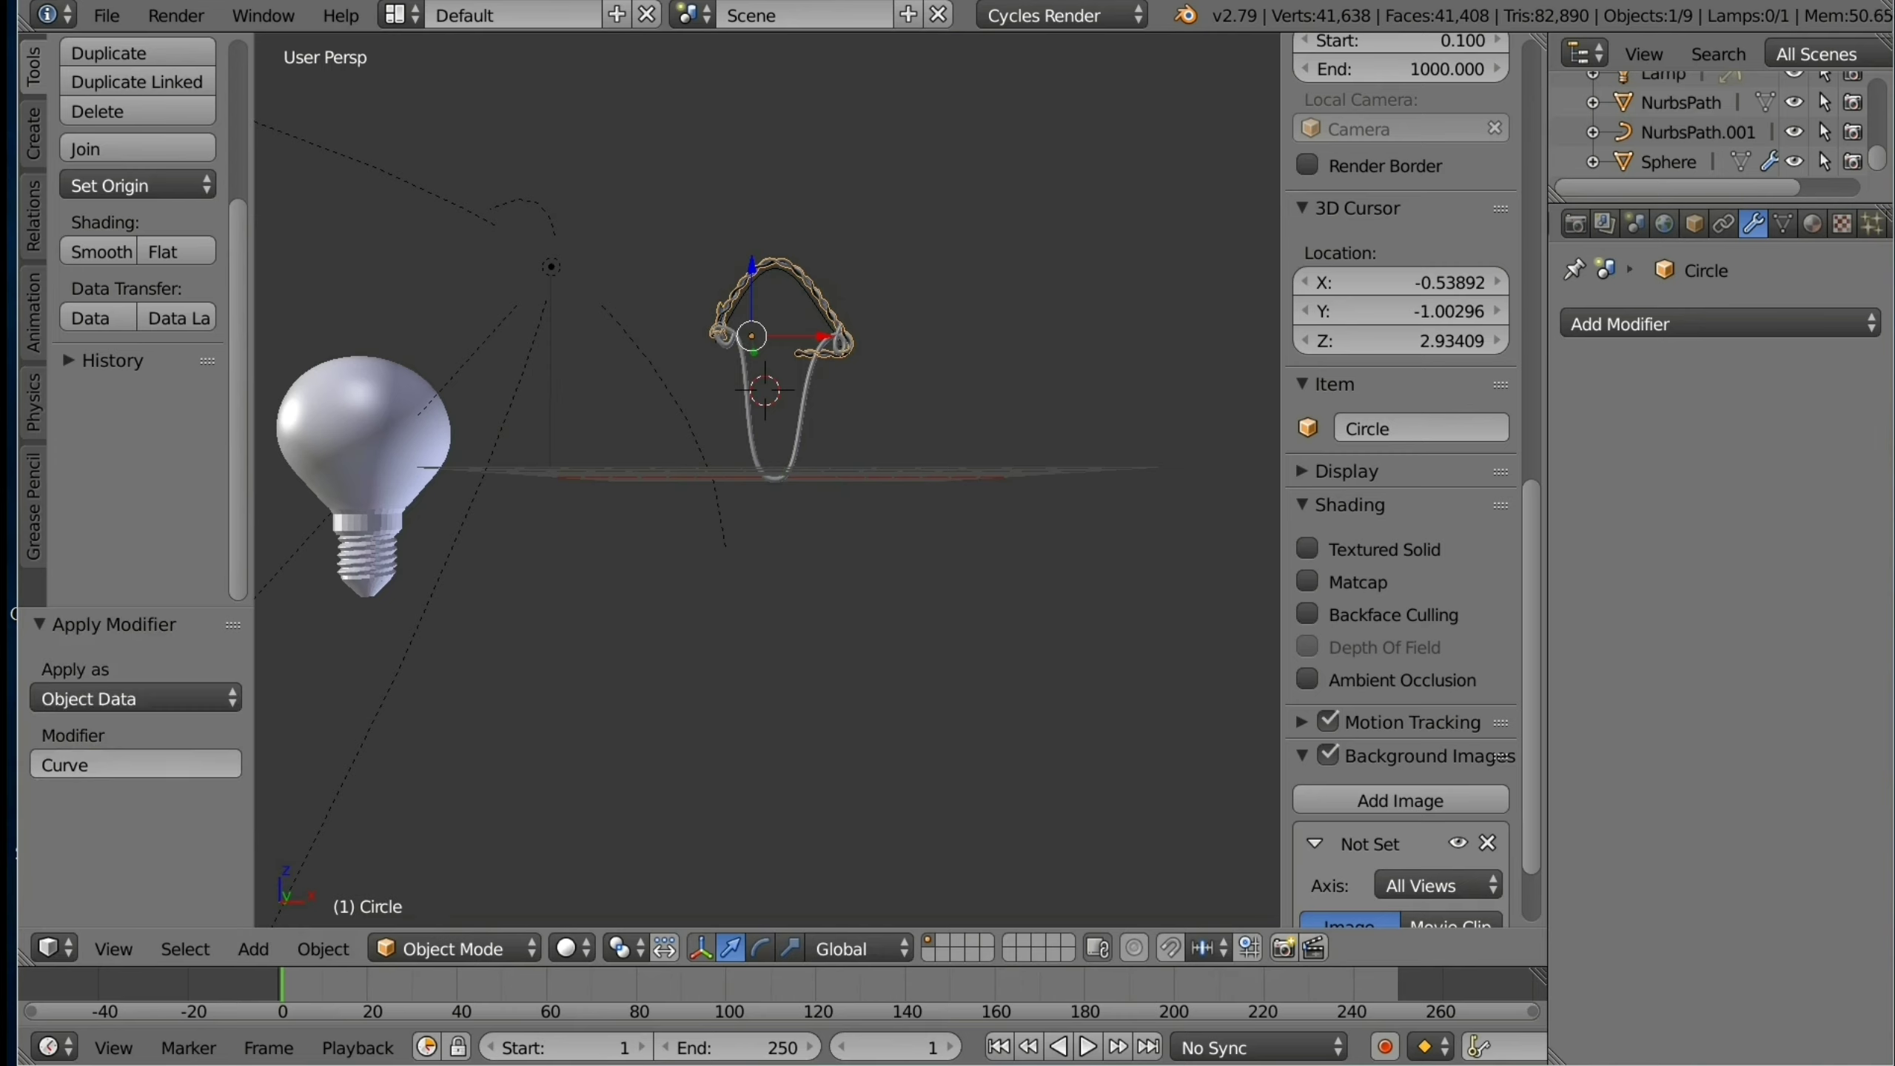
{"action": "left_click", "coordinate": [1682, 102]}
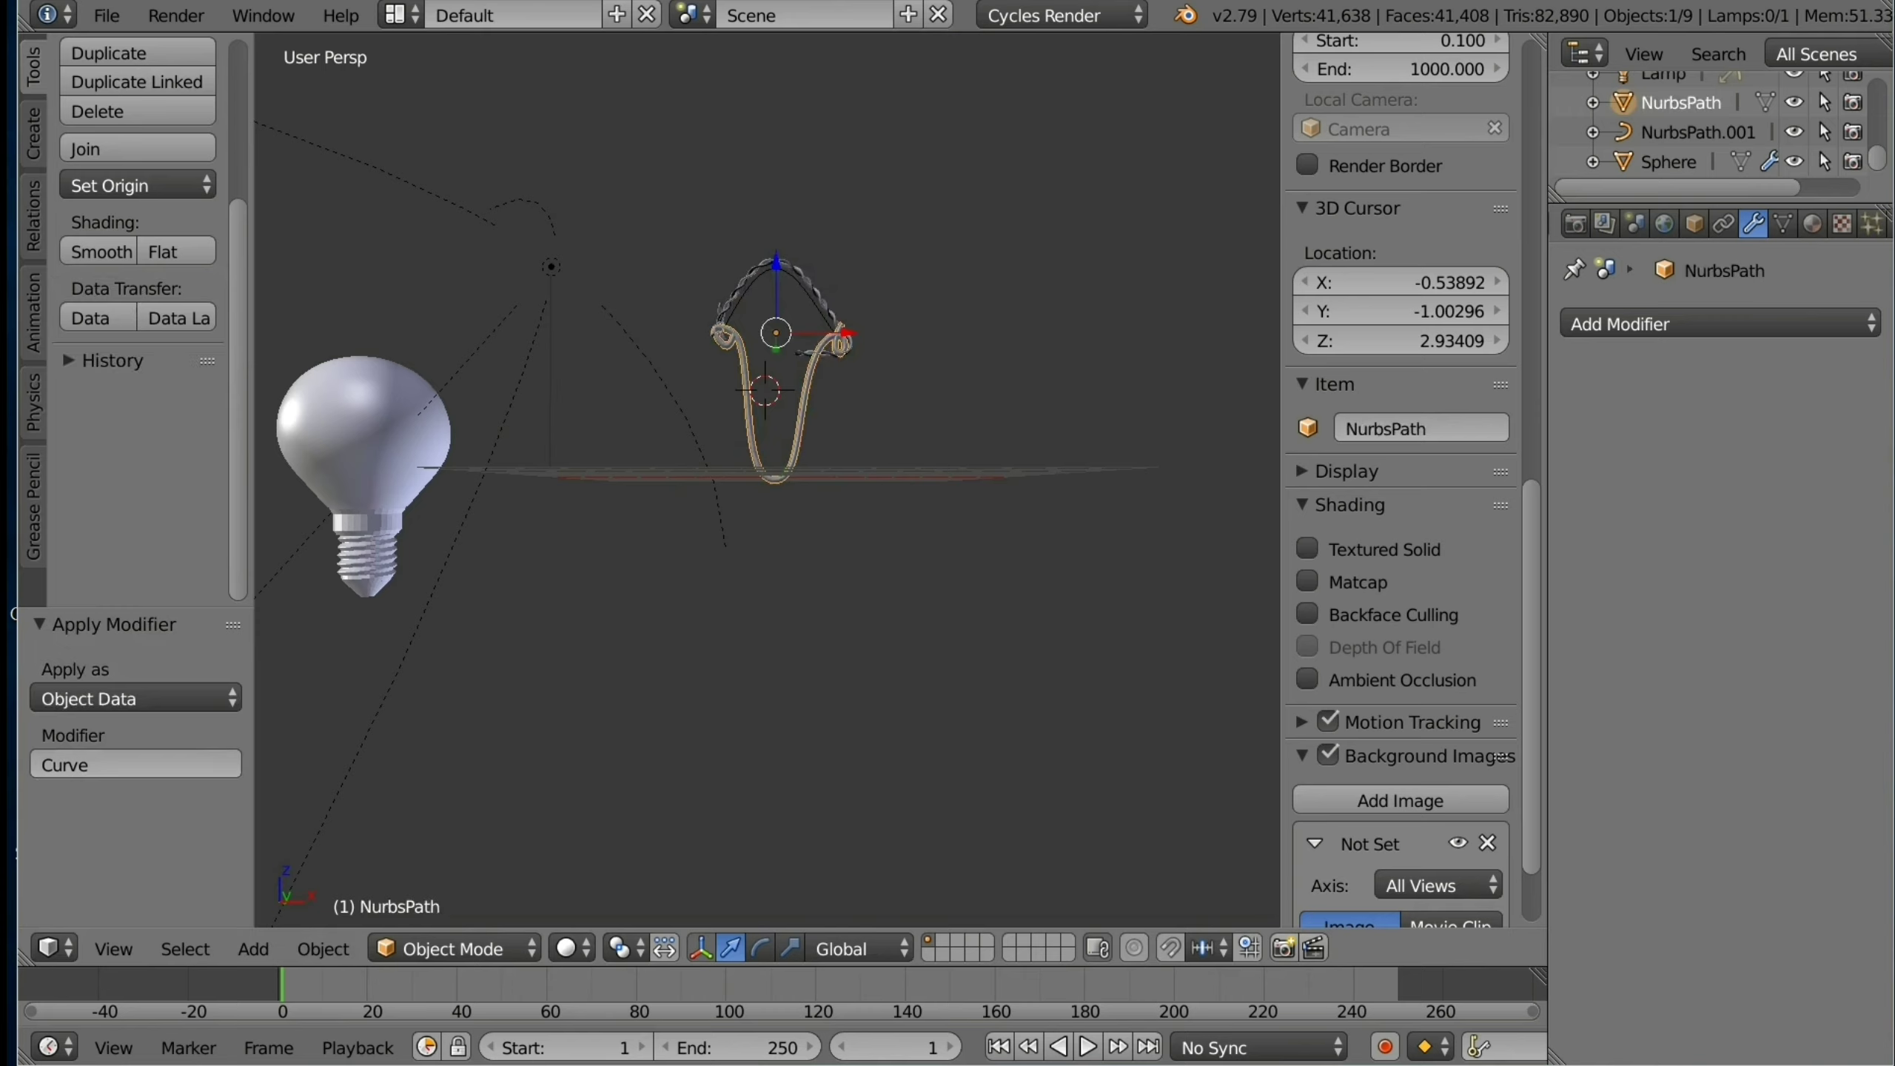
{"action": "key", "text": "ctrl+z"}
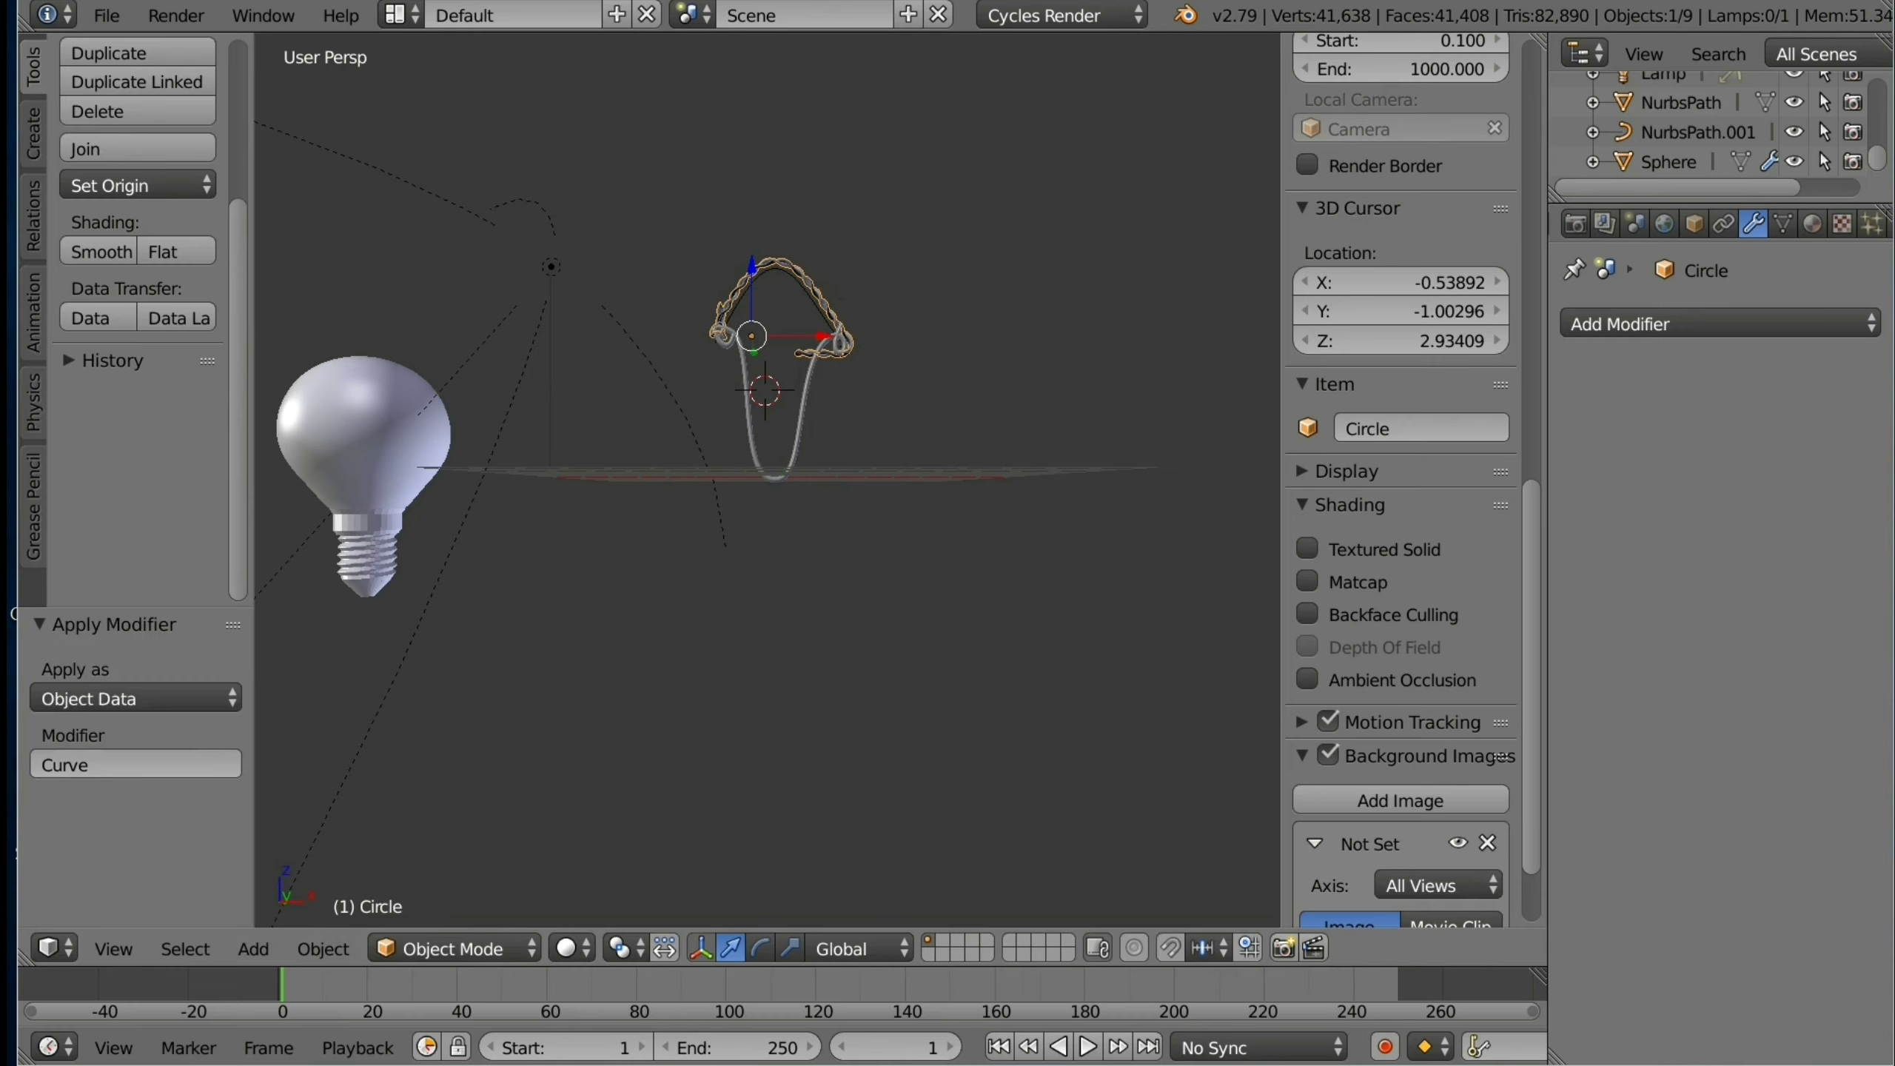
{"action": "key", "text": "alt+c"}
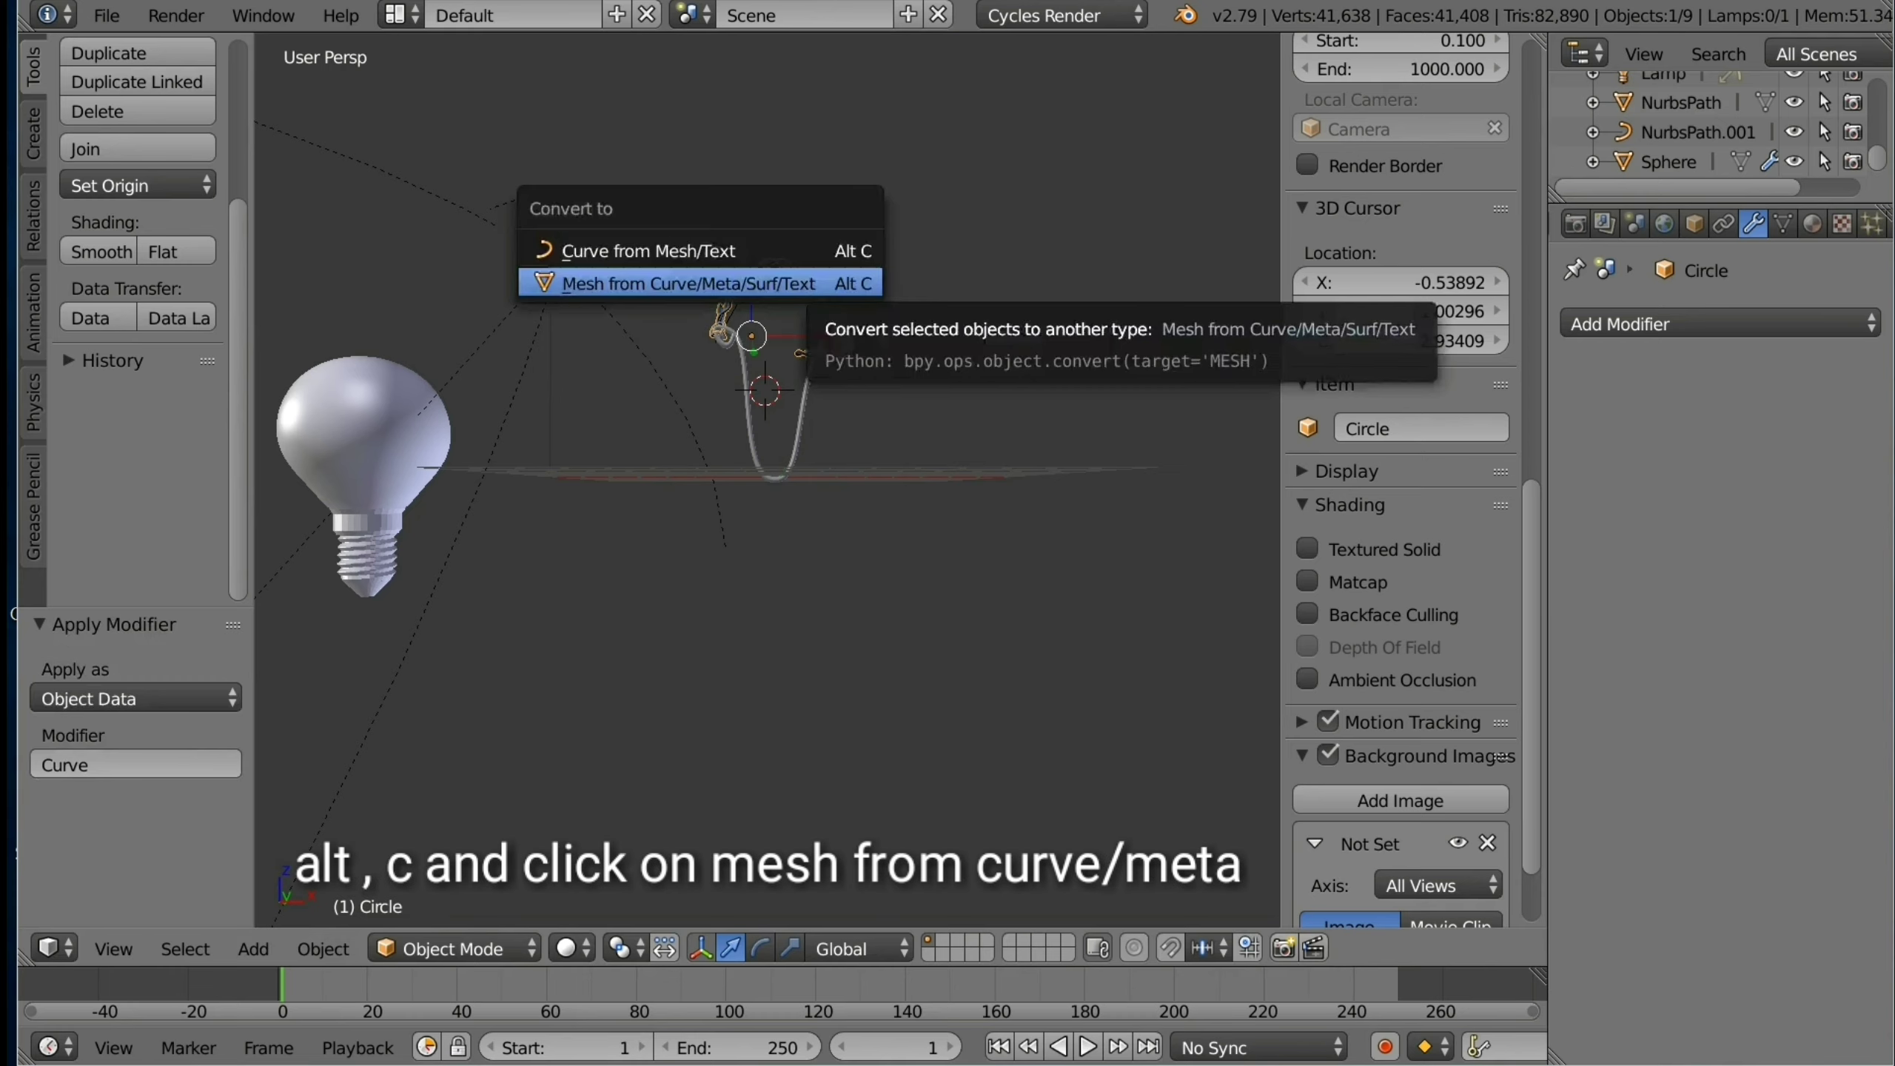
Step: Convert the Circle to a mesh and delete the leftover NurbsPath.001
{"action": "left_click", "coordinate": [802, 284]}
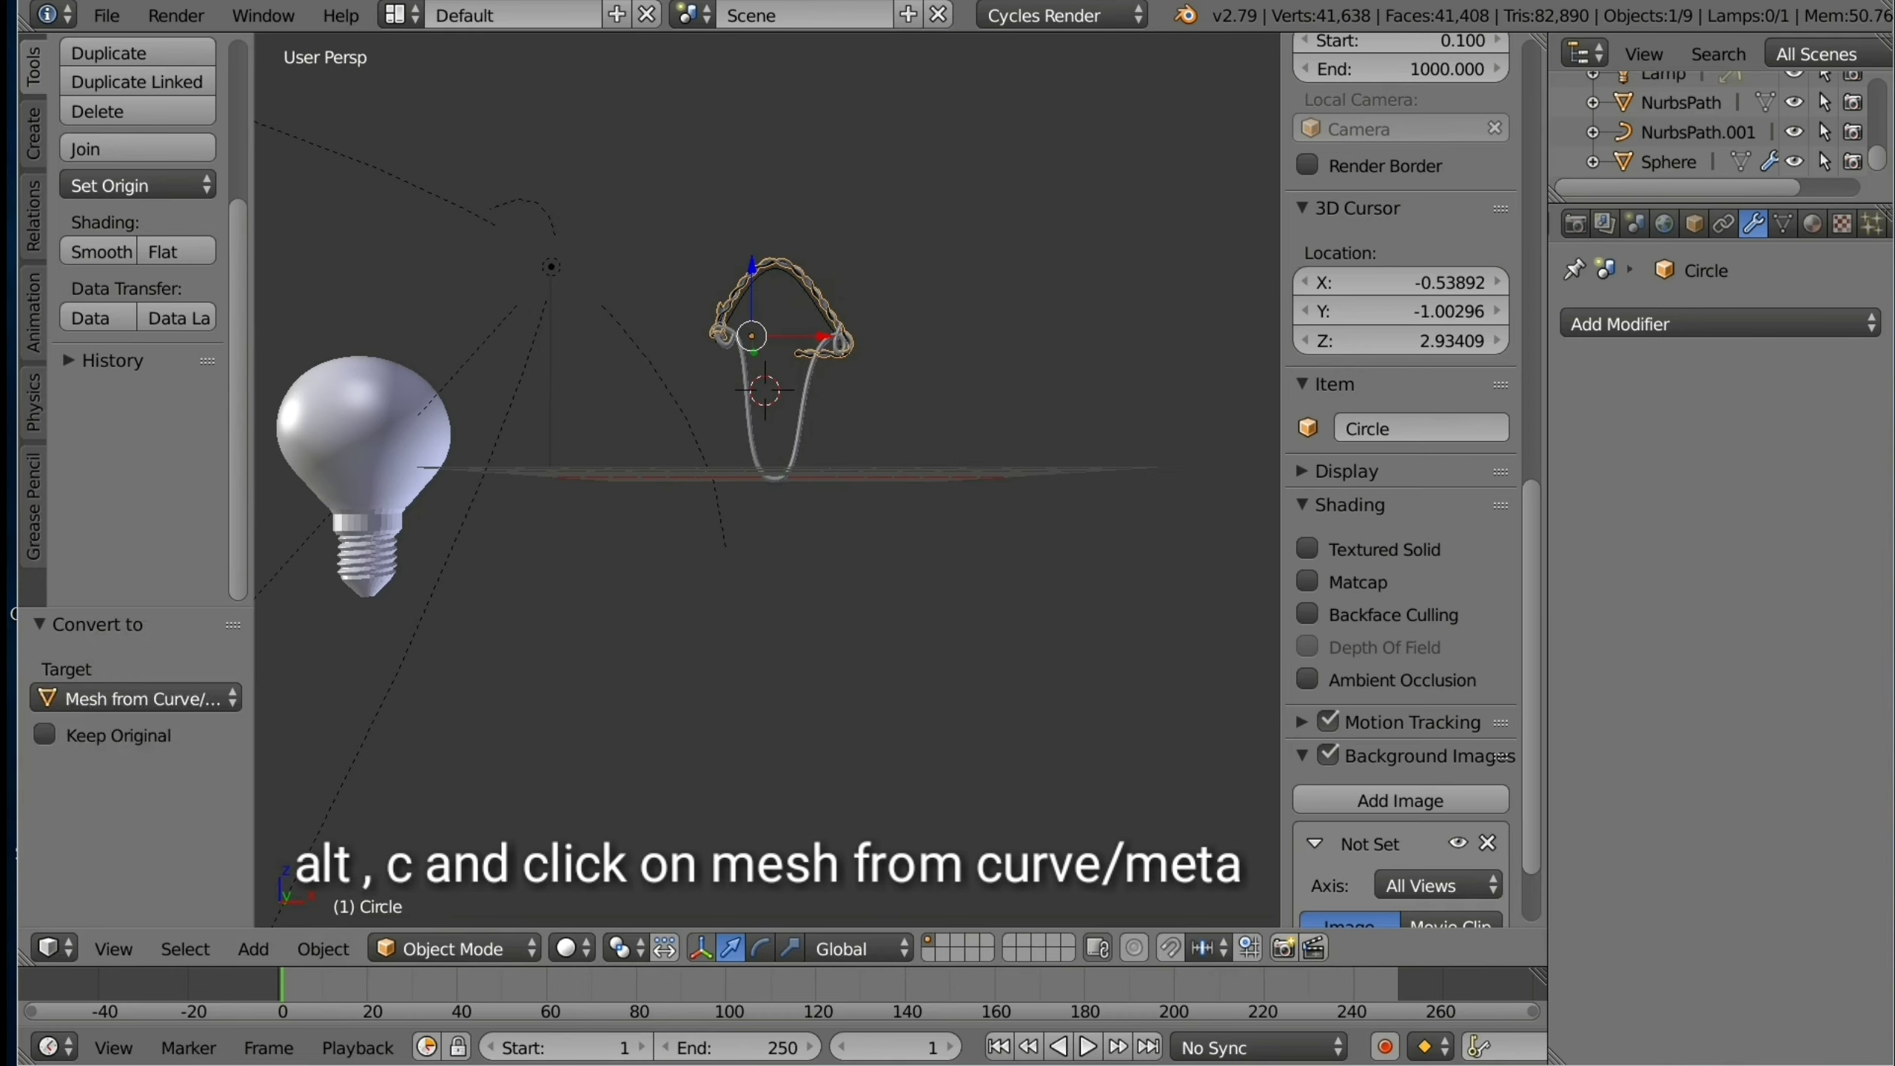
{"action": "right_click", "coordinate": [780, 263]}
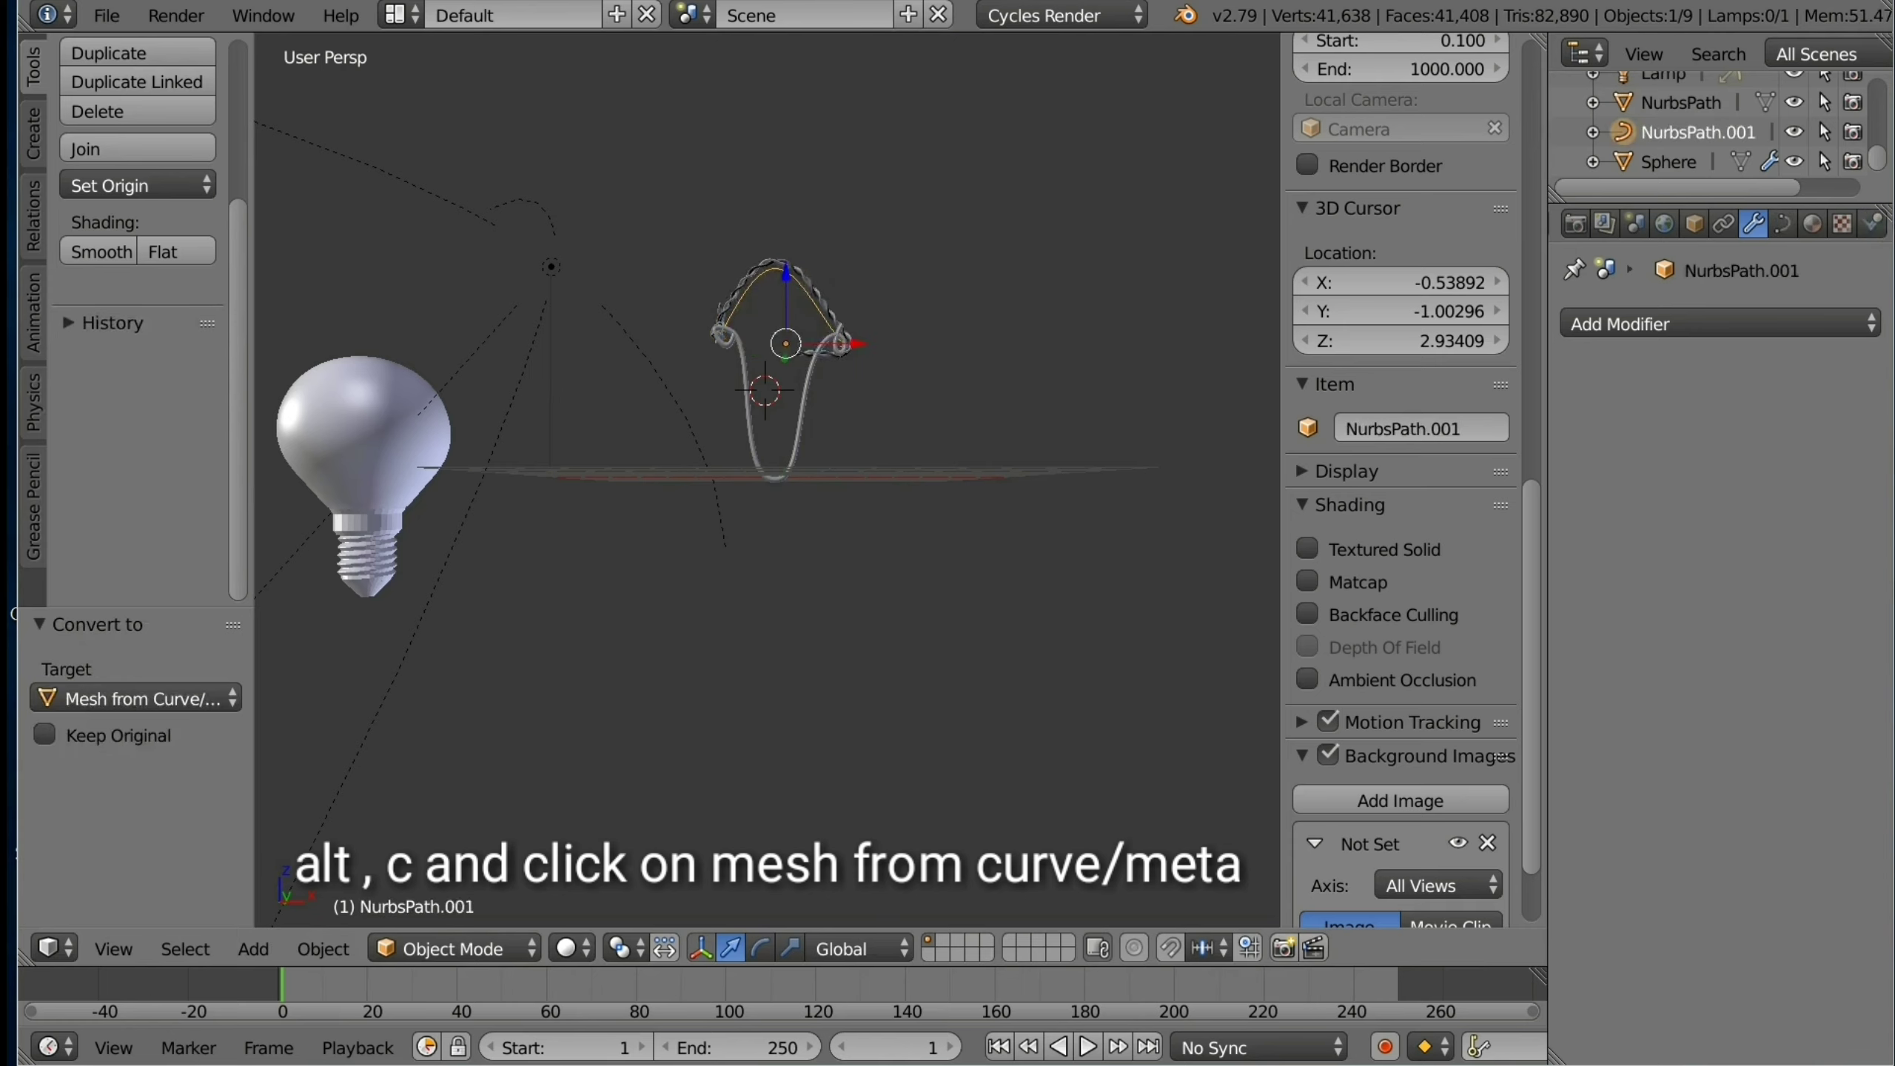
{"action": "key", "text": "x"}
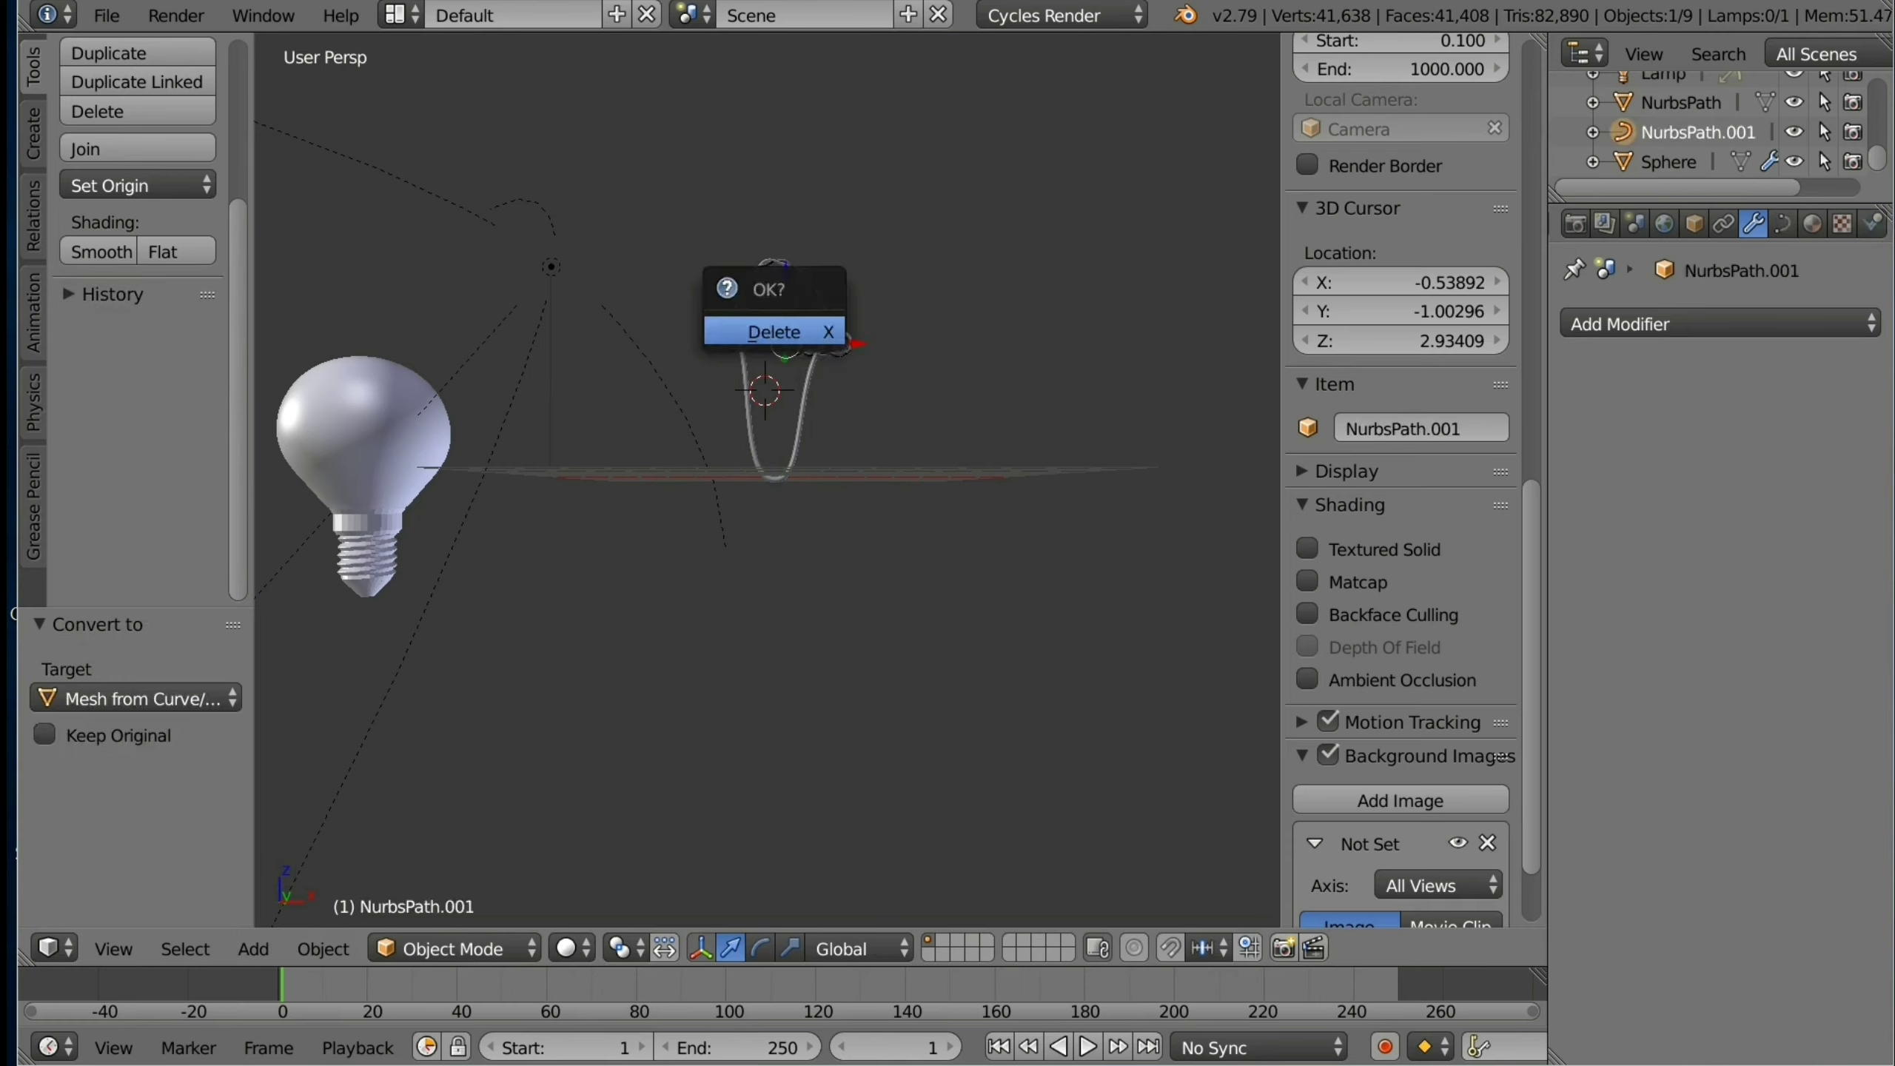
{"action": "key", "text": "Return"}
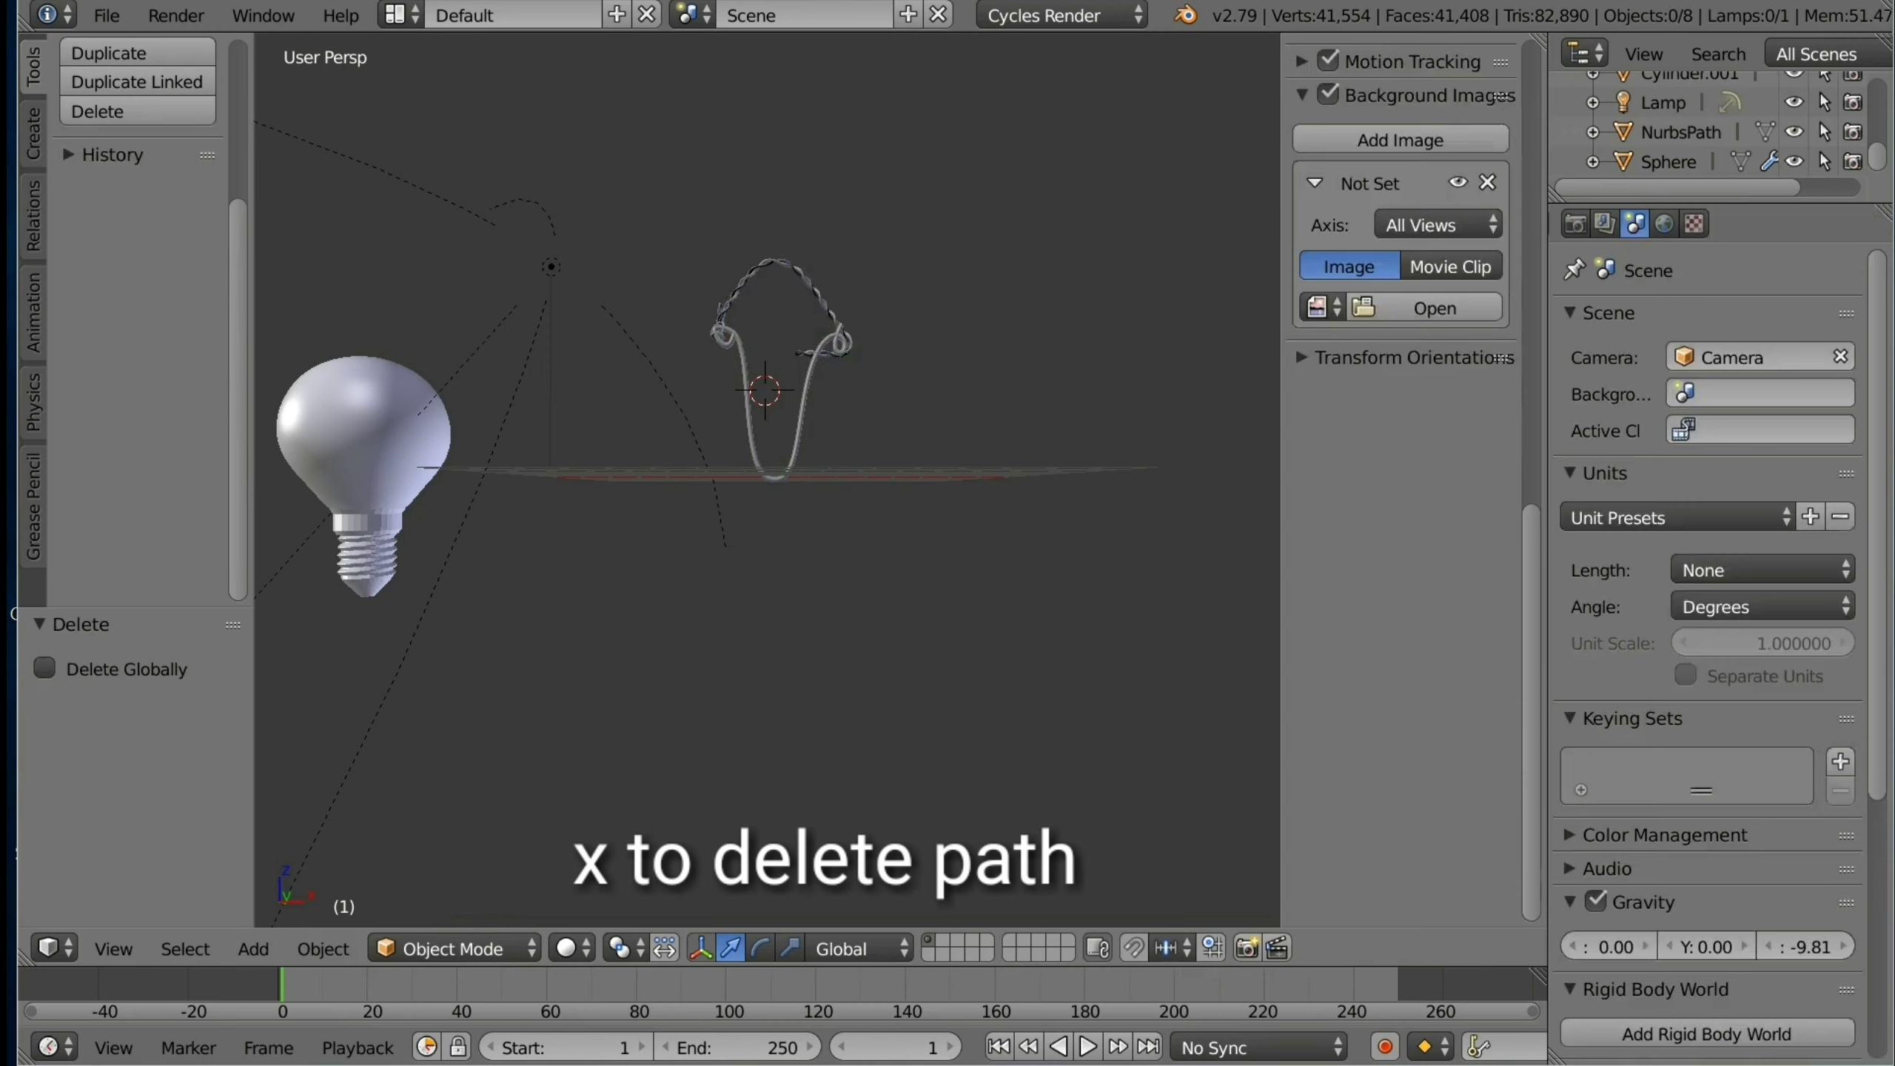
Step: Scale both filament pieces together to 0.332 and switch the viewport to wireframe
{"action": "right_click", "coordinate": [768, 299]}
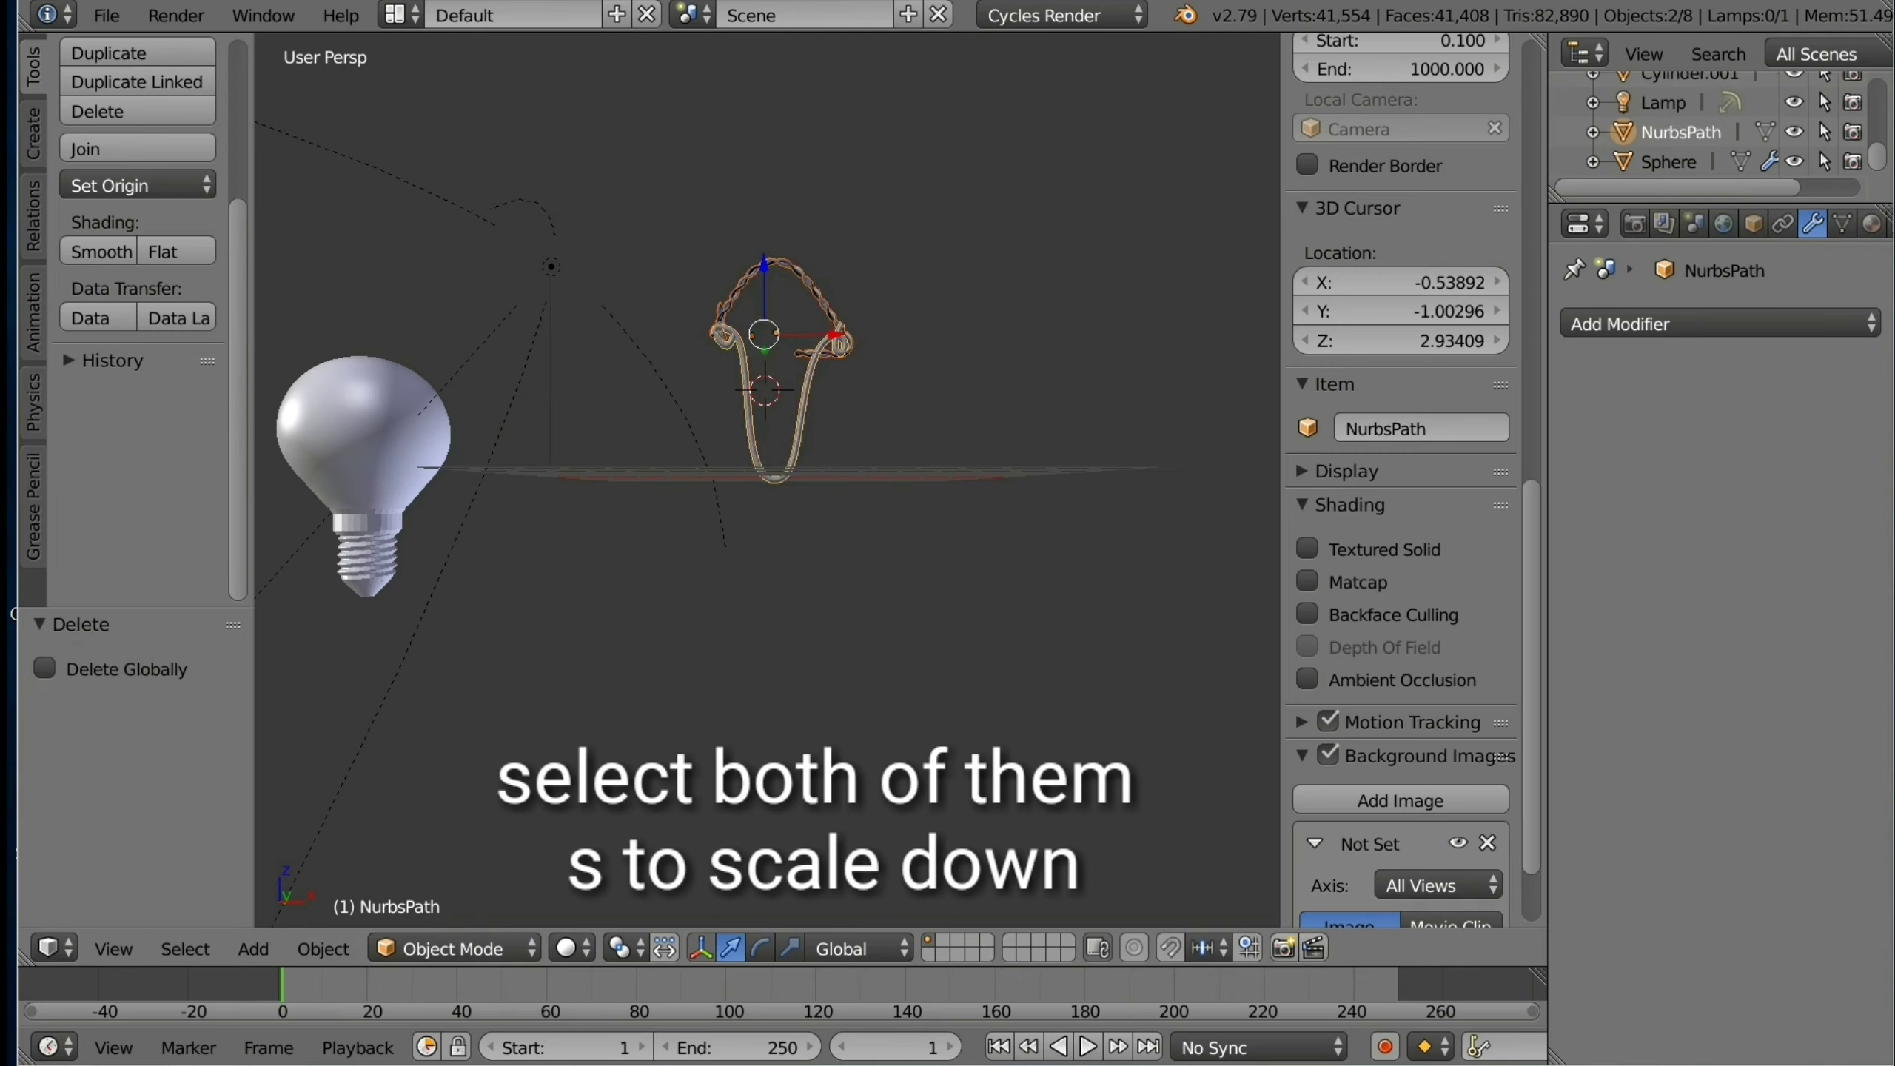
{"action": "key", "text": "s"}
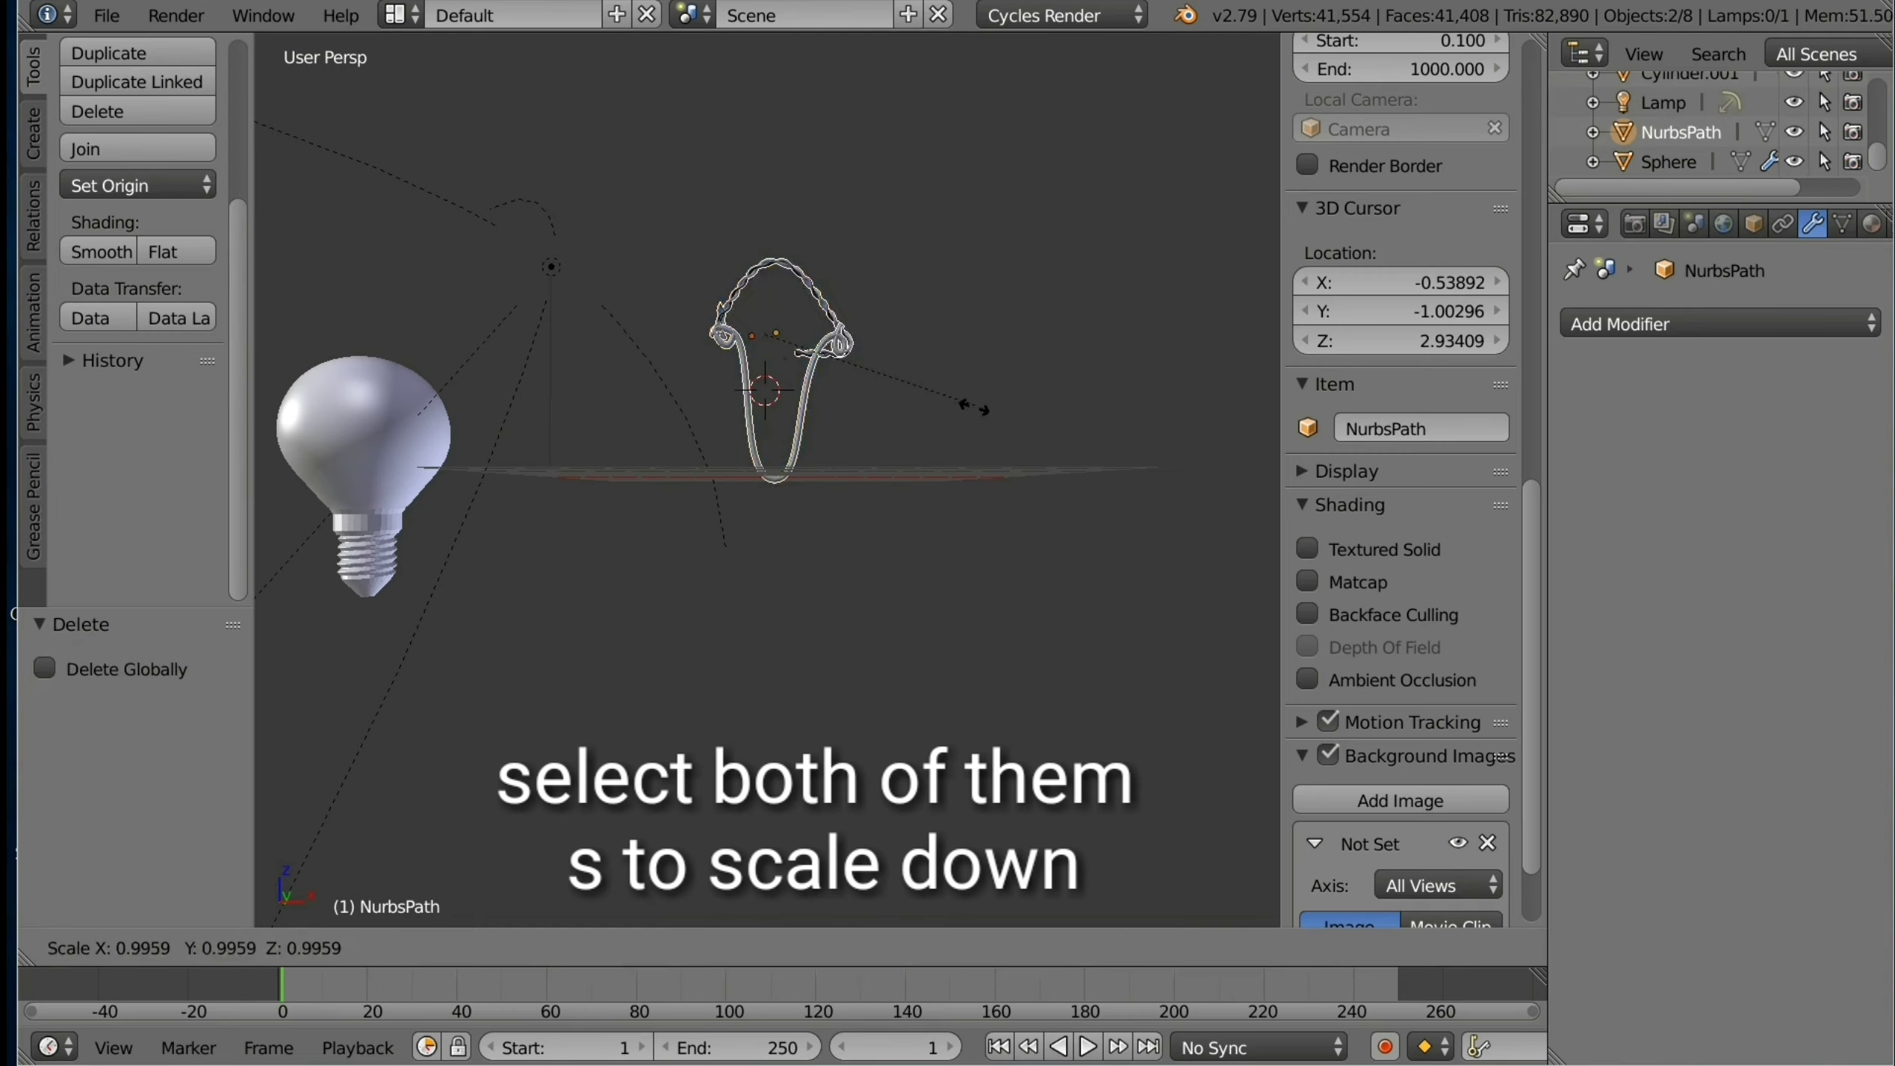
{"action": "left_click", "coordinate": [816, 381]}
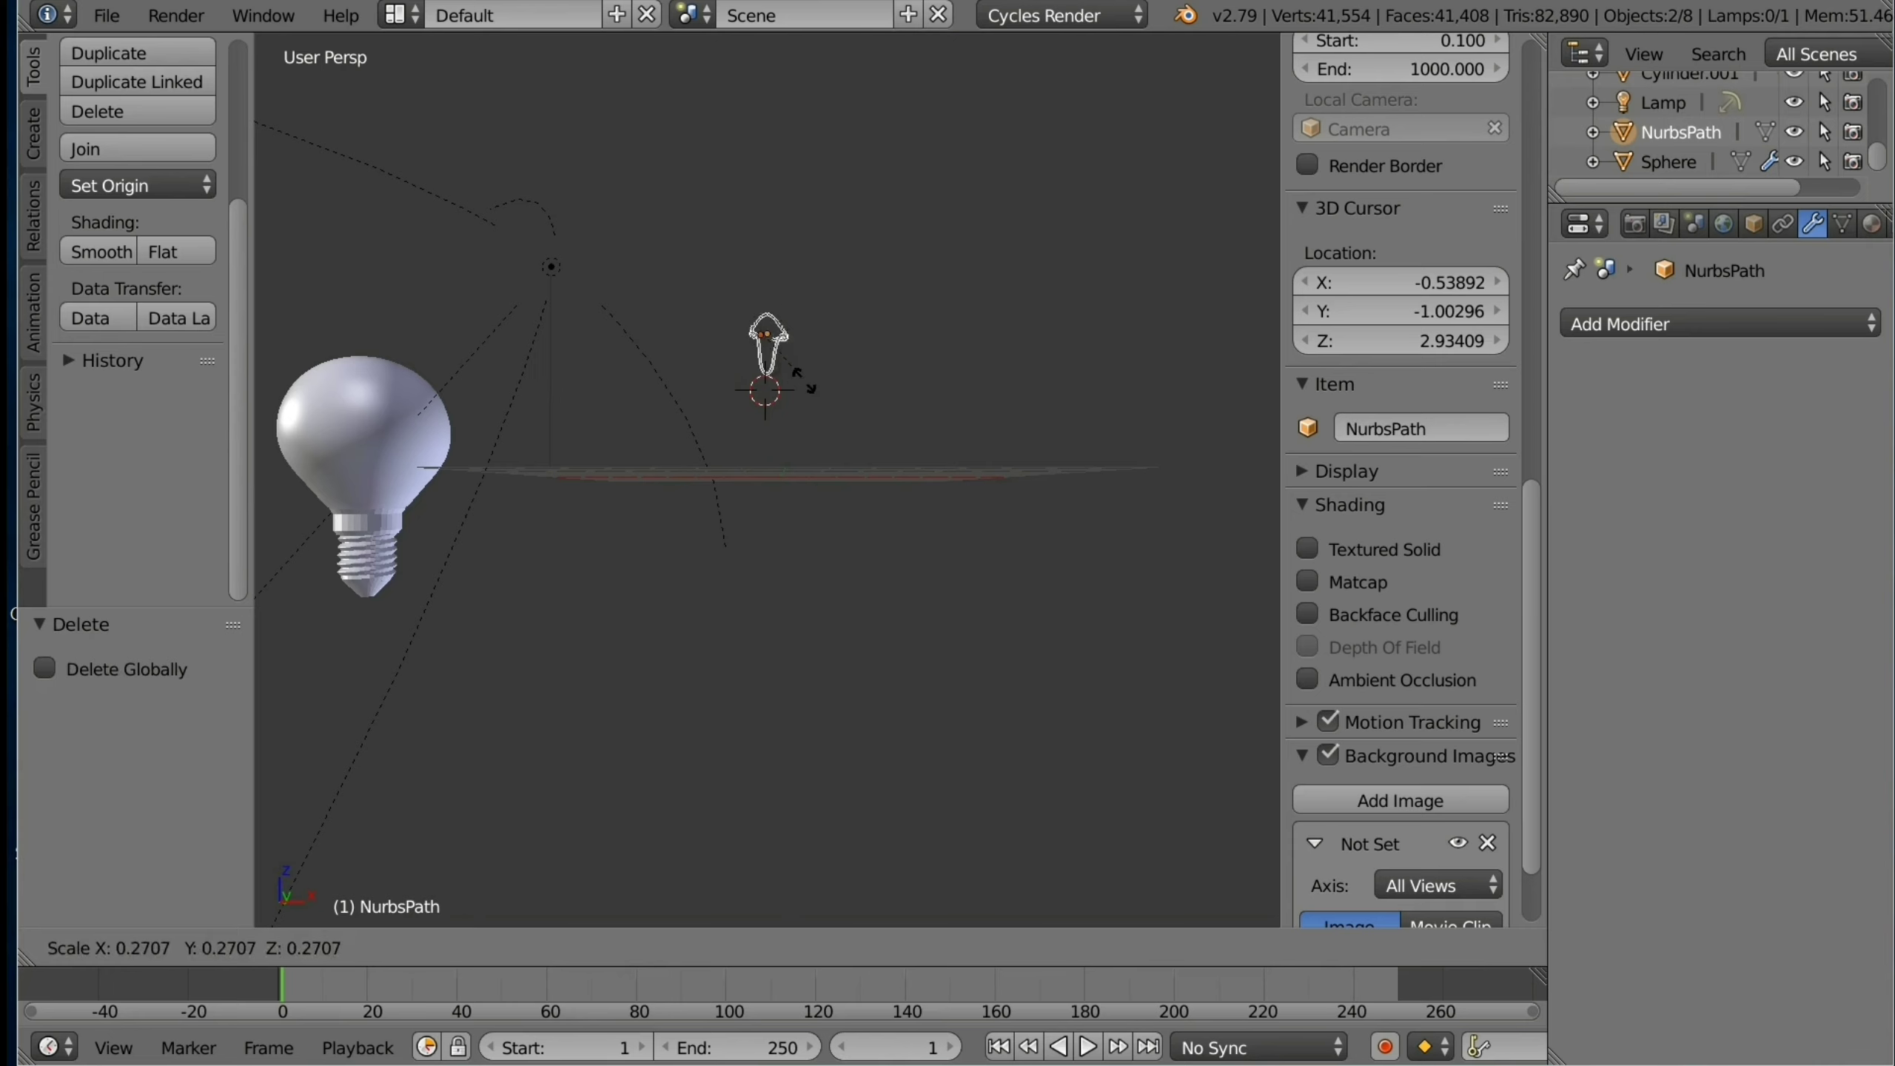
{"action": "left_click", "coordinate": [567, 949]}
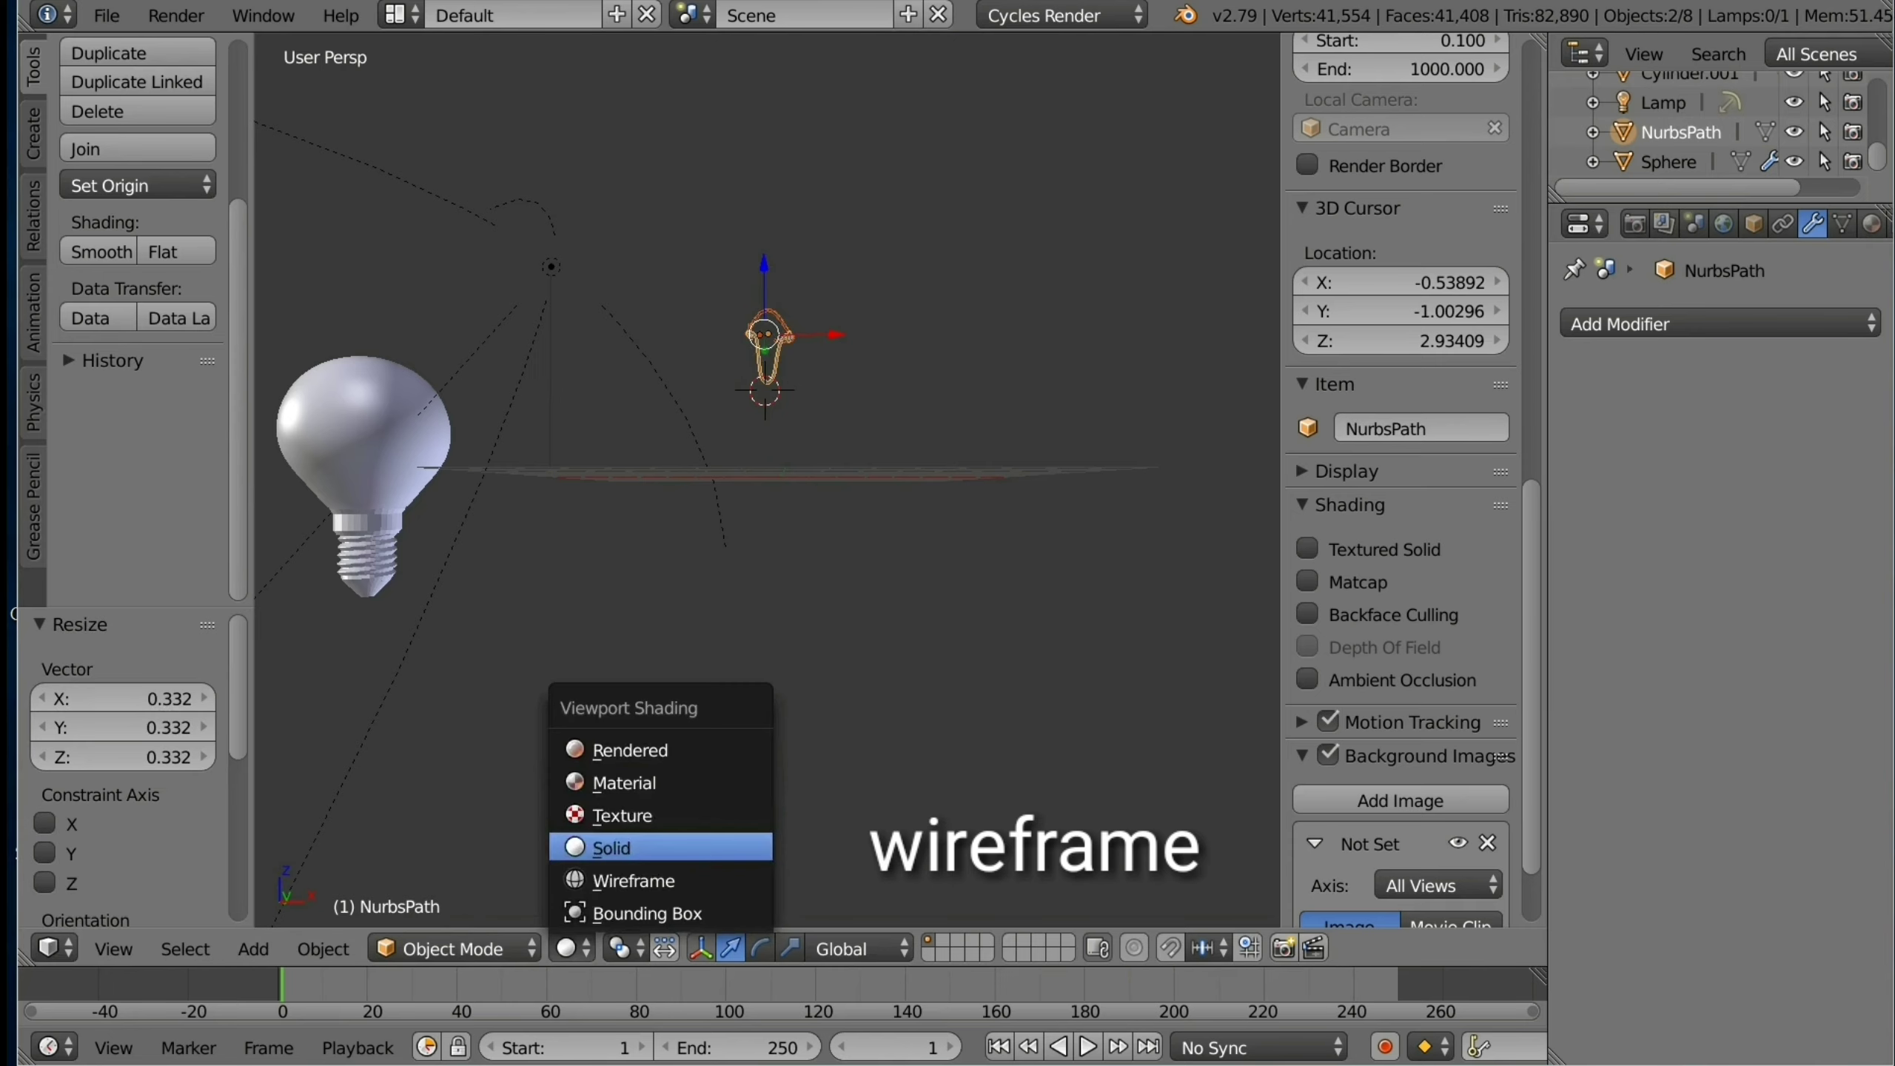
{"action": "left_click", "coordinate": [635, 881]}
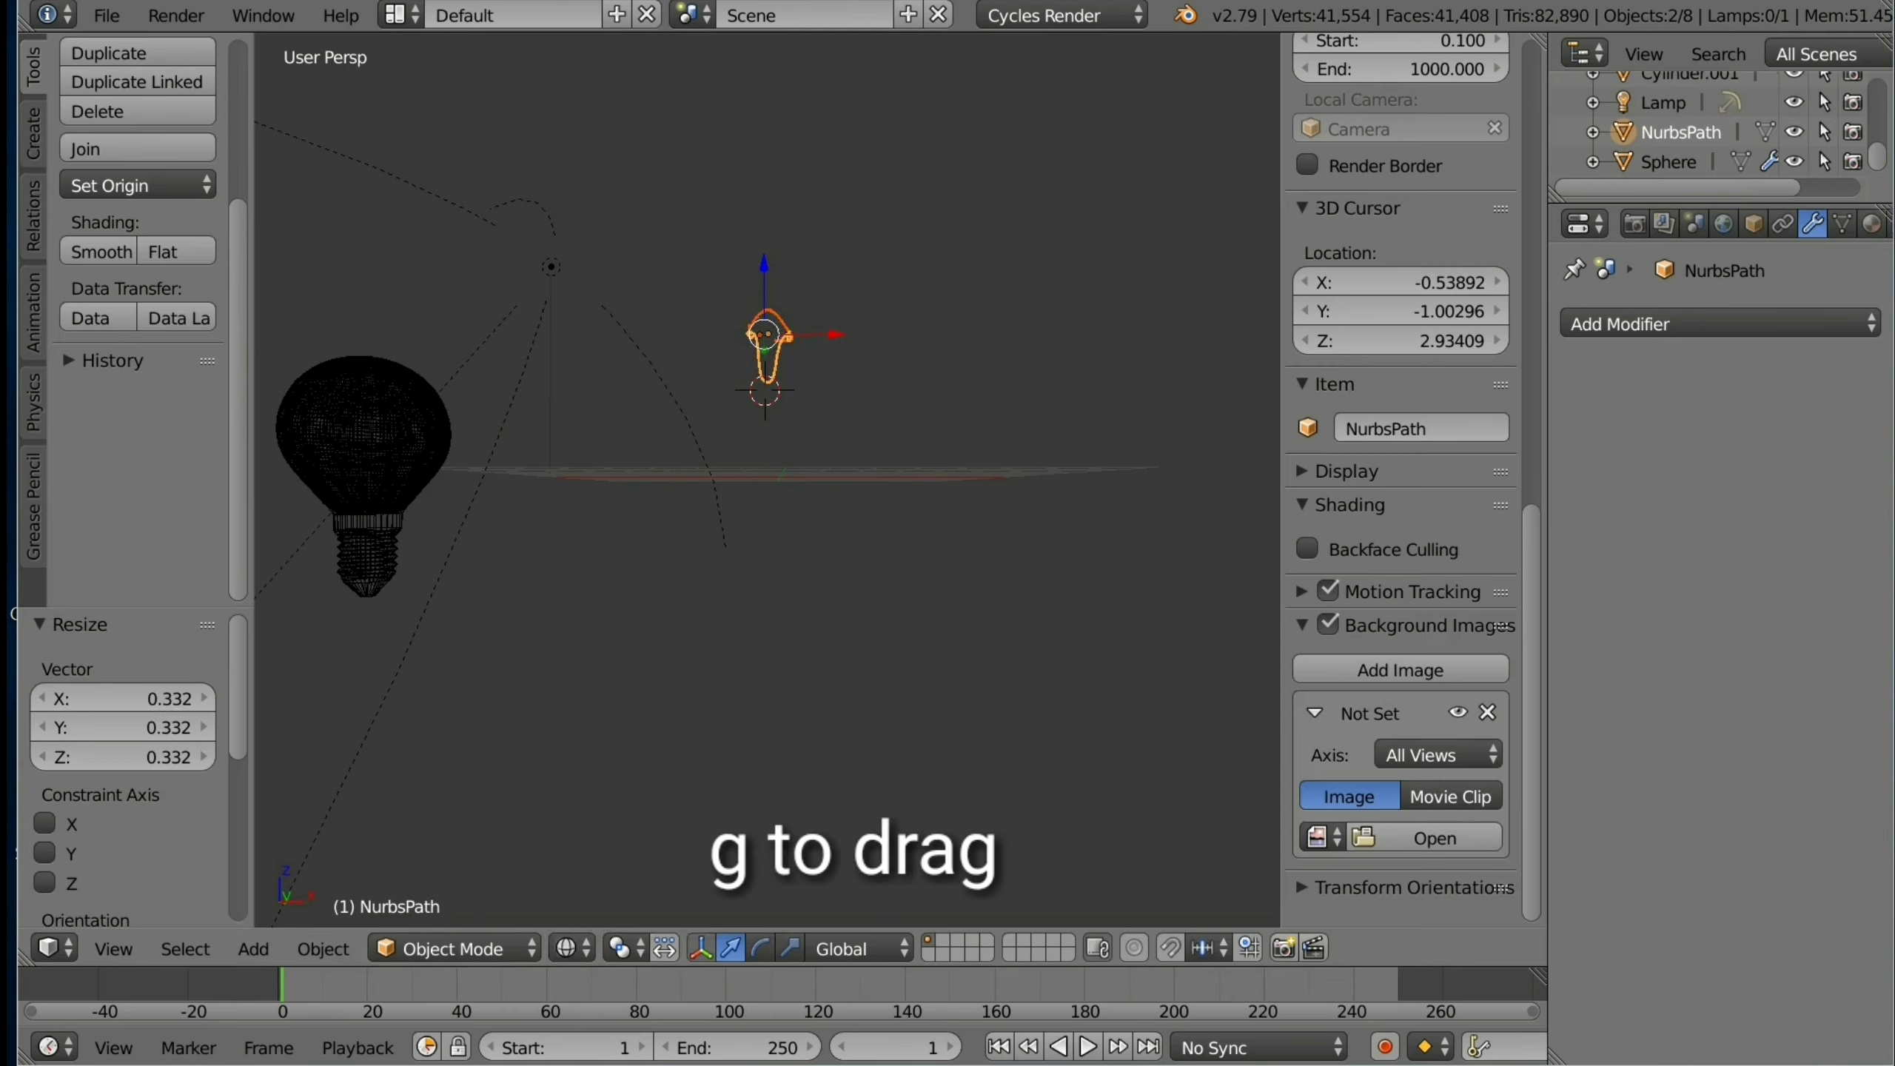
Step: Move the shrunken filament inside the glass bulb and switch to camera view
{"action": "key", "text": "g"}
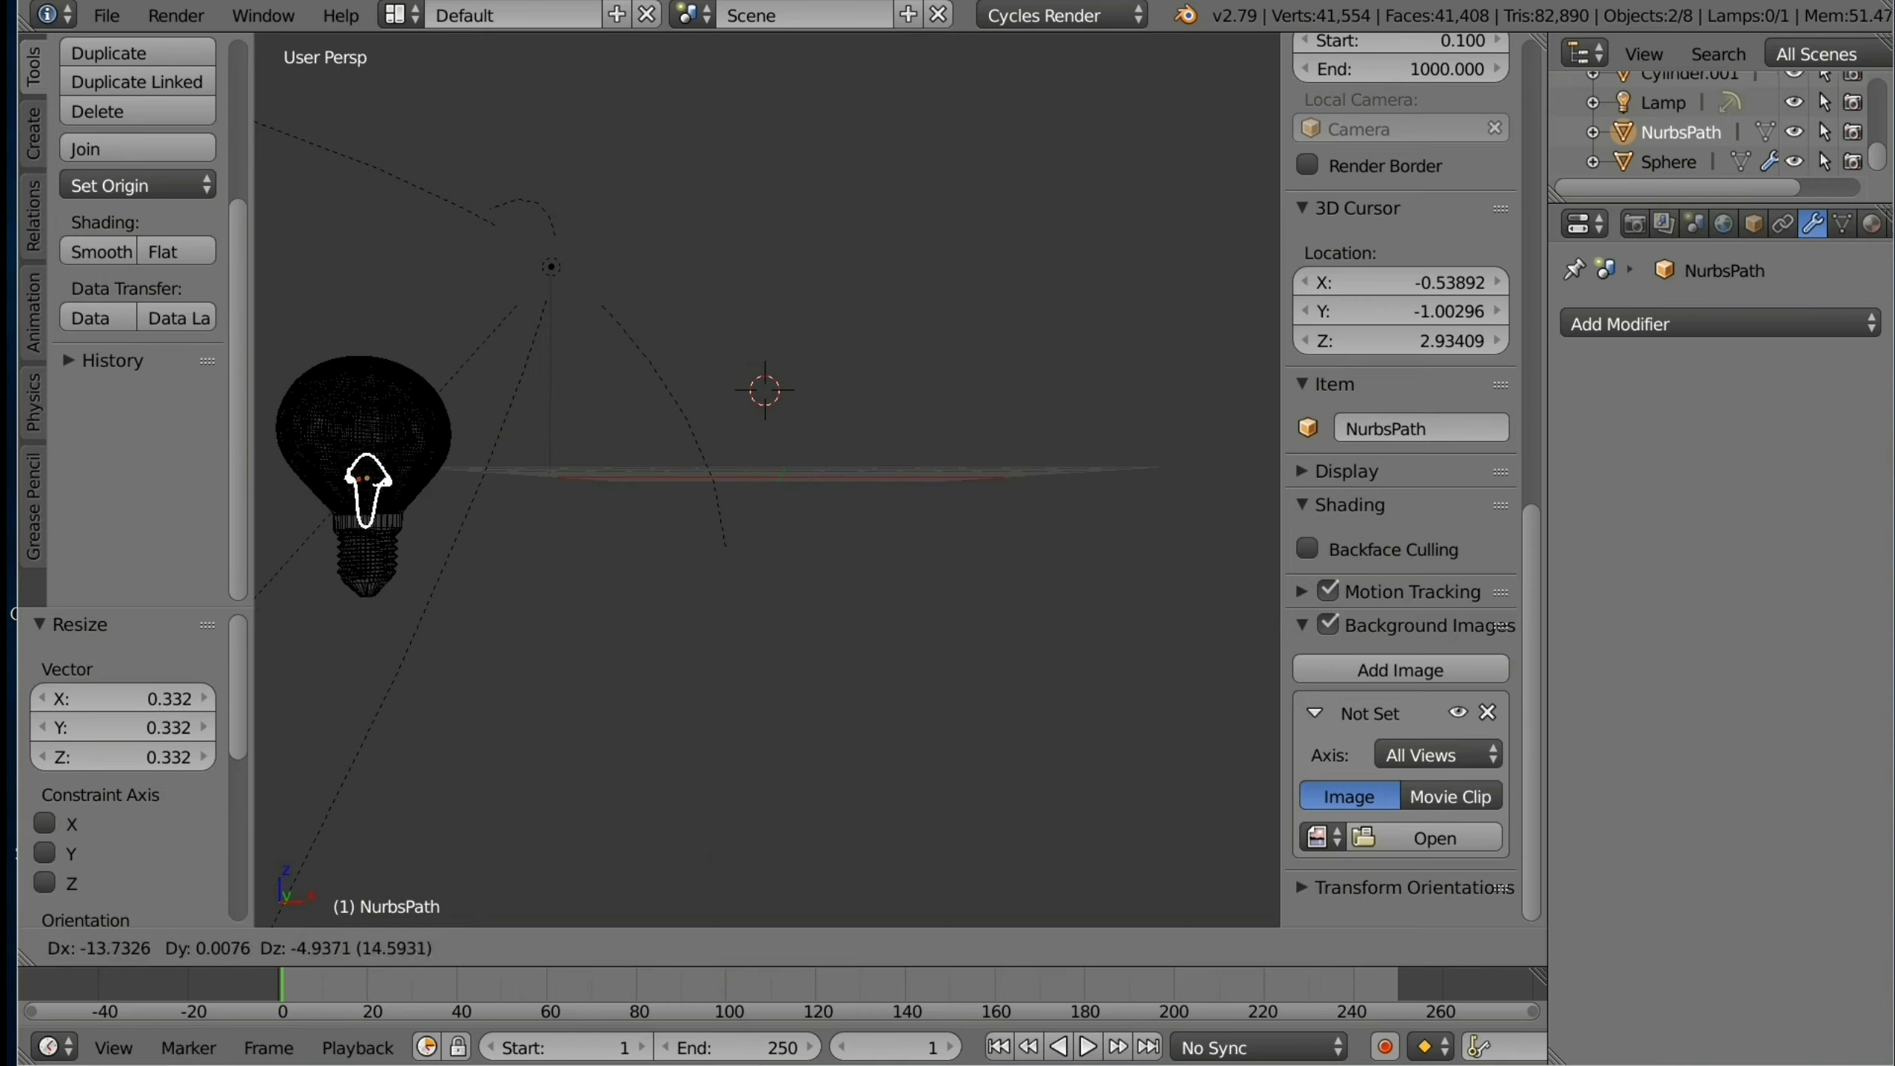
{"action": "key", "text": "Return"}
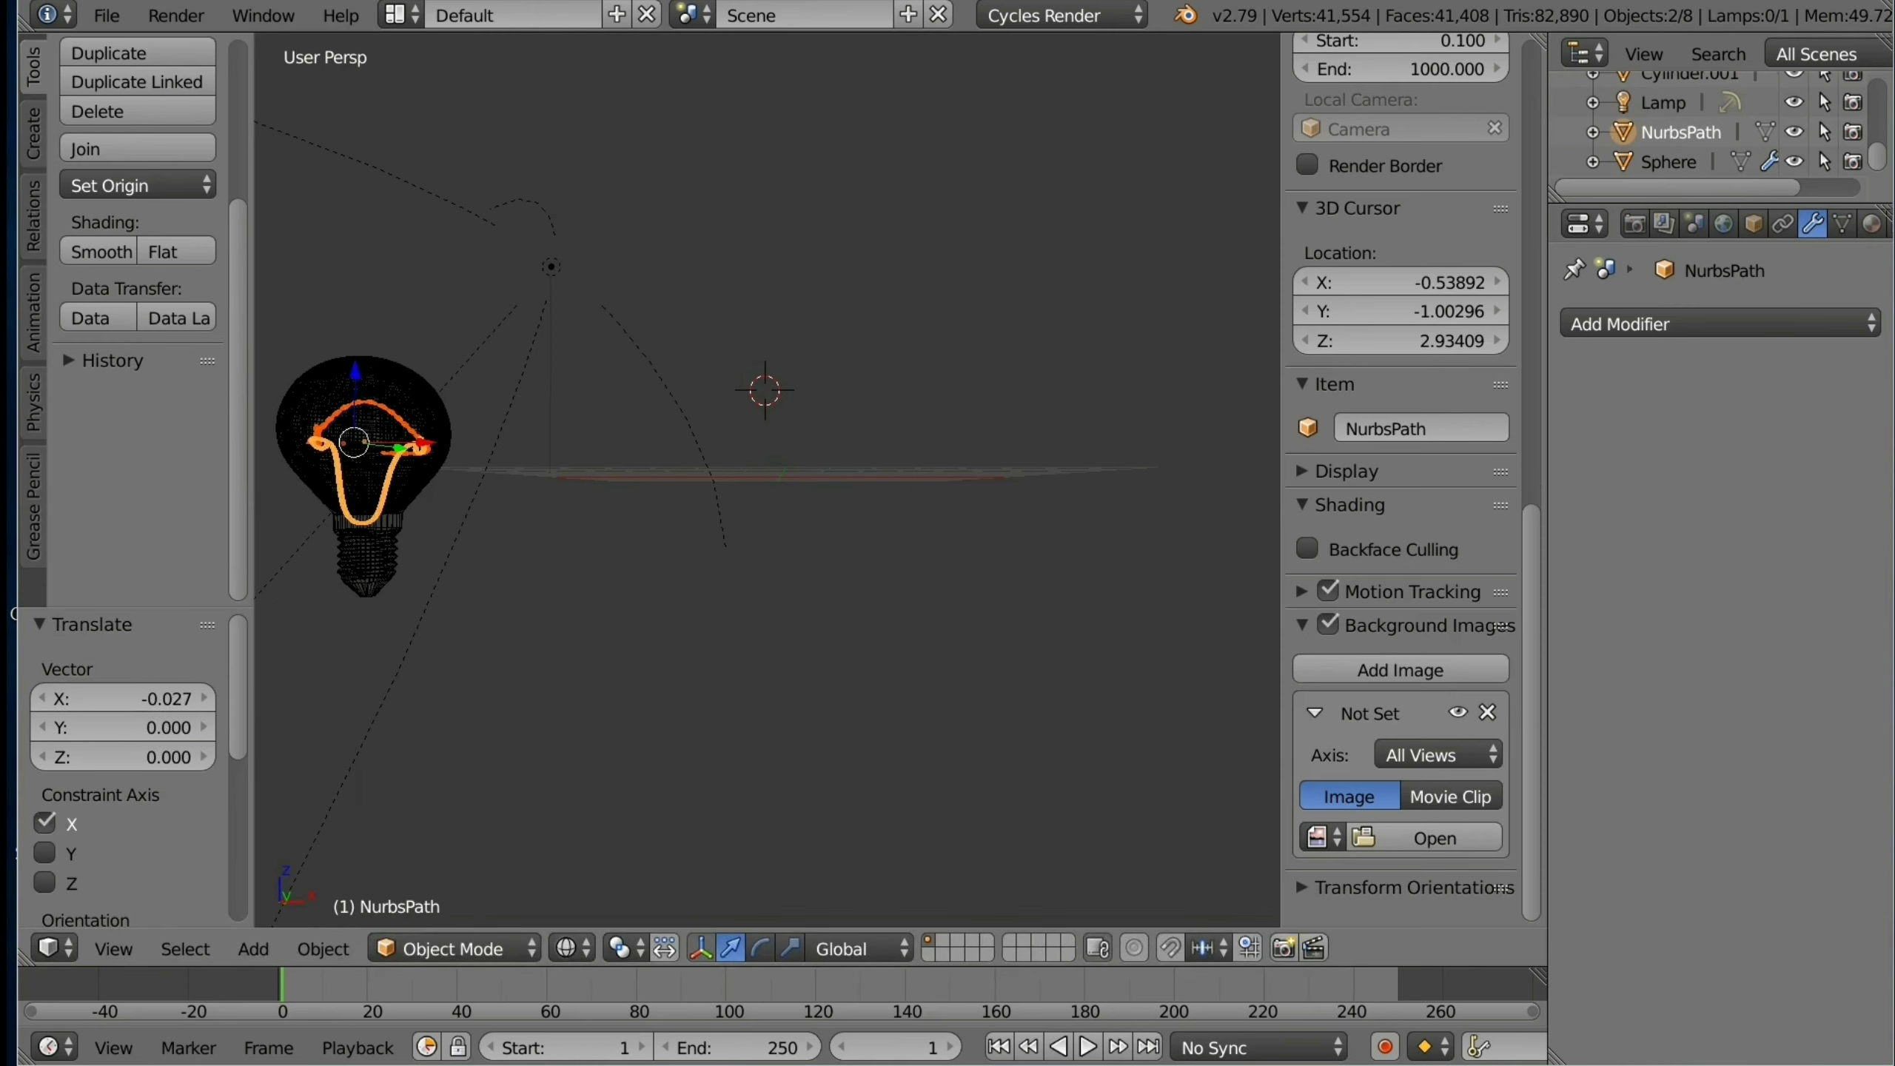
{"action": "key", "text": "KP_0"}
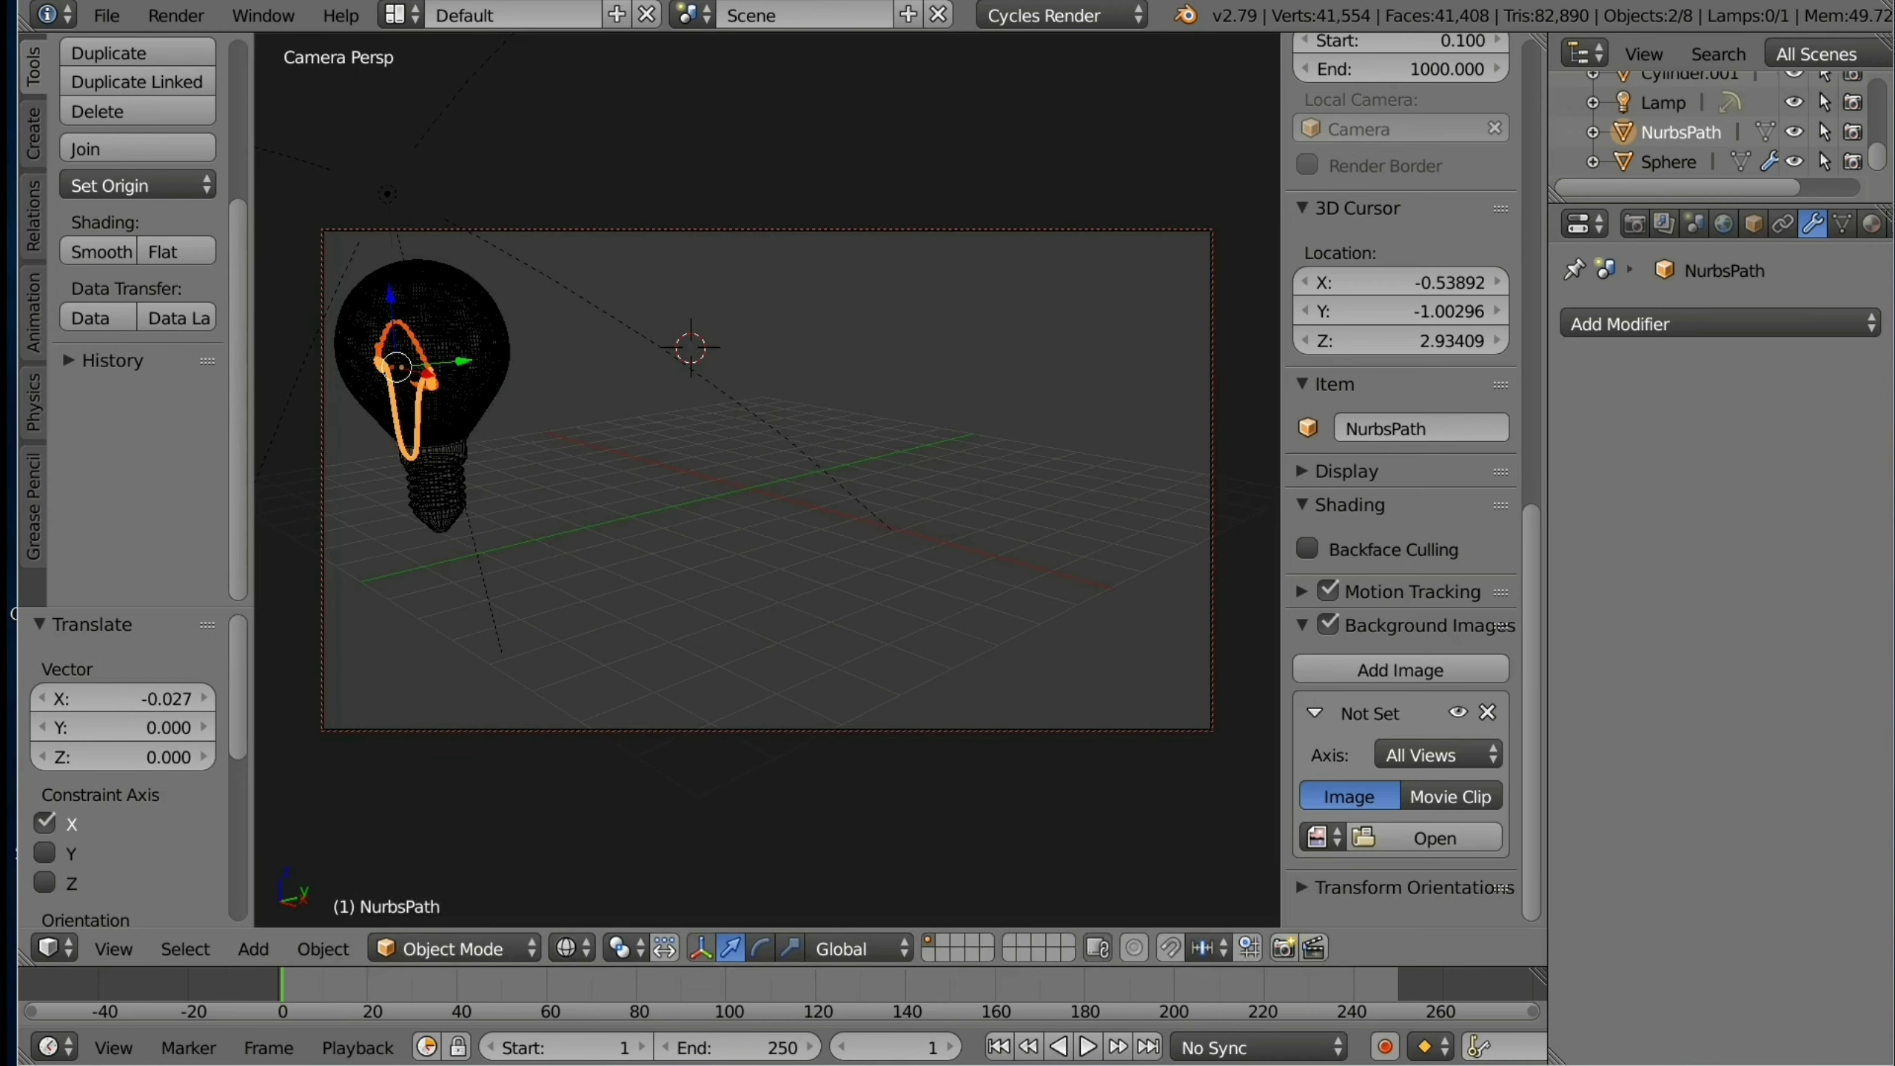
Step: Select all objects and move the whole bulb 1.353 along Y to centre it in frame
{"action": "right_click", "coordinate": [455, 321], "text": "shift"}
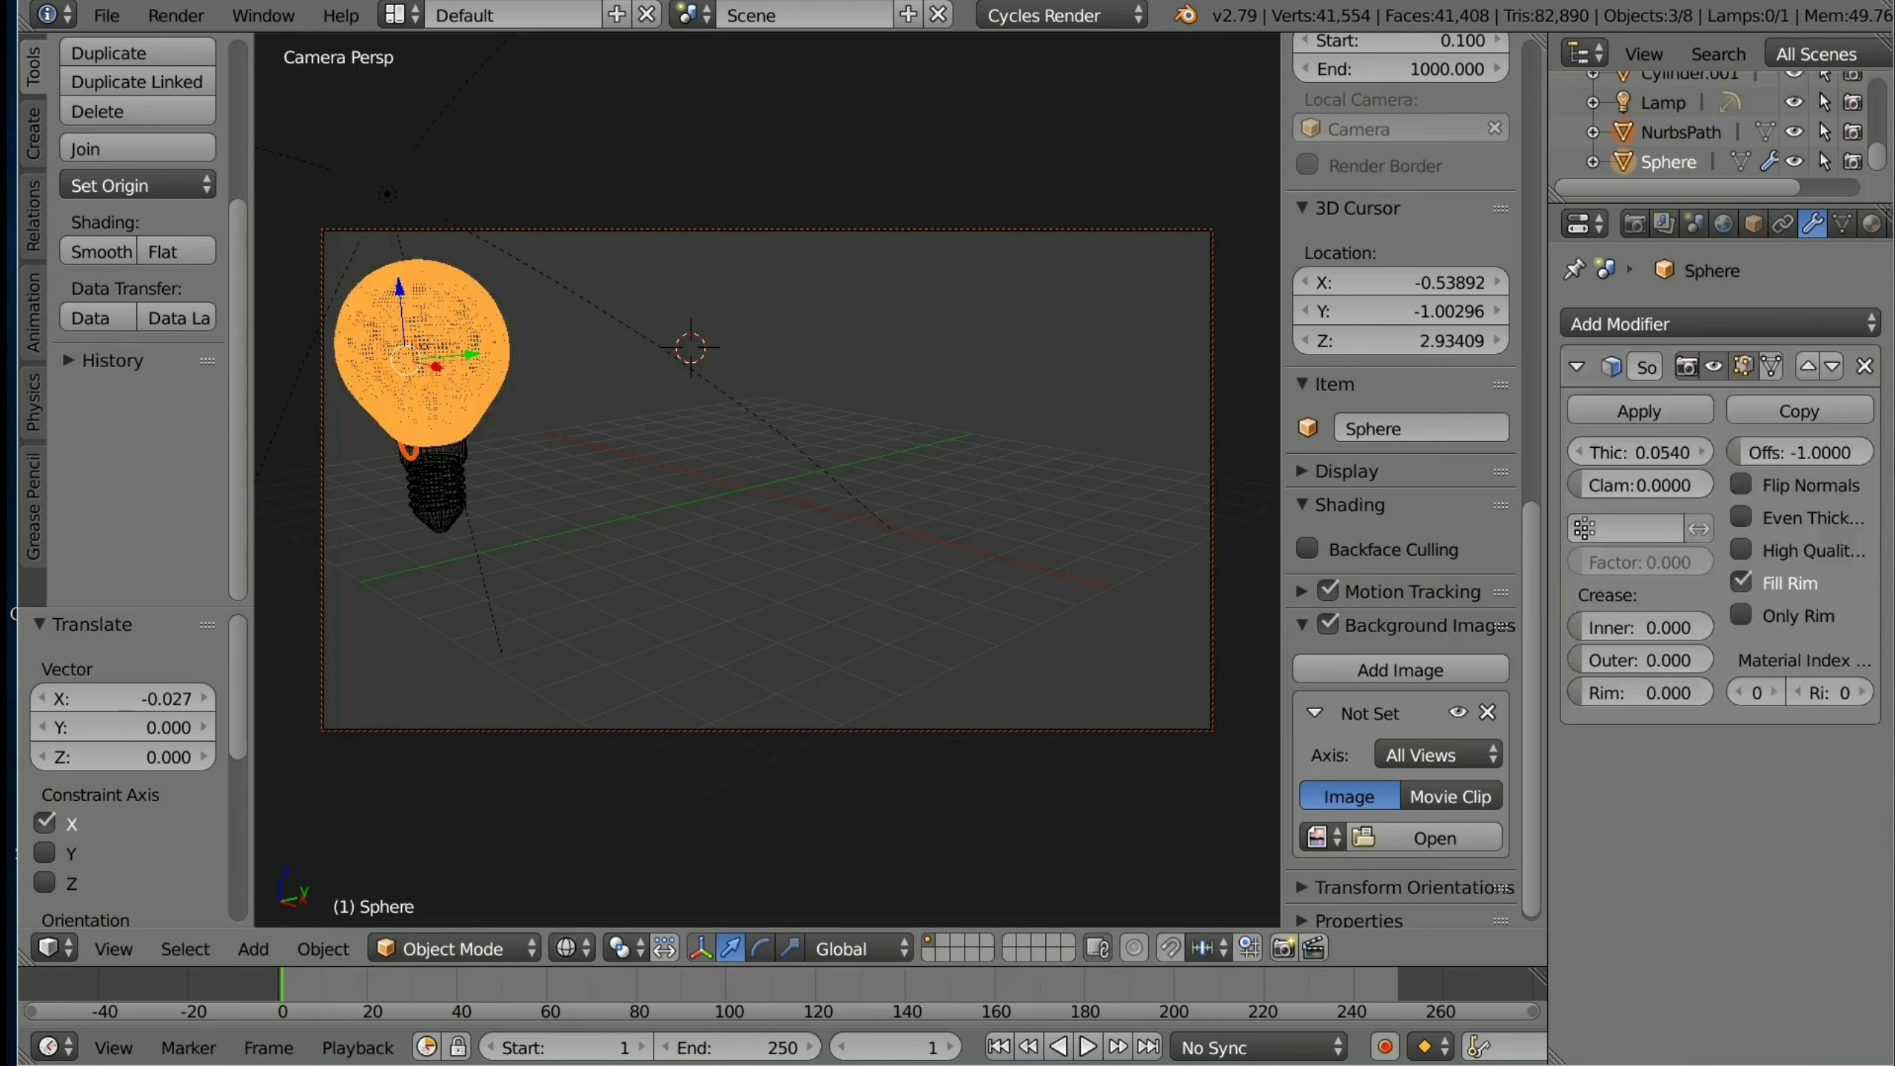
{"action": "right_click", "coordinate": [439, 489], "text": "shift"}
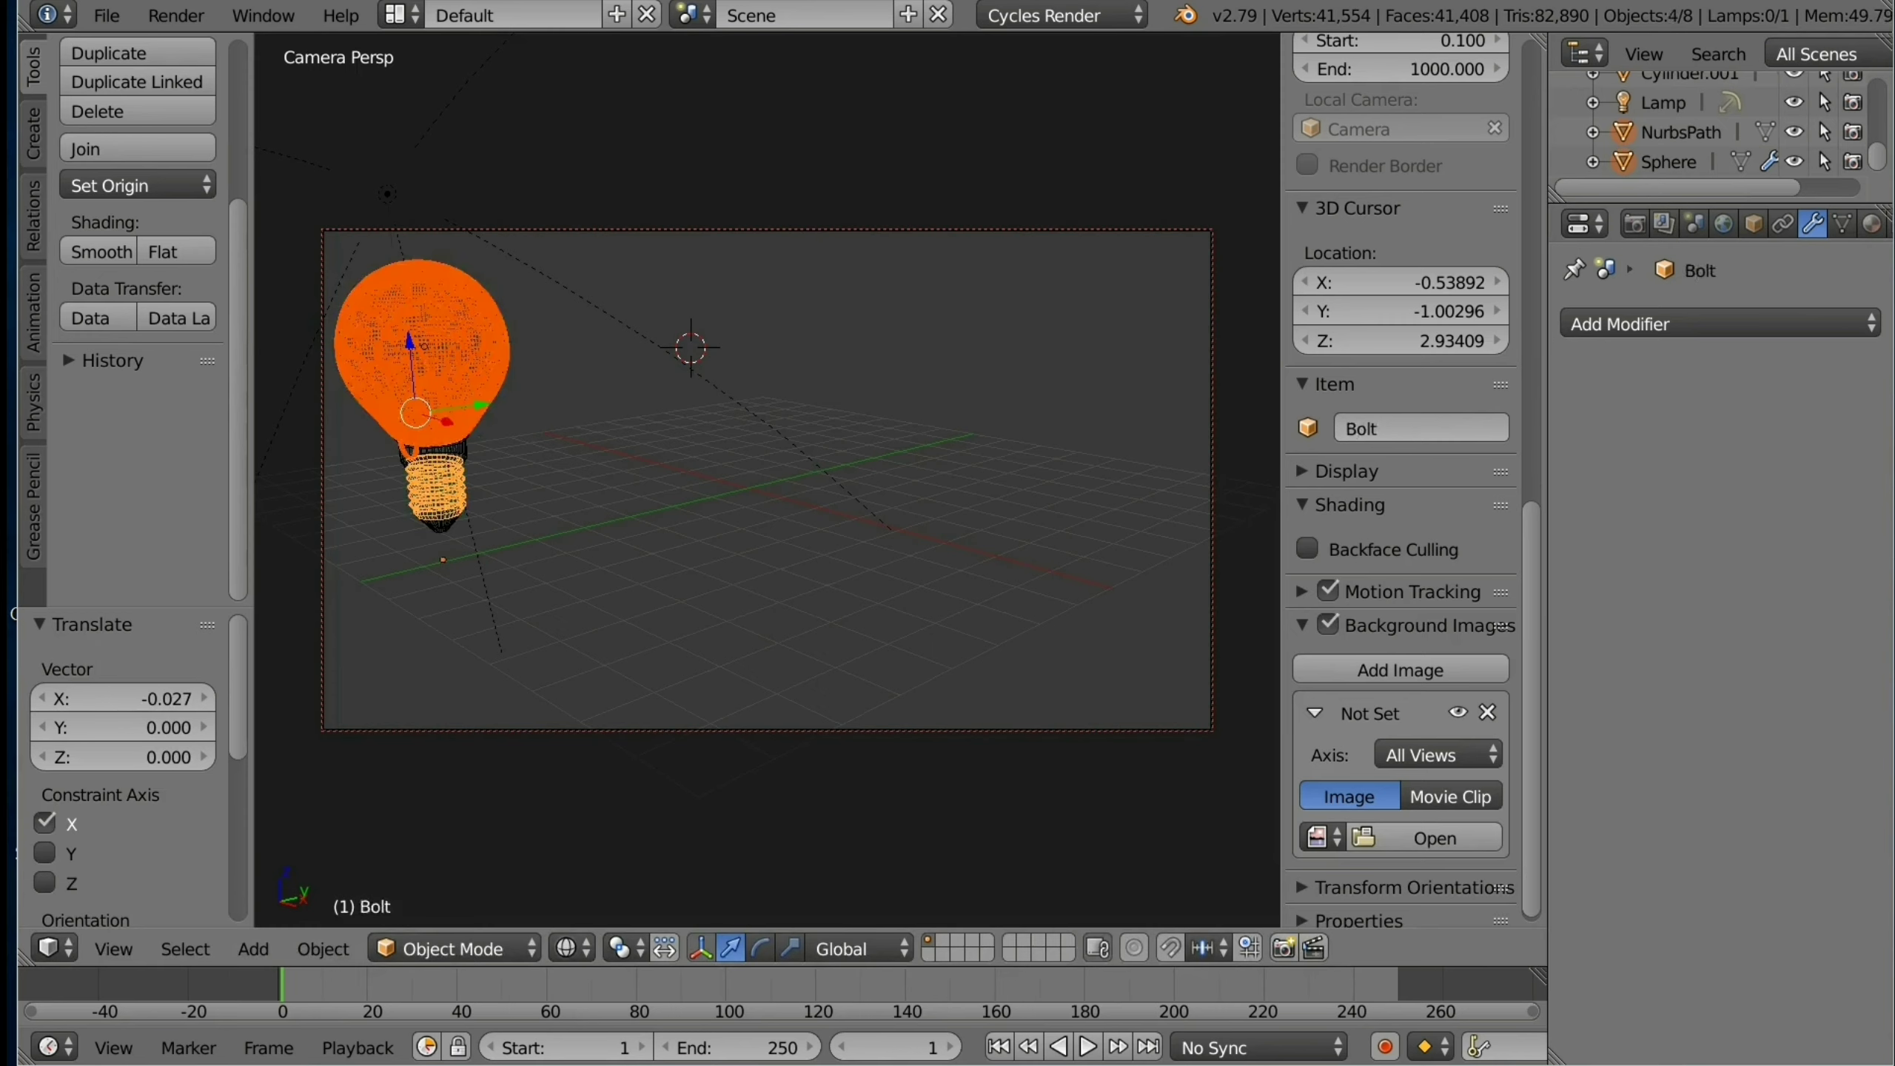
{"action": "right_click", "coordinate": [437, 455], "text": "shift"}
{"action": "right_click", "coordinate": [440, 522], "text": "shift"}
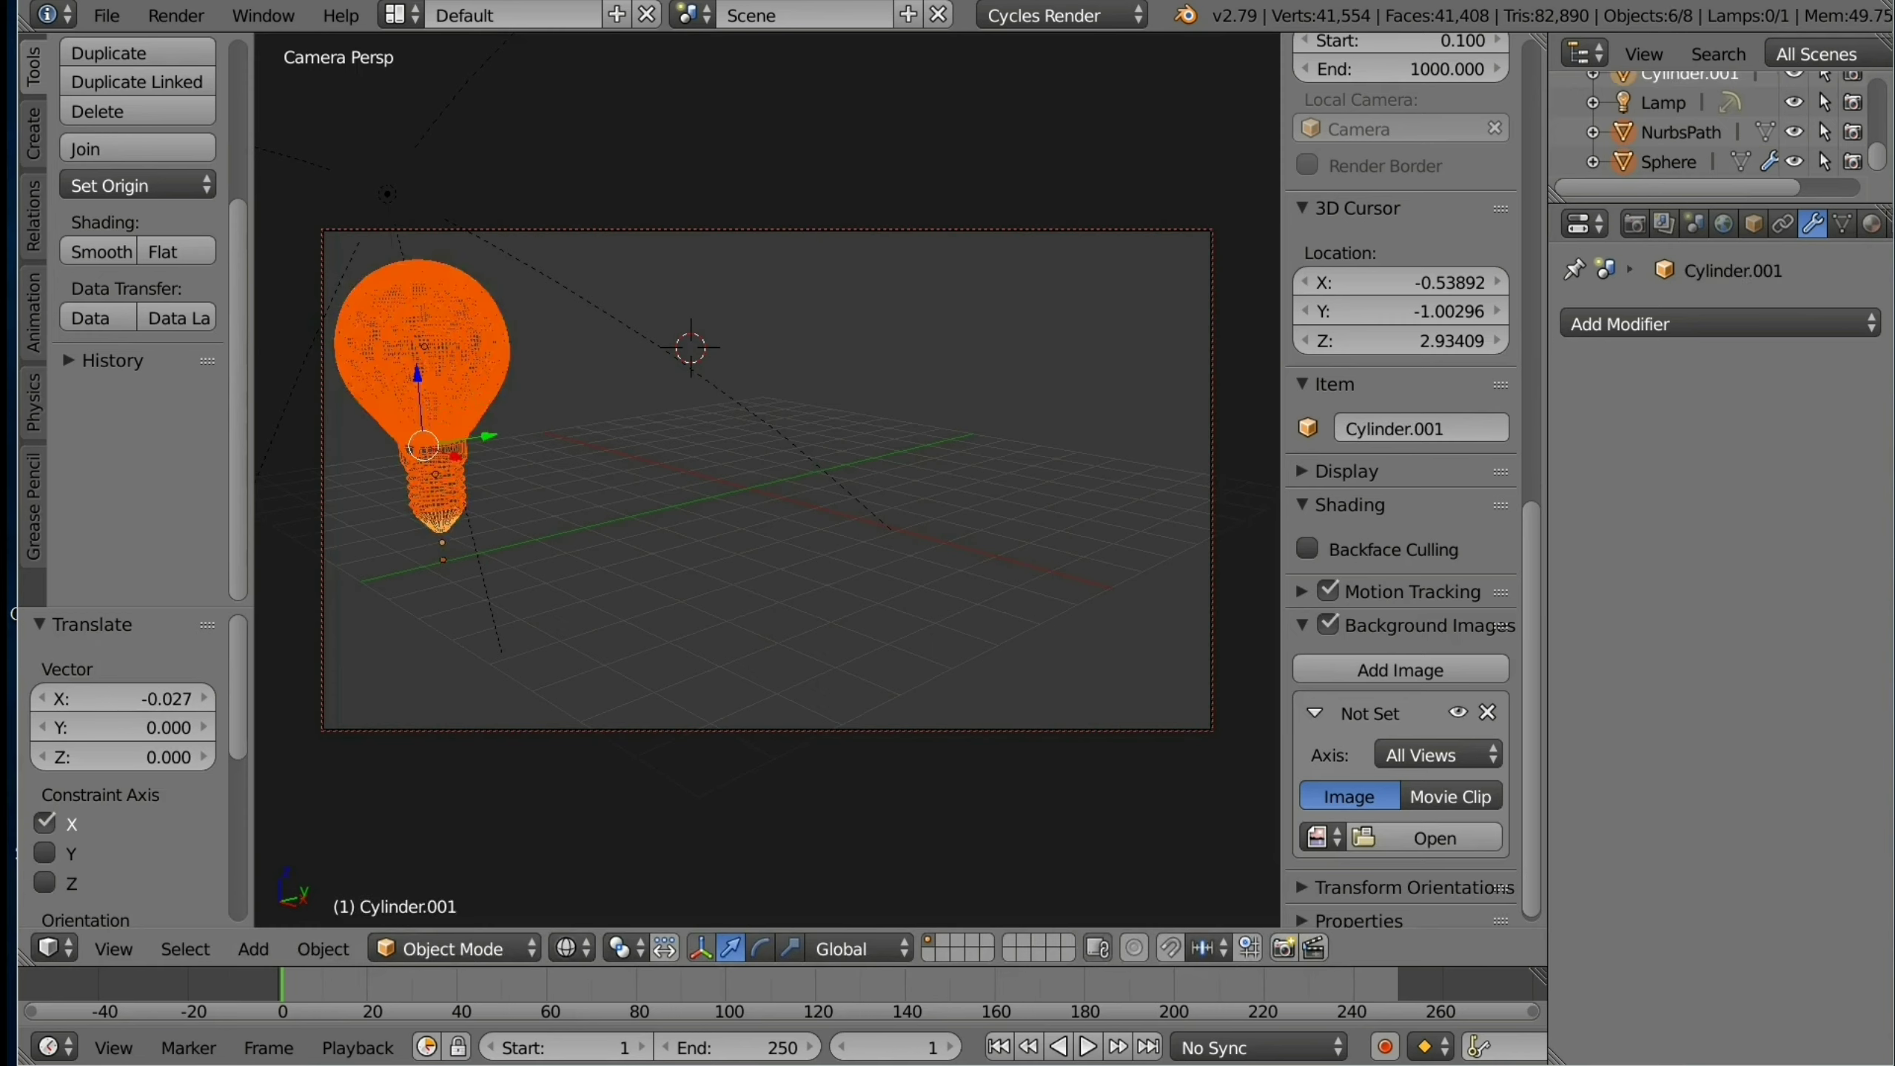
{"action": "key", "text": "g"}
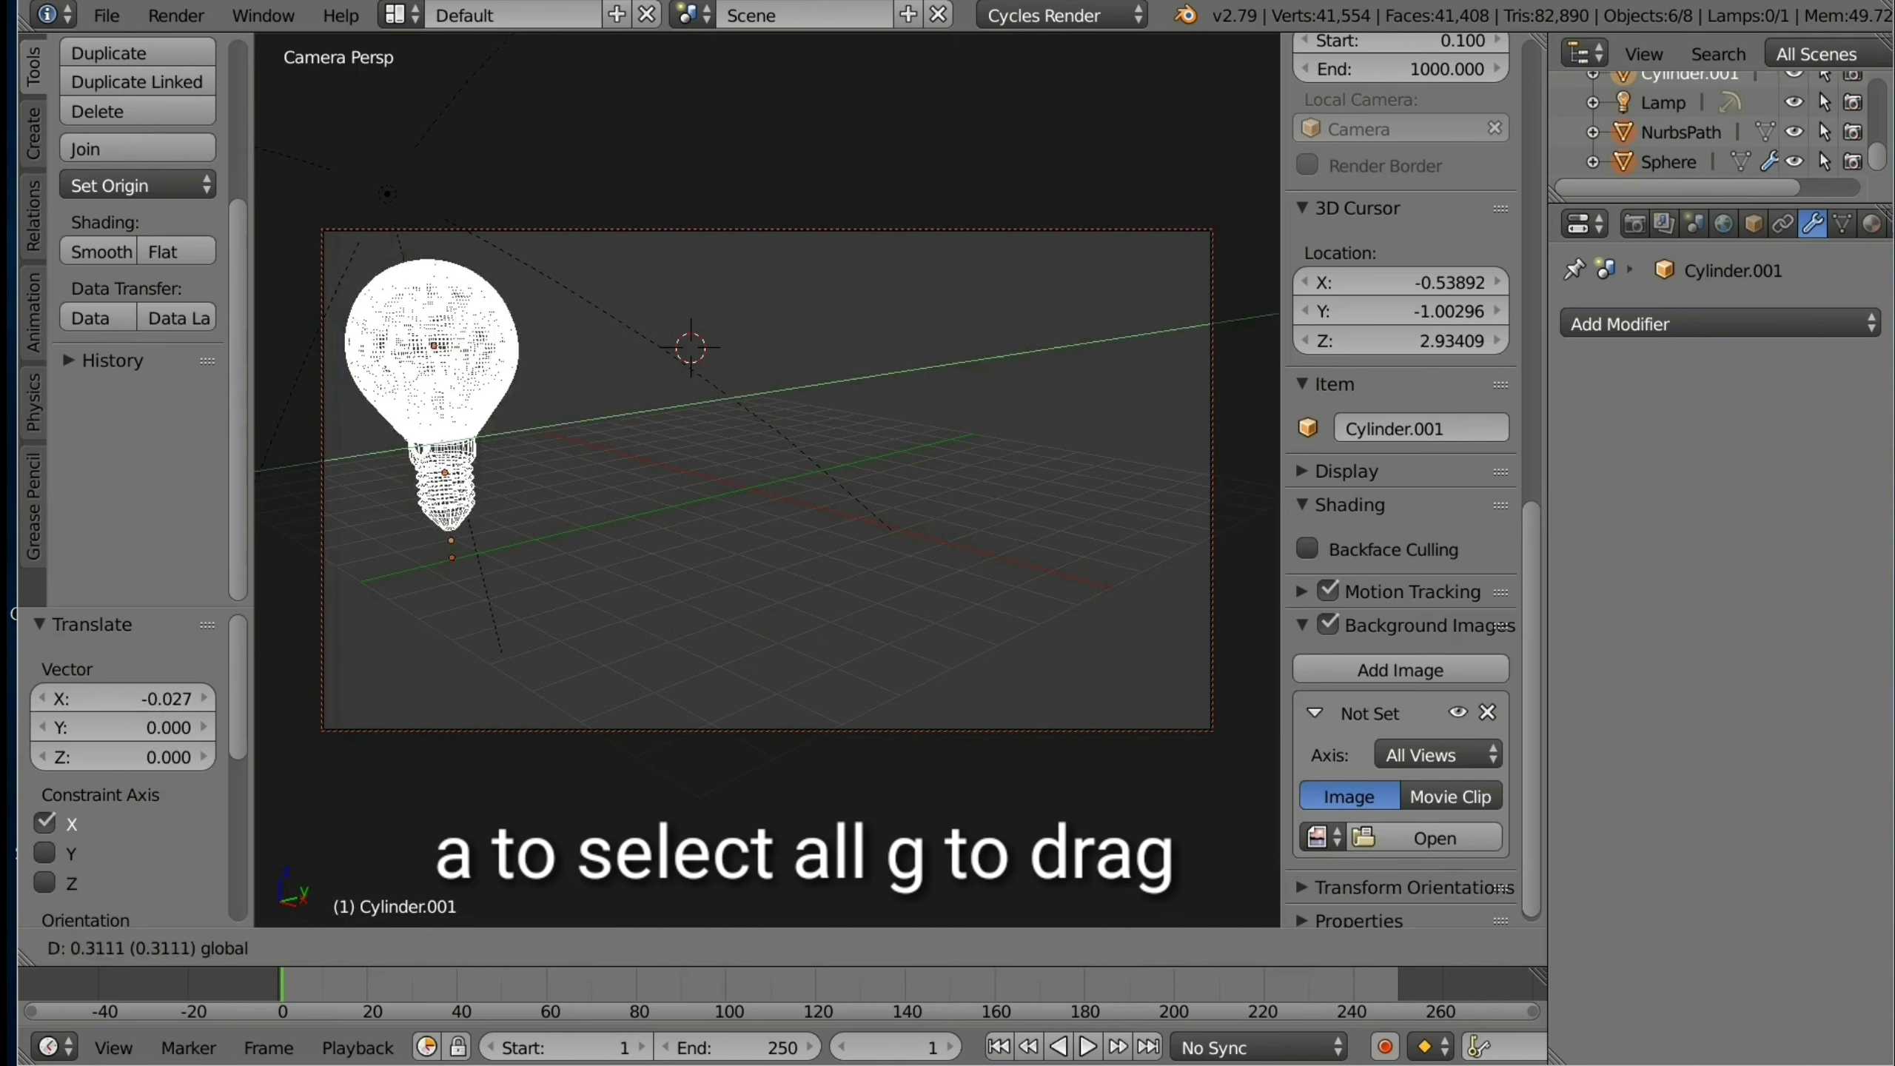
{"action": "key", "text": "Return"}
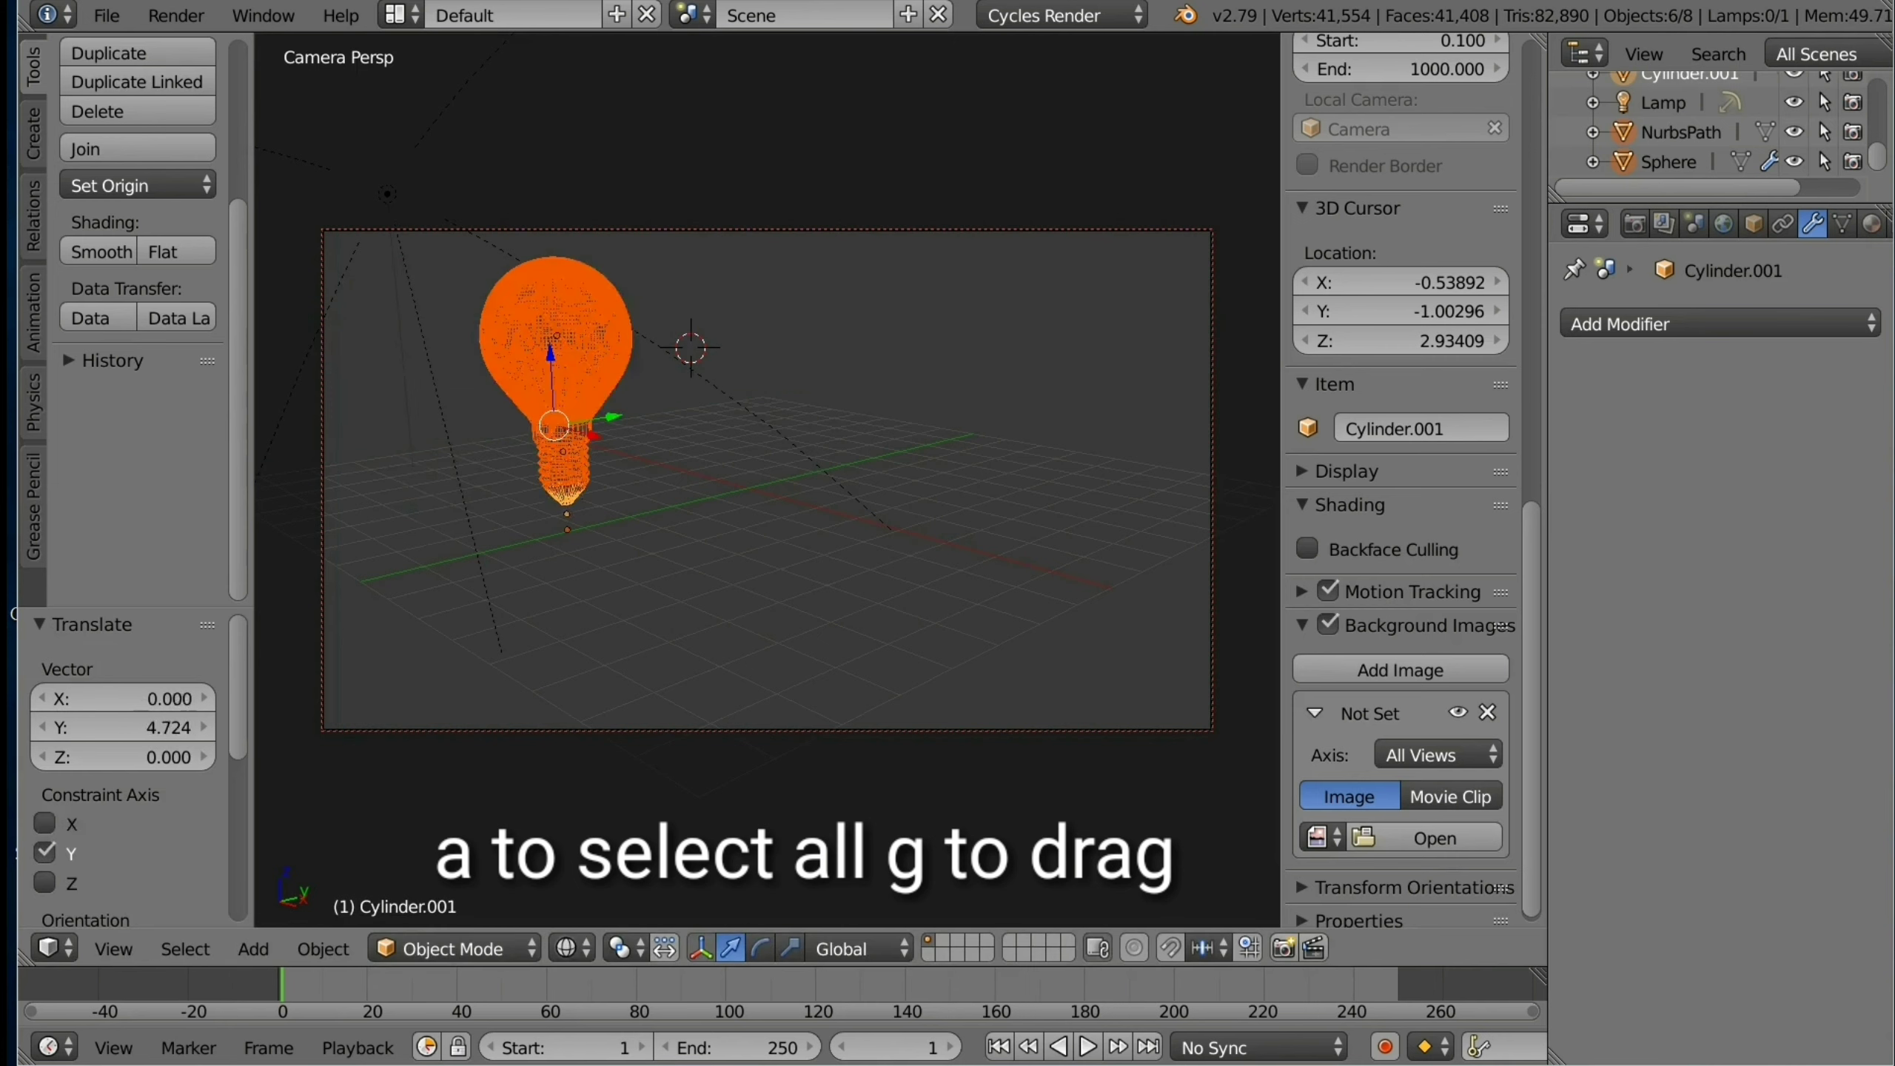
{"action": "key", "text": "ctrl+z"}
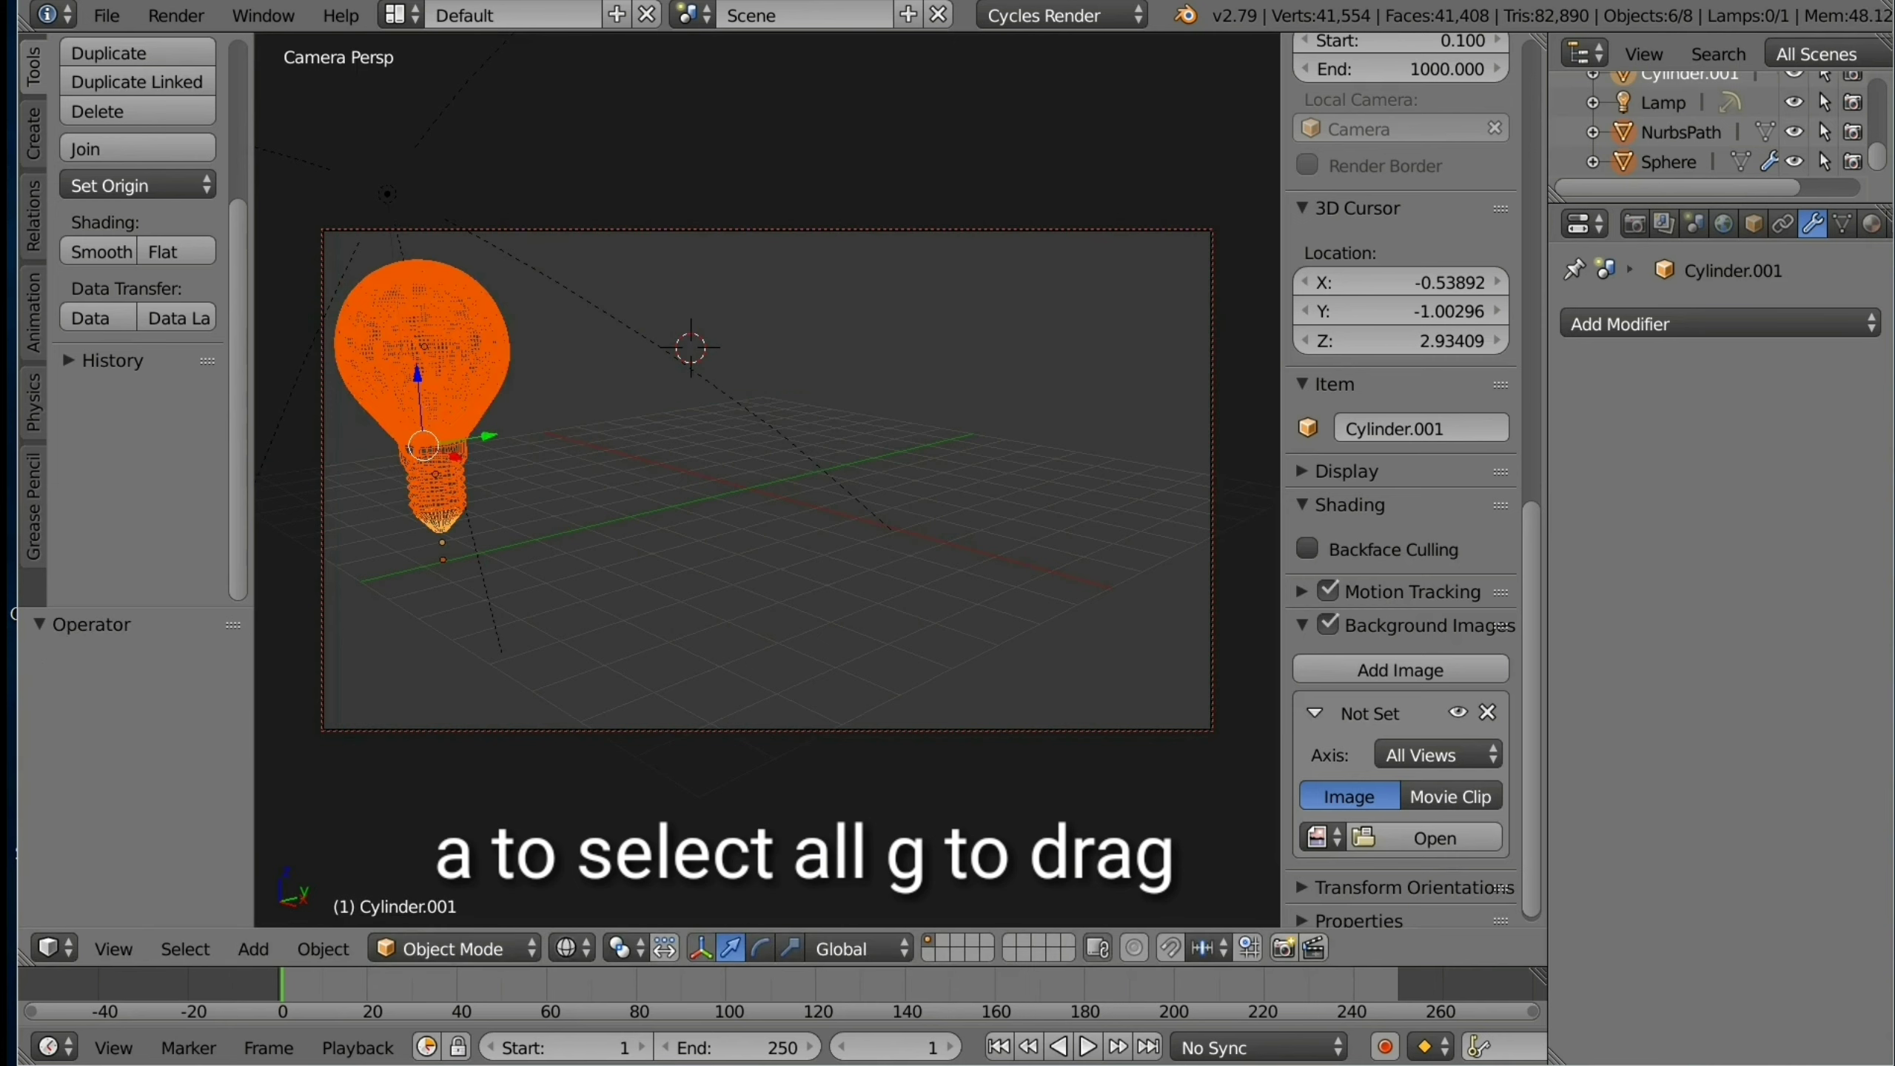
{"action": "key", "text": "a"}
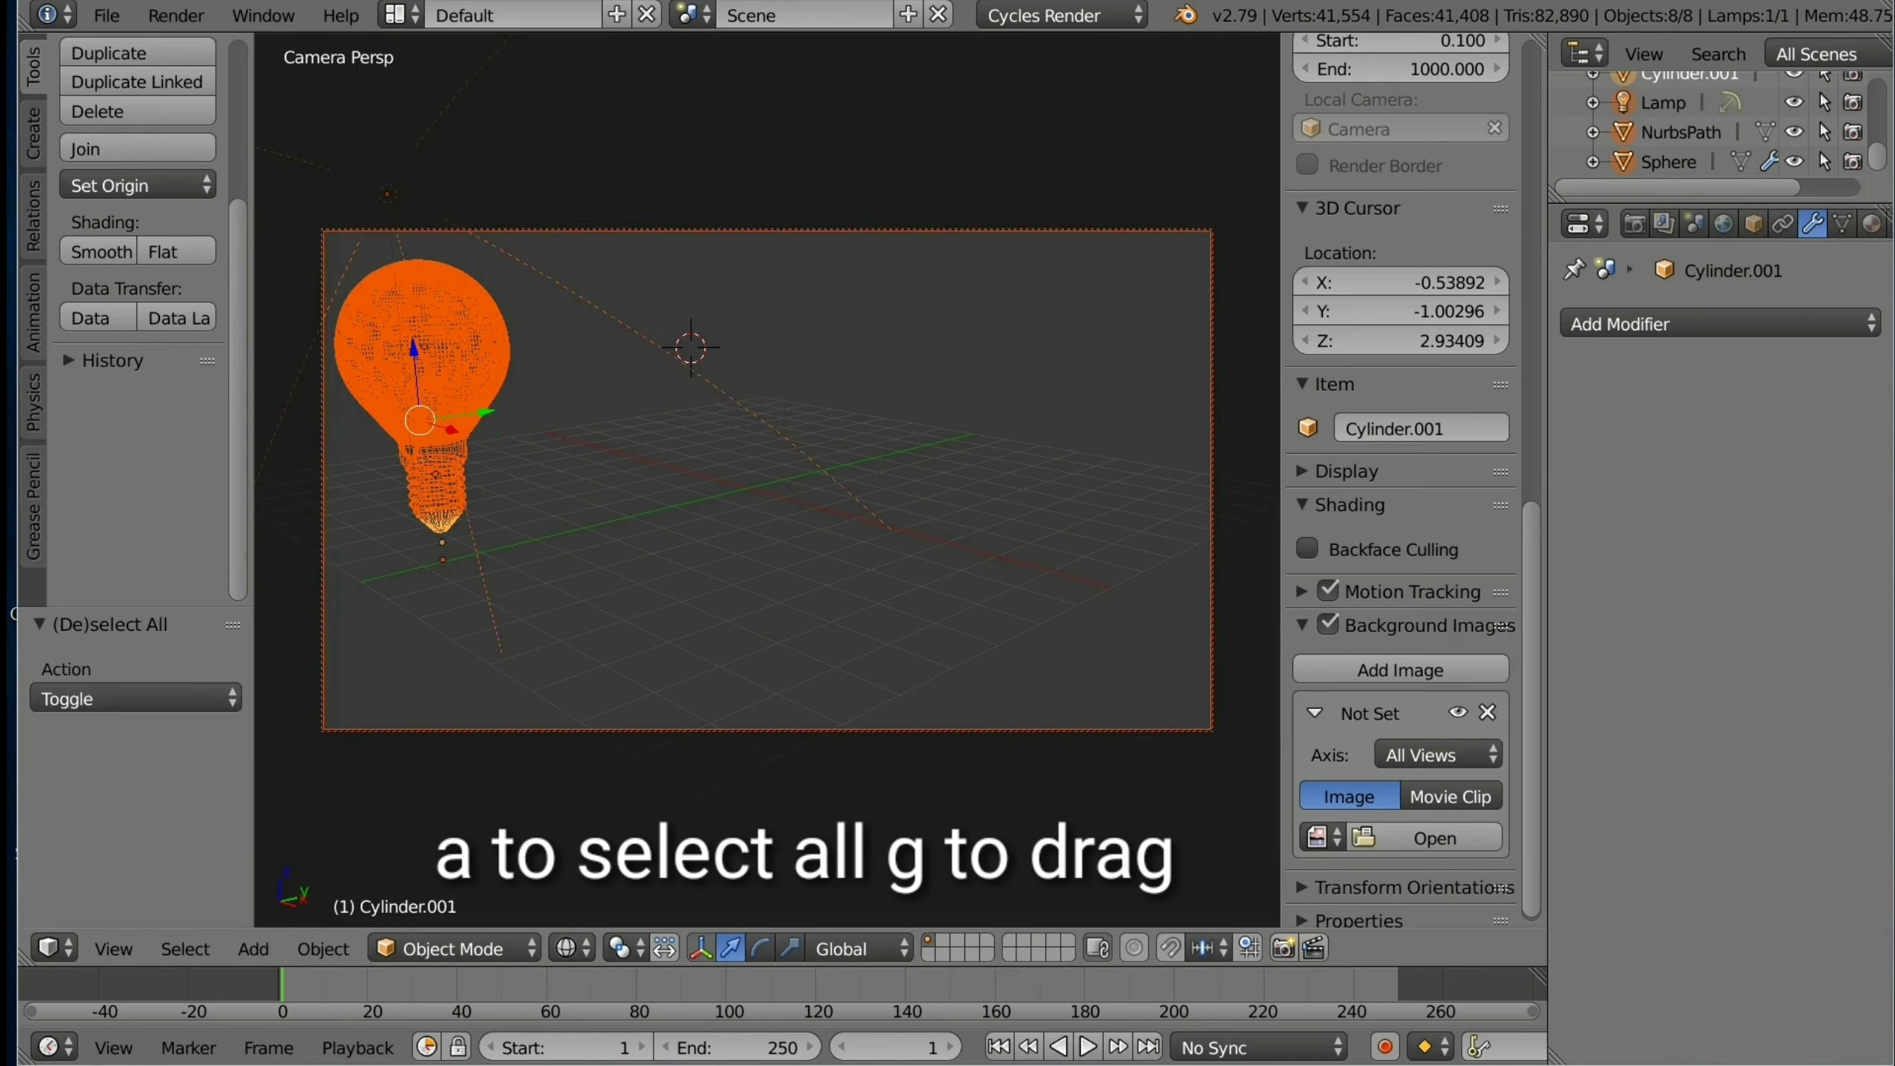
{"action": "key", "text": "g"}
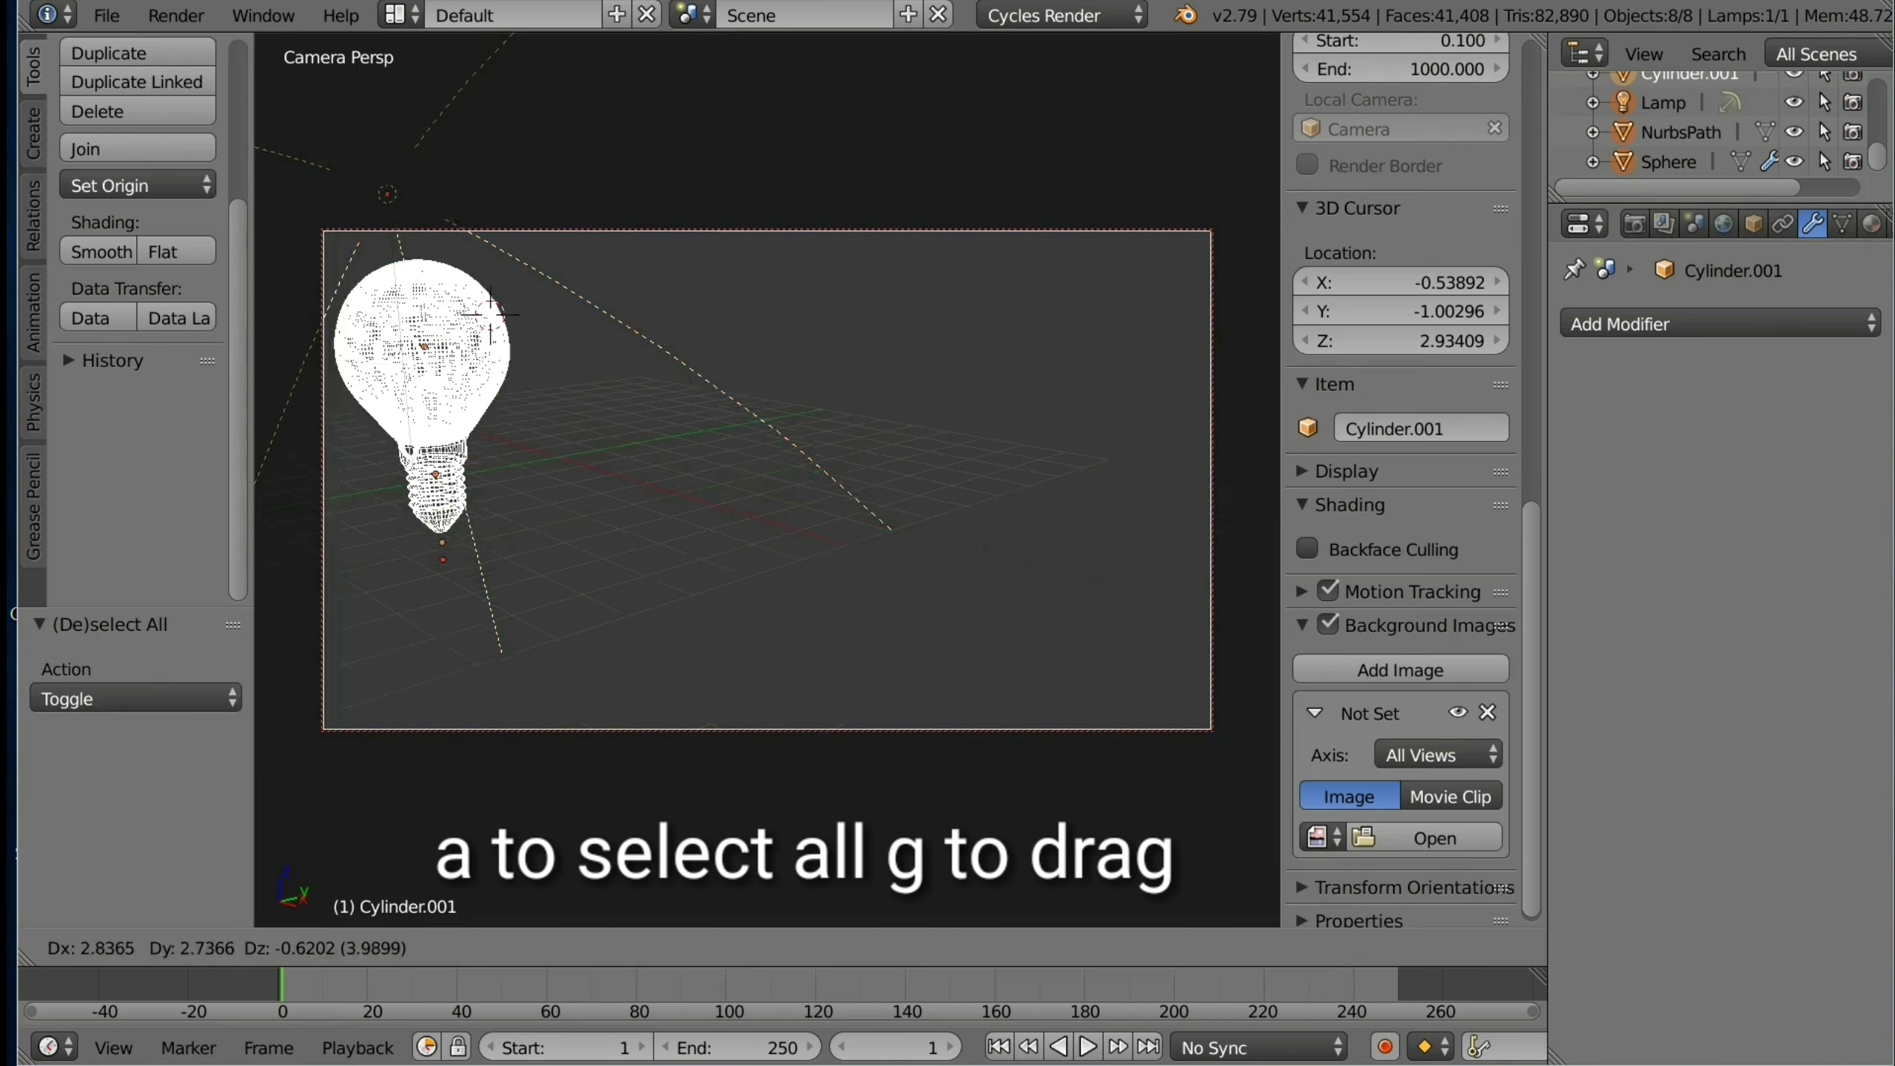
{"action": "key", "text": "Escape"}
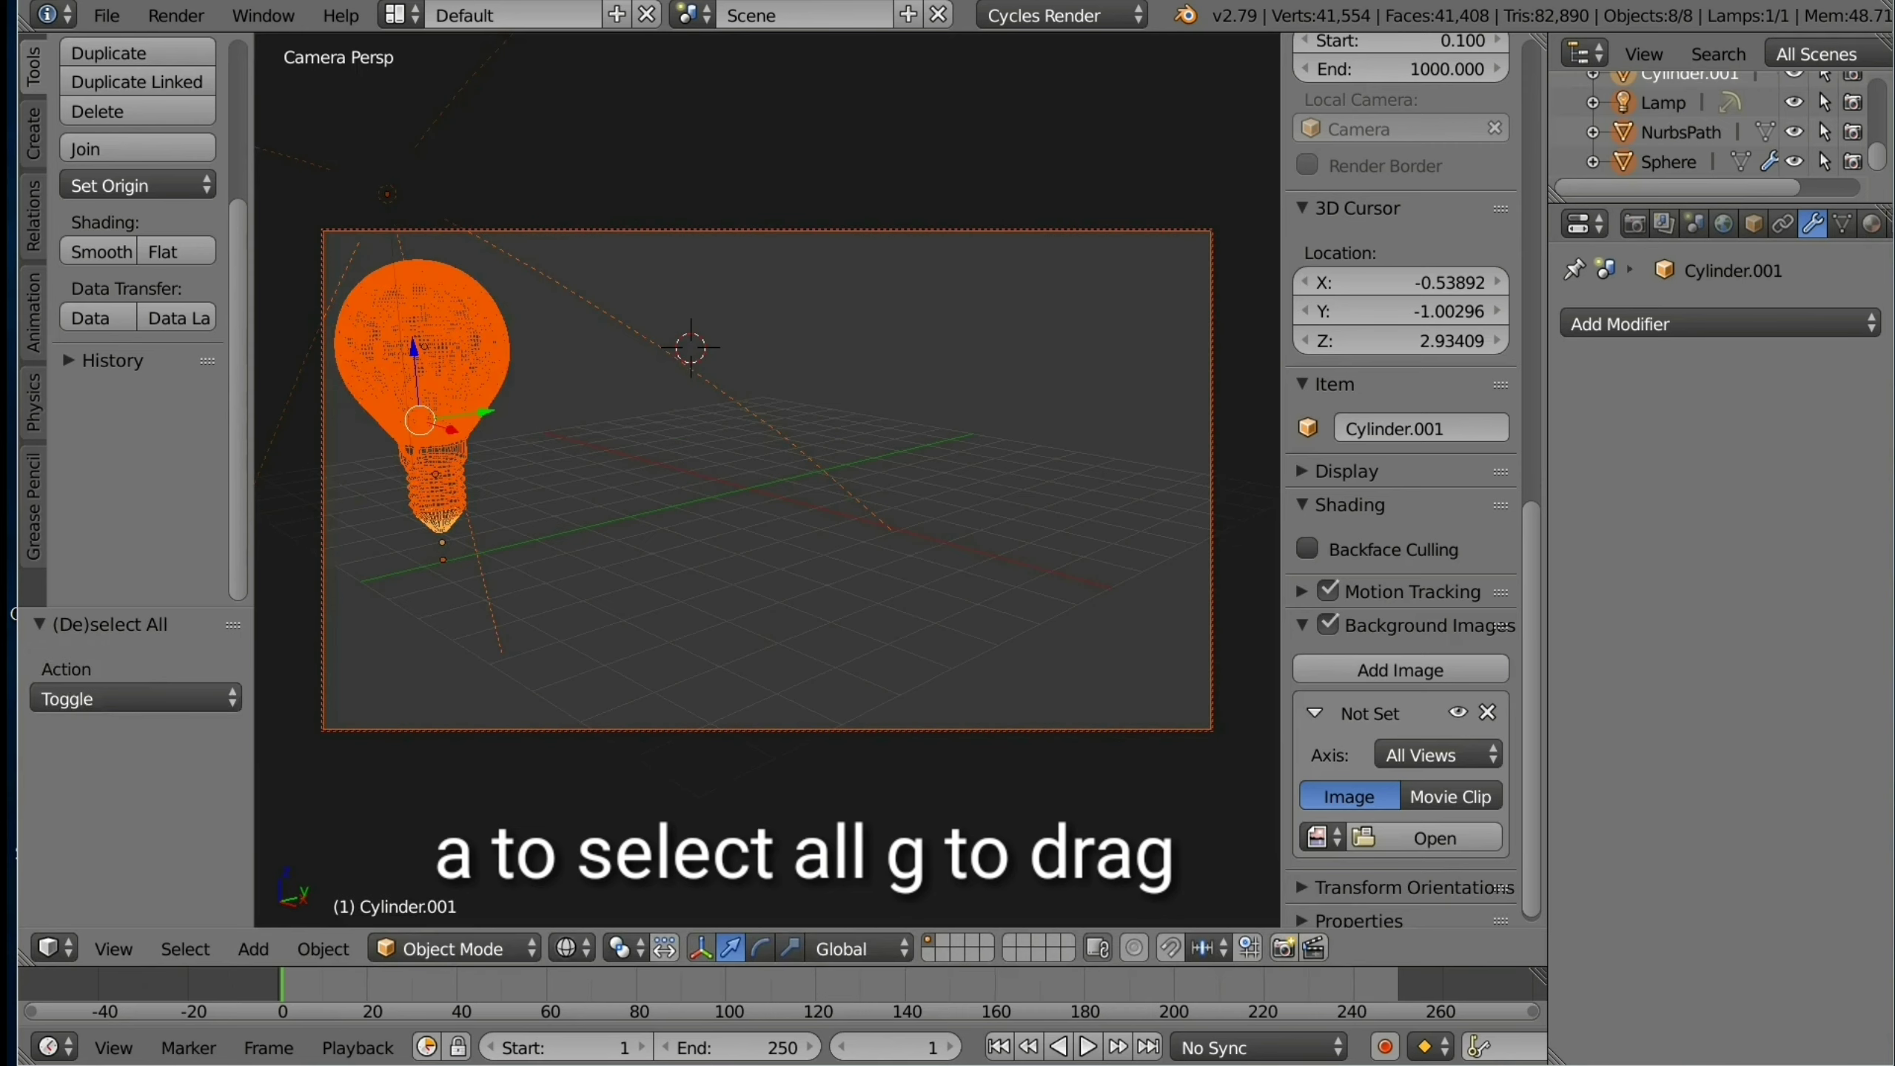
{"action": "key", "text": "g"}
{"action": "key", "text": "y"}
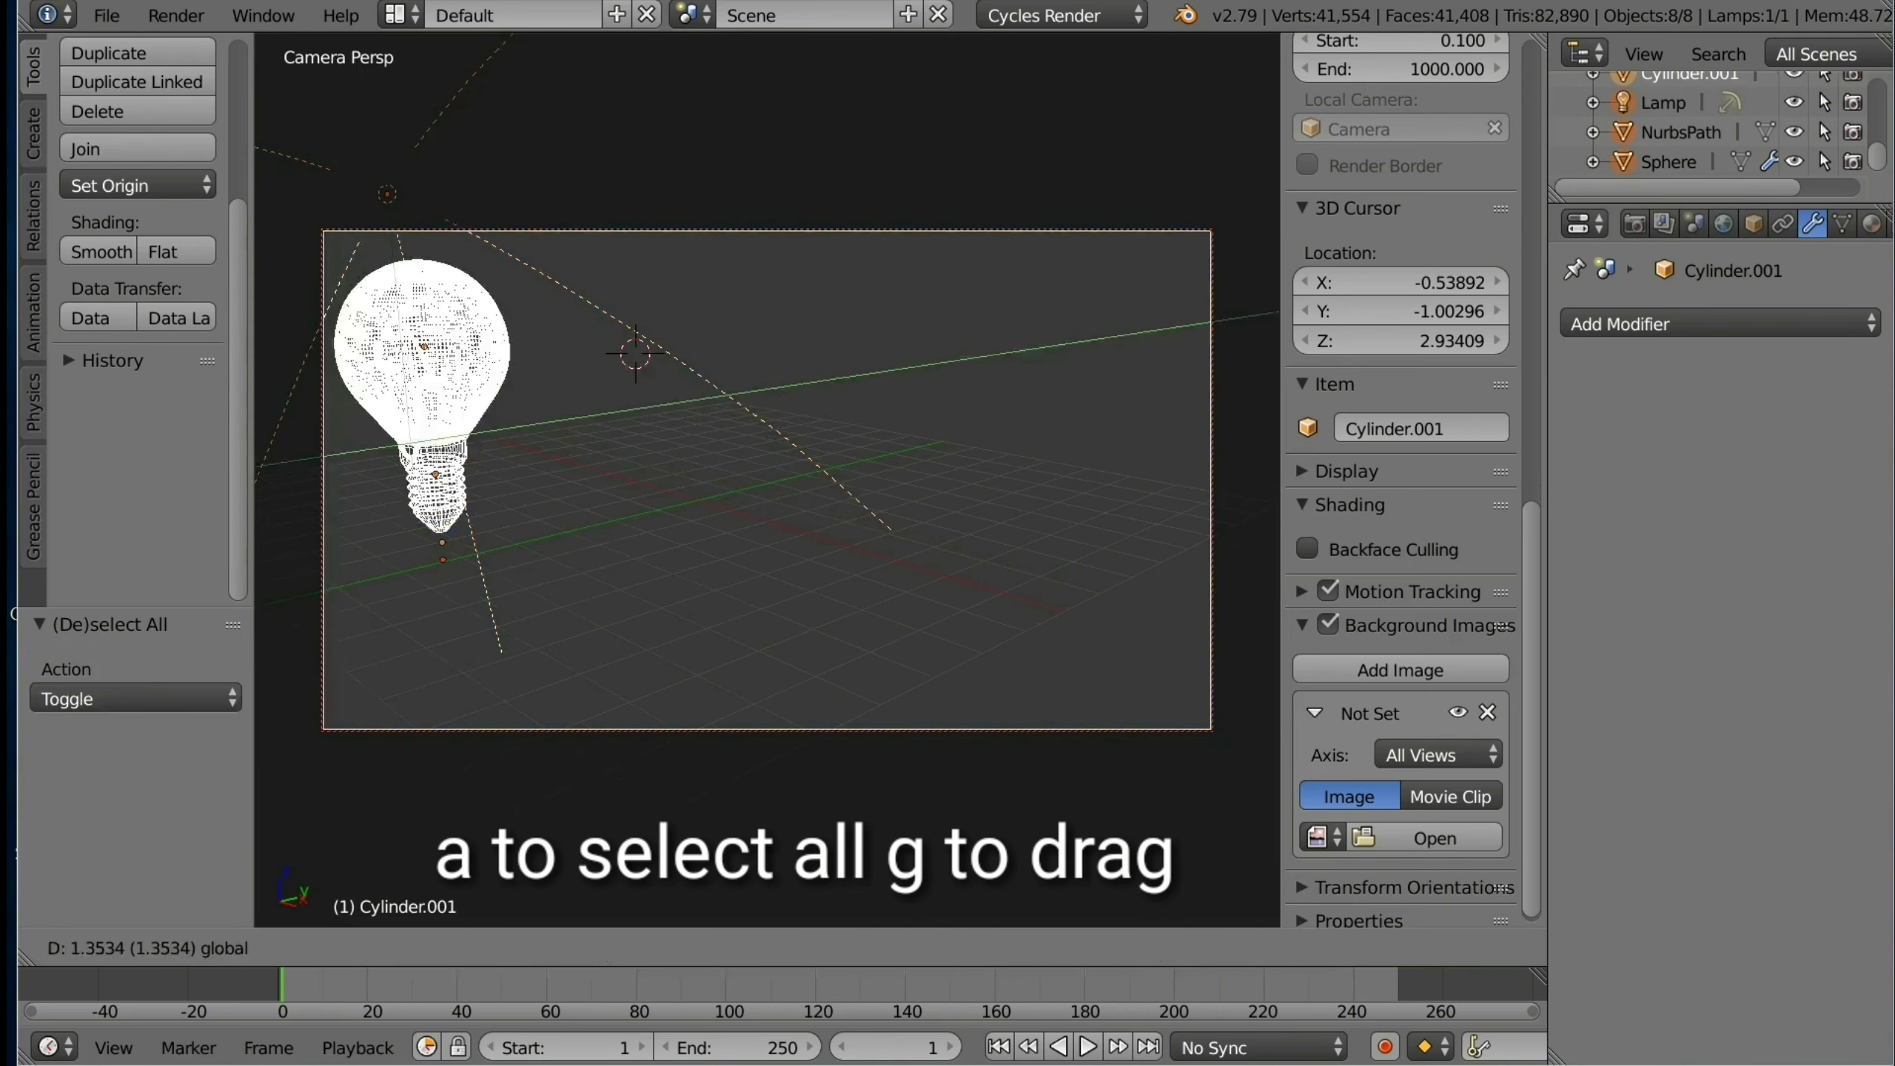
{"action": "key", "text": "Return"}
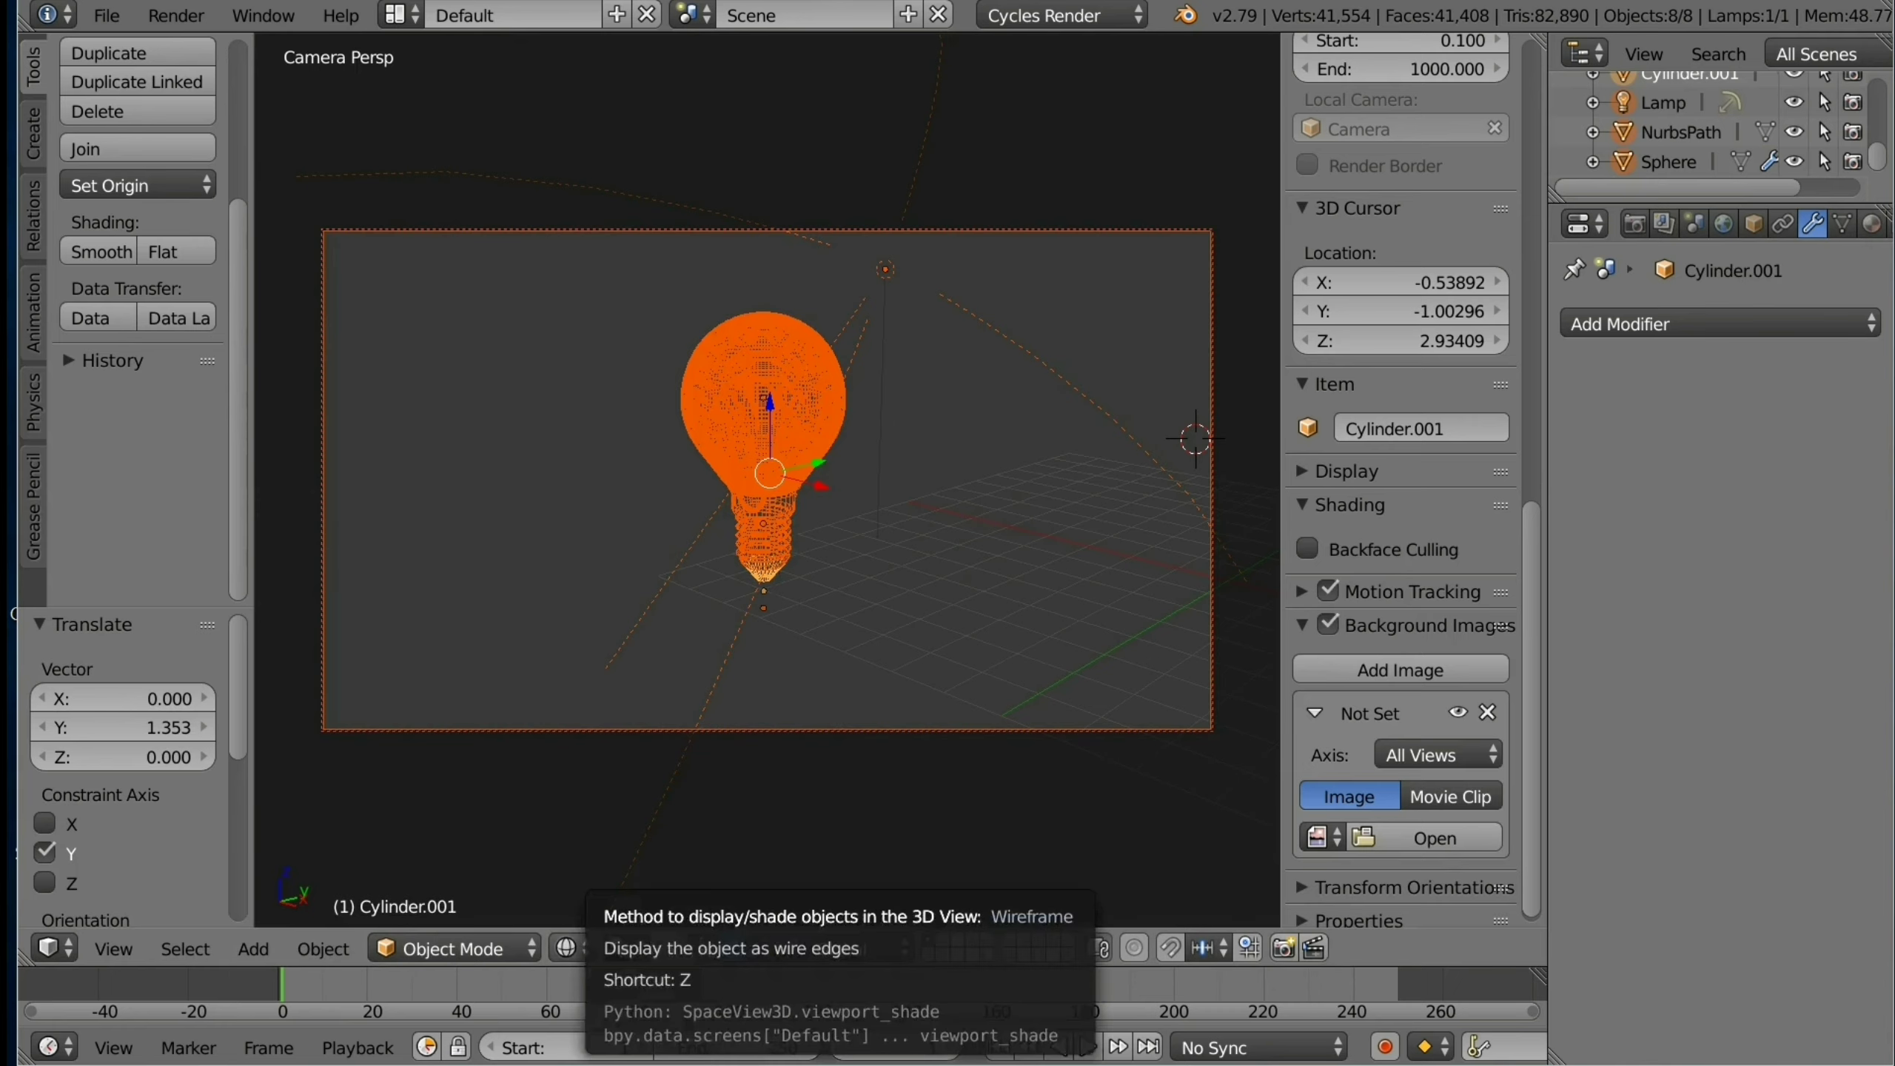
Step: Switch the viewport from wireframe to solid shading, then reopen the shading choices
{"action": "left_click", "coordinate": [569, 949]}
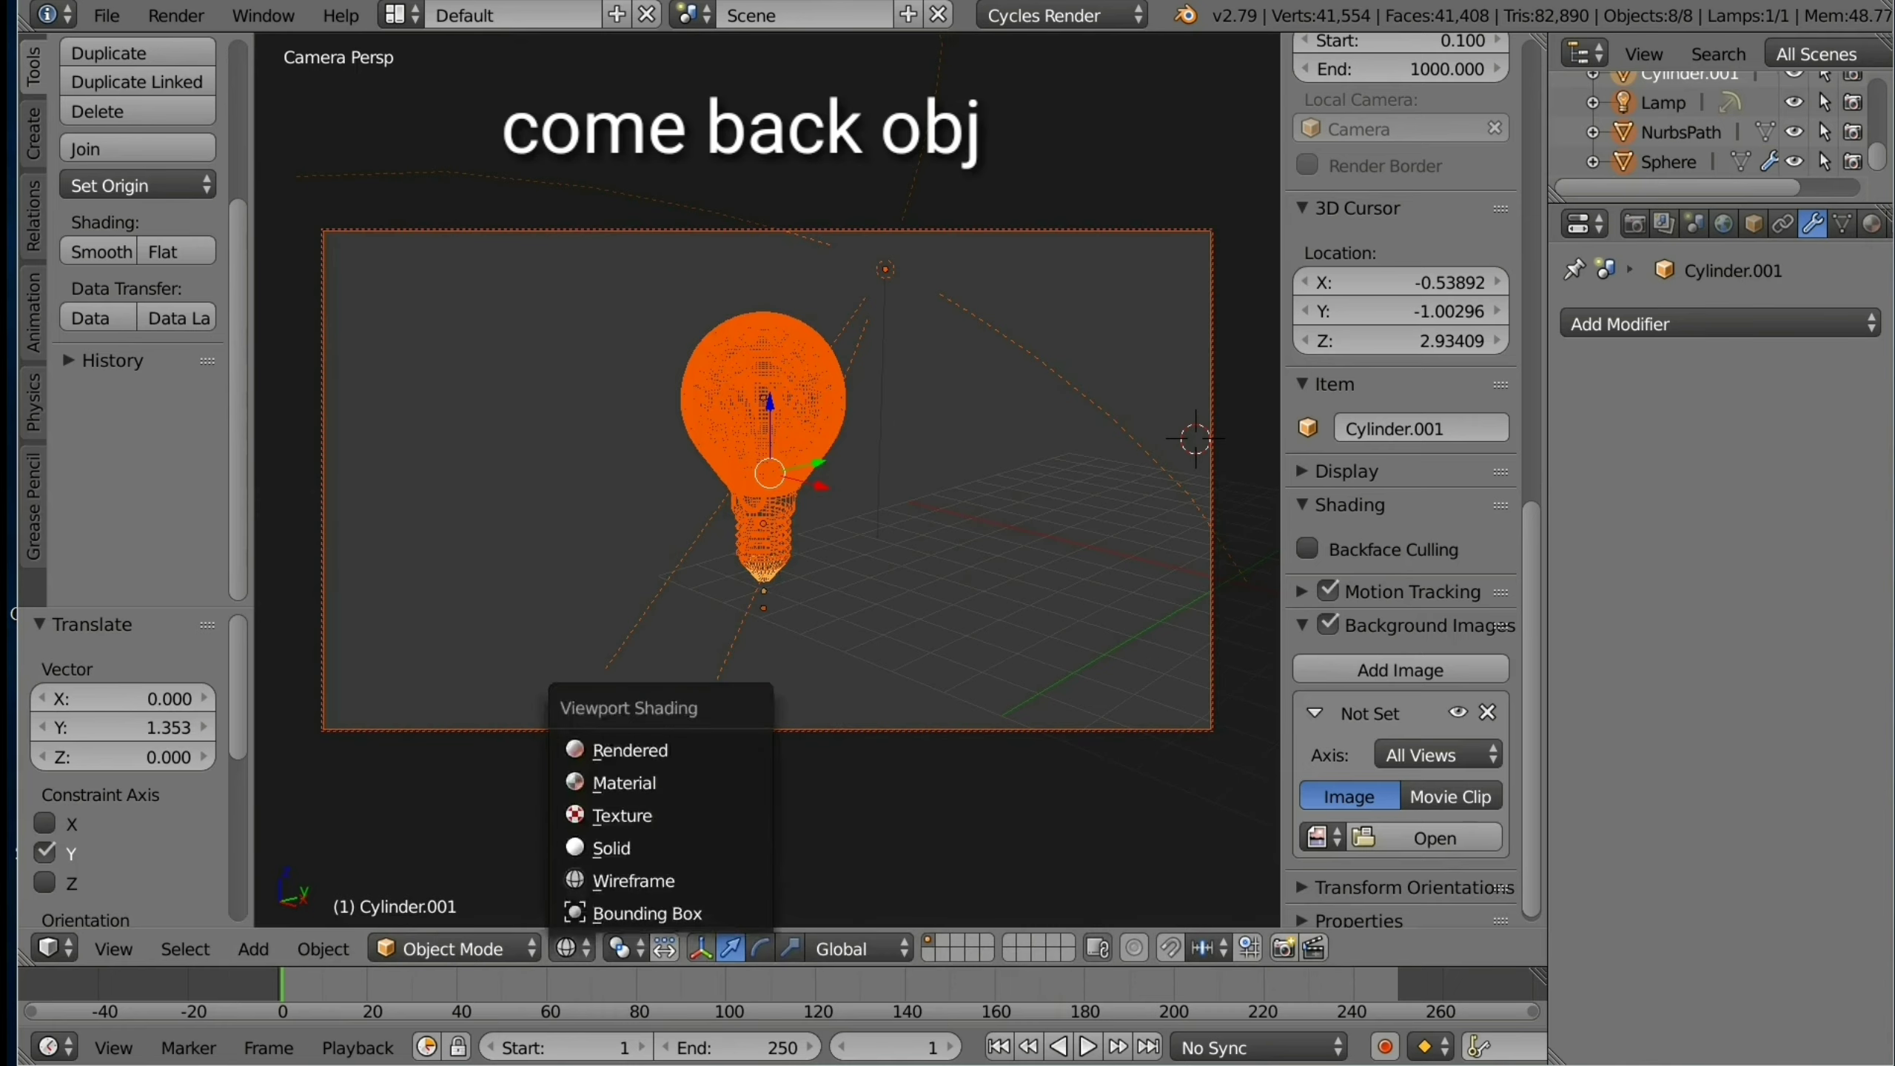
{"action": "left_click", "coordinate": [610, 848]}
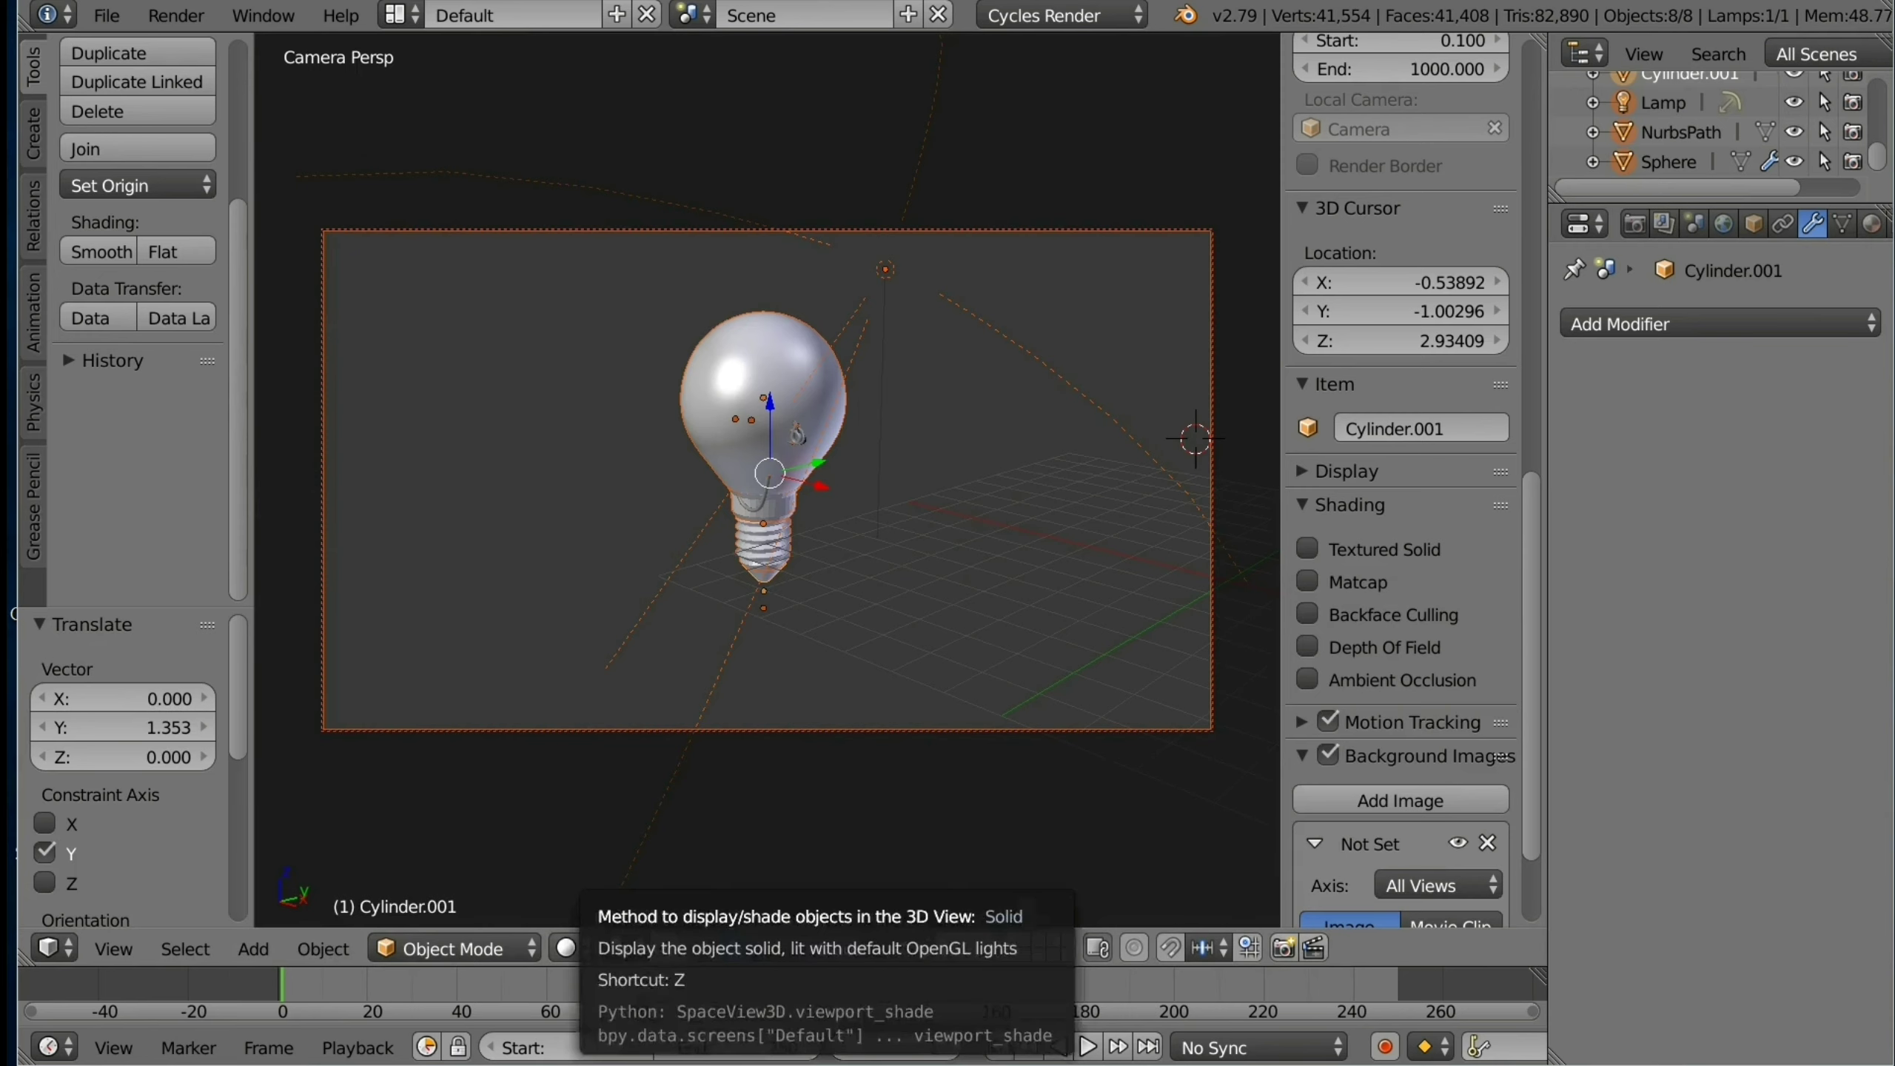
{"action": "left_click", "coordinate": [571, 949]}
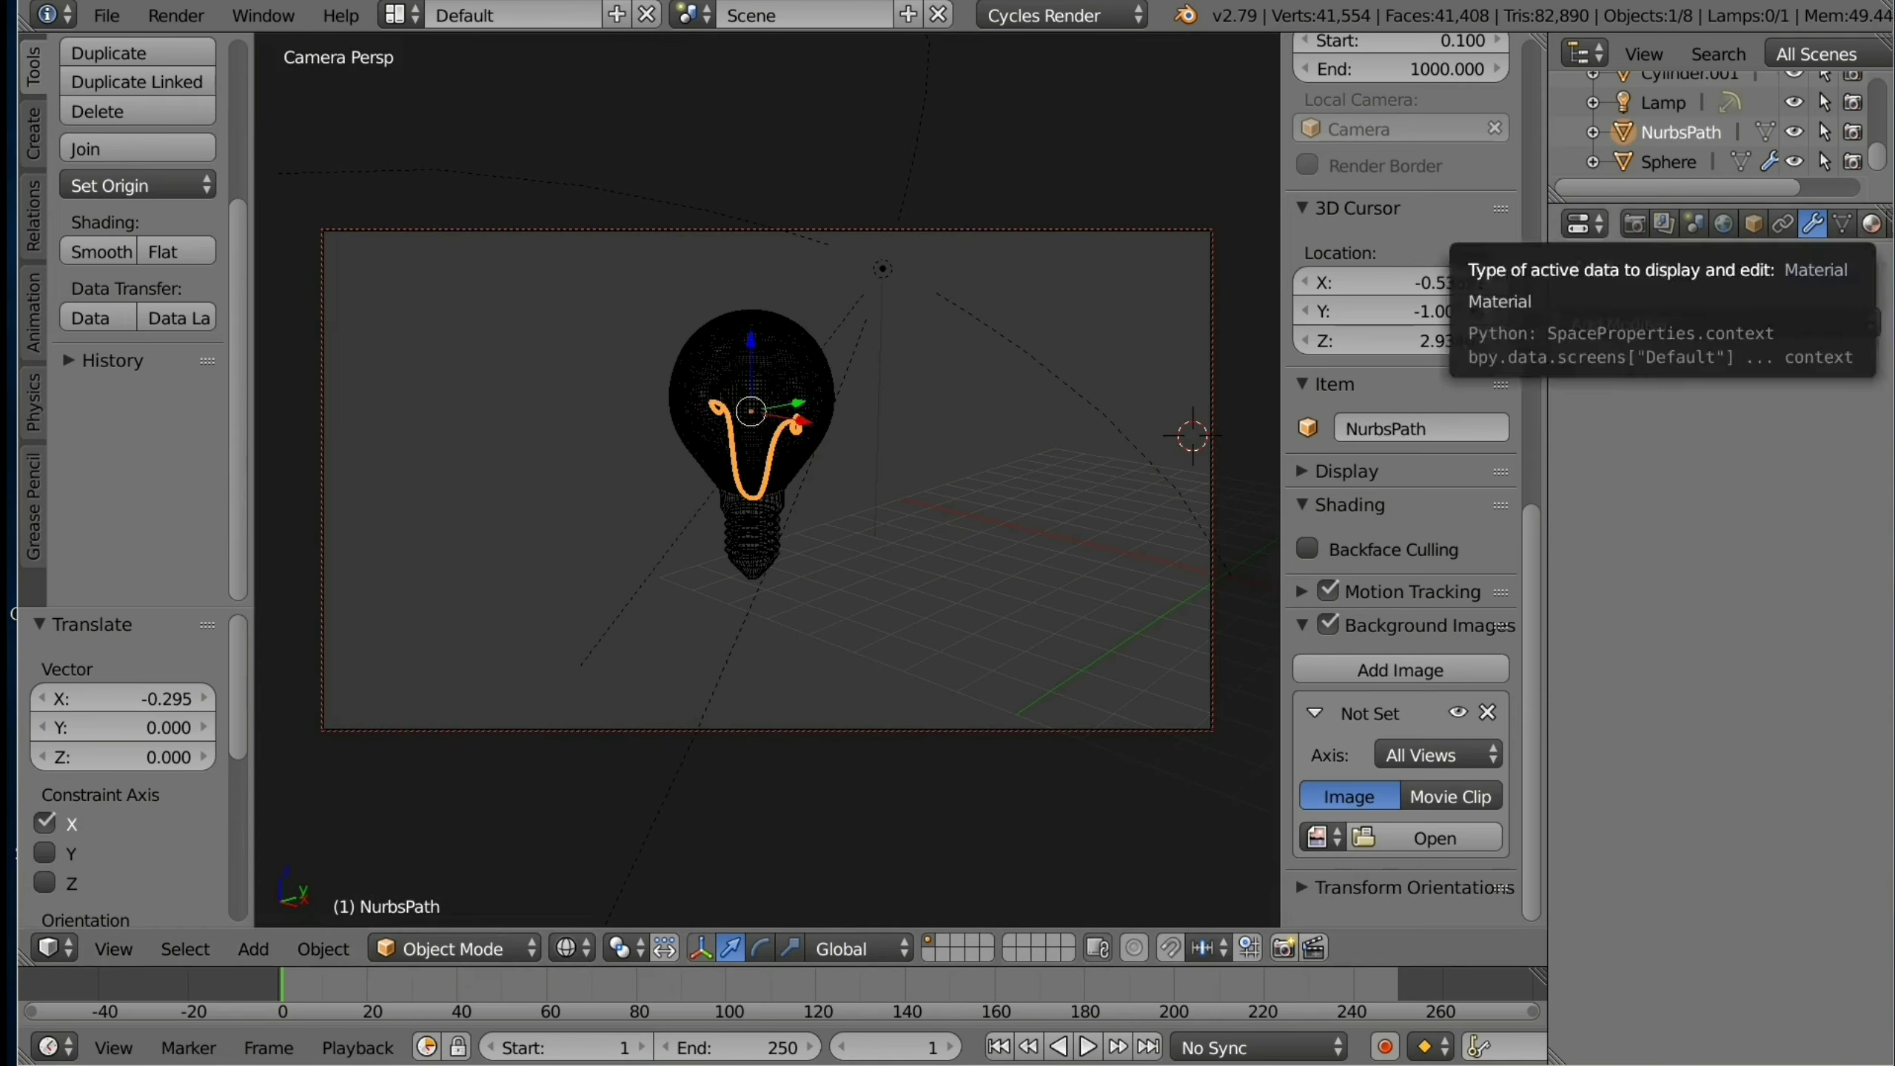
Step: Give the NurbsPath filament a new near-black Material.005 and hide the glass sphere
{"action": "left_click", "coordinate": [1871, 224]}
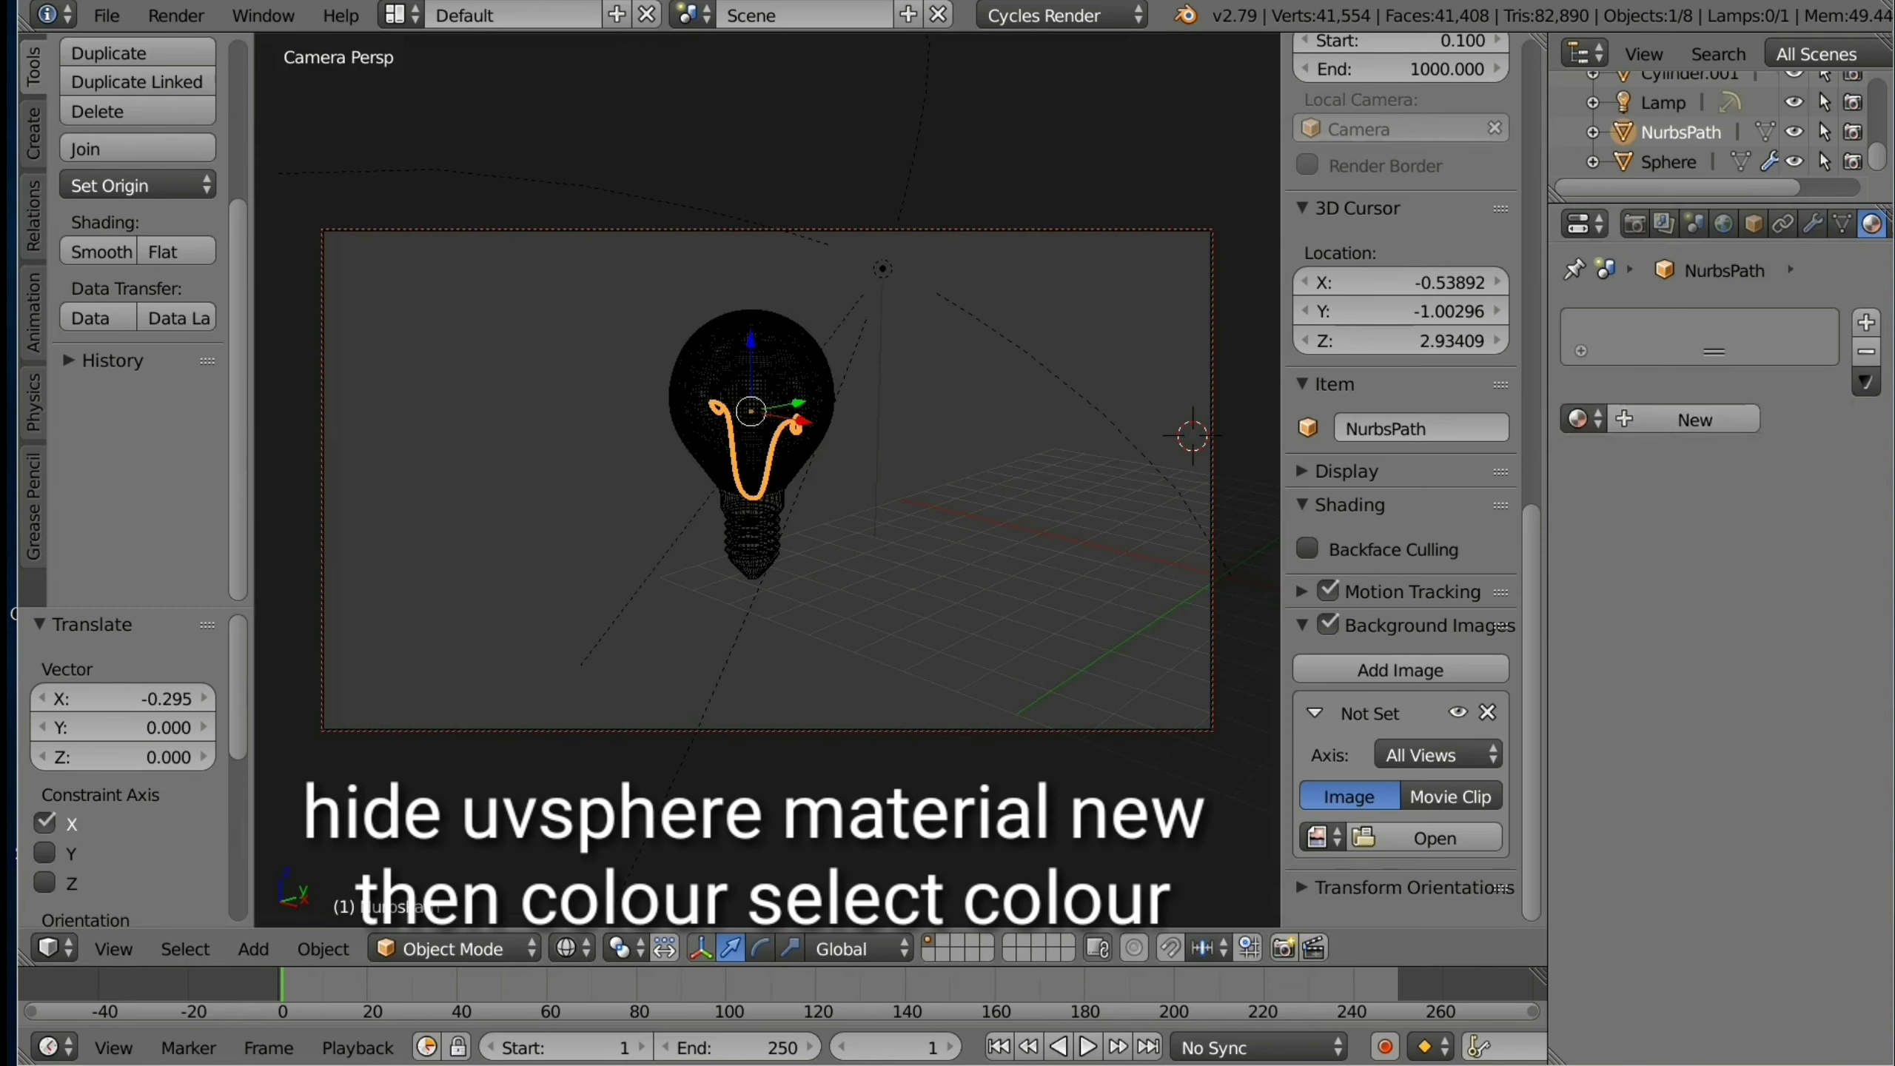
{"action": "left_click", "coordinate": [1692, 419]}
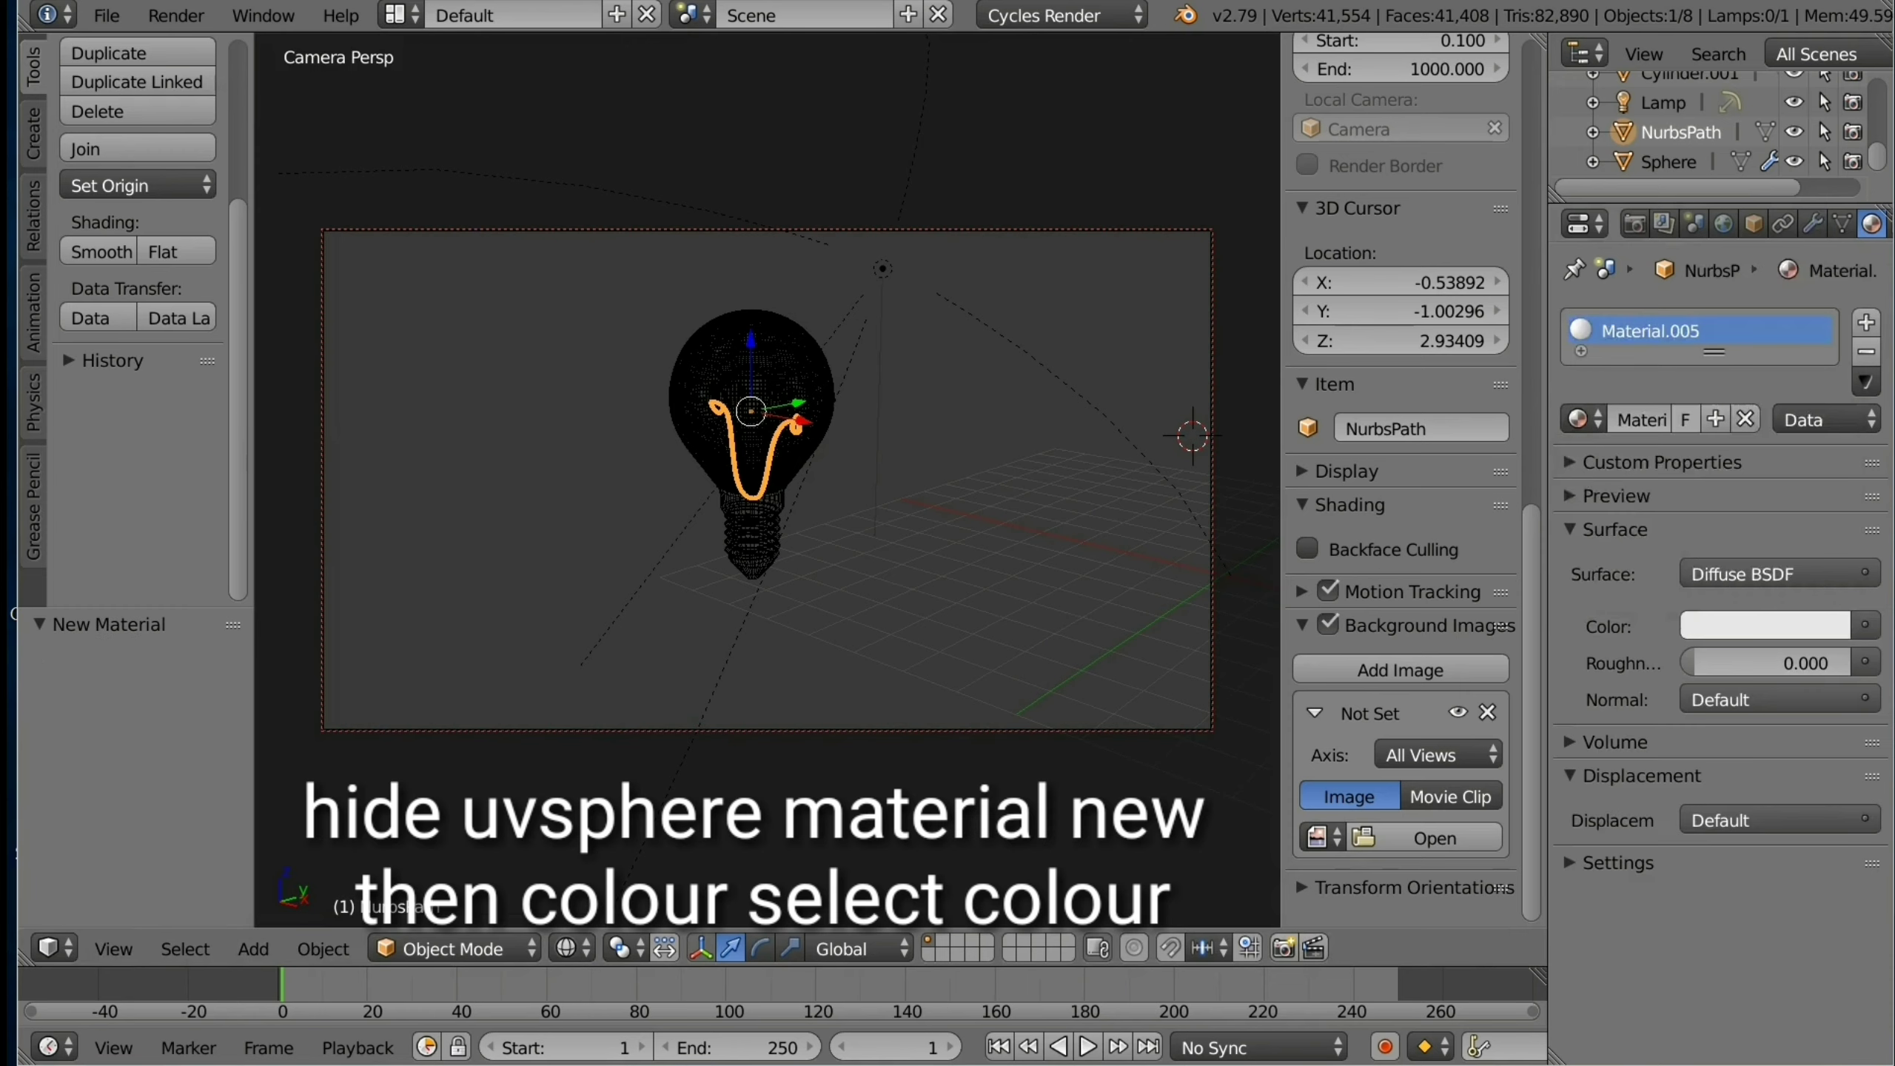
{"action": "left_click", "coordinate": [1765, 626]}
{"action": "left_click", "coordinate": [1699, 402]}
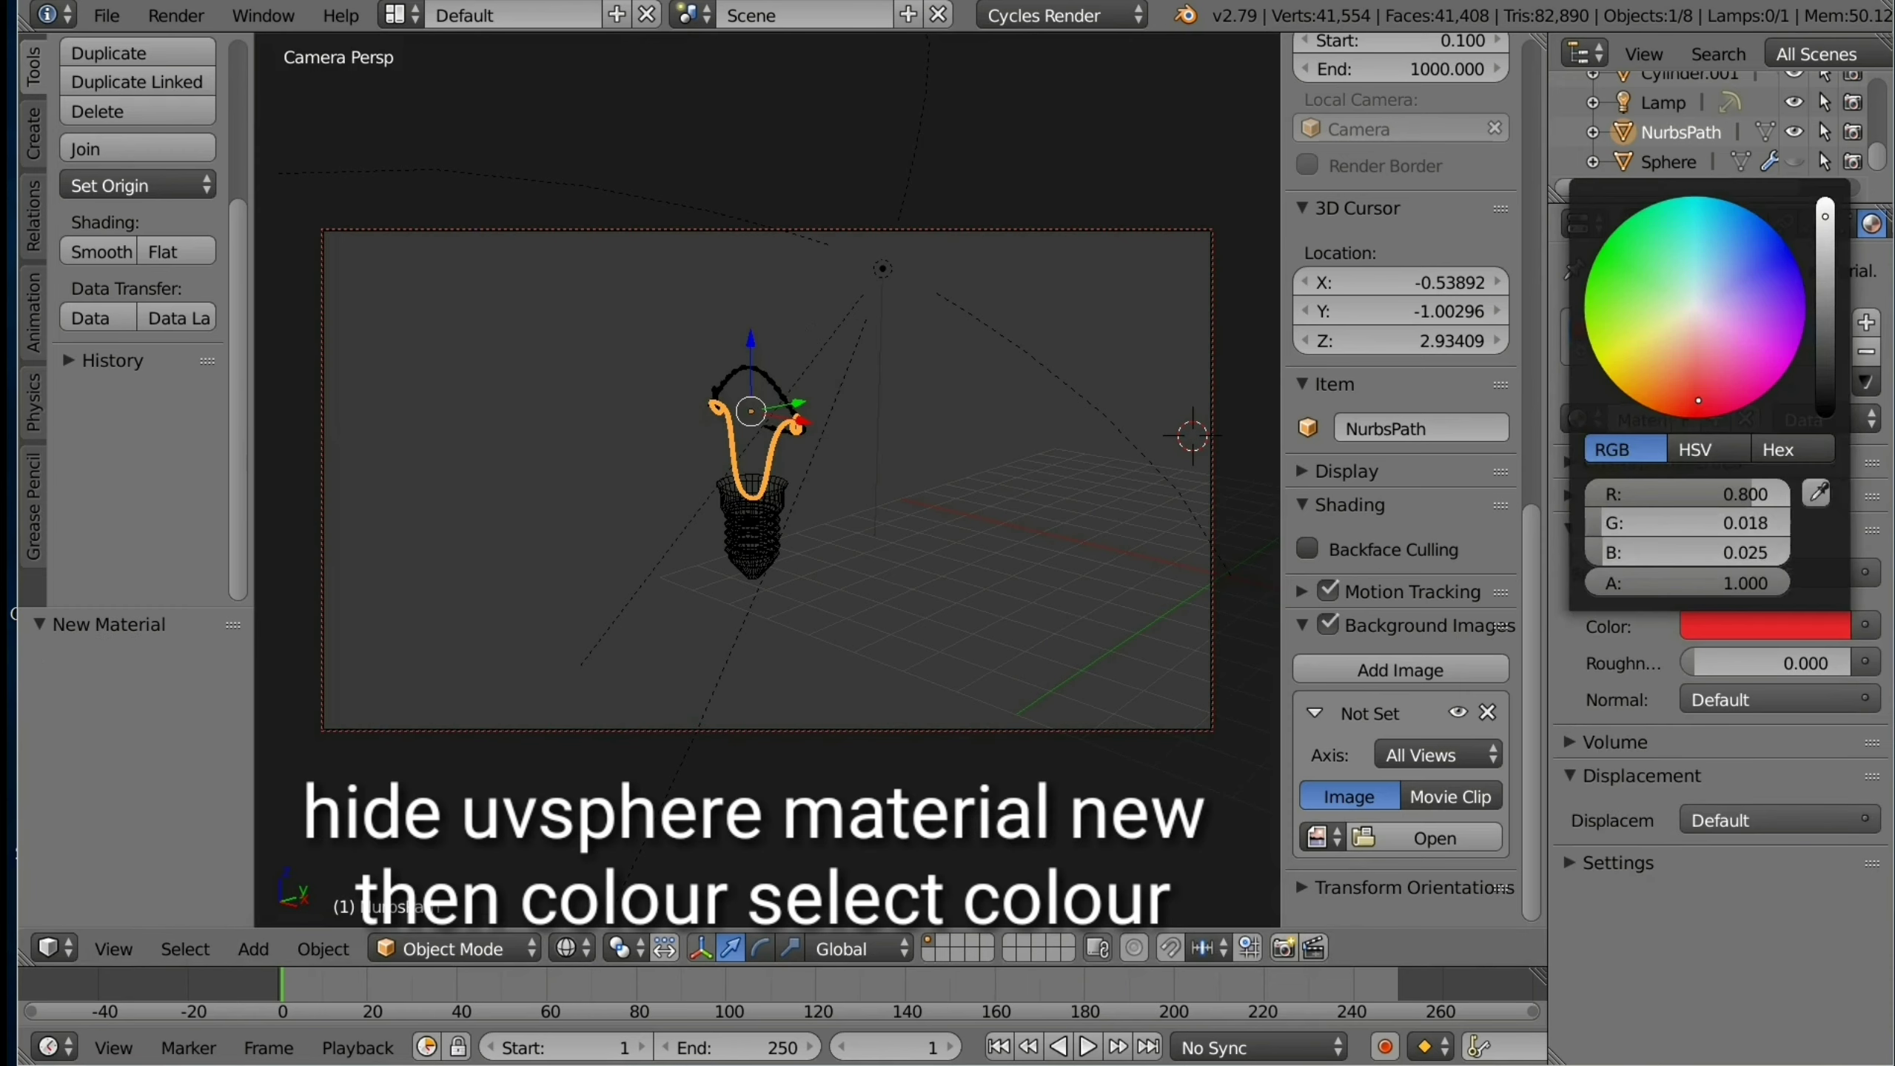
{"action": "left_click_drag", "start_coordinate": [1826, 216], "coordinate": [1826, 404]}
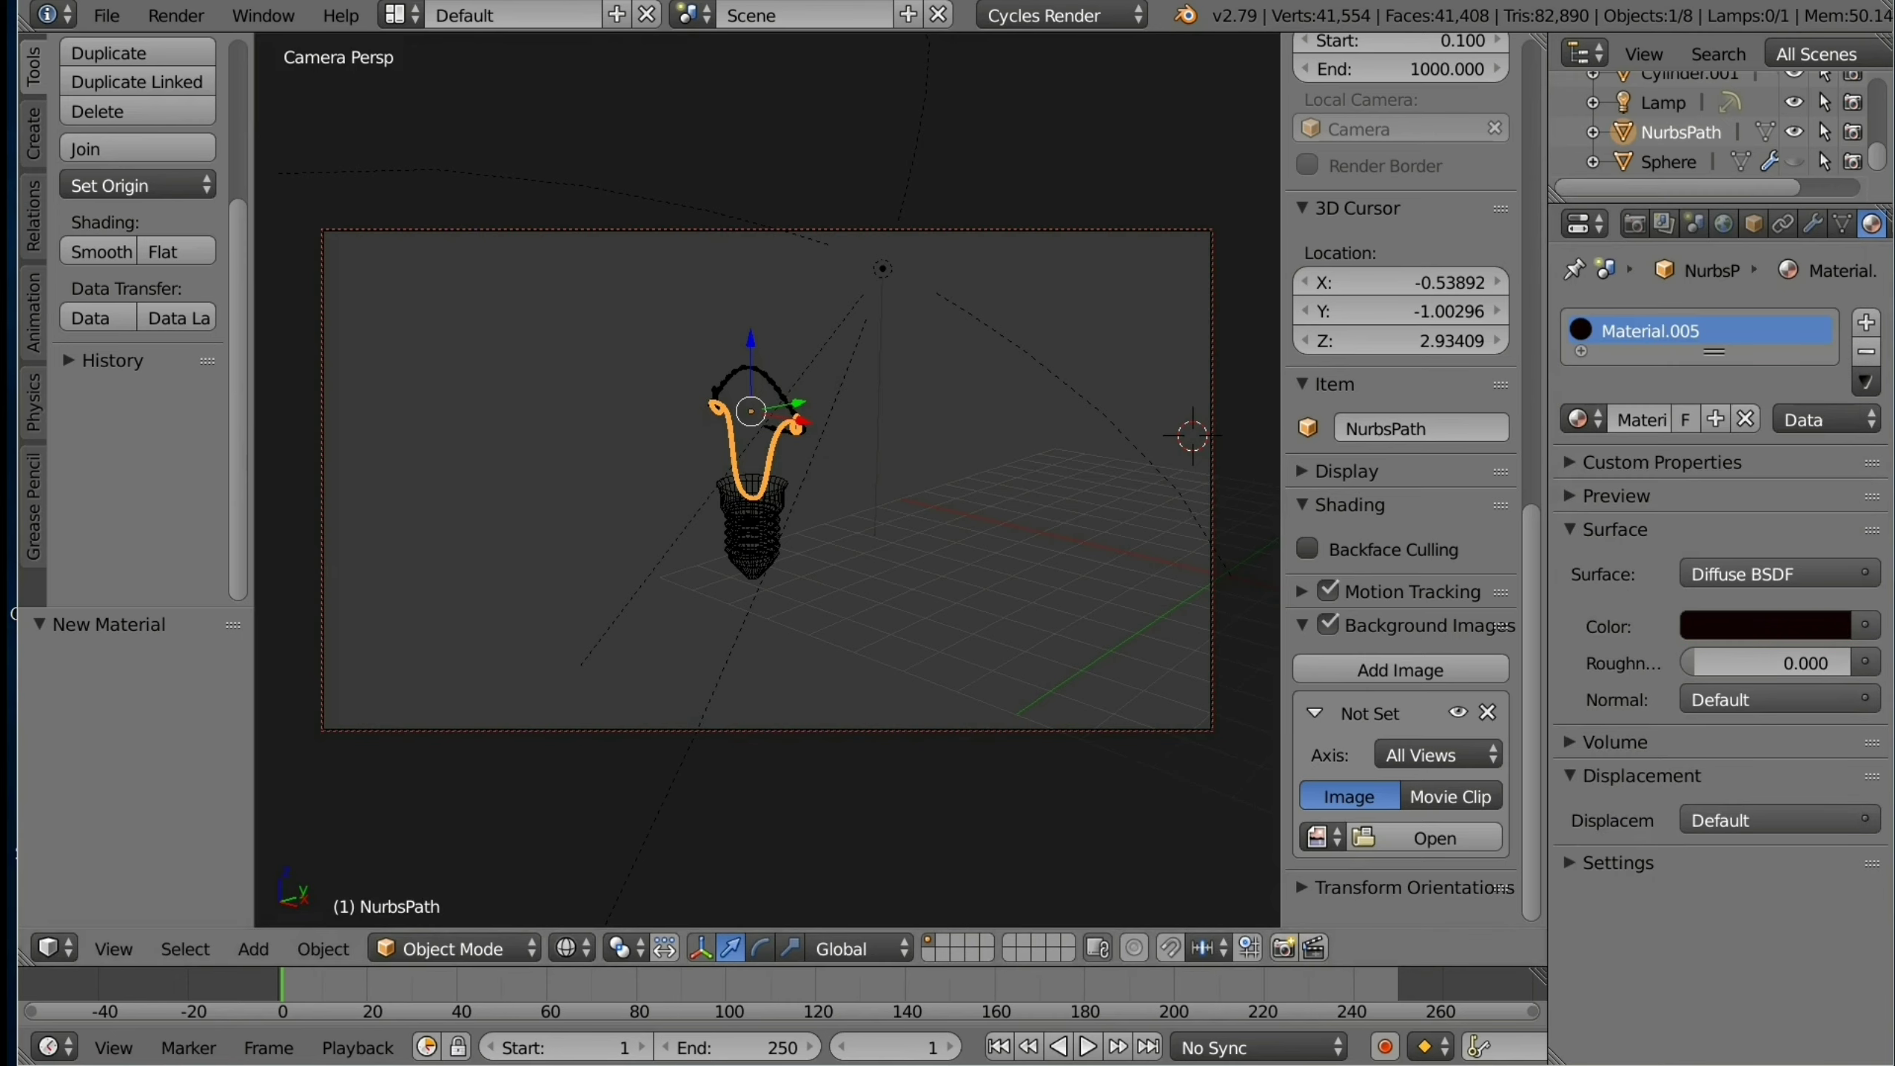
{"action": "key", "text": "z"}
{"action": "right_click", "coordinate": [756, 370]}
Step: Set the Circle's Material.006 colour to a bright full-value red
{"action": "left_click", "coordinate": [1765, 626]}
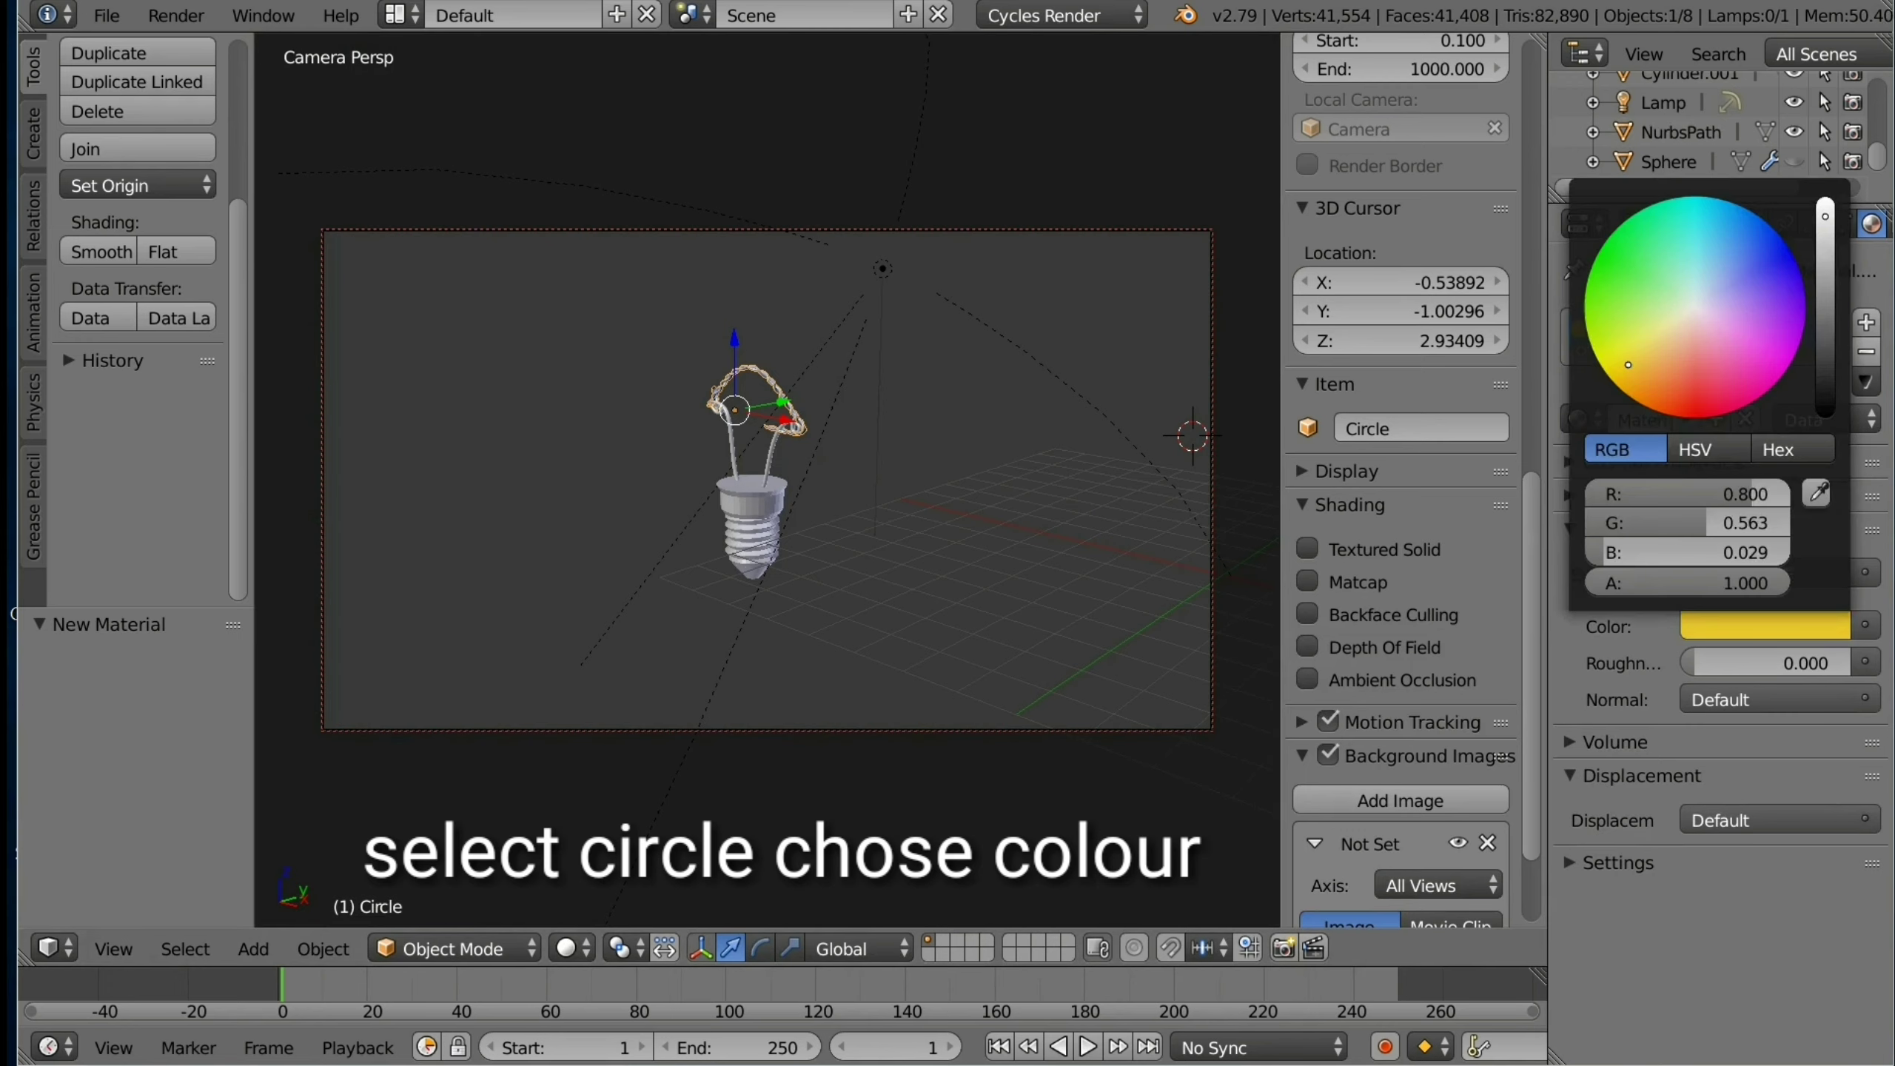
{"action": "left_click", "coordinate": [1697, 404]}
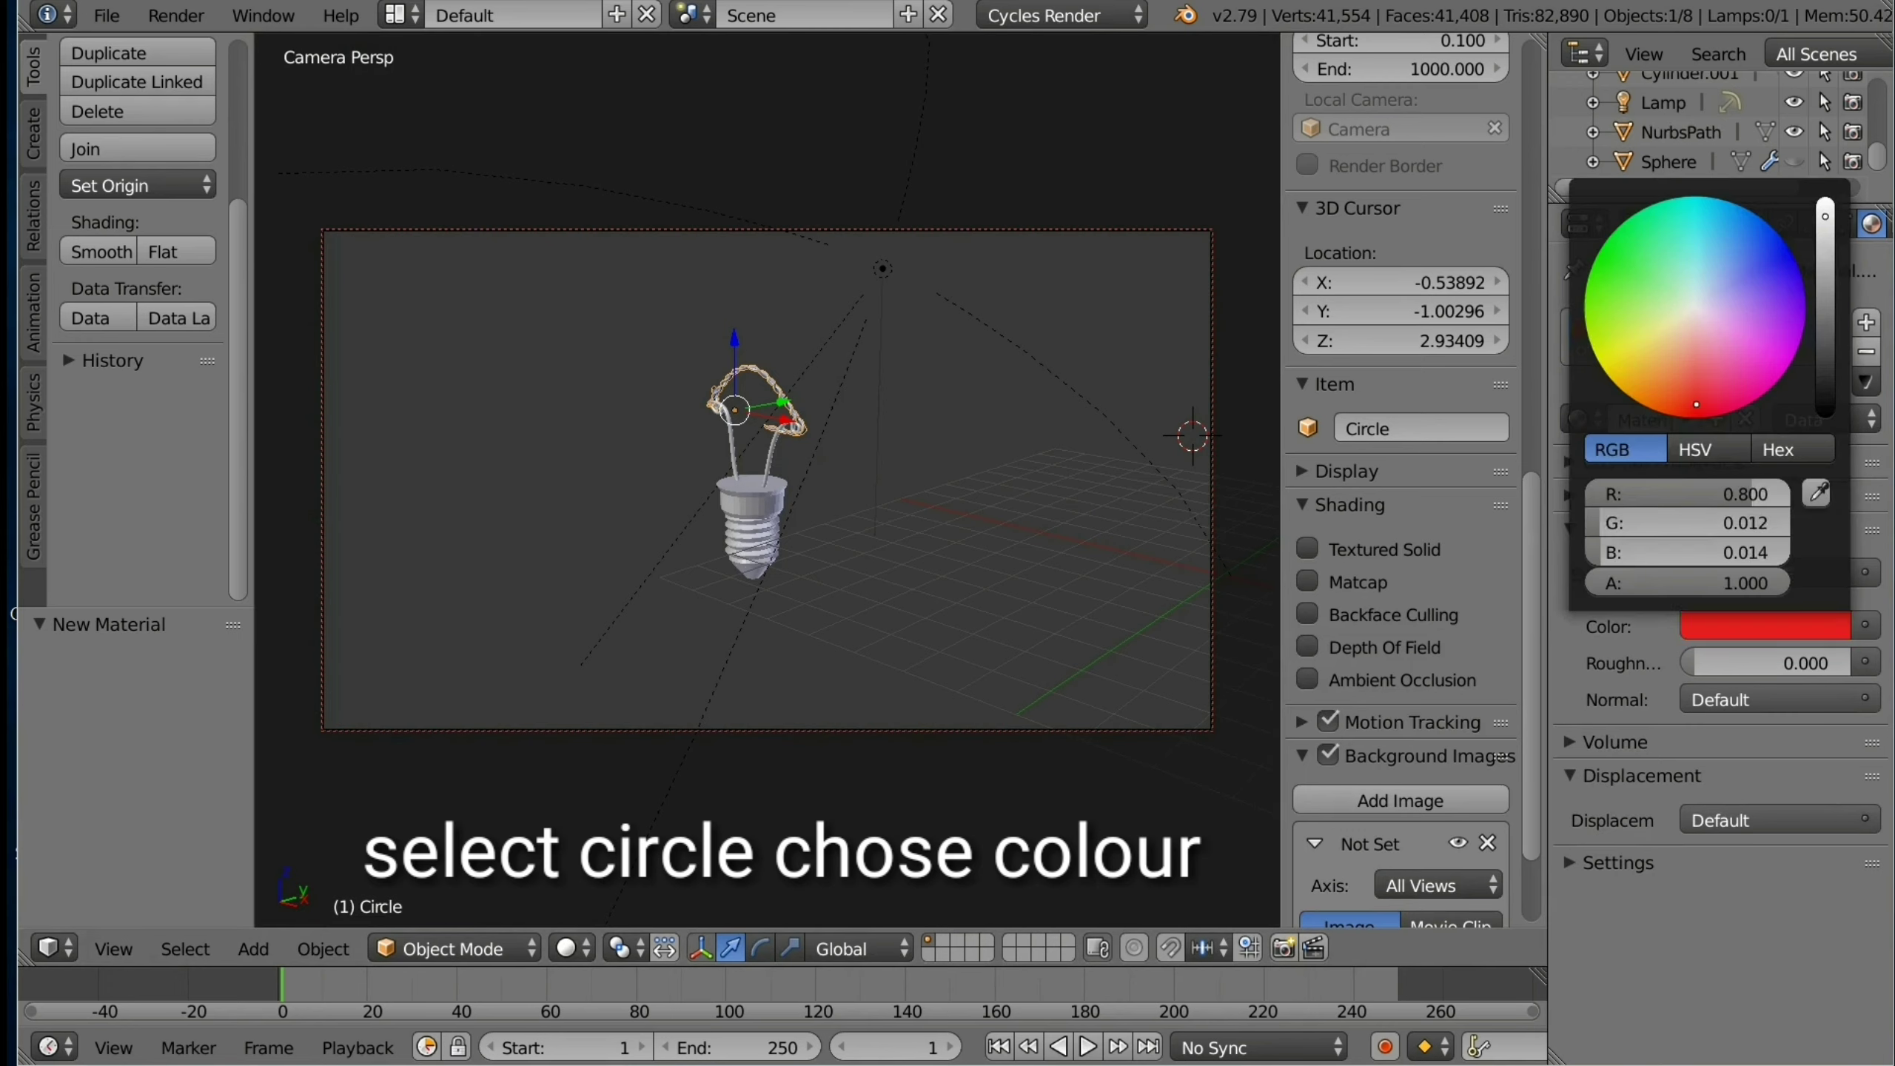
{"action": "left_click_drag", "start_coordinate": [1709, 494], "coordinate": [1701, 494]}
{"action": "left_click_drag", "start_coordinate": [1825, 216], "coordinate": [1825, 198]}
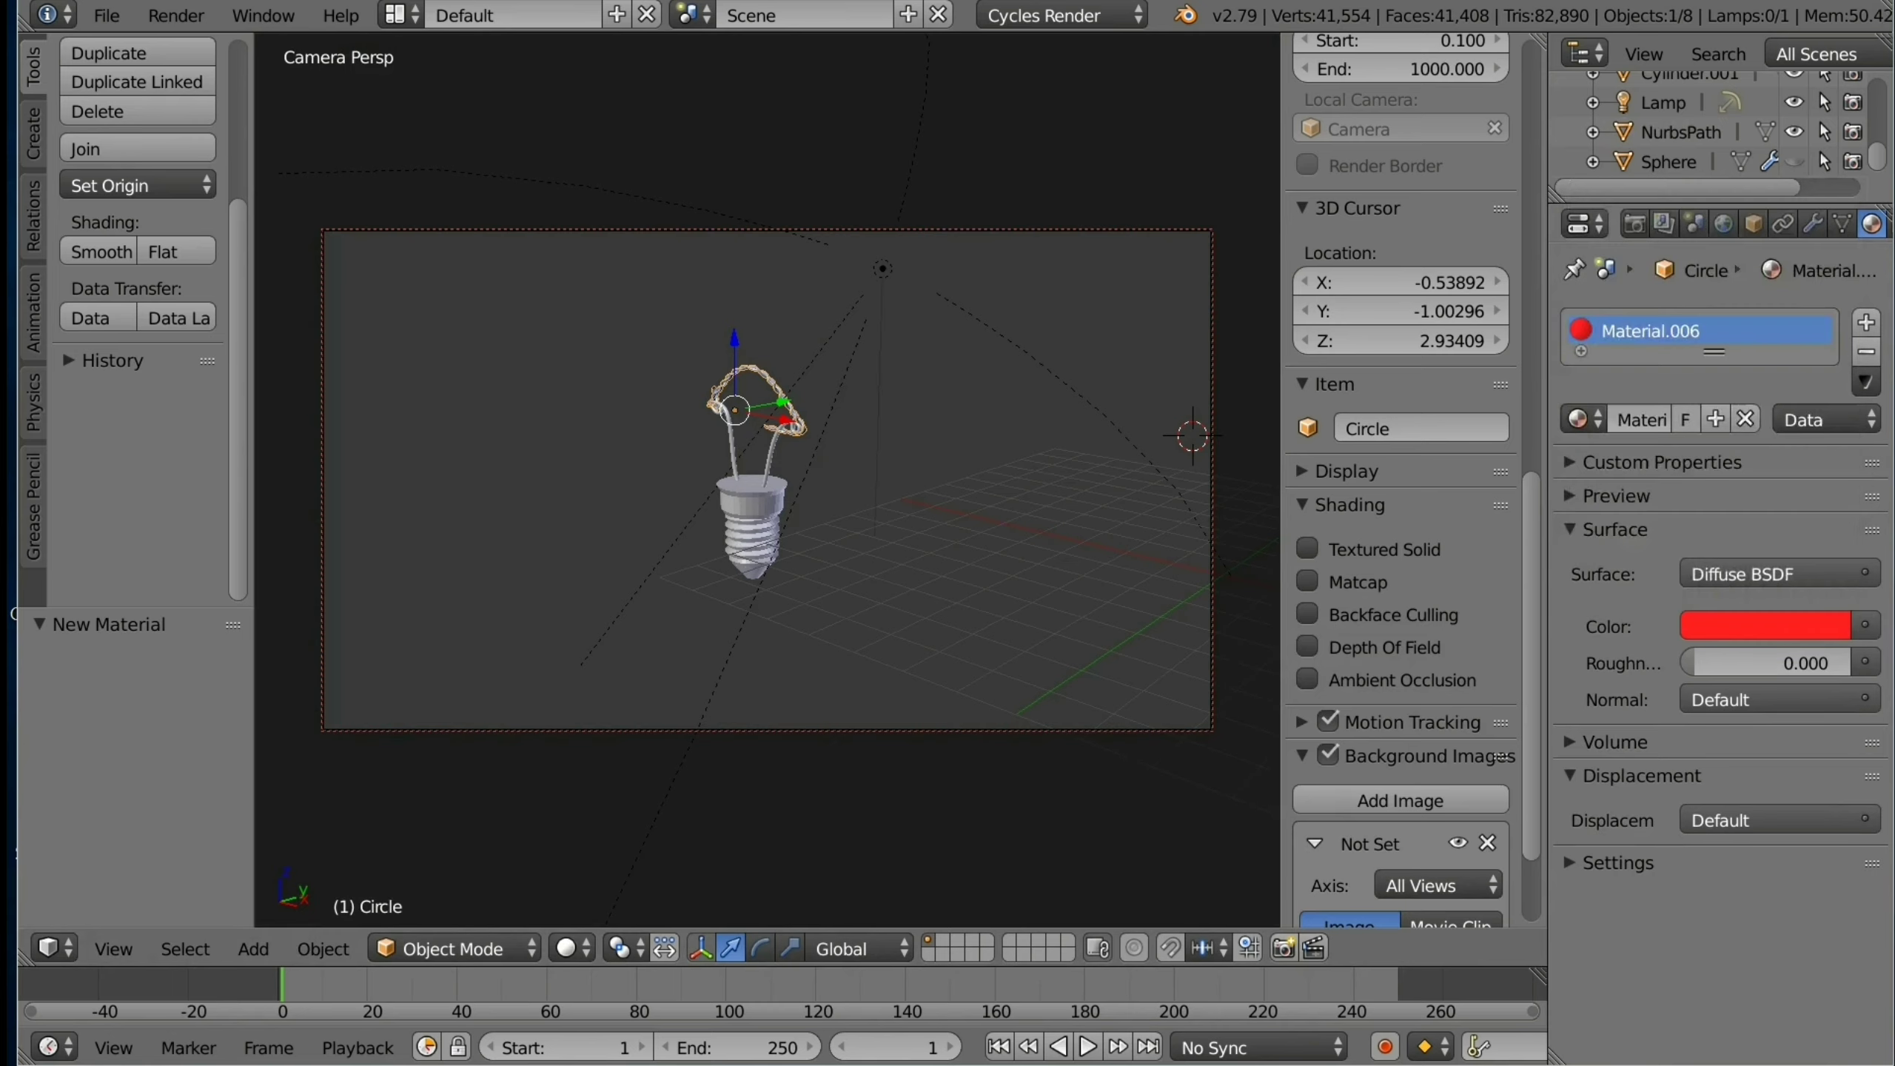
Step: Change the material's surface to an Emission shader at strength 1.000 and unhide the glass sphere
{"action": "left_click", "coordinate": [1780, 573]}
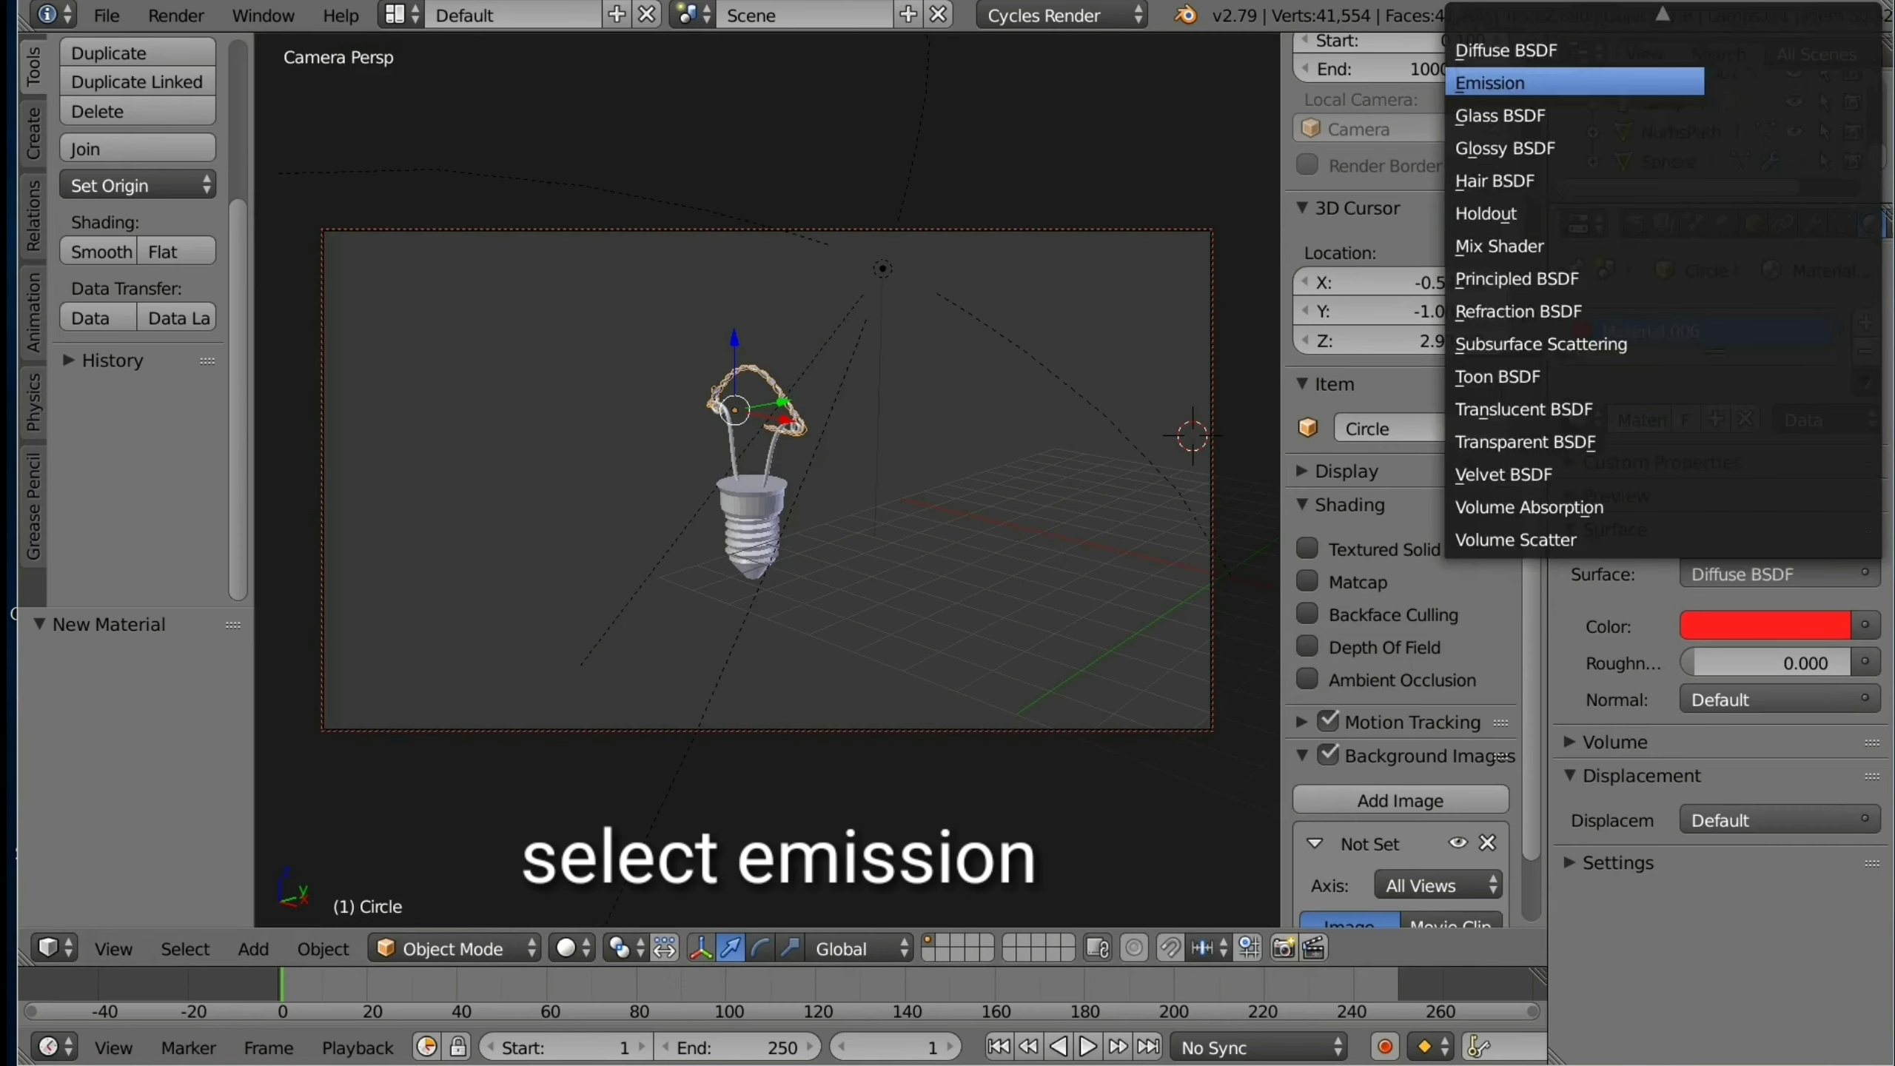
{"action": "left_click", "coordinate": [1530, 82]}
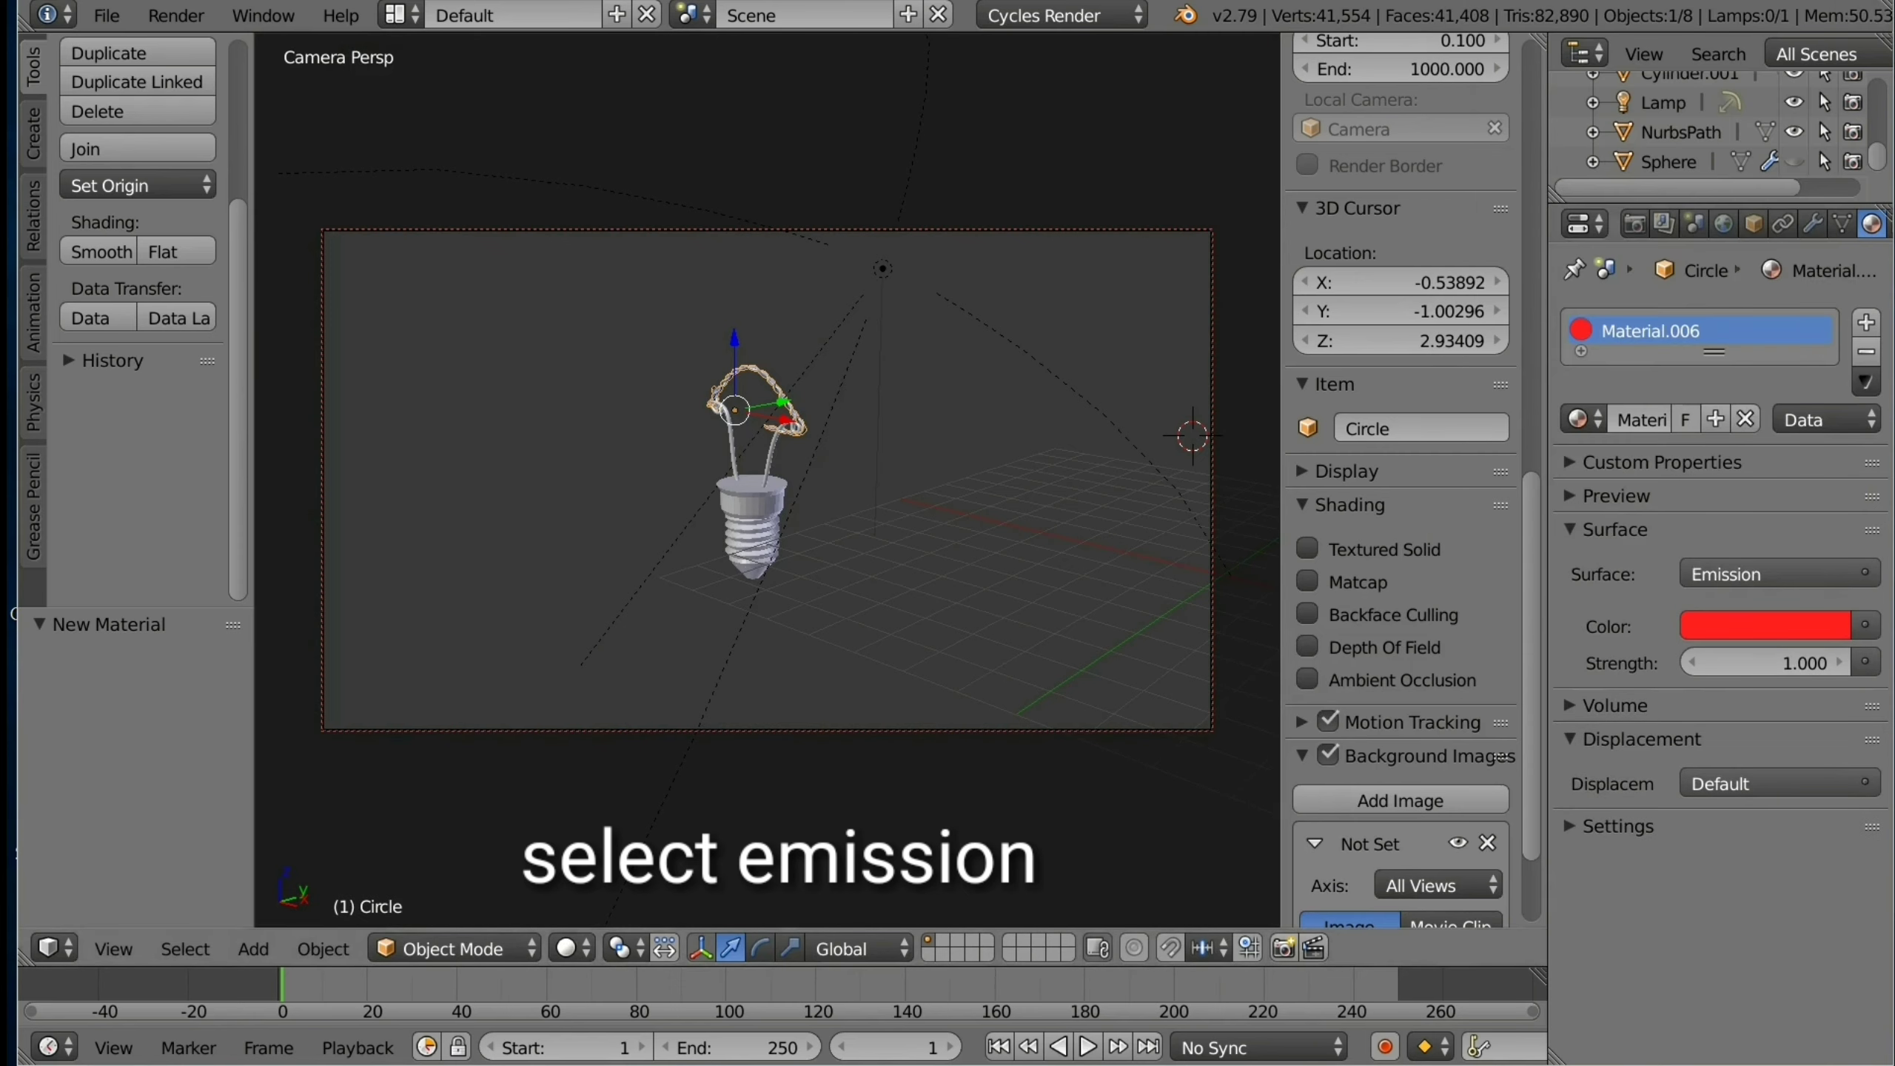
{"action": "left_click", "coordinate": [567, 948]}
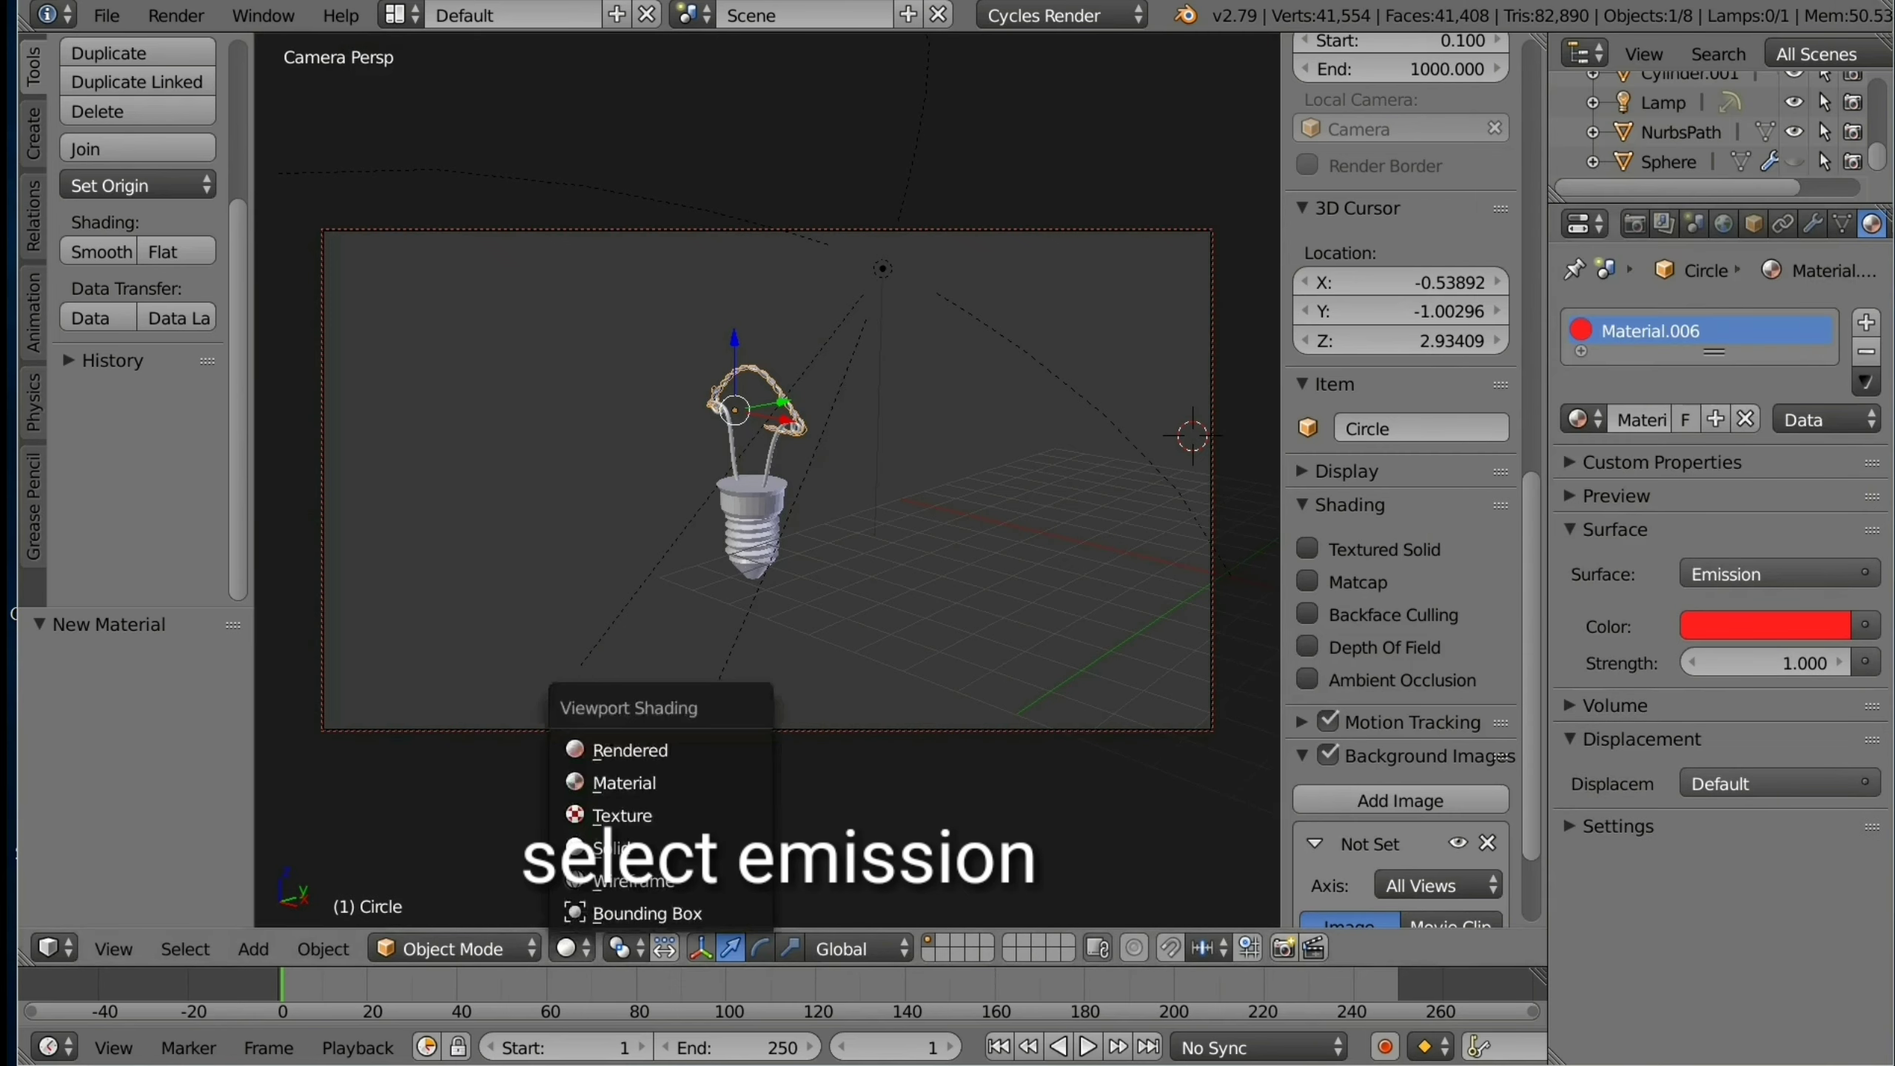
{"action": "key", "text": "Escape"}
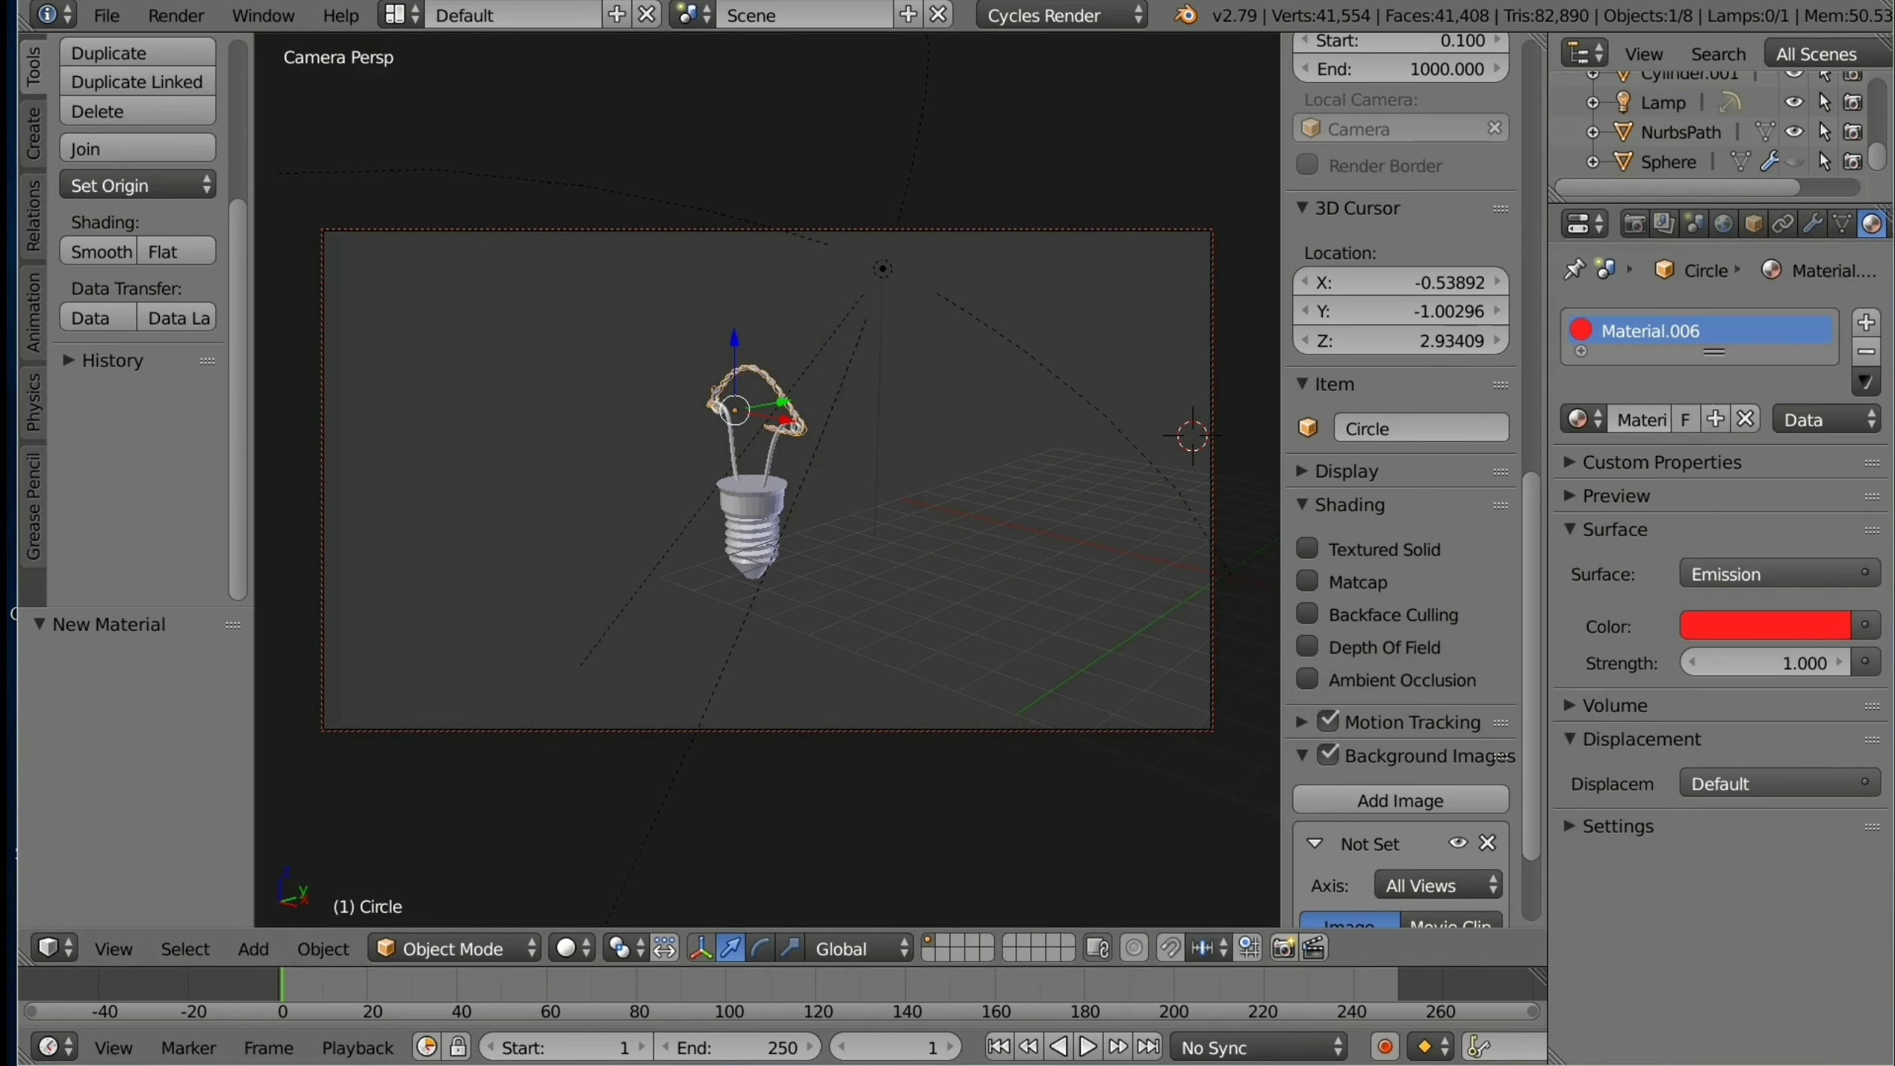
{"action": "left_click", "coordinate": [1794, 161]}
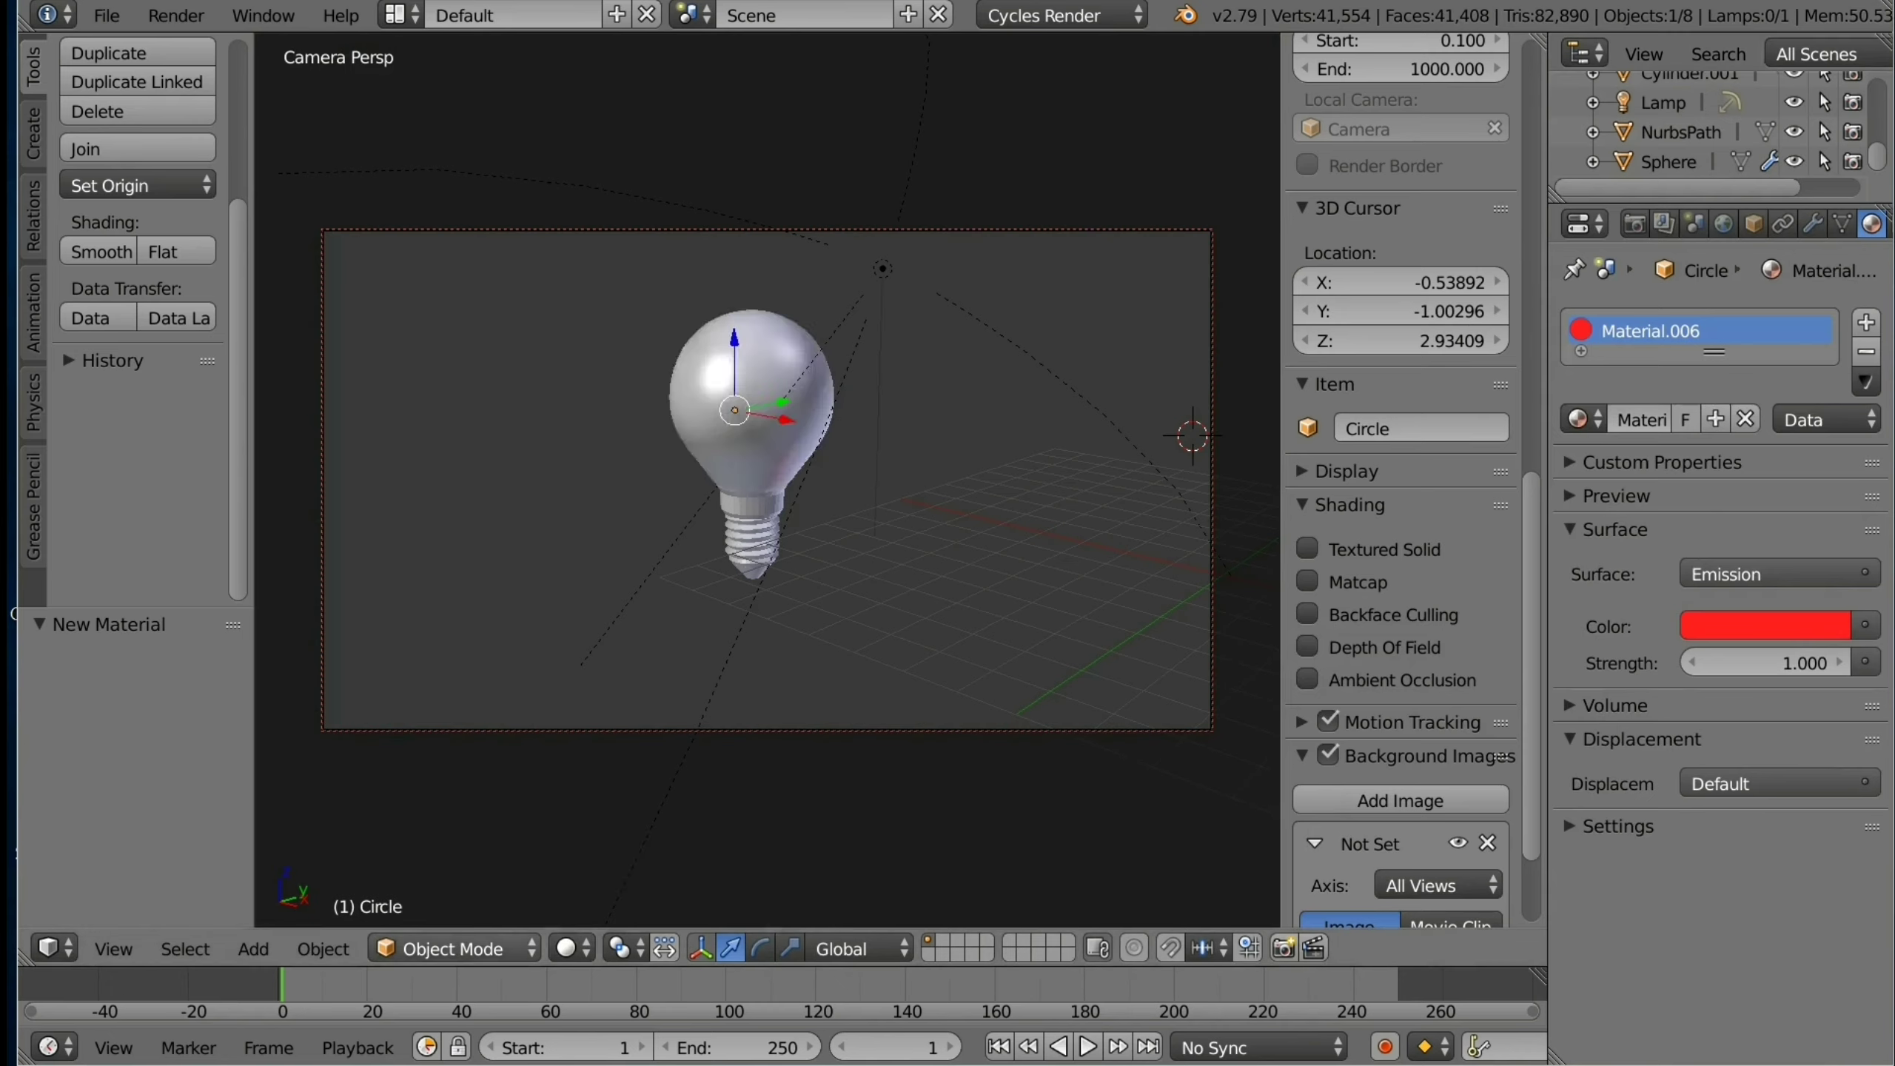
{"action": "left_click", "coordinate": [572, 948]}
Step: Switch the viewport to Rendered shading and try yellow, salmon and light pink emission colours
{"action": "left_click", "coordinate": [631, 749]}
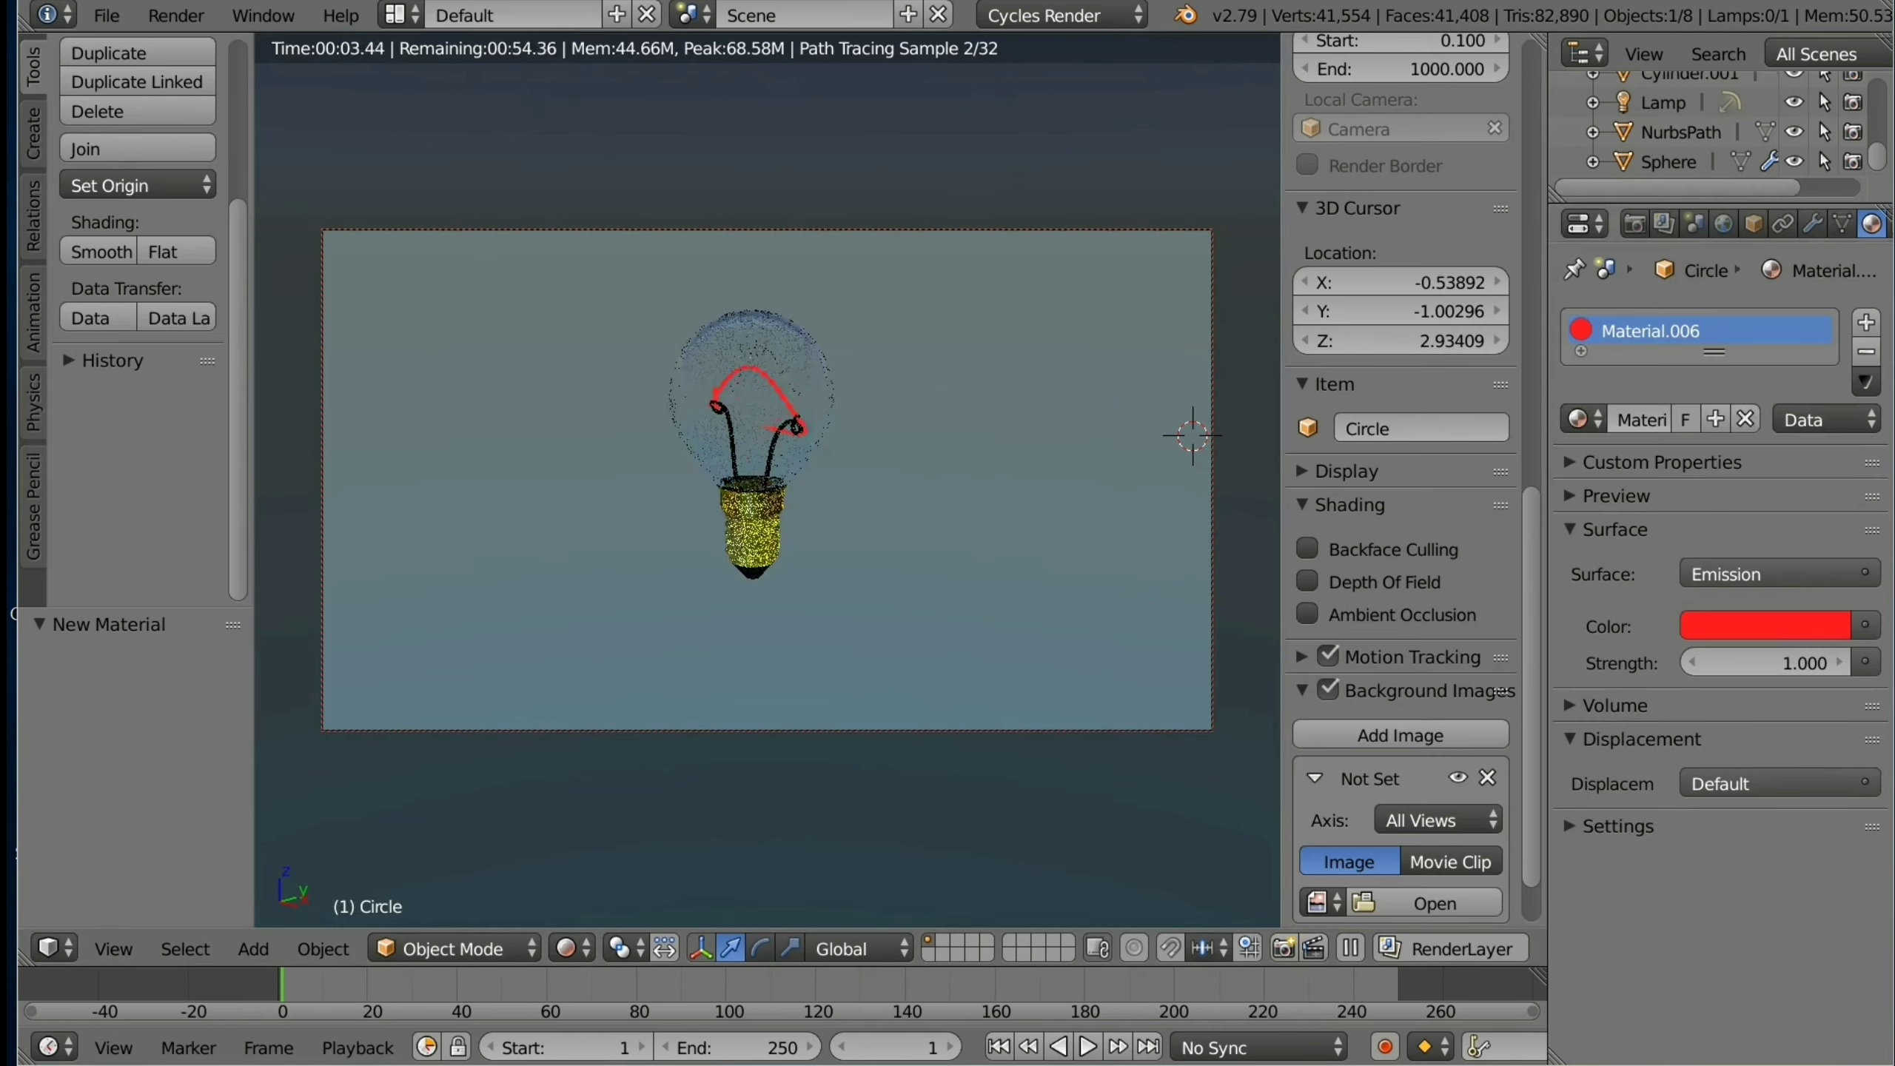
{"action": "left_click", "coordinate": [1765, 626]}
{"action": "left_click", "coordinate": [1638, 341]}
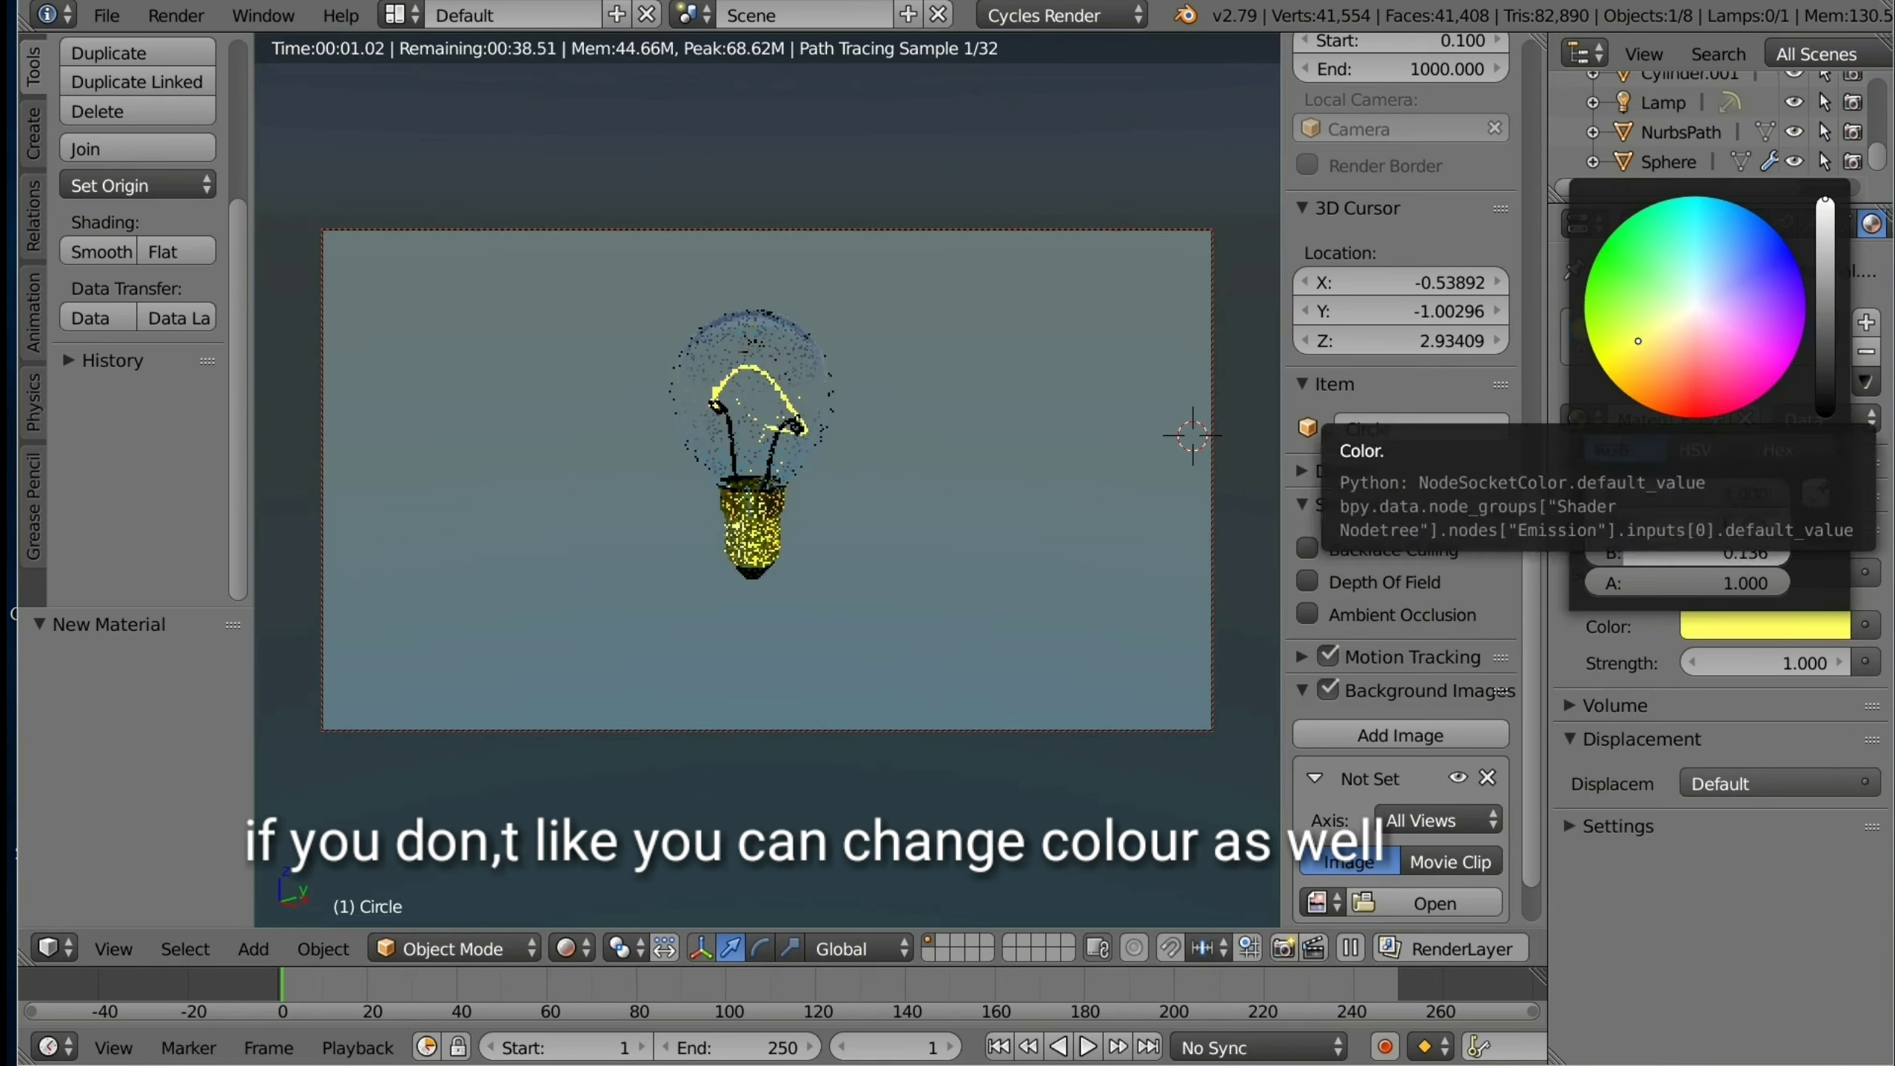
{"action": "left_click", "coordinate": [1691, 359]}
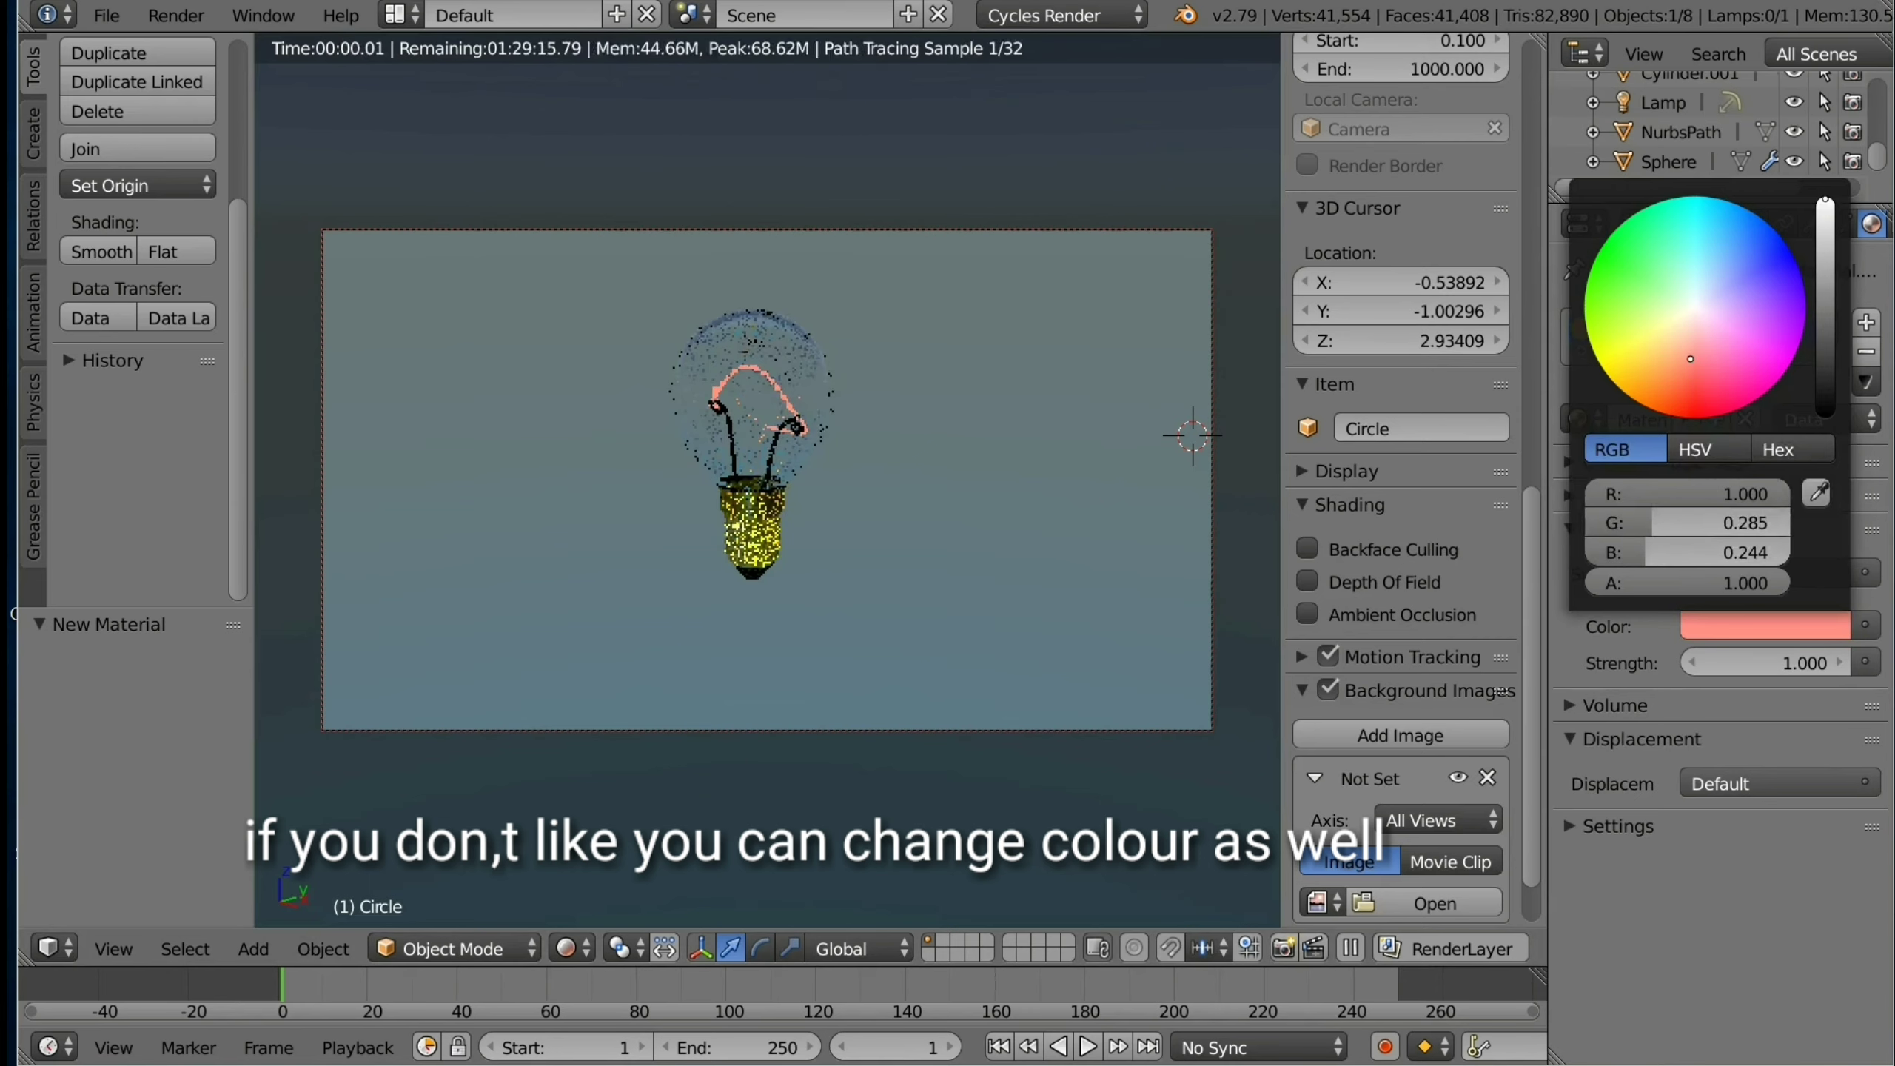
{"action": "left_click", "coordinate": [1702, 328]}
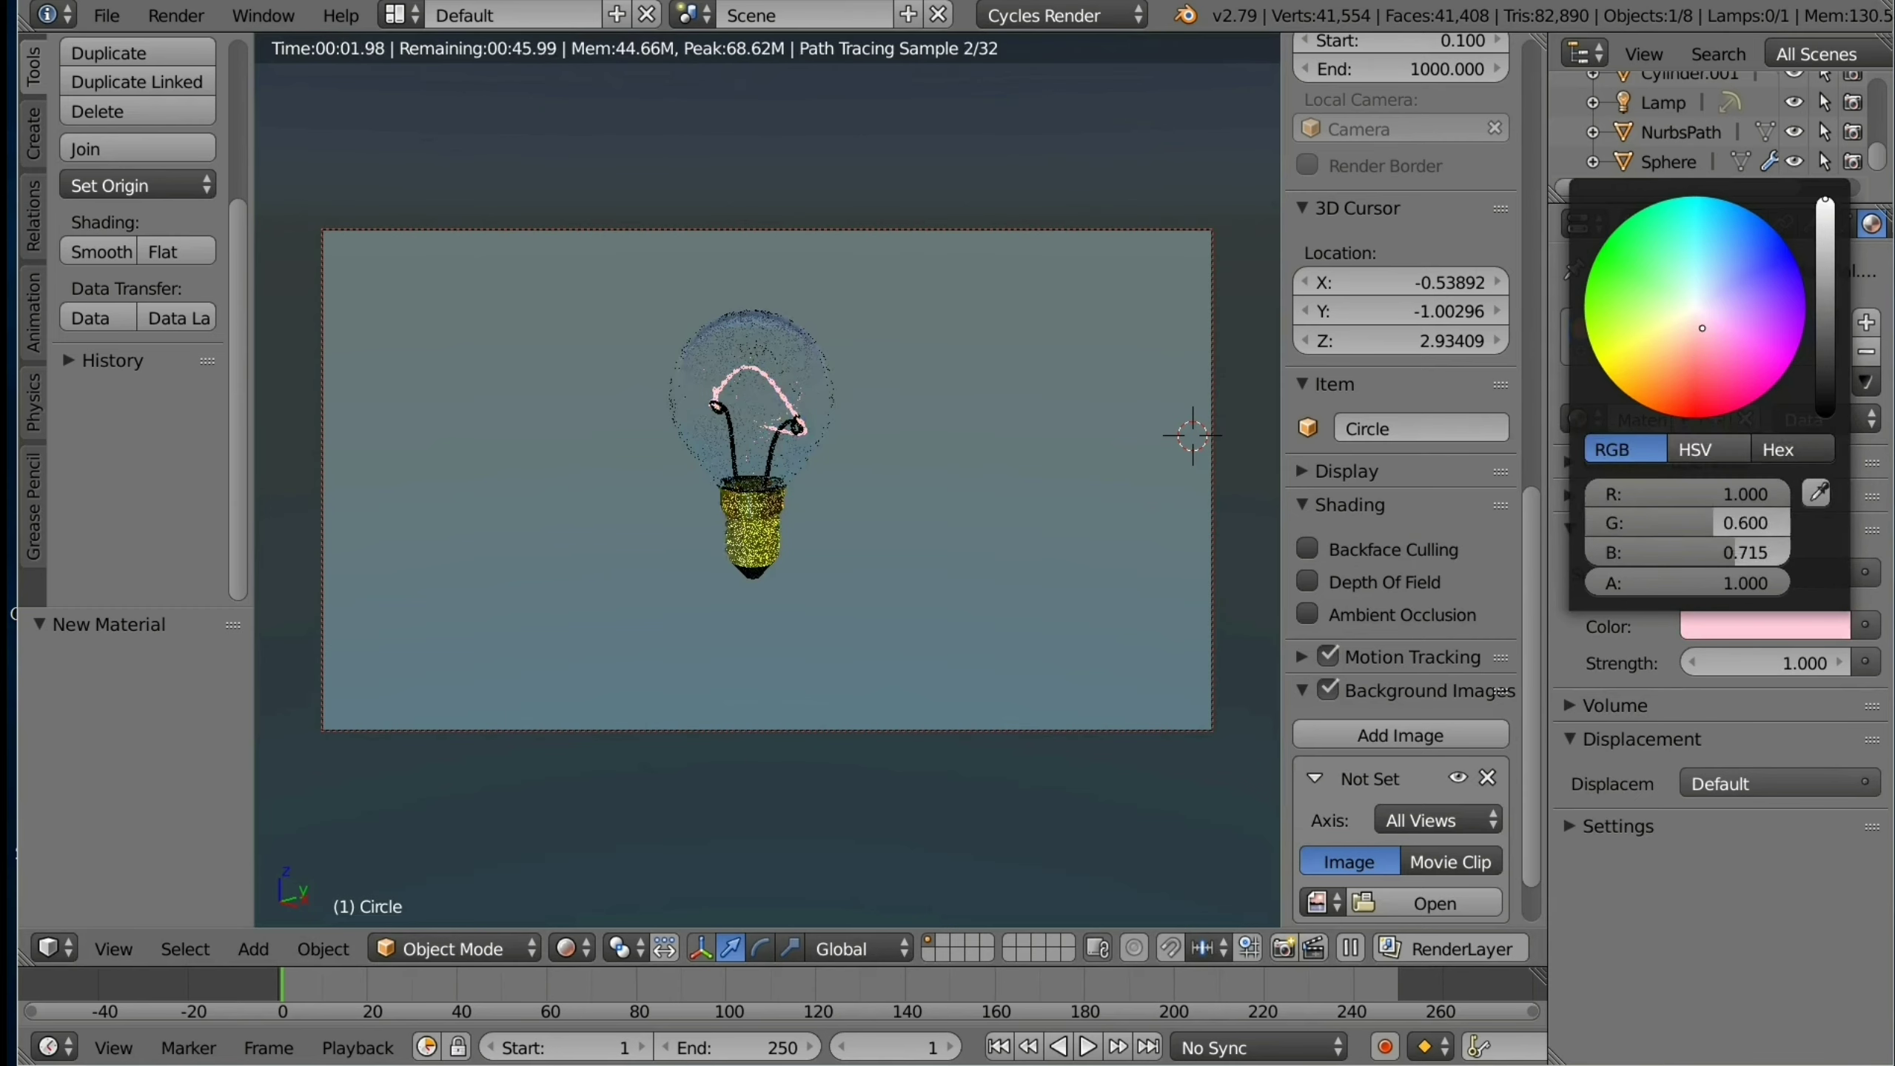
Step: Raise the filament's emission strength to 14.3 and settle on a red emission colour
{"action": "left_click_drag", "start_coordinate": [1765, 663], "coordinate": [1828, 663]}
{"action": "left_click", "coordinate": [1765, 625]}
{"action": "left_click", "coordinate": [1616, 364]}
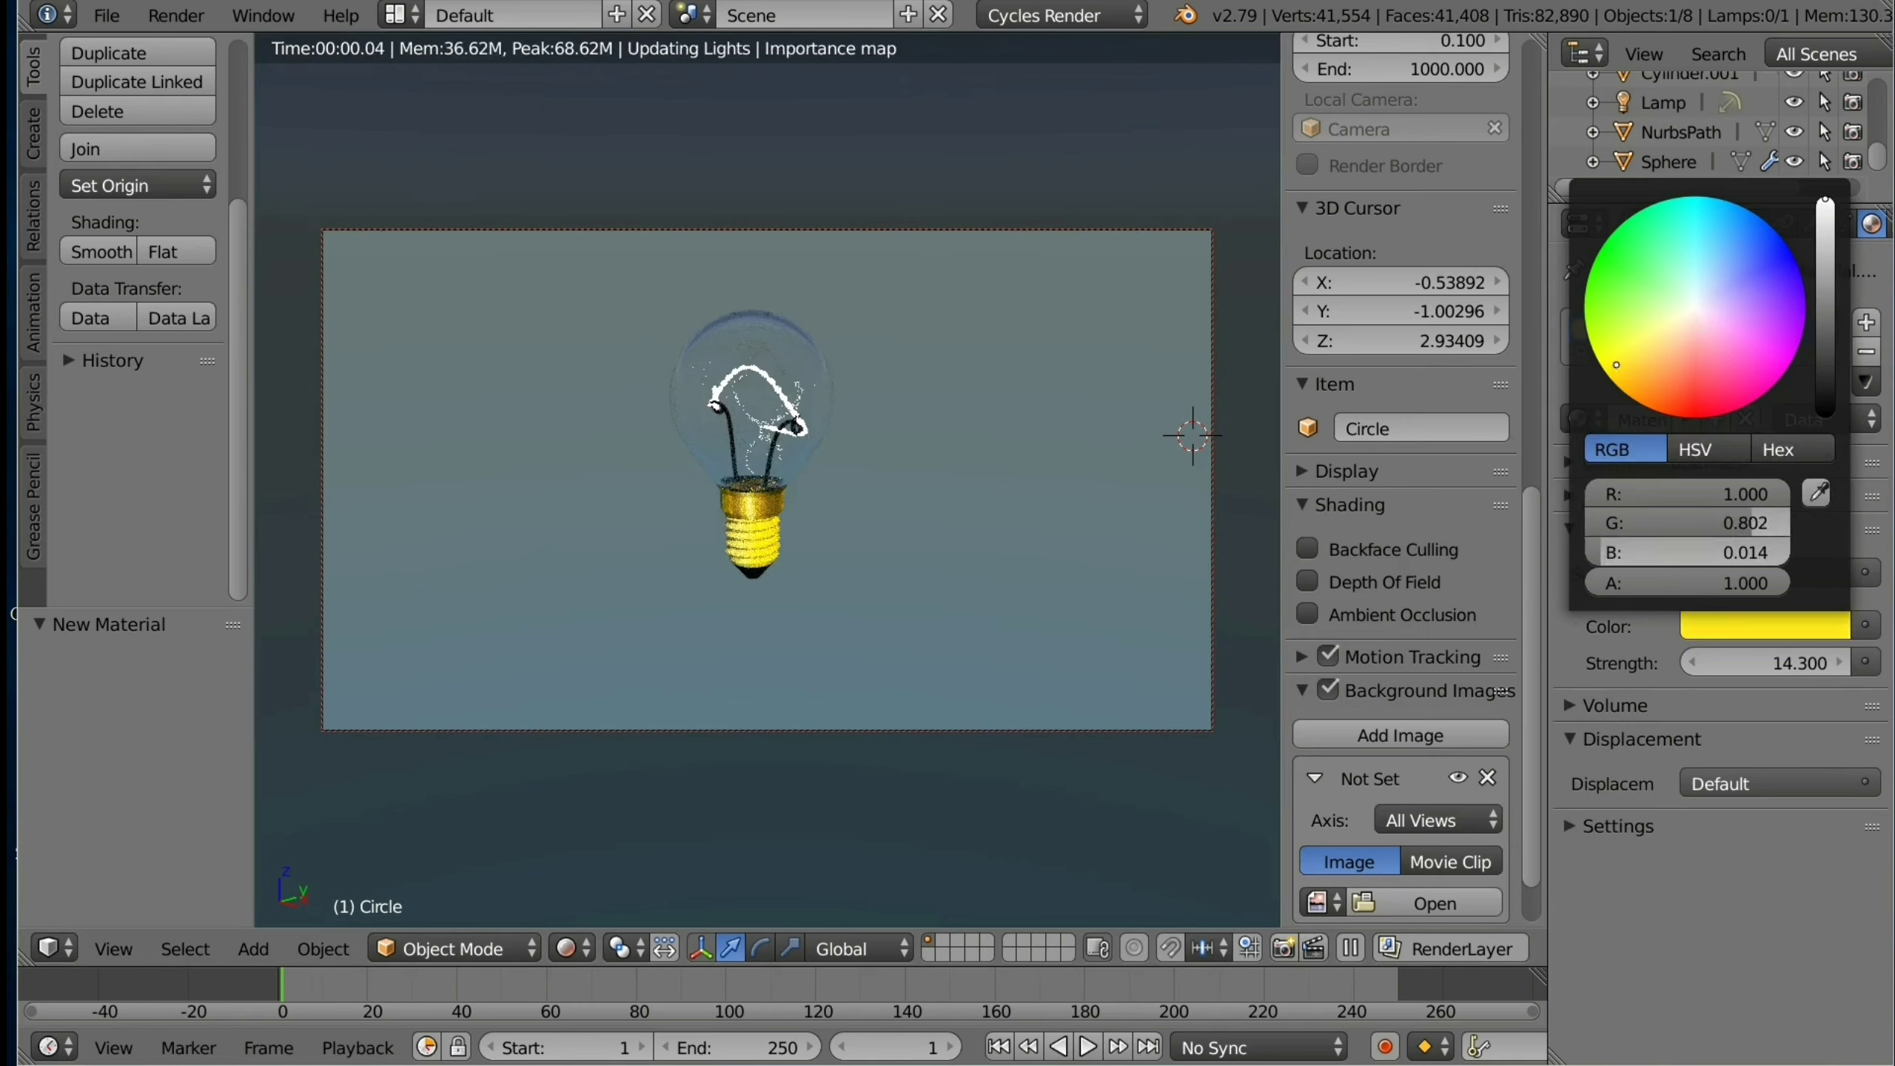
{"action": "left_click", "coordinate": [1719, 369]}
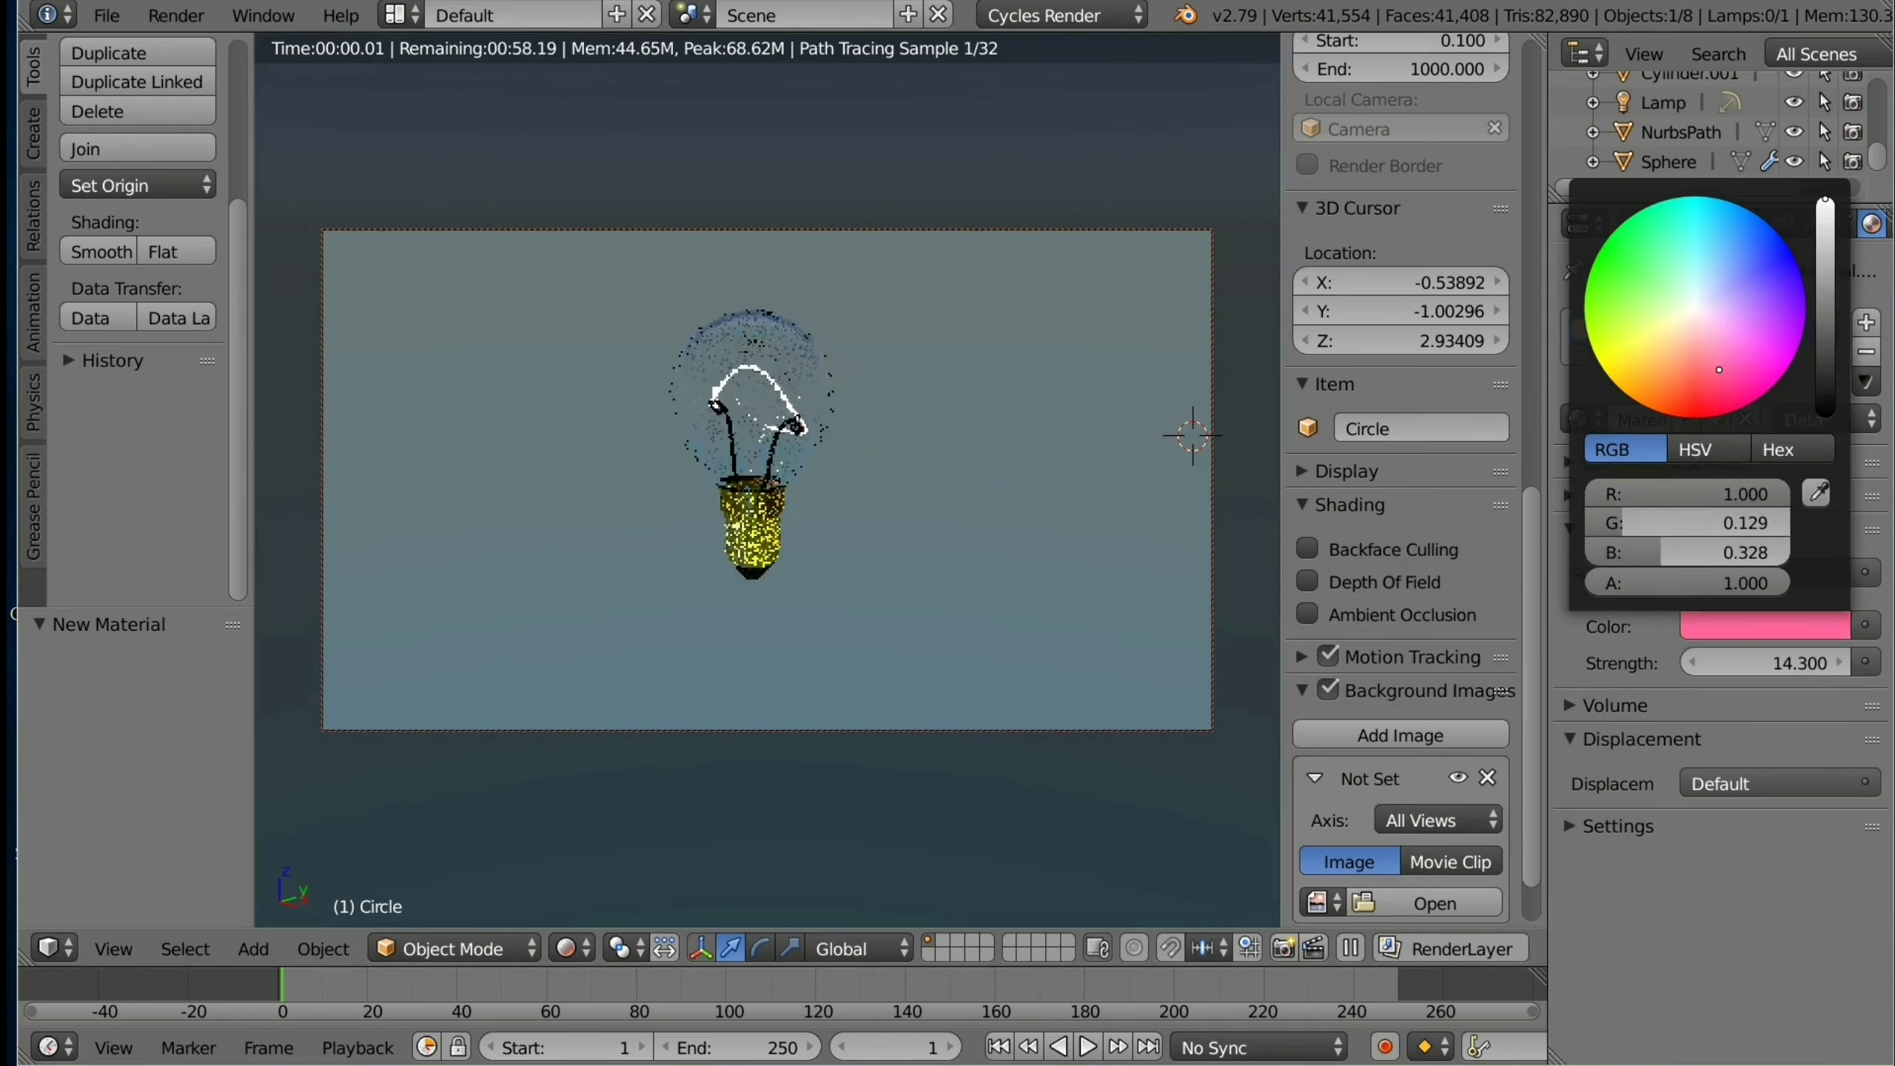
{"action": "left_click", "coordinate": [1698, 394]}
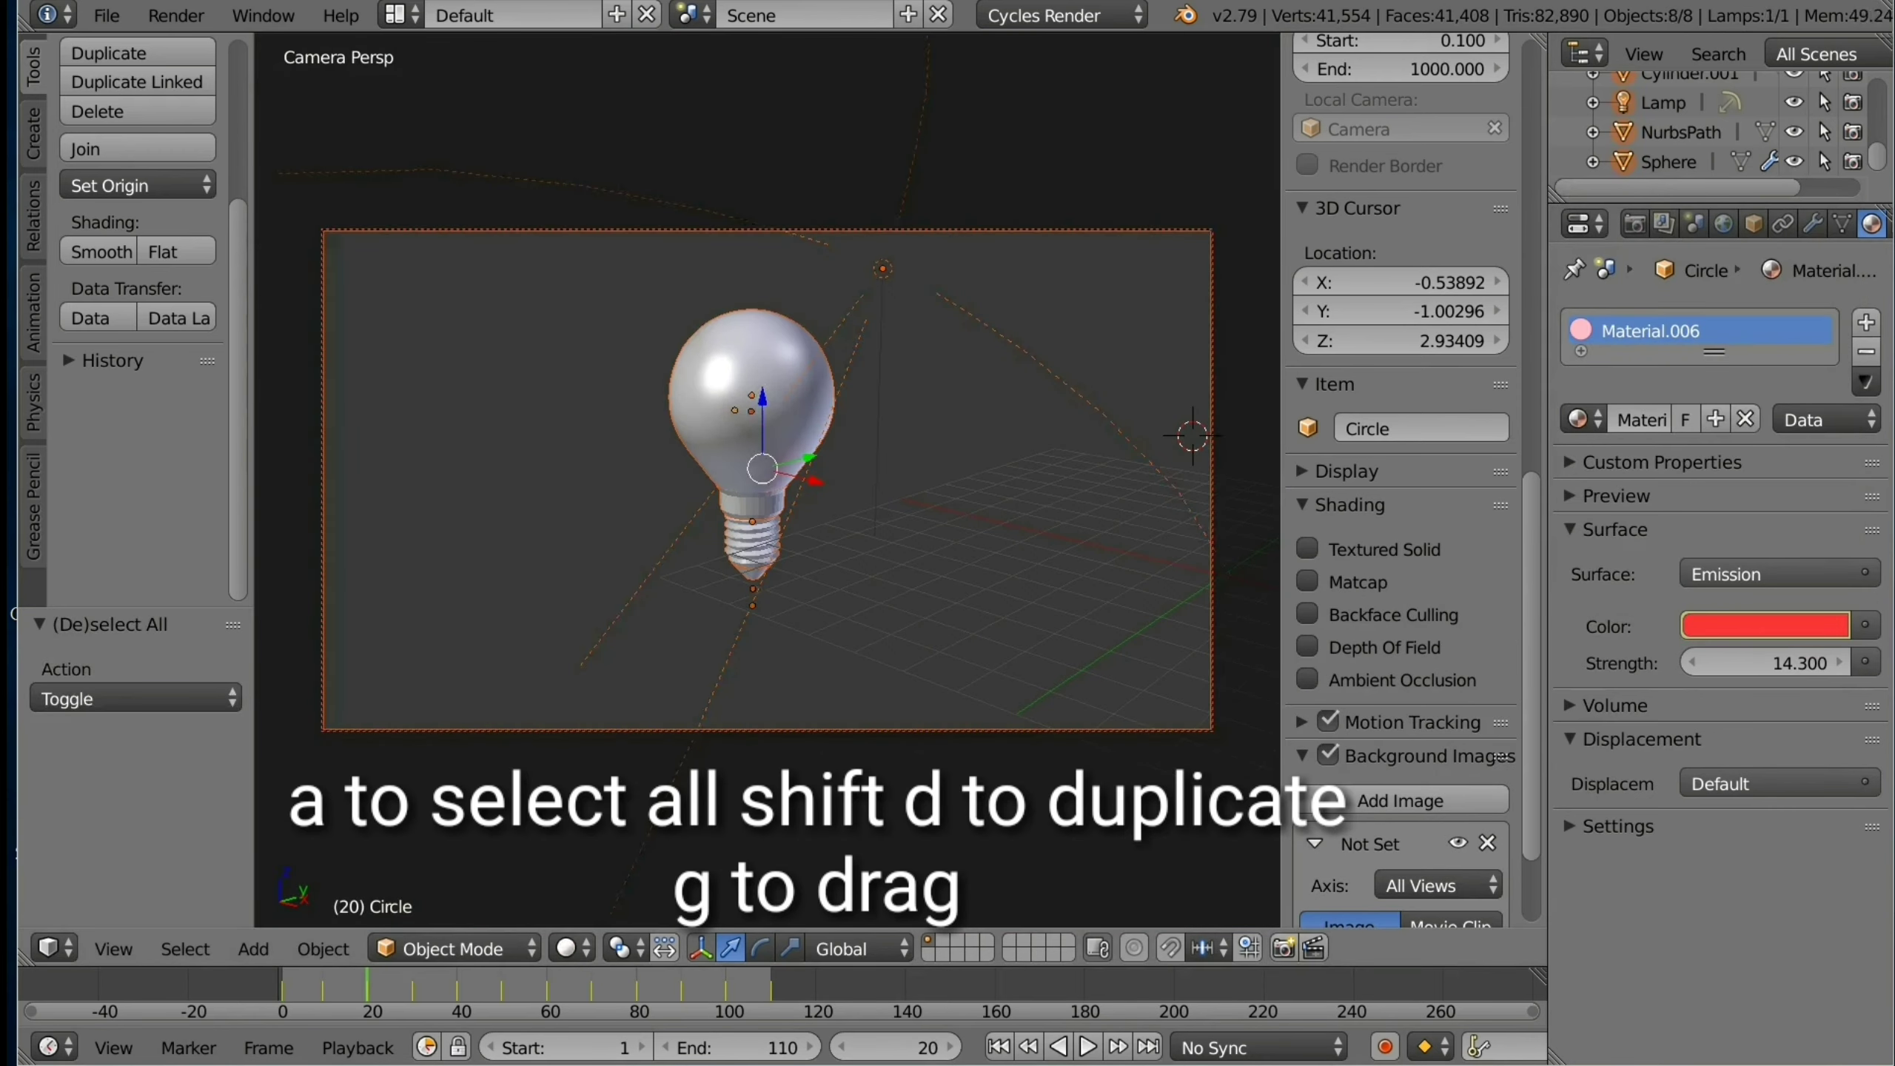
Step: Duplicate the bulb twice, placing one copy to the right and another at the lower left
{"action": "key", "text": "shift+d"}
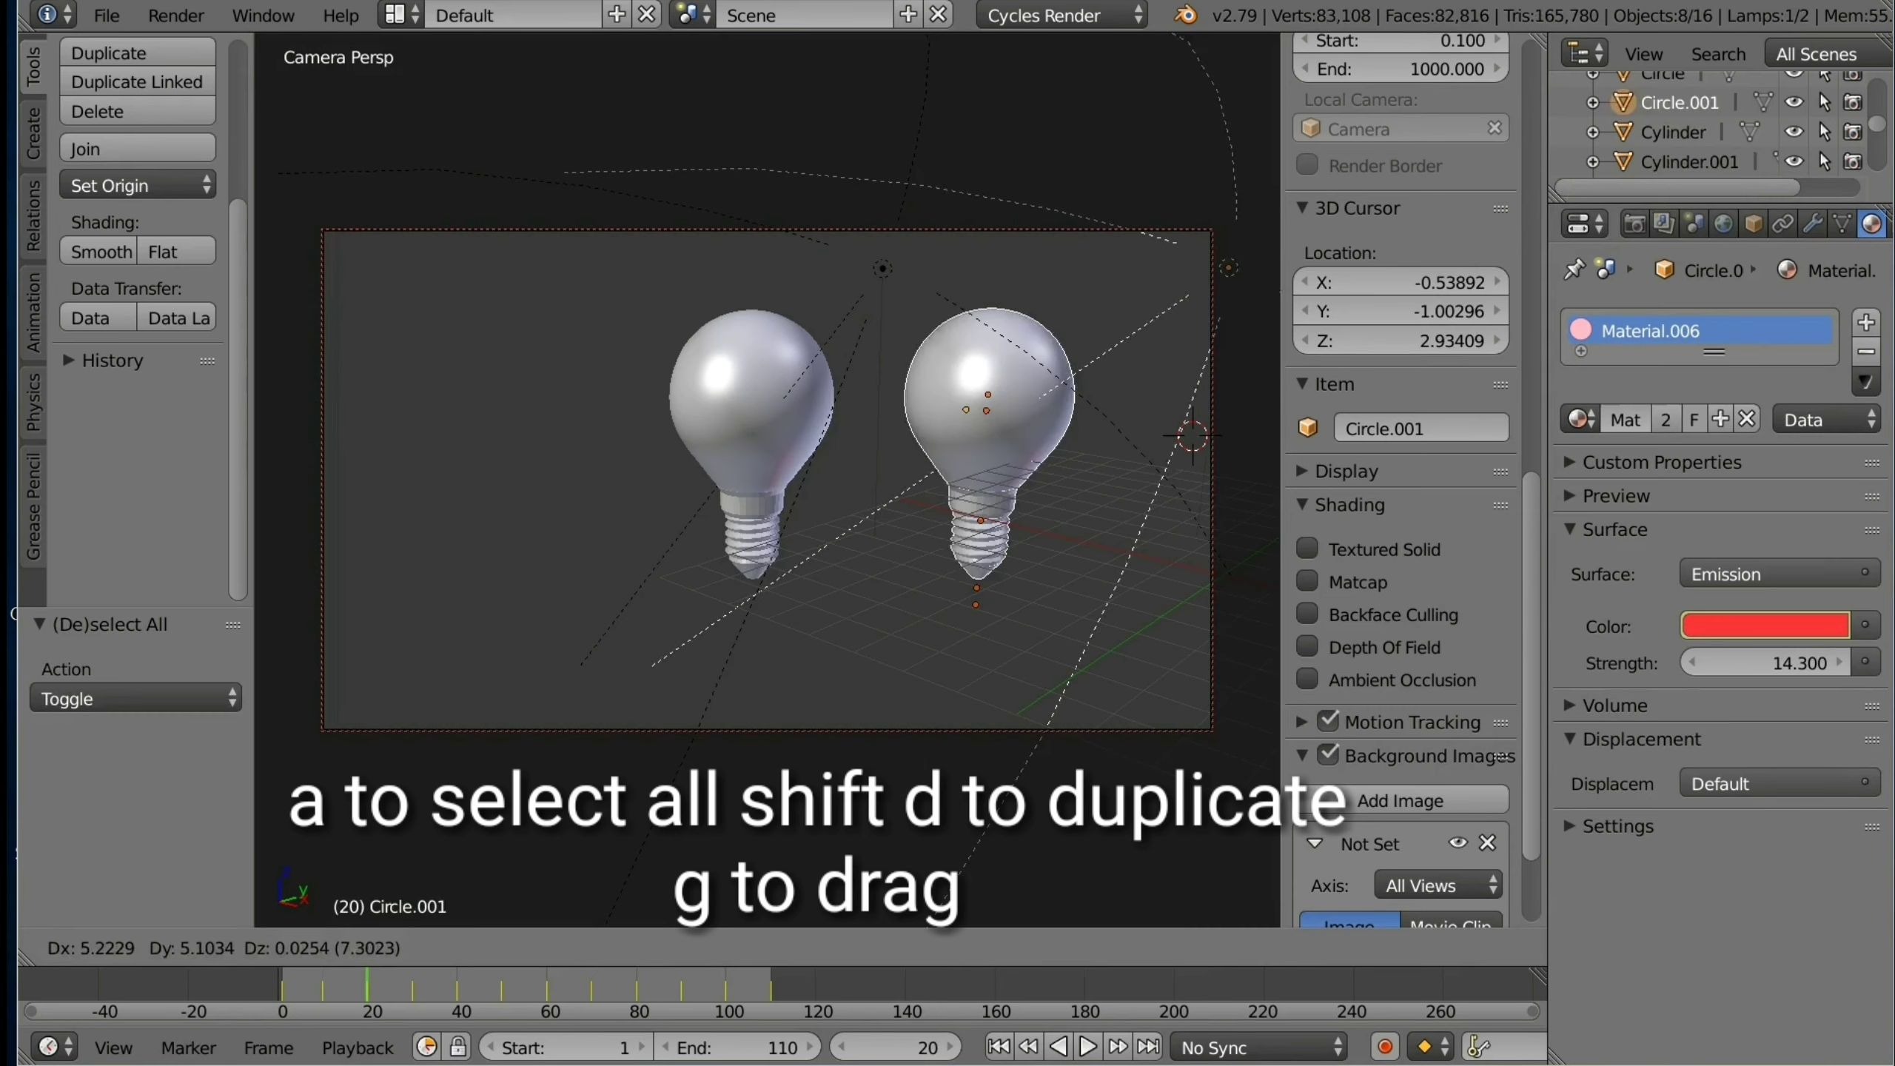
{"action": "key", "text": "Return"}
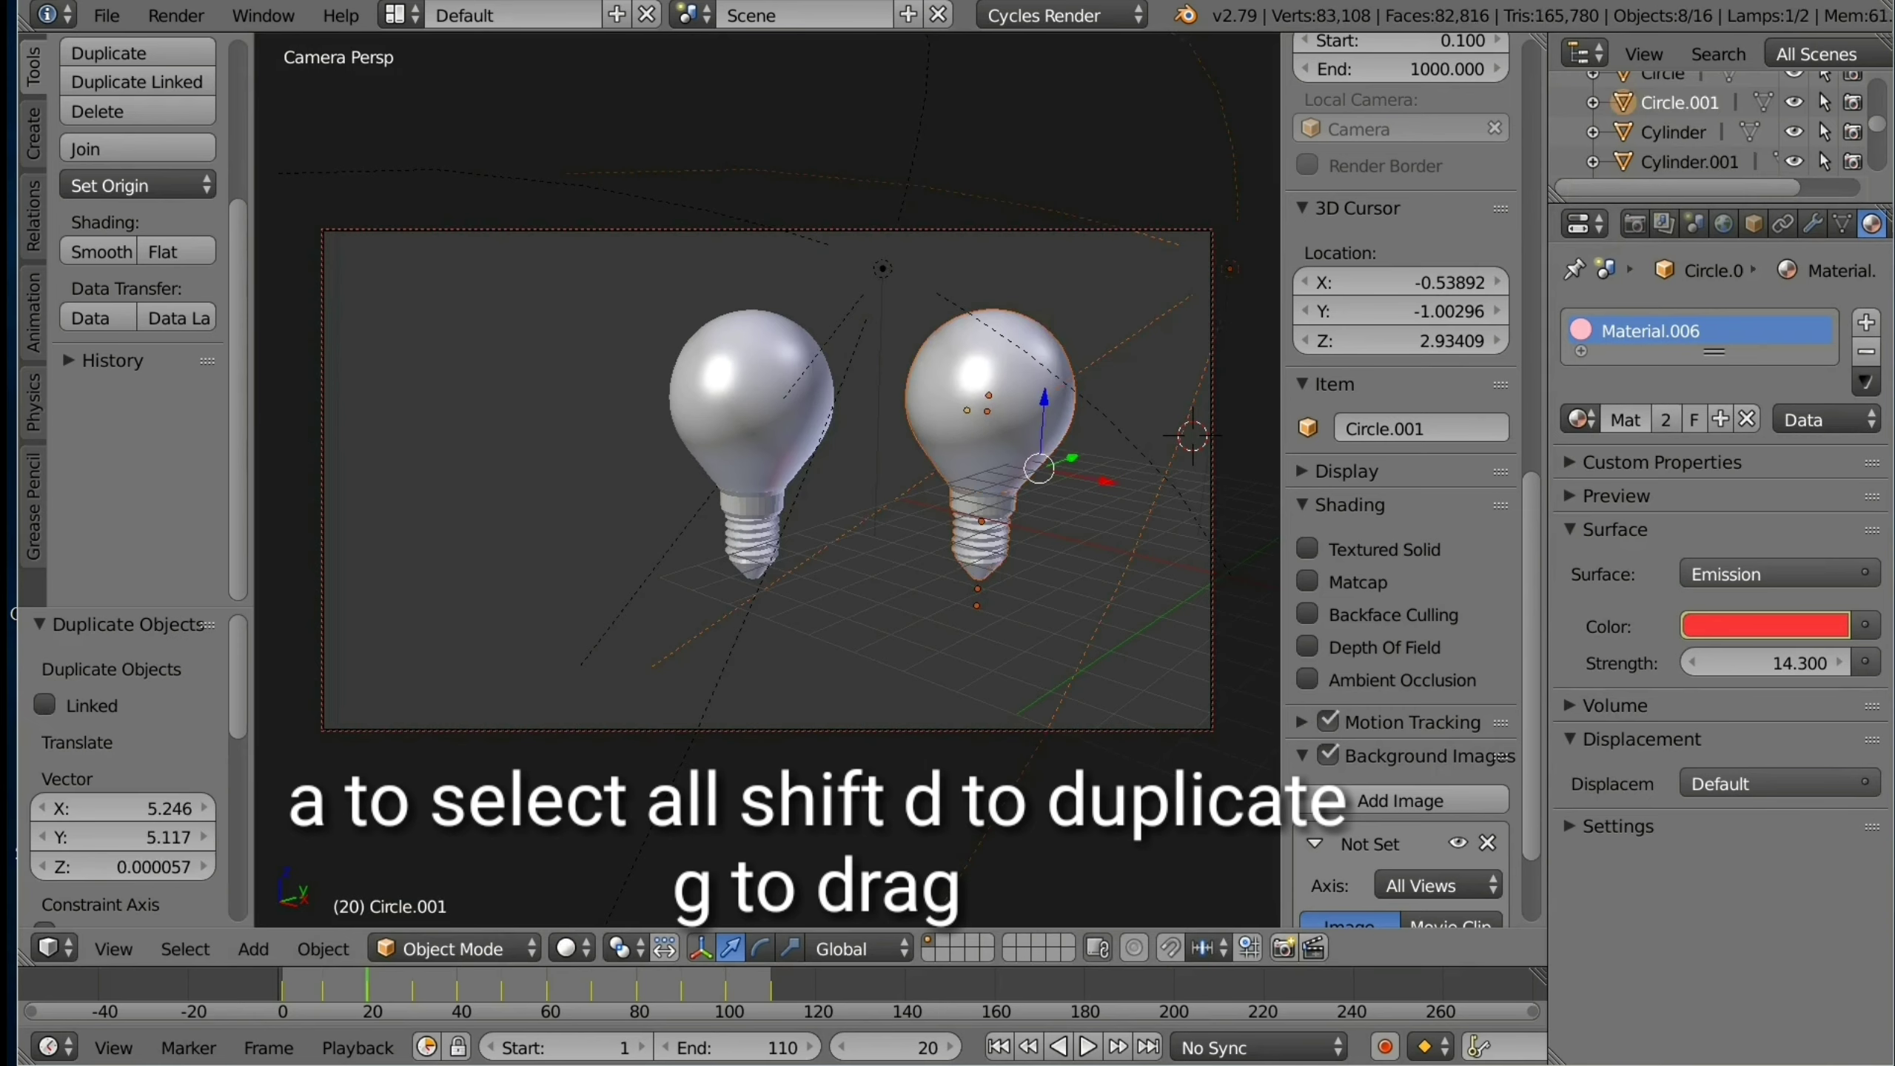
{"action": "key", "text": "shift+d"}
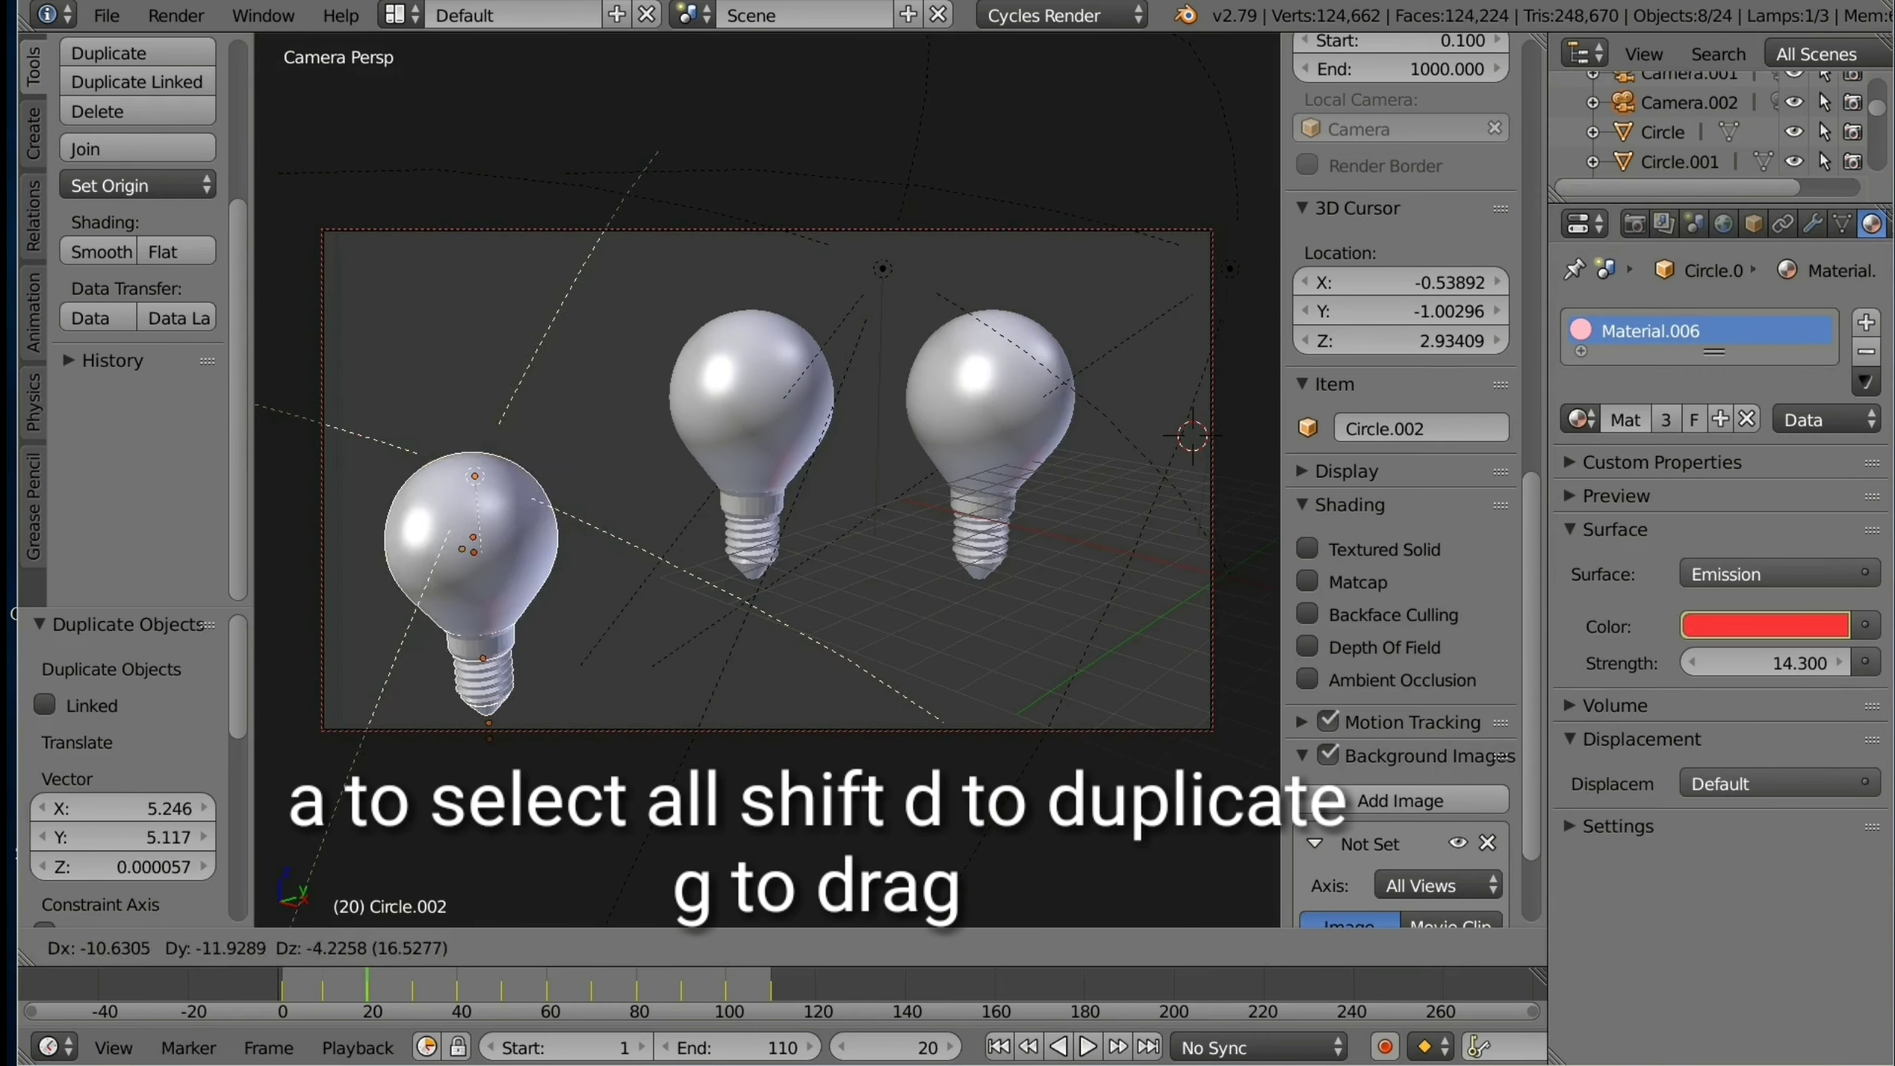
{"action": "key", "text": "Return"}
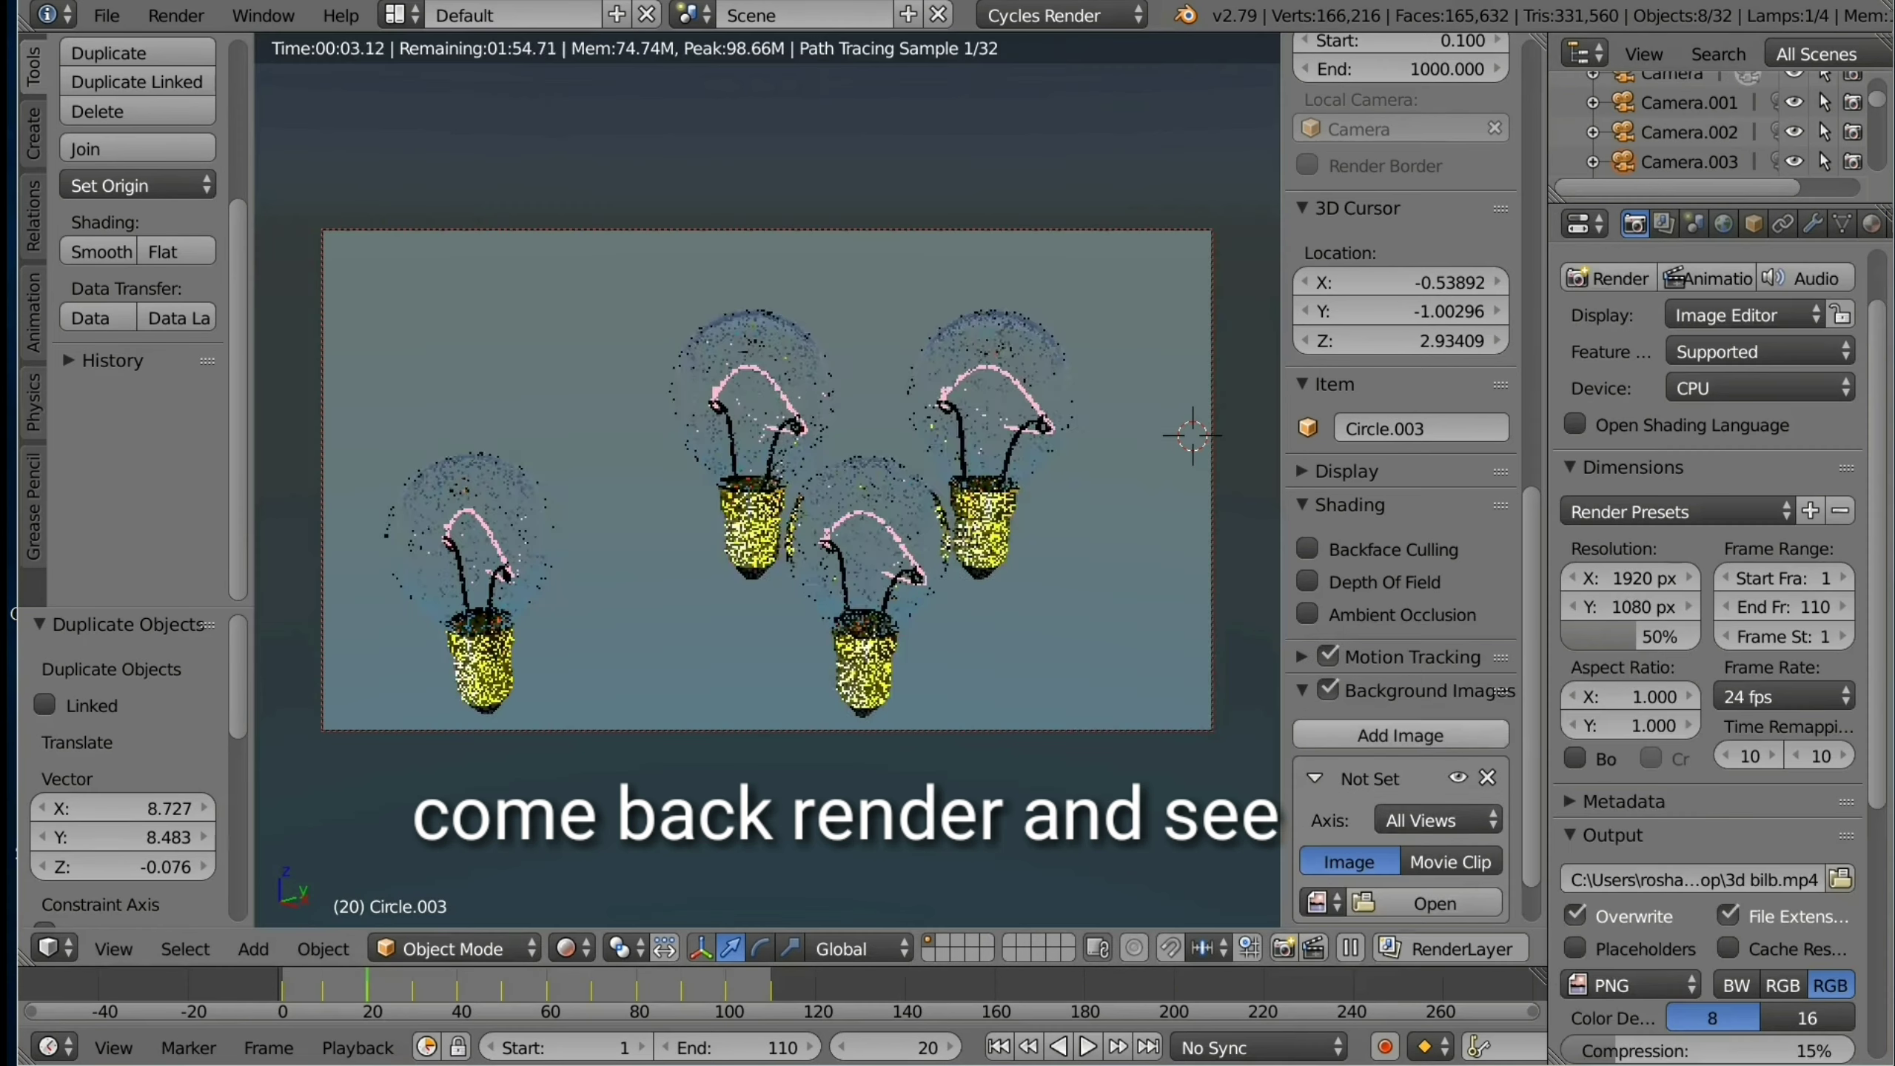
Step: Change the render output file format from PNG to FFmpeg video
{"action": "scroll", "coordinate": [1709, 672], "scroll_direction": "down", "scroll_amount": 1}
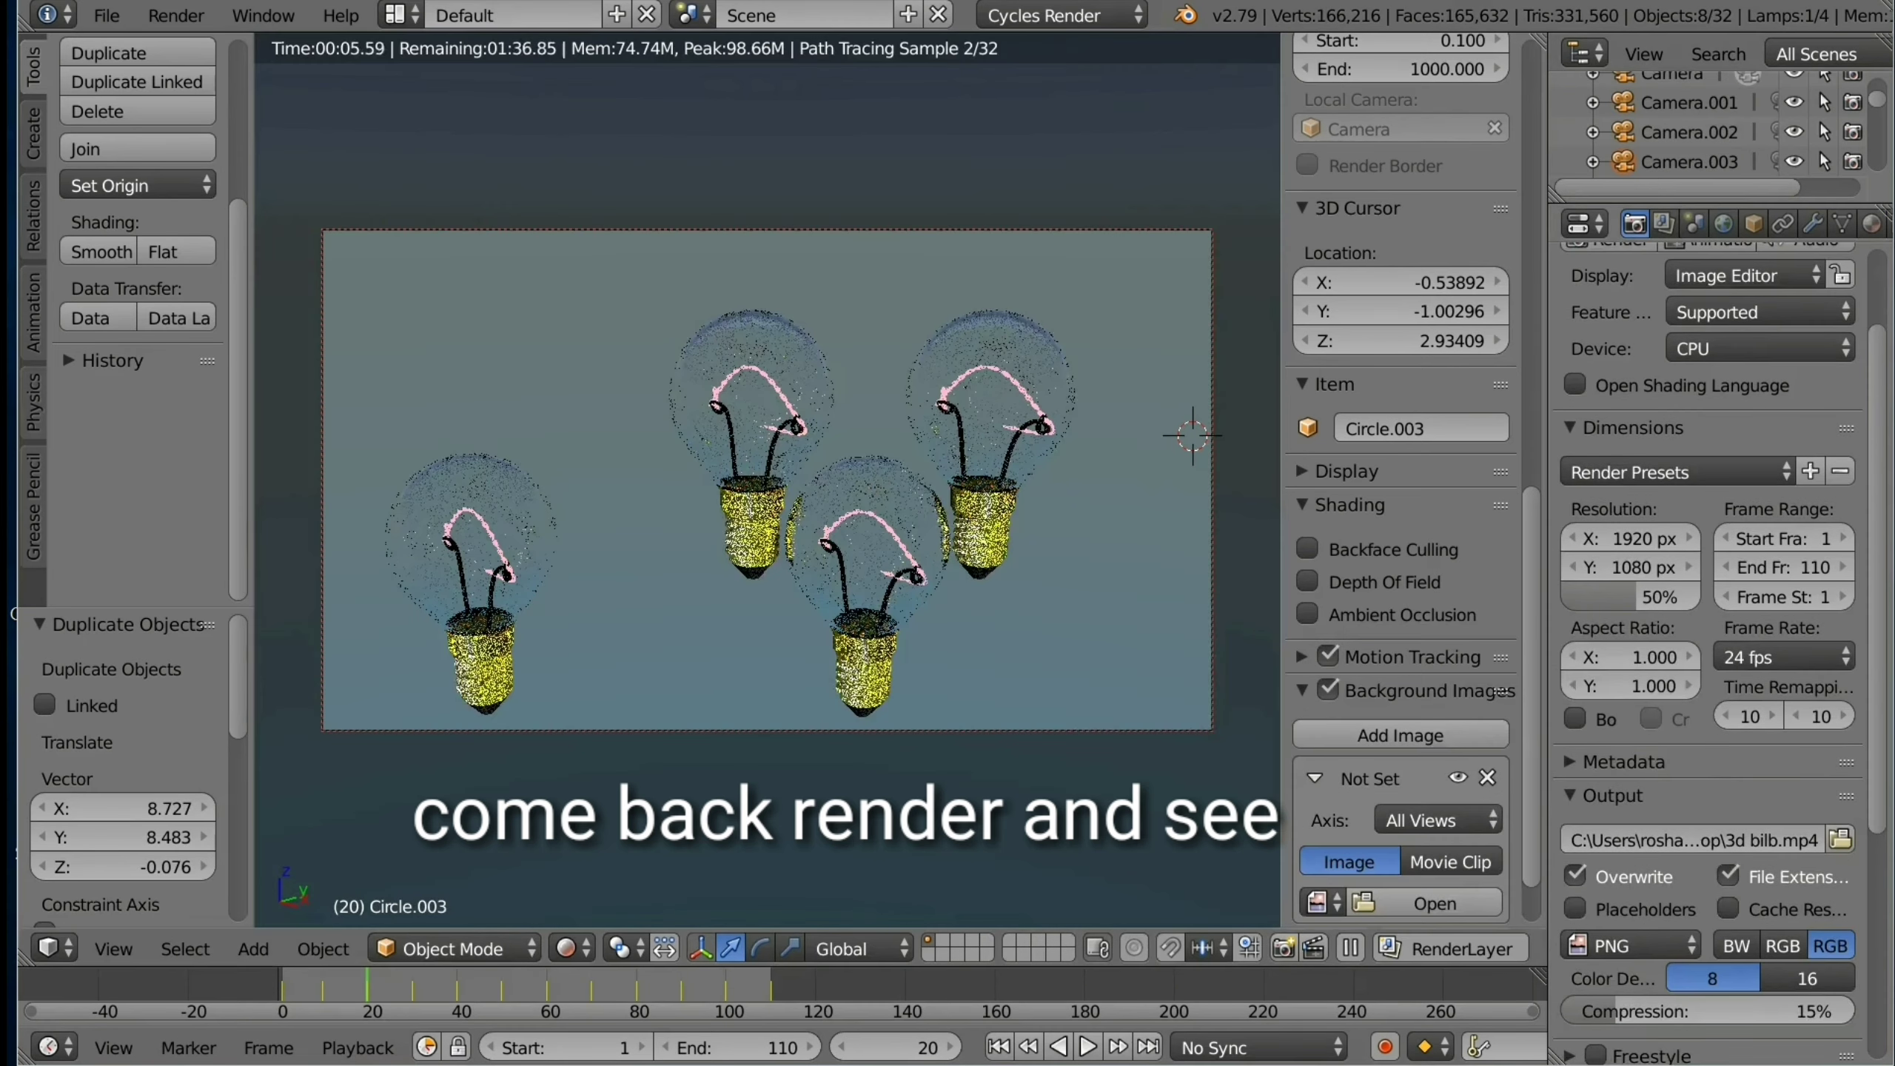
{"action": "left_click", "coordinate": [1630, 947]}
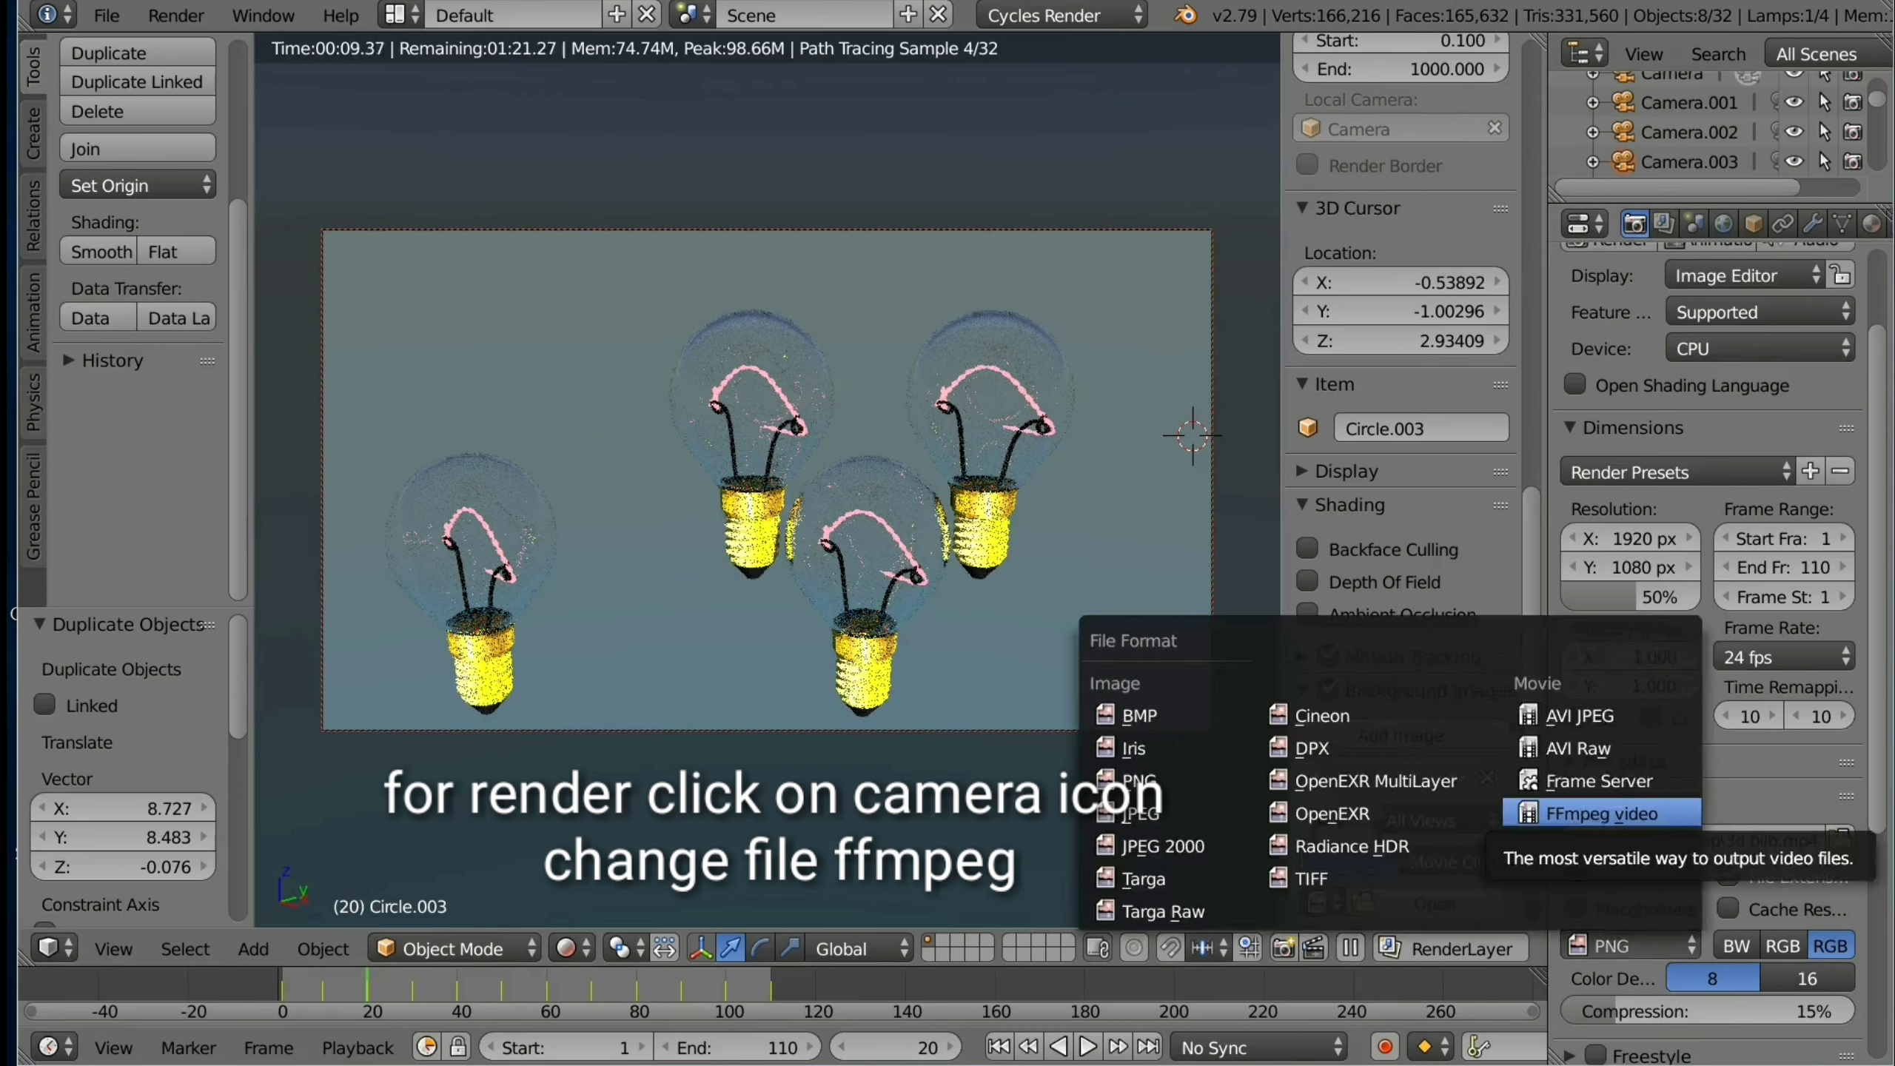
{"action": "left_click", "coordinate": [1602, 813]}
{"action": "scroll", "coordinate": [1709, 597], "scroll_direction": "down", "scroll_amount": 3}
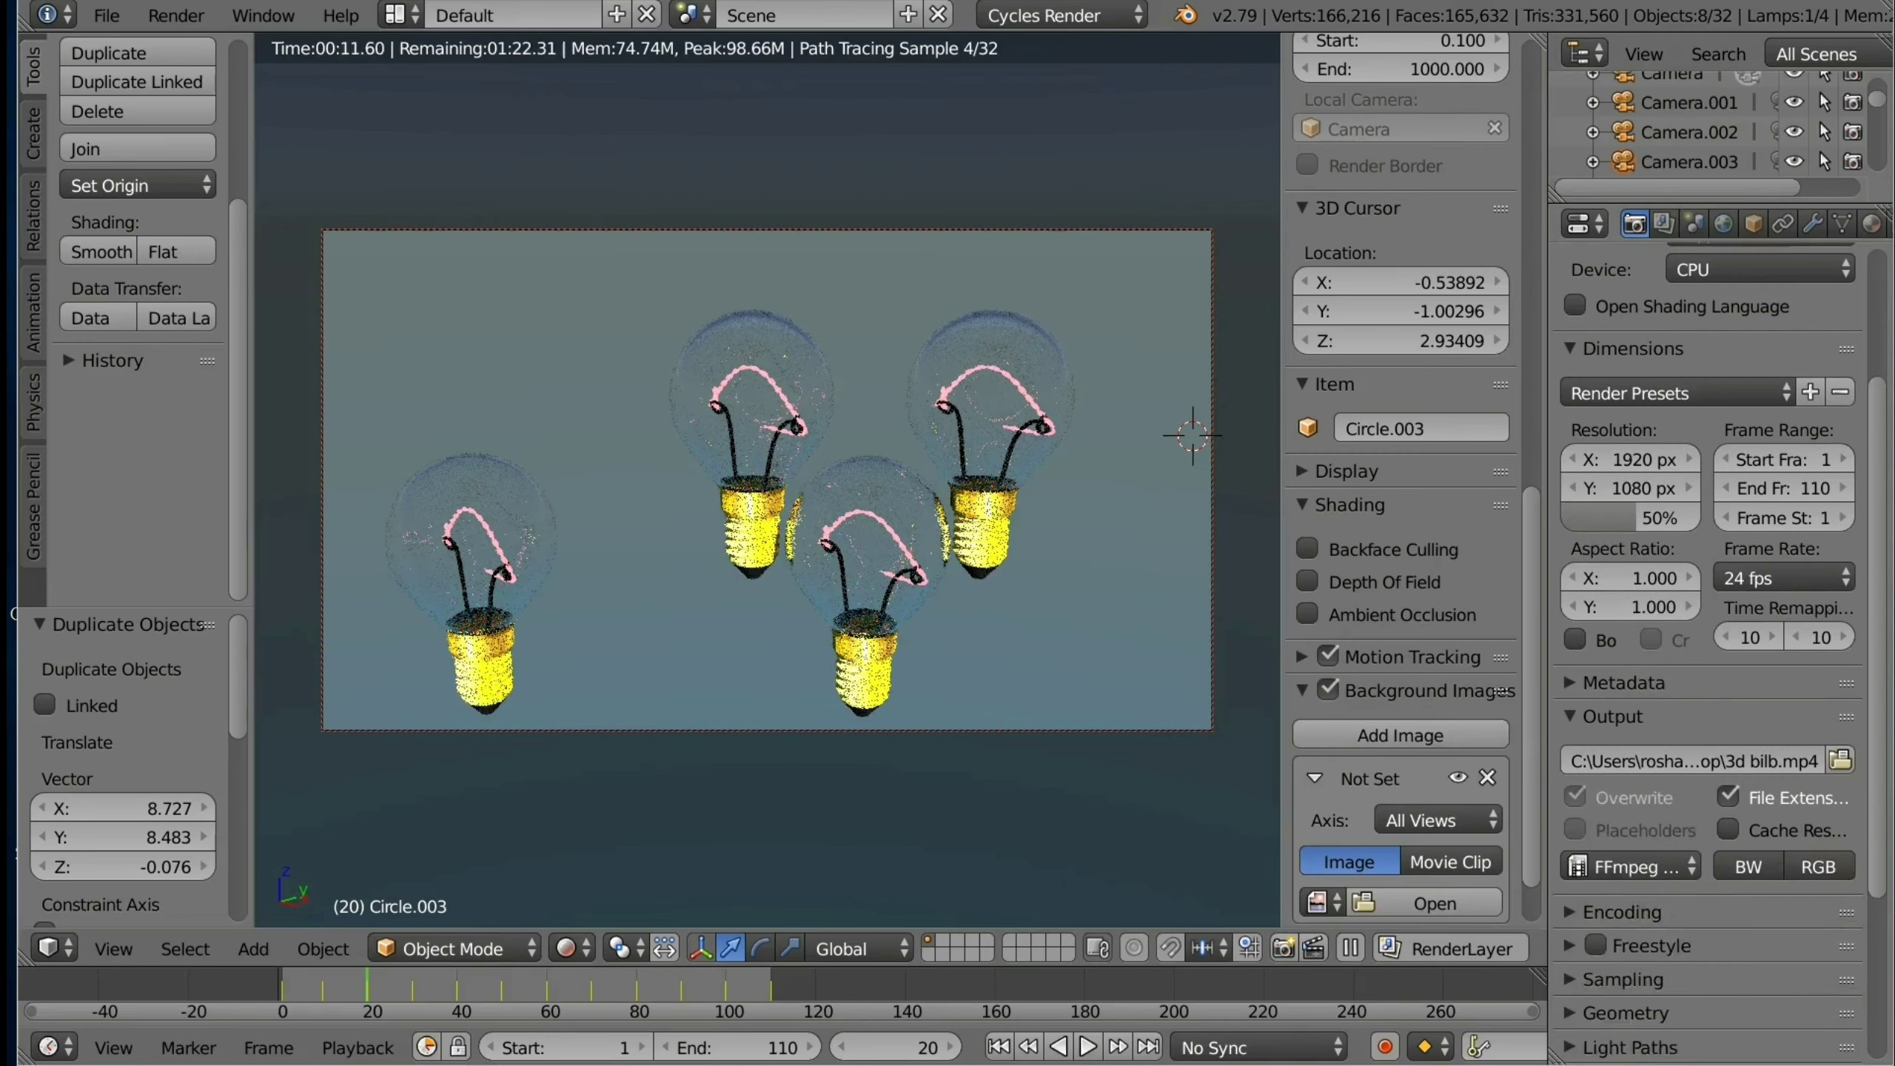